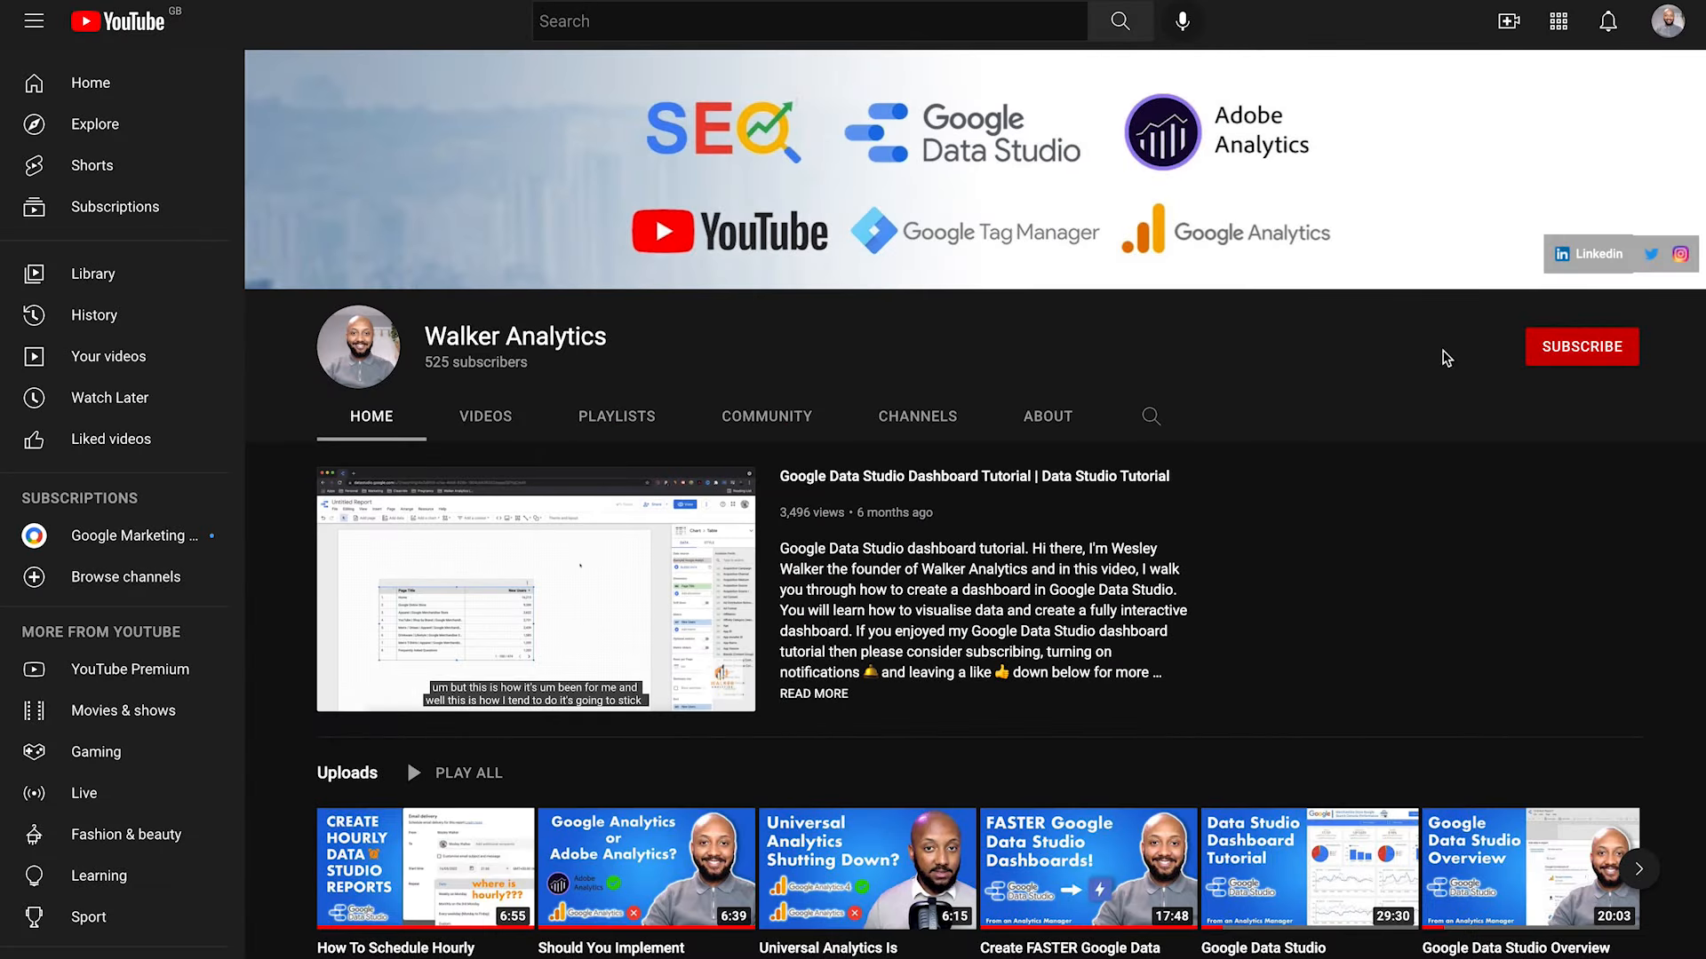
# Subscribe to the Walker Analytics channel and set its notification preference
pyautogui.click(1556, 350)
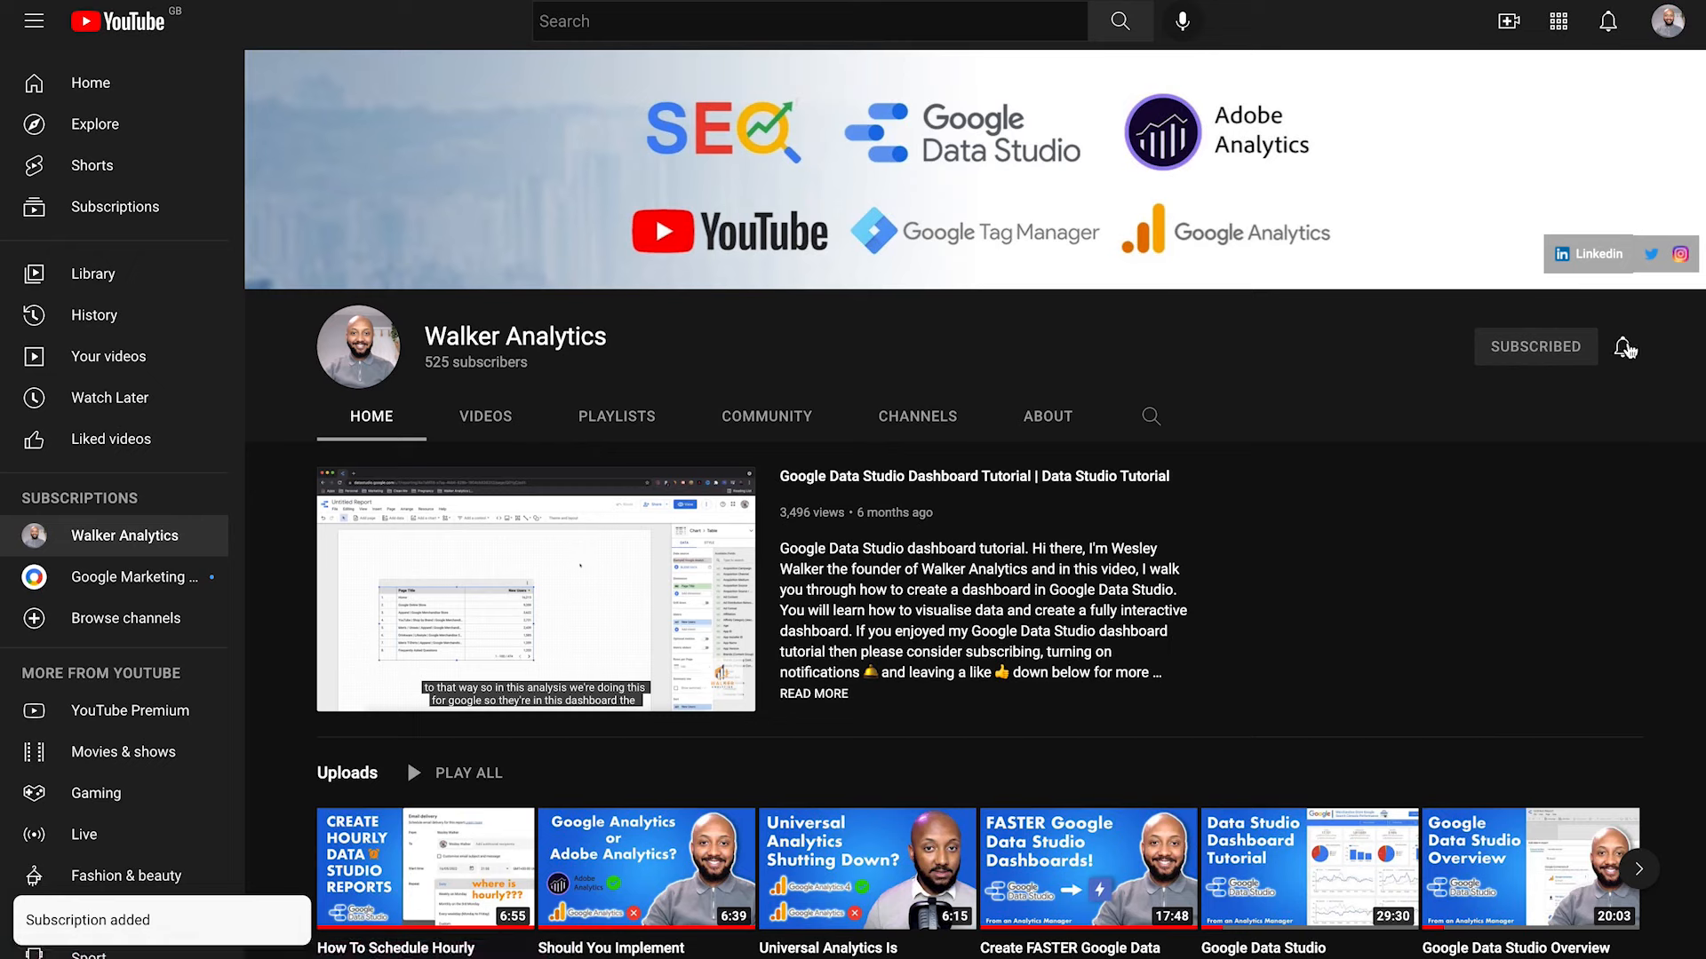
pyautogui.click(1623, 348)
pyautogui.click(1564, 396)
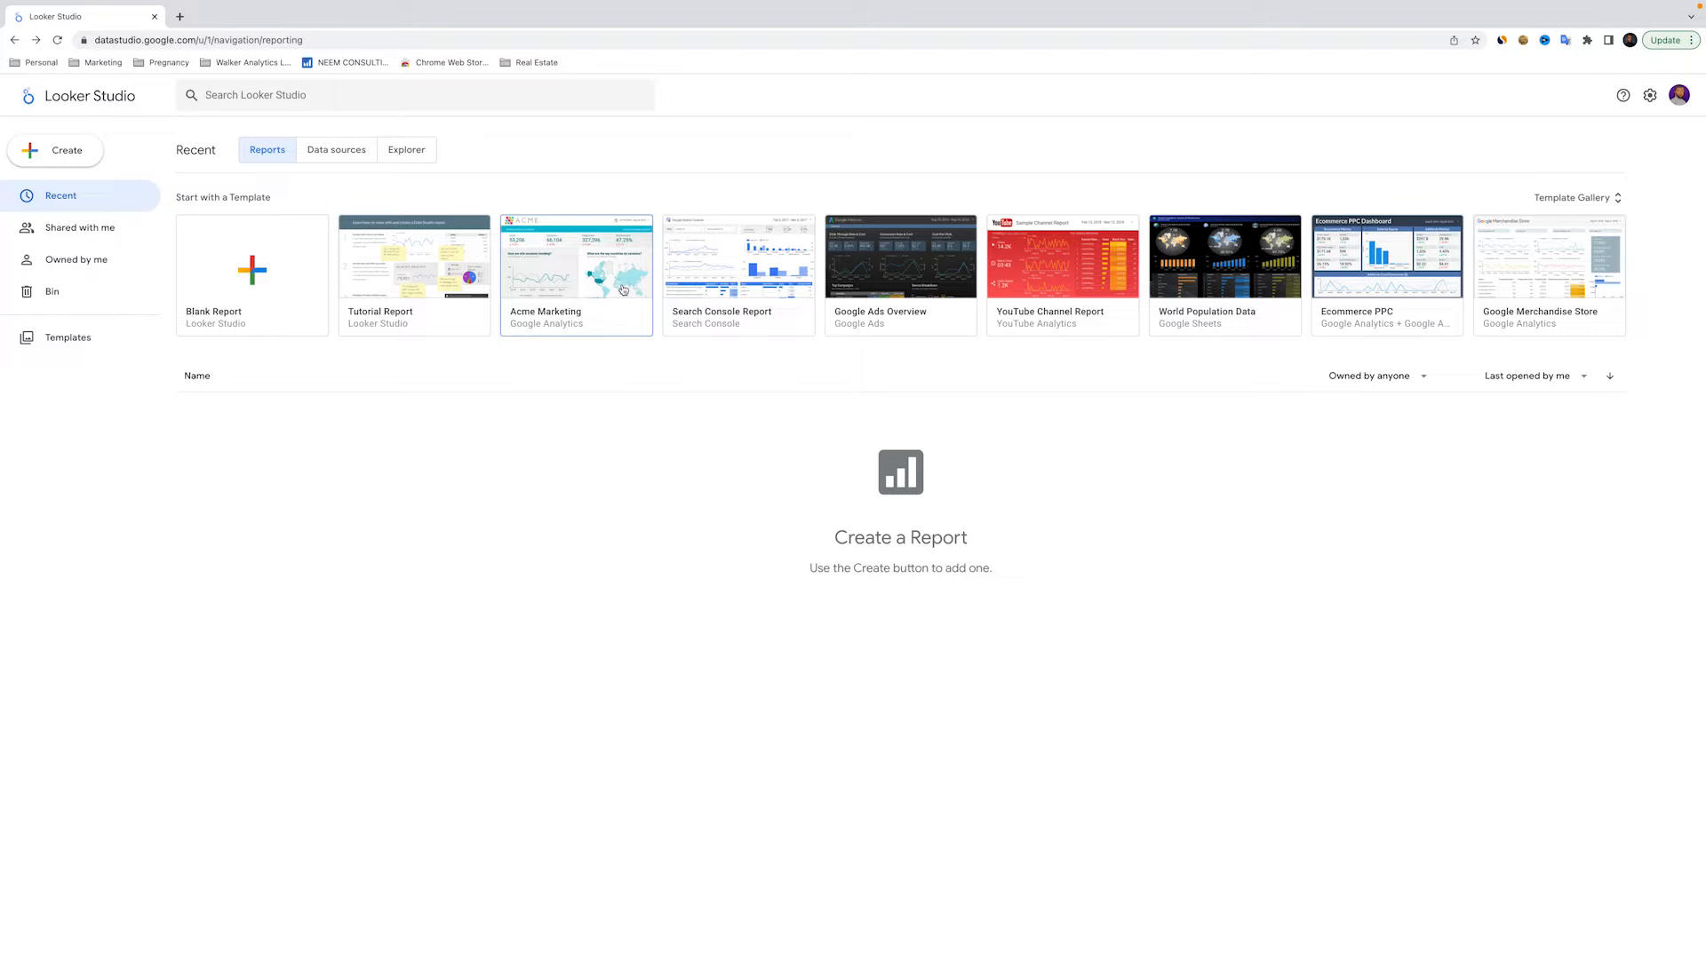
# Browse the full Template Gallery, open the Google Analytics Behaviors Overview template and look through its report
pyautogui.click(1570, 196)
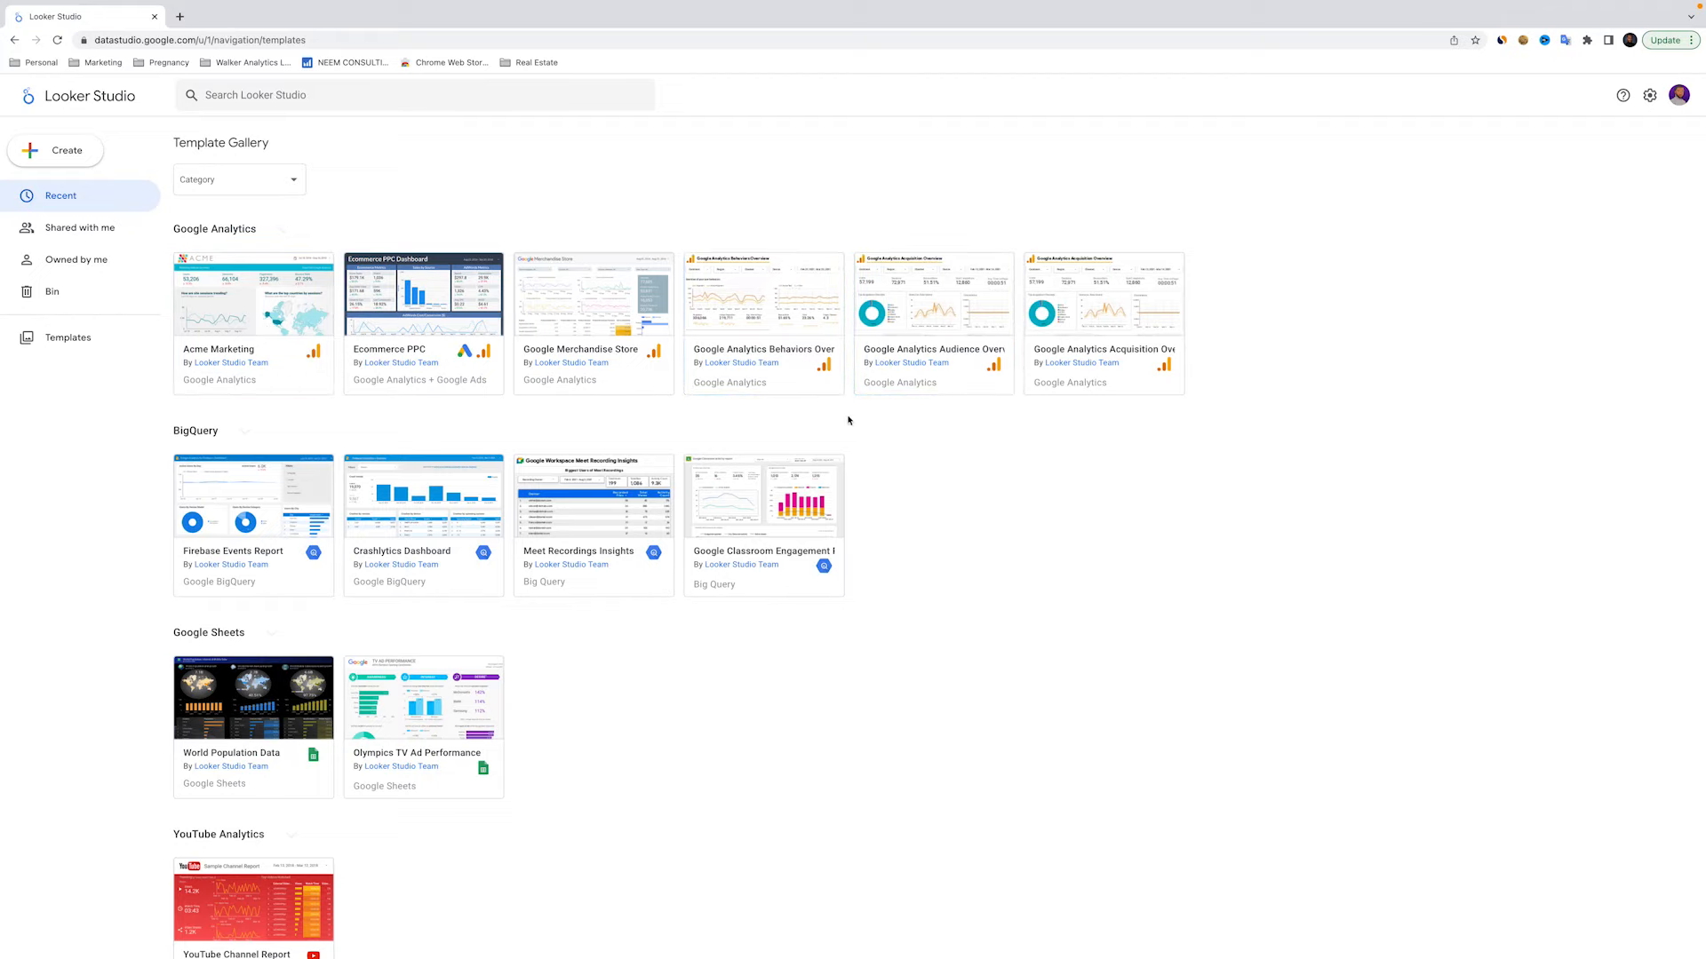
pyautogui.scroll(-2, 845, 420)
pyautogui.scroll(-6, 845, 421)
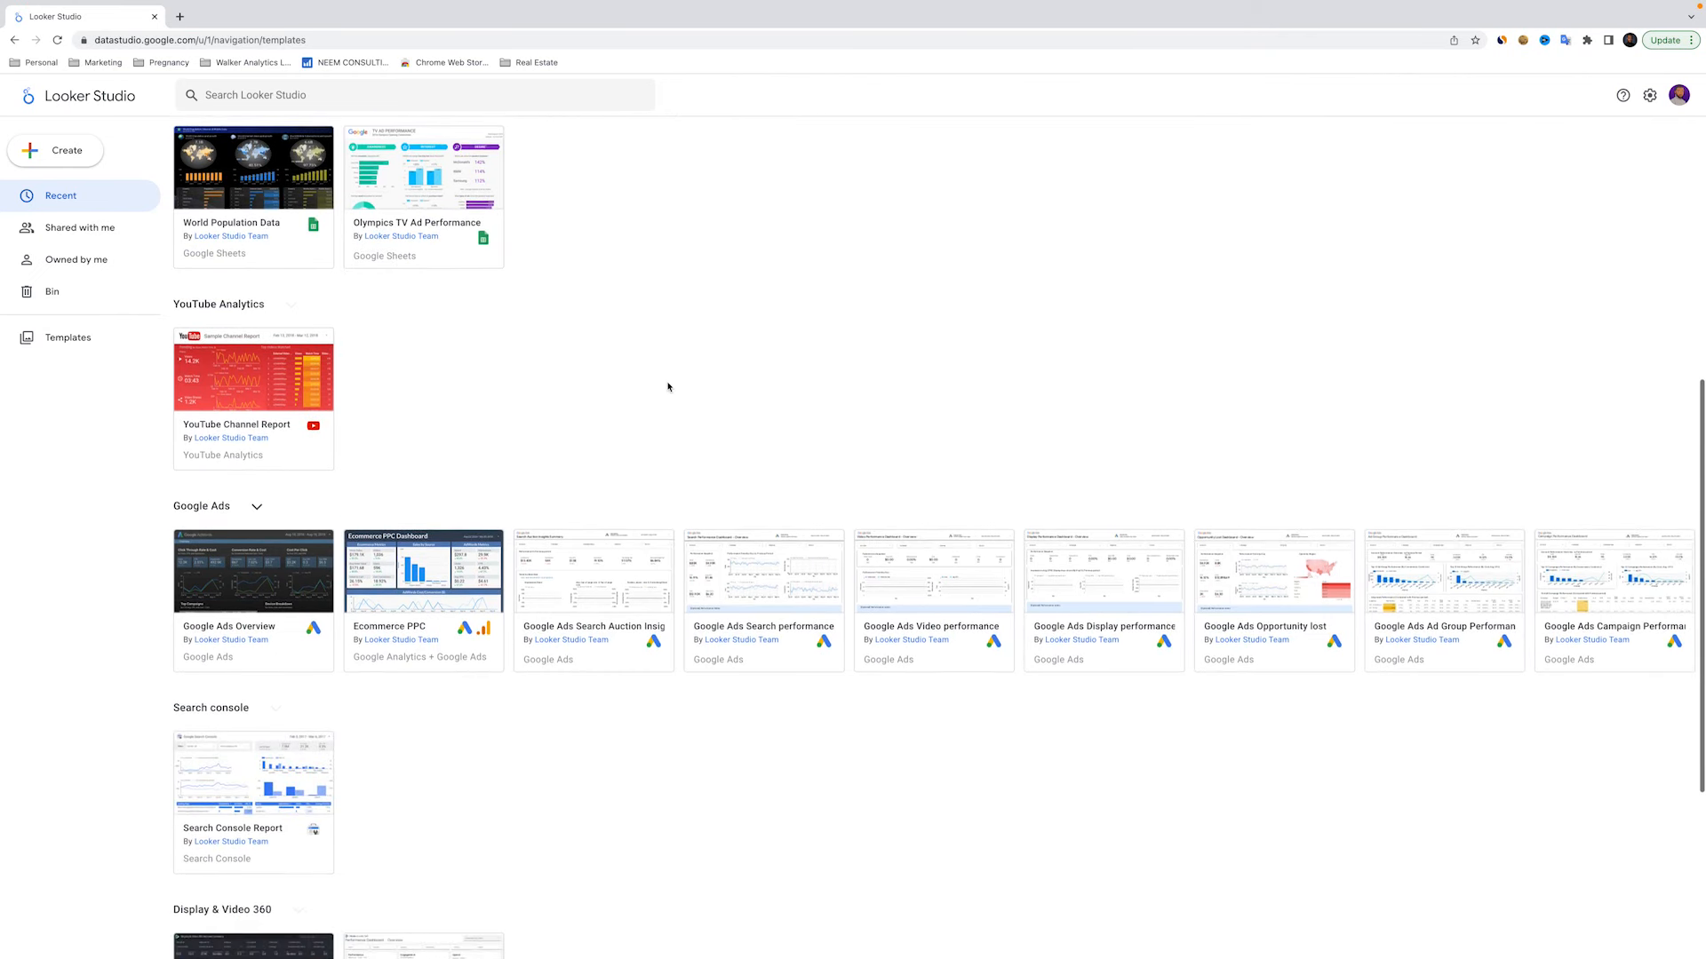
pyautogui.scroll(-3, 668, 387)
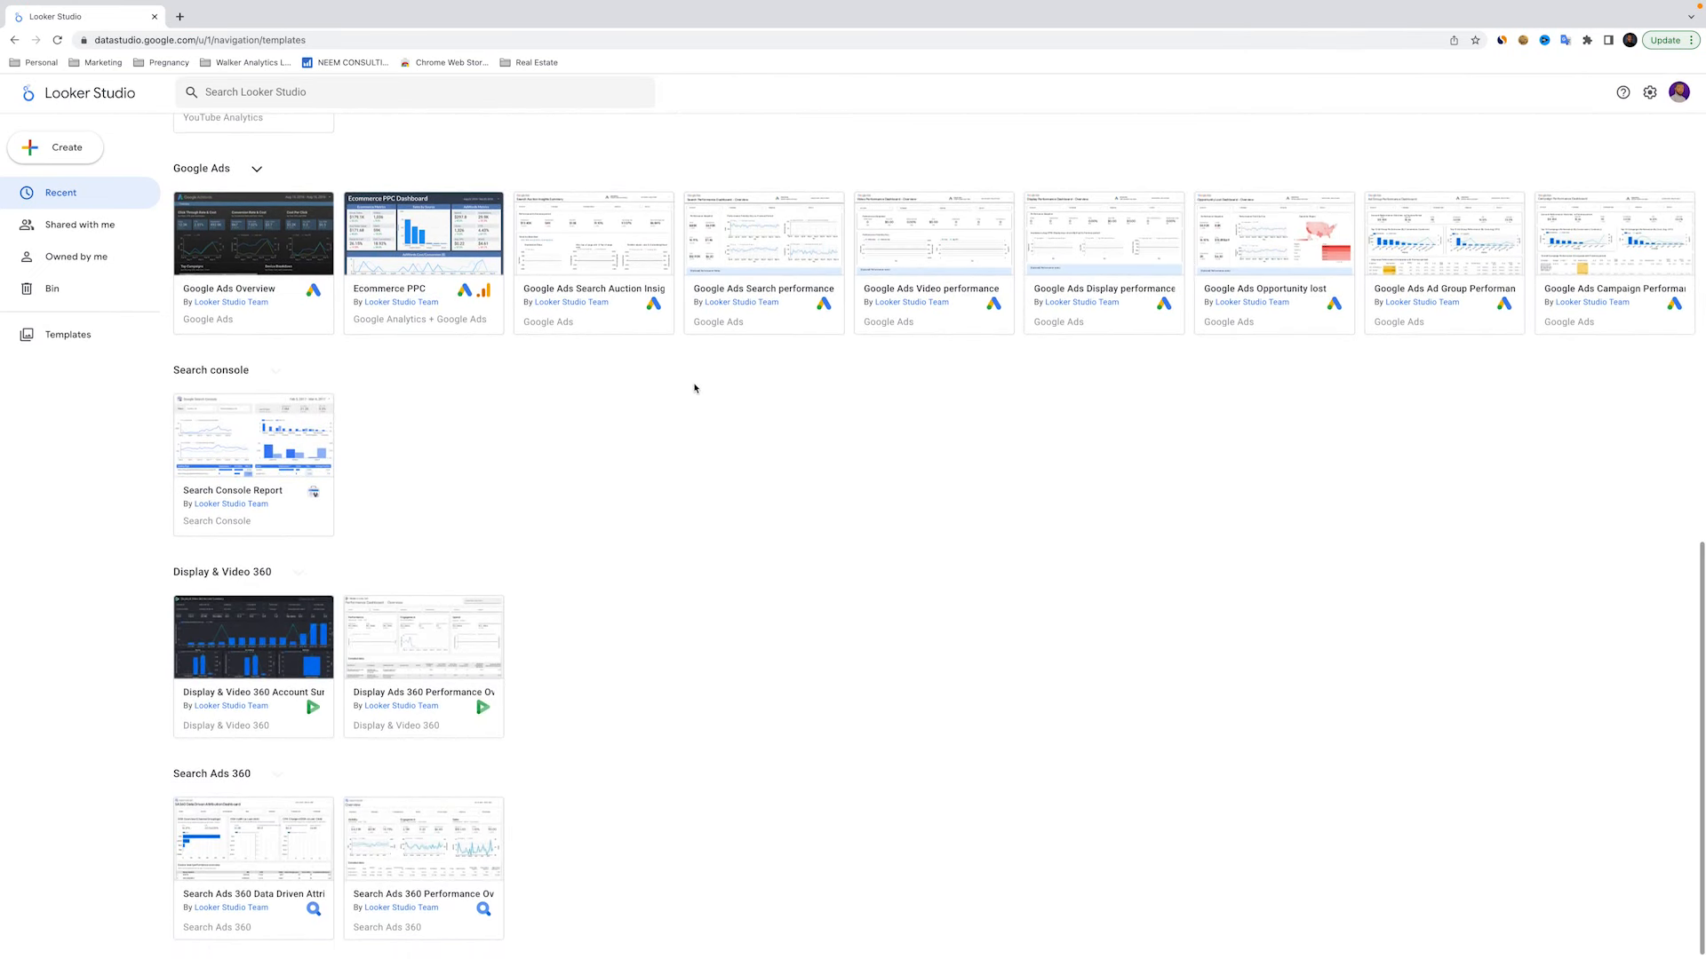
pyautogui.scroll(10, 888, 373)
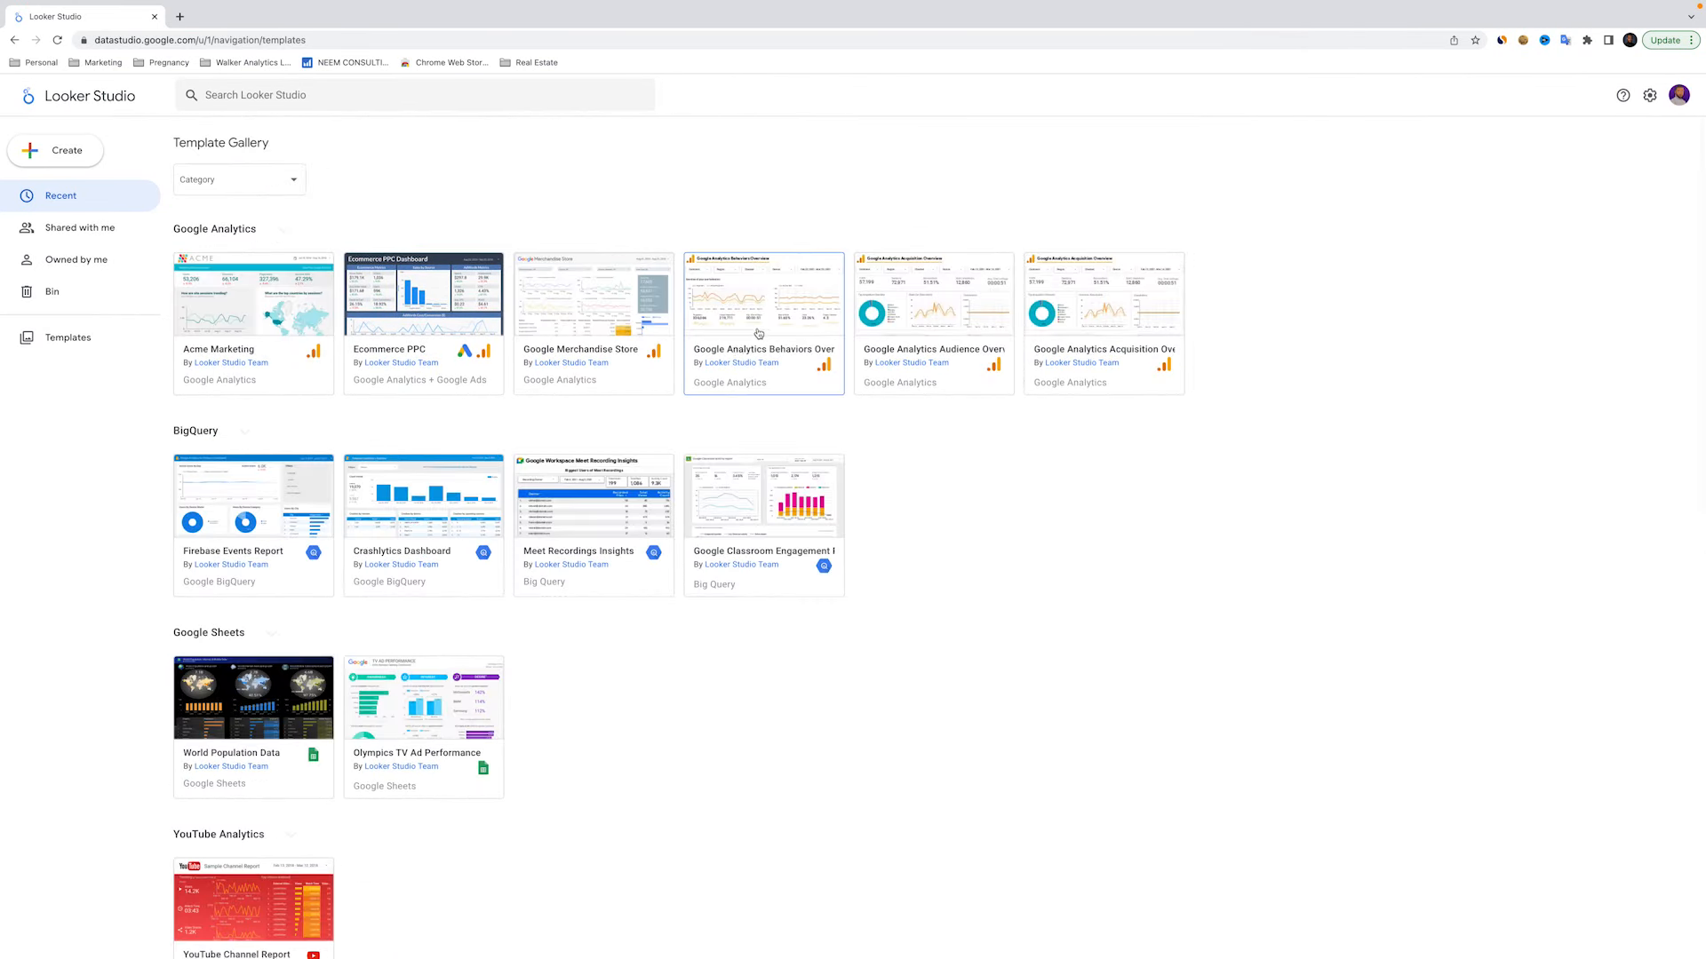
pyautogui.click(783, 355)
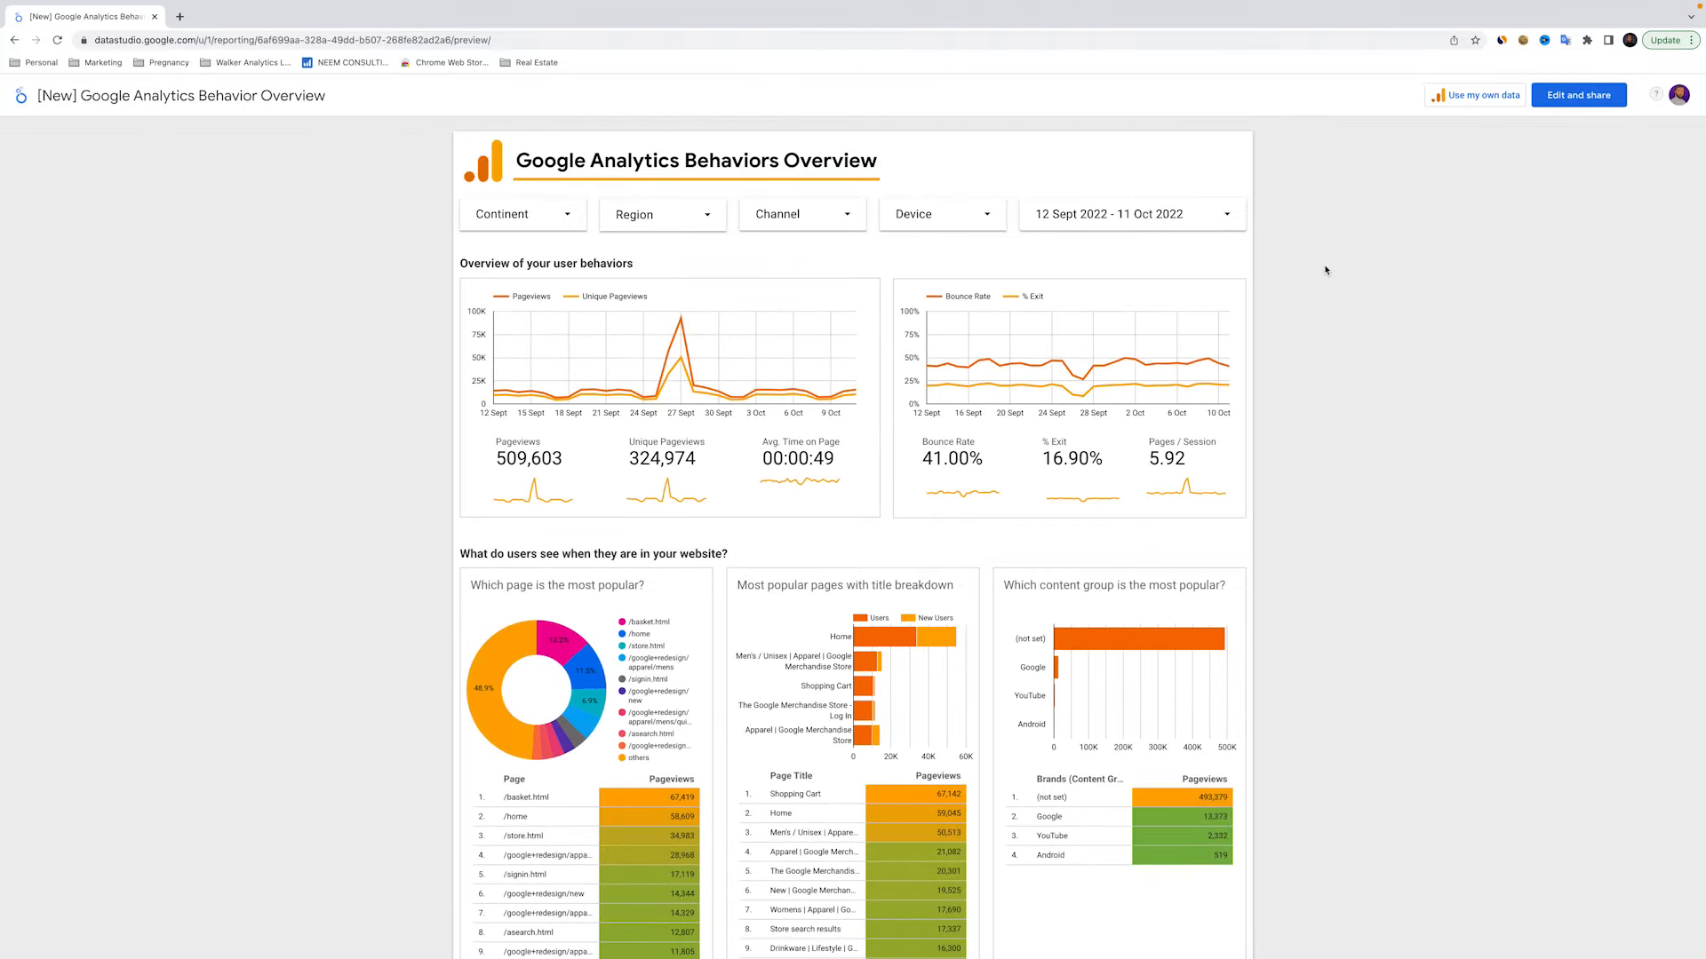
pyautogui.scroll(-5, 1328, 267)
pyautogui.scroll(5, 1326, 270)
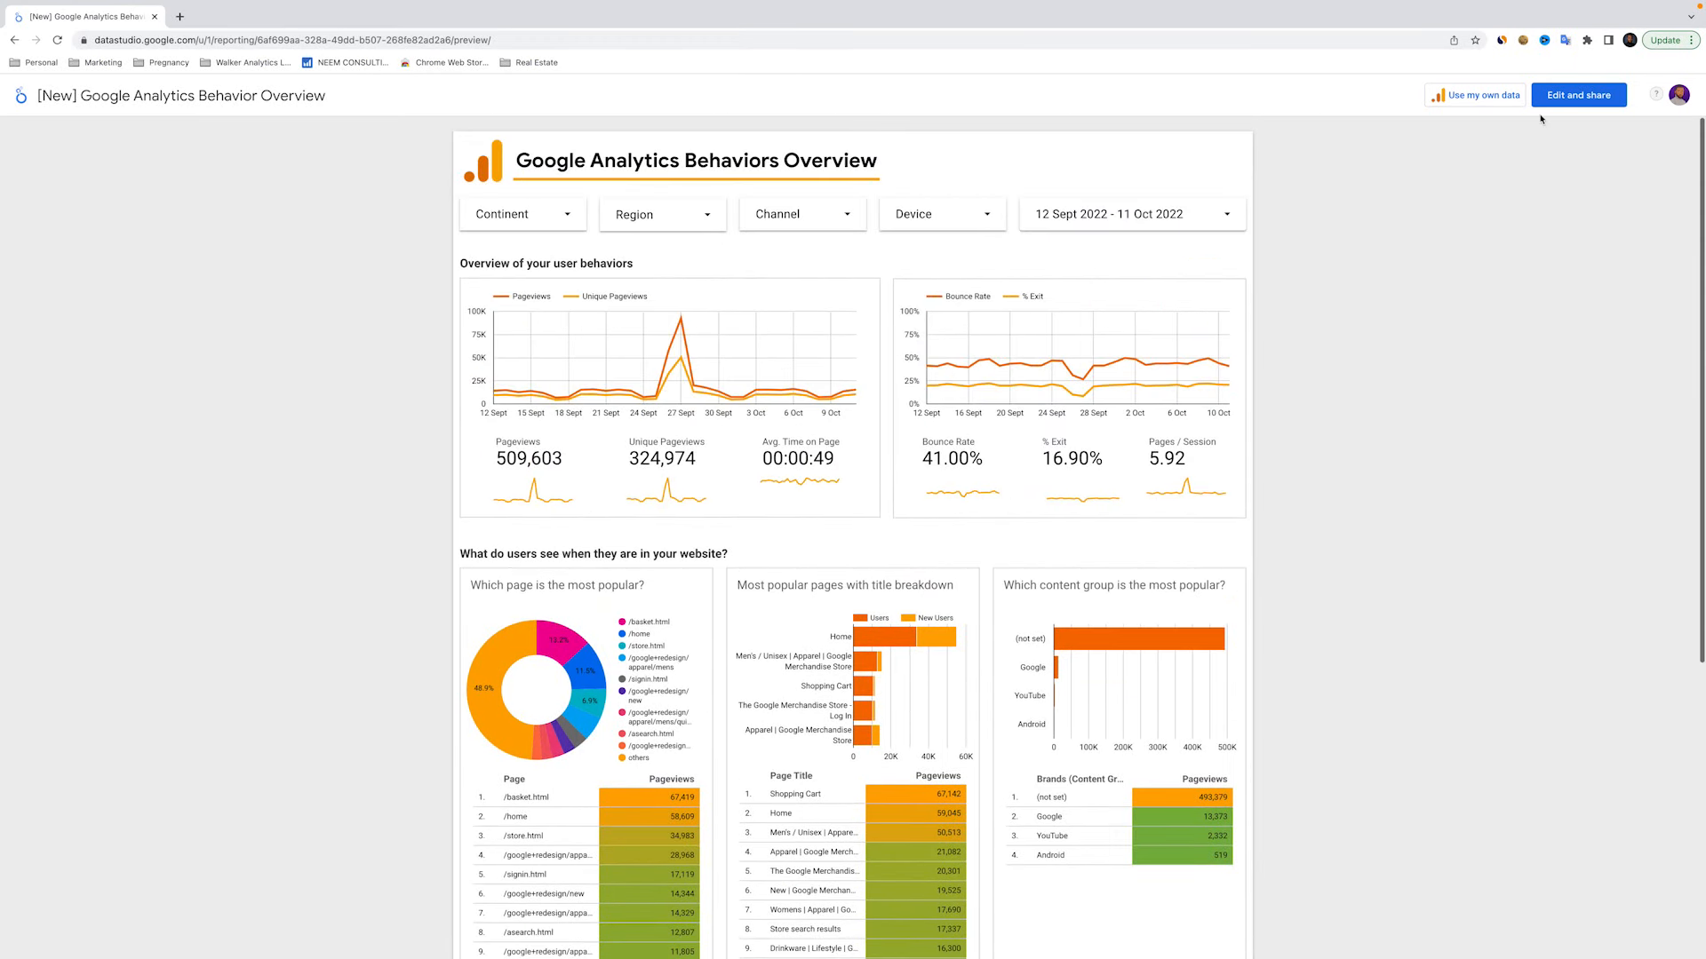
pyautogui.click(1472, 100)
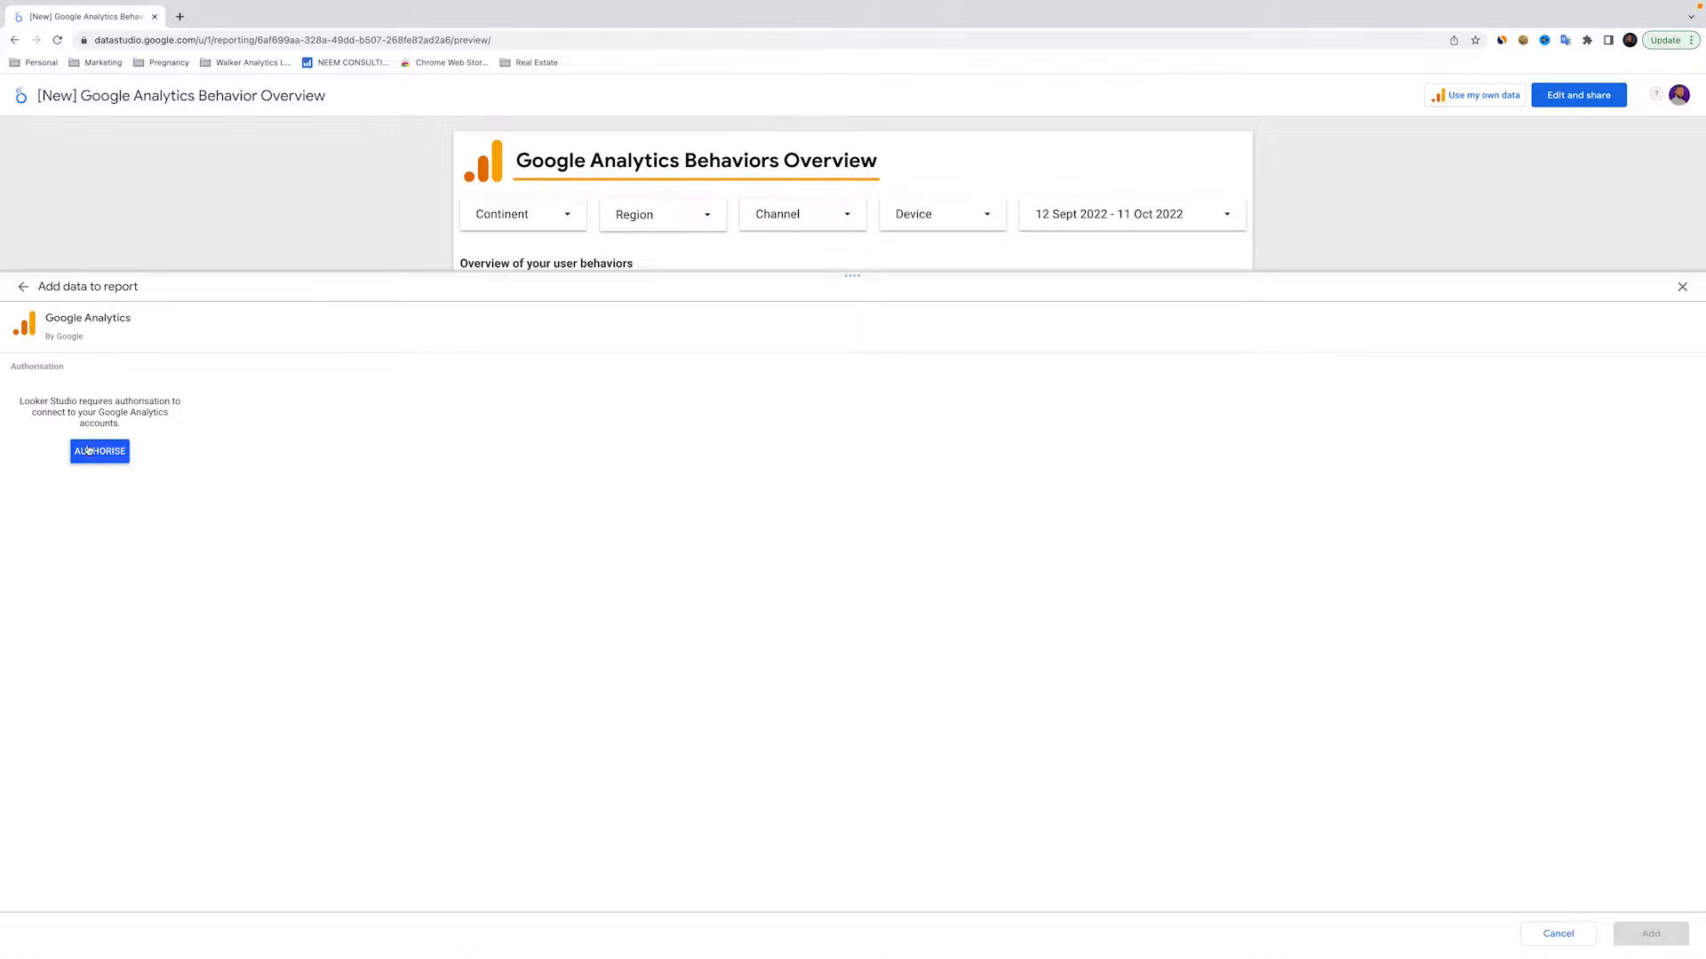
pyautogui.click(24, 287)
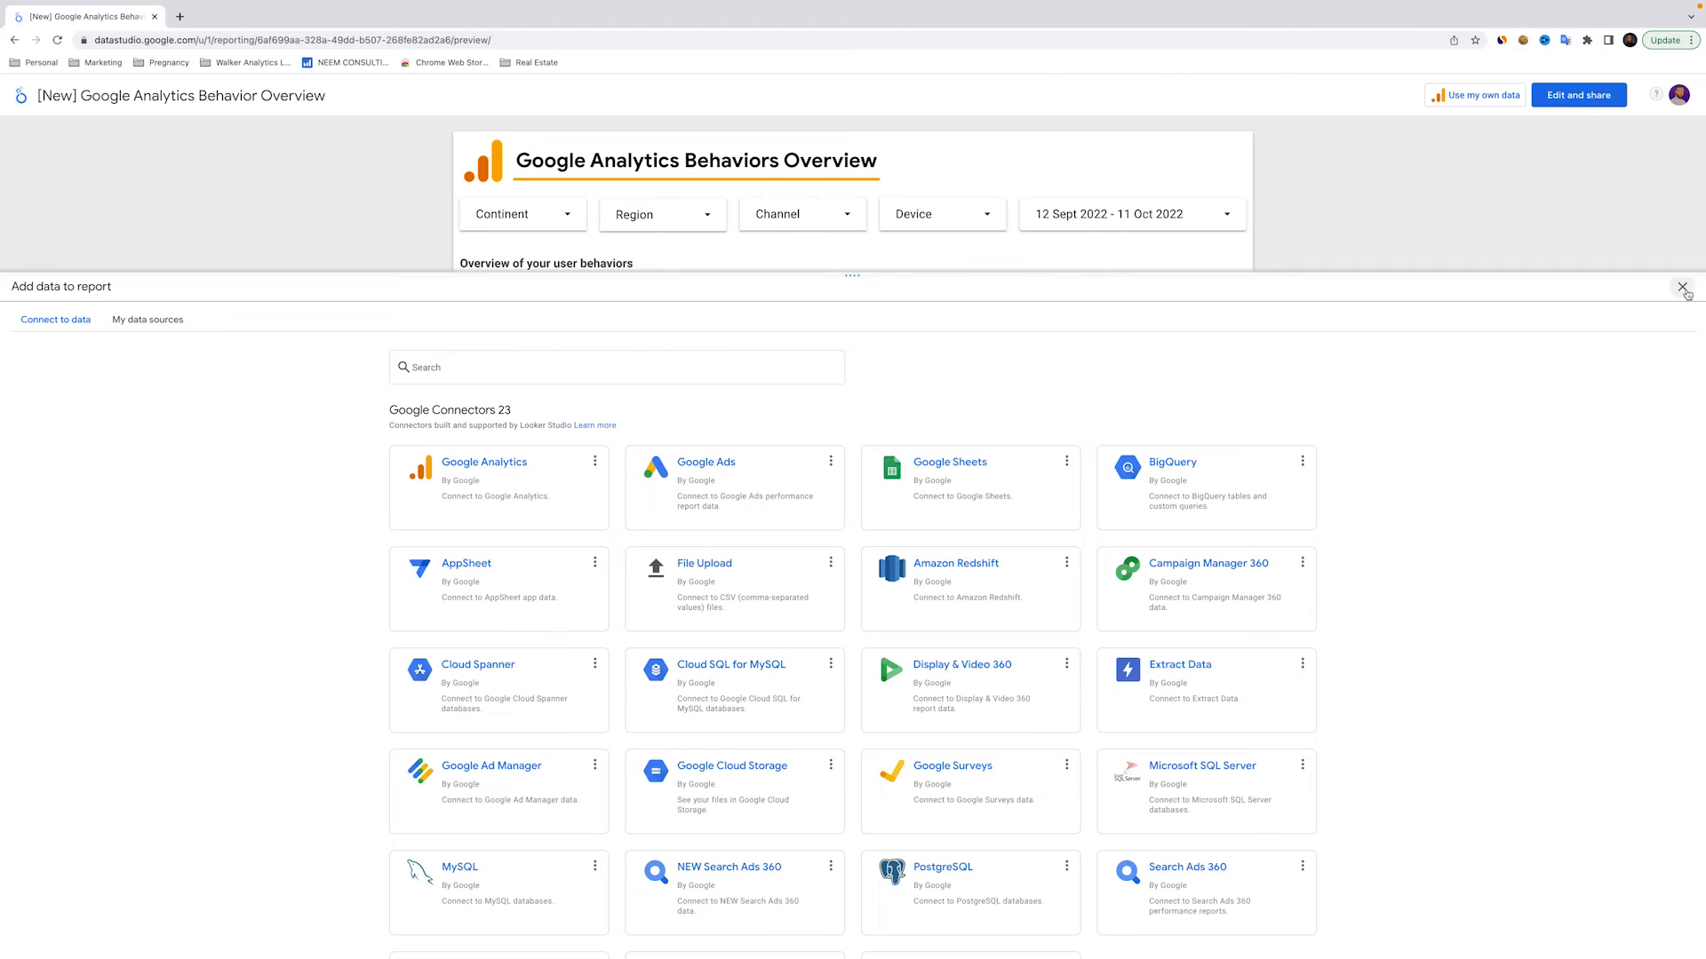
pyautogui.click(1682, 287)
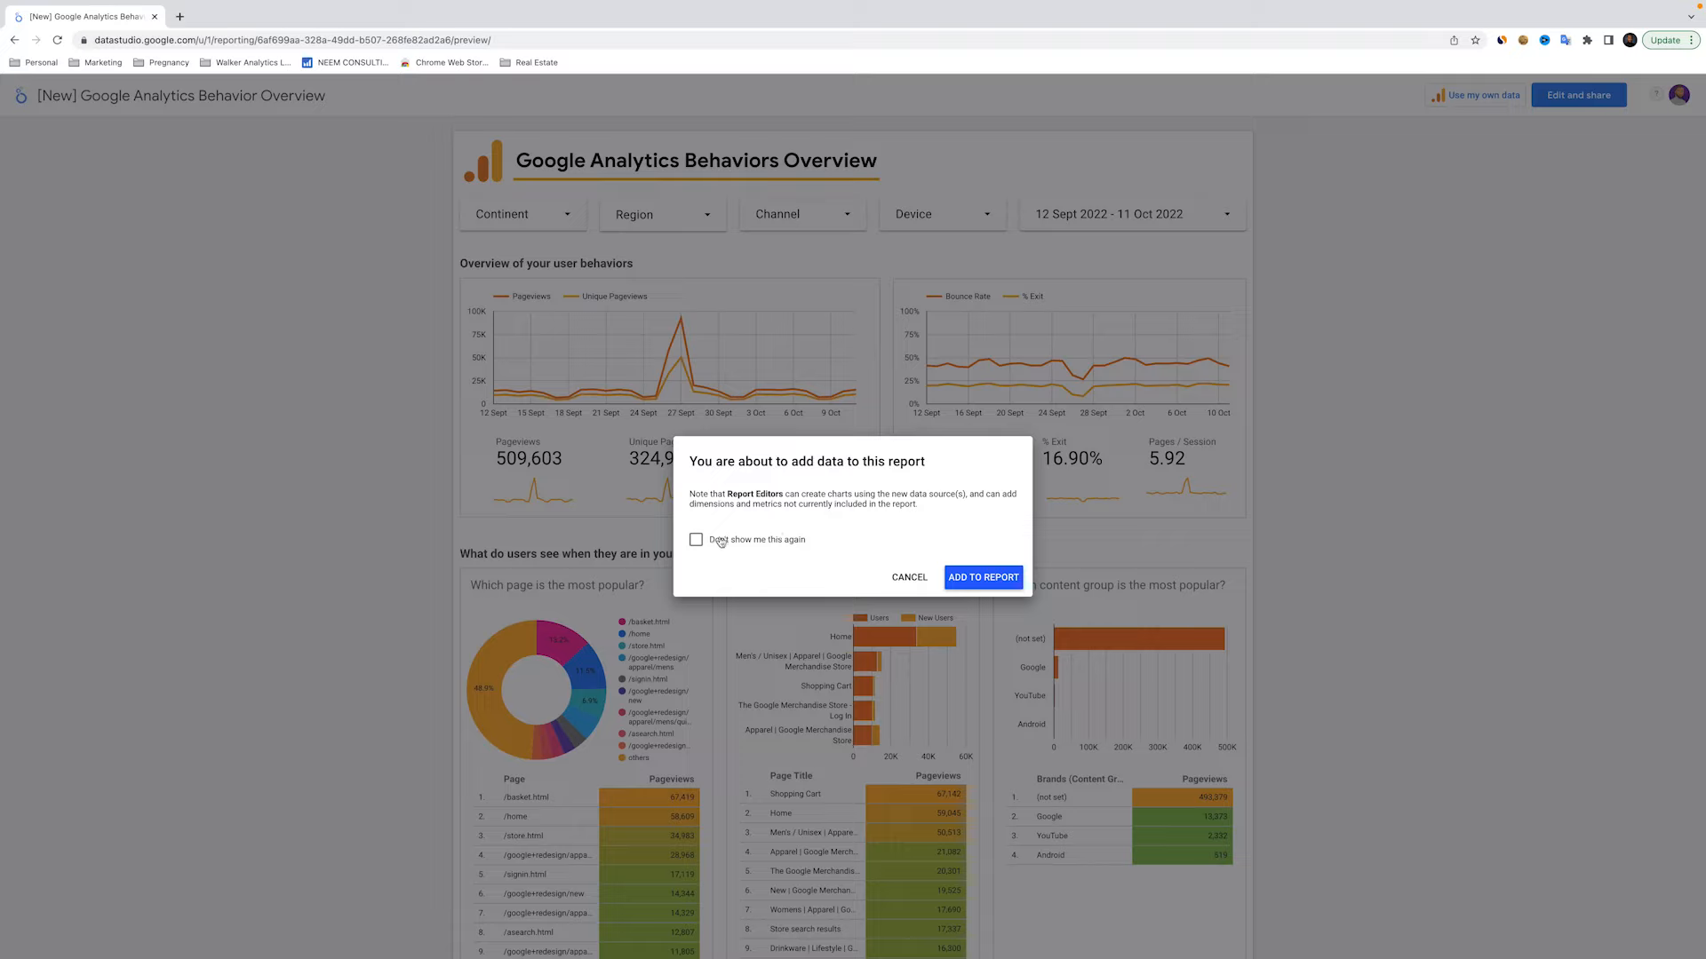
# Add the sample data to create an editable copy of the Google Analytics Behaviors Overview report
pyautogui.click(989, 576)
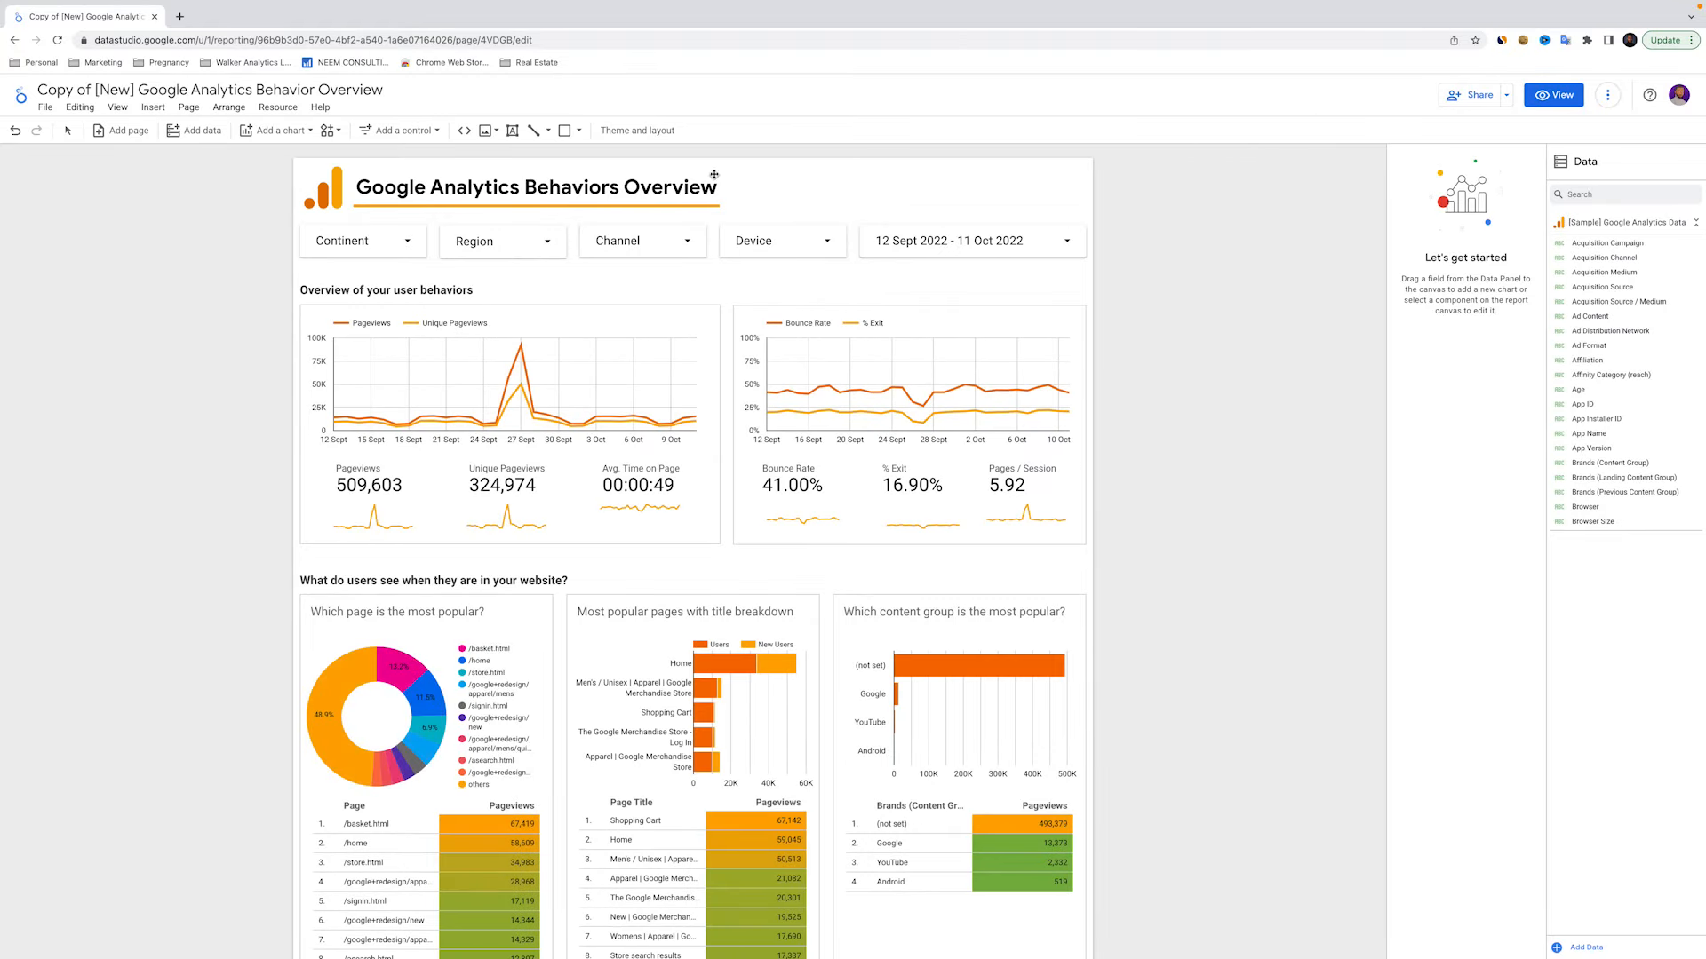
# Try moving the date range control beside the Device filter, and undo the move
pyautogui.click(961, 255)
pyautogui.moveTo(961, 255); pyautogui.dragTo(1007, 232)
pyautogui.hotkey('ctrl', 'z')
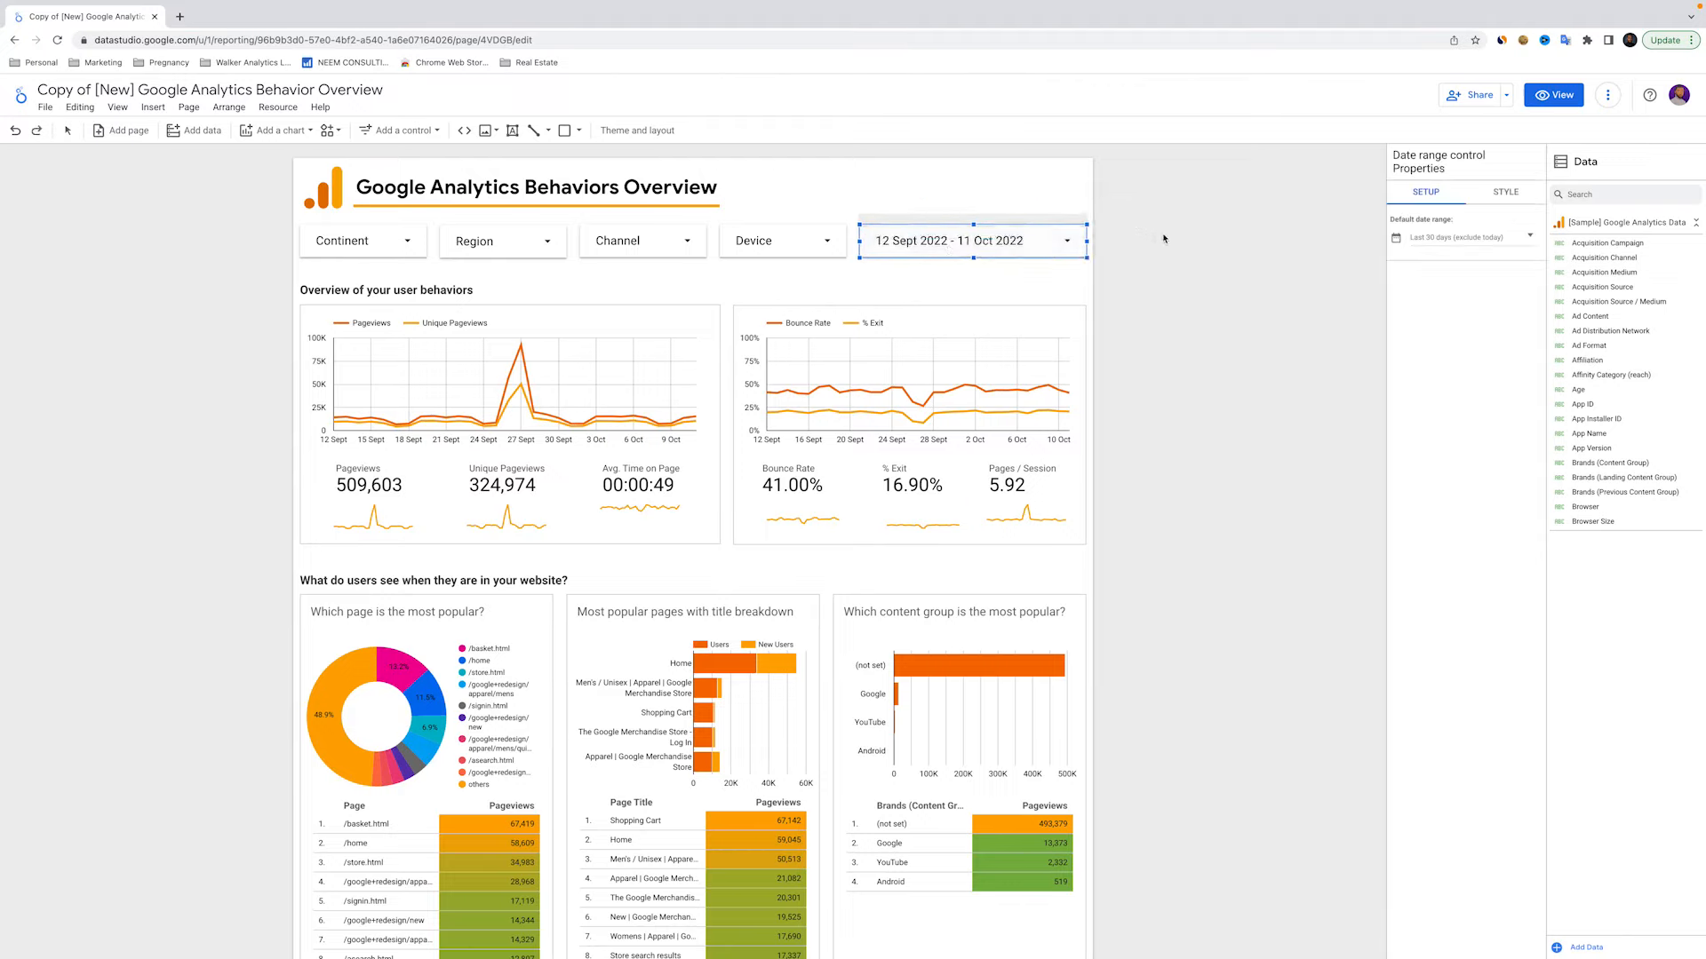
# Return to the home page and create a new blank report
pyautogui.click(21, 95)
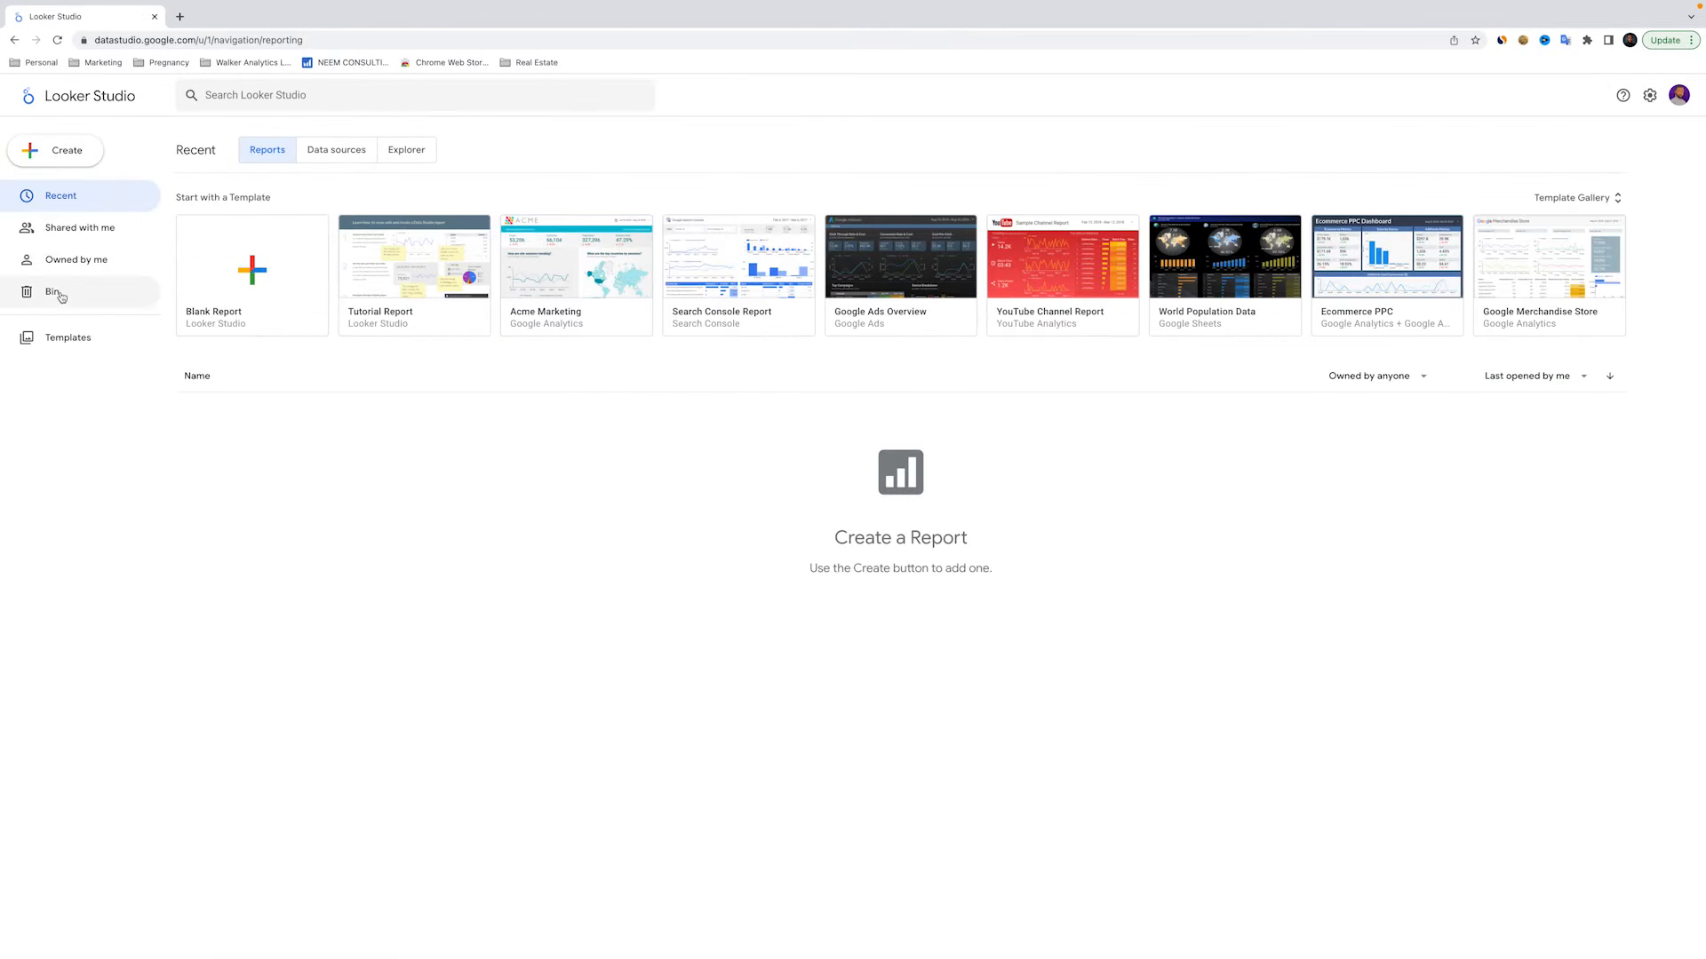
pyautogui.click(58, 155)
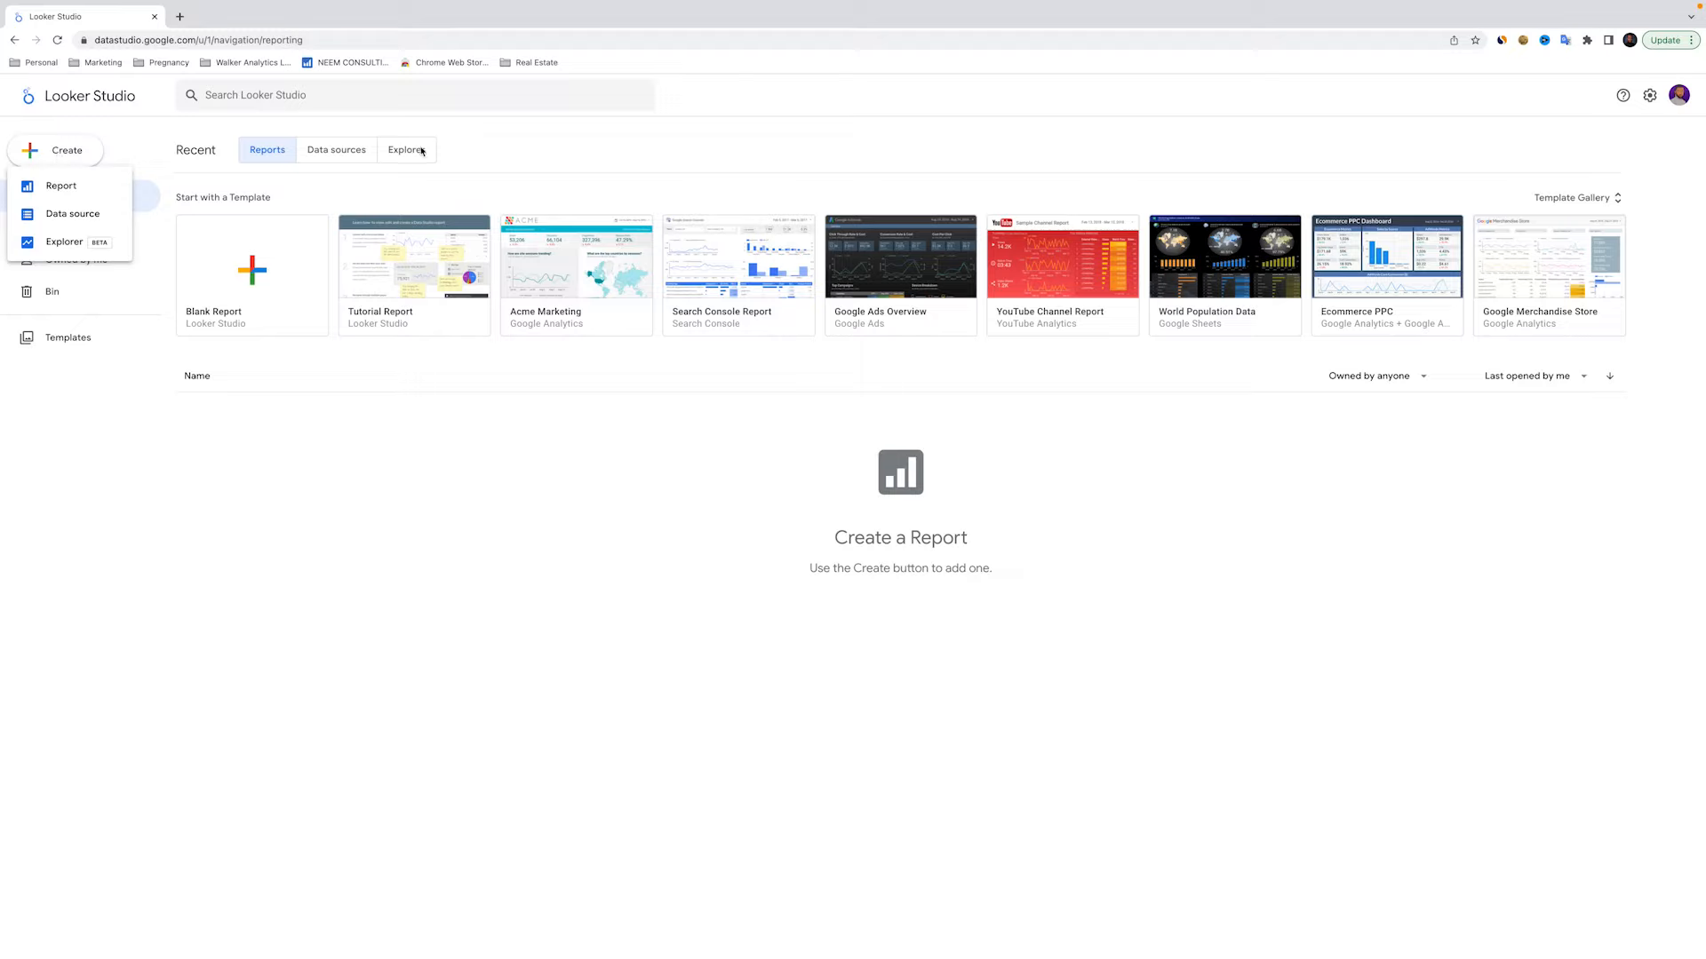
pyautogui.click(73, 186)
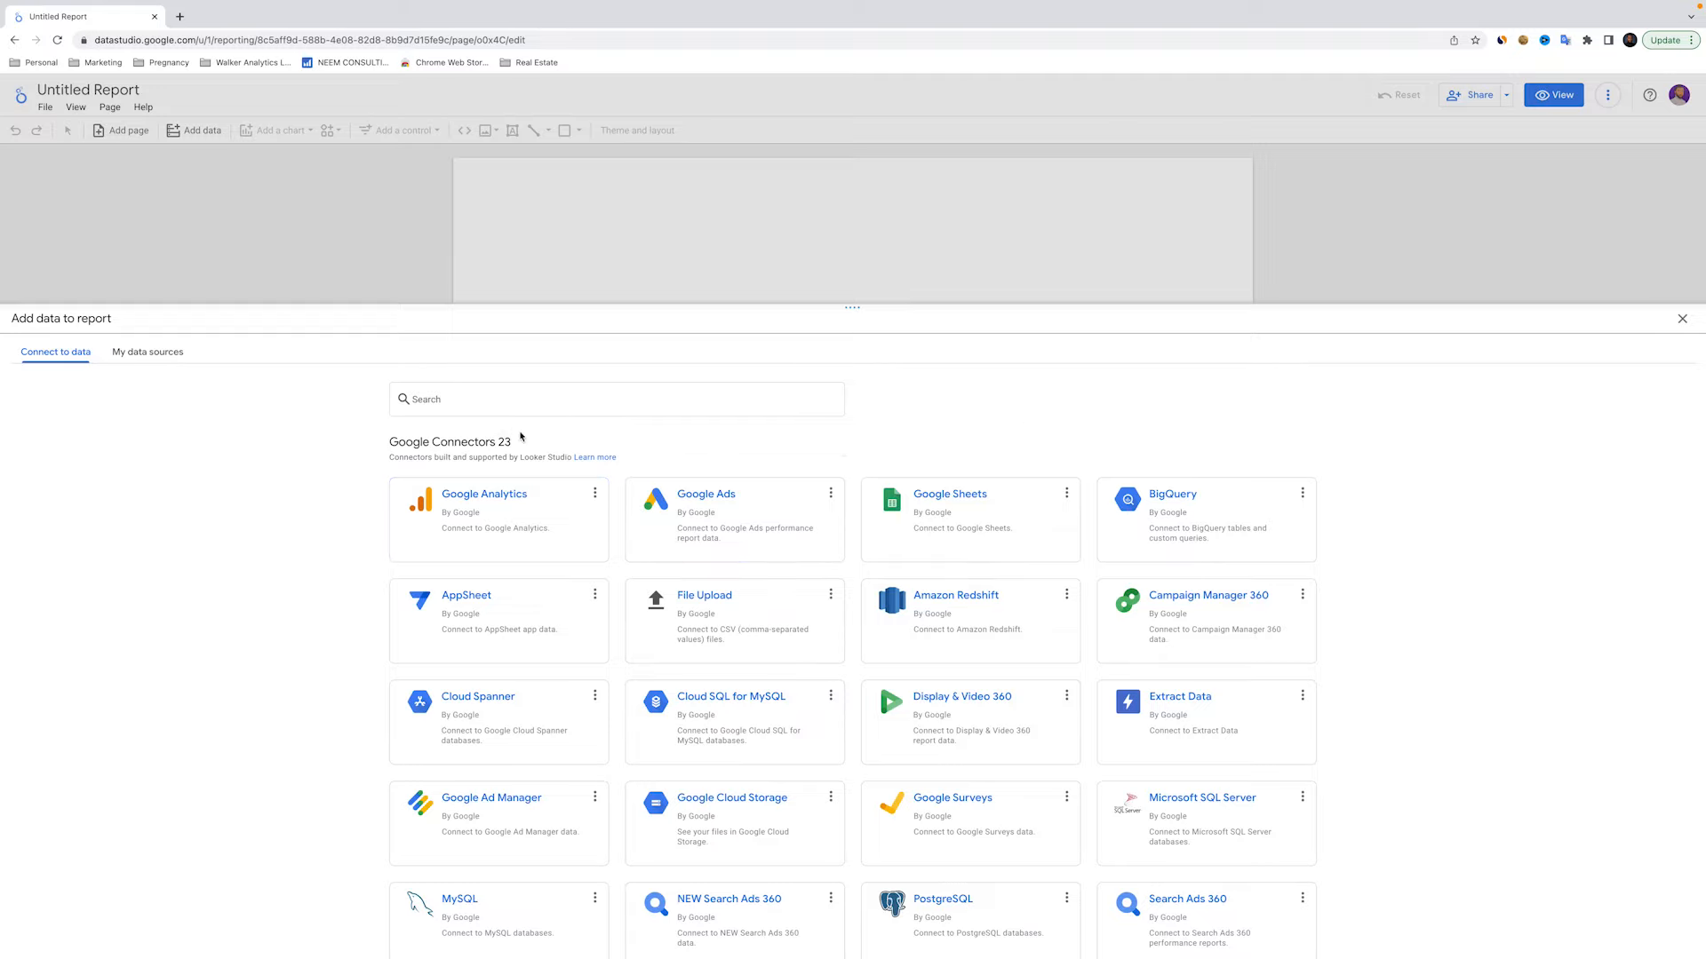
# Look through the available connectors and add the existing YouTube Analytics data source to the report, suppressing the confirmation notice for future additions
pyautogui.click(510, 523)
pyautogui.scroll(-2, 678, 495)
pyautogui.scroll(-5, 743, 503)
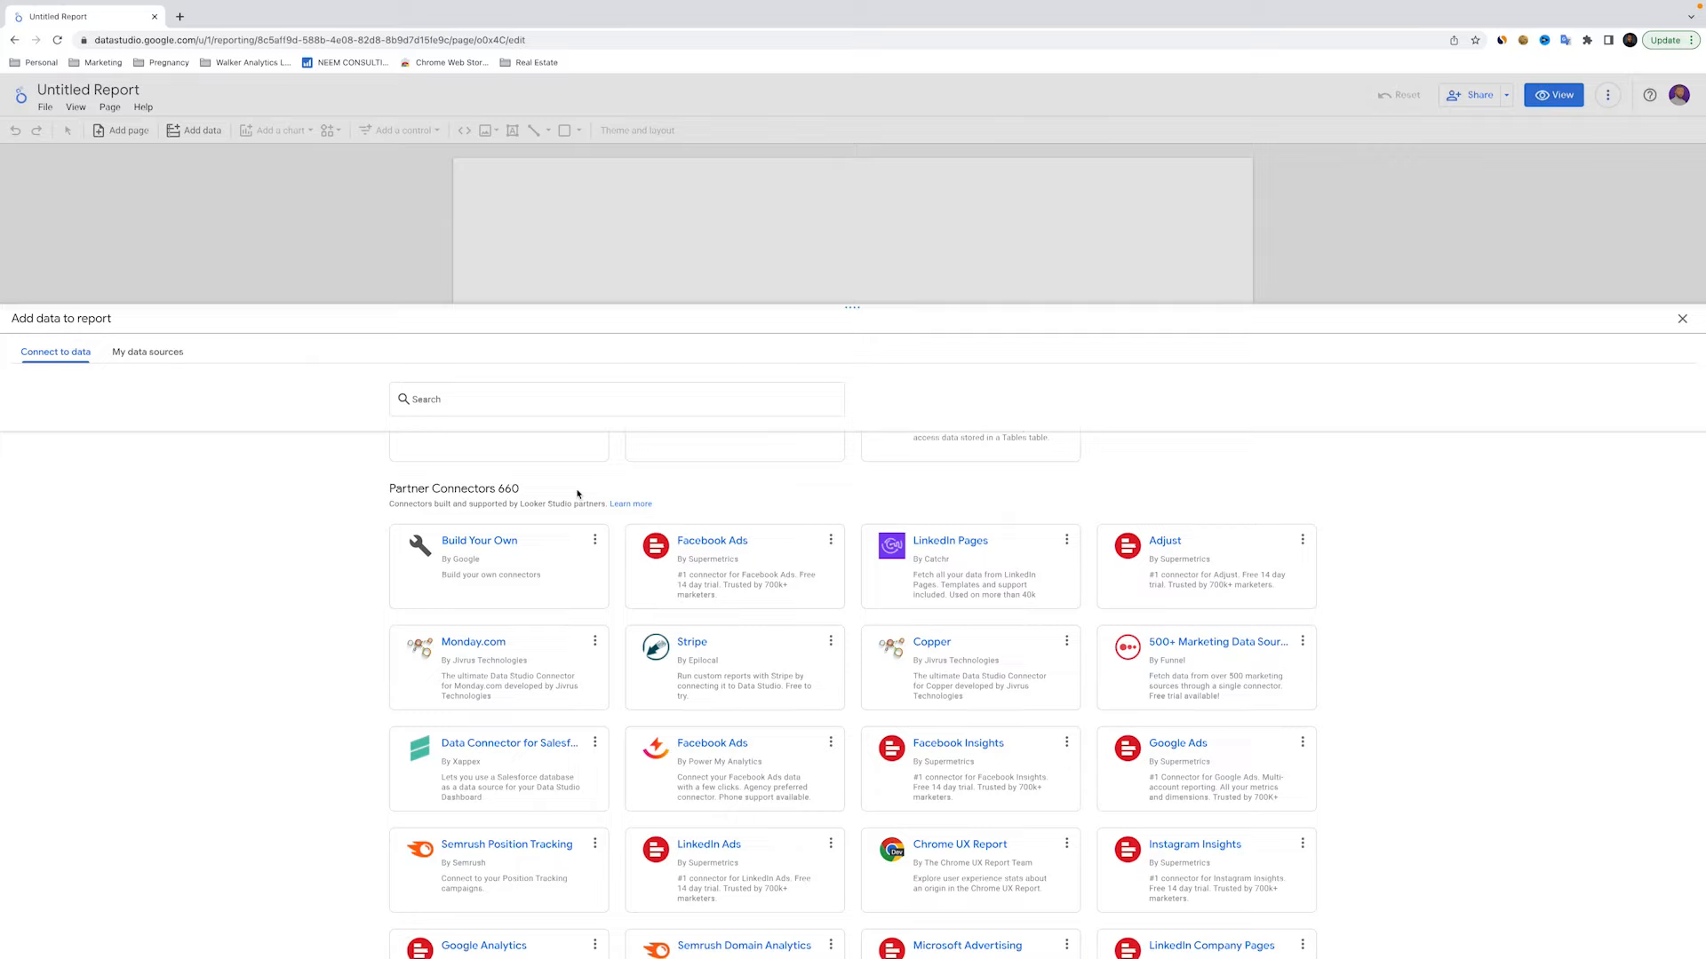
pyautogui.scroll(7, 701, 484)
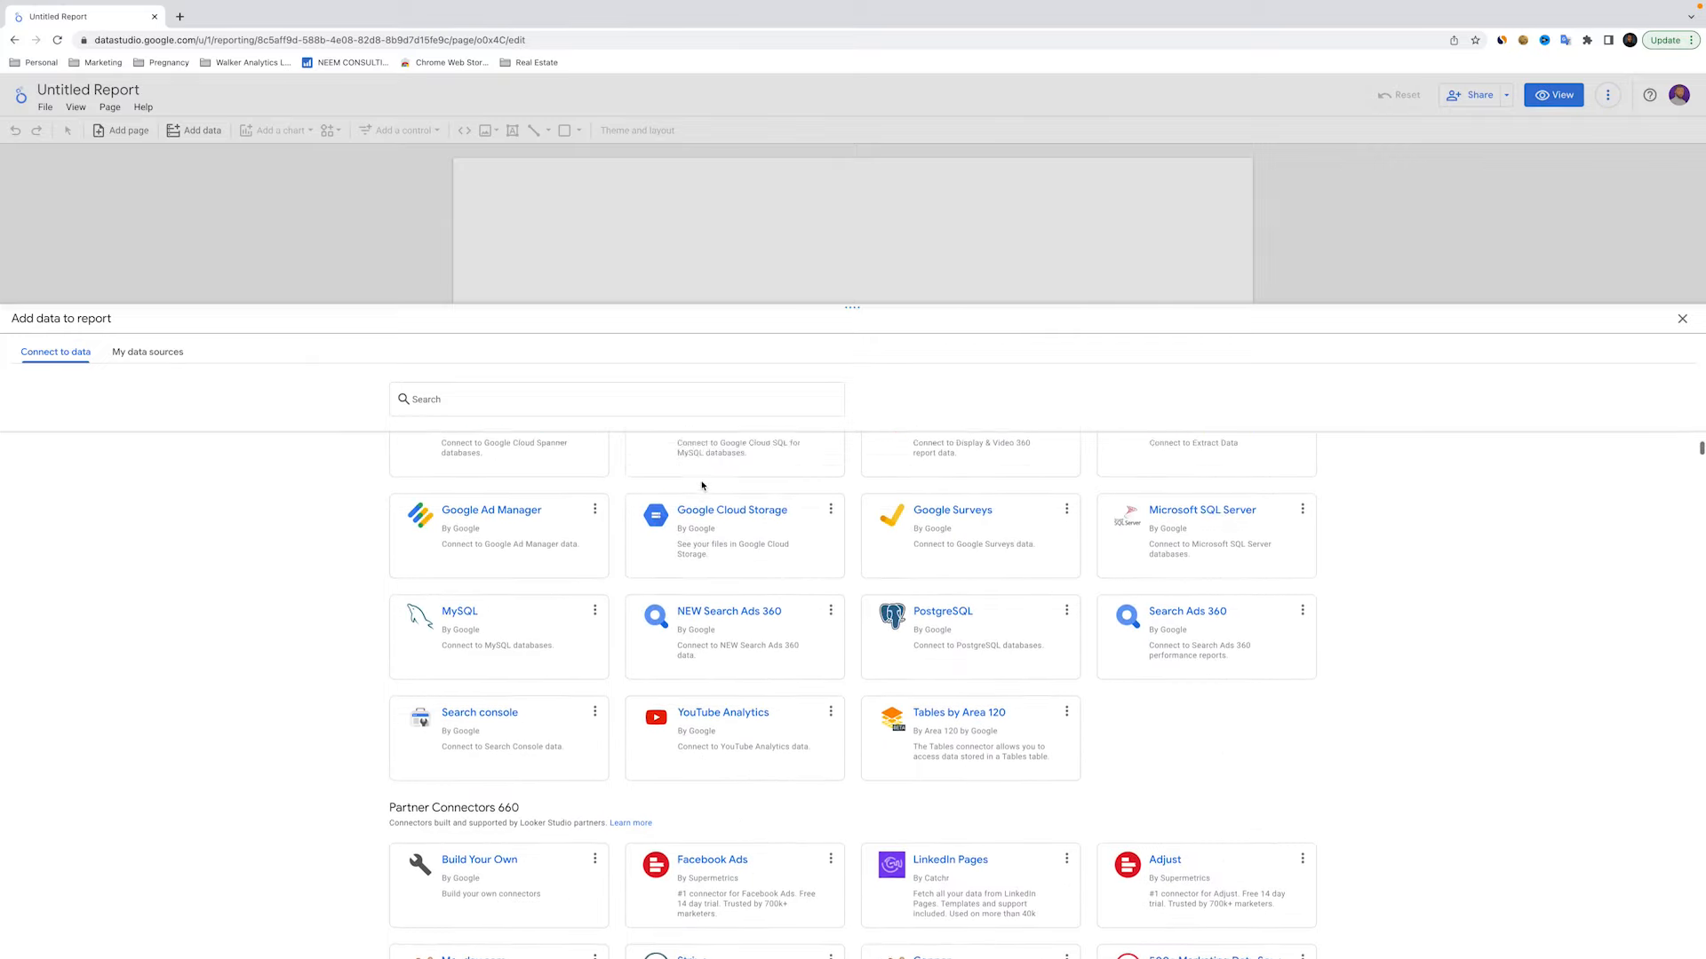
pyautogui.click(129, 355)
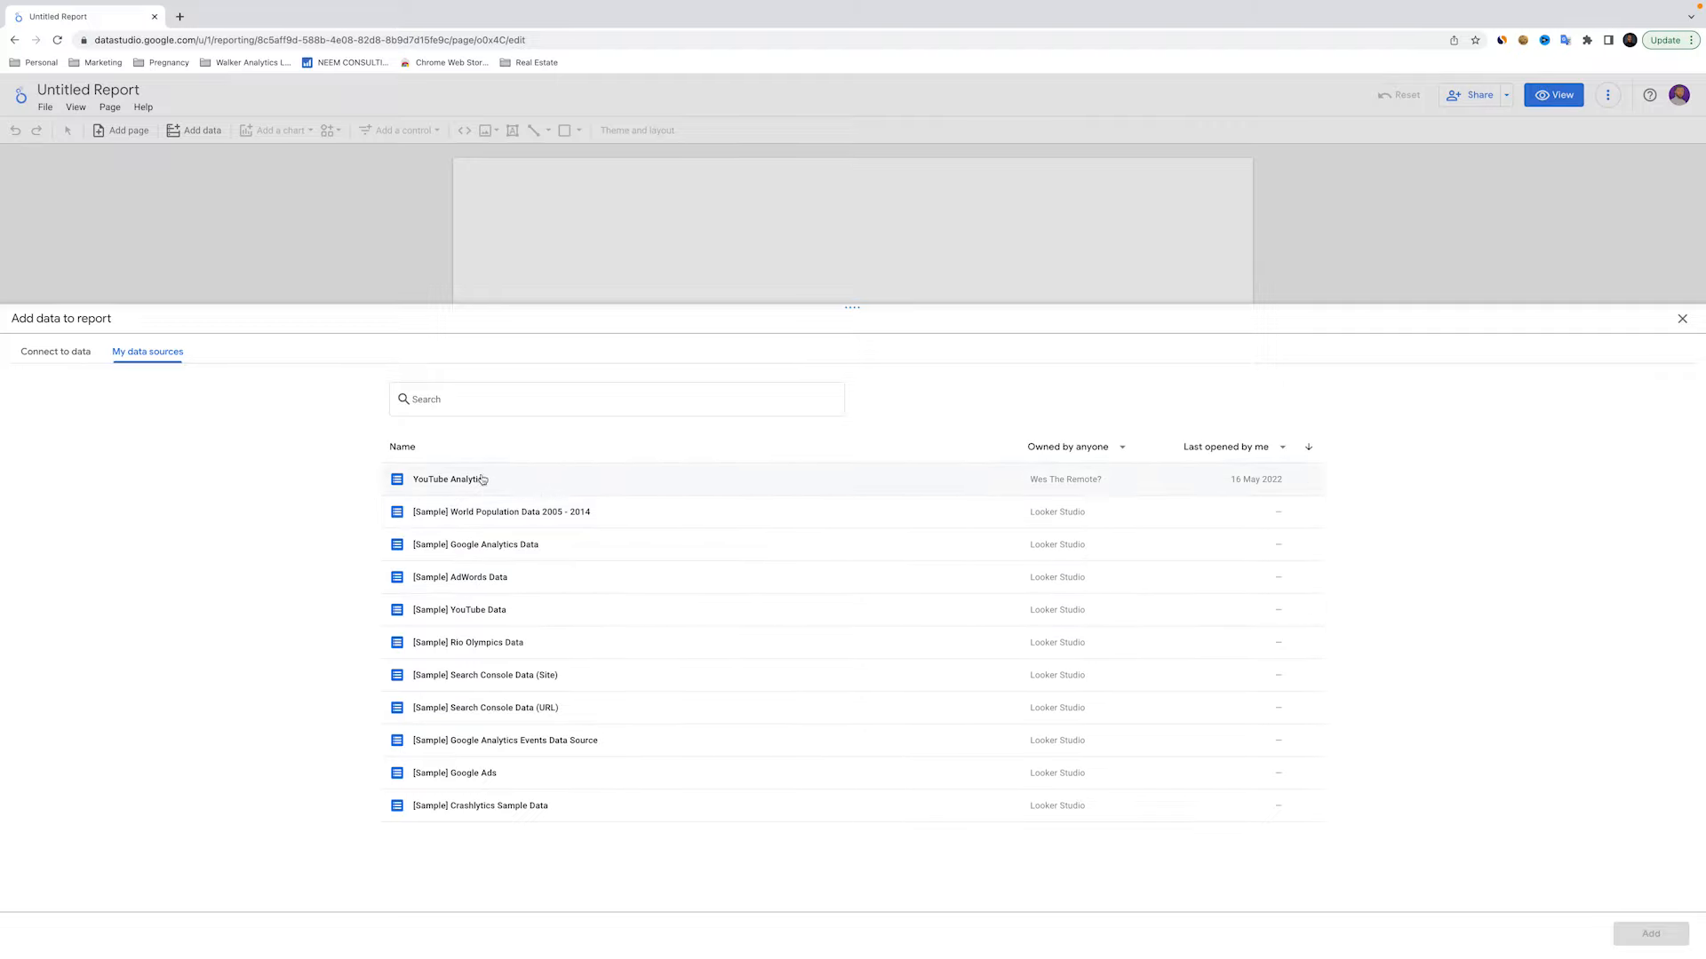
pyautogui.click(642, 481)
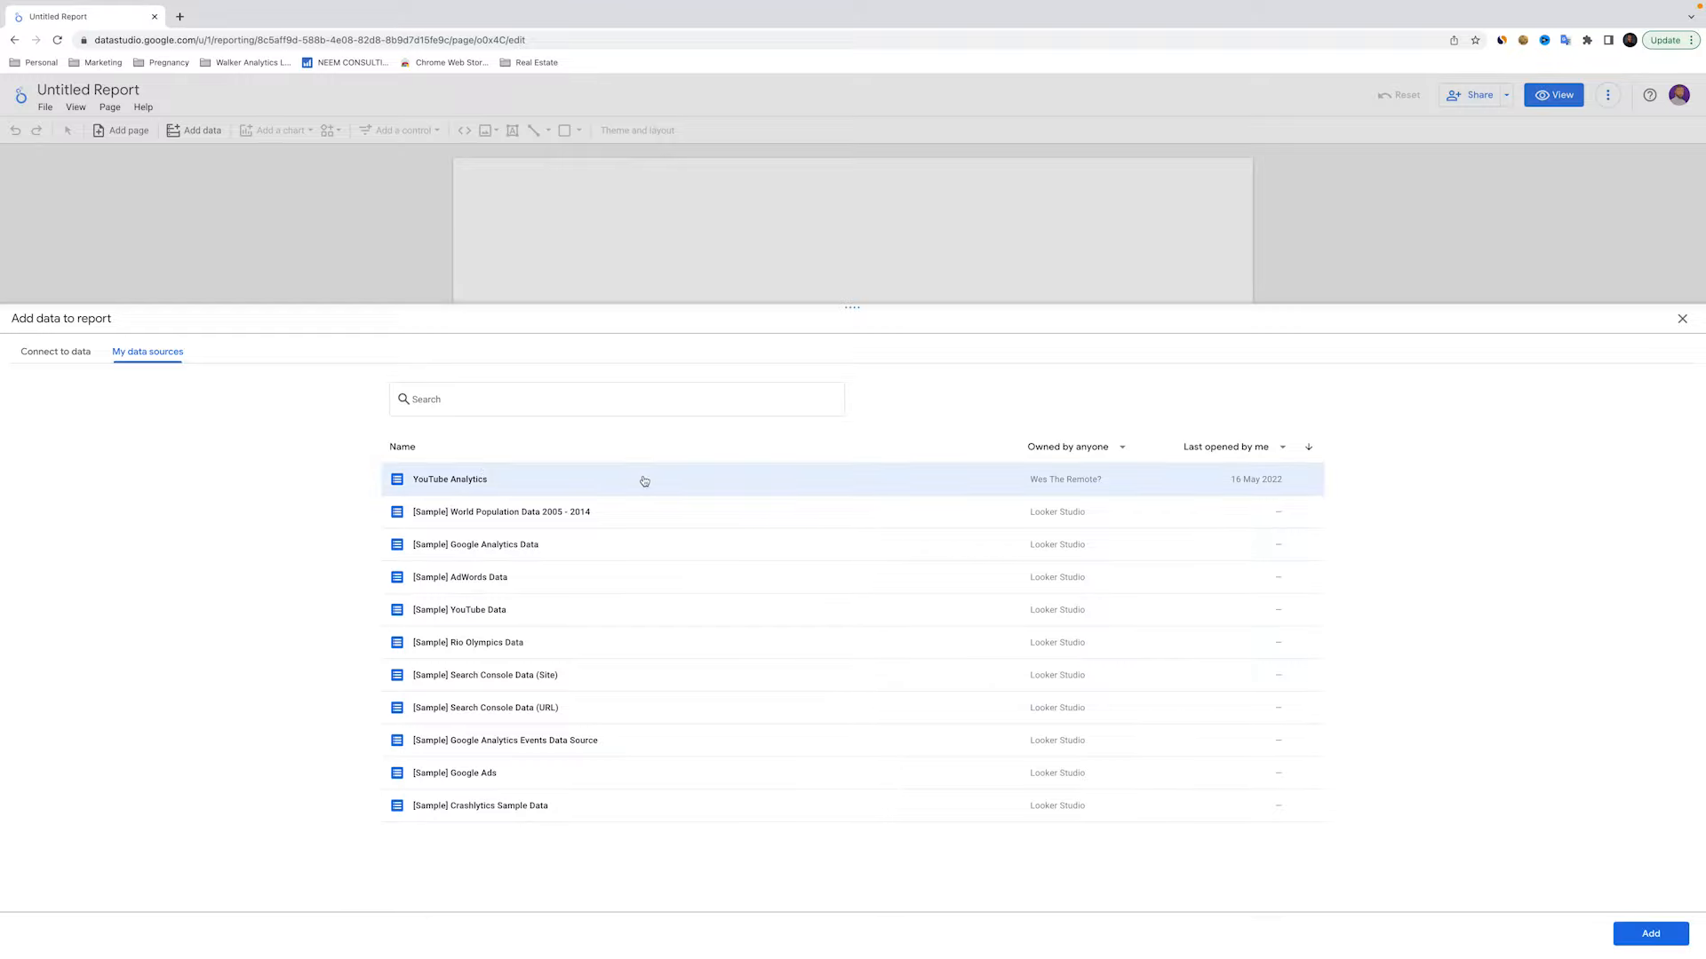
pyautogui.click(1650, 934)
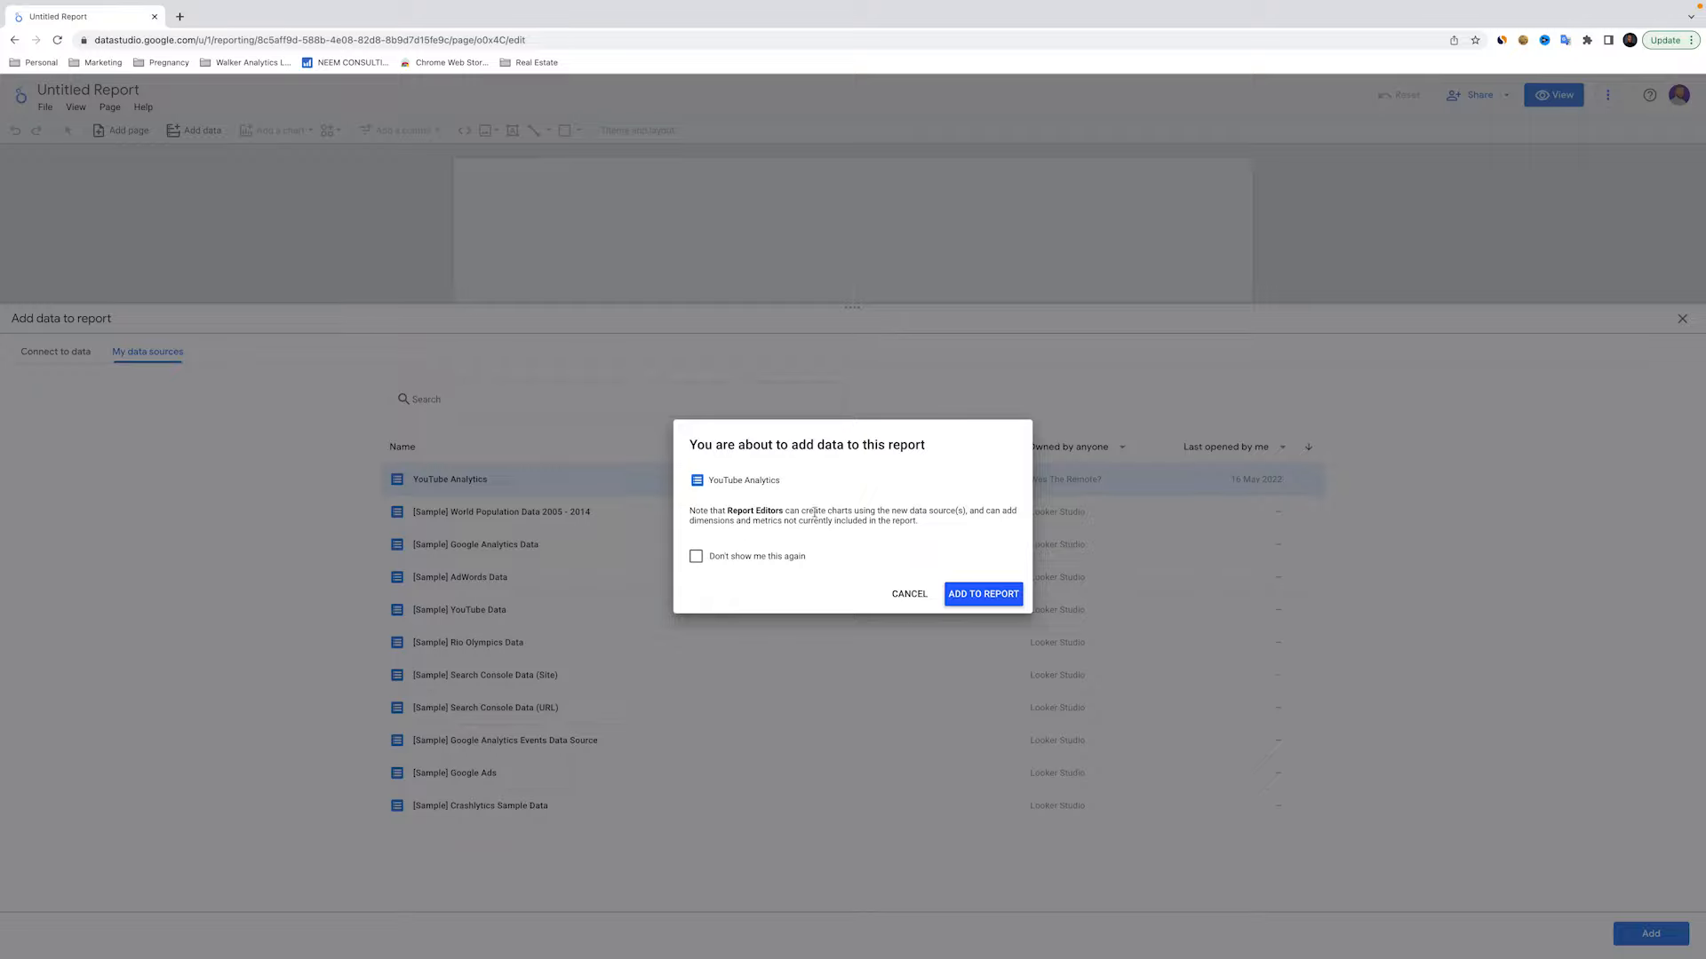
pyautogui.click(696, 557)
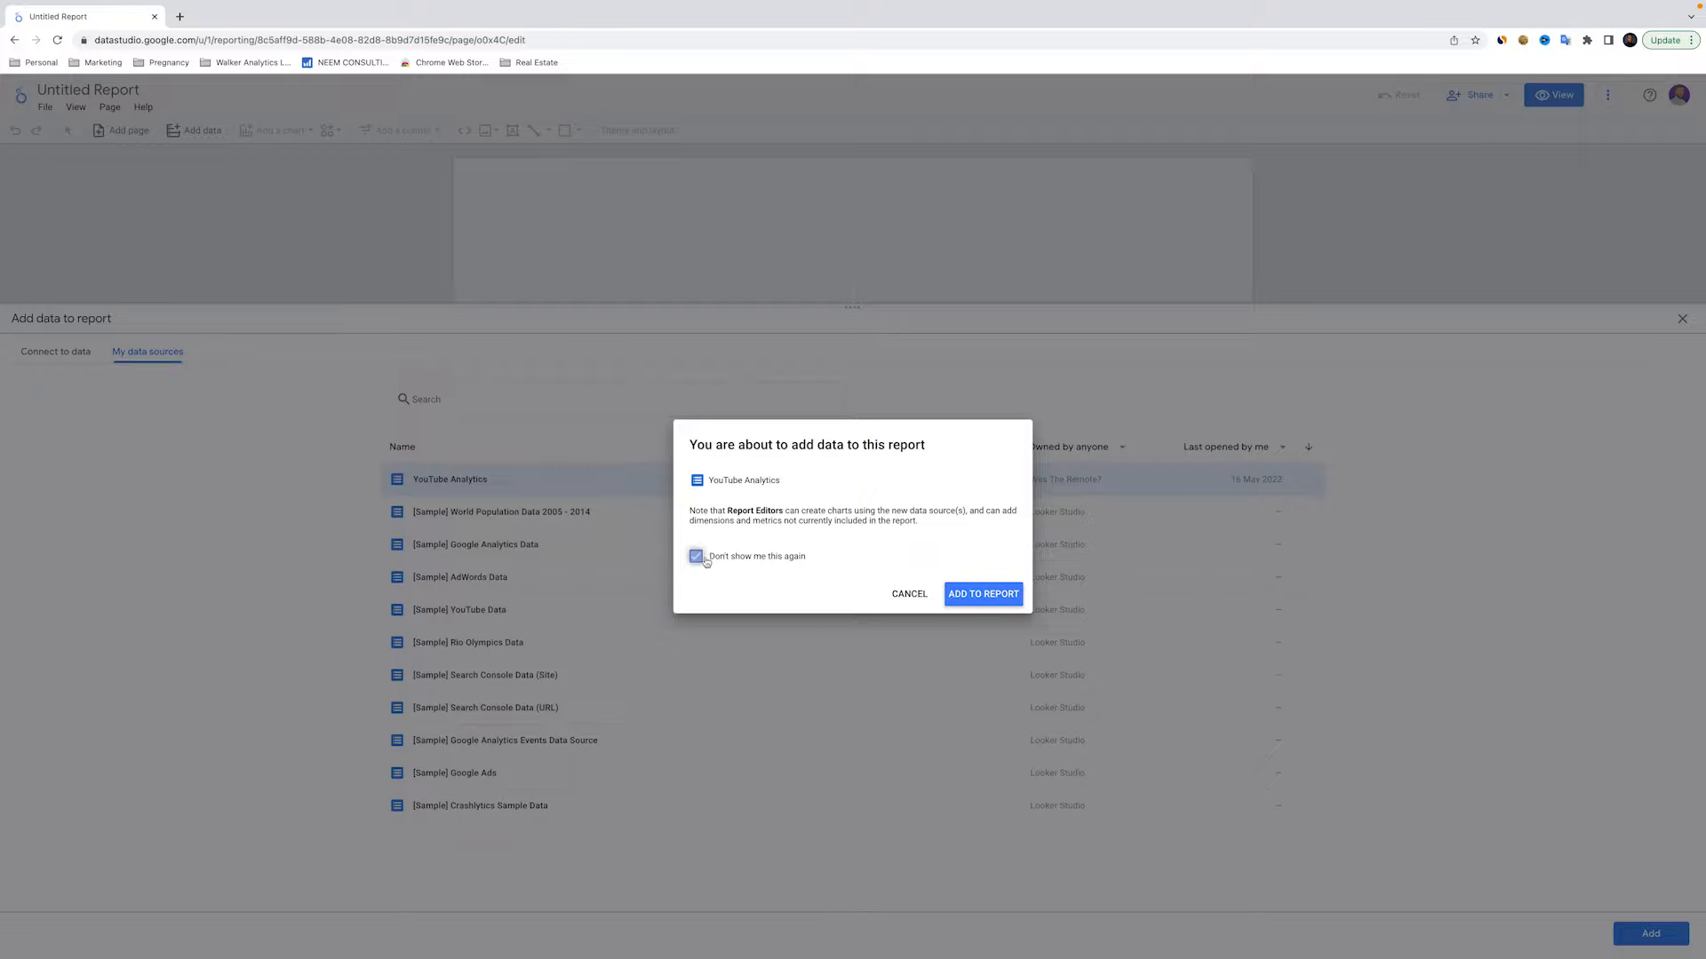
pyautogui.click(972, 593)
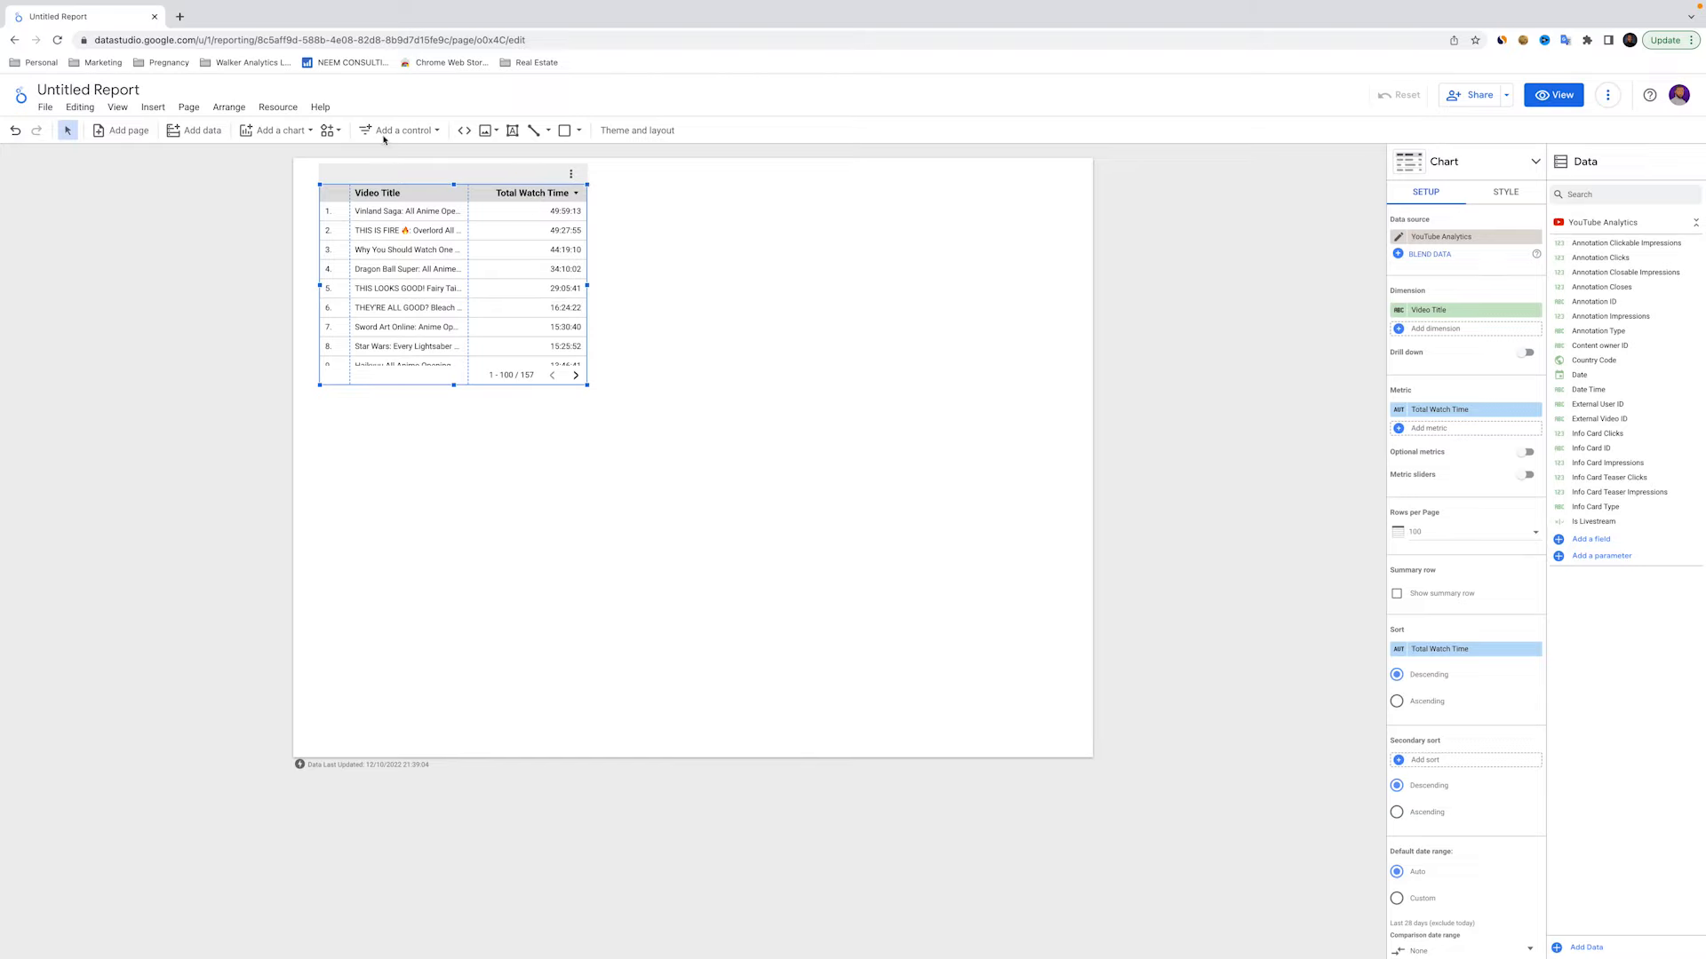
# Return to the home page and start a new data source
pyautogui.click(23, 96)
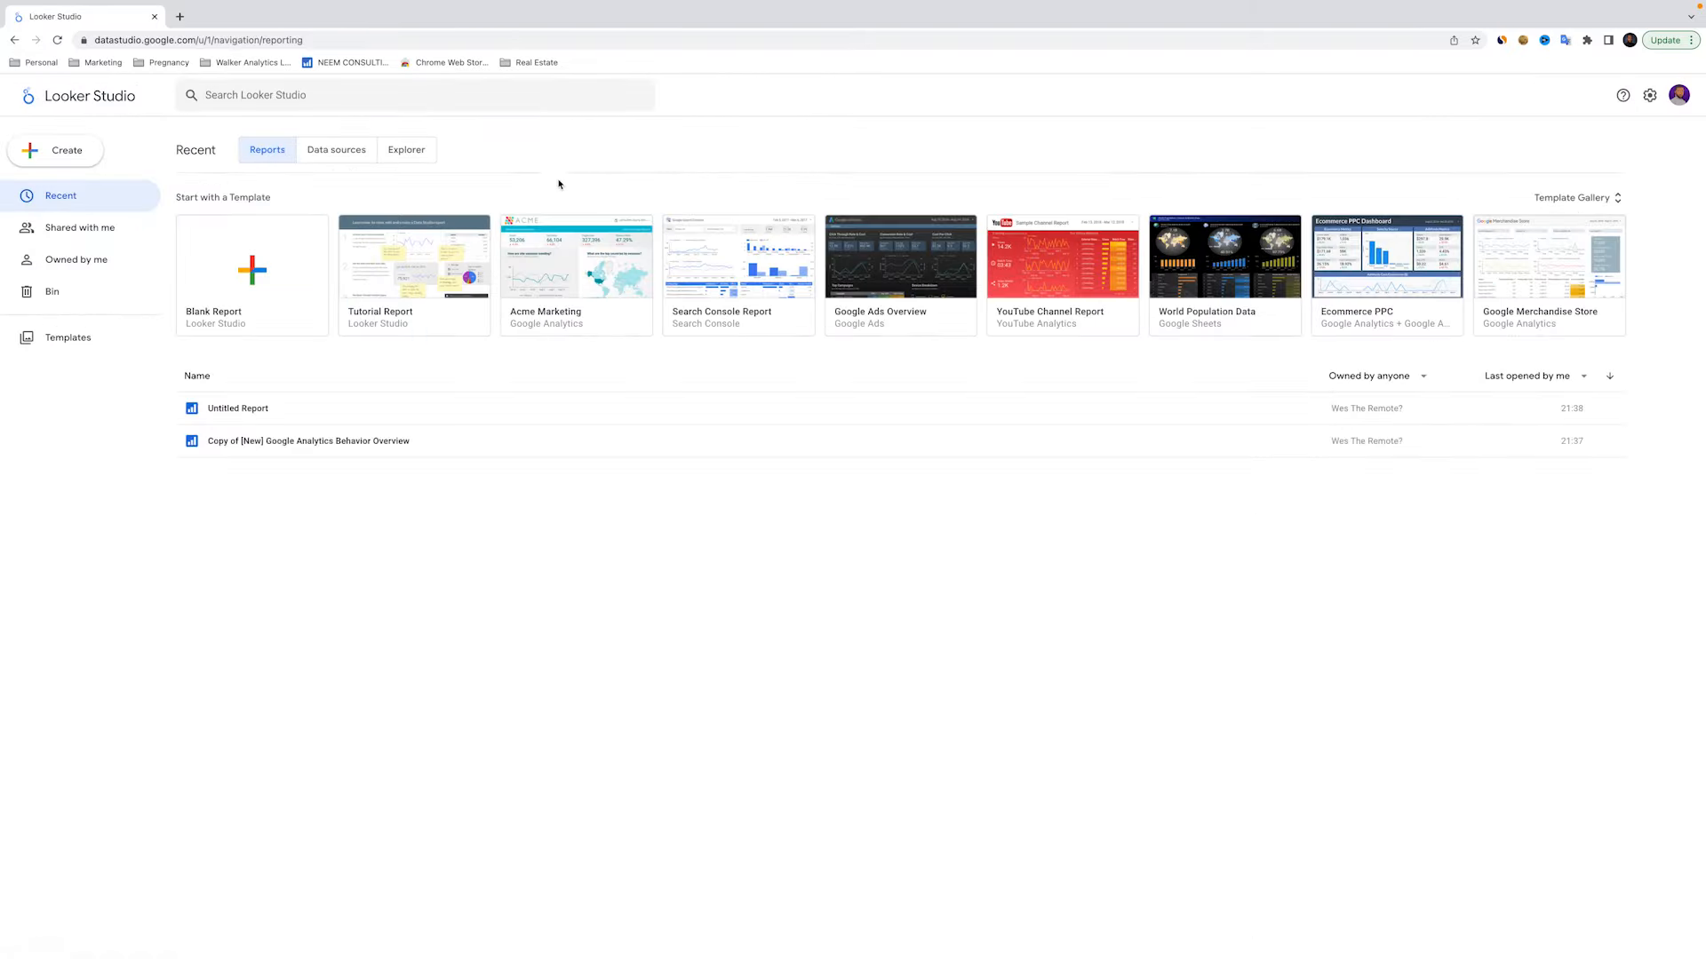
pyautogui.click(61, 152)
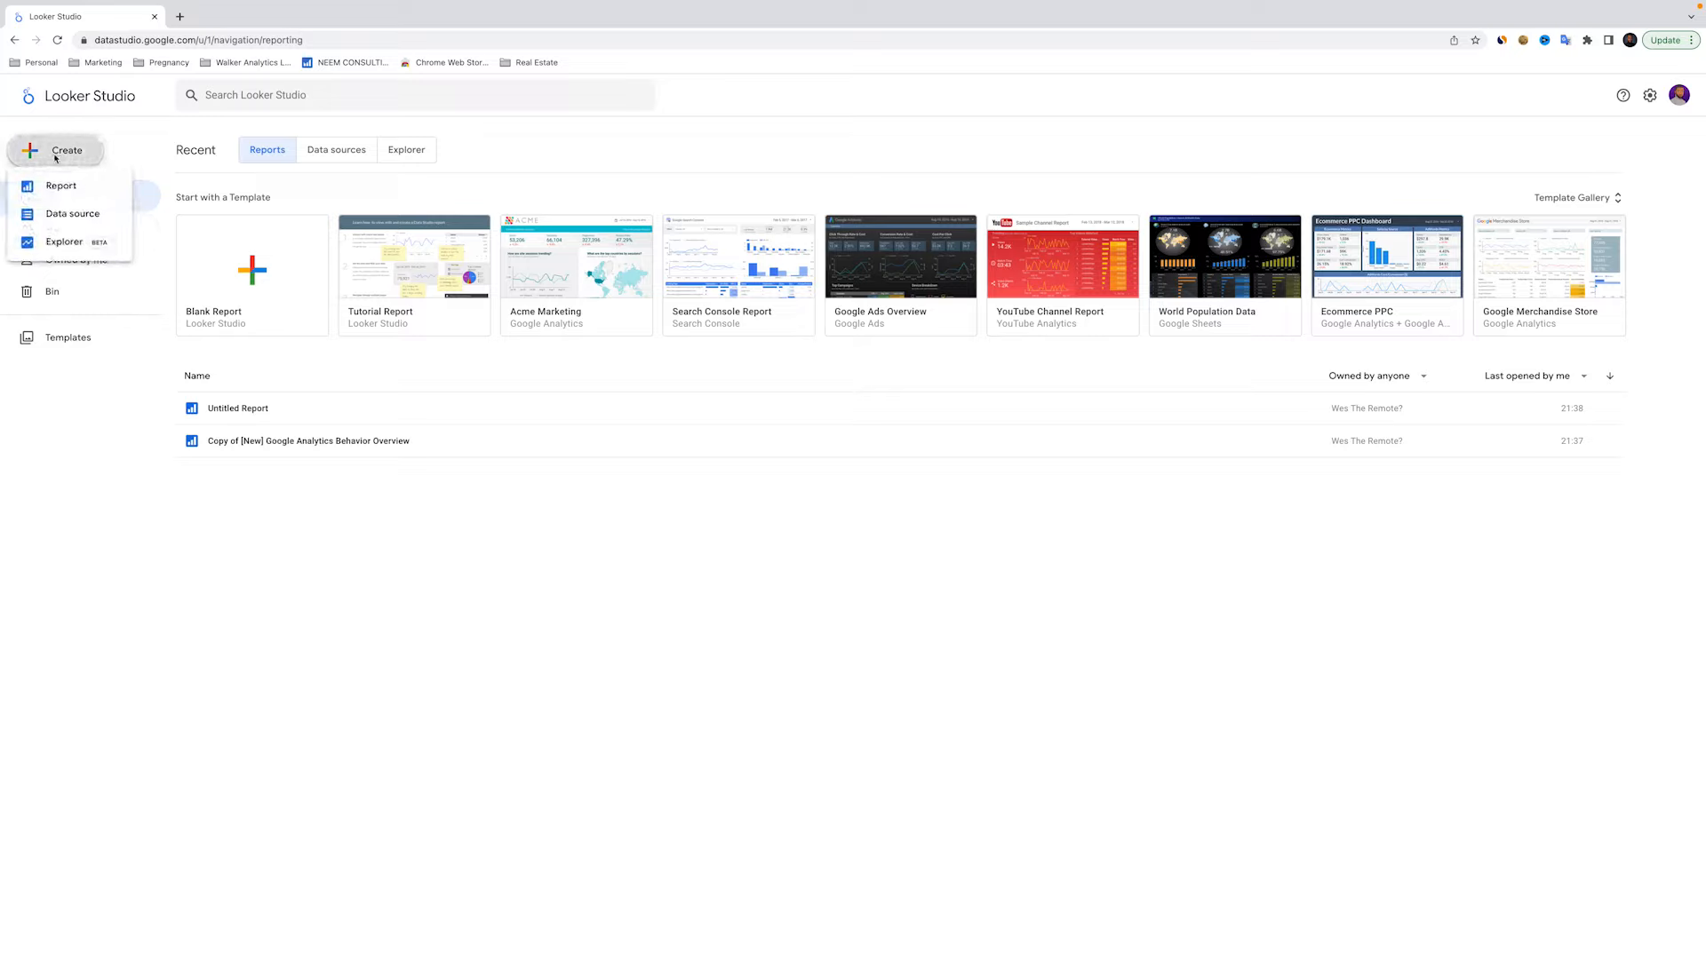
pyautogui.click(56, 215)
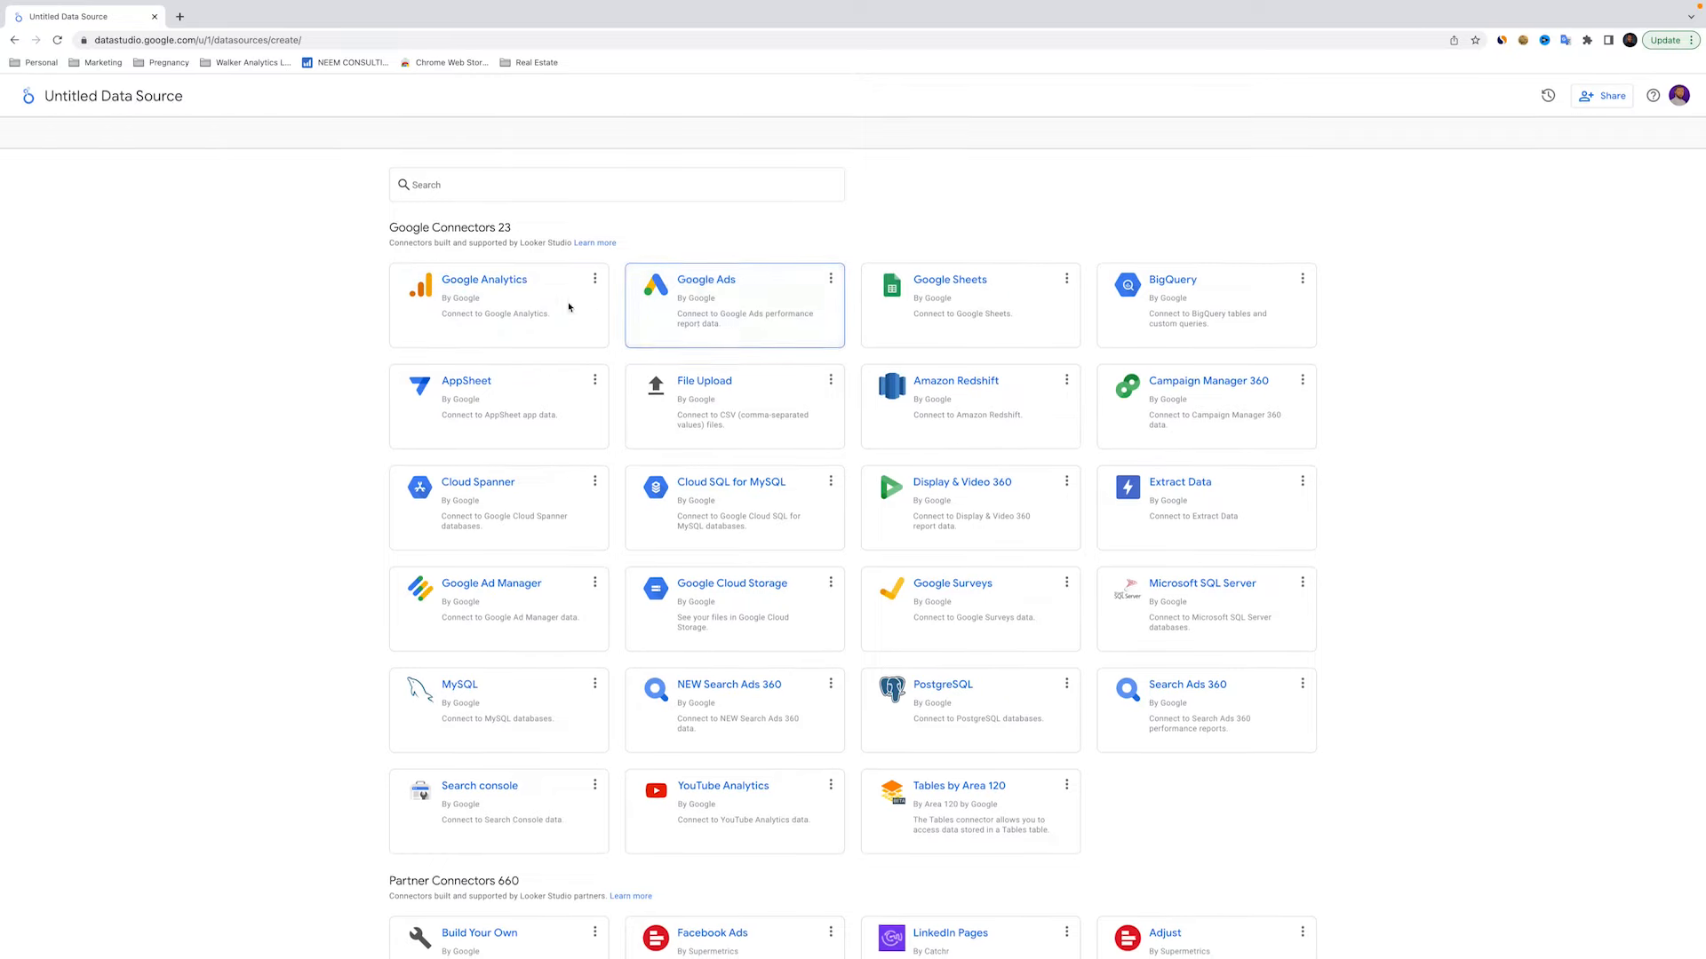
# Choose the YouTube Analytics connector for the new data source and connect it to the listed channel account
pyautogui.scroll(-2, 684, 337)
pyautogui.scroll(1, 711, 315)
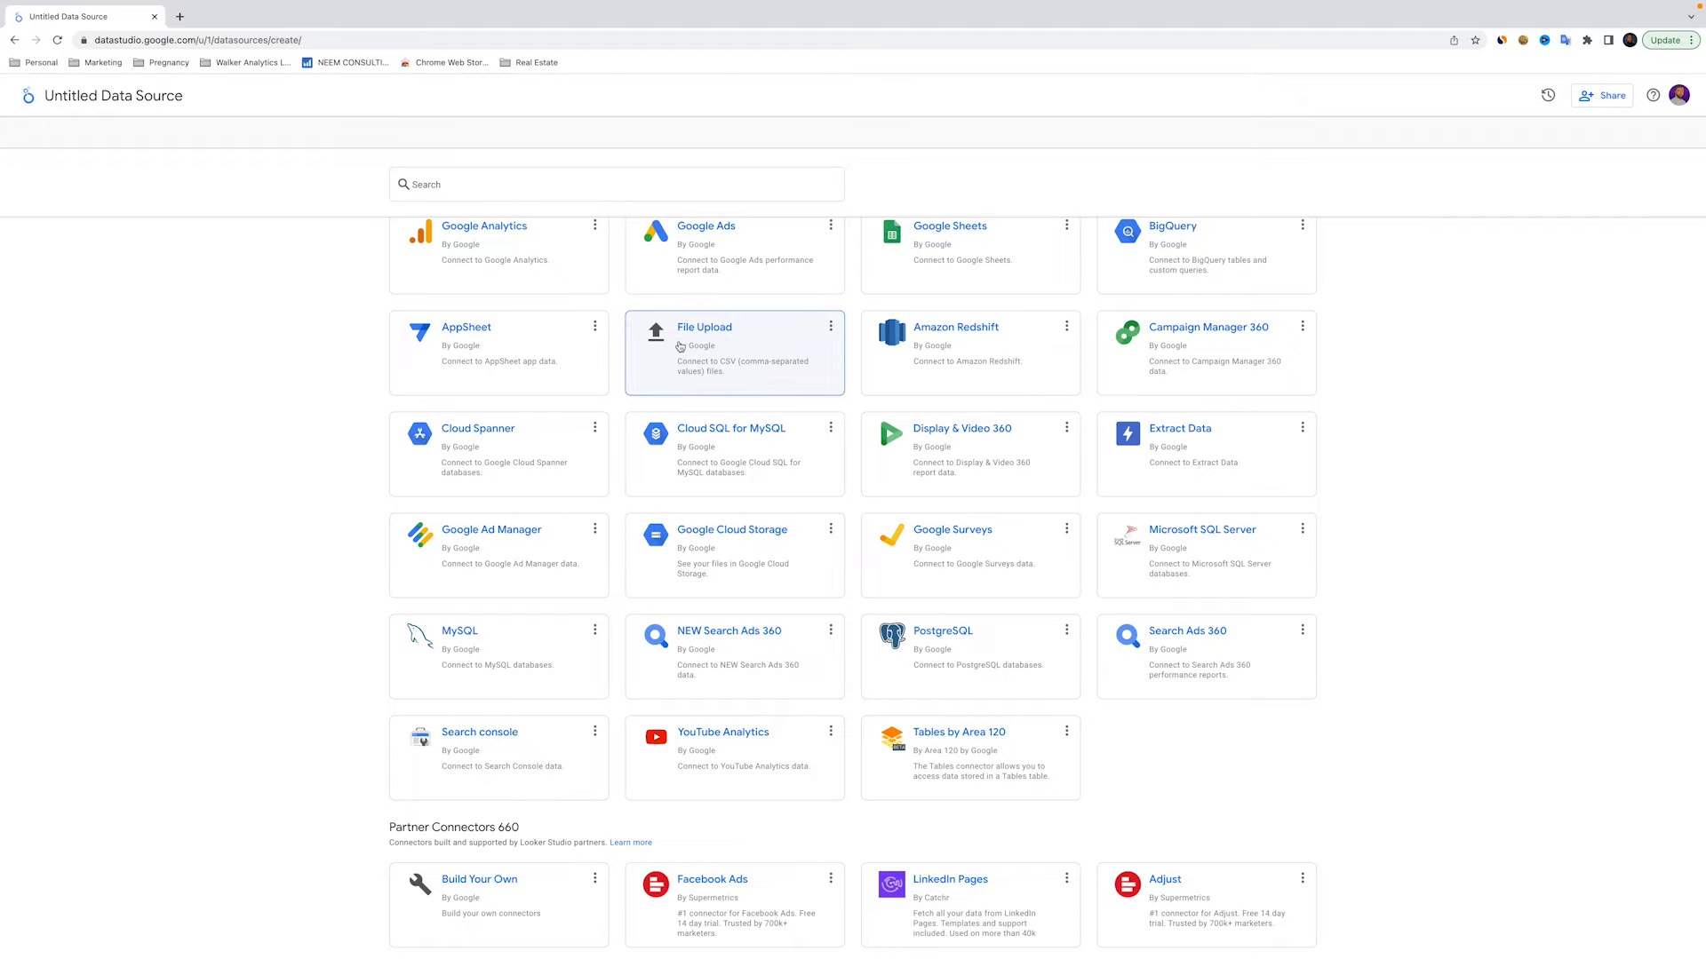
pyautogui.scroll(-5, 674, 347)
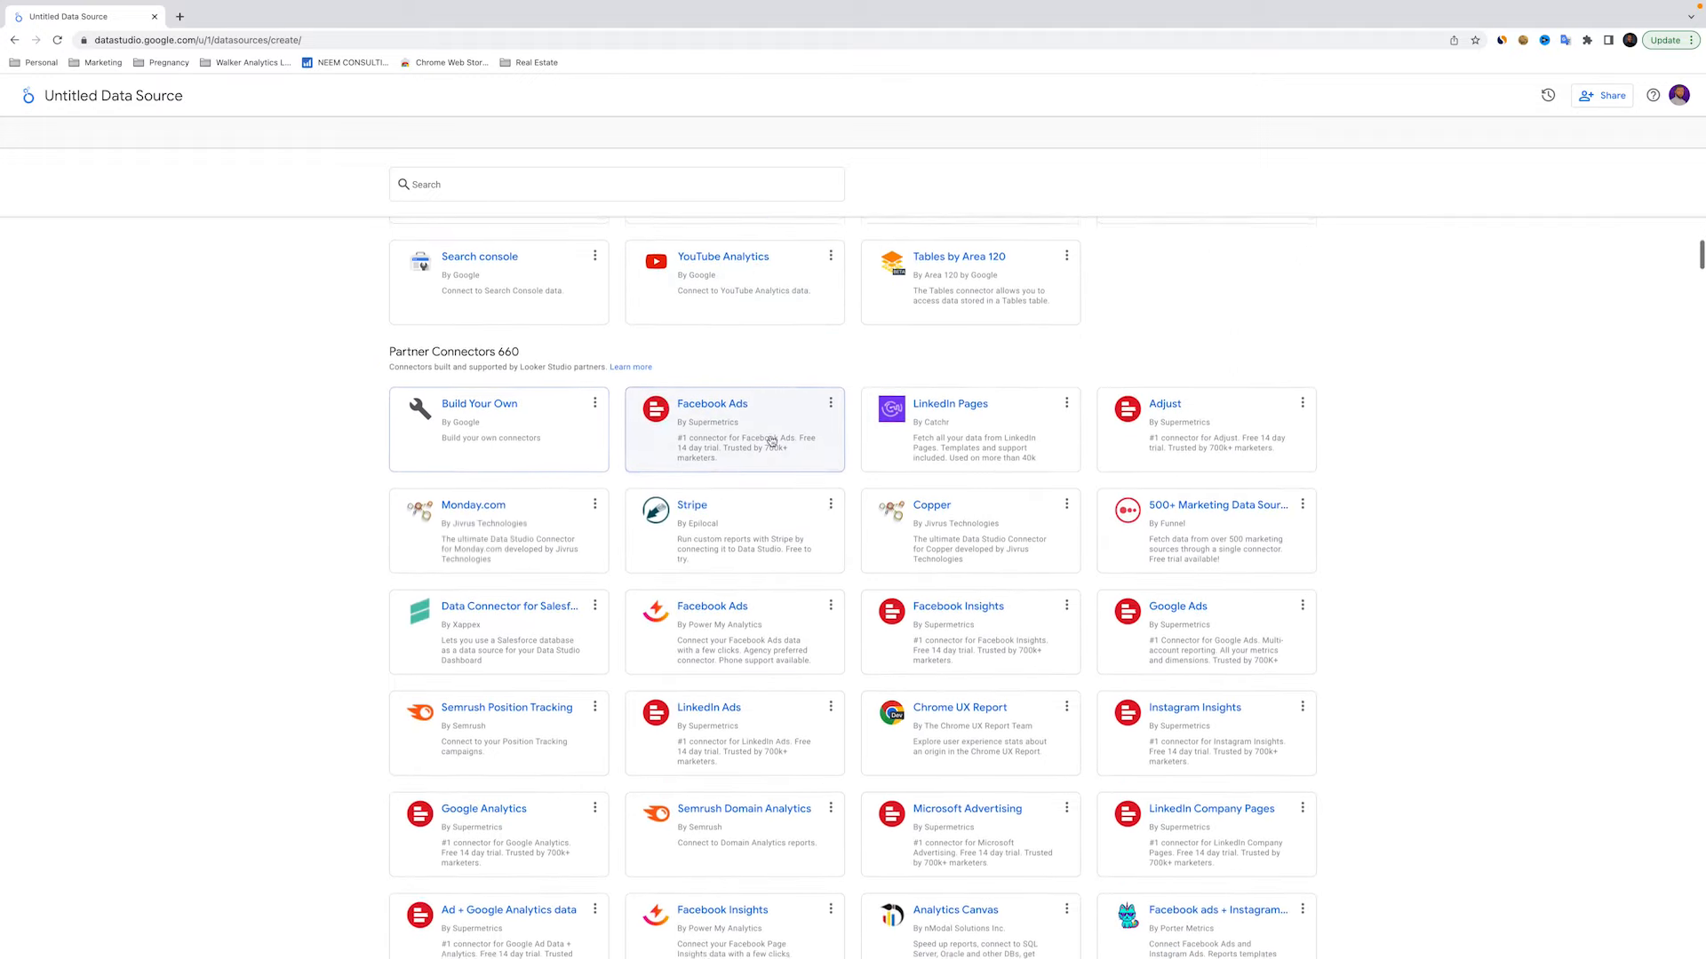
pyautogui.scroll(4, 740, 371)
pyautogui.scroll(3, 741, 371)
pyautogui.scroll(-1, 736, 381)
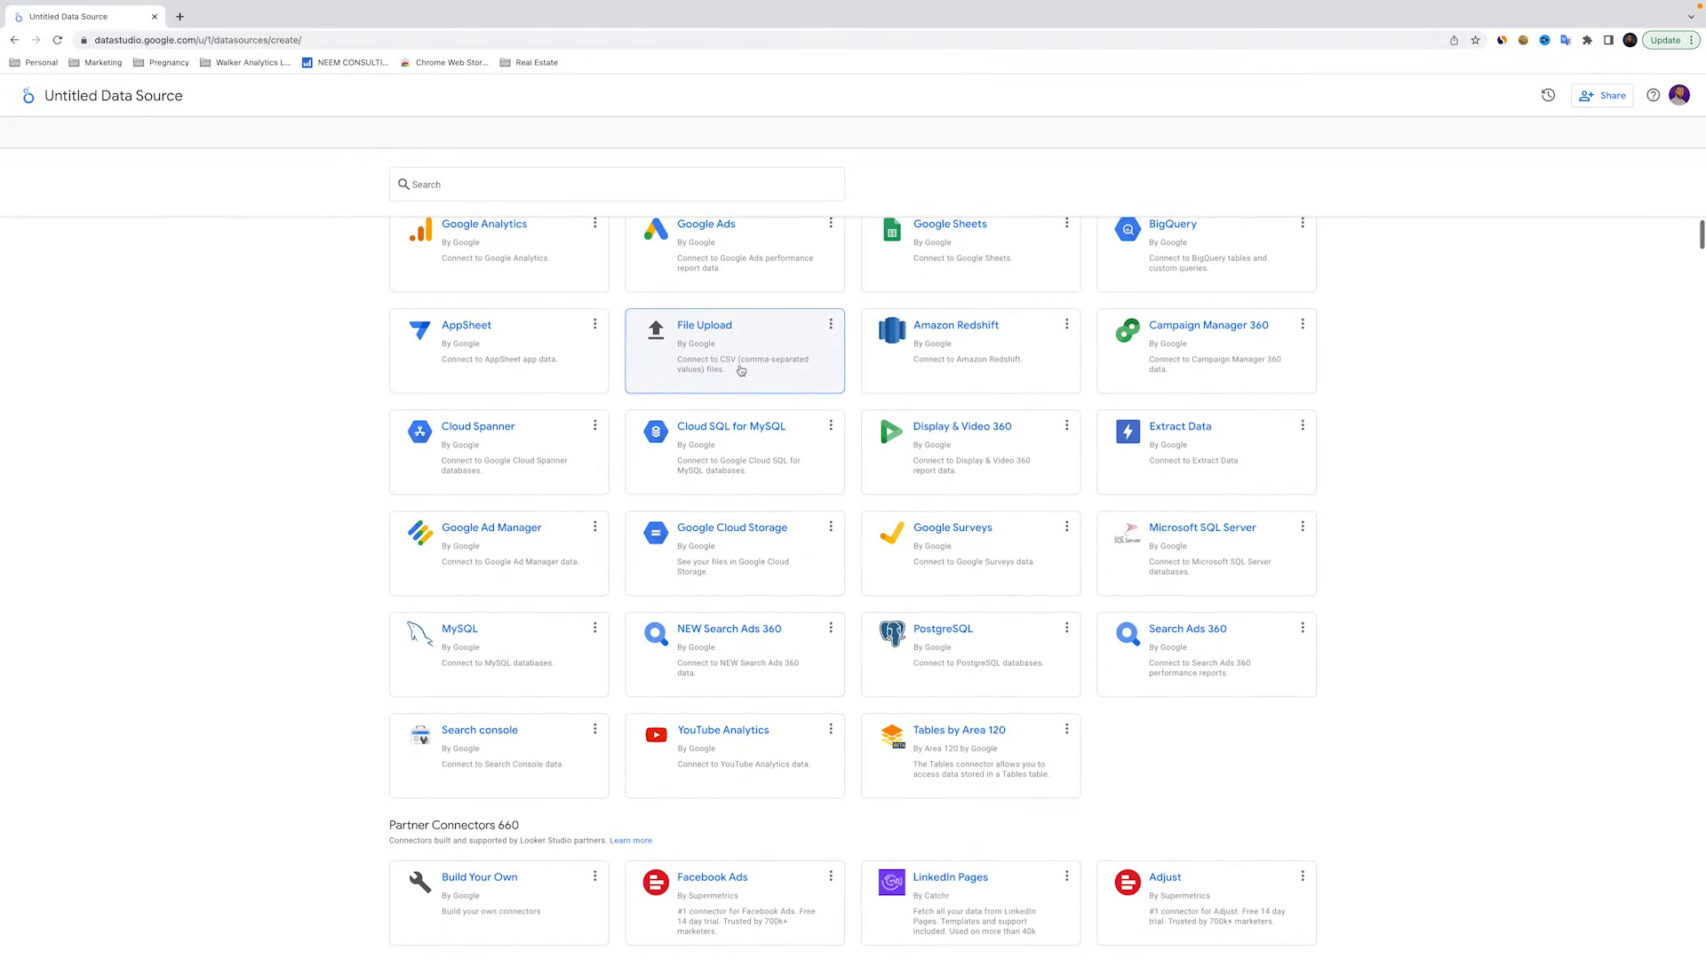
pyautogui.scroll(-2, 747, 622)
pyautogui.click(747, 712)
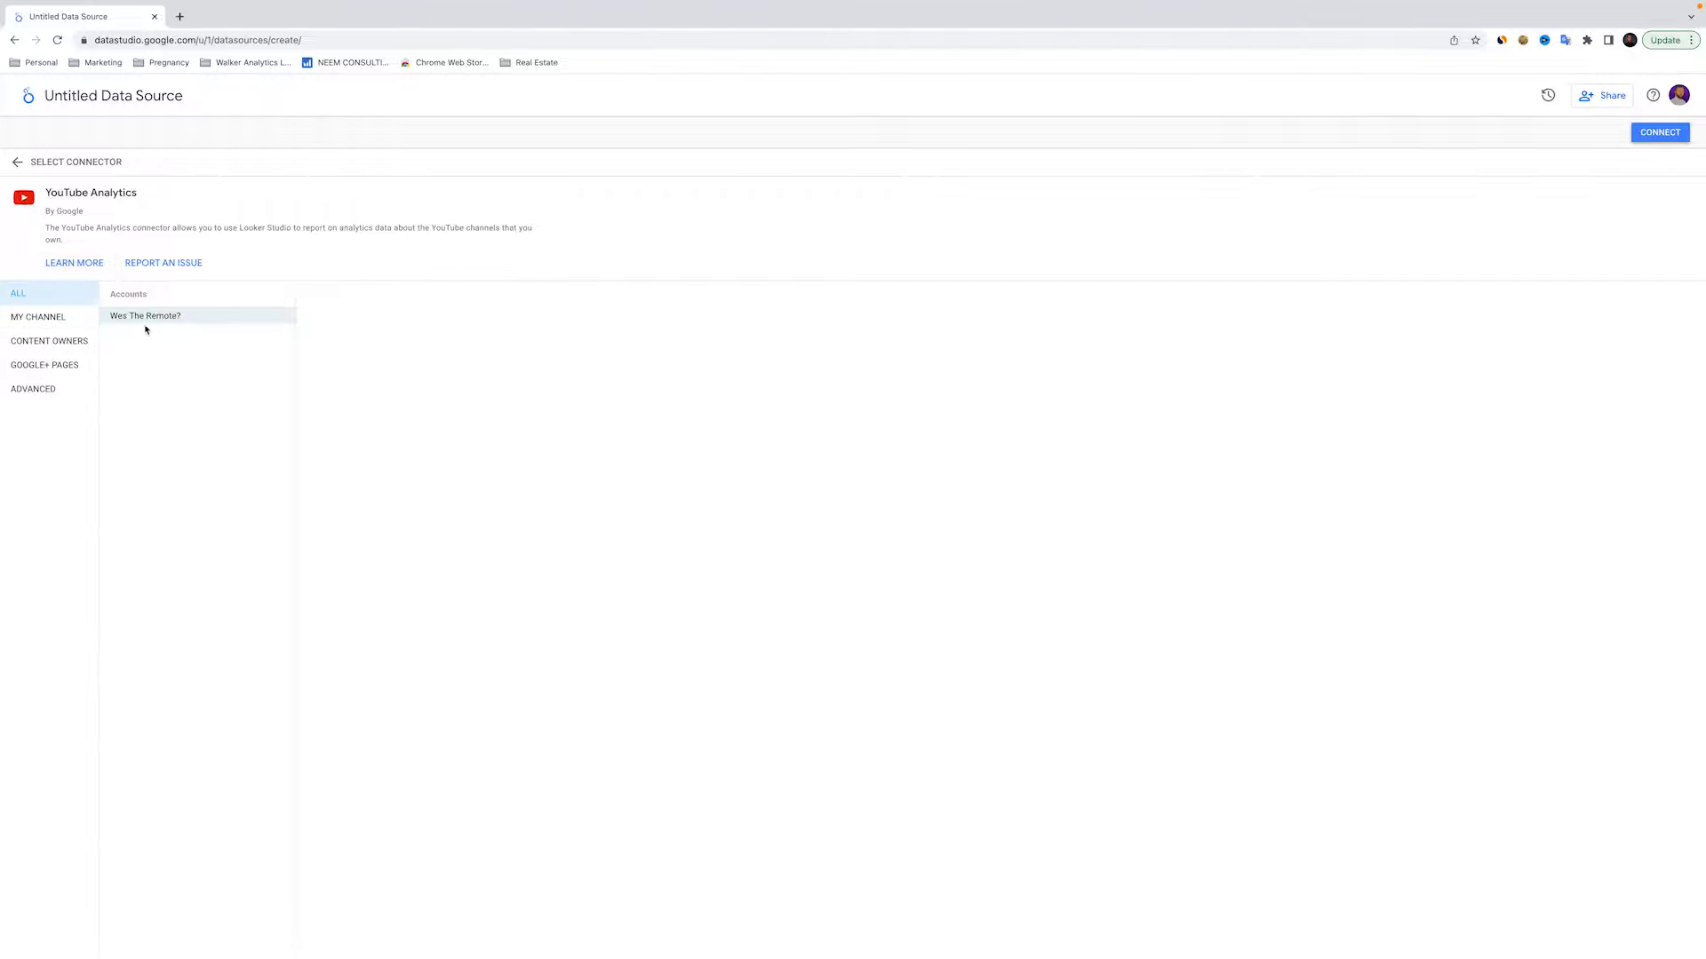
pyautogui.click(182, 318)
pyautogui.click(1665, 136)
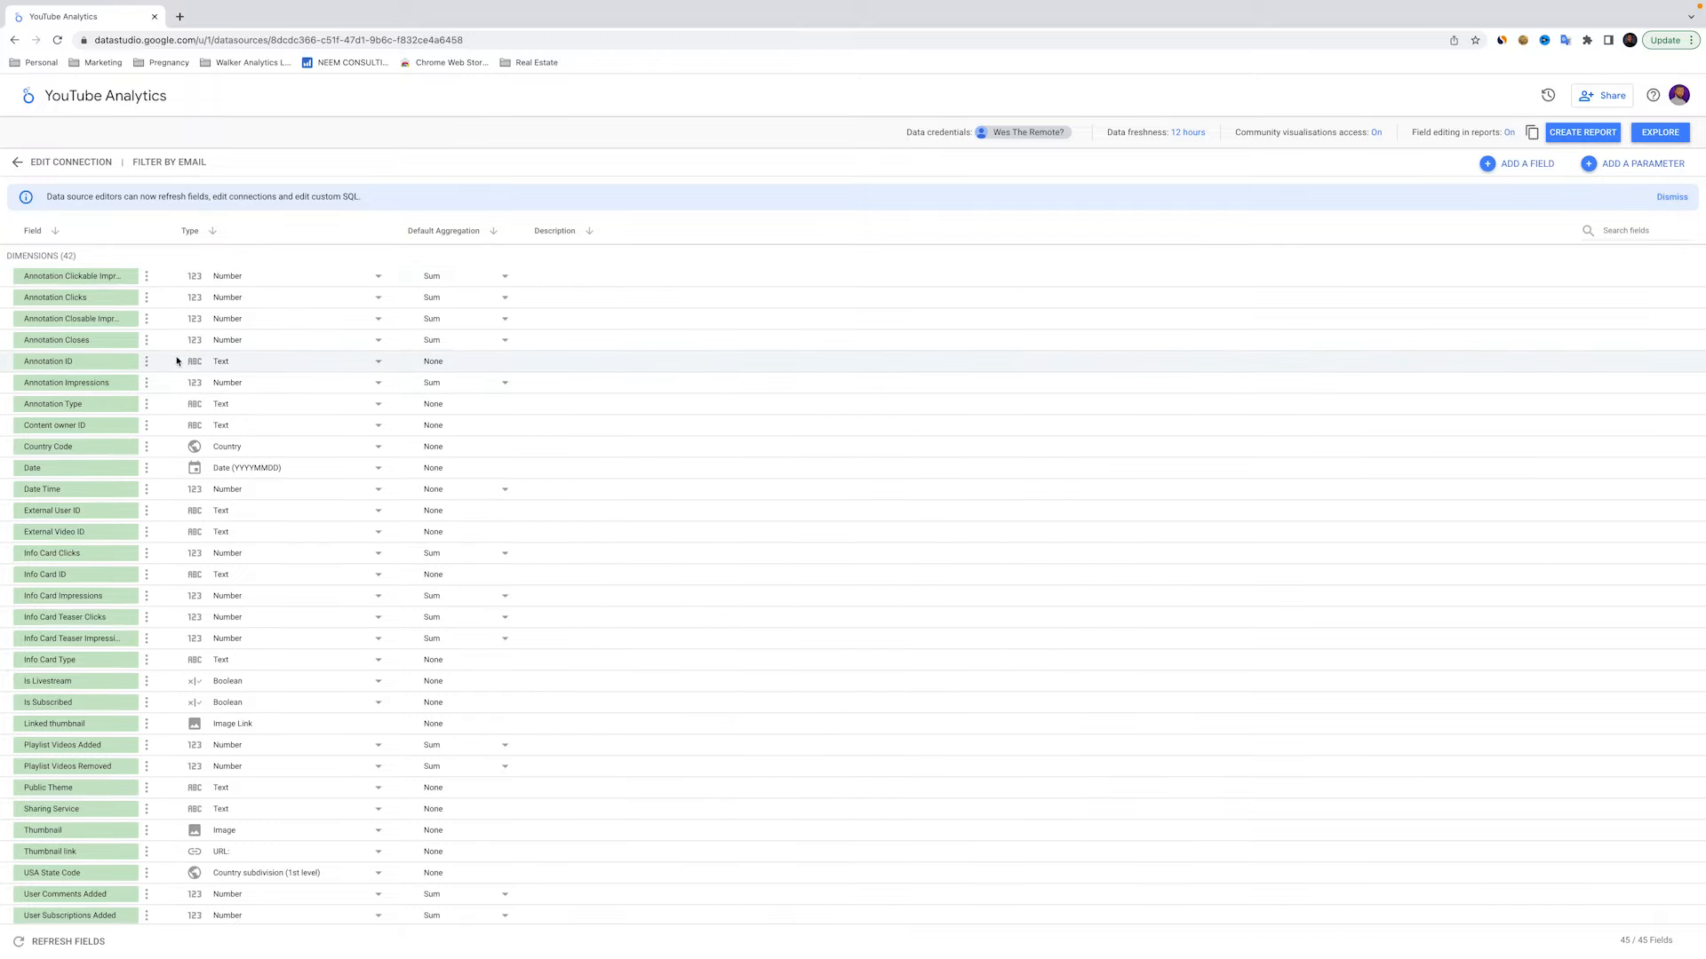
# Look over the data source's dimensions and metrics, and try to clear the name of the Annotation Clickable Impressions field
pyautogui.scroll(-4, 178, 444)
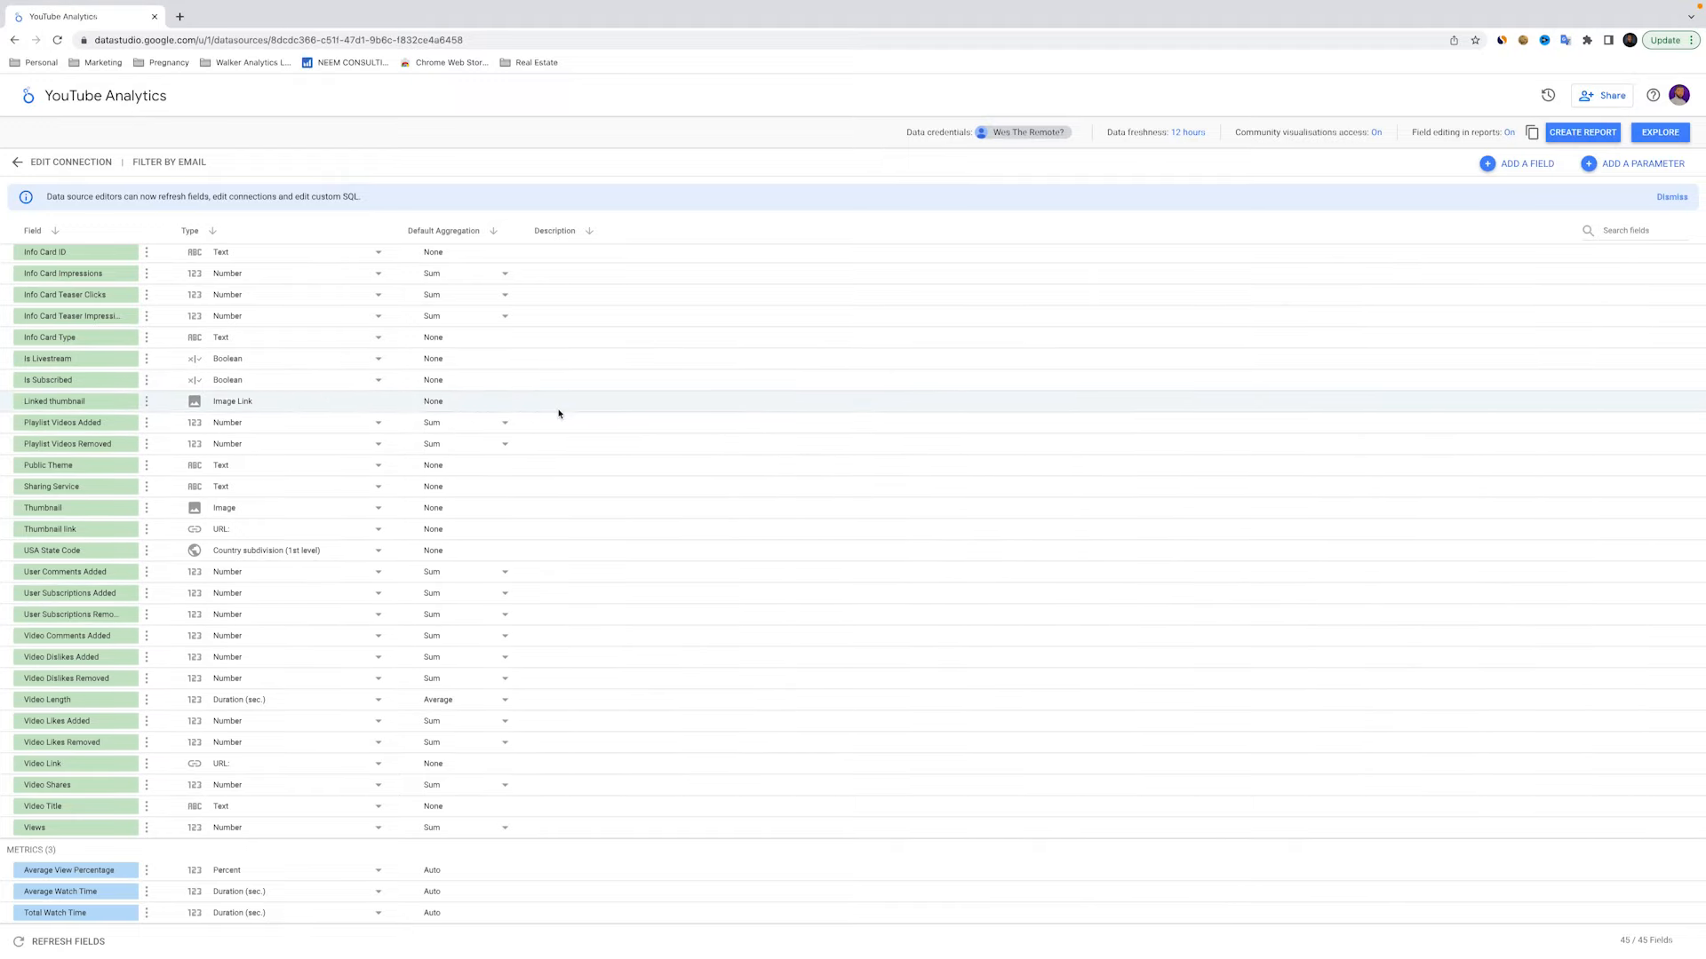
pyautogui.scroll(5, 559, 413)
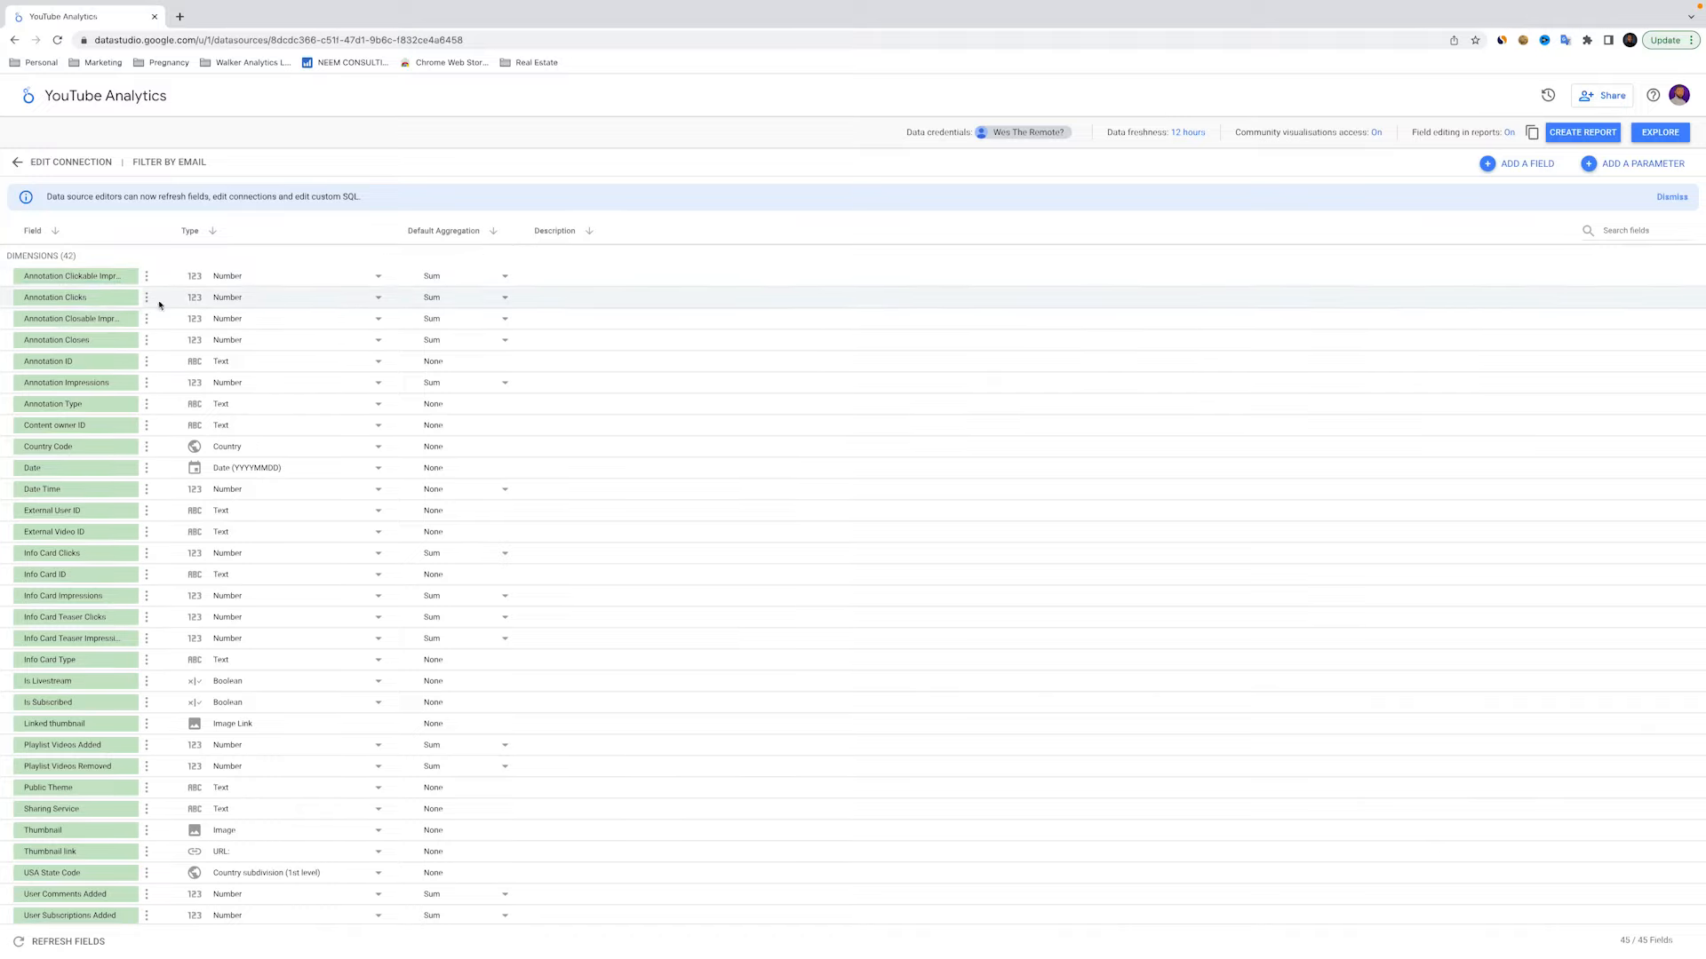
pyautogui.click(72, 276)
pyautogui.tripleClick(72, 275)
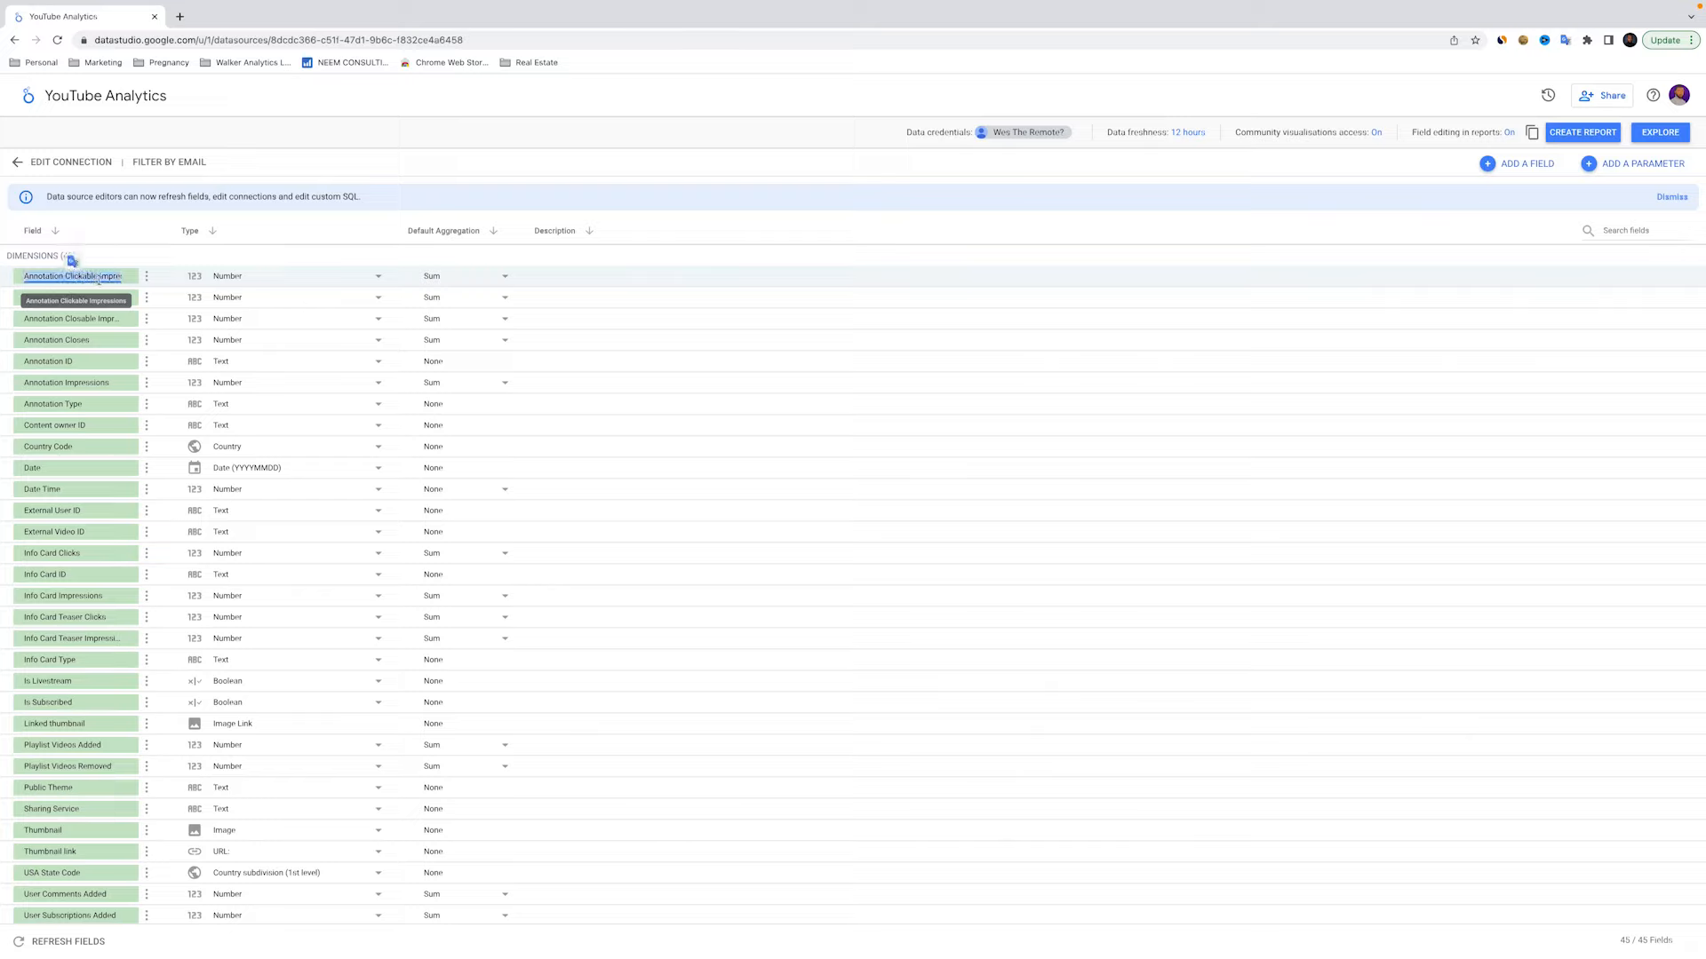
pyautogui.press('BackSpace')
pyautogui.hotkey('ctrl', 'z')
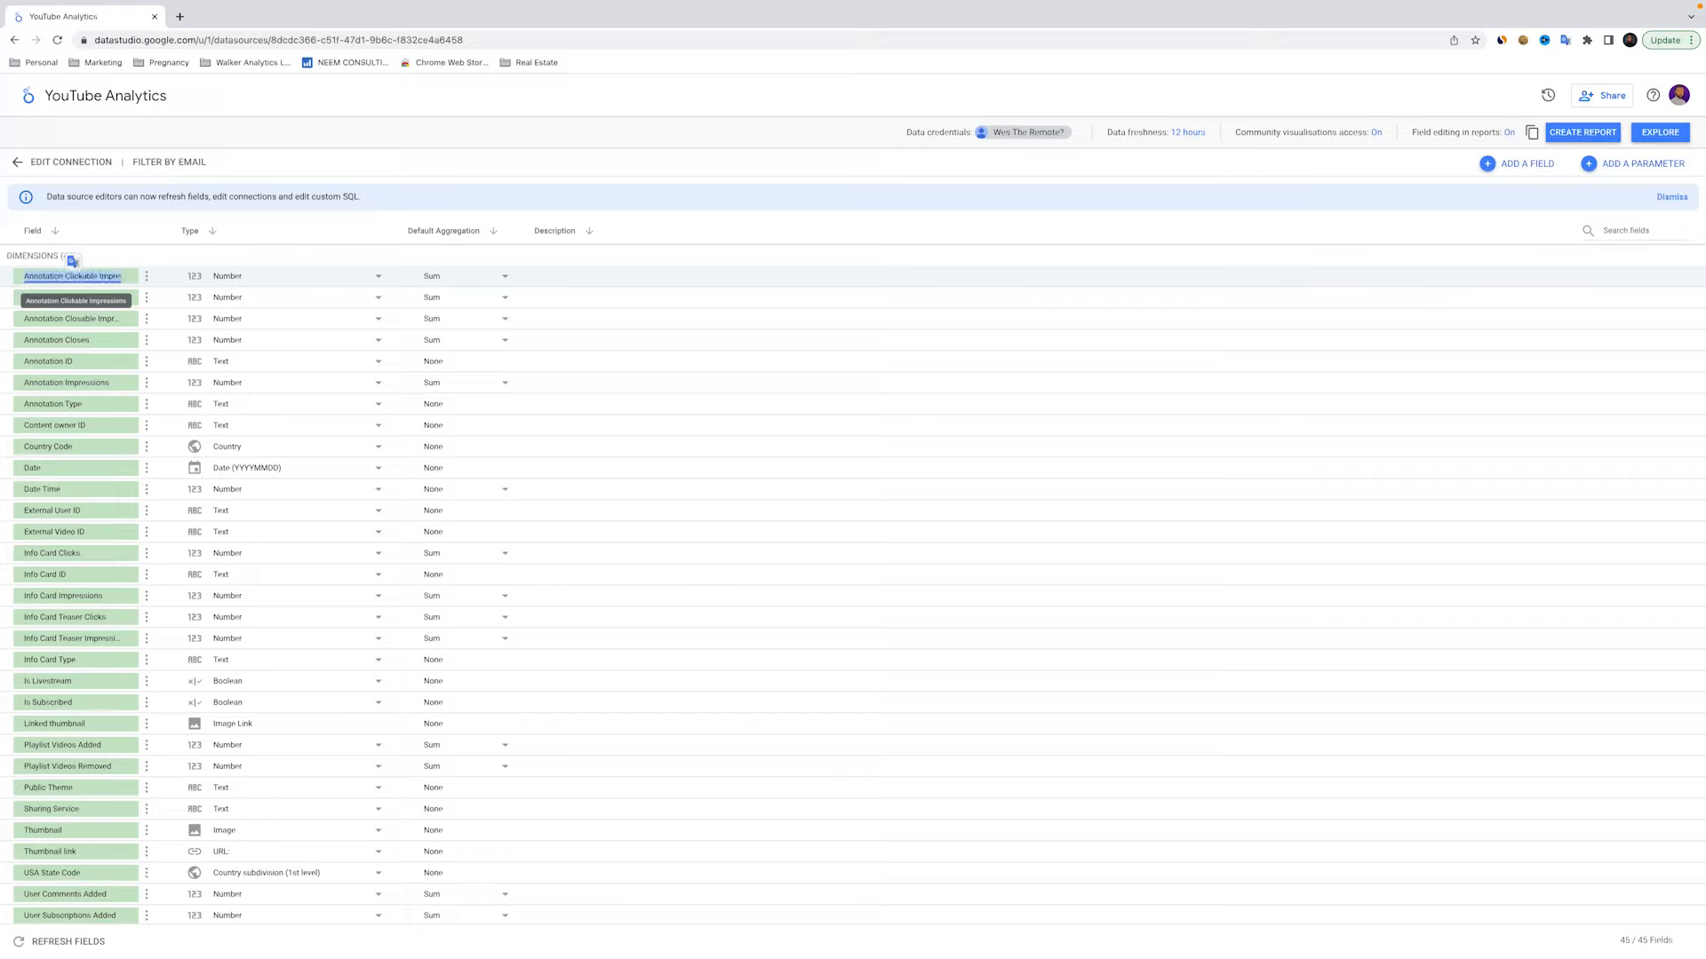
# Look through the data type and default aggregation options of the Annotation Clickable Impressions field
pyautogui.click(328, 278)
pyautogui.moveTo(327, 308)
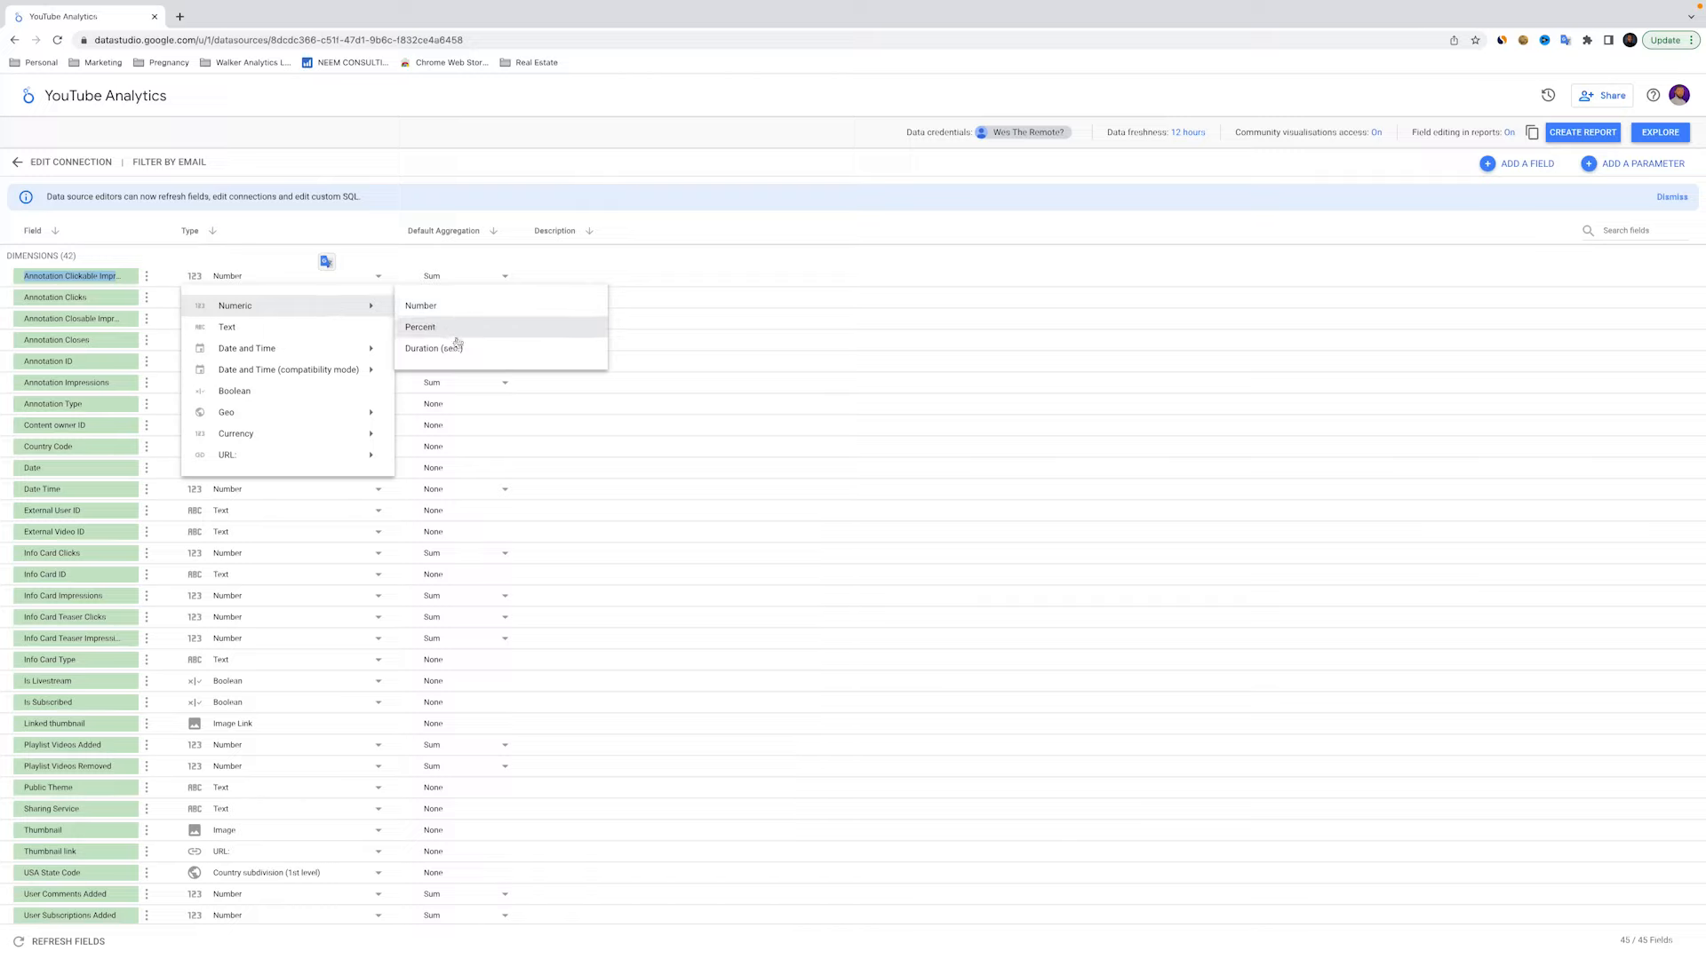
pyautogui.moveTo(264, 373)
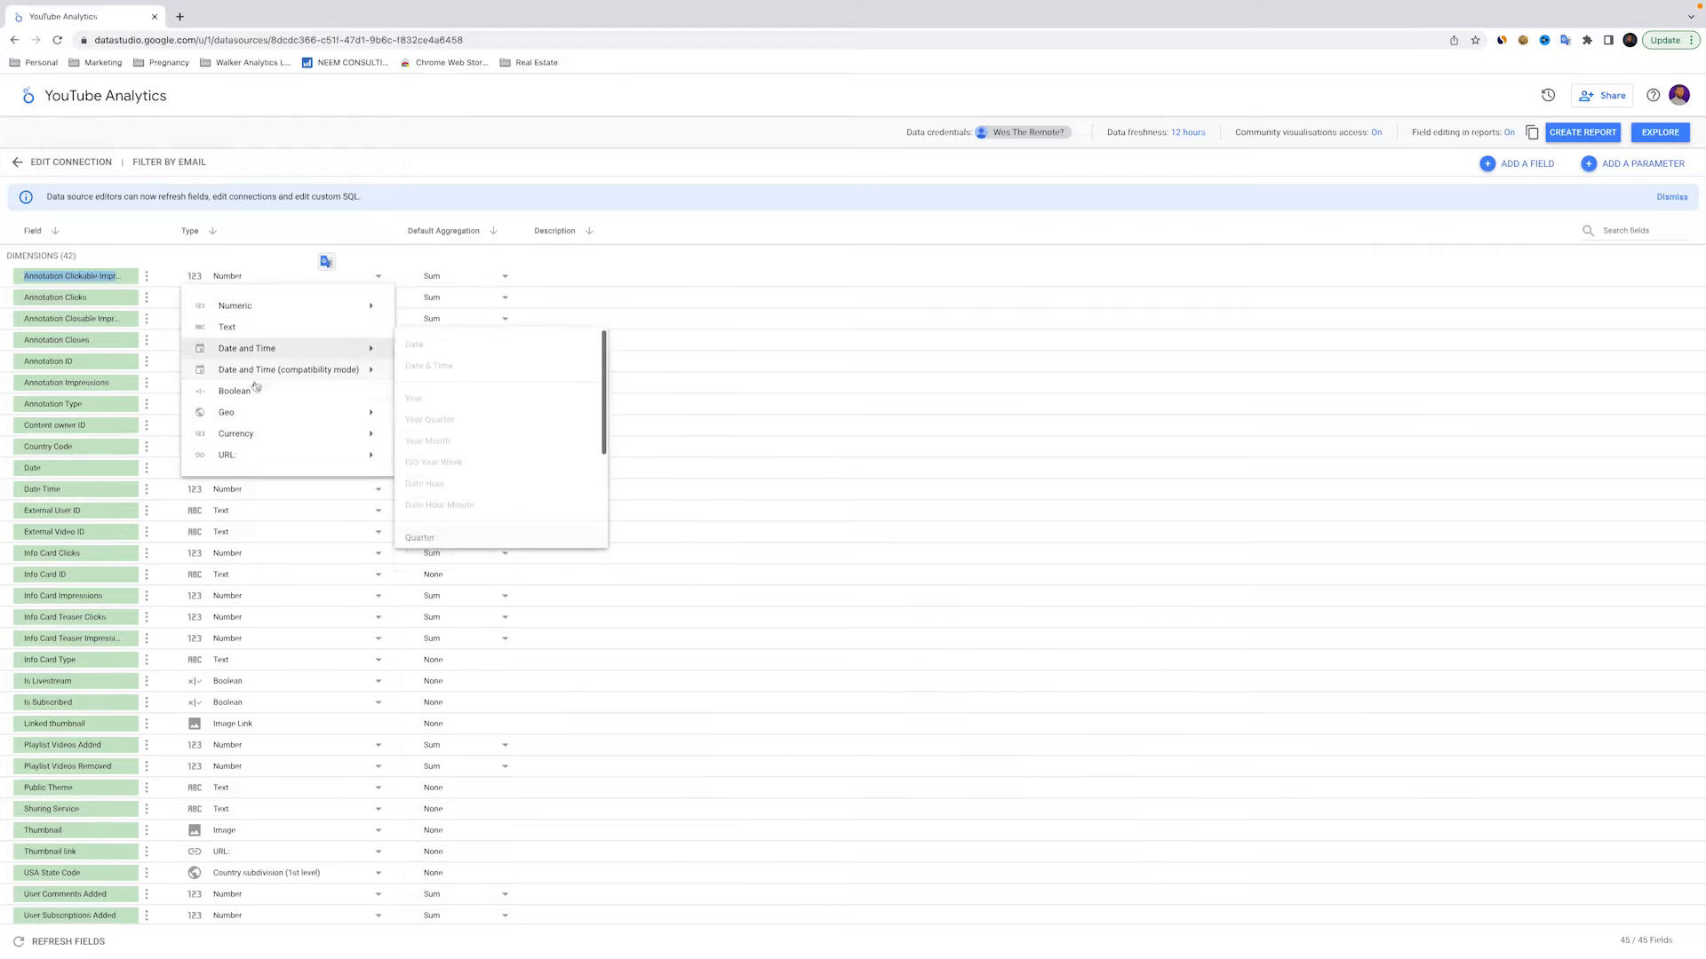
pyautogui.moveTo(249, 419)
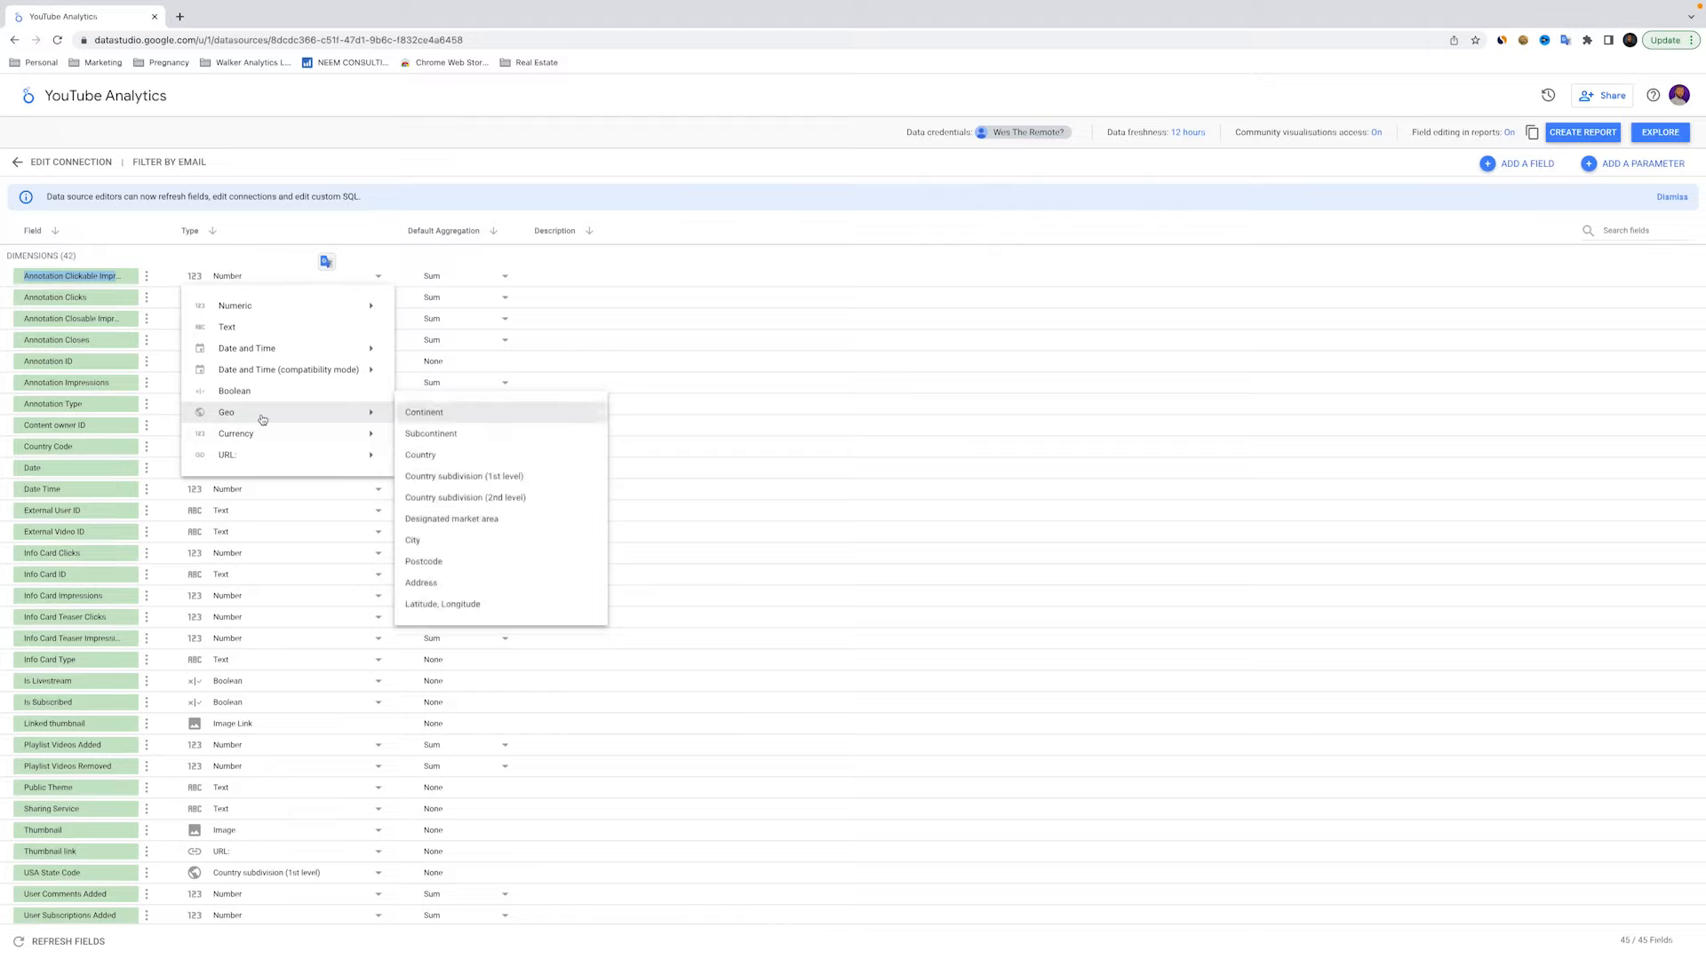
pyautogui.moveTo(256, 455)
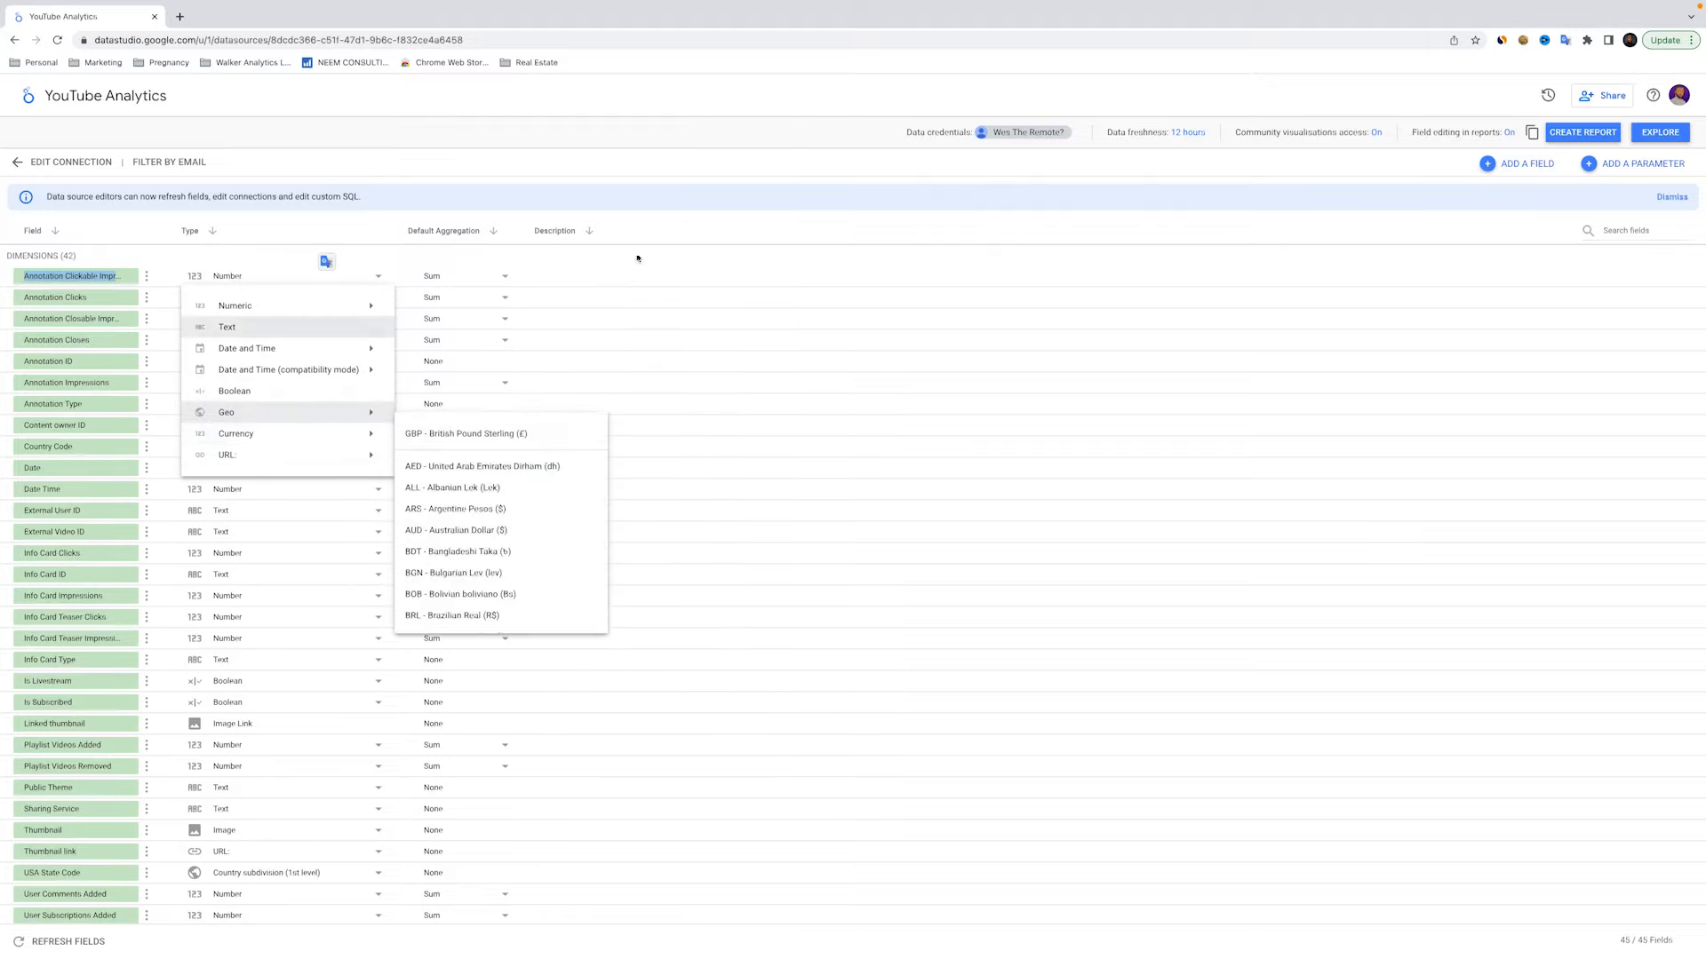
pyautogui.click(702, 238)
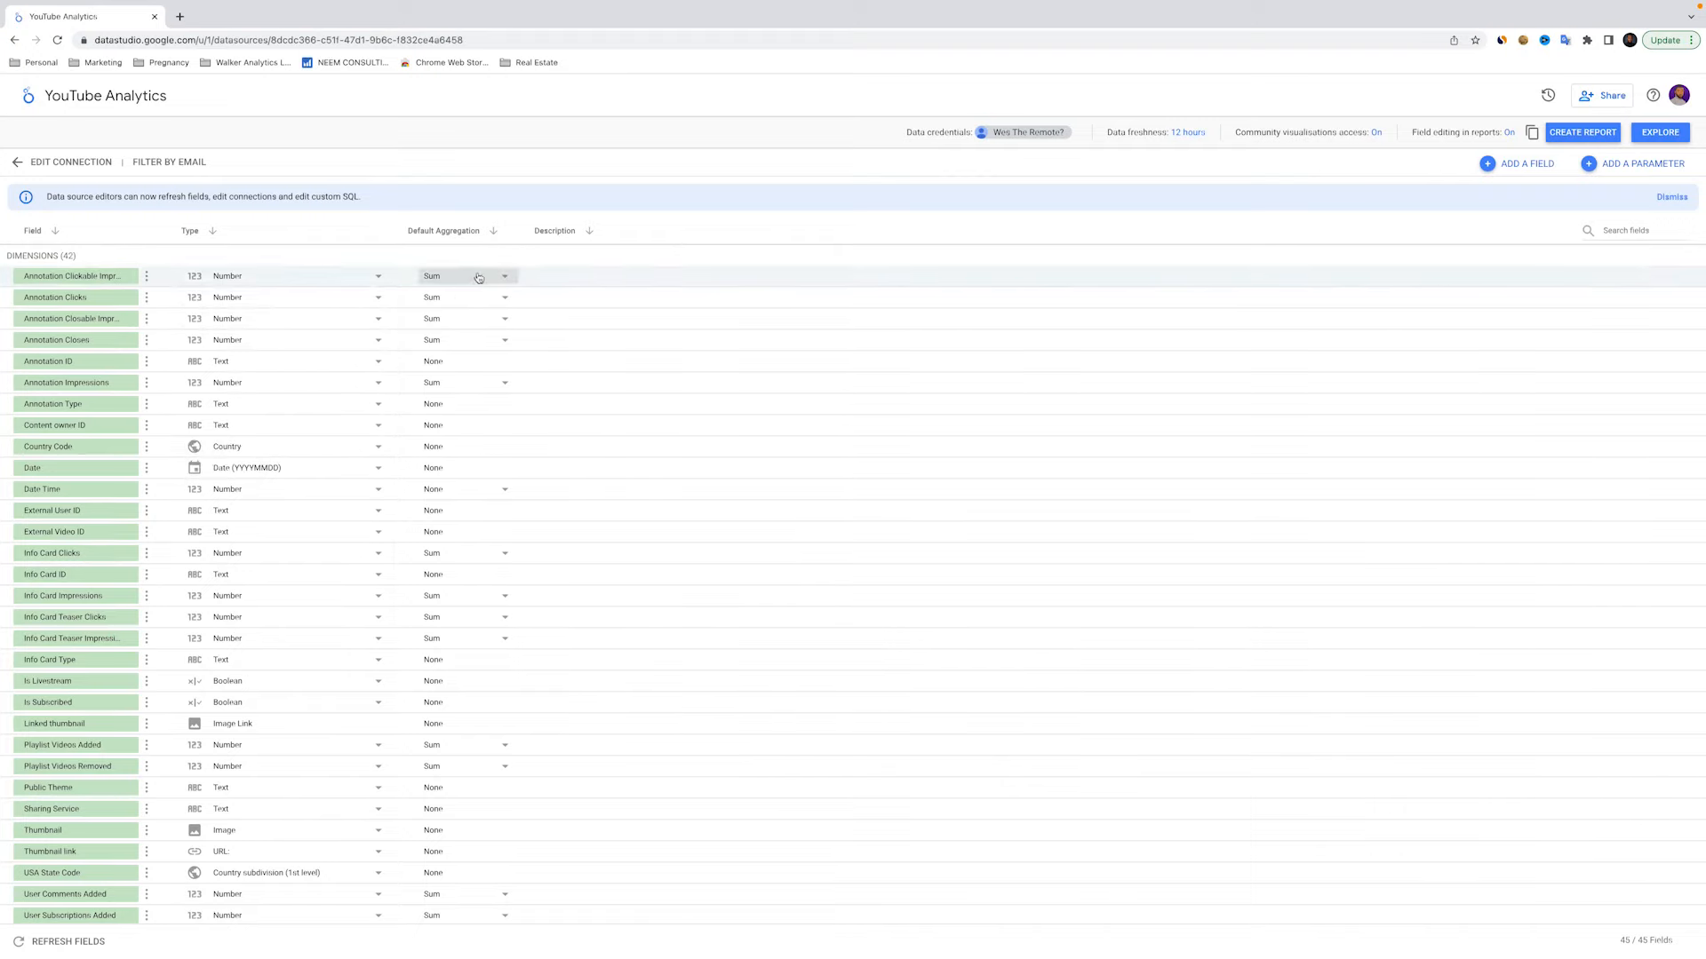
pyautogui.click(478, 278)
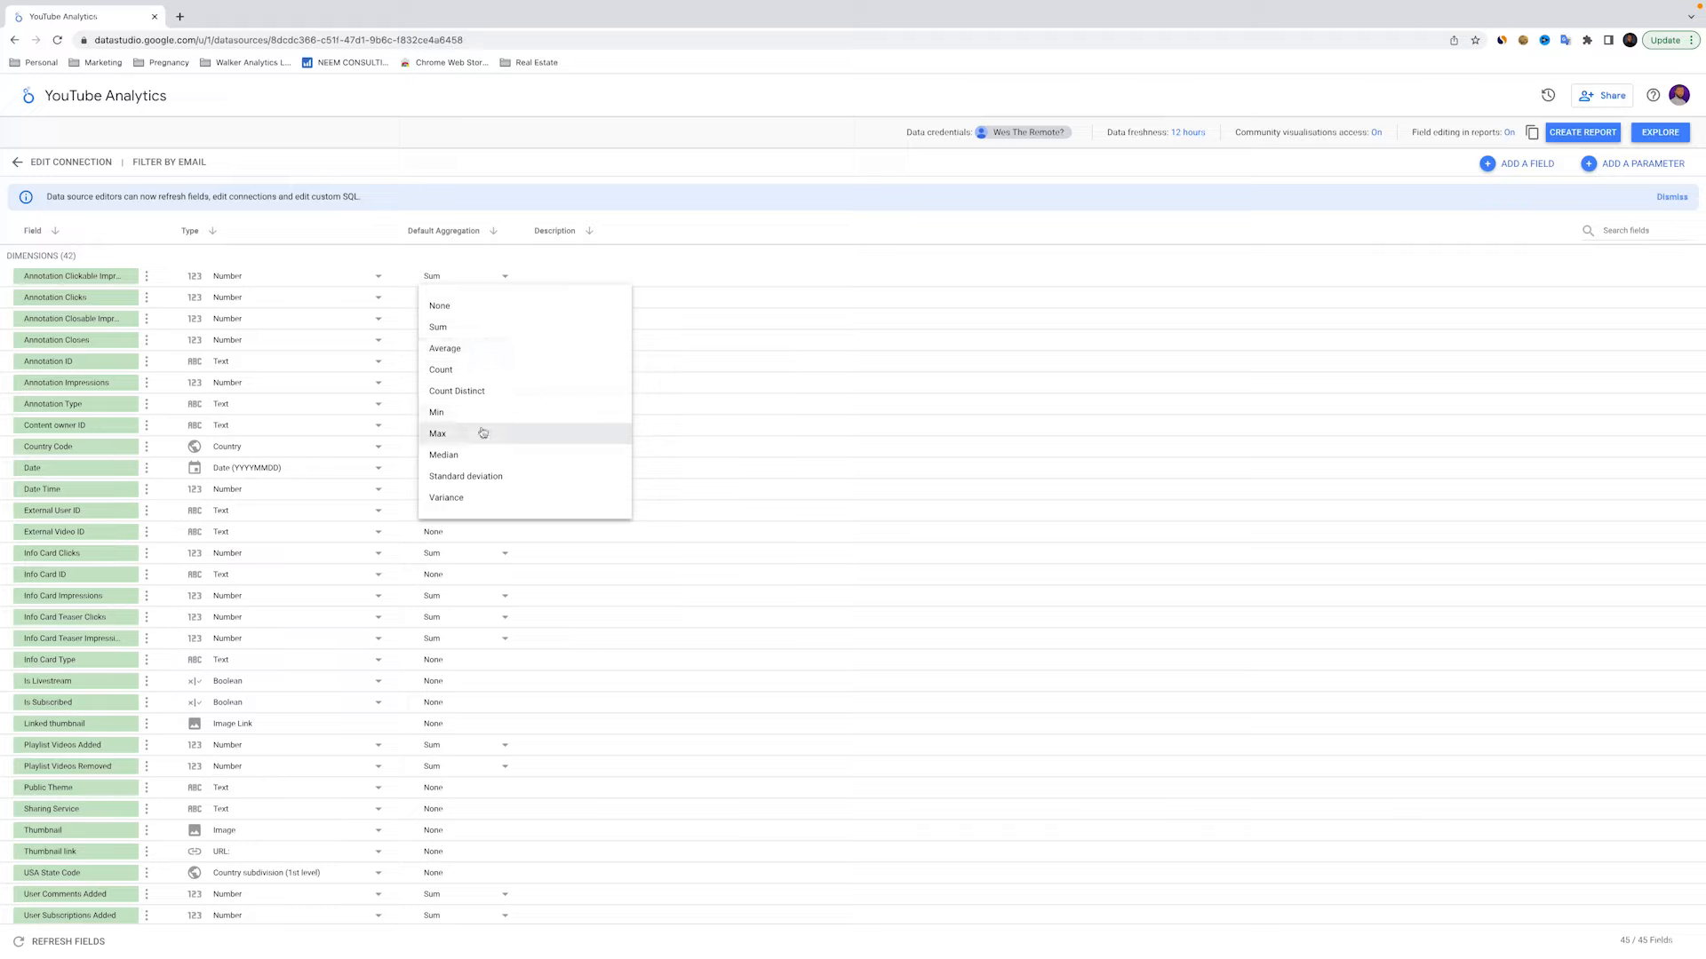
pyautogui.click(817, 175)
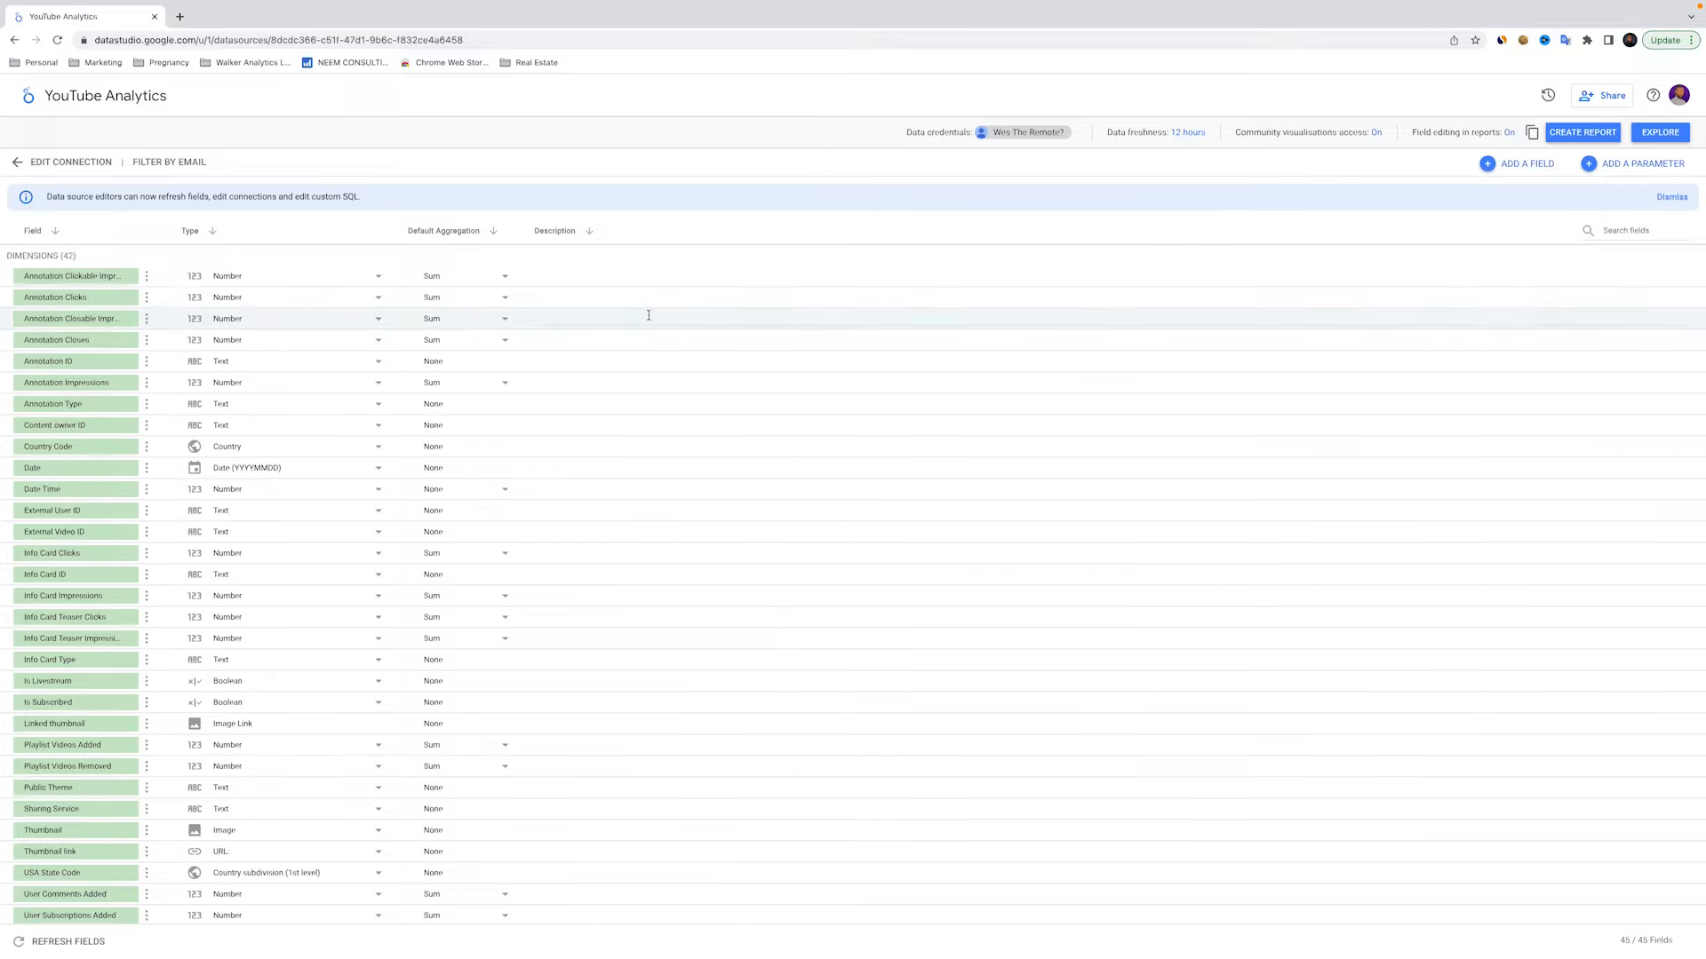
# Start a new calculated field in the data source and look over the fields available for its formula
pyautogui.scroll(-4, 560, 336)
pyautogui.click(765, 294)
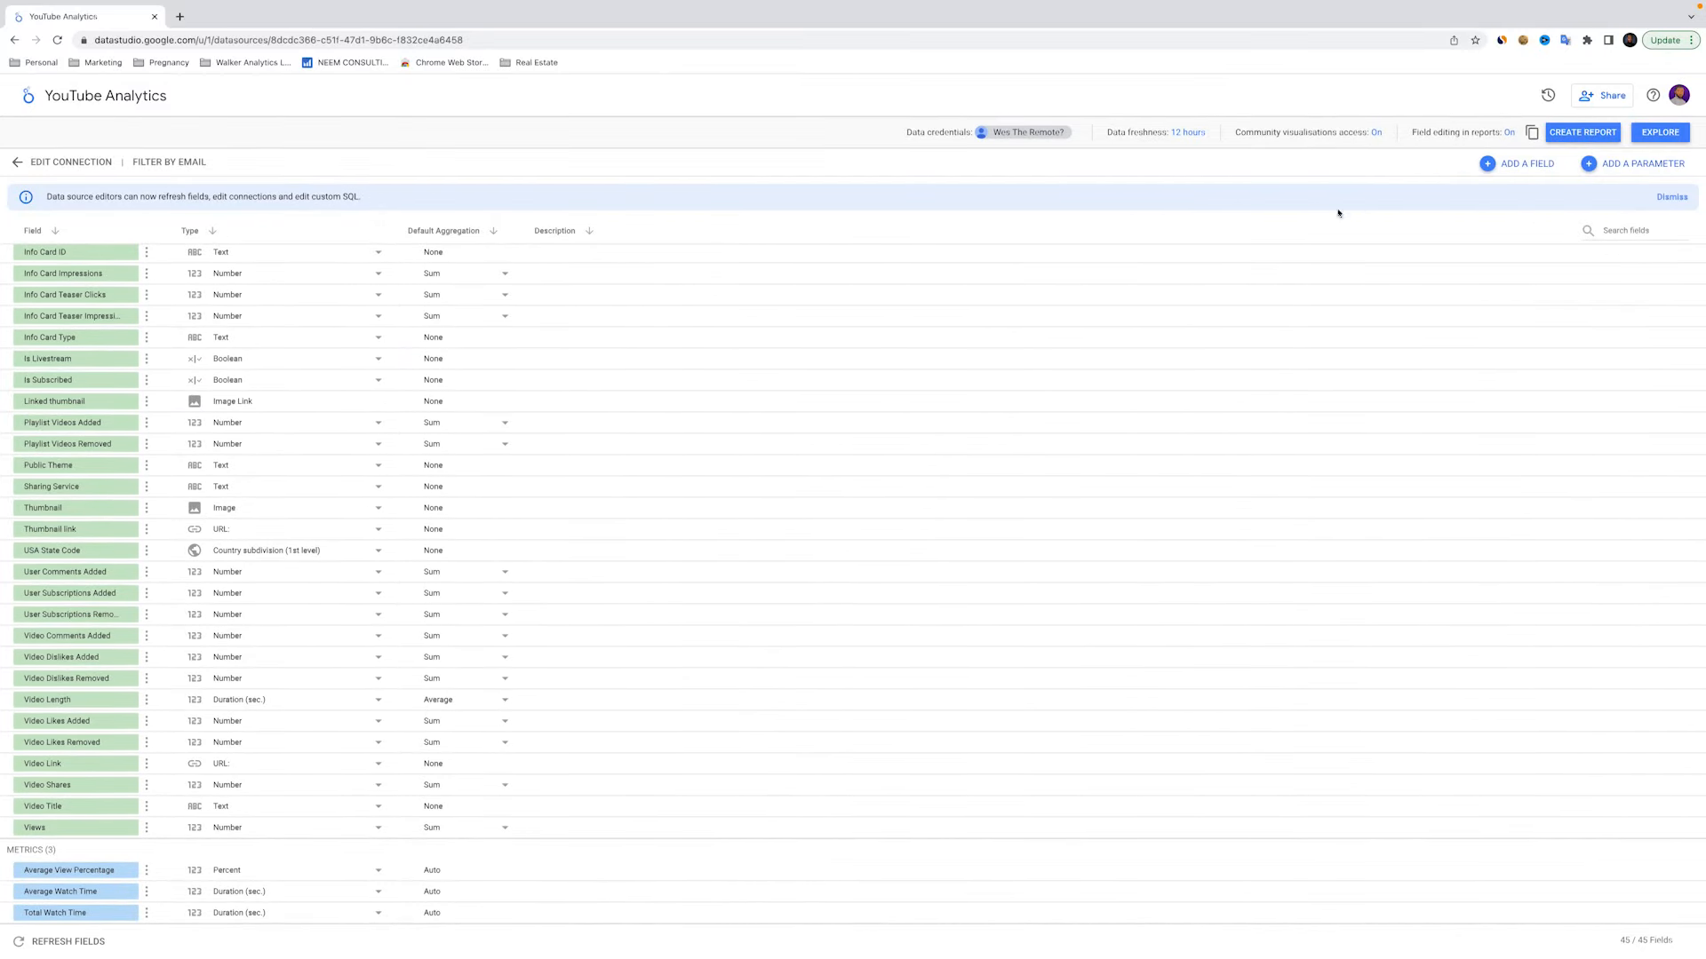
pyautogui.scroll(4, 1120, 267)
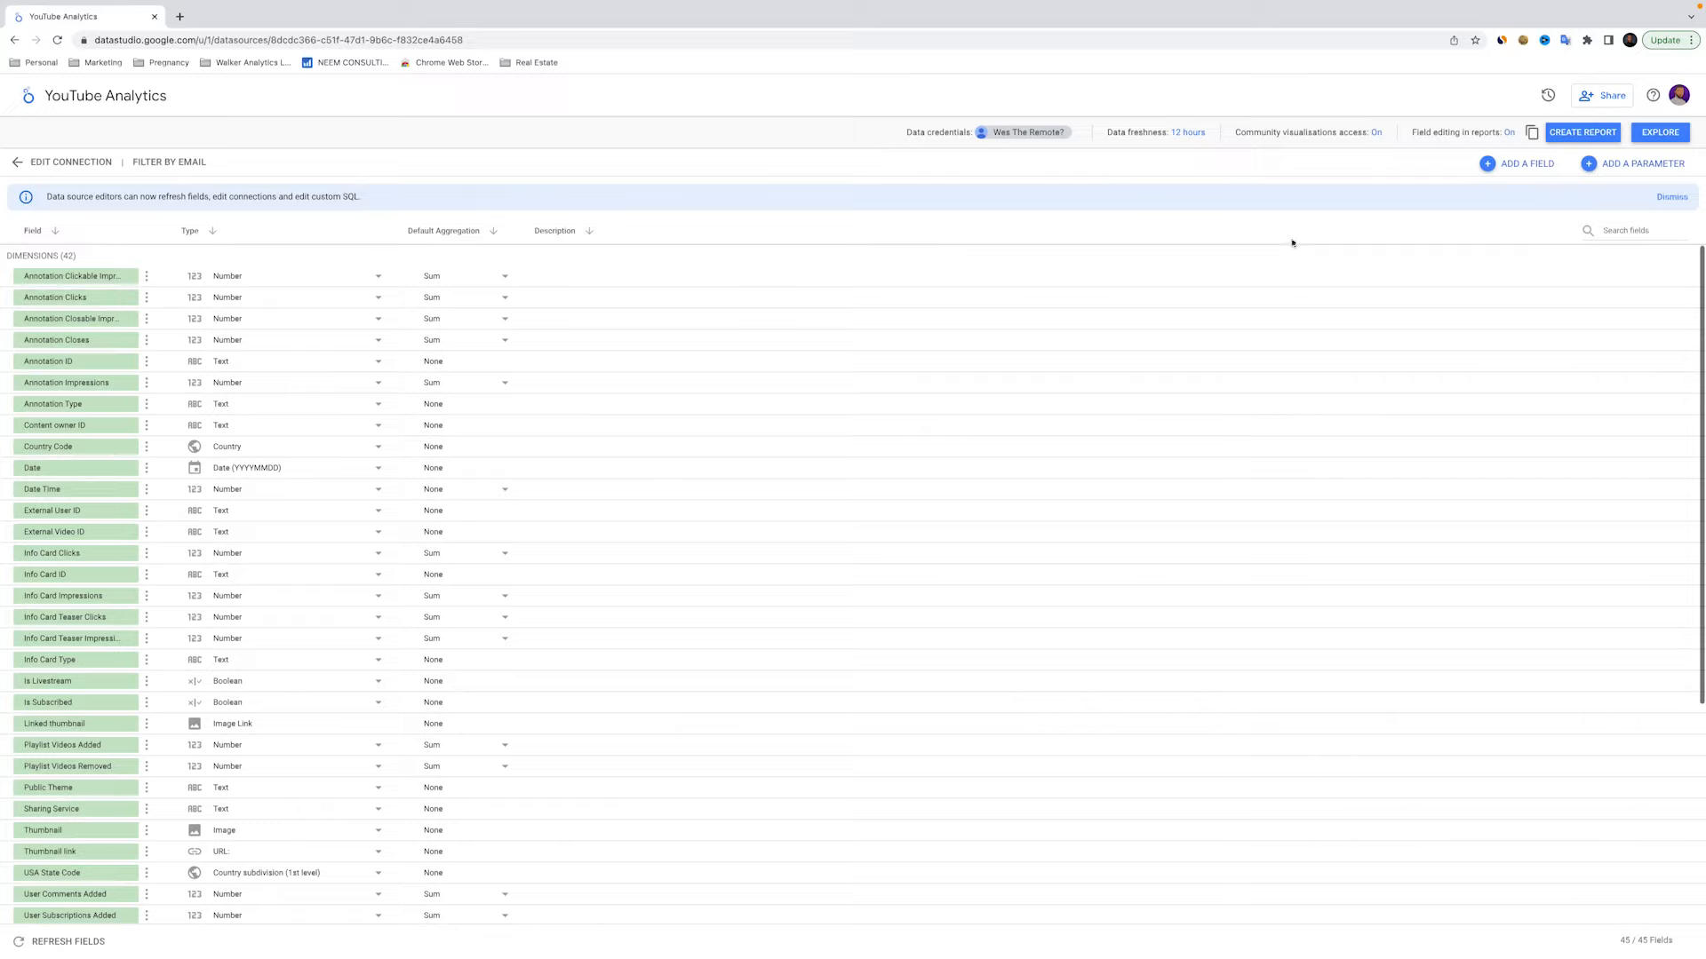
pyautogui.click(1502, 164)
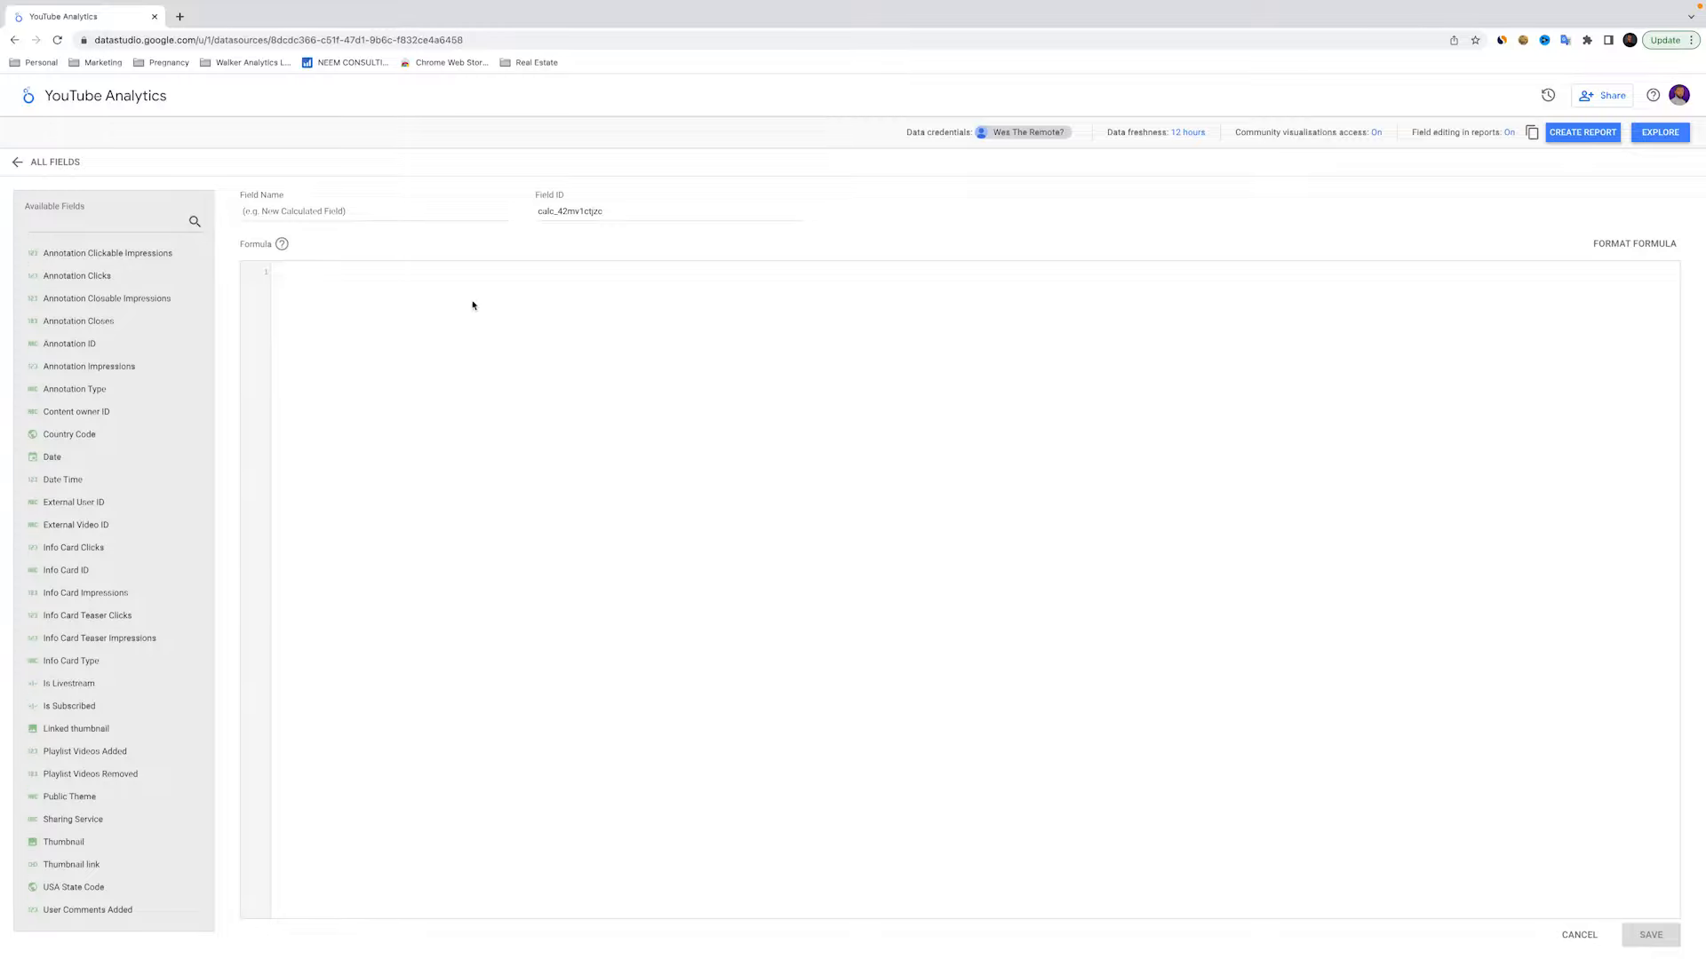
pyautogui.scroll(-4, 89, 336)
pyautogui.scroll(1, 94, 337)
pyautogui.scroll(-1, 96, 333)
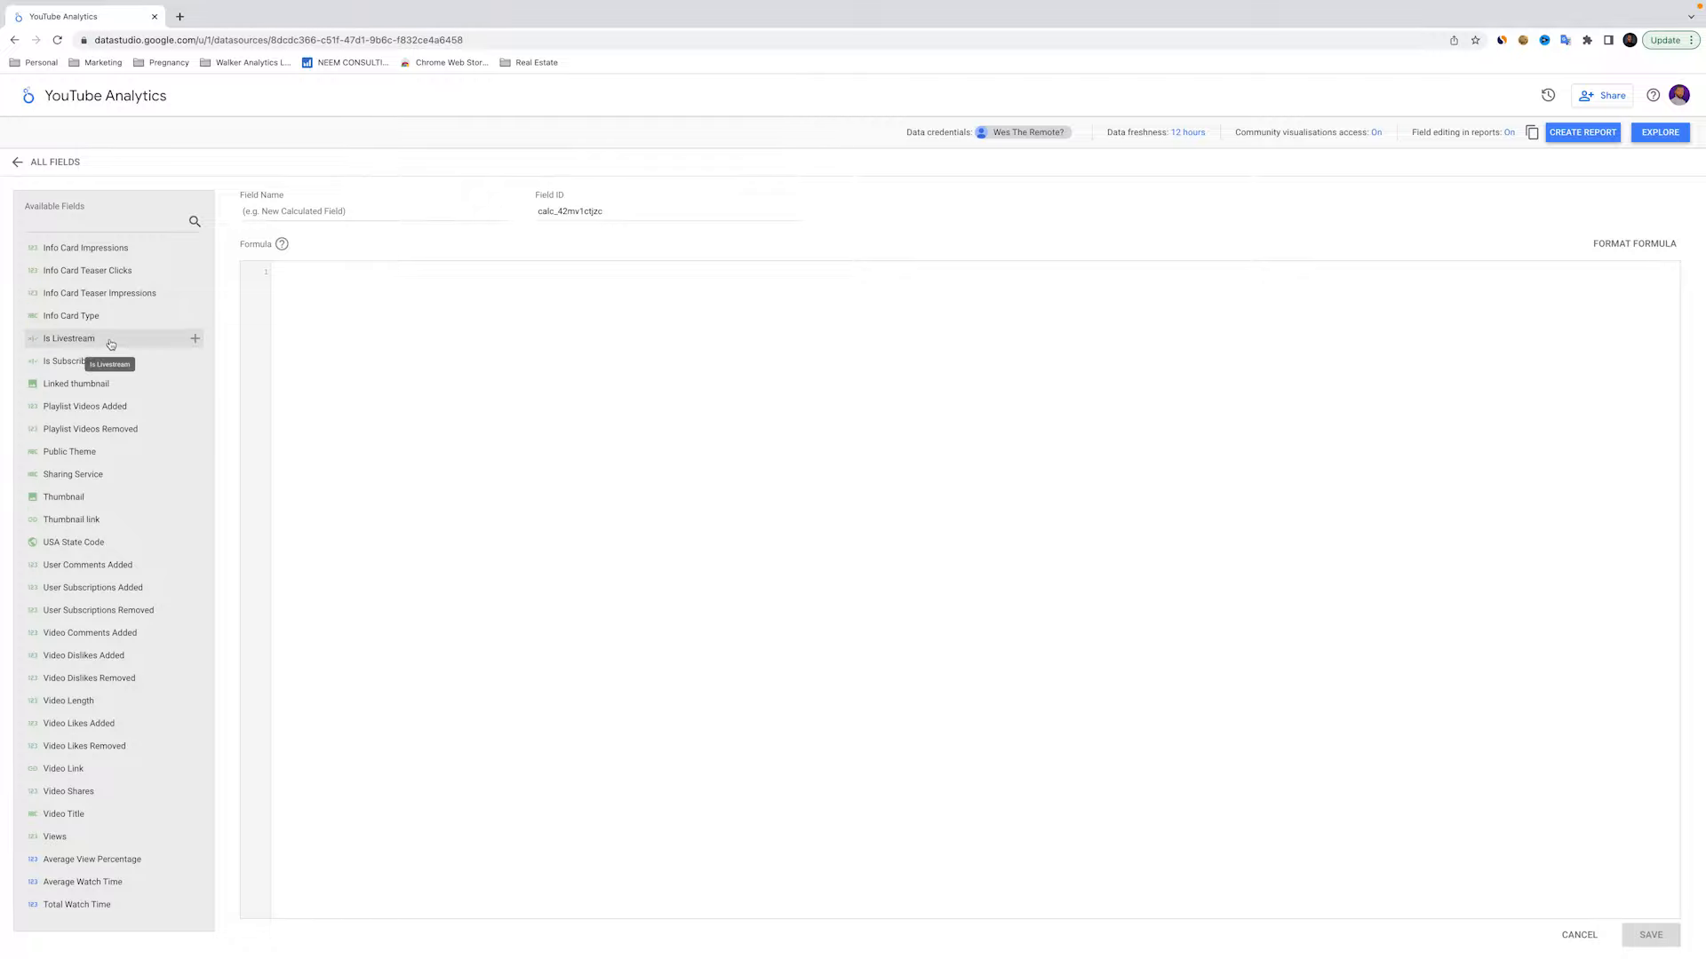
pyautogui.scroll(1, 111, 328)
pyautogui.scroll(-1, 115, 326)
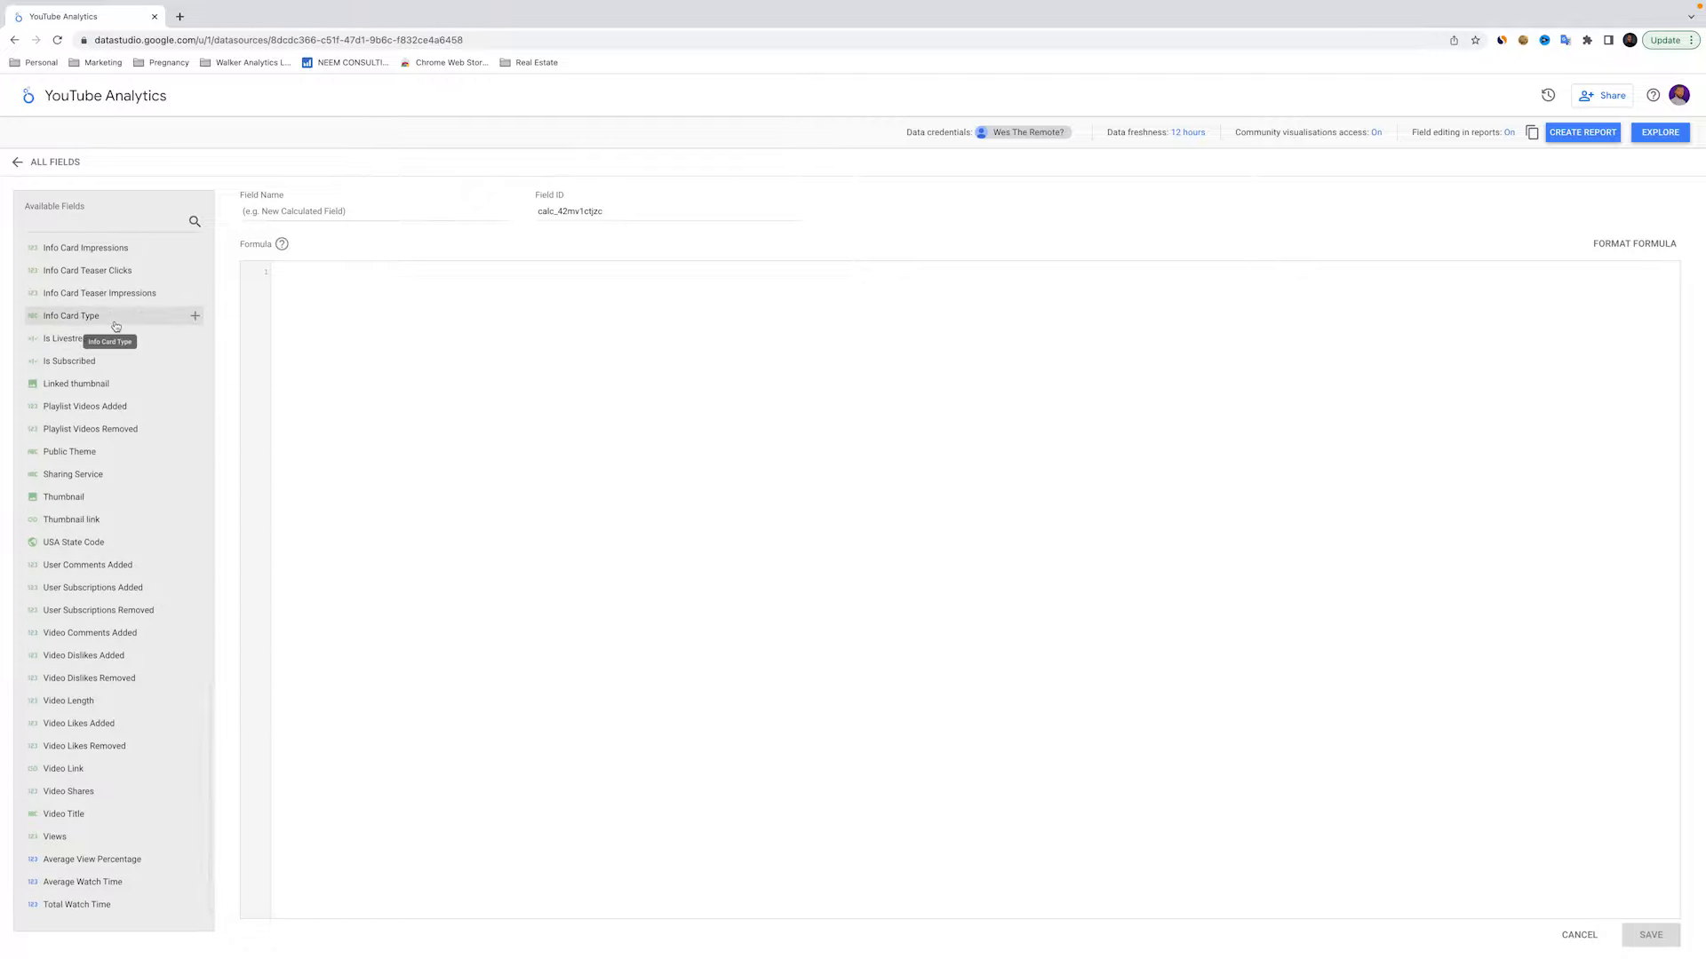
pyautogui.scroll(3, 115, 327)
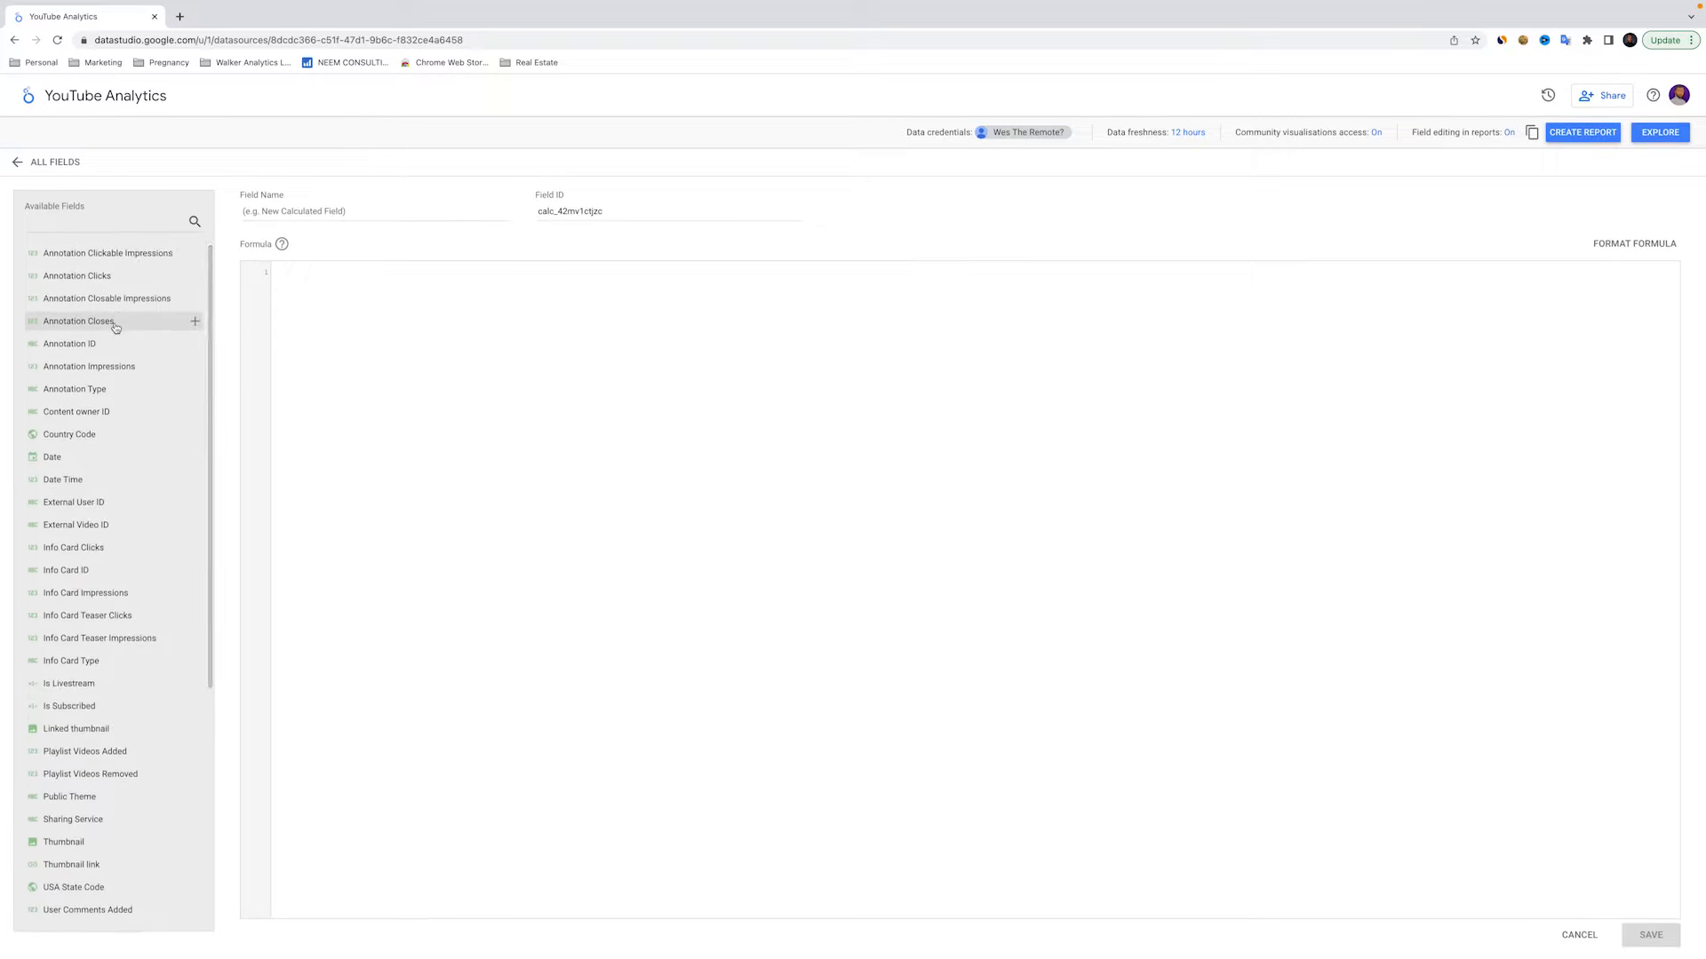
pyautogui.scroll(-3, 115, 329)
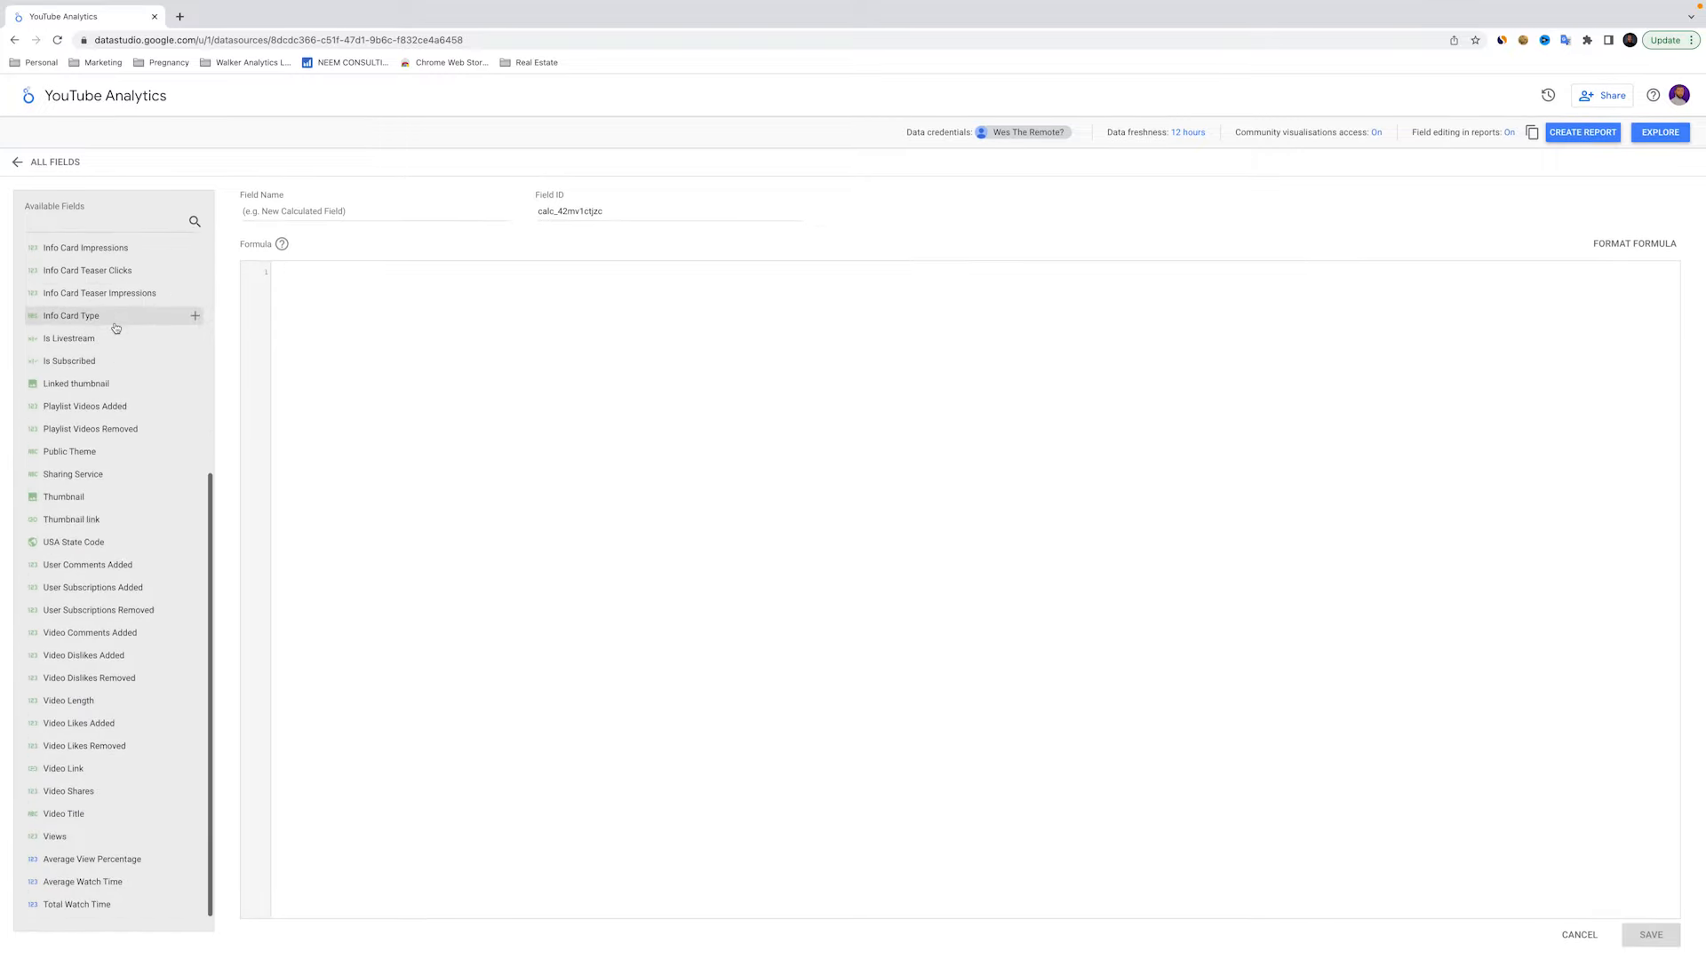
# Begin the calculated field's formula with SUM(Video Likes Added)
pyautogui.click(418, 325)
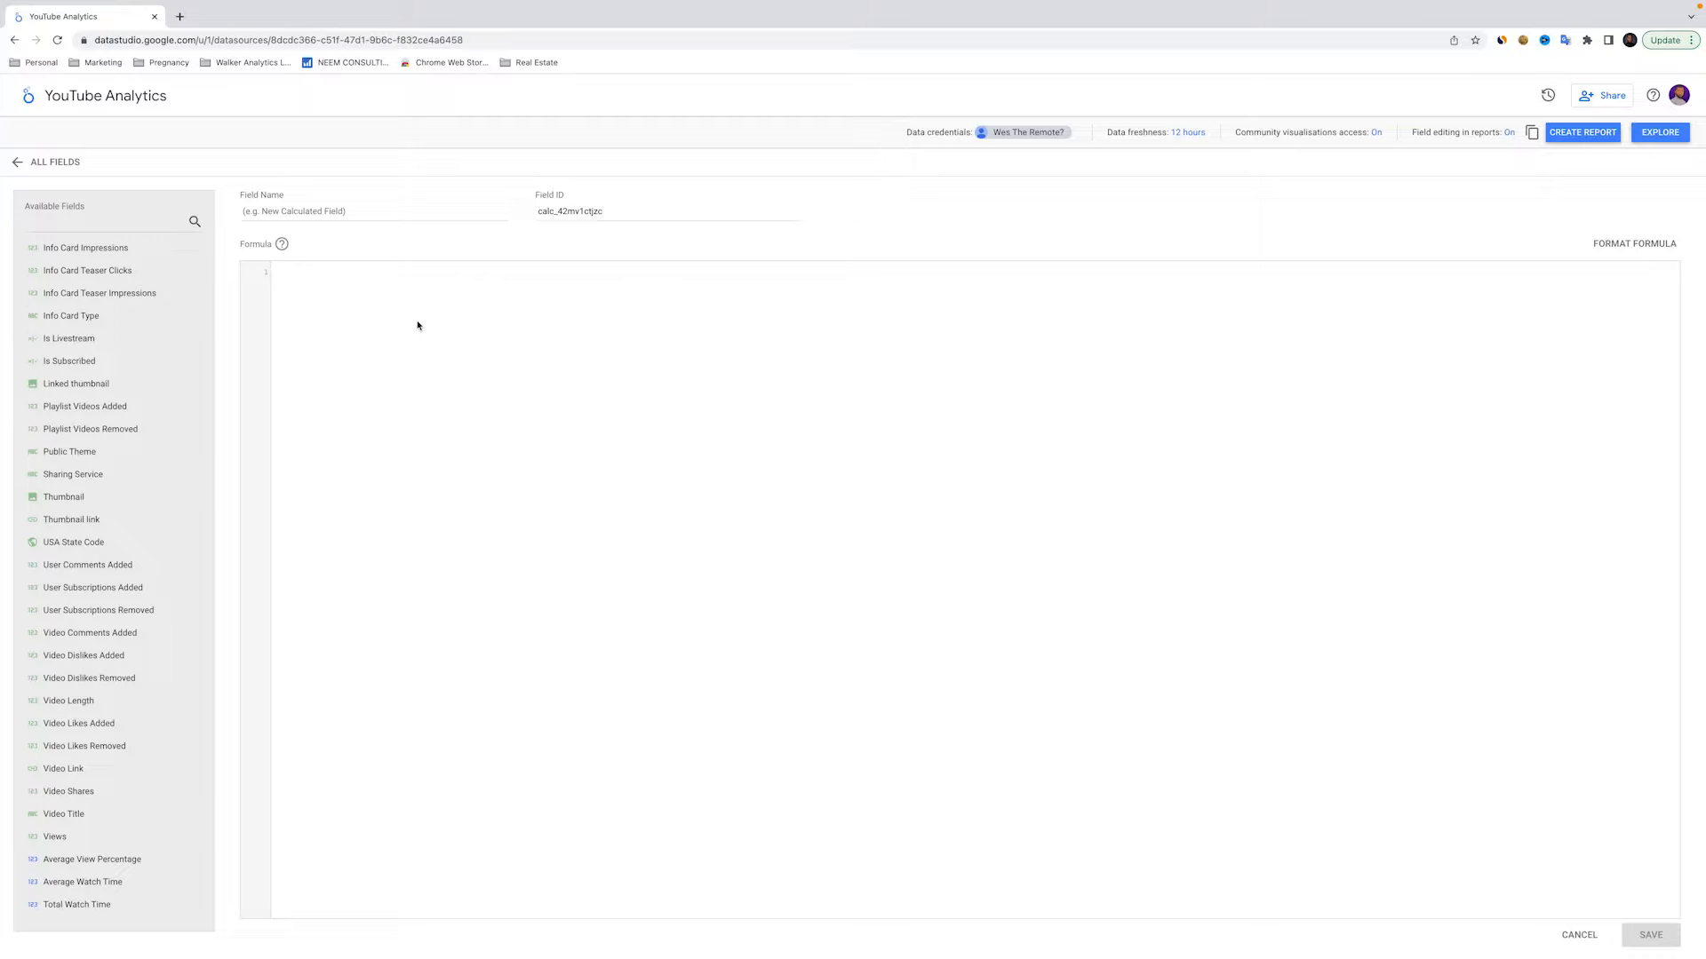
pyautogui.click(417, 326)
pyautogui.write('sum')
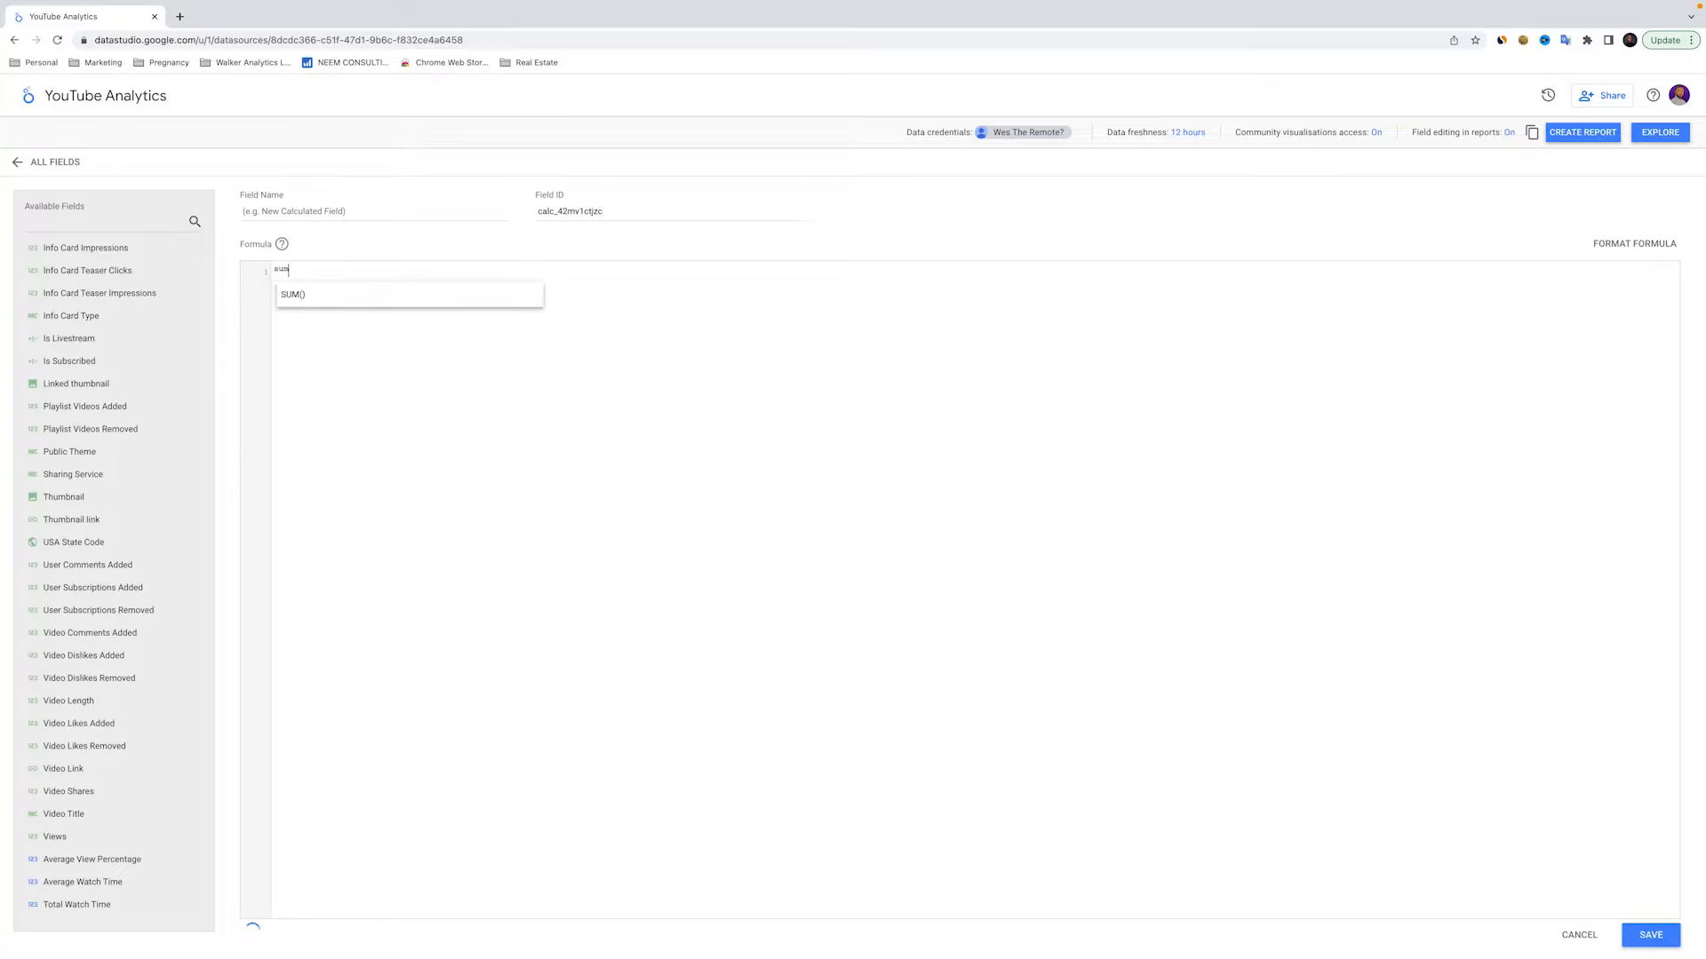
pyautogui.write('(')
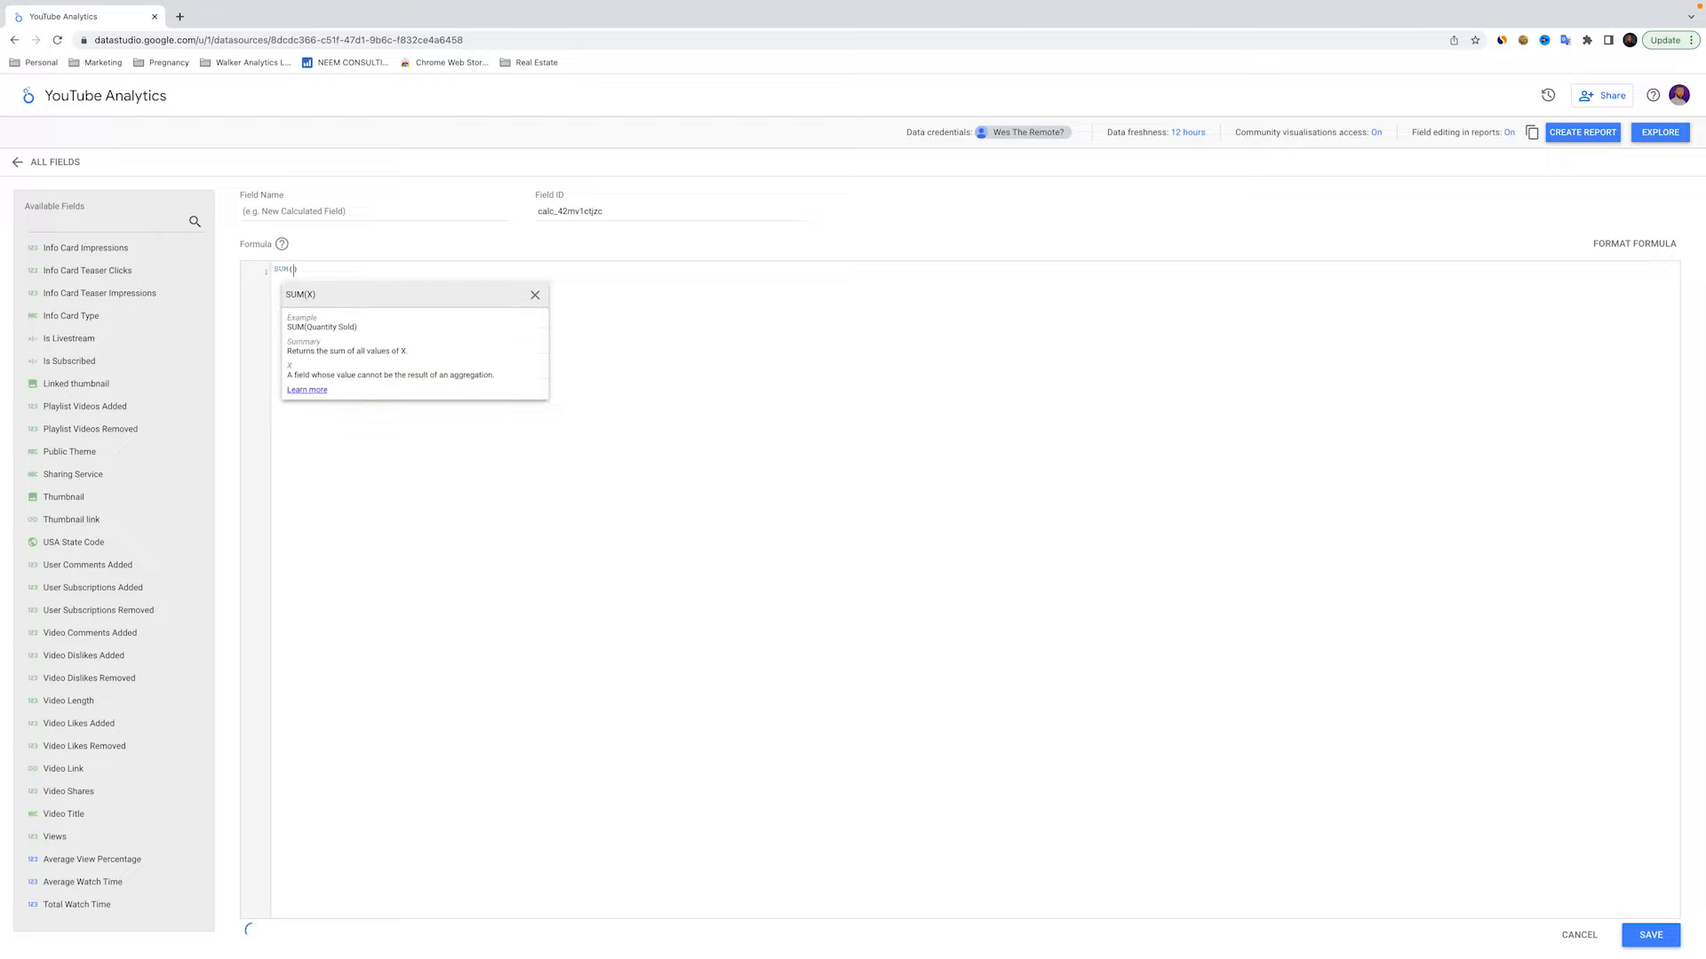
pyautogui.write('video')
pyautogui.press('Down')
pyautogui.press('Down')
pyautogui.press('Up')
pyautogui.press('Return')
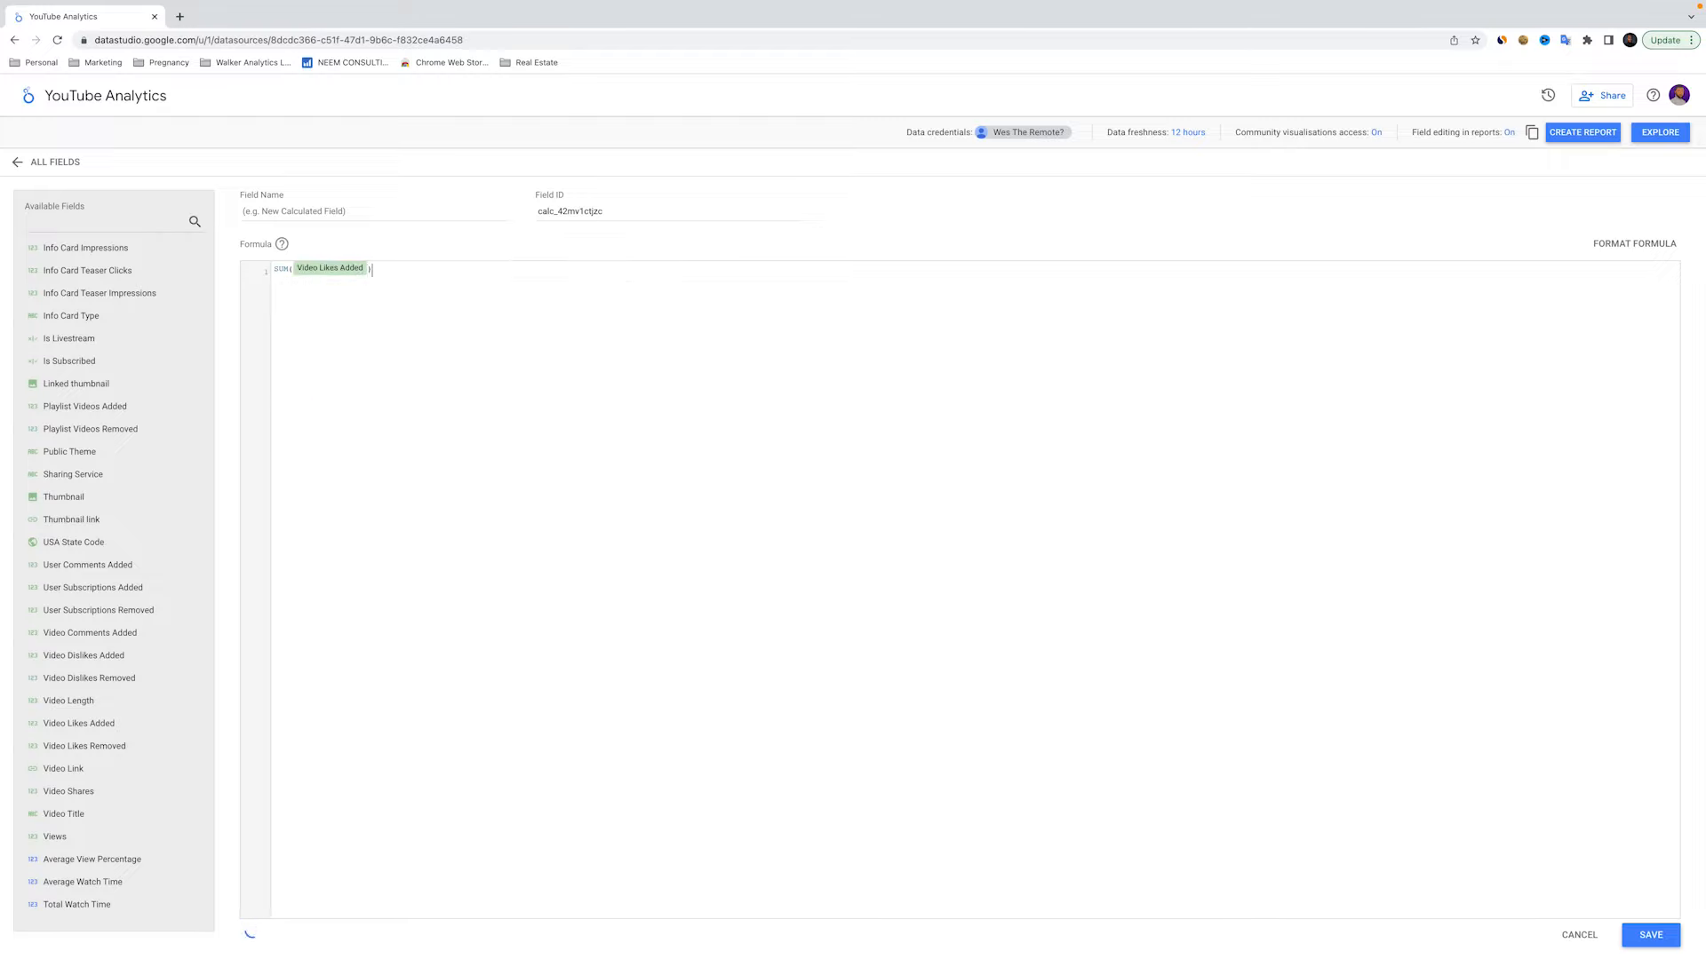
# Extend the formula by dividing the likes sum by SUM(Video Likes Removed)
pyautogui.write('/sum')
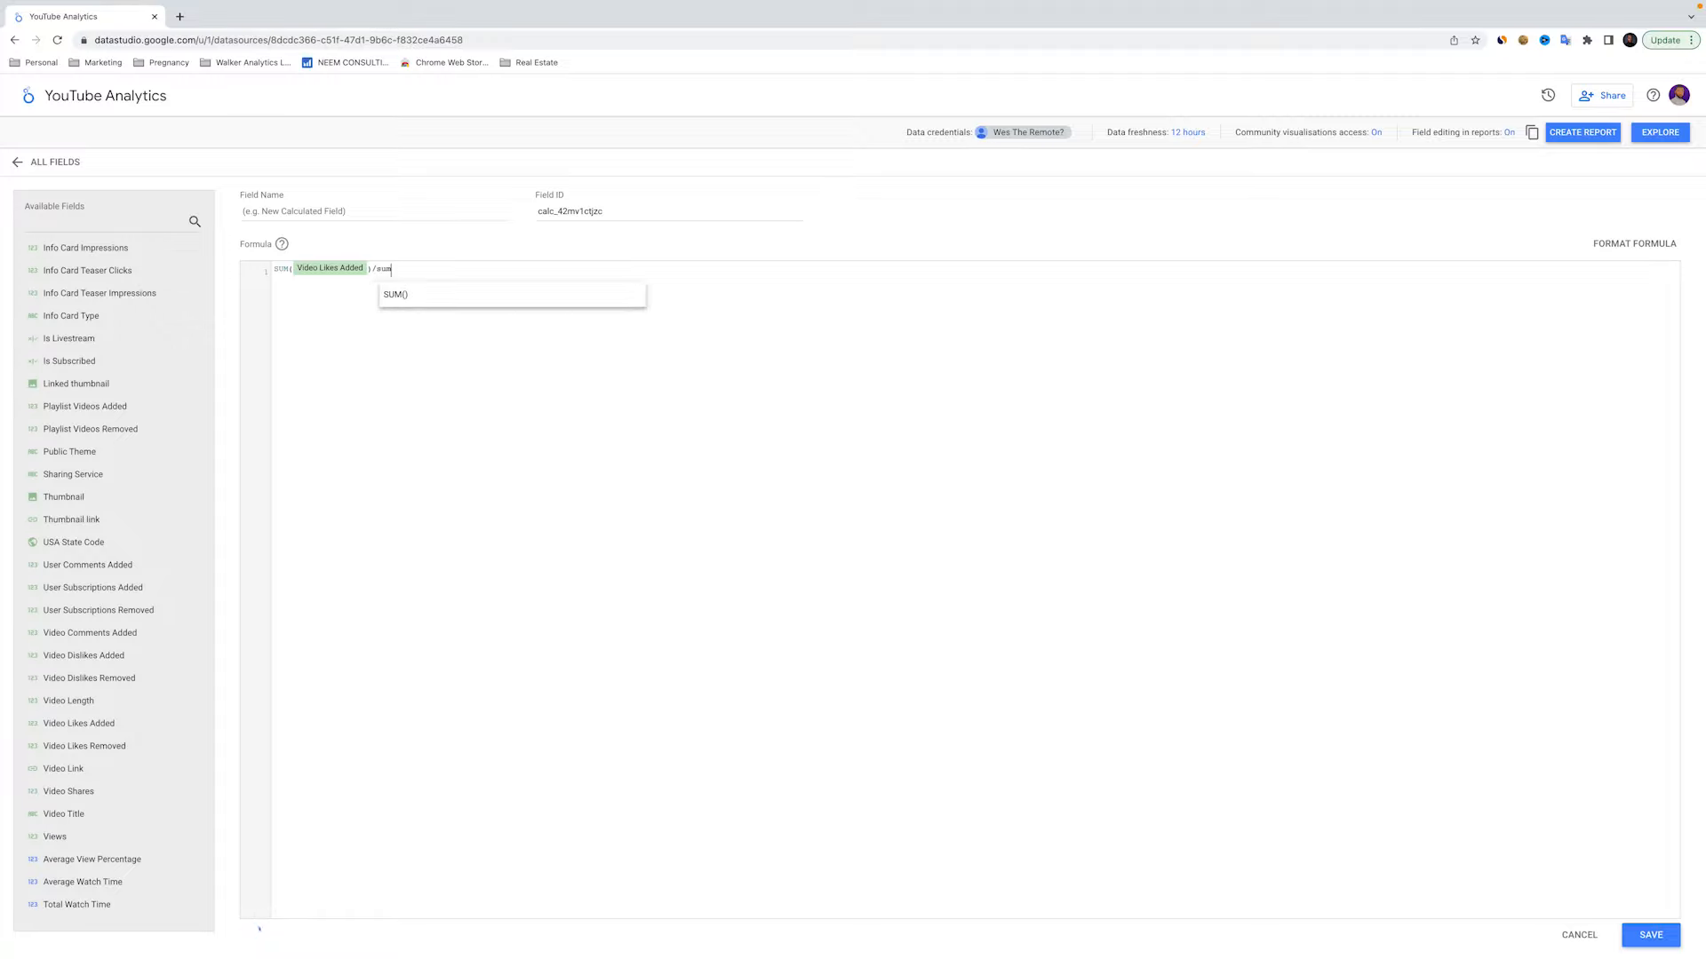
pyautogui.write('(')
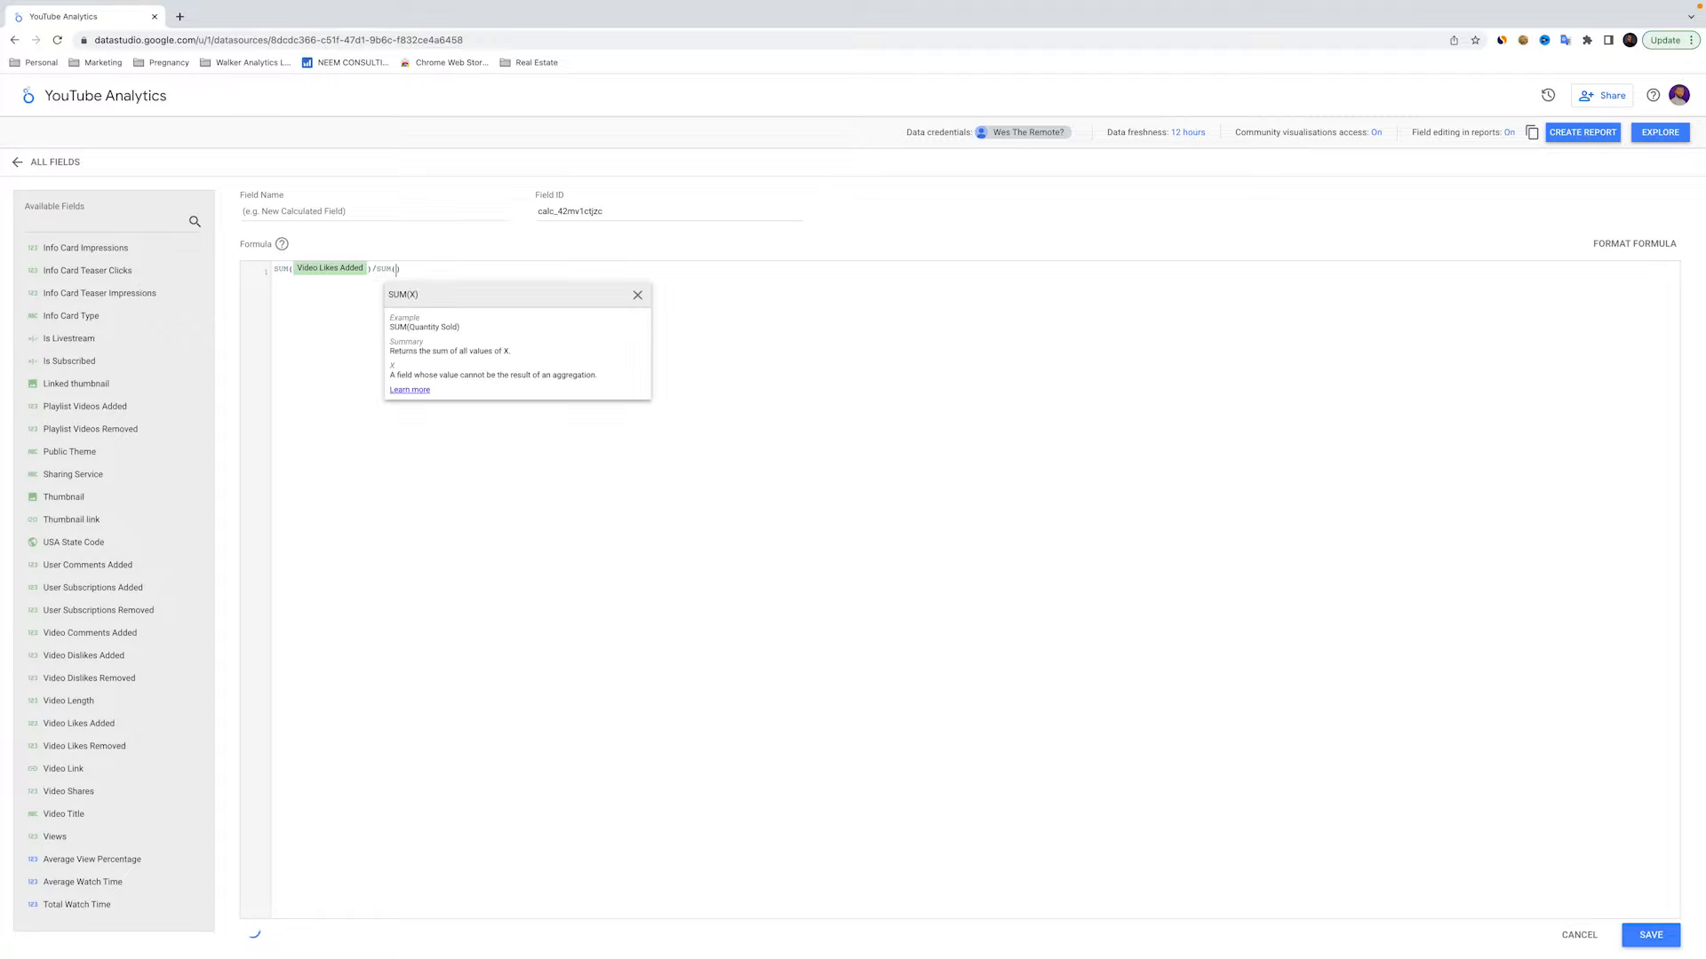
pyautogui.write('video')
pyautogui.press('Down')
pyautogui.press('Down')
pyautogui.press('Down')
pyautogui.press('Down')
pyautogui.press('Down')
pyautogui.press('Down')
pyautogui.press('Down')
pyautogui.press('Down')
pyautogui.press('Down')
pyautogui.press('Down')
pyautogui.press('Down')
pyautogui.press('Down')
pyautogui.press('Down')
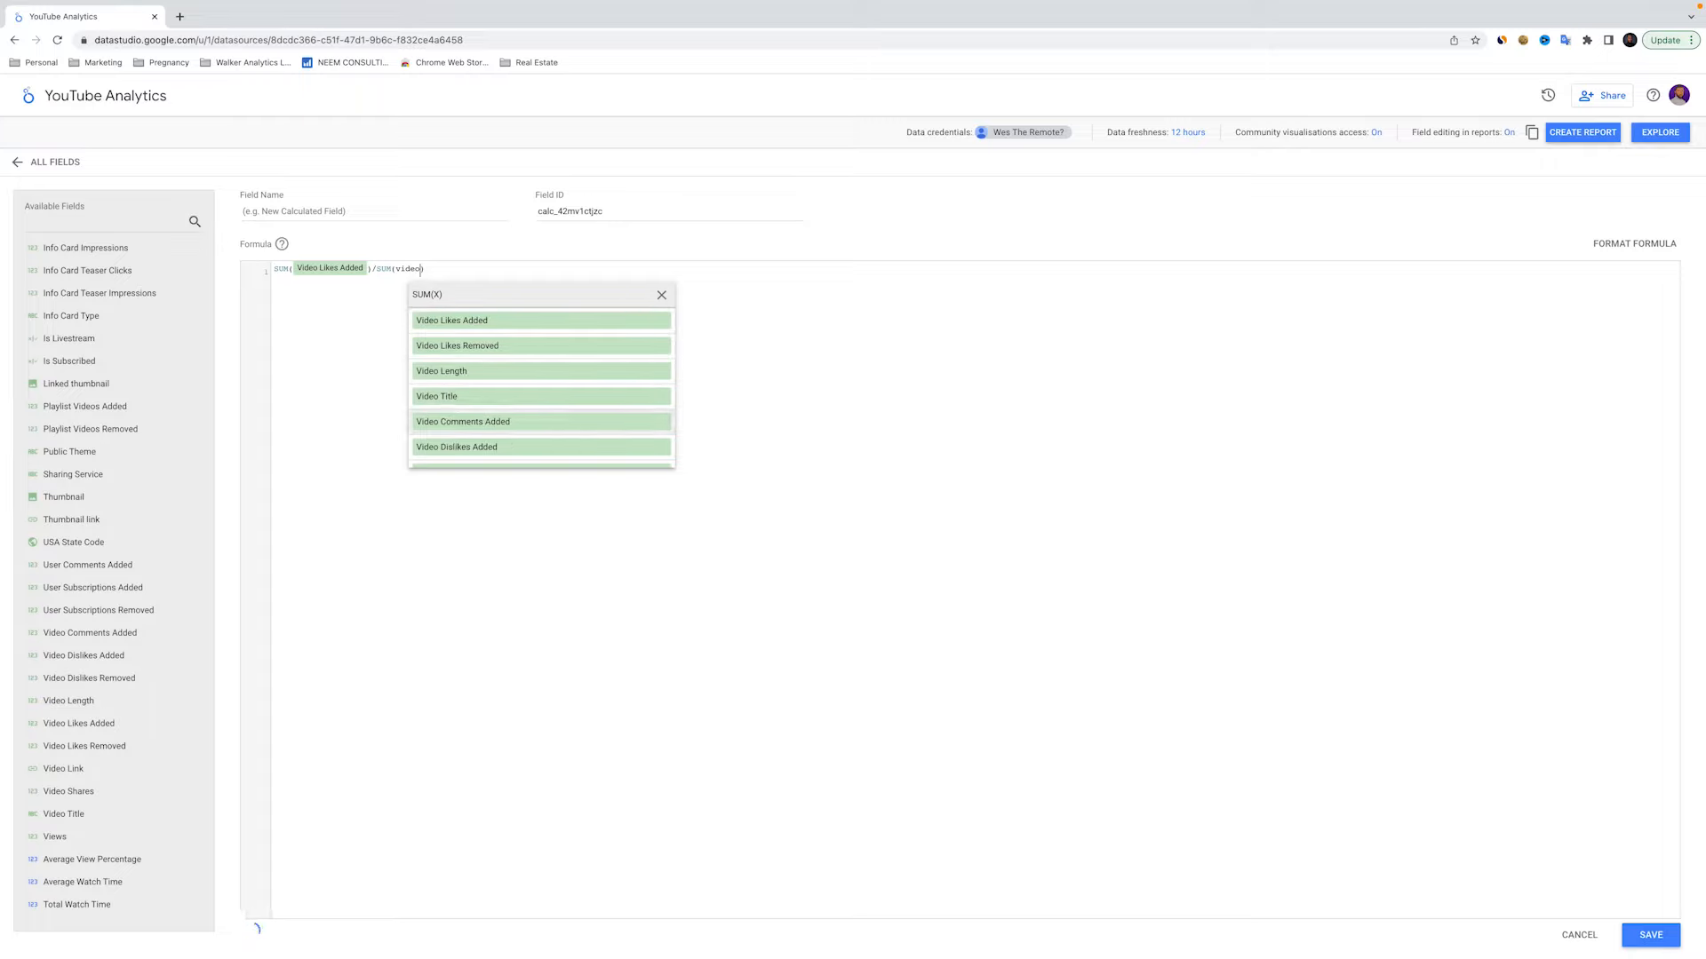
pyautogui.press('Down')
pyautogui.press('Down')
pyautogui.press('Down')
pyautogui.press('Down')
pyautogui.press('Down')
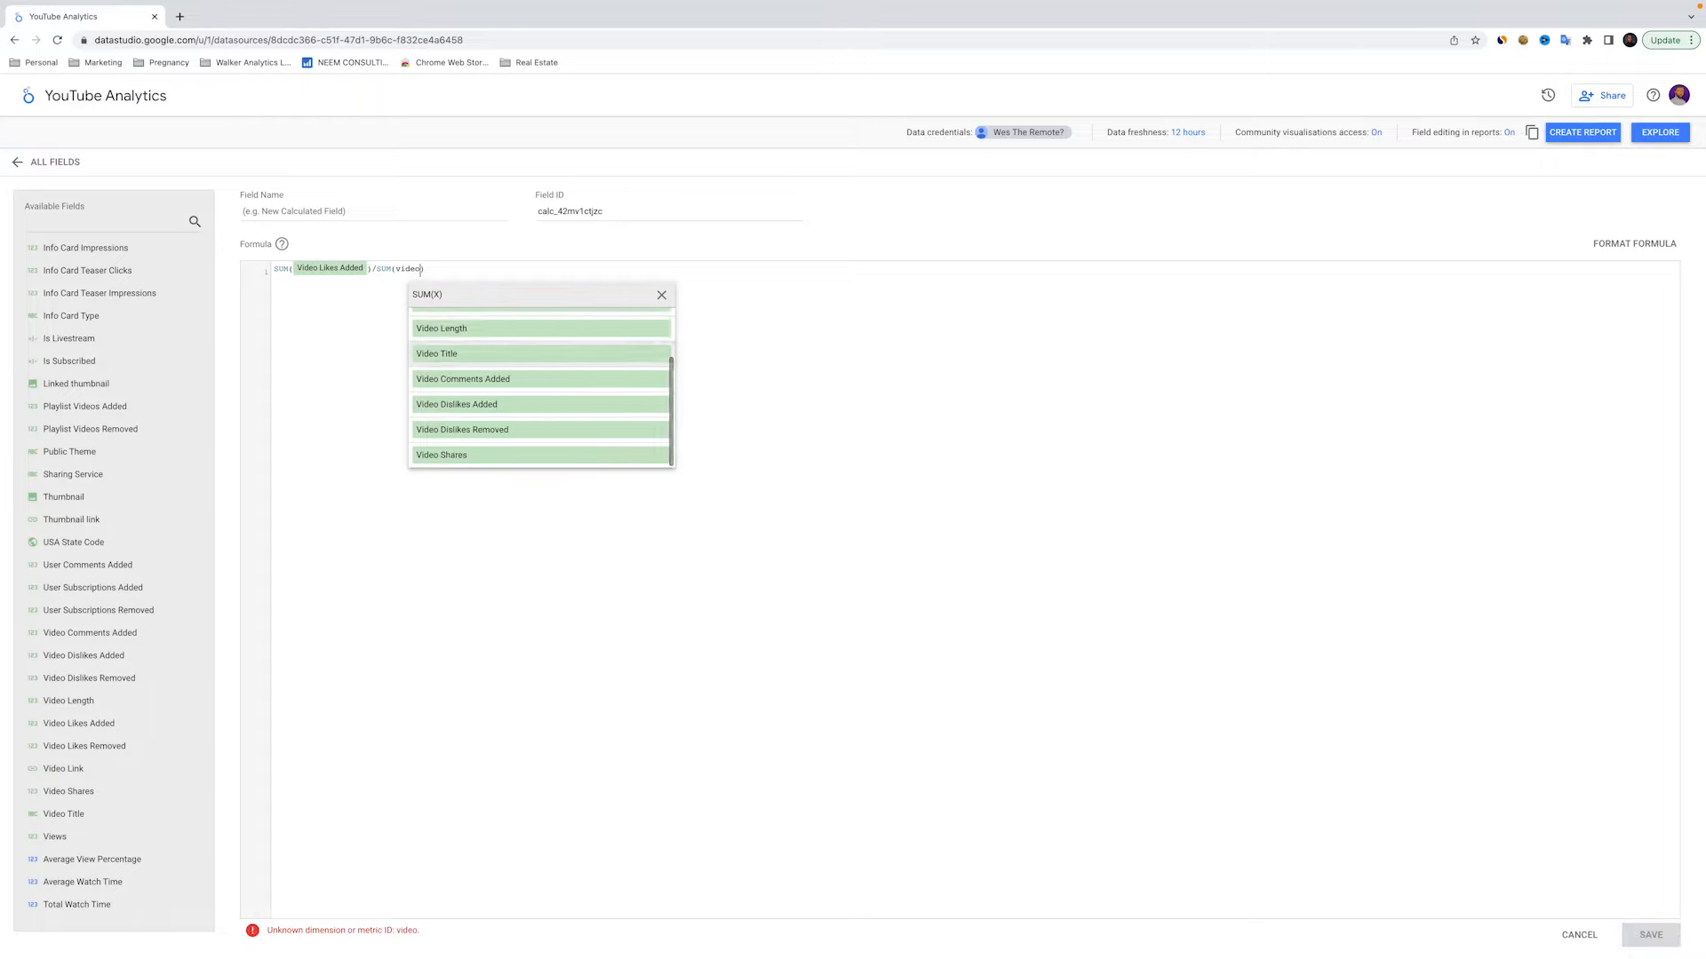
pyautogui.press('Down')
pyautogui.press('Down')
pyautogui.press('Down')
pyautogui.press('Down')
pyautogui.press('Down')
pyautogui.press('Down')
pyautogui.press('Down')
pyautogui.press('Down')
pyautogui.press('Down')
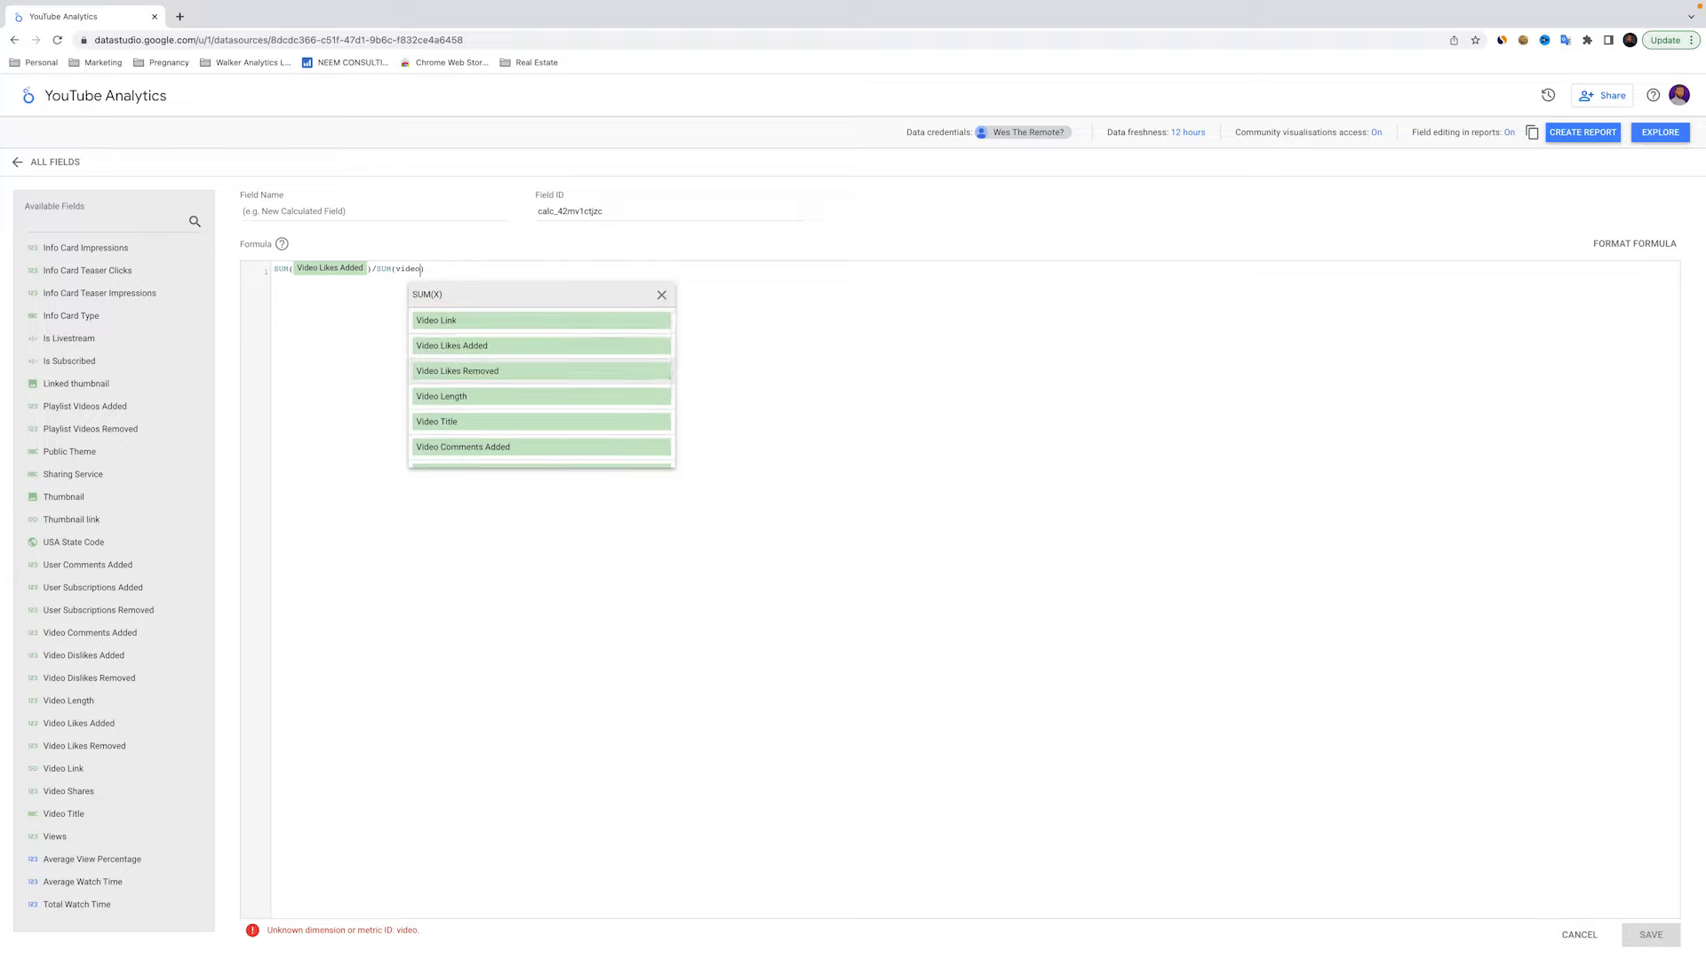
pyautogui.press('Down')
pyautogui.press('Up')
pyautogui.press('Up')
pyautogui.press('Up')
pyautogui.press('Up')
pyautogui.press('Up')
pyautogui.press('Down')
pyautogui.press('Down')
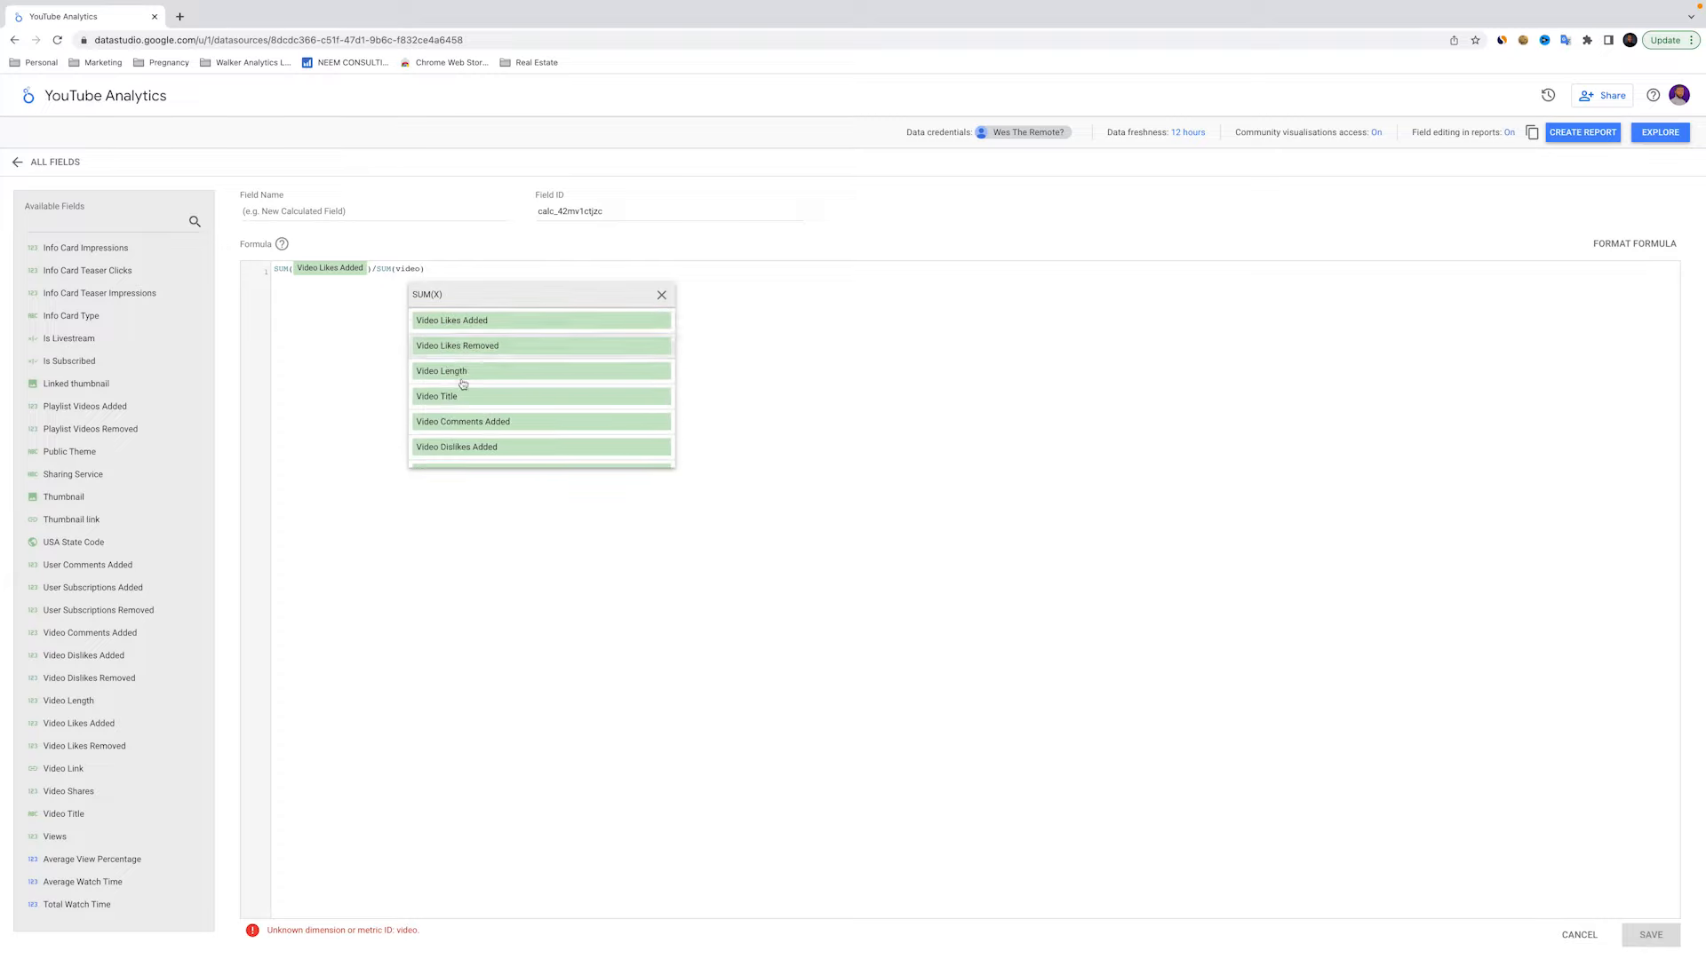
pyautogui.scroll(-1, 489, 411)
pyautogui.press('Return')
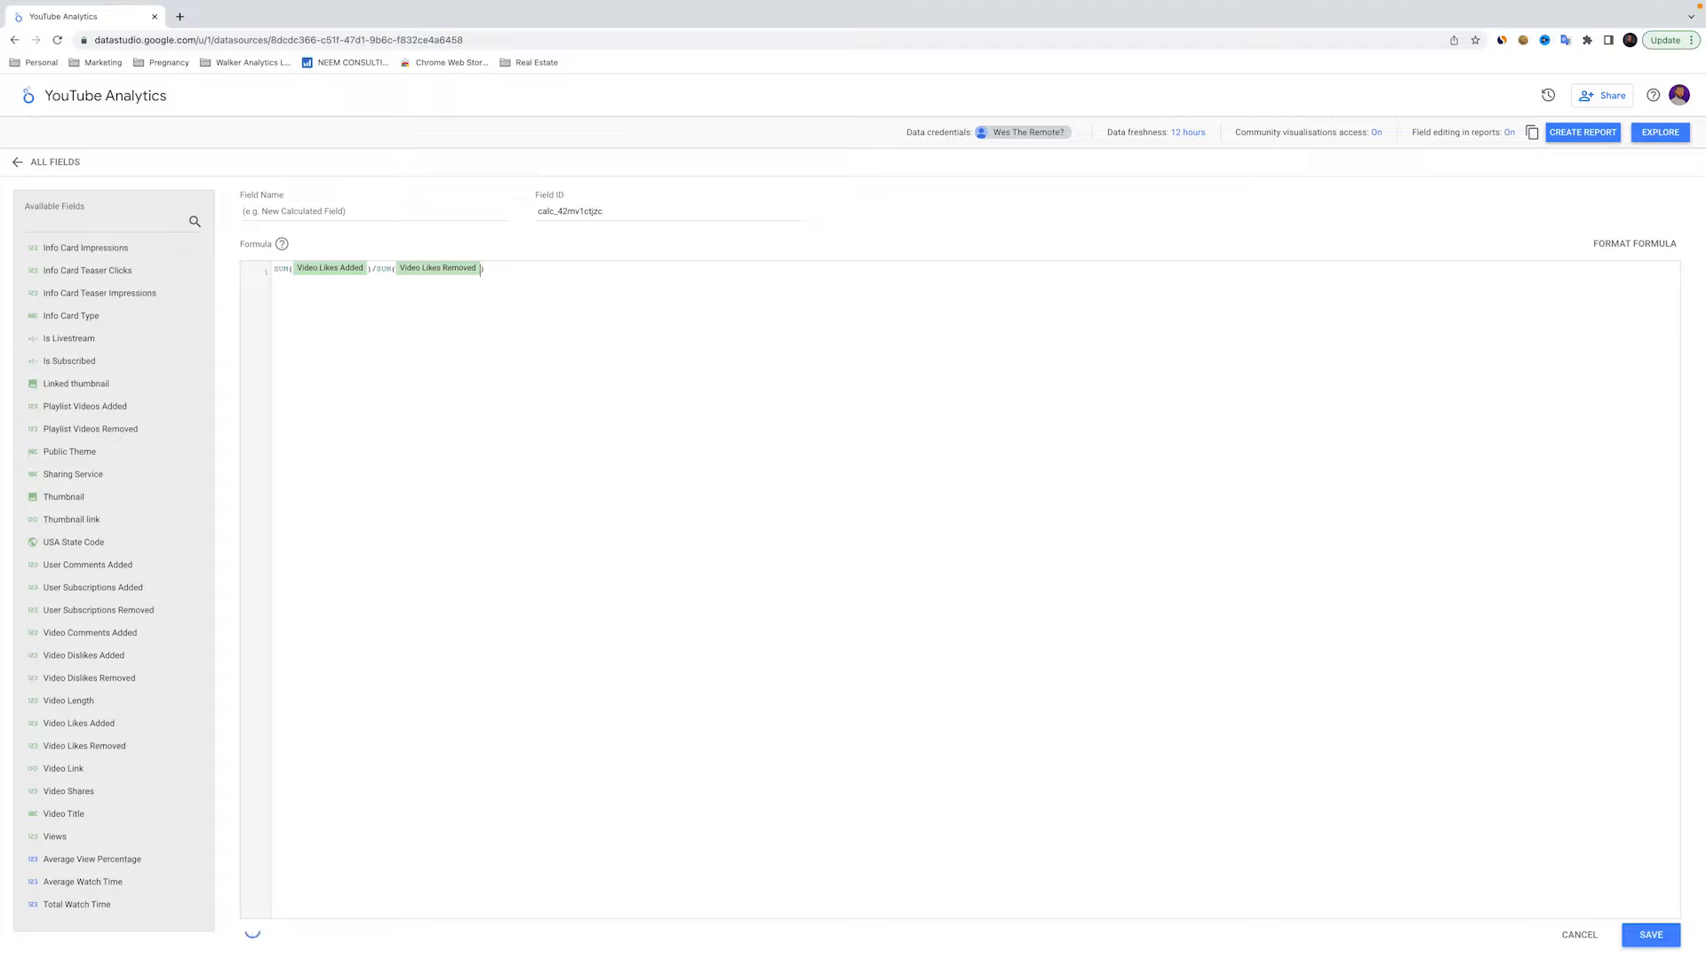
# Replace the formula's divisor with SUM(Views)
pyautogui.press('Return')
pyautogui.press('BackSpace')
pyautogui.press('BackSpace')
pyautogui.press('BackSpace')
pyautogui.press('BackSpace')
pyautogui.press('BackSpace')
pyautogui.press('BackSpace')
pyautogui.write('su')
pyautogui.press('Return')
pyautogui.write('view')
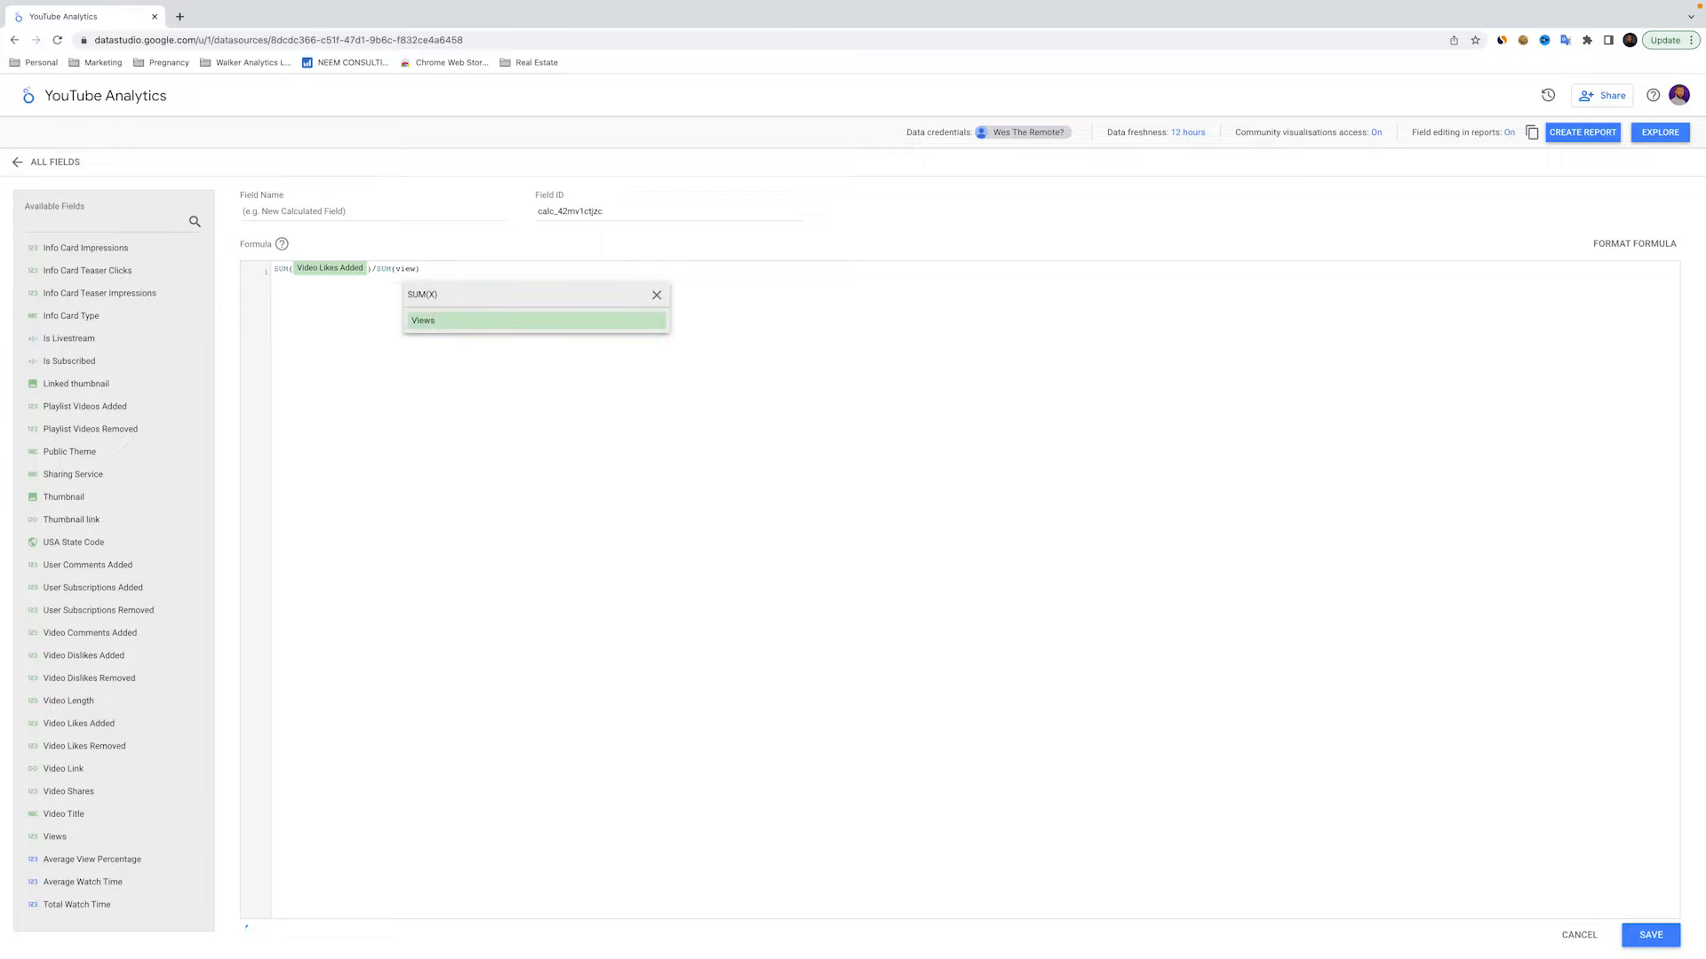
pyautogui.click(477, 321)
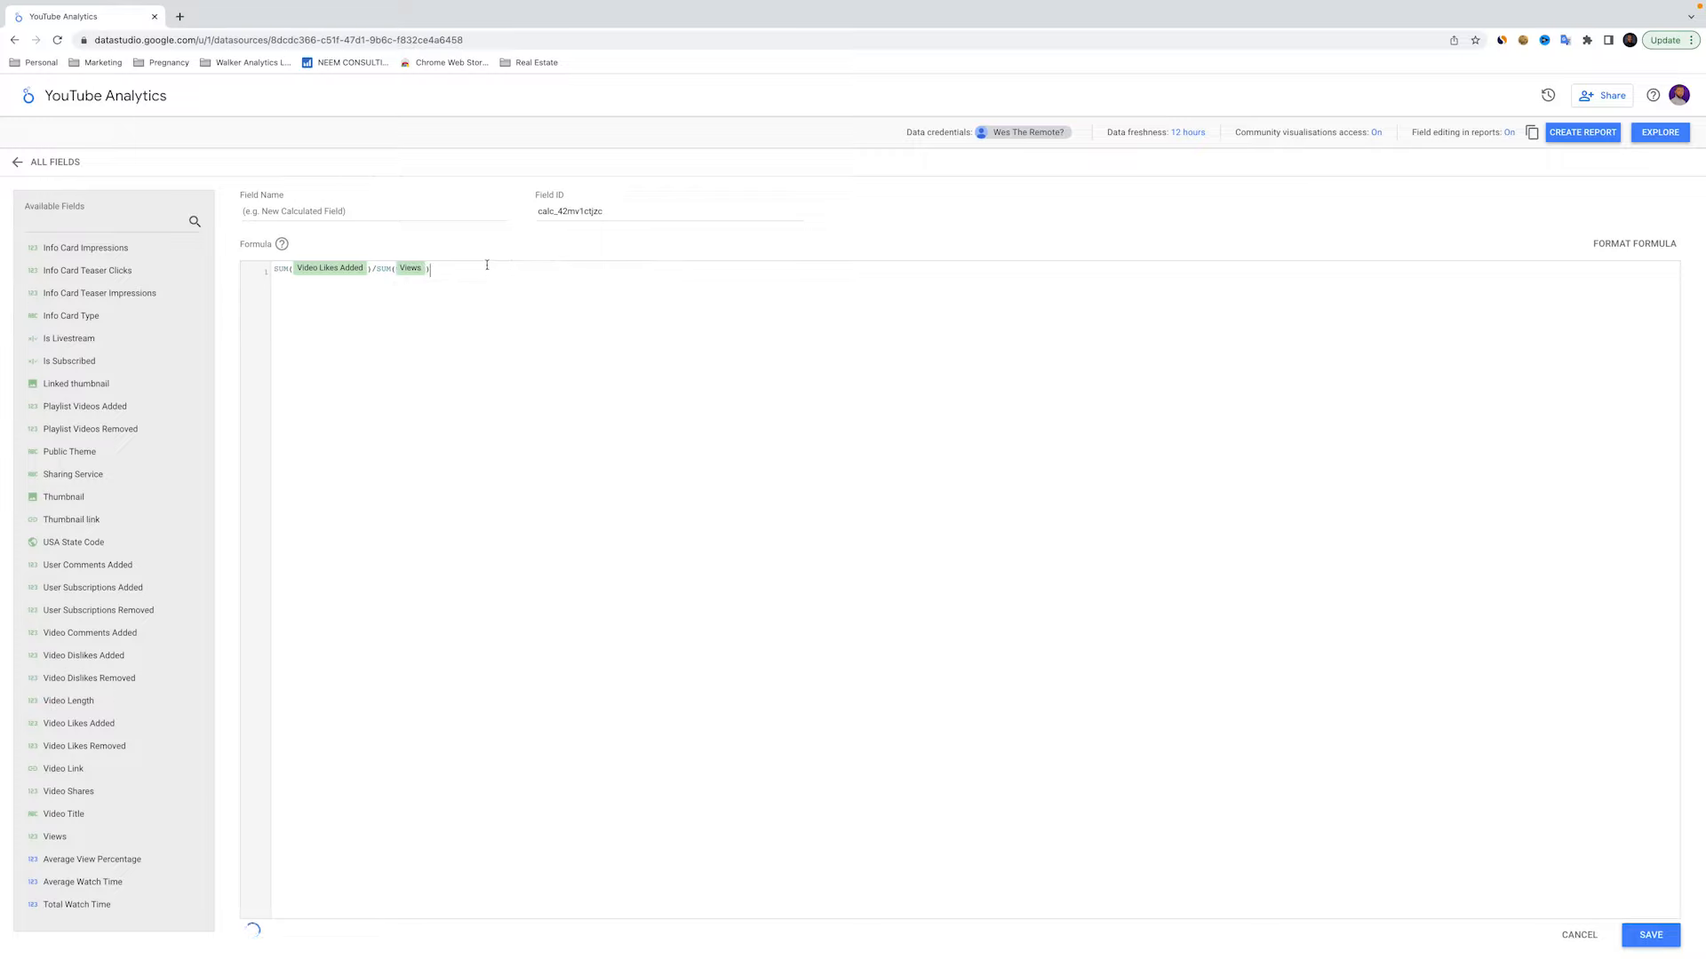
# Name the calculated field "Like to View Ratio", save it and return to the list of all fields
pyautogui.click(337, 205)
pyautogui.write('Like to View Ratio')
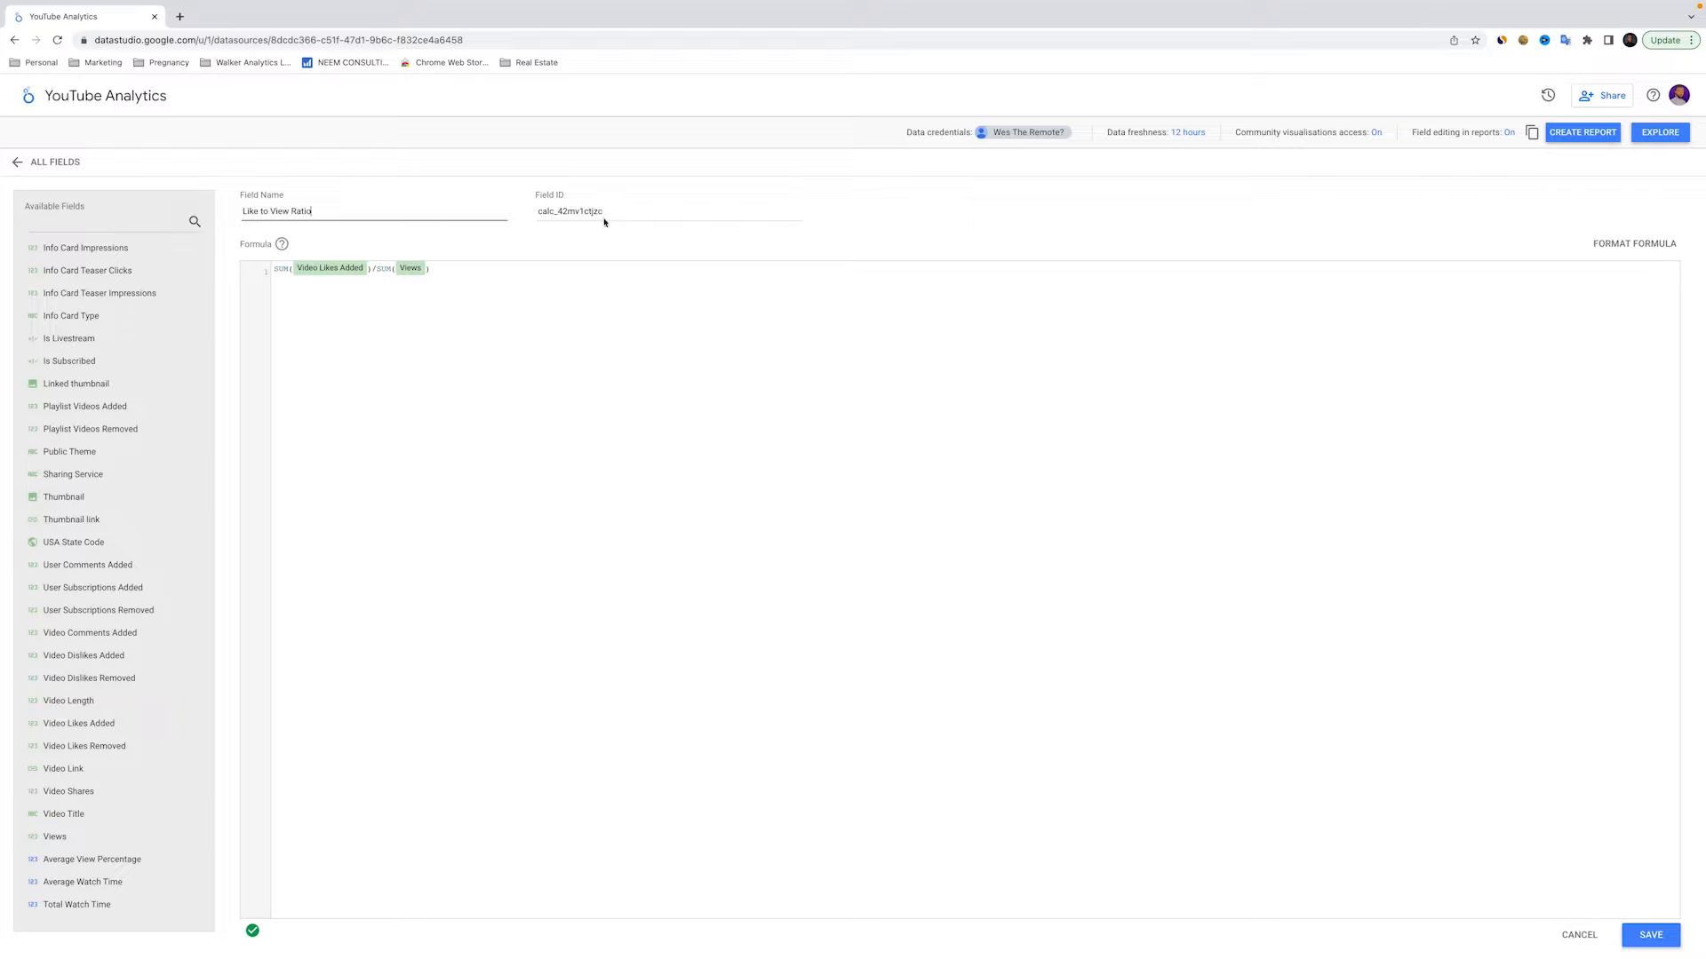
pyautogui.click(1651, 935)
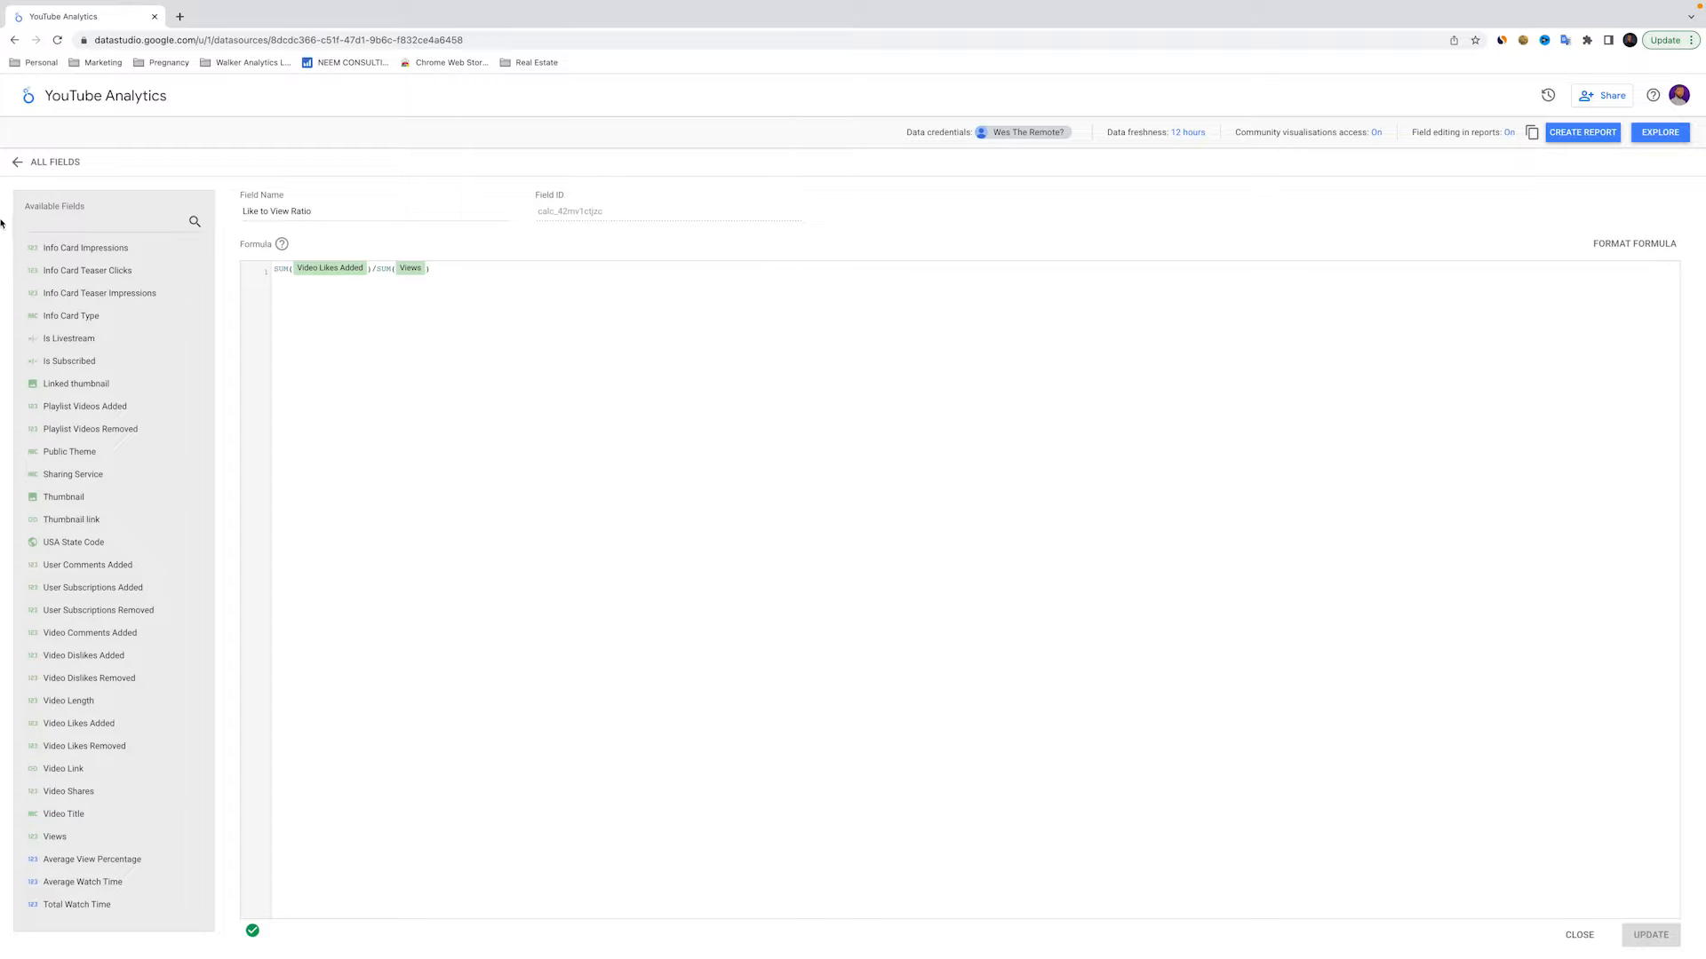
pyautogui.click(50, 163)
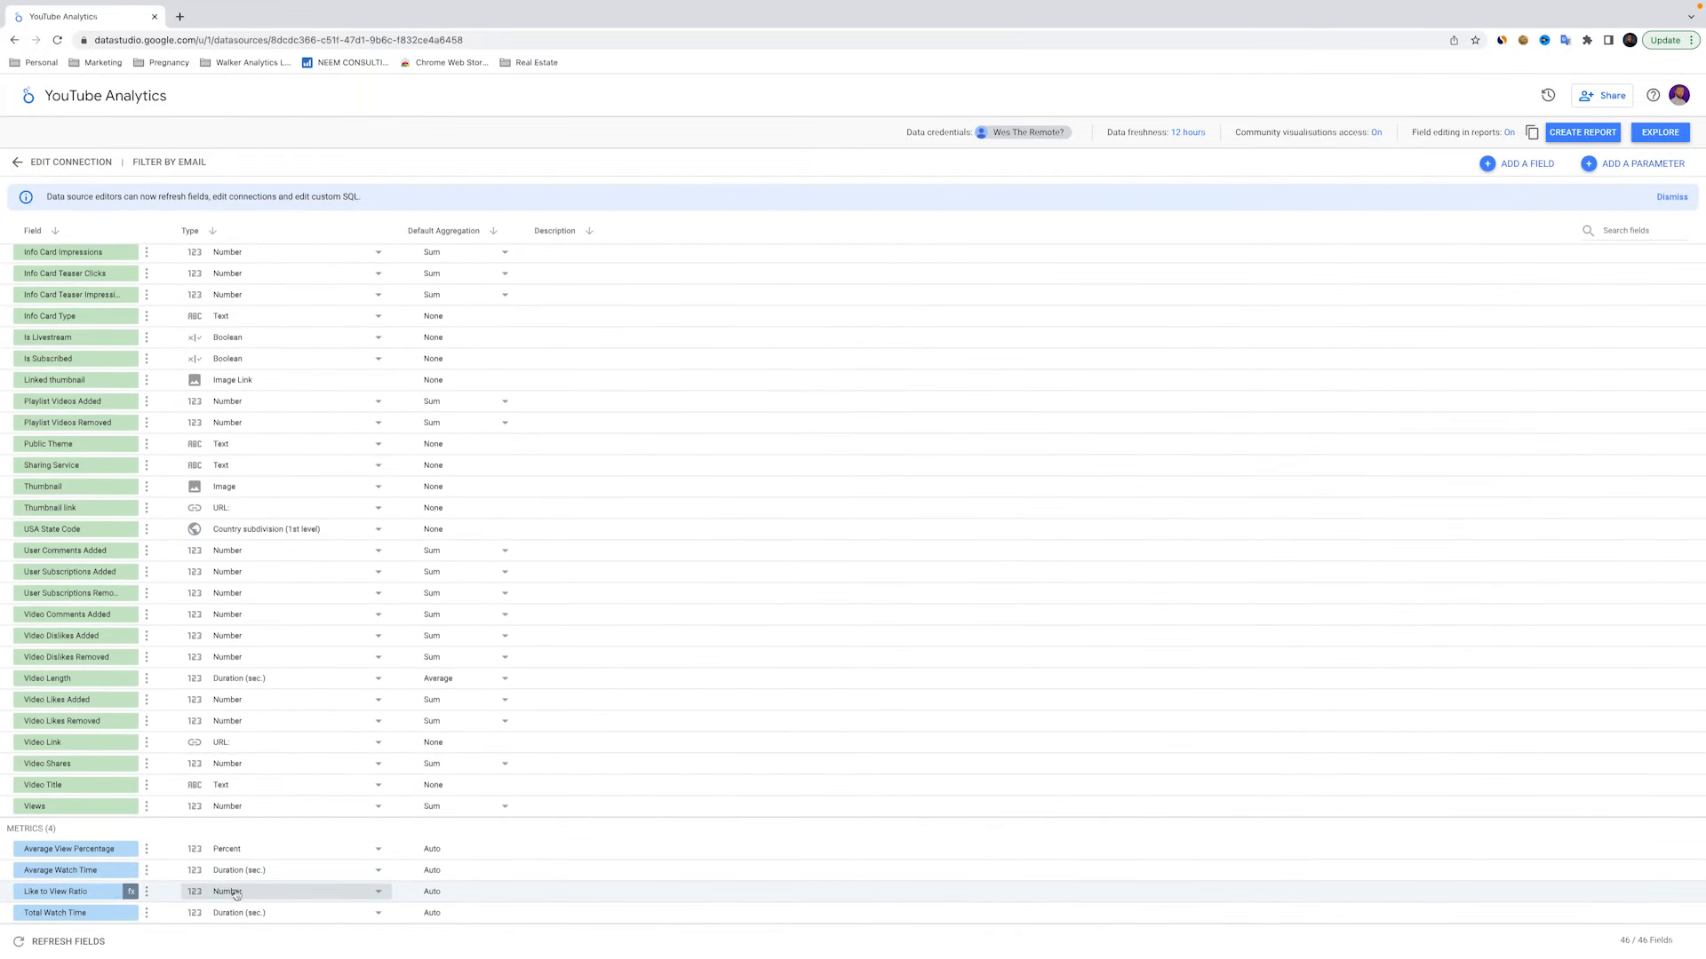
# Change the data type of the Like to View Ratio metric to Percent
pyautogui.click(295, 892)
pyautogui.moveTo(275, 916)
pyautogui.click(463, 915)
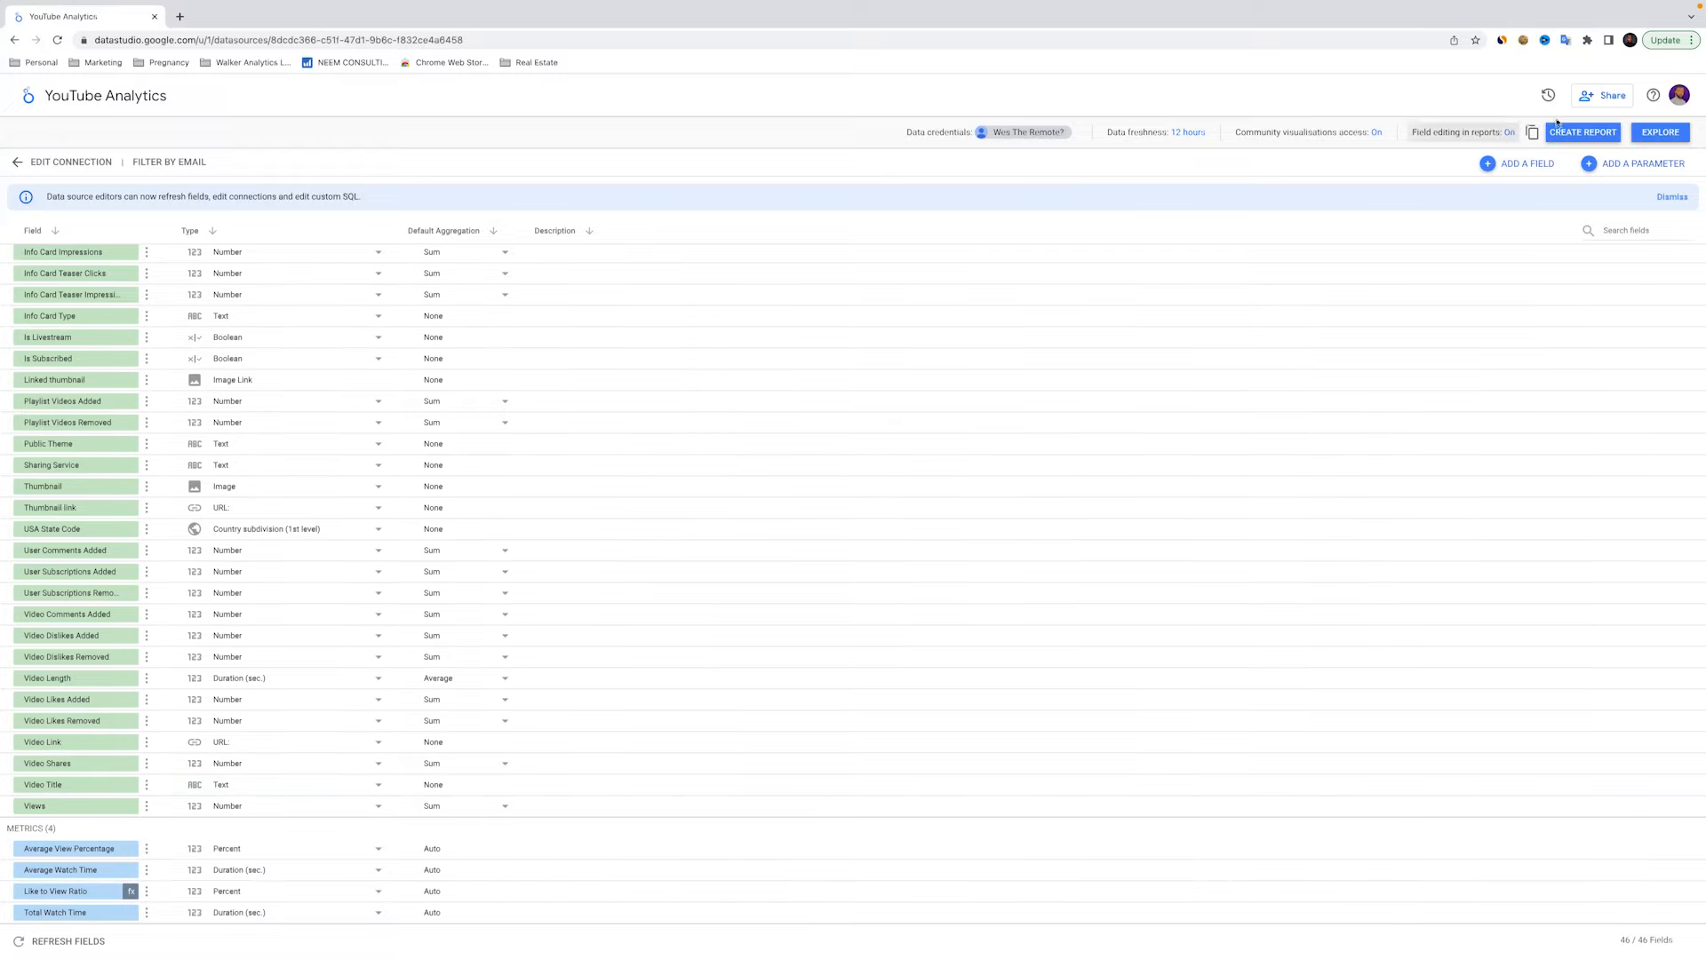
# Open the data source in the Explorer and replace the table's Total Watch Time metric with Like to View Ratio
pyautogui.click(1657, 132)
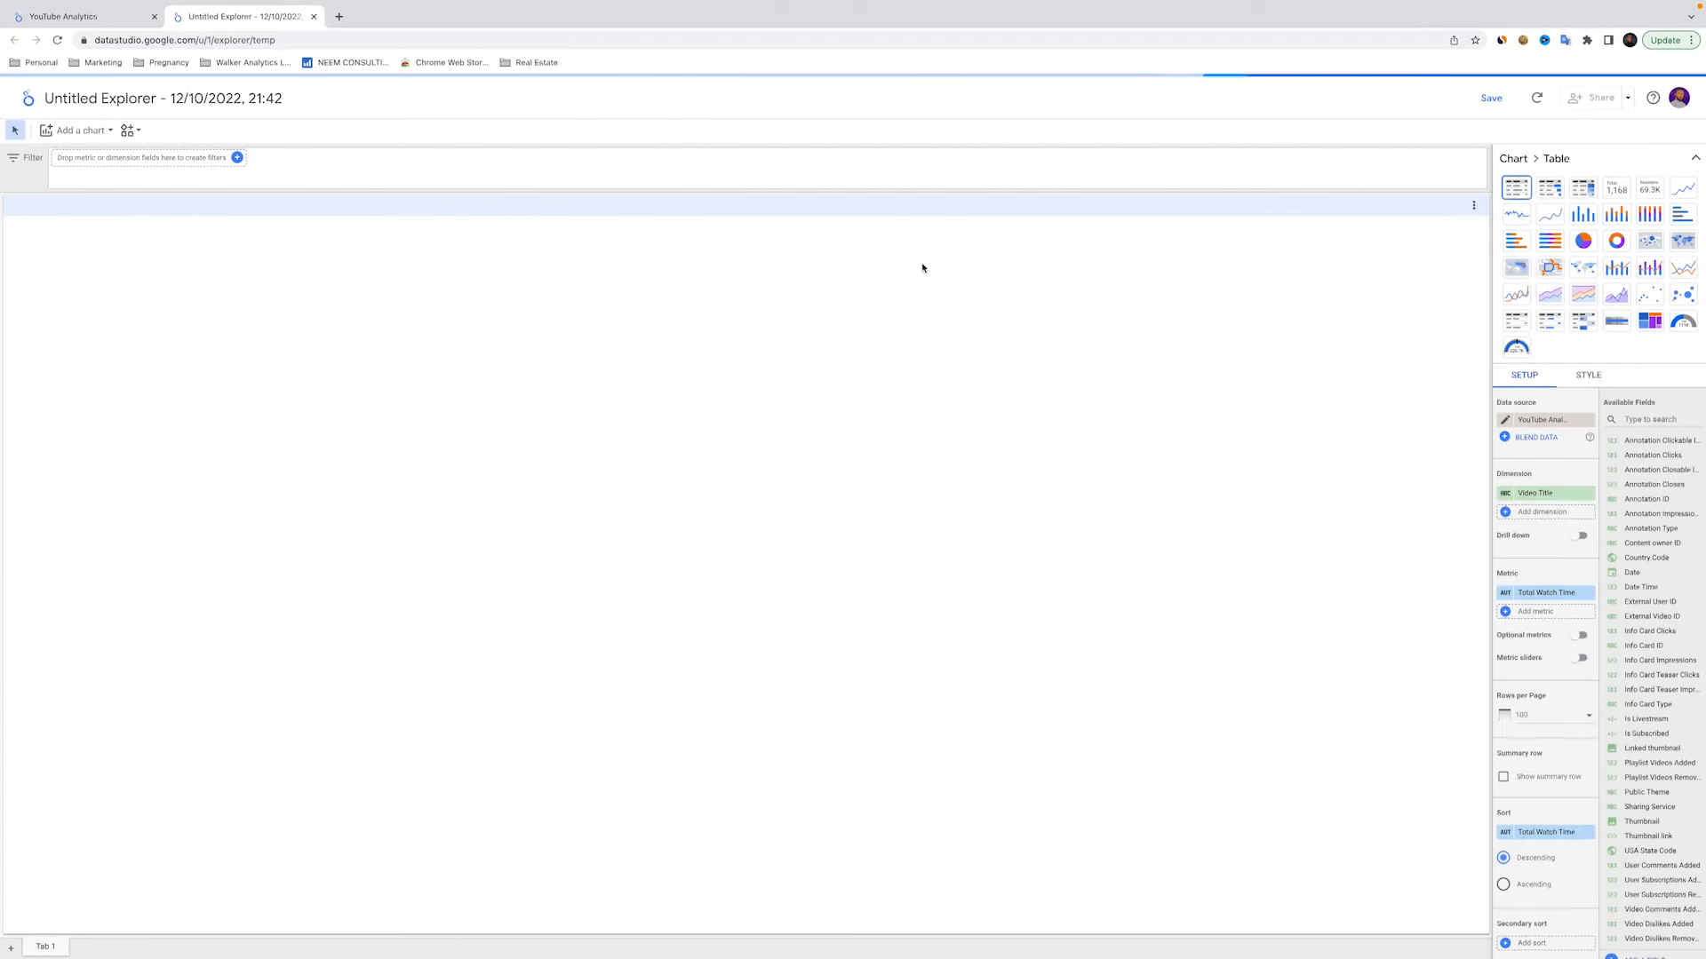
pyautogui.click(1546, 591)
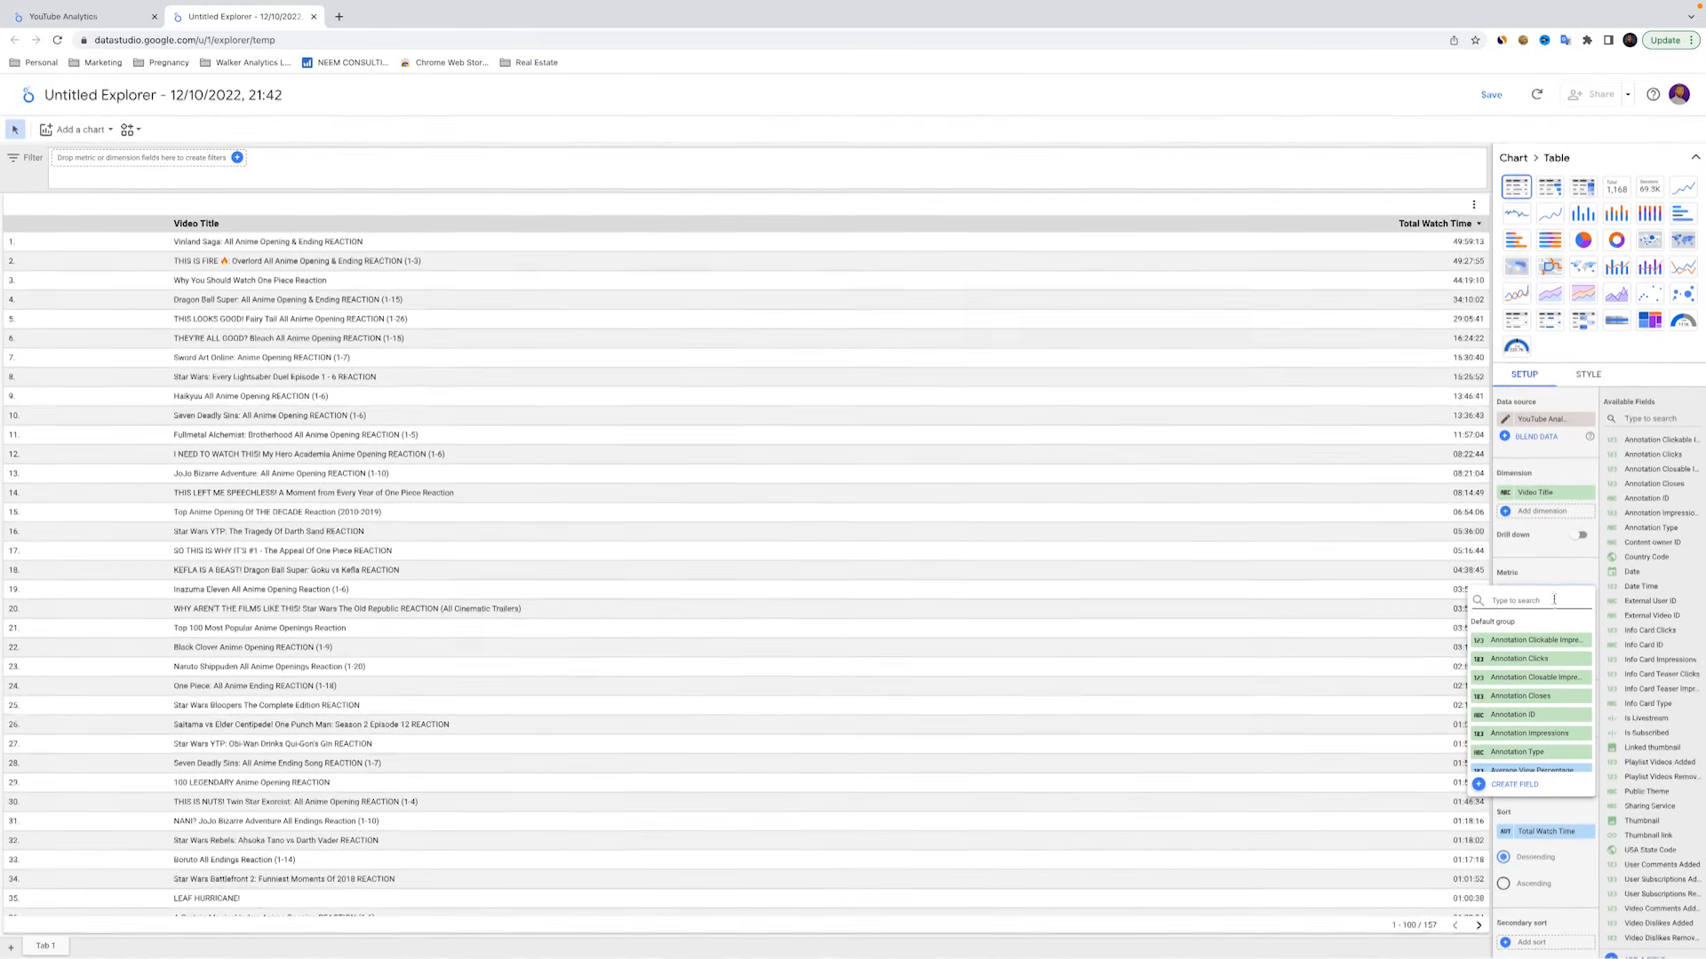
pyautogui.scroll(-3, 1530, 693)
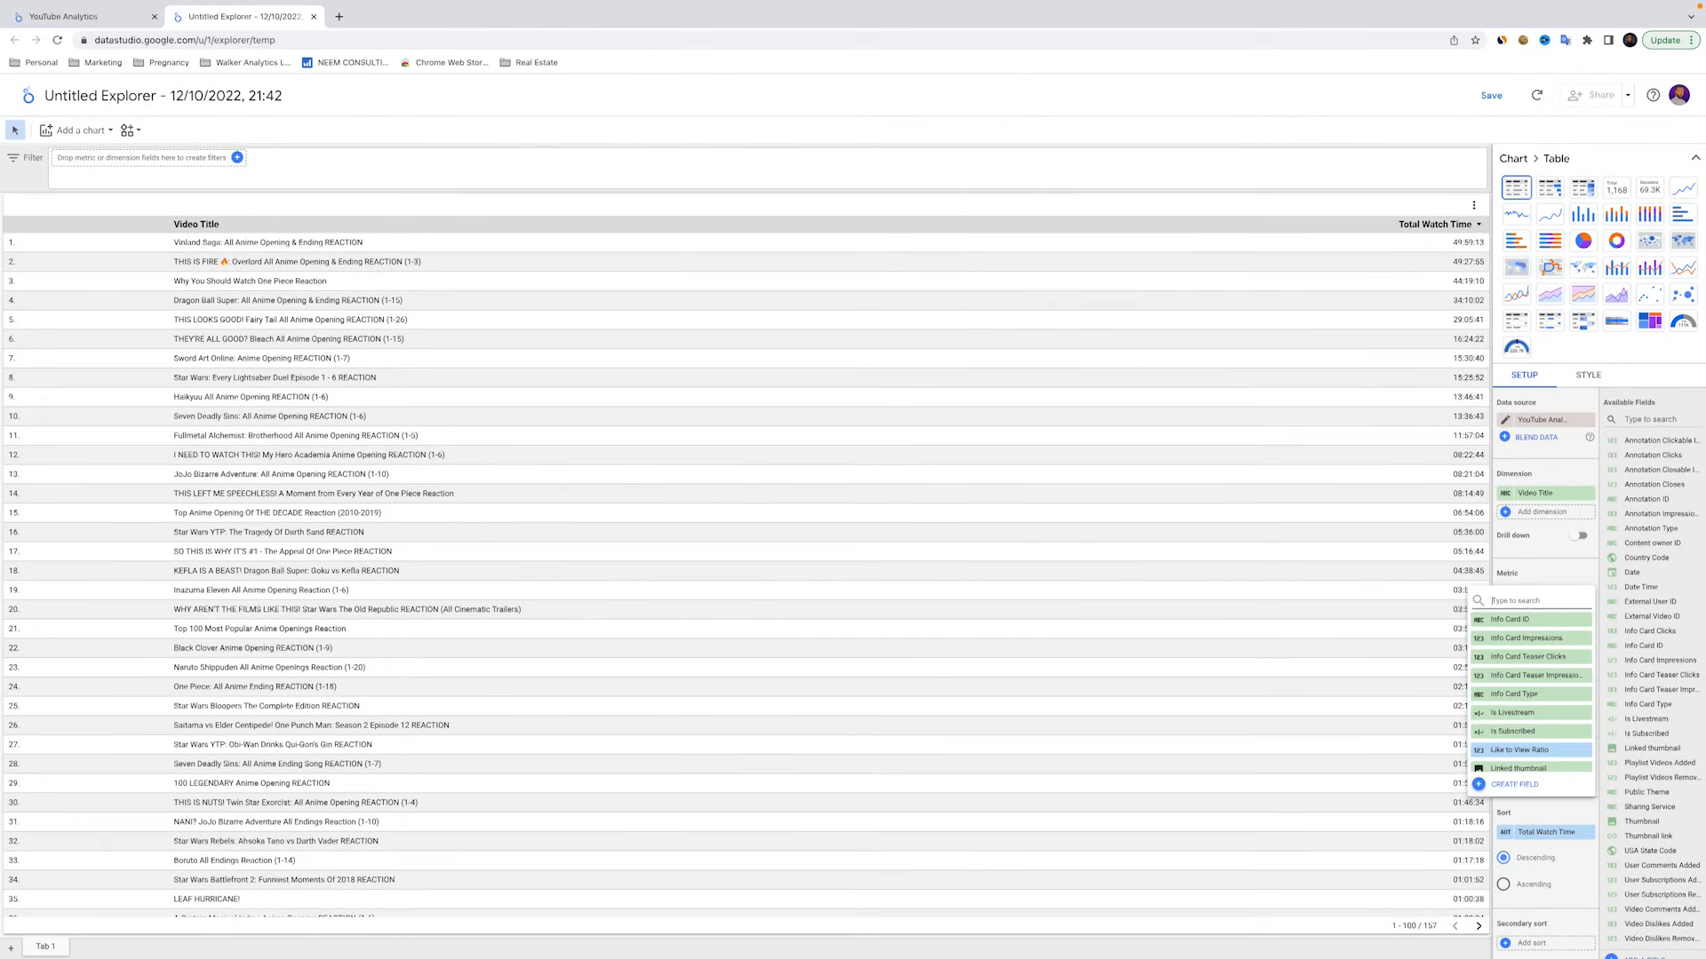
pyautogui.write('lik')
pyautogui.click(1538, 641)
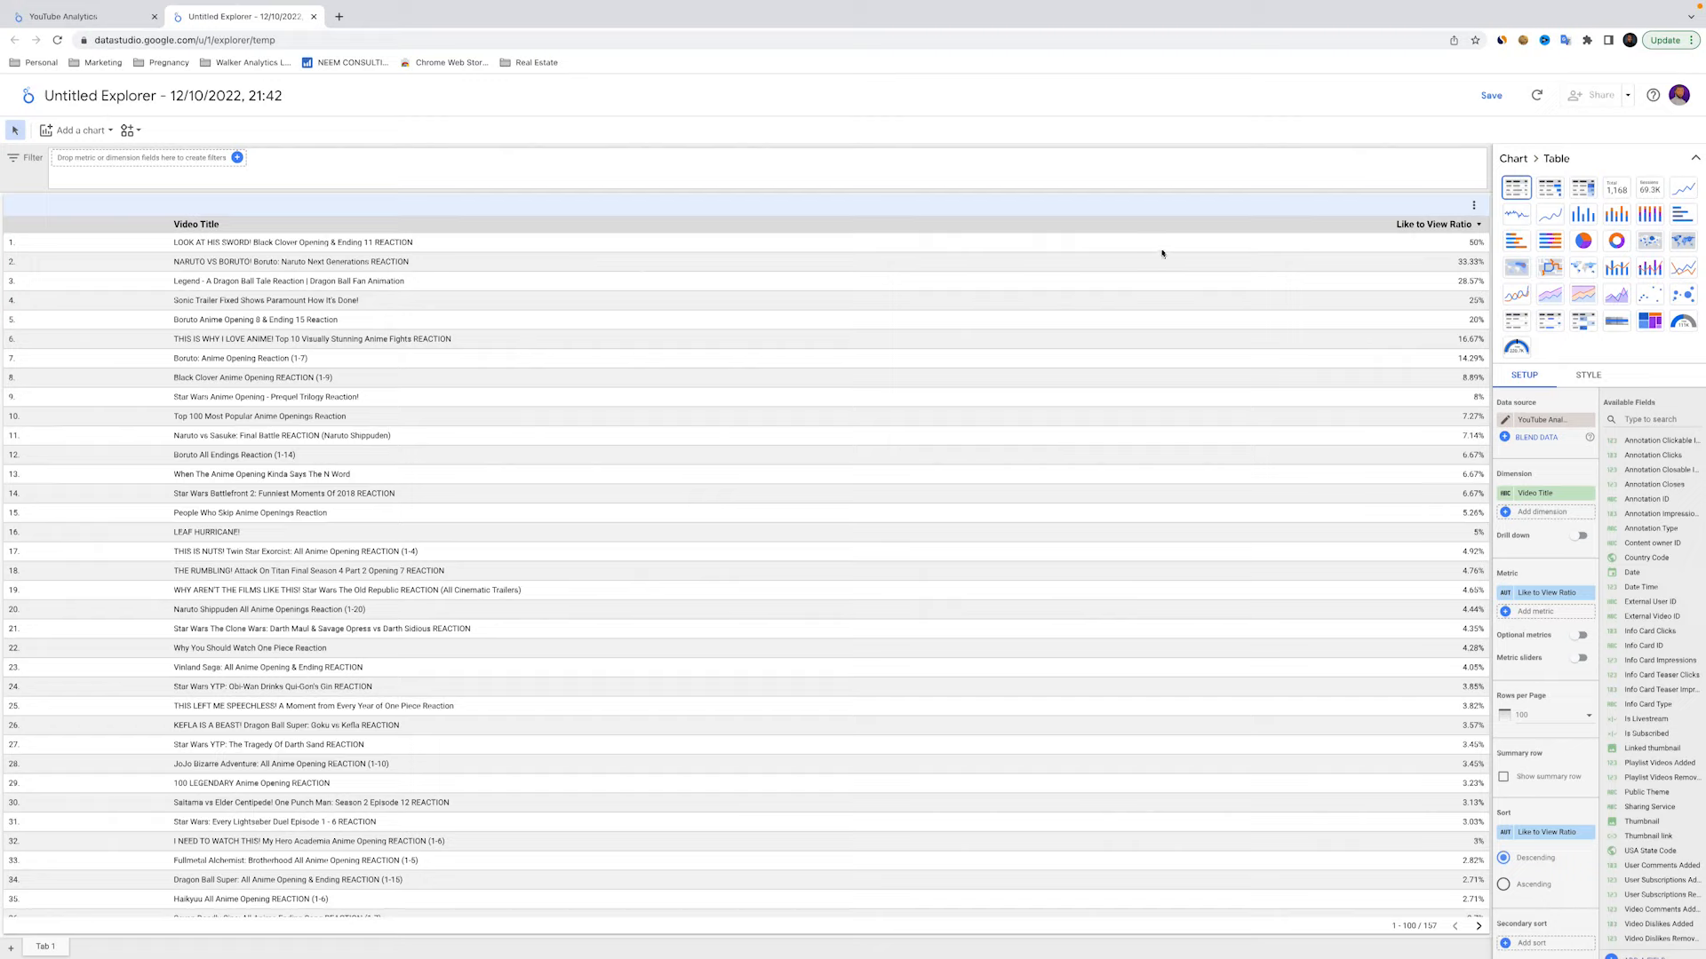
# Return to the home page in the data source tab and create a new Explorer using [Sample] Google Analytics Data
pyautogui.scroll(-6, 1569, 504)
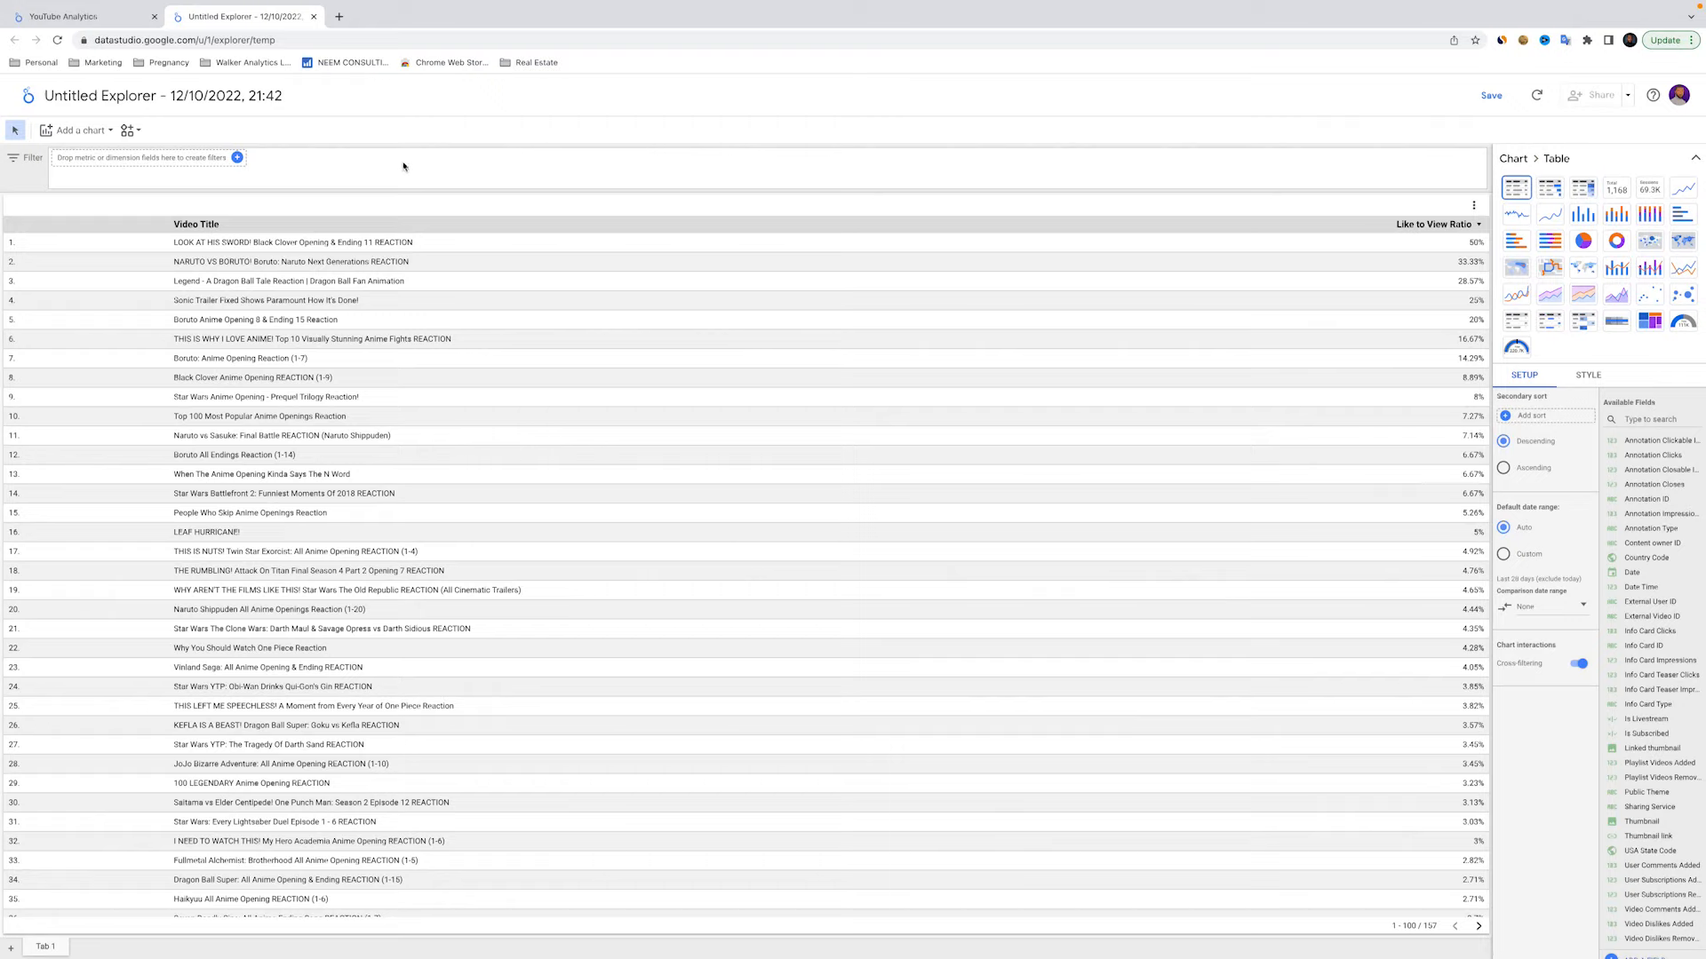
pyautogui.click(53, 17)
pyautogui.click(27, 98)
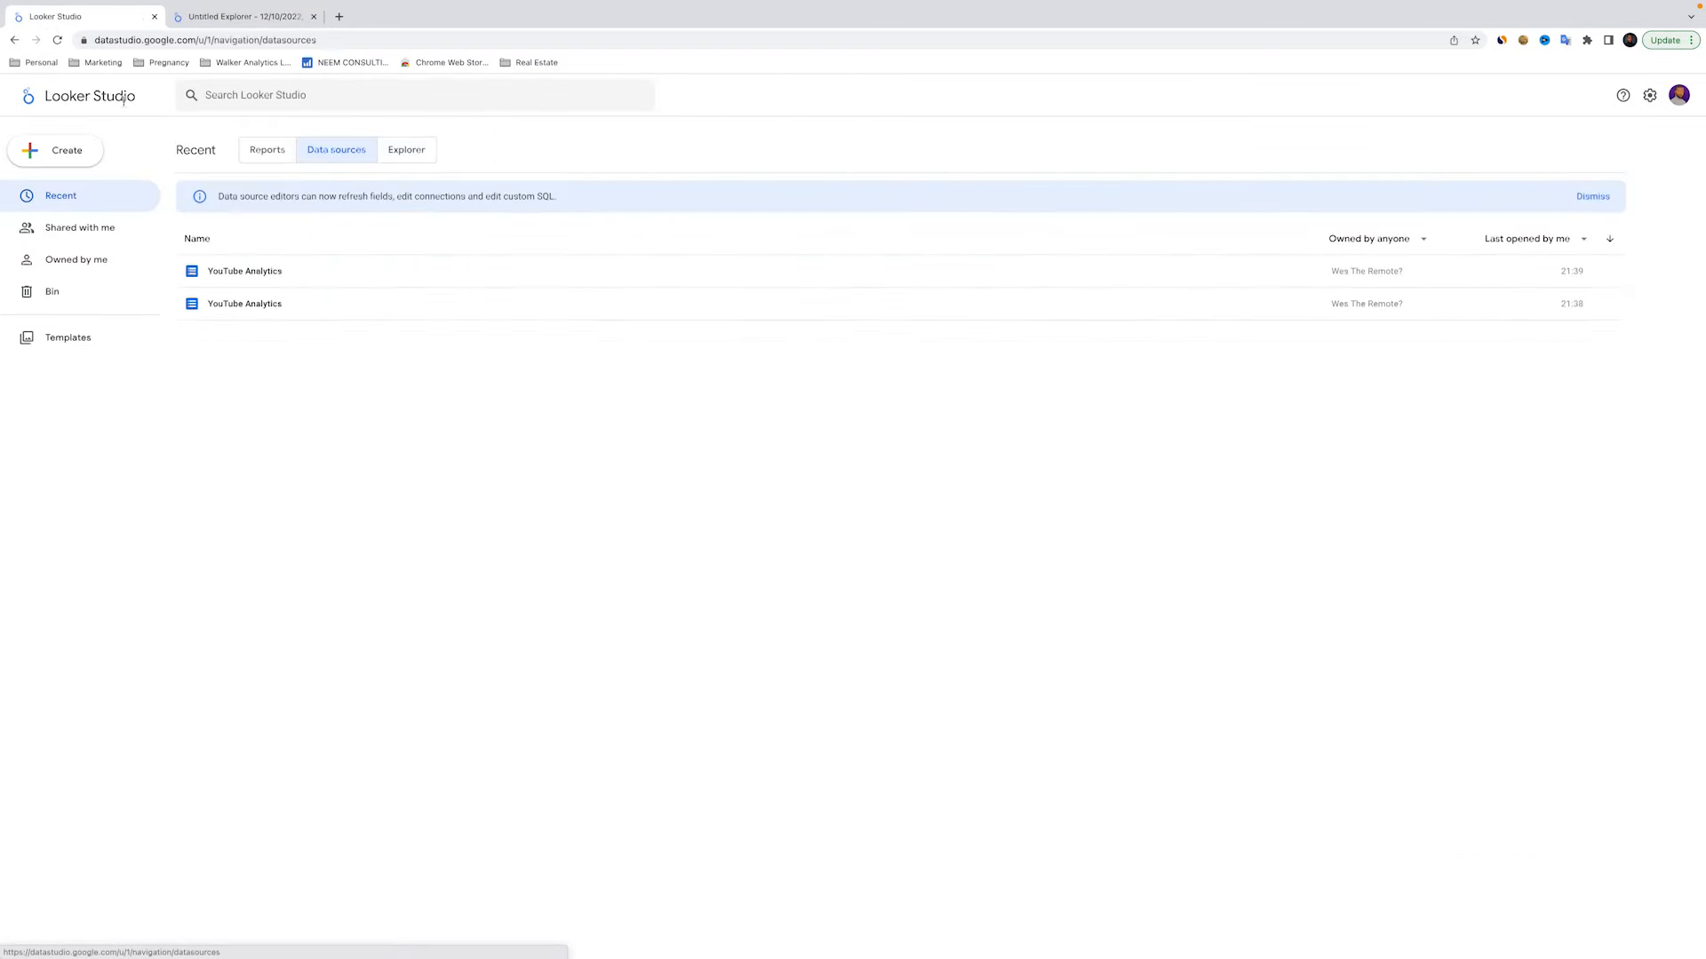
pyautogui.click(64, 150)
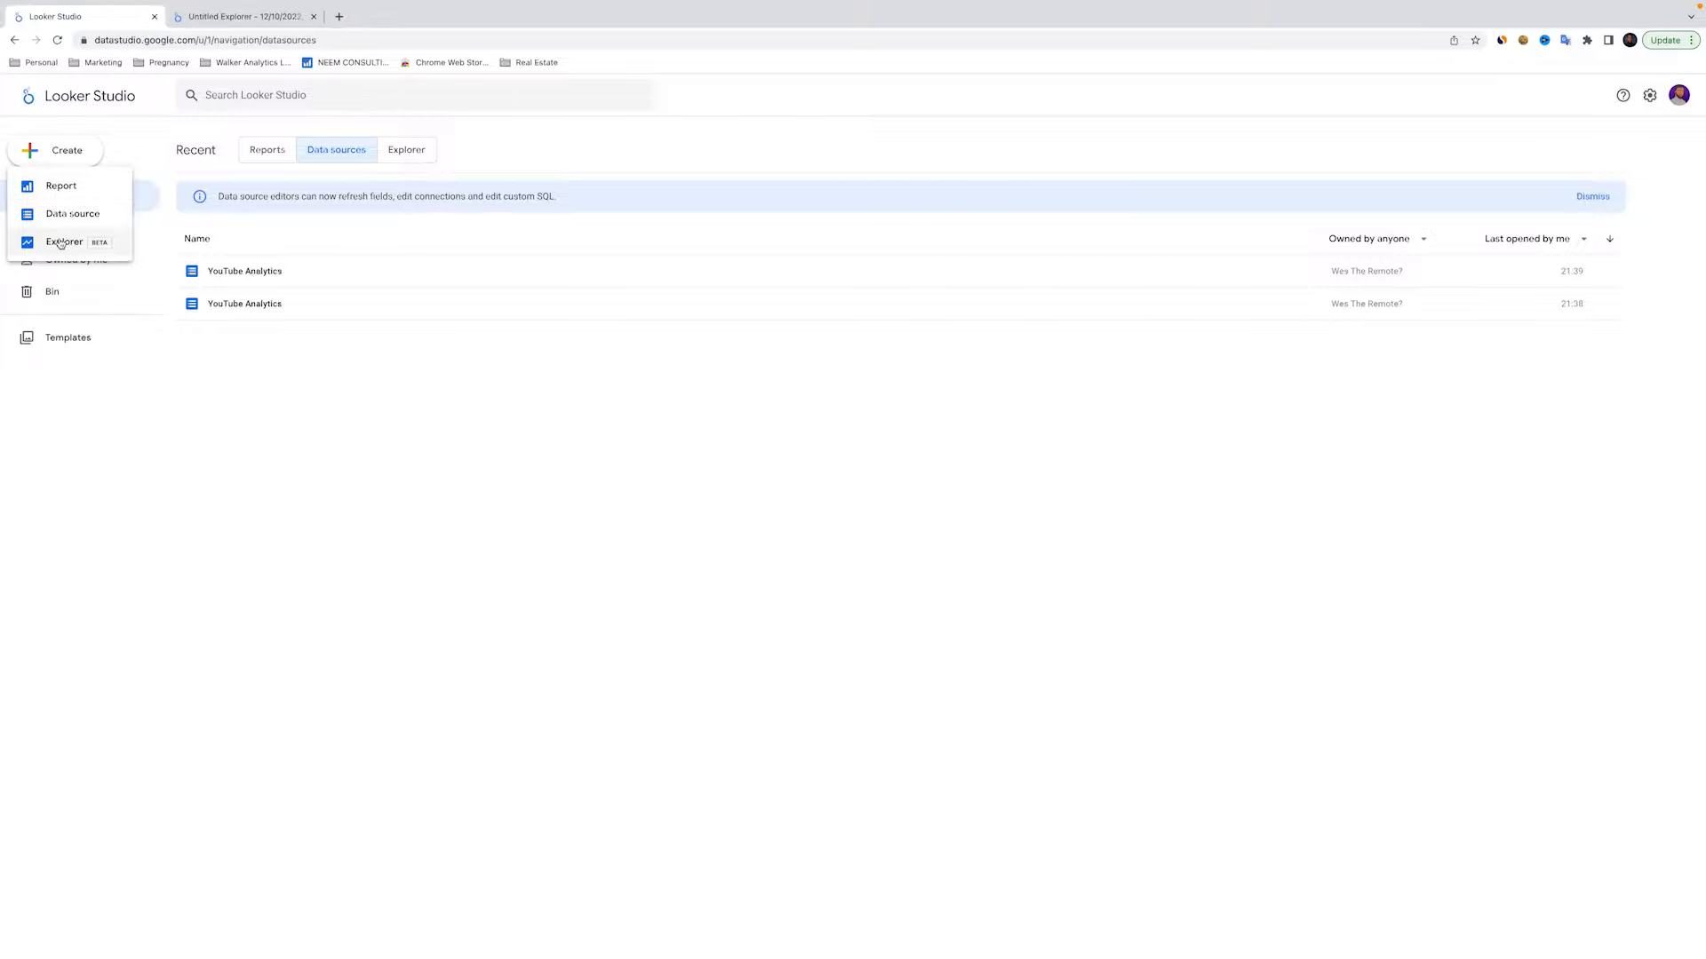
pyautogui.click(65, 242)
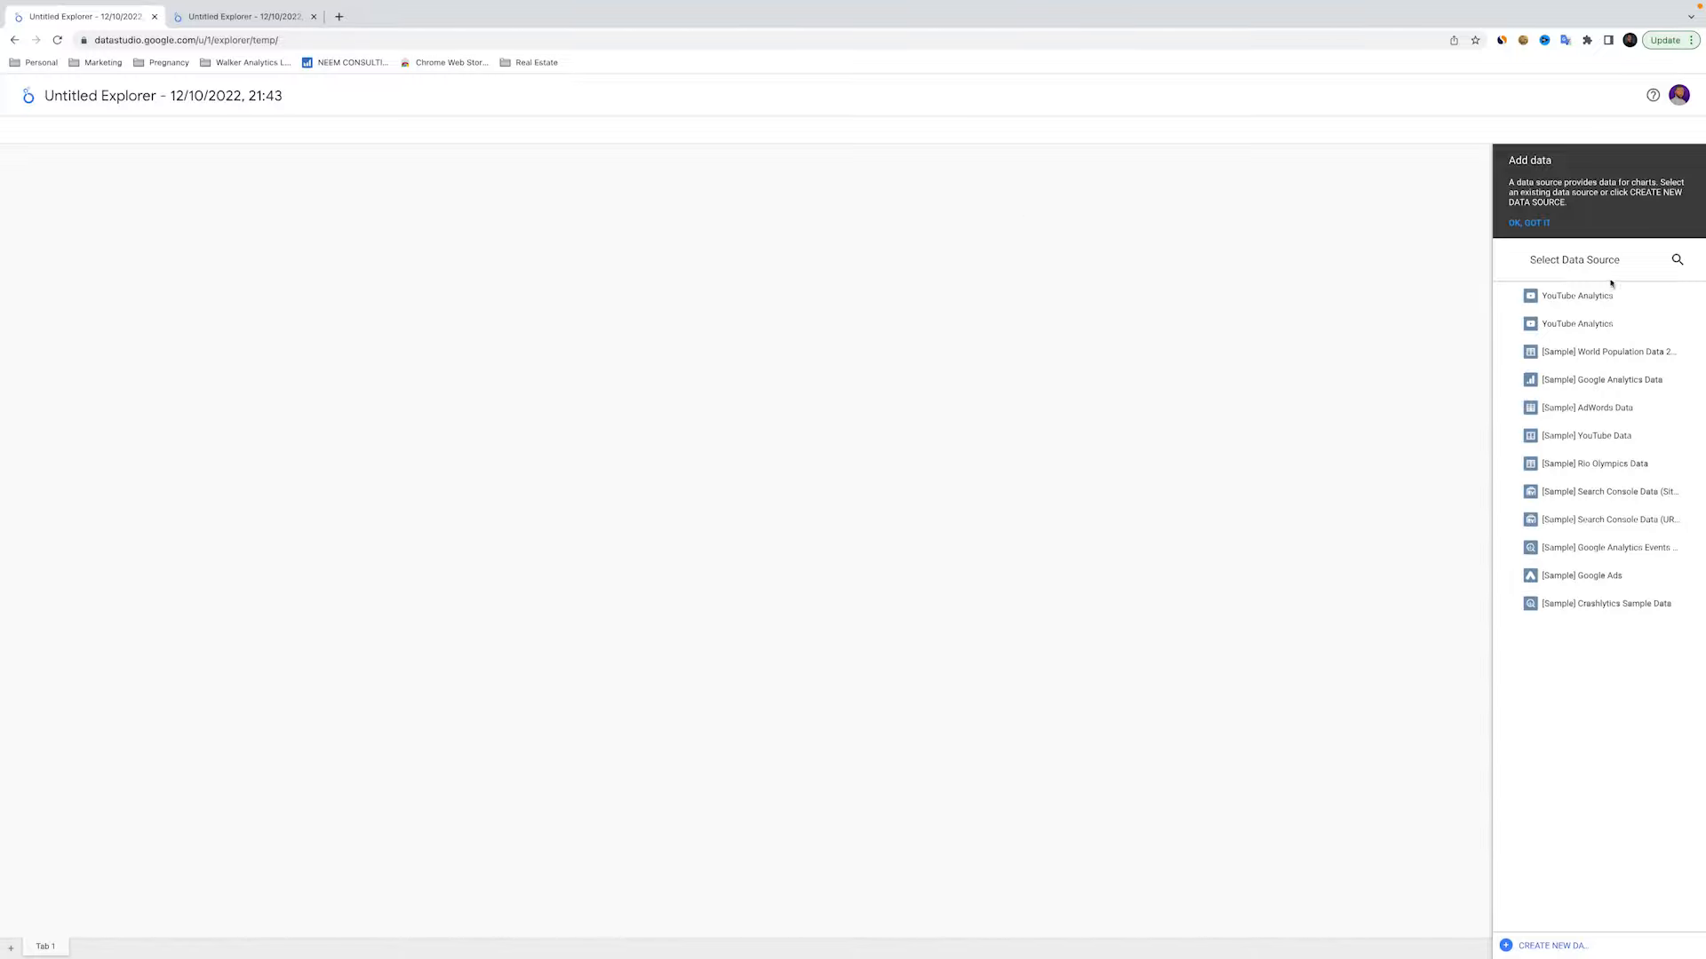
pyautogui.click(1615, 379)
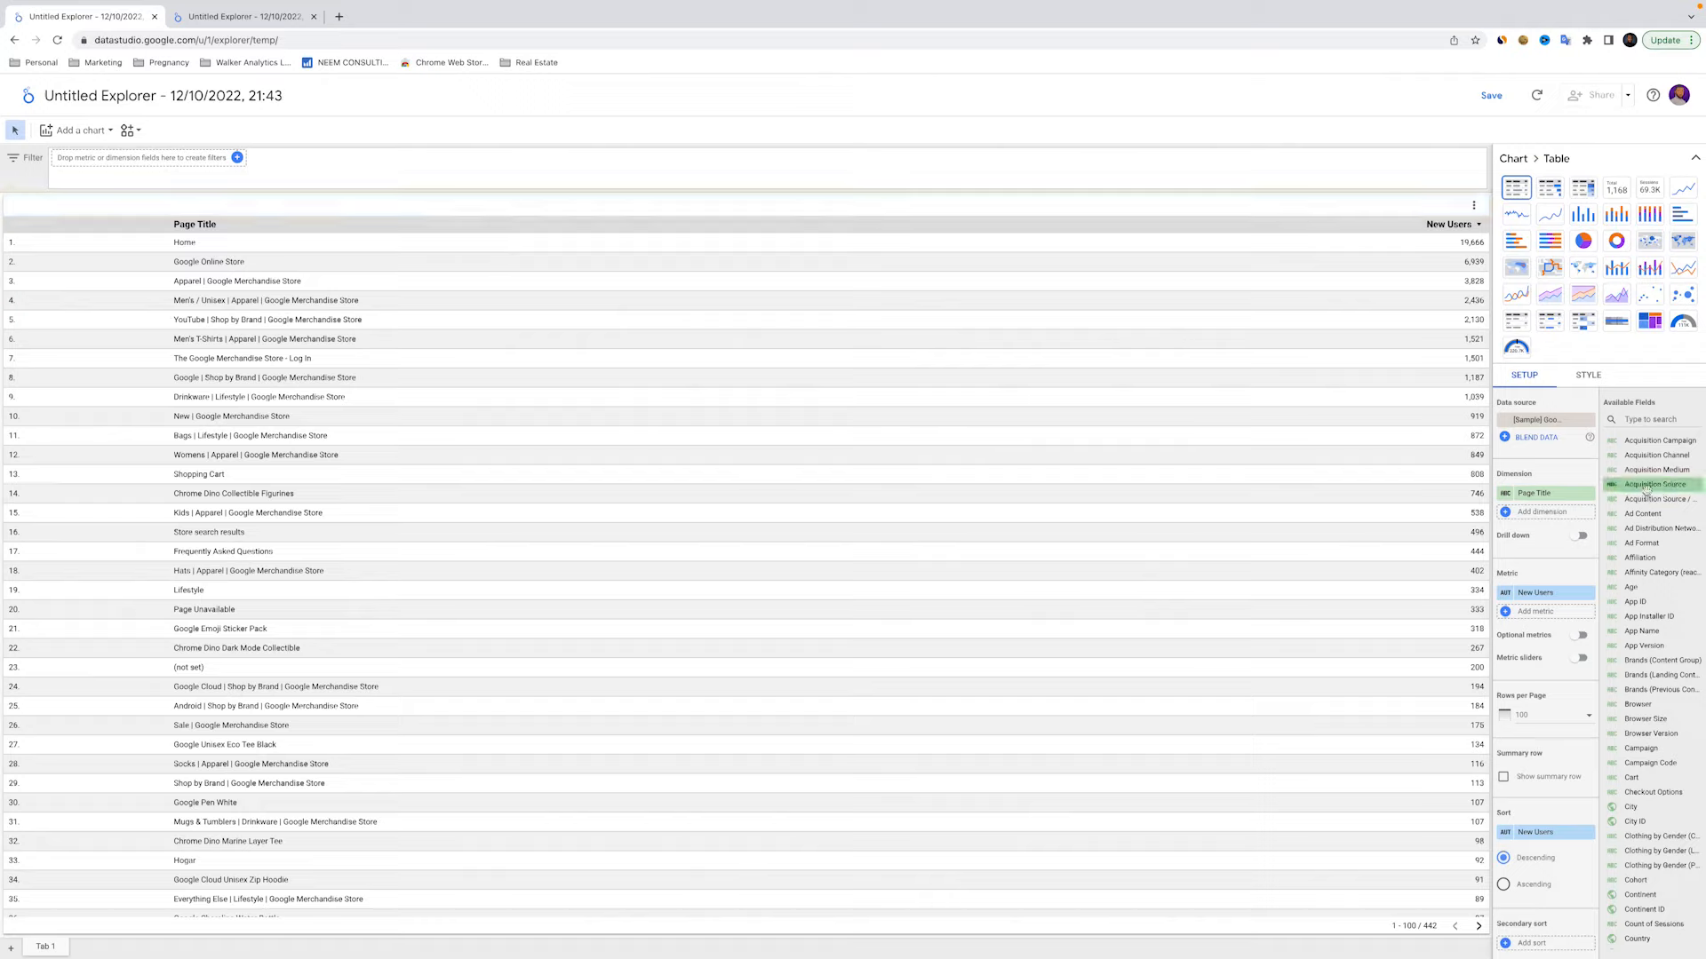
# Add Sessions as a second metric to the Explorer table
pyautogui.scroll(-10, 1671, 494)
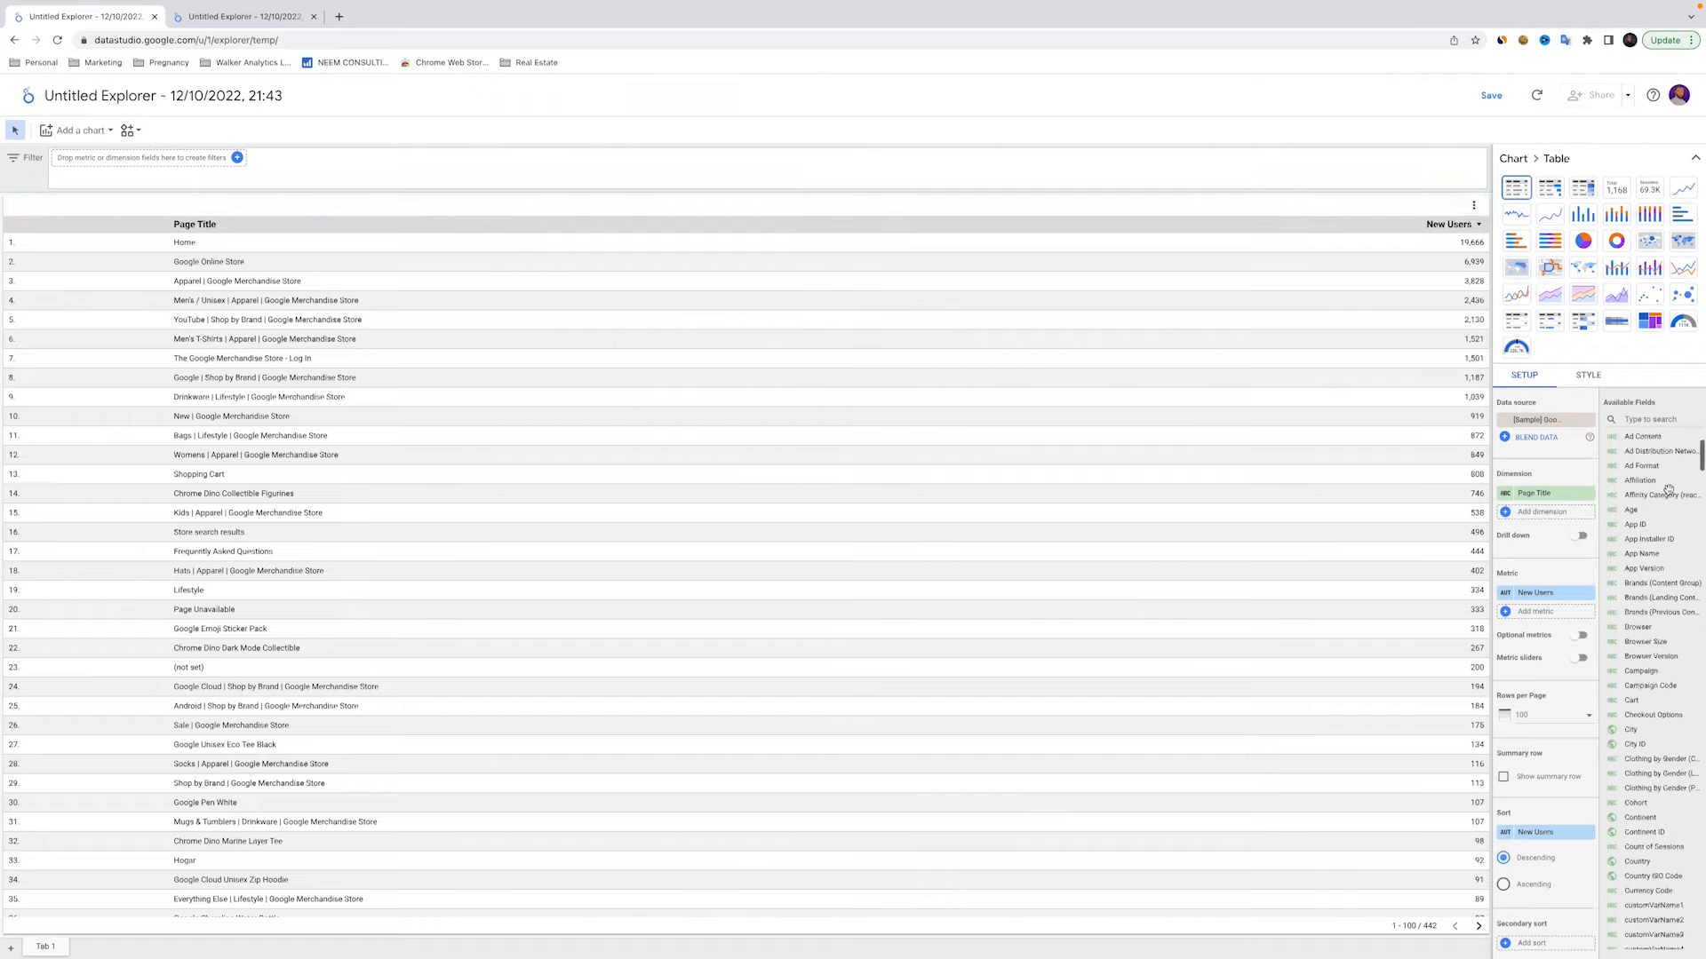
pyautogui.scroll(-15, 1668, 491)
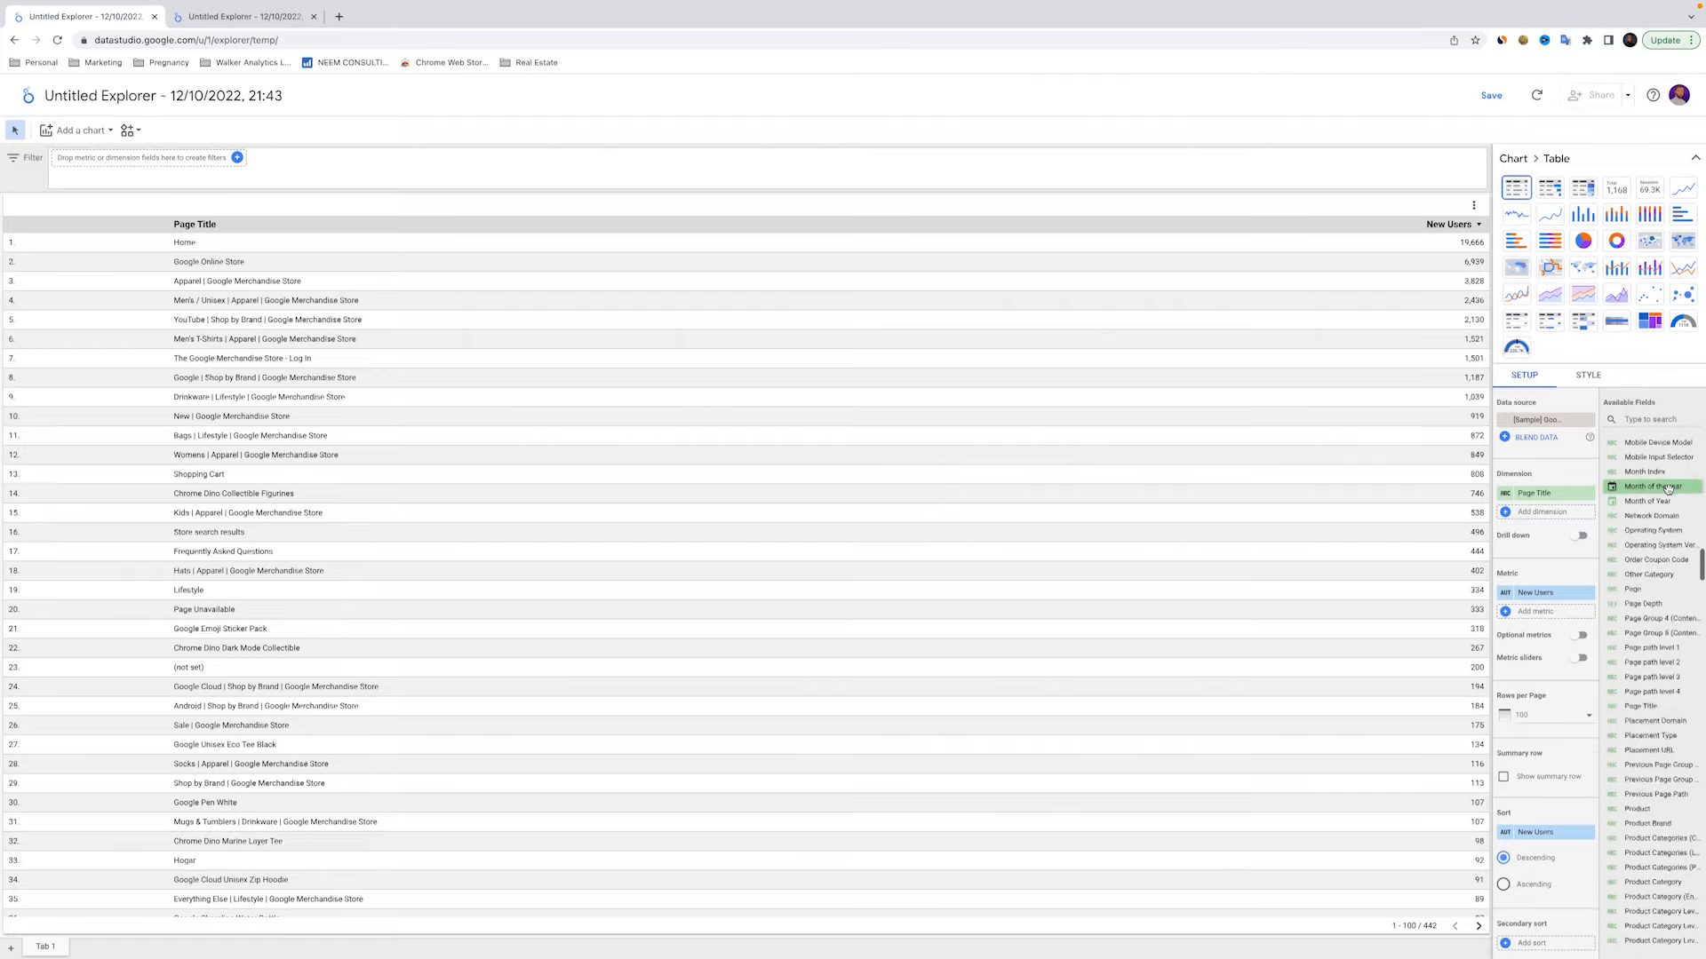
pyautogui.scroll(-15, 1669, 491)
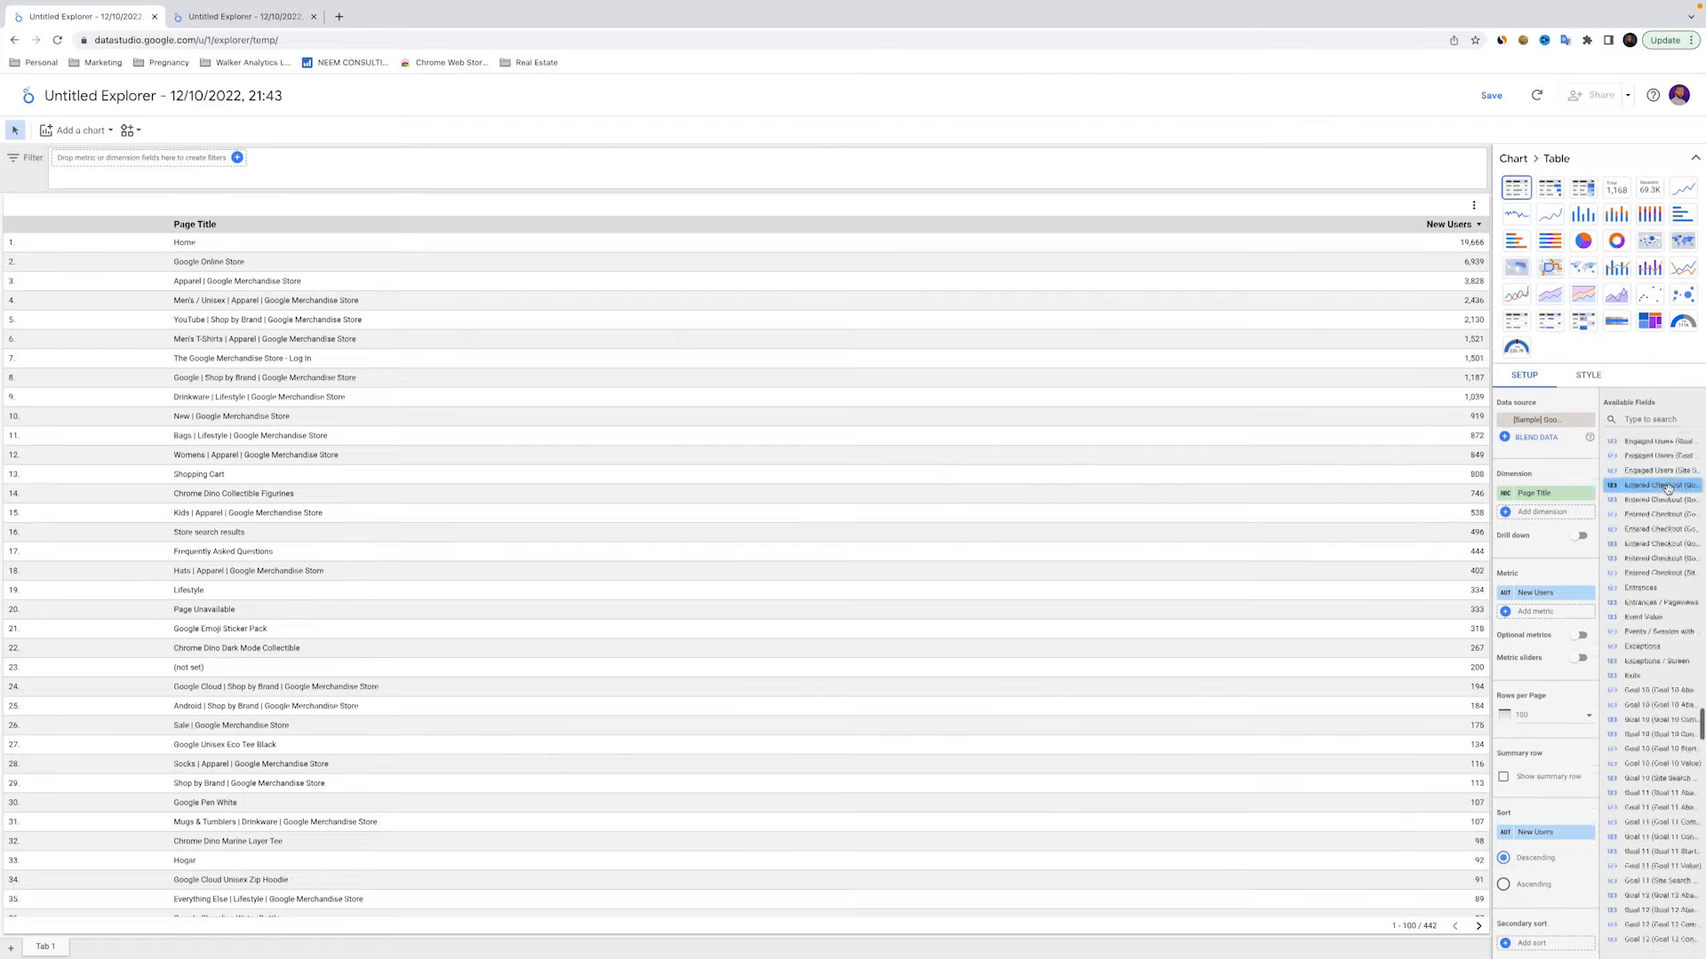
pyautogui.scroll(9, 1668, 490)
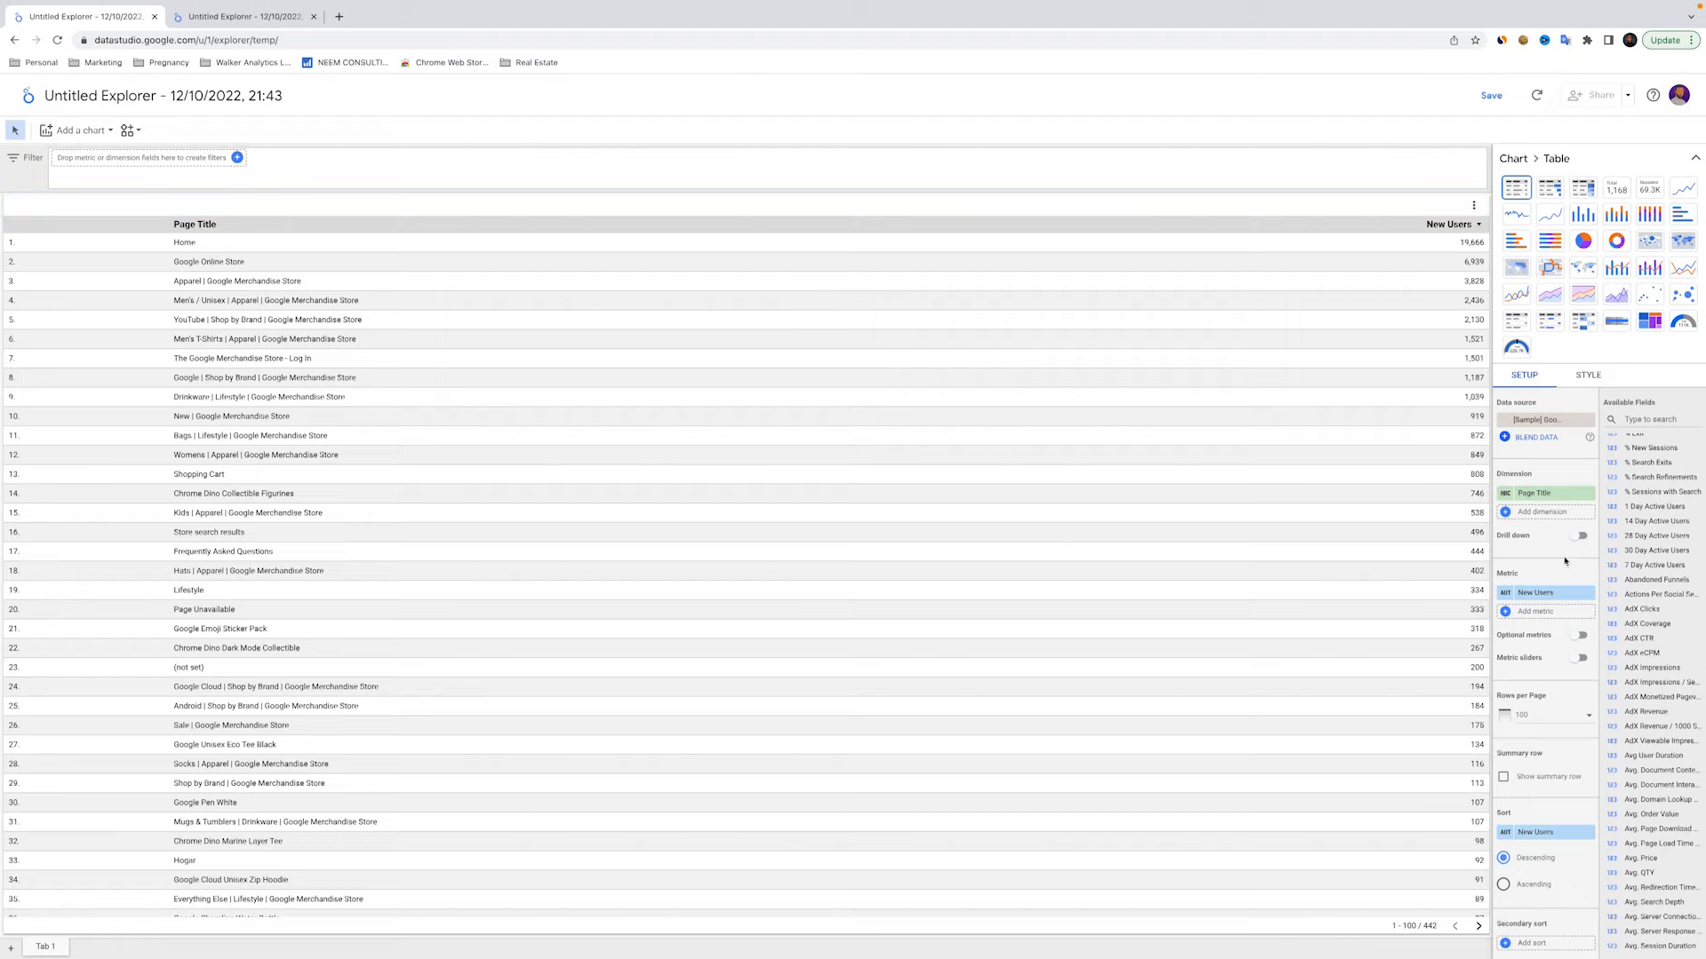
pyautogui.click(1505, 611)
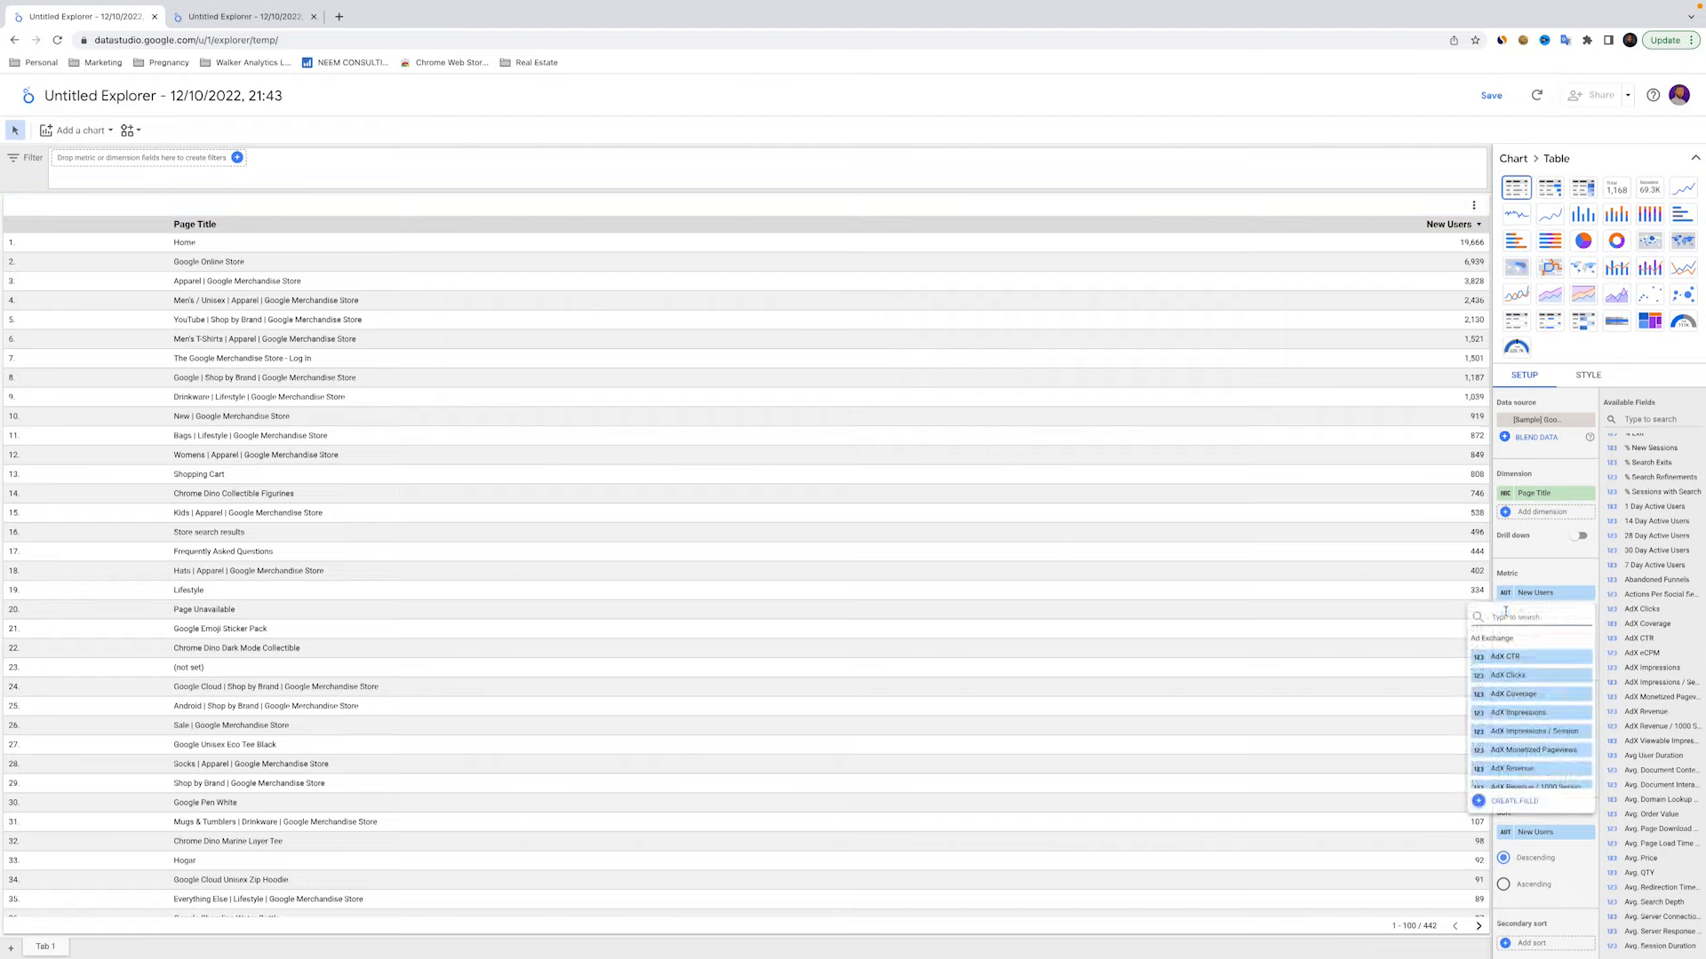
pyautogui.write('session')
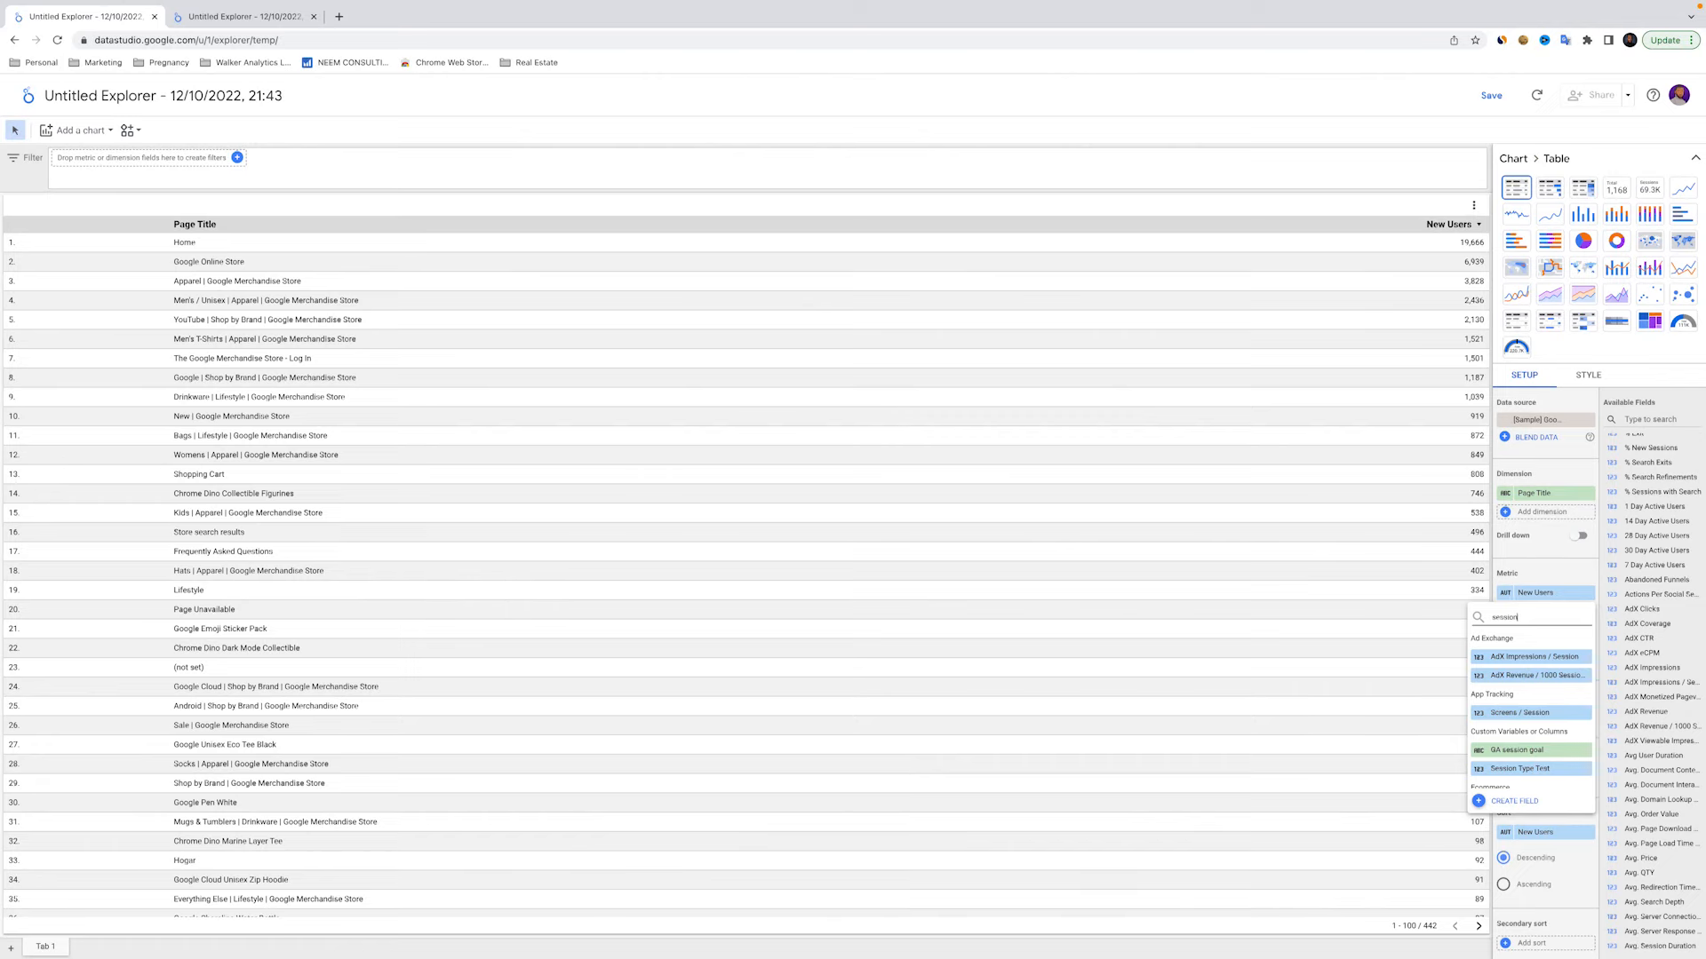
pyautogui.write('s')
pyautogui.scroll(-4, 1553, 736)
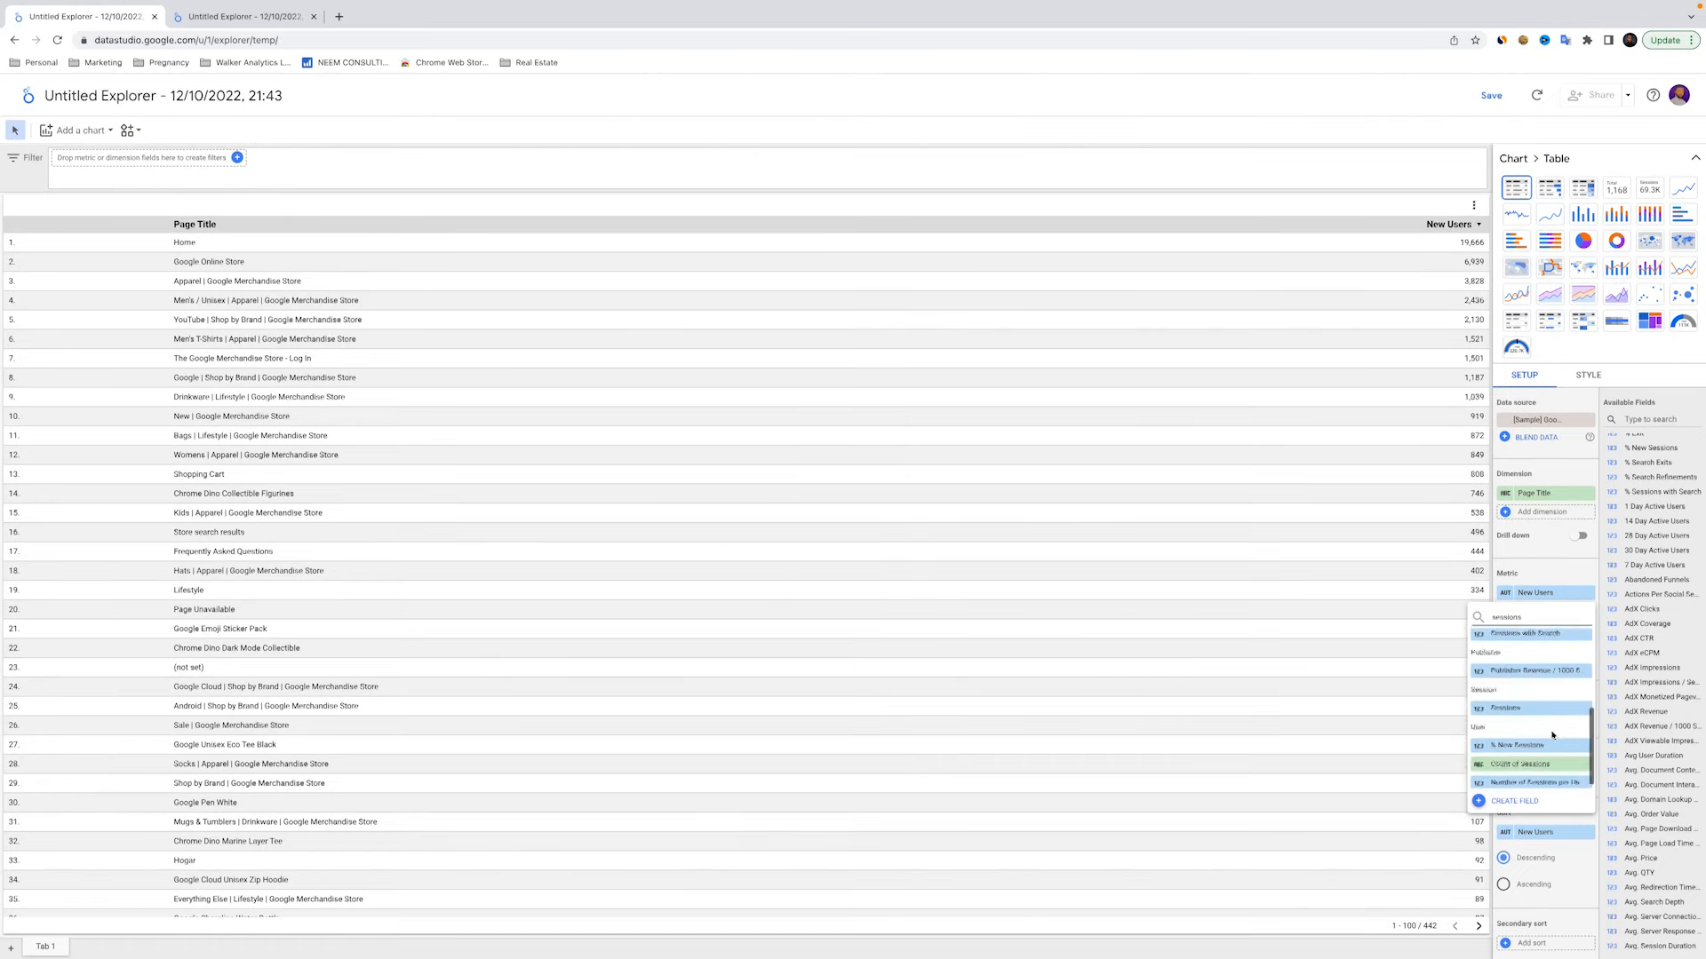
pyautogui.click(1521, 708)
# Search the metrics for transactions and for events, and add Total Events to the table
pyautogui.click(1527, 629)
pyautogui.write('transac')
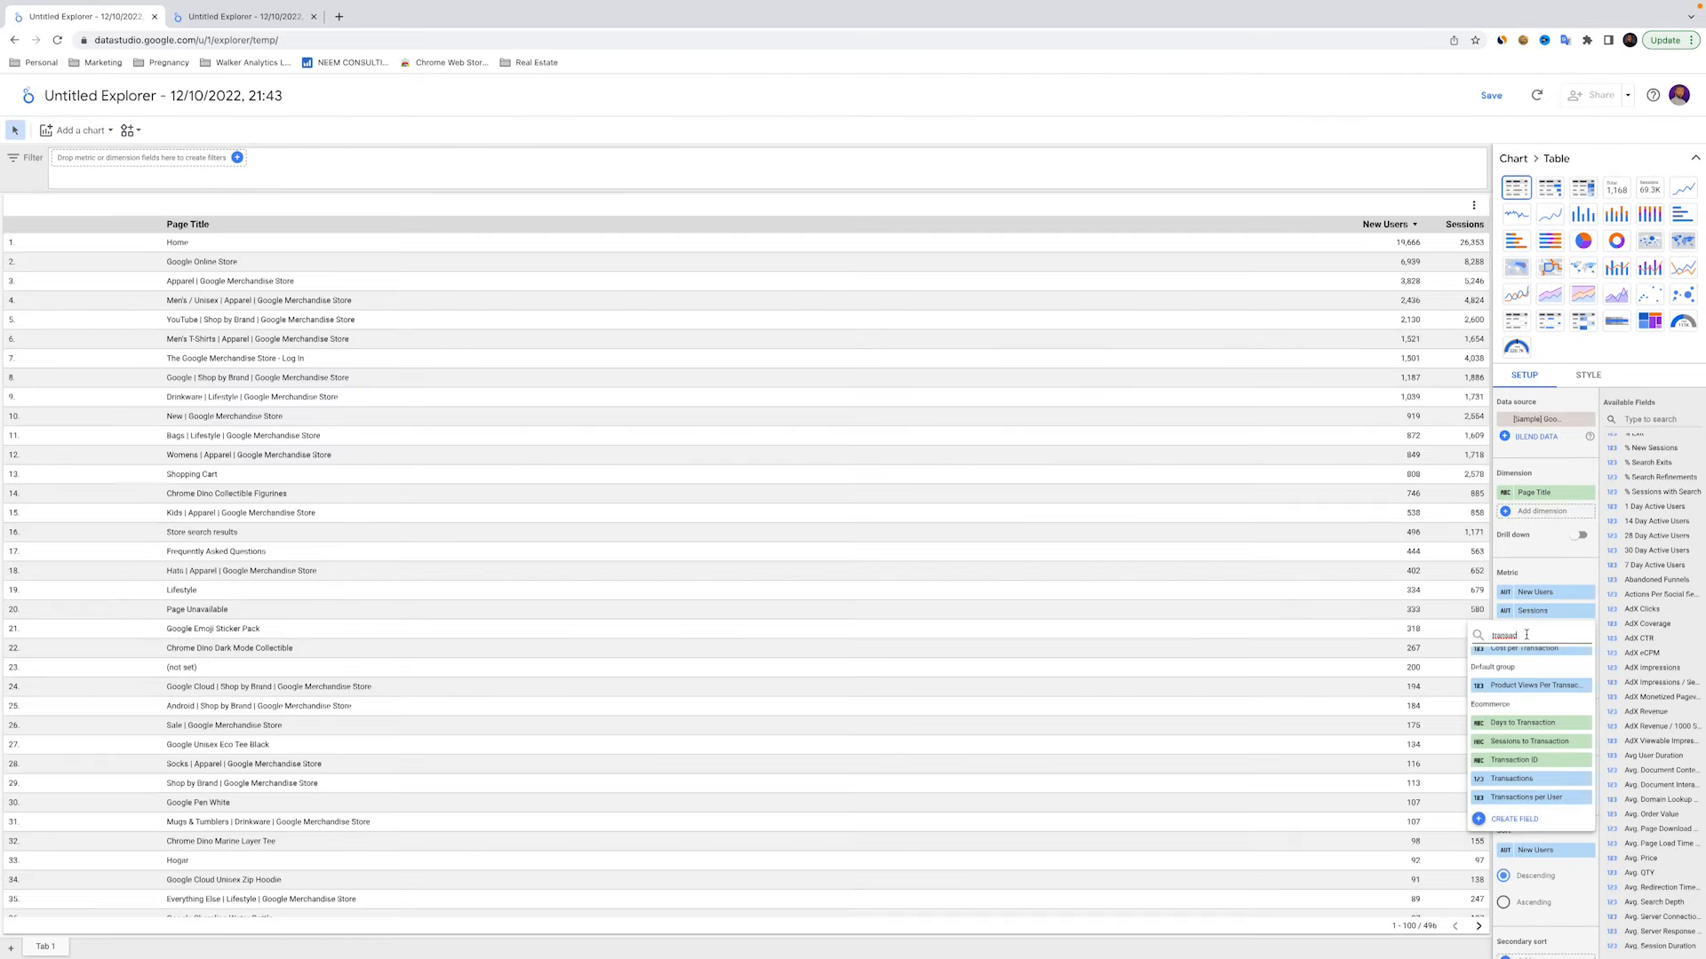
pyautogui.doubleClick(1527, 633)
pyautogui.write('event')
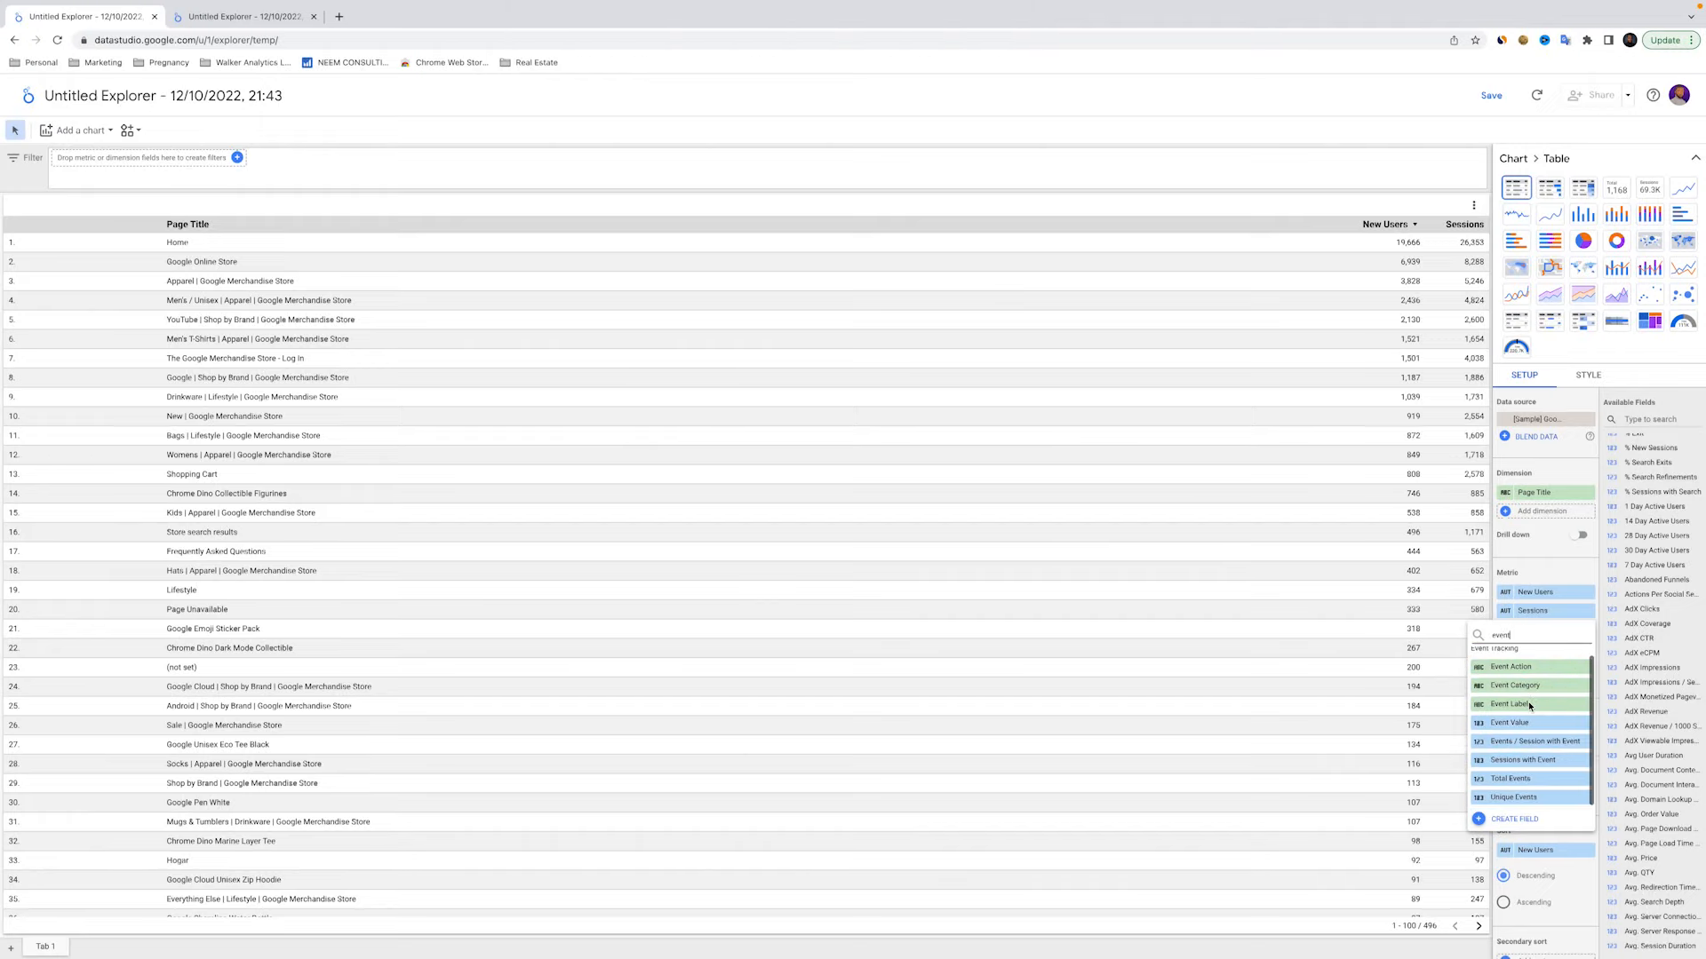
pyautogui.click(1521, 786)
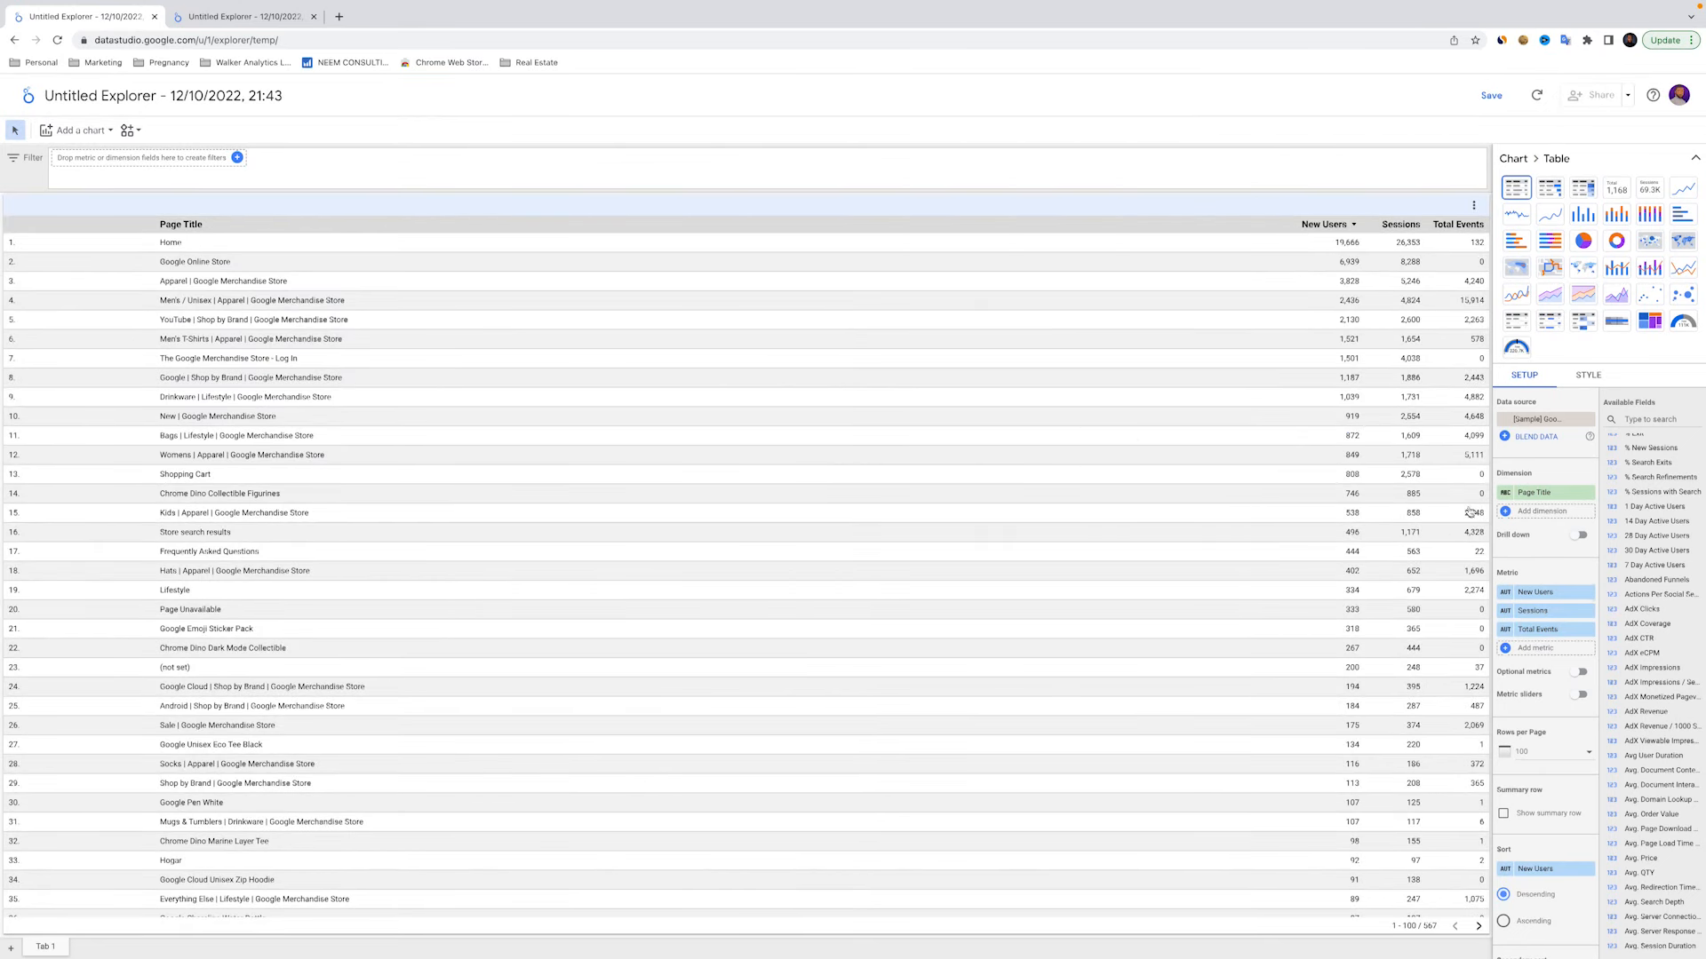
# Look through the fields available to replace the table's Page Title dimension, and close the list without choosing one
pyautogui.click(1534, 492)
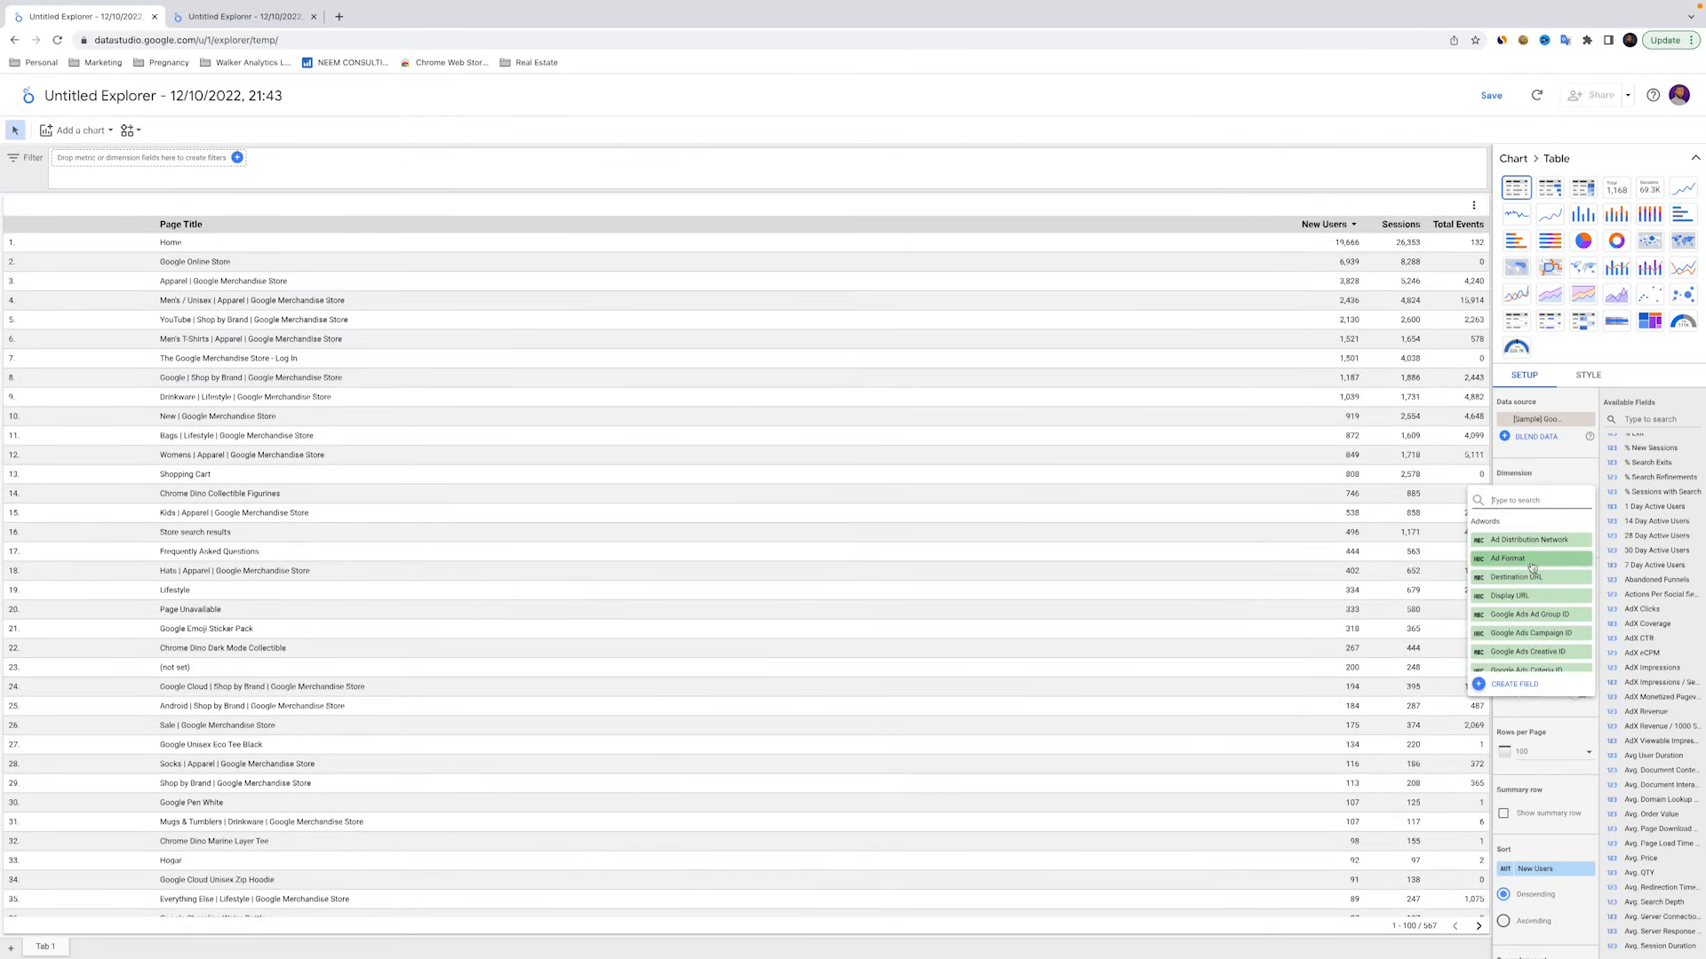
pyautogui.scroll(-3, 1530, 578)
pyautogui.scroll(-5, 1528, 589)
pyautogui.scroll(-5, 1528, 590)
pyautogui.scroll(-5, 1528, 589)
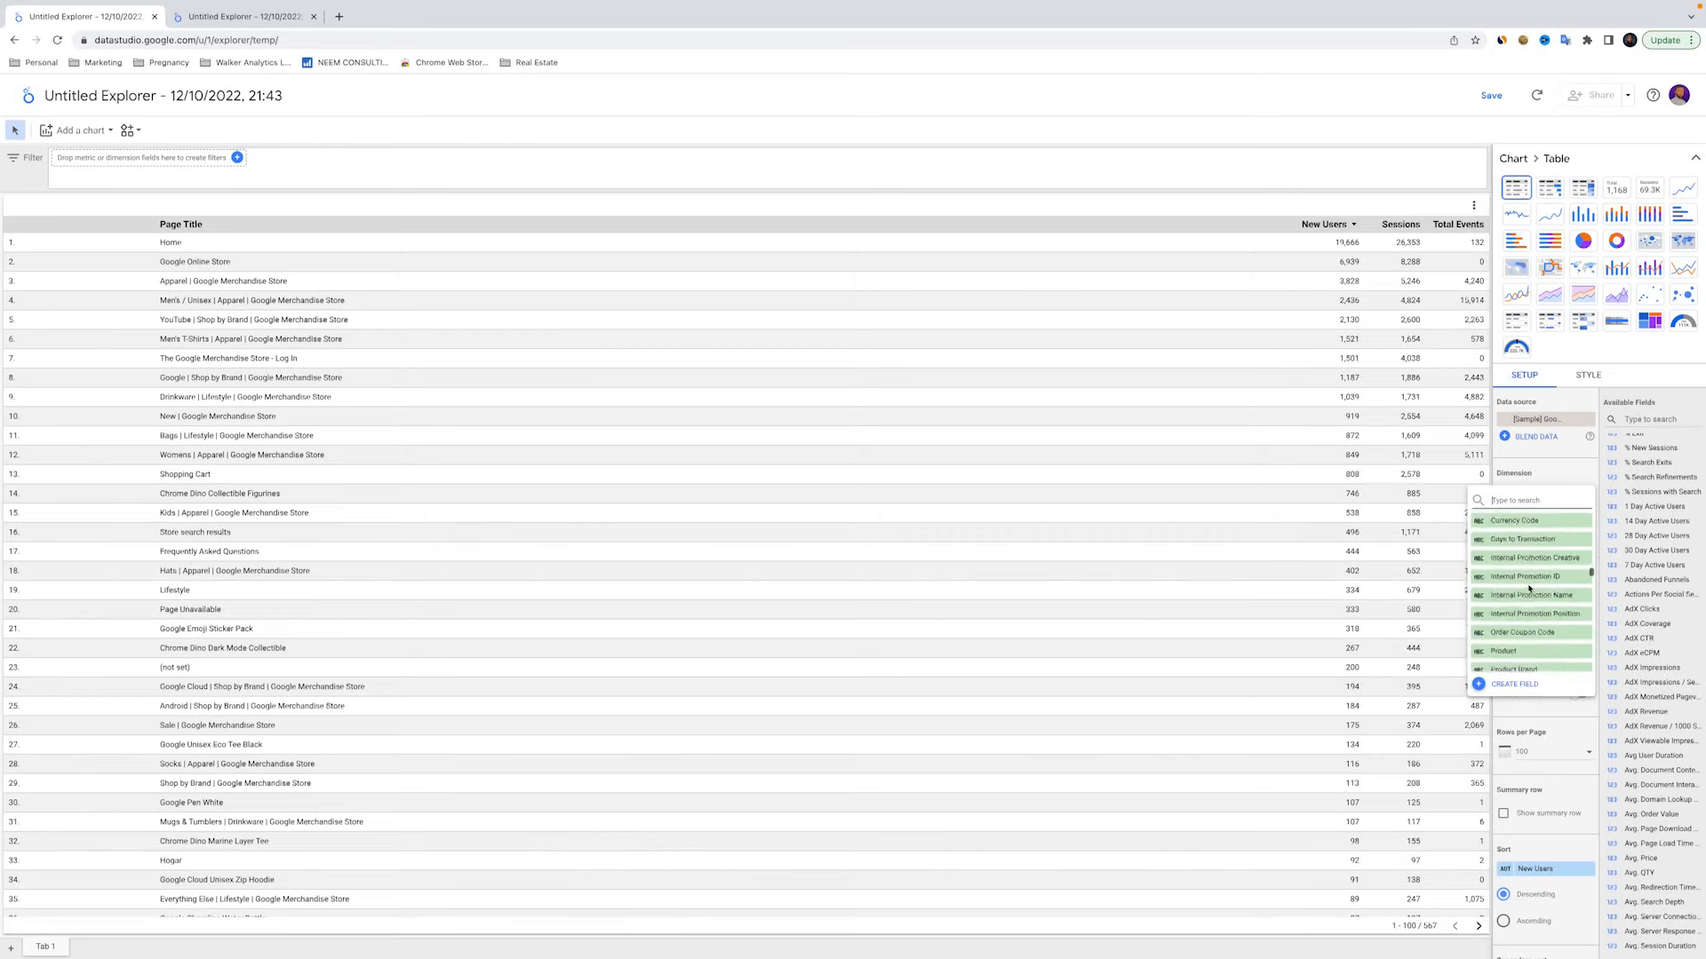
pyautogui.scroll(-2, 1528, 589)
pyautogui.click(1089, 407)
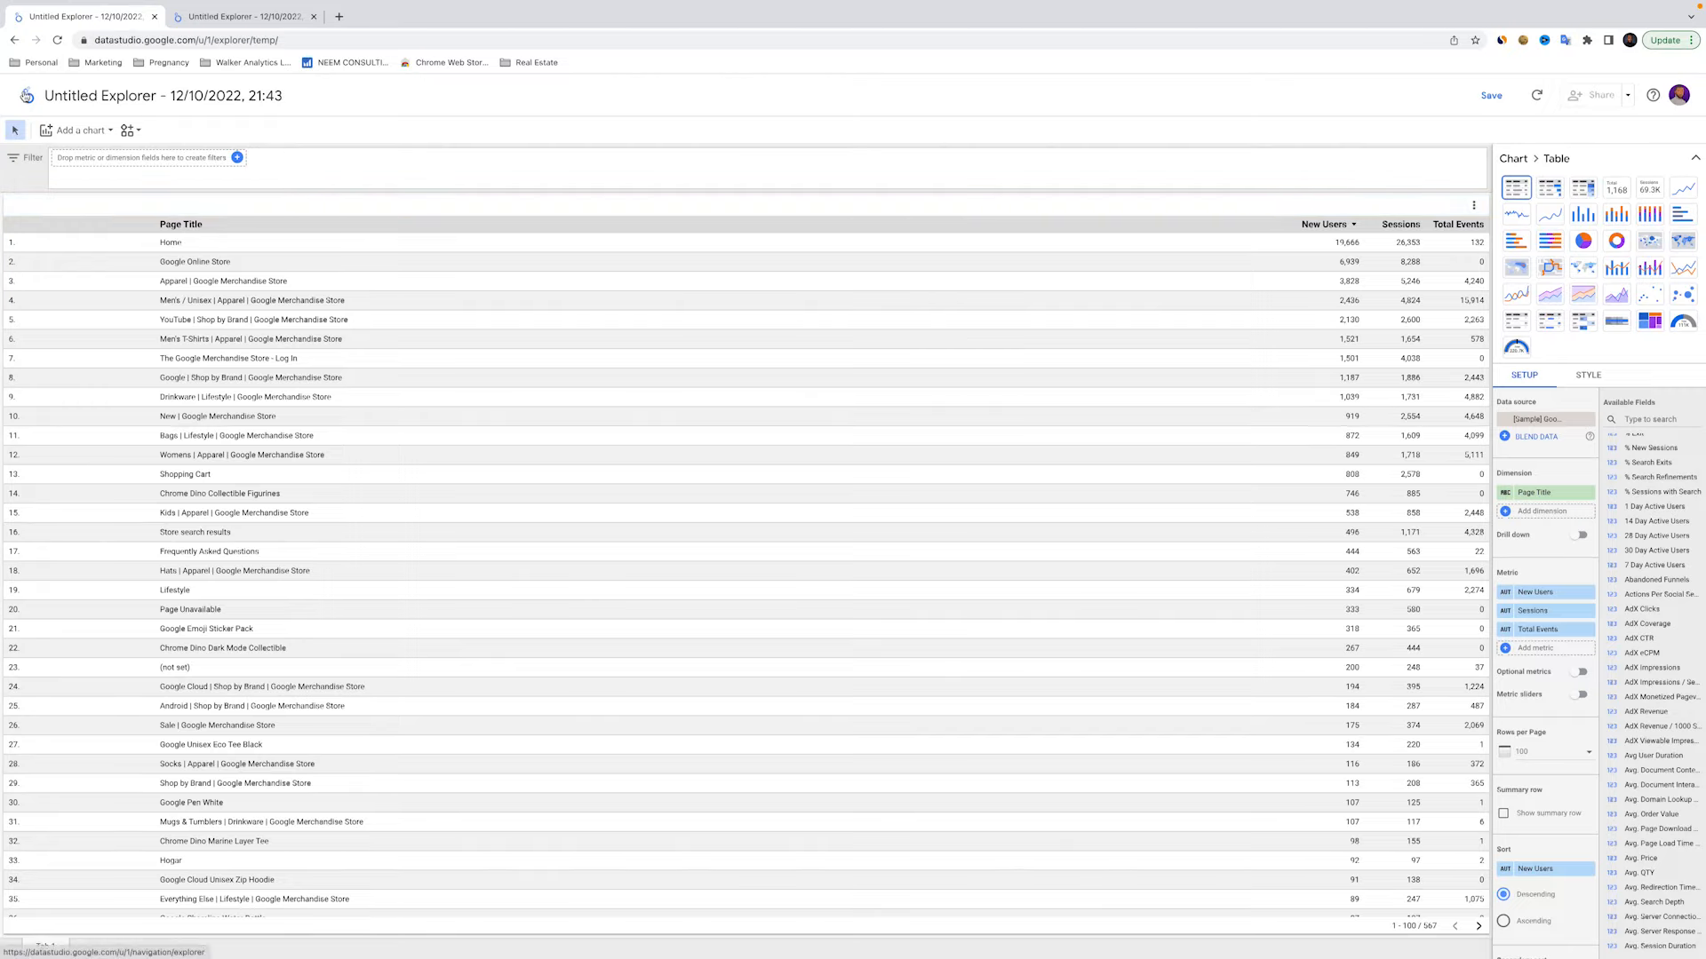
# Leave the Explorer for the home page and view the reports shared with the account and those it owns
pyautogui.click(24, 98)
pyautogui.click(804, 558)
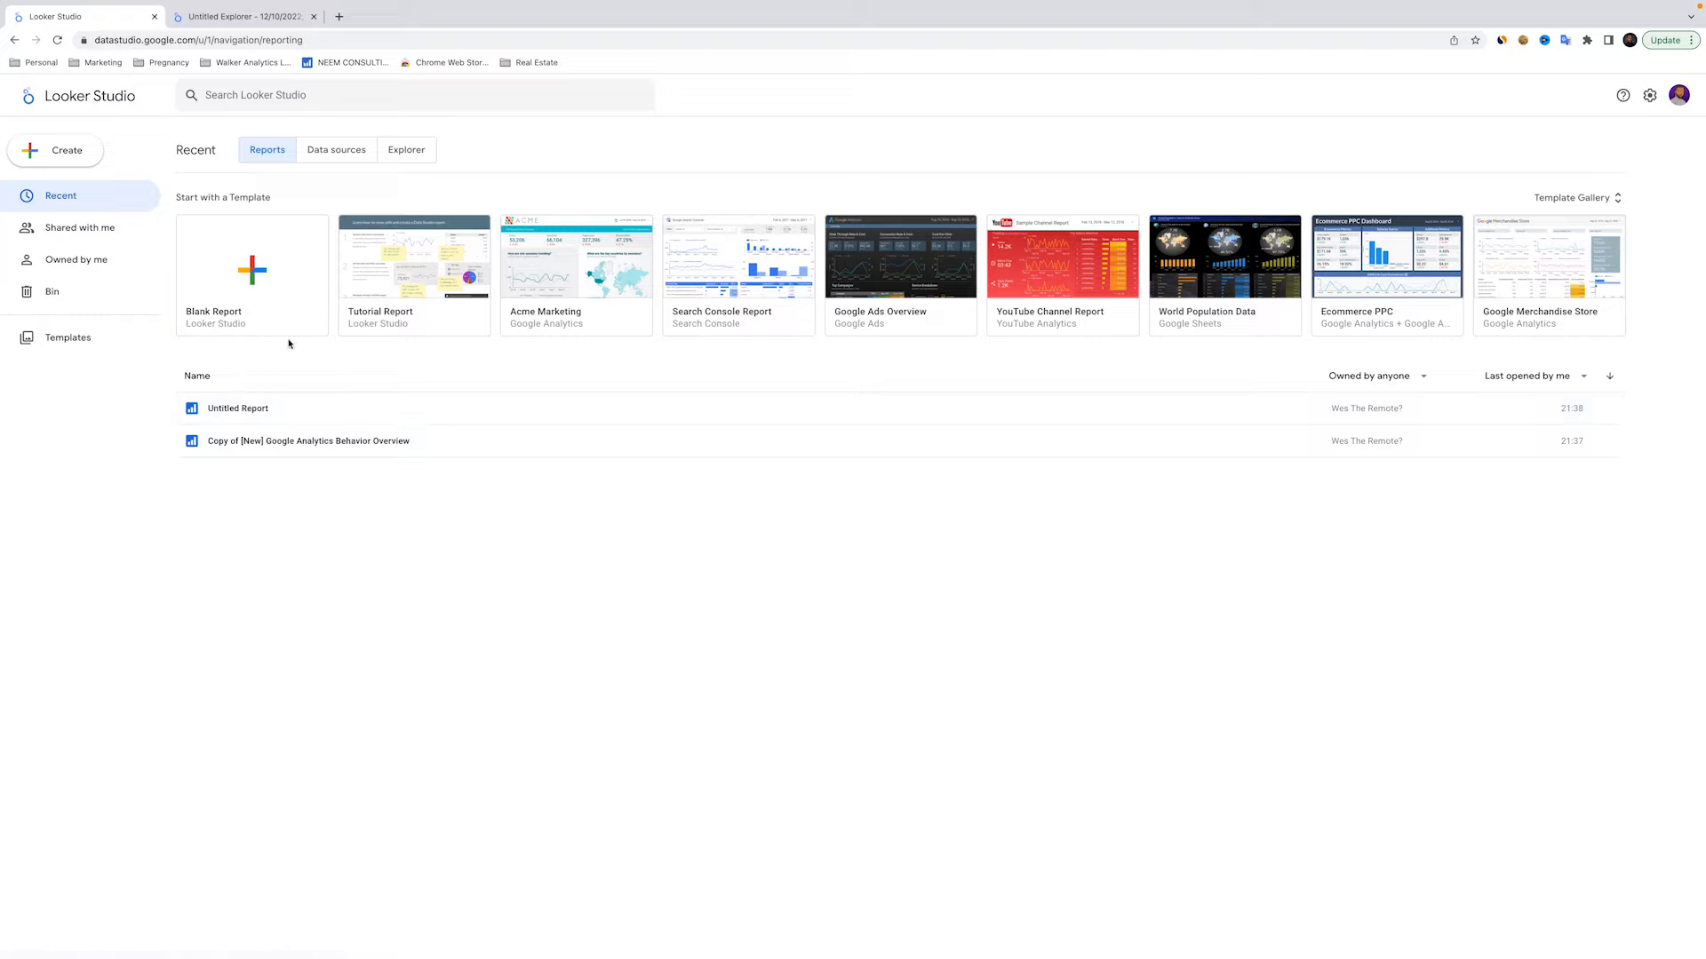
pyautogui.click(54, 233)
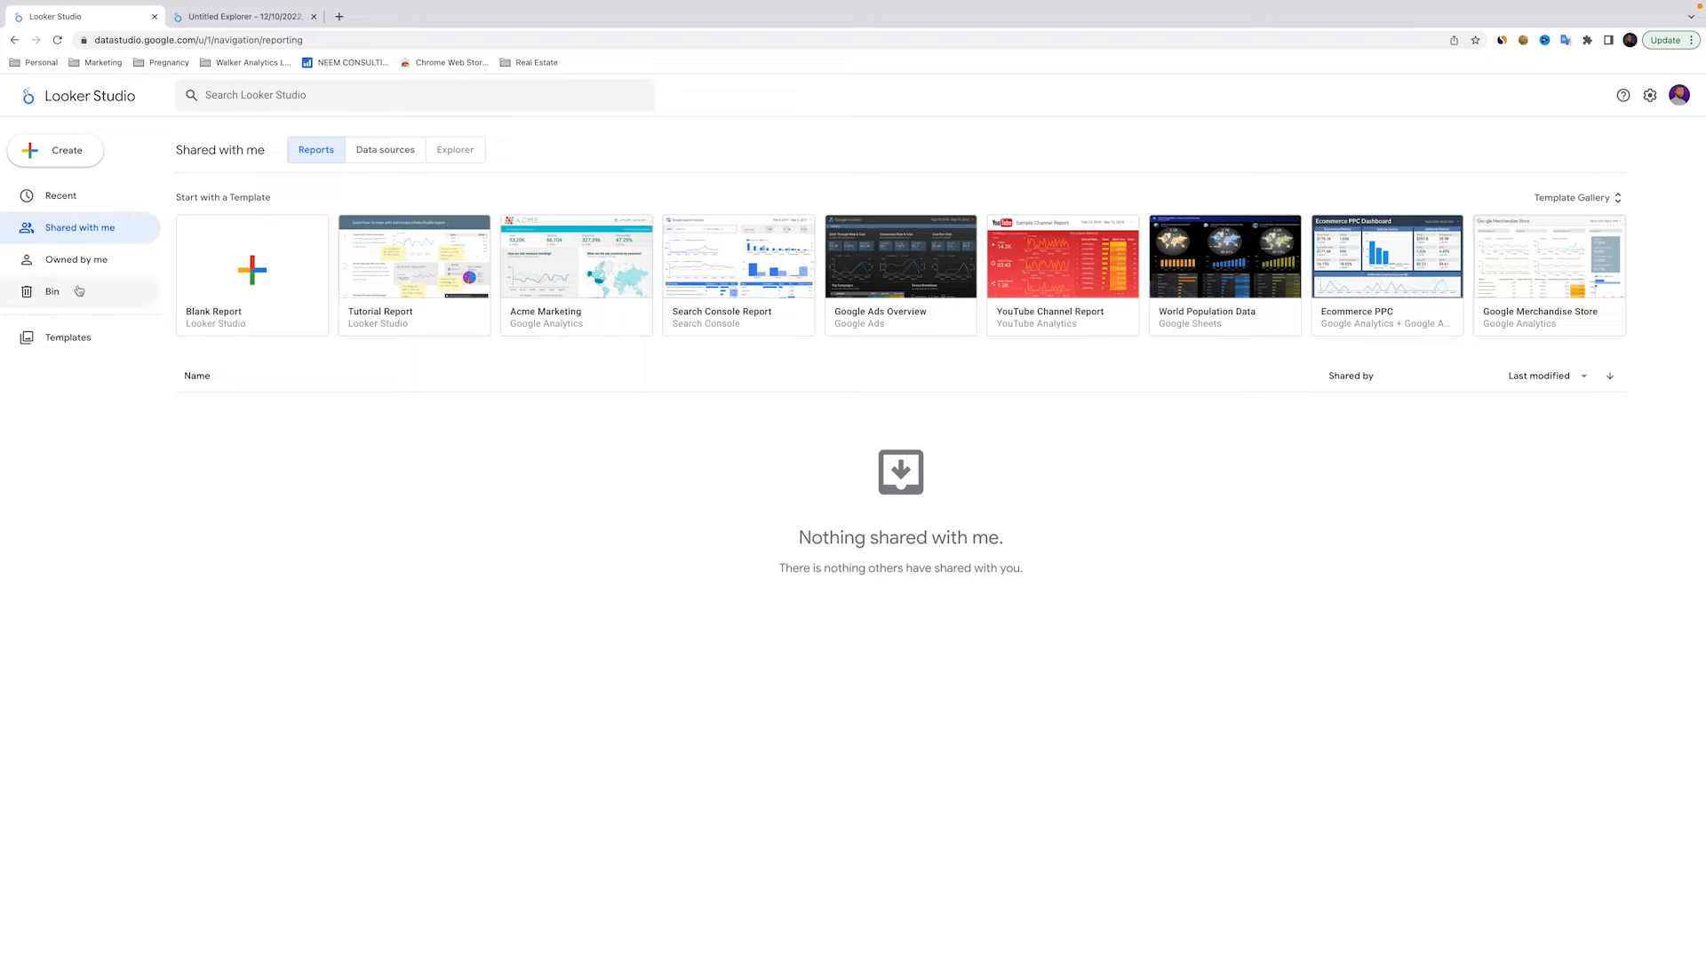
pyautogui.click(73, 260)
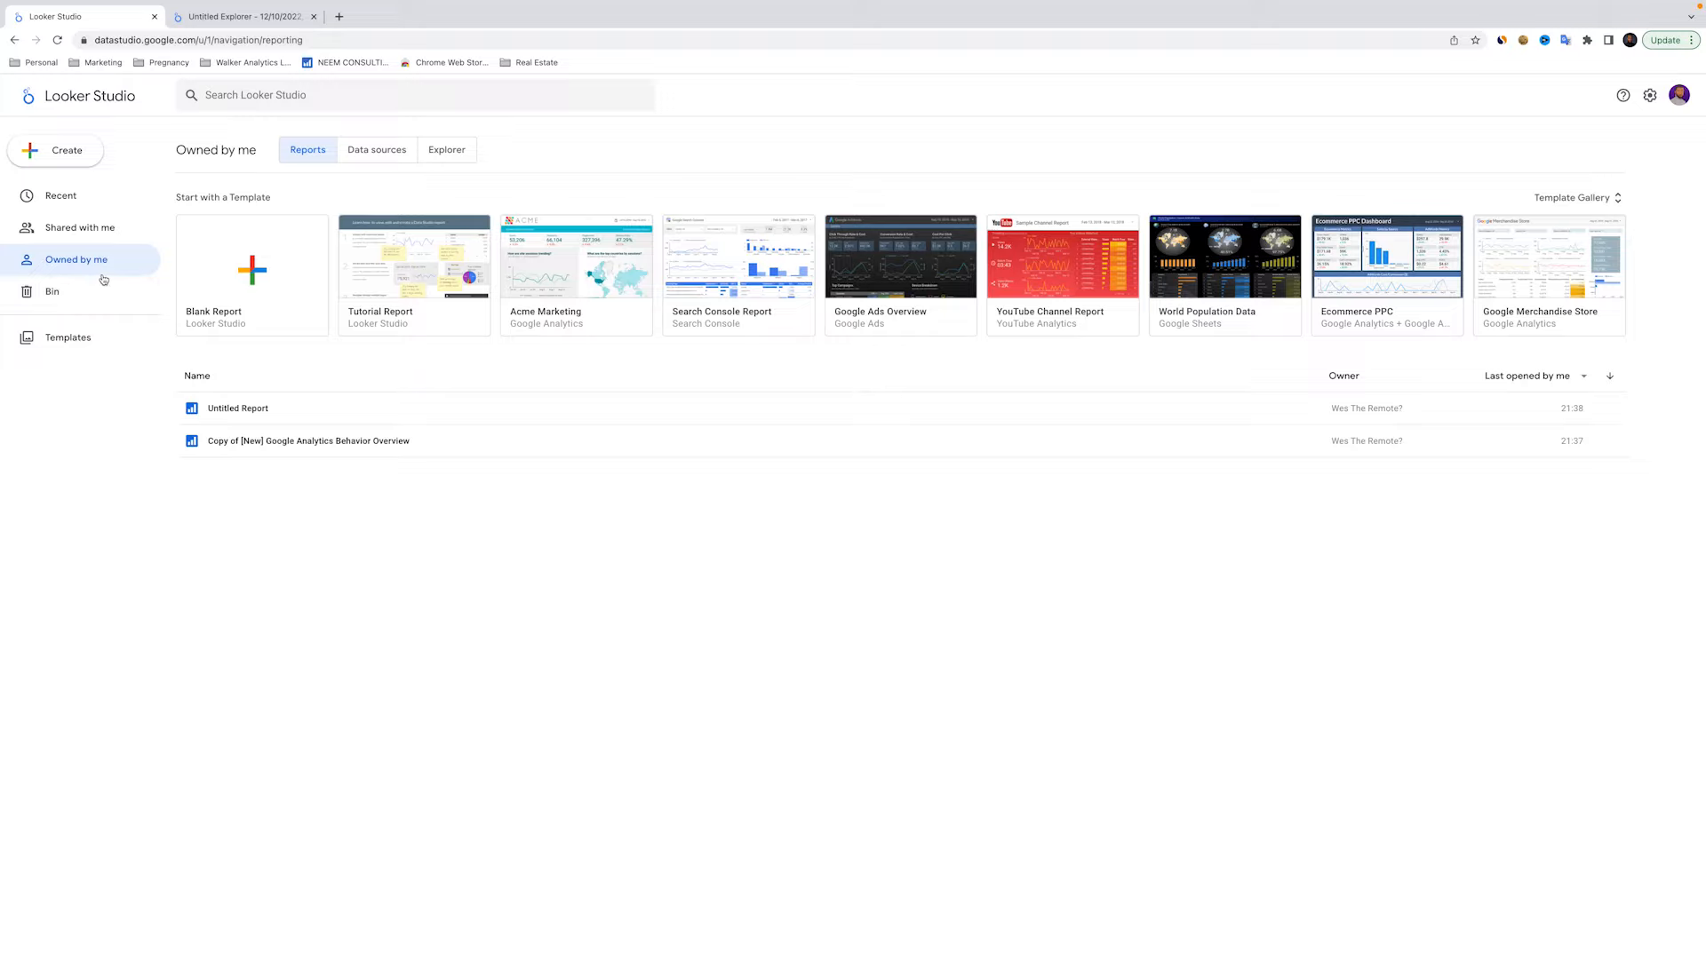
# Check the bin for deleted reports, data sources and Explorer items
pyautogui.click(92, 297)
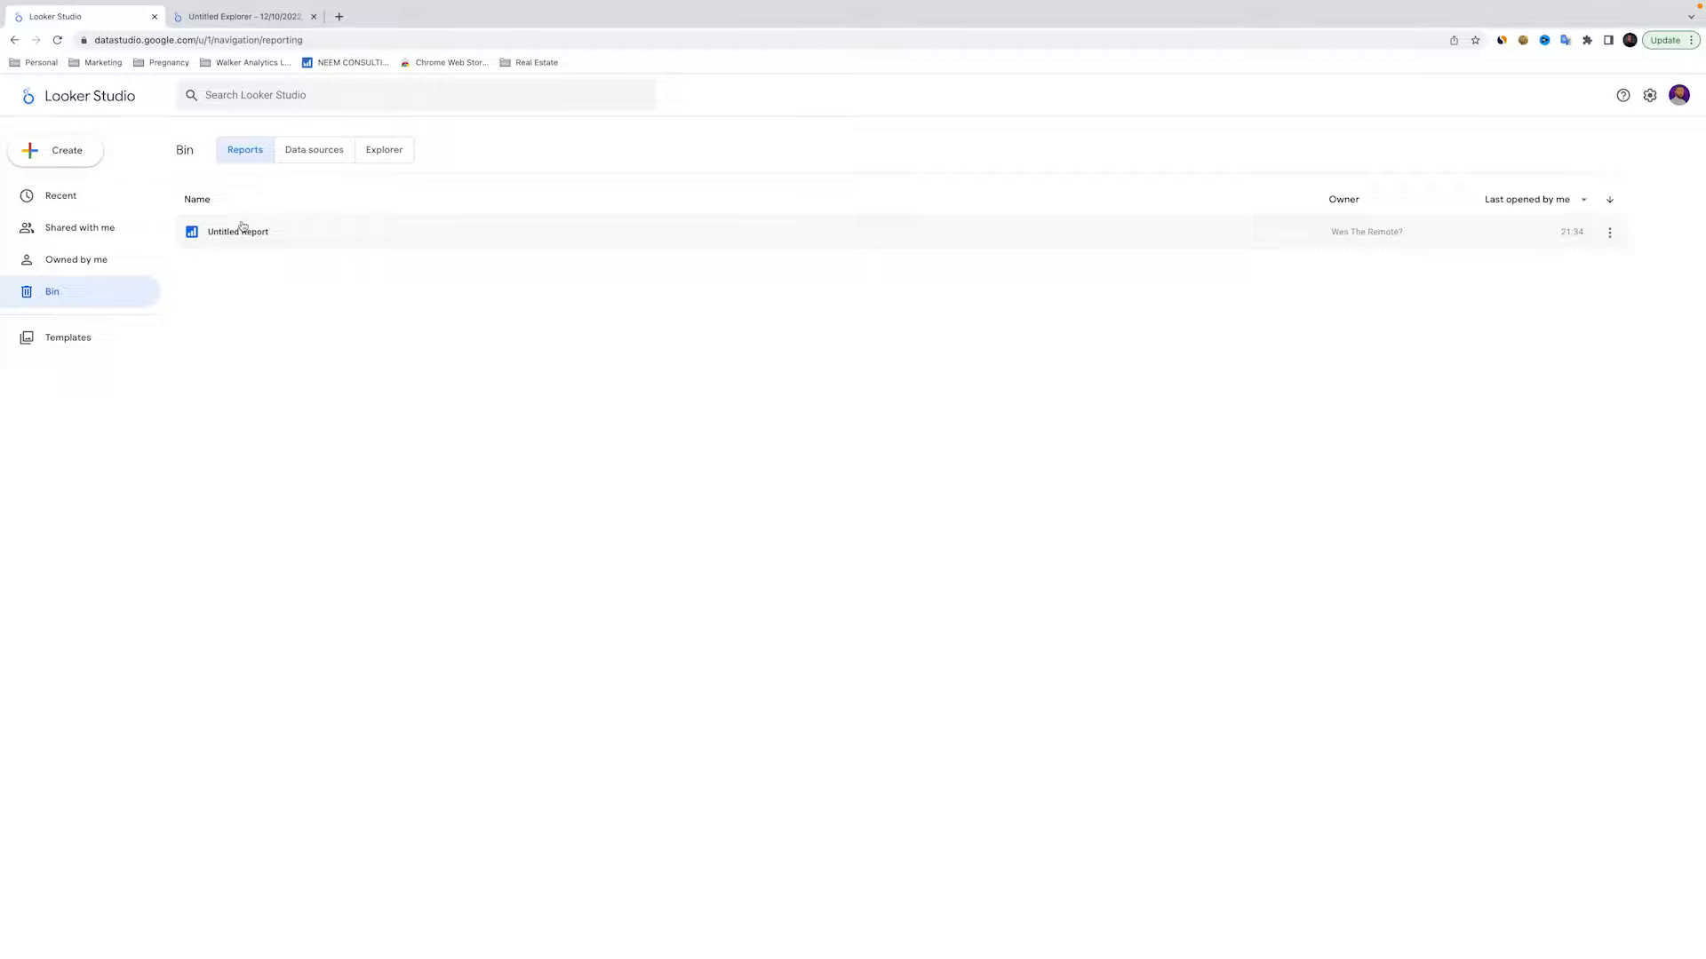
pyautogui.click(311, 153)
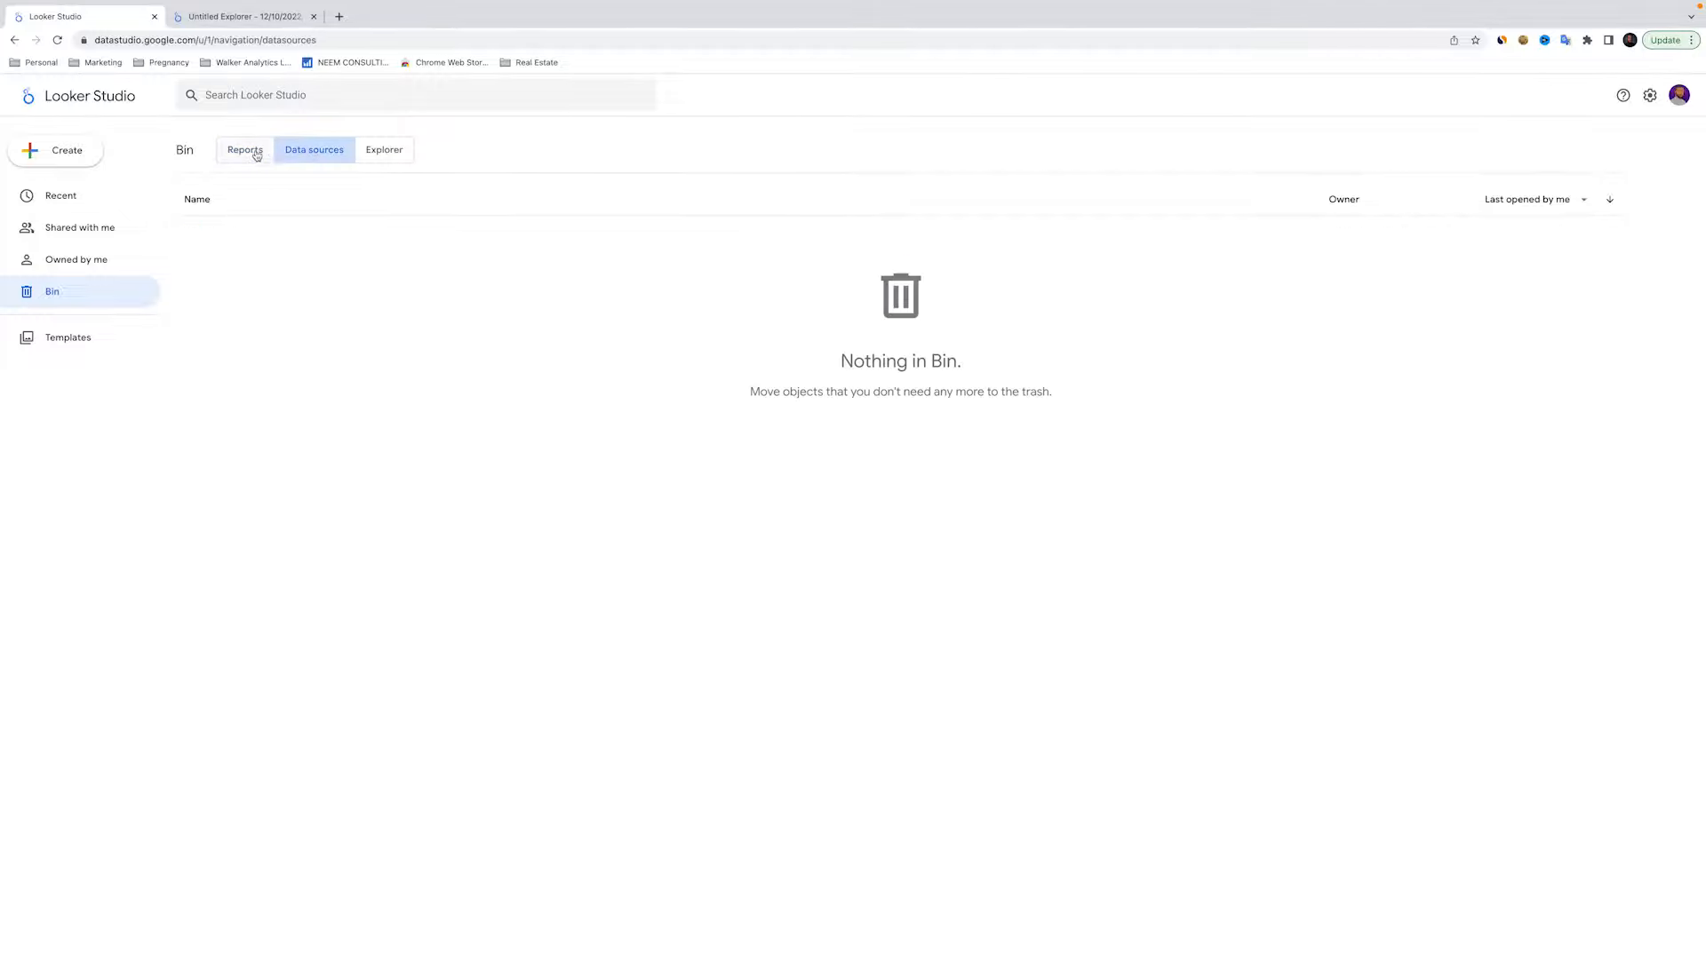
pyautogui.click(399, 153)
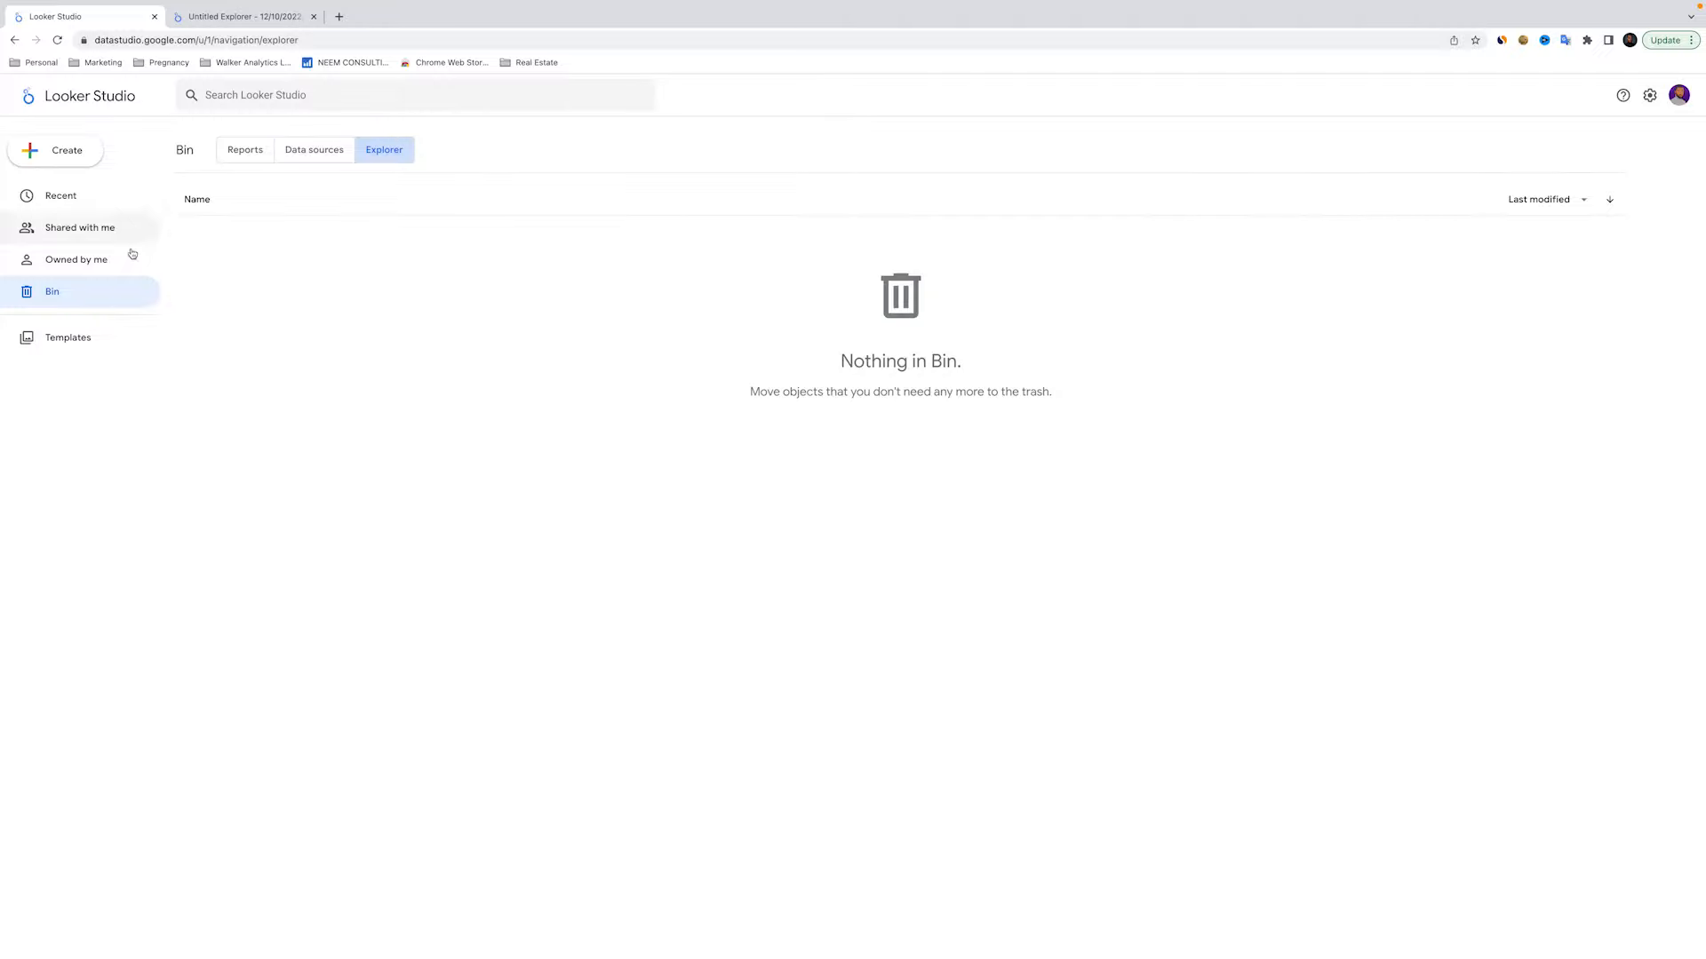
# Look over the template gallery, the recent and shared items, and the search suggestions
pyautogui.click(61, 343)
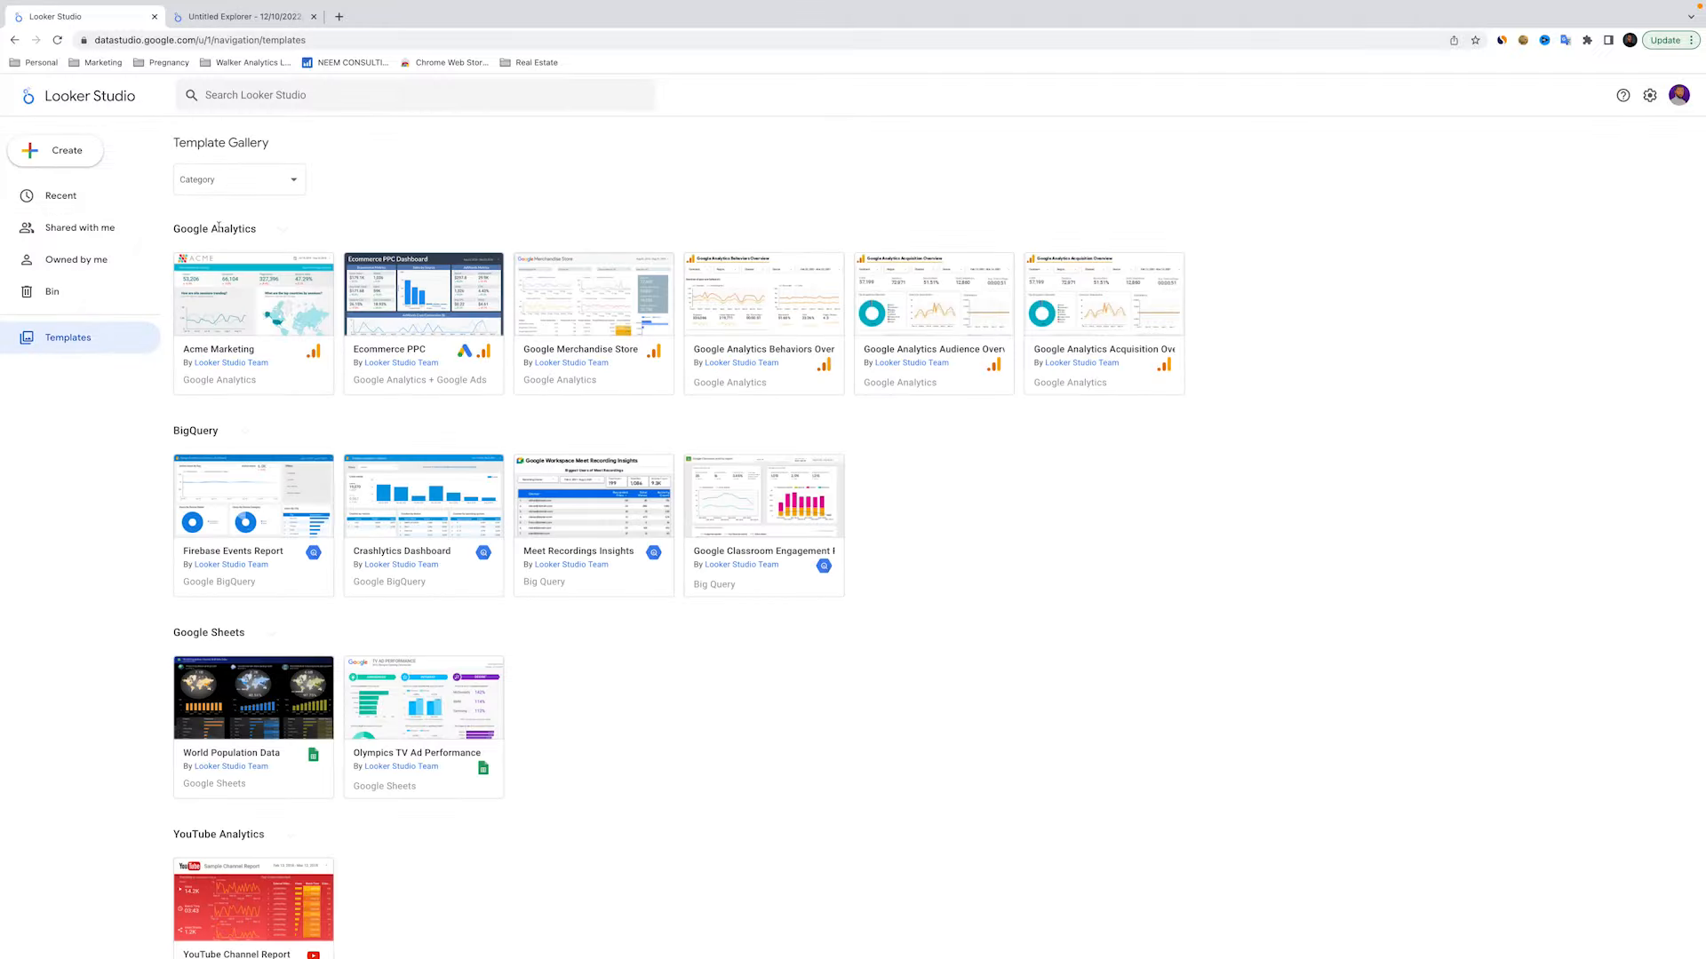
pyautogui.click(78, 203)
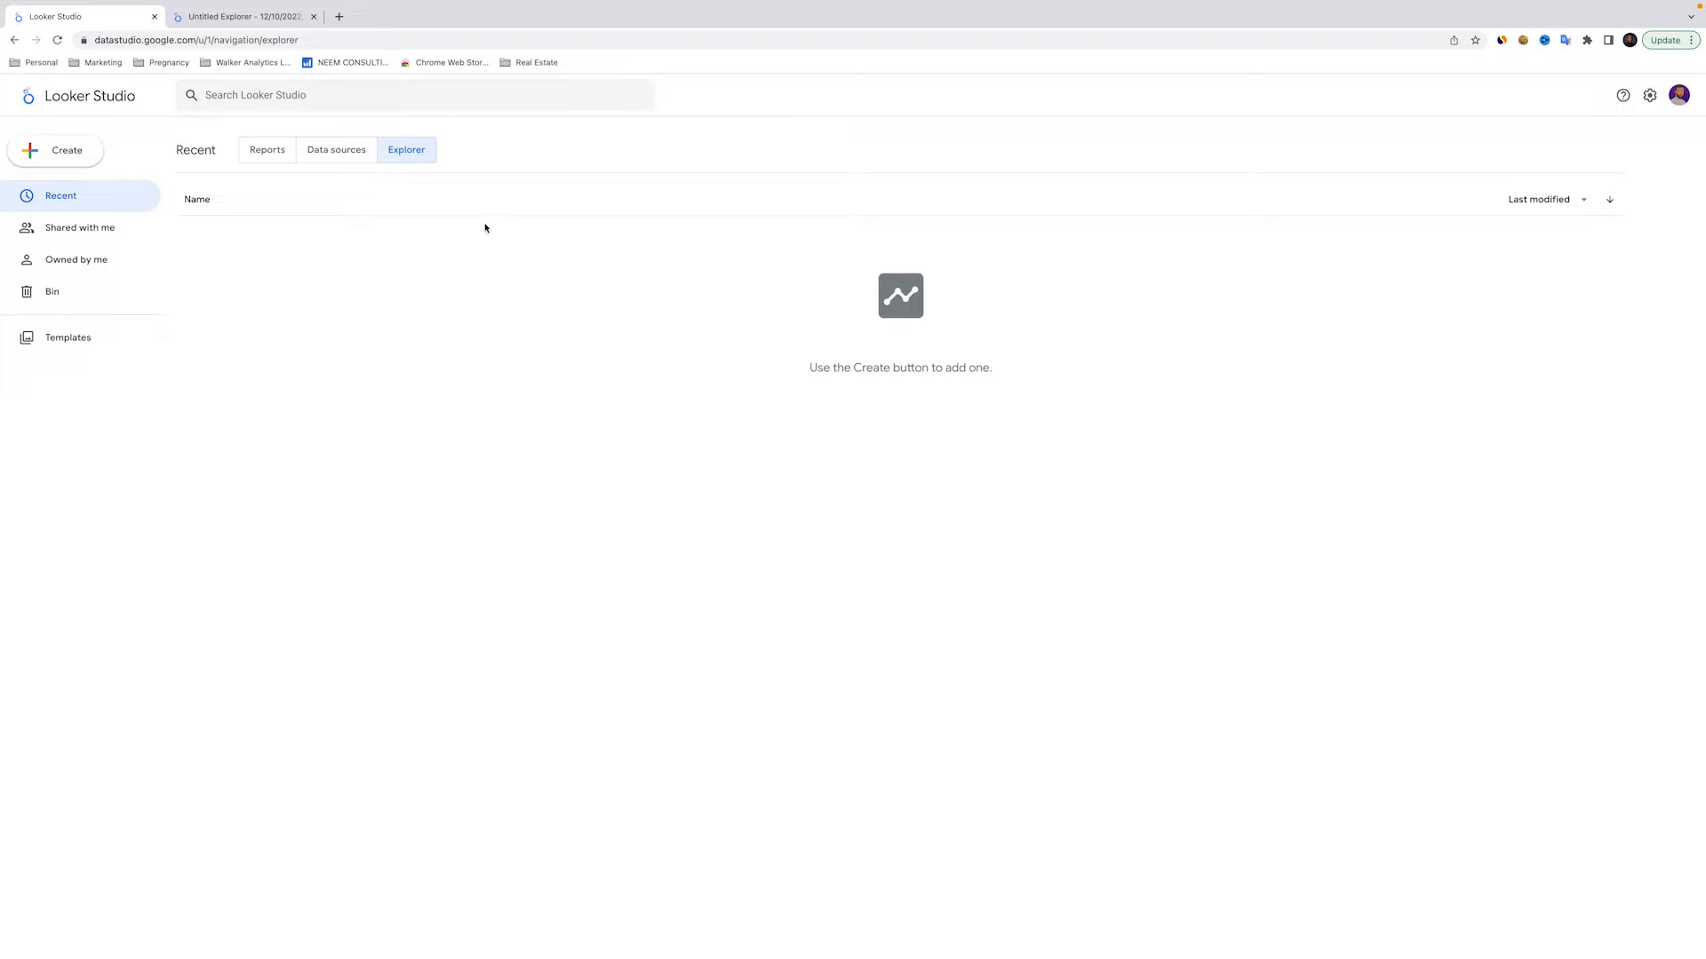
pyautogui.click(72, 226)
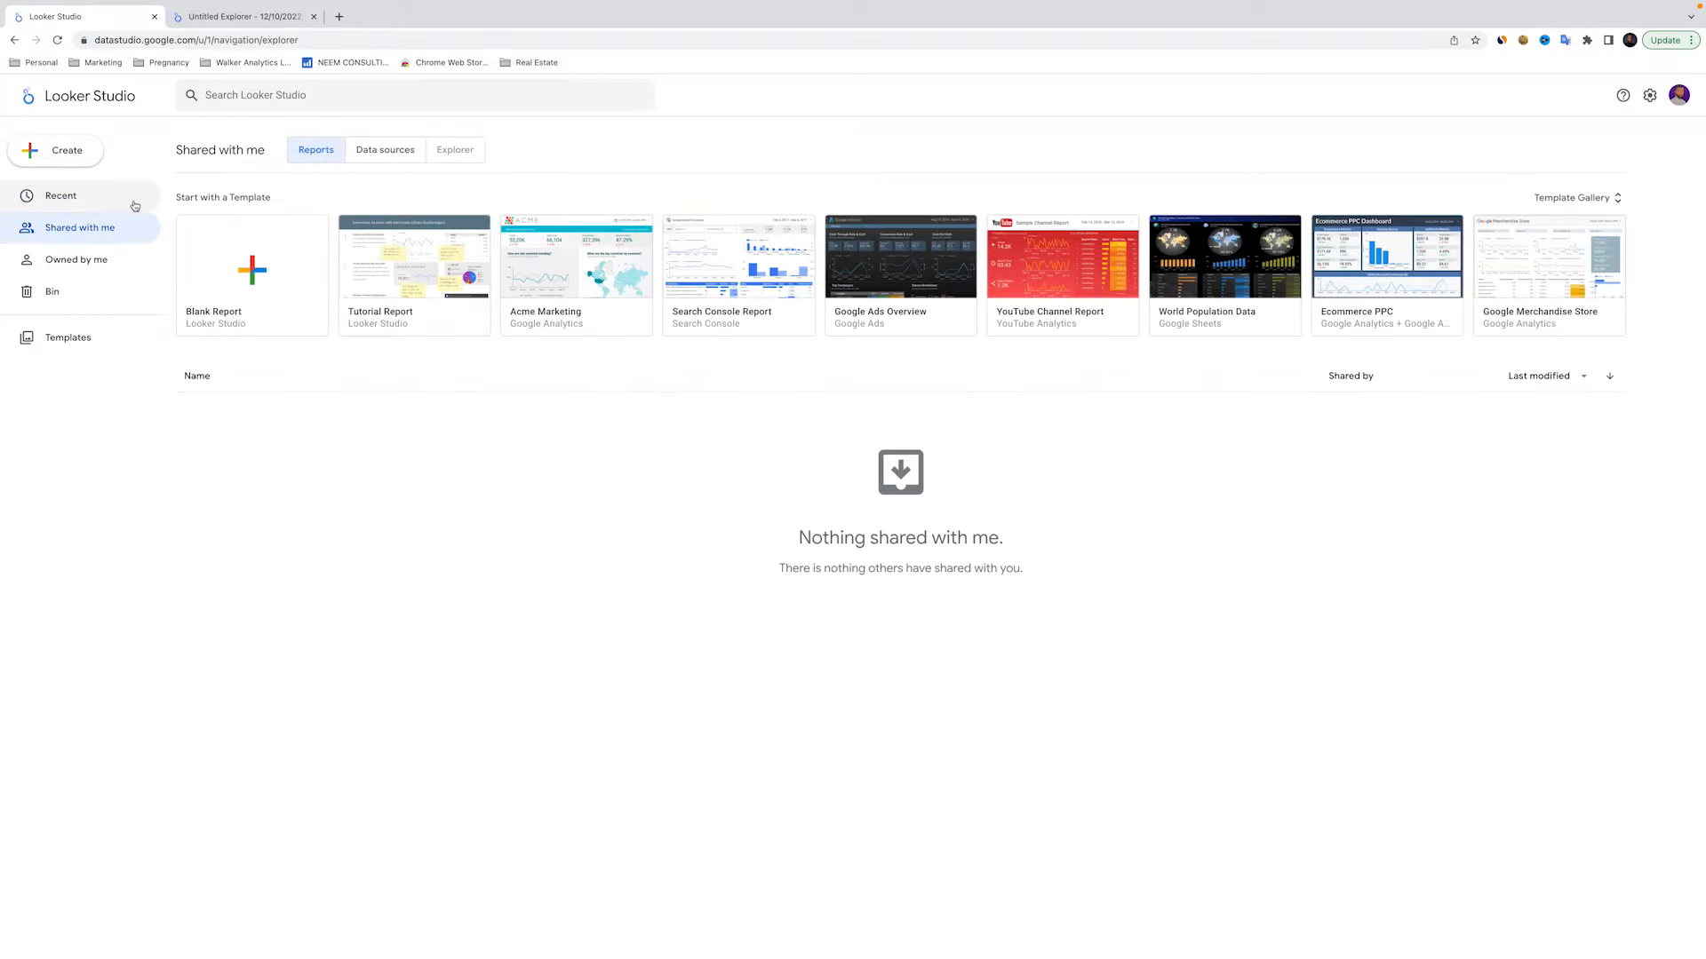
pyautogui.click(133, 201)
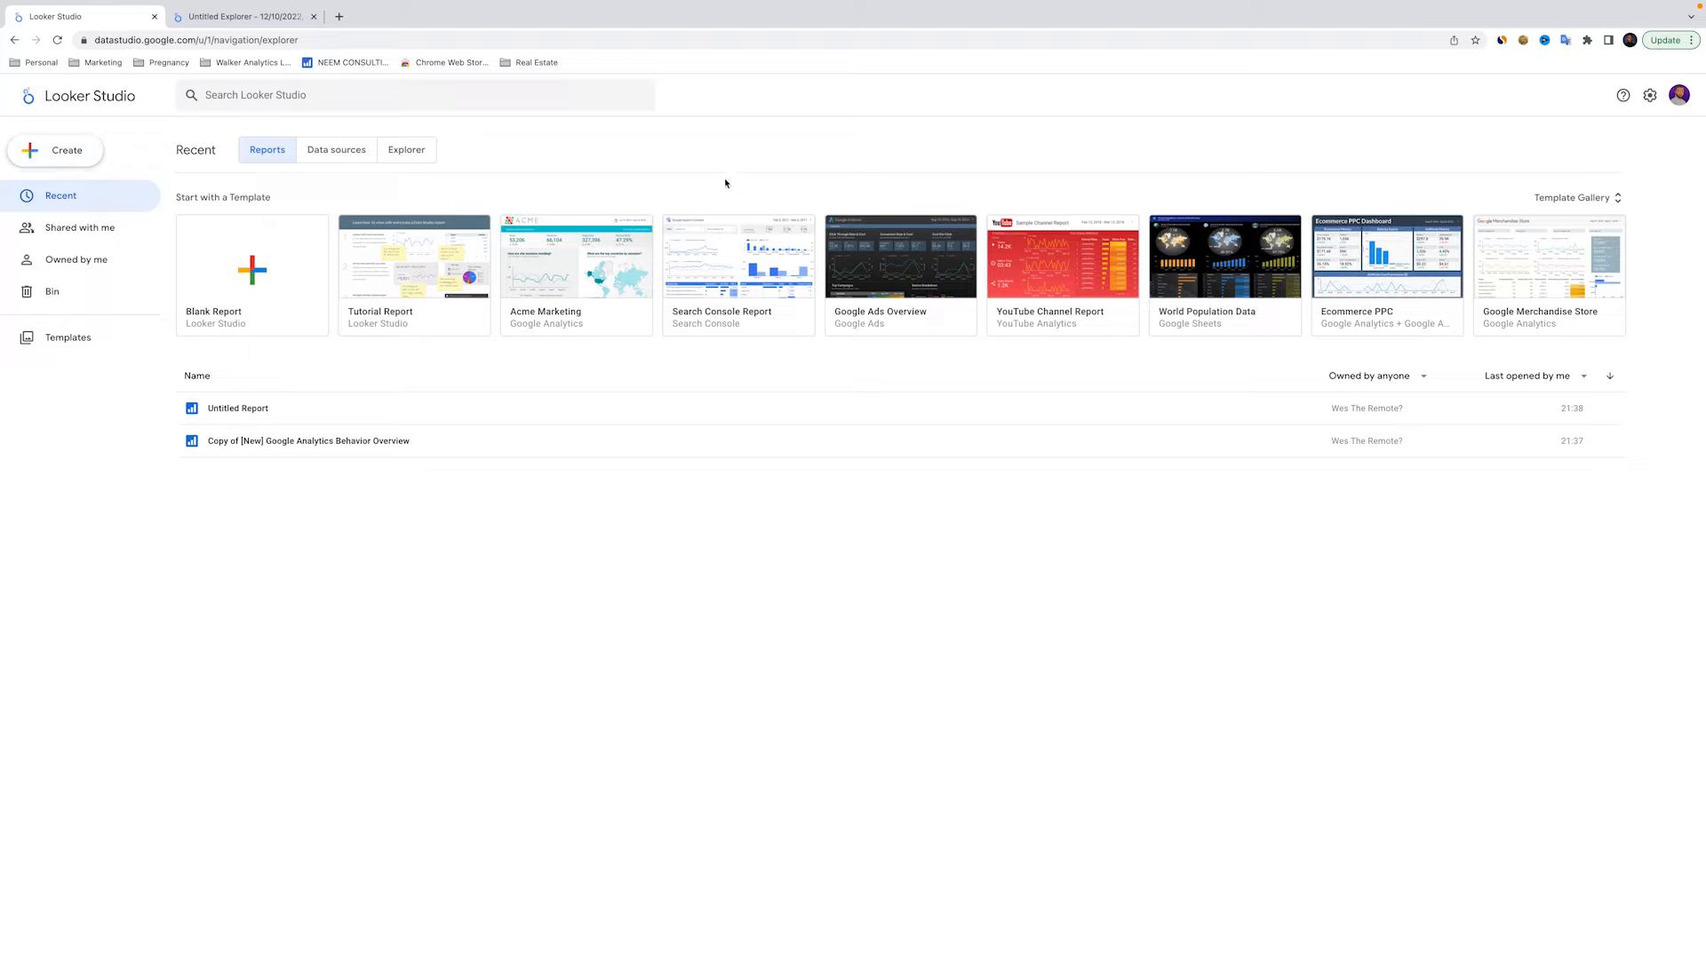
pyautogui.click(430, 98)
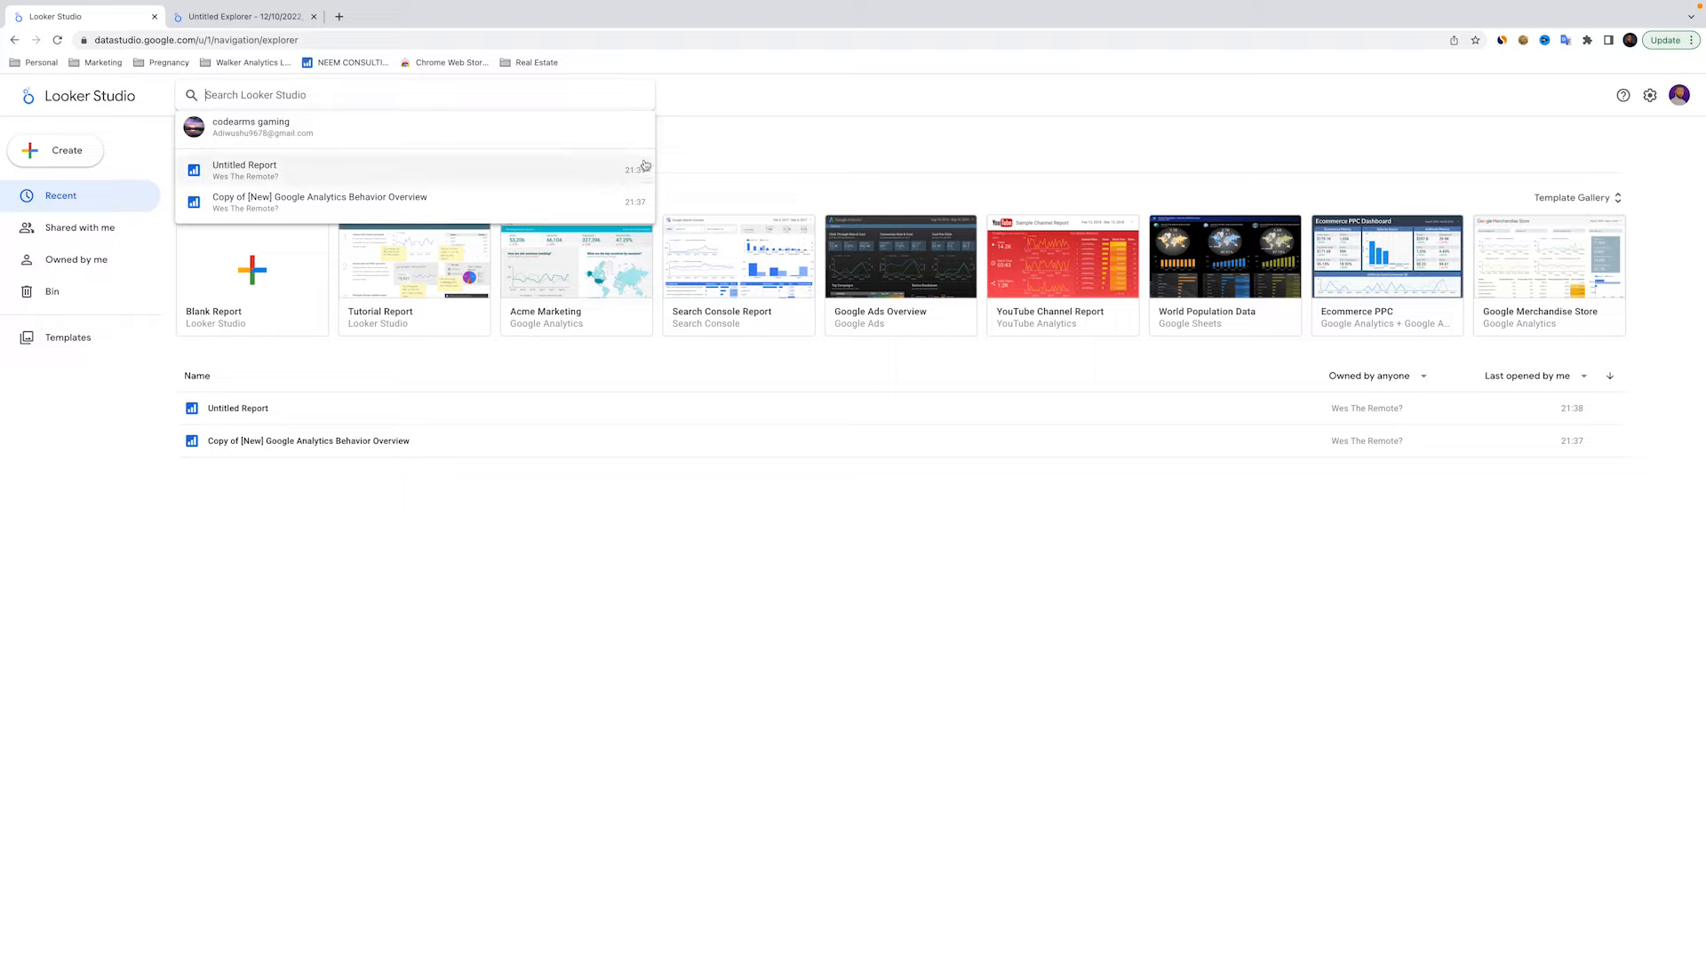
pyautogui.click(778, 147)
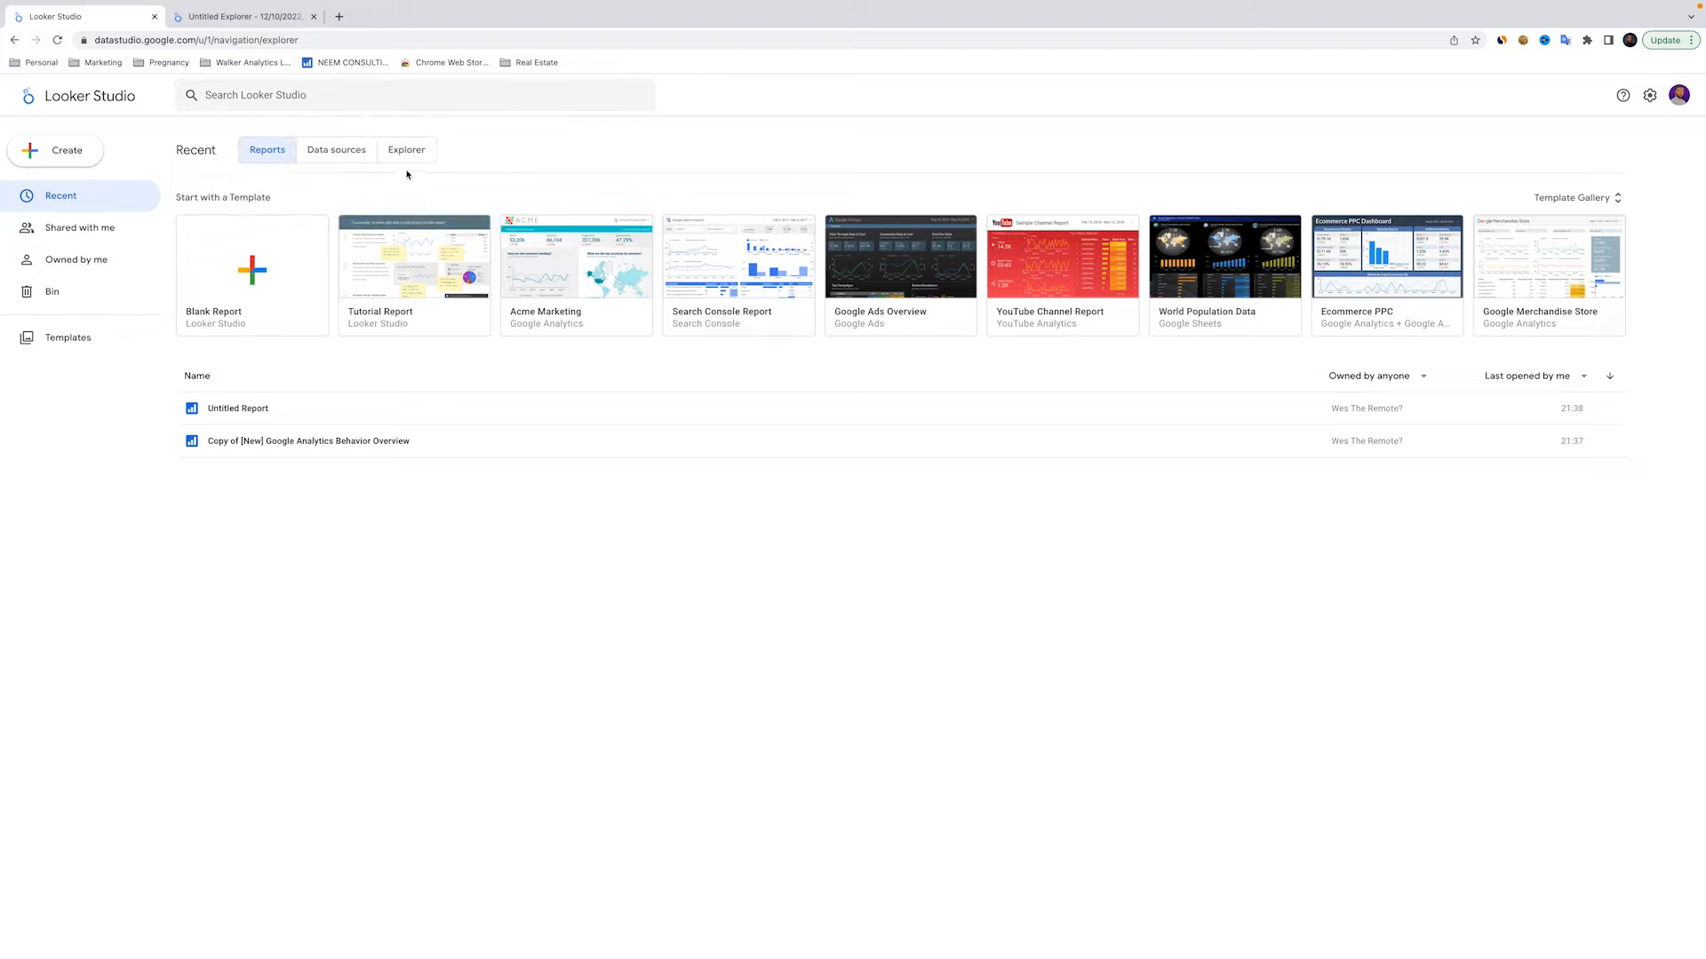
# Create a blank report and add the most recently opened existing YouTube Analytics data source to it
pyautogui.click(249, 263)
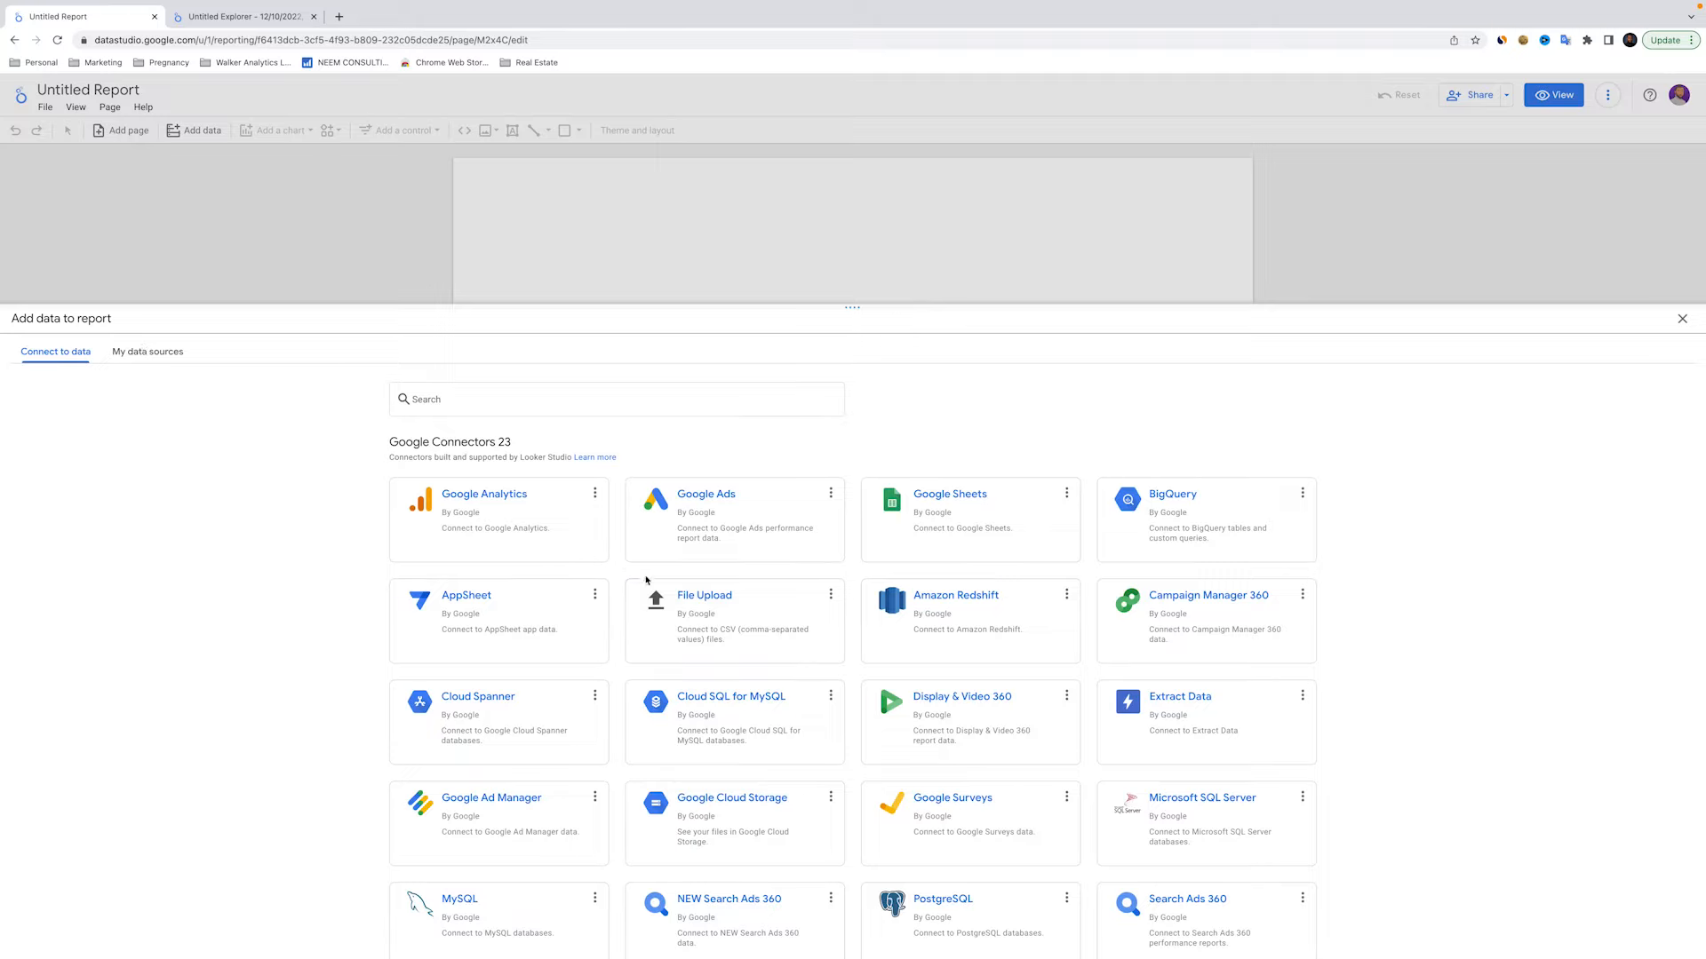
pyautogui.click(144, 355)
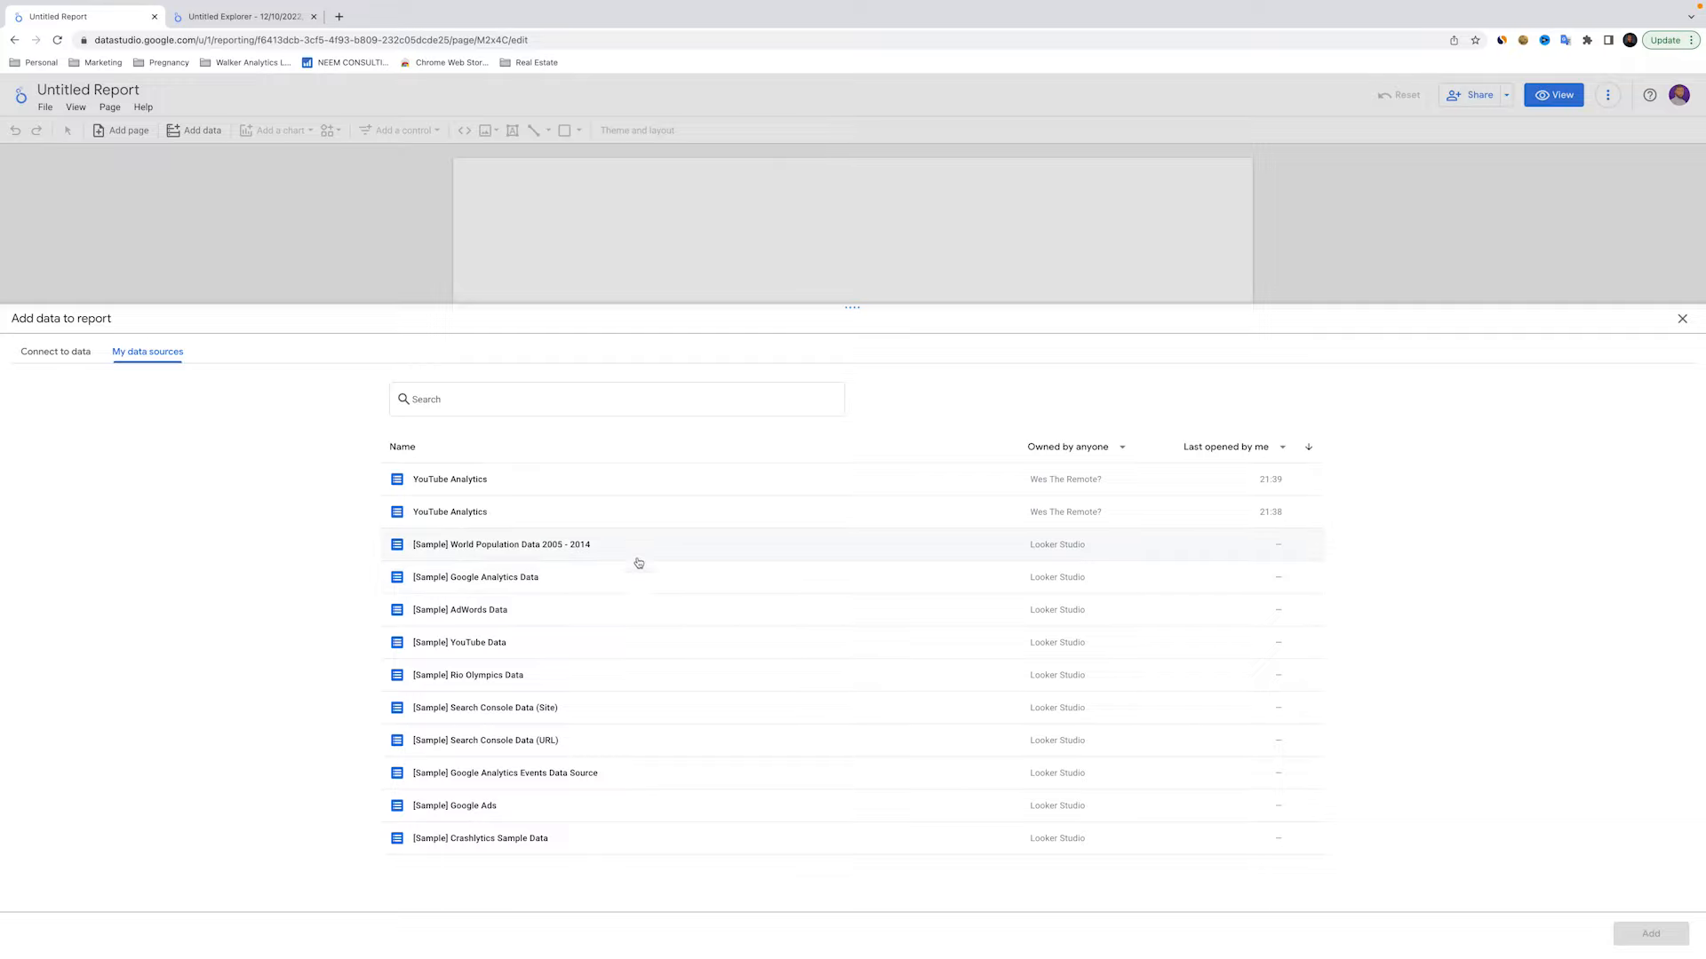
pyautogui.click(539, 486)
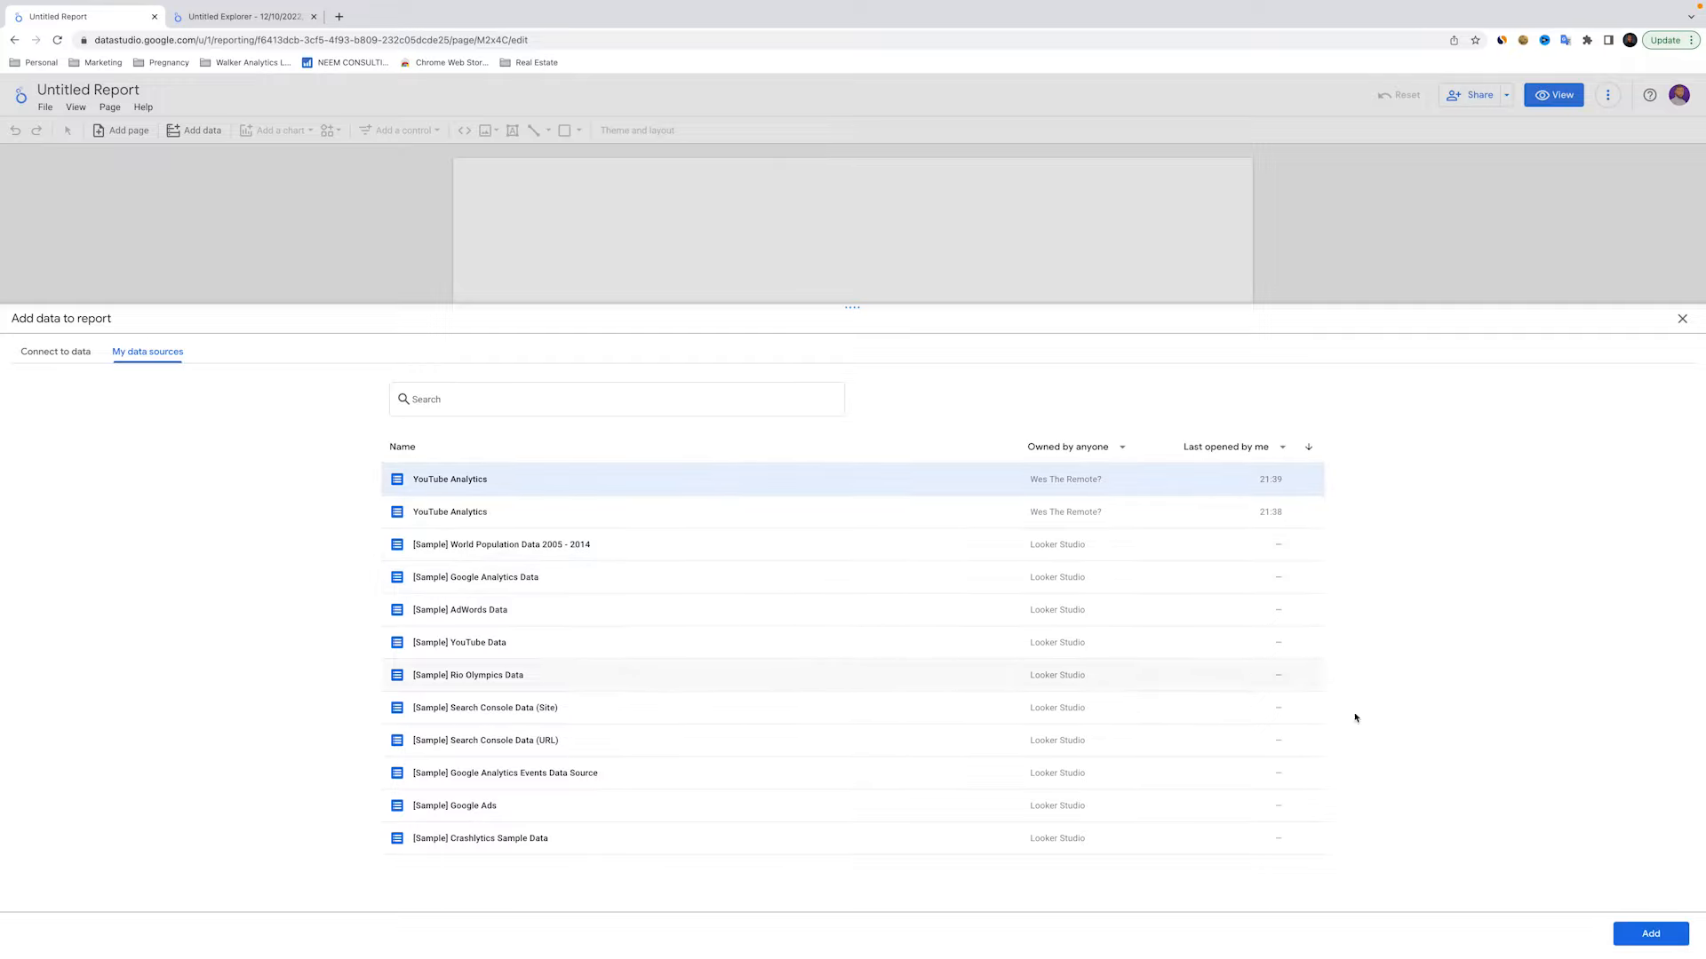
pyautogui.click(1664, 928)
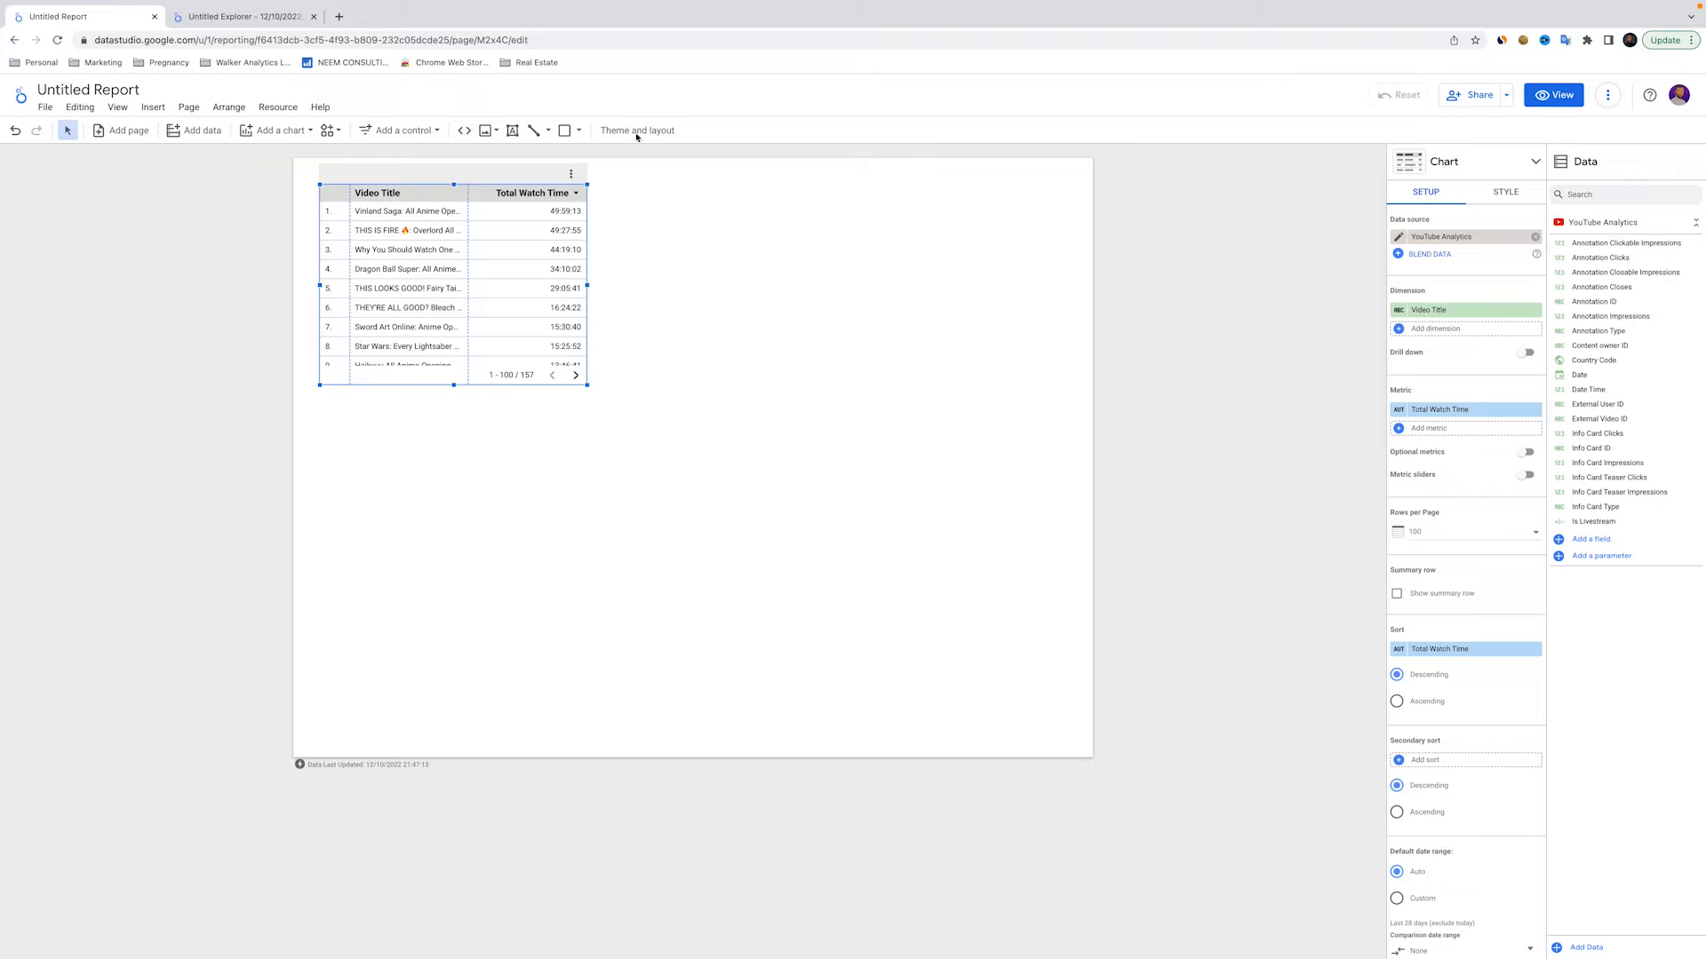
# Examine the YouTube Analytics data source's settings for data credentials, data freshness and community visualisations access
pyautogui.click(1398, 238)
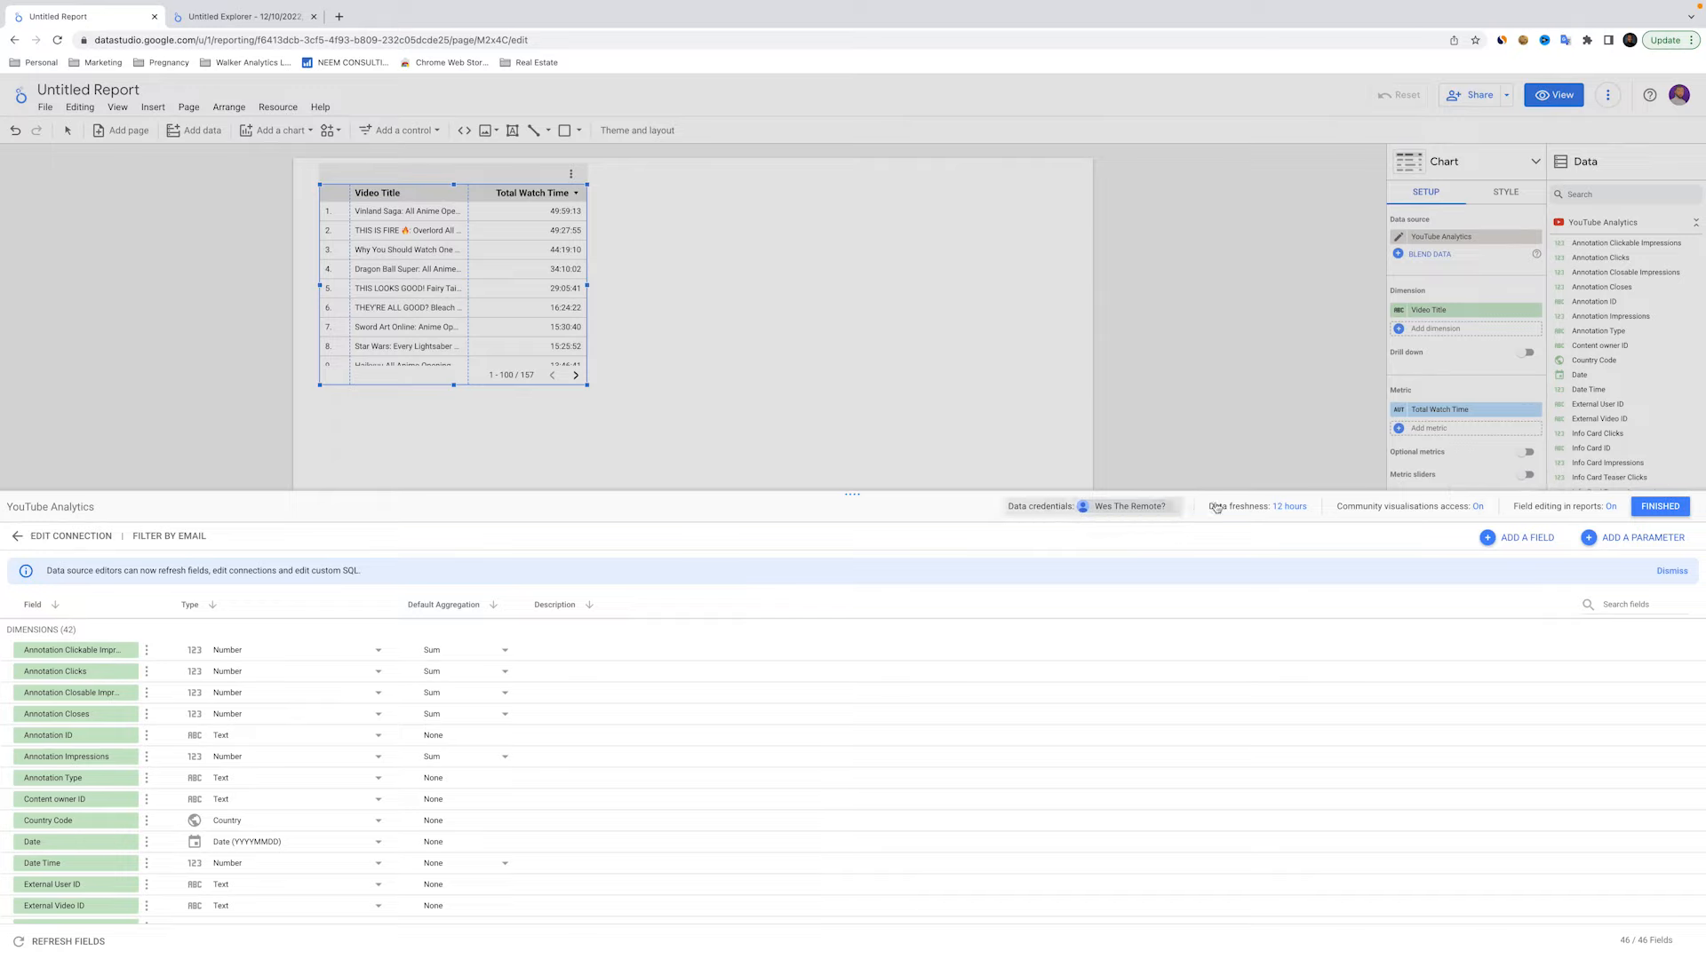
pyautogui.click(1049, 509)
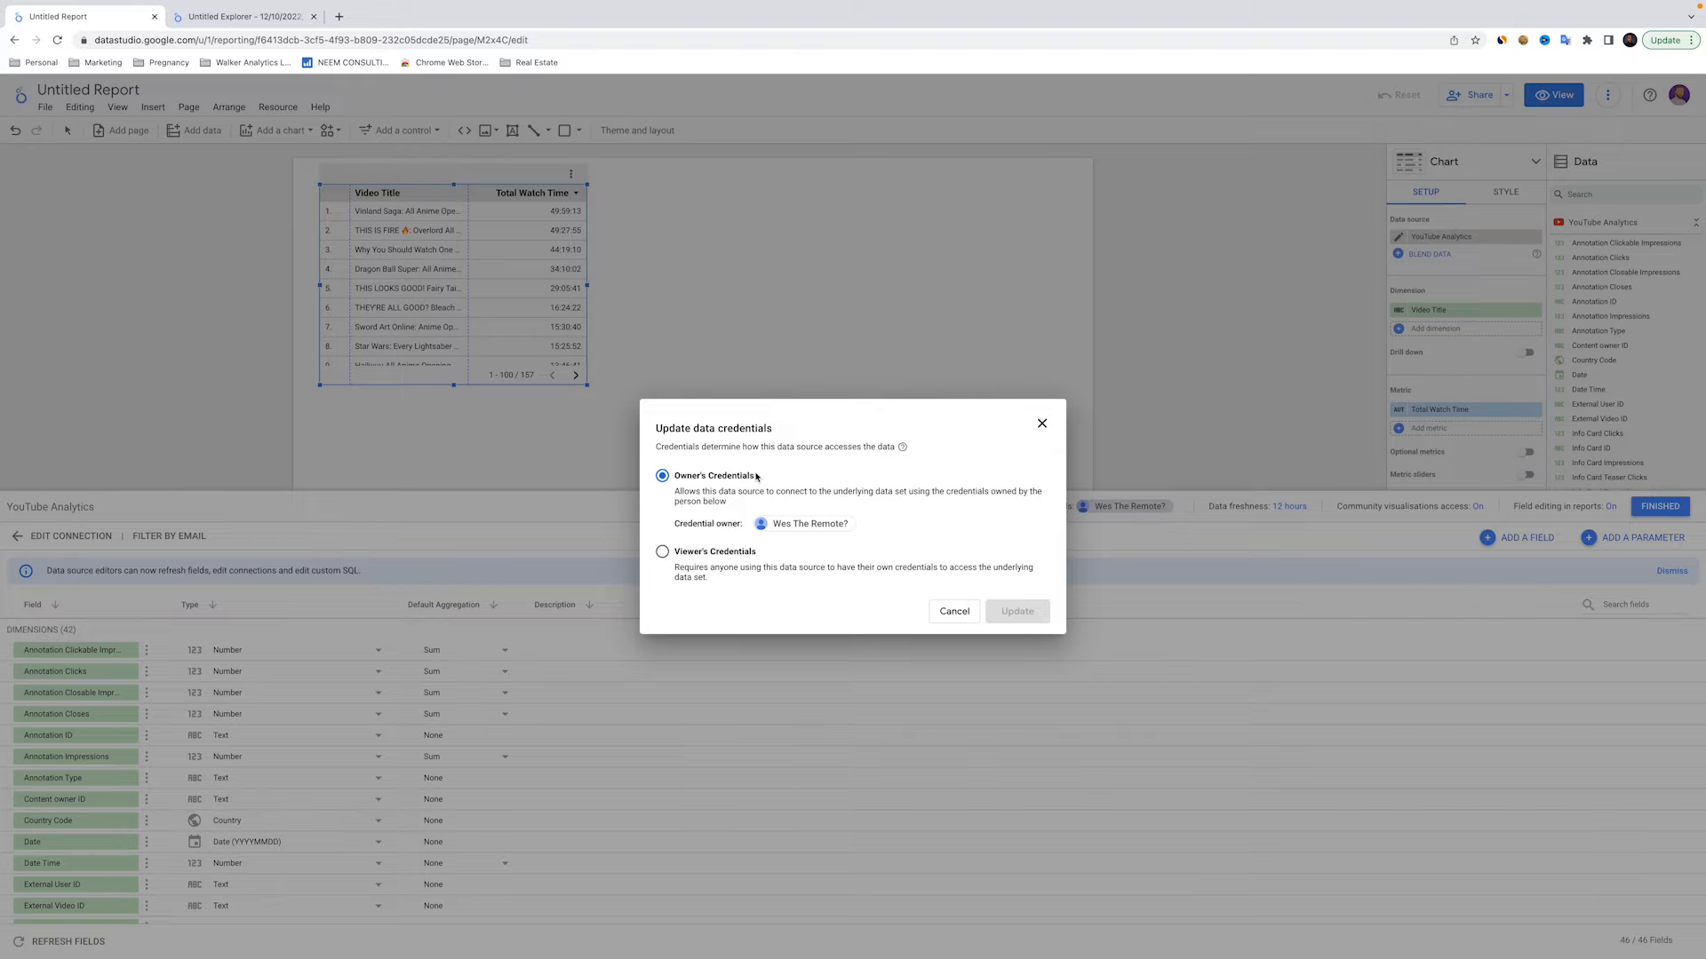
pyautogui.click(950, 613)
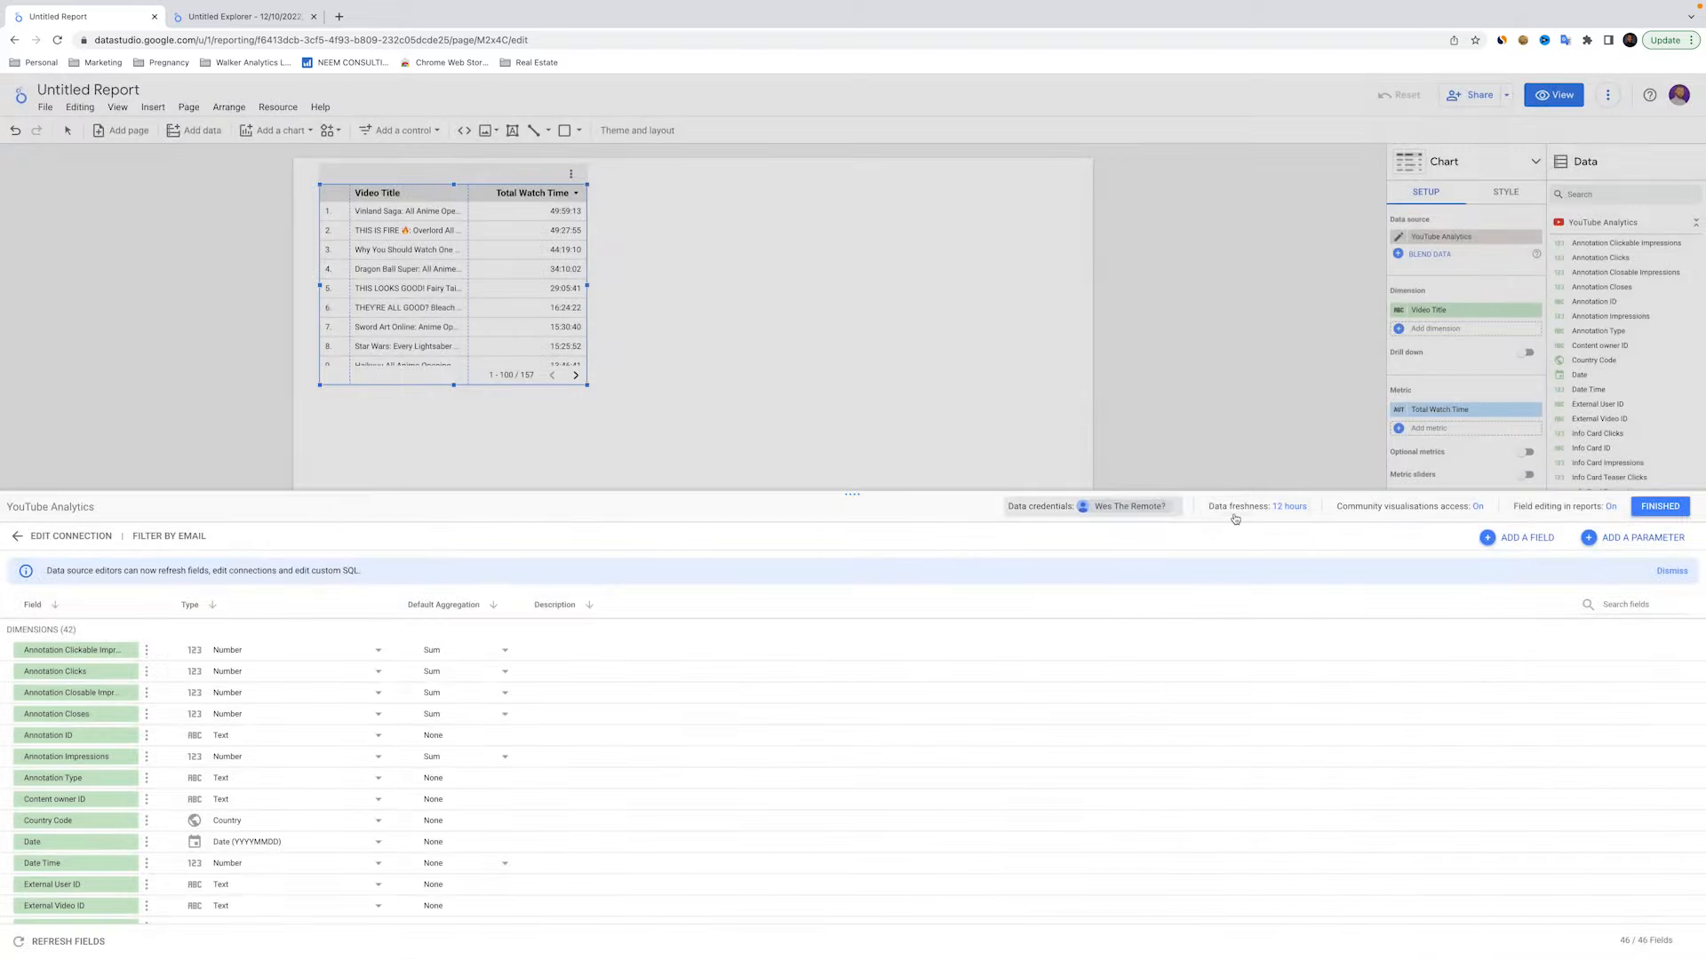
pyautogui.click(1229, 512)
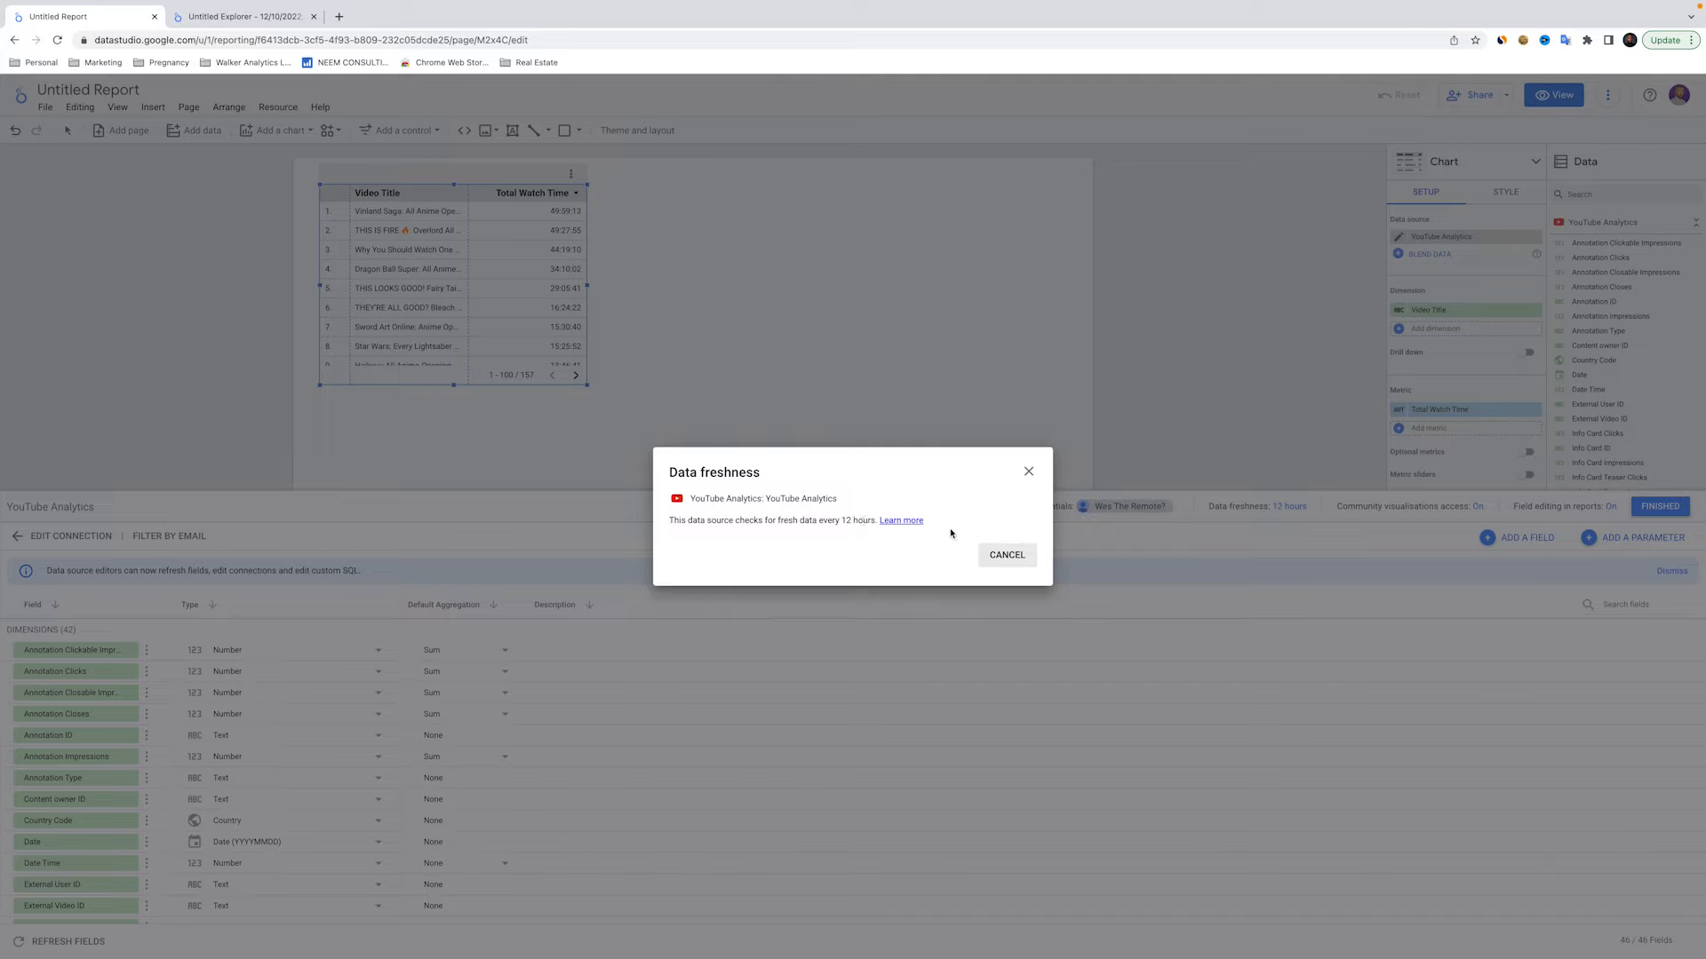
pyautogui.click(1000, 557)
pyautogui.click(1432, 506)
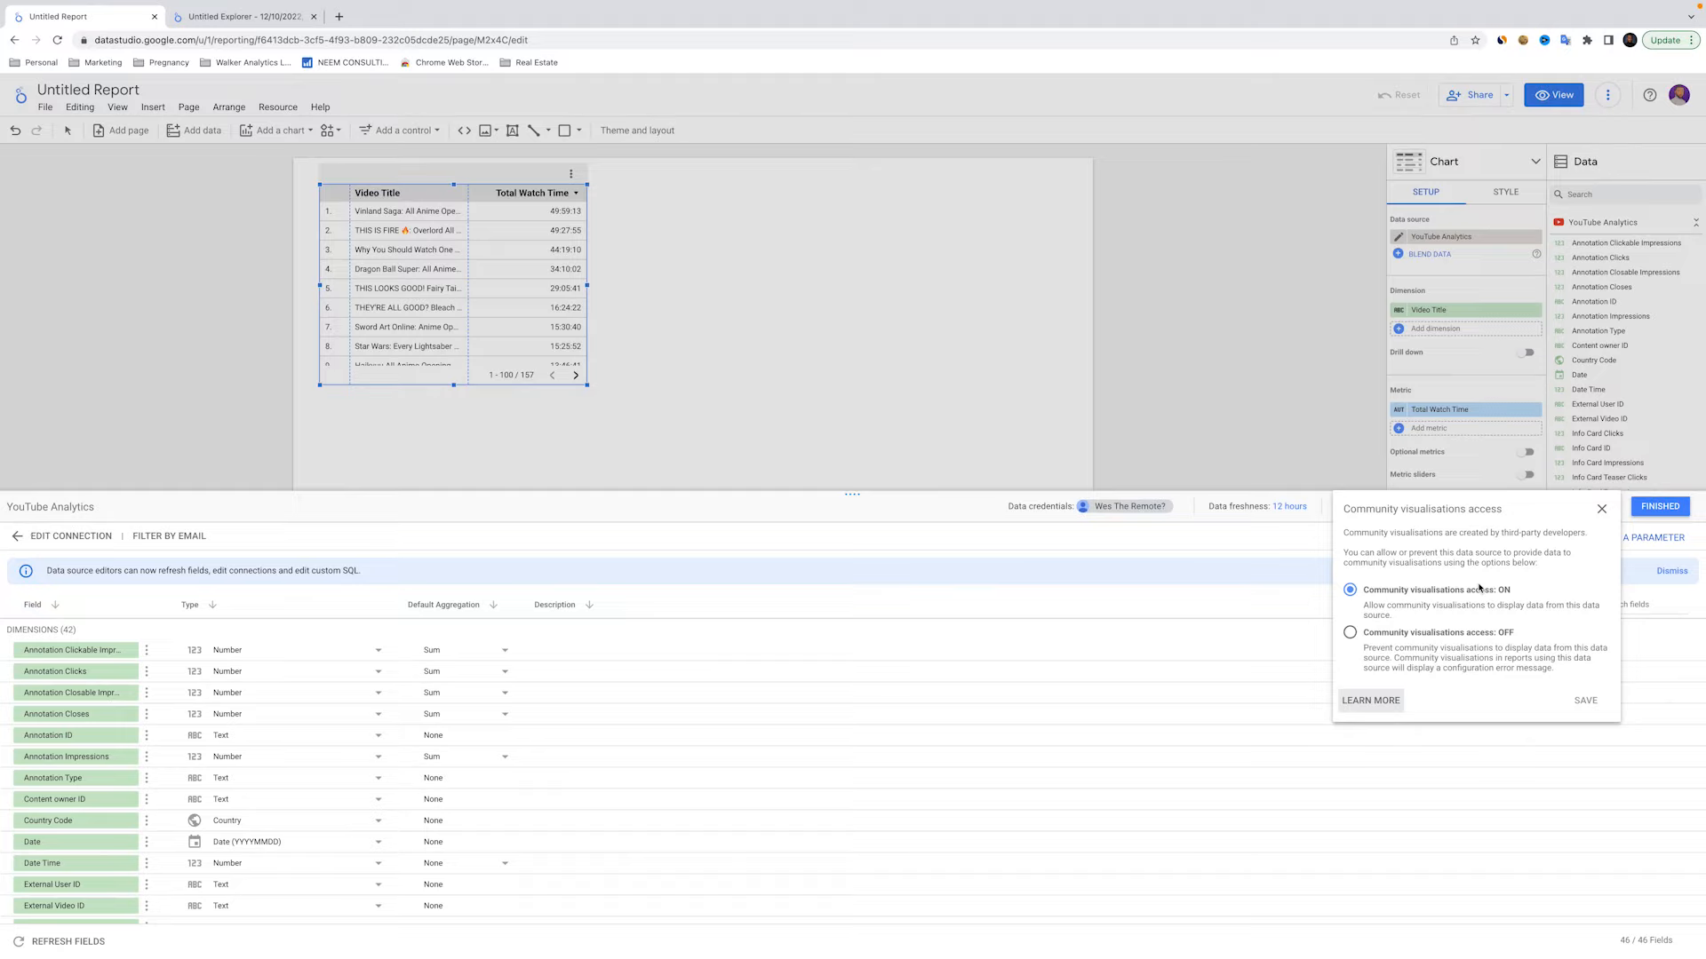
pyautogui.click(1208, 538)
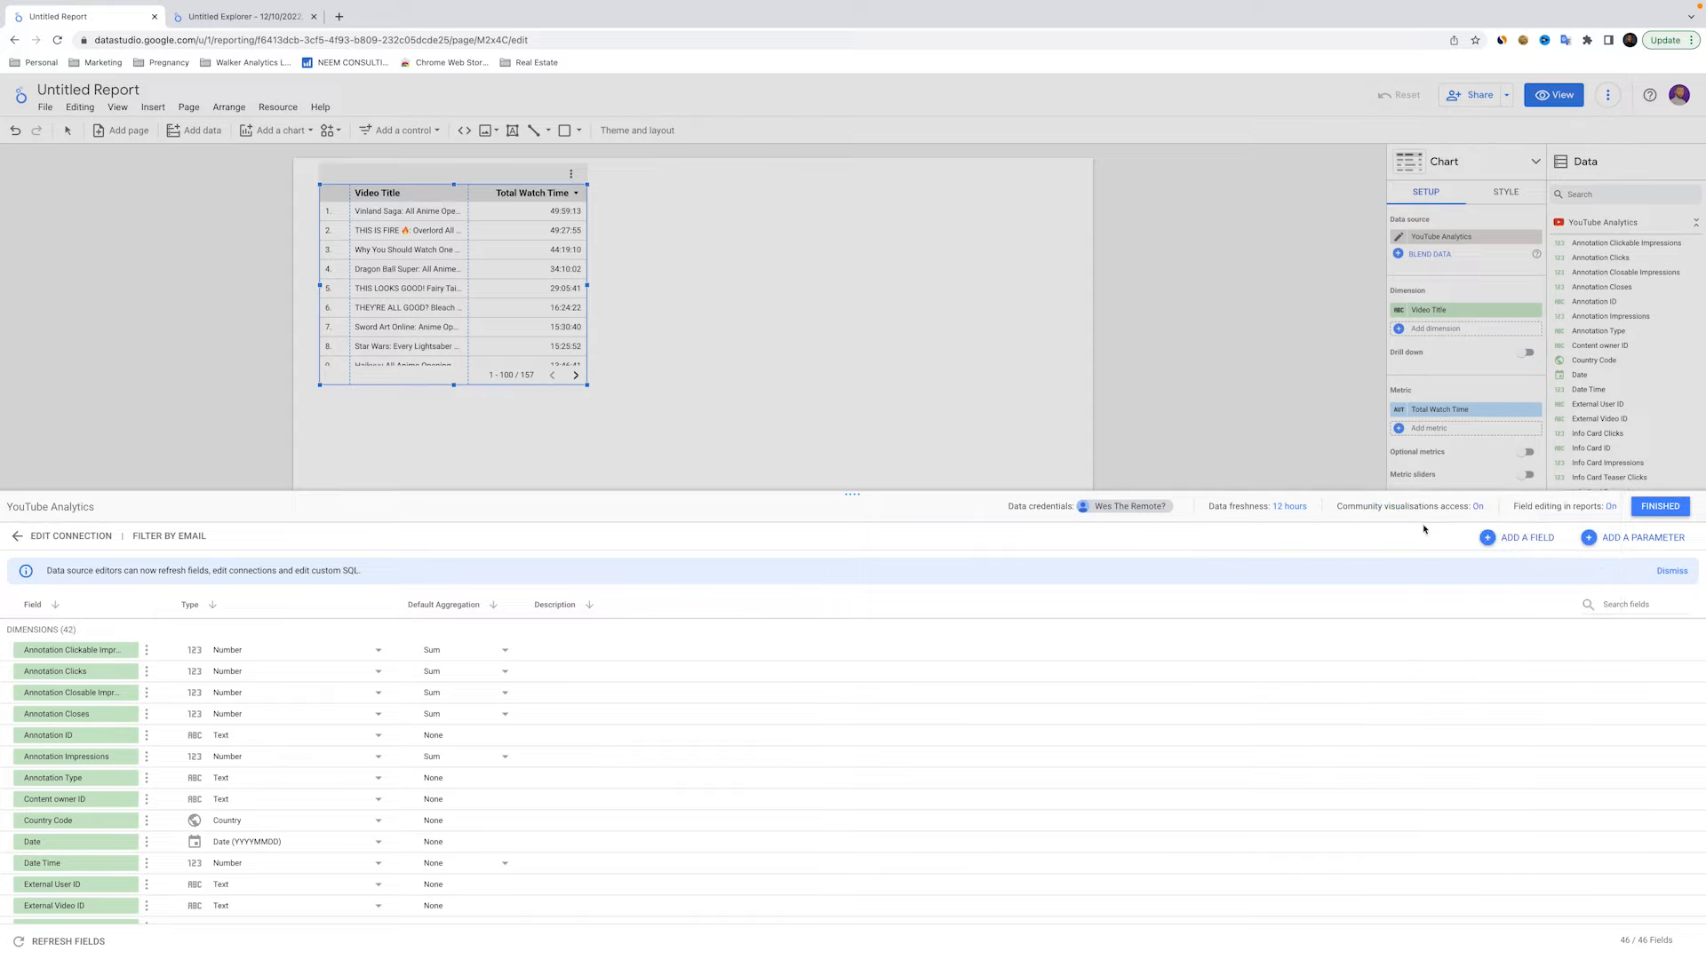
# Turn field editing in reports off and back on for the data source, and close its editor
pyautogui.click(1560, 511)
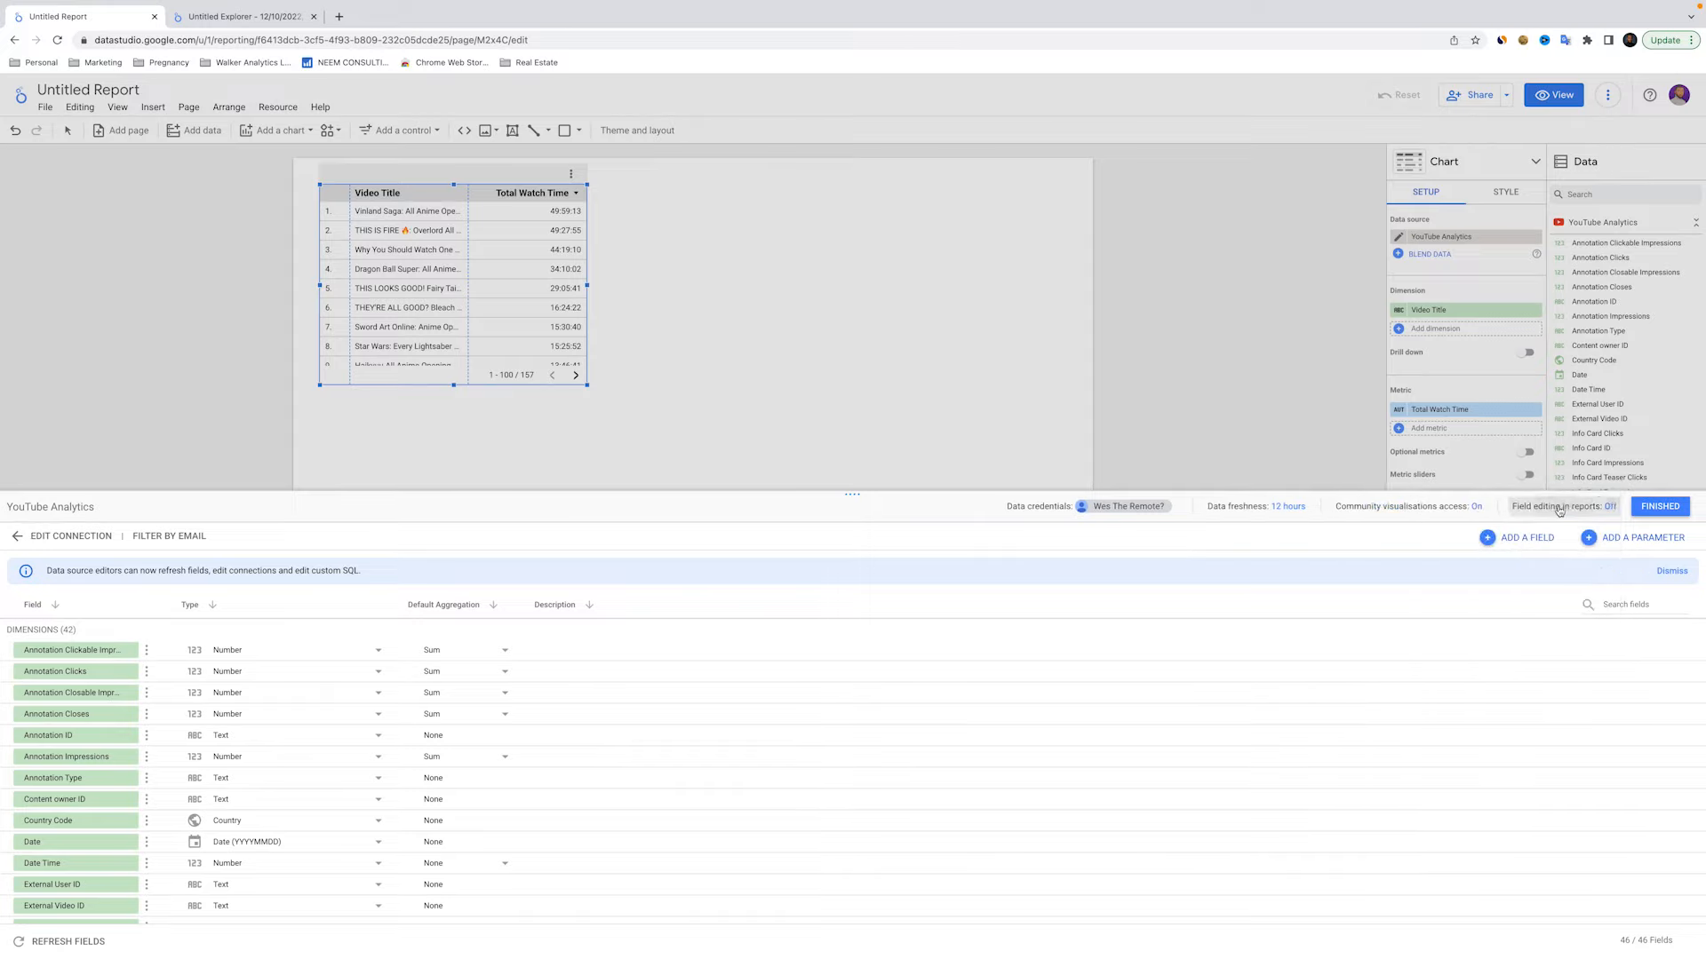
pyautogui.click(1567, 510)
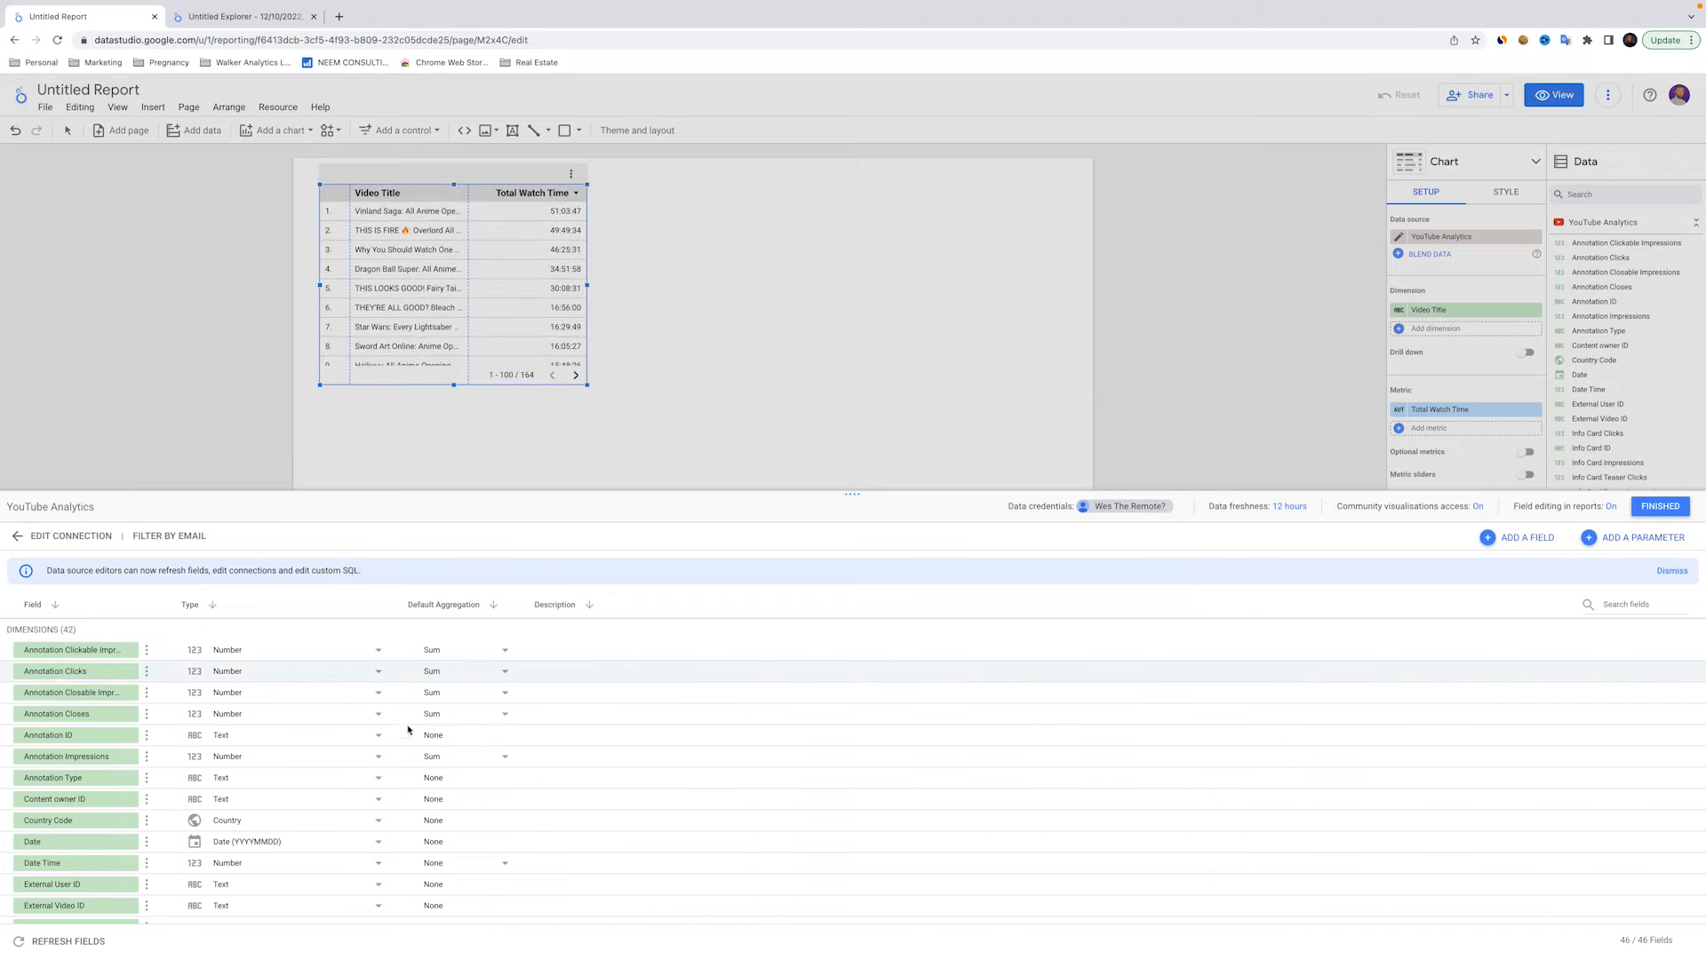
pyautogui.click(1655, 505)
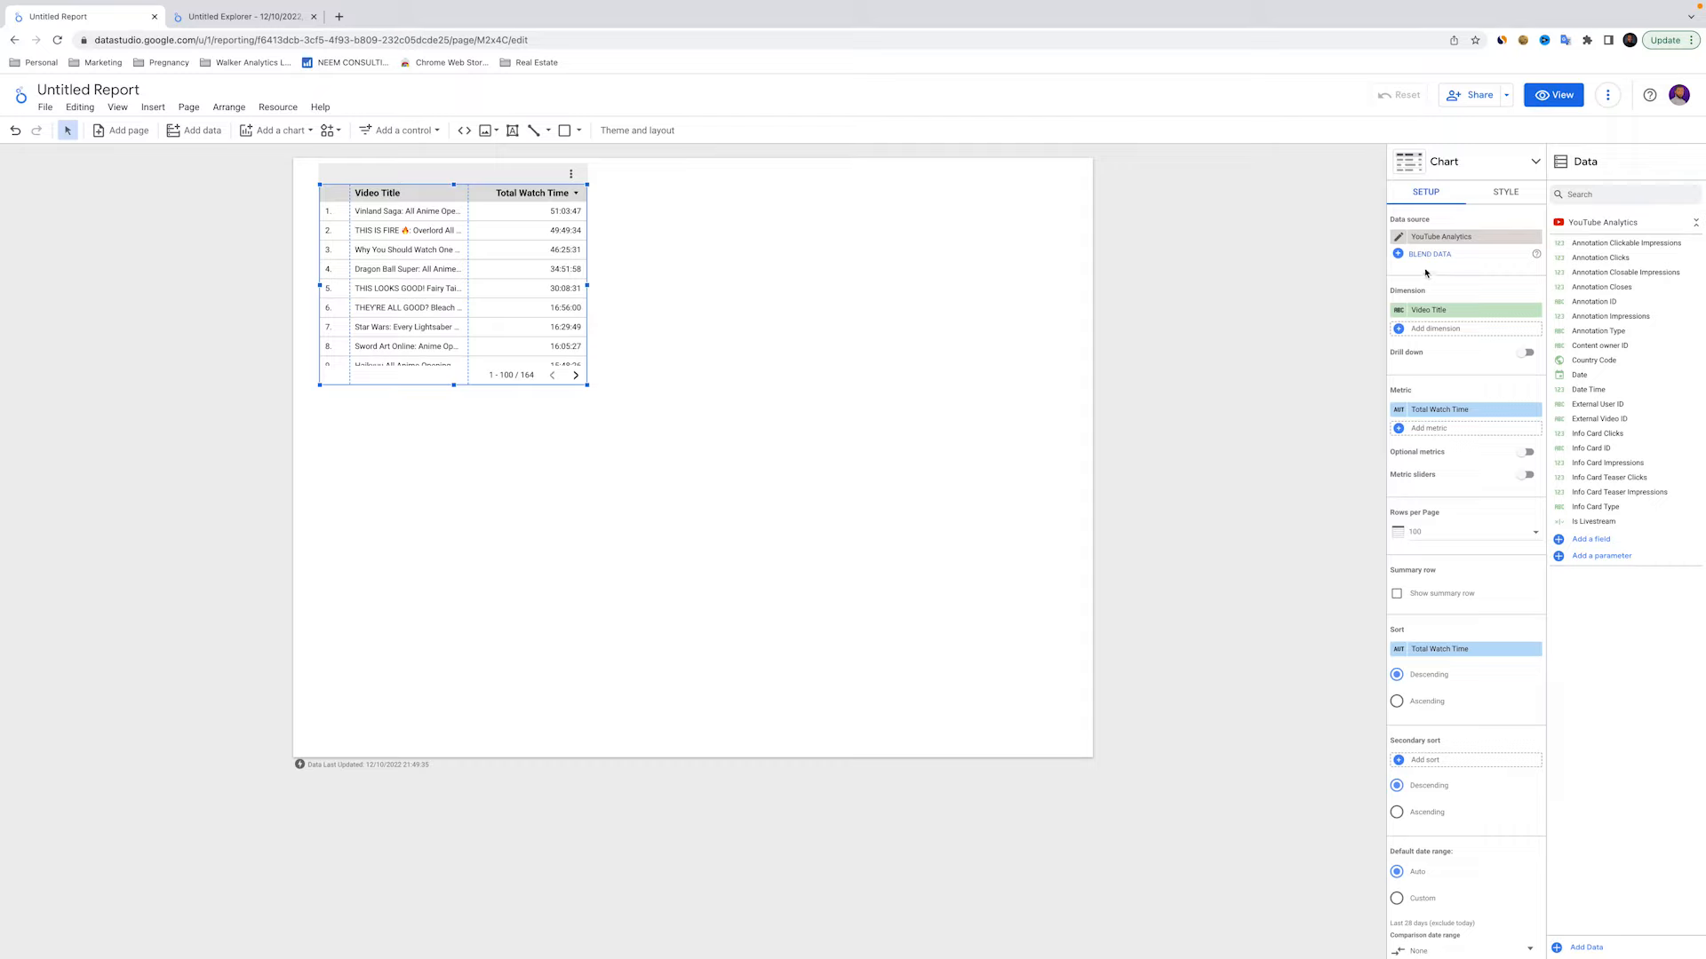
# Add the Thumbnail field as a second dimension of the table, below Video Title, and look through the table's rows
pyautogui.scroll(-2, 1425, 274)
pyautogui.scroll(2, 1427, 274)
pyautogui.click(1403, 337)
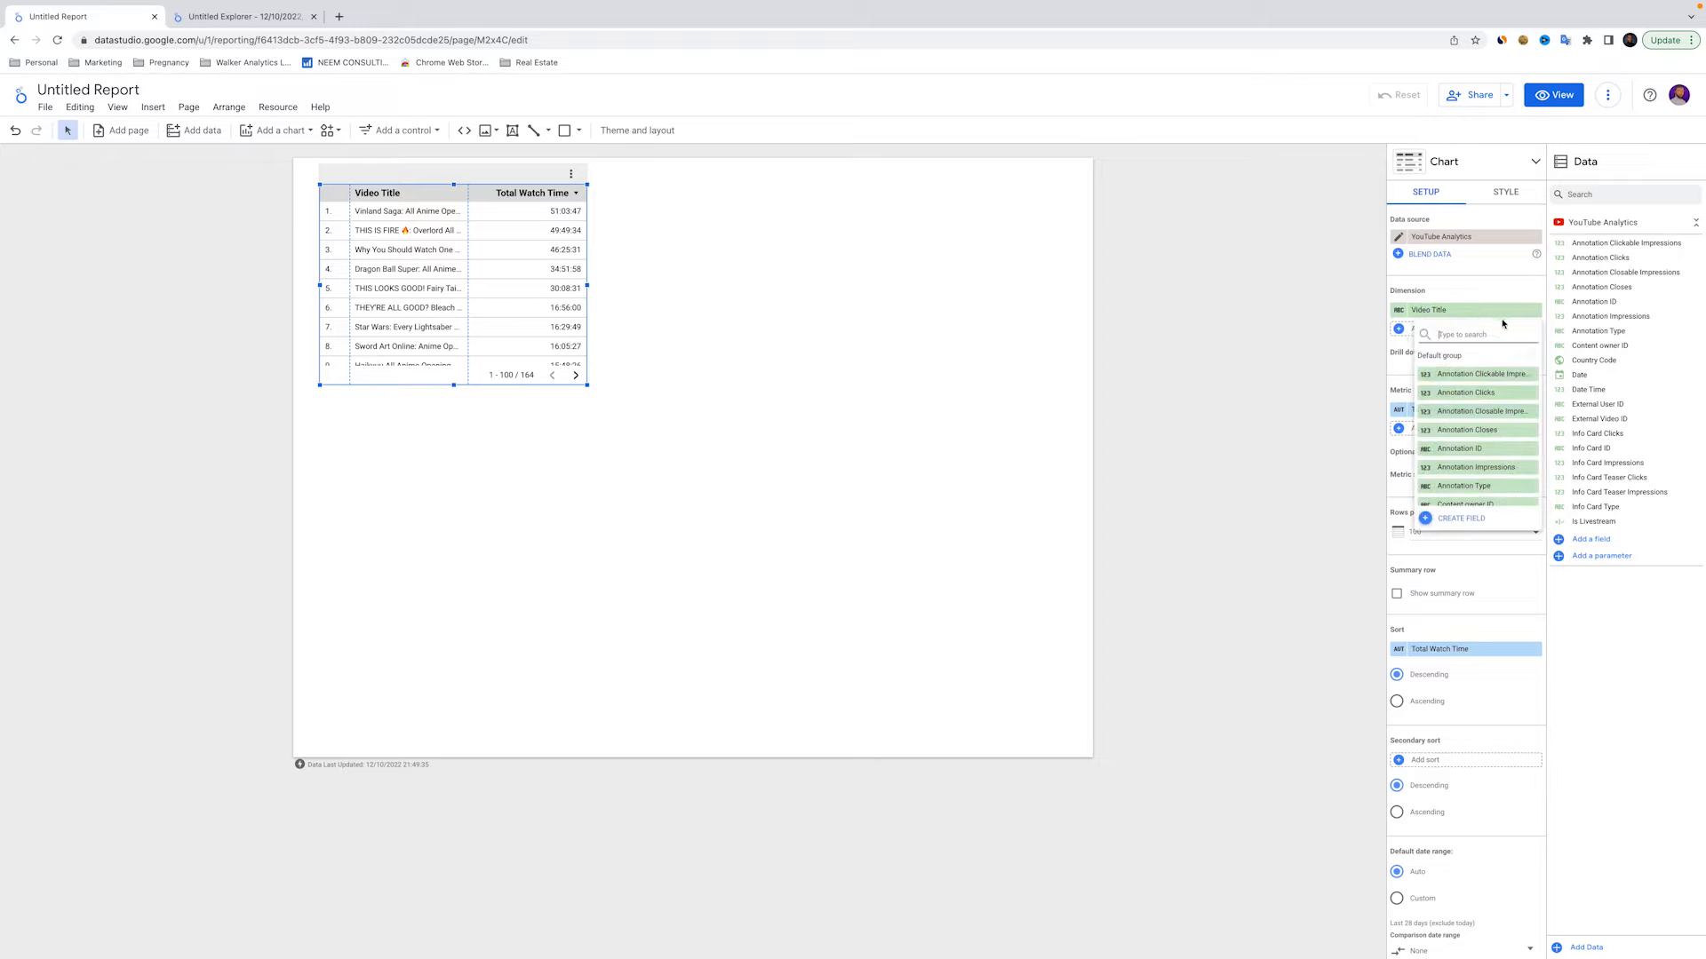
pyautogui.click(1467, 280)
pyautogui.scroll(-5, 1582, 346)
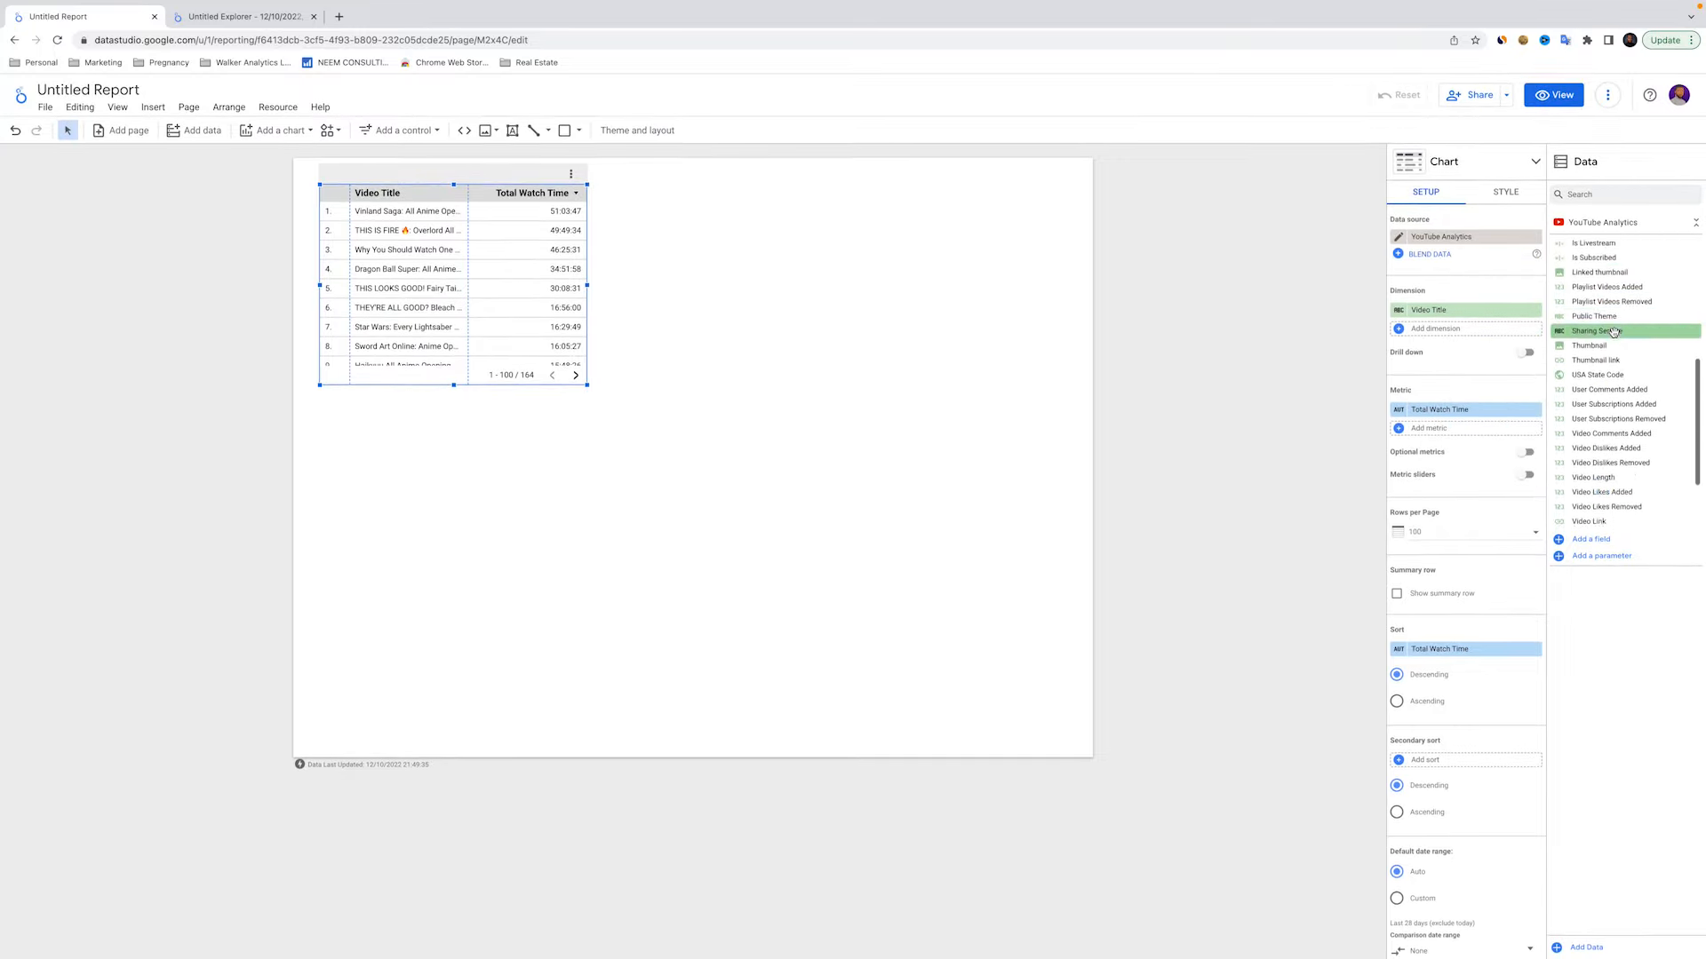
pyautogui.scroll(-1, 1626, 338)
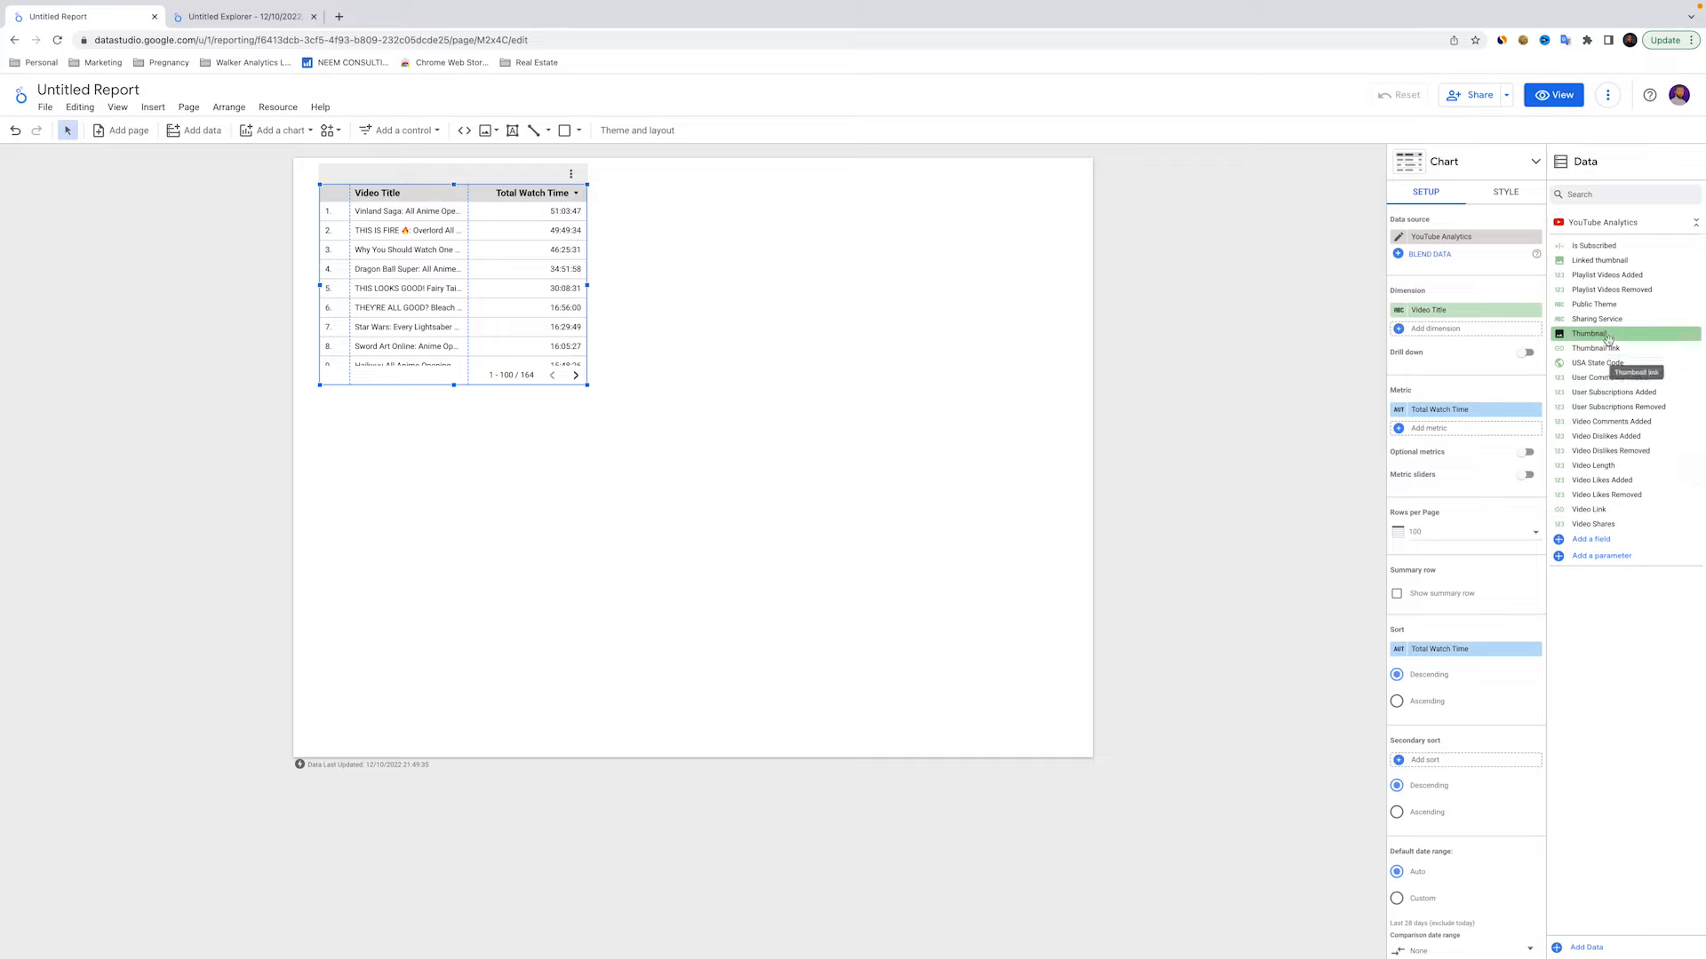
pyautogui.moveTo(1608, 337); pyautogui.dragTo(1450, 330)
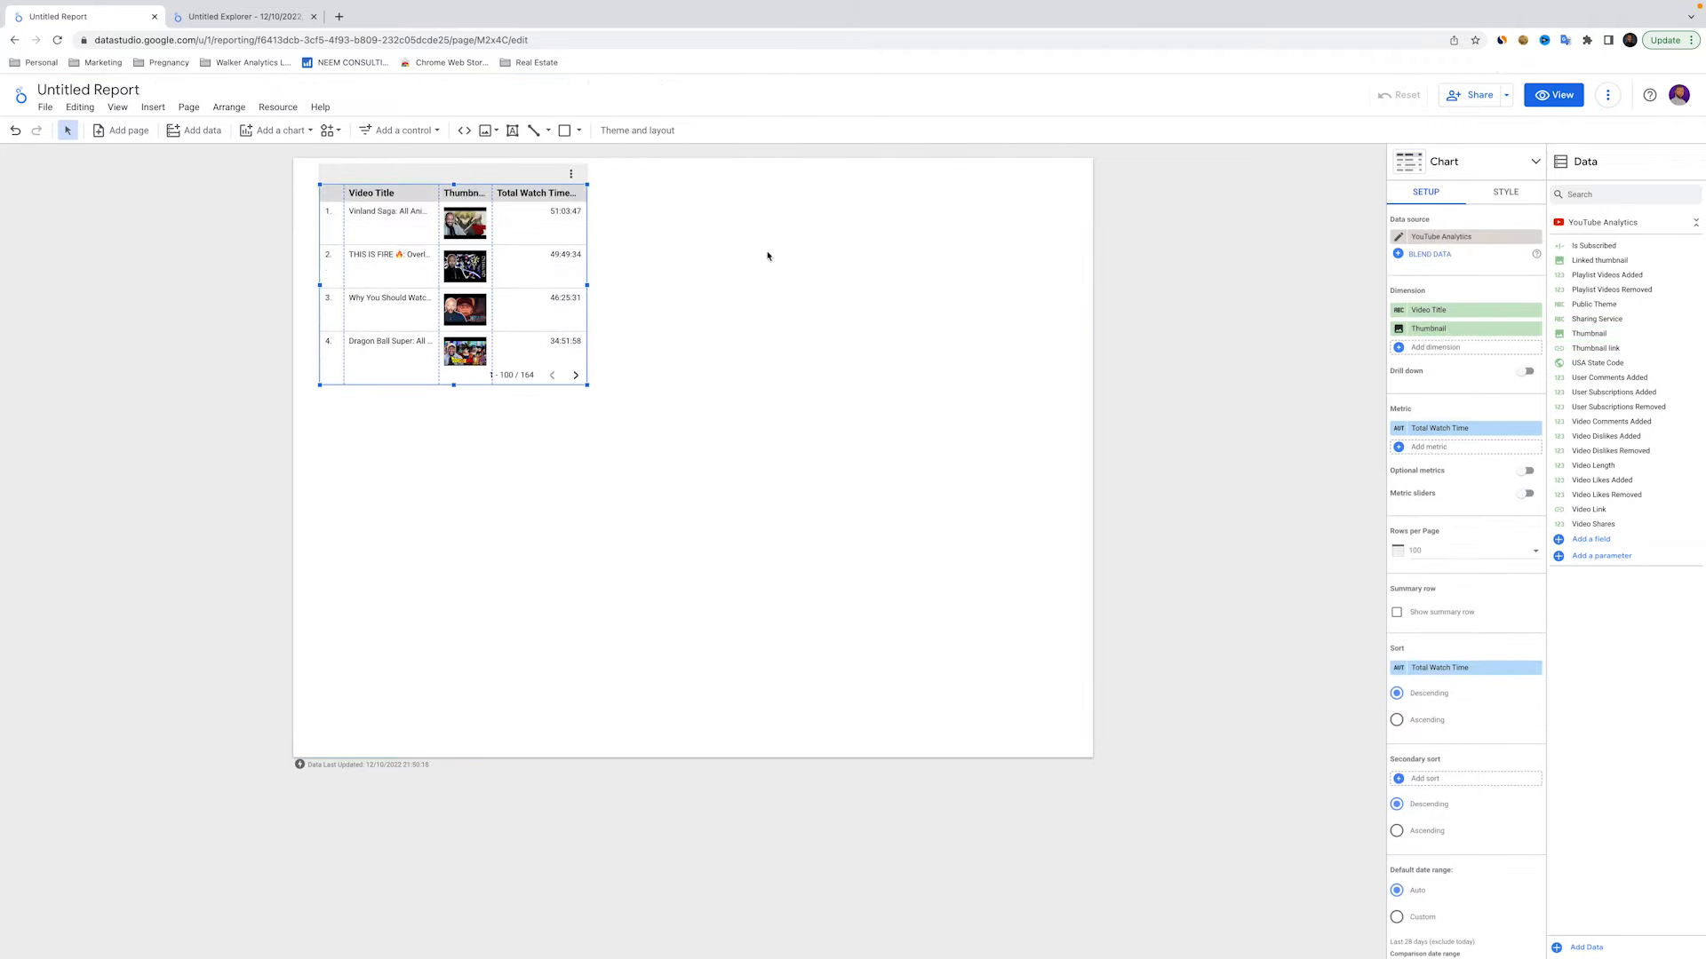
pyautogui.scroll(-5, 469, 226)
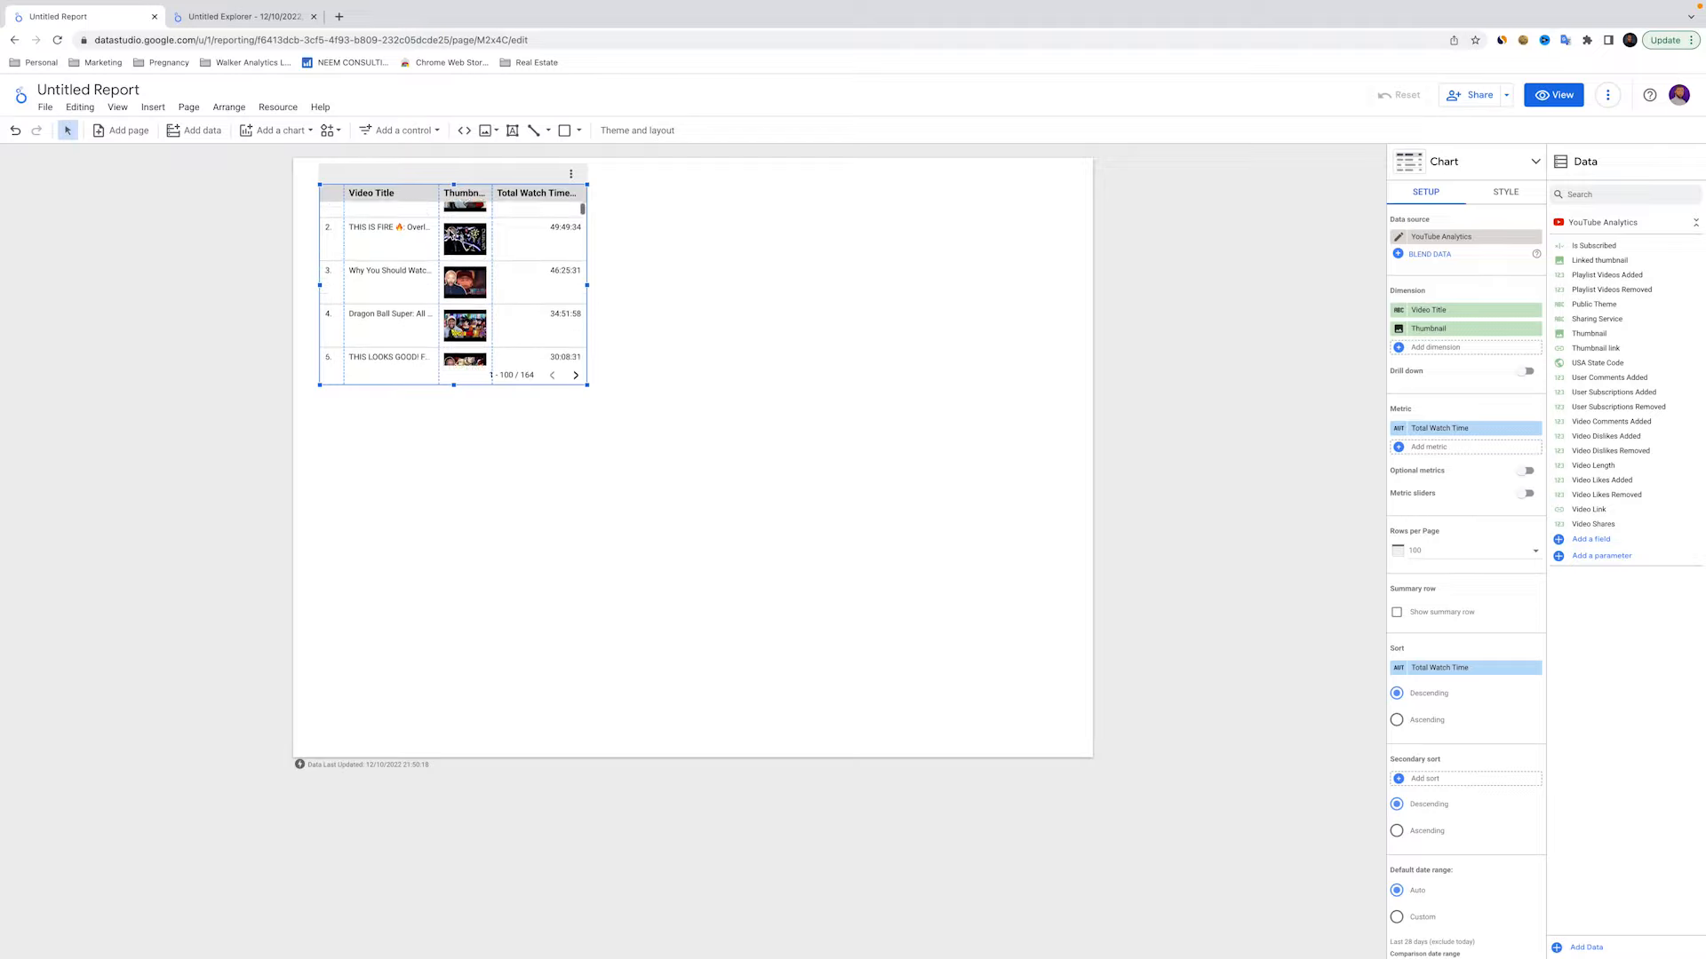
pyautogui.scroll(-8, 390, 256)
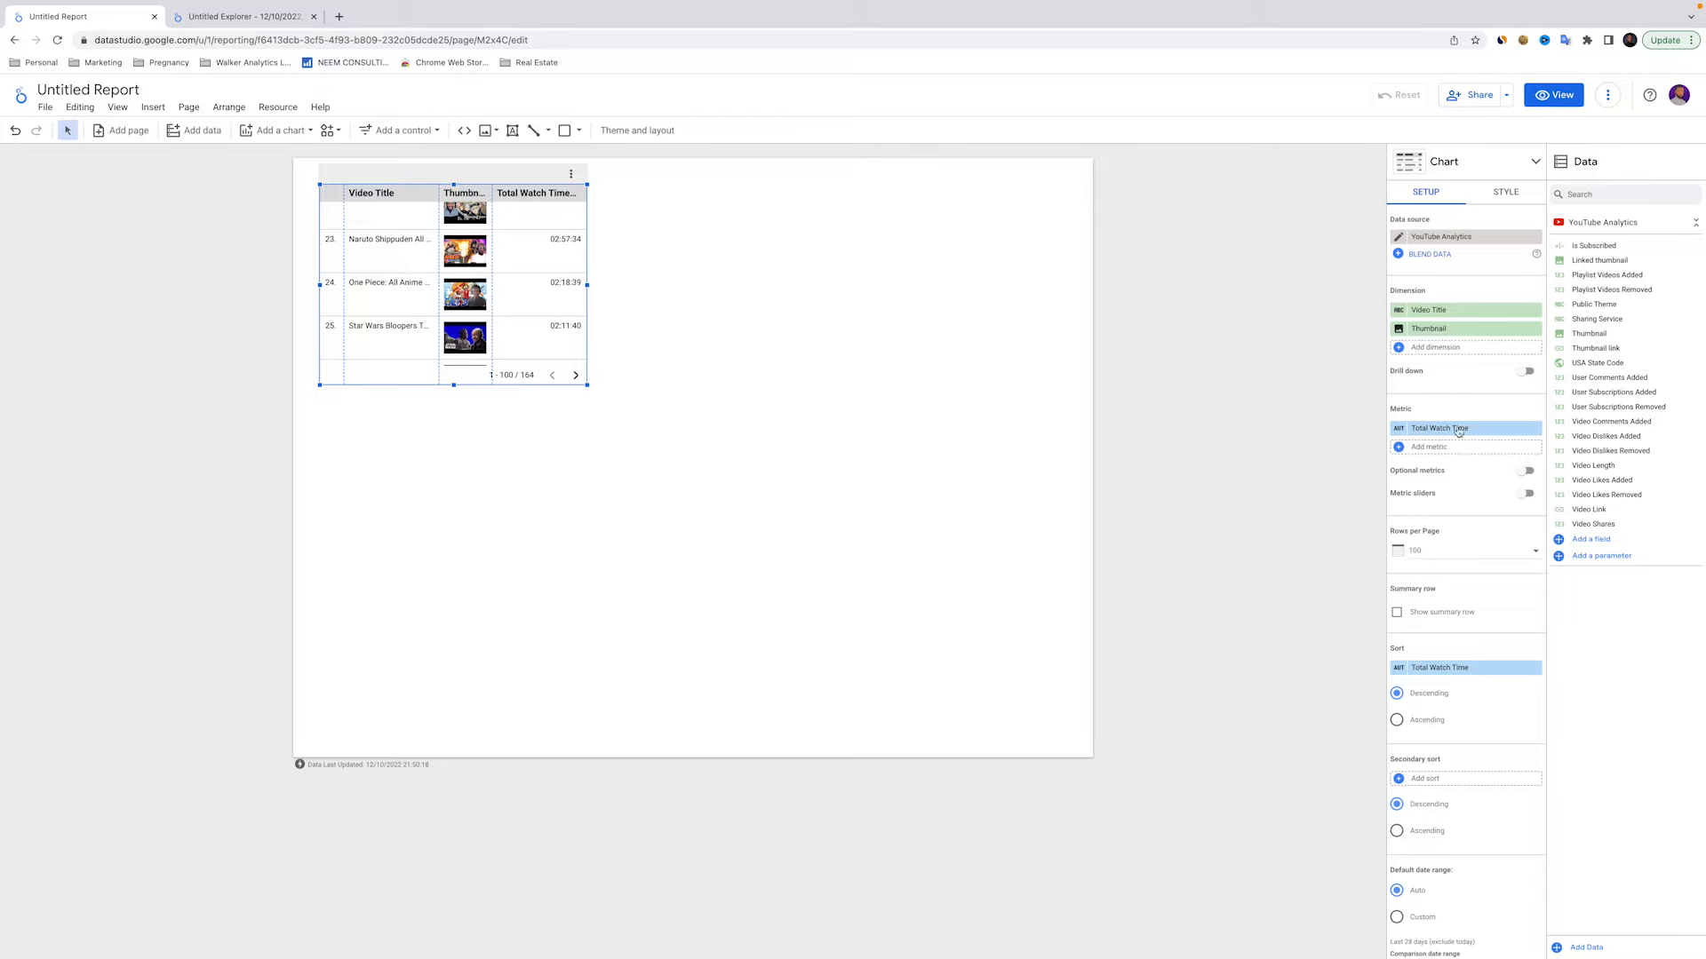
# Try drill down on the table by selecting the first and fourth videos, and switch drill down off again
pyautogui.click(1525, 370)
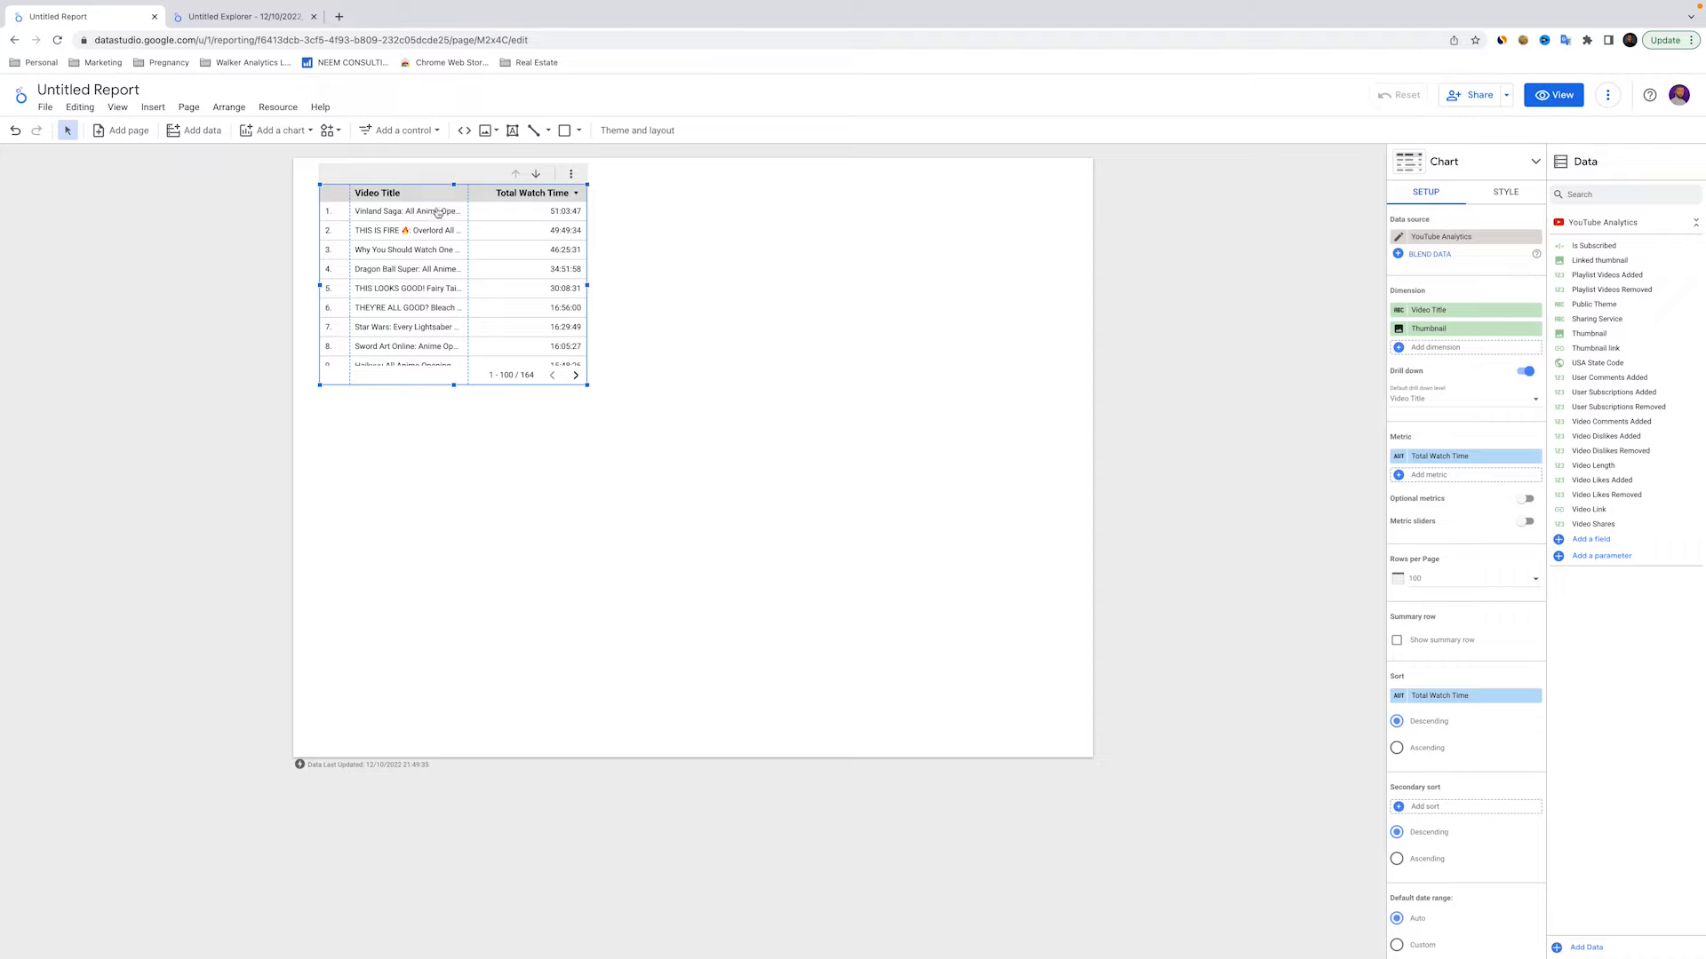
pyautogui.click(398, 213)
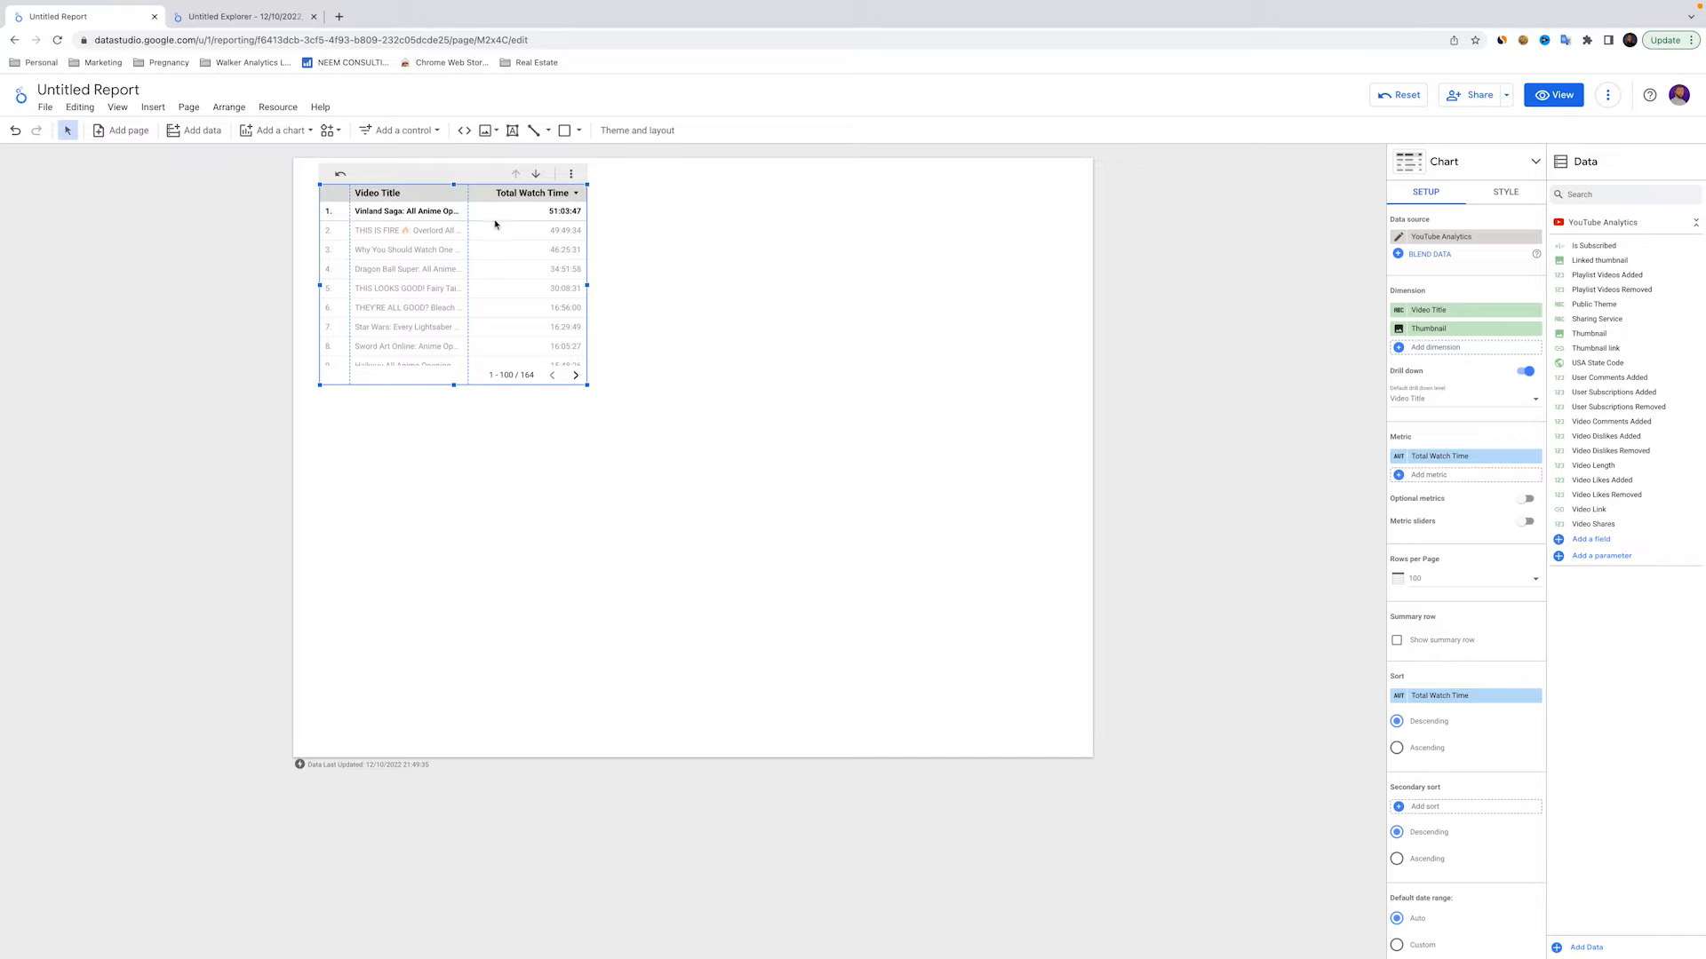
pyautogui.click(377, 269)
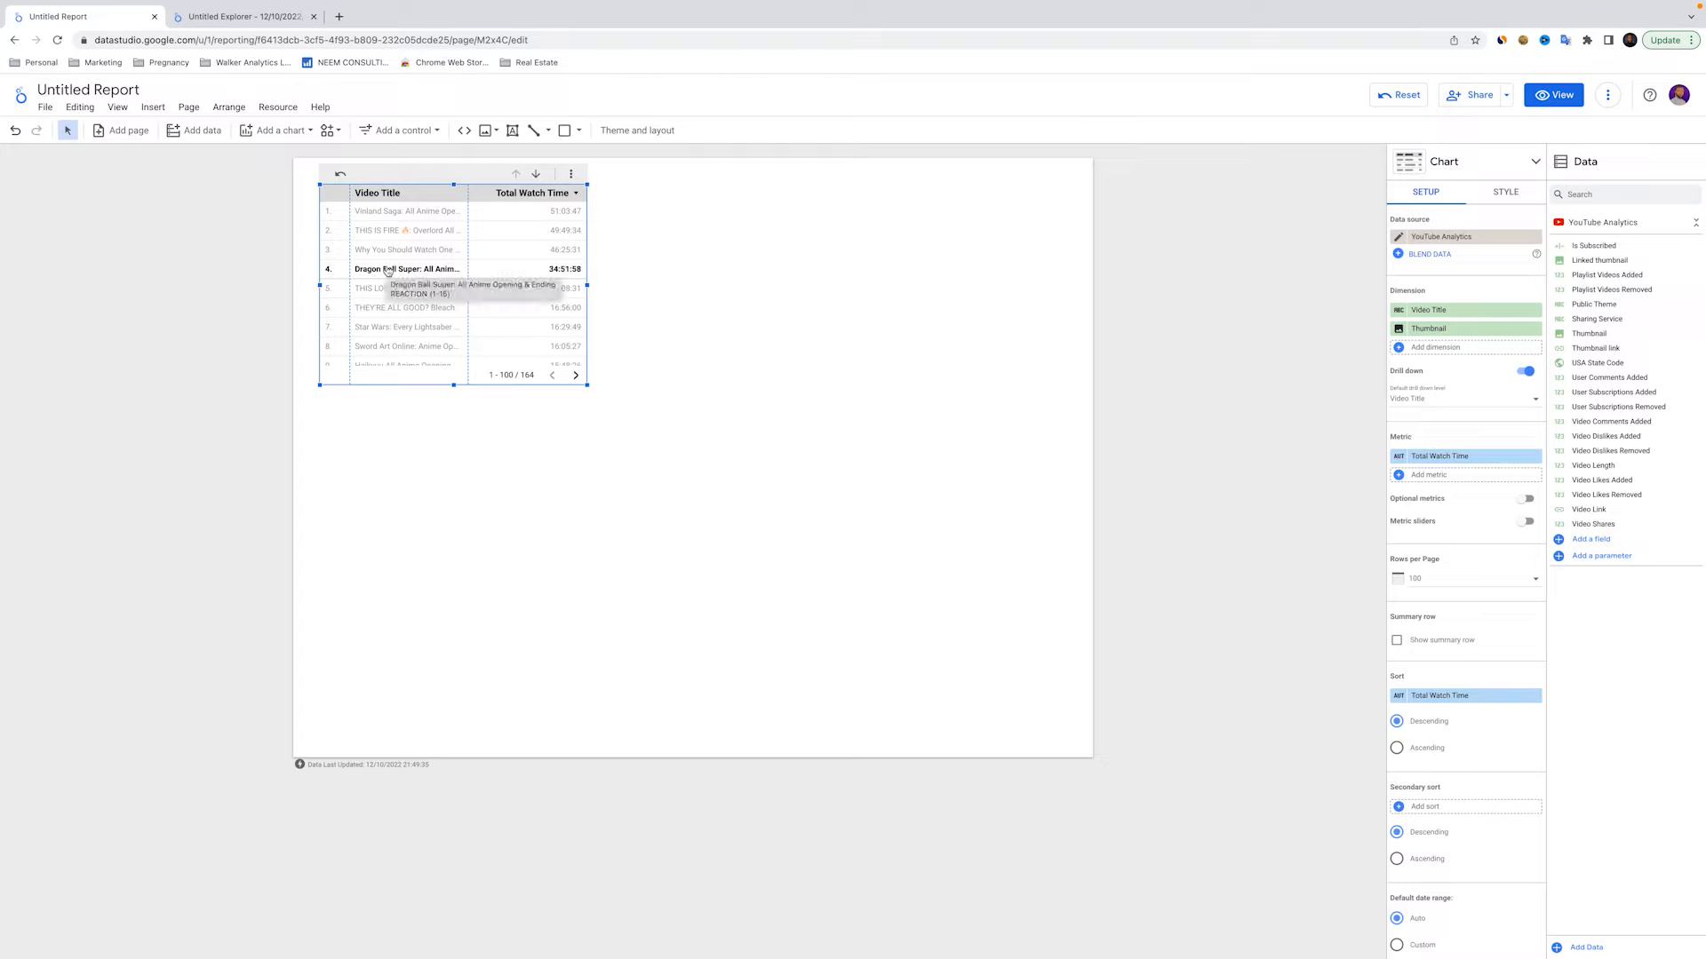
pyautogui.click(380, 271)
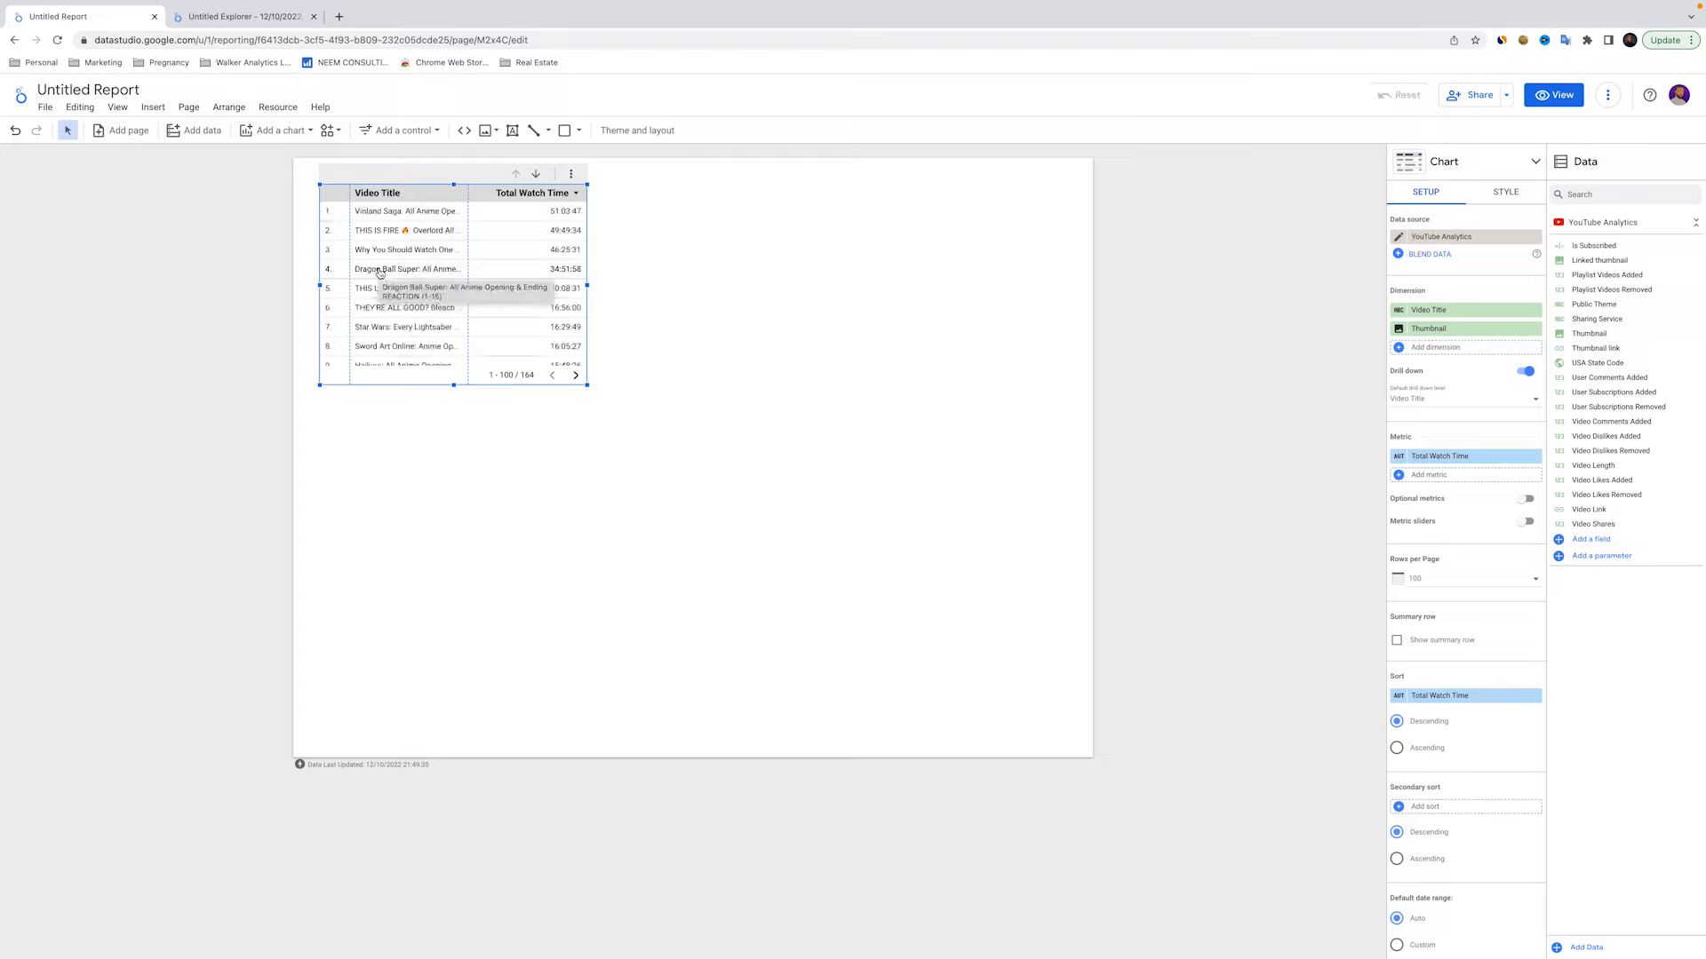
pyautogui.click(1529, 371)
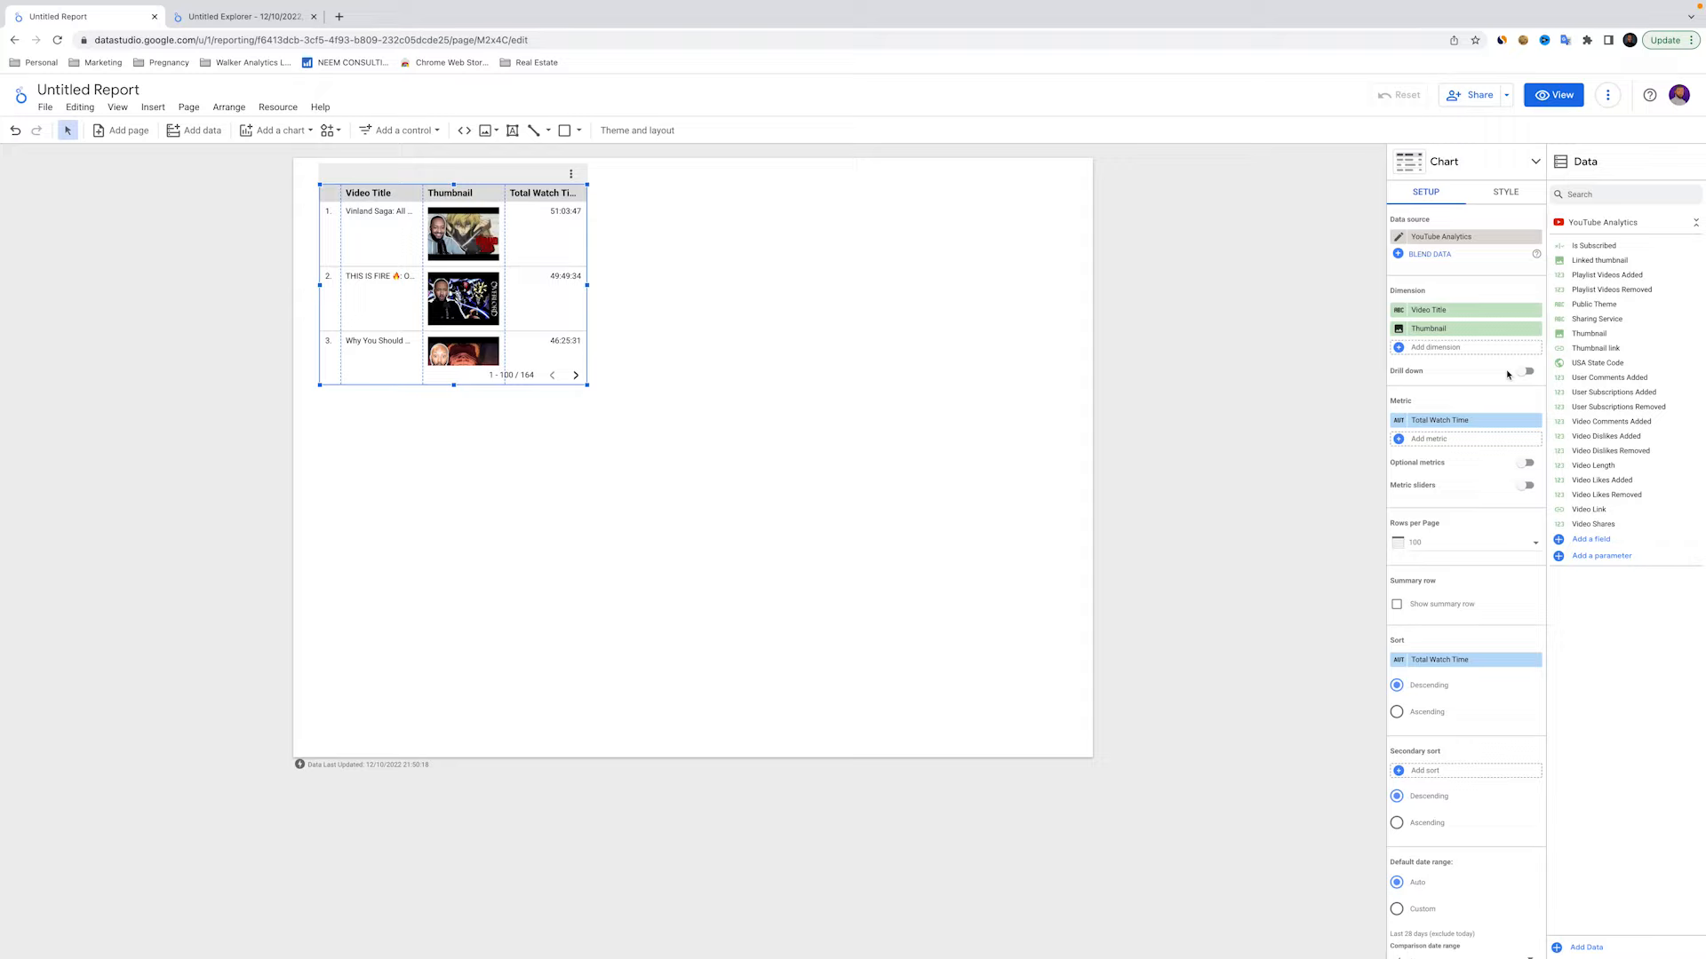
# Rename the table's Total Watch Time metric to "Watch Time"
pyautogui.scroll(-1, 1457, 386)
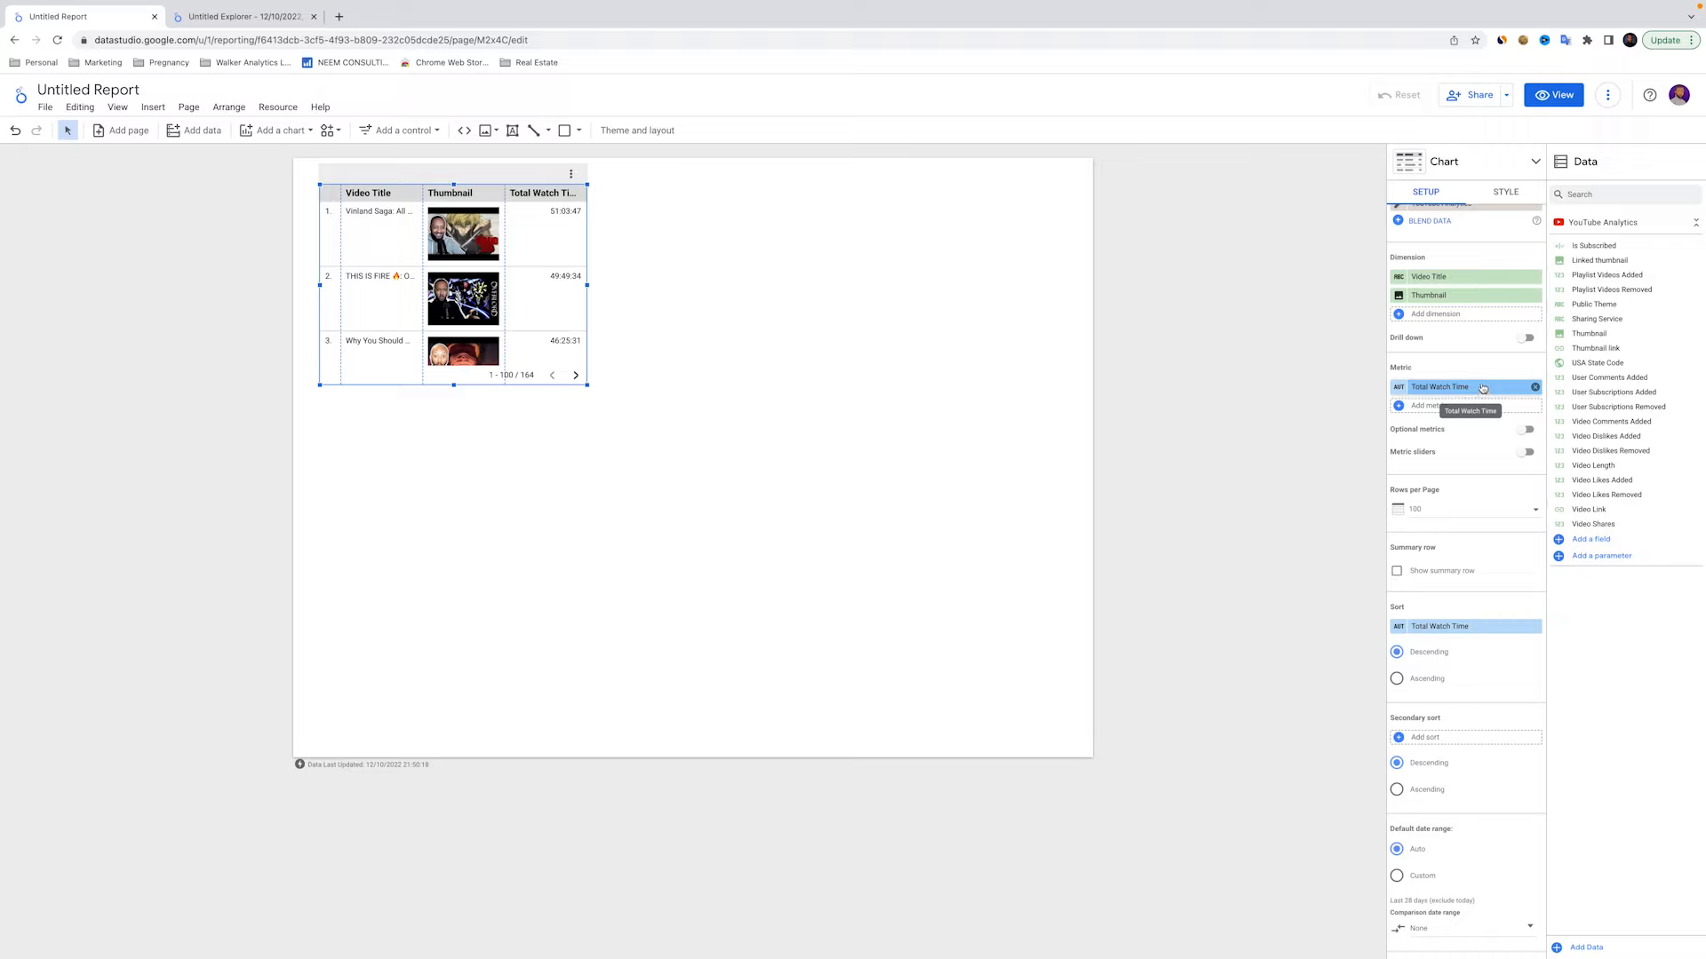
pyautogui.click(1471, 391)
pyautogui.scroll(-3, 1470, 455)
pyautogui.scroll(5, 1470, 455)
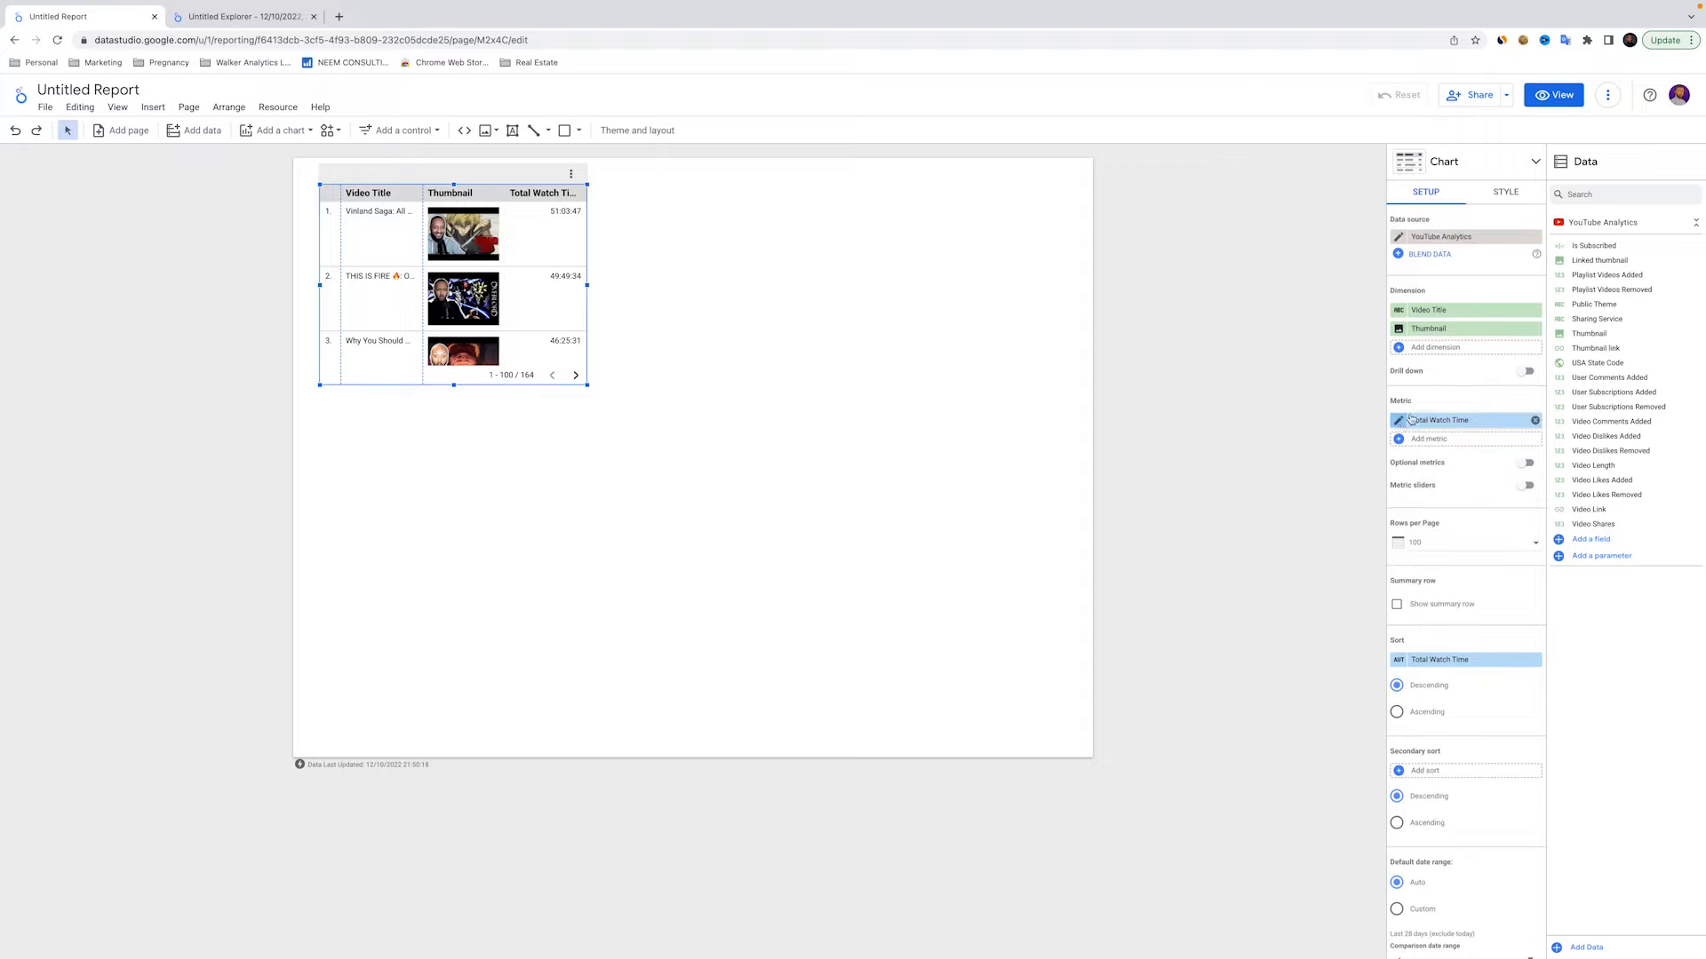
pyautogui.click(1400, 424)
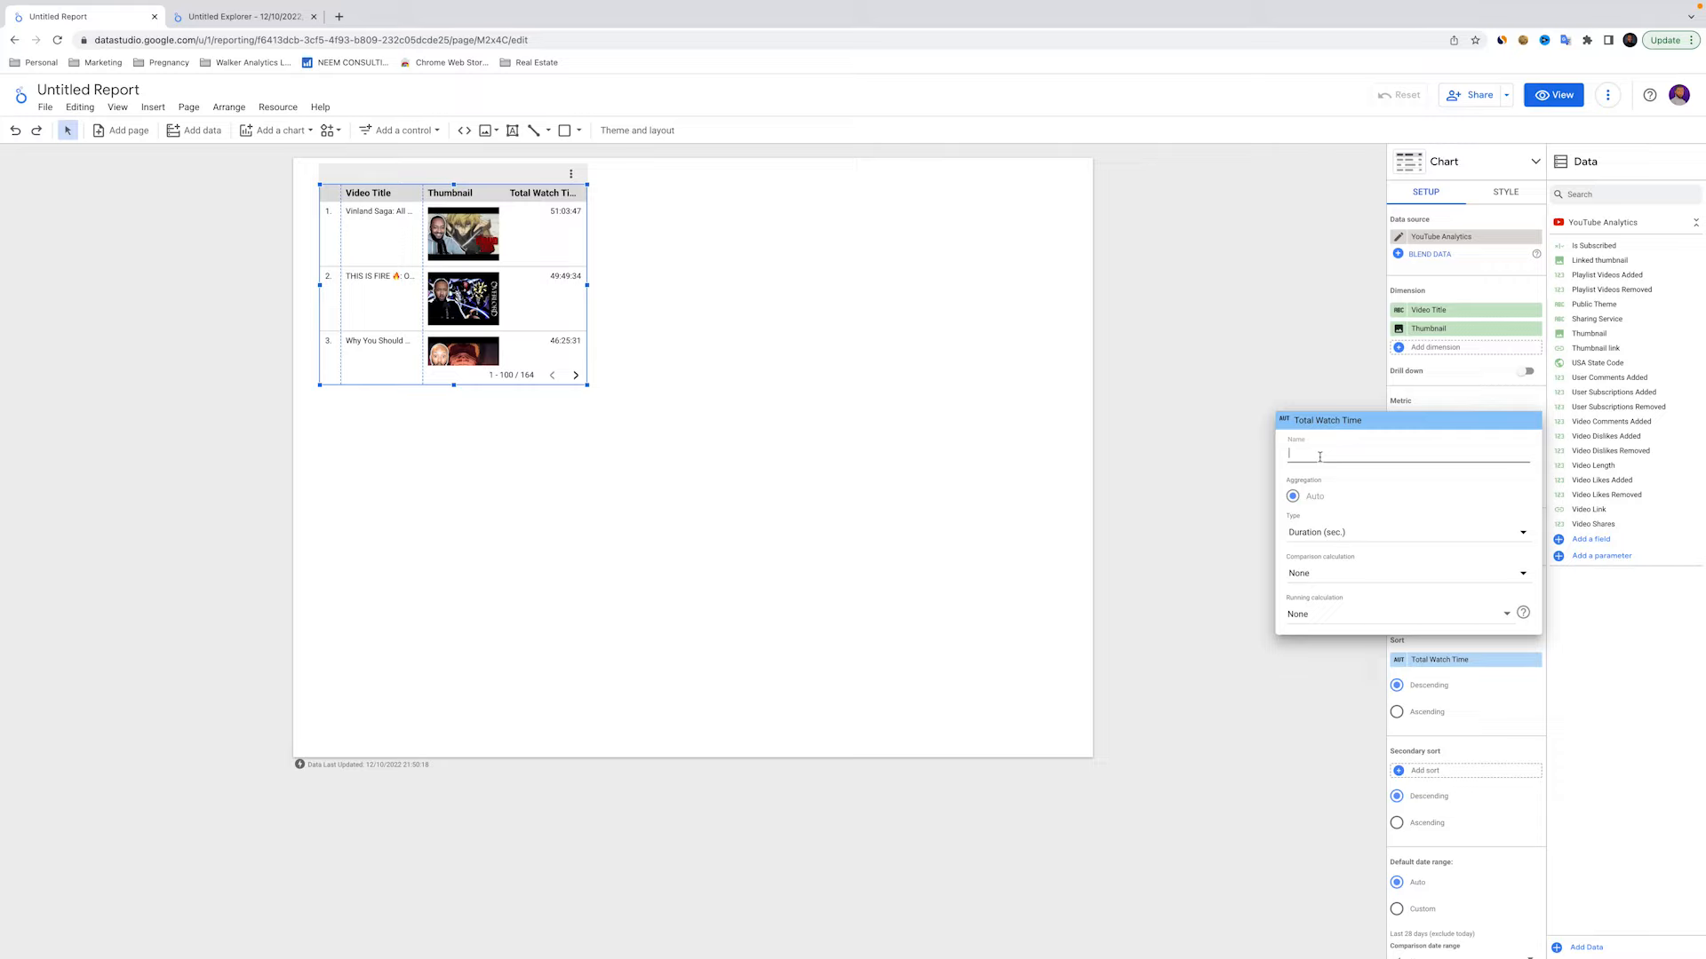
pyautogui.write('W')
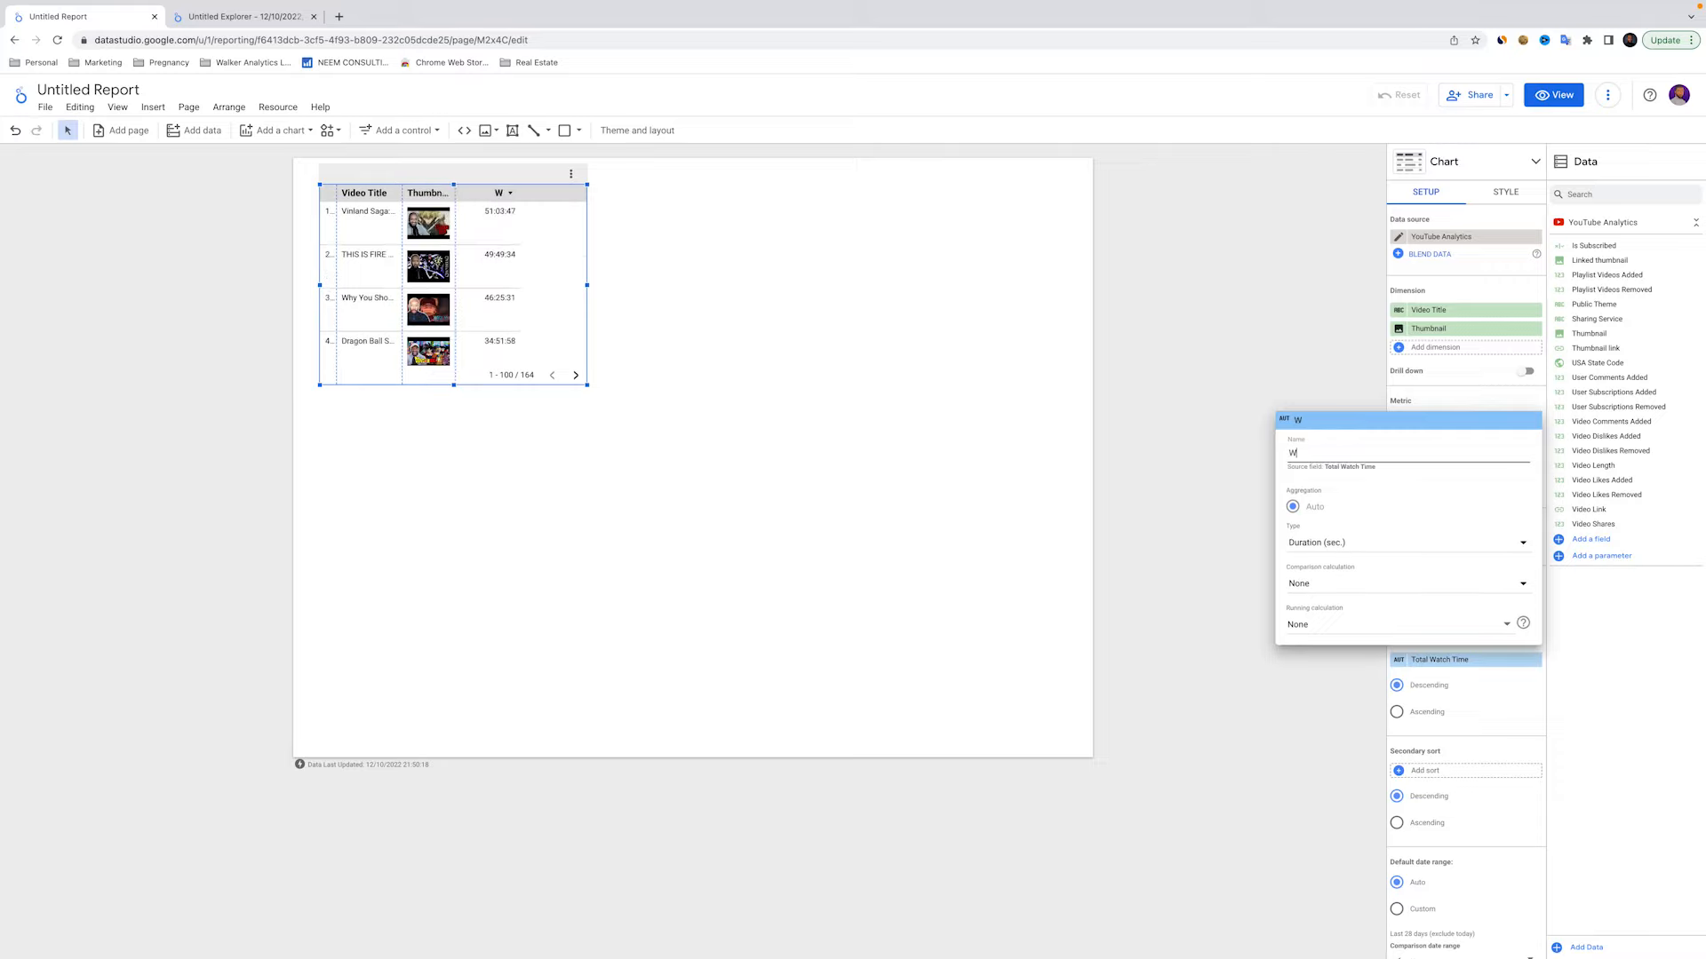
pyautogui.write('atch Time')
pyautogui.press('Return')
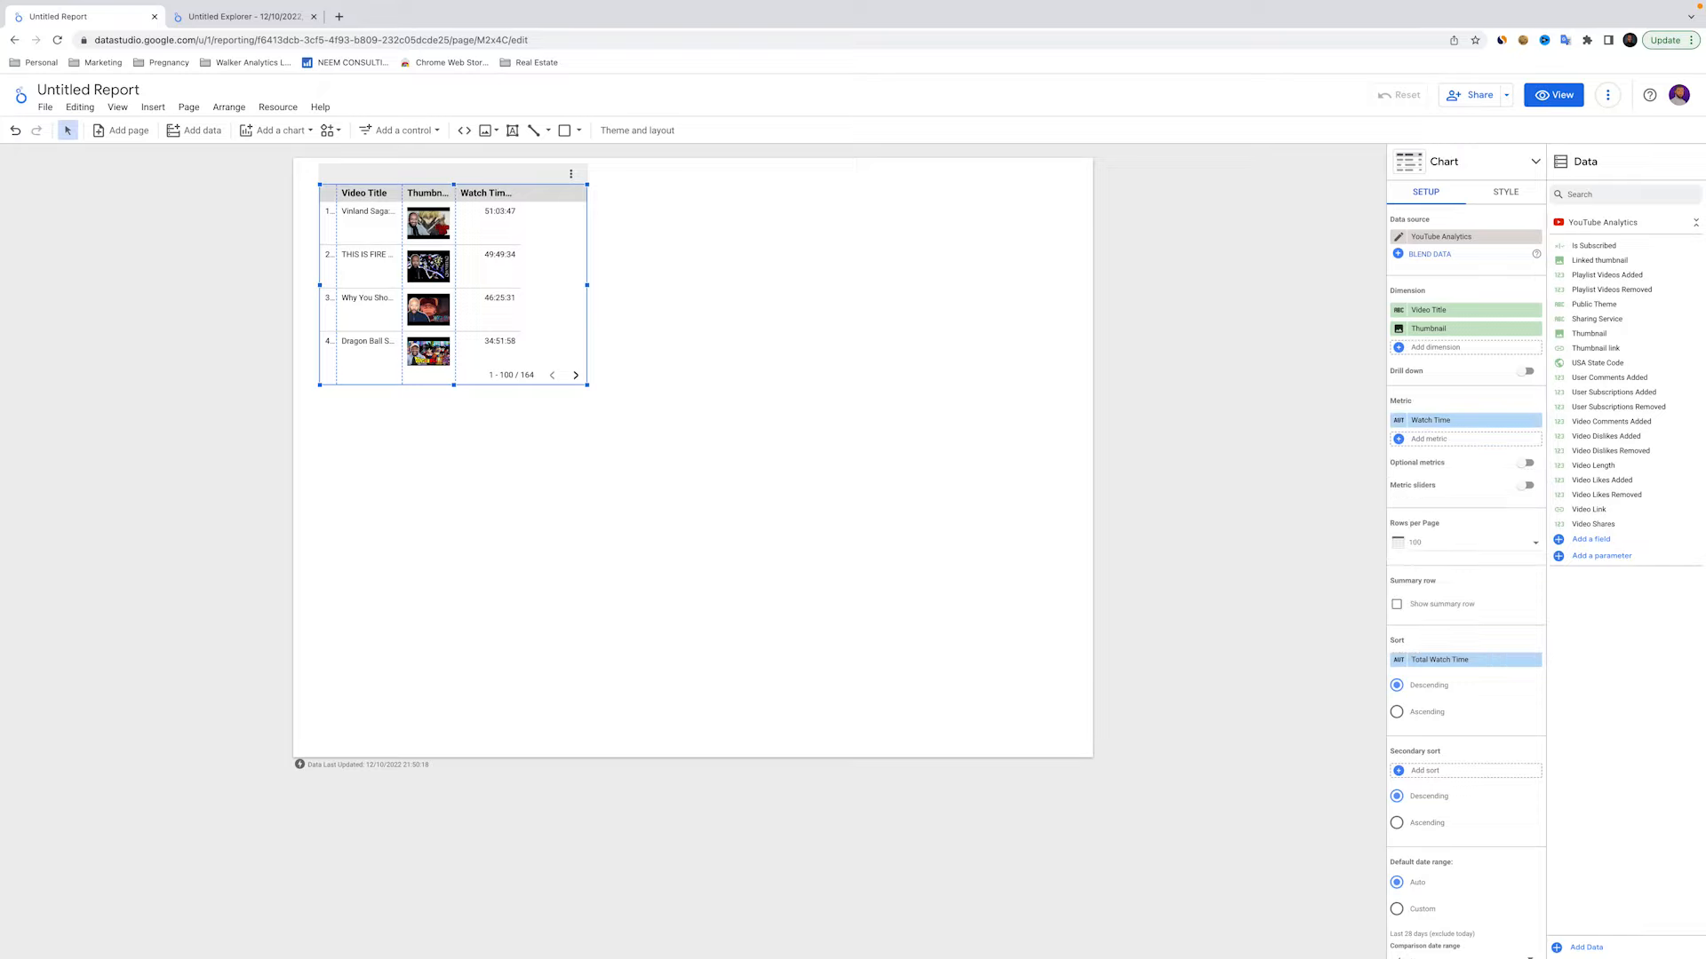
# Widen the table to the right and add Average View Percentage as its second metric
pyautogui.moveTo(587, 285); pyautogui.dragTo(946, 285)
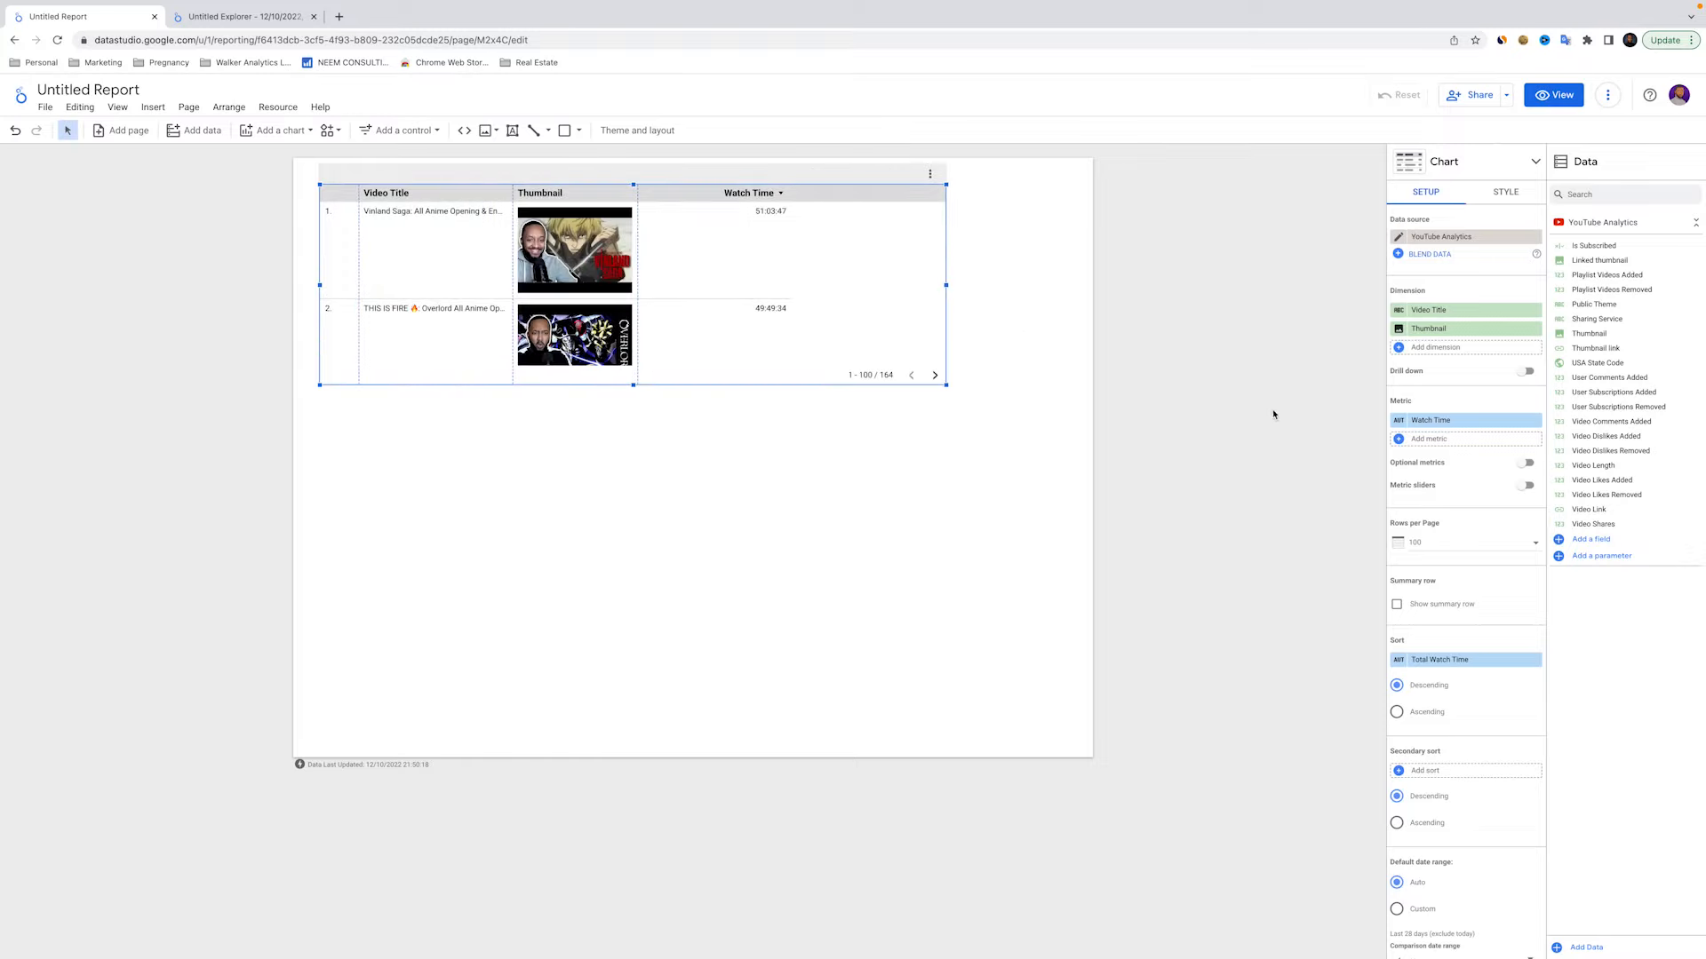
pyautogui.click(1408, 440)
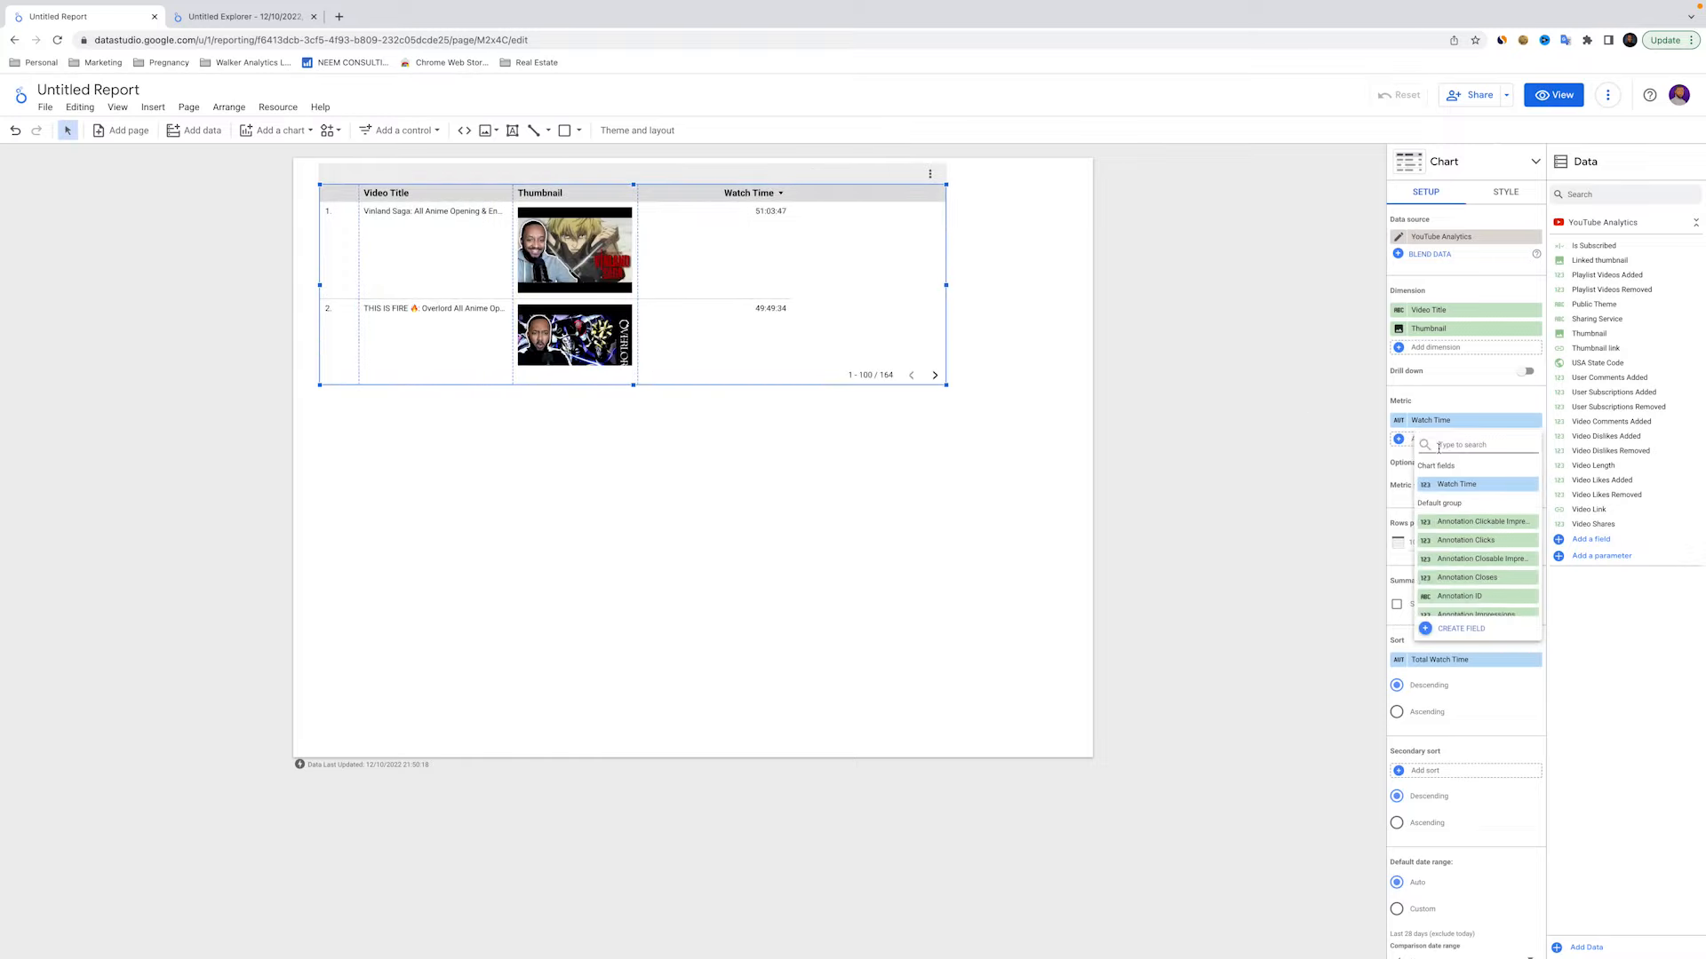
pyautogui.scroll(-3, 1468, 499)
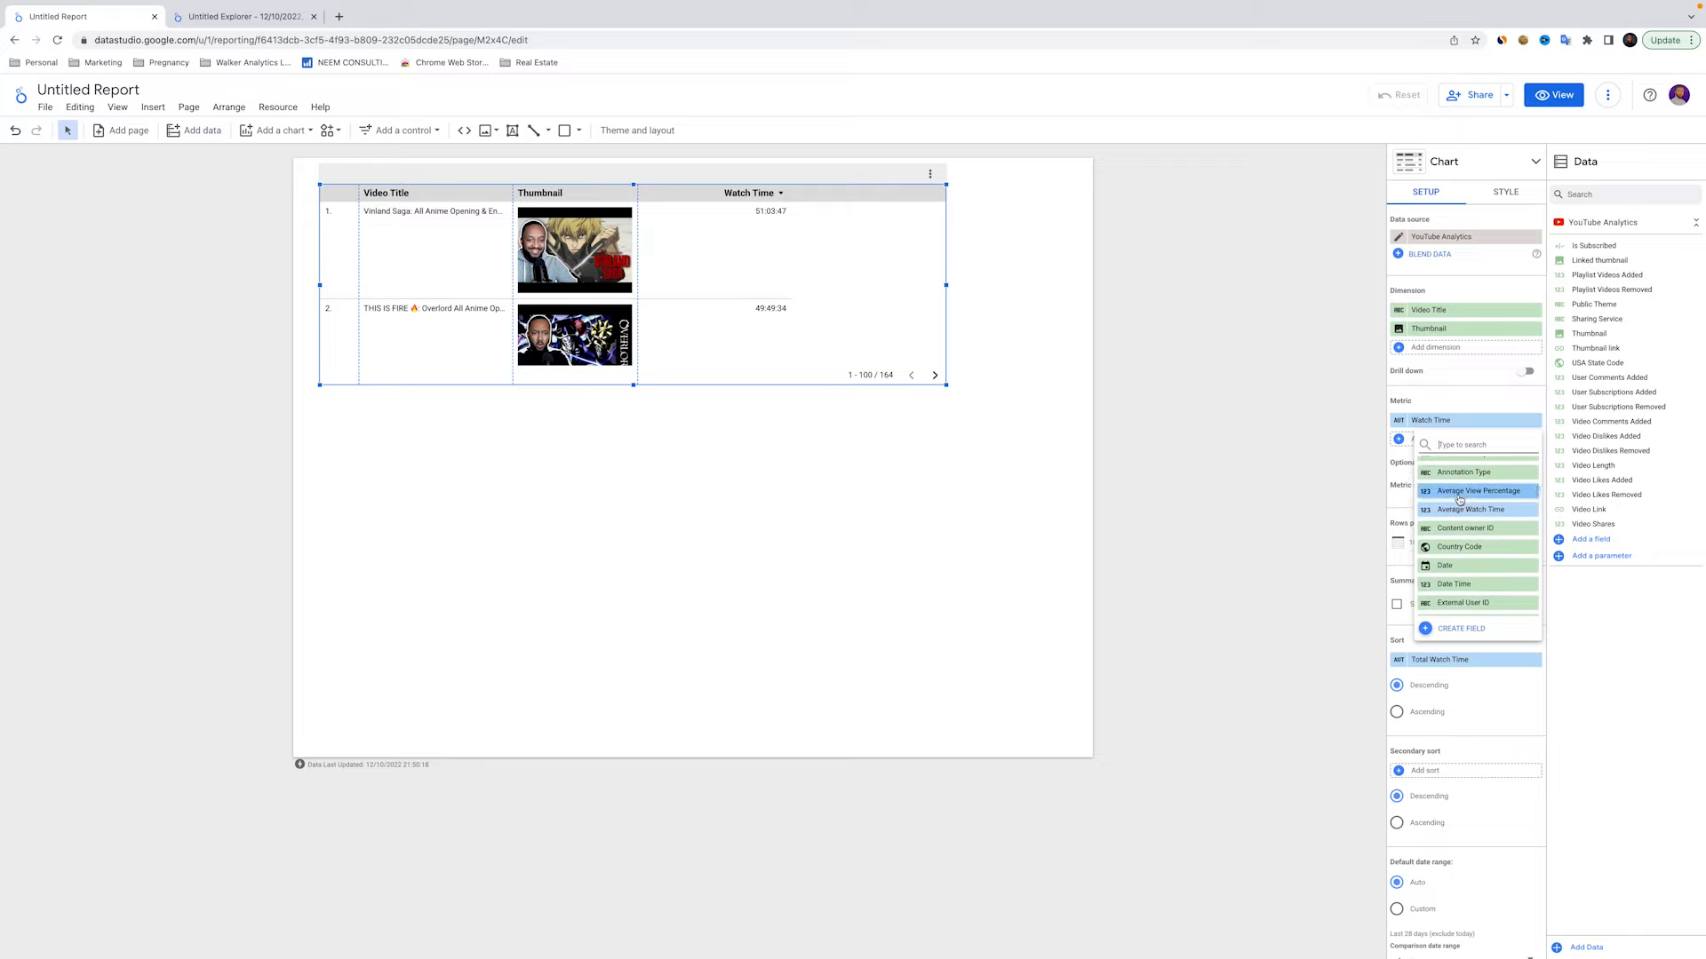
pyautogui.click(1460, 494)
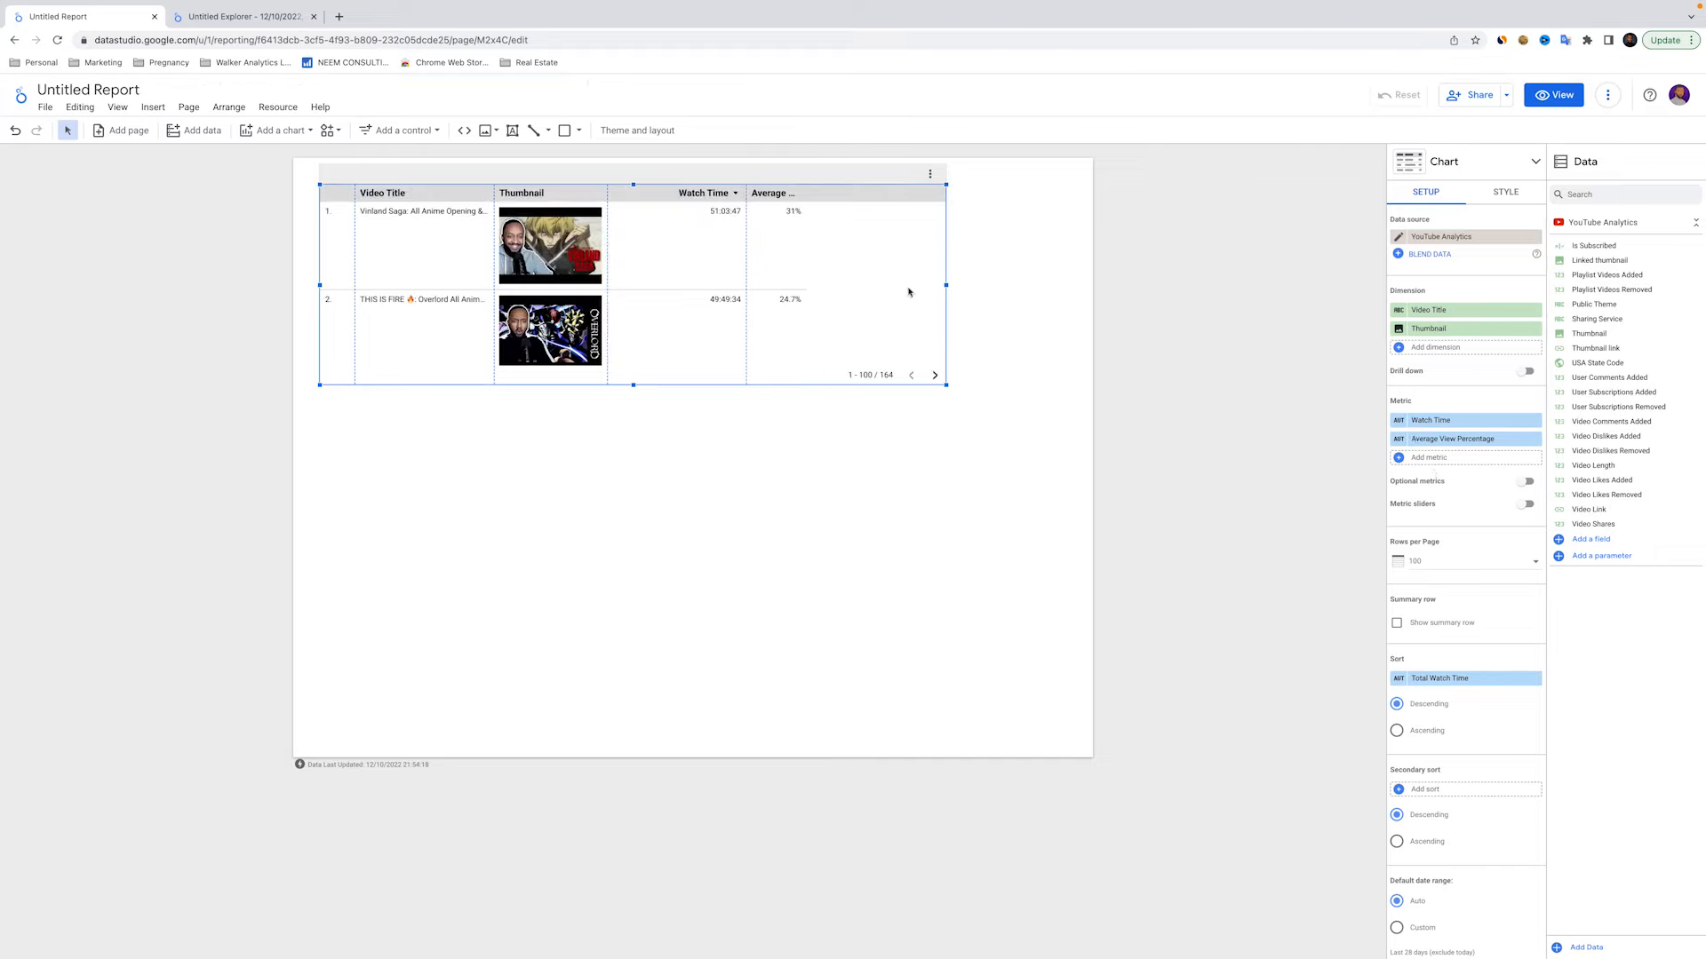
# Refit the table's column widths and enlarge the table to almost the page's right edge and just over half its height
pyautogui.doubleClick(745, 267)
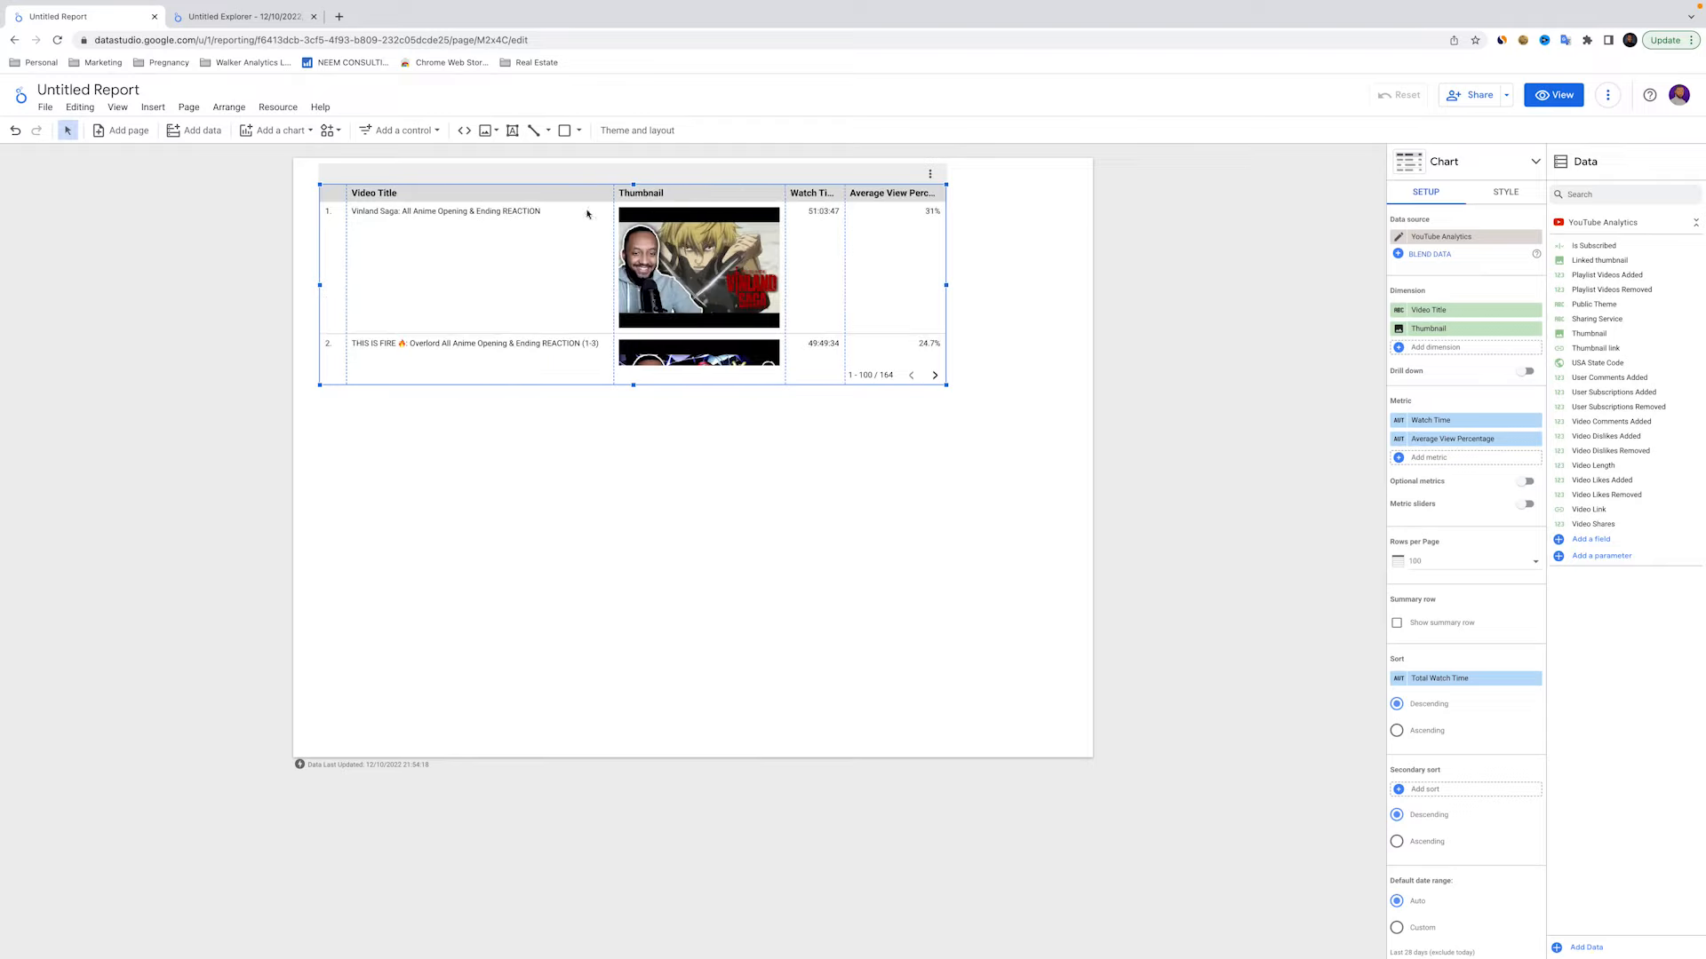
pyautogui.moveTo(948, 285); pyautogui.dragTo(1075, 286)
pyautogui.moveTo(698, 386); pyautogui.dragTo(671, 652)
# Enable optional metrics for the table with Average Watch Time as the optional one, and switch the report to view mode
pyautogui.scroll(1, 1473, 403)
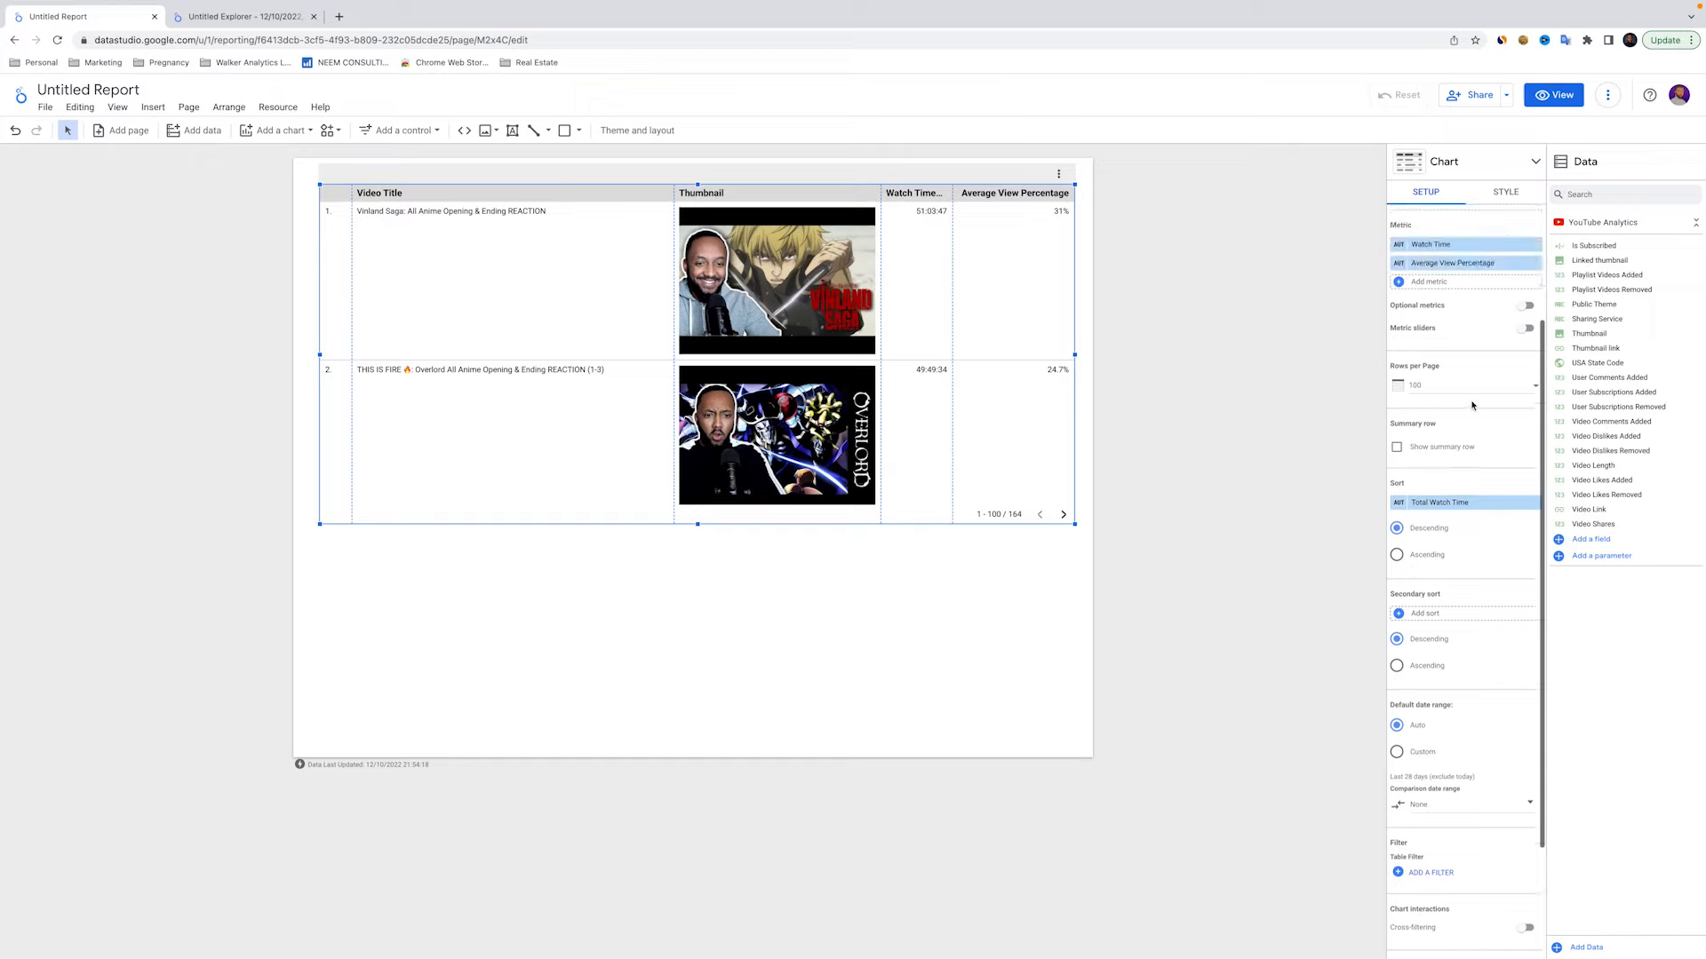
pyautogui.click(1524, 324)
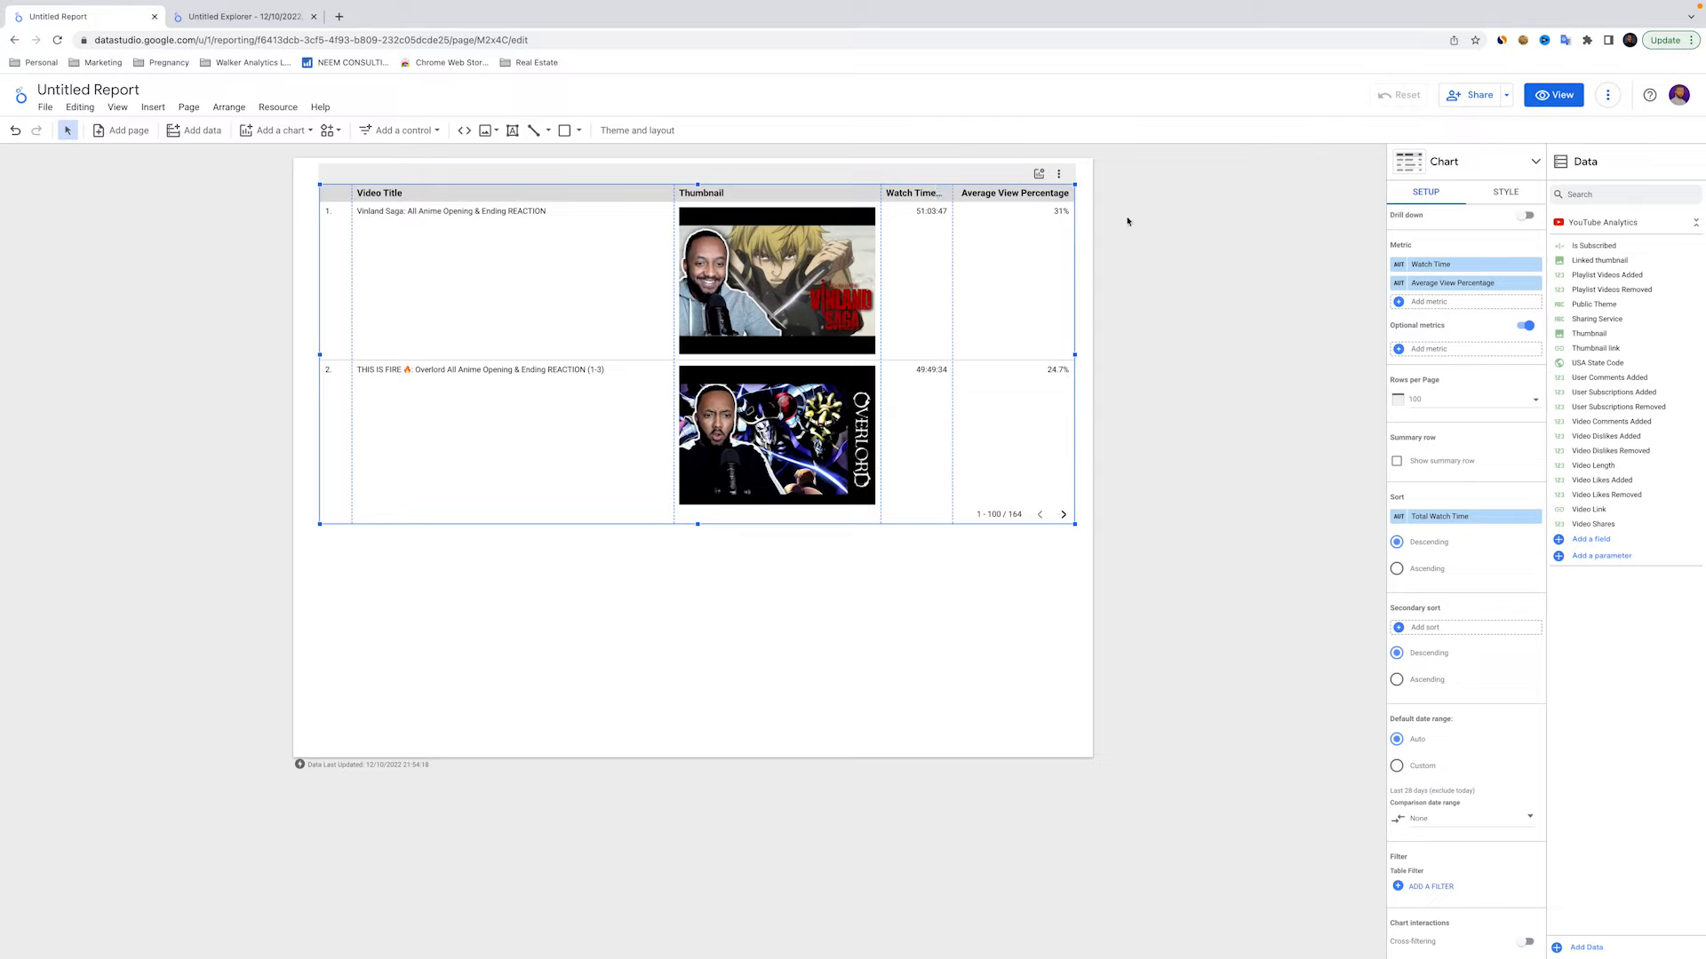
pyautogui.click(1400, 350)
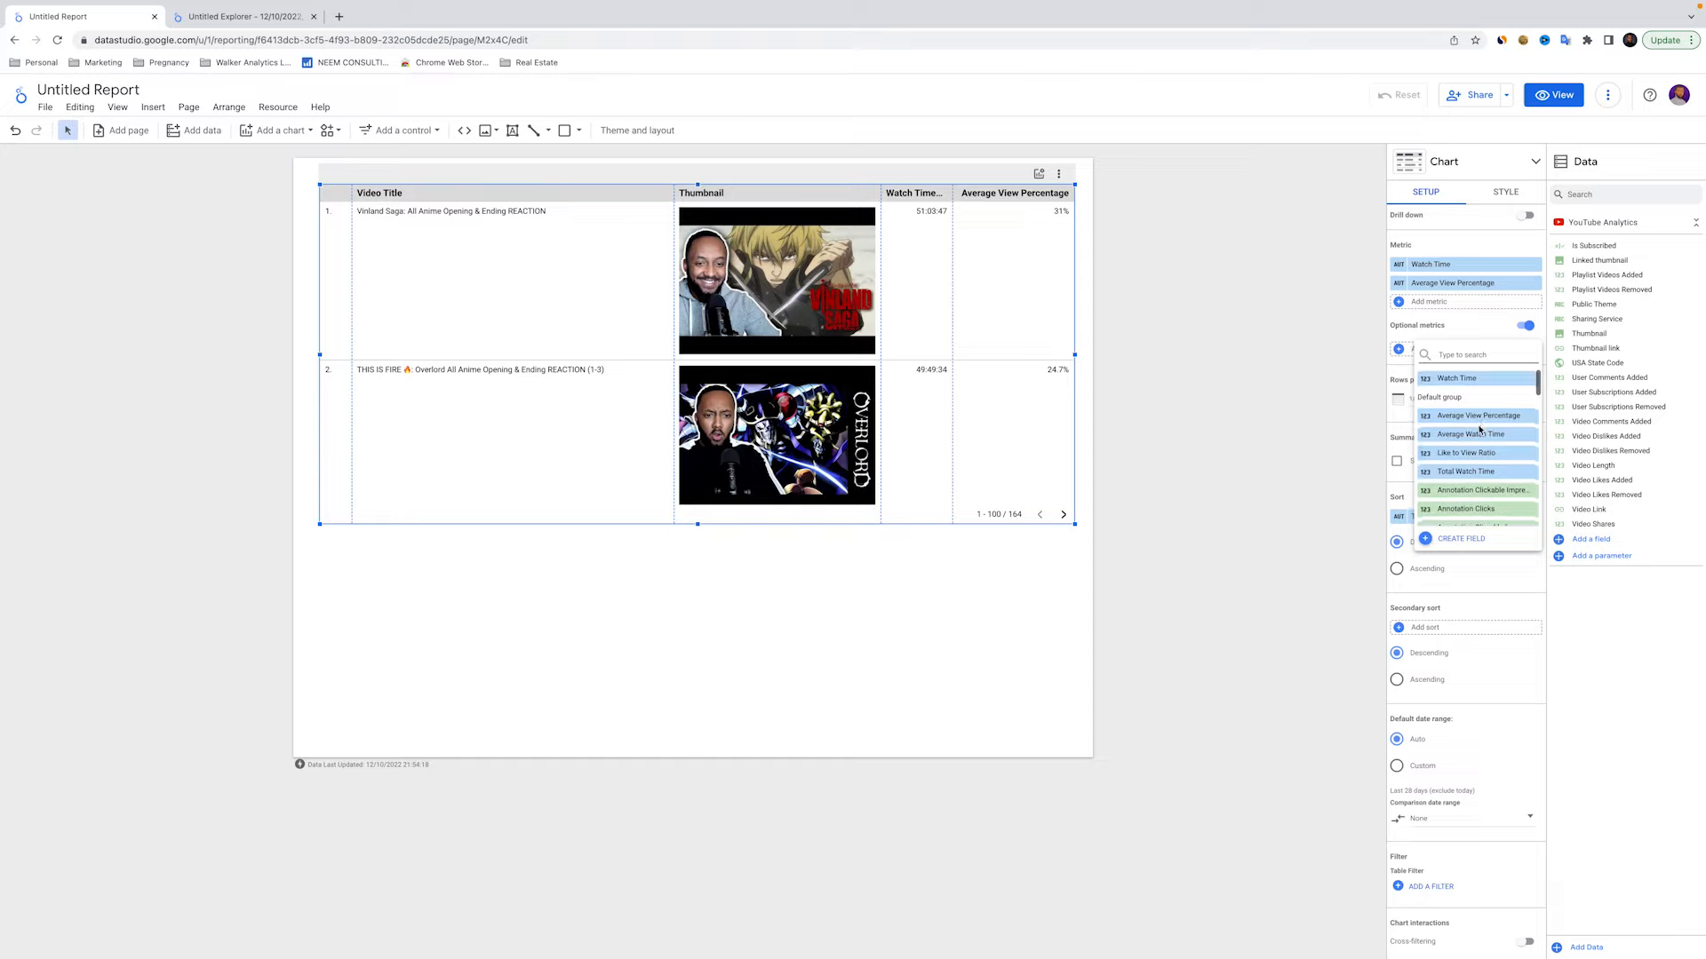
pyautogui.click(1467, 436)
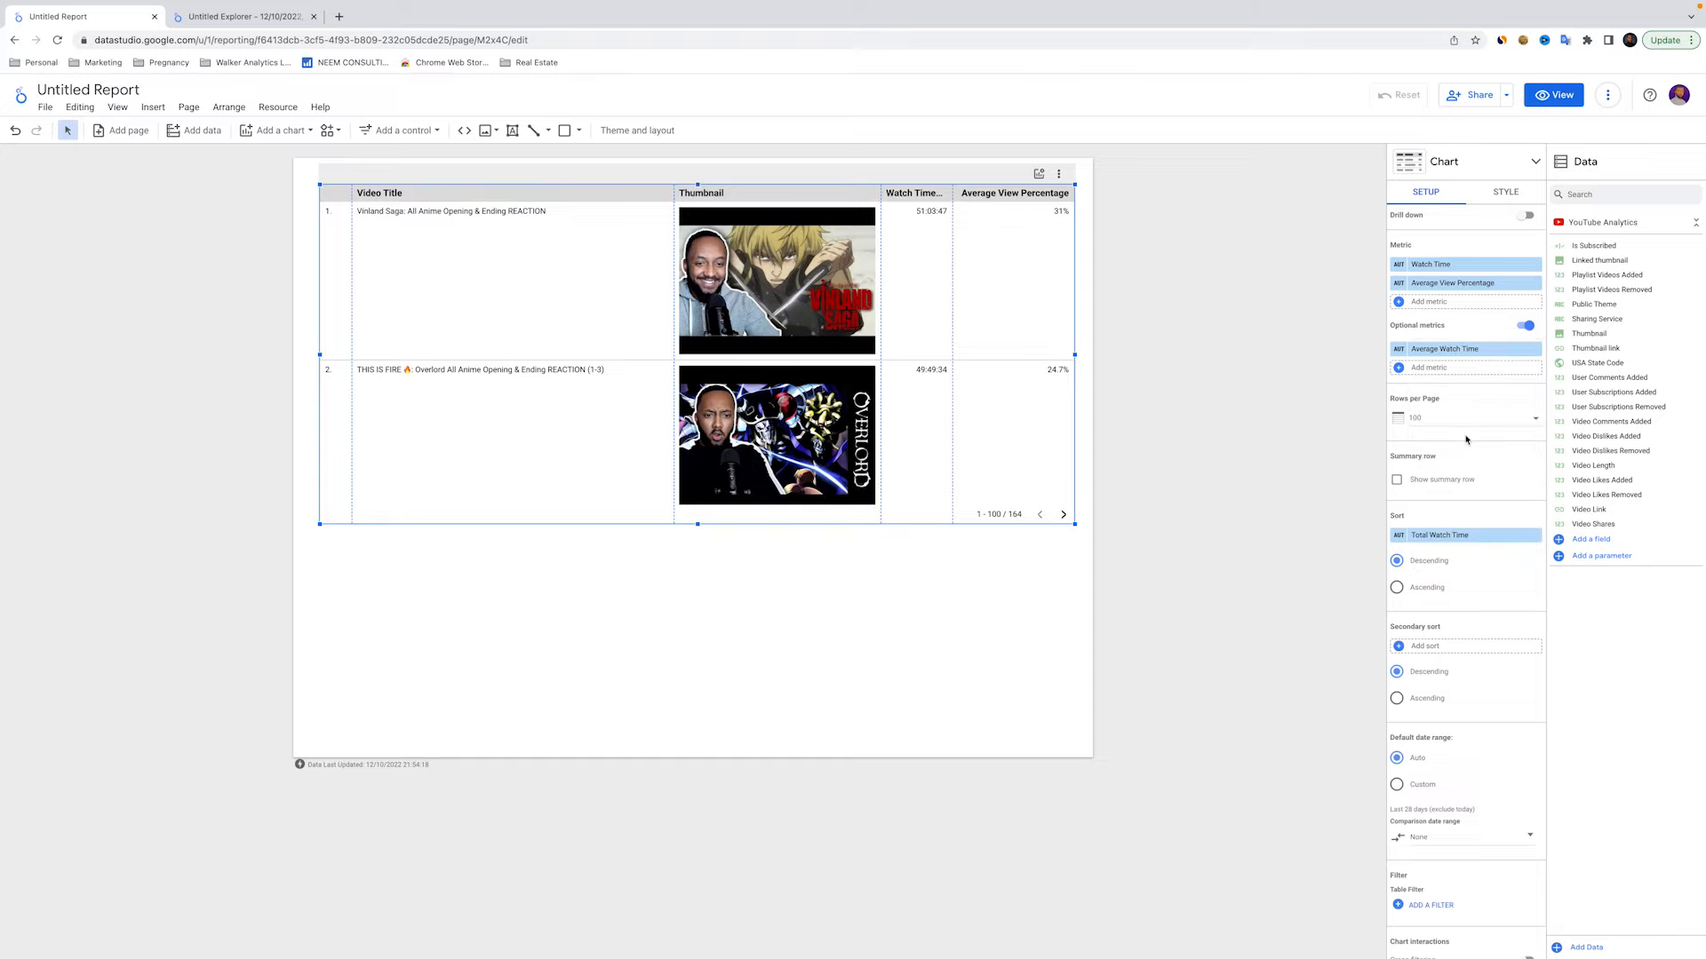
pyautogui.click(1553, 95)
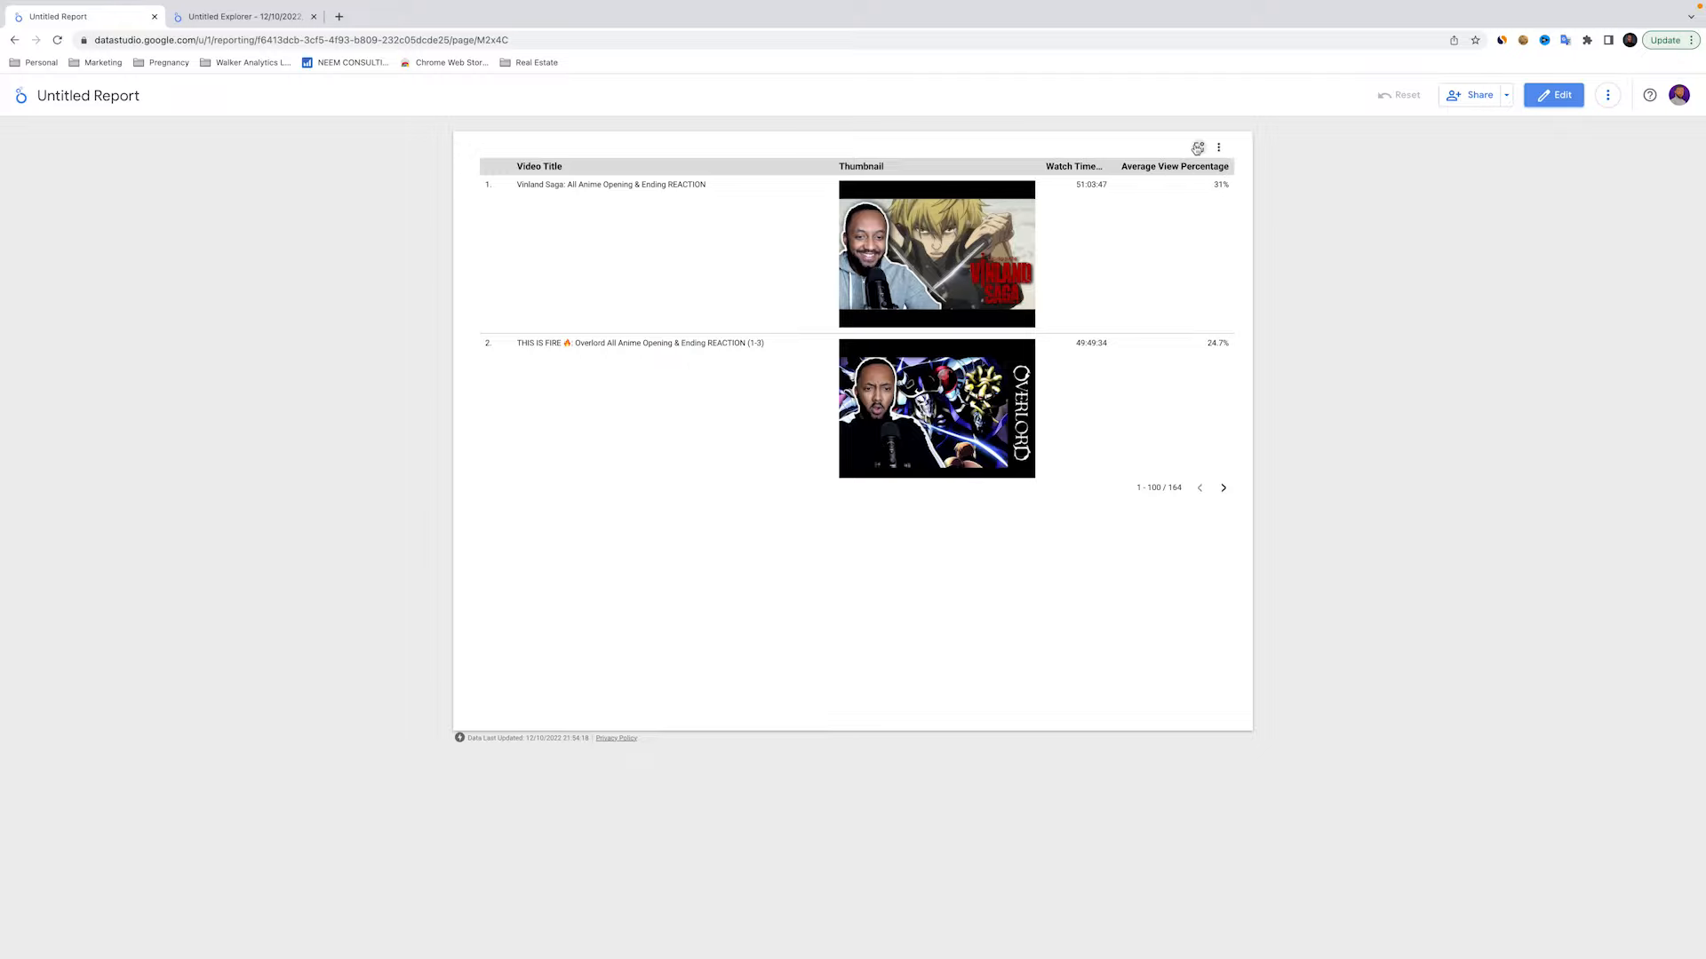
# Add the optional Average Watch Time metric to the displayed table columns in view mode
pyautogui.click(1198, 148)
pyautogui.click(1230, 217)
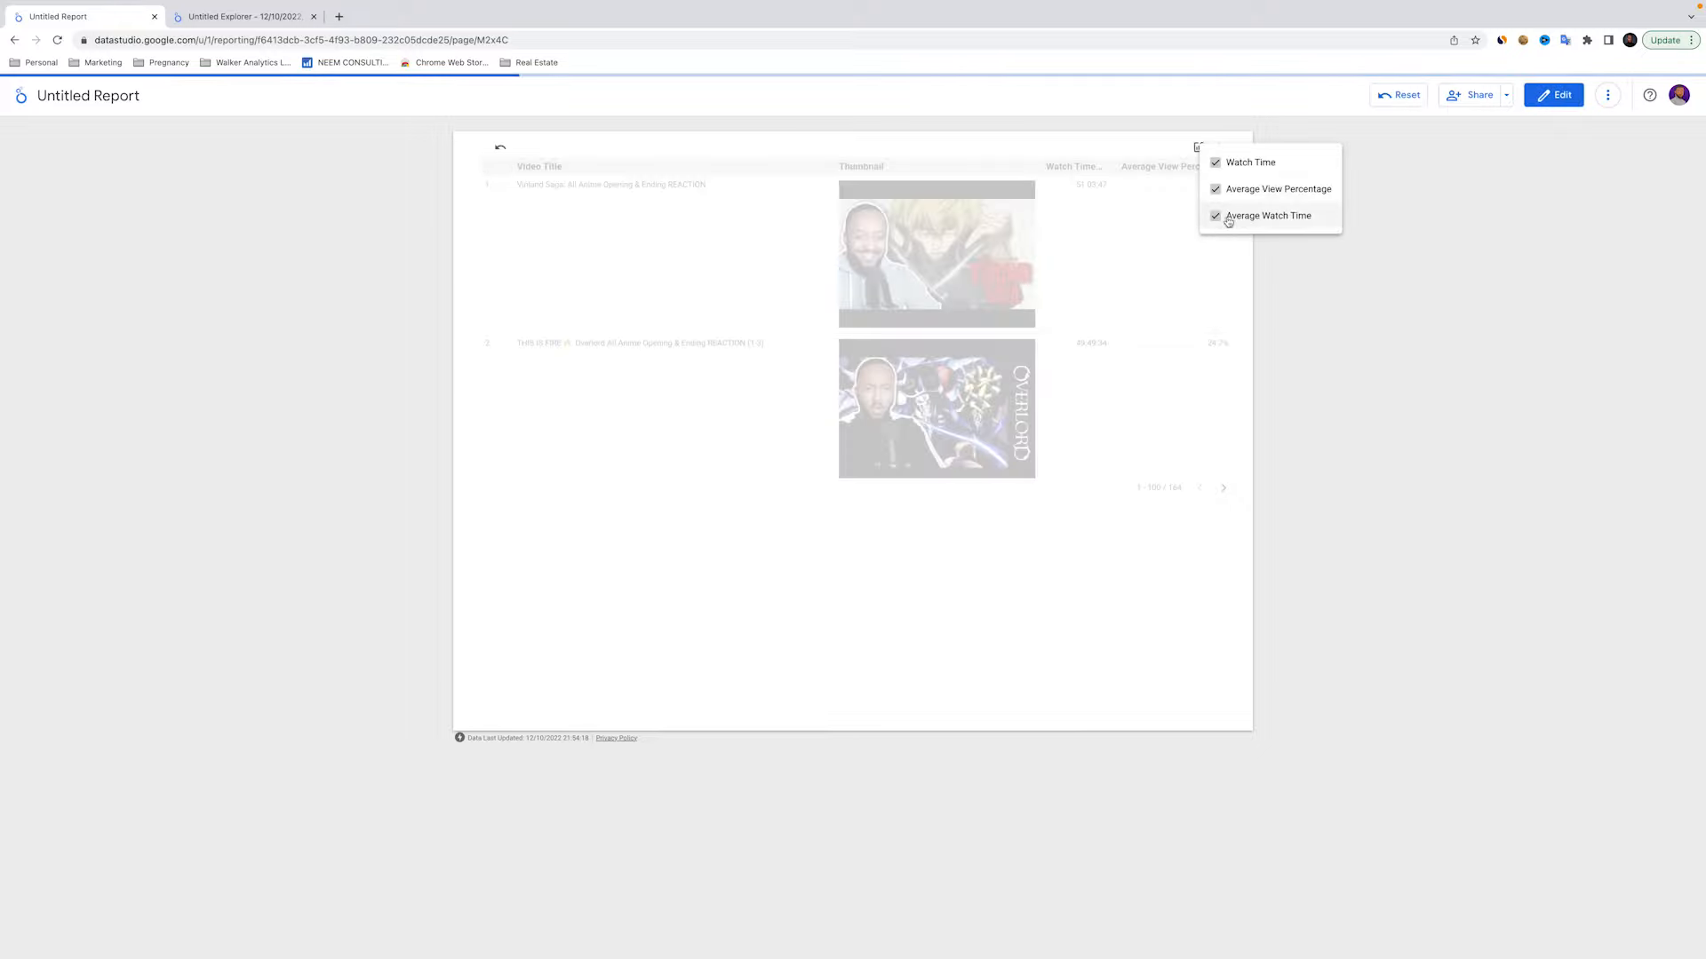
pyautogui.click(1257, 279)
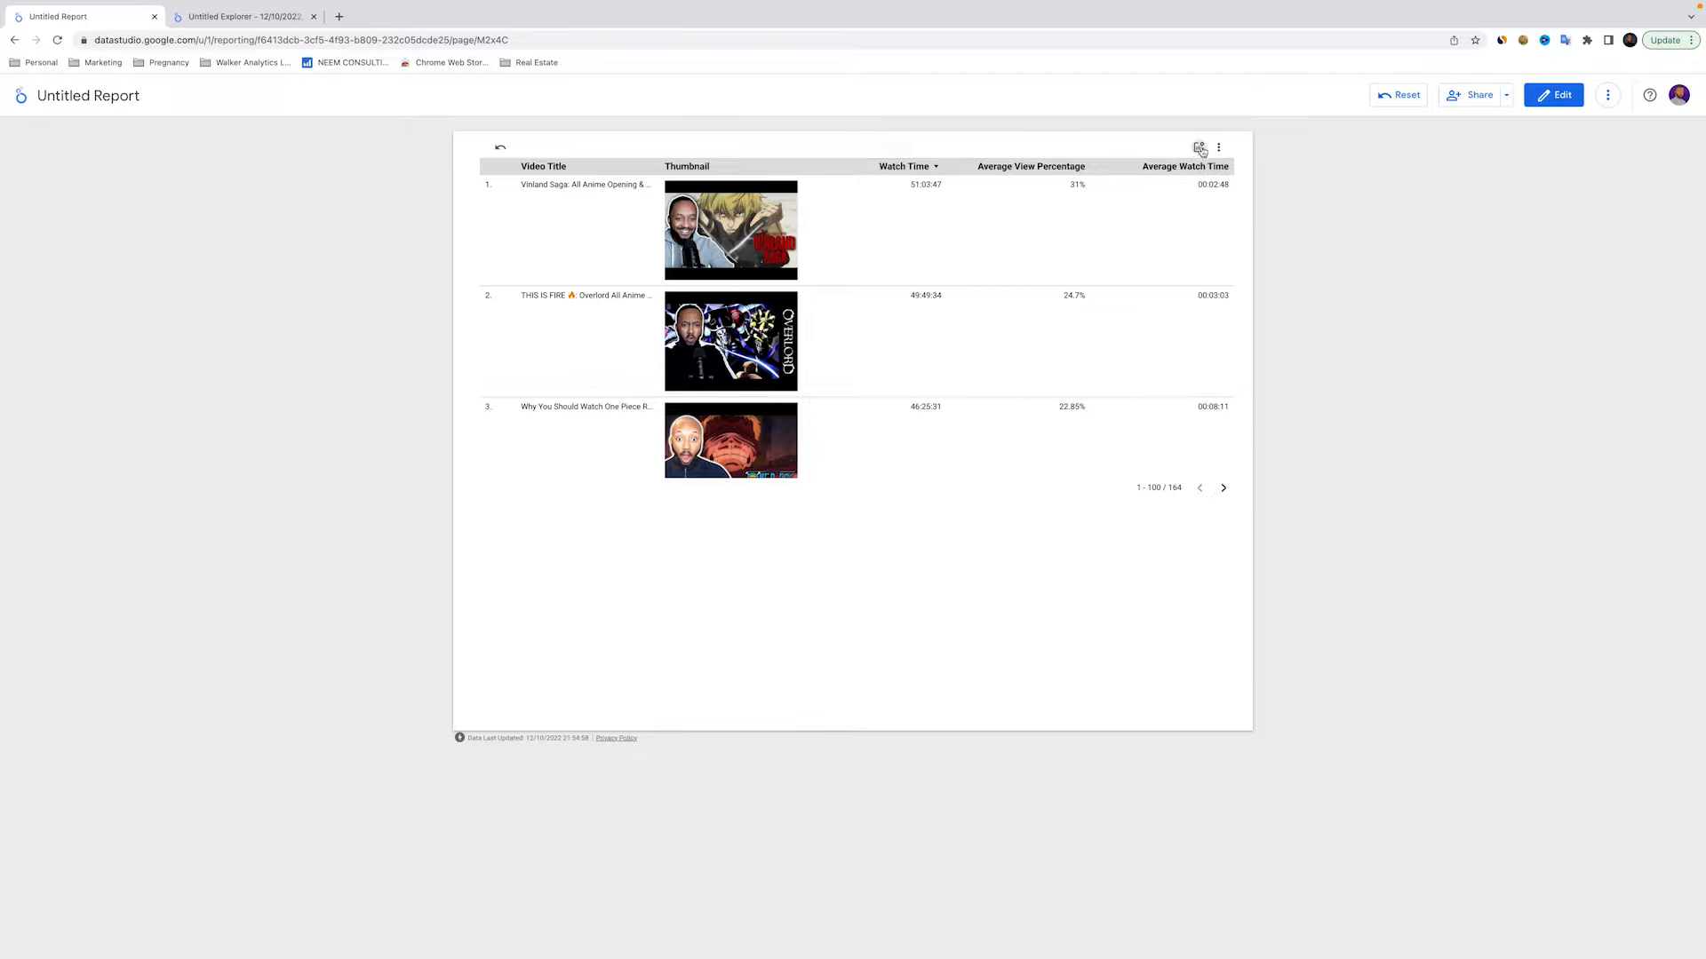
# Return to editing the report and replace the table's optional metrics with metric sliders
pyautogui.click(1564, 96)
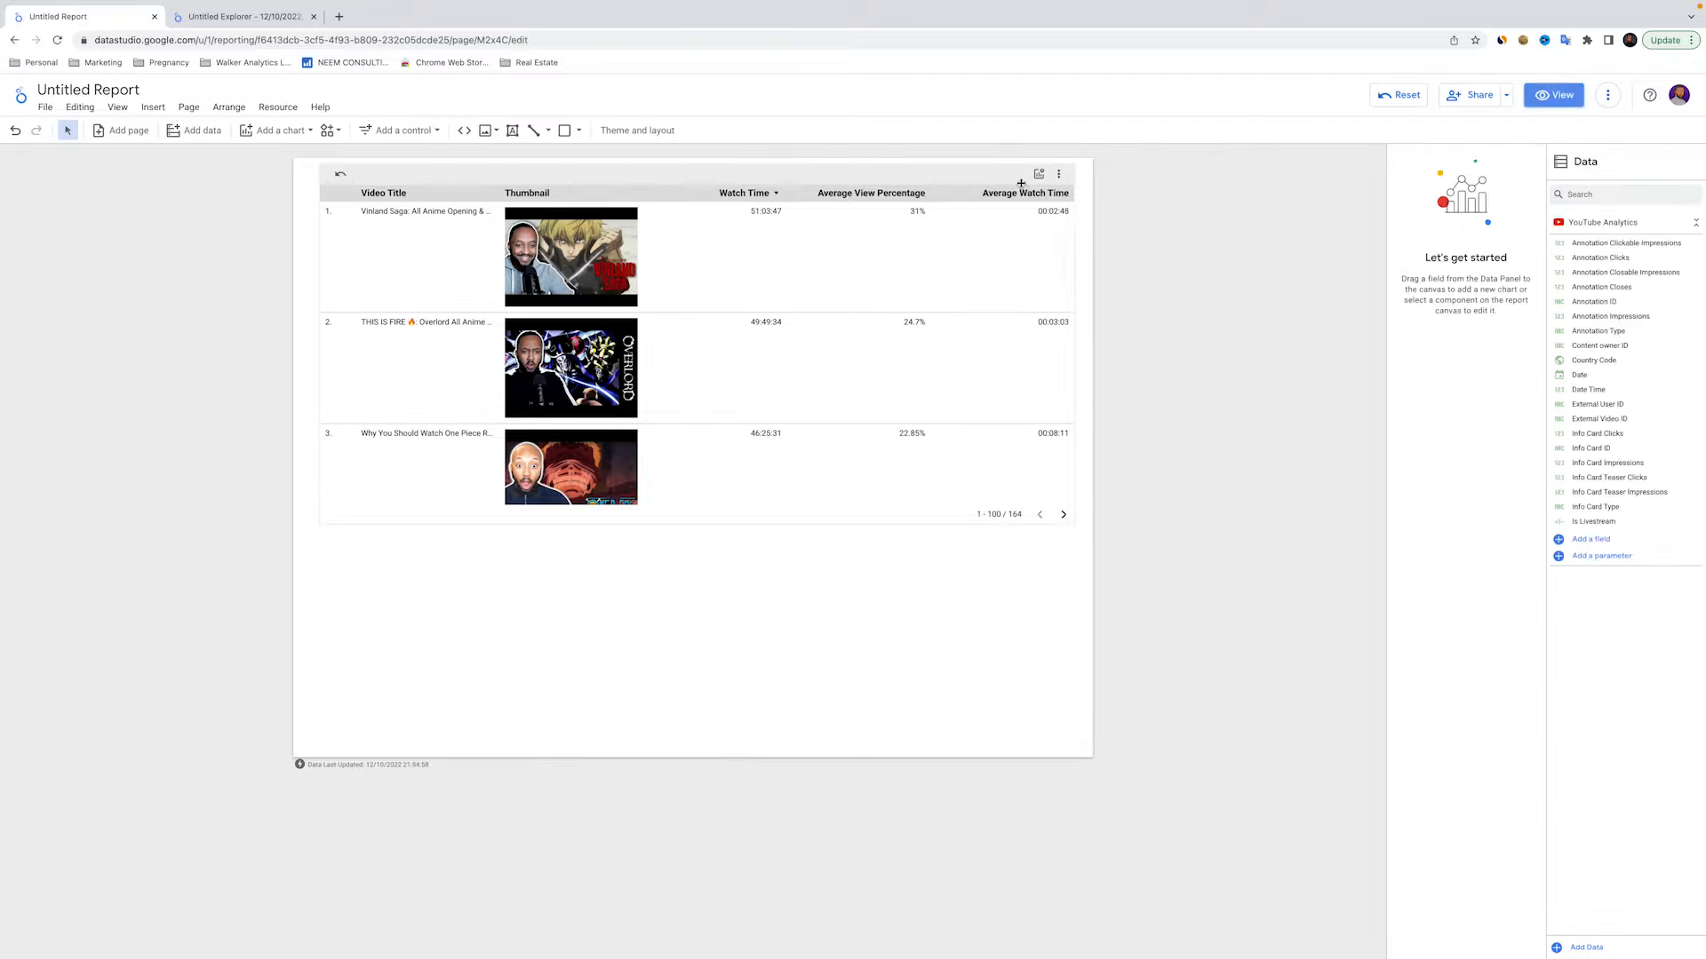
pyautogui.click(934, 198)
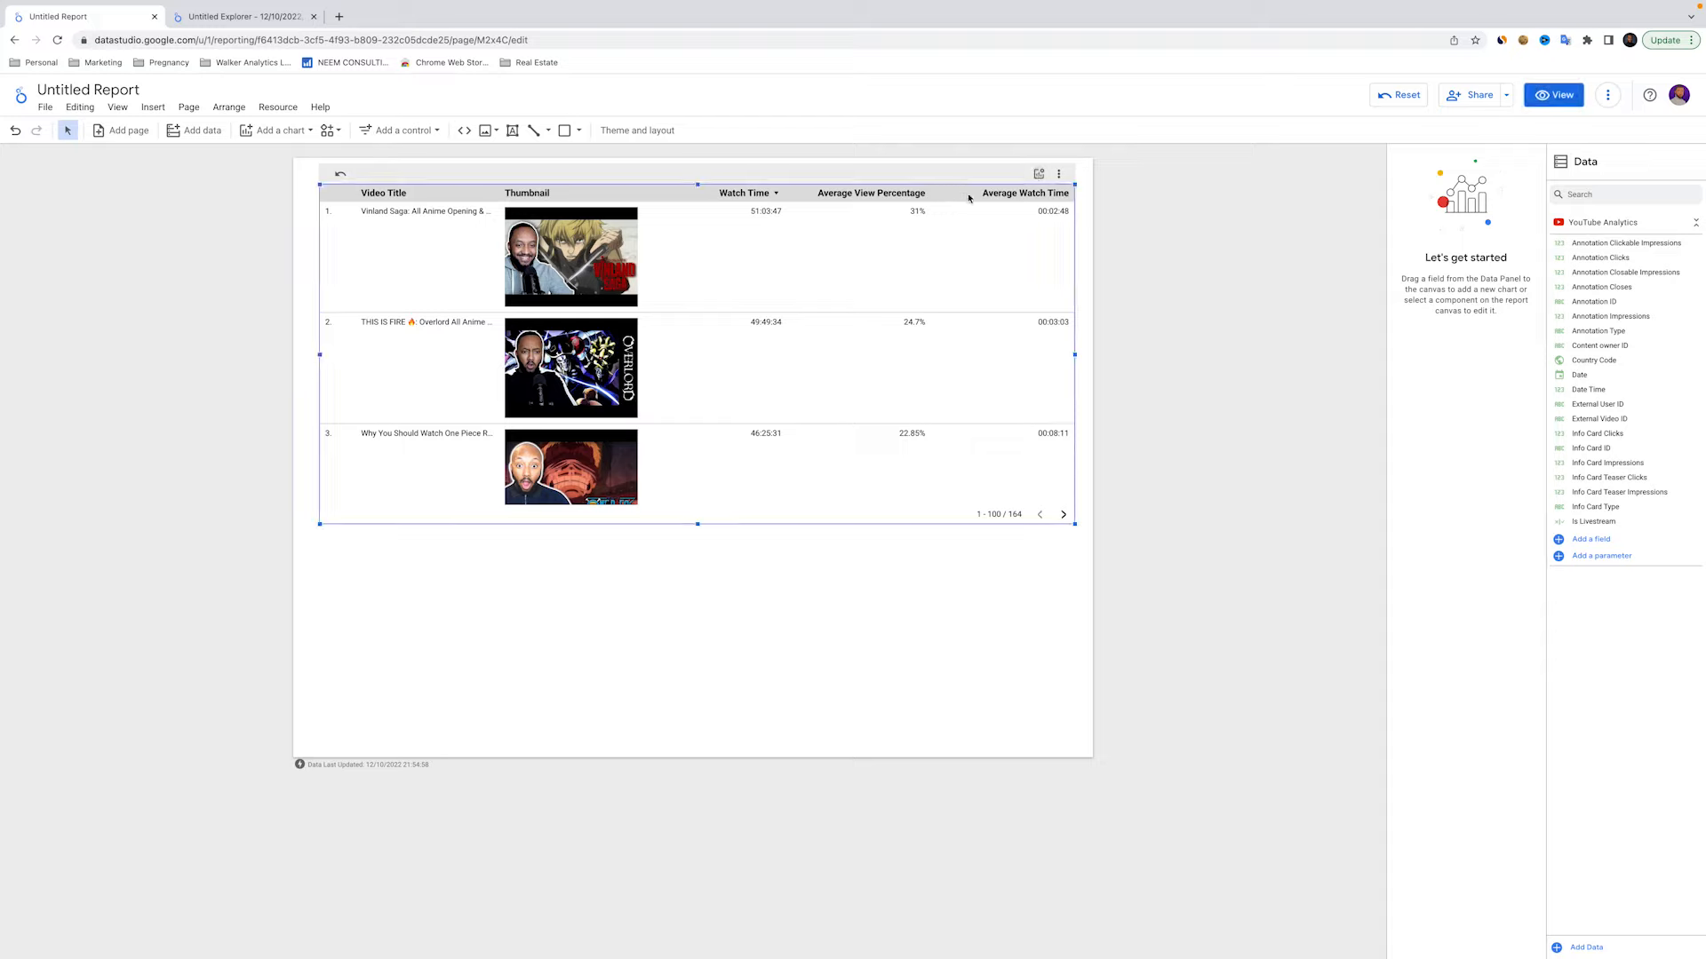
pyautogui.scroll(-3, 1470, 366)
pyautogui.scroll(-3, 1470, 366)
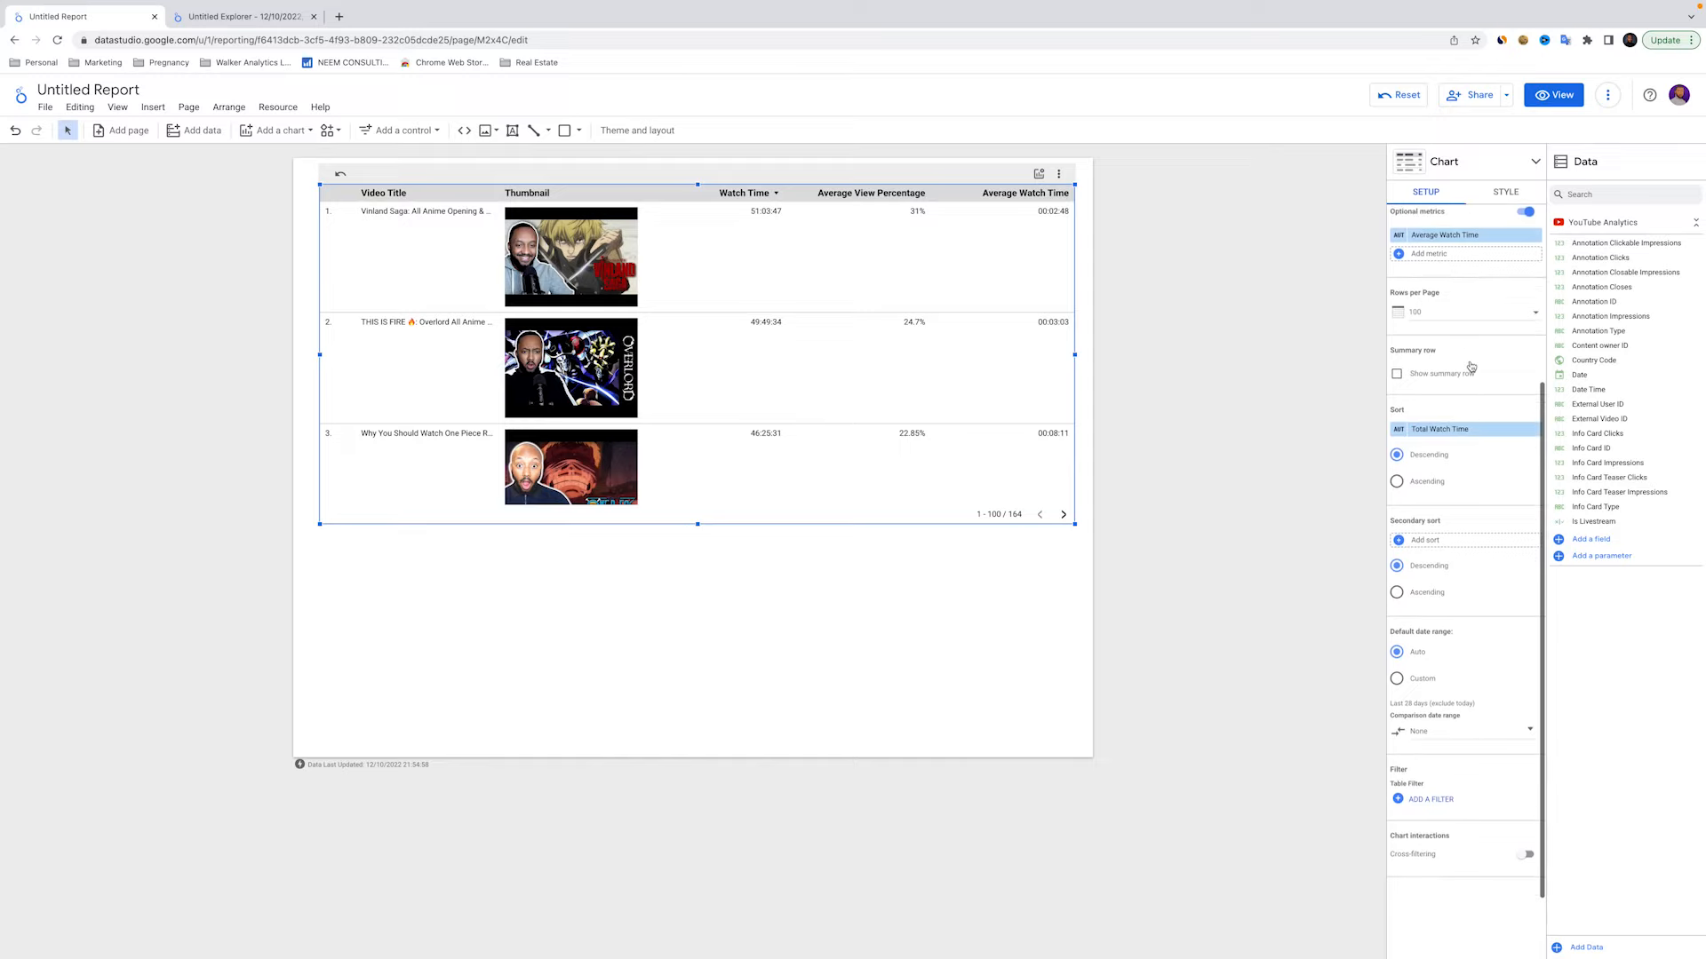
pyautogui.click(1527, 227)
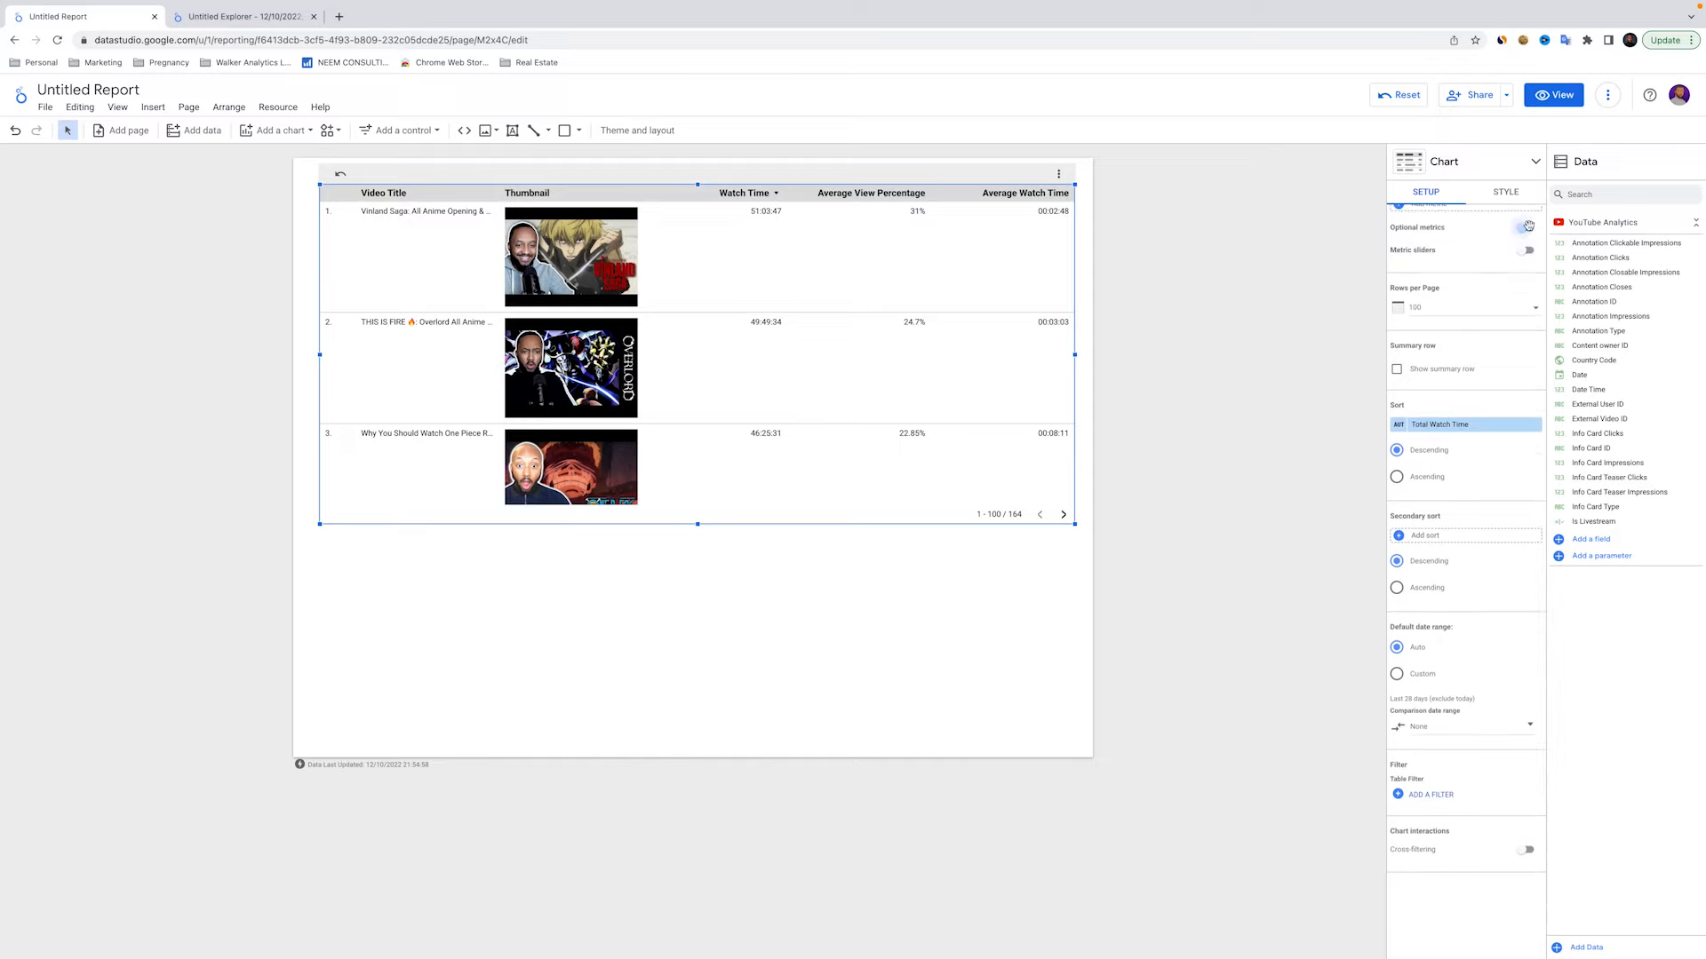
pyautogui.click(1525, 252)
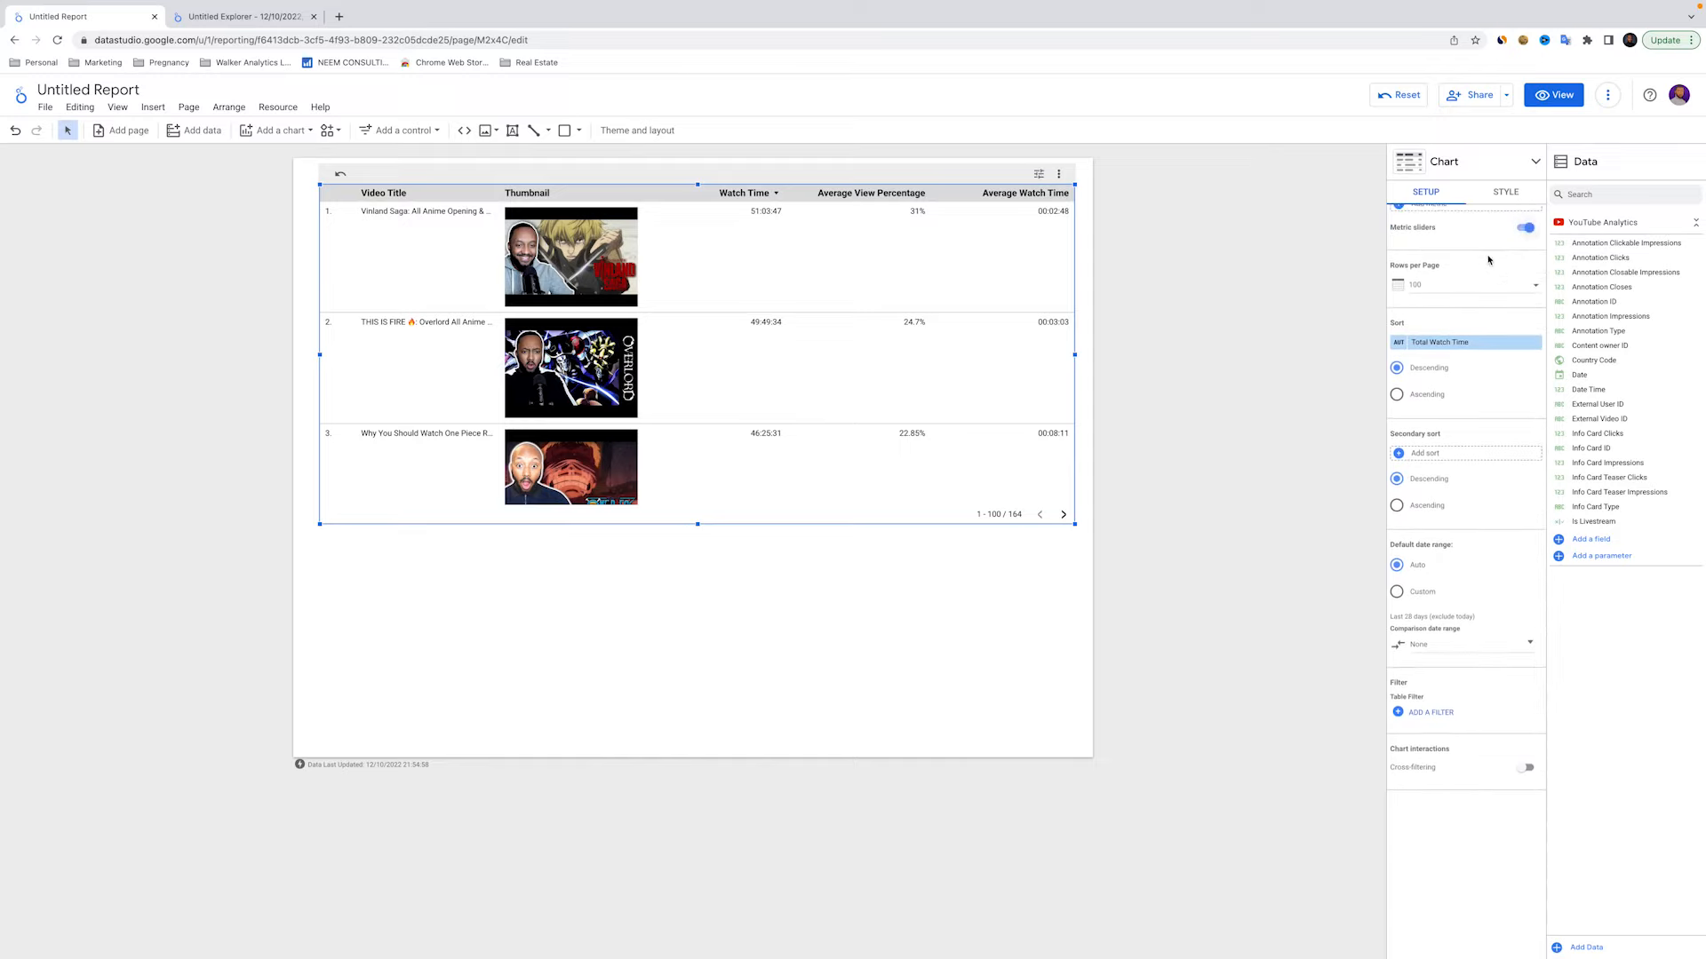
pyautogui.scroll(1, 1489, 259)
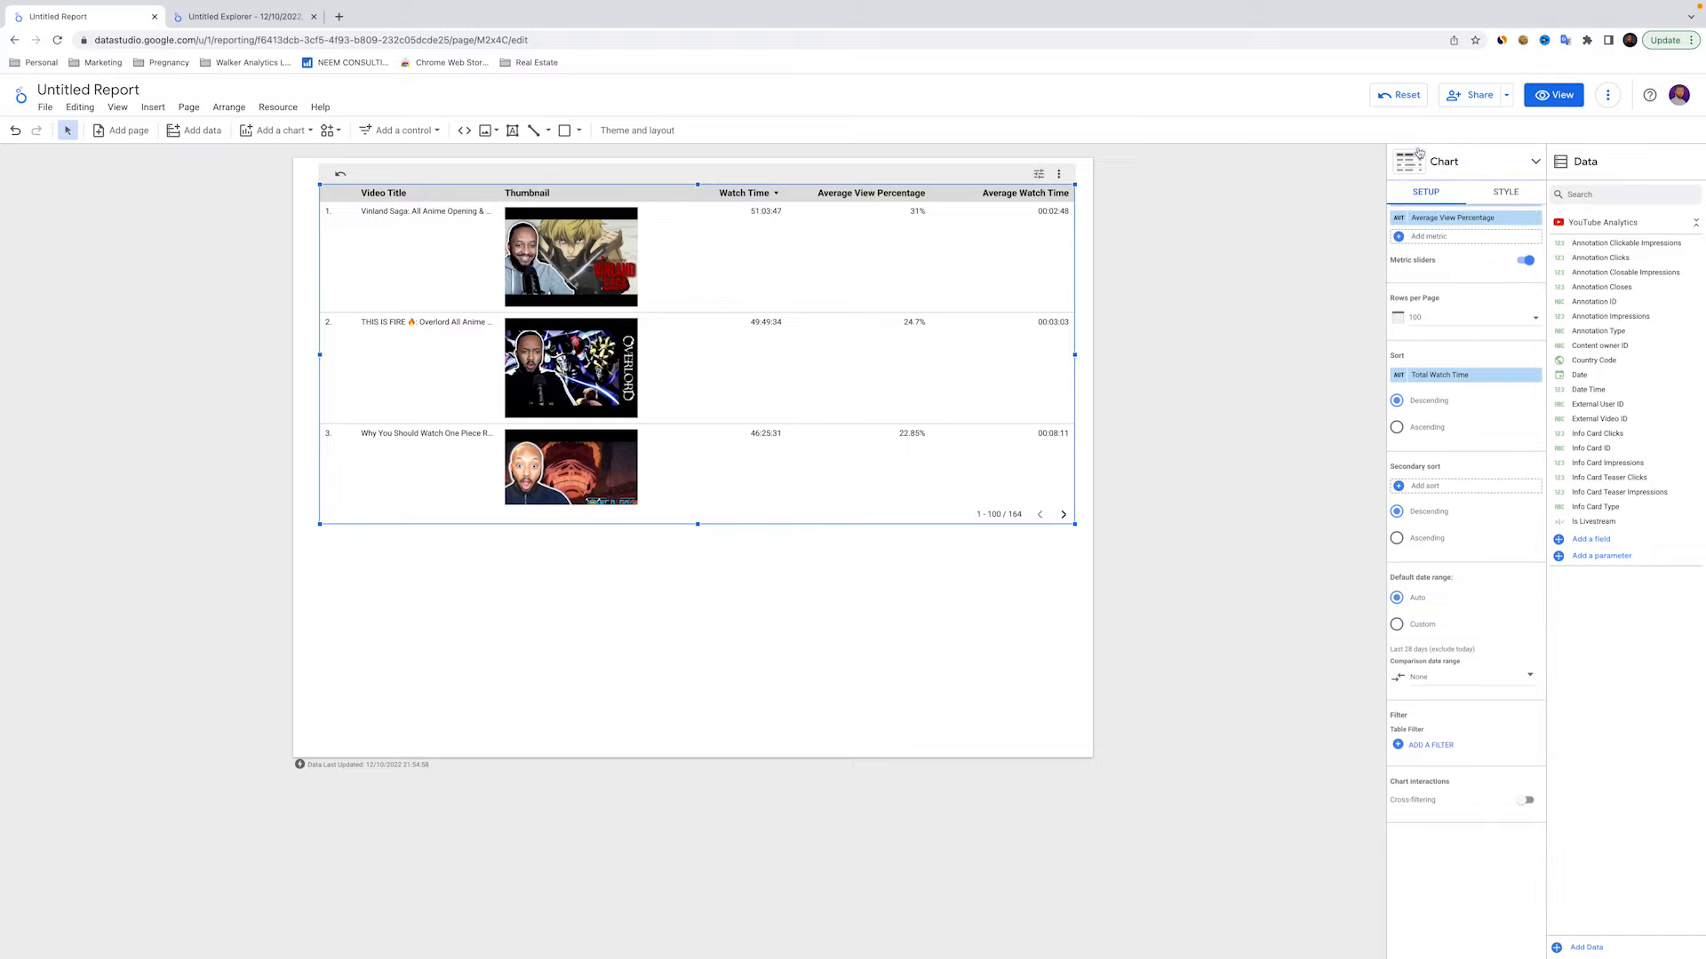
# In view mode, limit the table's Watch Time to a maximum of 16:40:00 with its metric slider and clear that limit
pyautogui.click(1554, 95)
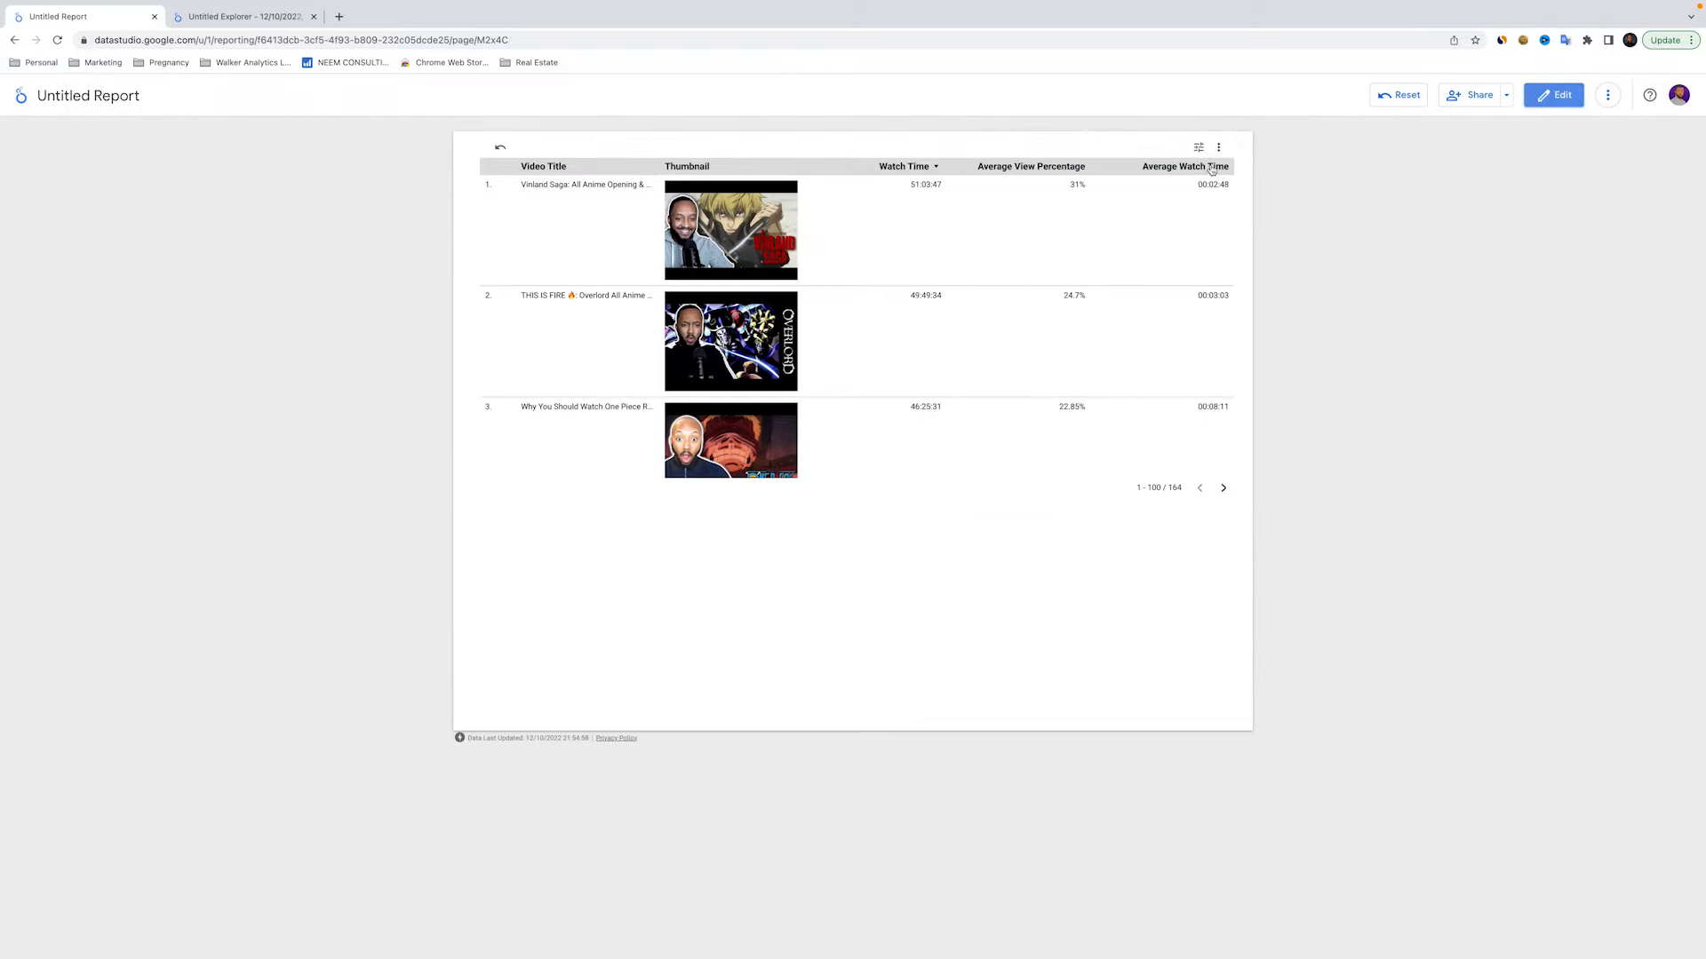
pyautogui.click(1198, 148)
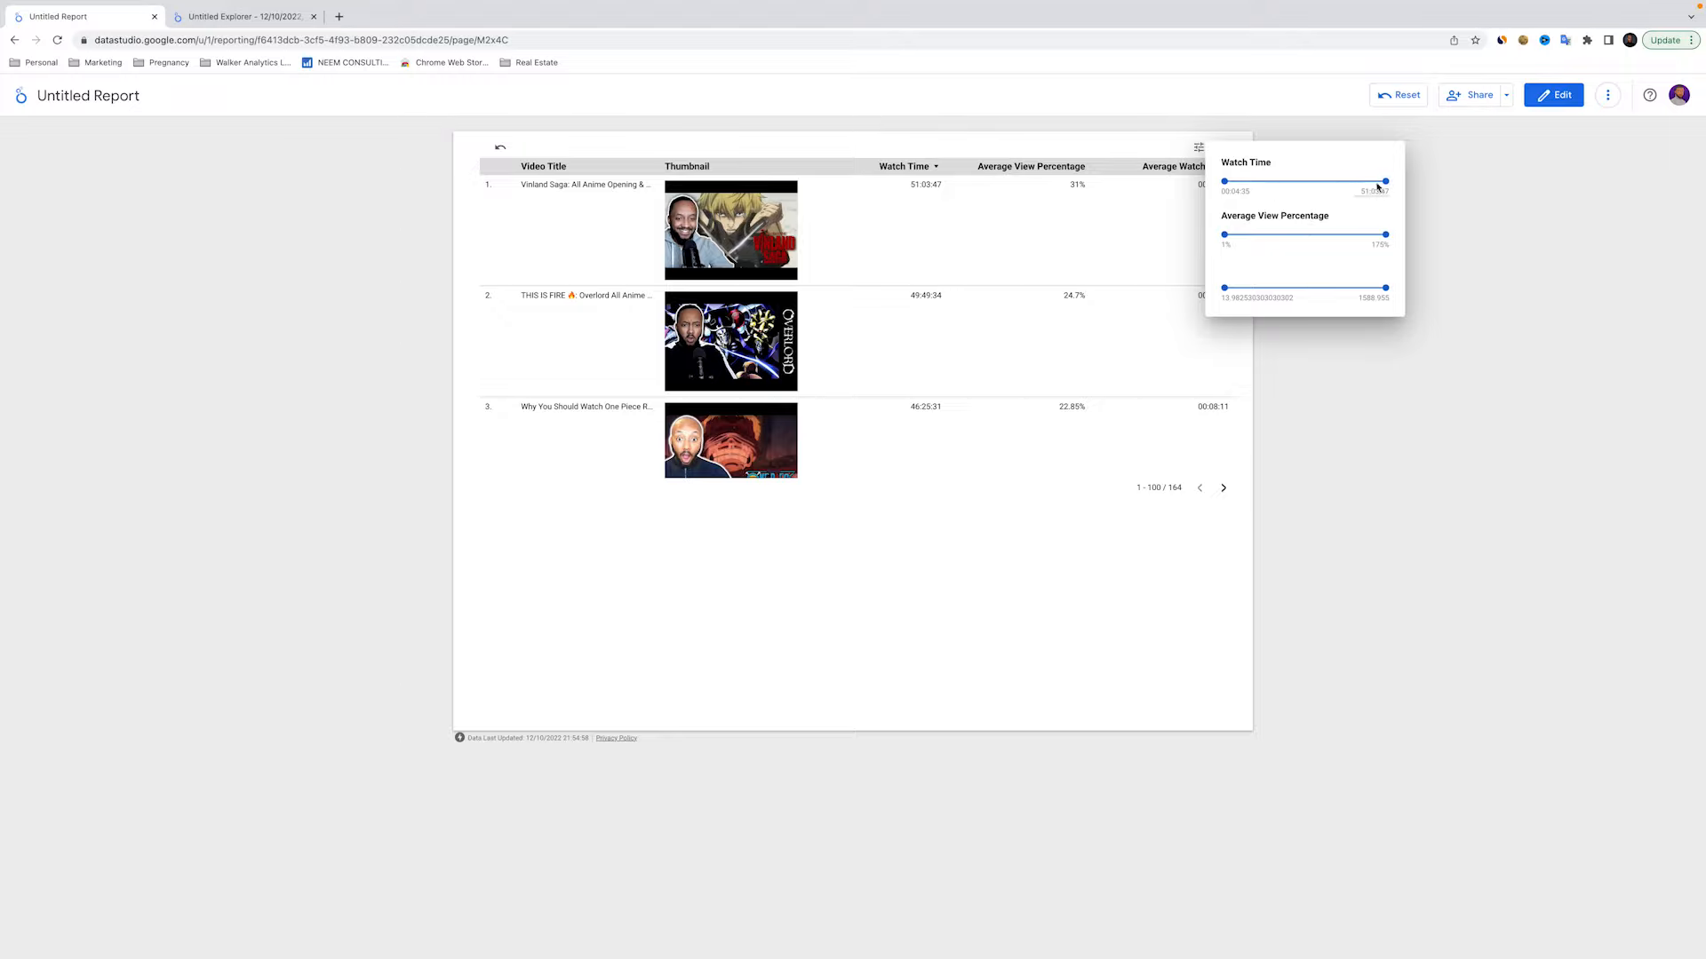
pyautogui.moveTo(1385, 181); pyautogui.dragTo(1276, 181)
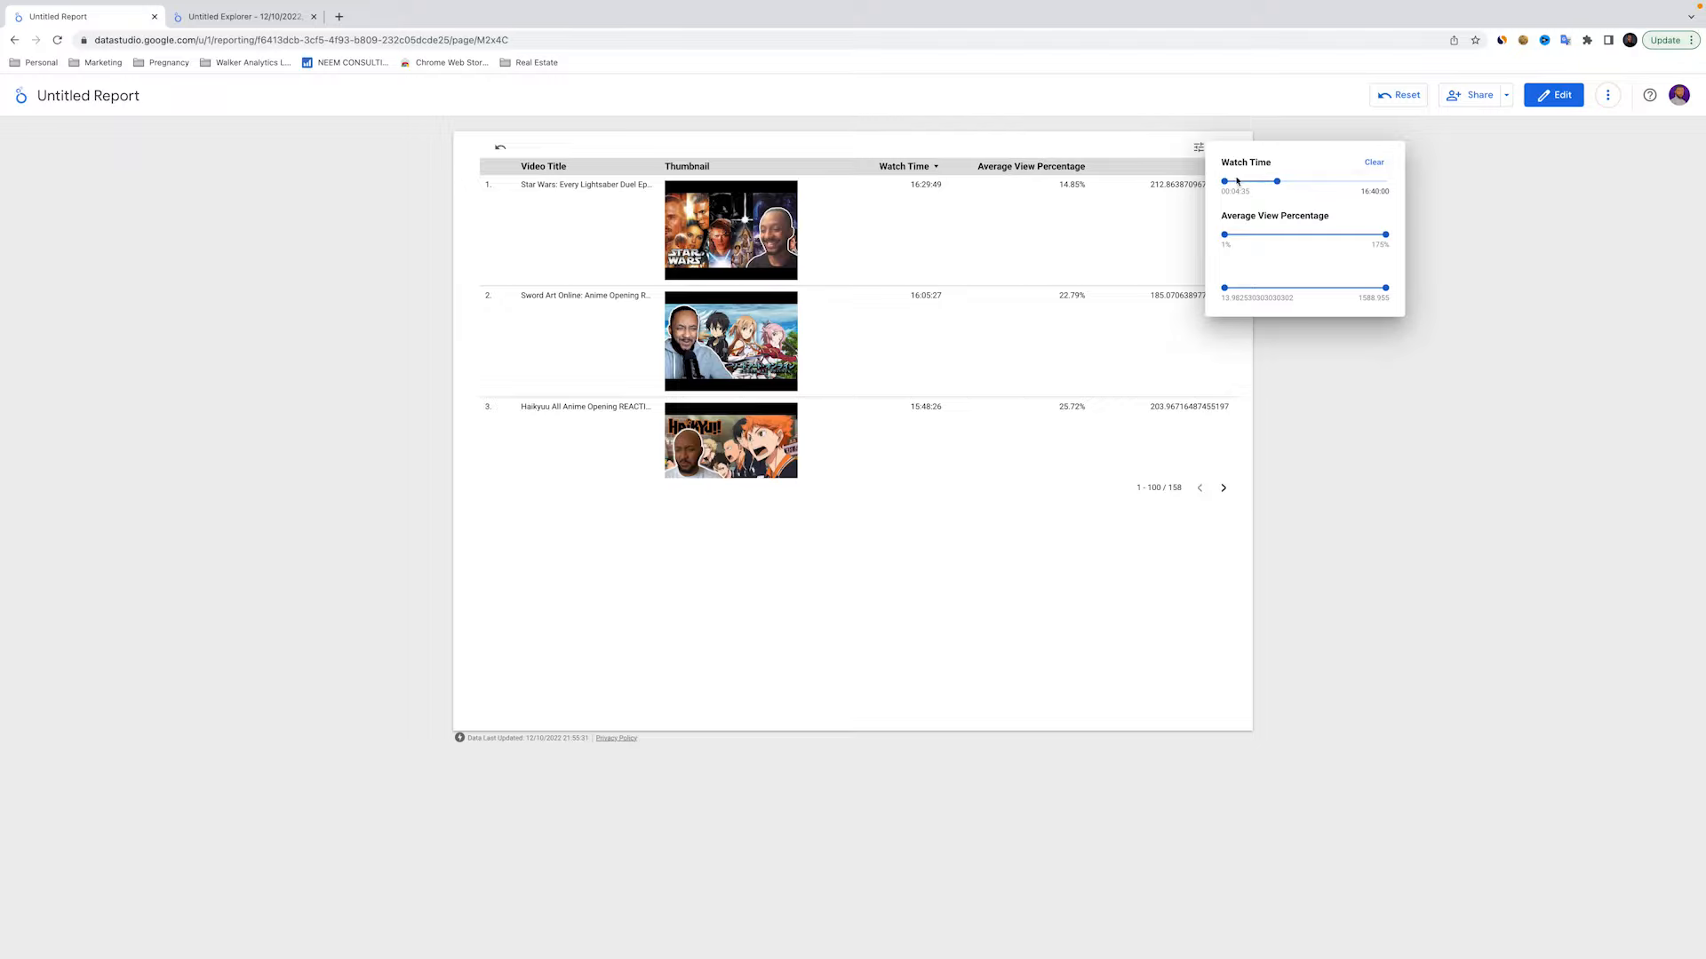
pyautogui.click(1373, 162)
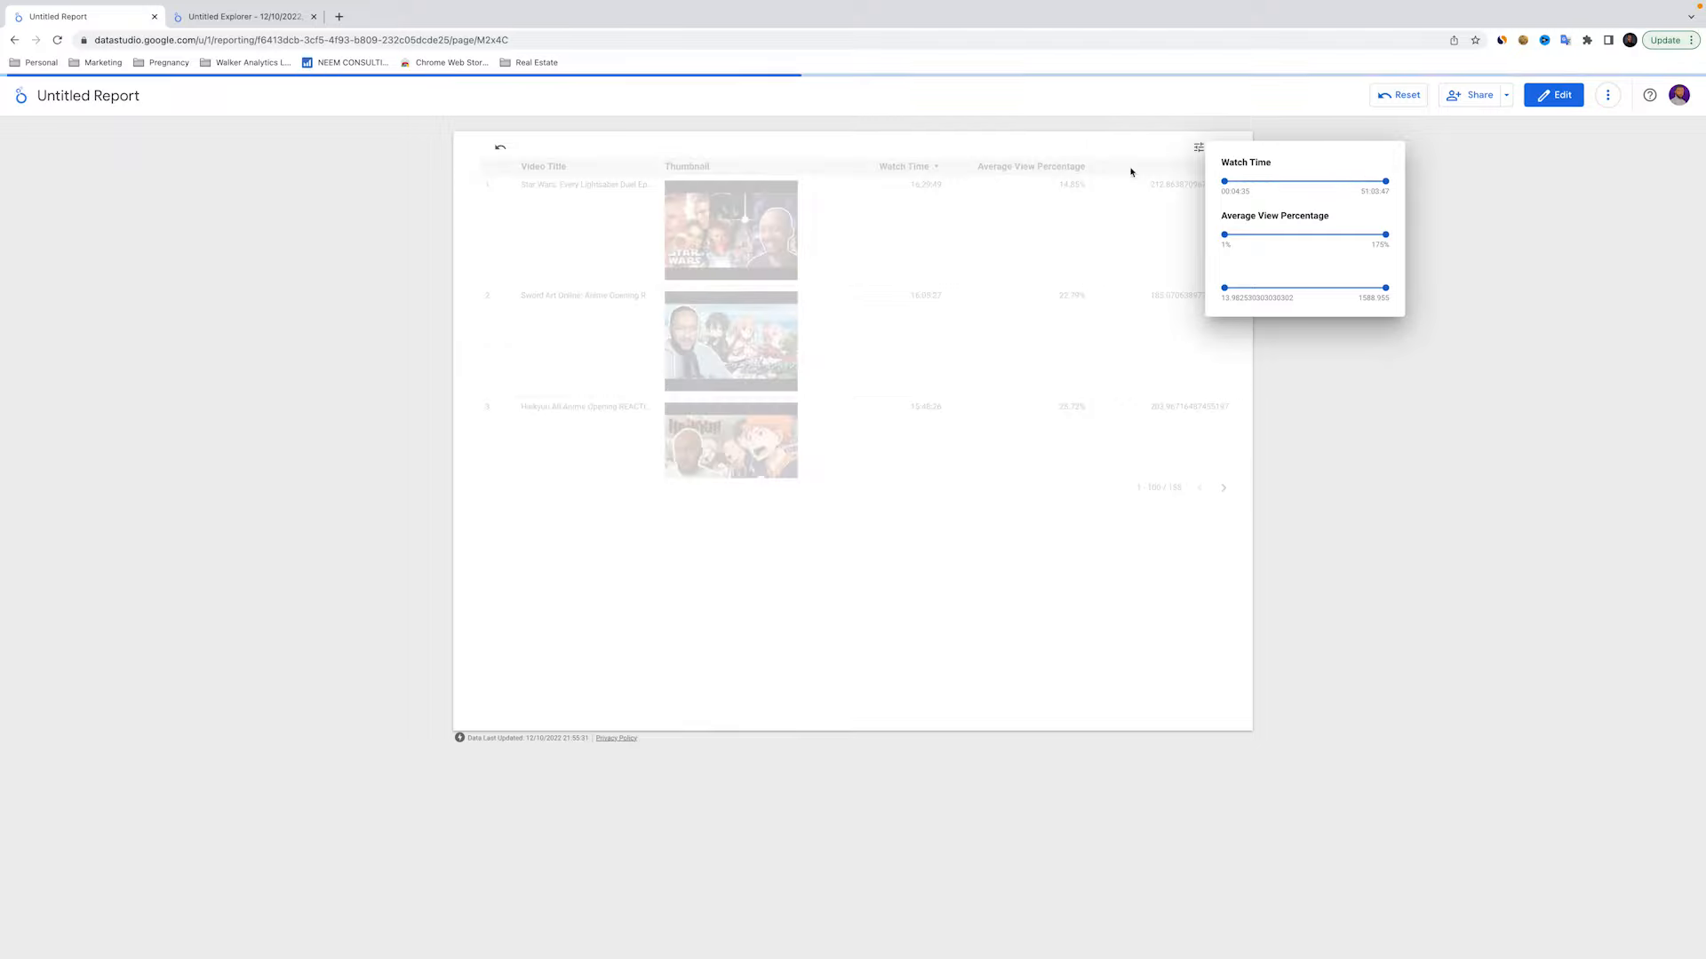
# Go back to edit mode and turn off metric sliders for the table
pyautogui.click(1517, 157)
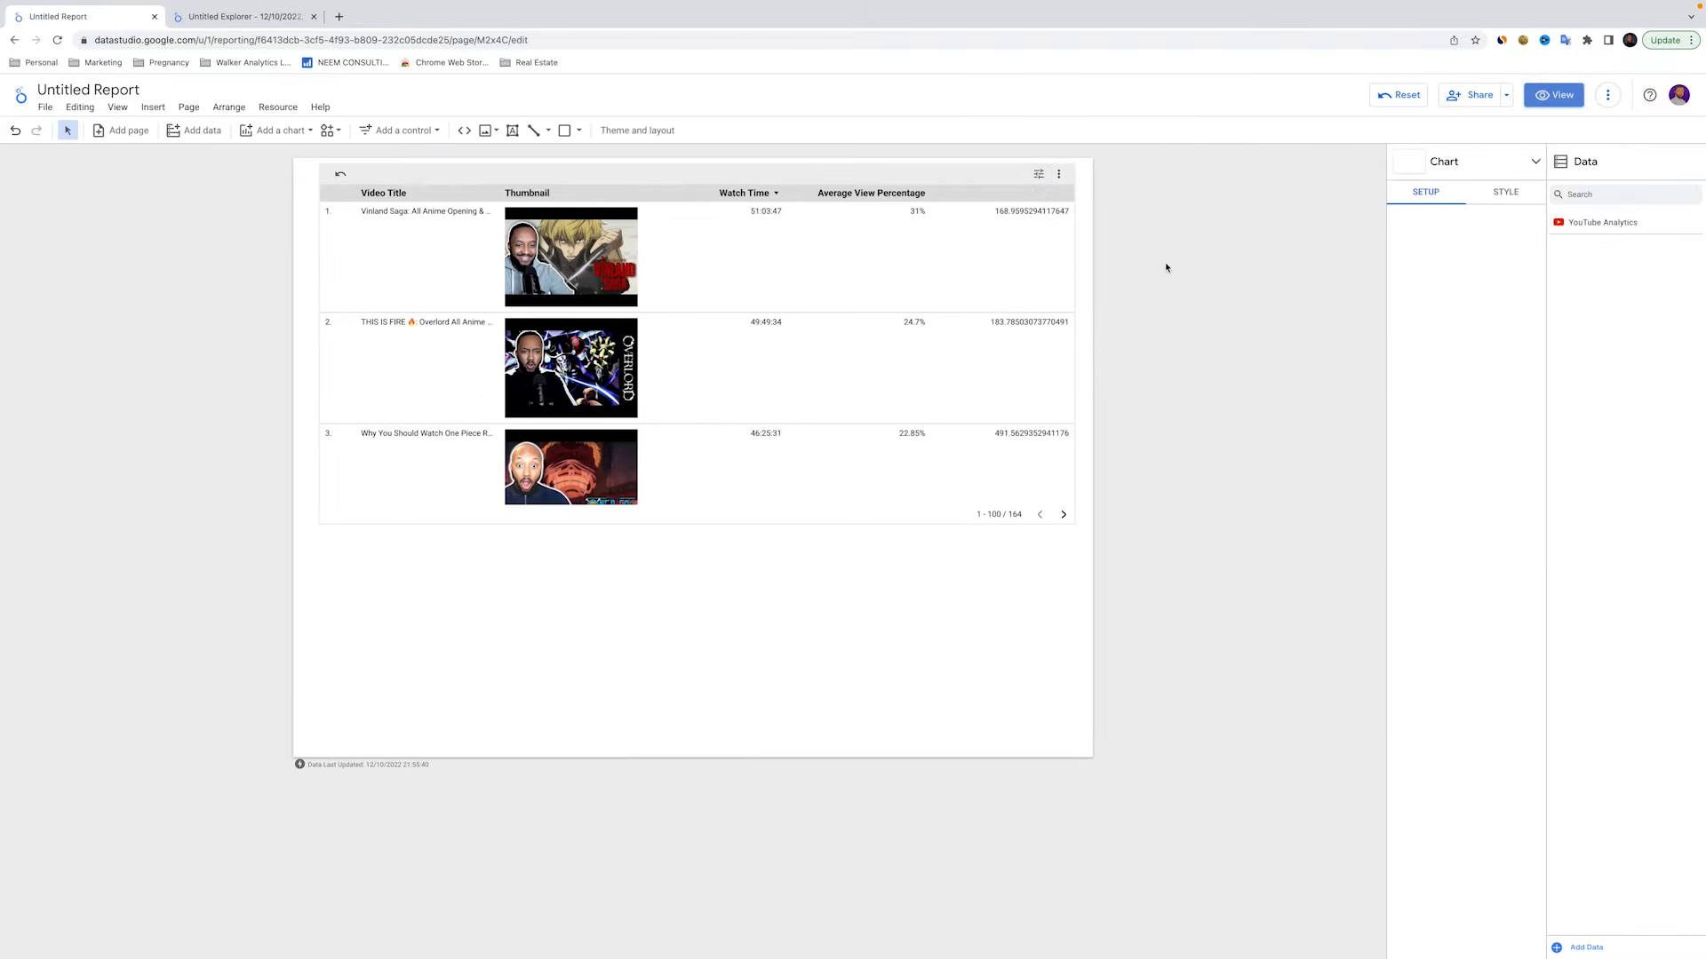
pyautogui.click(1084, 289)
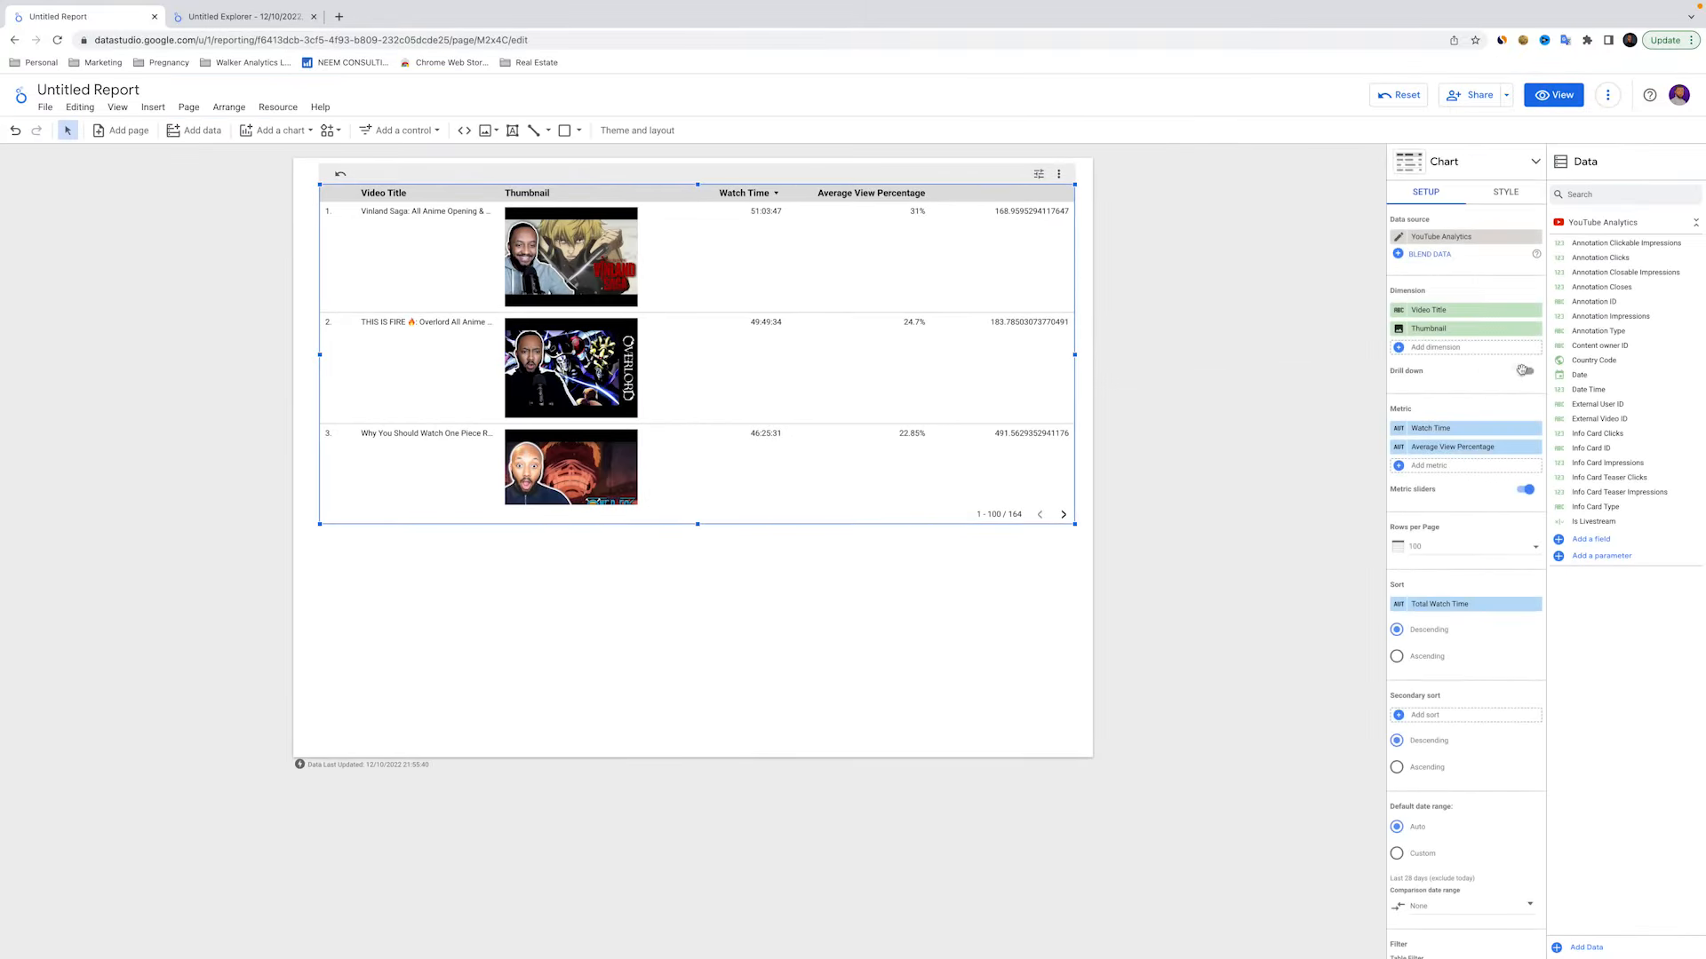
pyautogui.scroll(-2, 1479, 373)
pyautogui.scroll(-3, 1479, 373)
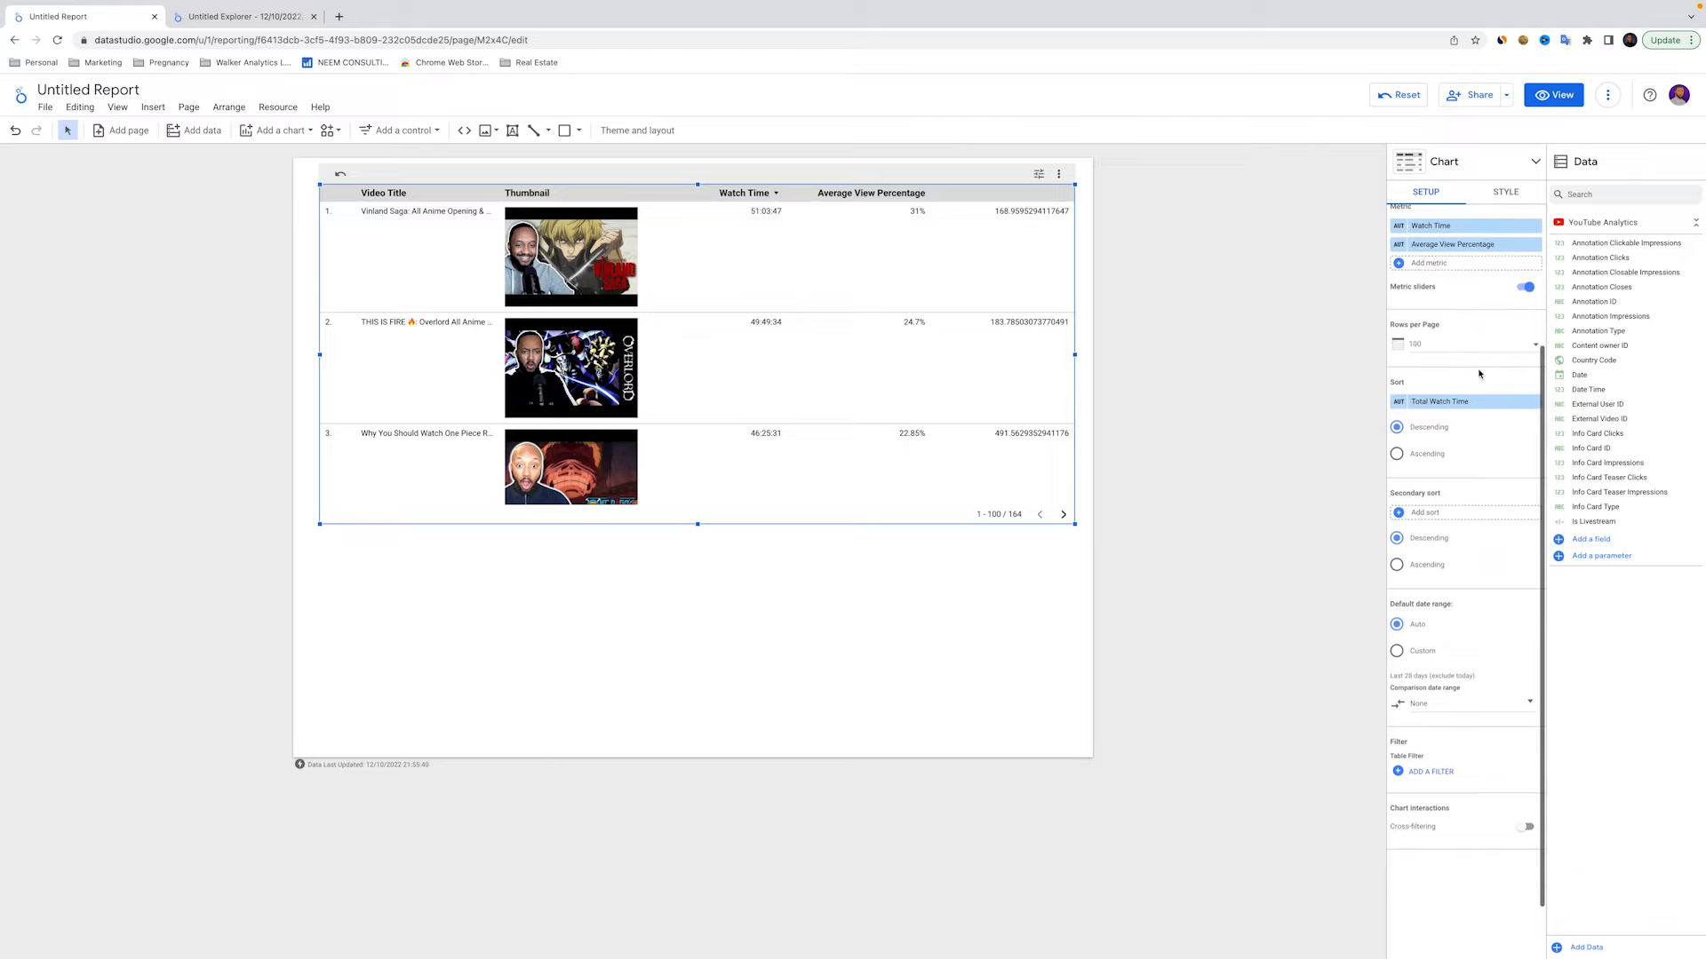
pyautogui.click(1521, 259)
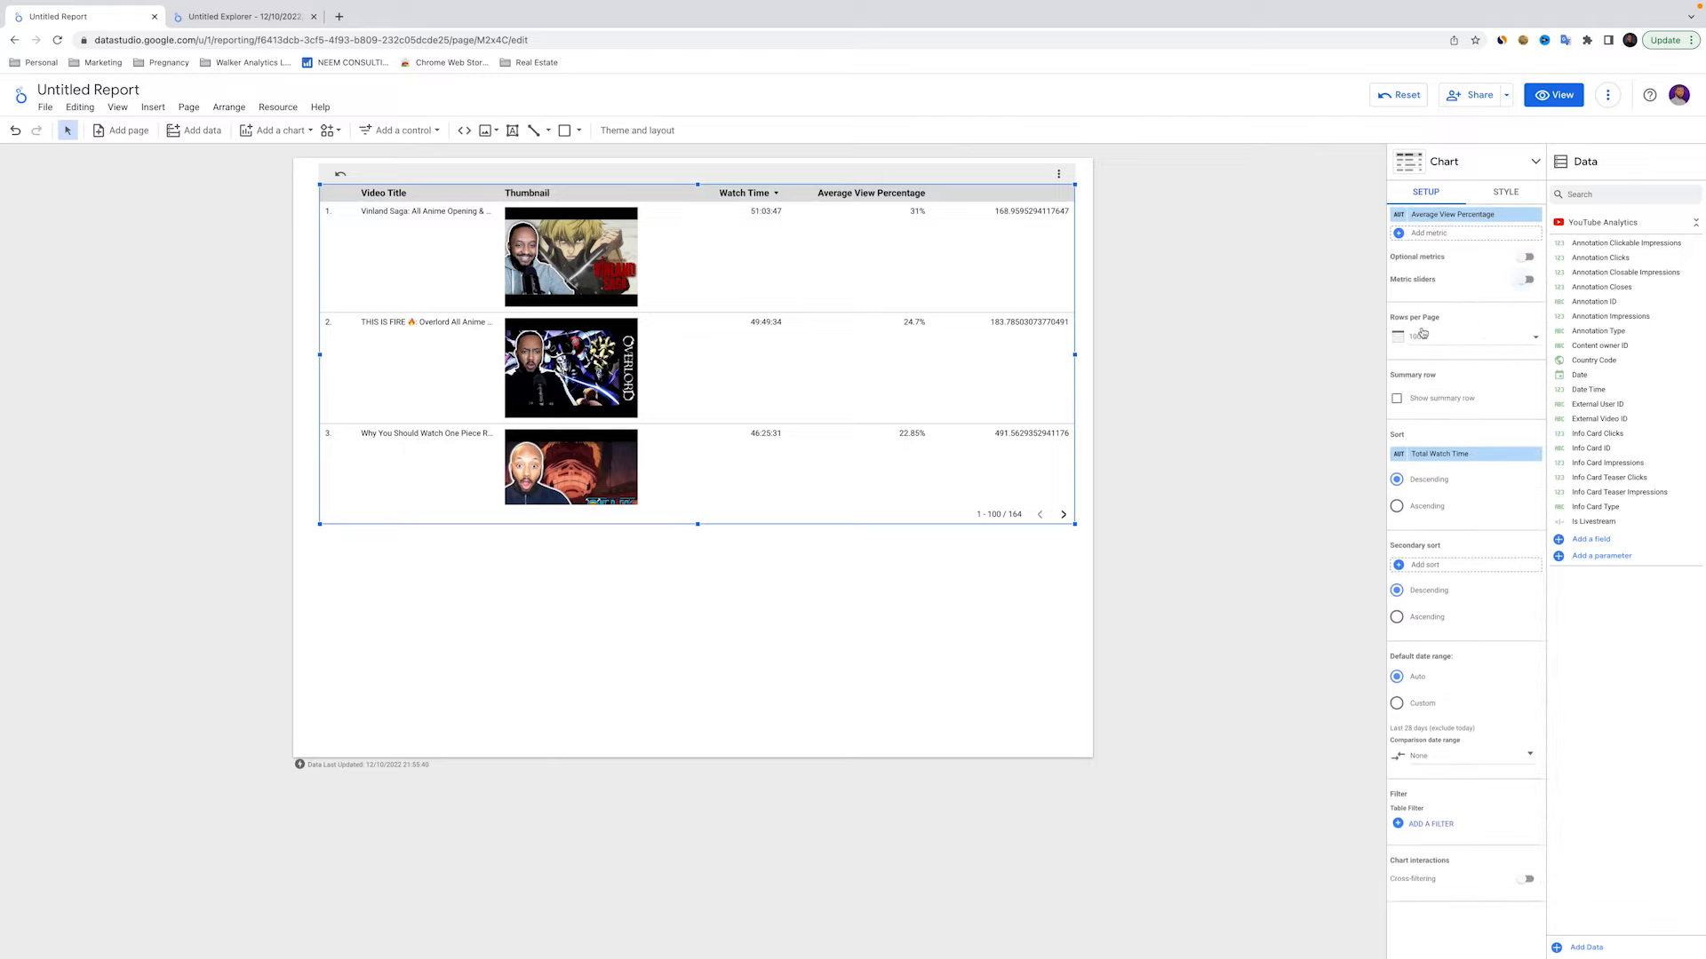
# Show a summary row in the table and set its rows per page to 5
pyautogui.scroll(-1, 1466, 351)
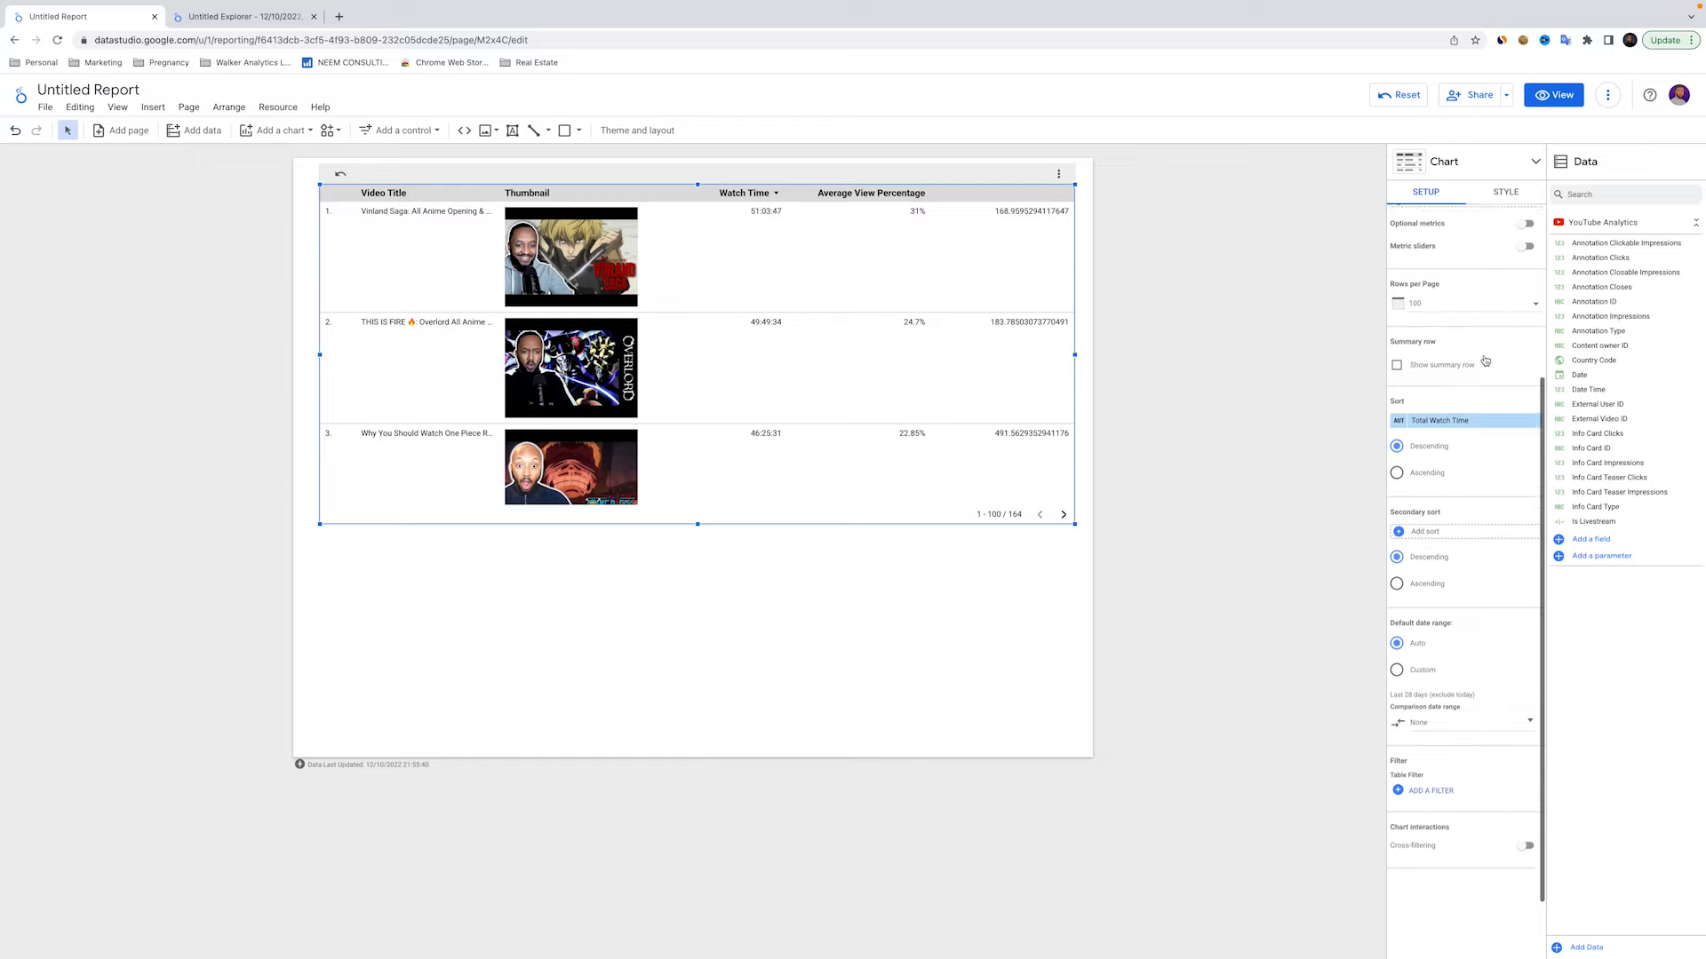
pyautogui.click(1398, 356)
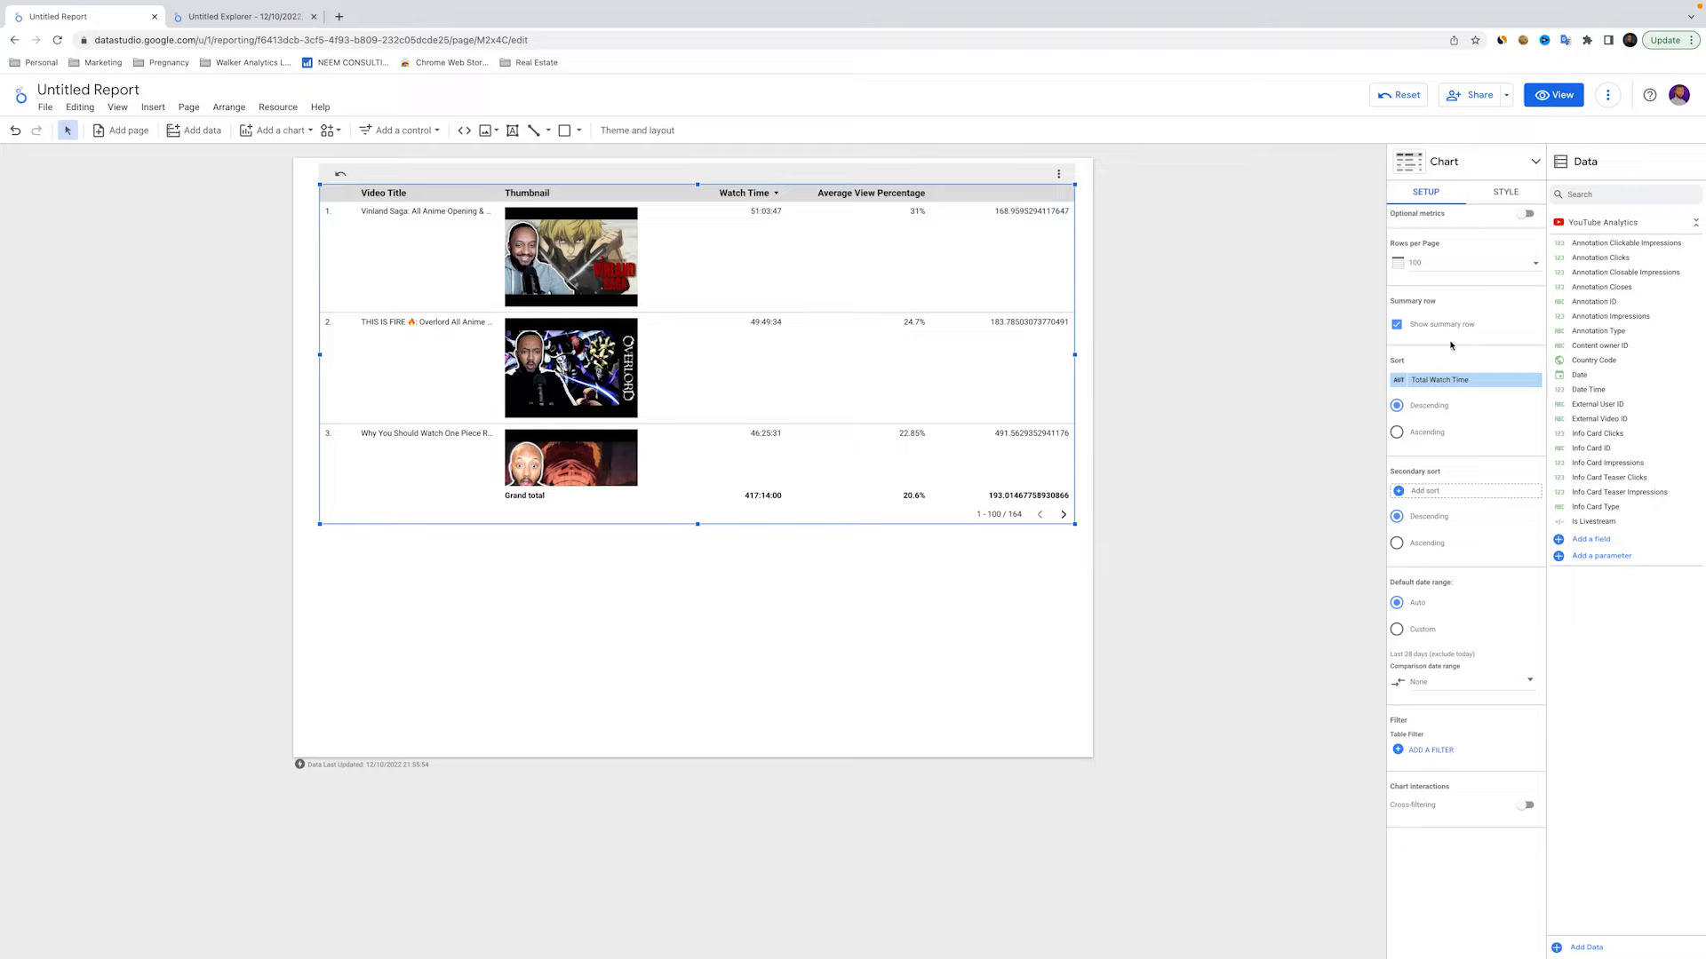
pyautogui.click(1474, 265)
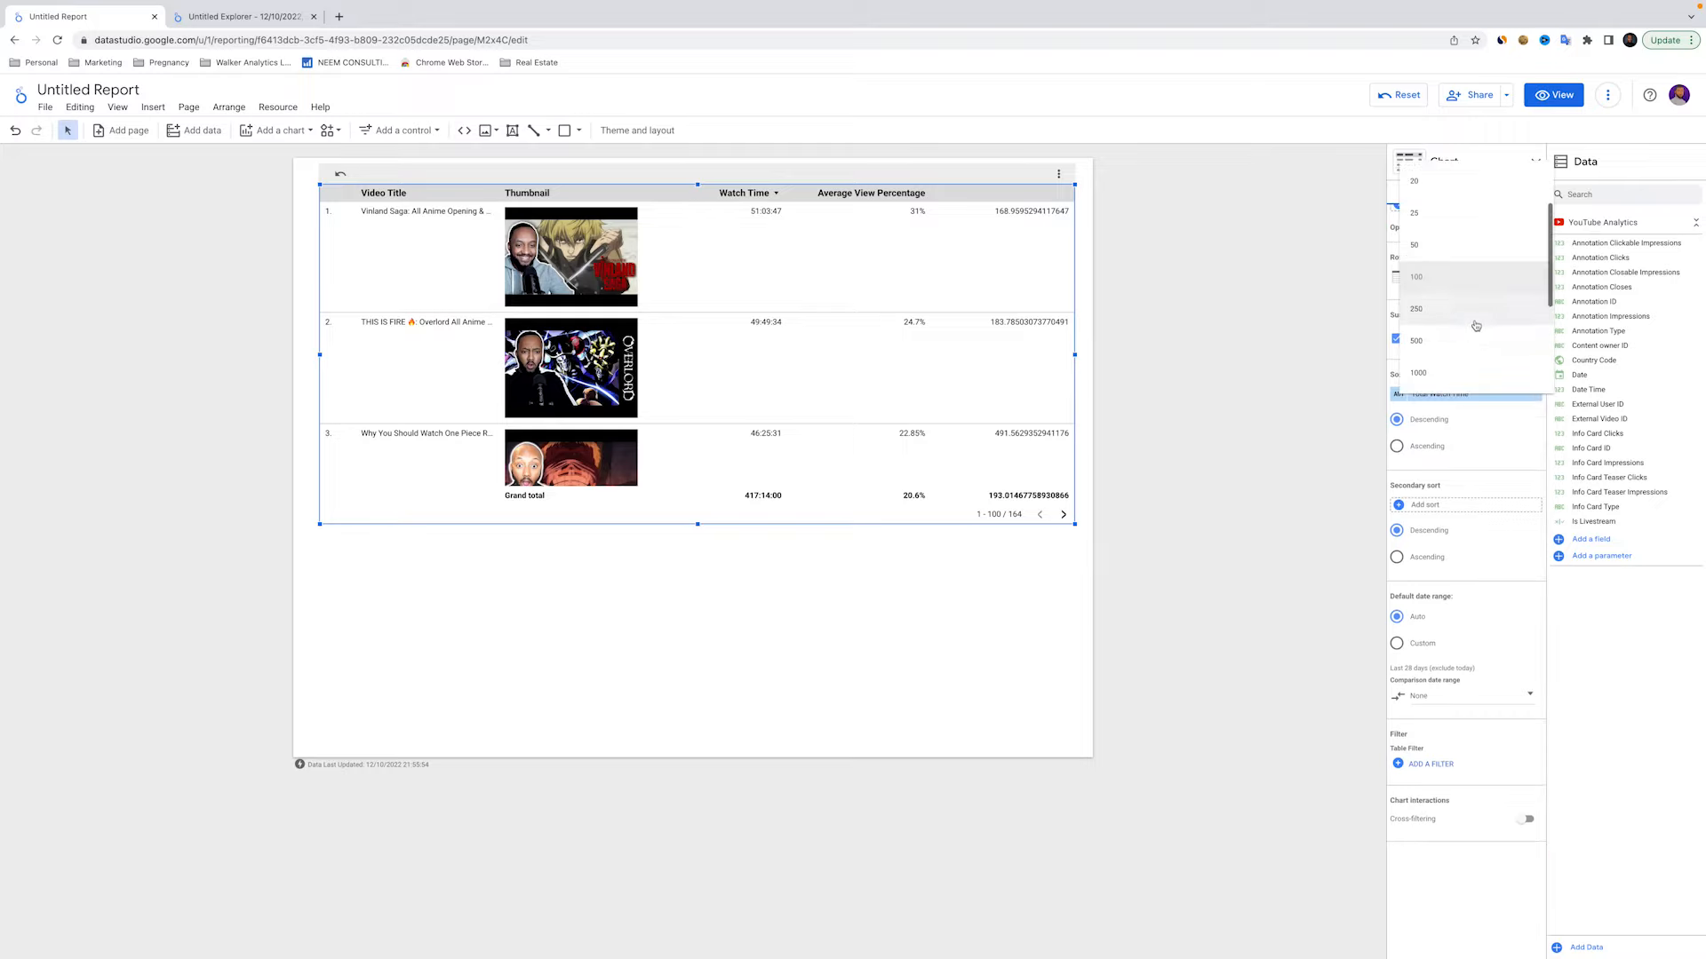
pyautogui.scroll(2, 1441, 185)
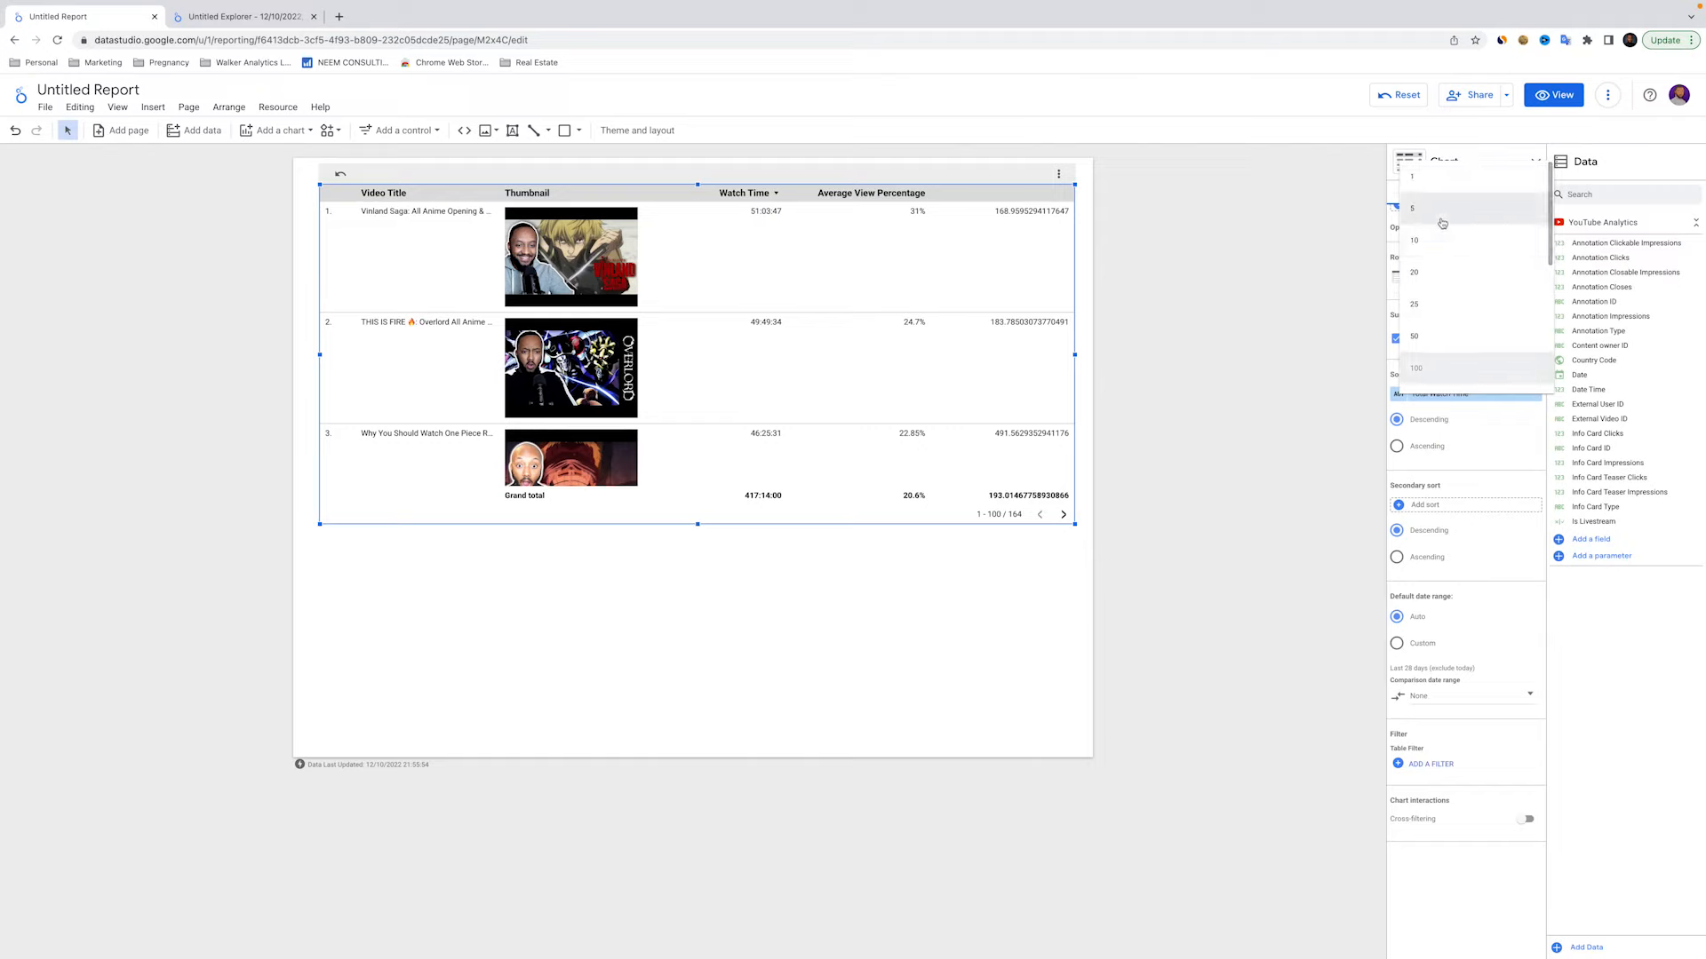
pyautogui.click(1430, 186)
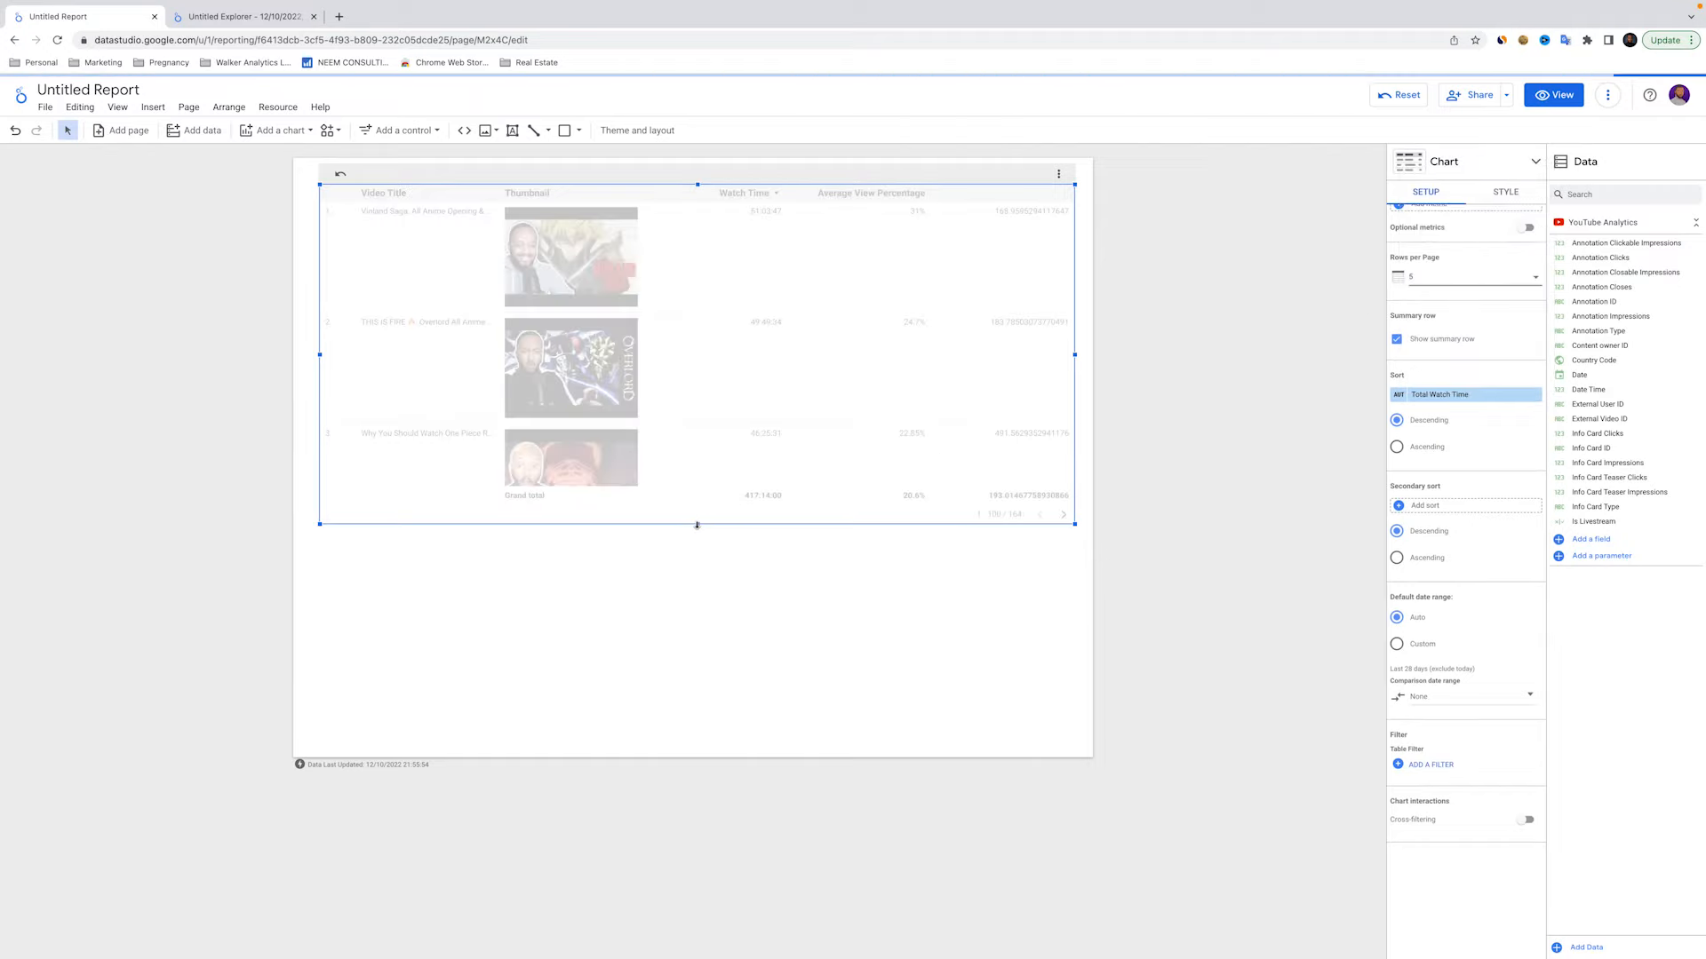
# Stretch the table just past the page's lower edge and shrink it back to just over half the page height
pyautogui.moveTo(672, 525); pyautogui.dragTo(690, 773)
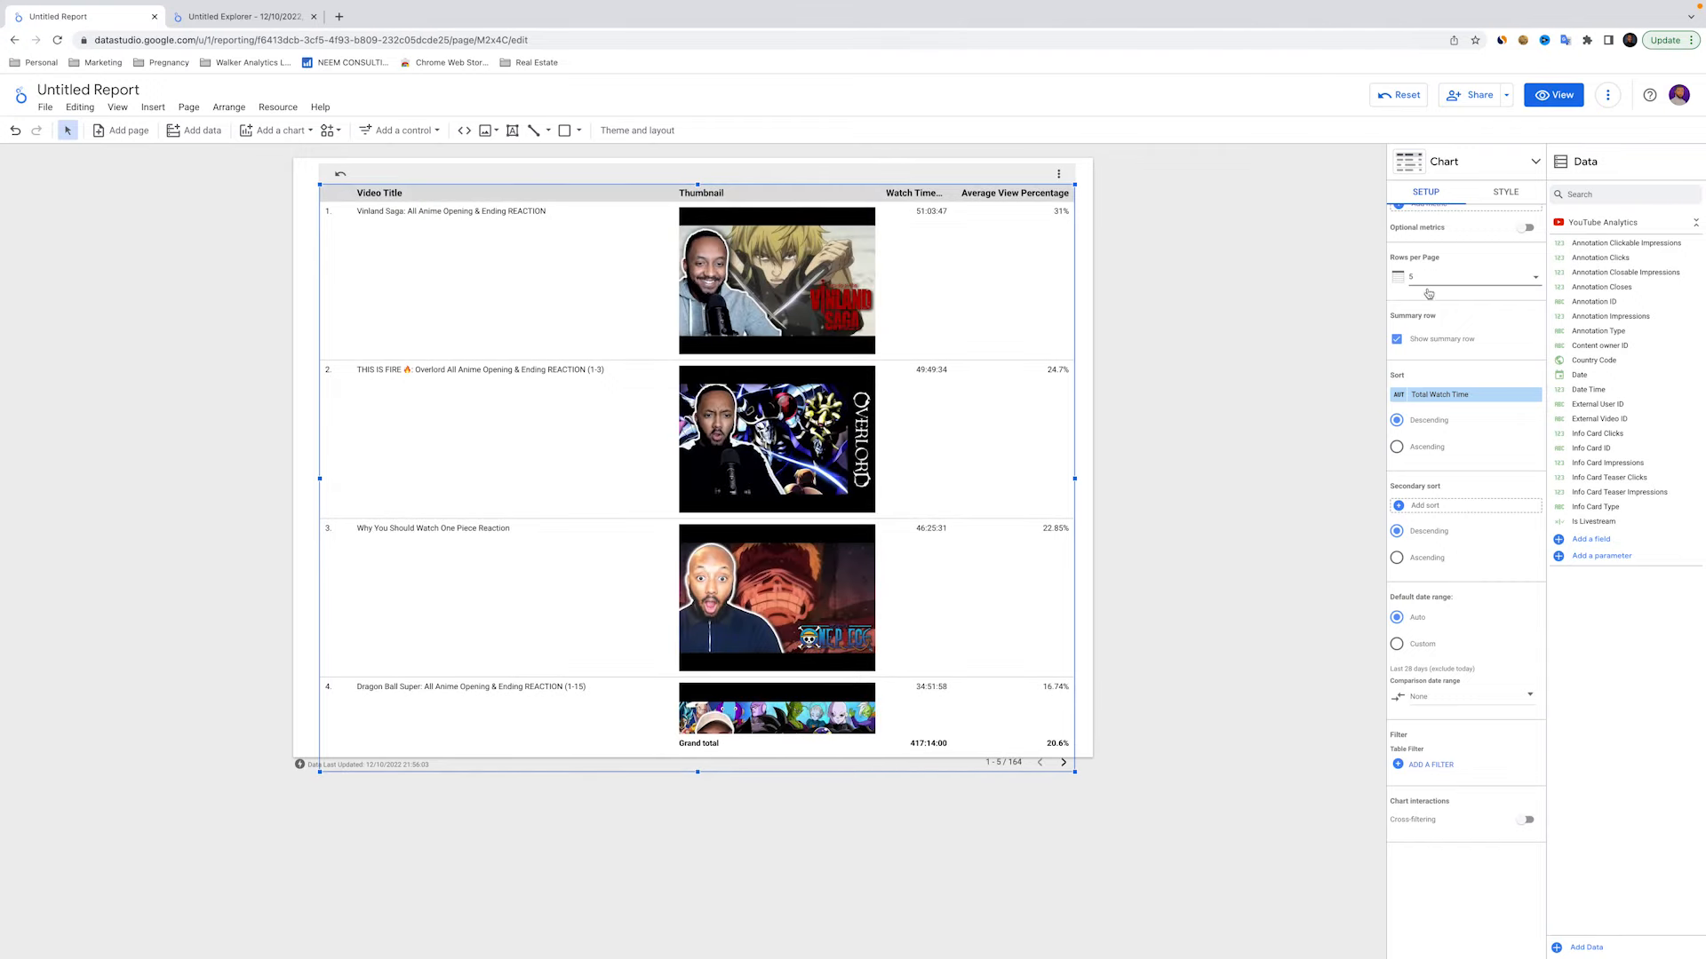
pyautogui.moveTo(697, 772); pyautogui.dragTo(698, 517)
# Examine the fields available for sorting the table and compare them with its dimensions and metrics
pyautogui.scroll(-1, 1481, 379)
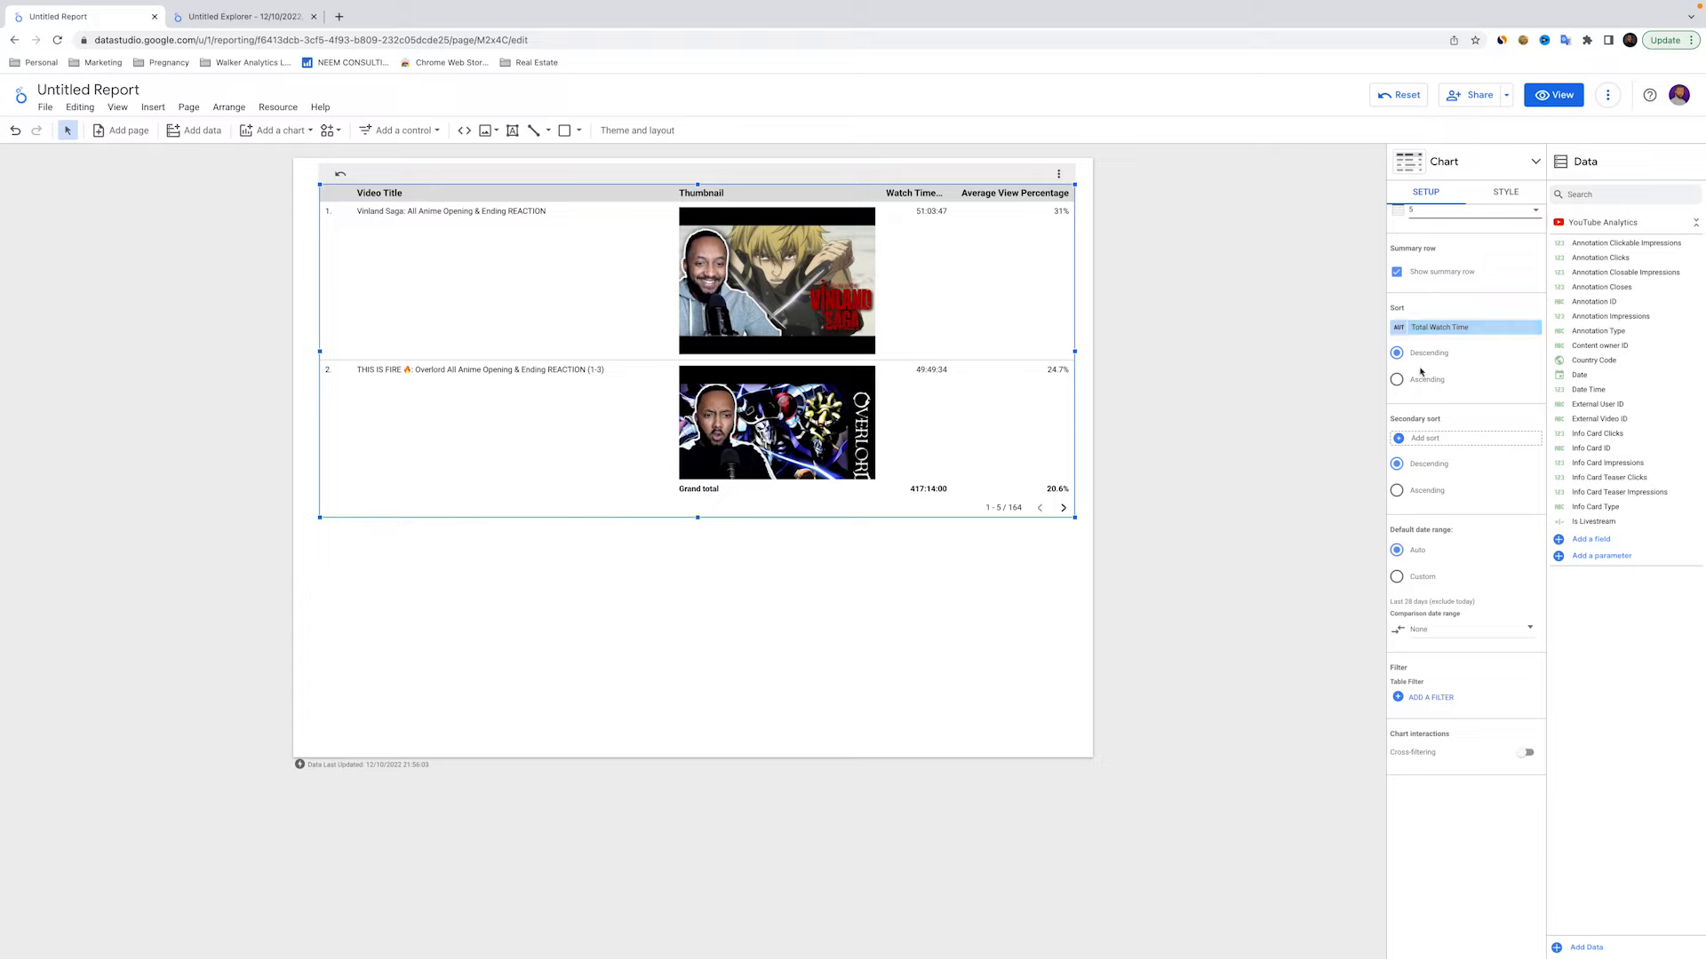
pyautogui.click(1449, 329)
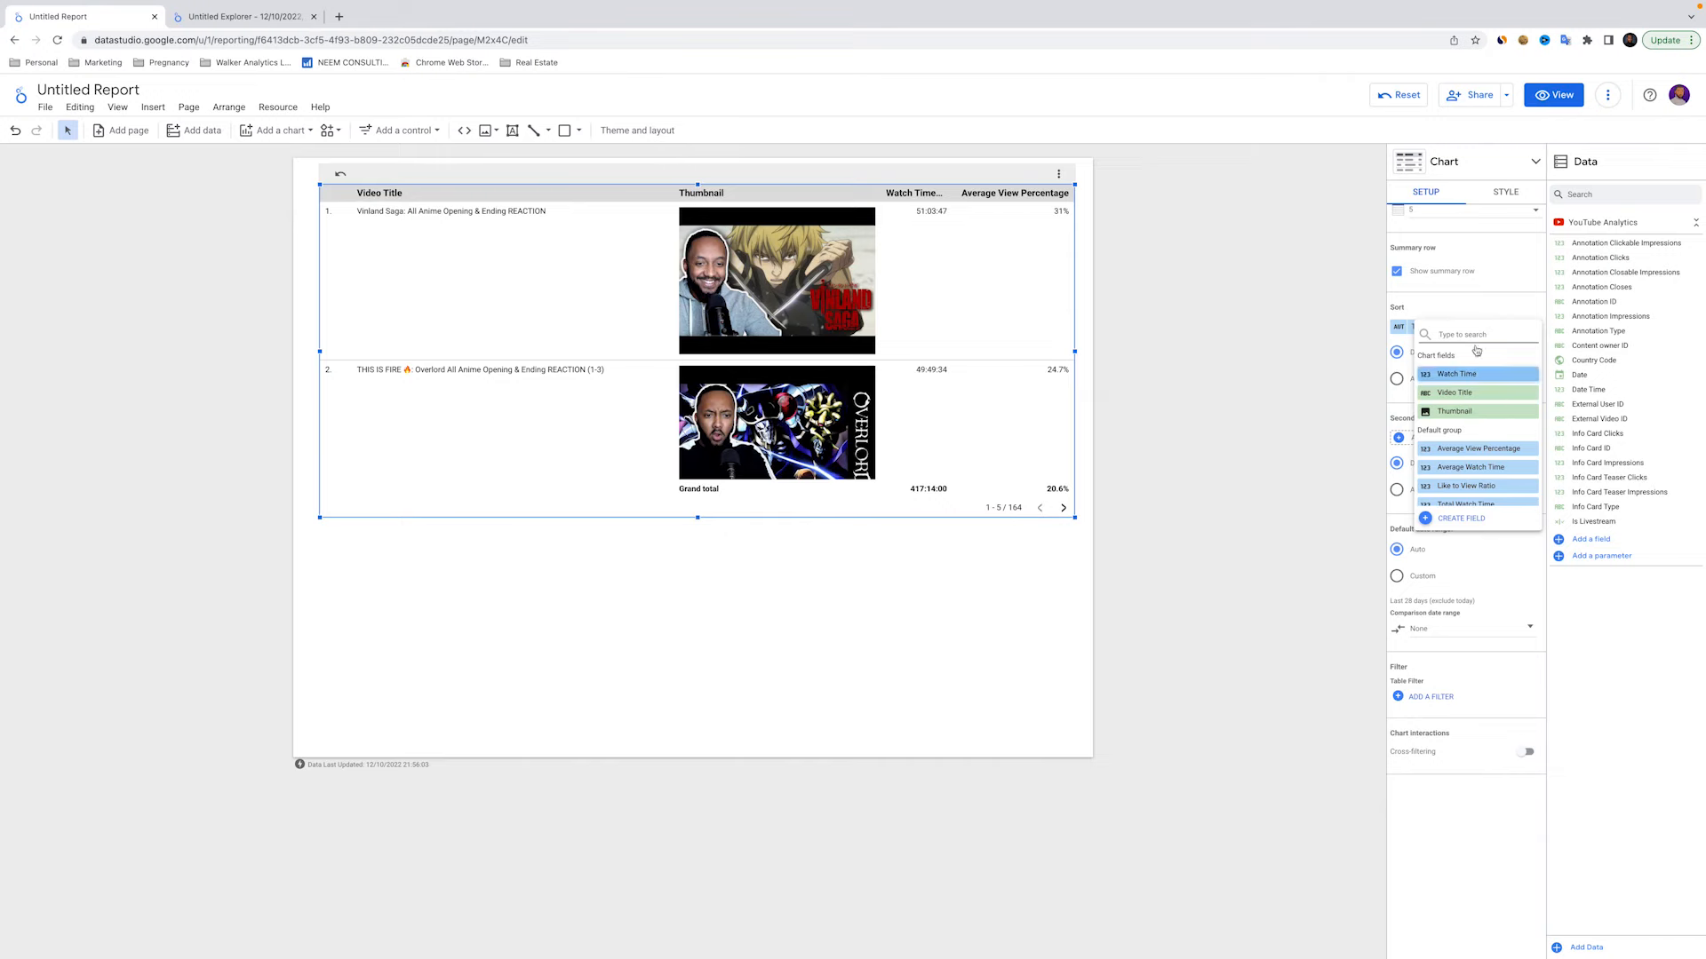
pyautogui.scroll(2, 1457, 280)
pyautogui.scroll(1, 1457, 284)
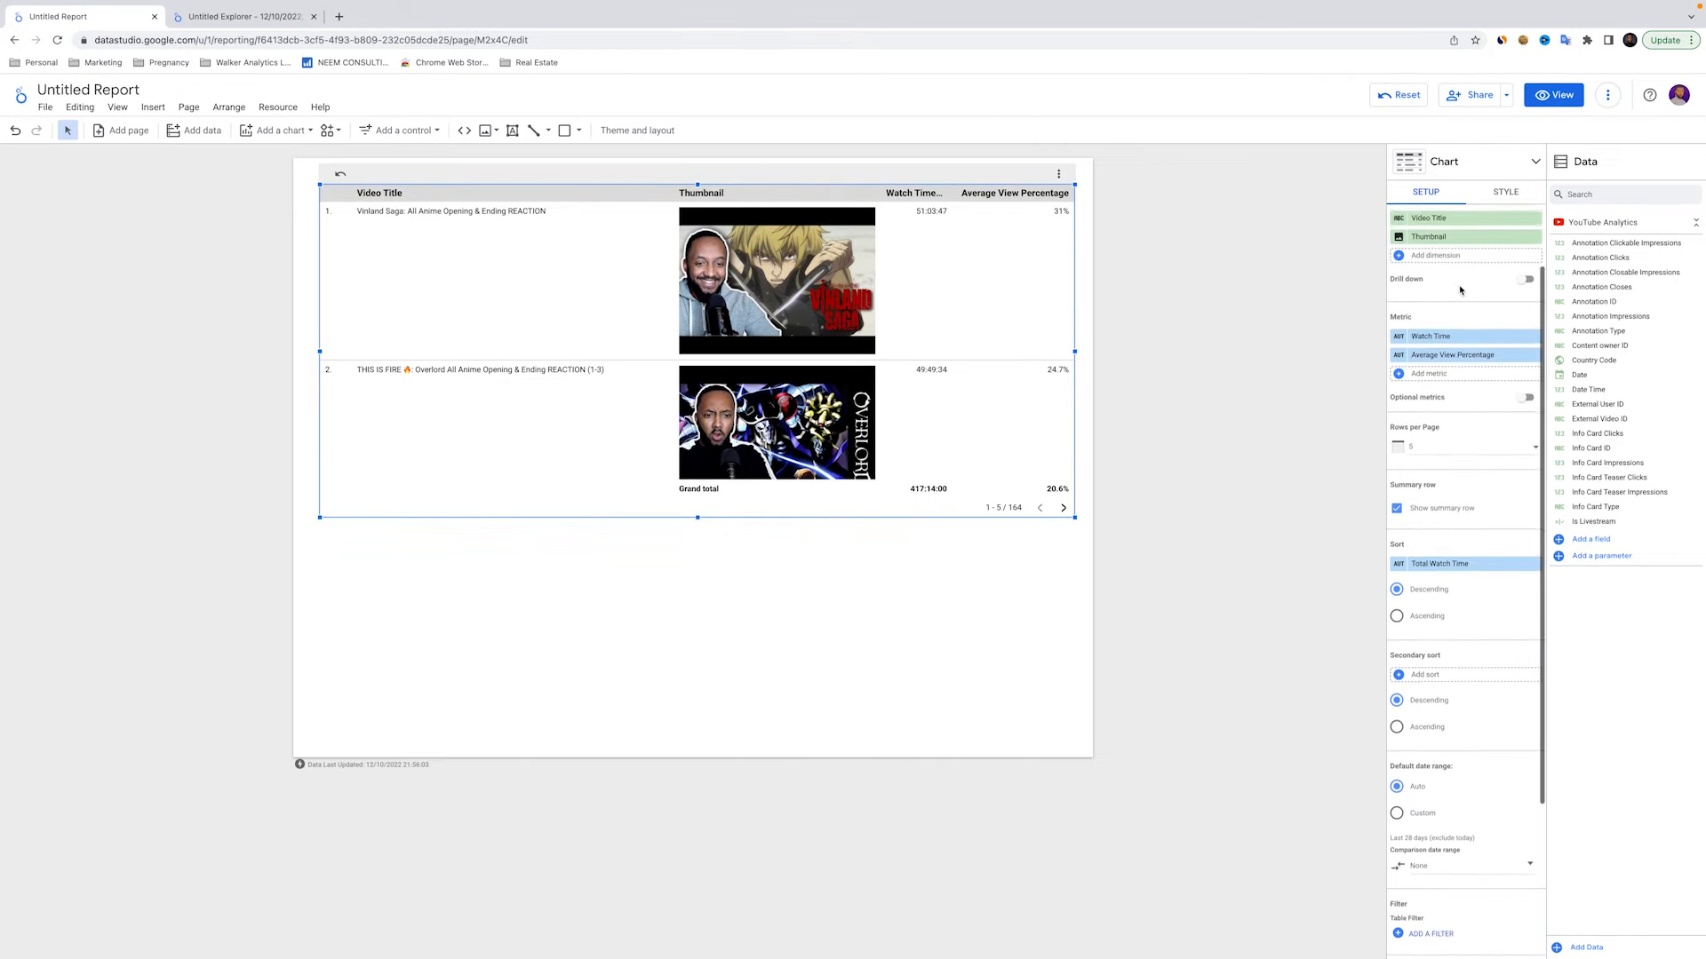
pyautogui.click(1442, 570)
pyautogui.scroll(-5, 1448, 479)
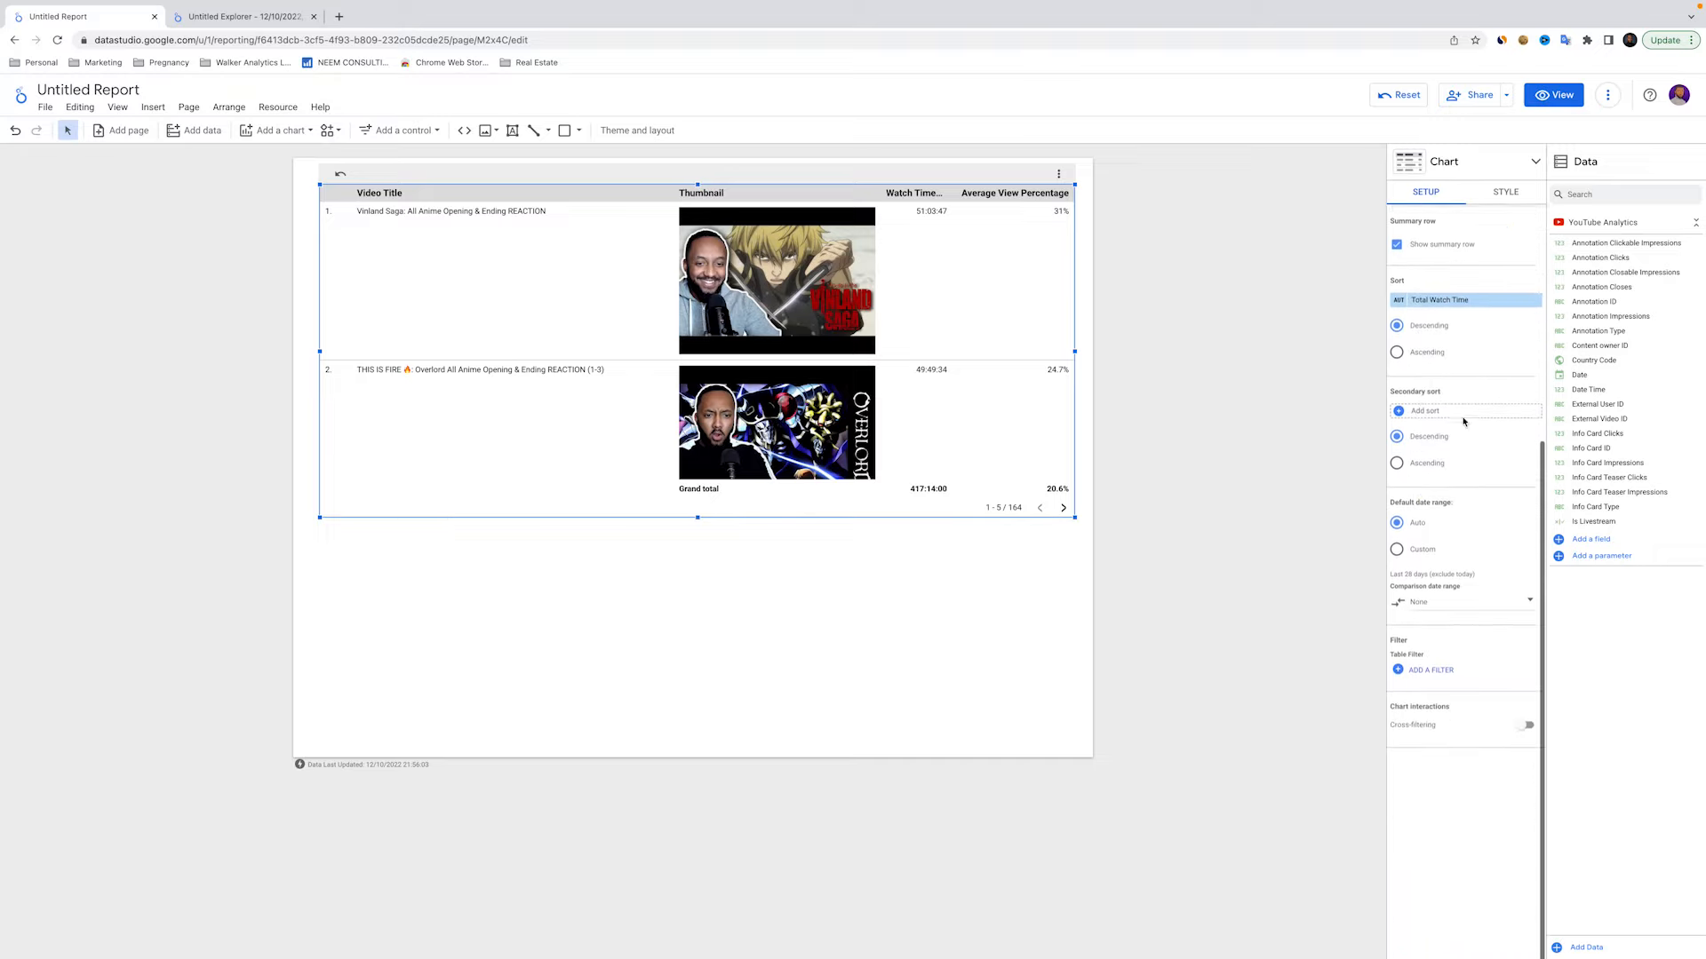
# Set the table's comparison date range to Previous year and apply it
pyautogui.scroll(-2, 1466, 418)
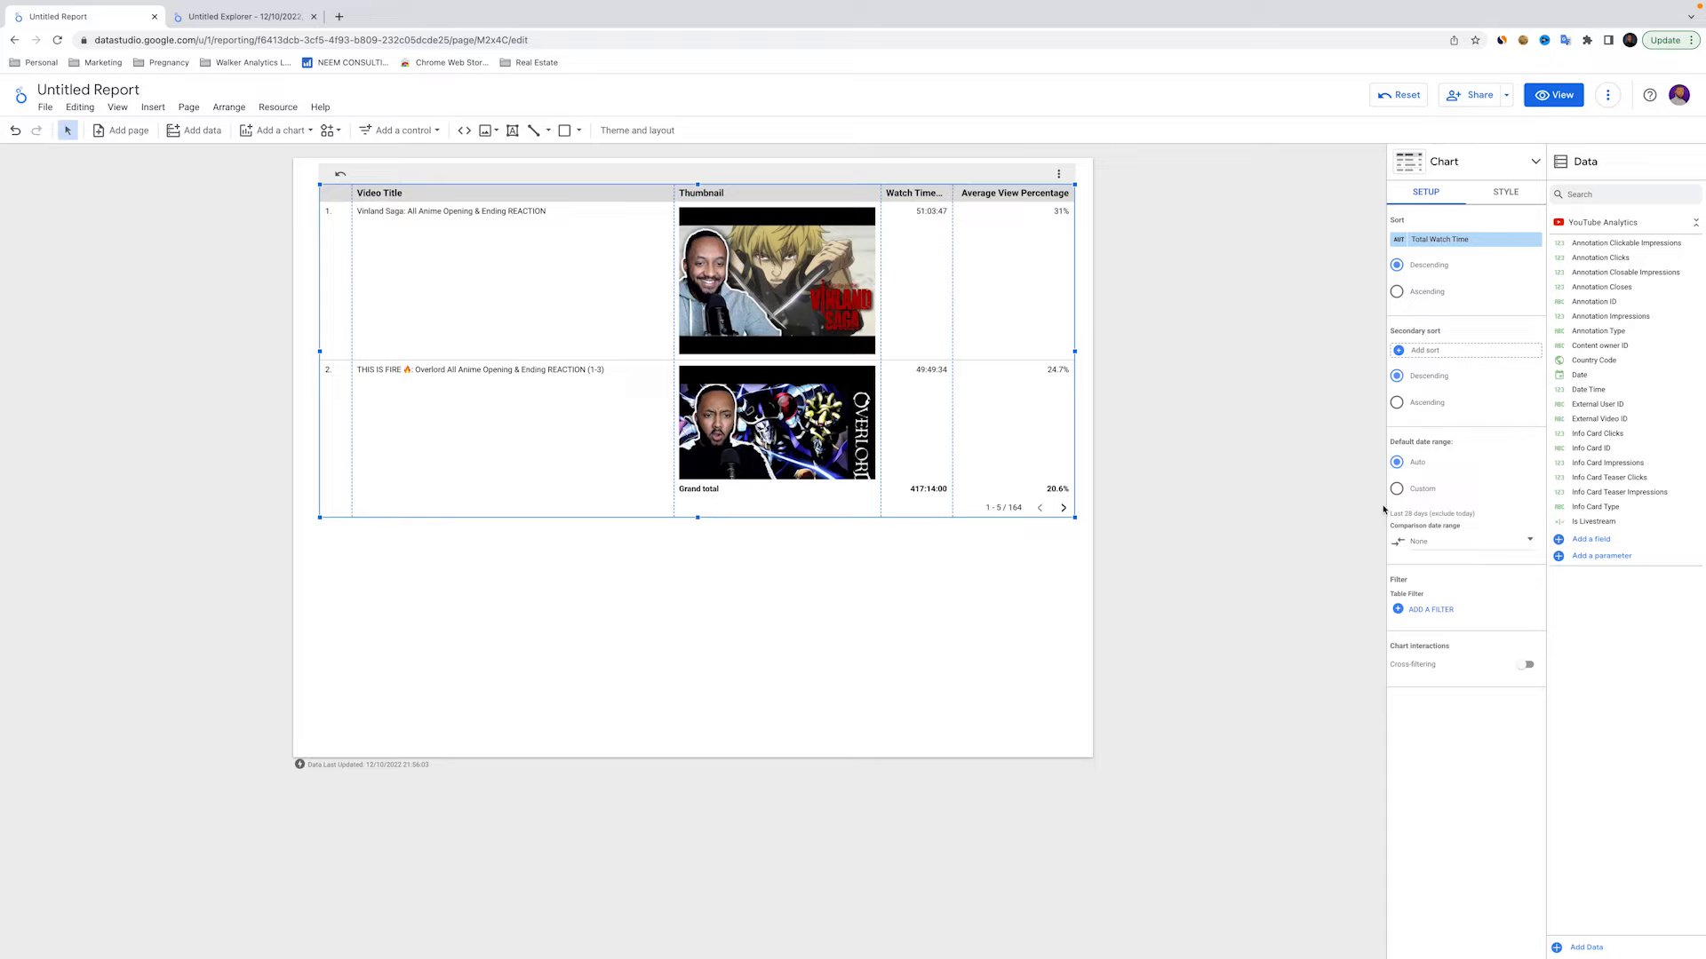
pyautogui.click(1440, 544)
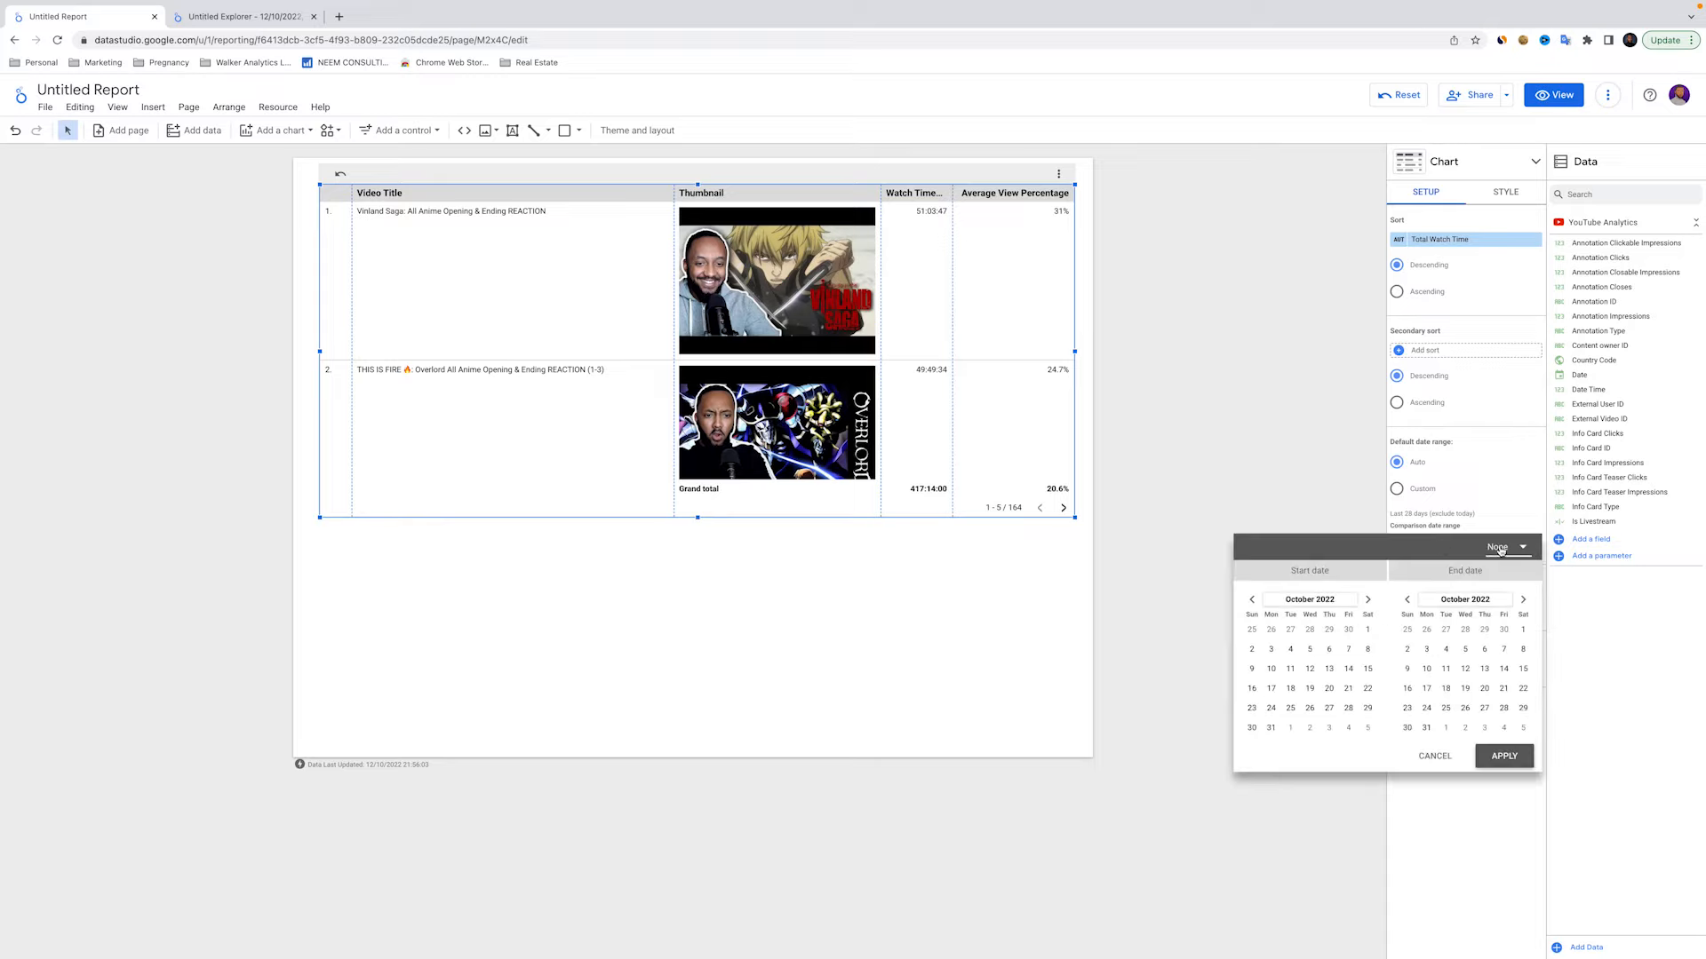
pyautogui.click(1506, 547)
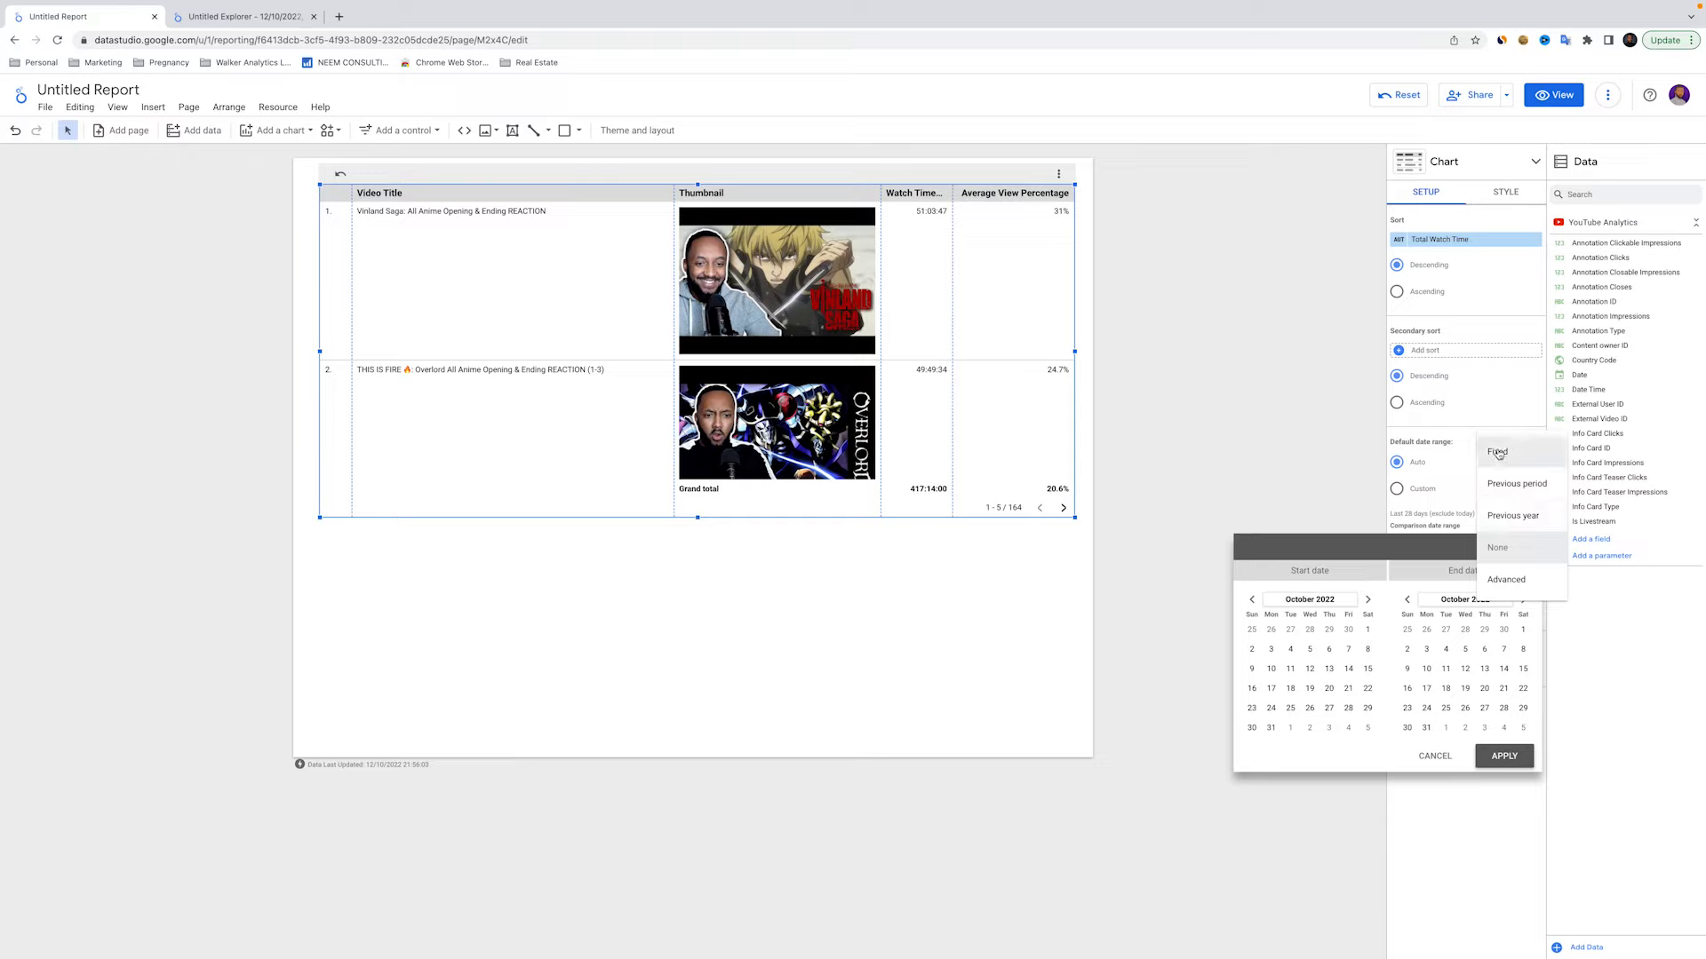
pyautogui.click(1503, 515)
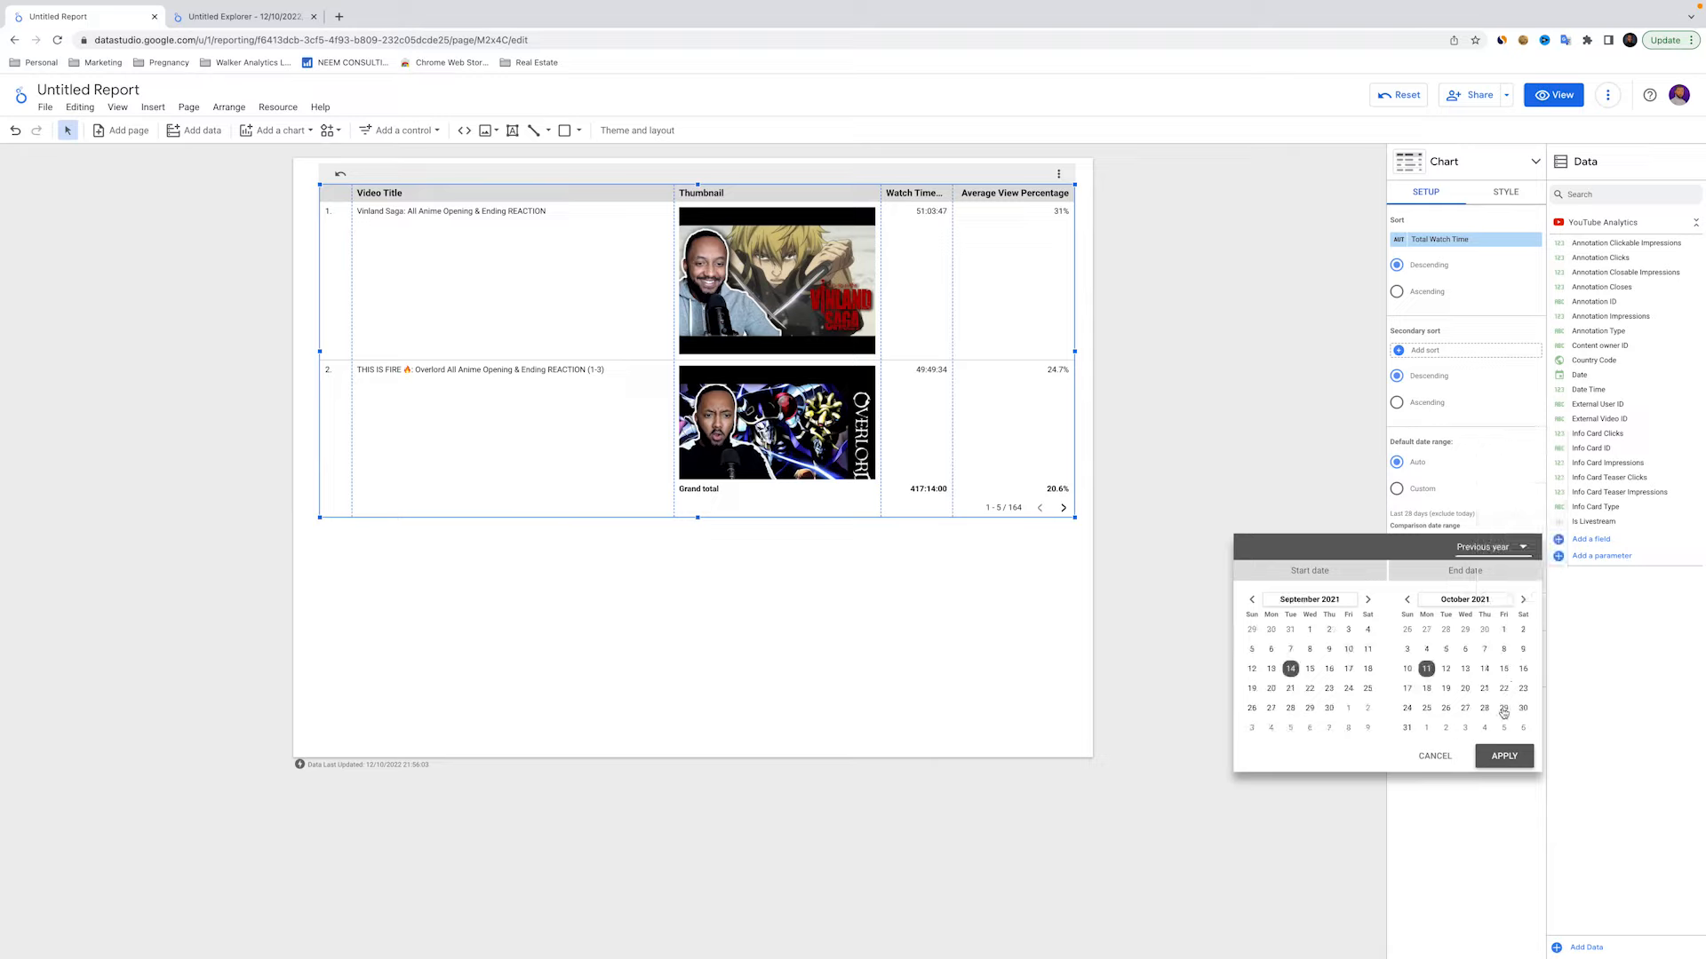
pyautogui.click(1504, 756)
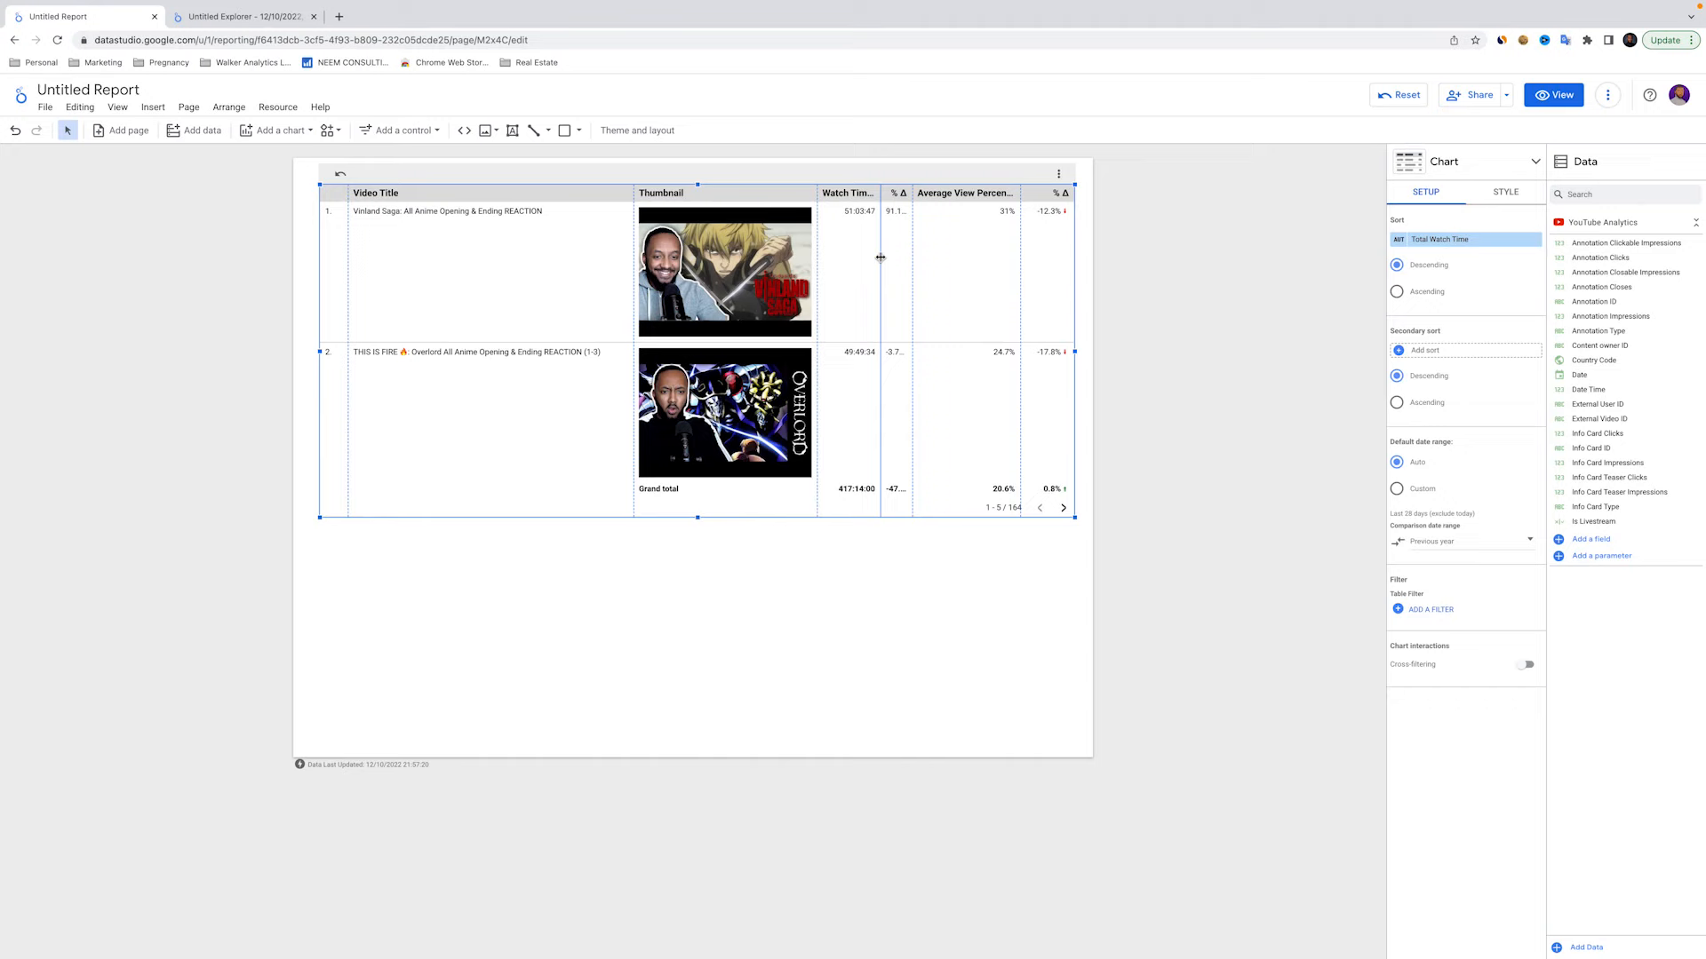
# Remove the Thumbnail dimension from the table and widen the Watch Time and percentage change columns
pyautogui.moveTo(879, 258); pyautogui.dragTo(879, 223)
pyautogui.scroll(5, 1464, 260)
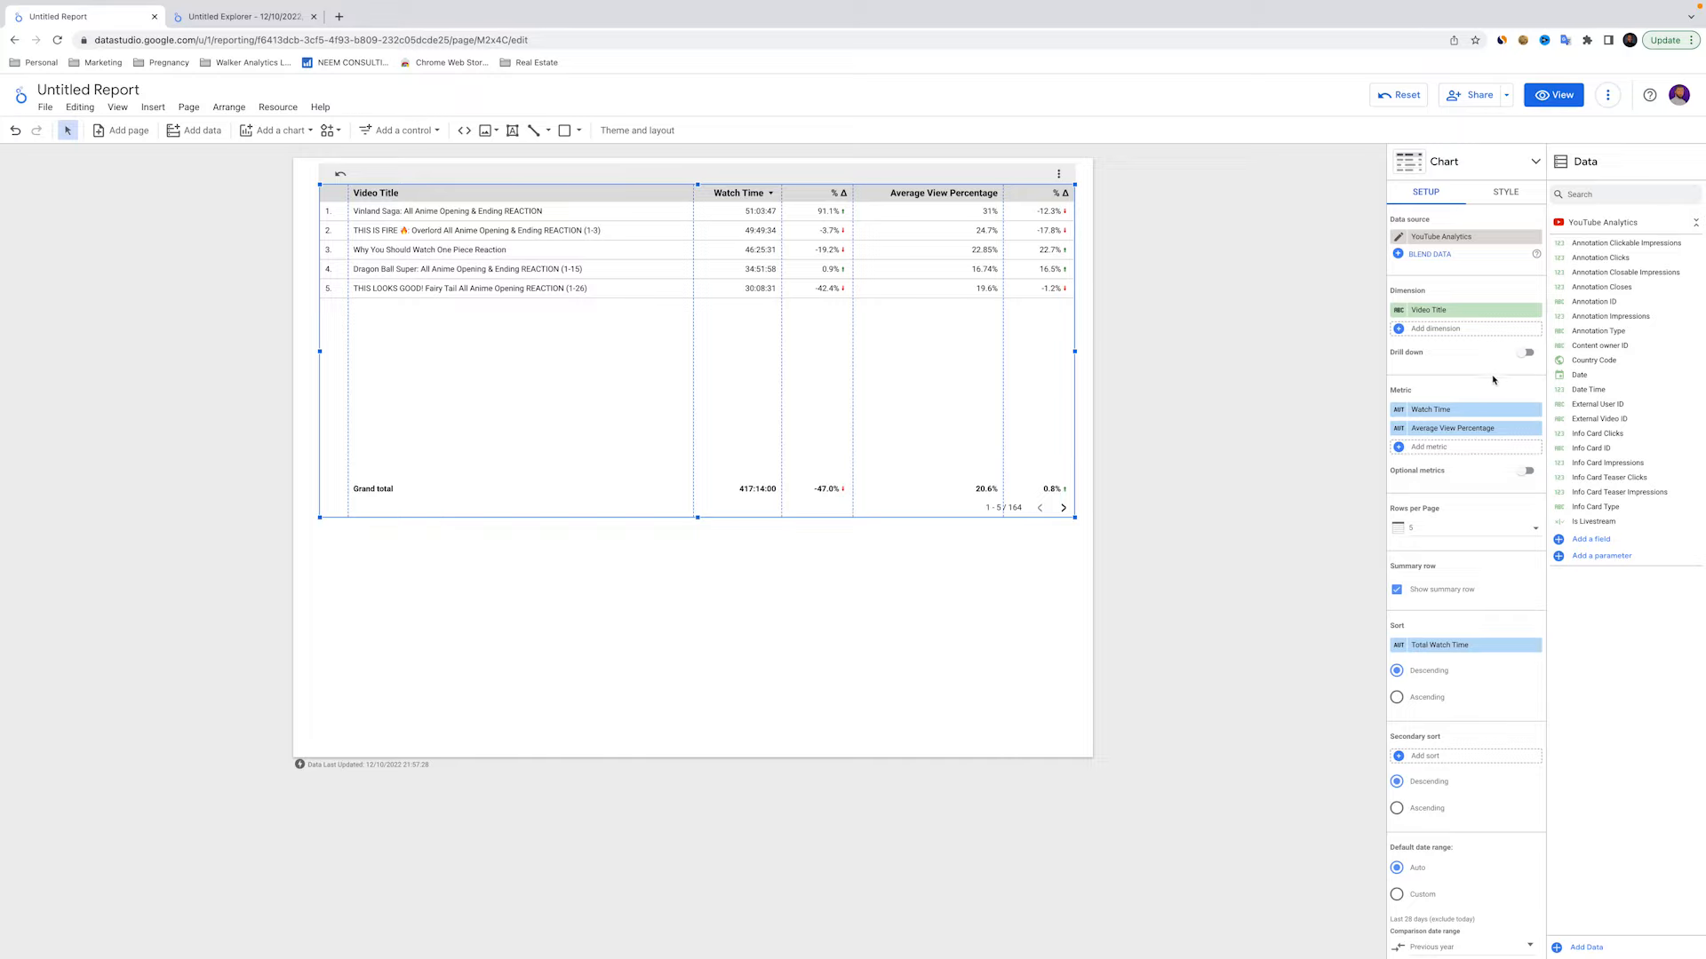
# Examine the Advanced start and end date options for the table's comparison date range without applying them
pyautogui.scroll(-5, 1495, 381)
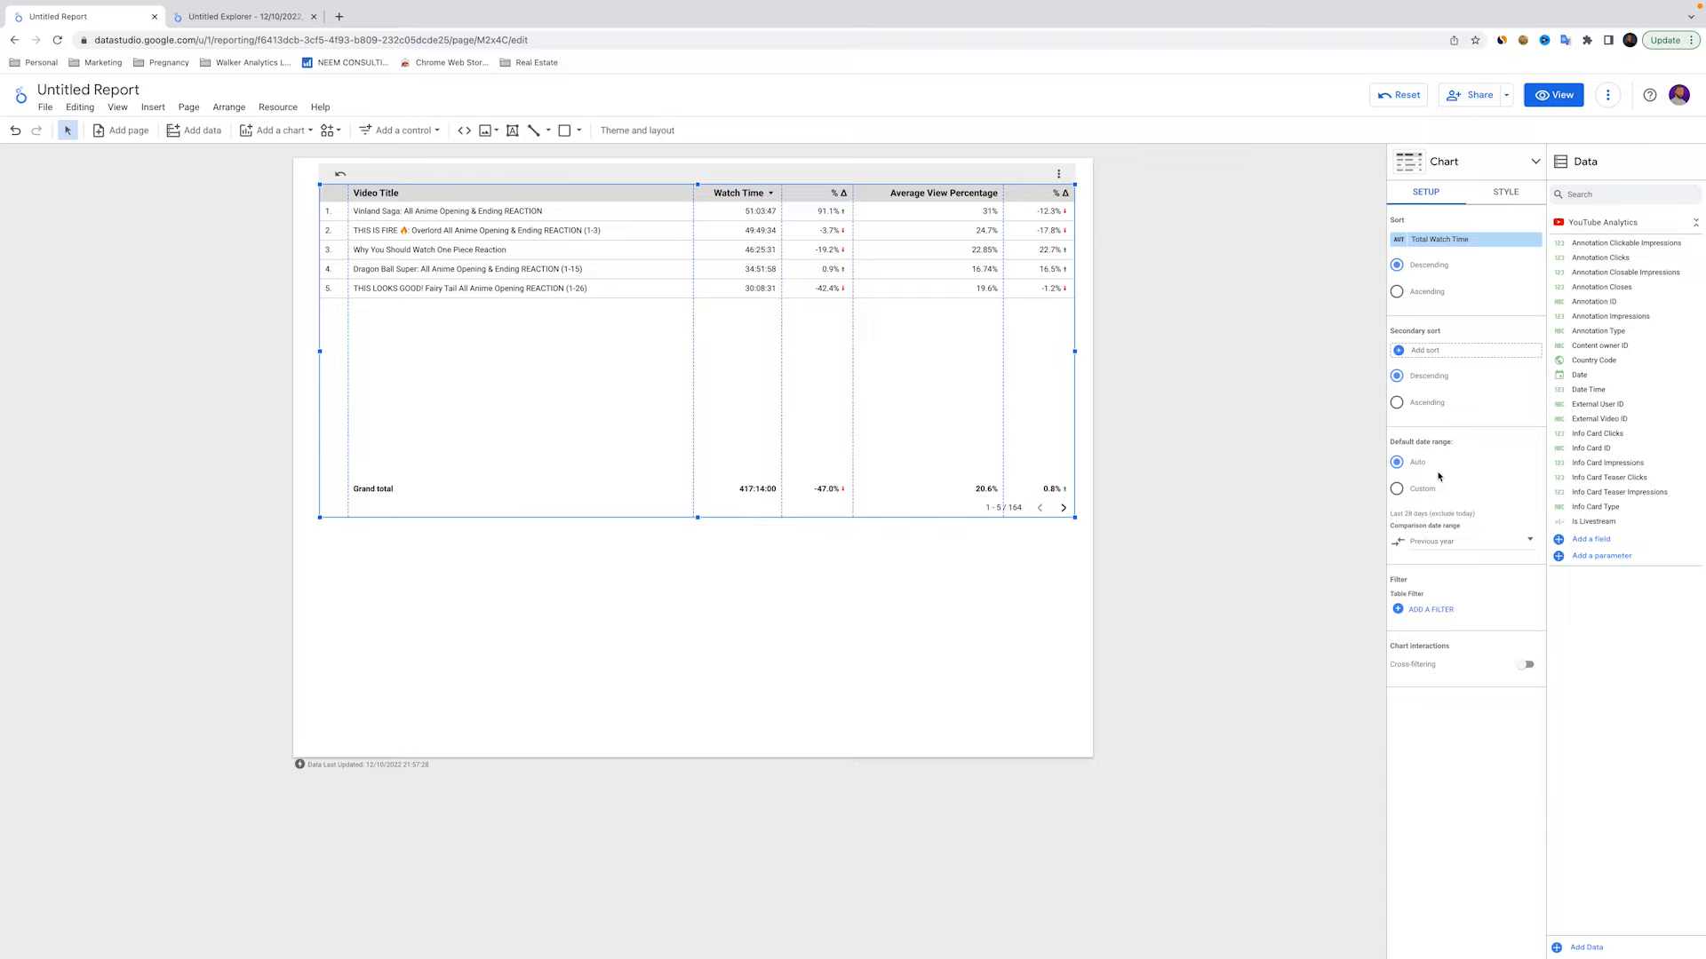
pyautogui.click(1472, 543)
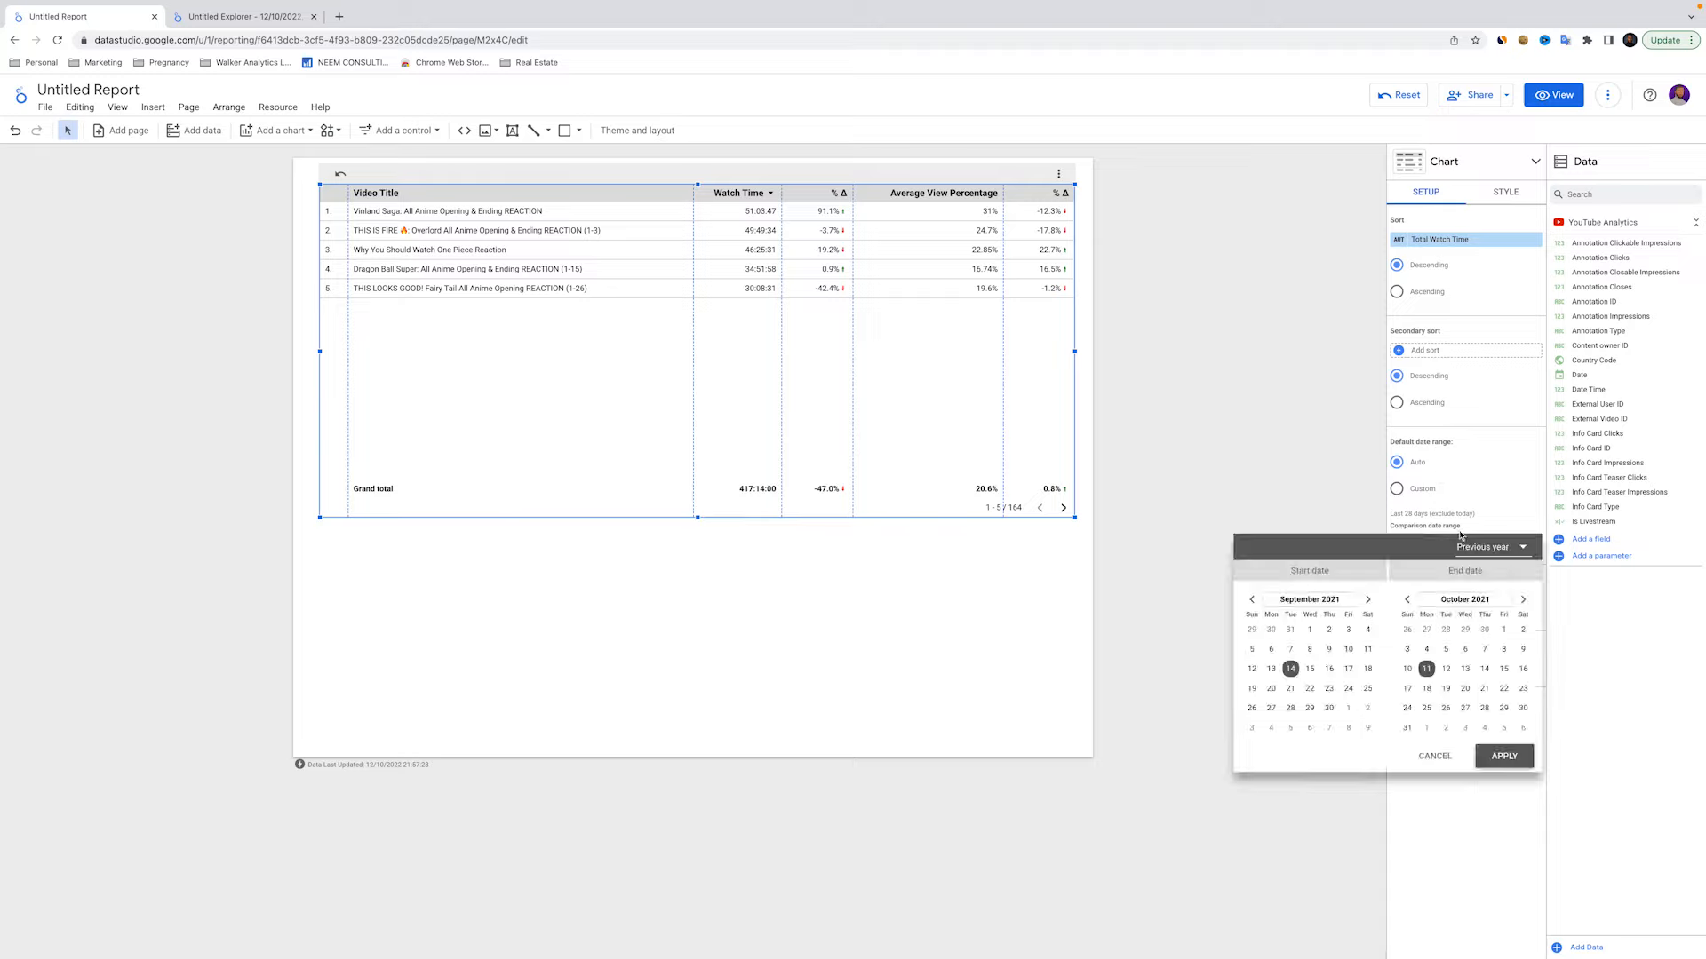
pyautogui.click(1492, 546)
pyautogui.click(1506, 613)
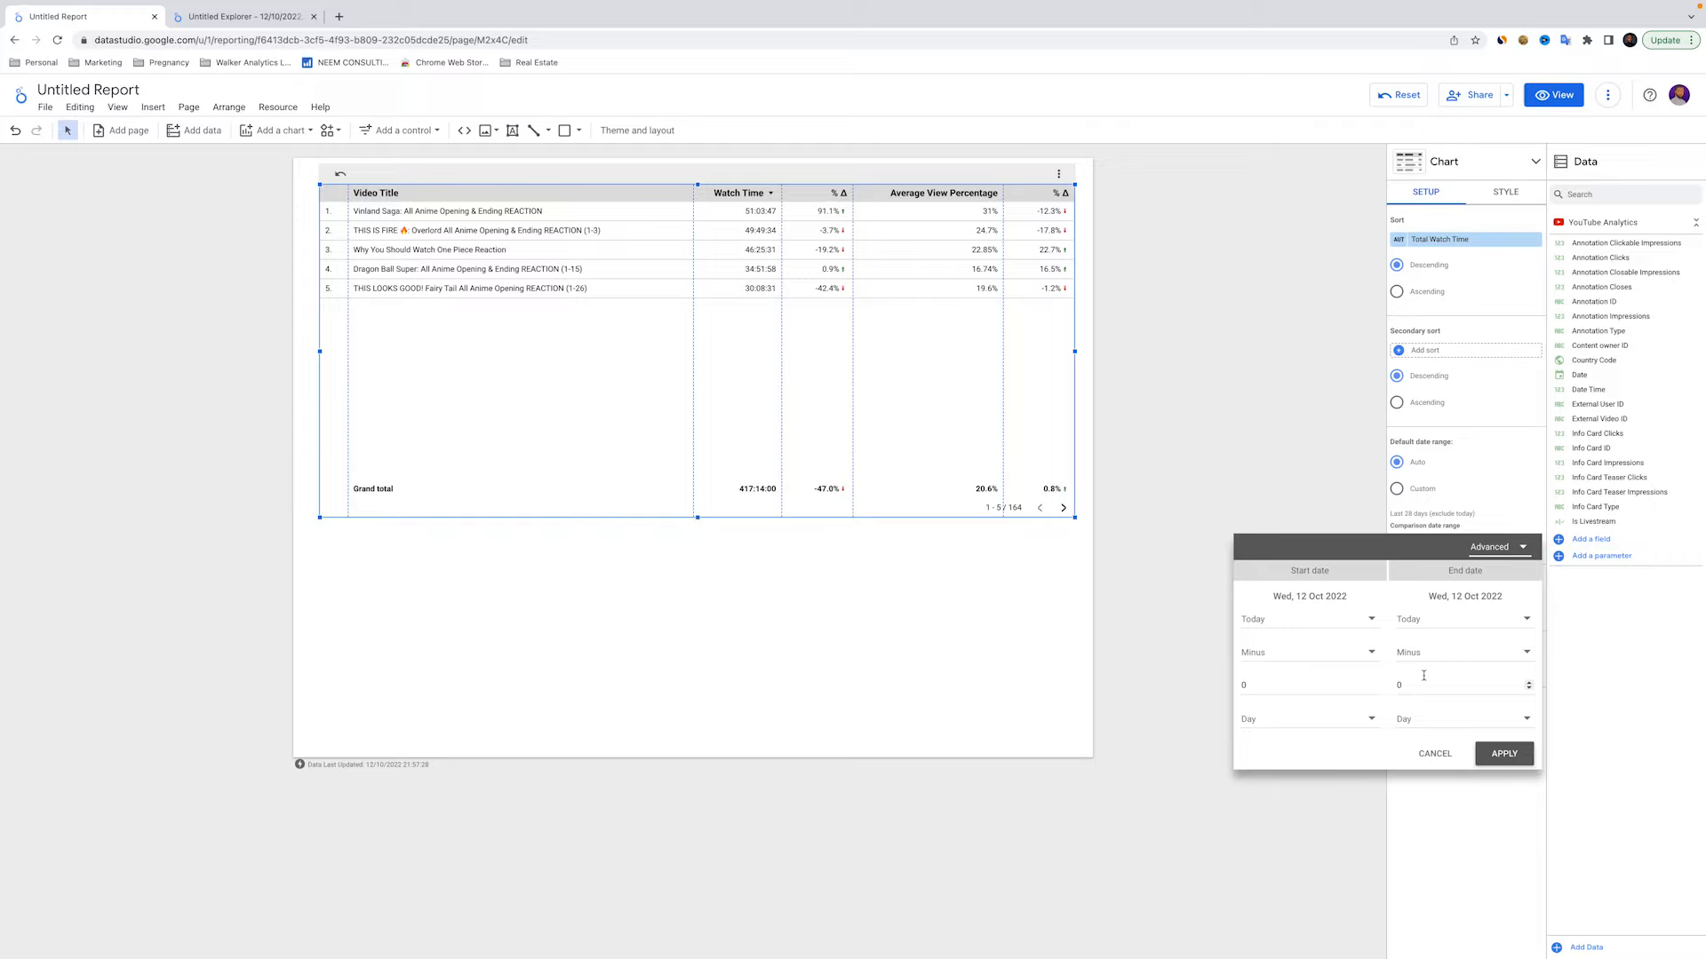
pyautogui.click(1436, 762)
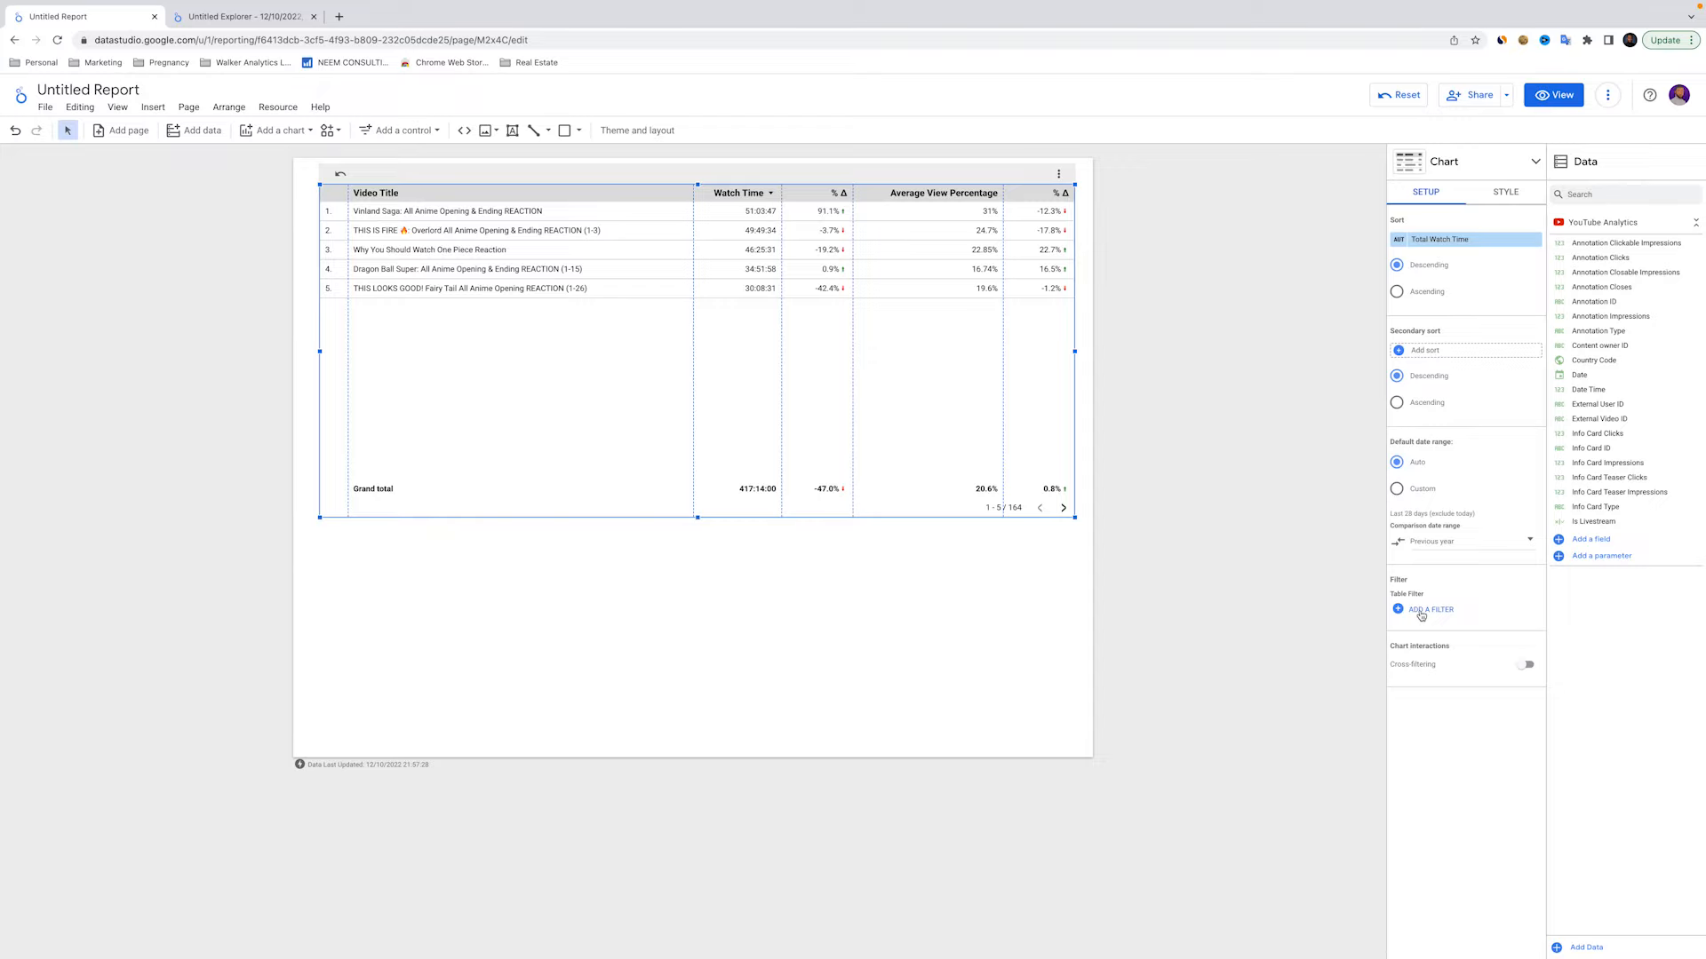
# Examine the fields available for a new table filter, closing it without saving
pyautogui.click(1422, 613)
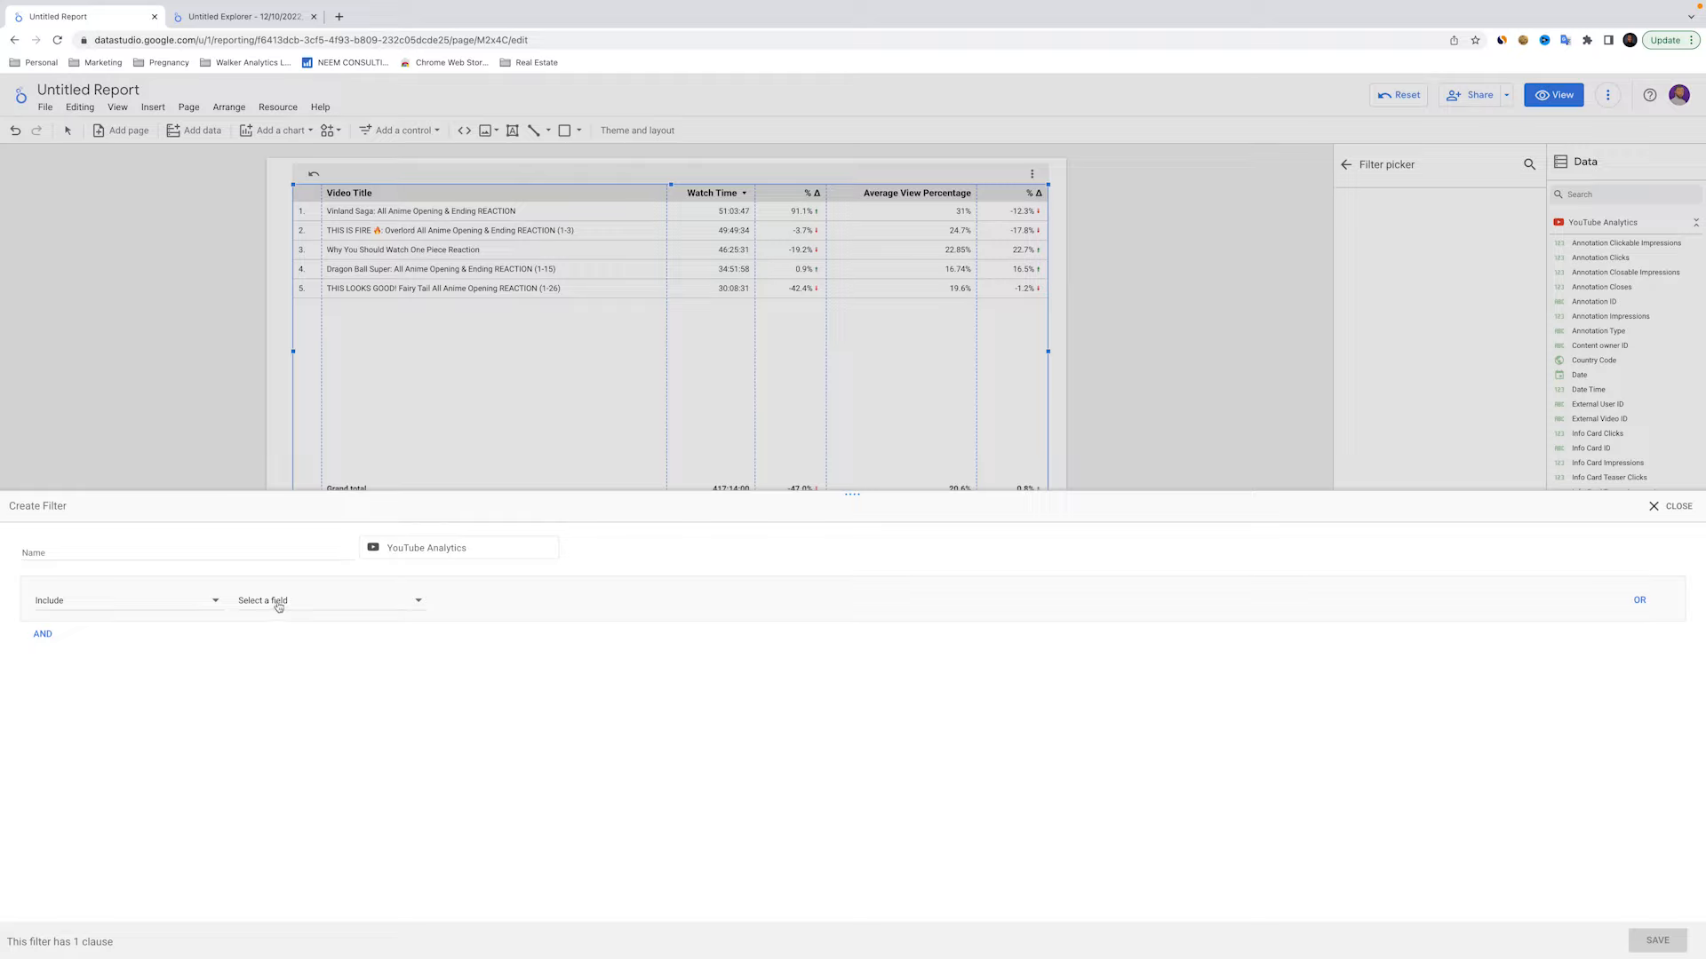
pyautogui.click(341, 604)
pyautogui.scroll(-10, 300, 666)
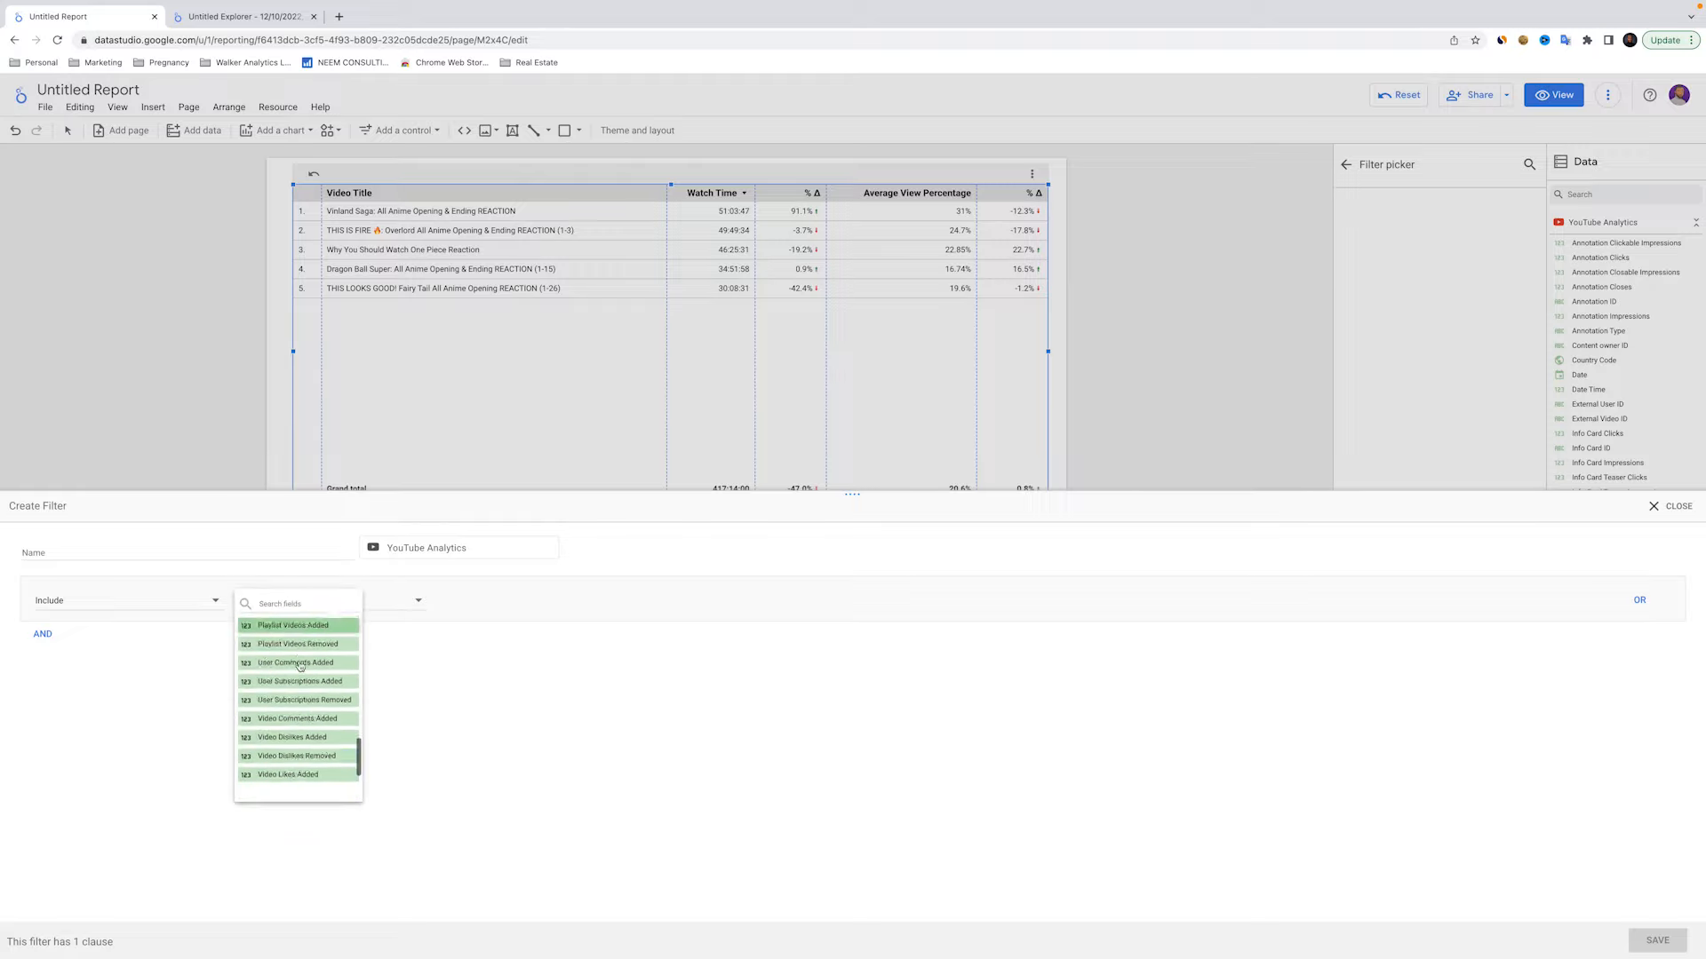
pyautogui.scroll(6, 305, 679)
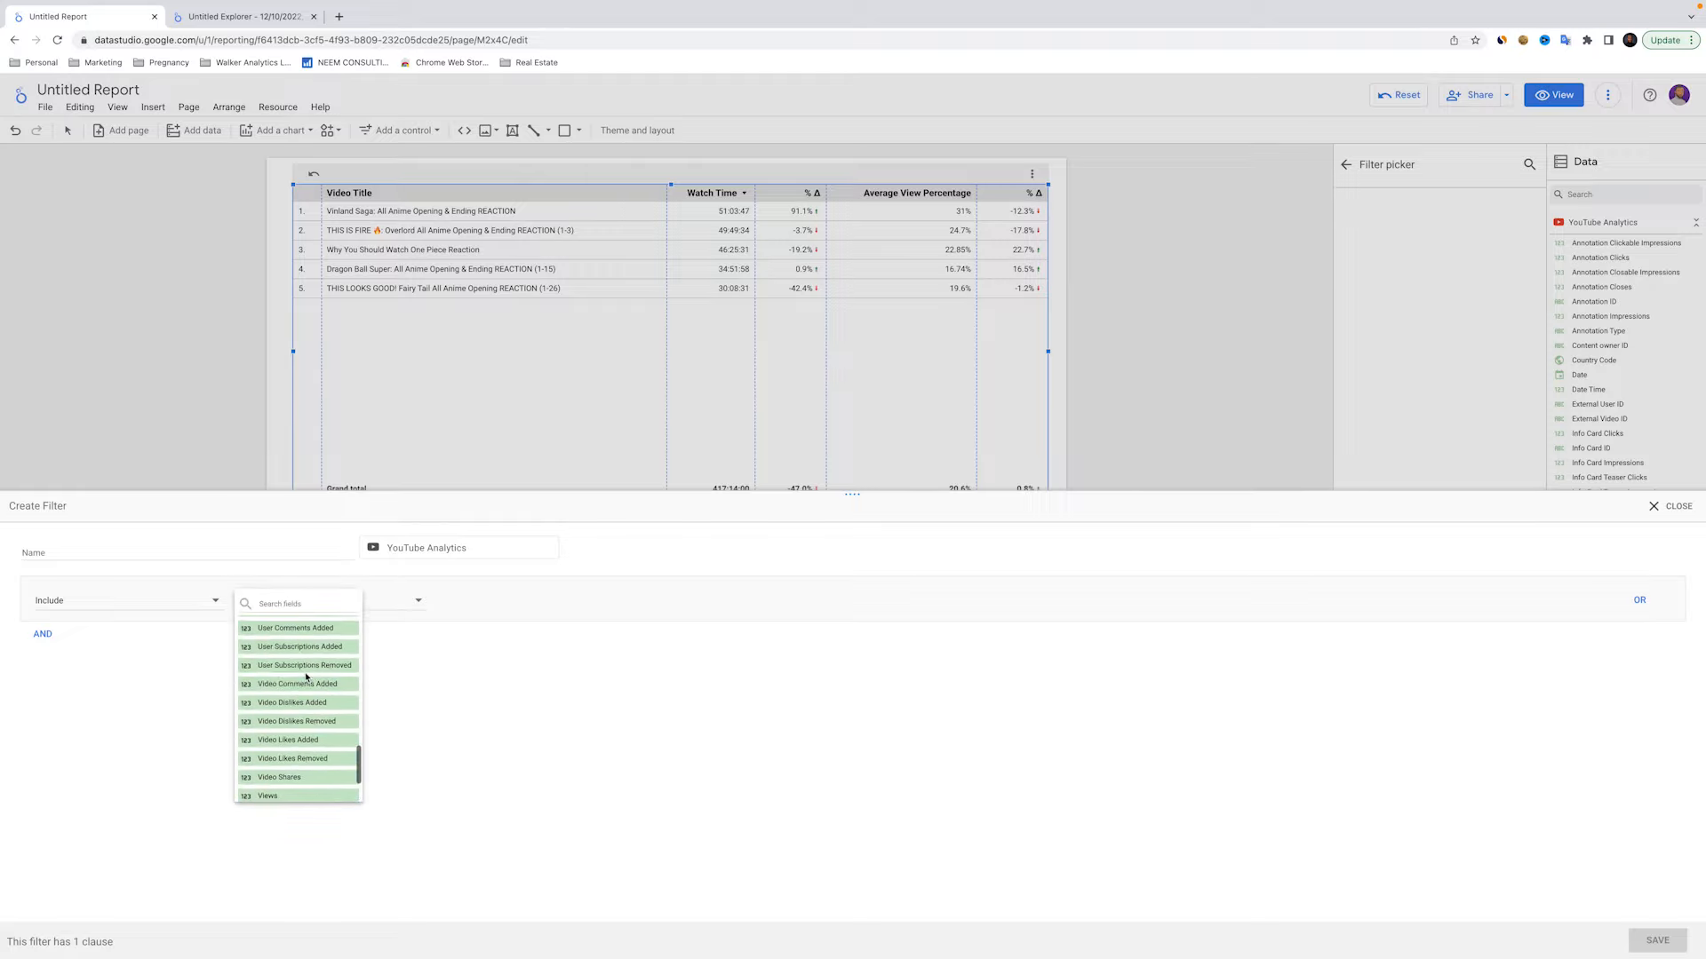
pyautogui.click(536, 651)
pyautogui.click(321, 601)
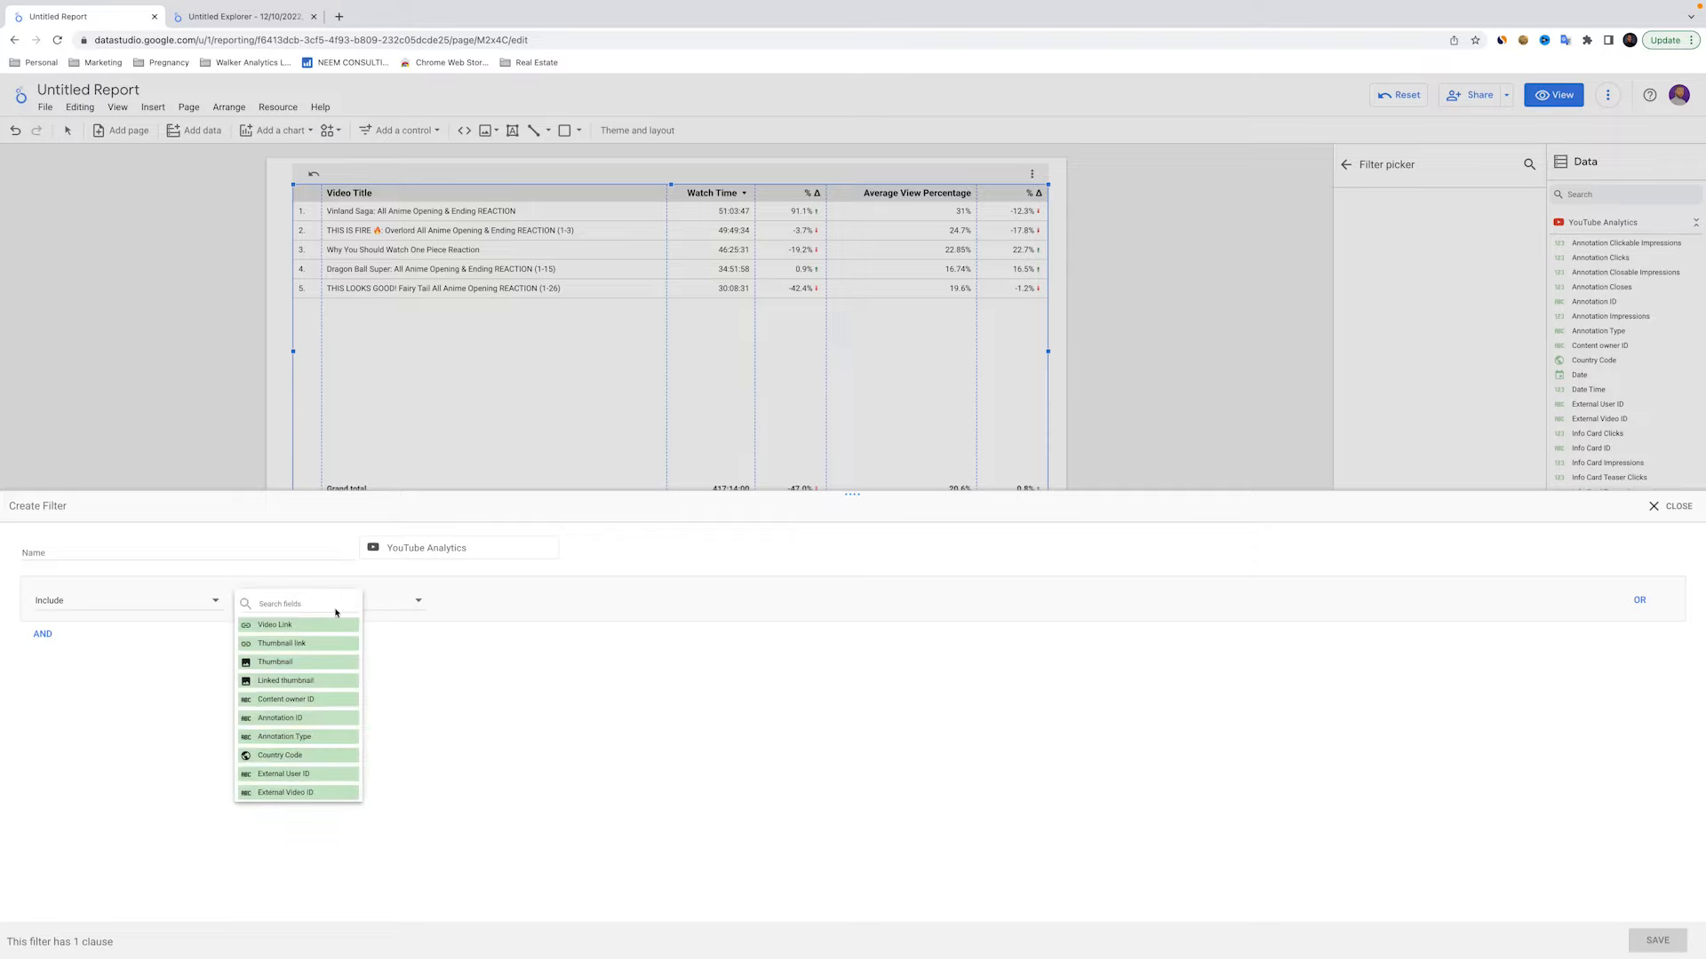
pyautogui.scroll(-1, 297, 688)
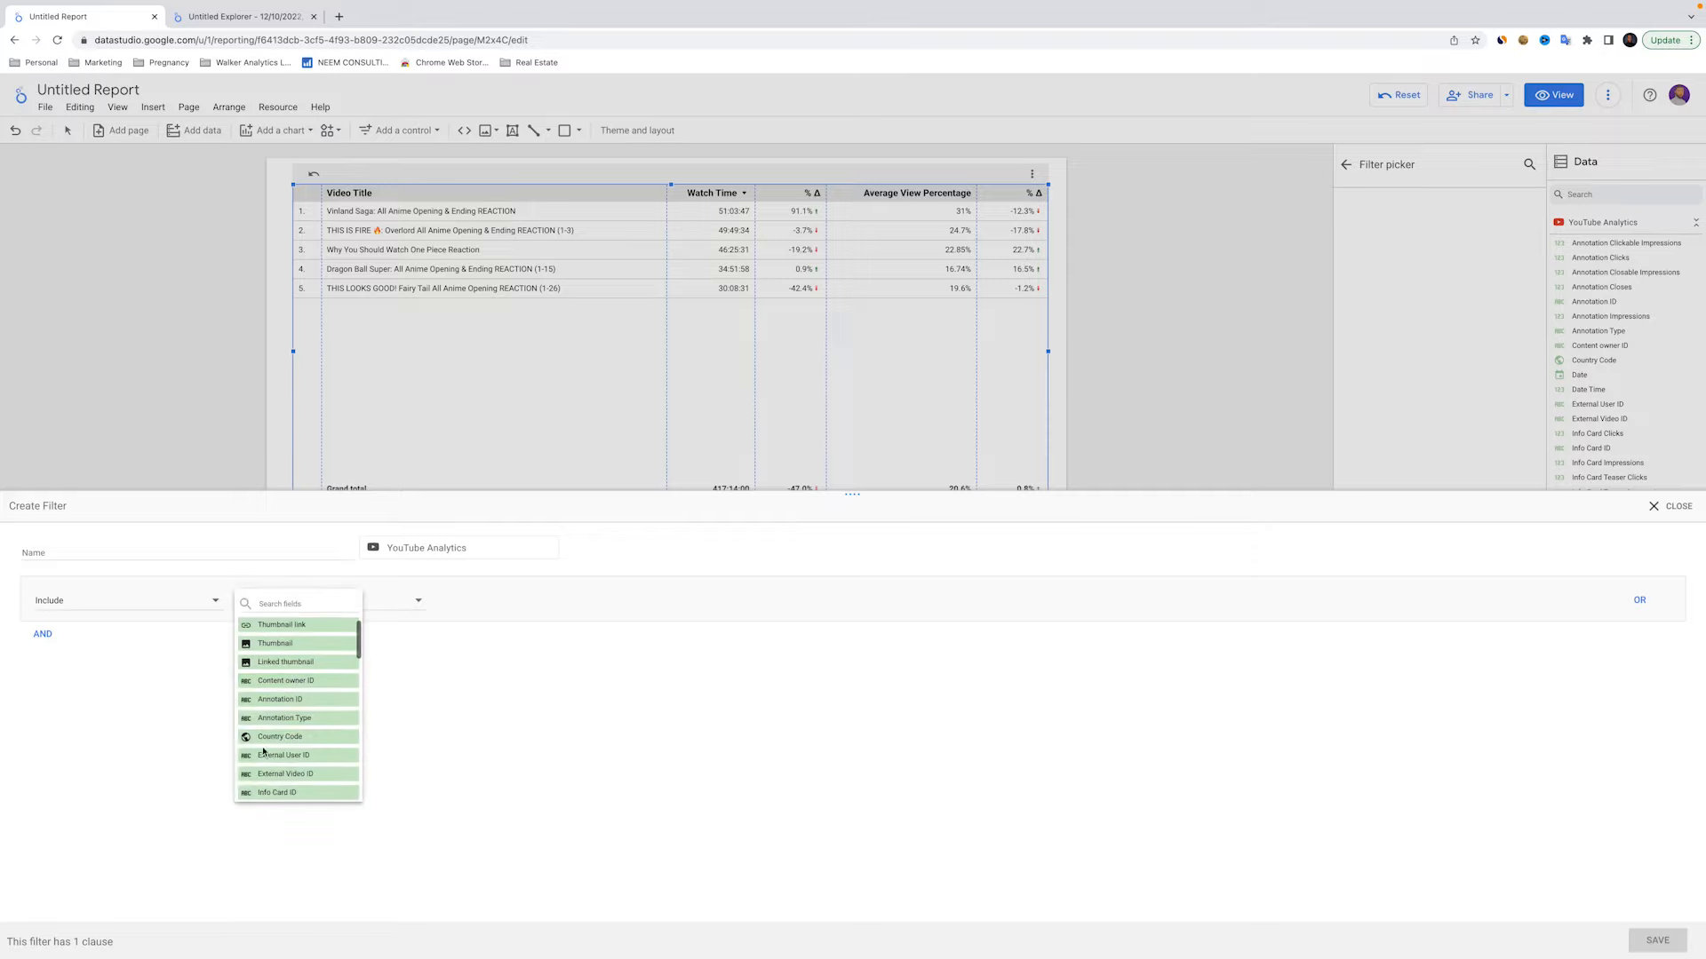
pyautogui.click(1672, 506)
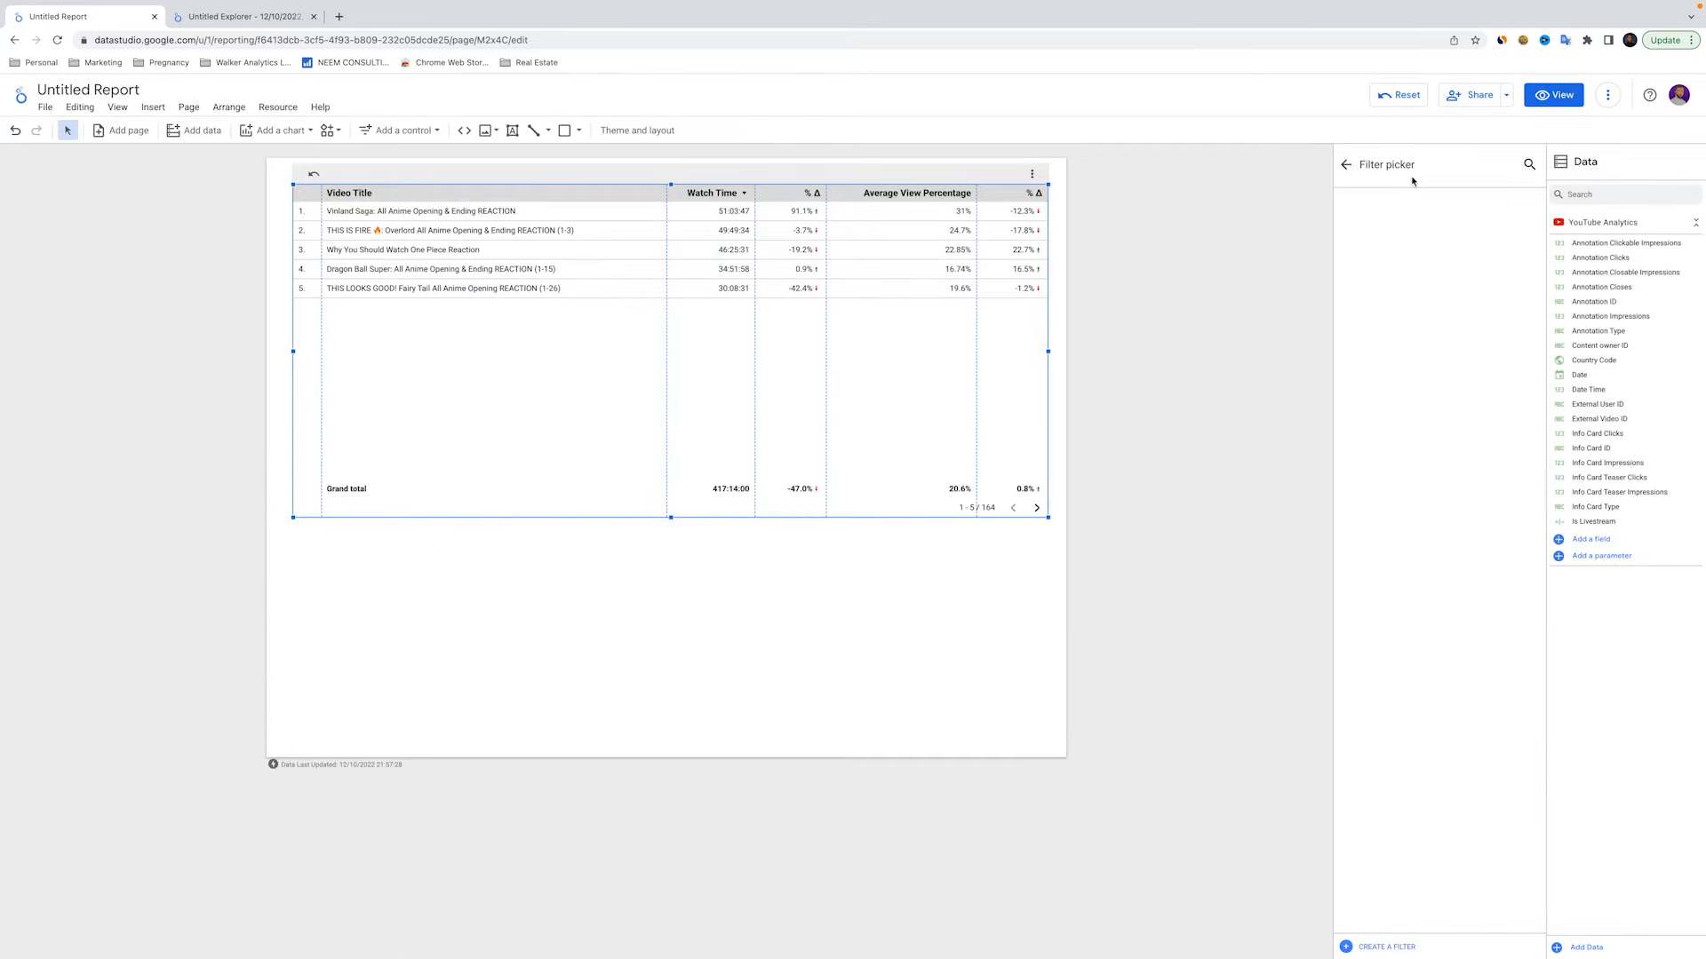
pyautogui.click(1346, 165)
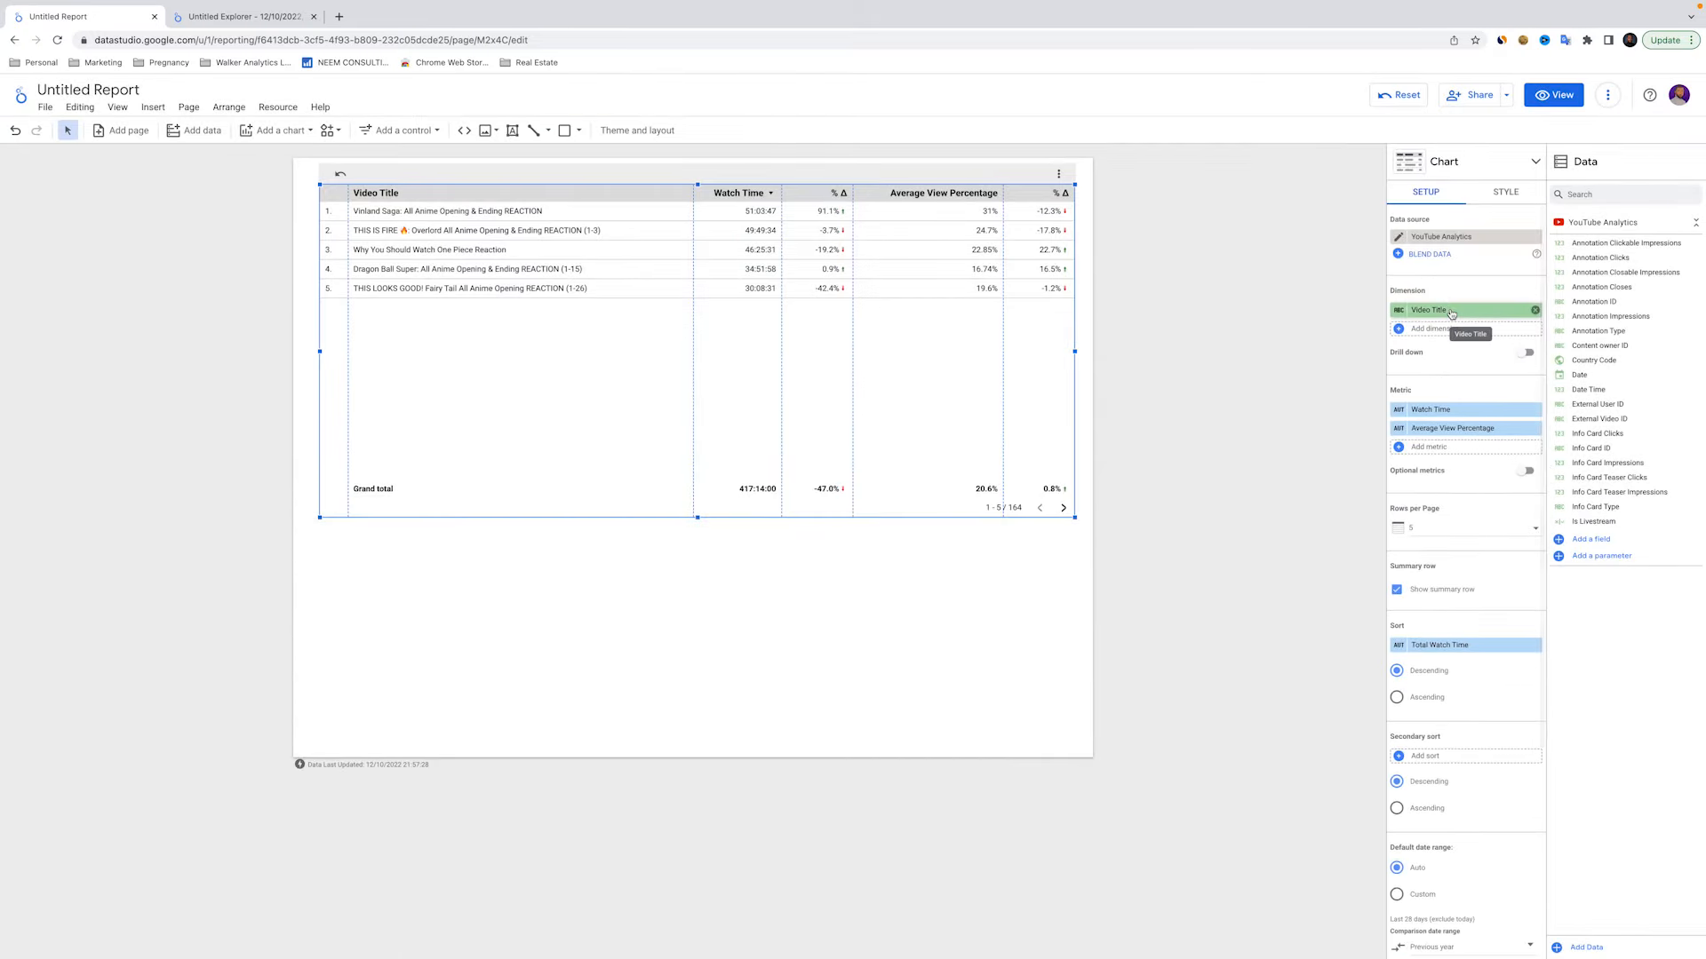
# Replace the table's Video Title dimension with Country Code
pyautogui.click(1452, 314)
pyautogui.scroll(-3, 1461, 353)
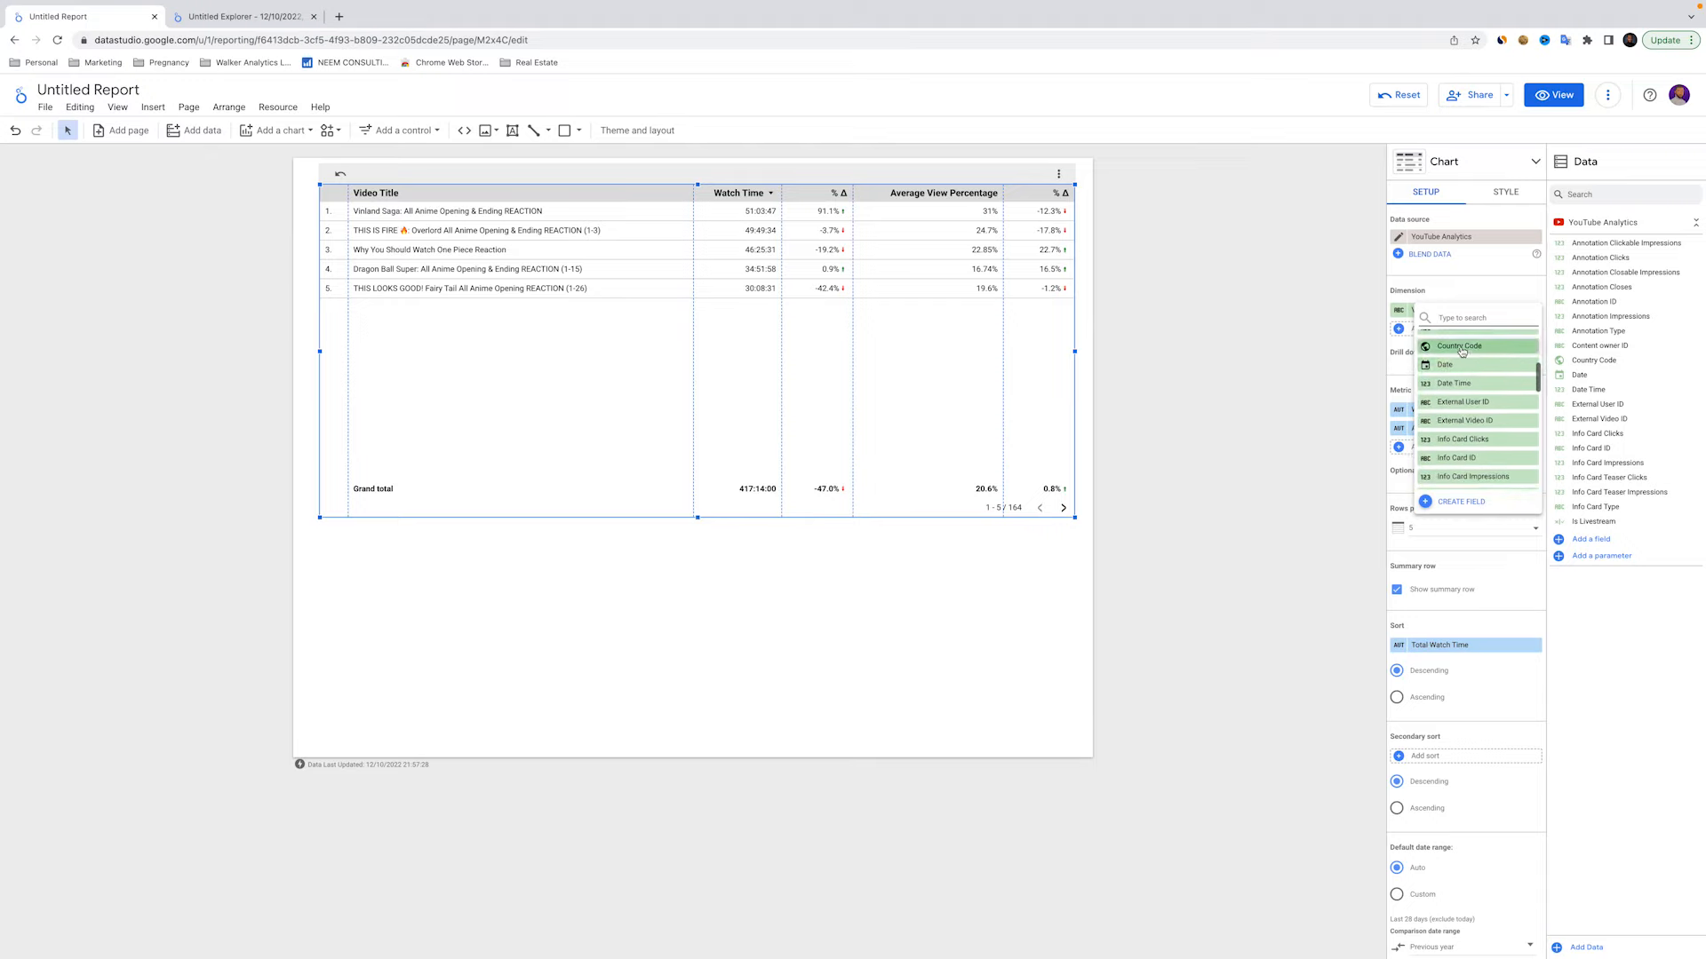
pyautogui.click(1462, 351)
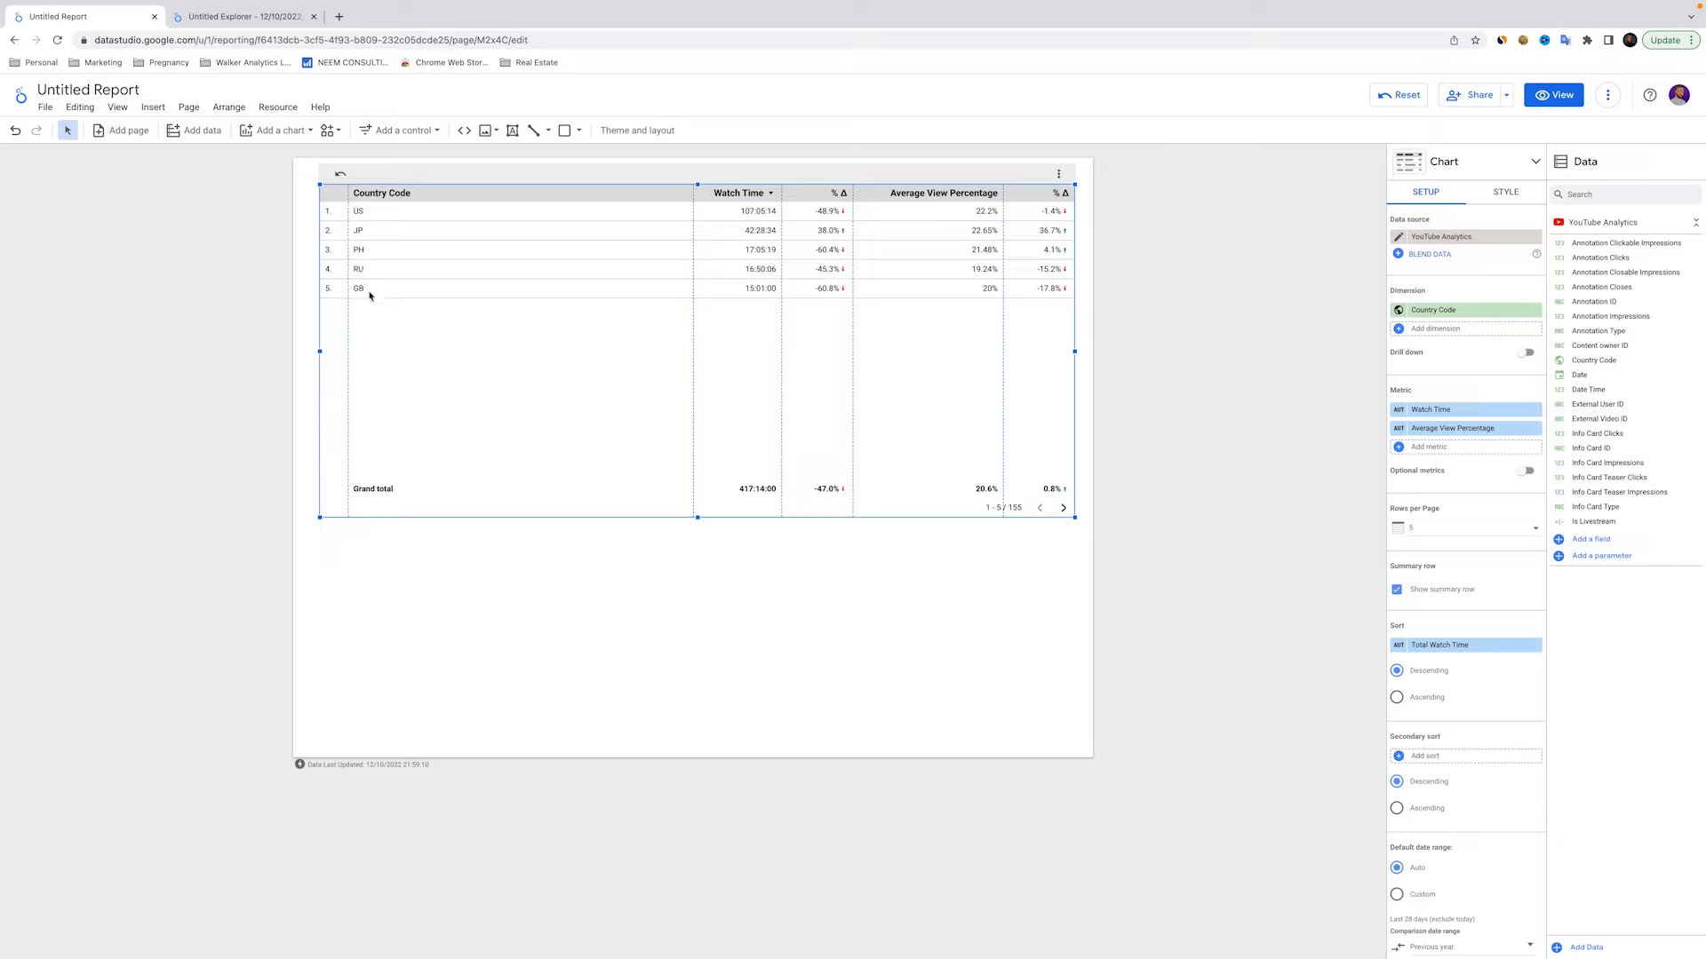
# Create and save a table filter named US data that includes rows with Country Code Equal to (=) us
pyautogui.scroll(-5, 1426, 418)
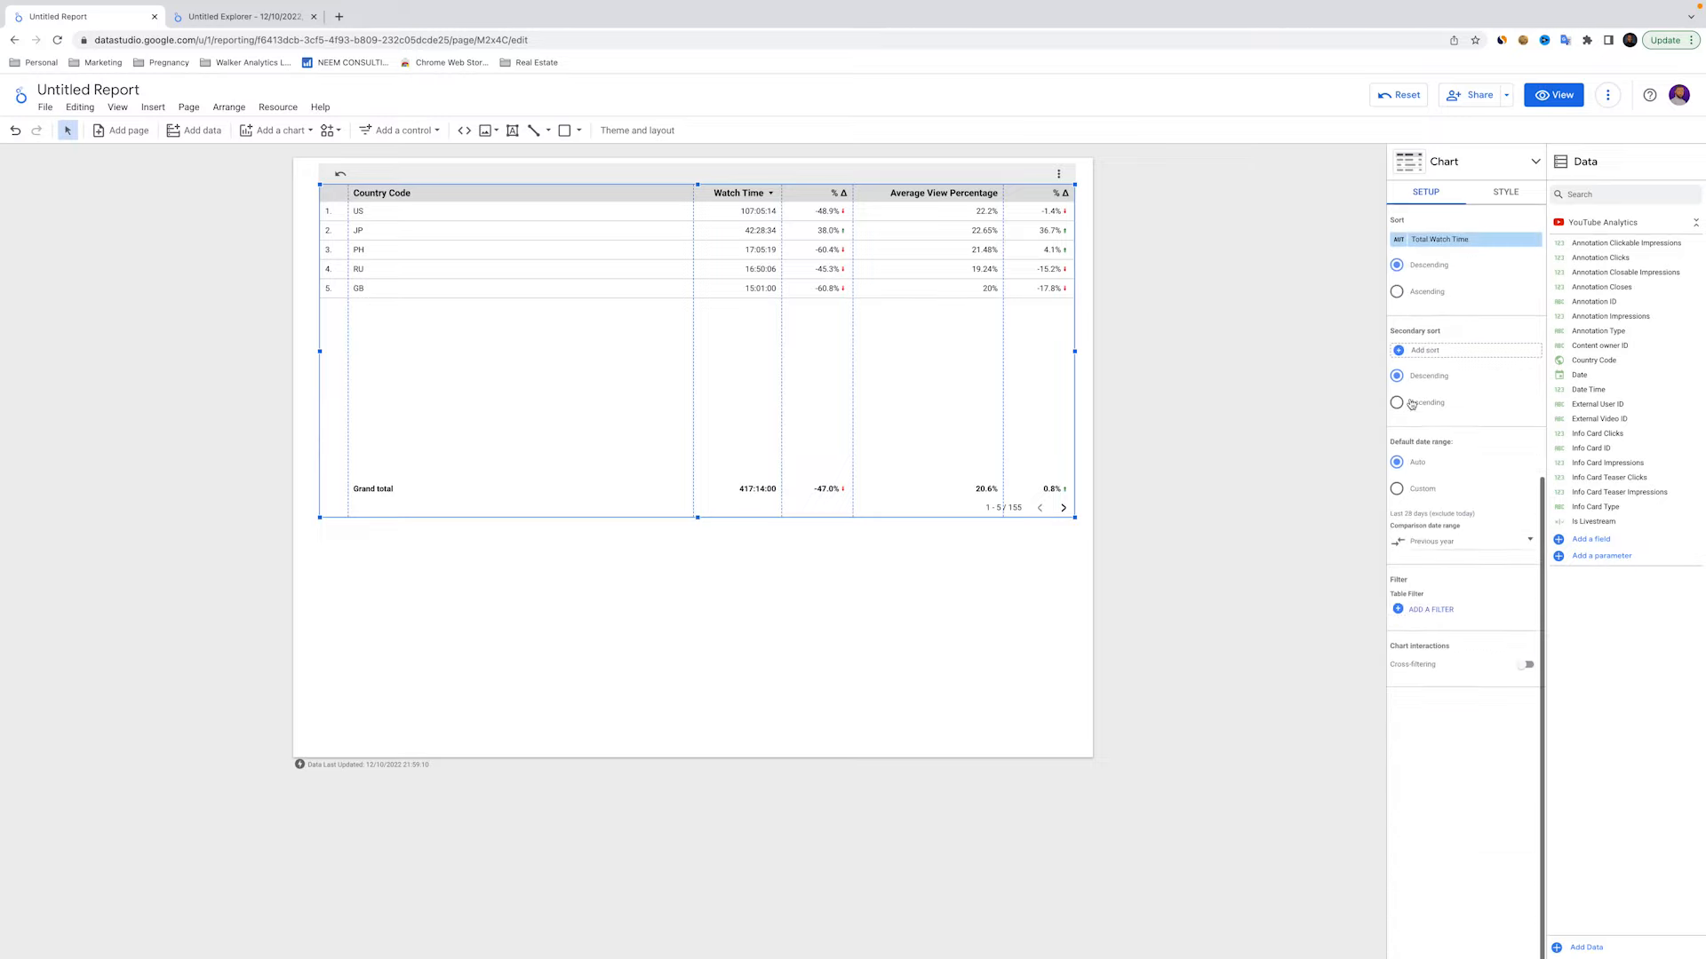
pyautogui.click(1434, 608)
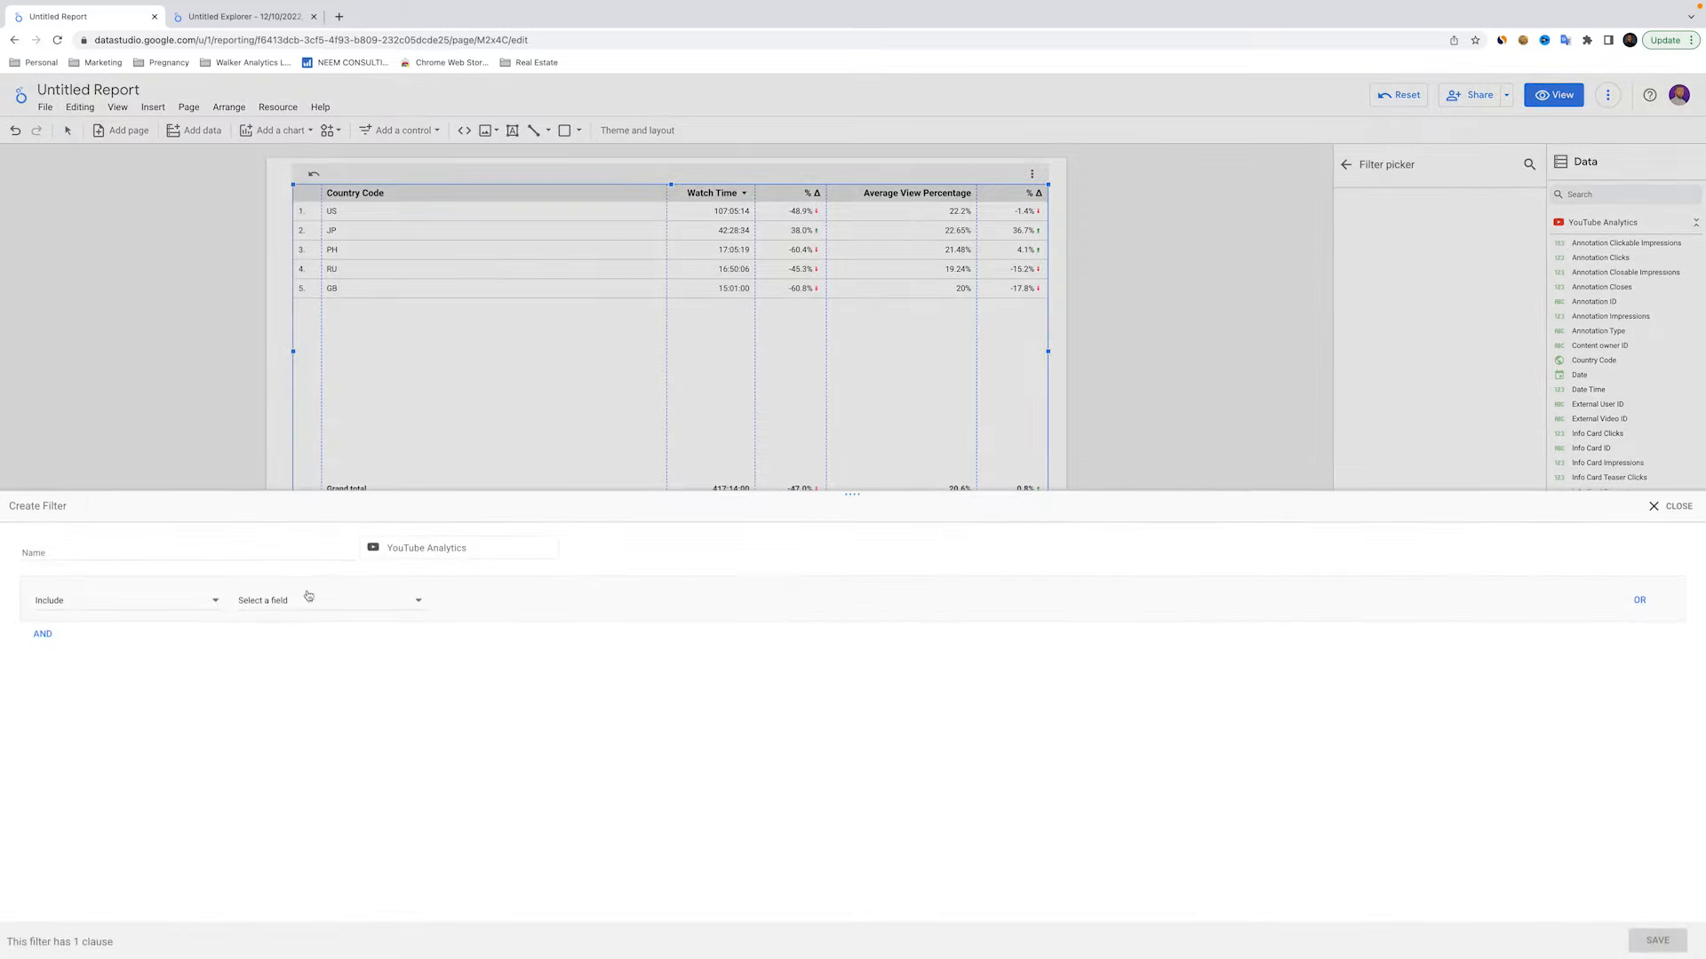
pyautogui.click(321, 607)
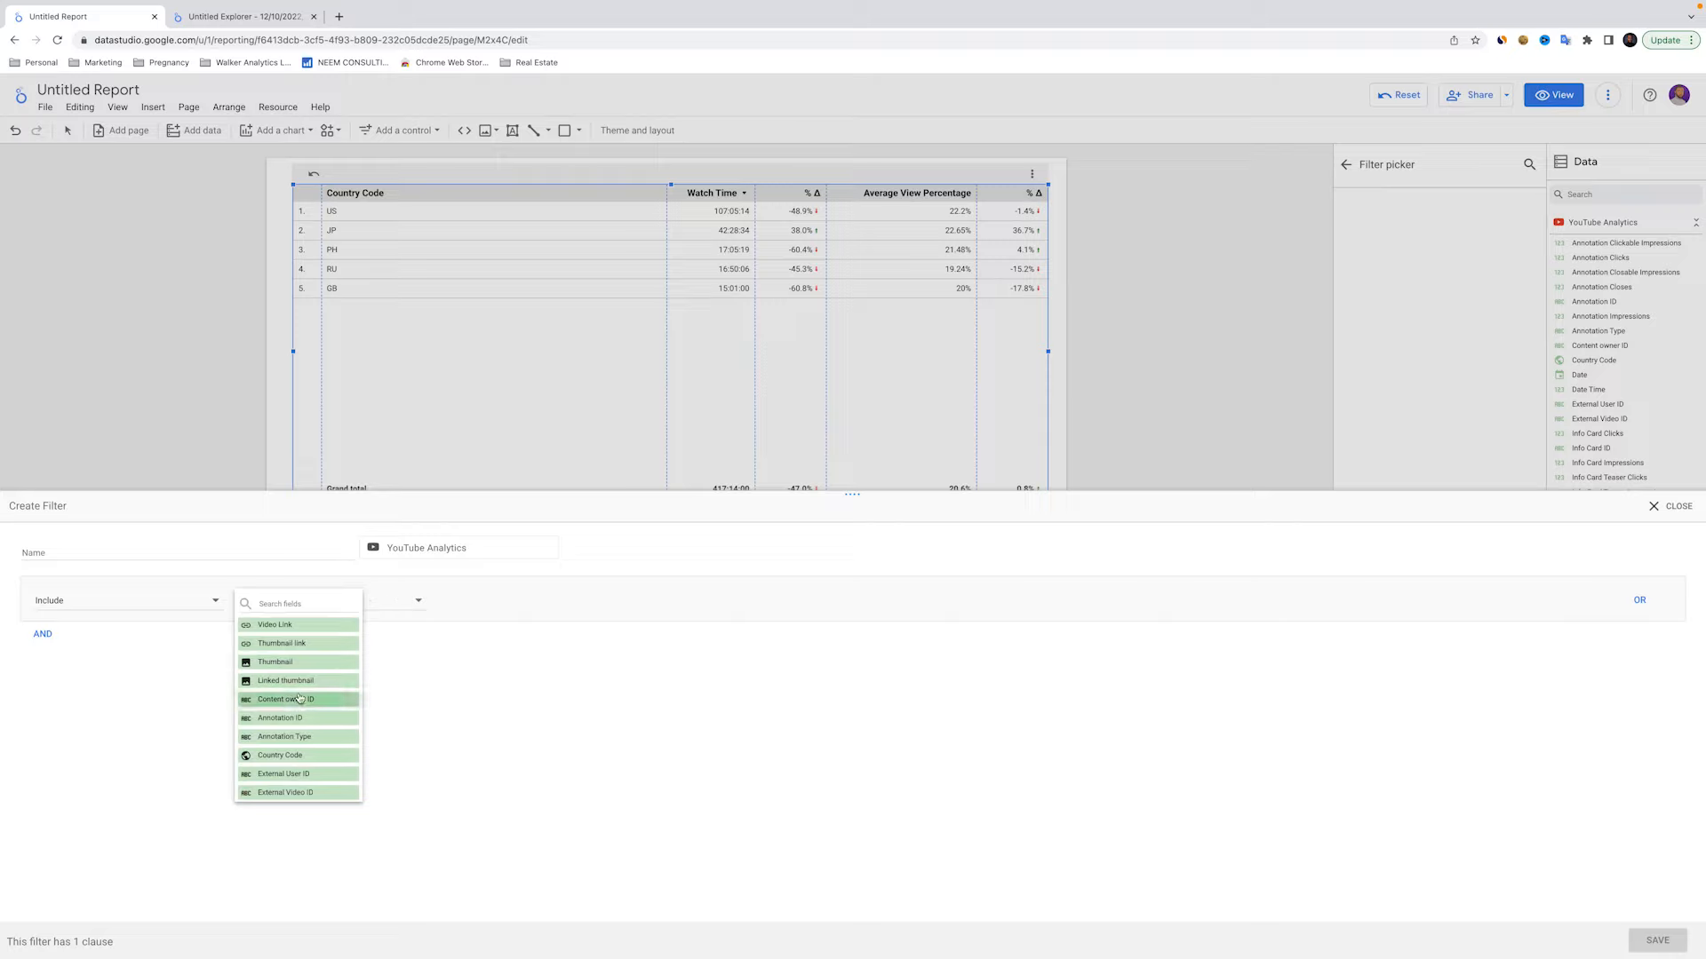
pyautogui.click(294, 755)
pyautogui.click(491, 599)
pyautogui.click(693, 599)
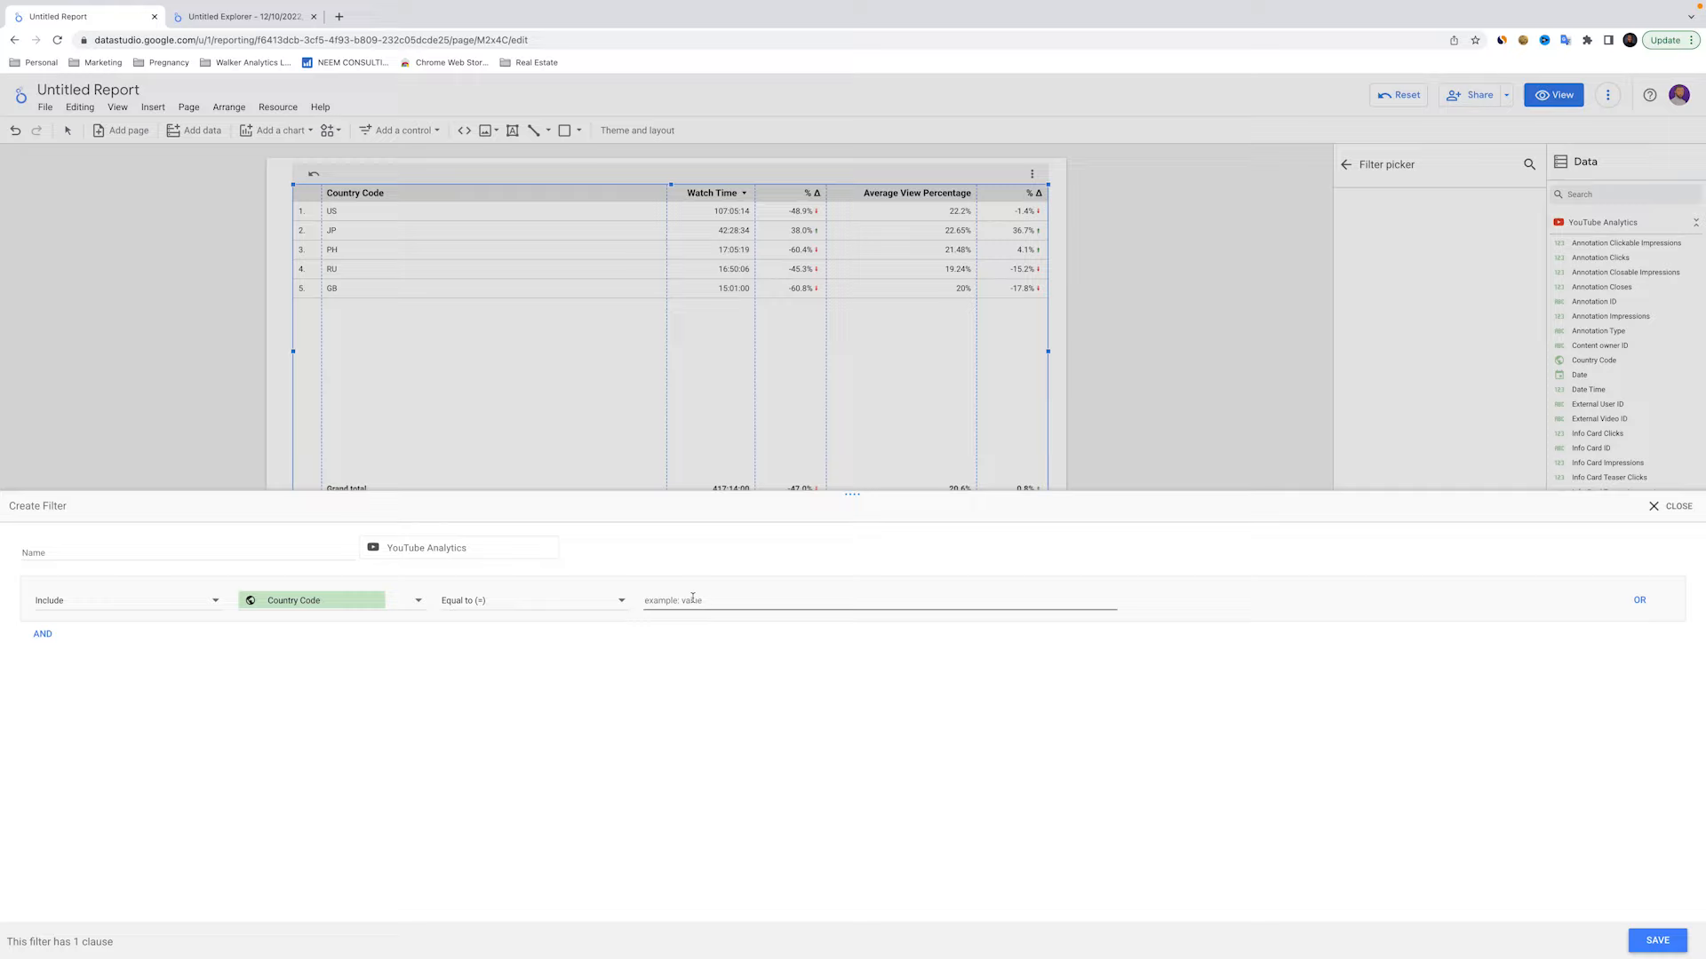
pyautogui.write('us')
pyautogui.click(180, 550)
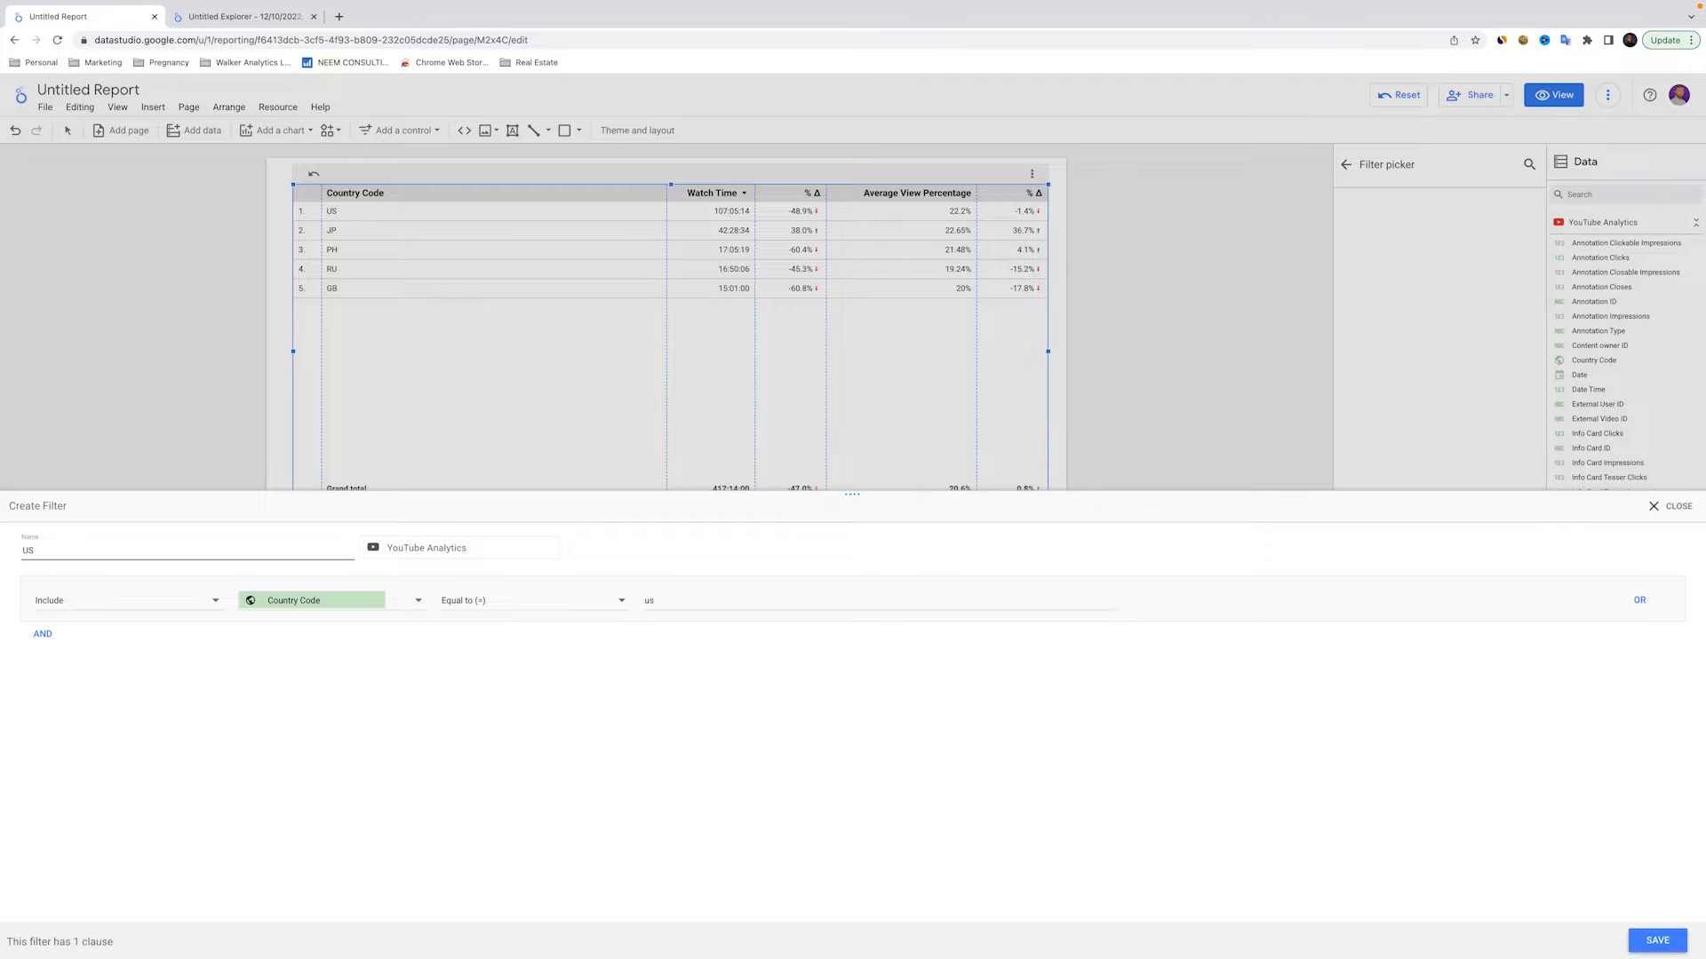
pyautogui.click(1657, 940)
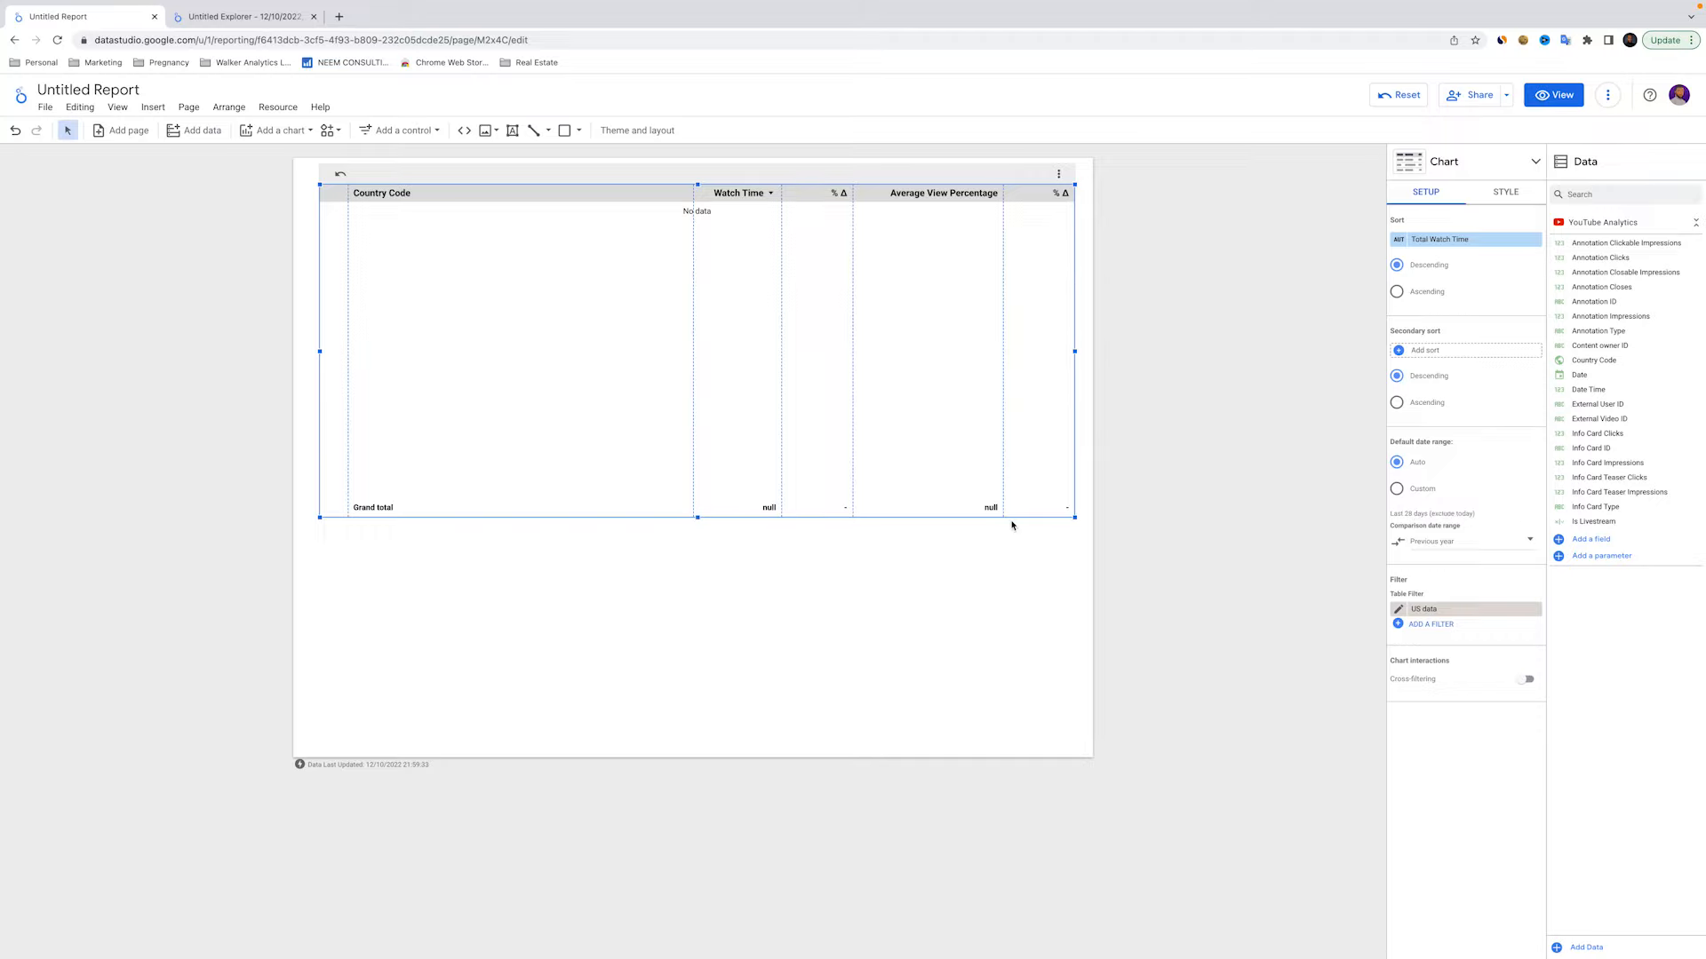
# Change the US data filter's comparison value to uppercase US and save it
pyautogui.click(1414, 614)
pyautogui.doubleClick(682, 606)
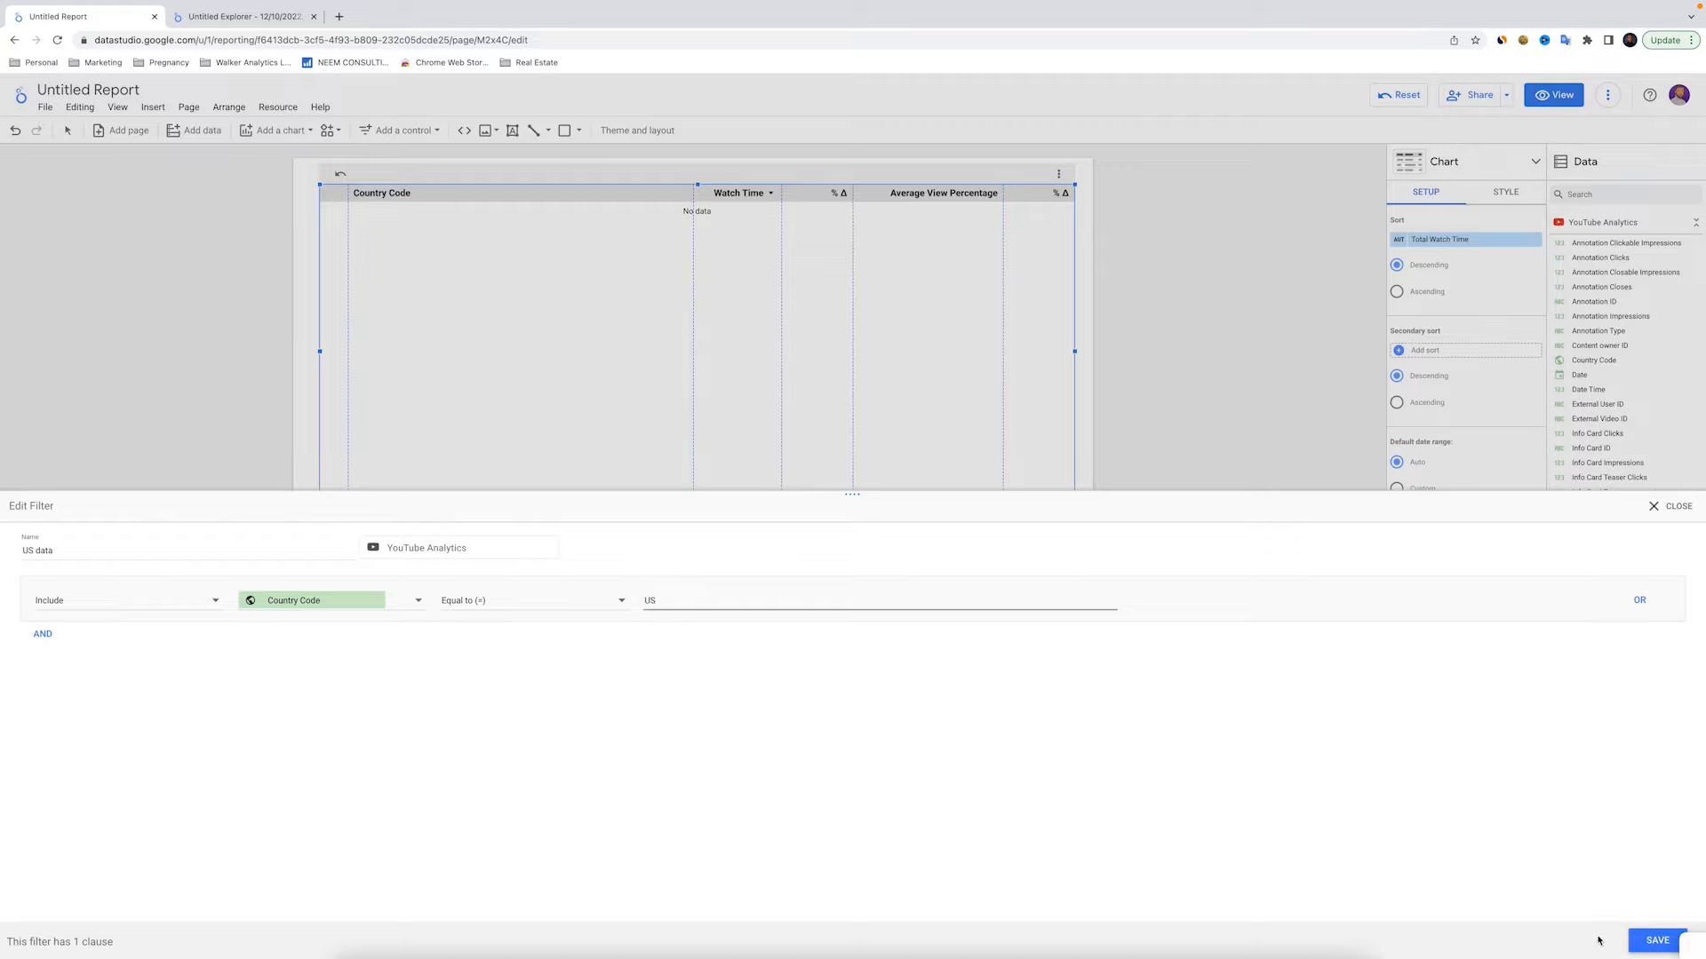
pyautogui.click(1658, 941)
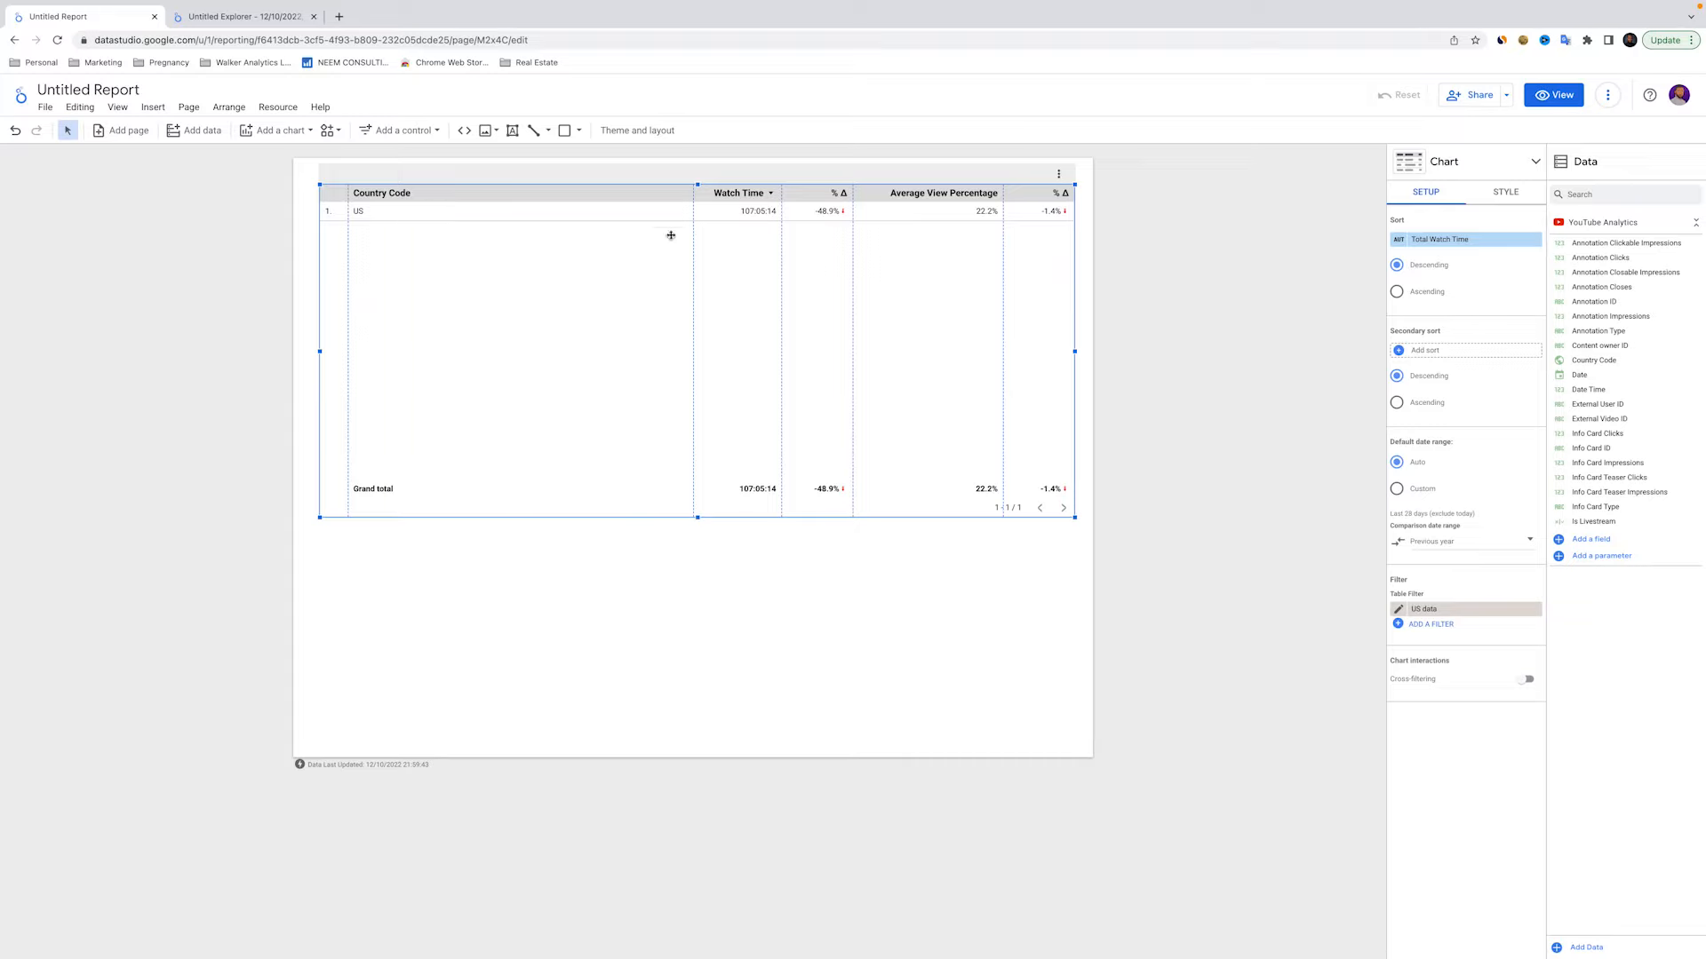
# Replace the table's Country Code dimension with Video Title
pyautogui.scroll(5, 1430, 298)
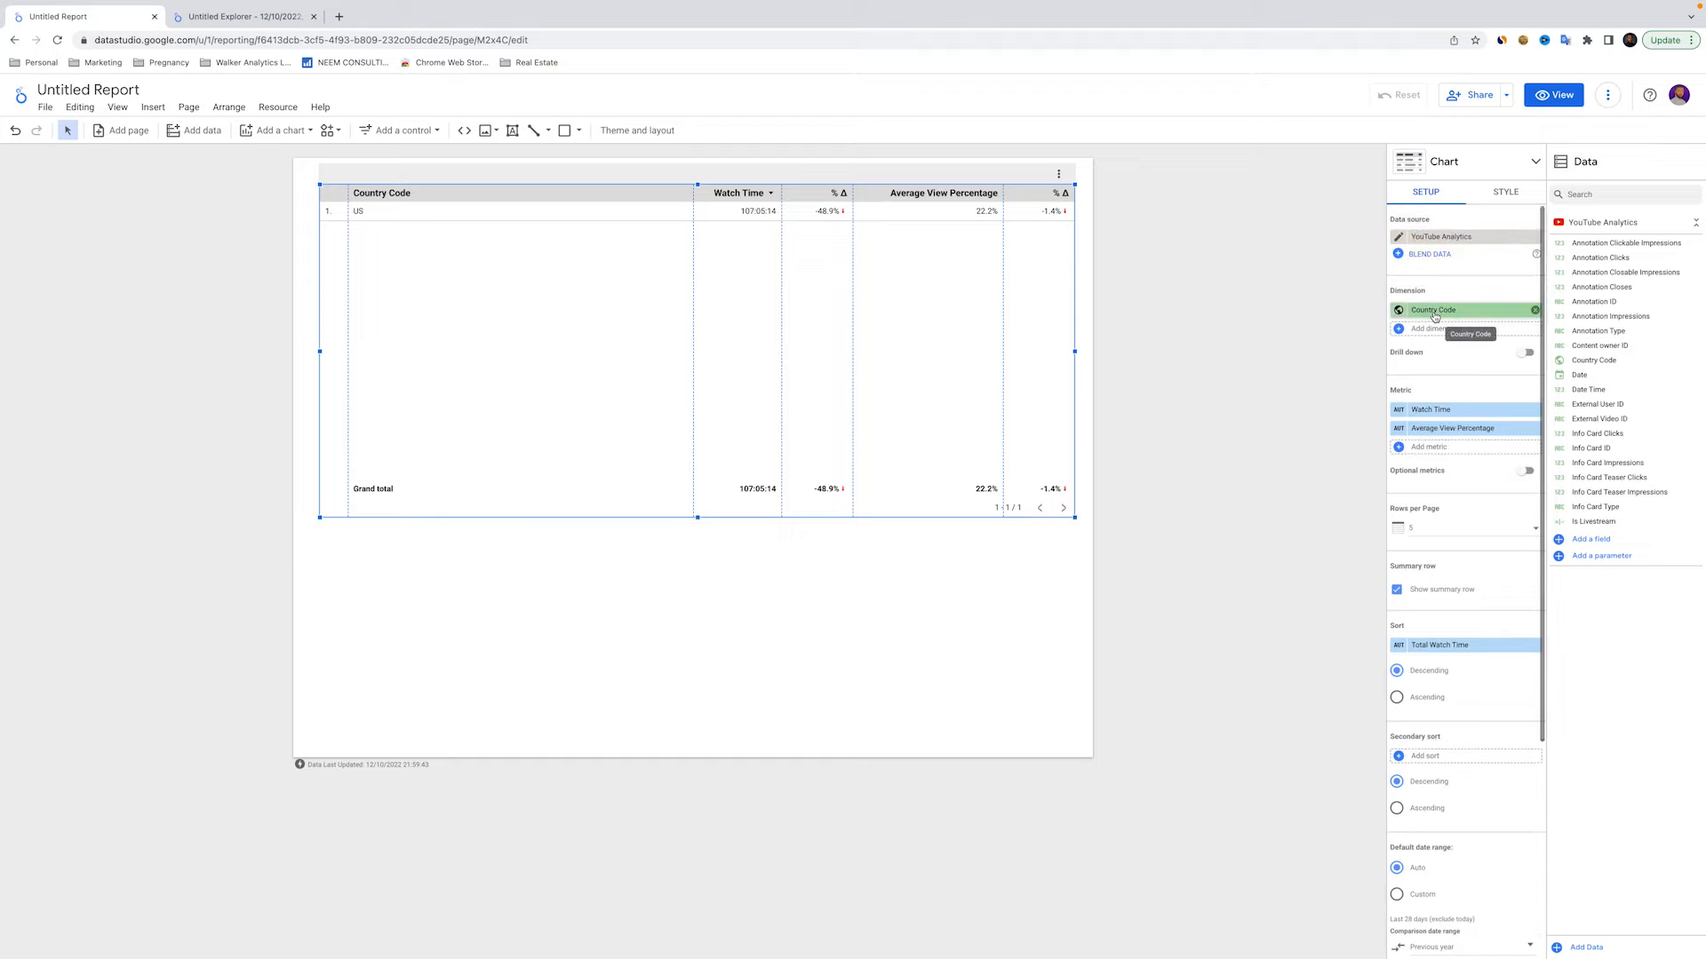
pyautogui.click(1426, 332)
pyautogui.write('VIDEO')
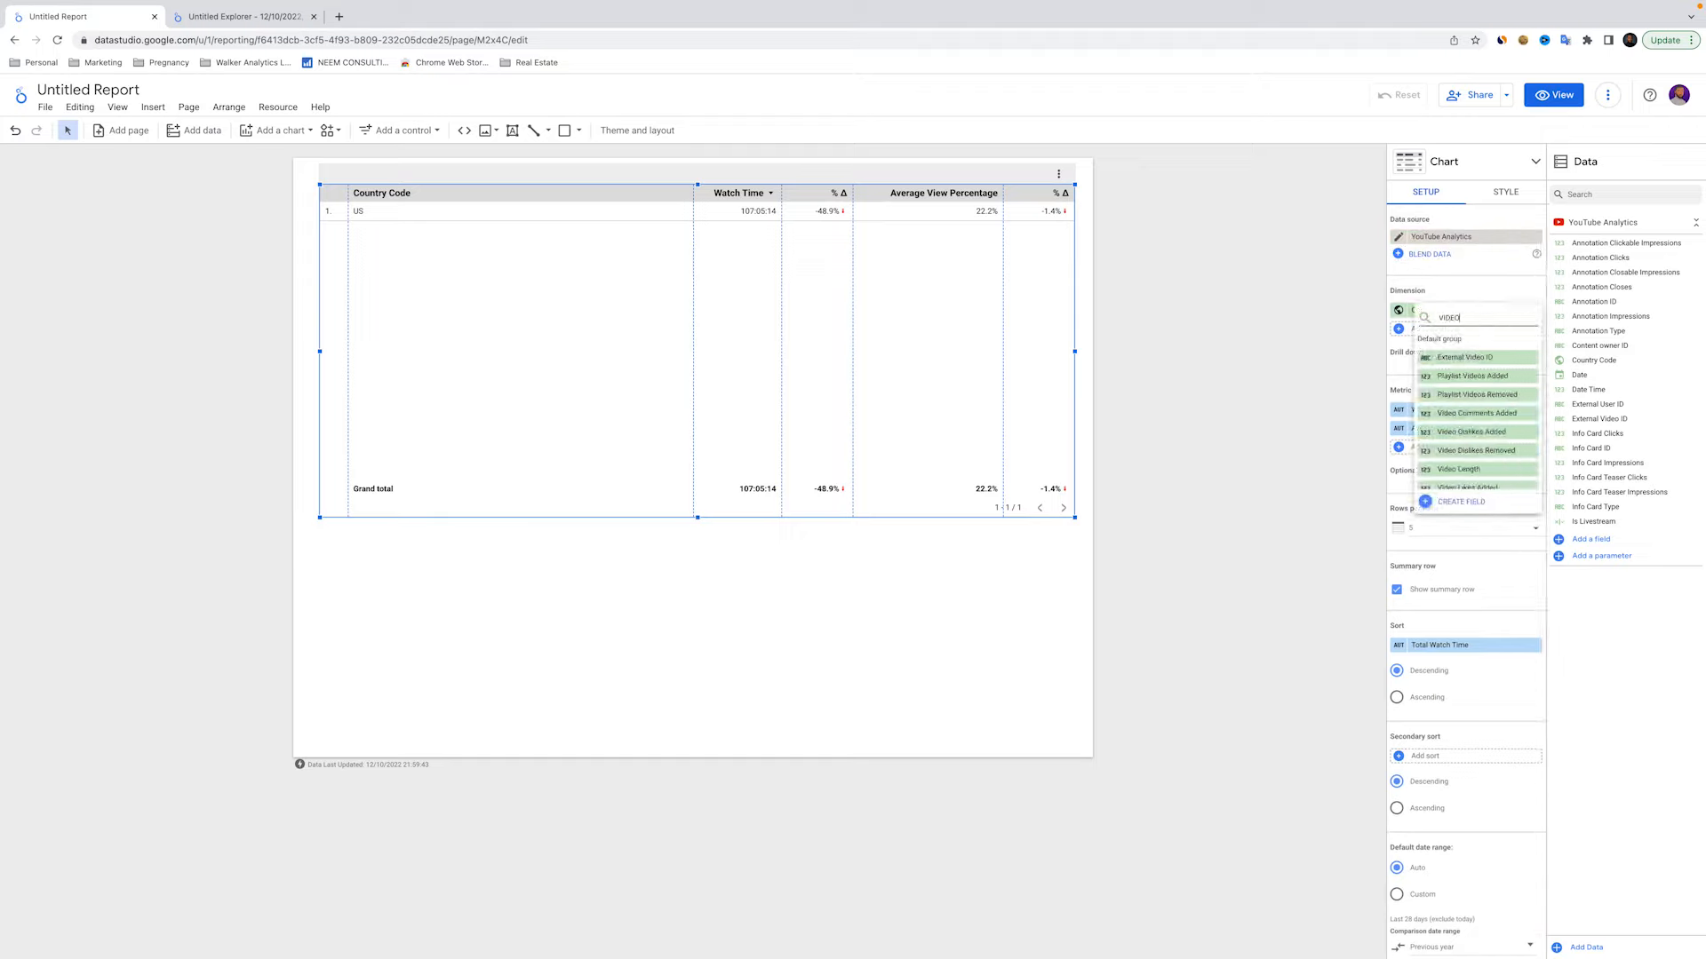
pyautogui.write(' TI')
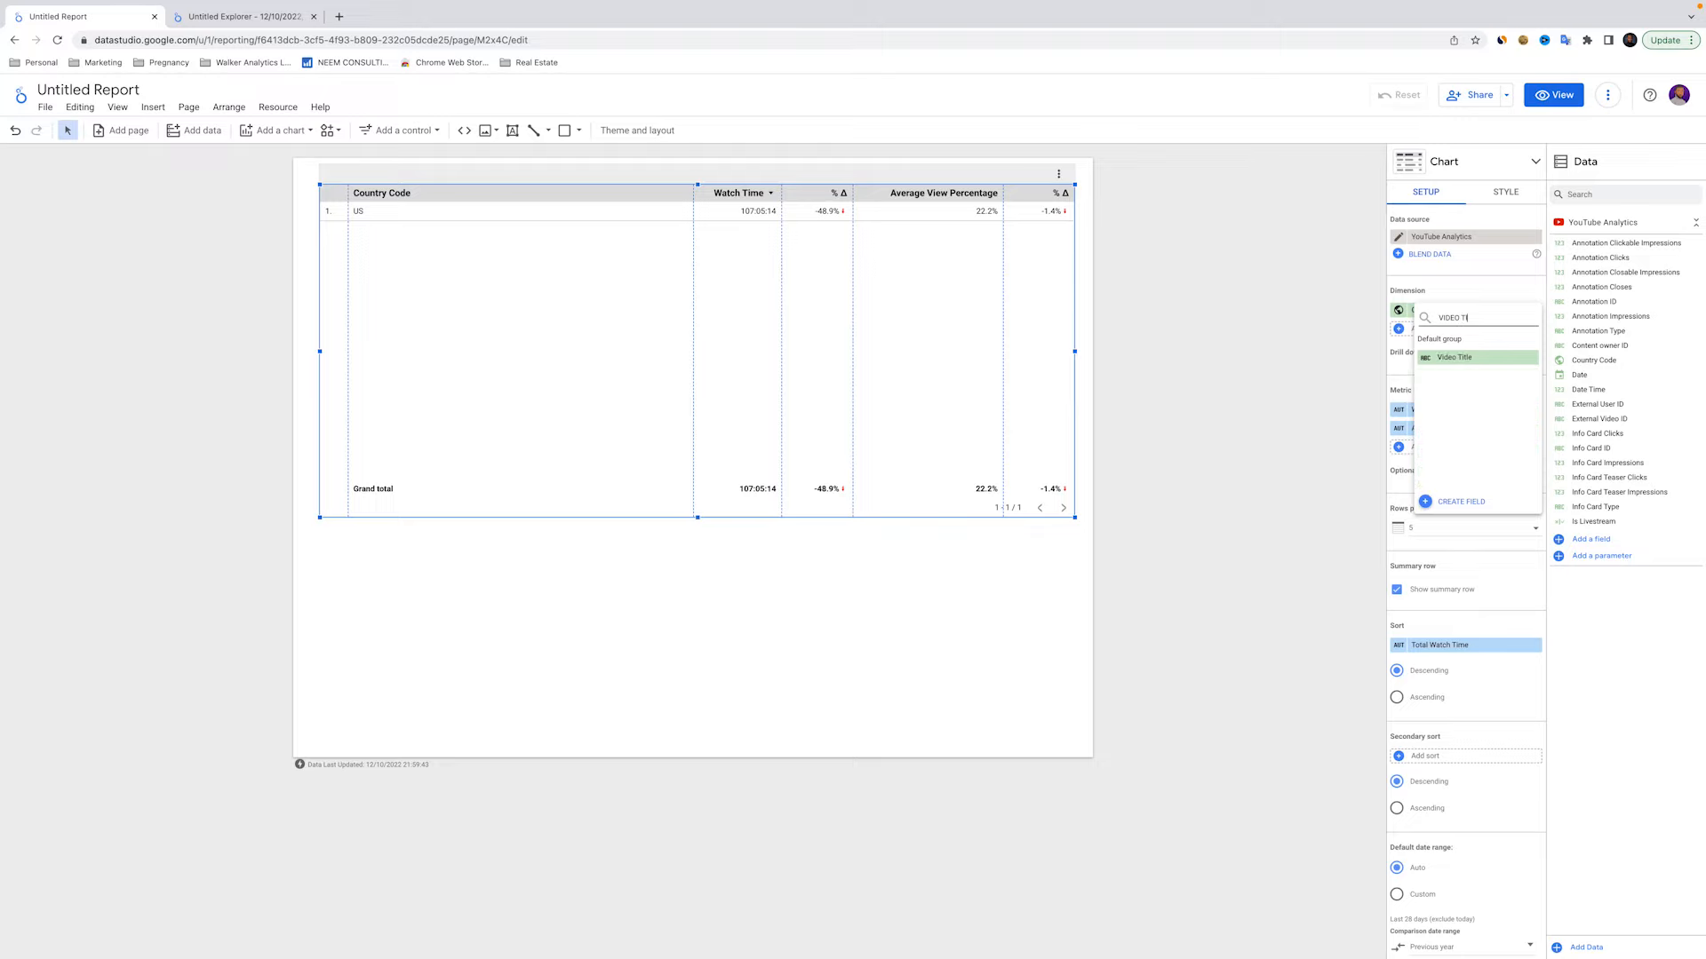
pyautogui.click(1440, 363)
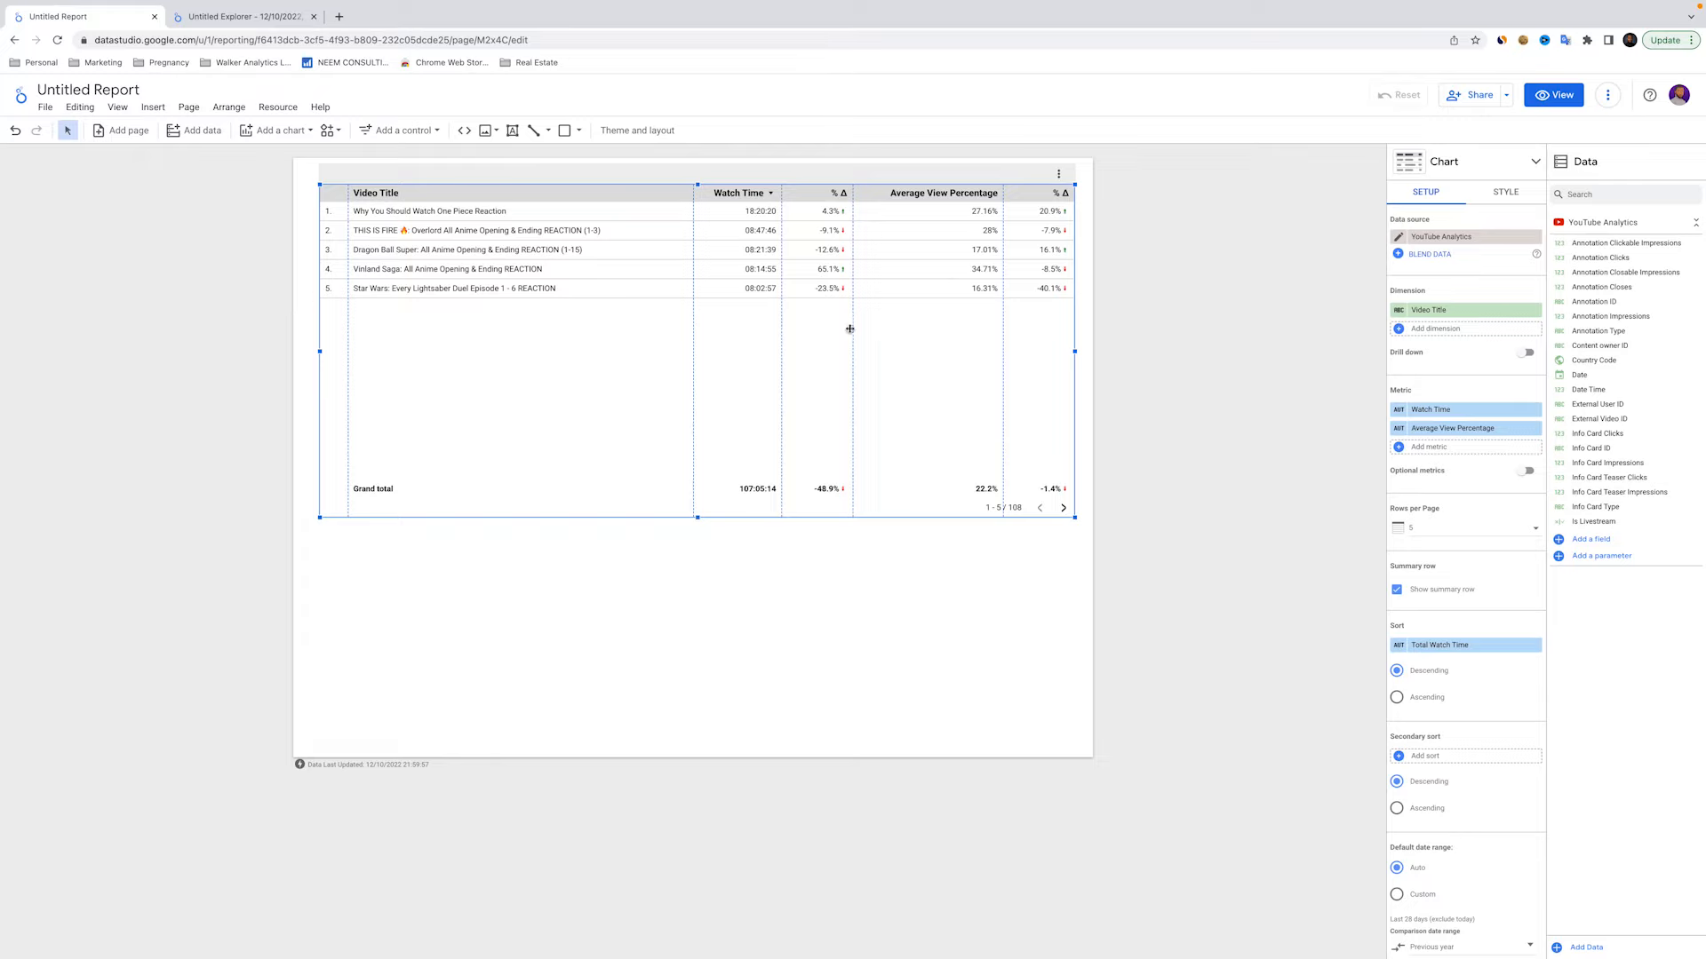
# Turn off cross-filtering in the table's chart interactions
pyautogui.scroll(-3, 1493, 357)
pyautogui.scroll(3, 1481, 402)
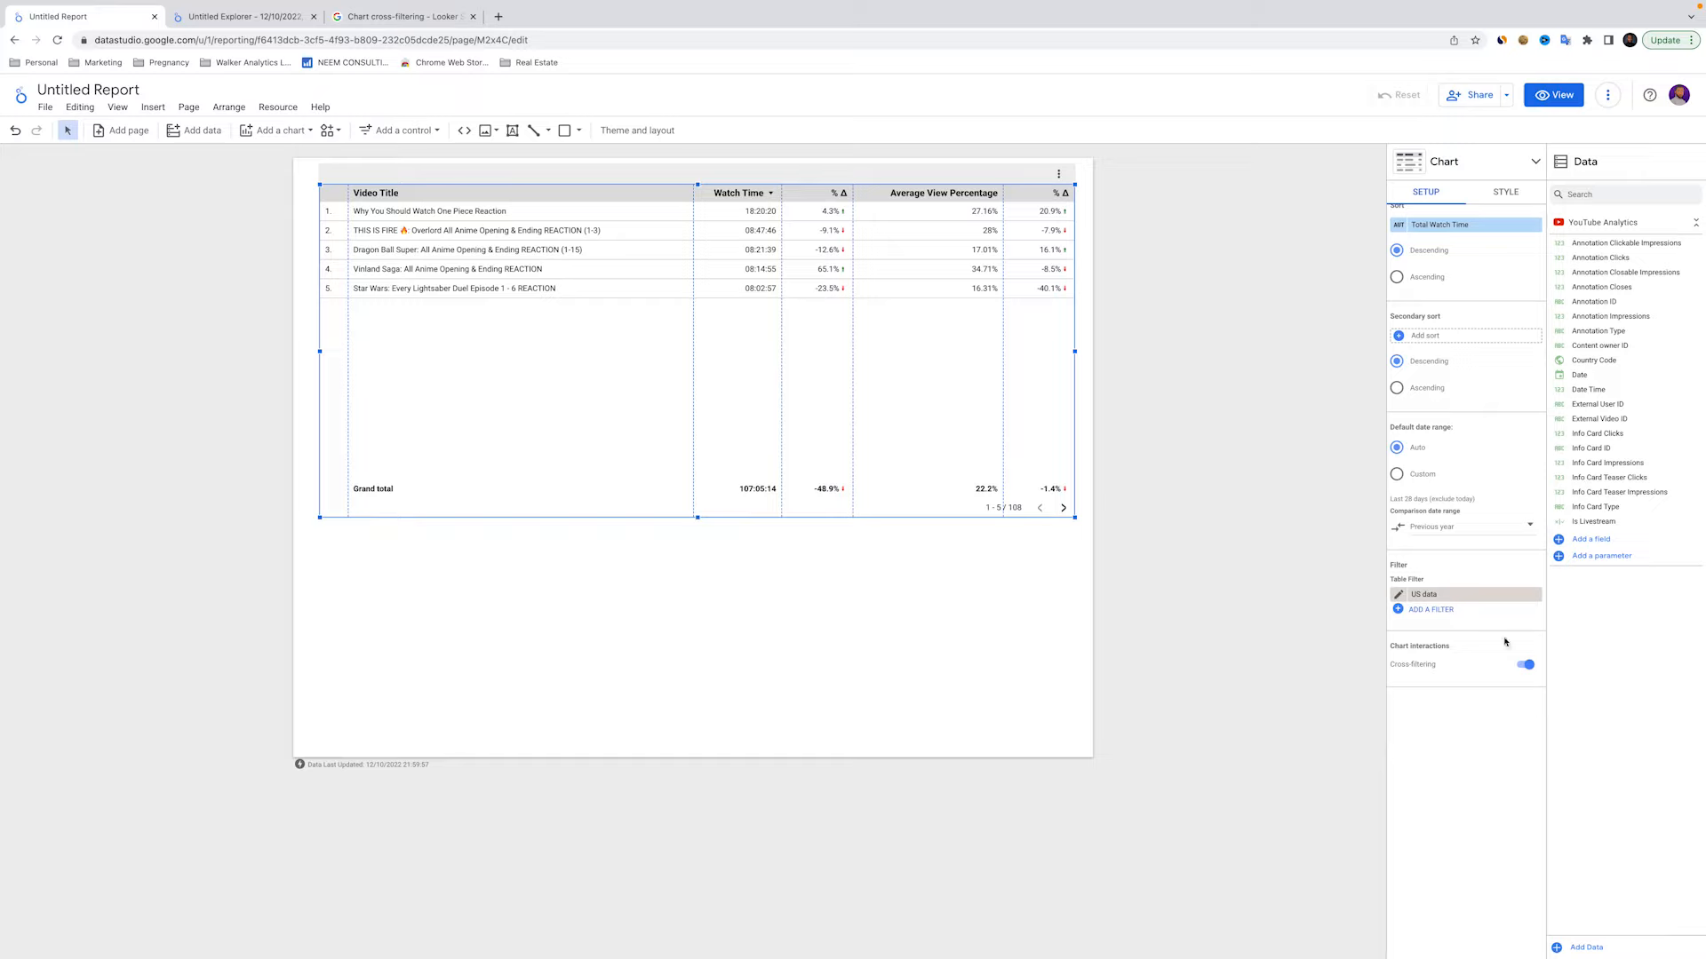
pyautogui.click(1525, 664)
# Add a conditional formatting rule that applies the red-to-green colour scale to Watch Time, based on Watch Time
pyautogui.scroll(5, 1430, 382)
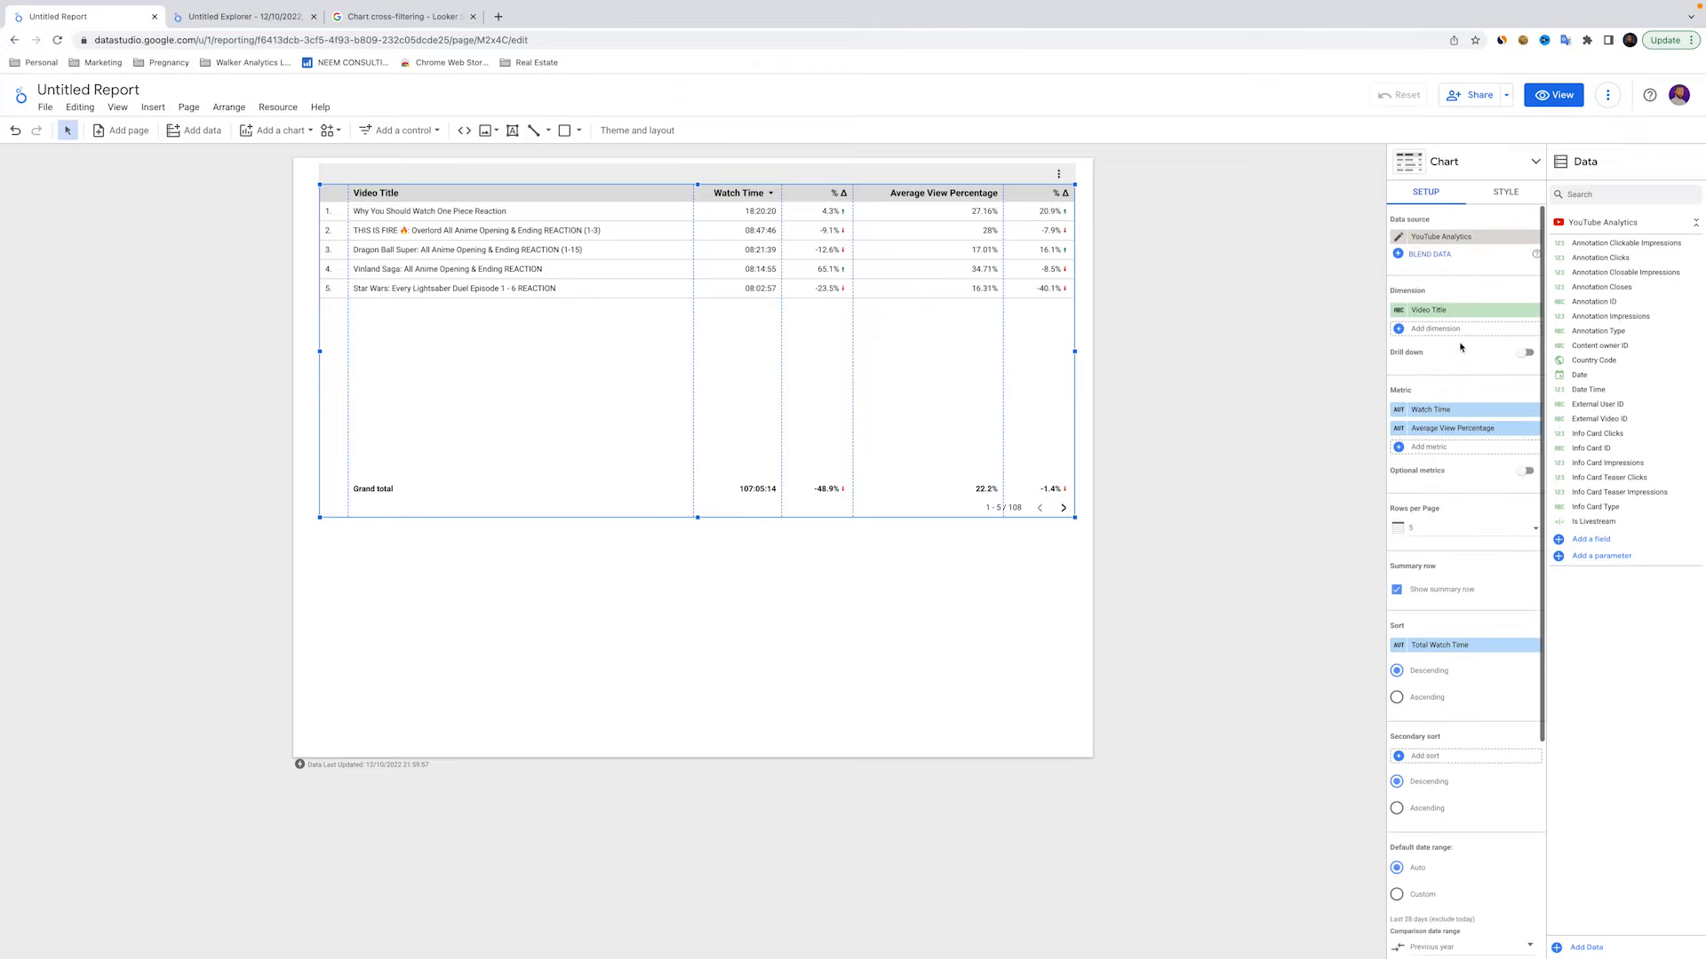
pyautogui.click(1505, 192)
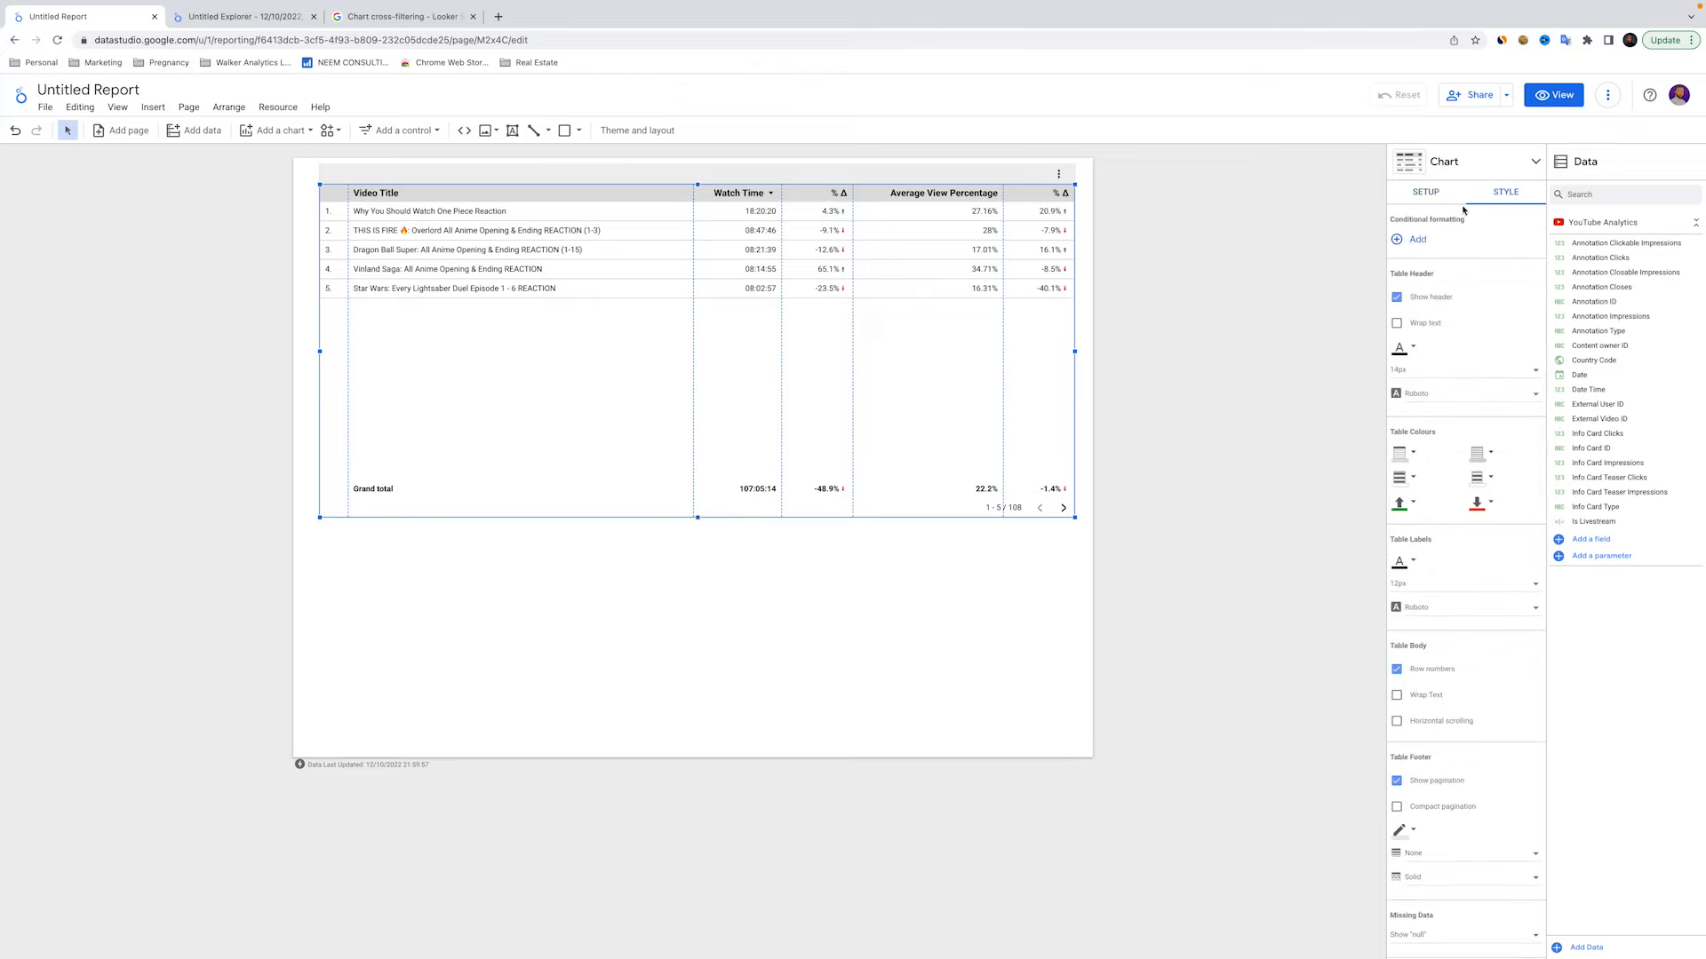
pyautogui.click(1412, 238)
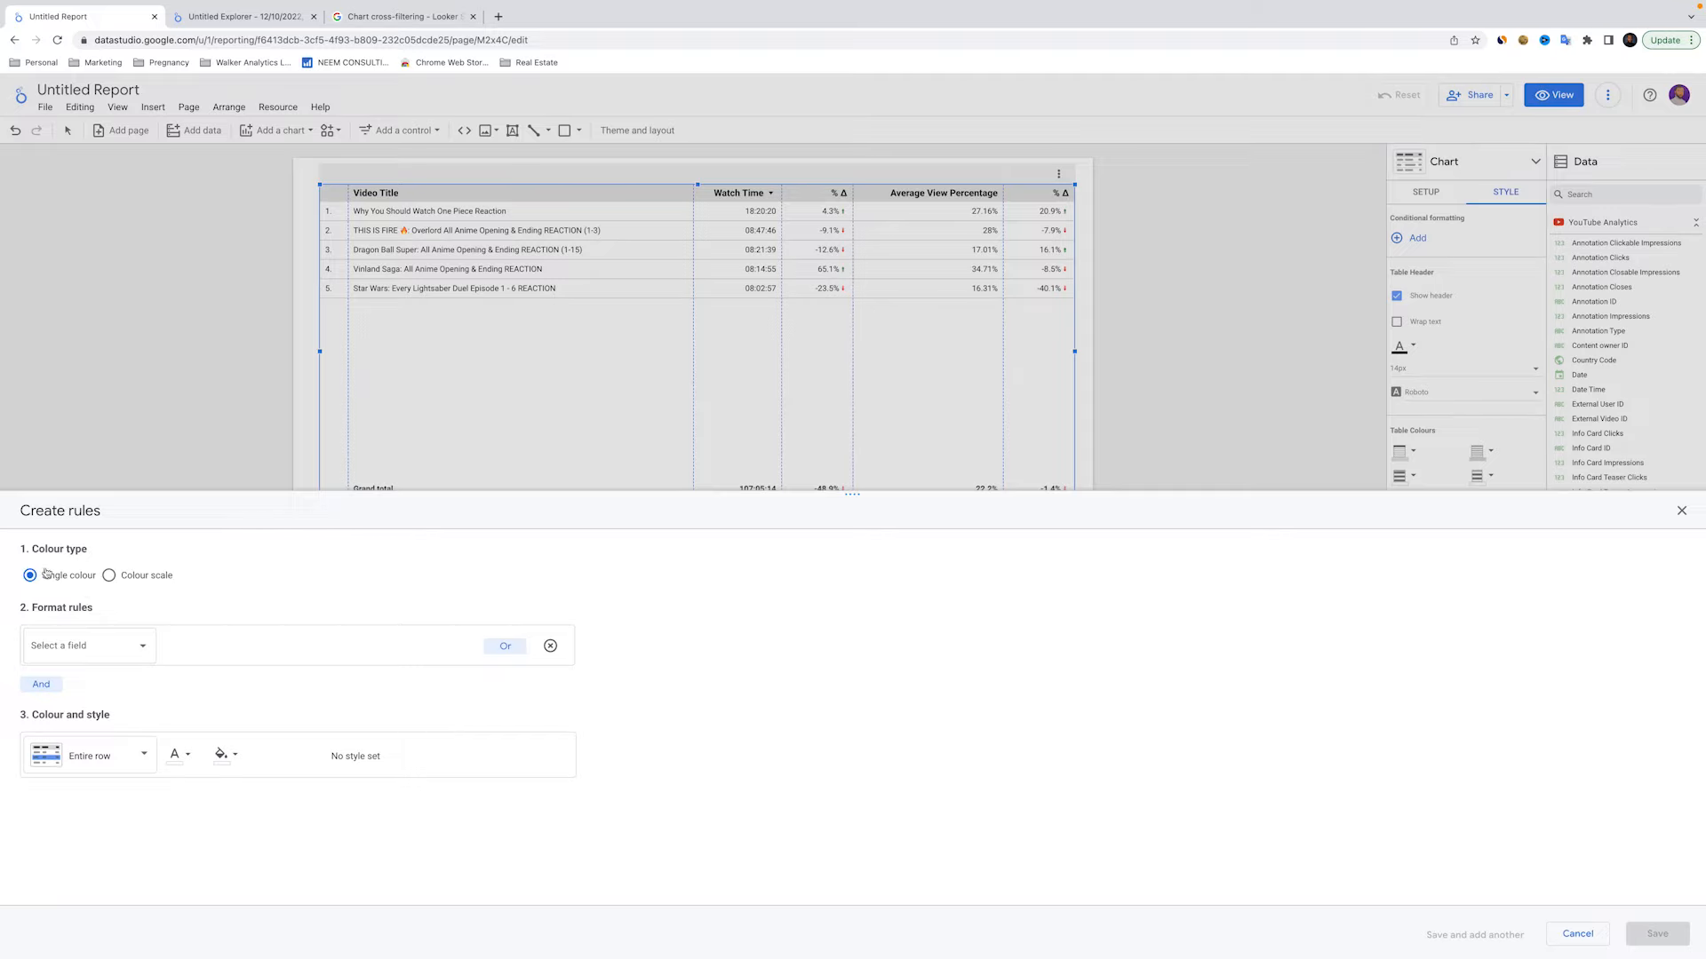
pyautogui.click(106, 649)
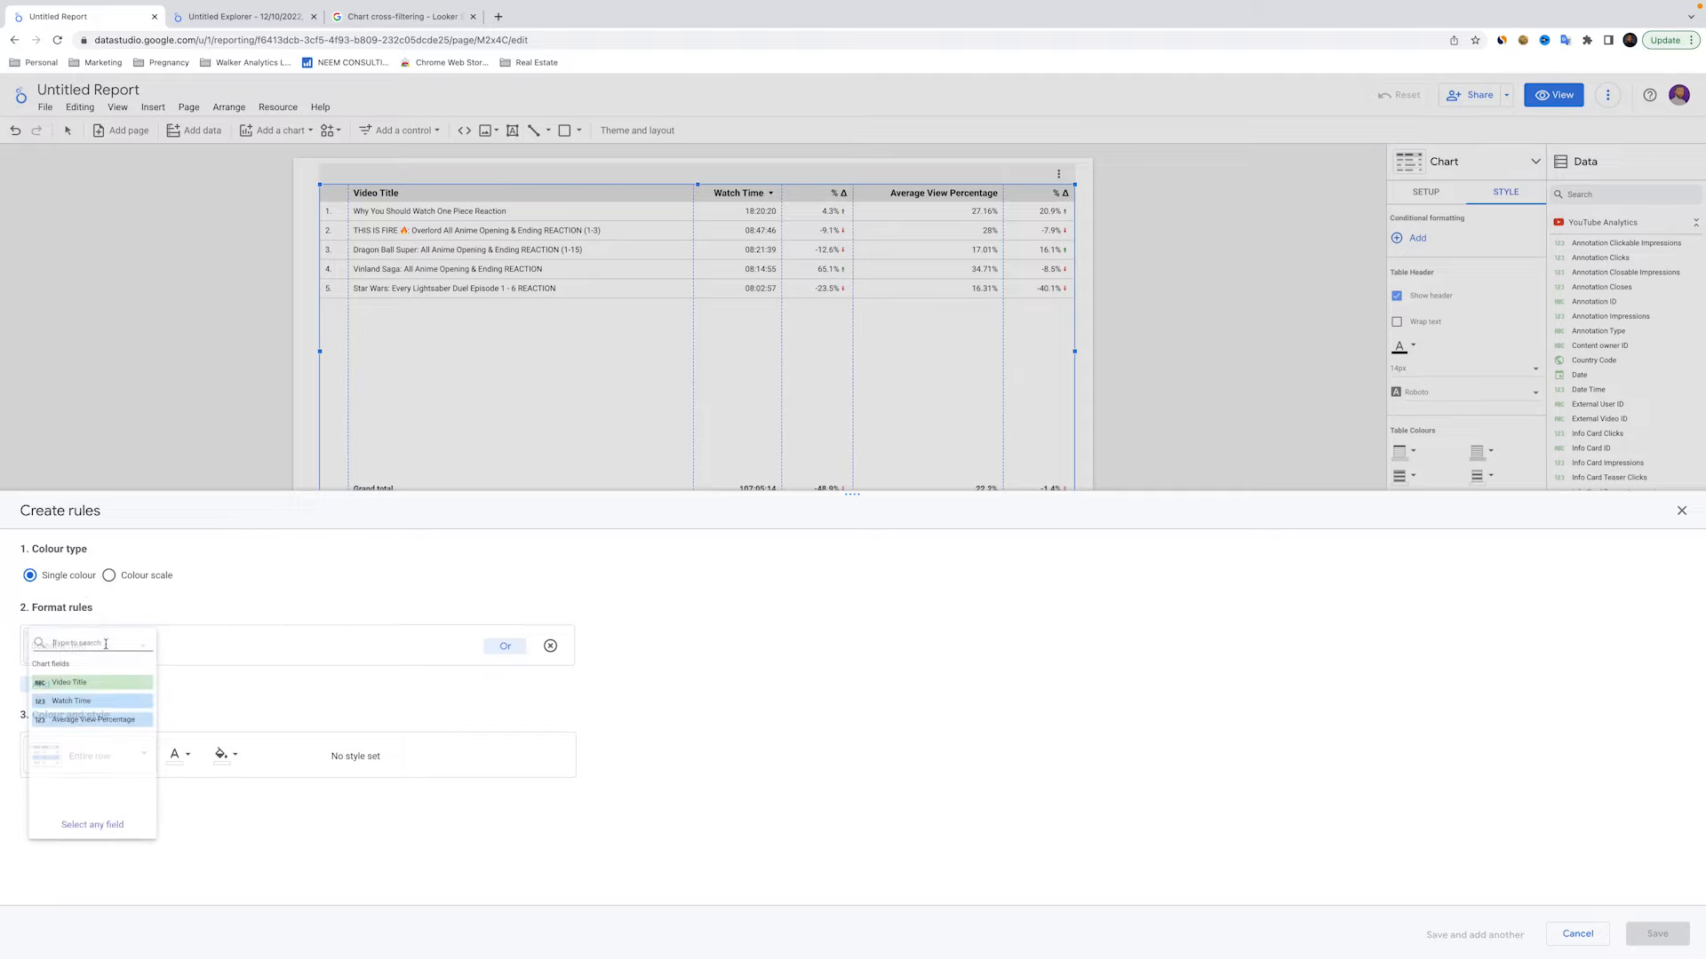
pyautogui.click(162, 656)
pyautogui.click(108, 576)
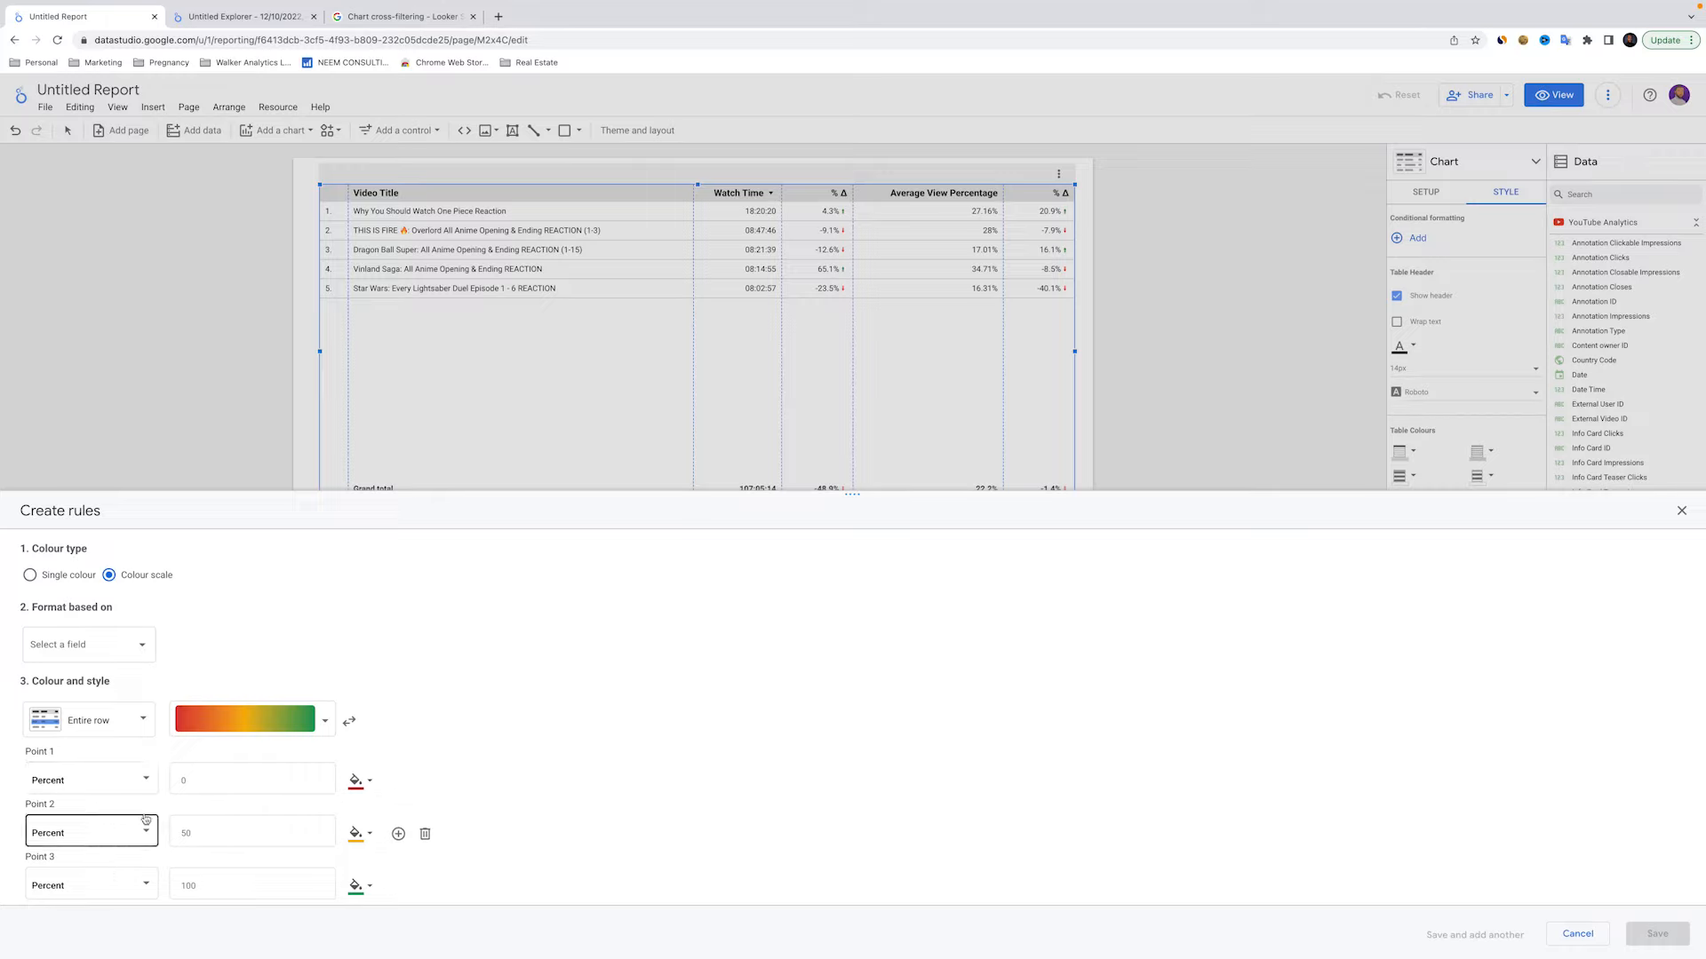
pyautogui.click(80, 644)
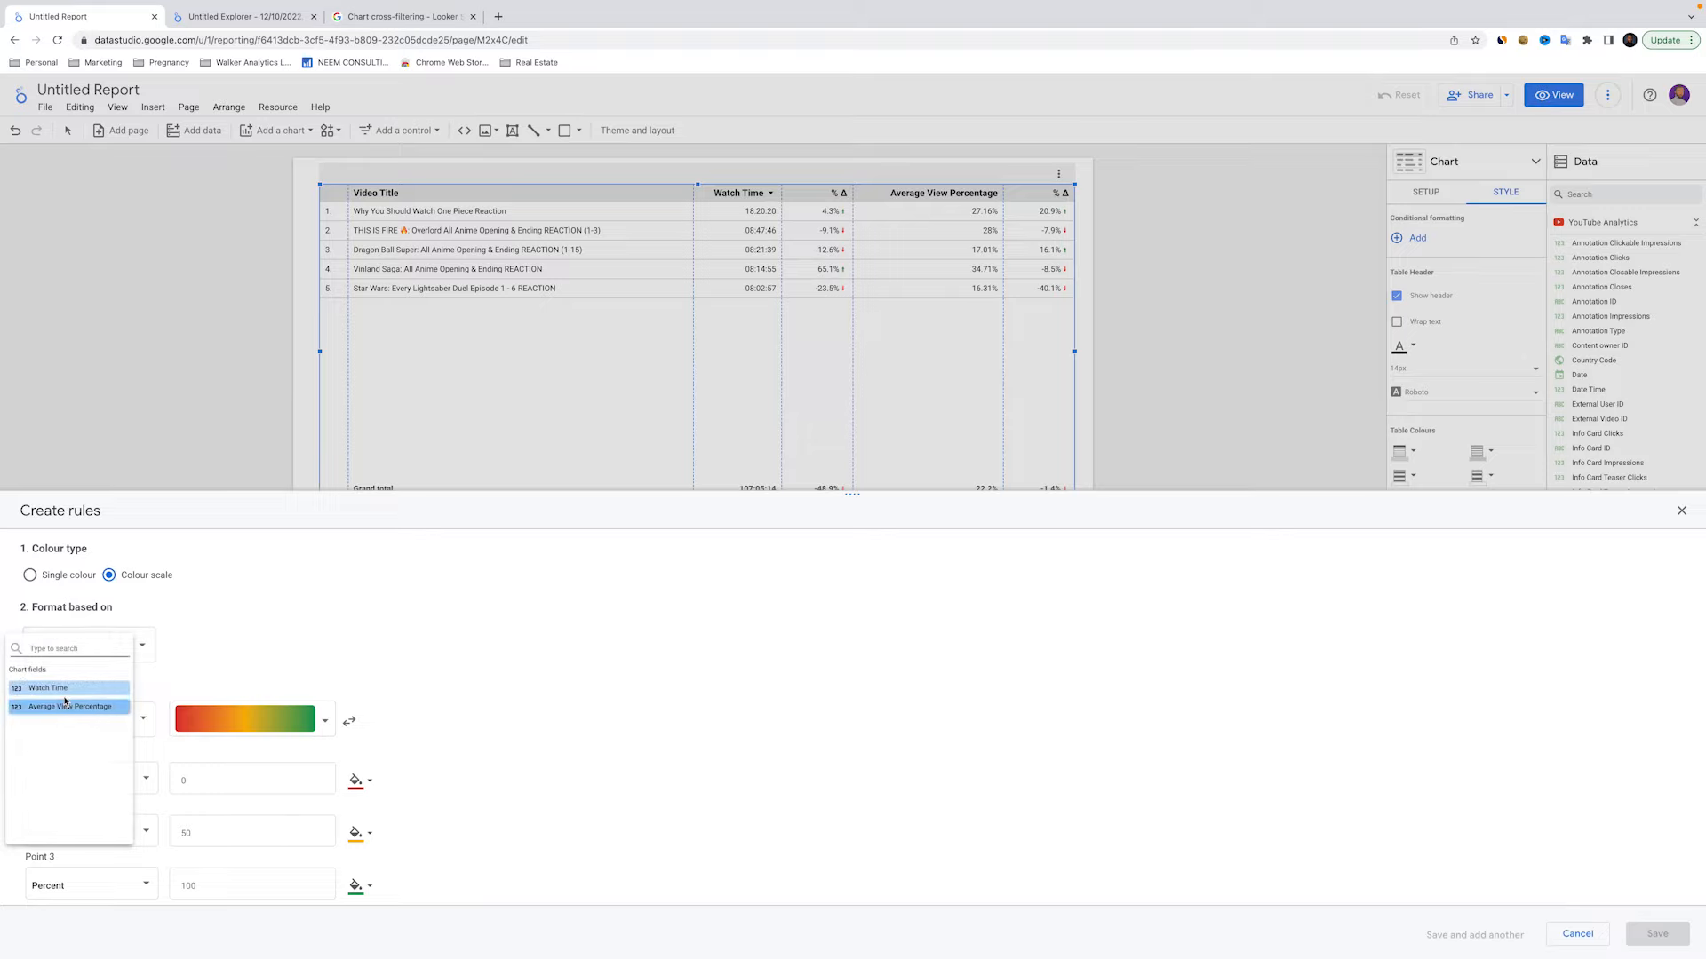
pyautogui.click(71, 690)
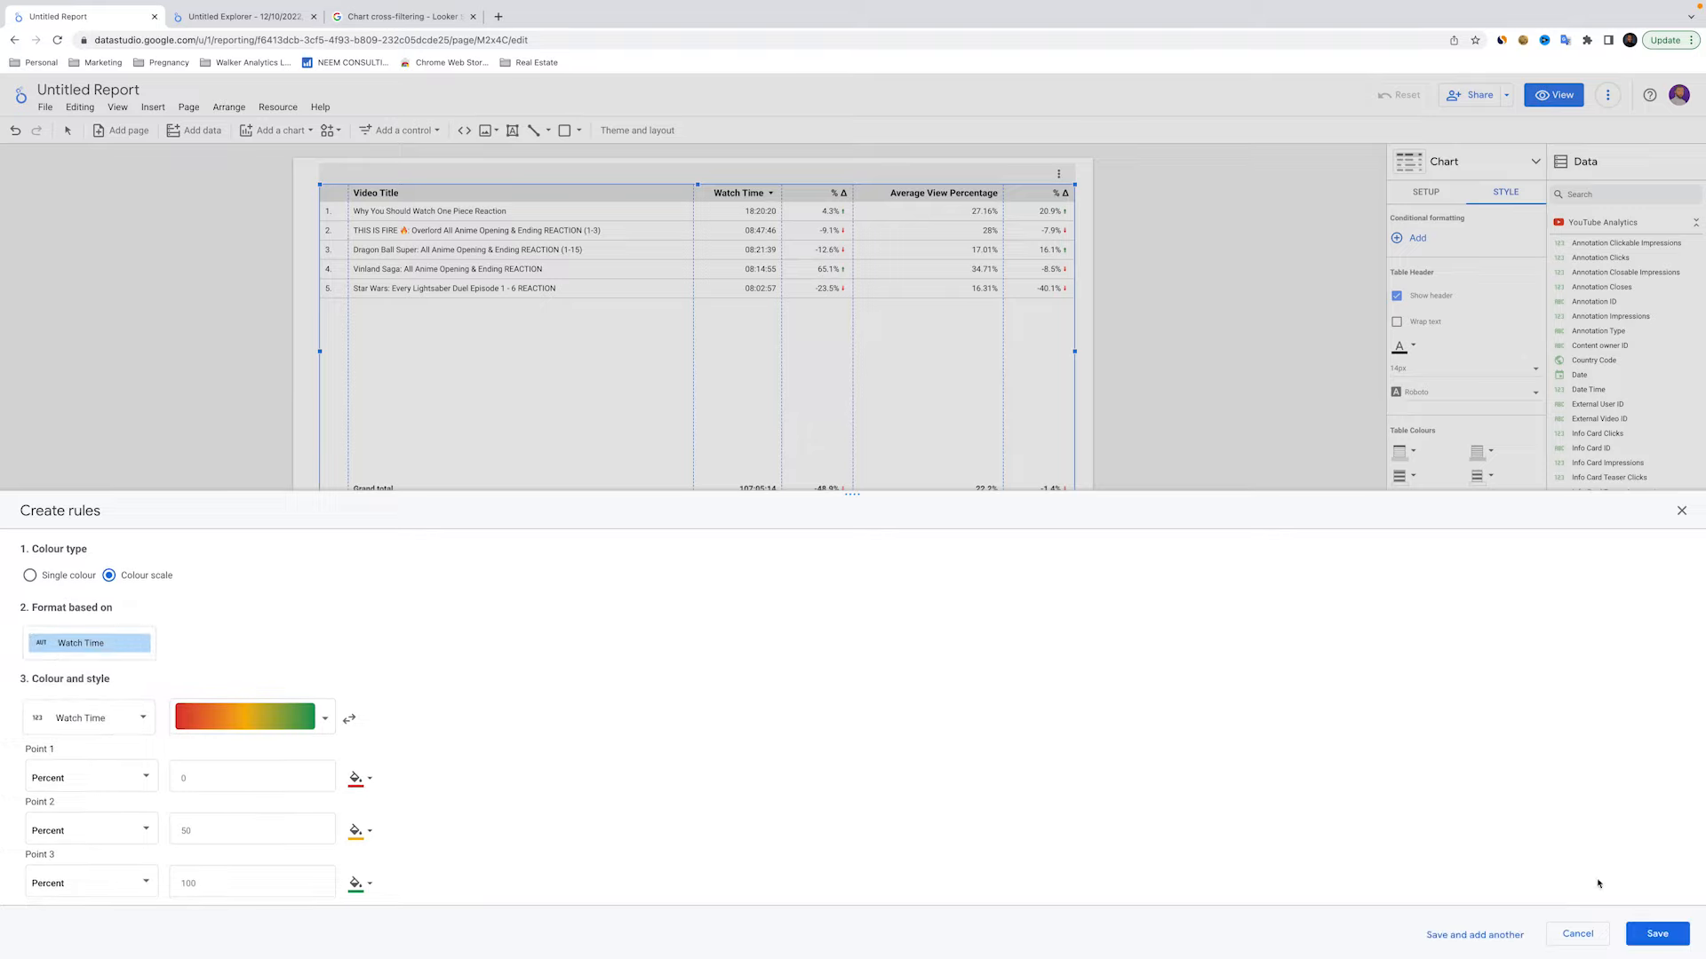
pyautogui.click(1657, 934)
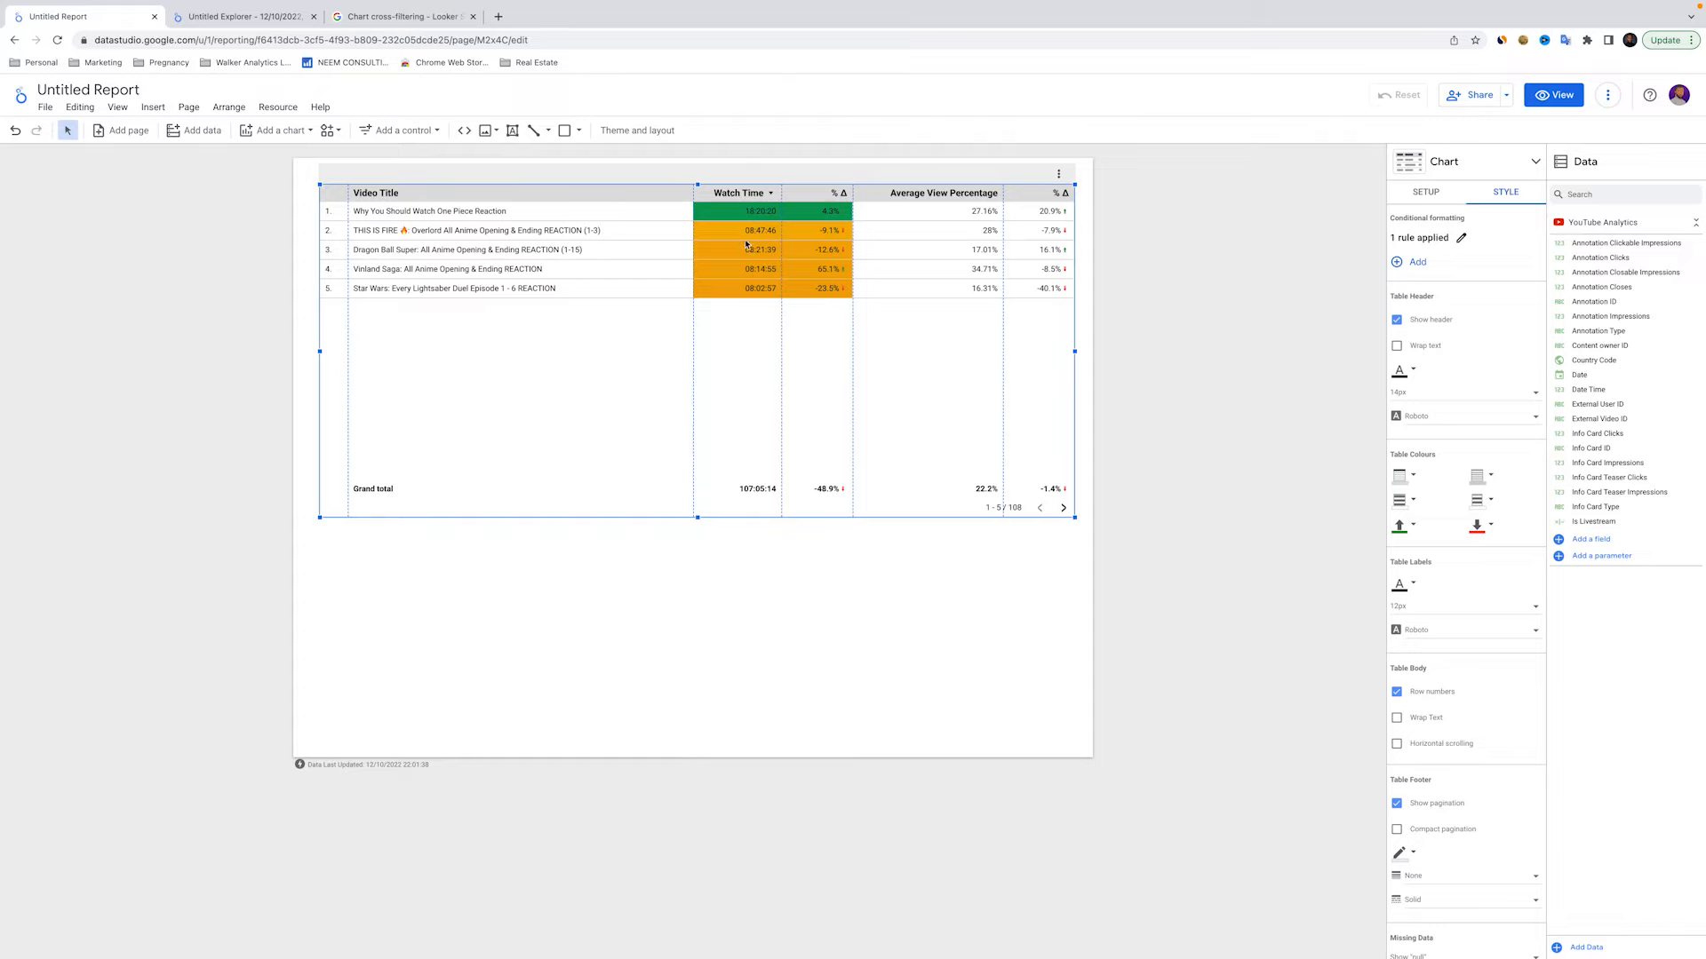
# Delete the Watch Time colour scale rule from the table's conditional formatting
pyautogui.click(1460, 237)
pyautogui.click(600, 570)
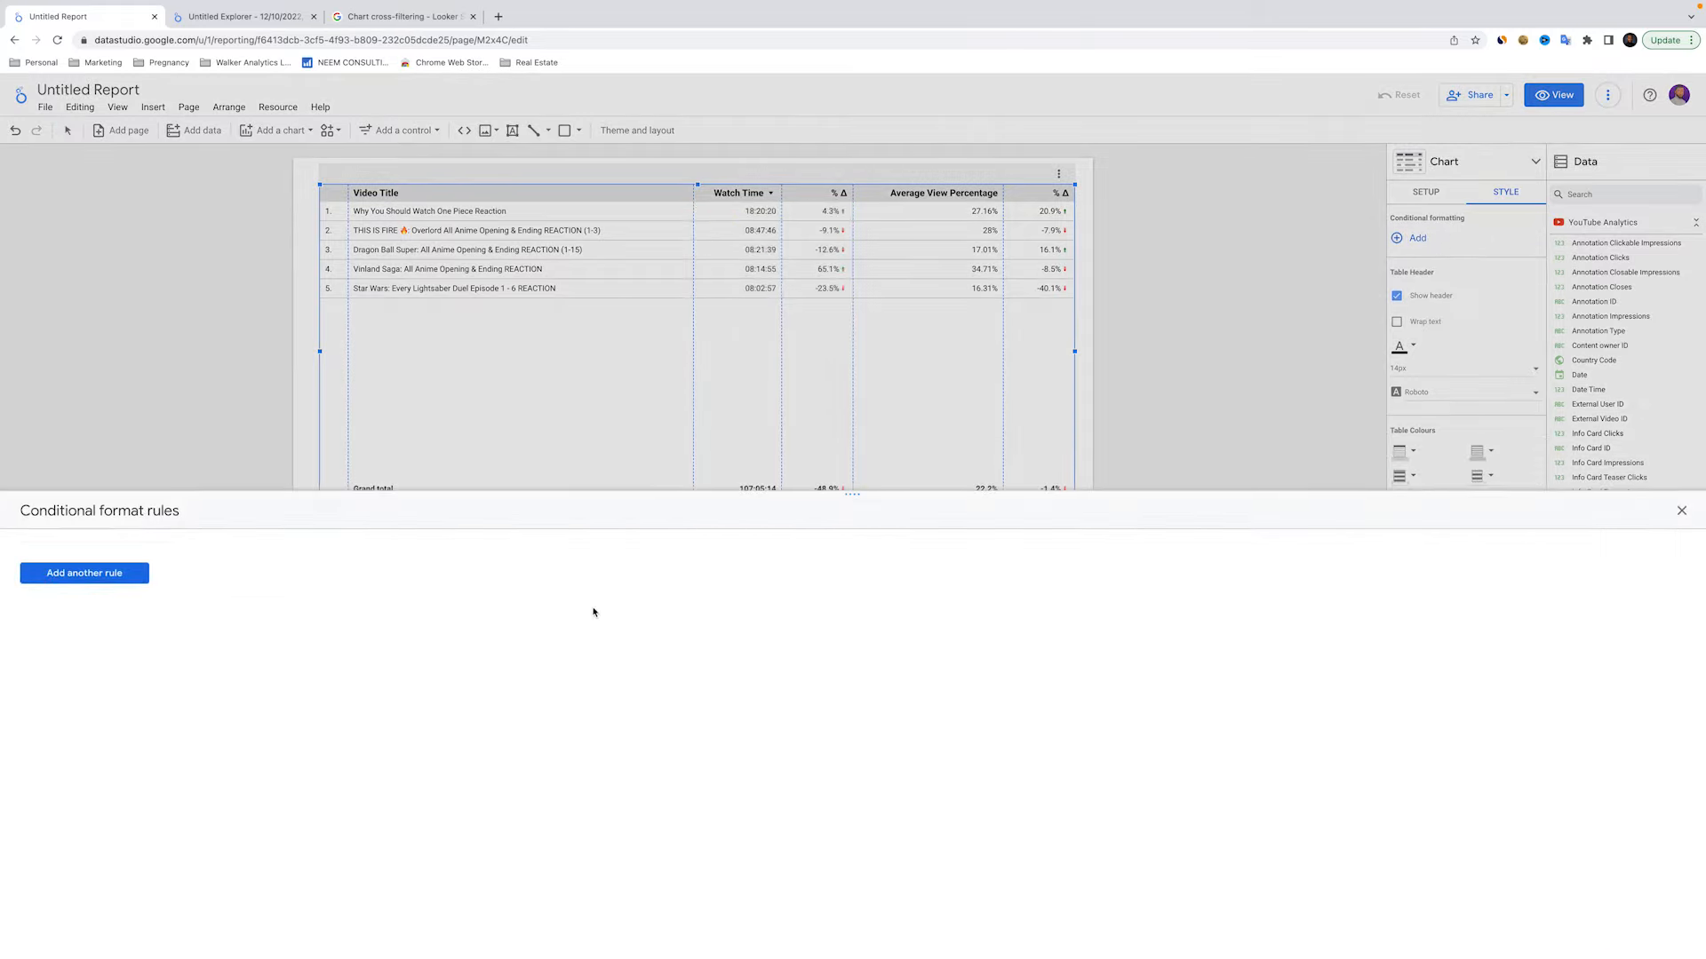
# Close the conditional format rules, and hide and re-show the table header
pyautogui.click(1681, 510)
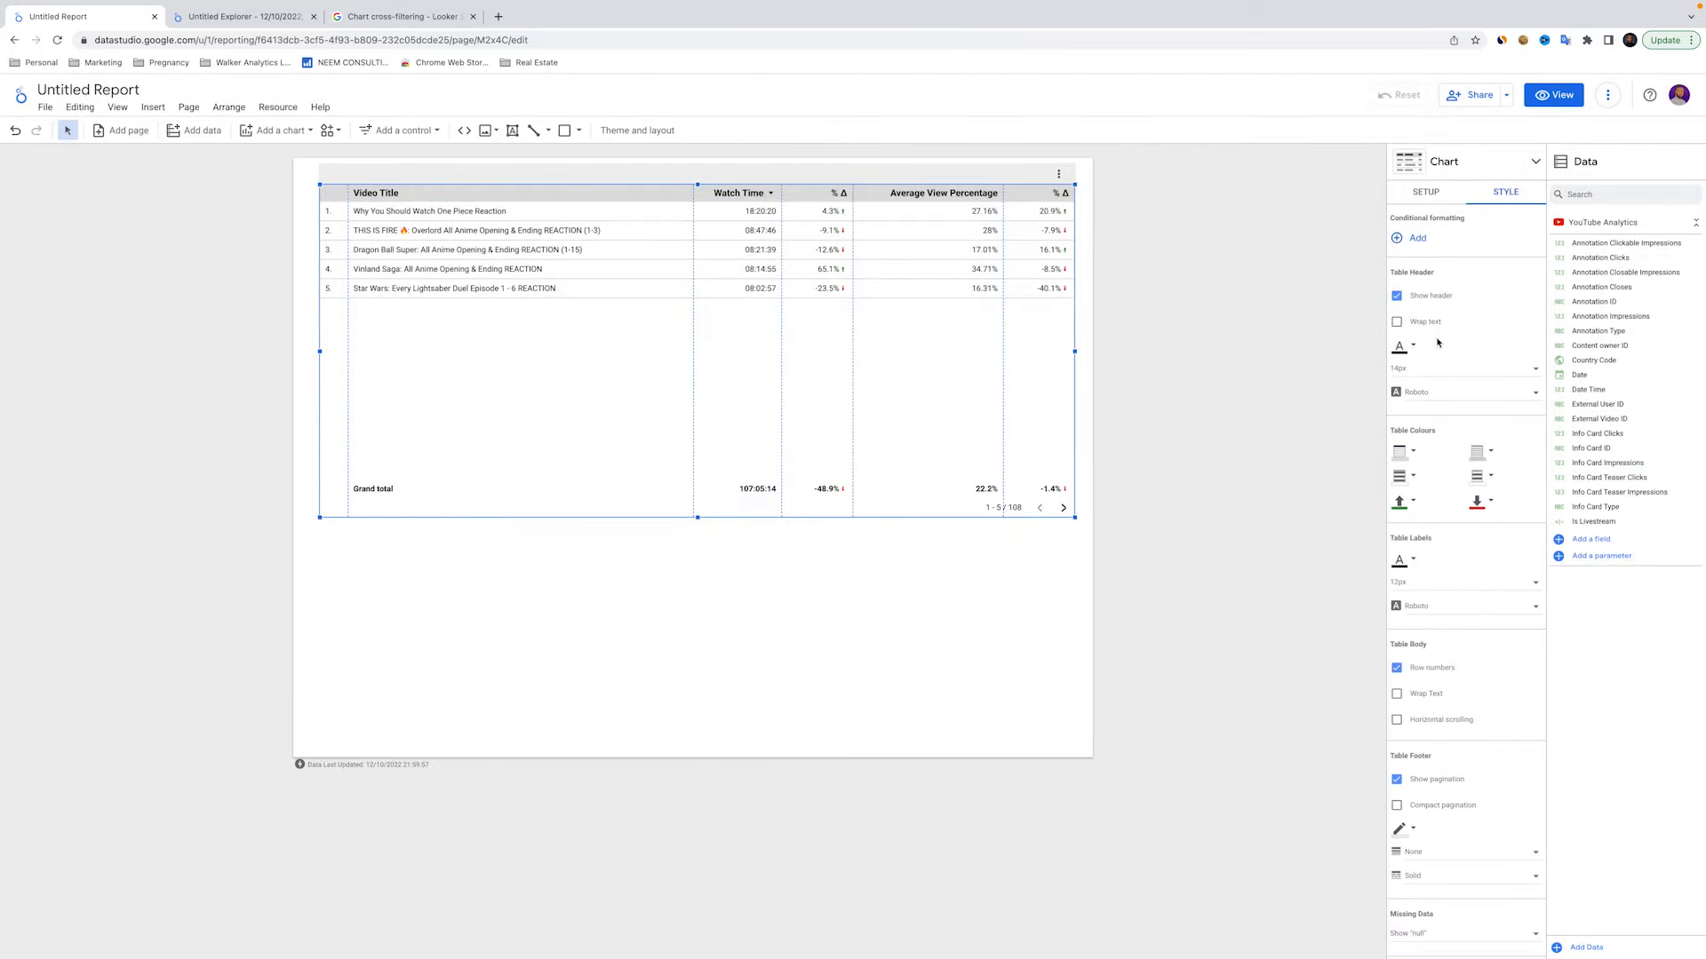
pyautogui.click(1398, 296)
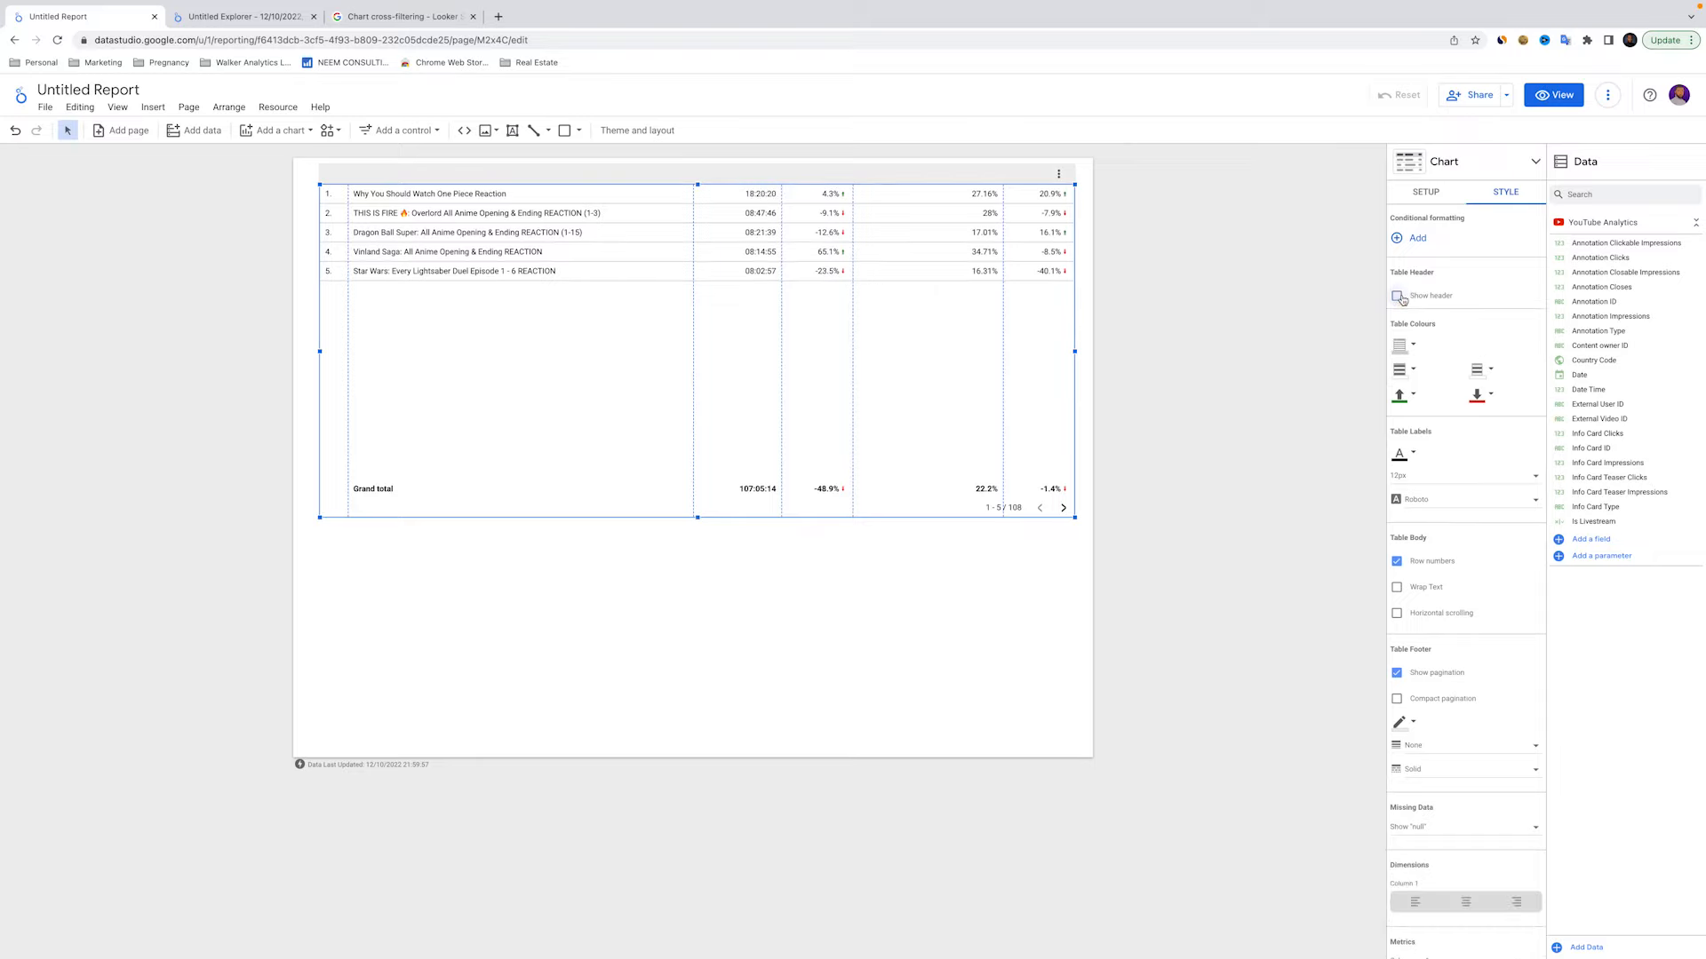
pyautogui.click(1399, 299)
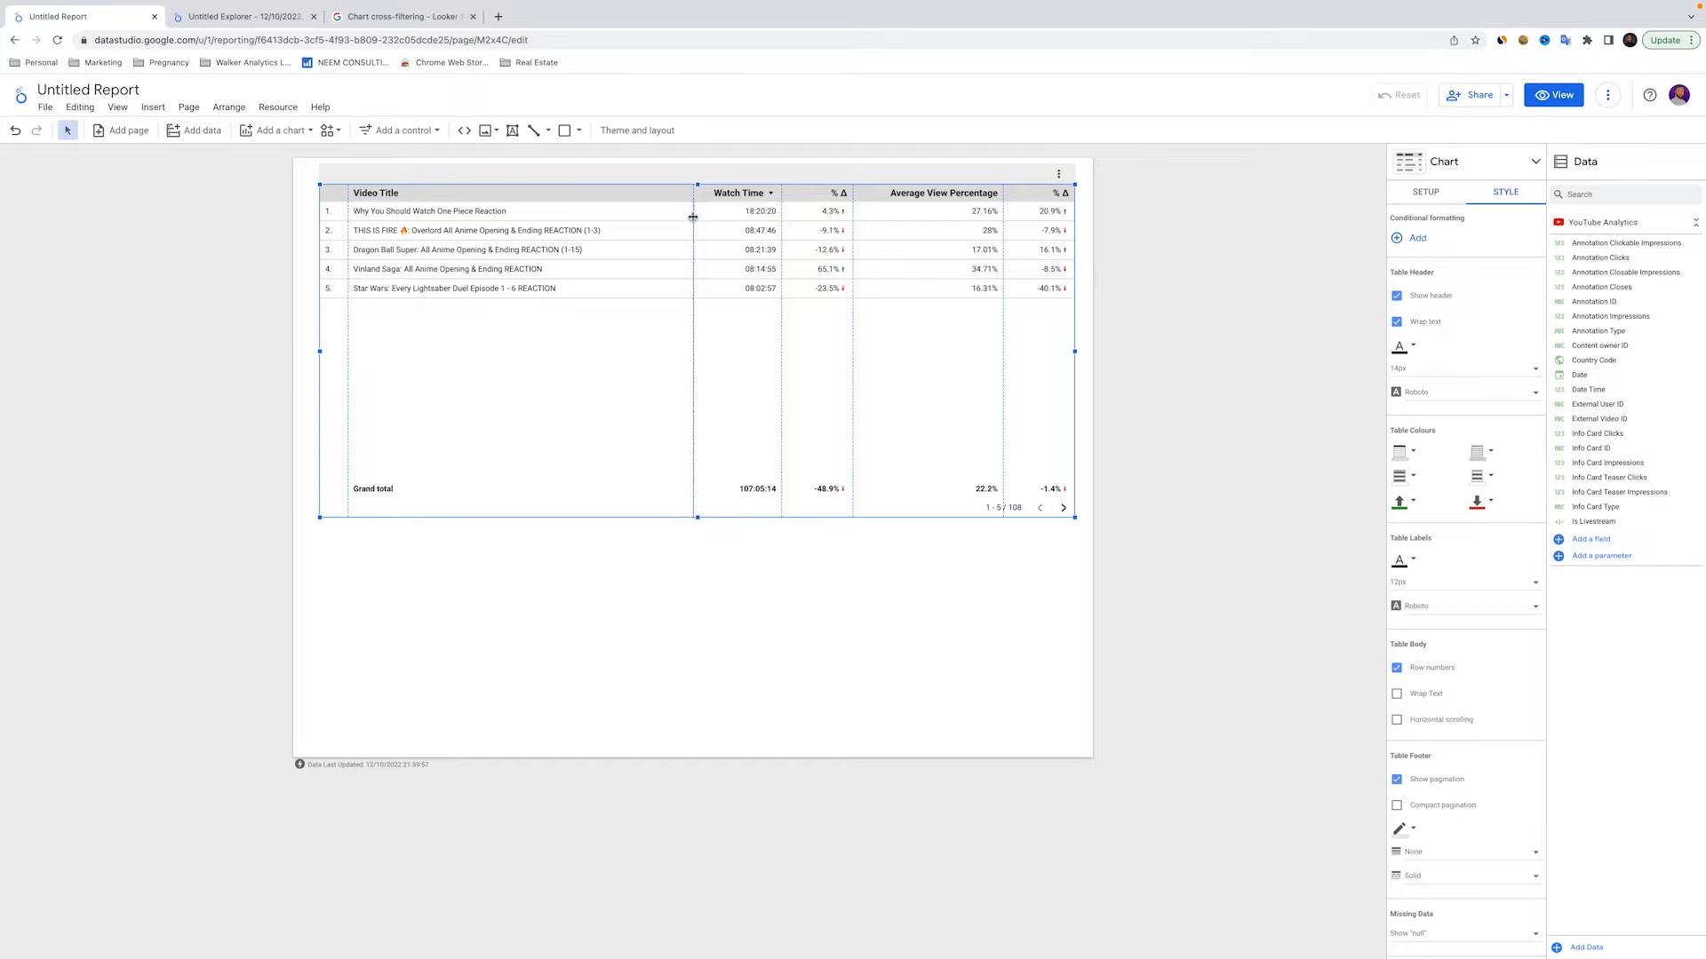
# Turn on text wrapping for the table header and narrow the Video Title column
pyautogui.moveTo(694, 222)
pyautogui.mouseDown()
pyautogui.moveTo(361, 222)
pyautogui.moveTo(608, 222)
pyautogui.mouseUp()
pyautogui.click(1404, 347)
pyautogui.click(1519, 317)
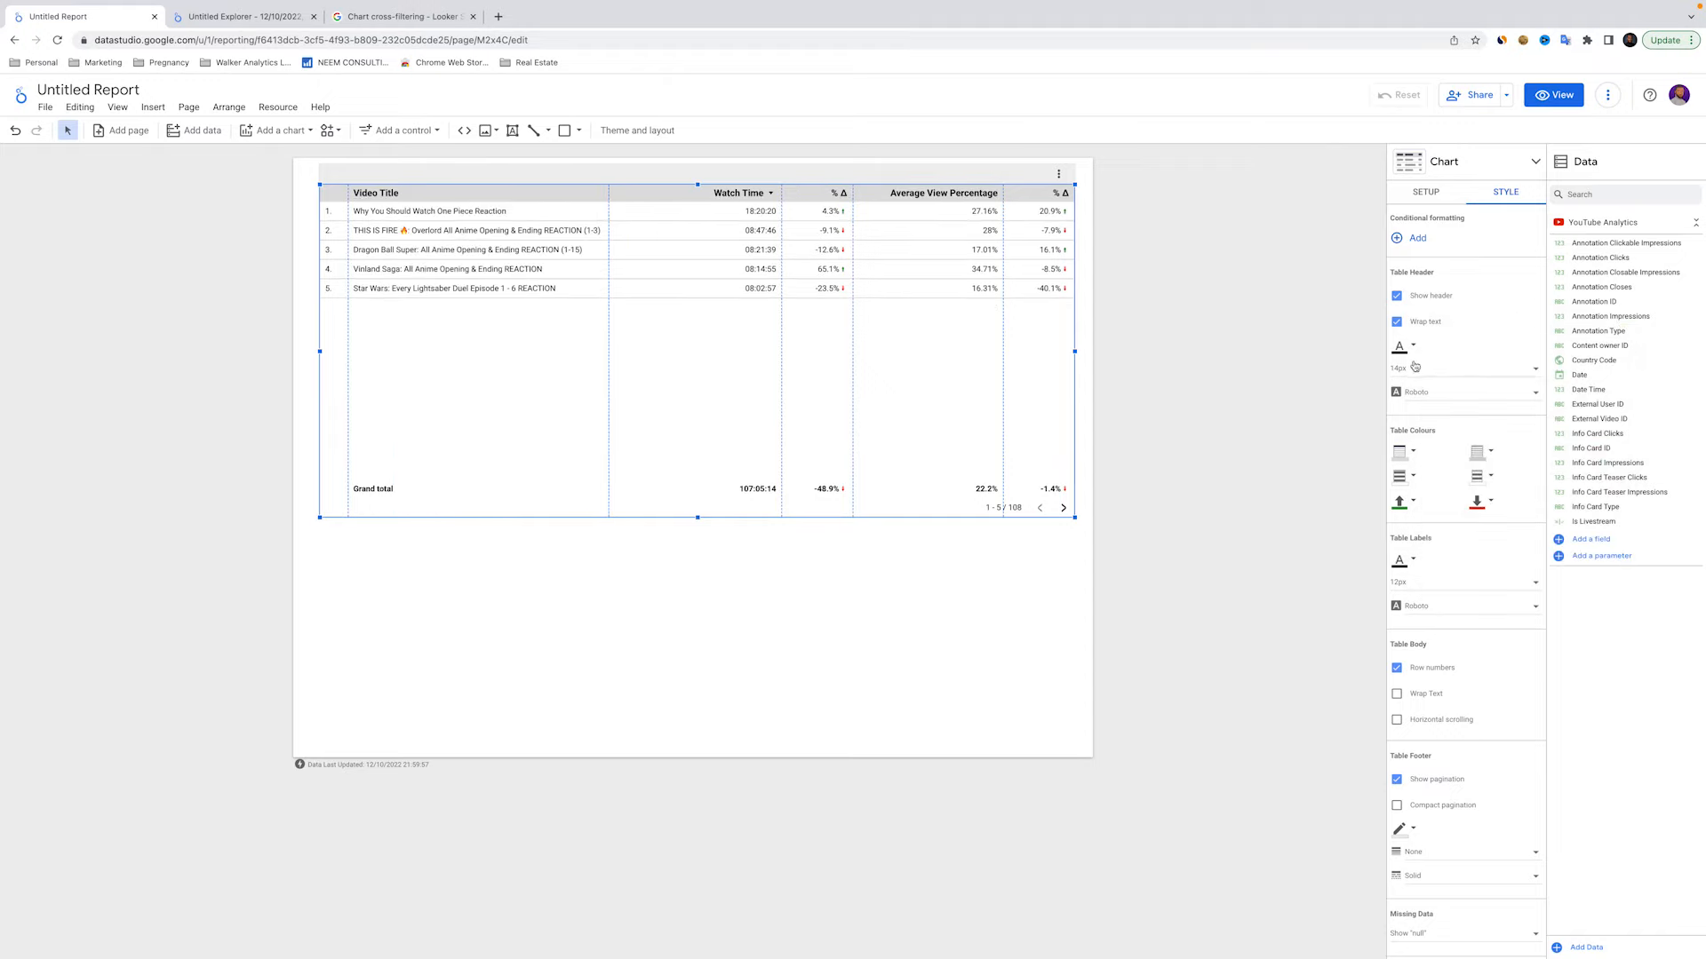
# Set the table's header background to dark orange and one set of alternating rows to light grey
pyautogui.scroll(-1, 1413, 391)
pyautogui.scroll(-1, 1410, 392)
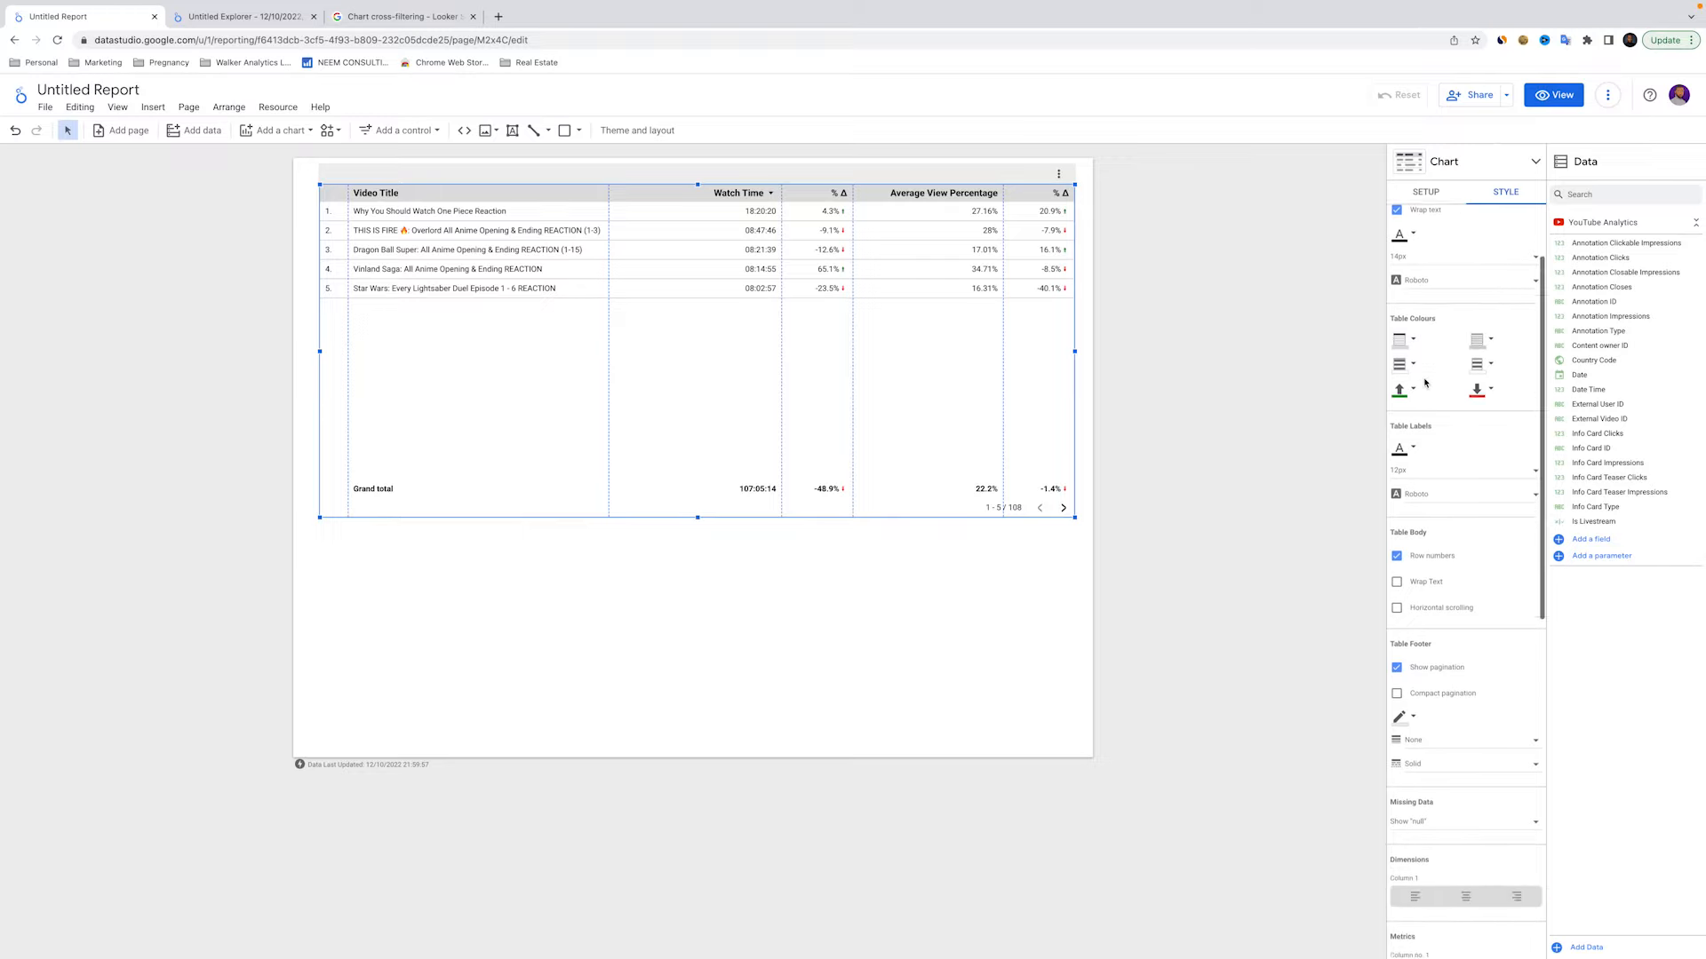
pyautogui.click(1414, 331)
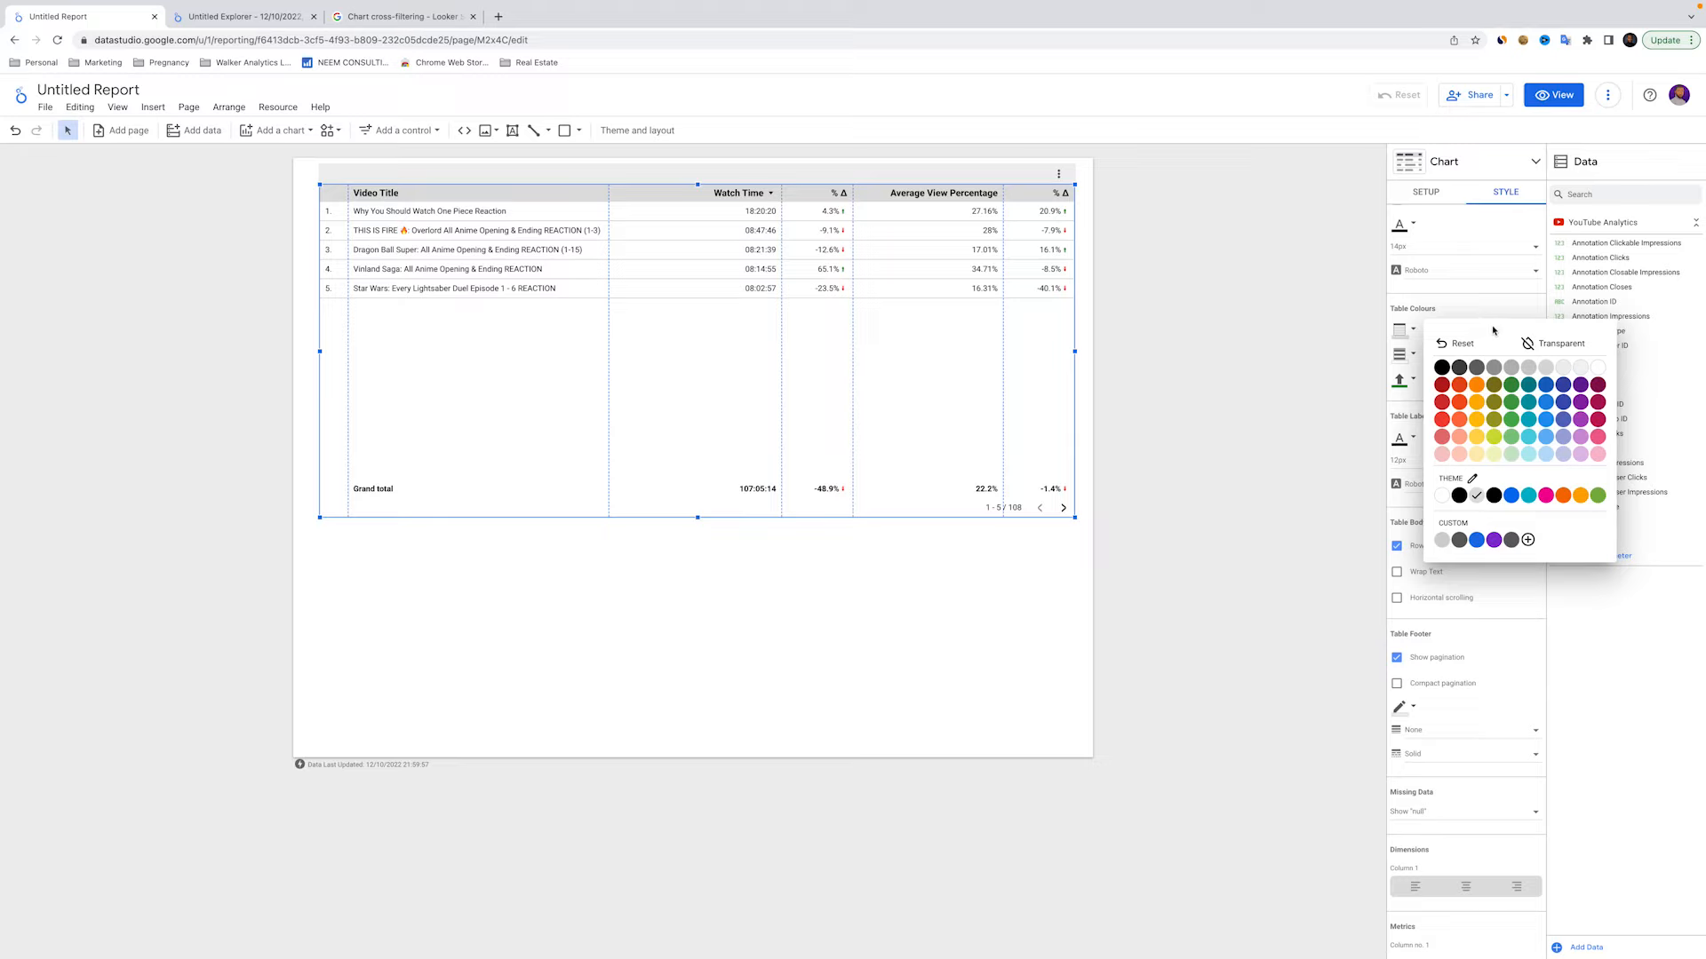
pyautogui.click(1460, 386)
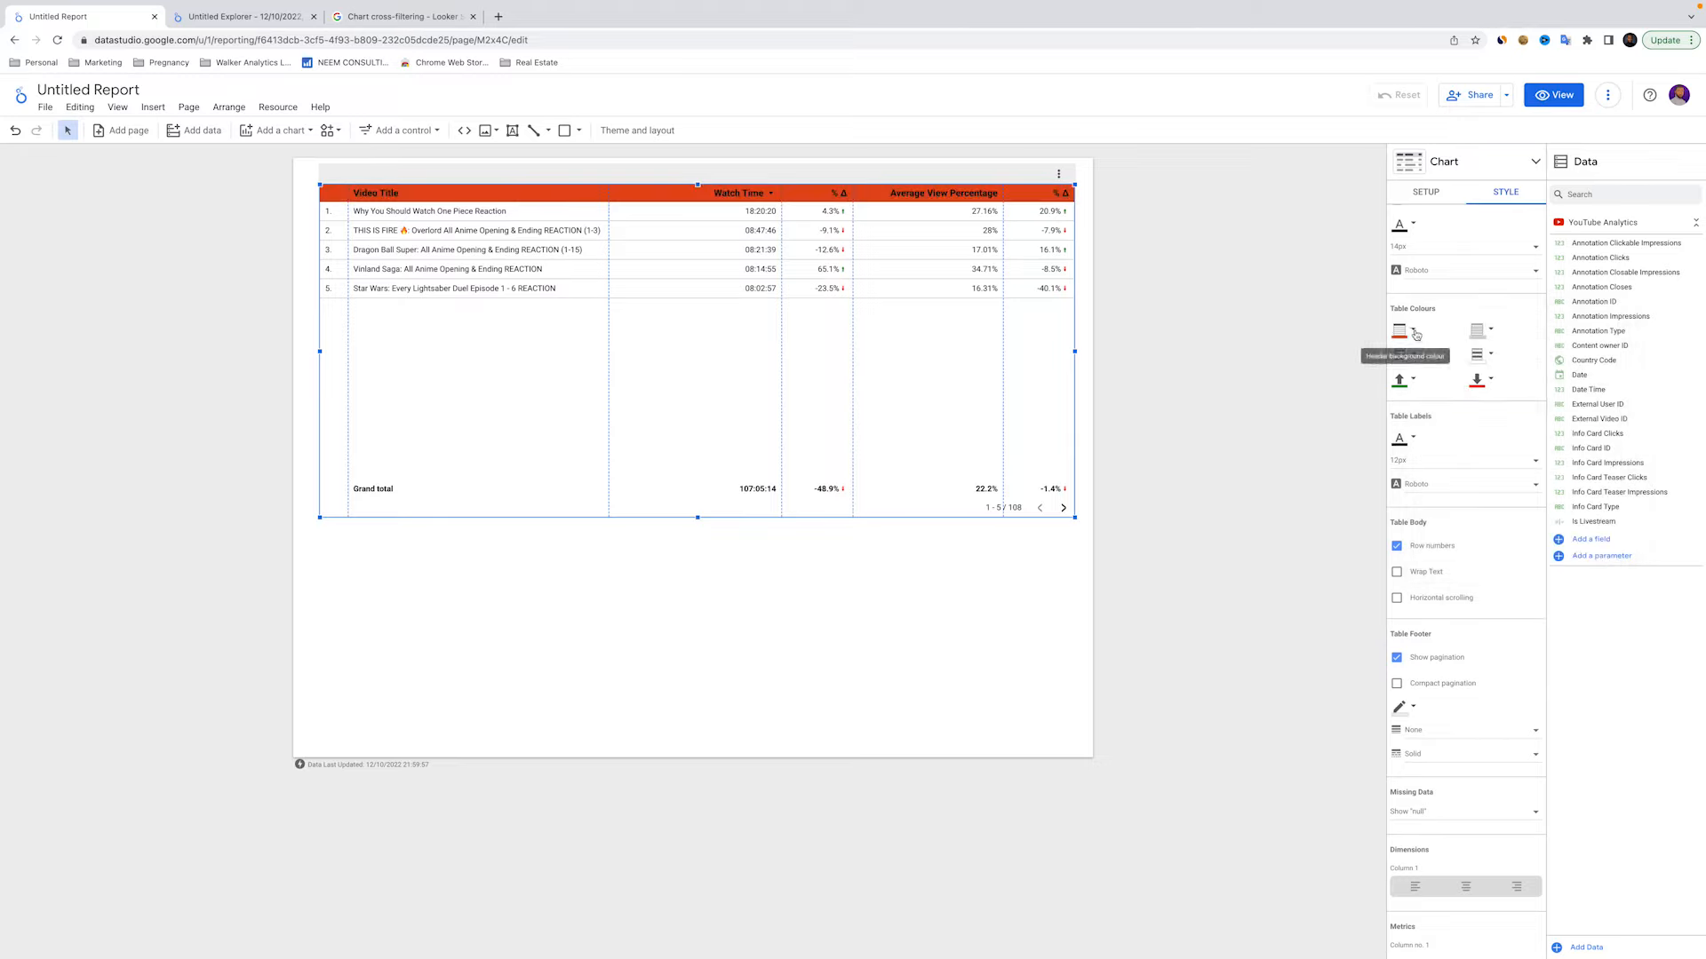
pyautogui.click(1414, 356)
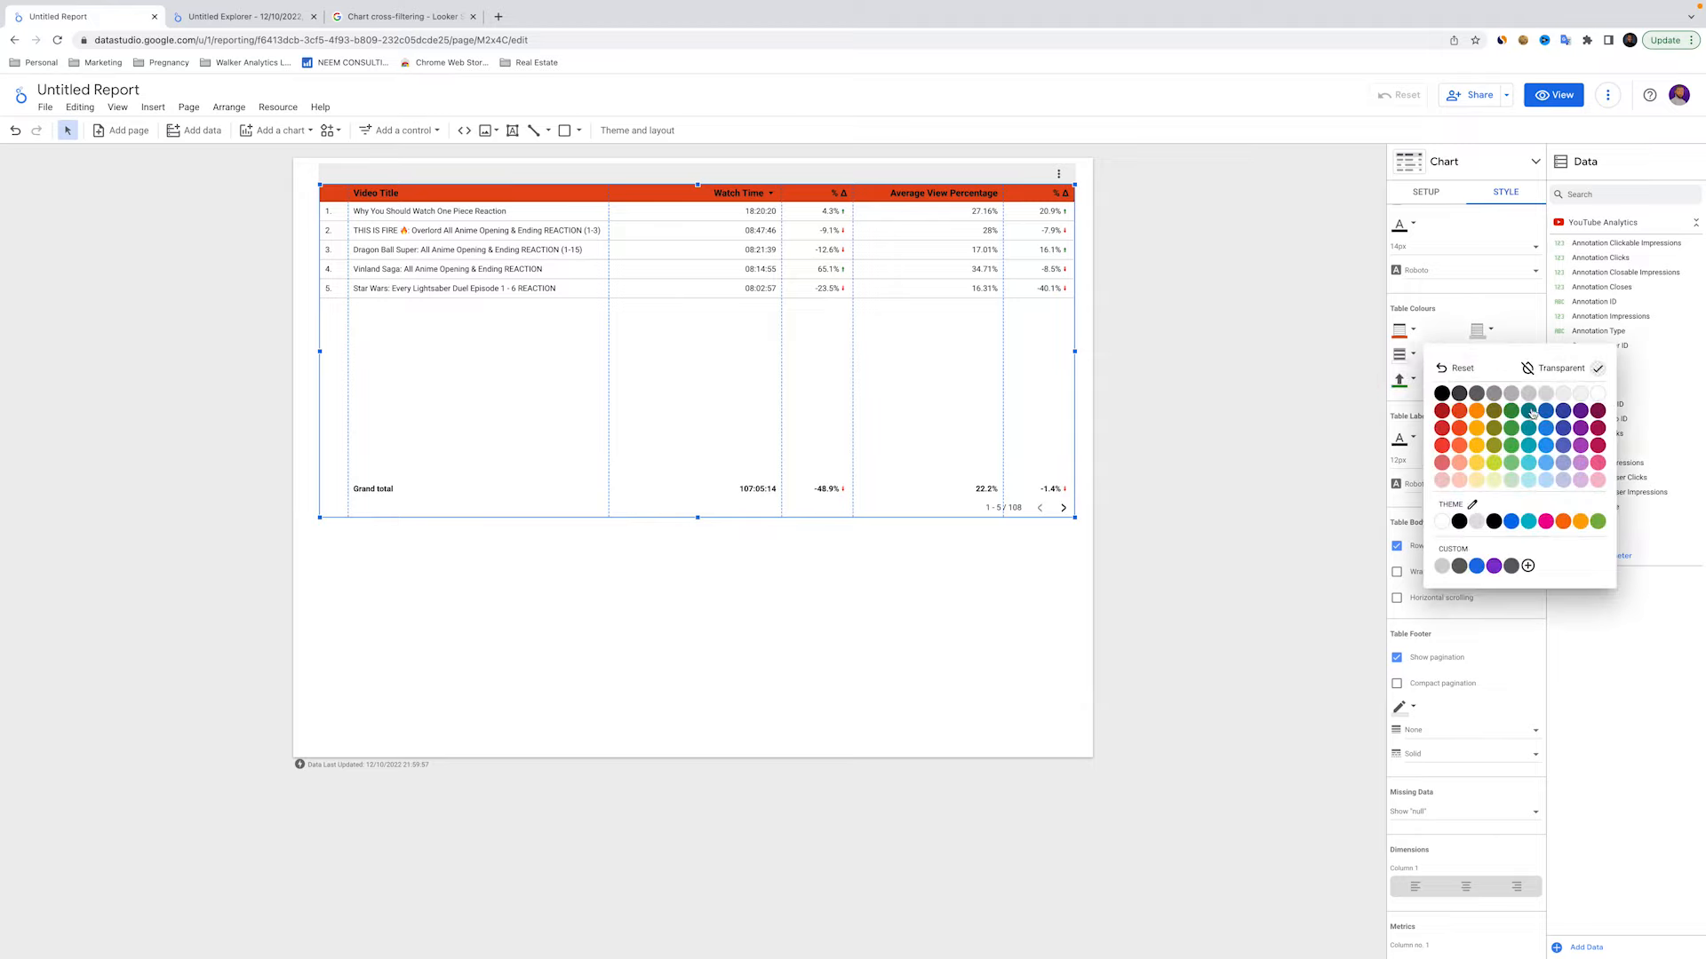
pyautogui.click(1577, 394)
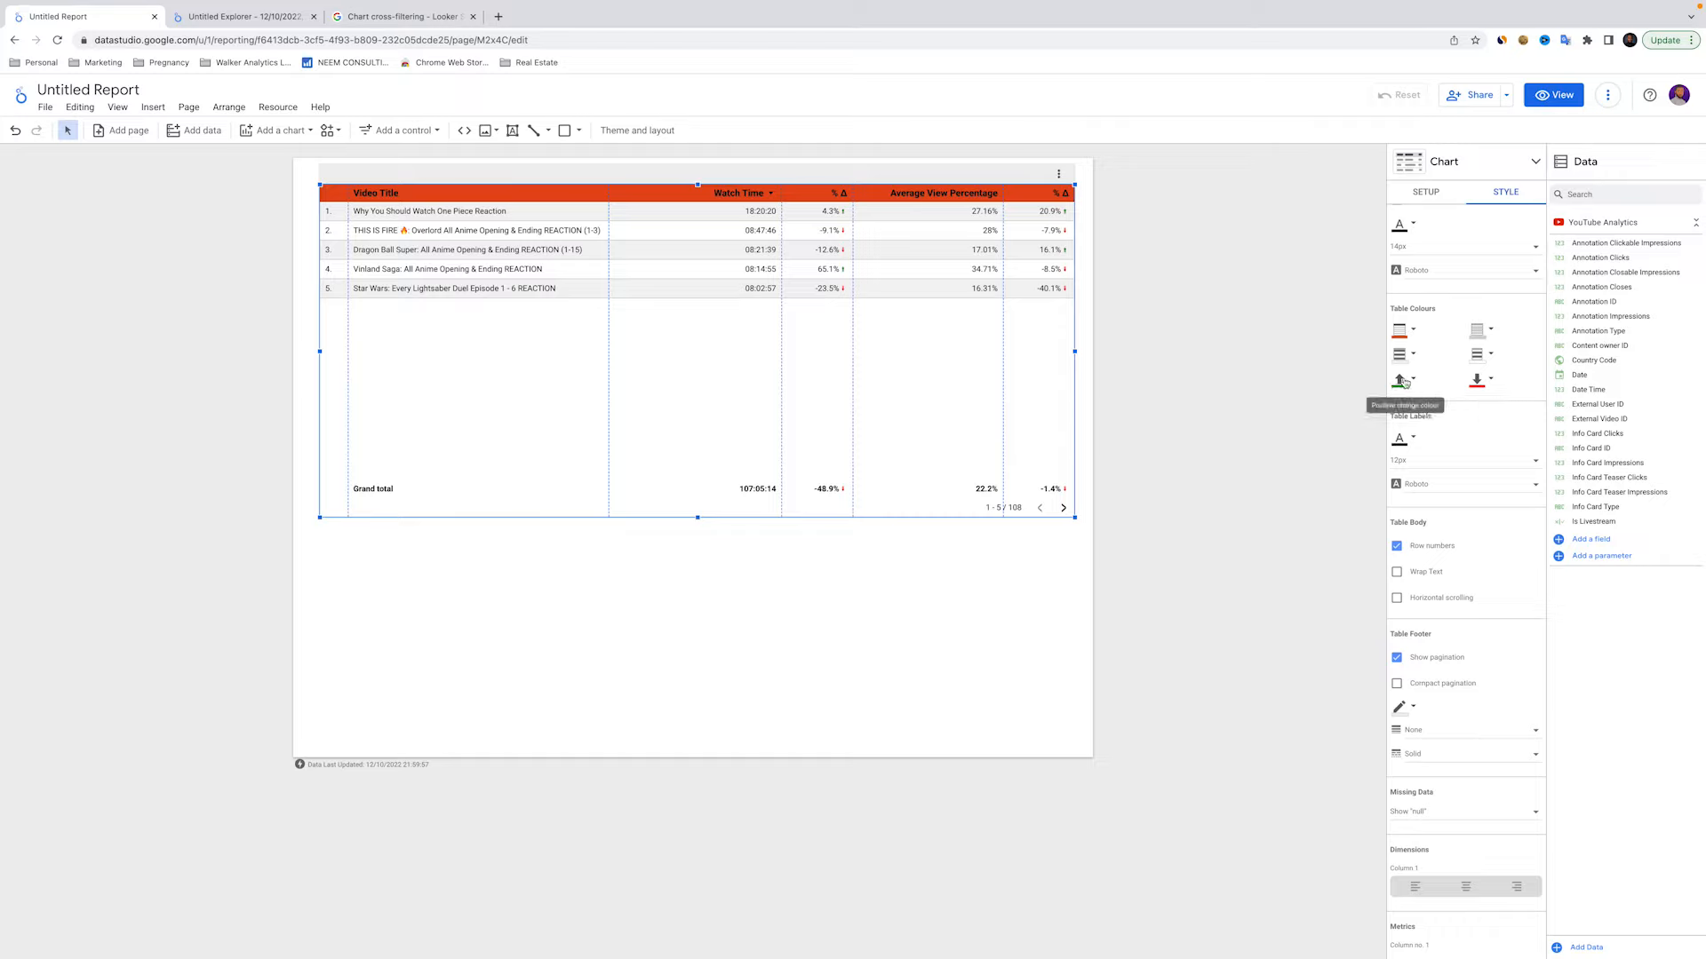
# Make the table's cell borders transparent and colour the other set of alternating rows very light grey
pyautogui.click(1494, 382)
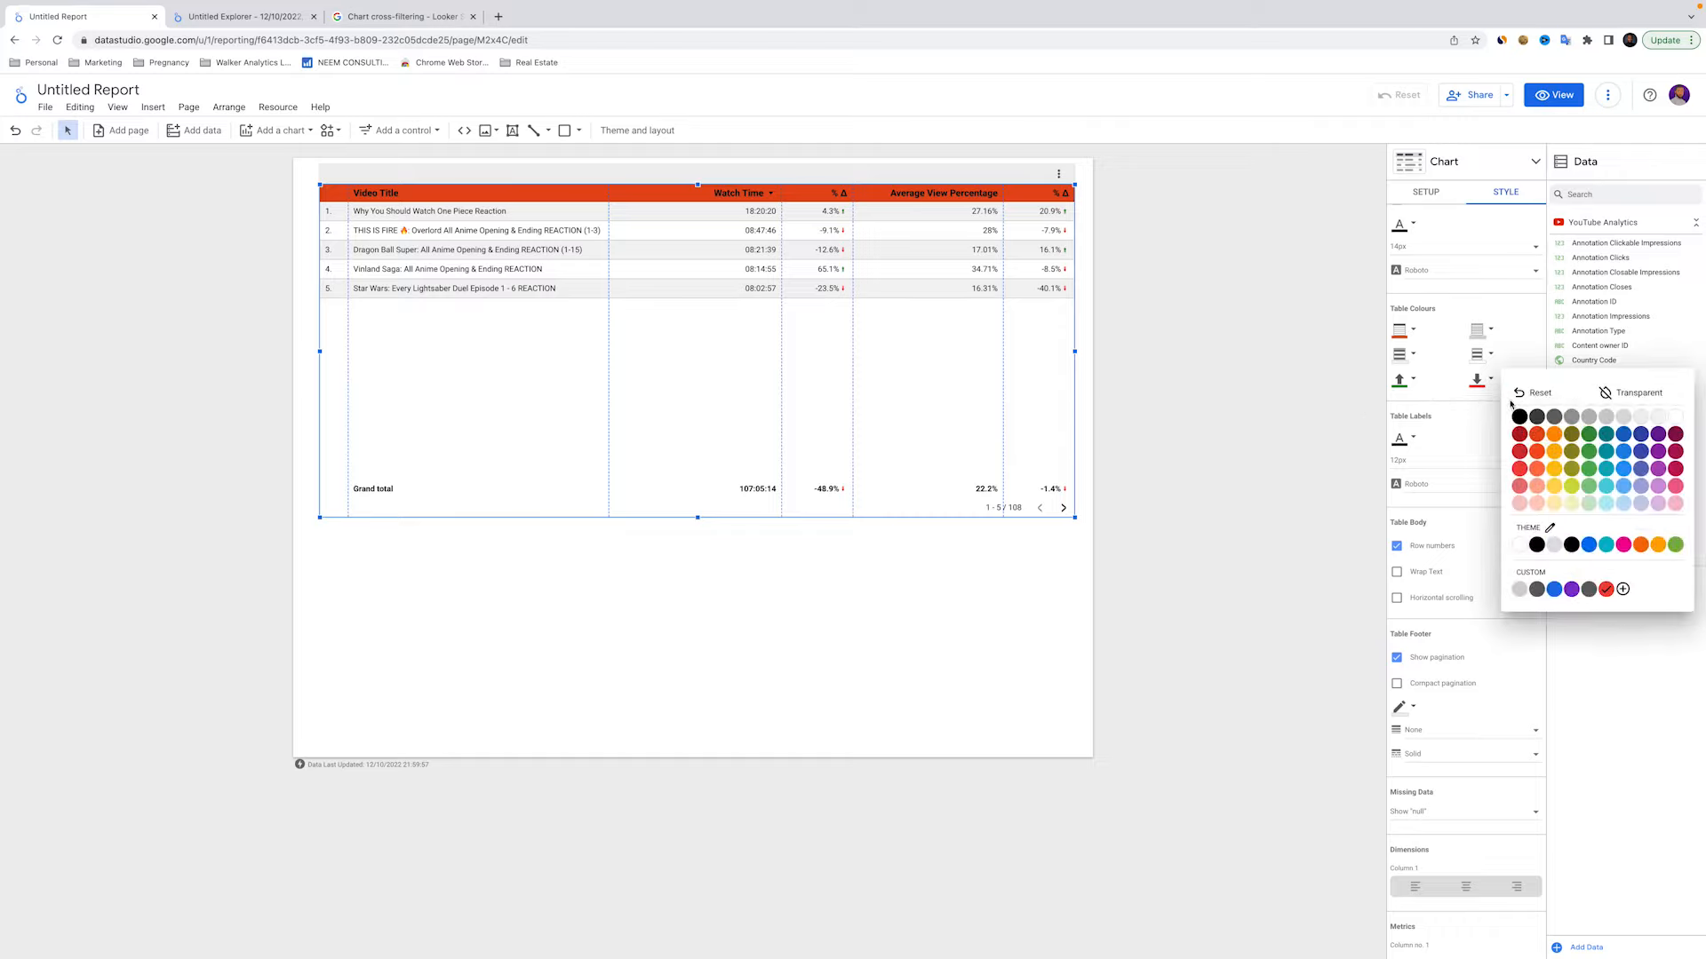
pyautogui.click(1468, 402)
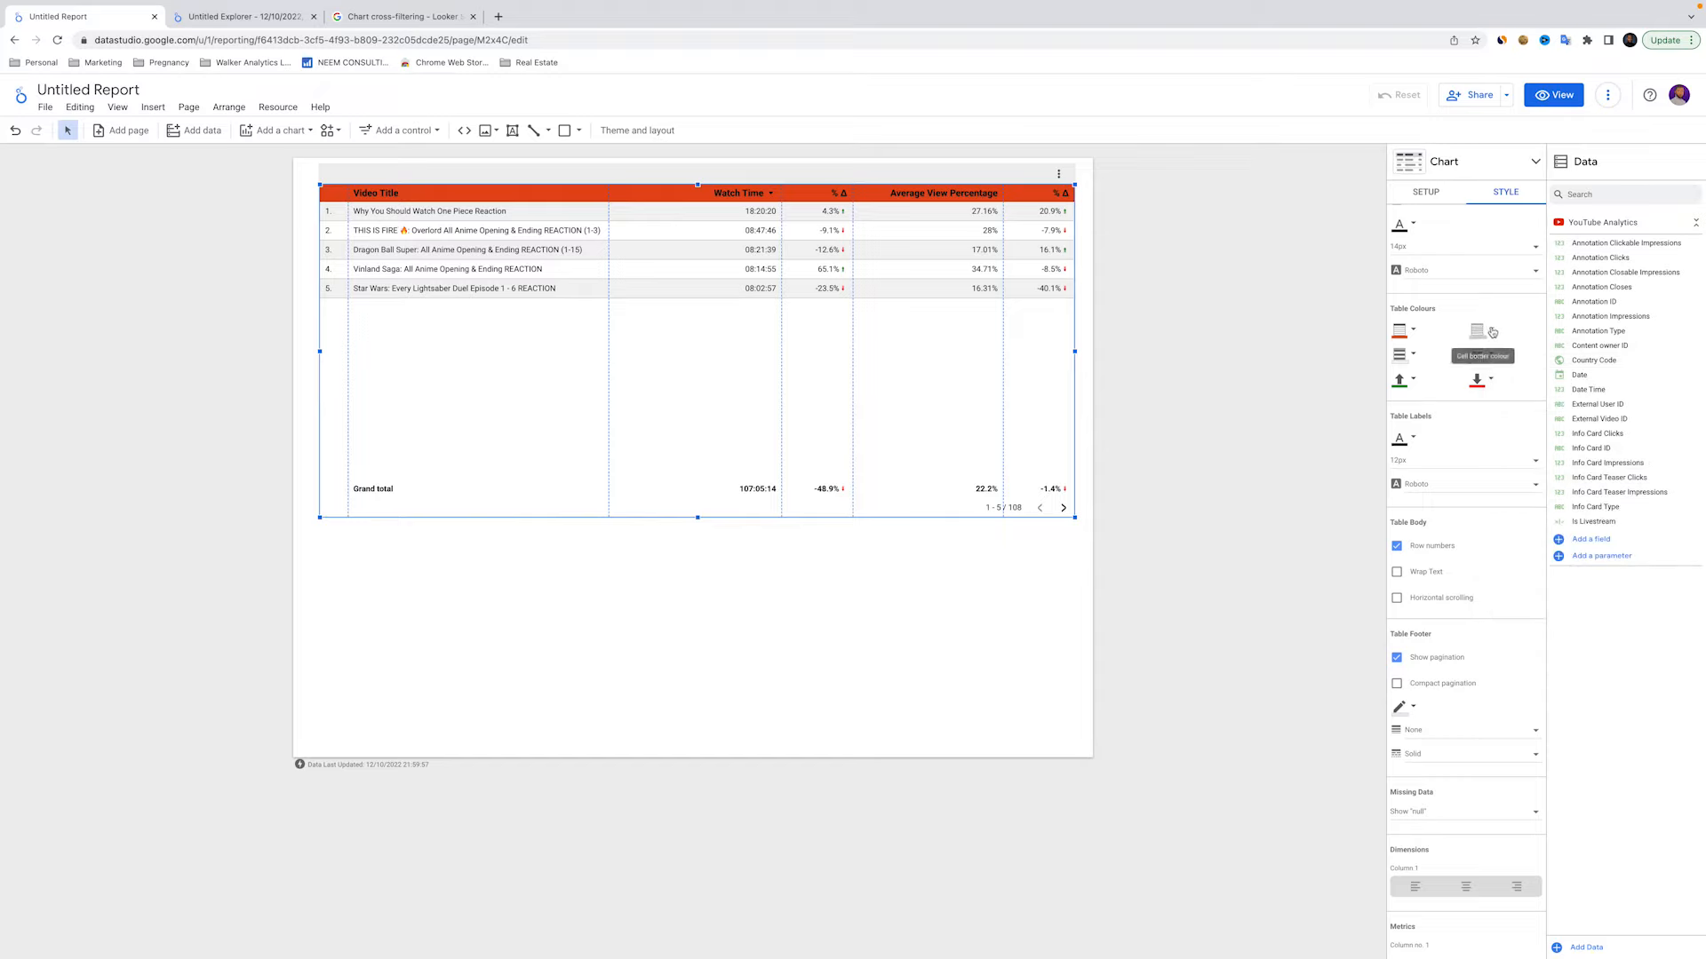
pyautogui.click(1493, 332)
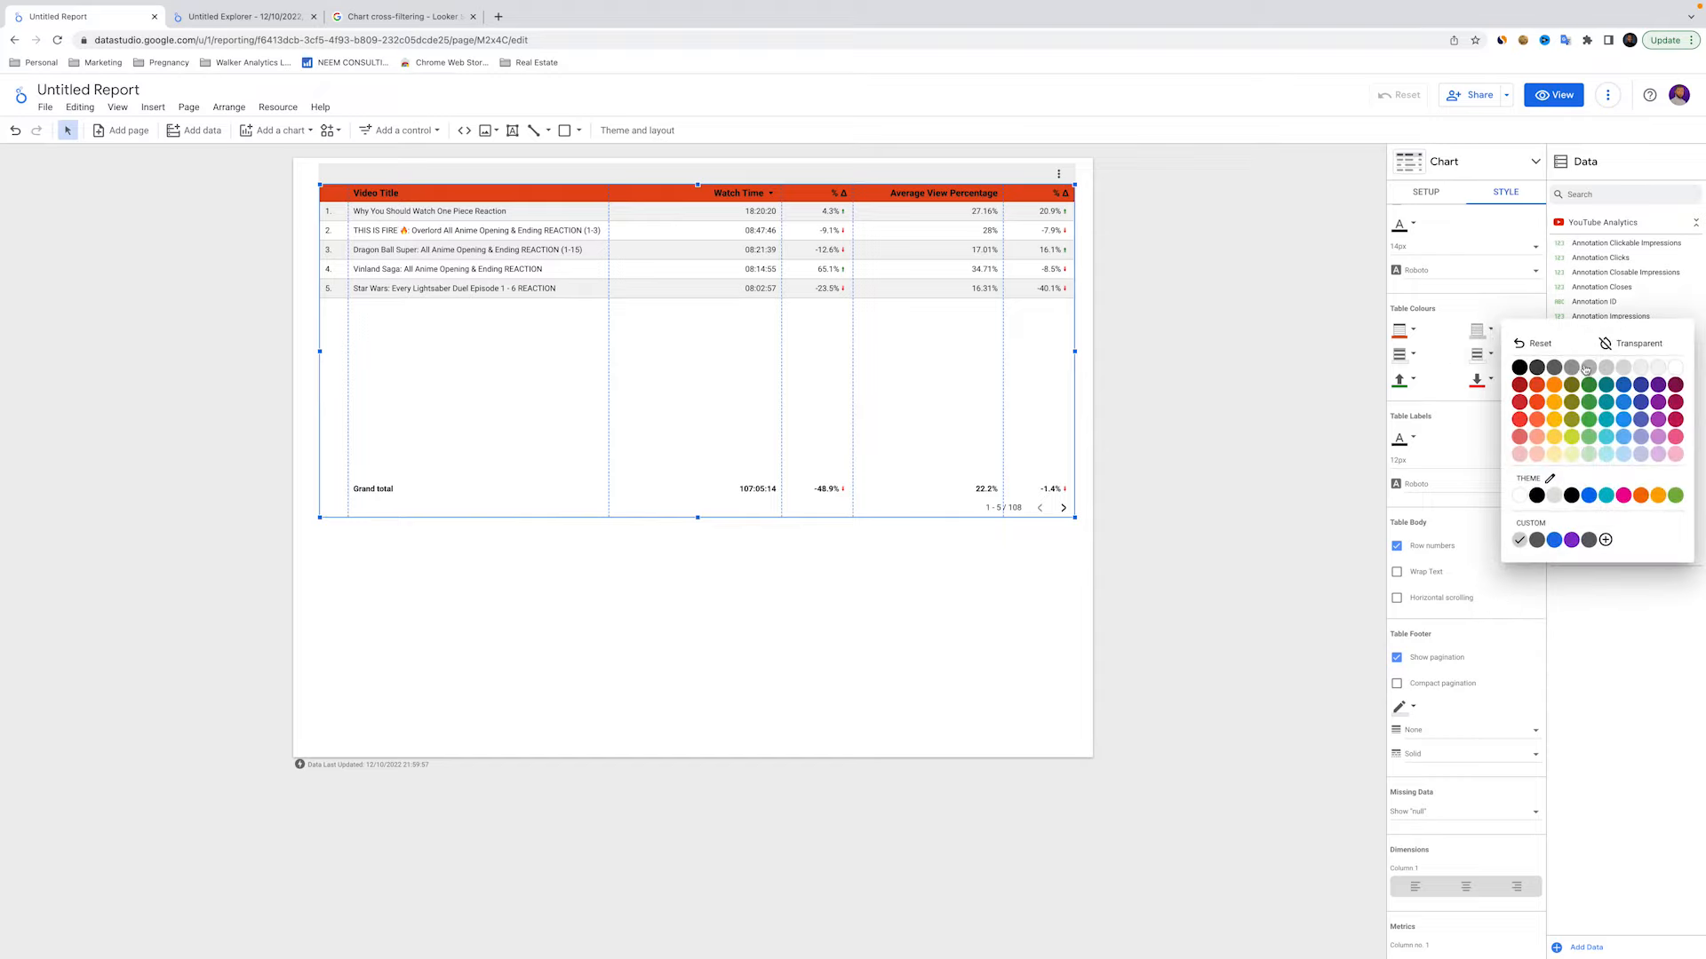
pyautogui.click(1543, 371)
pyautogui.click(1492, 332)
pyautogui.click(1648, 349)
pyautogui.click(1492, 356)
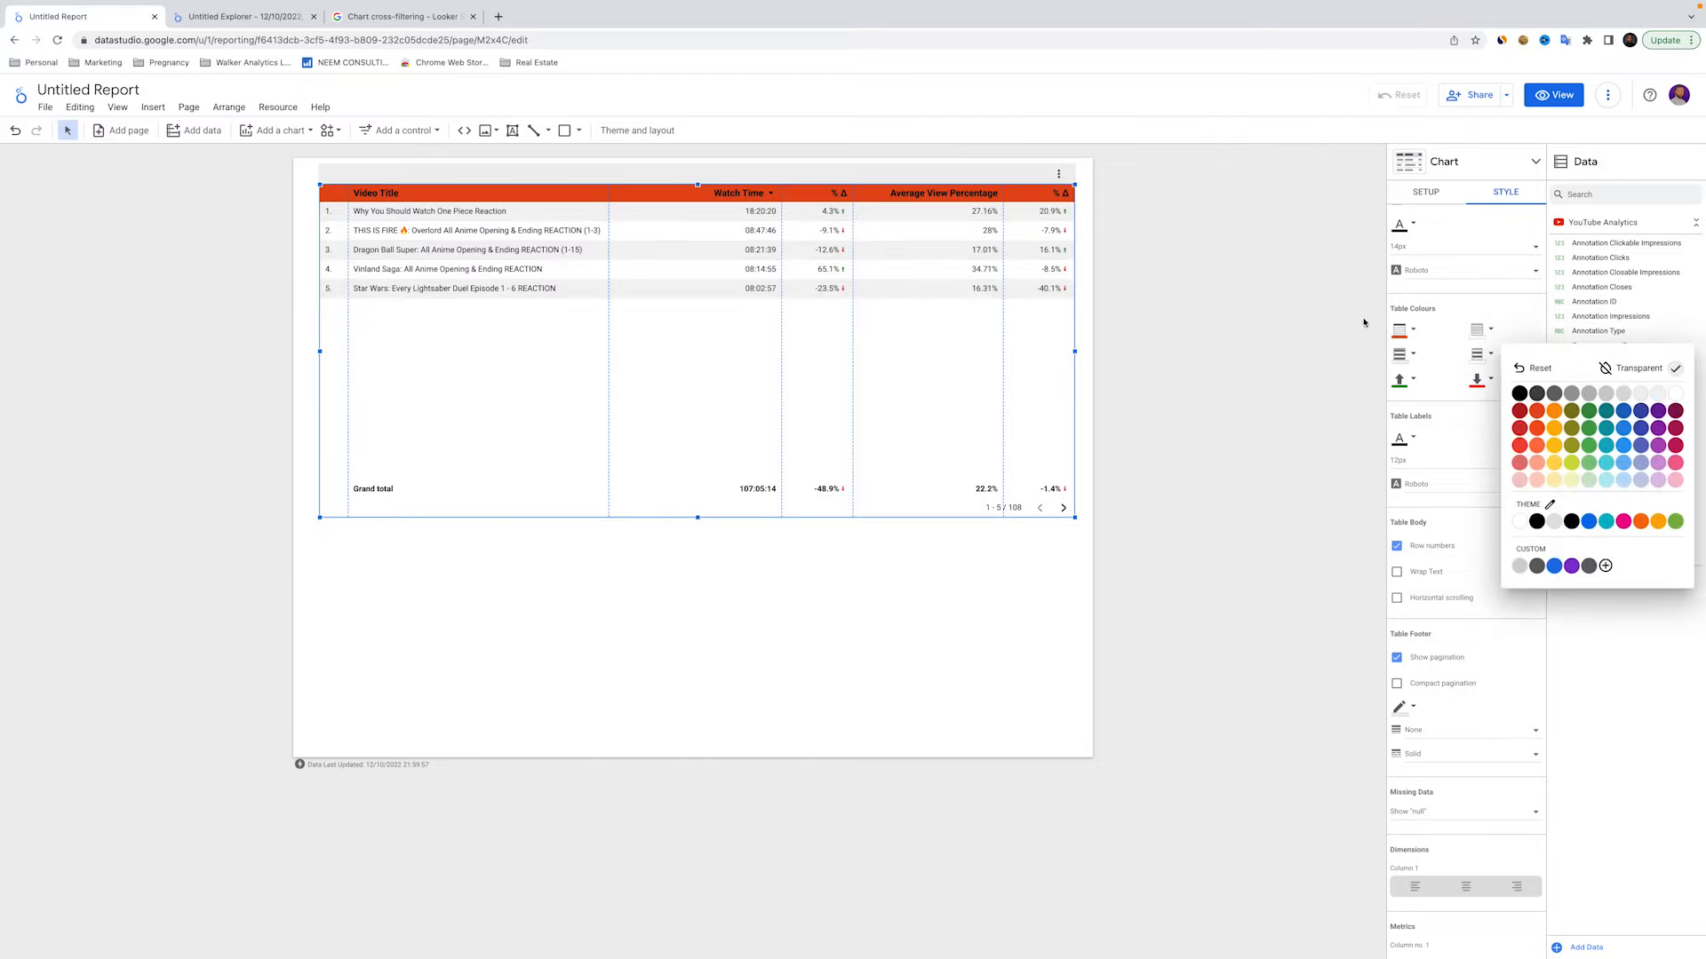
pyautogui.click(1641, 394)
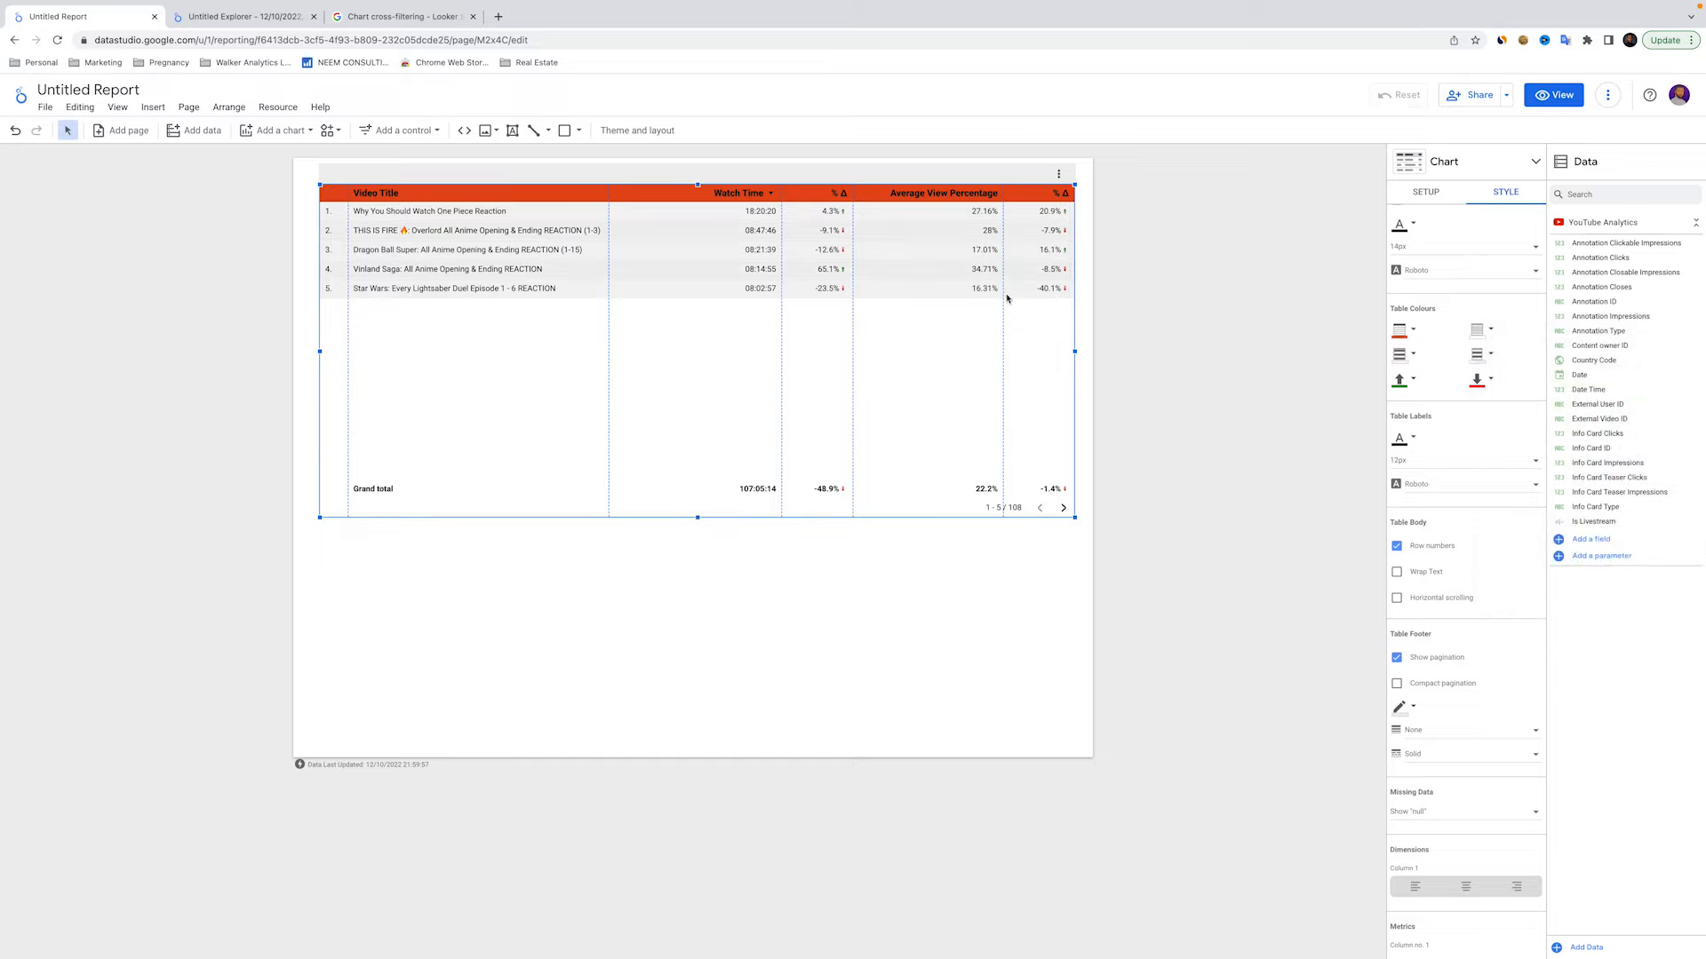
# Try dark red for the table label text and reset the label colour
pyautogui.scroll(-1, 1492, 385)
pyautogui.scroll(-3, 1492, 385)
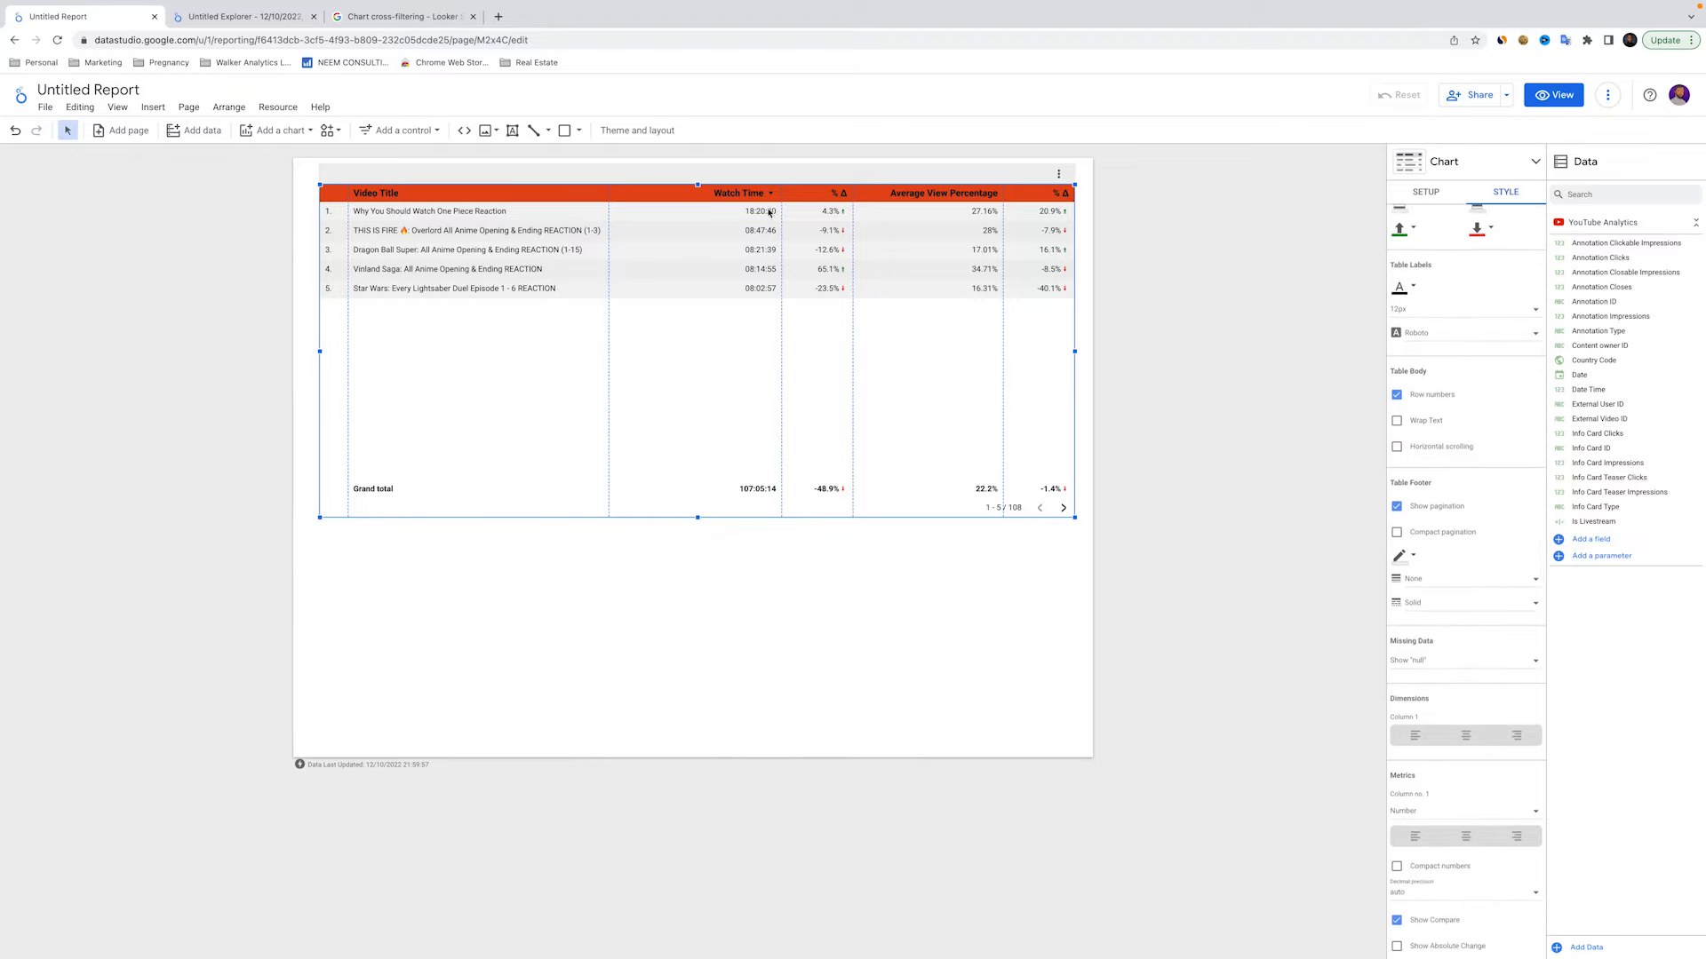
pyautogui.click(1412, 287)
pyautogui.click(1442, 342)
pyautogui.click(1413, 286)
pyautogui.click(1457, 302)
# Hide the table body's row numbers and try horizontal scrolling, switching it off again
pyautogui.scroll(-1, 1451, 332)
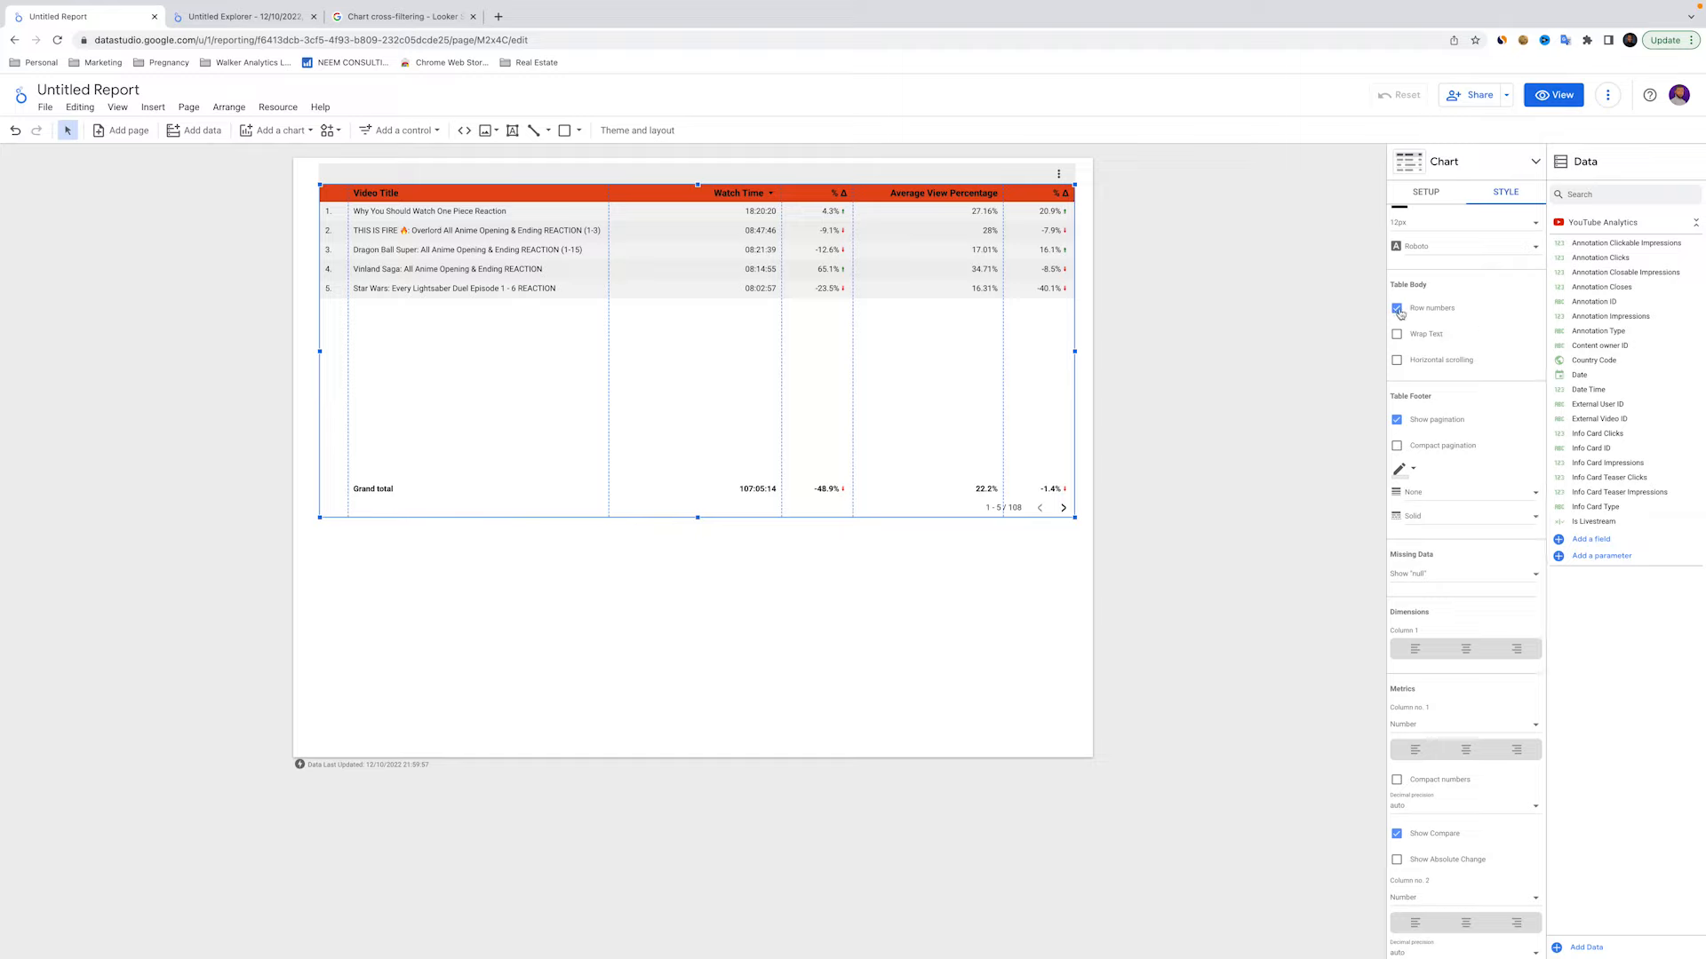
pyautogui.click(1397, 311)
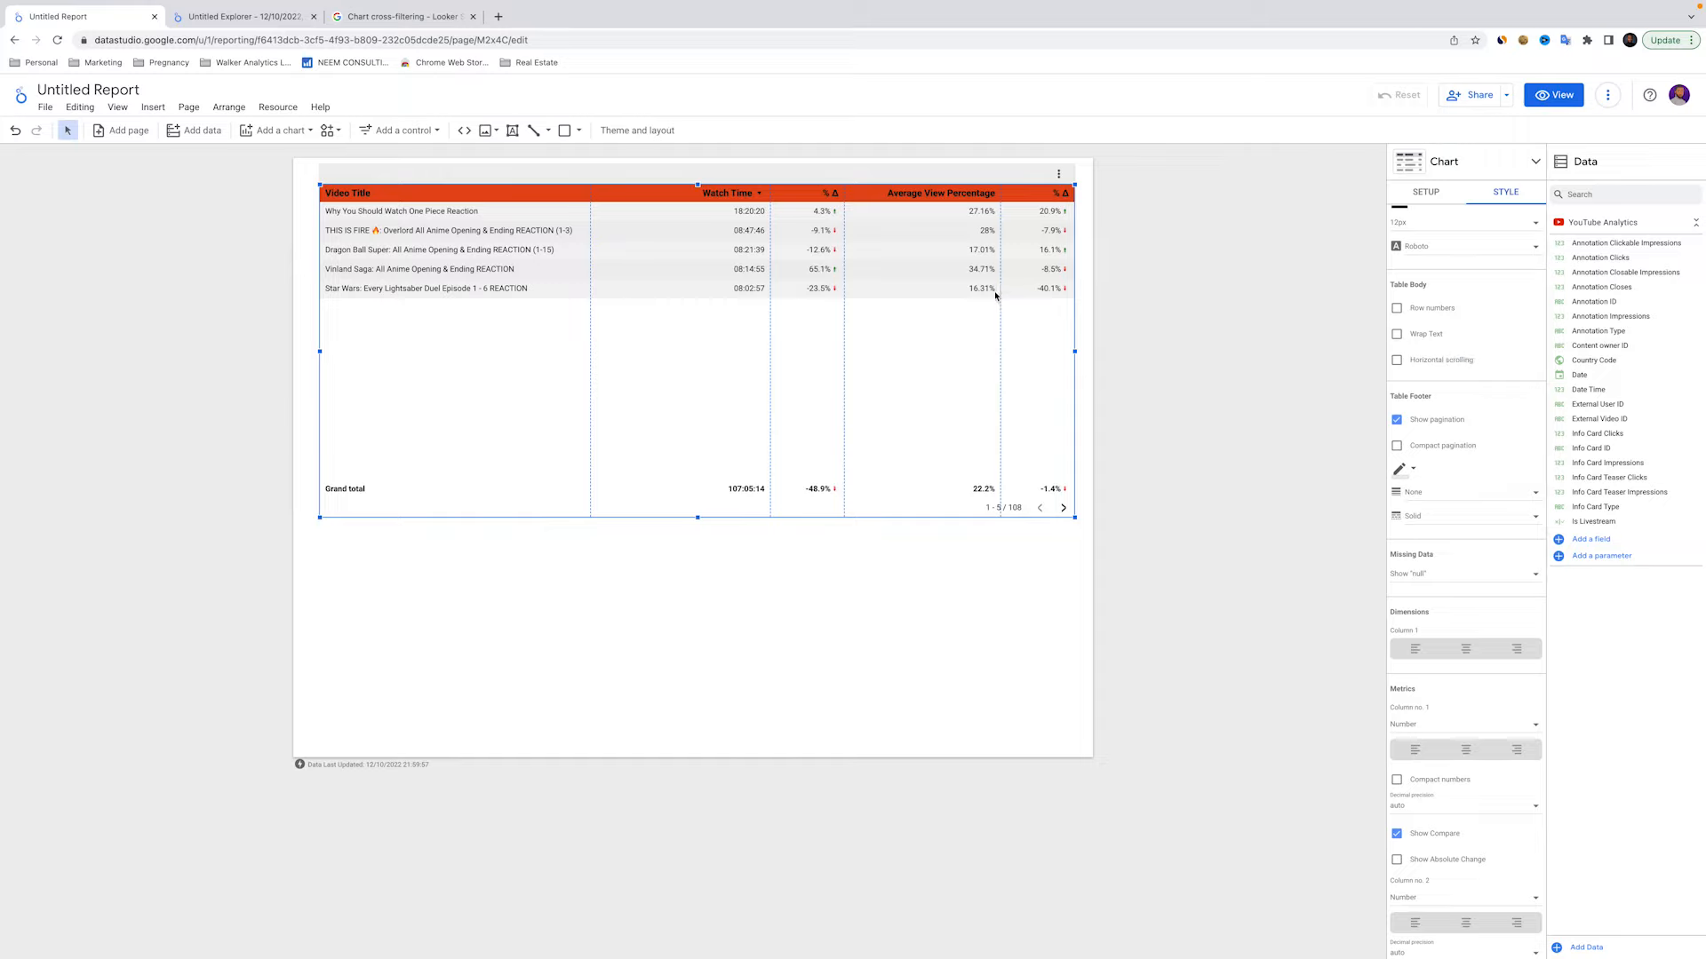
pyautogui.click(1399, 362)
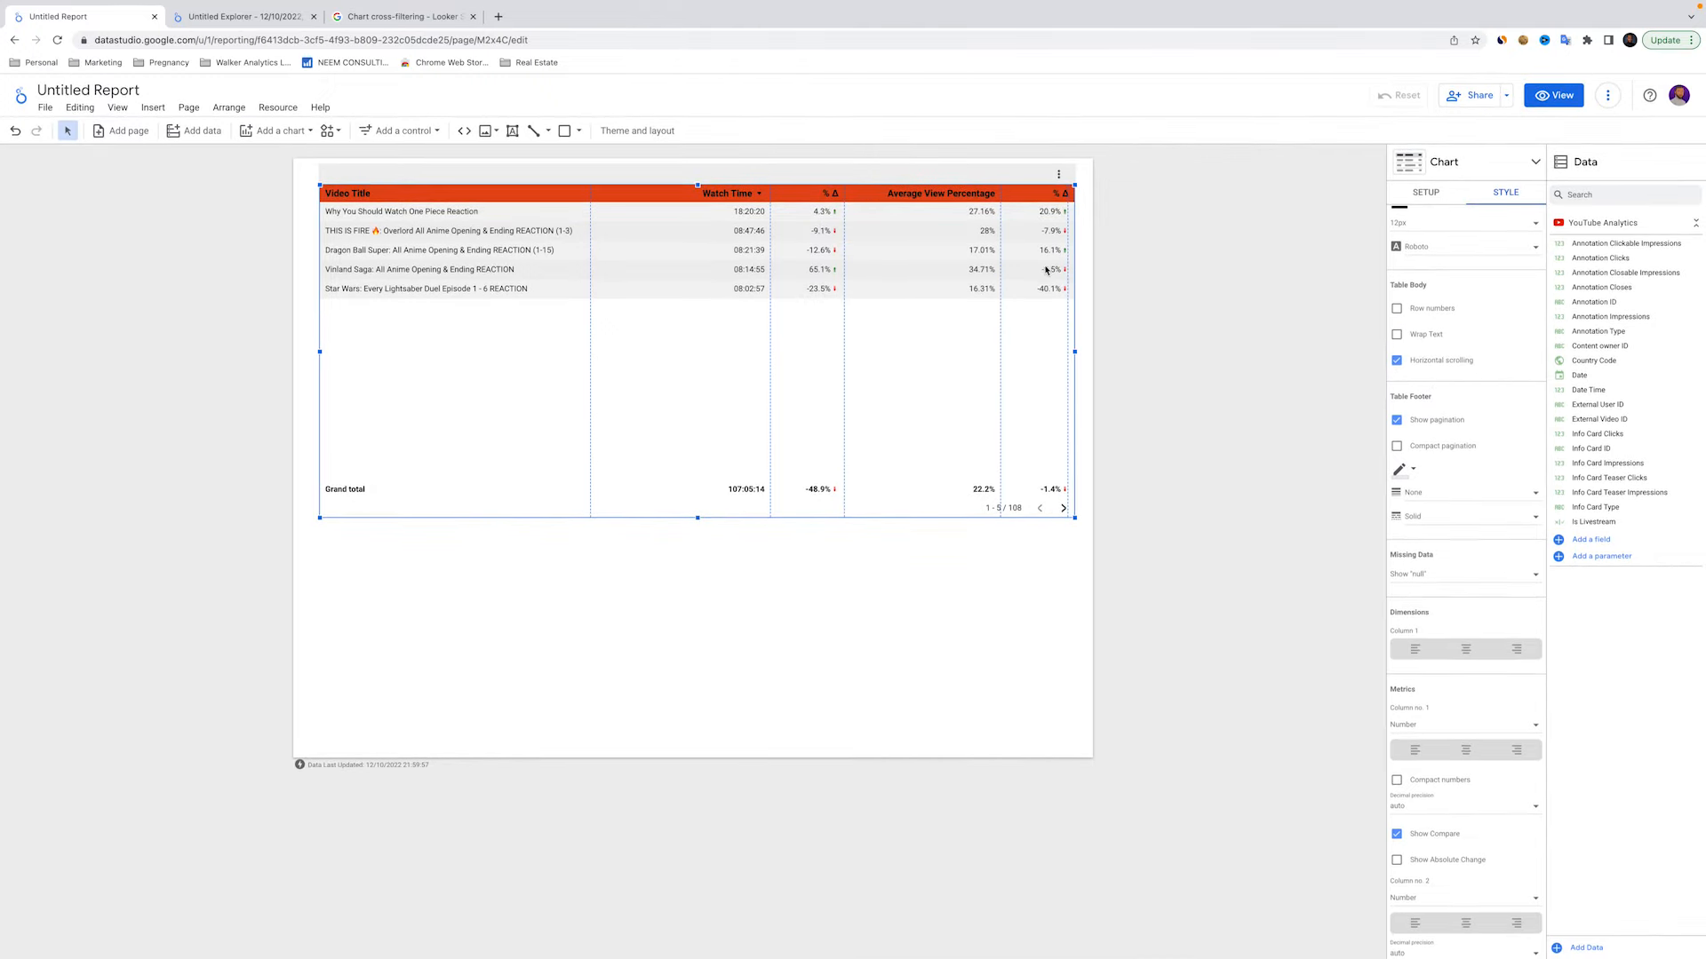
pyautogui.click(1398, 362)
# Page through the table's rows and try compact pagination in the footer, switching it off again
pyautogui.scroll(-2, 1474, 371)
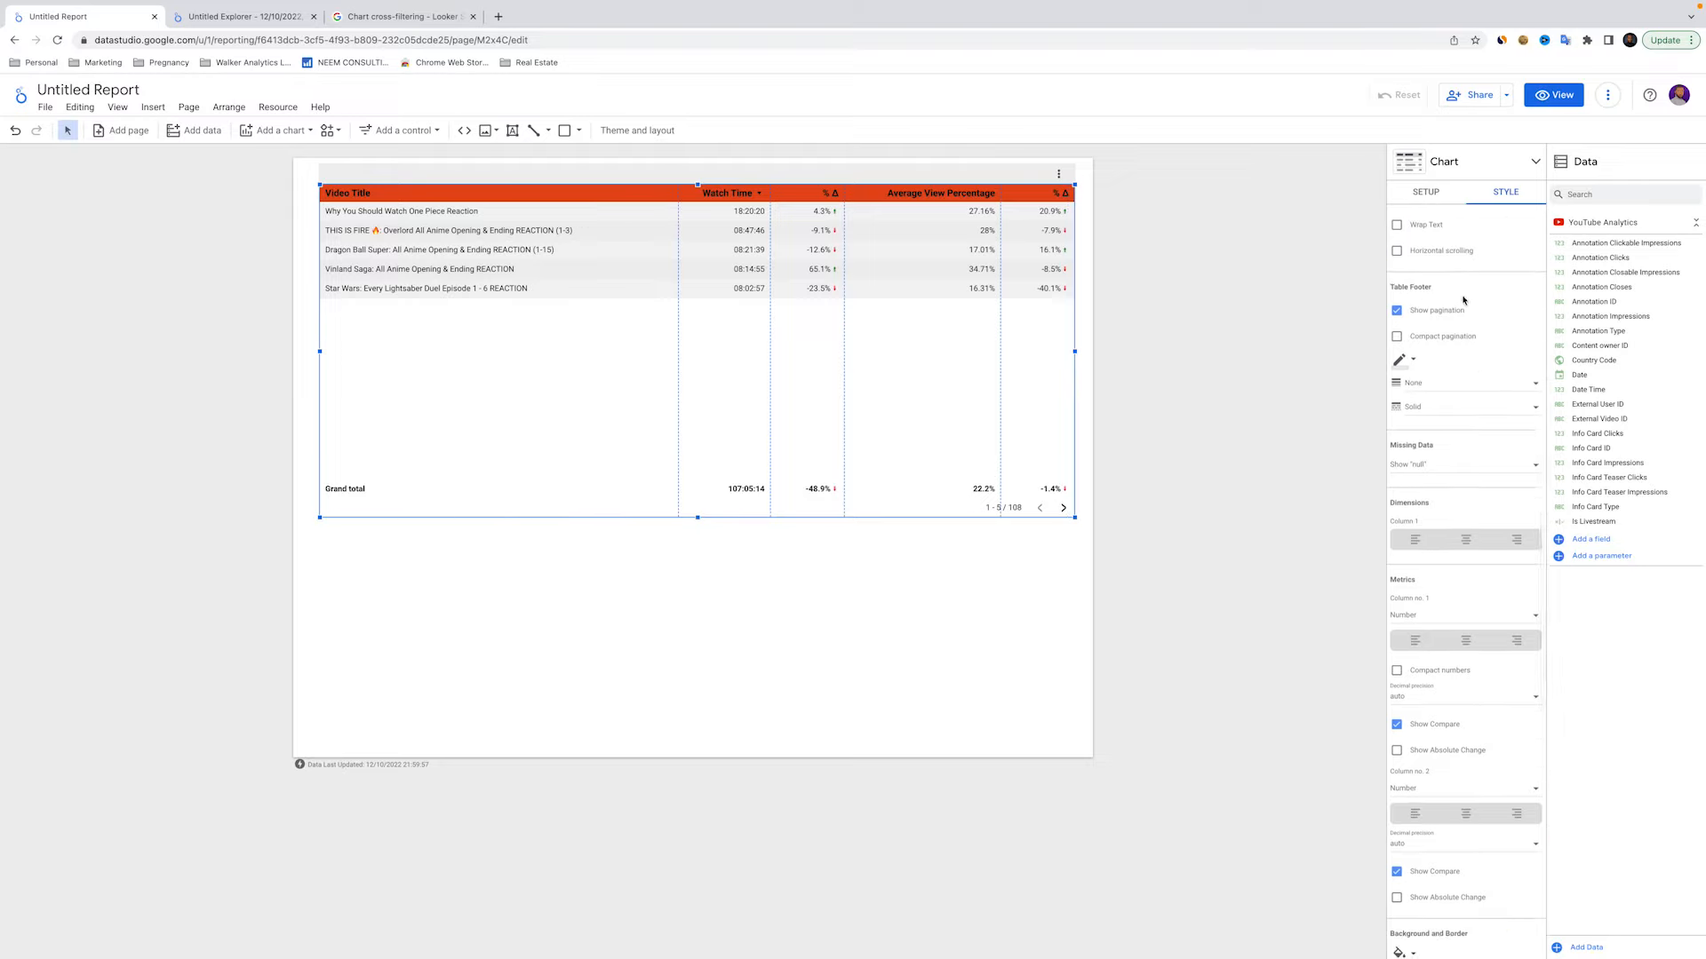
pyautogui.scroll(-1, 1479, 364)
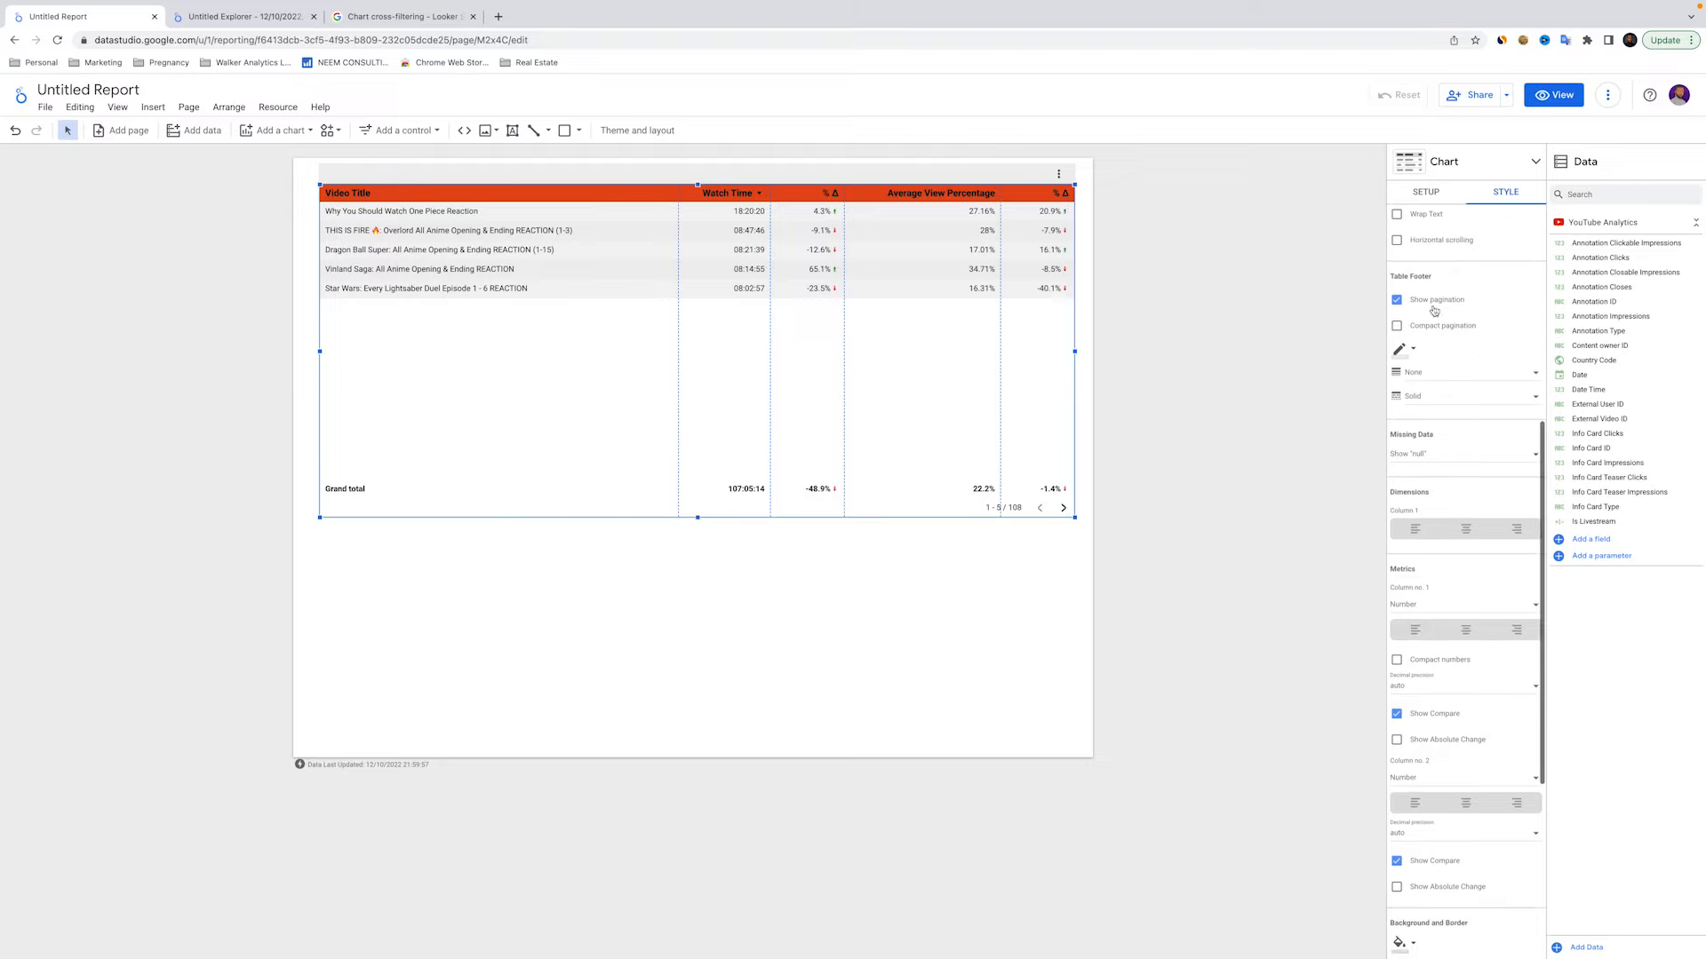
pyautogui.click(1061, 507)
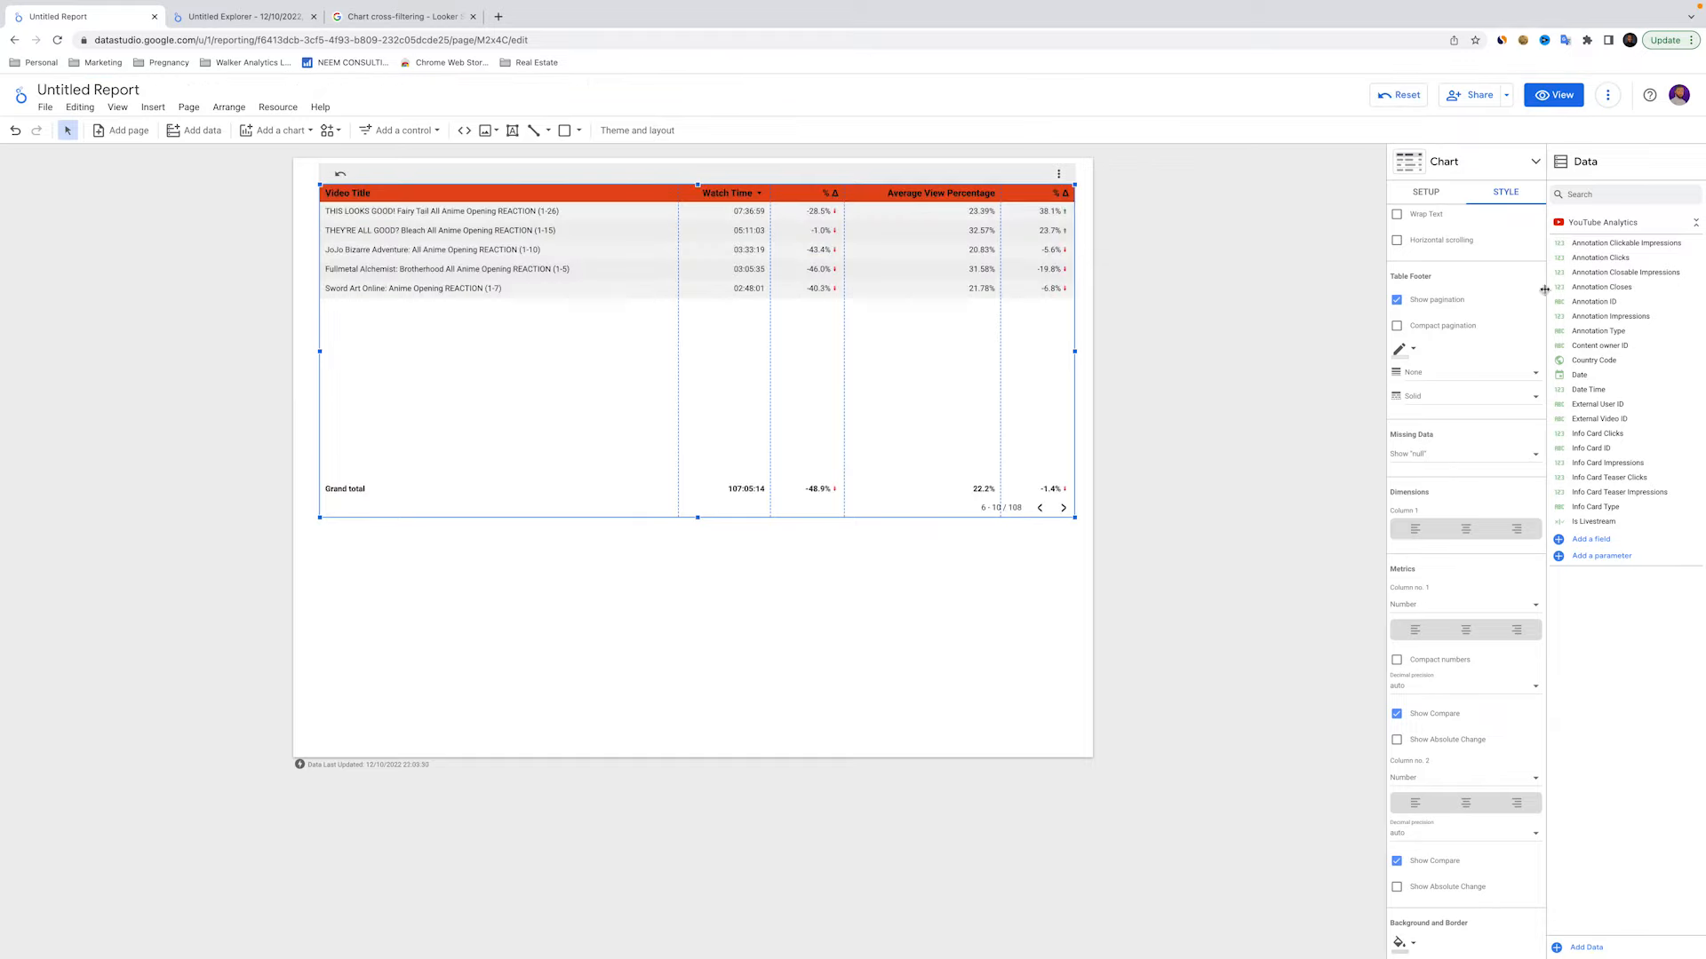
pyautogui.click(1398, 326)
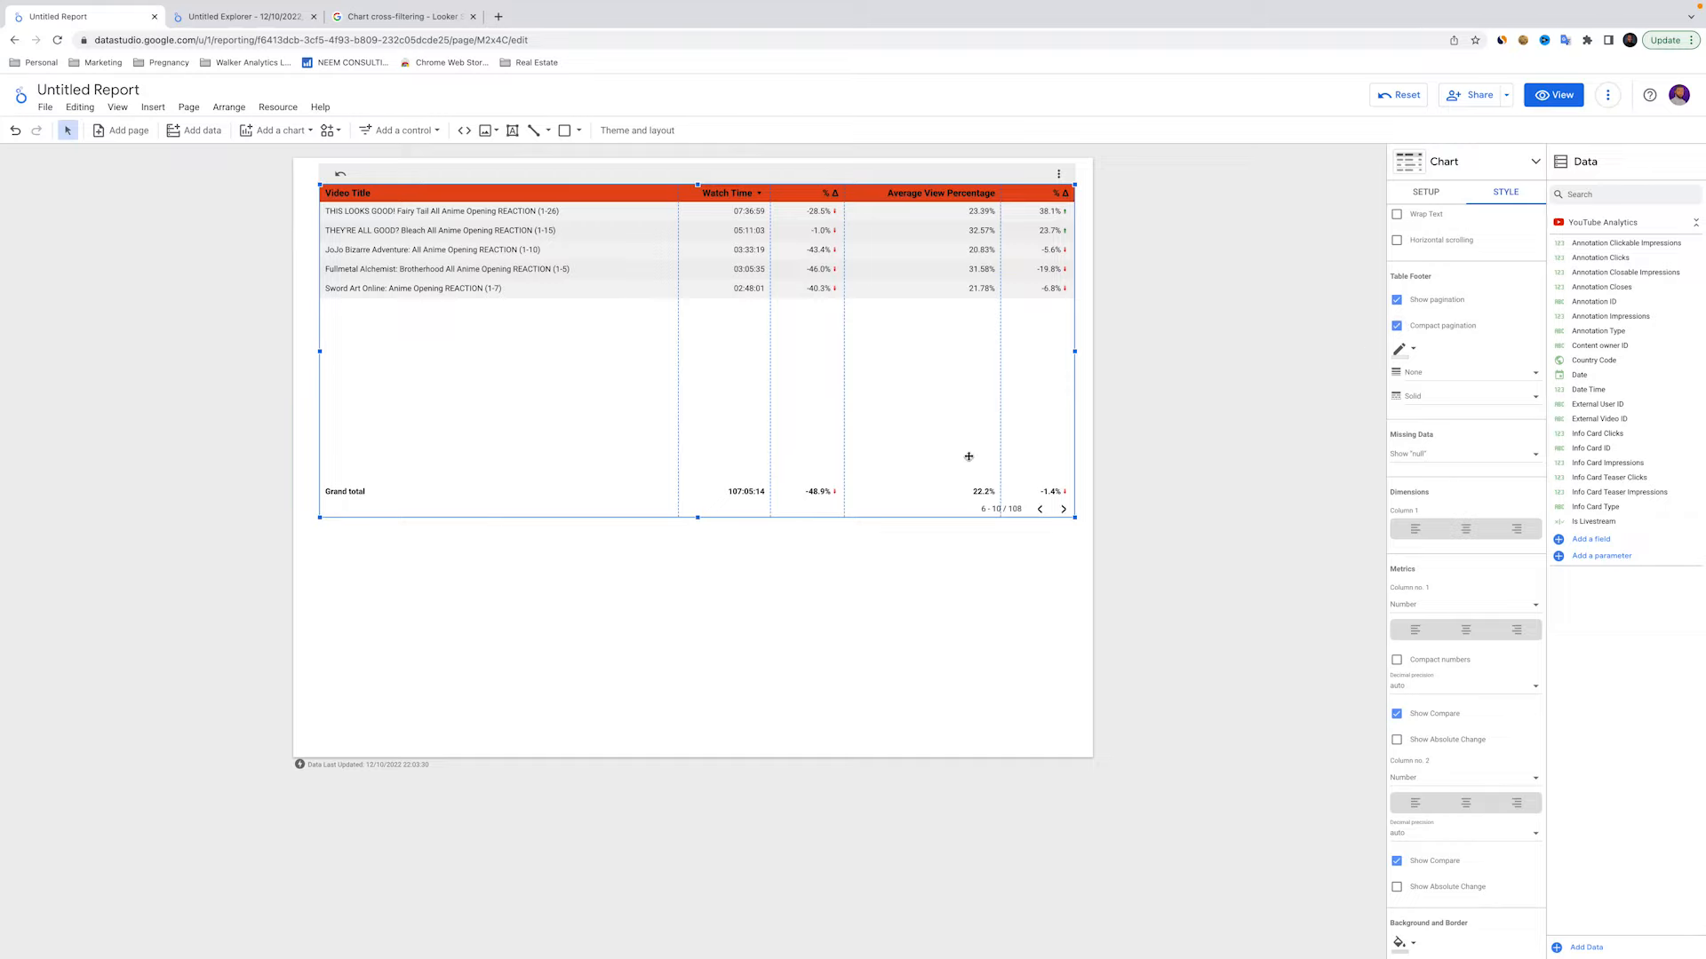
pyautogui.click(1041, 509)
pyautogui.click(1063, 509)
pyautogui.click(1398, 326)
# Give the table footer an orange border with a thickness of 1
pyautogui.scroll(-1, 1400, 320)
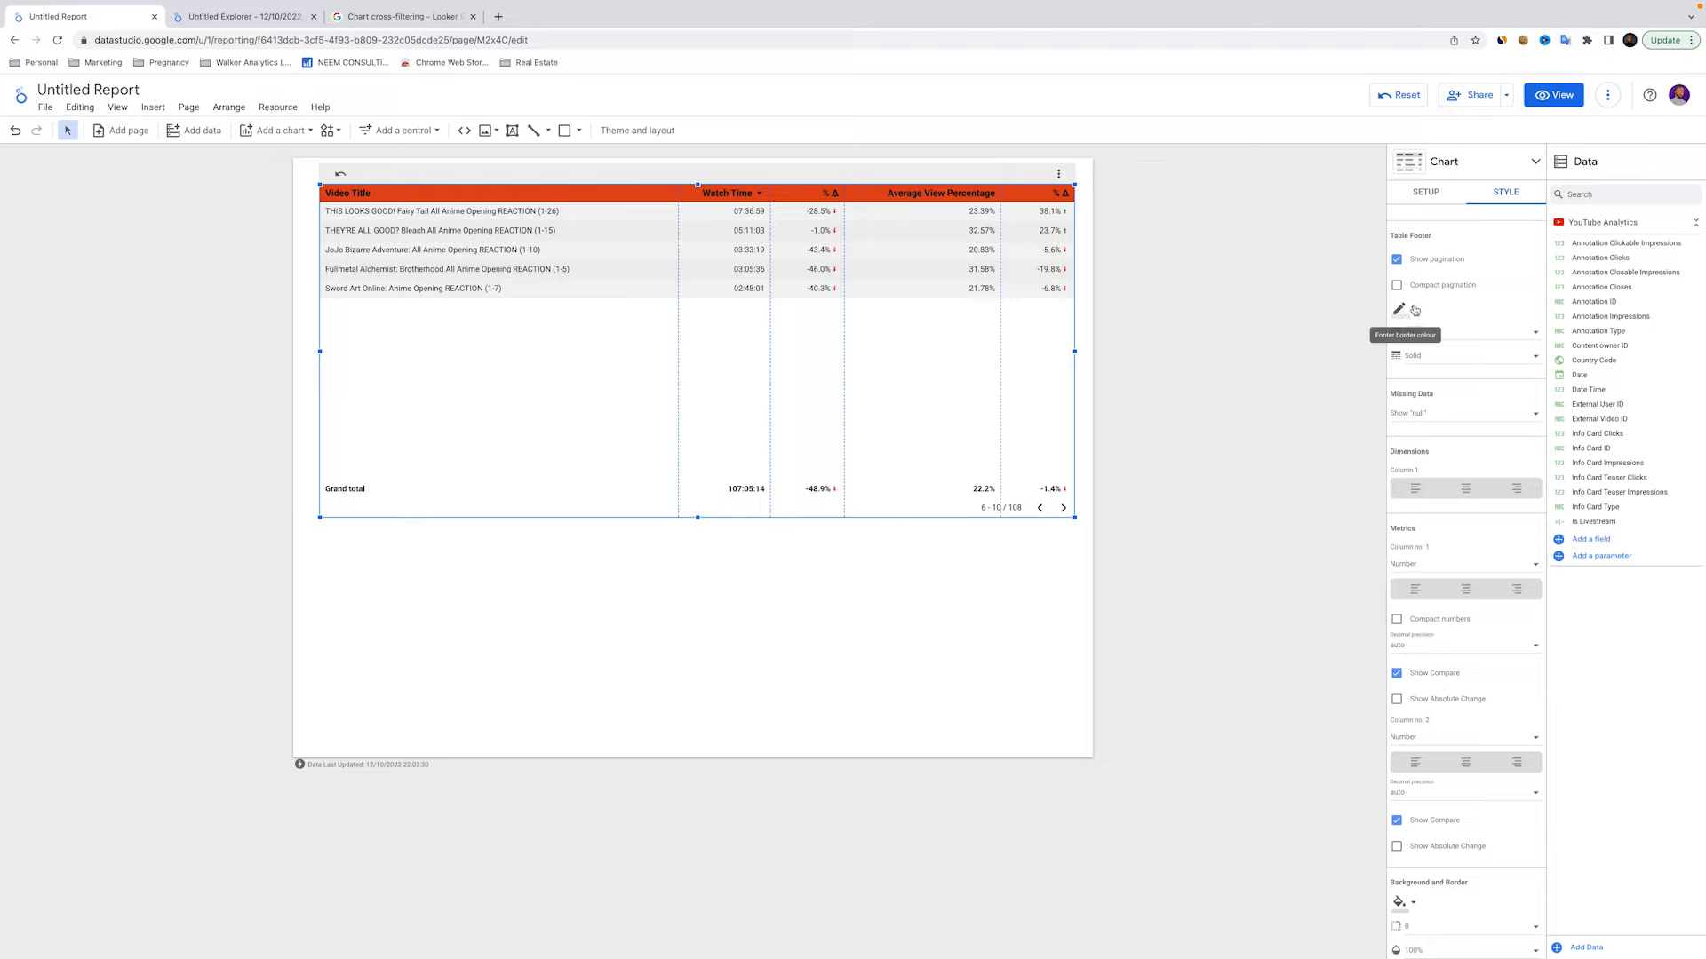
pyautogui.click(1416, 310)
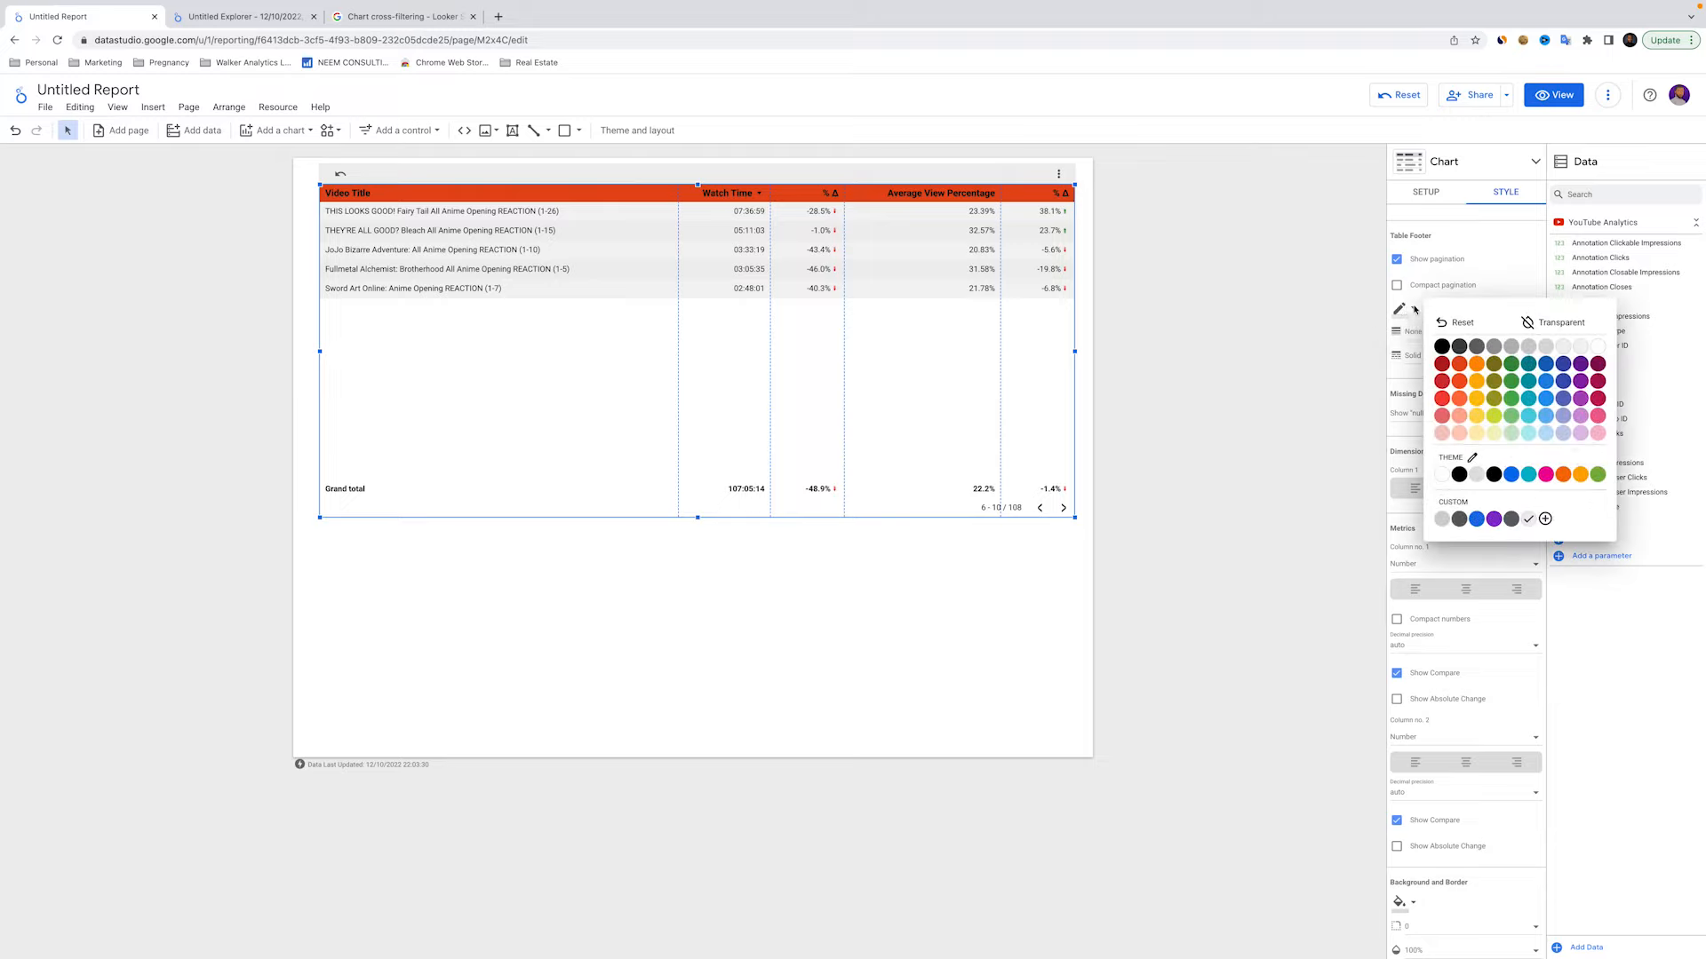
pyautogui.click(1472, 364)
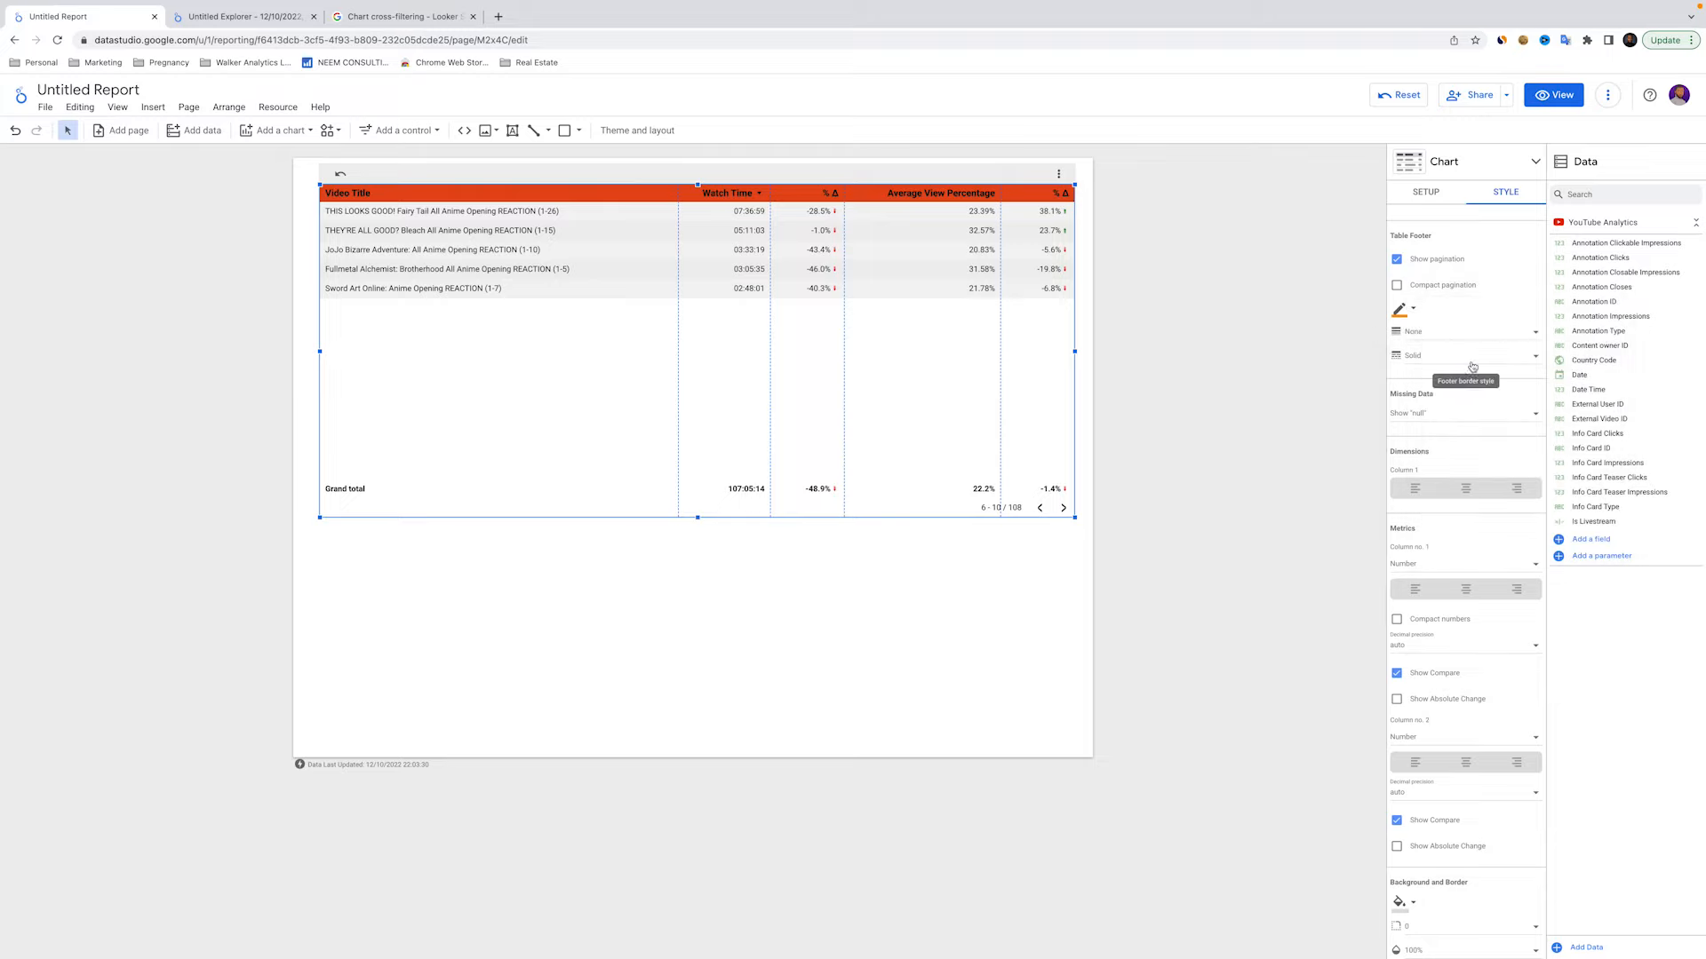
pyautogui.click(1417, 334)
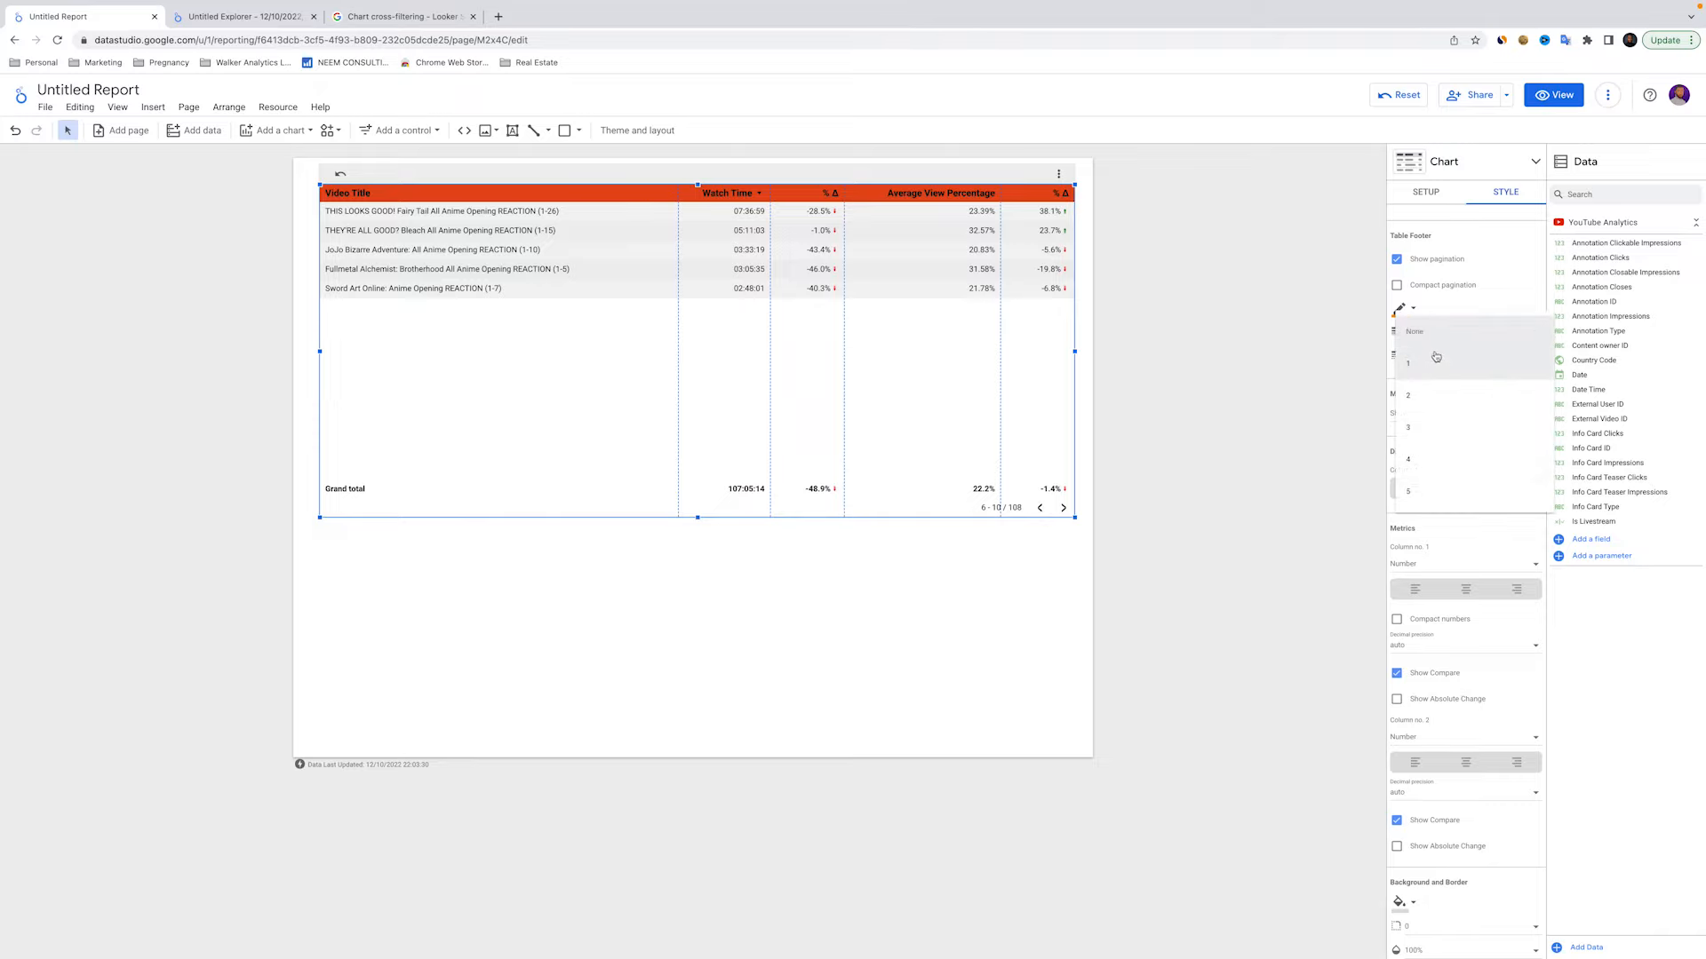
pyautogui.click(1443, 370)
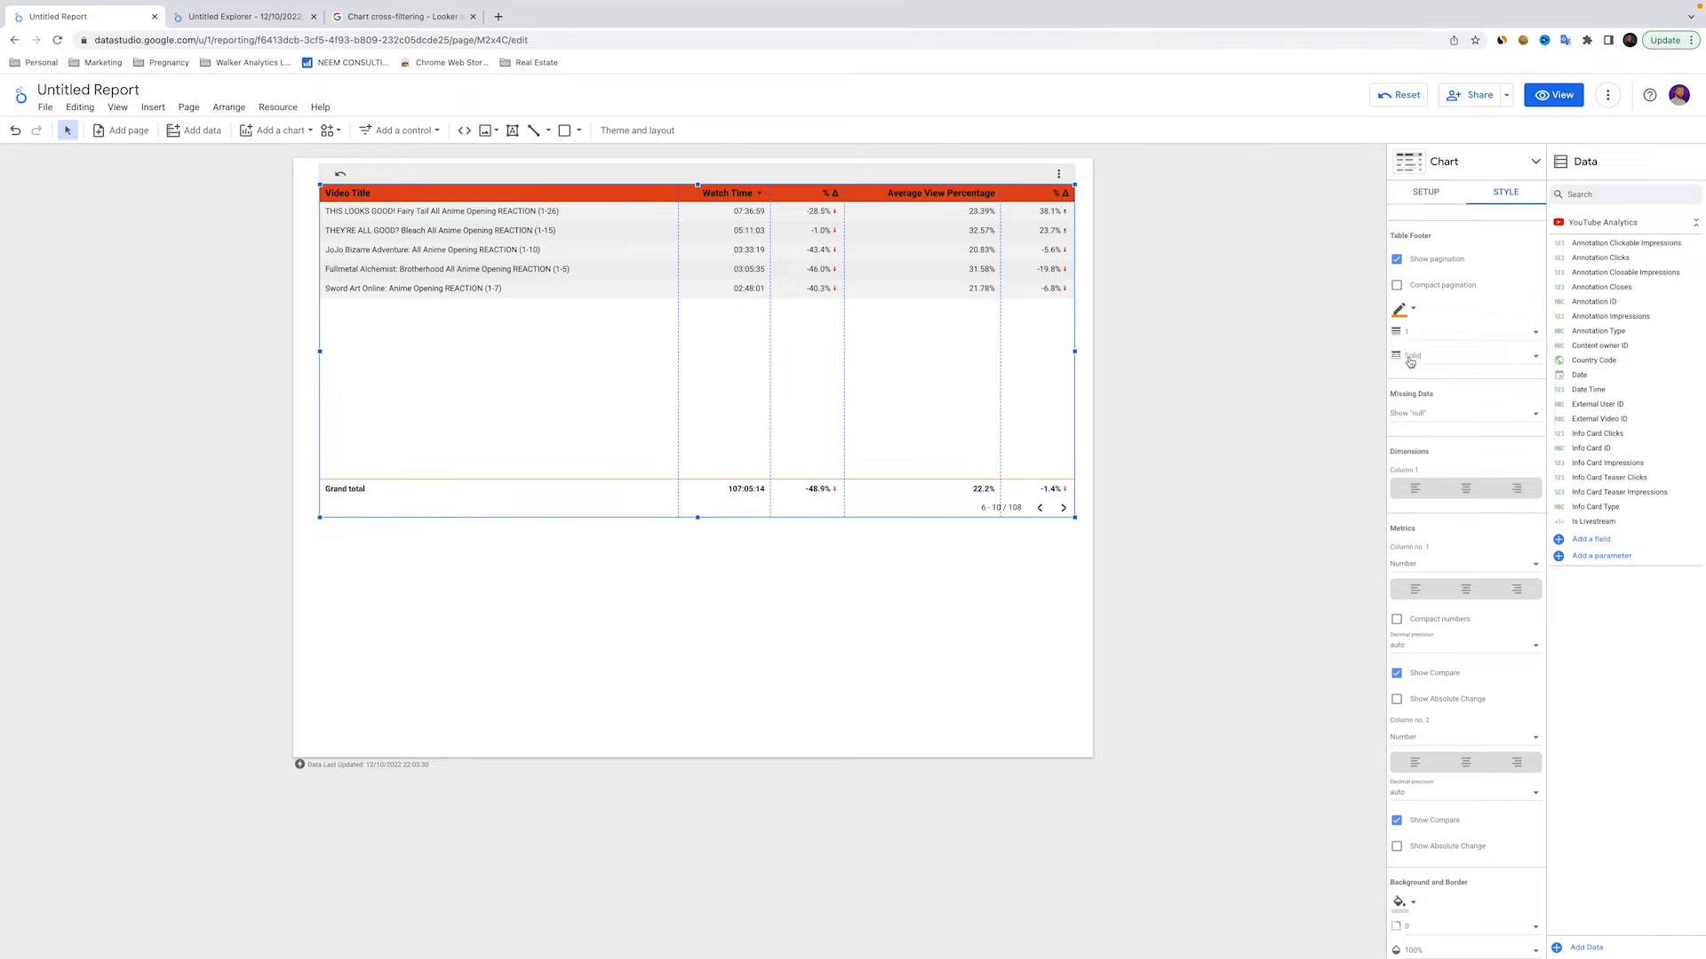
# Set the footer border's thickness to 3 and its colour to dark red, keeping the Solid style
pyautogui.click(1420, 341)
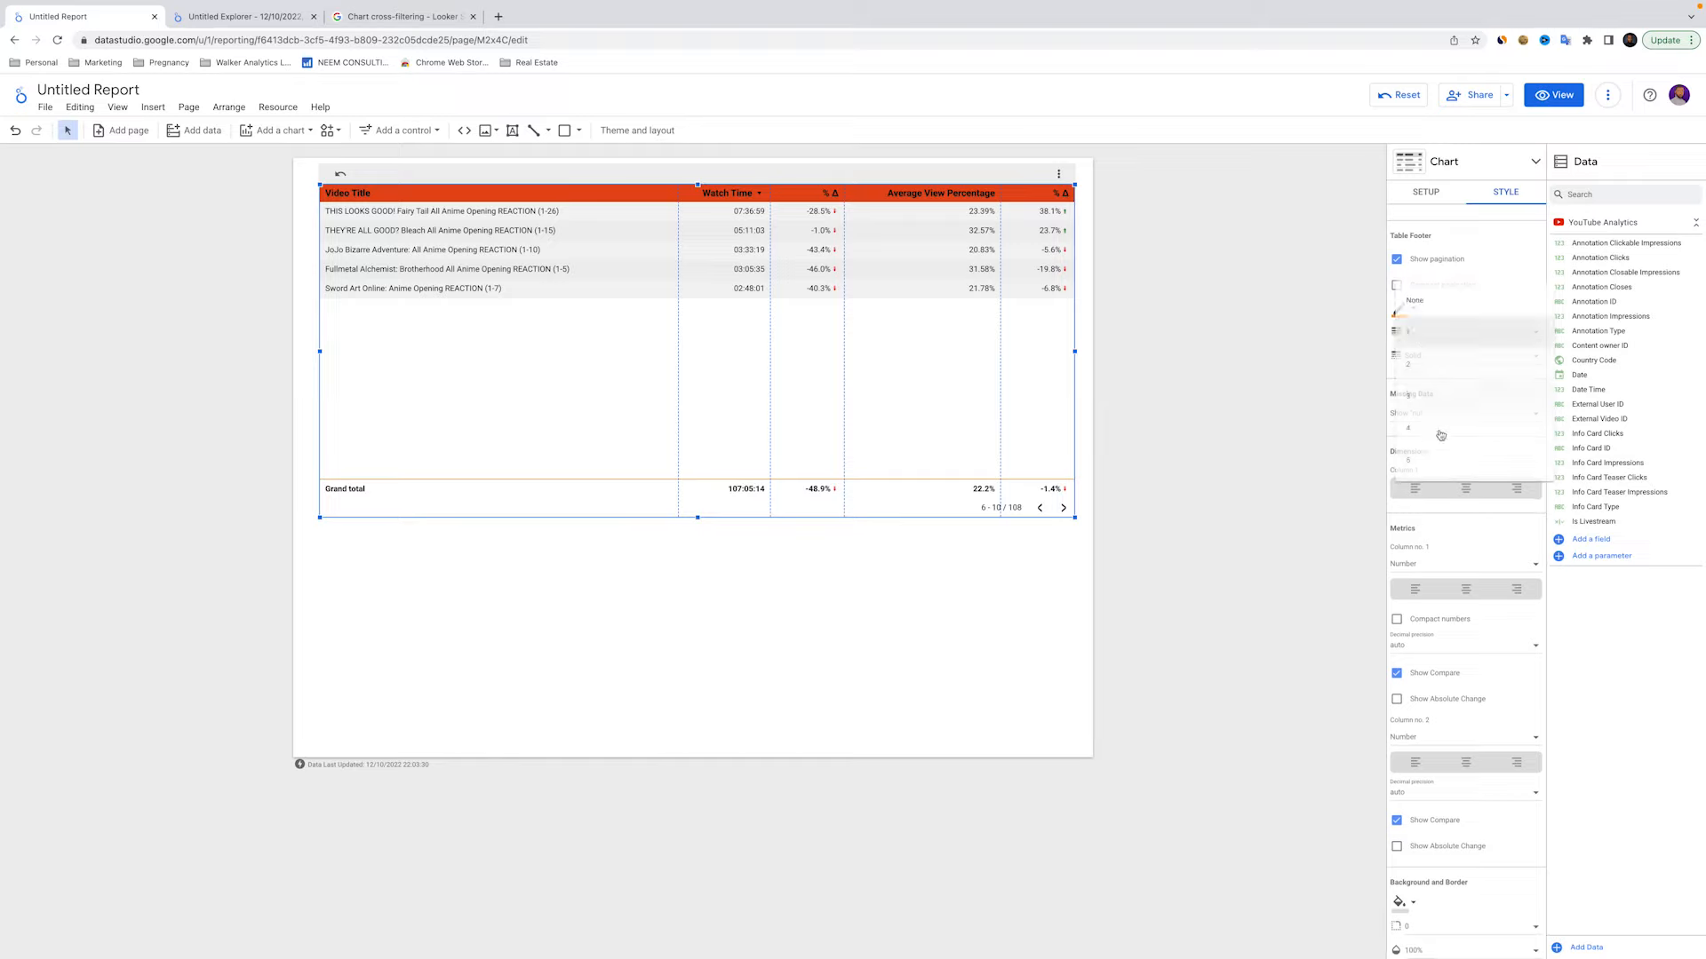
pyautogui.click(1444, 413)
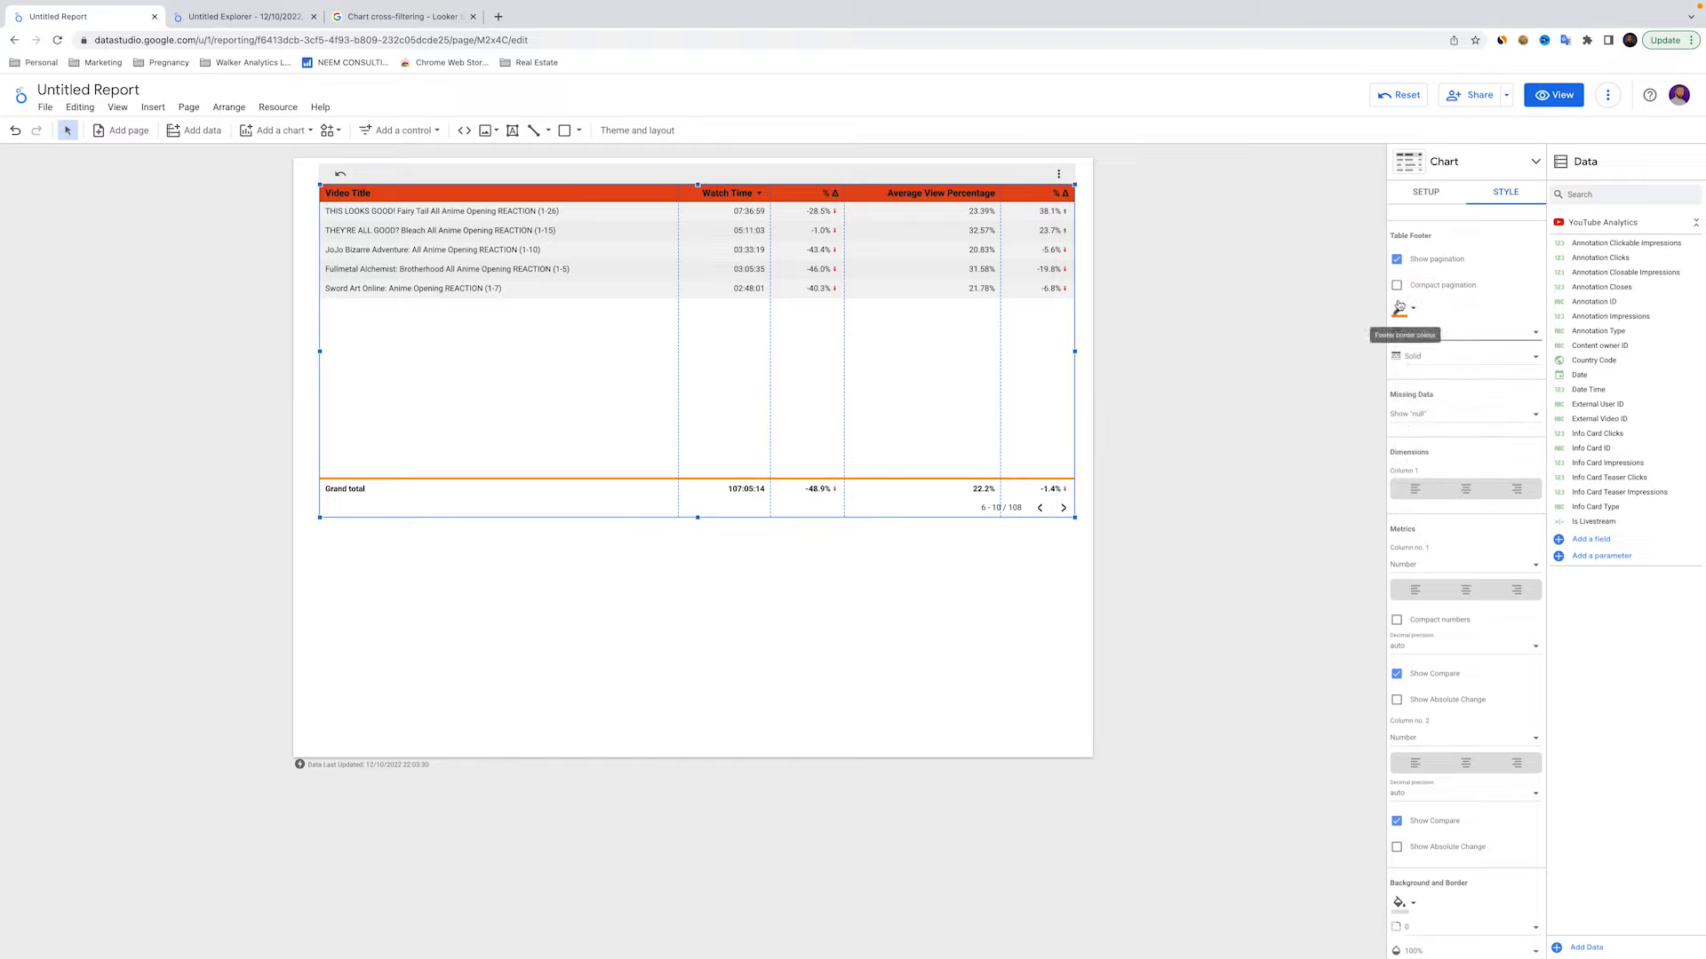
pyautogui.click(1414, 310)
pyautogui.click(1447, 365)
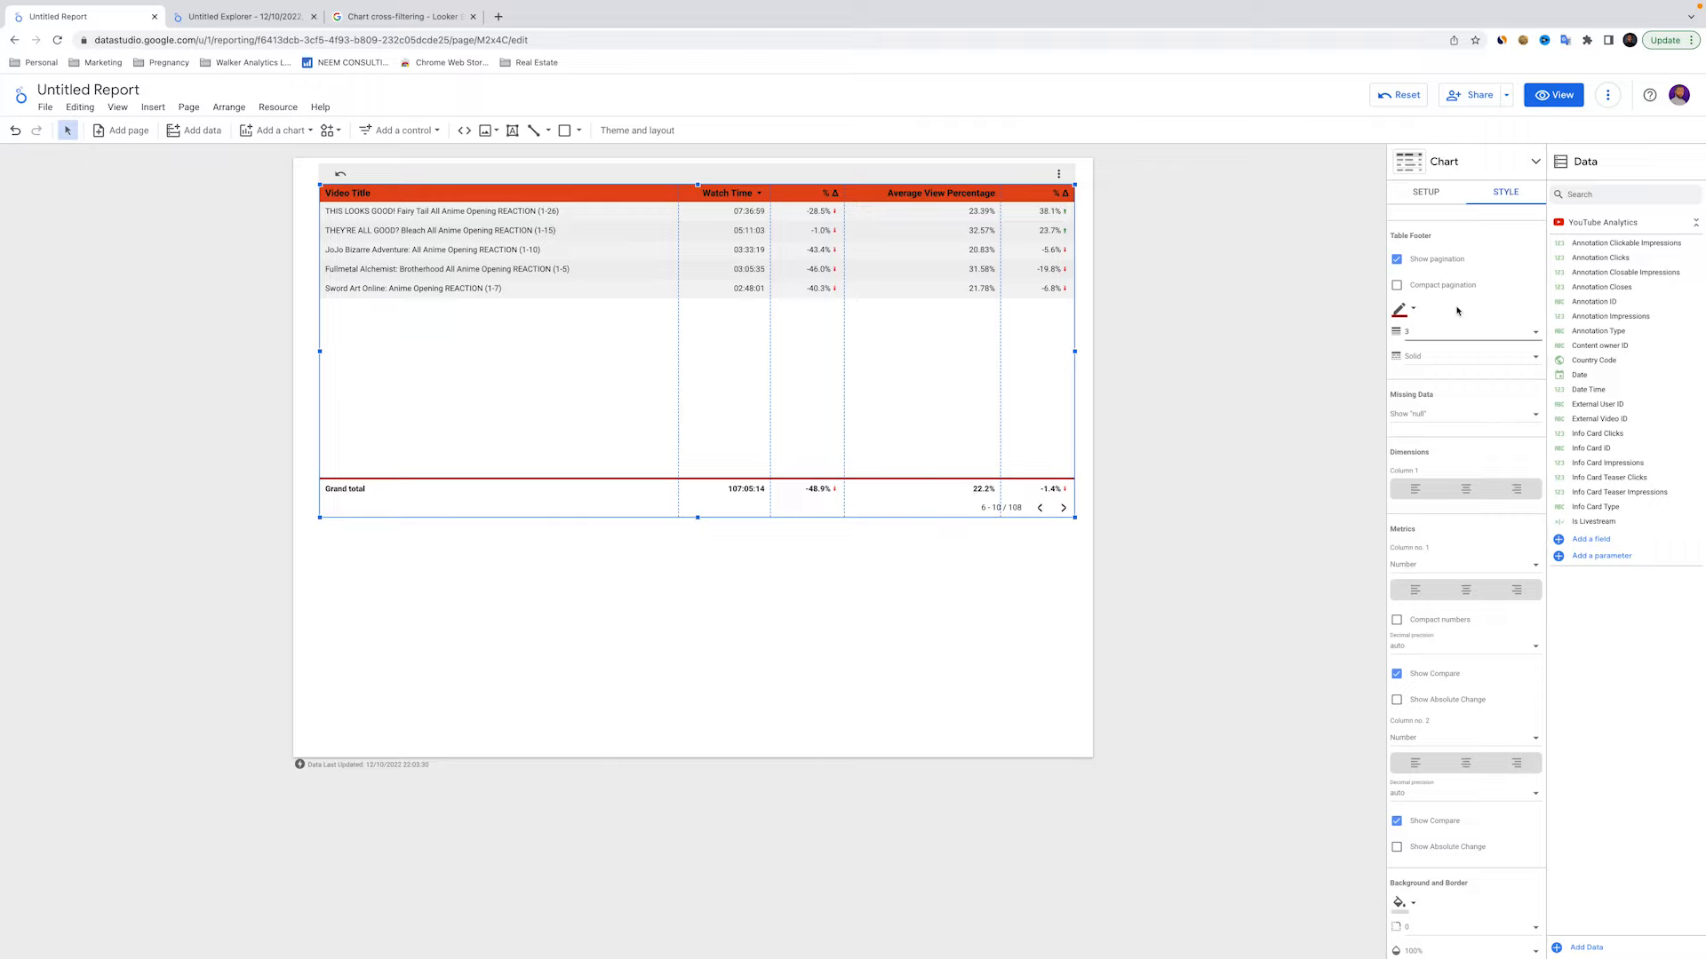
pyautogui.click(1439, 356)
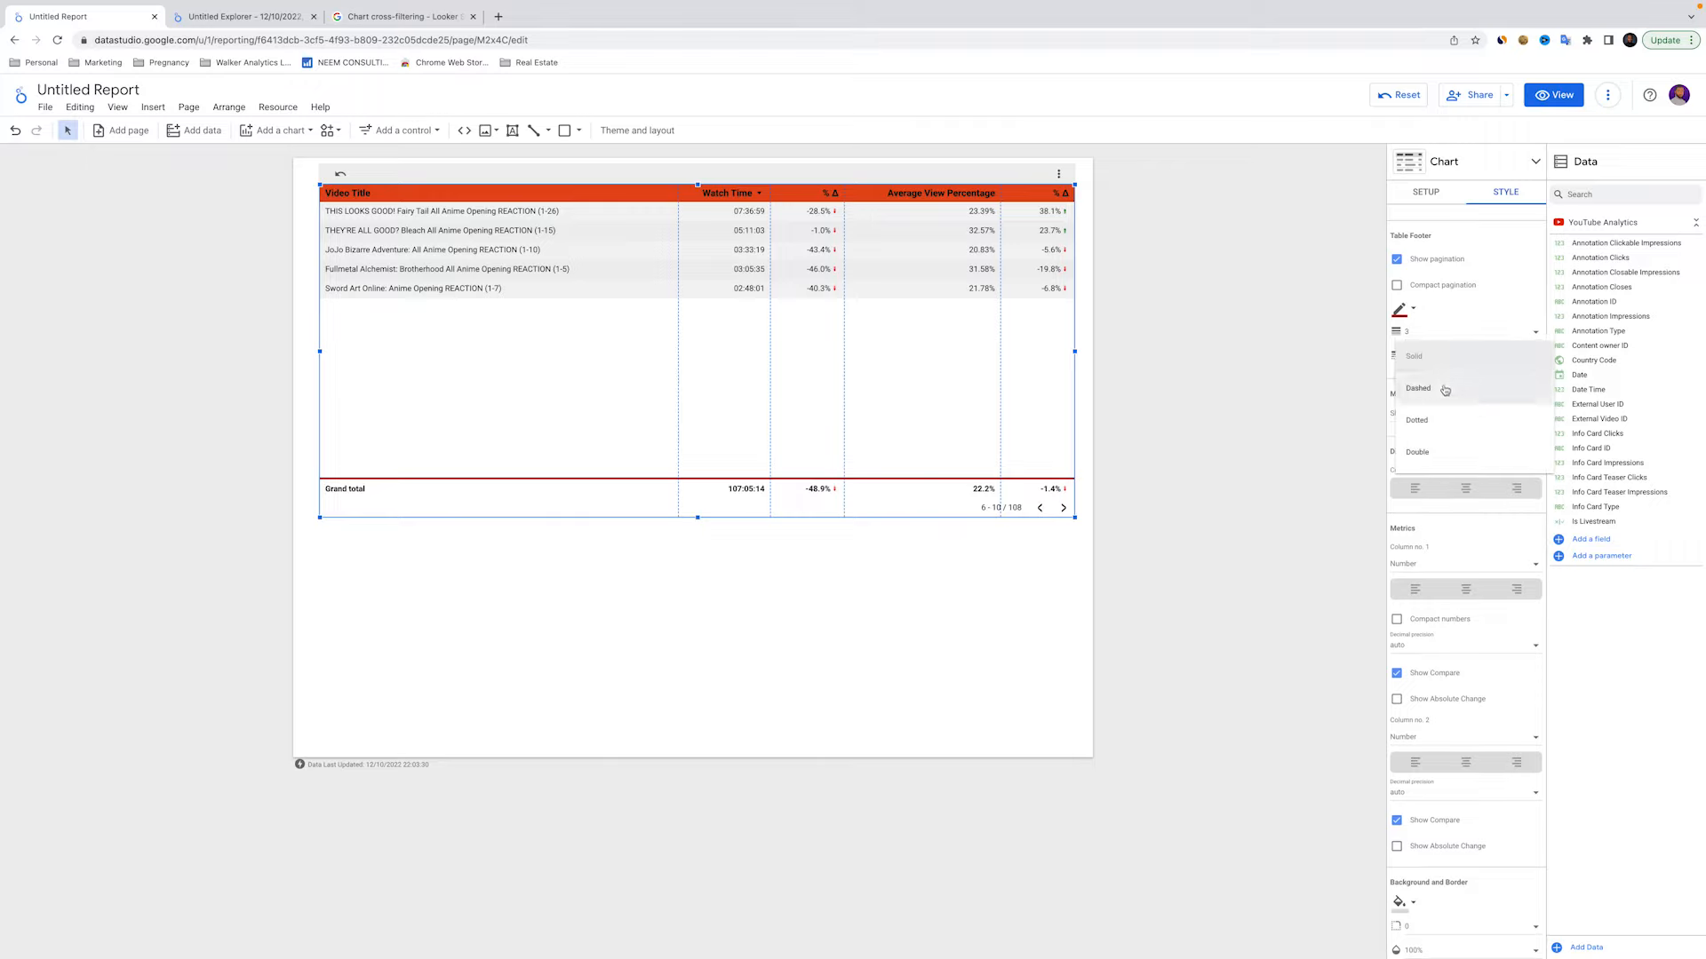
pyautogui.click(1457, 357)
pyautogui.scroll(-2, 1461, 356)
pyautogui.scroll(-1, 1462, 356)
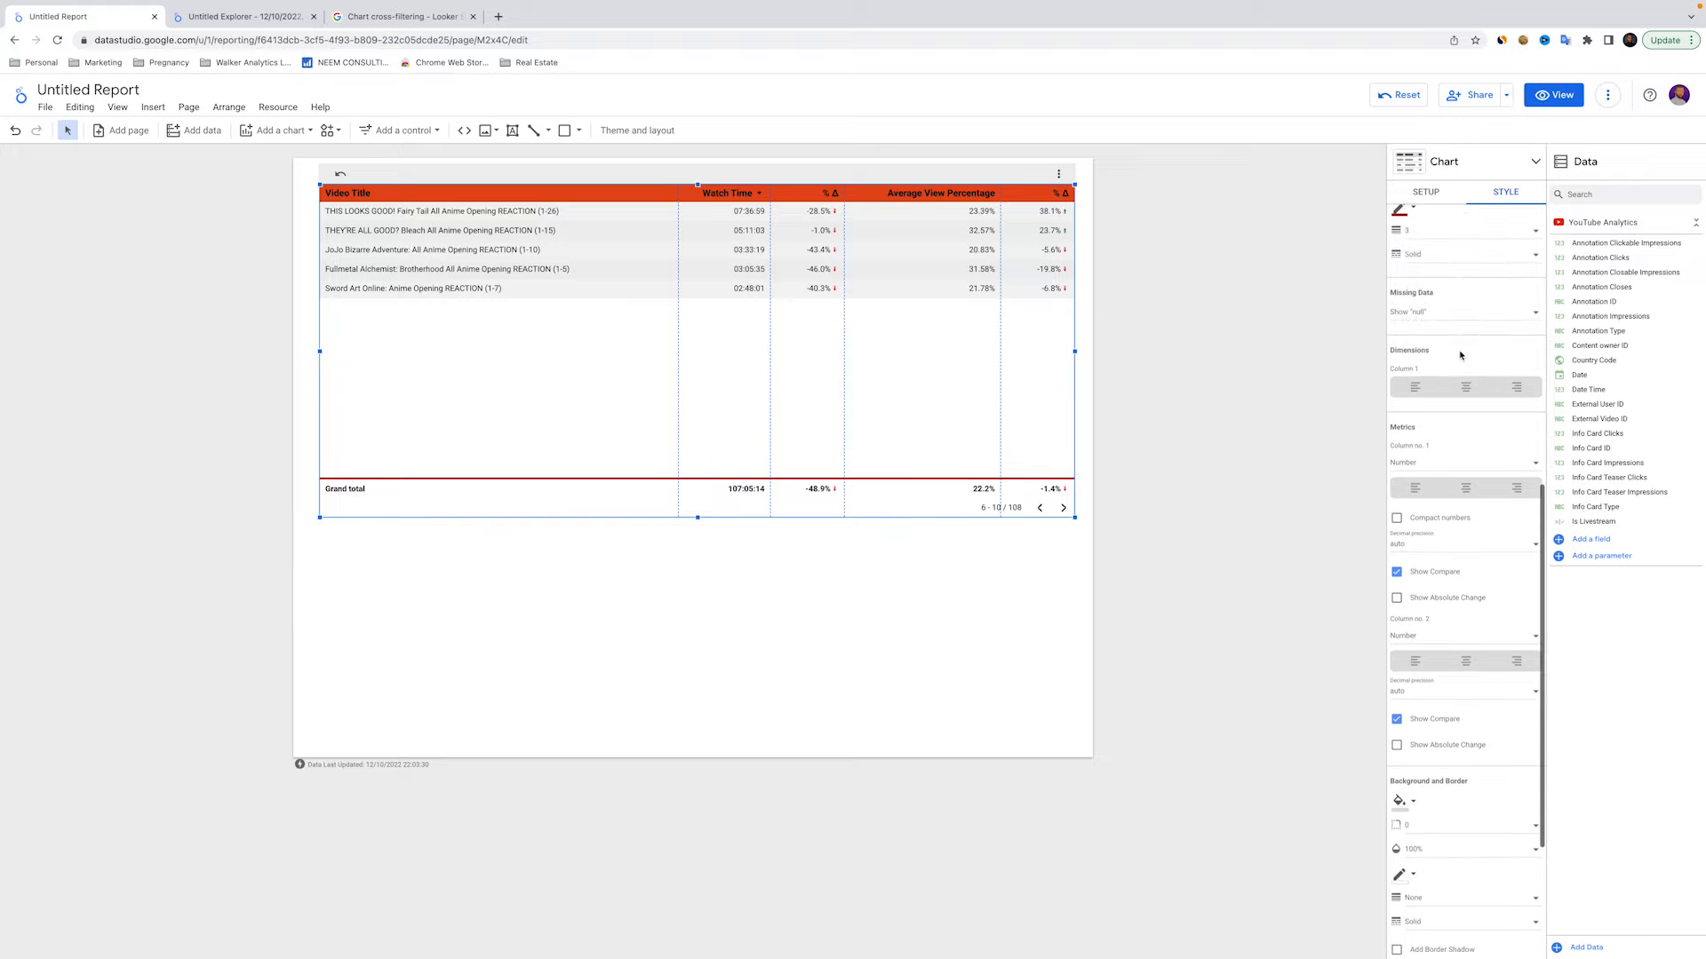
pyautogui.click(1423, 315)
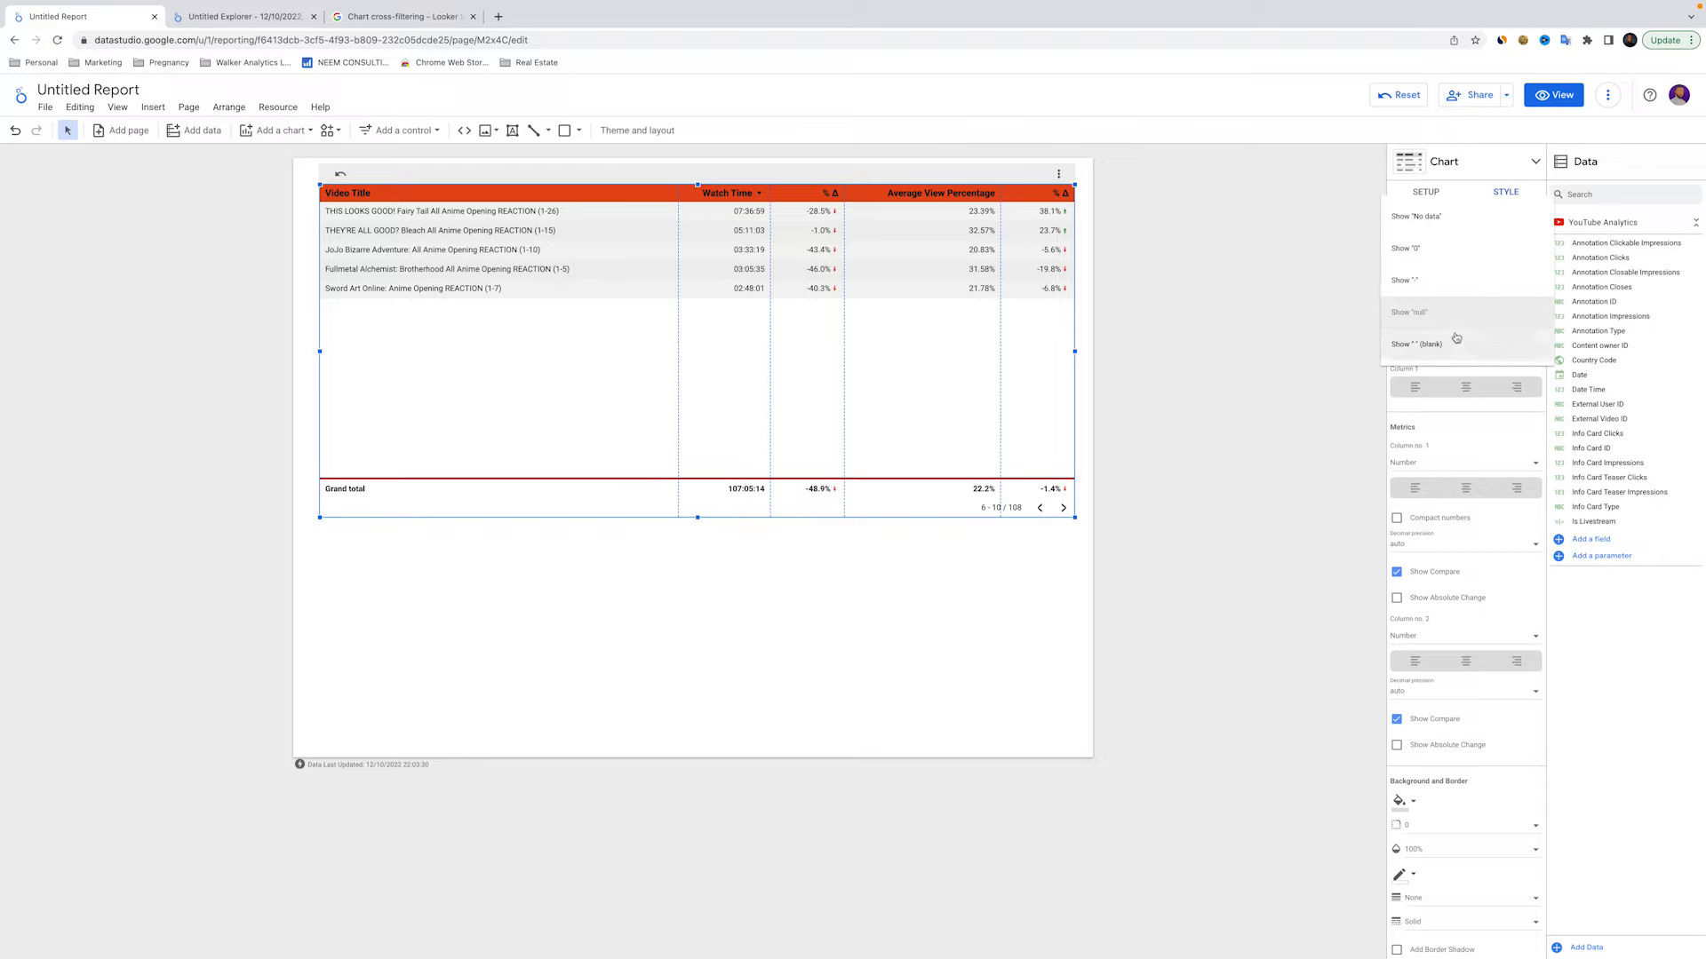
pyautogui.click(1465, 437)
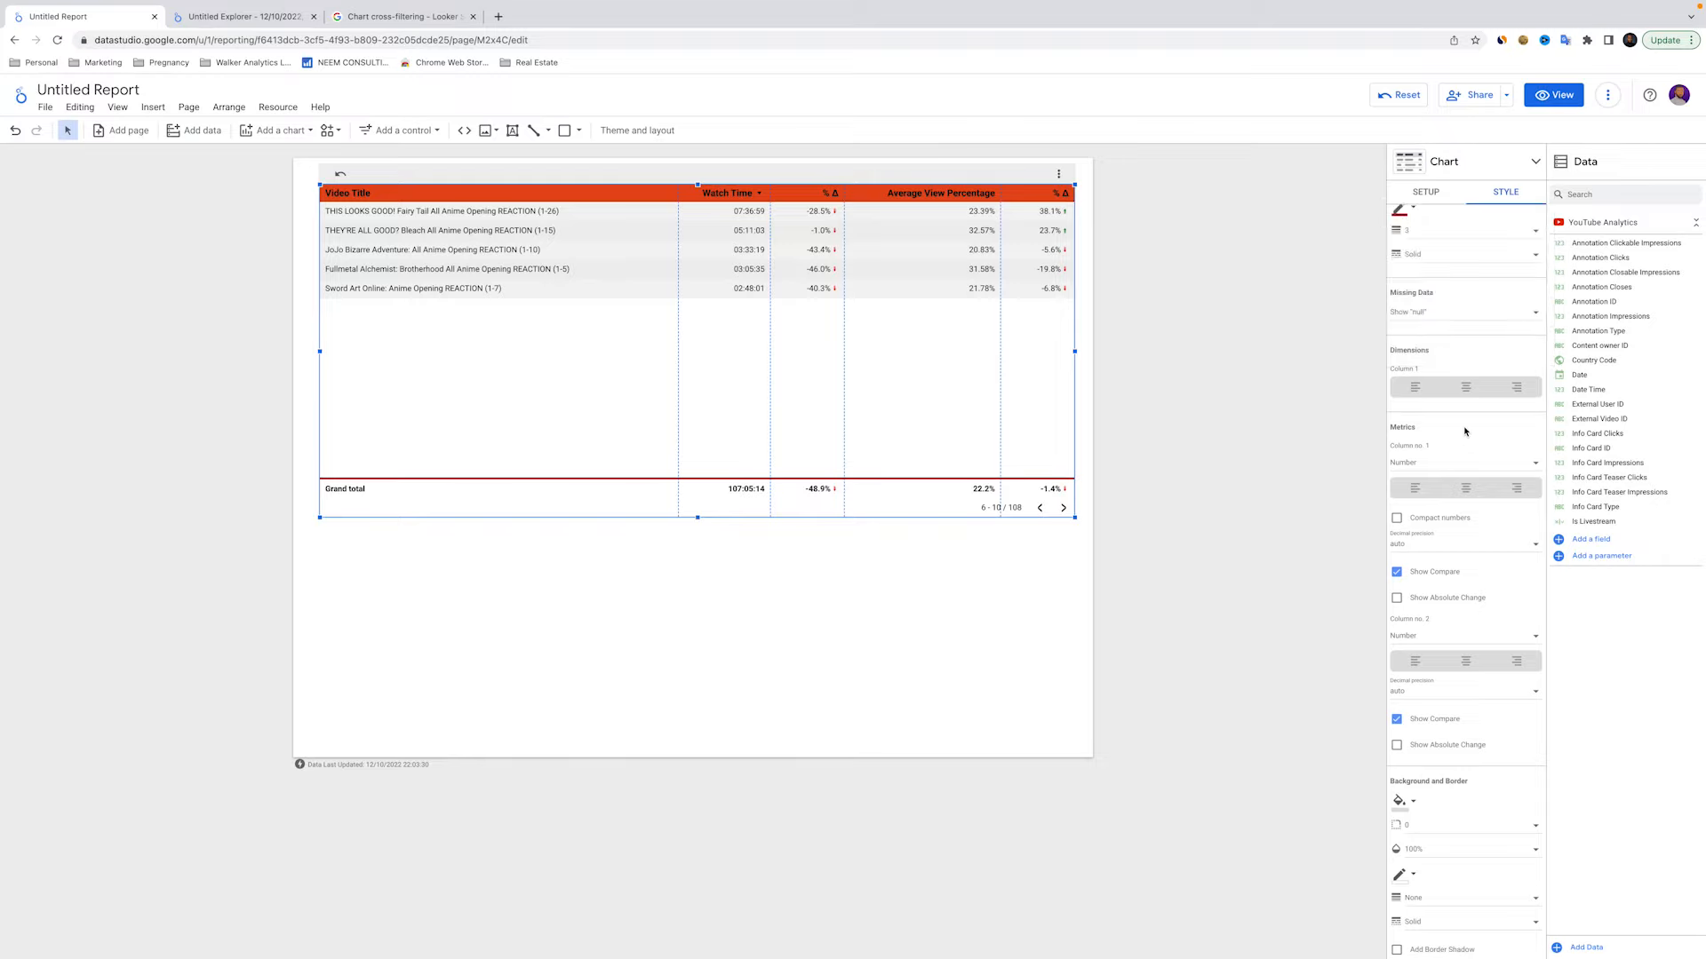
pyautogui.scroll(-1, 1439, 346)
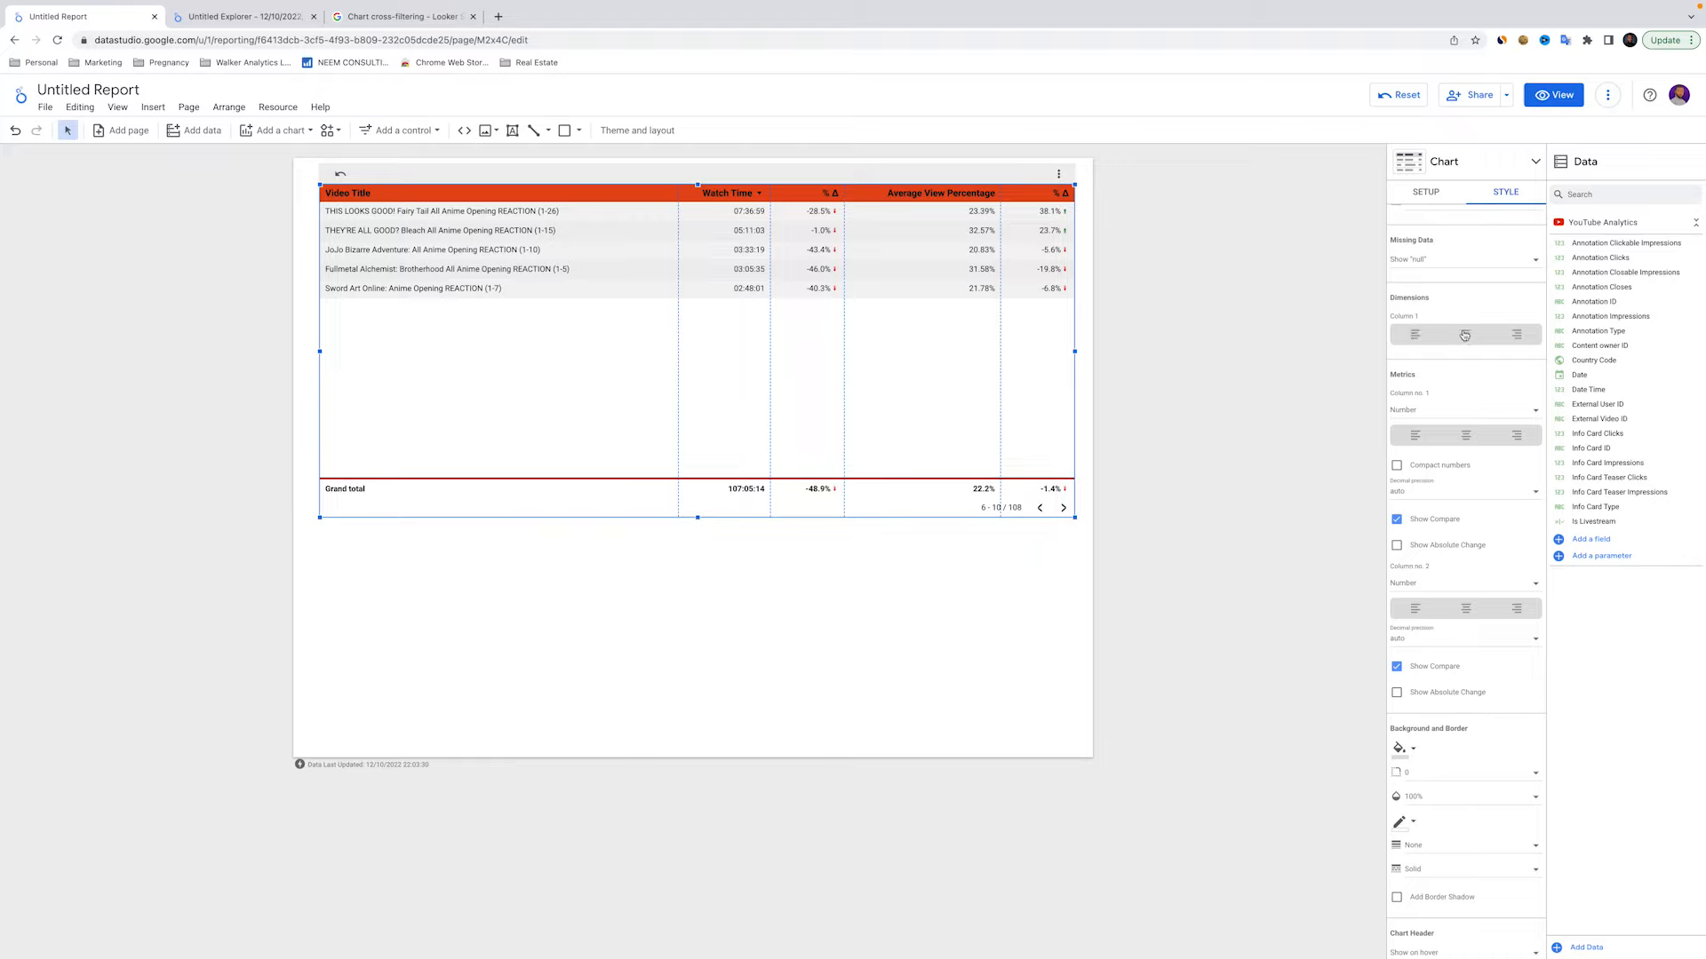
# Try the bar and heat map displays for the Watch Time metric, returning it to Number
pyautogui.scroll(-1, 1447, 371)
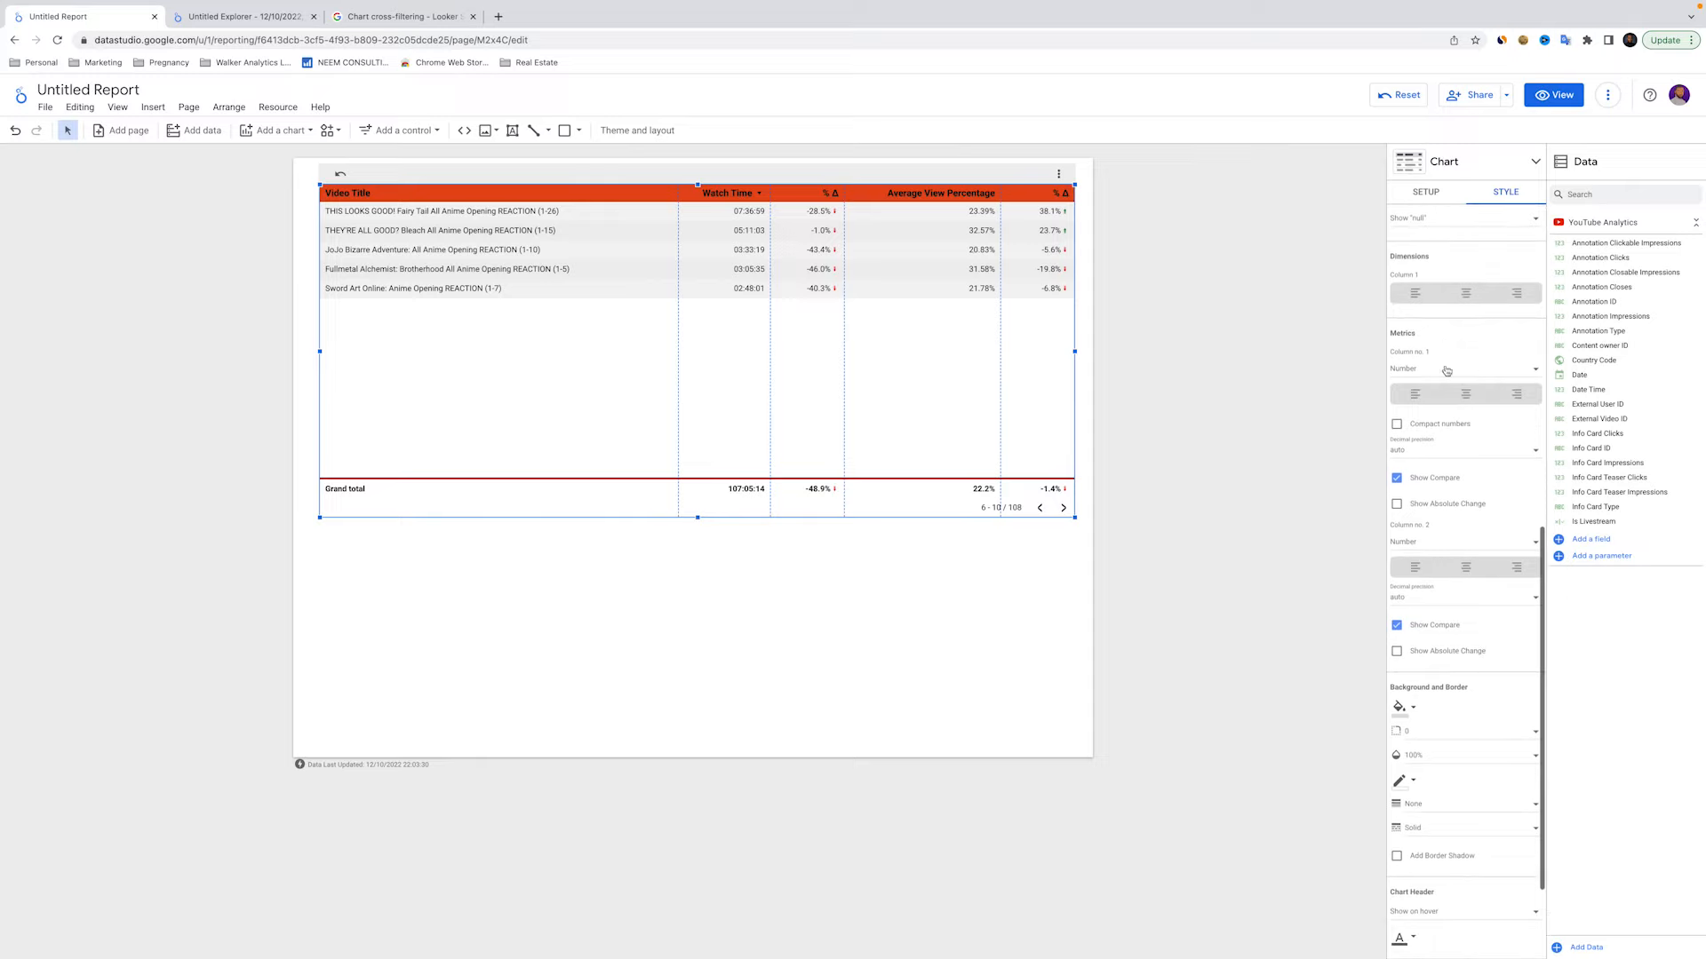
pyautogui.scroll(-1, 1437, 329)
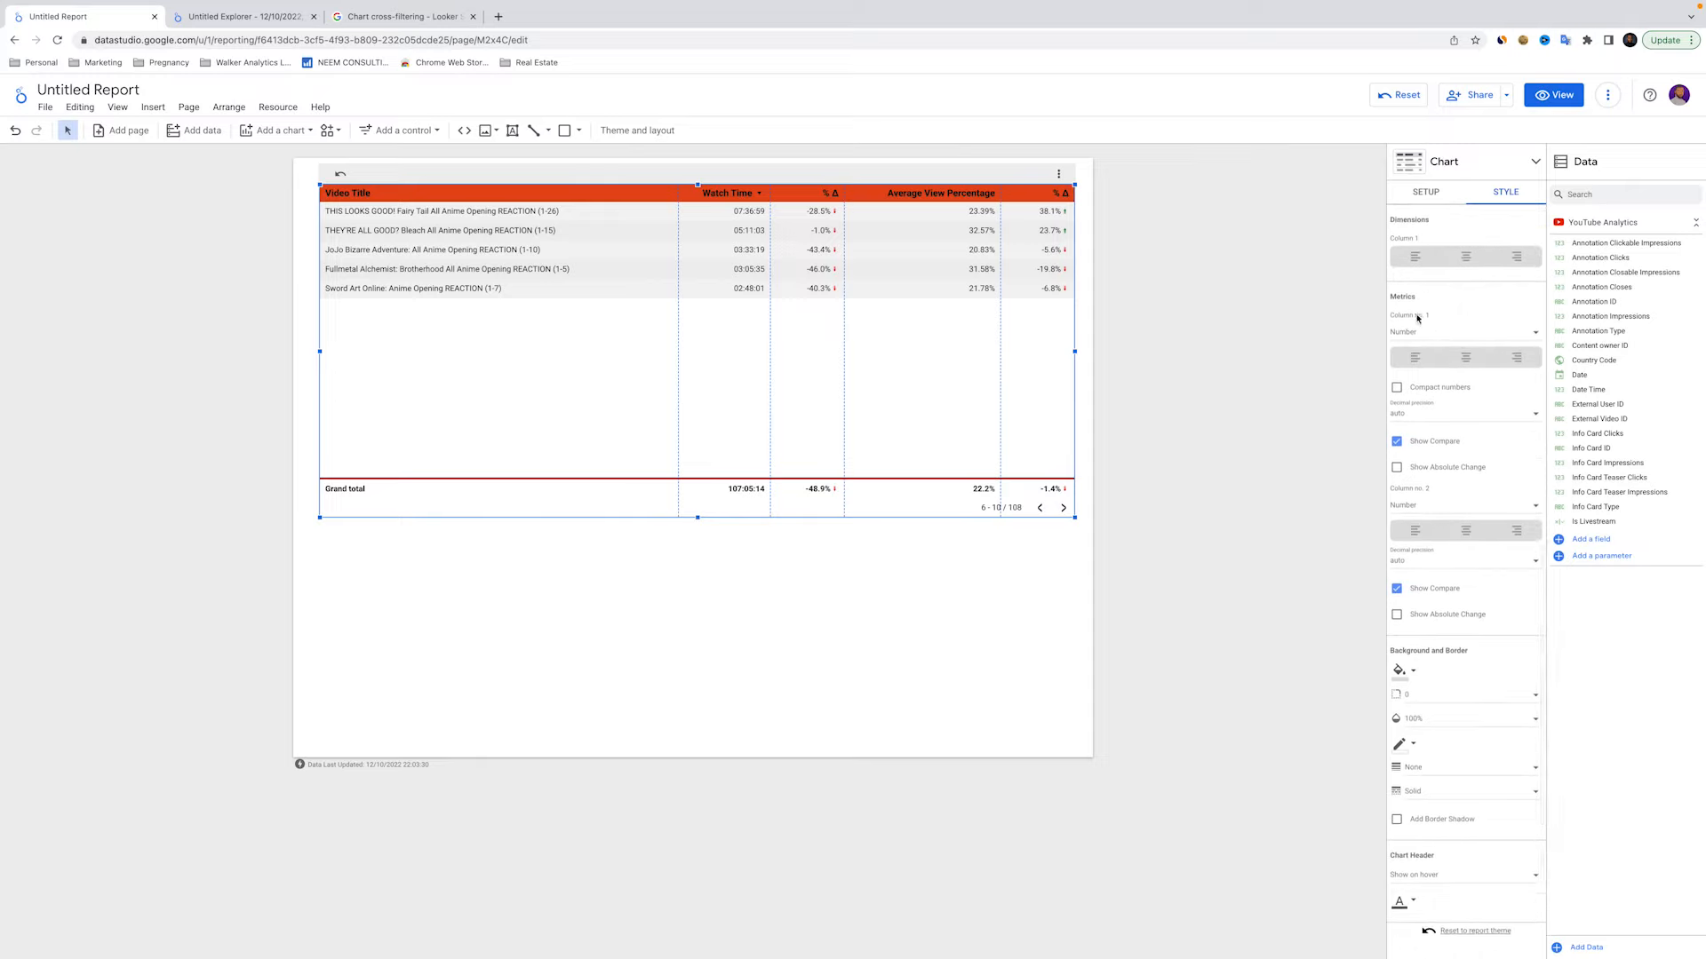
pyautogui.click(1426, 334)
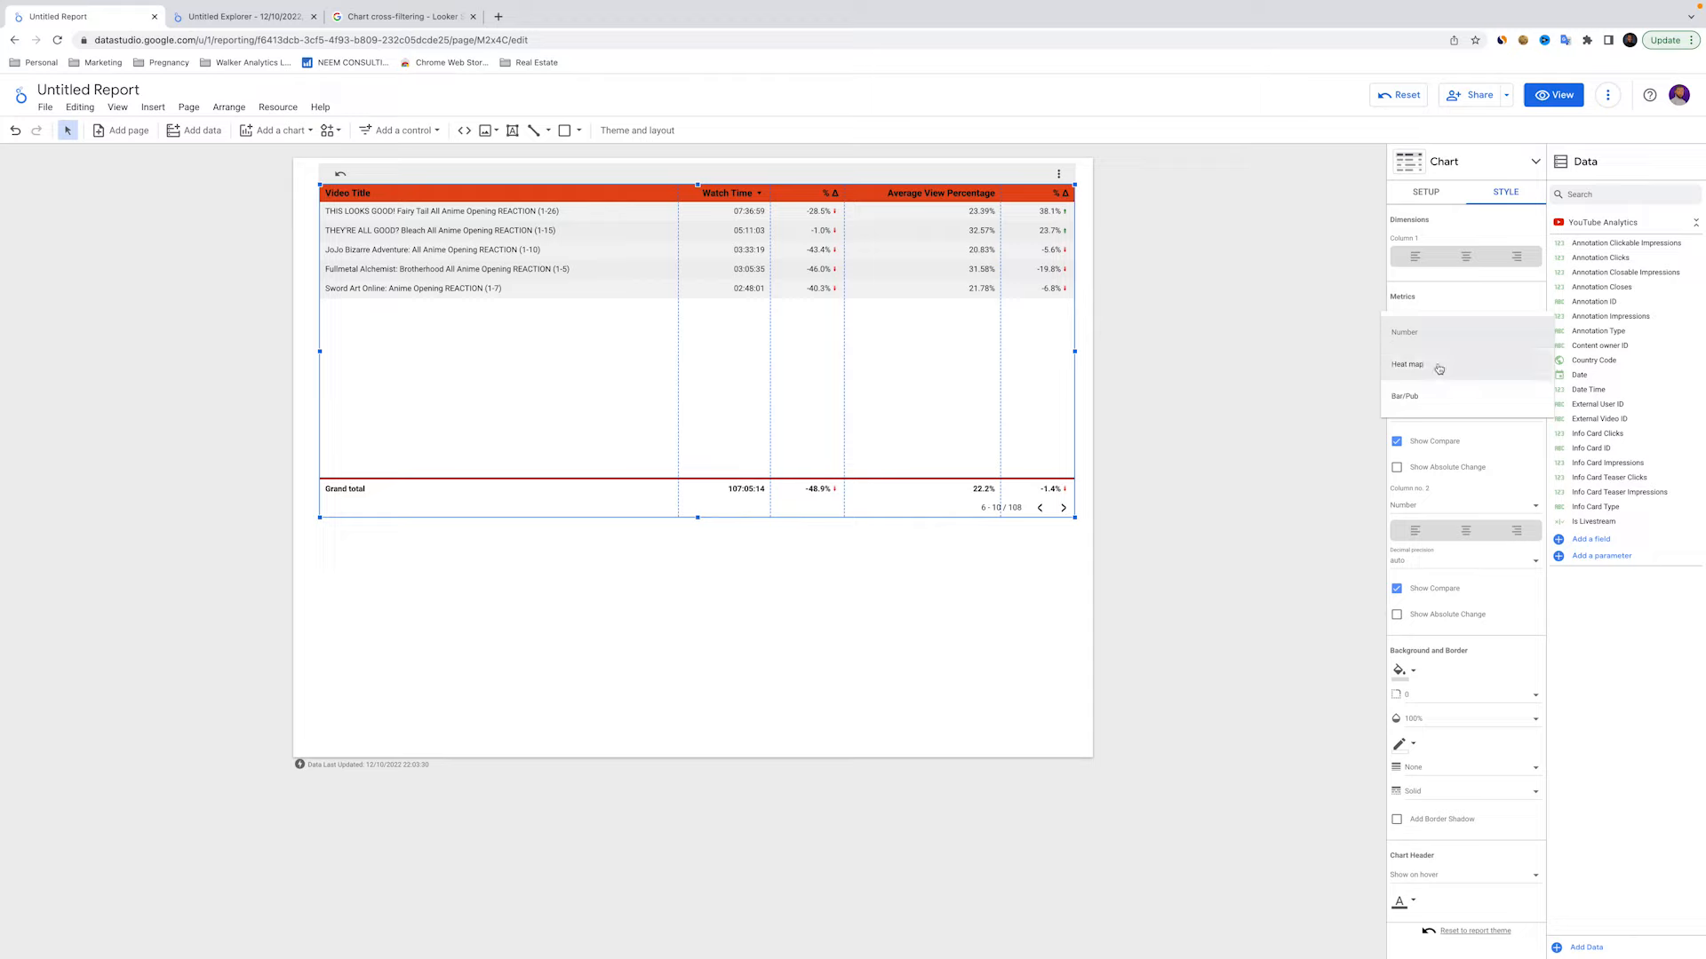
pyautogui.click(1434, 400)
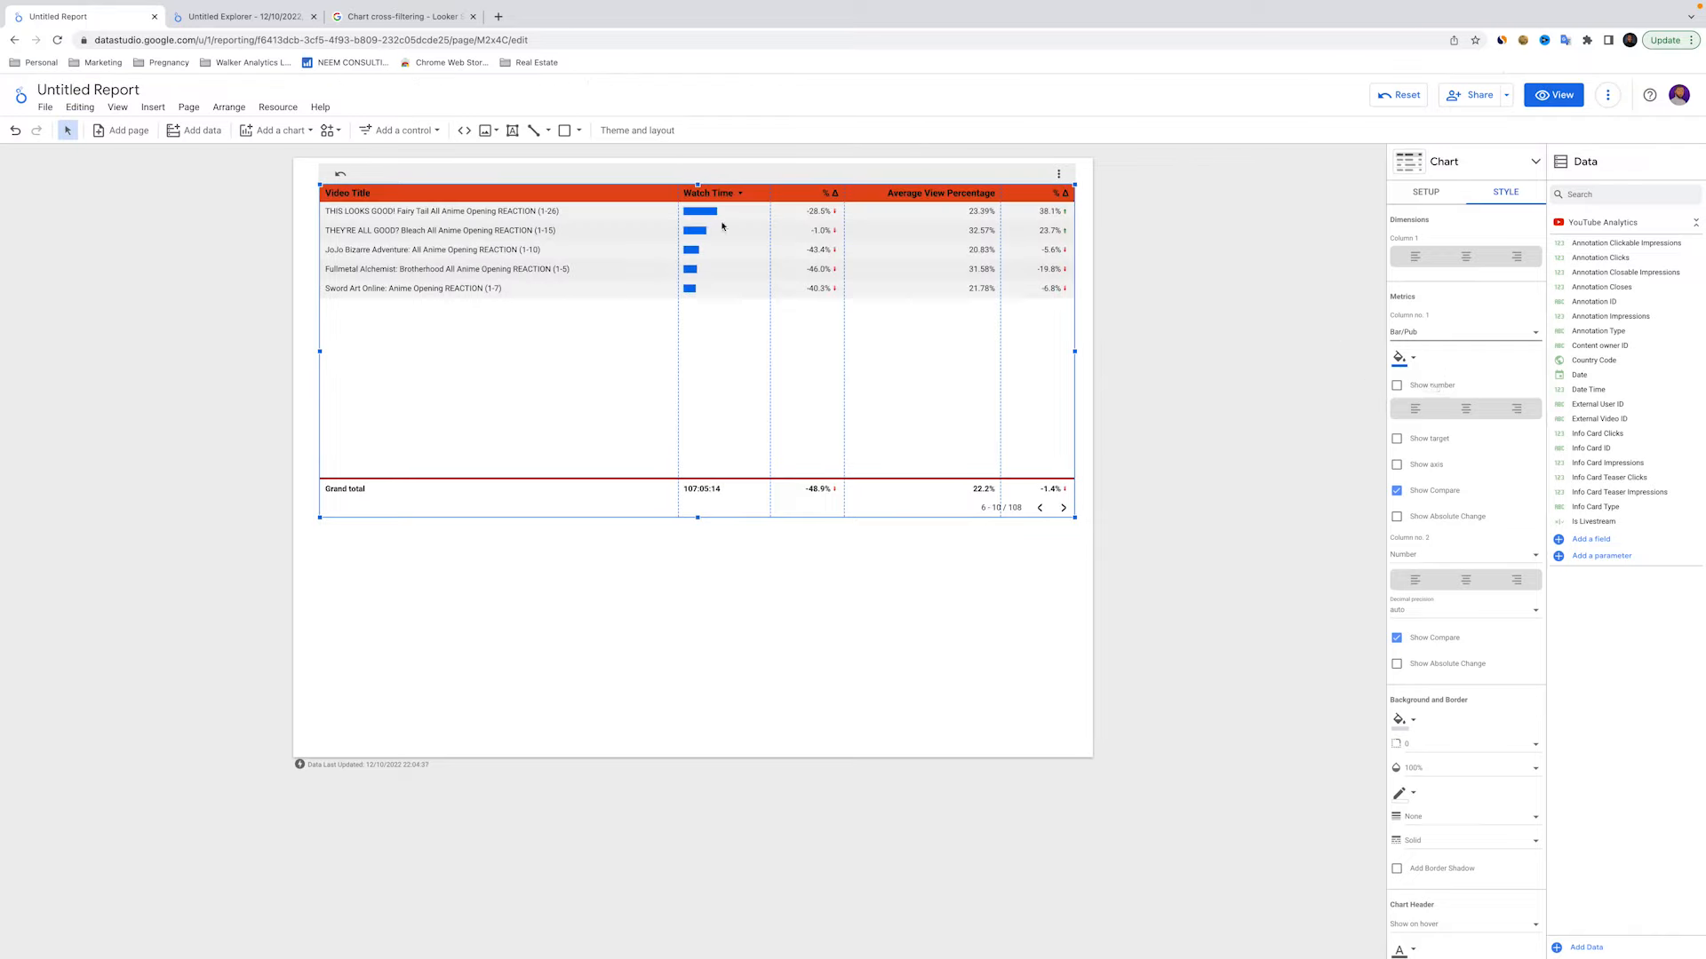
pyautogui.click(1431, 331)
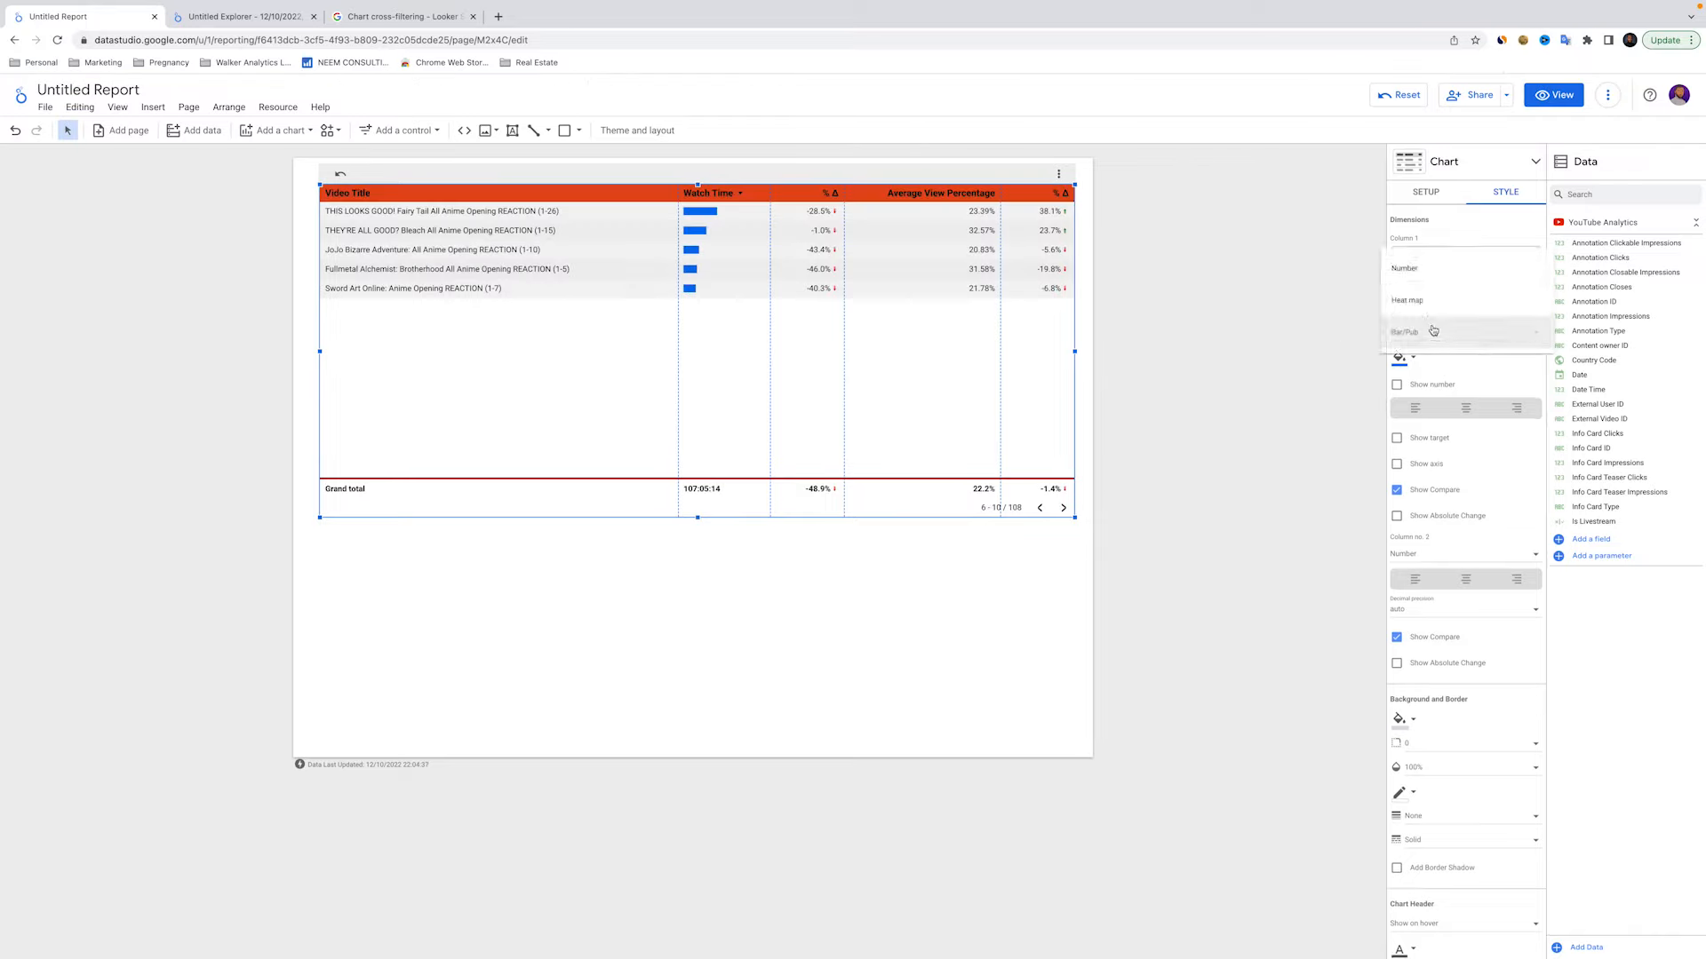
pyautogui.click(1433, 304)
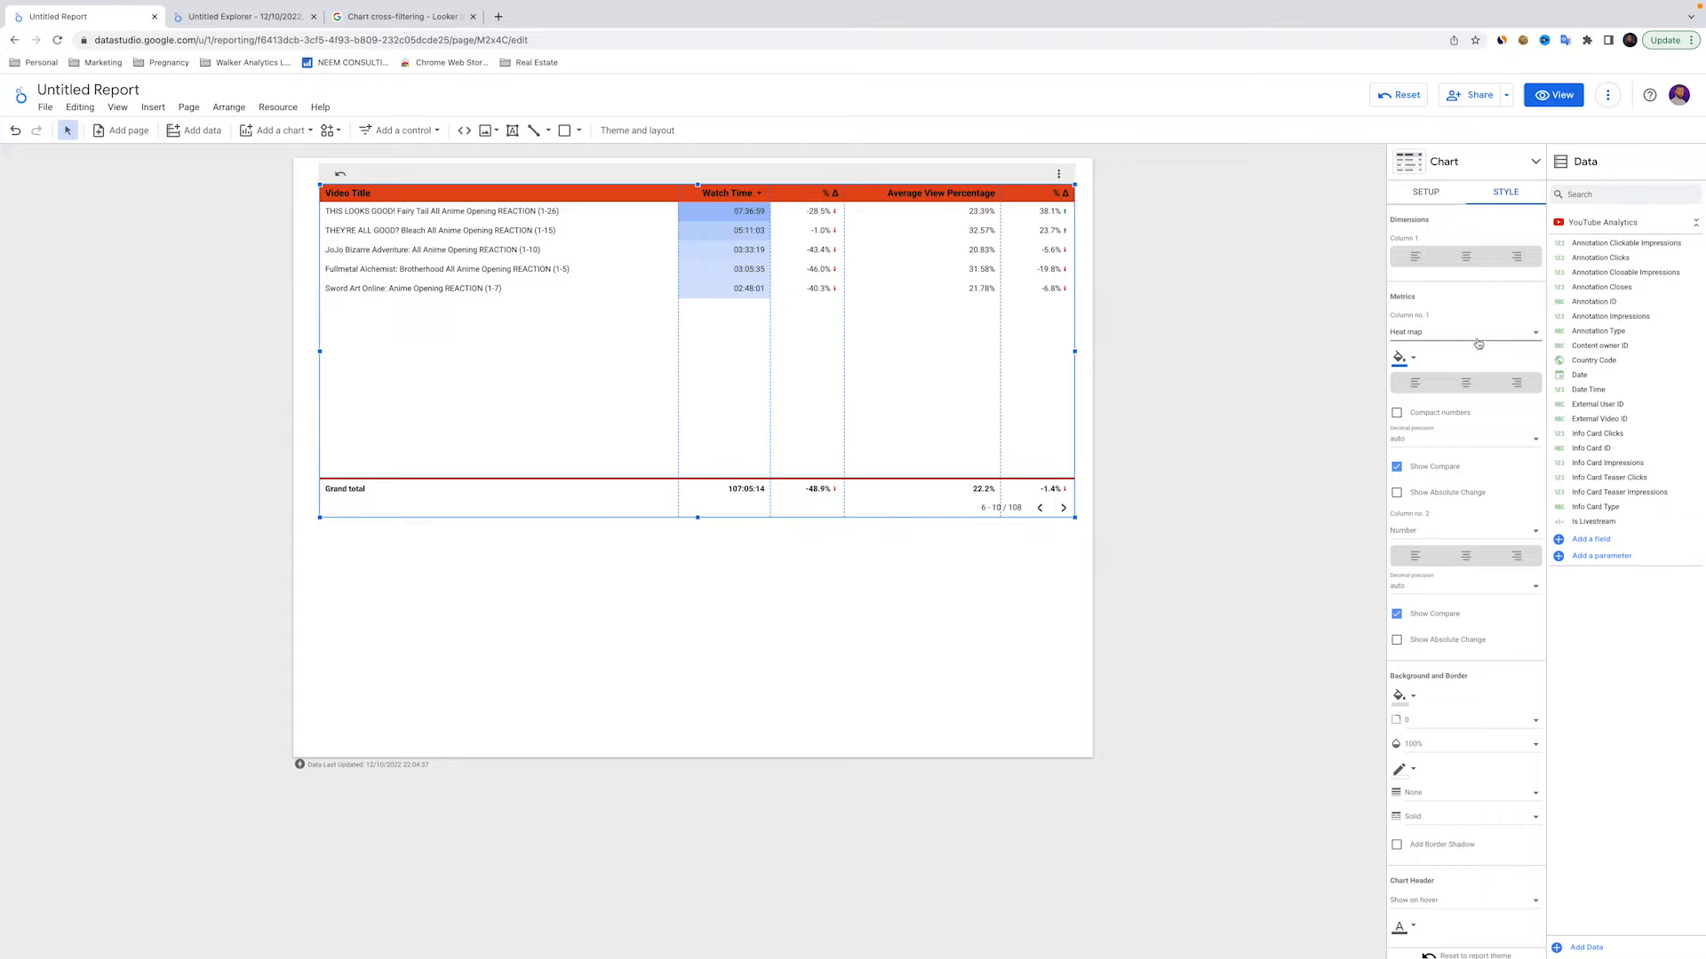
pyautogui.click(1432, 343)
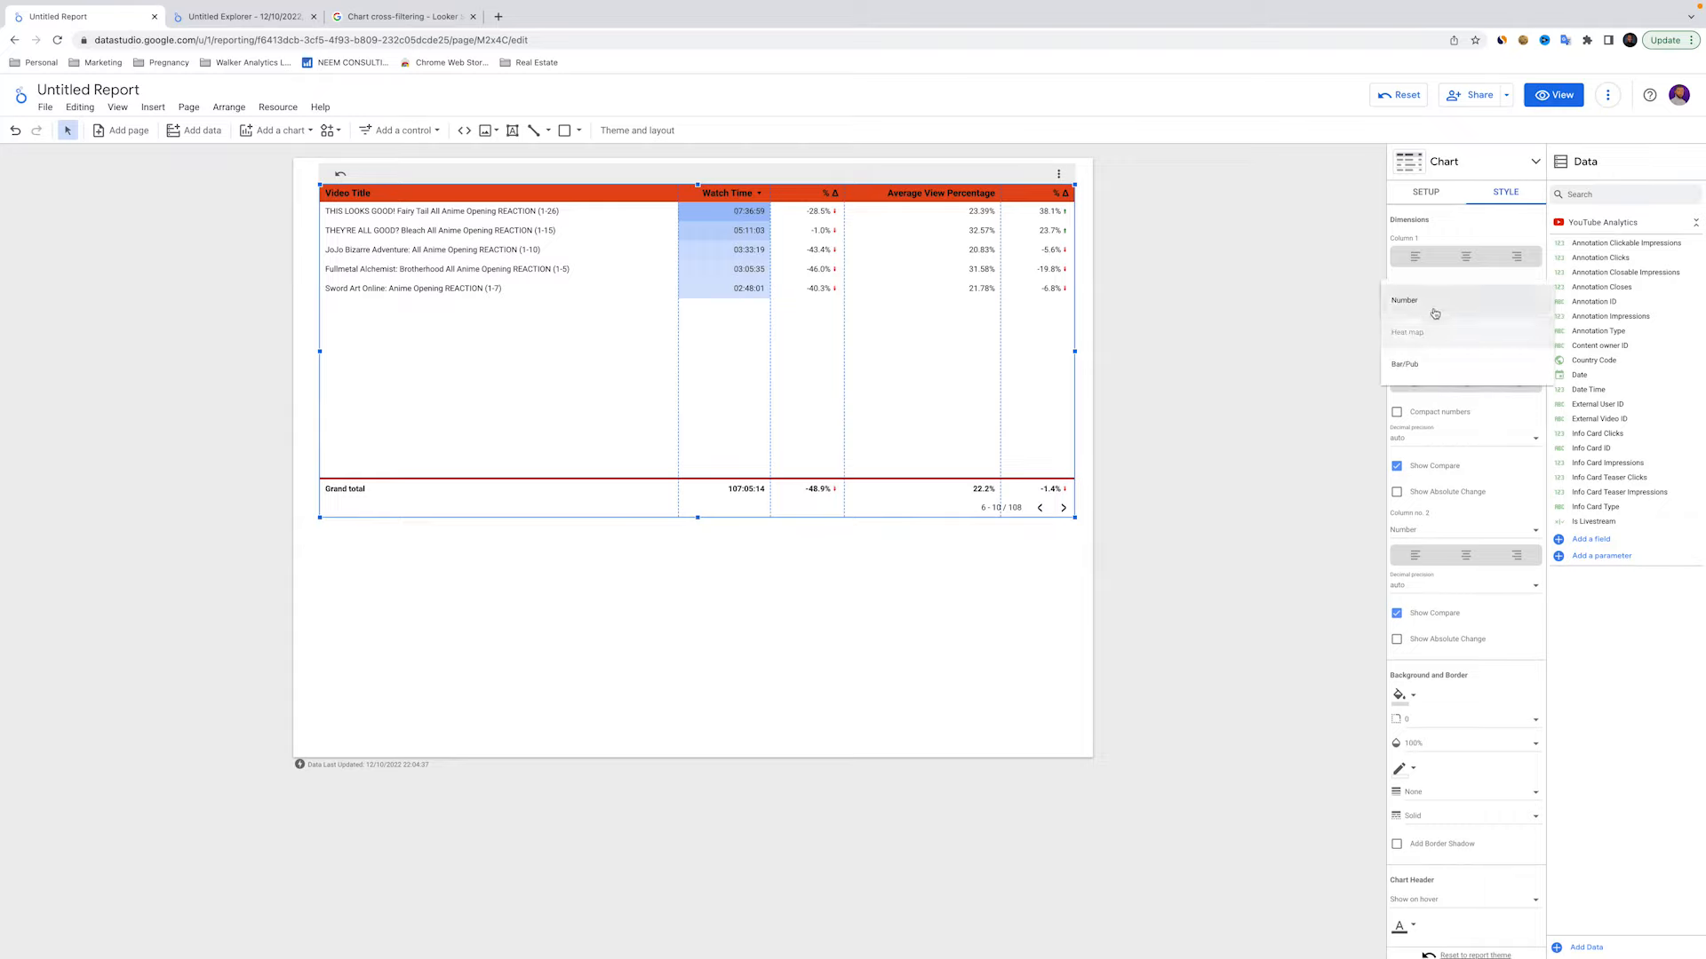
pyautogui.click(1434, 314)
# Try compact numbers for Watch Time and hiding its comparison column, restoring both options
pyautogui.scroll(-1, 1444, 413)
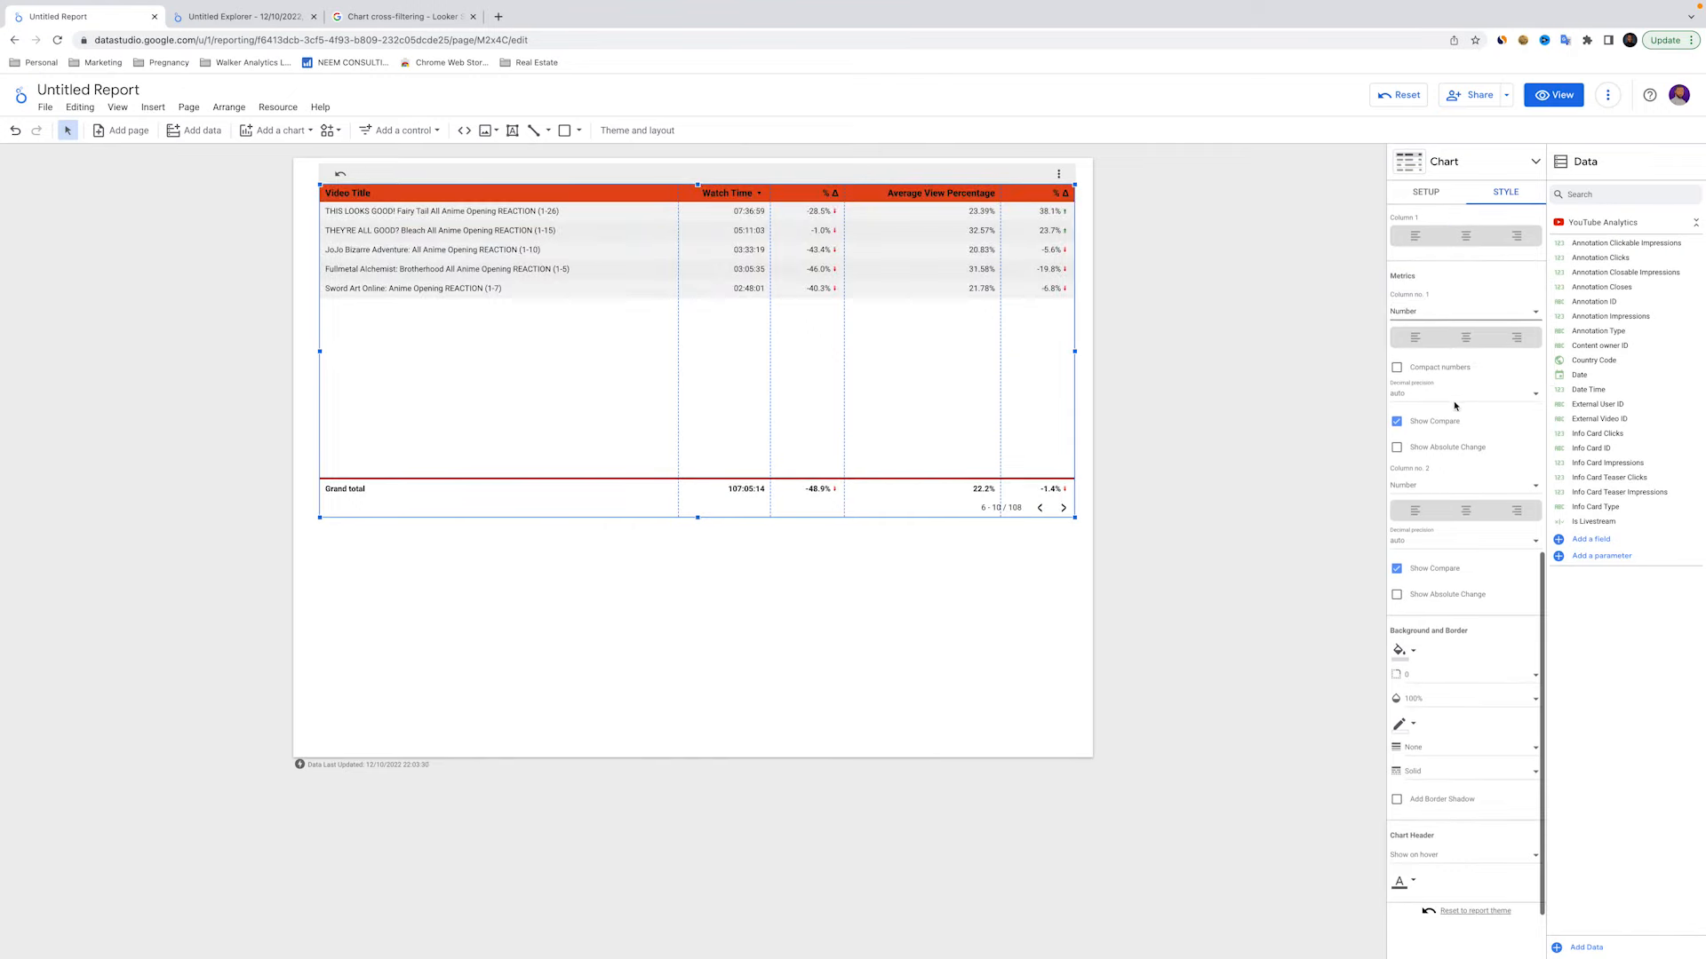
pyautogui.click(1397, 371)
pyautogui.click(1397, 369)
pyautogui.scroll(-1, 1457, 384)
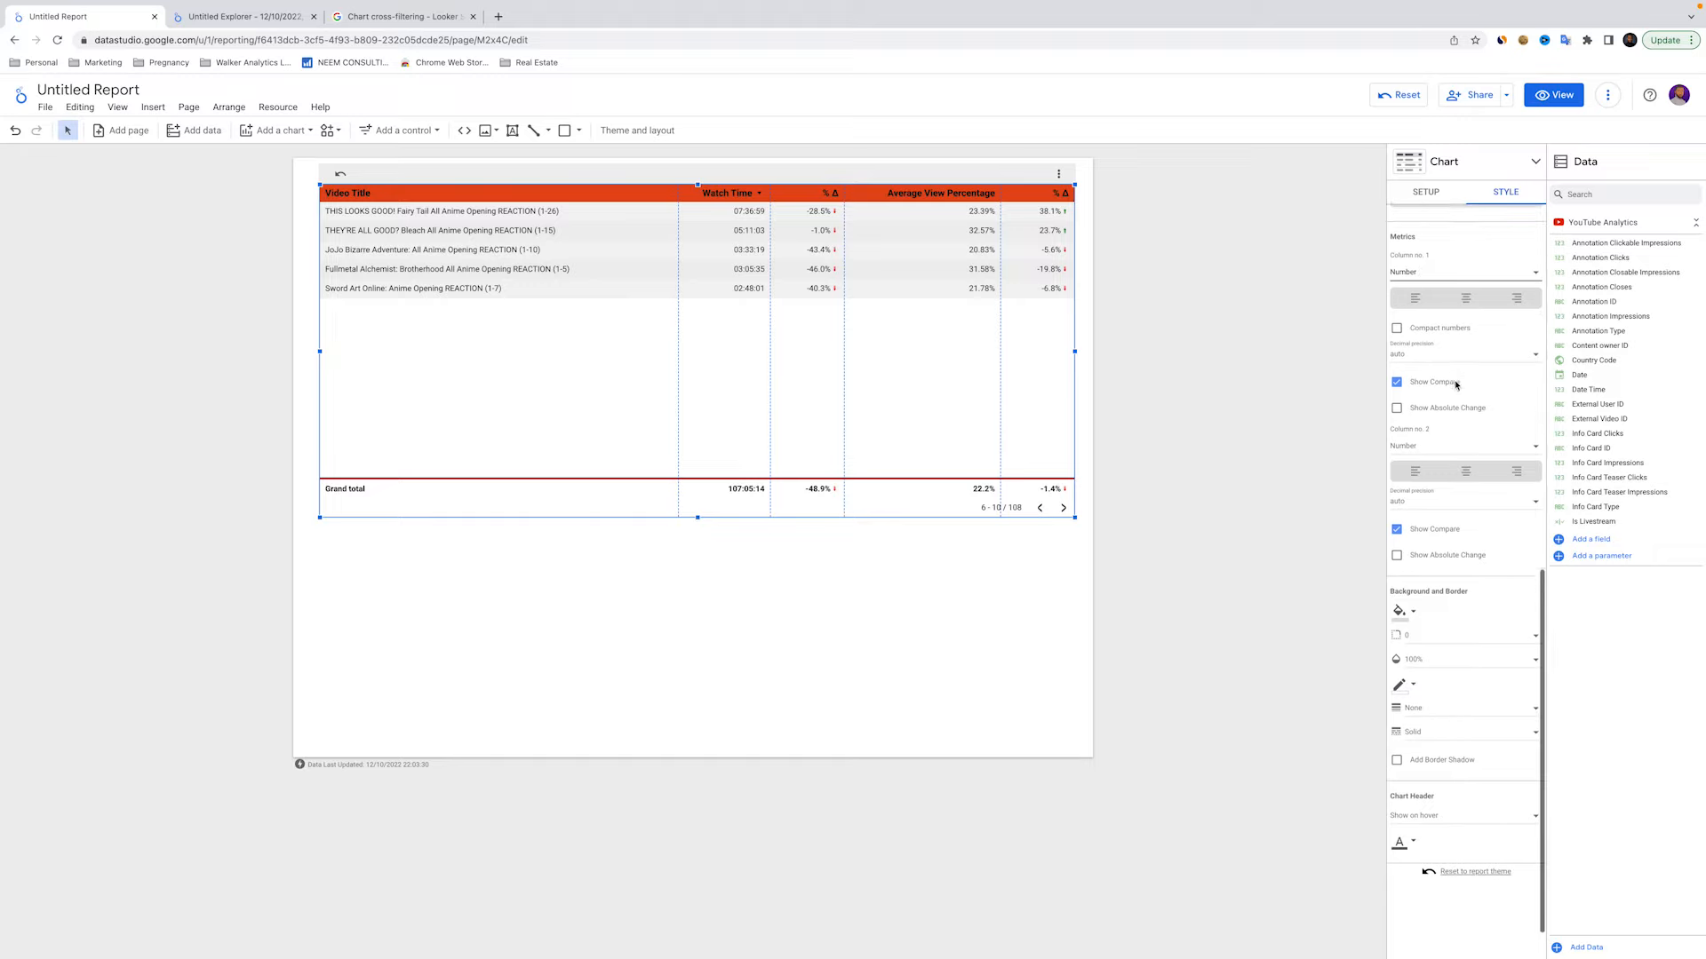
pyautogui.scroll(-1, 1508, 369)
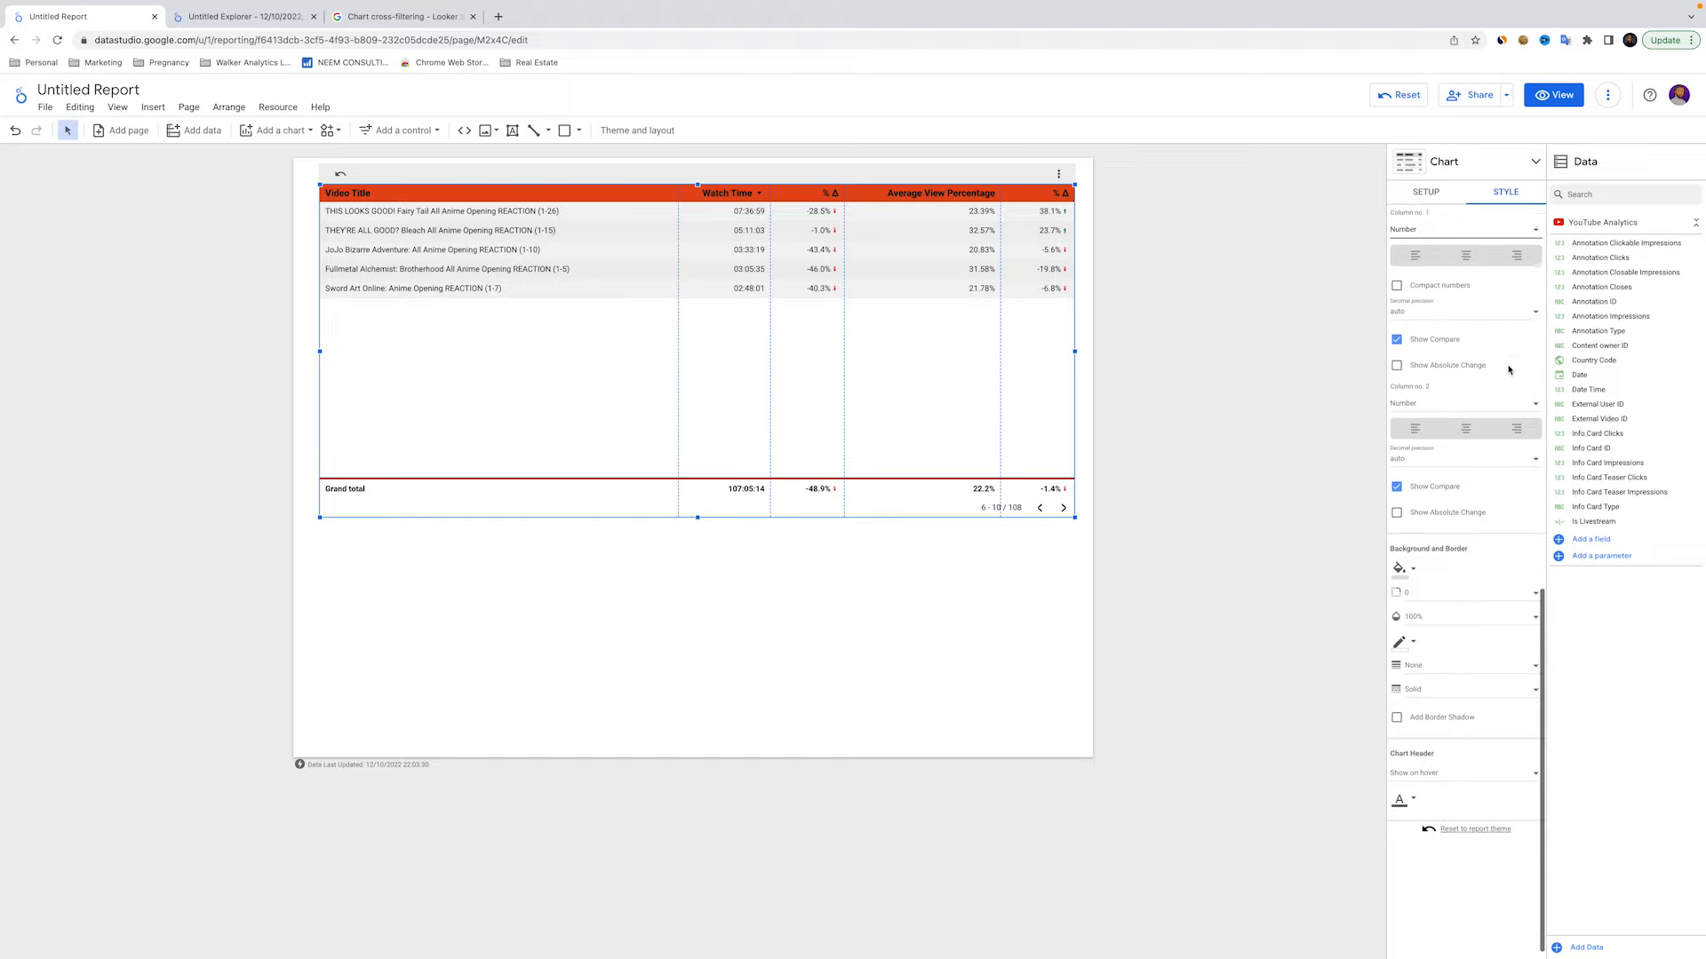
pyautogui.click(1398, 335)
pyautogui.click(1397, 336)
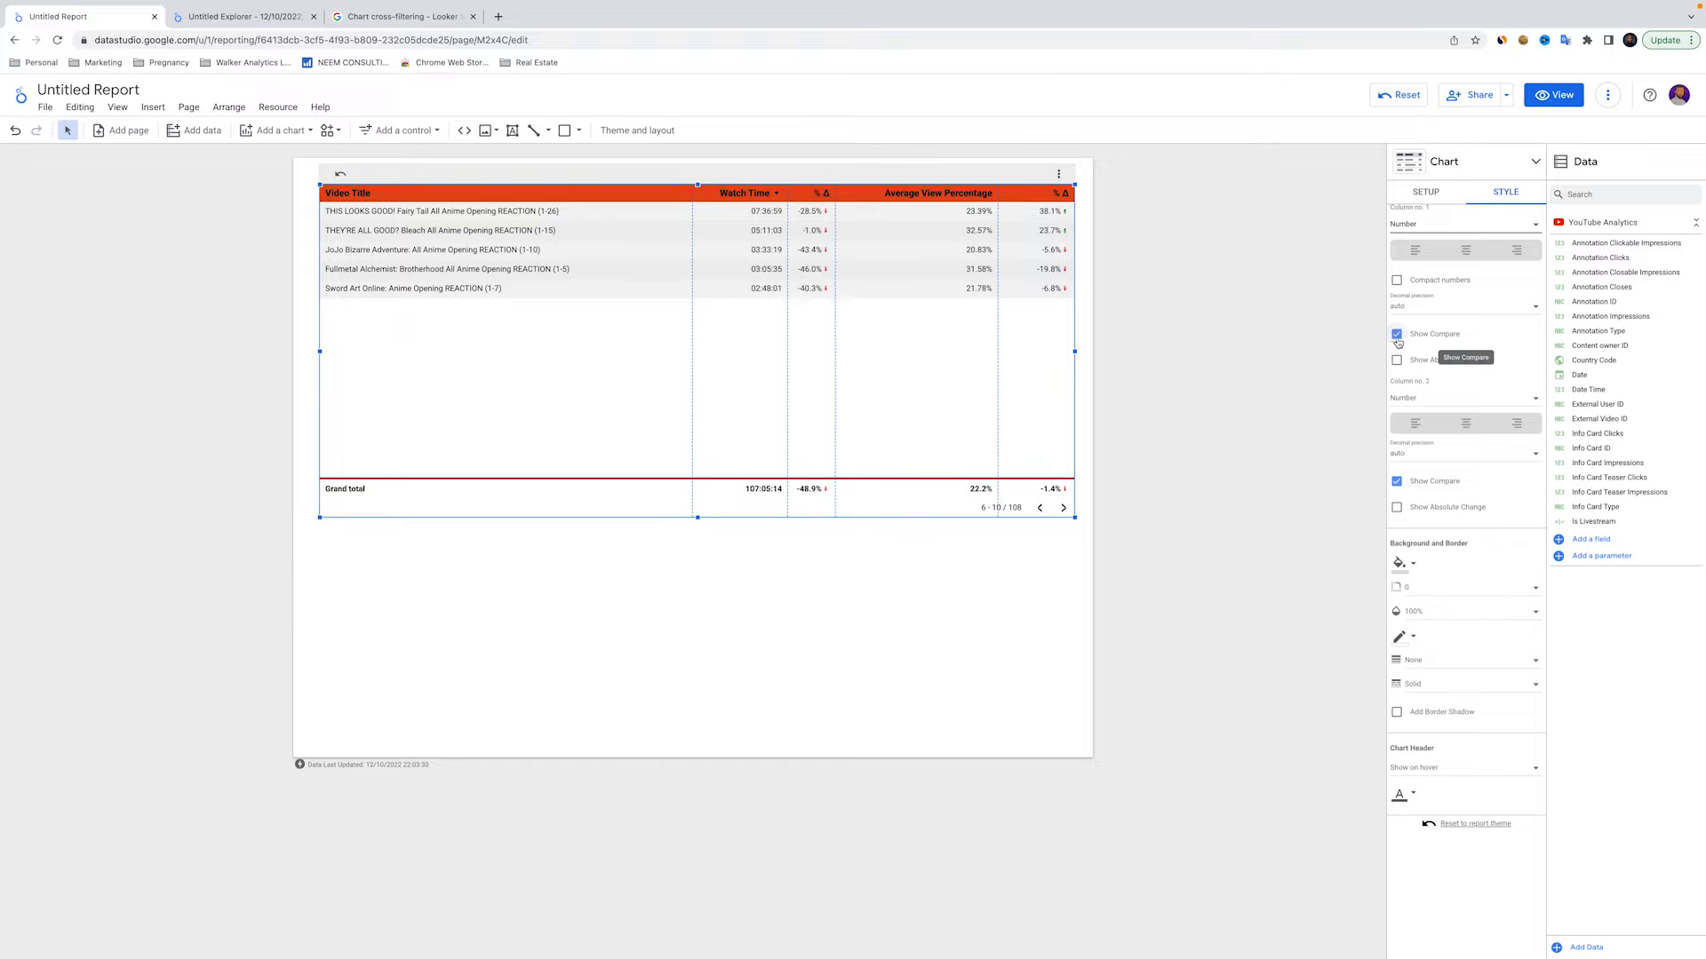
# Widen the Watch Time comparison column while trying the absolute change display, switching that option off again
pyautogui.scroll(-1, 1398, 334)
pyautogui.click(1397, 331)
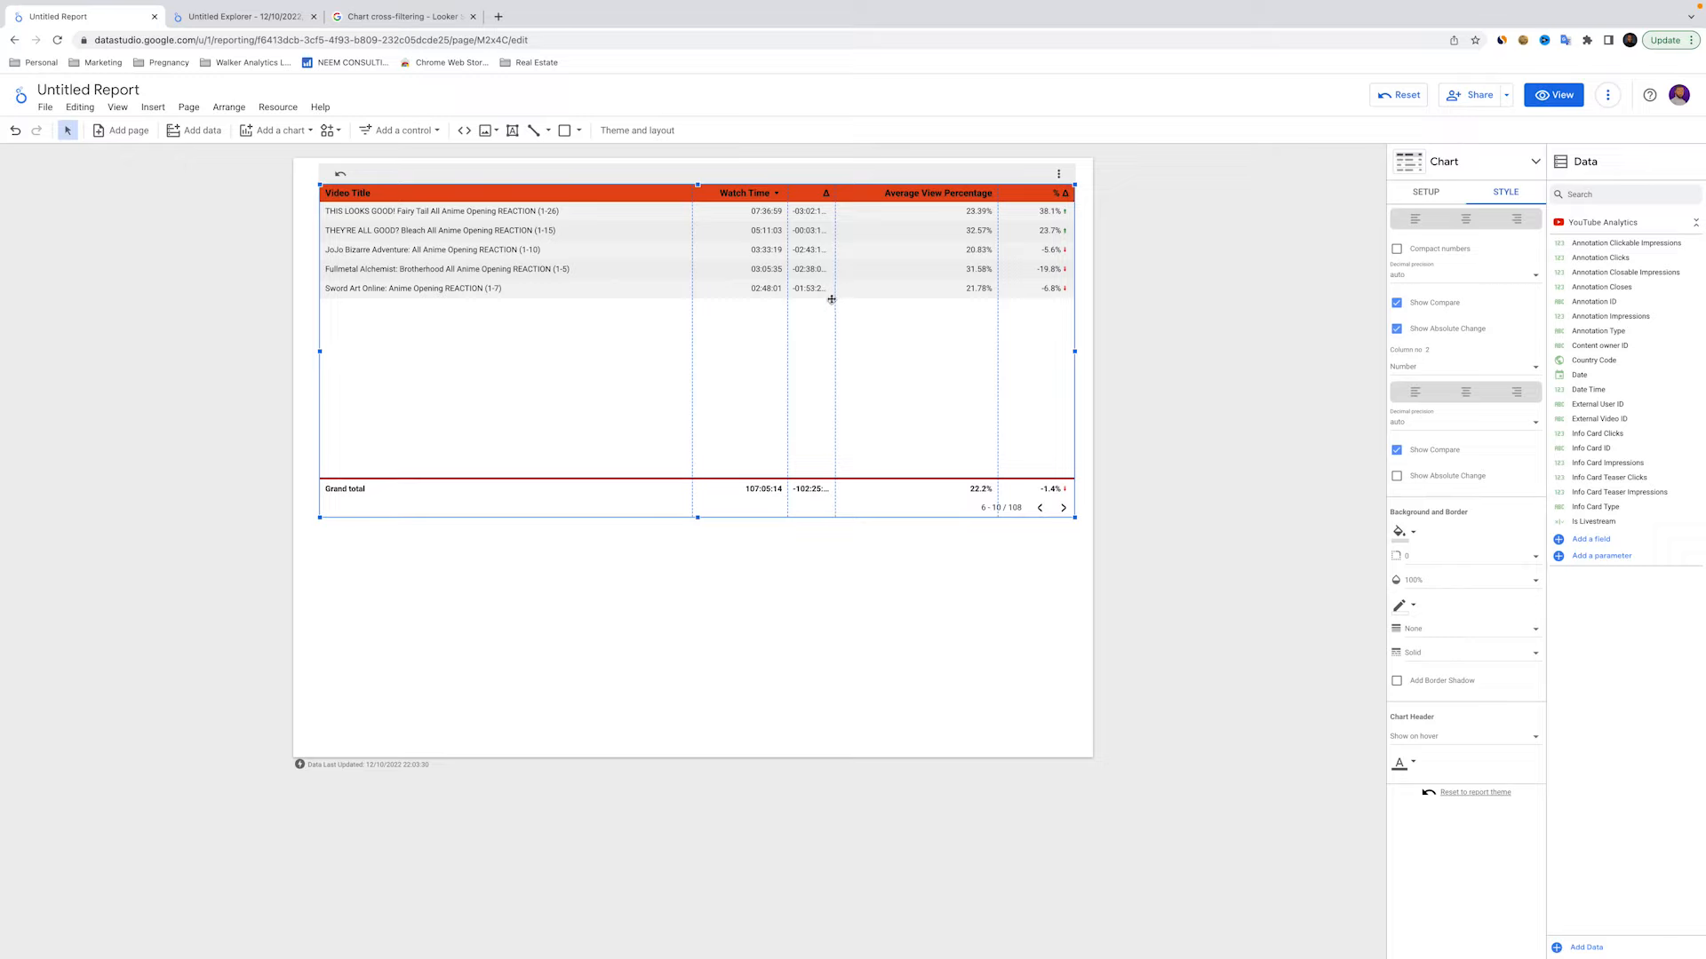
pyautogui.moveTo(835, 302); pyautogui.dragTo(843, 299)
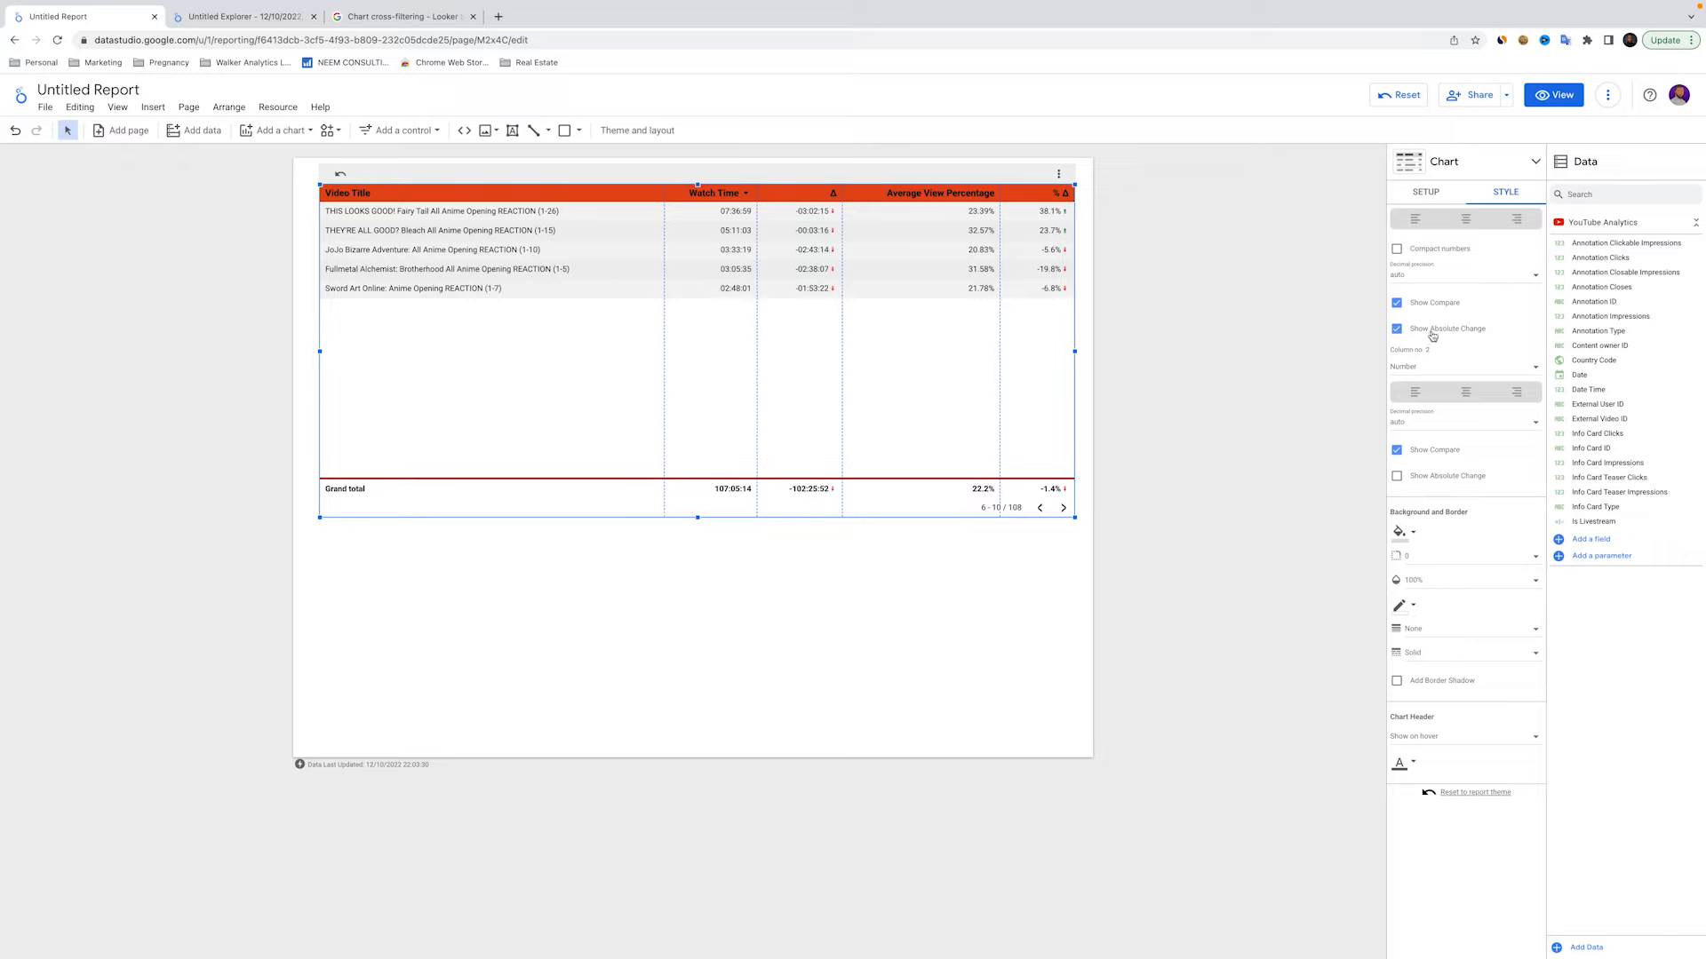
pyautogui.click(1397, 331)
# Try a grey background for the table and make it transparent again
pyautogui.scroll(-2, 1448, 374)
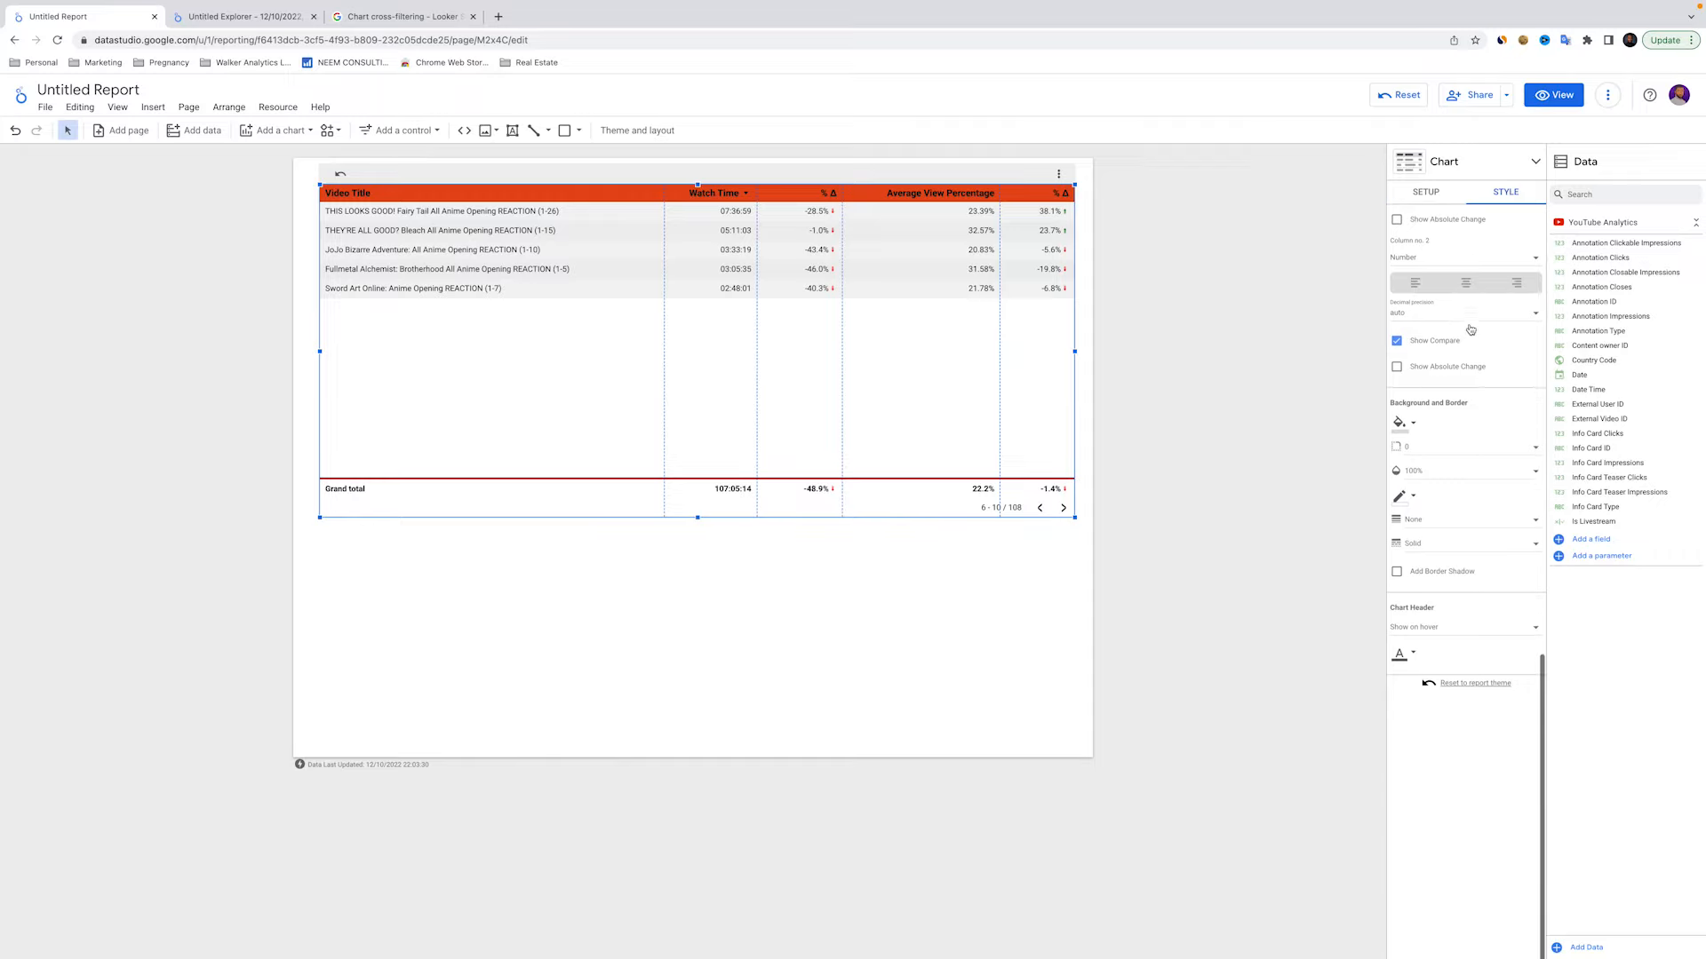
pyautogui.click(1413, 421)
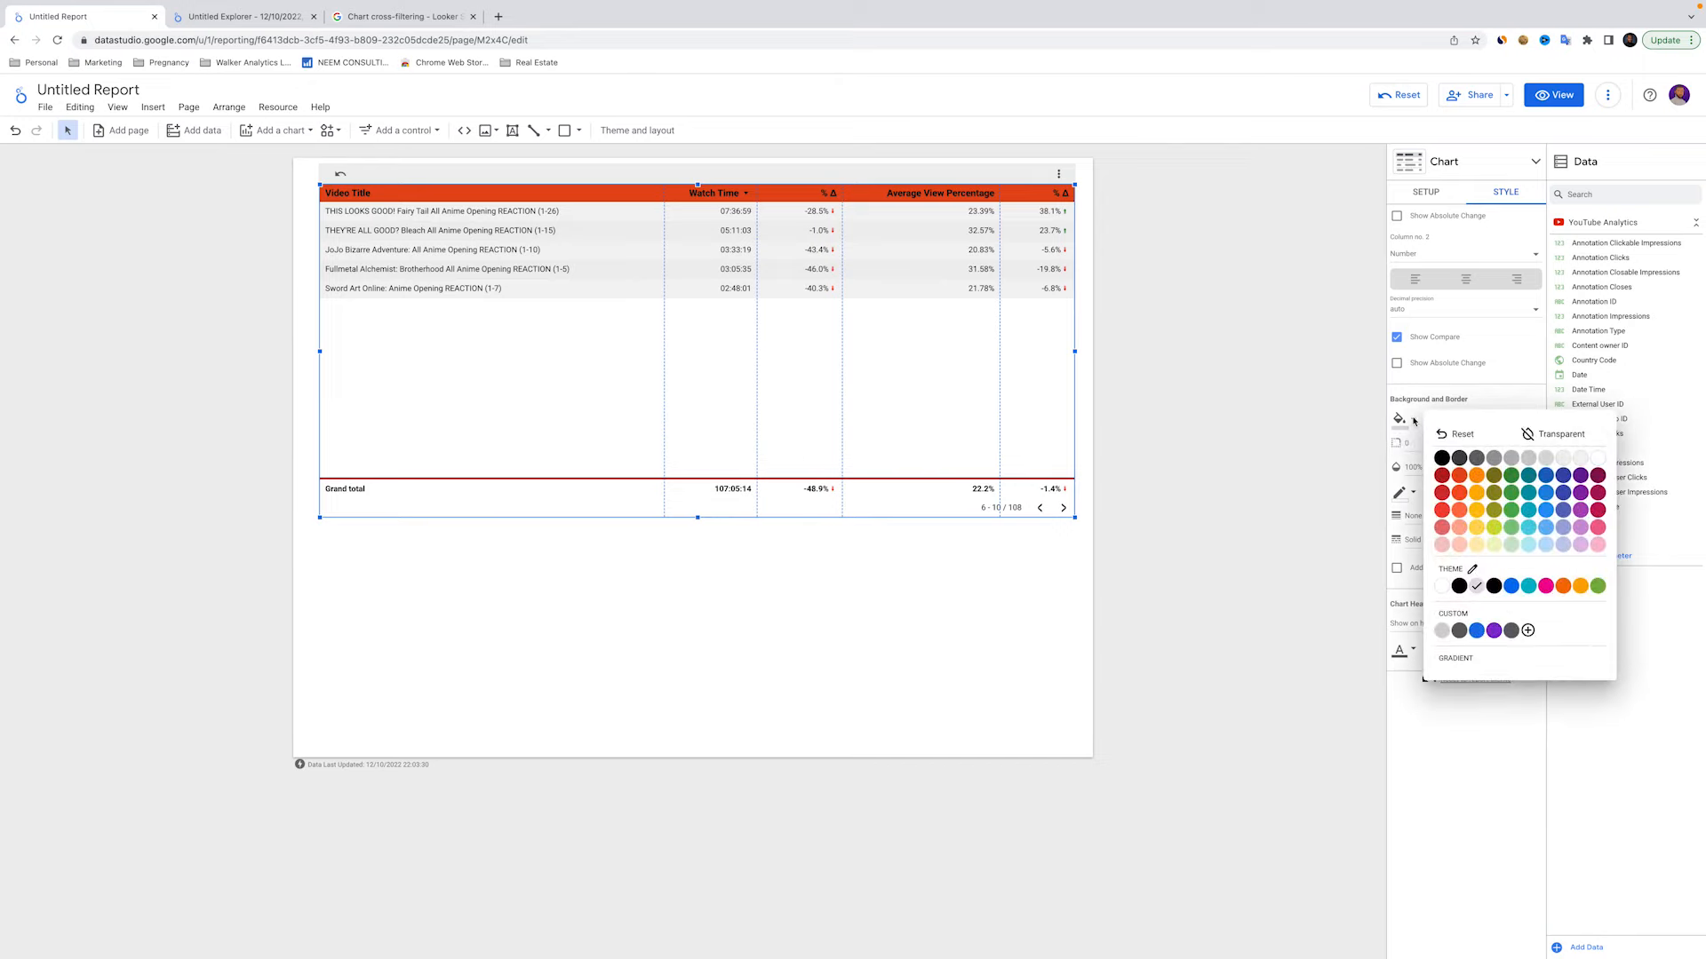
pyautogui.click(1494, 458)
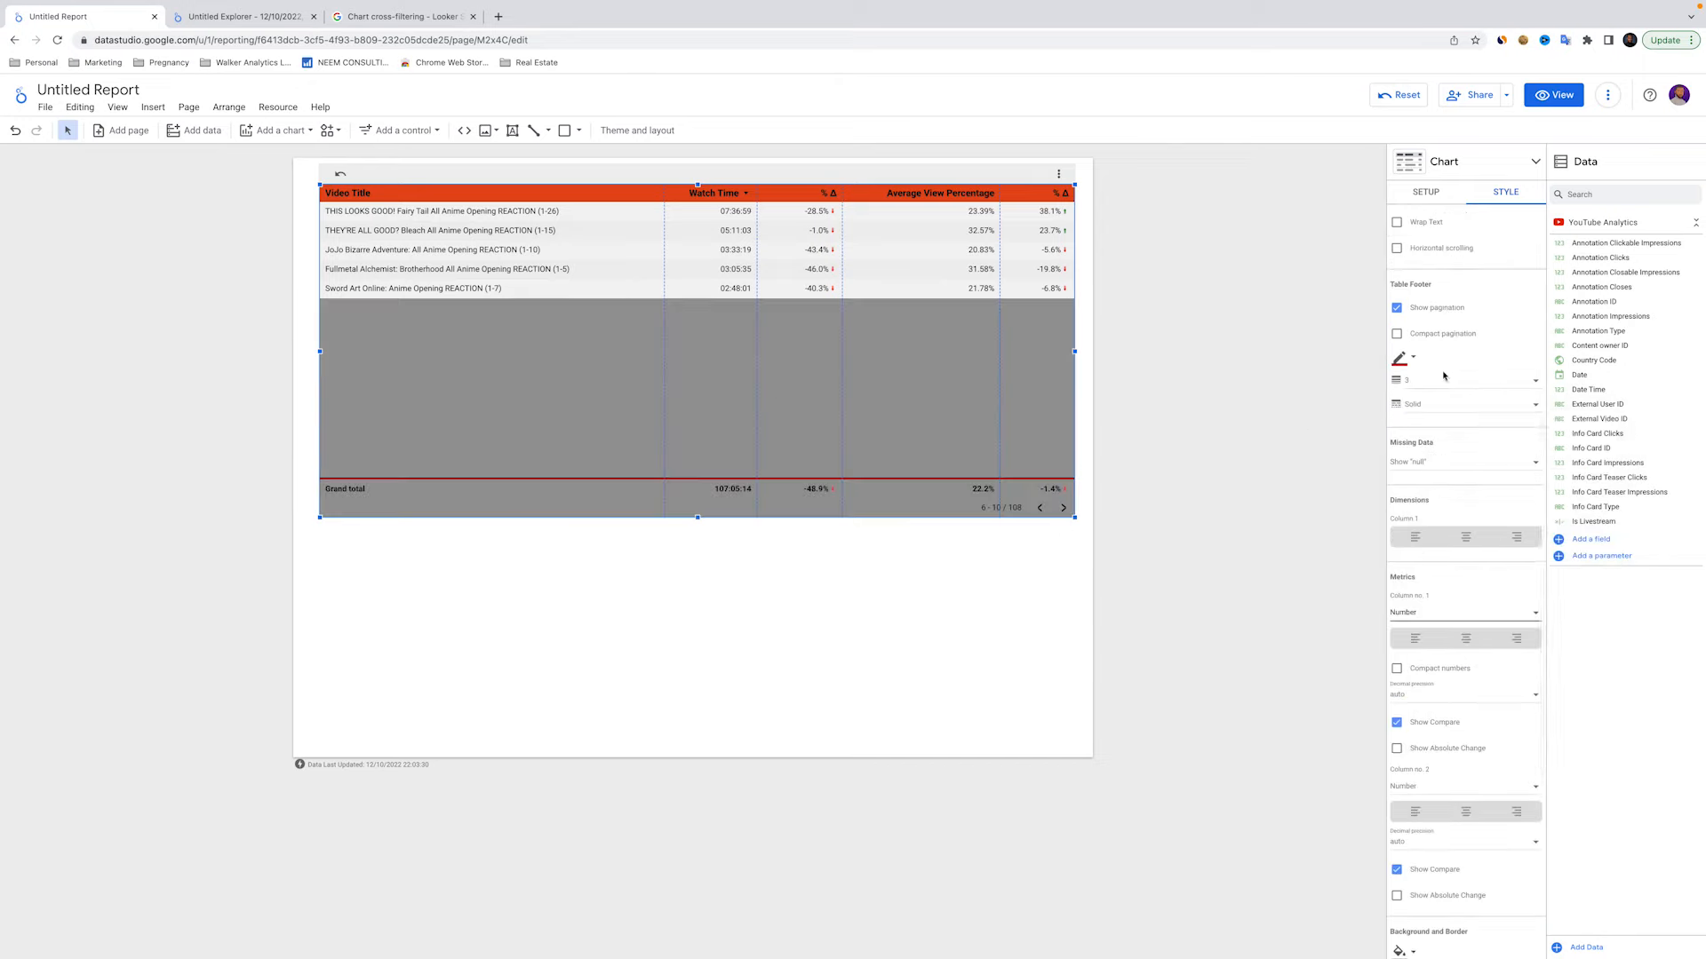
pyautogui.scroll(-6, 1458, 479)
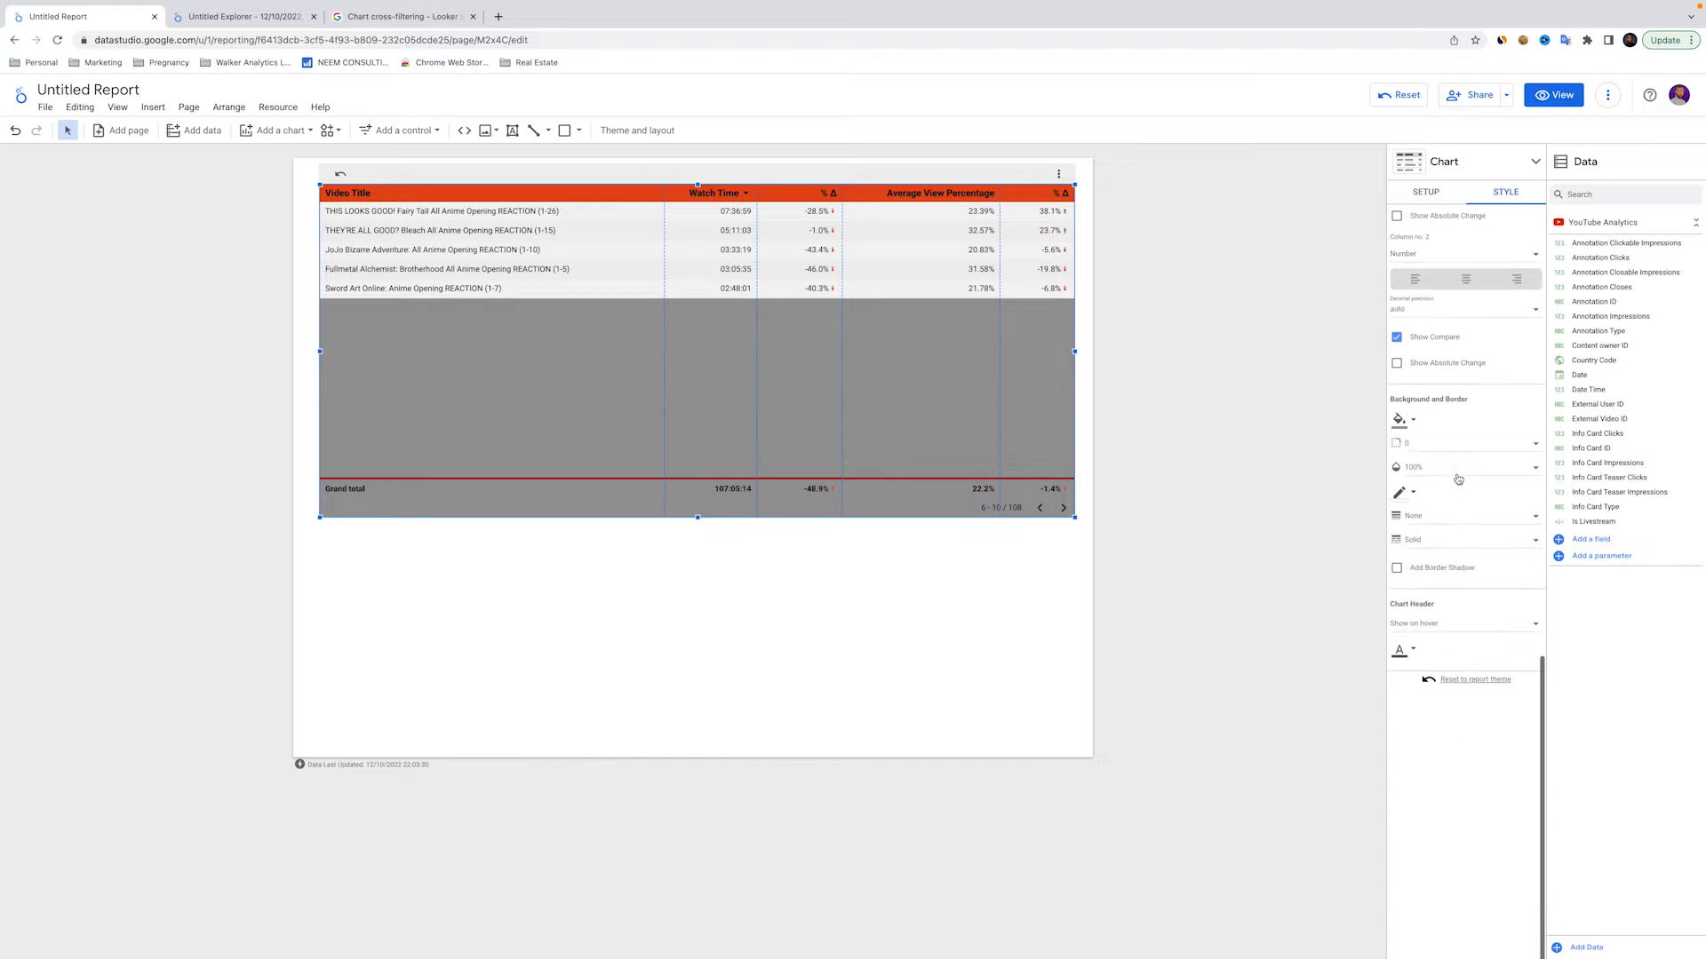
pyautogui.click(1413, 421)
pyautogui.click(1544, 443)
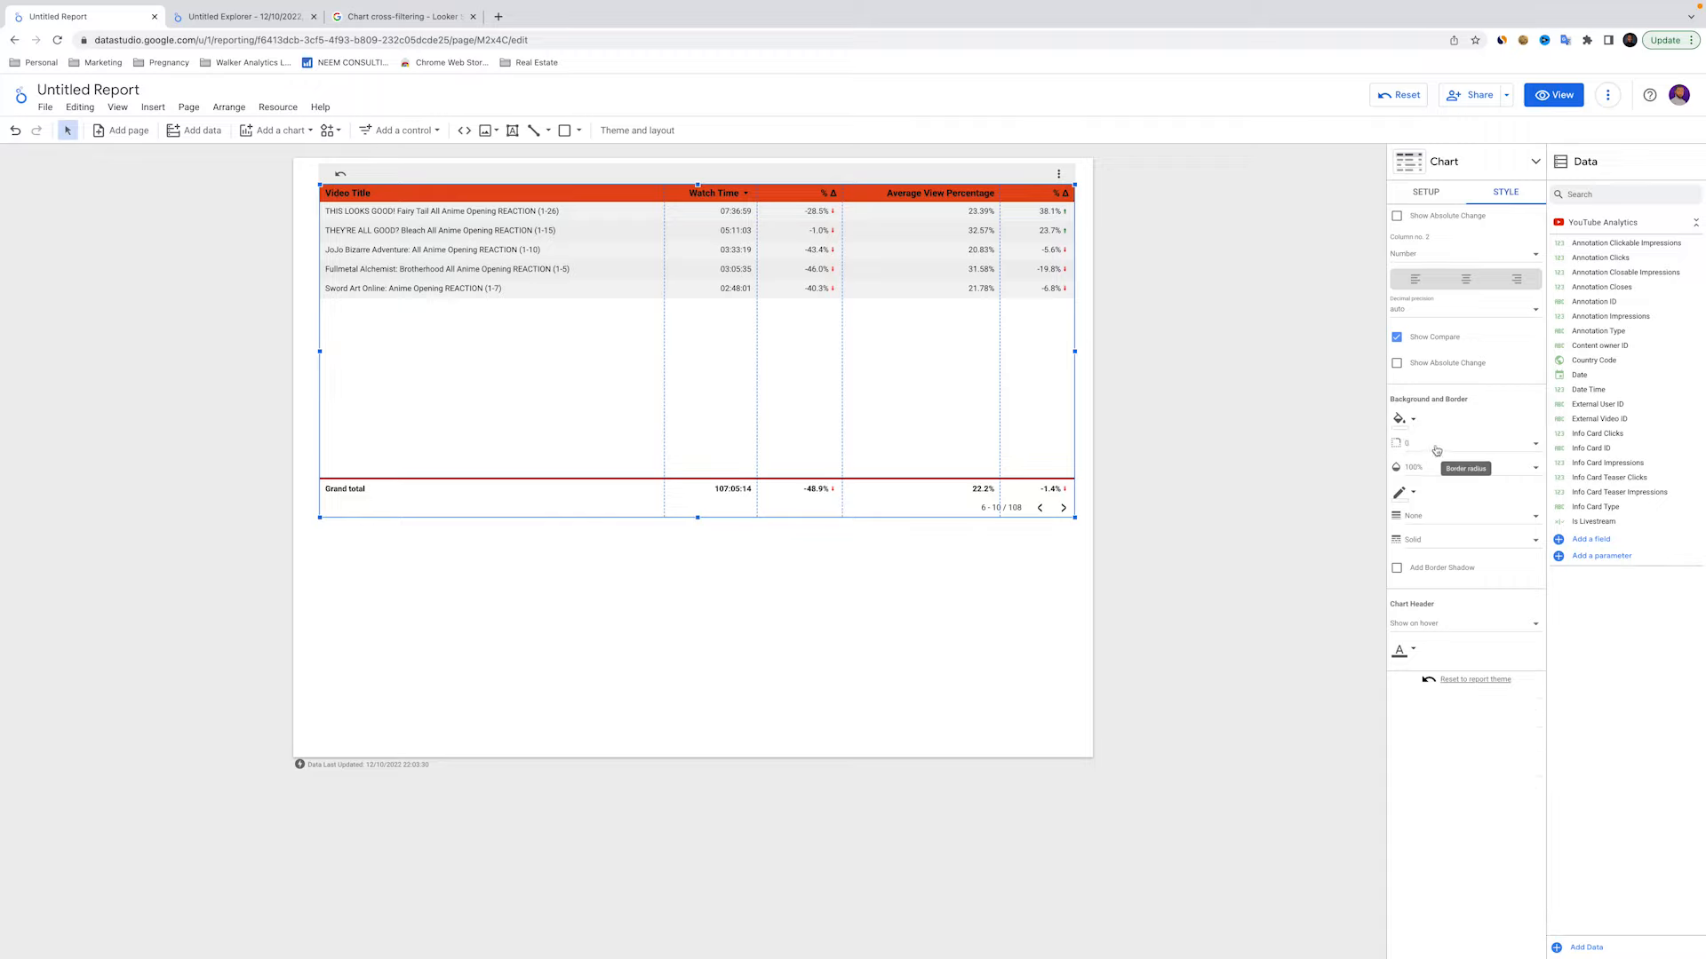
# Give the table a border radius of 2 and a border shadow, keeping its opacity, border weight and line style
pyautogui.click(1437, 450)
pyautogui.click(1451, 503)
pyautogui.click(1419, 469)
pyautogui.click(1399, 469)
pyautogui.click(1434, 516)
pyautogui.click(1455, 487)
pyautogui.click(1437, 540)
pyautogui.click(1584, 616)
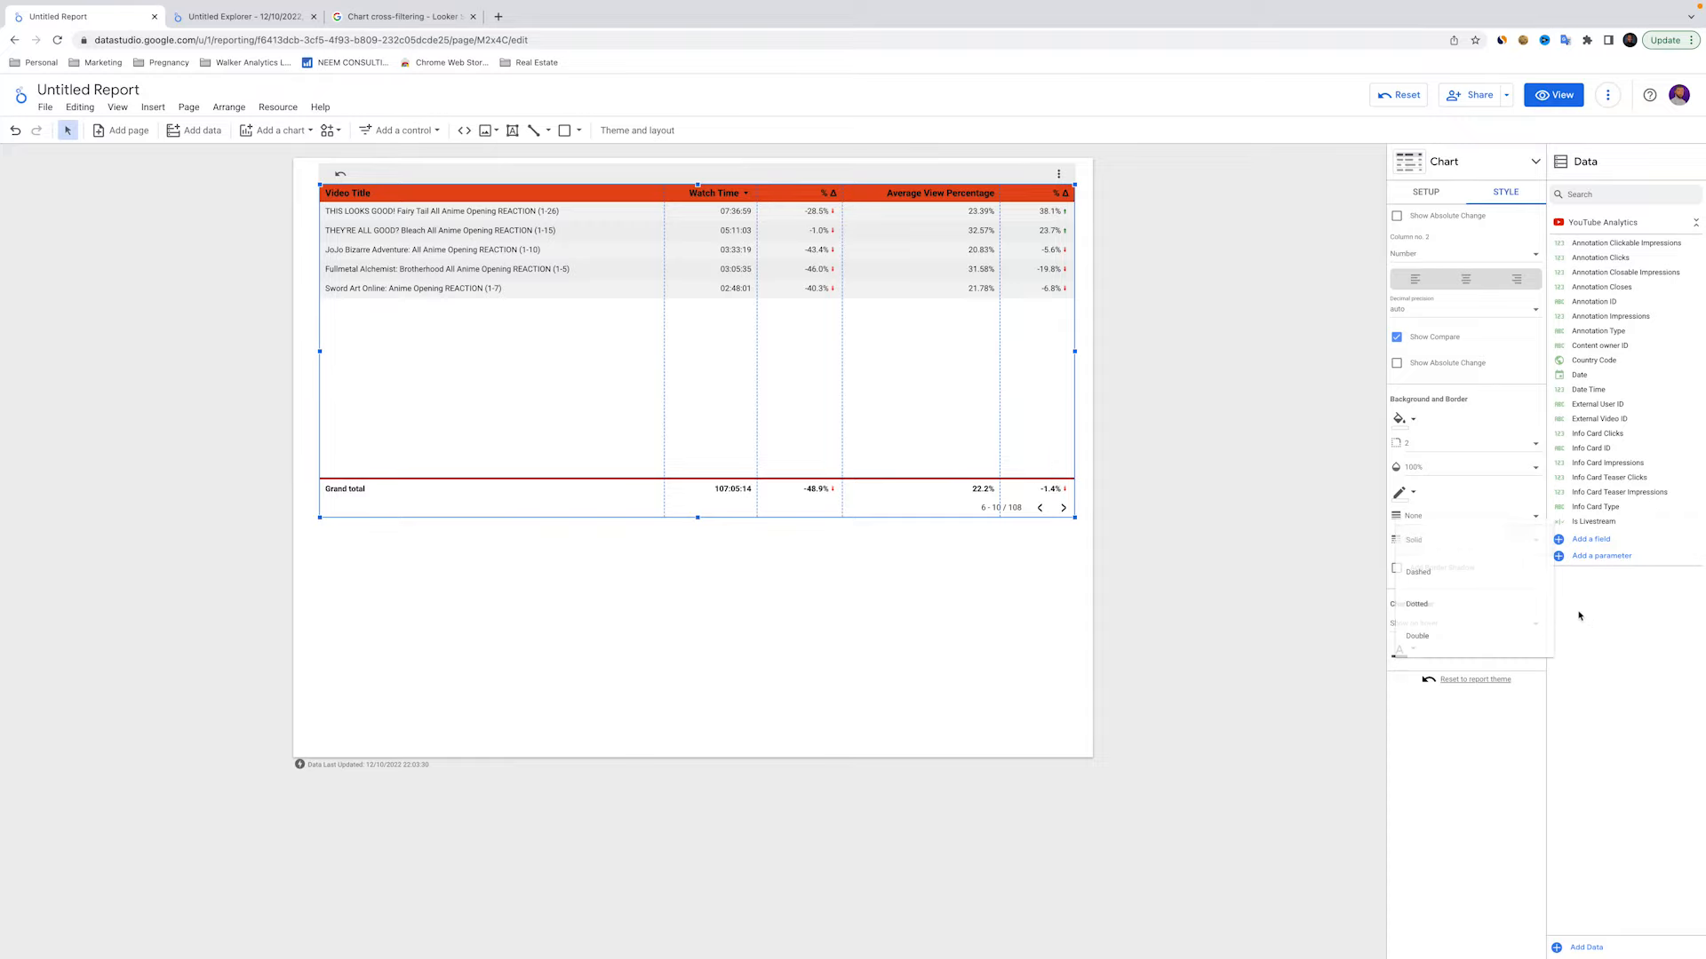
pyautogui.click(1397, 569)
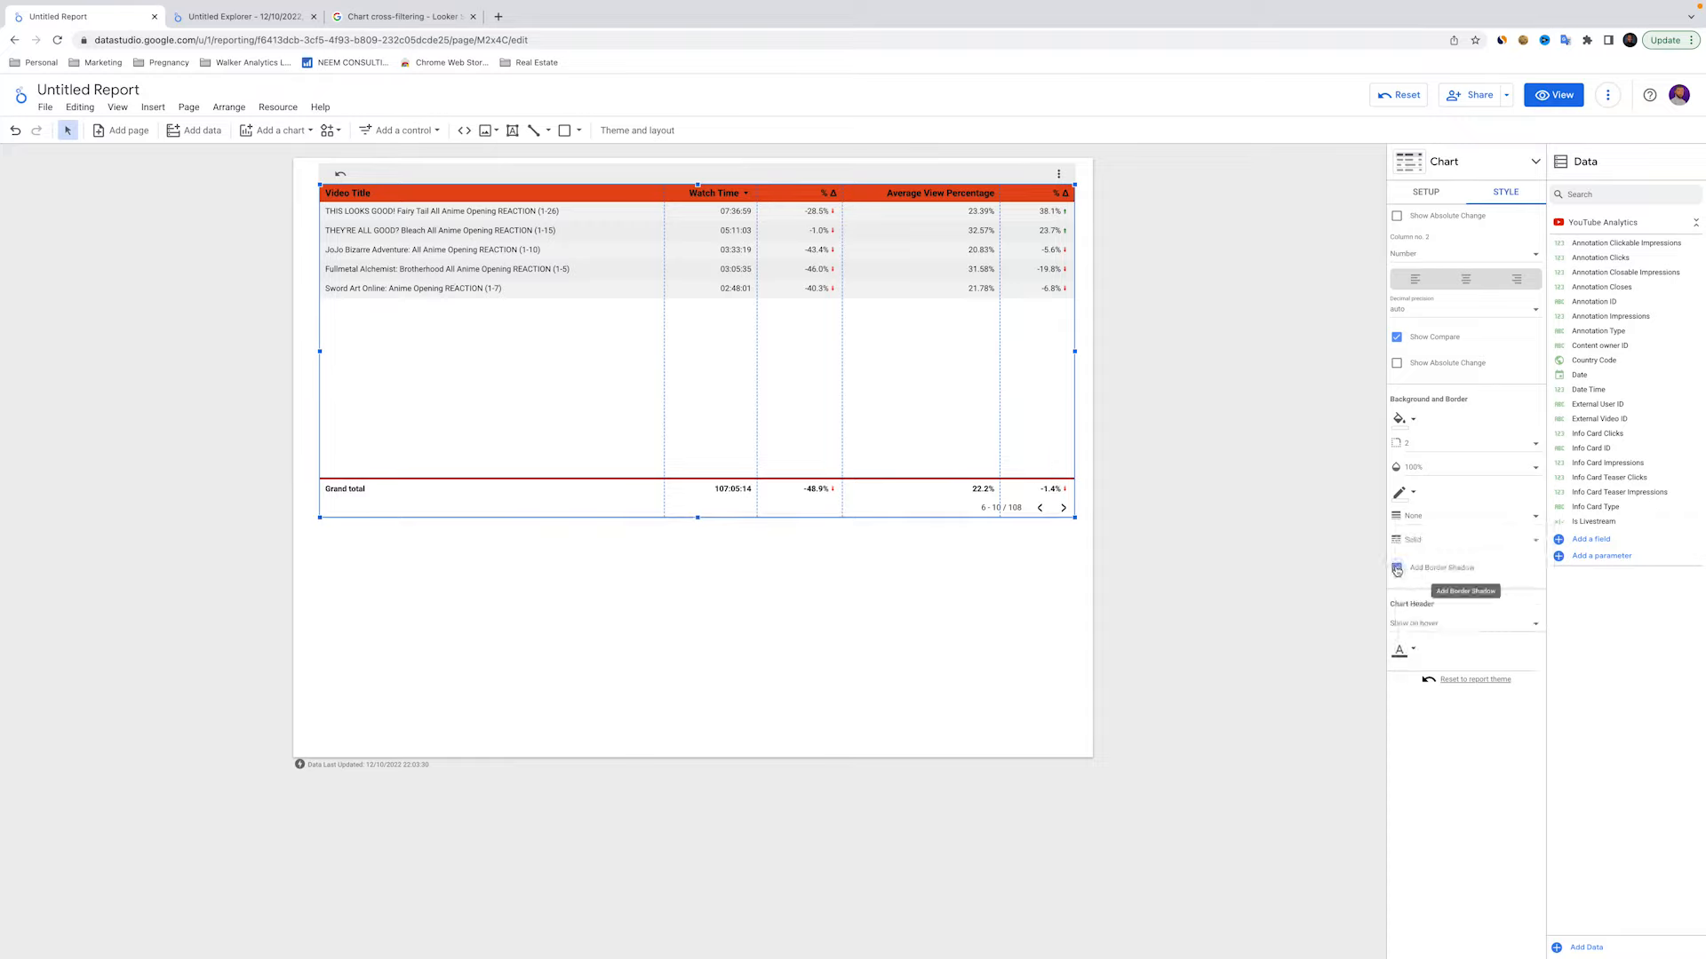
pyautogui.click(1007, 547)
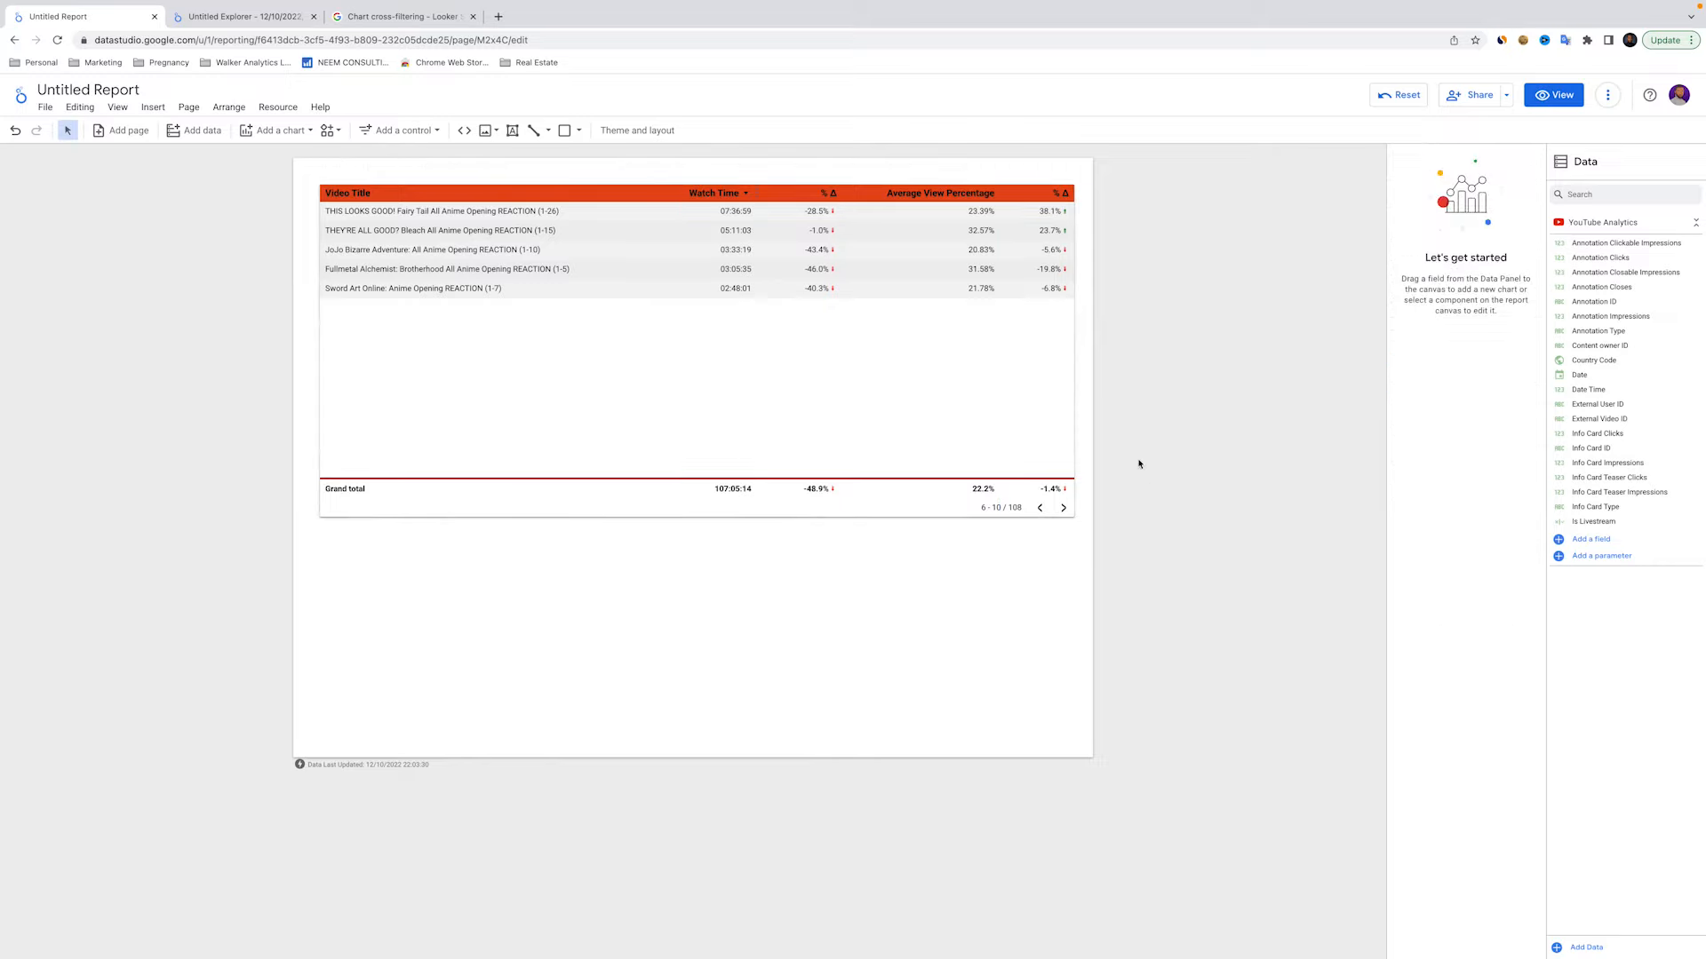
# Set the chart header of the video table to Do not show in its style settings
pyautogui.click(972, 424)
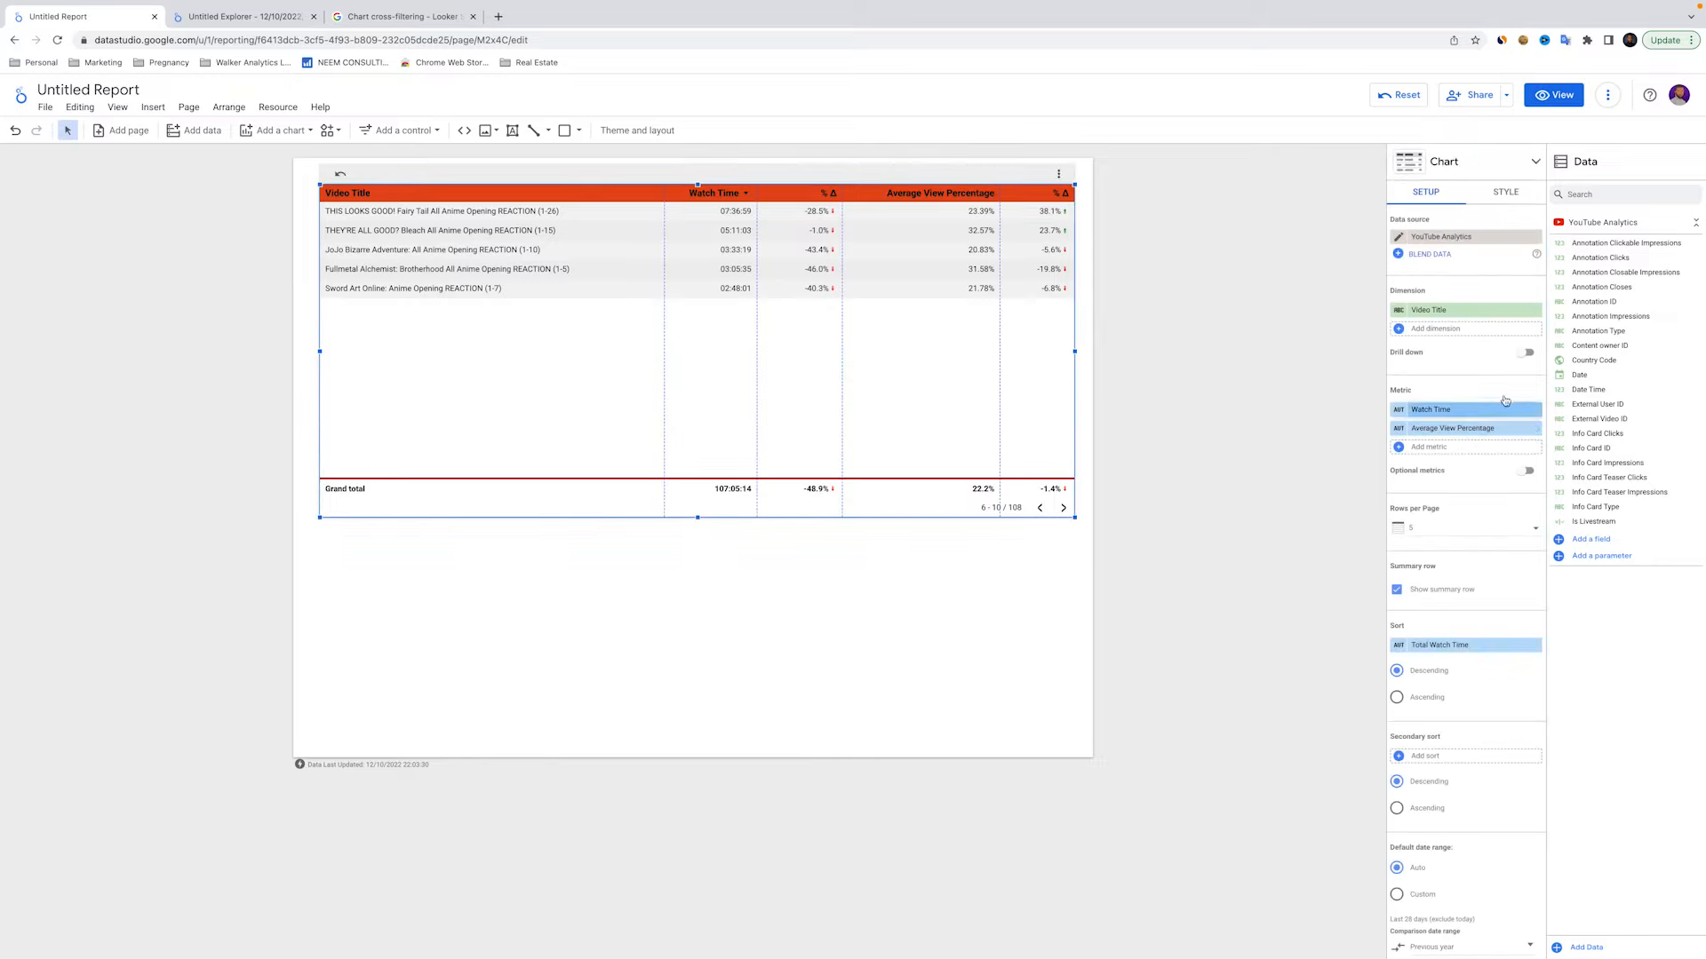
pyautogui.click(1505, 192)
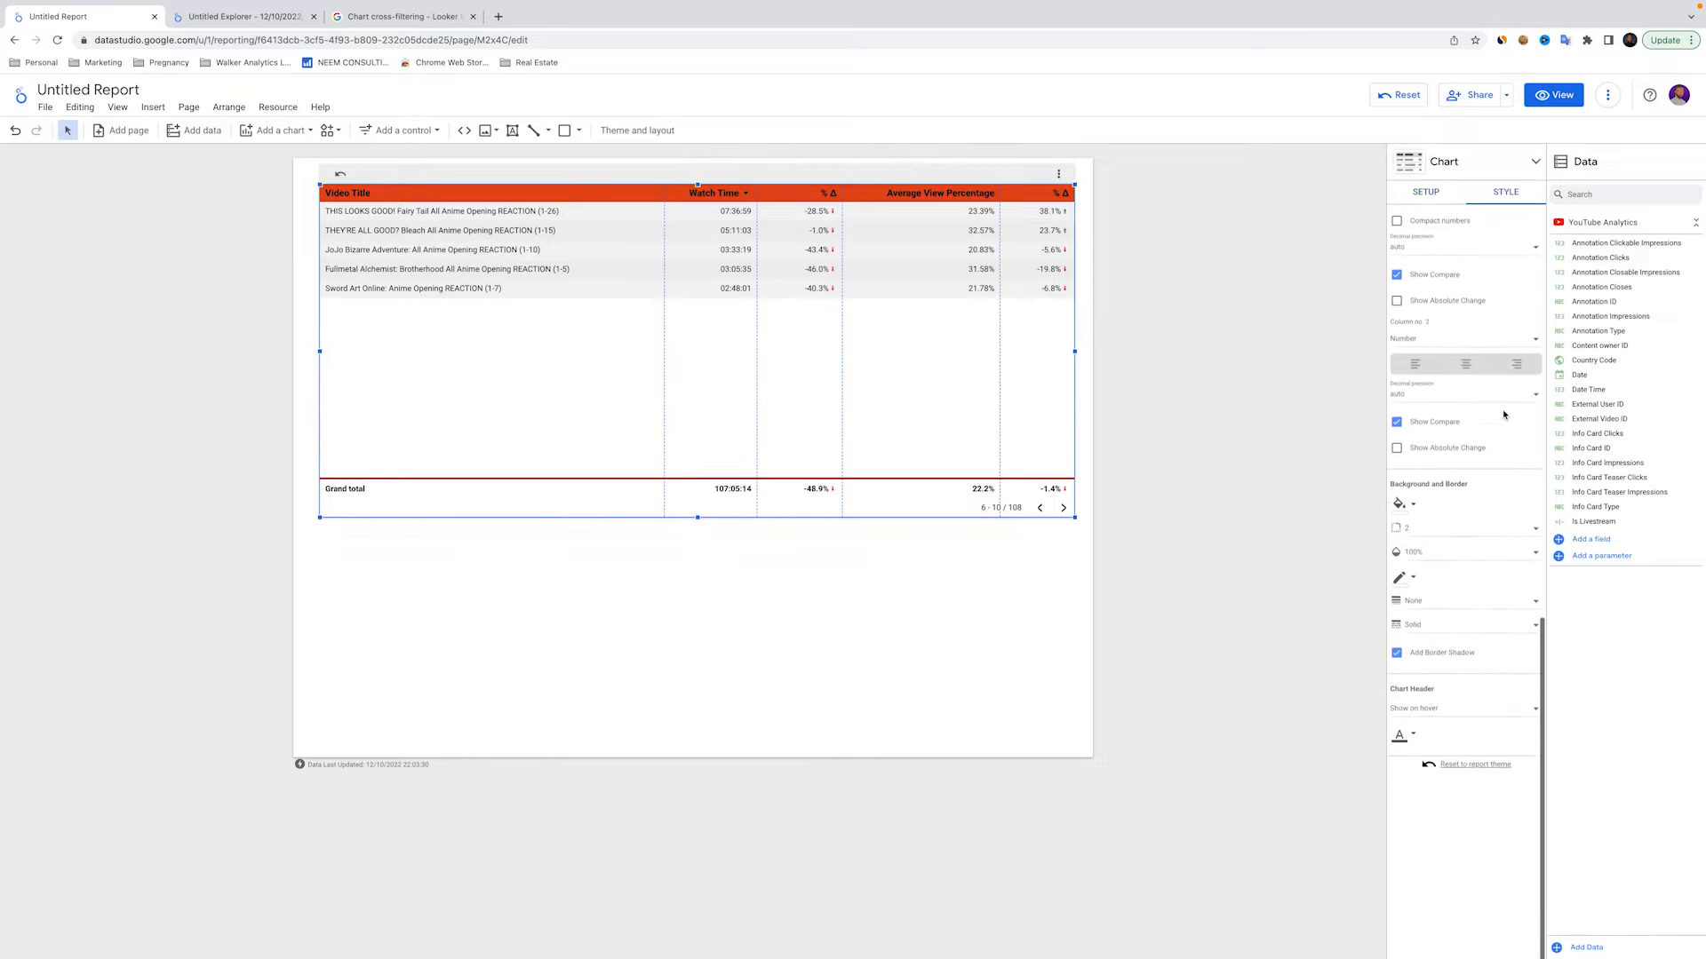
pyautogui.scroll(-5, 1457, 533)
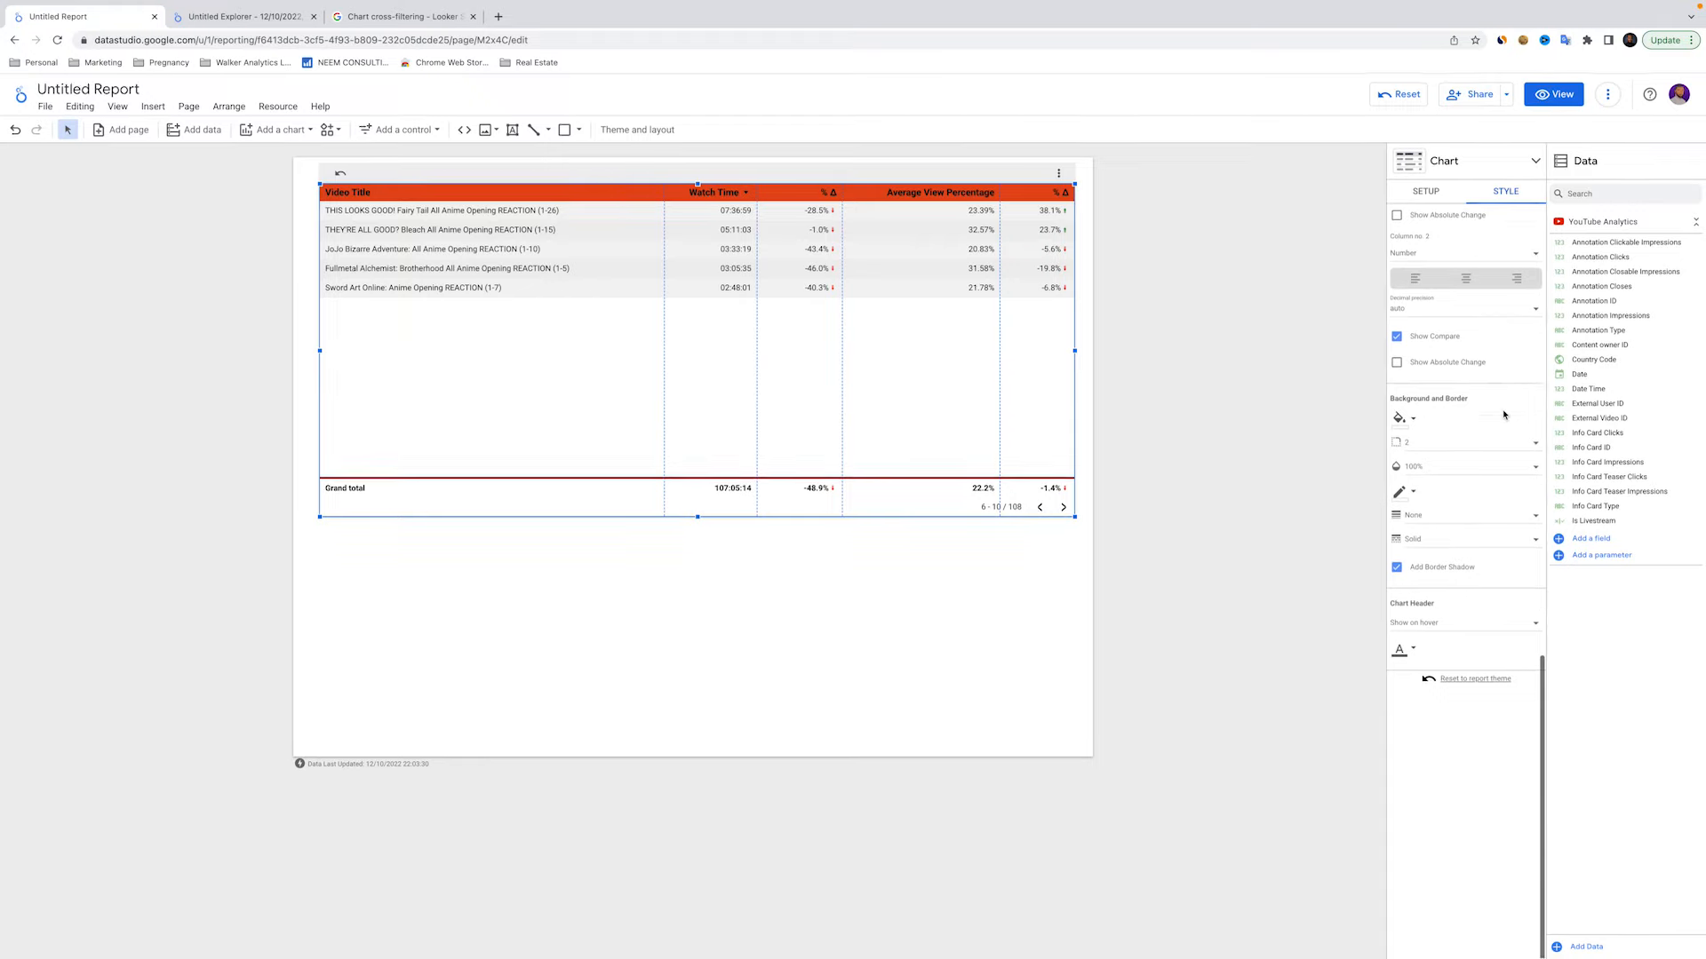
pyautogui.click(1439, 627)
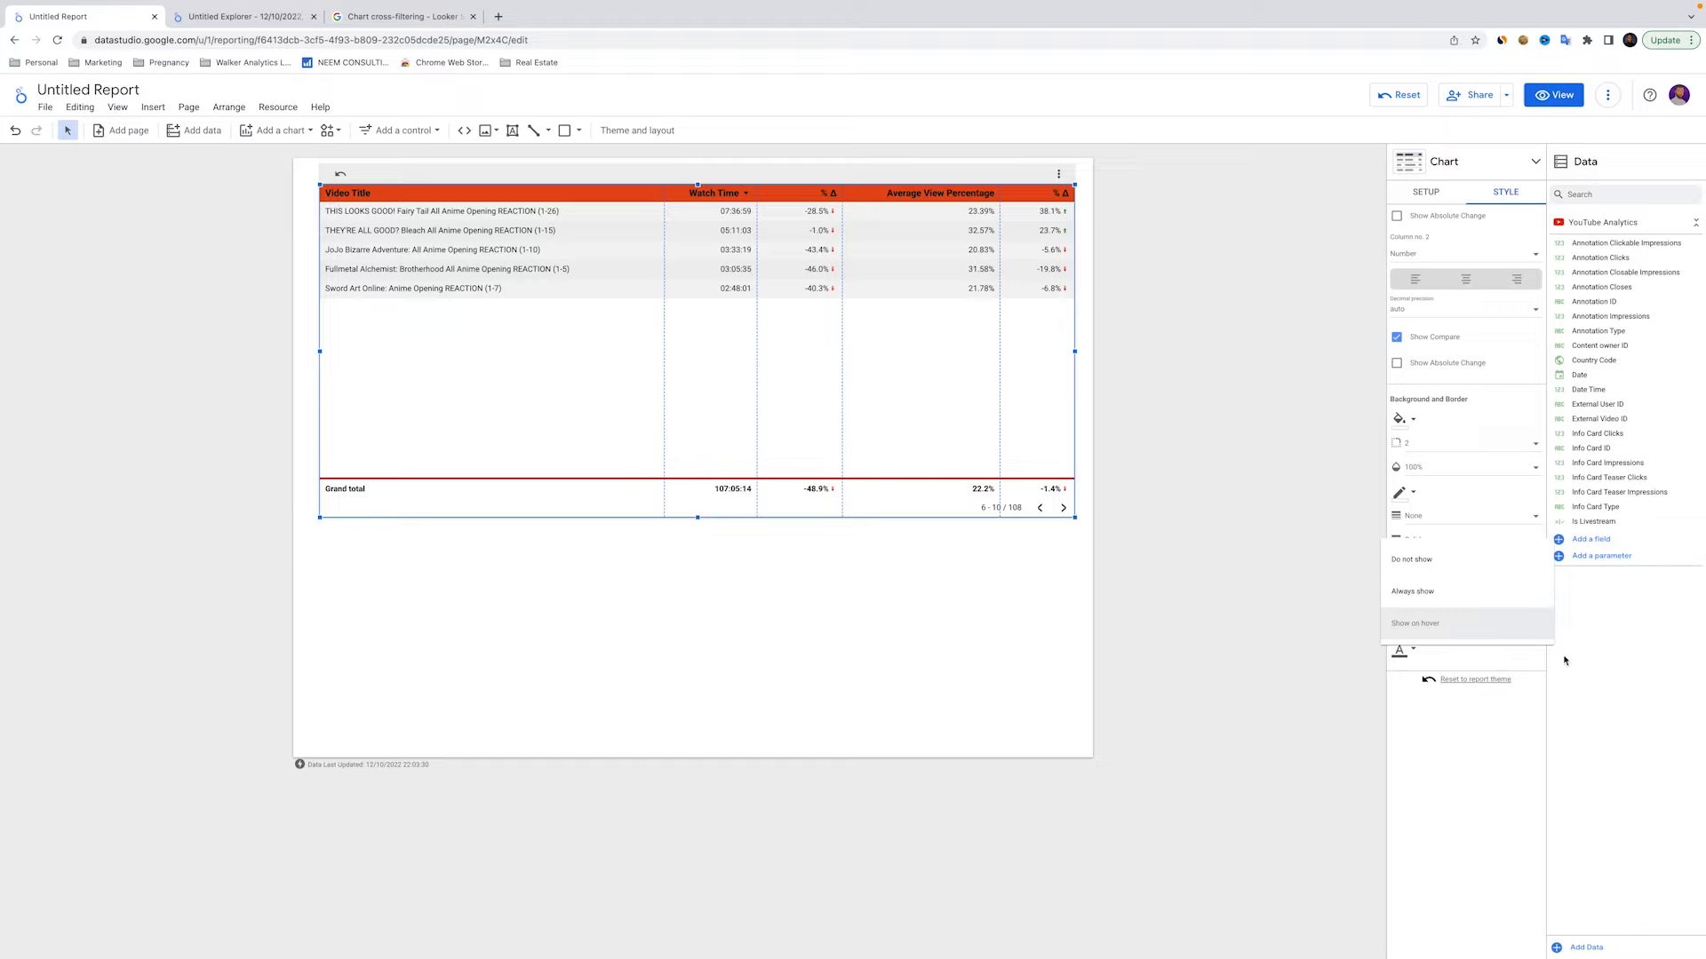
pyautogui.click(1421, 611)
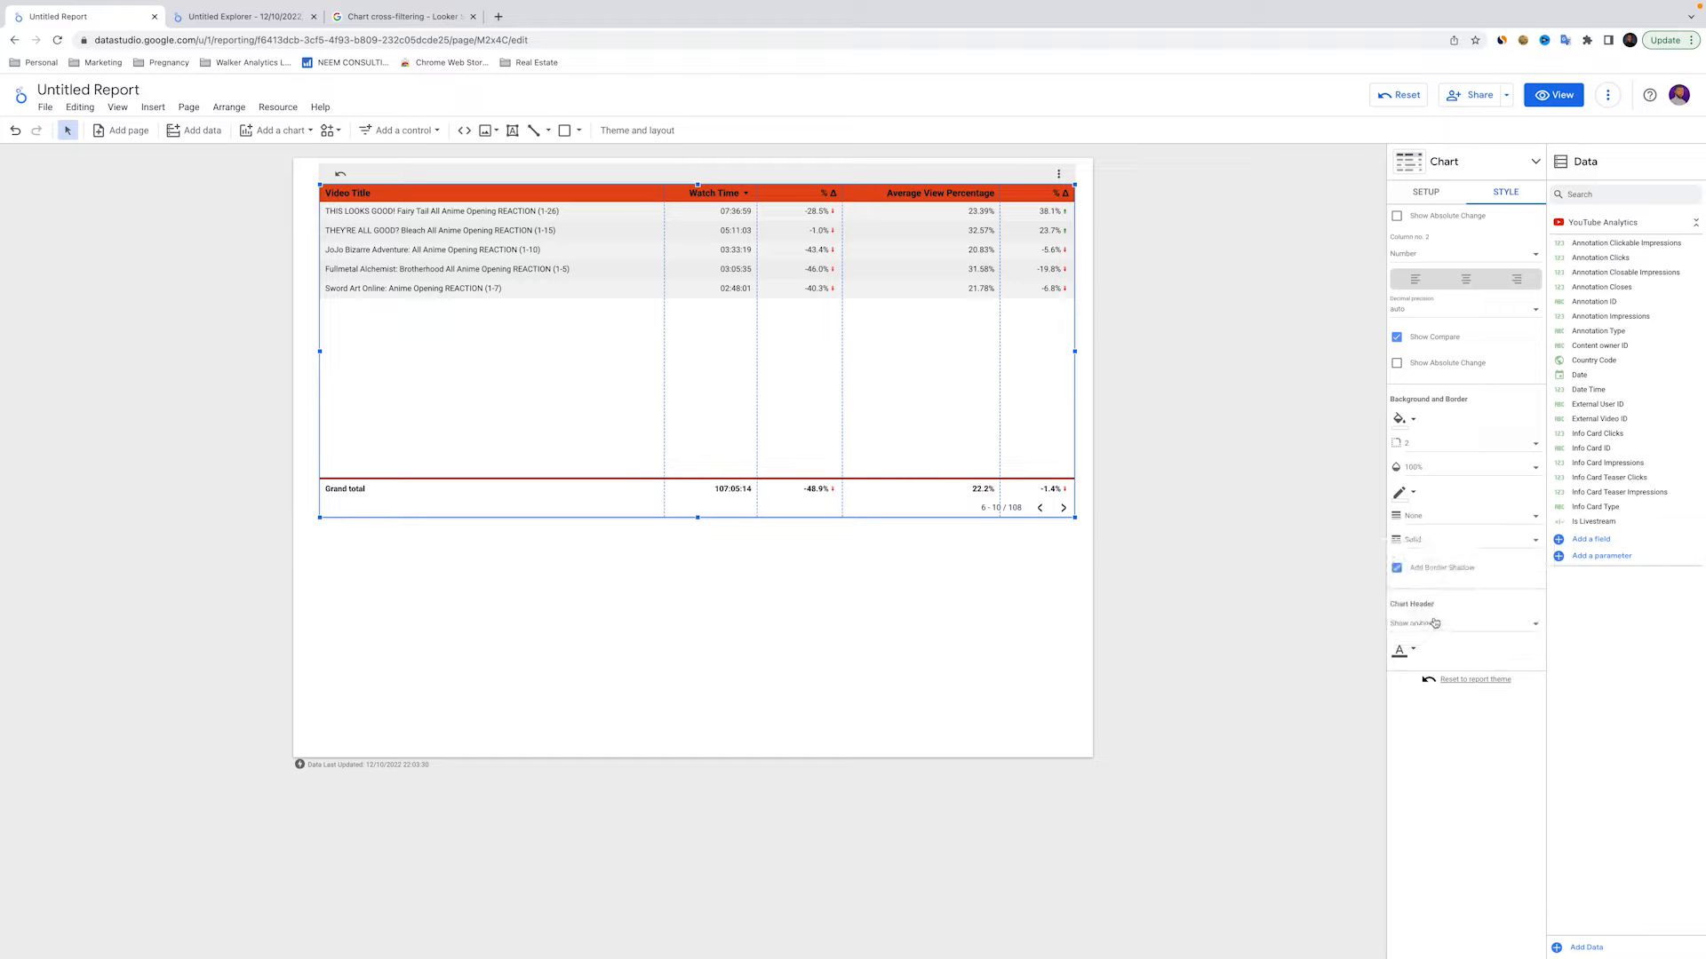
pyautogui.click(1434, 623)
pyautogui.click(1443, 573)
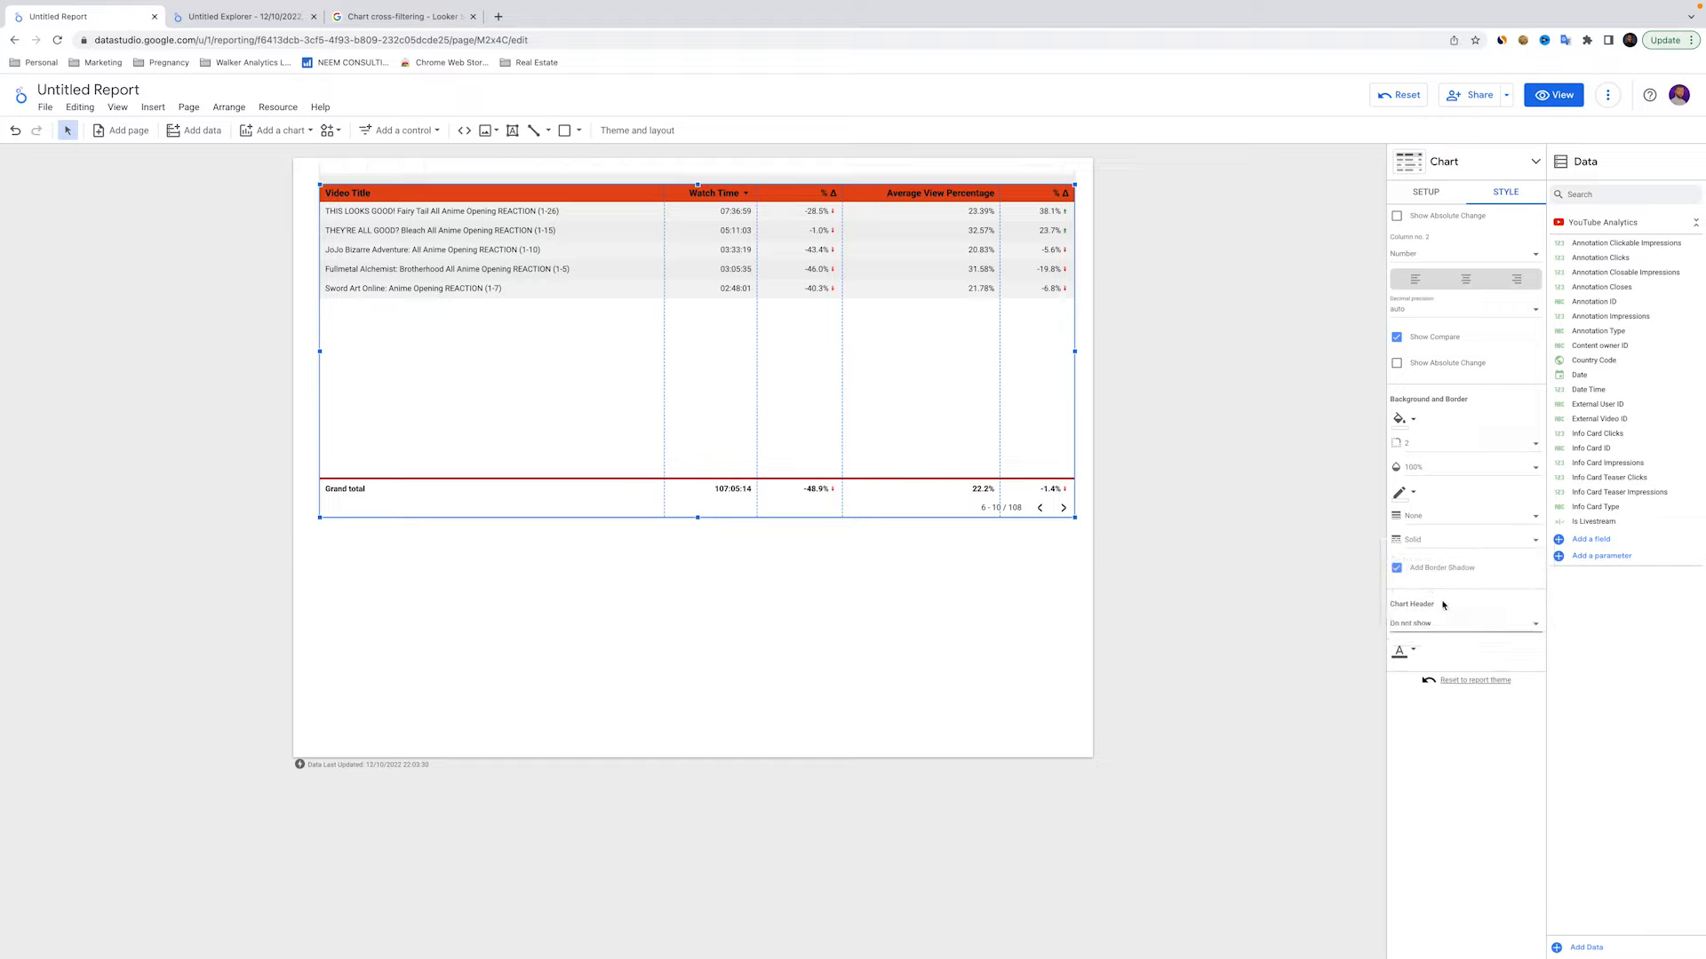
# Try Always show for the table's chart header and set it back to Show on hover
pyautogui.click(1449, 632)
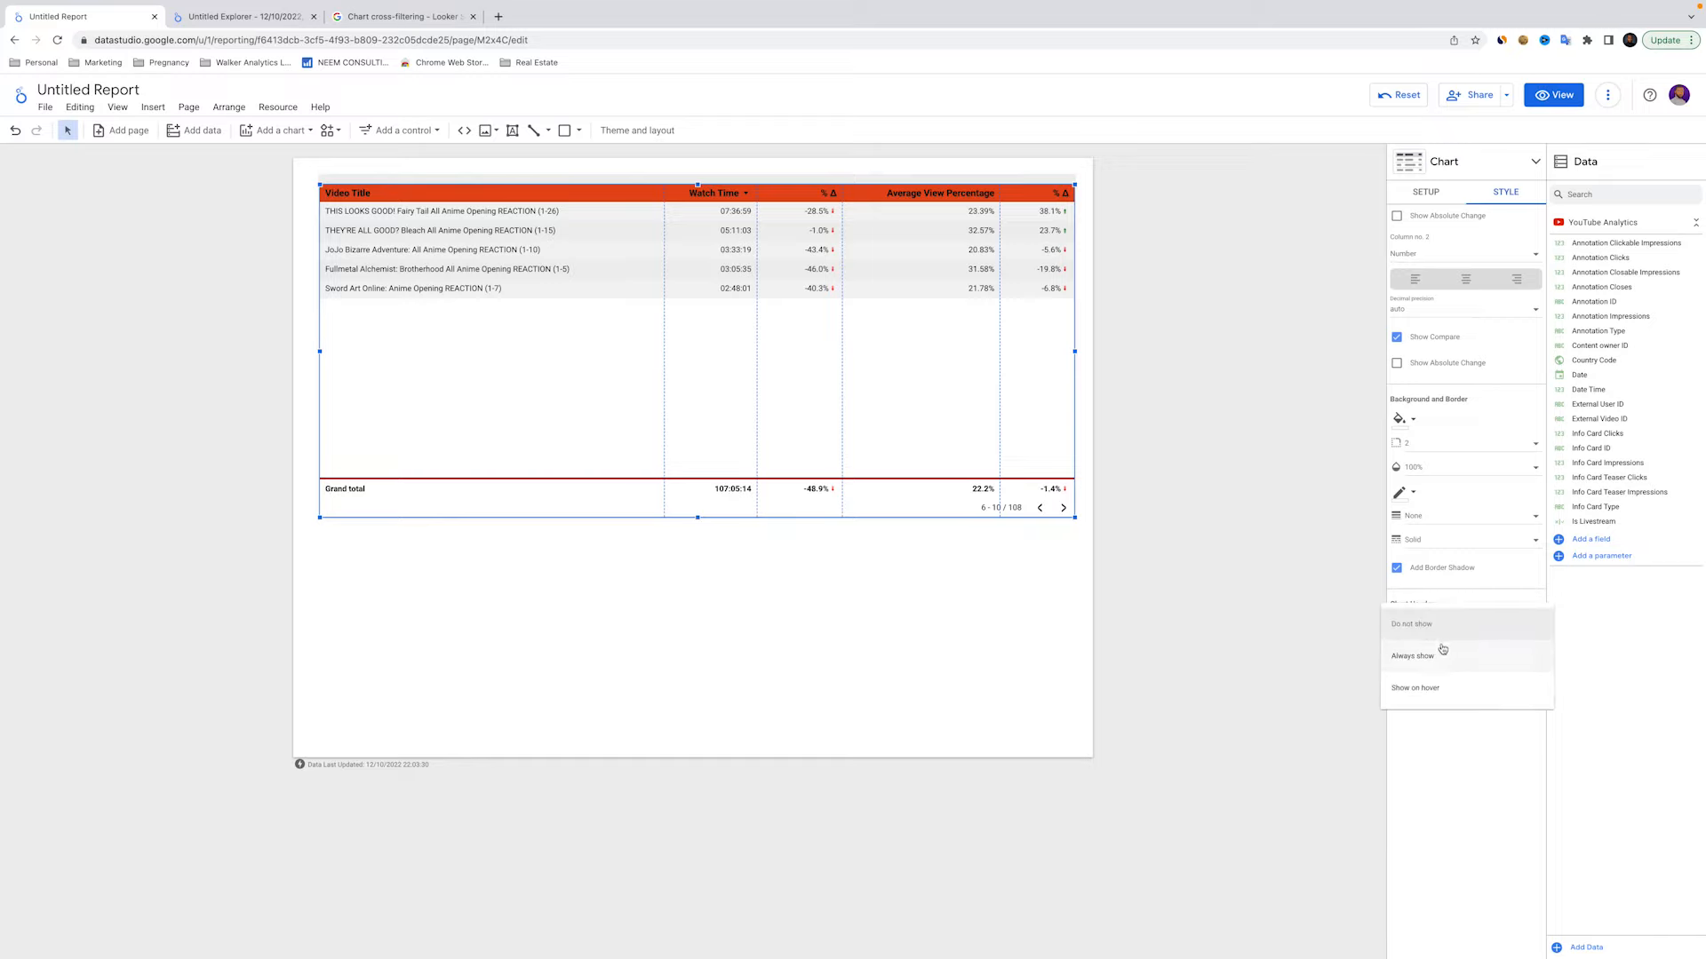
pyautogui.click(1443, 656)
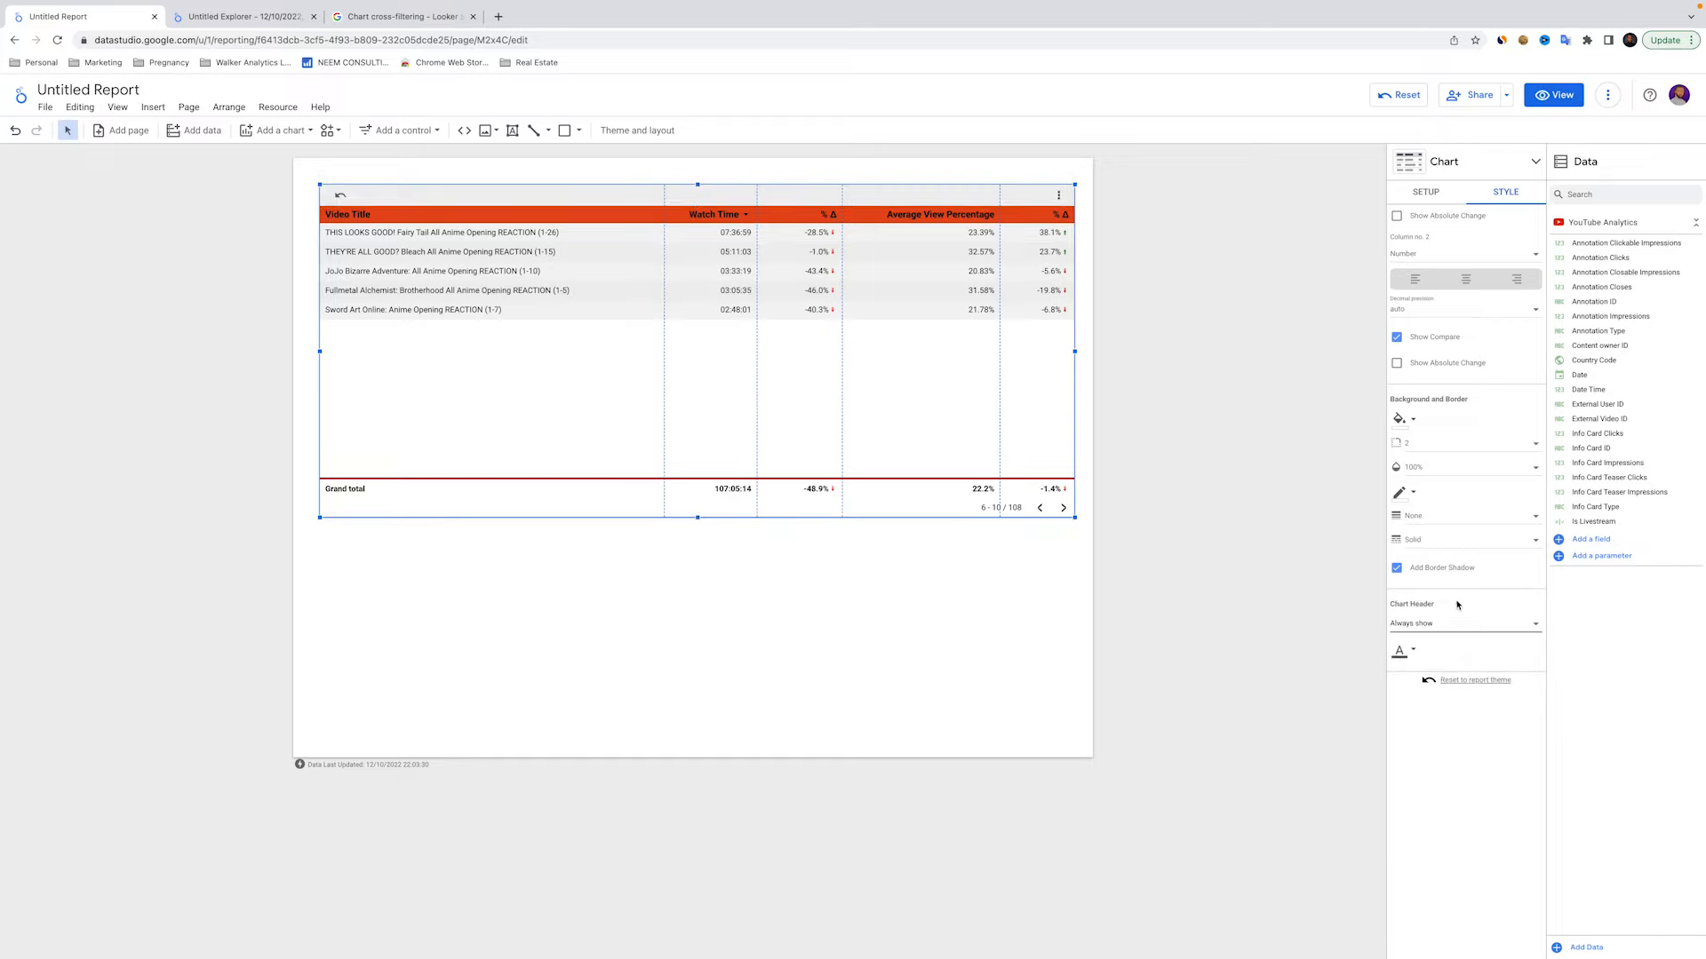
pyautogui.click(1450, 621)
pyautogui.click(1439, 654)
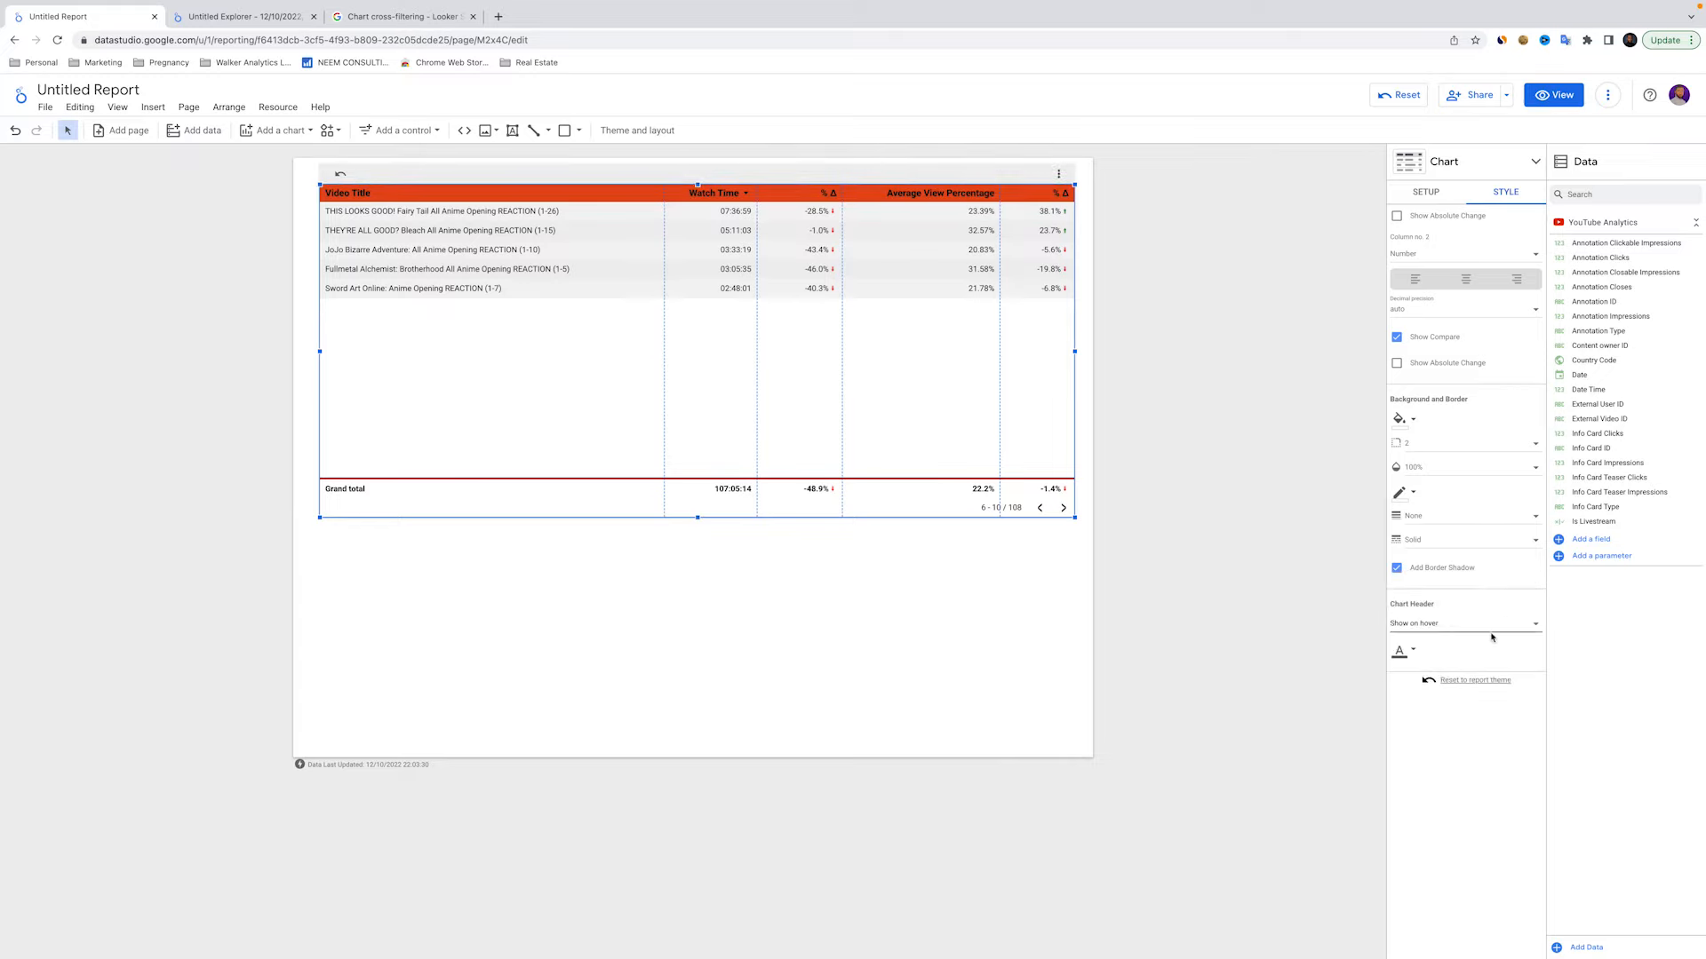
# Examine the chart header's font colour choices and the remaining style settings of the table
pyautogui.click(1413, 654)
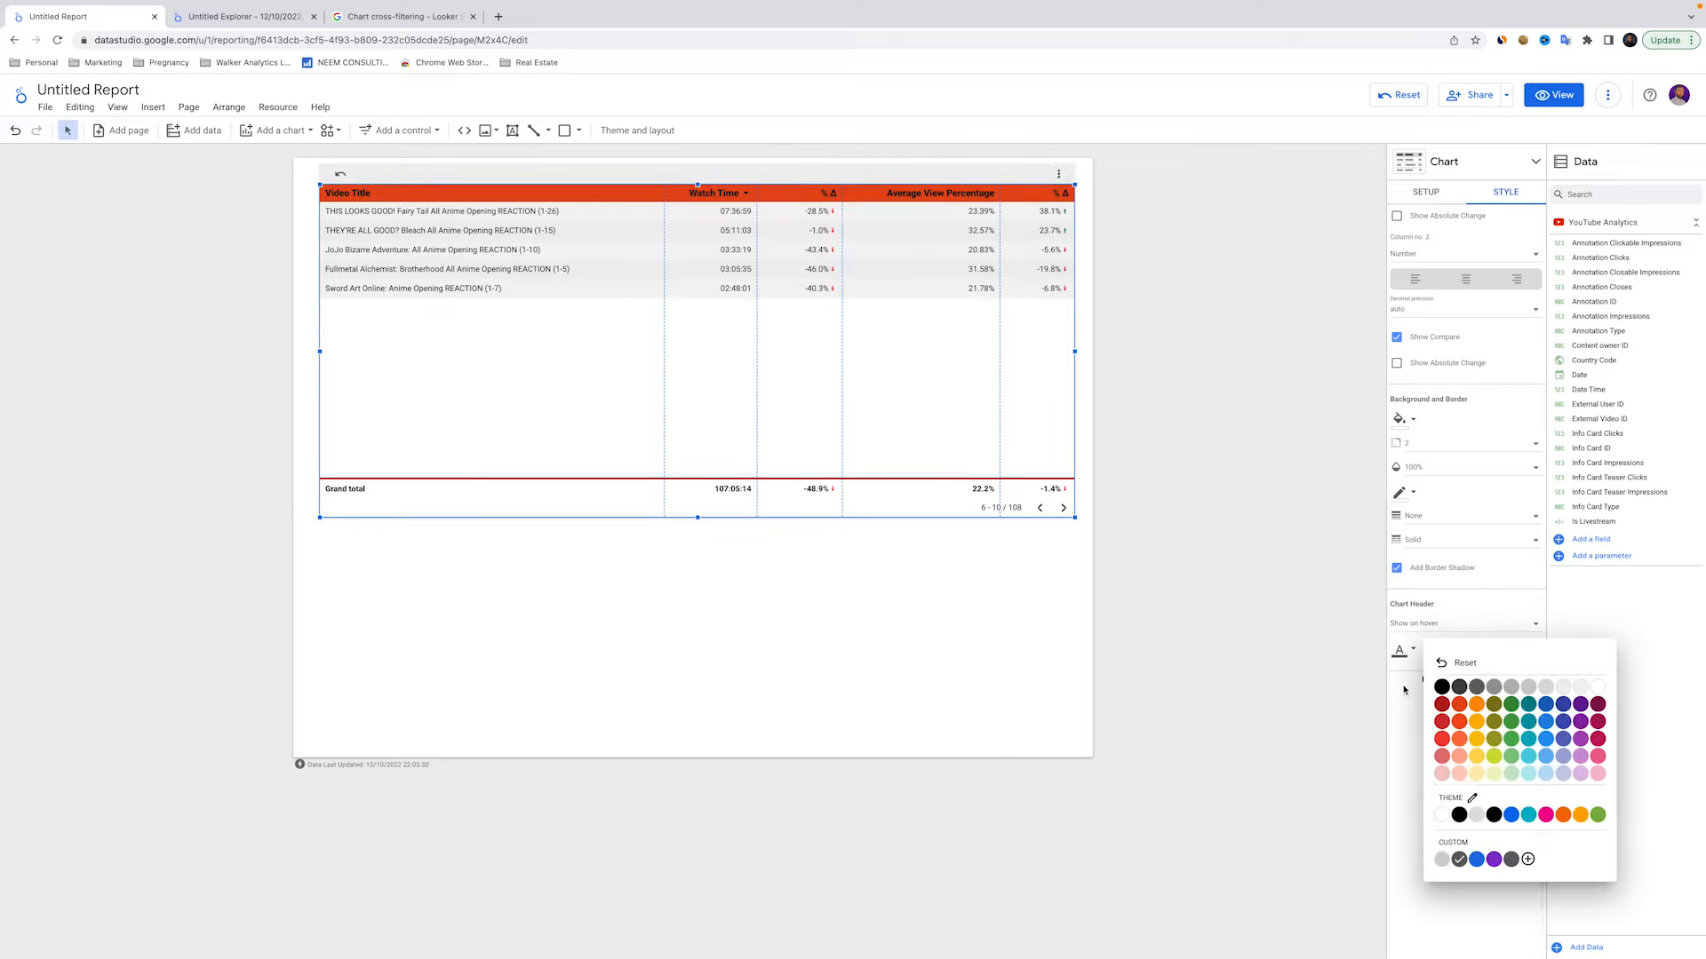
pyautogui.click(1405, 691)
pyautogui.scroll(15, 1453, 597)
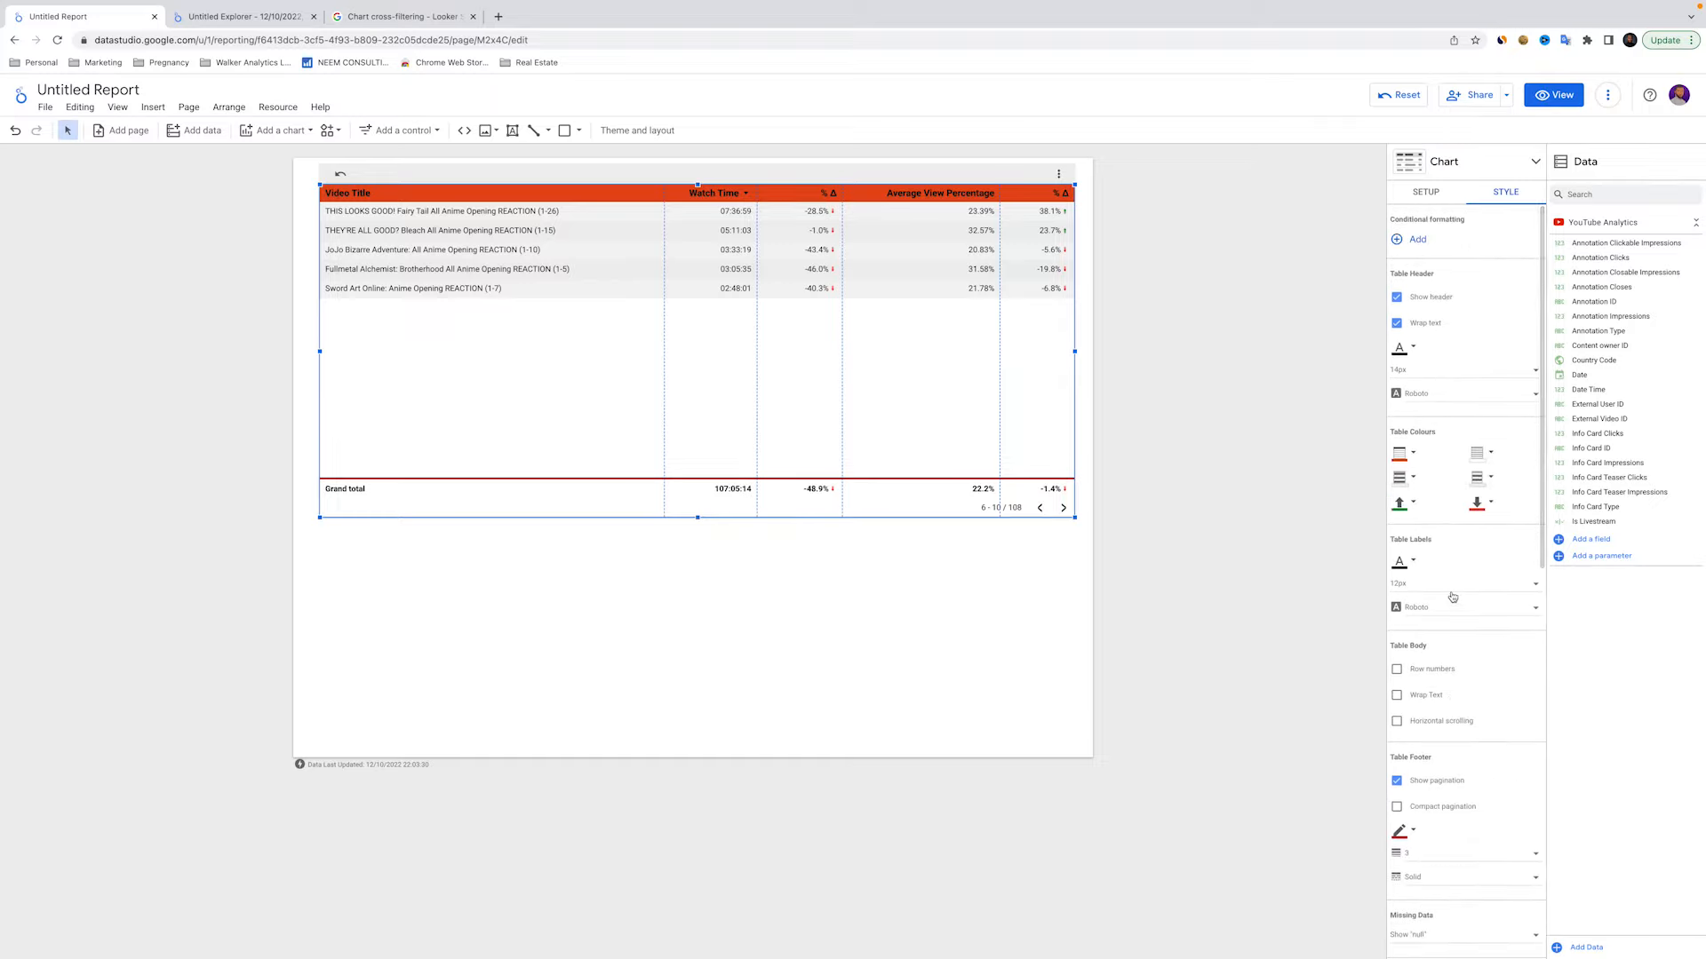
pyautogui.scroll(-10, 1453, 597)
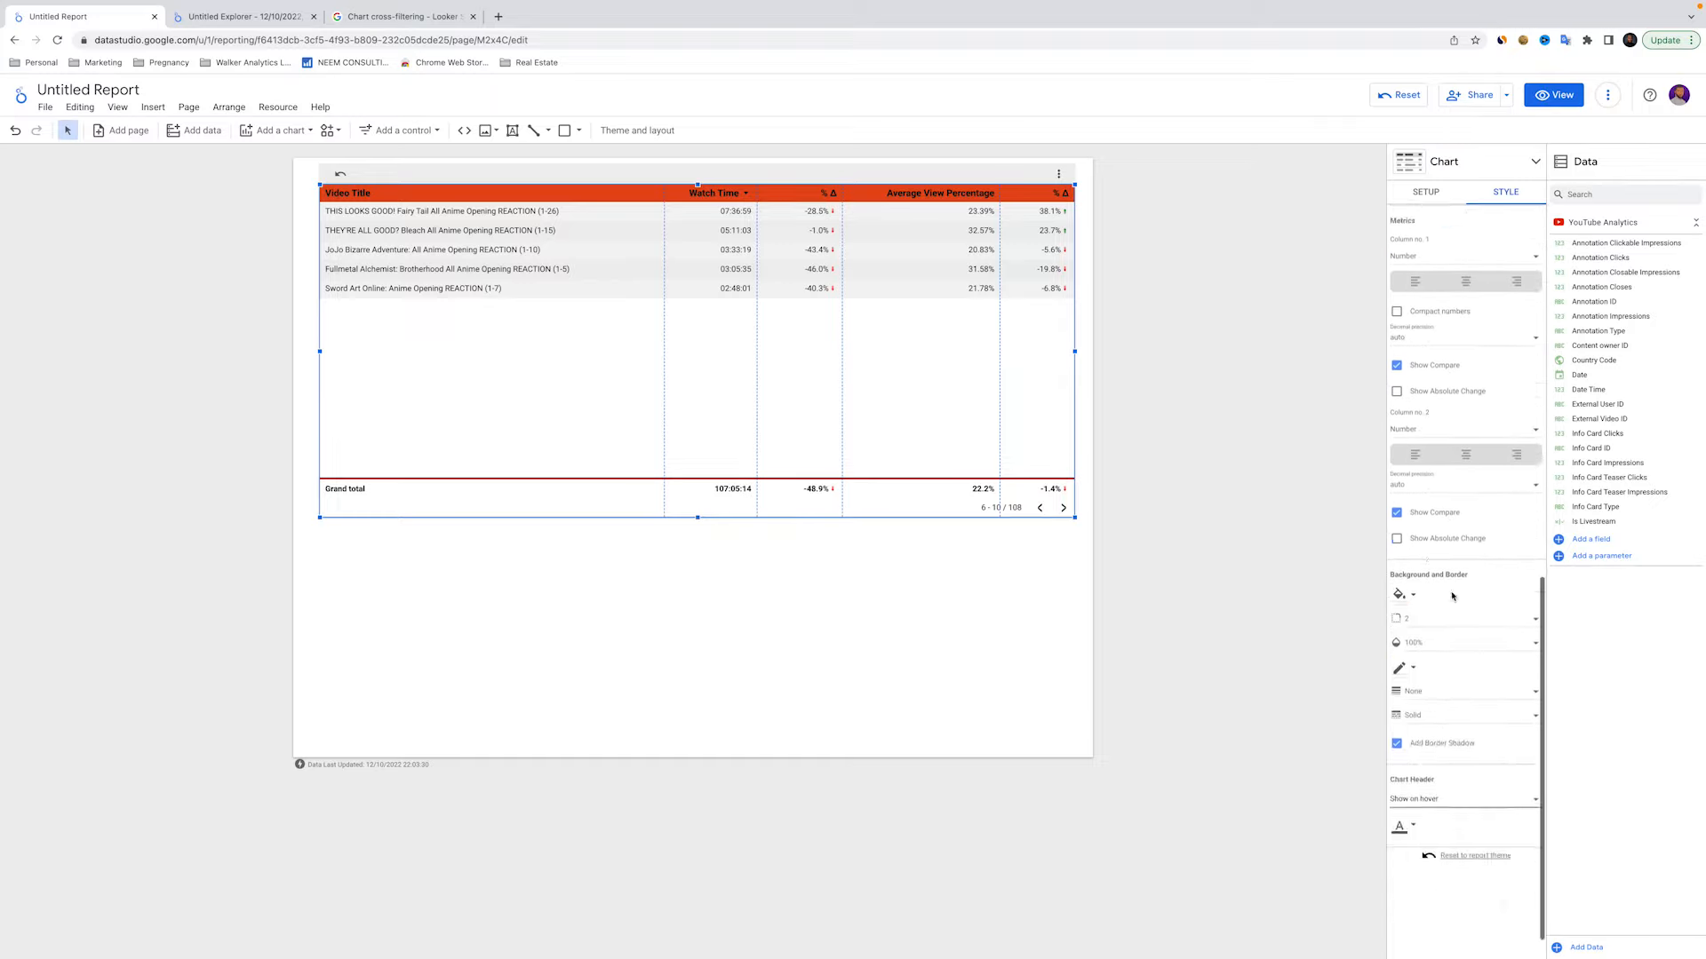
pyautogui.scroll(10, 1452, 597)
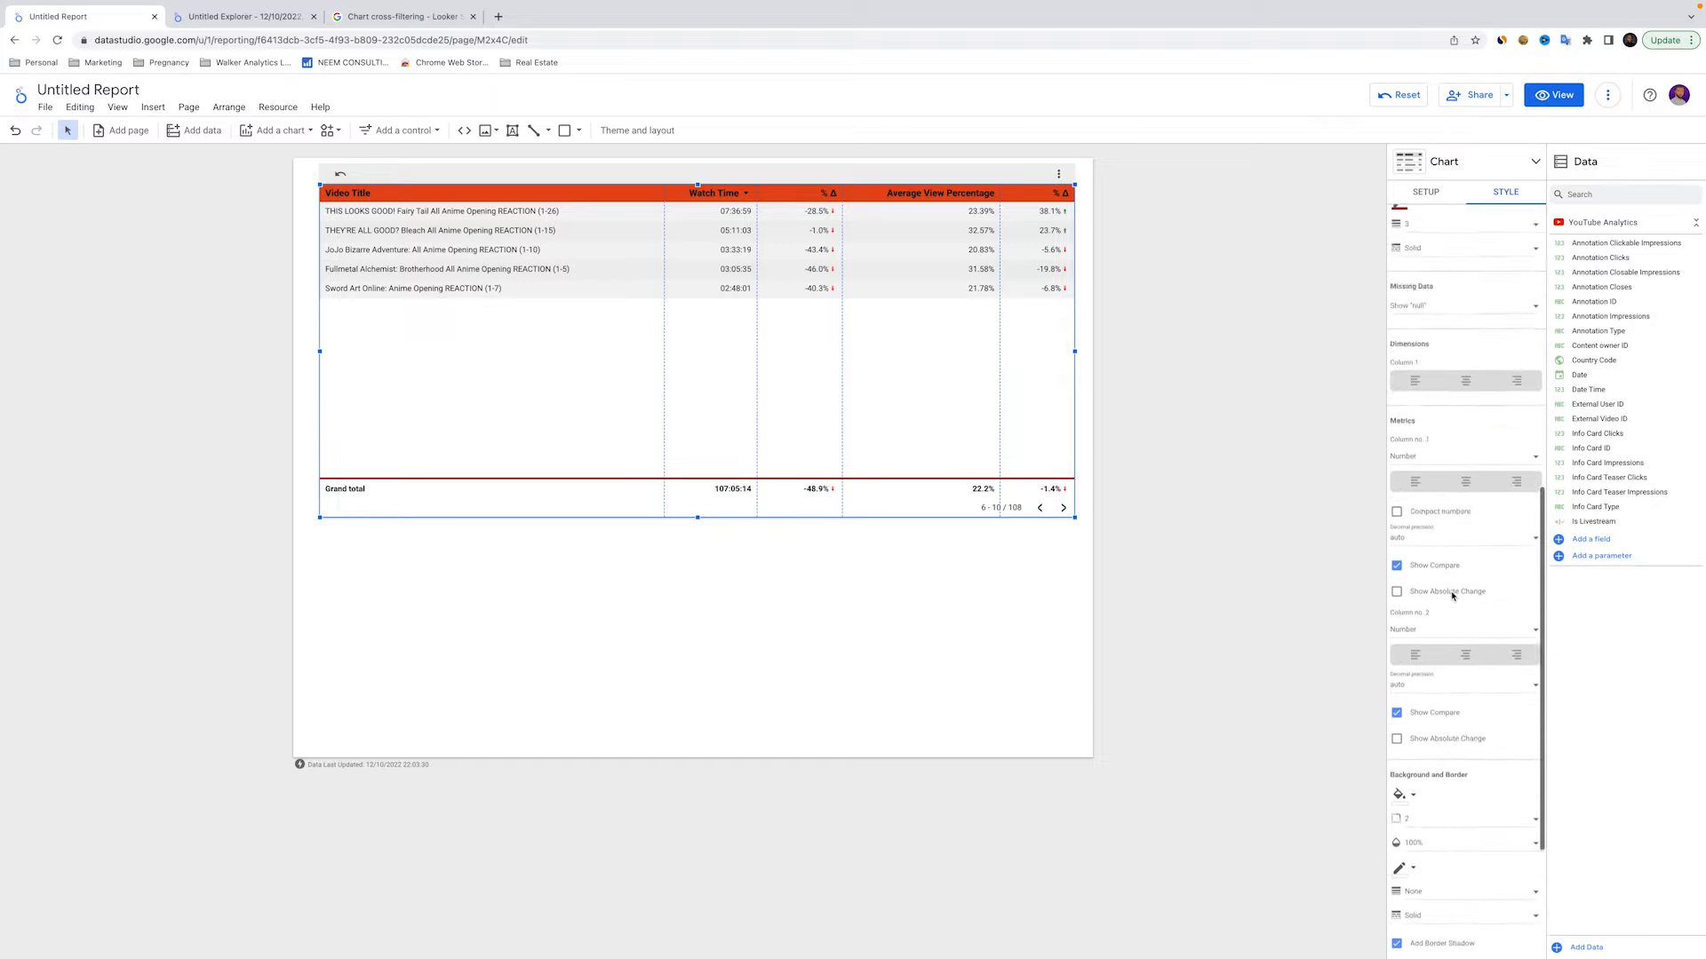
# Convert the table to a pie chart and look through its style settings
pyautogui.click(1491, 167)
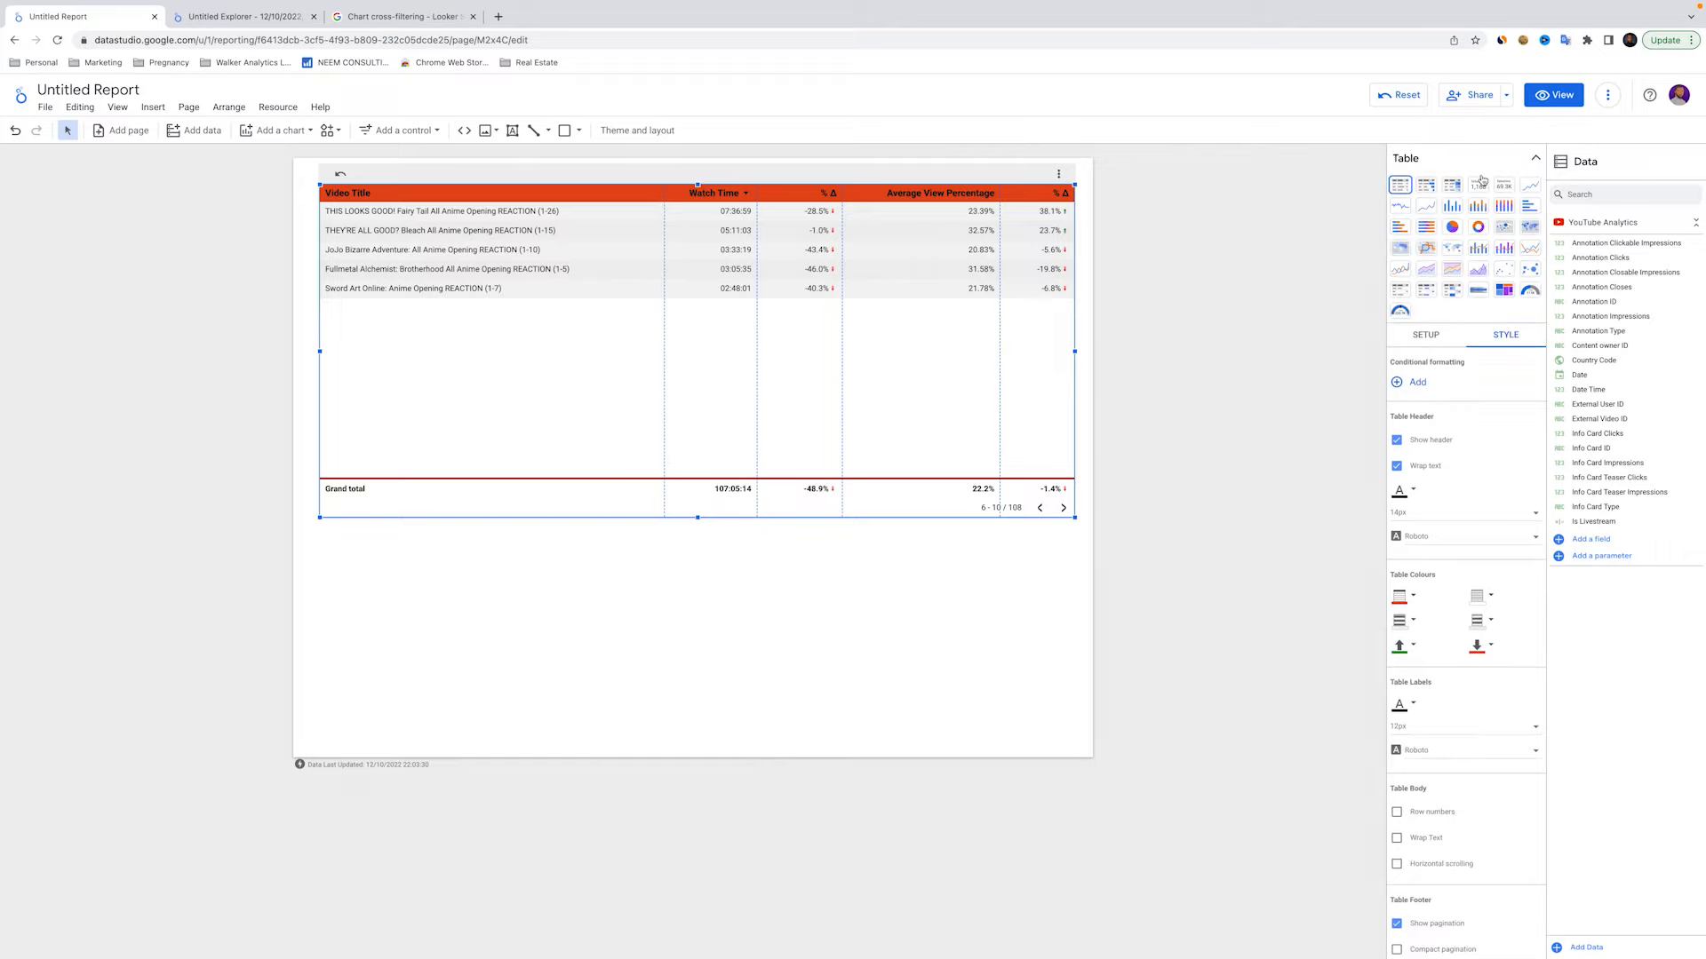
pyautogui.click(1453, 227)
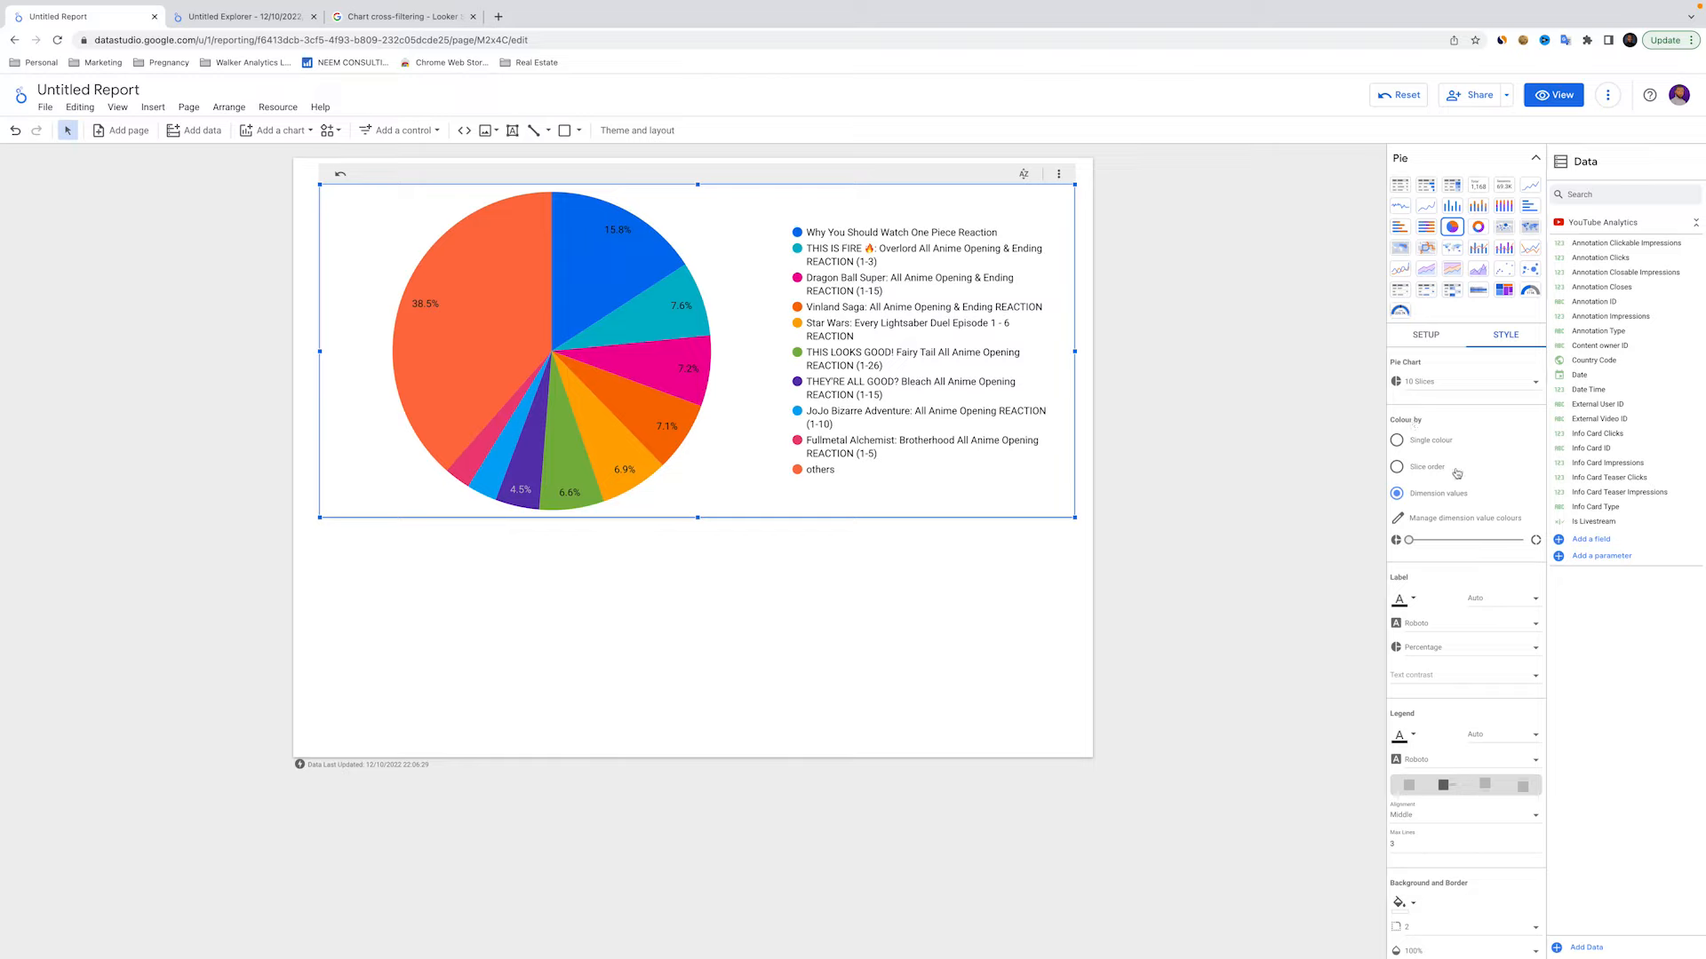
pyautogui.scroll(-4, 1457, 474)
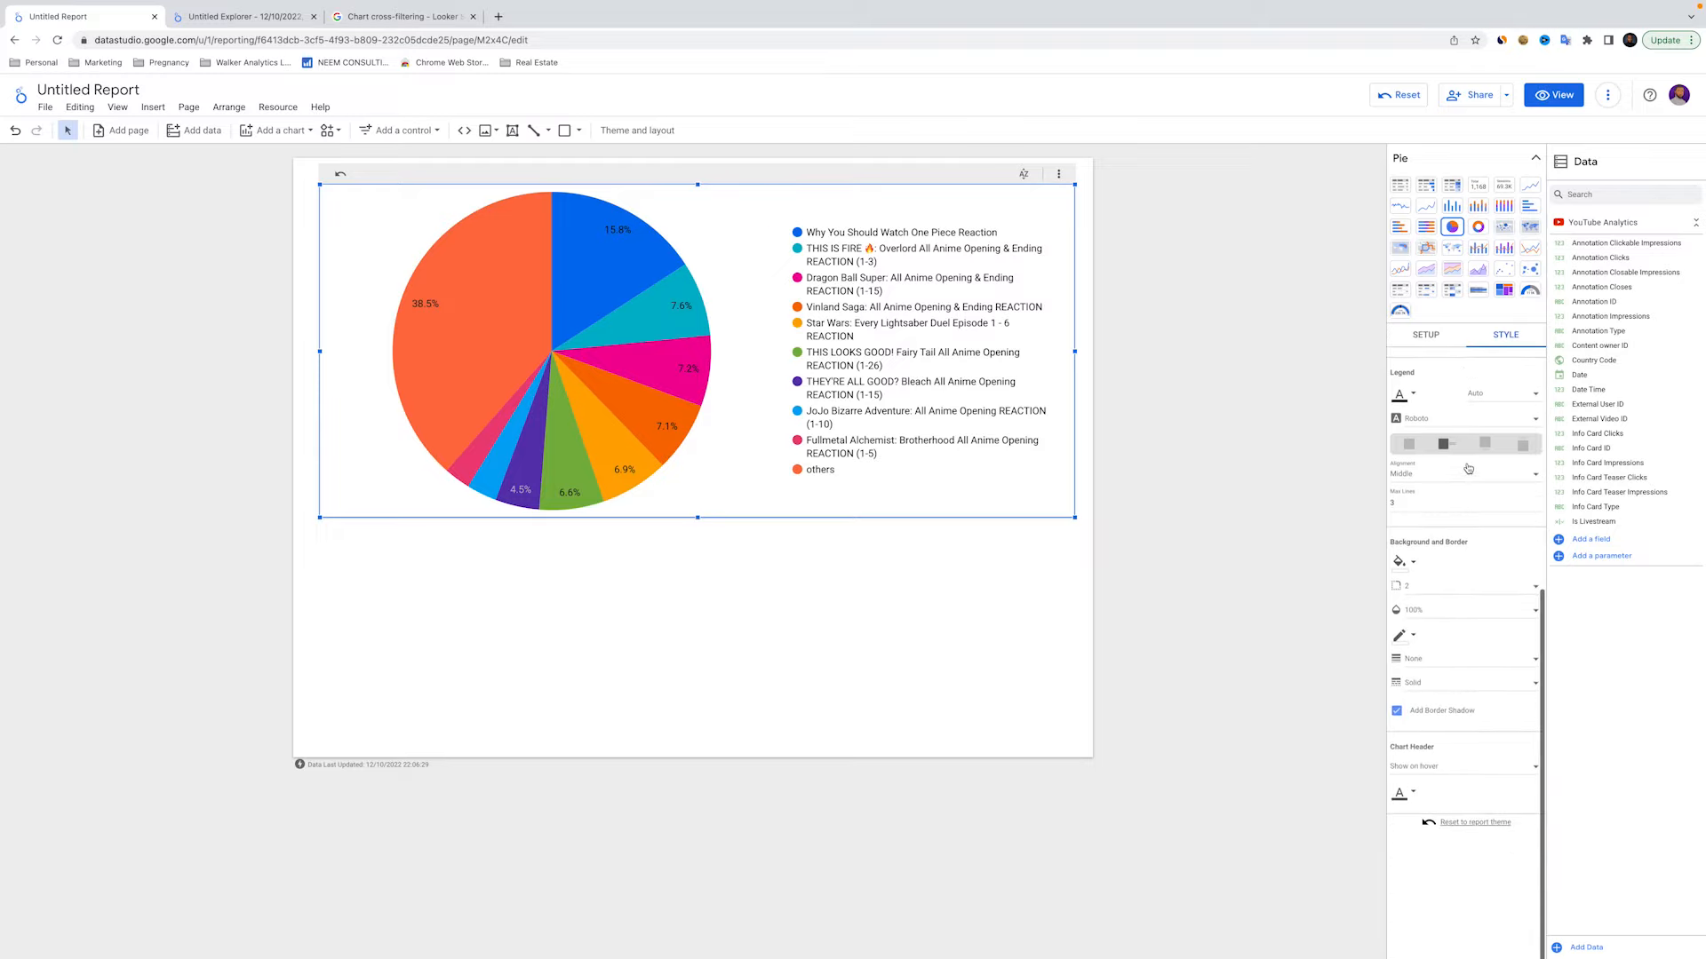
pyautogui.scroll(4, 1462, 462)
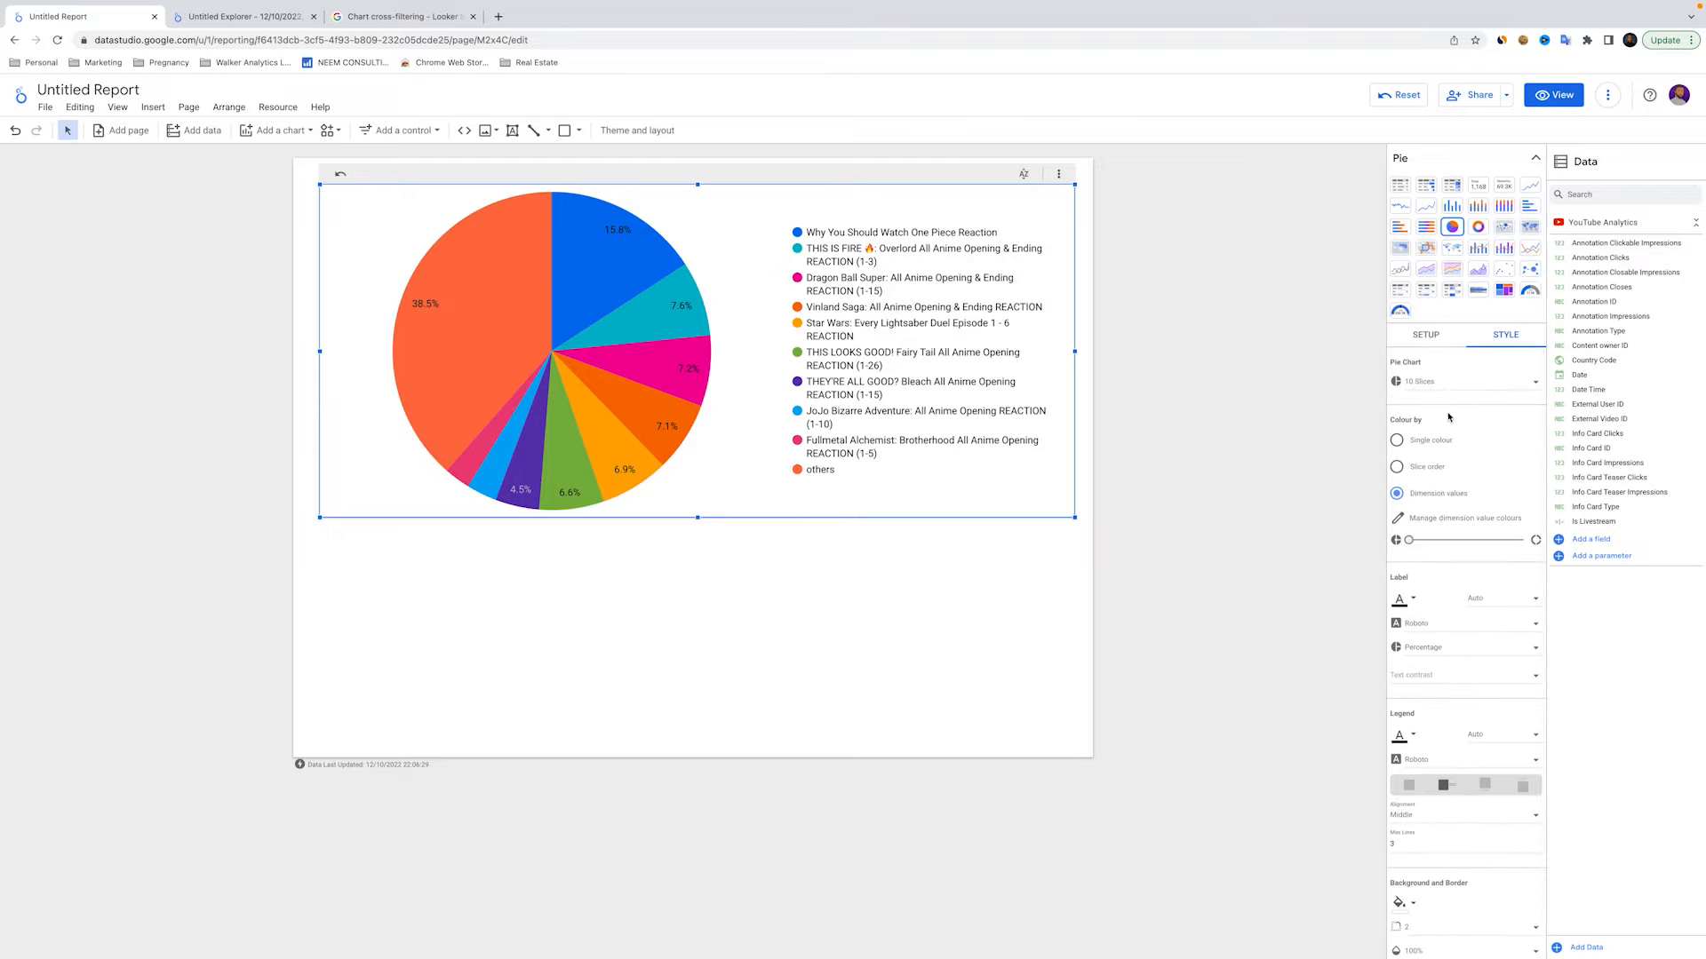
# Try the chart as a gauge, convert it back to a table and deselect it
pyautogui.click(1401, 313)
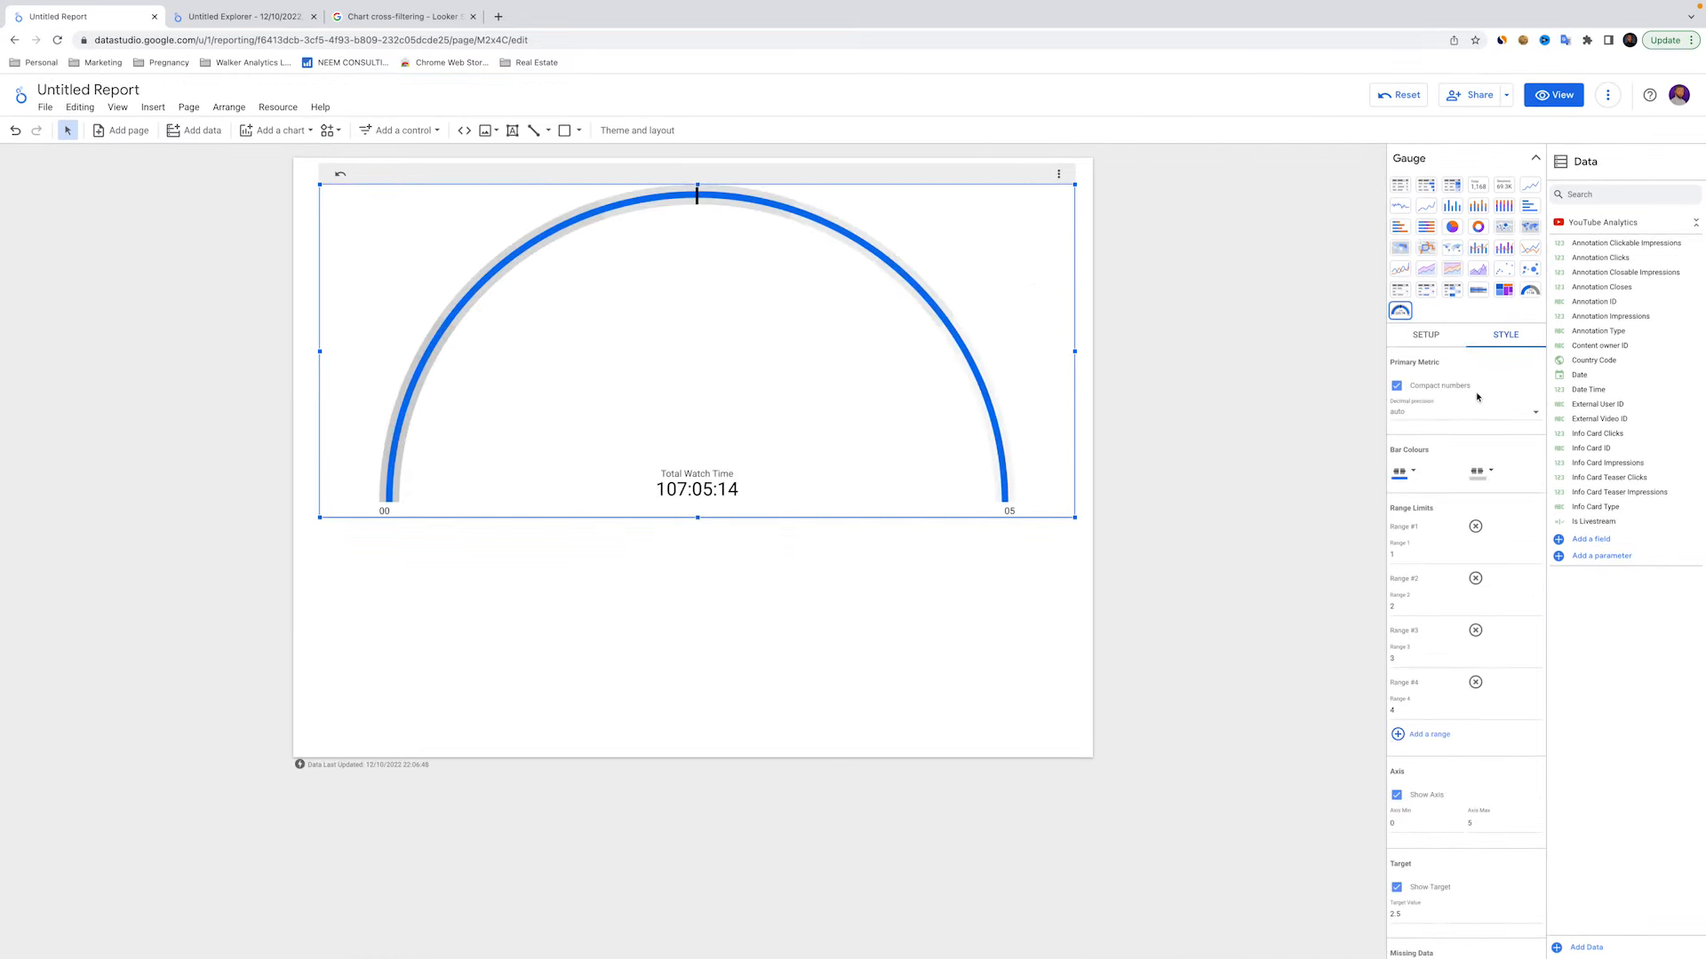
pyautogui.click(1419, 341)
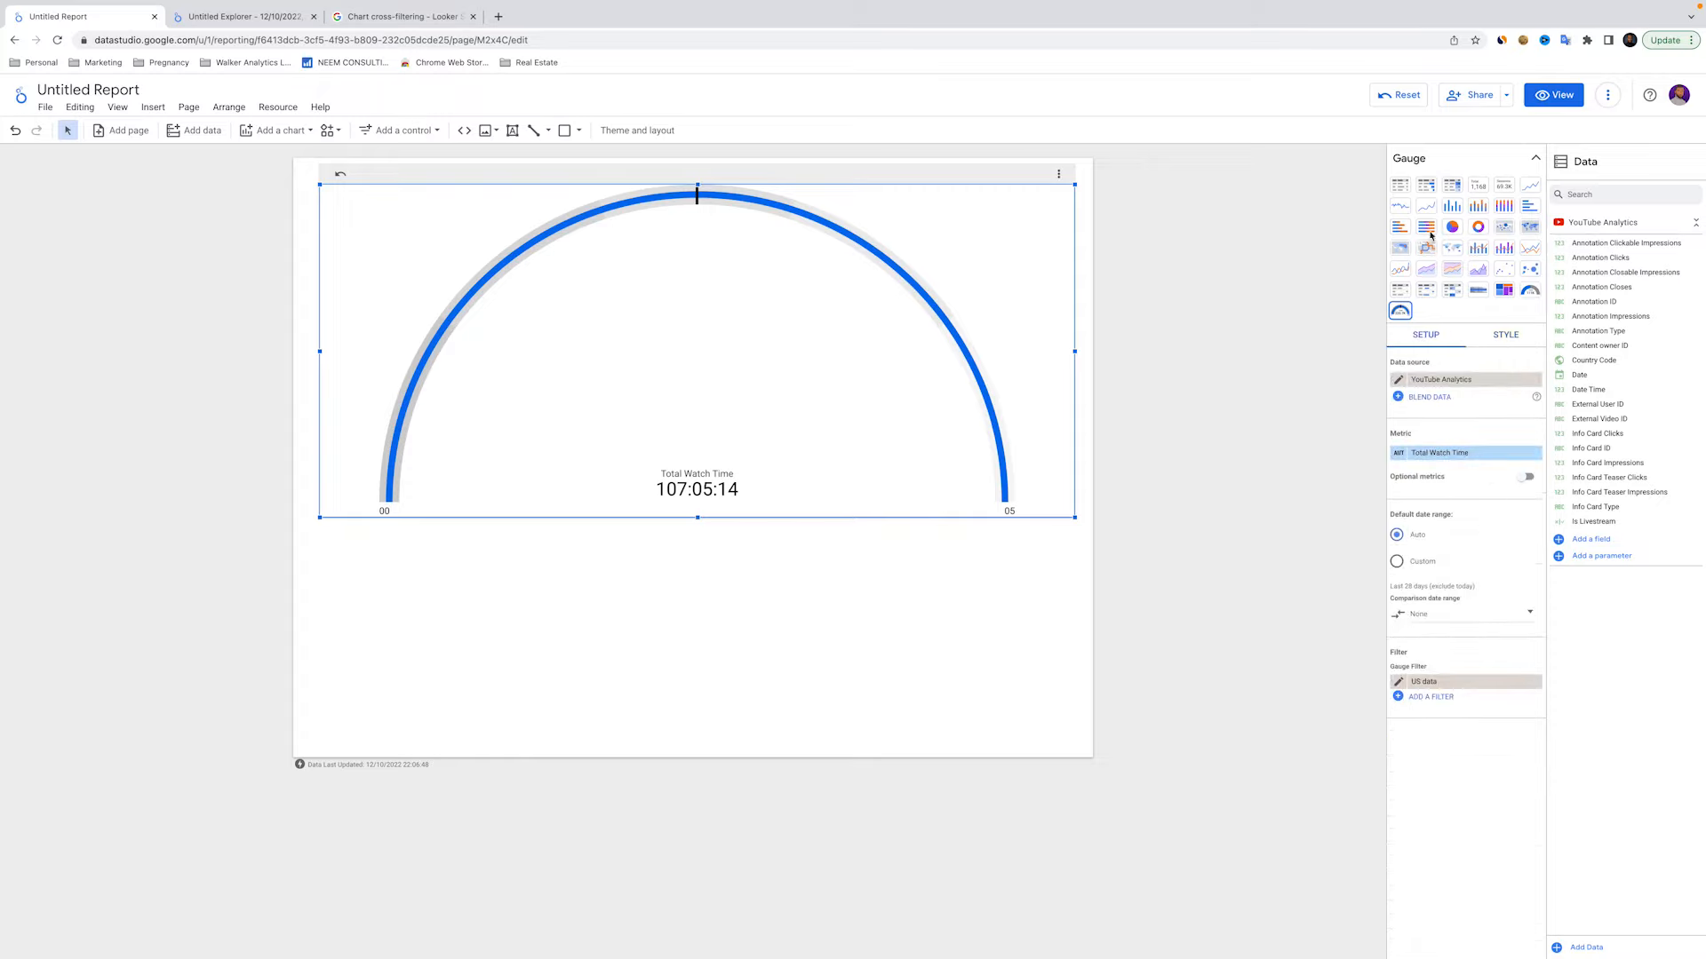
pyautogui.click(1400, 186)
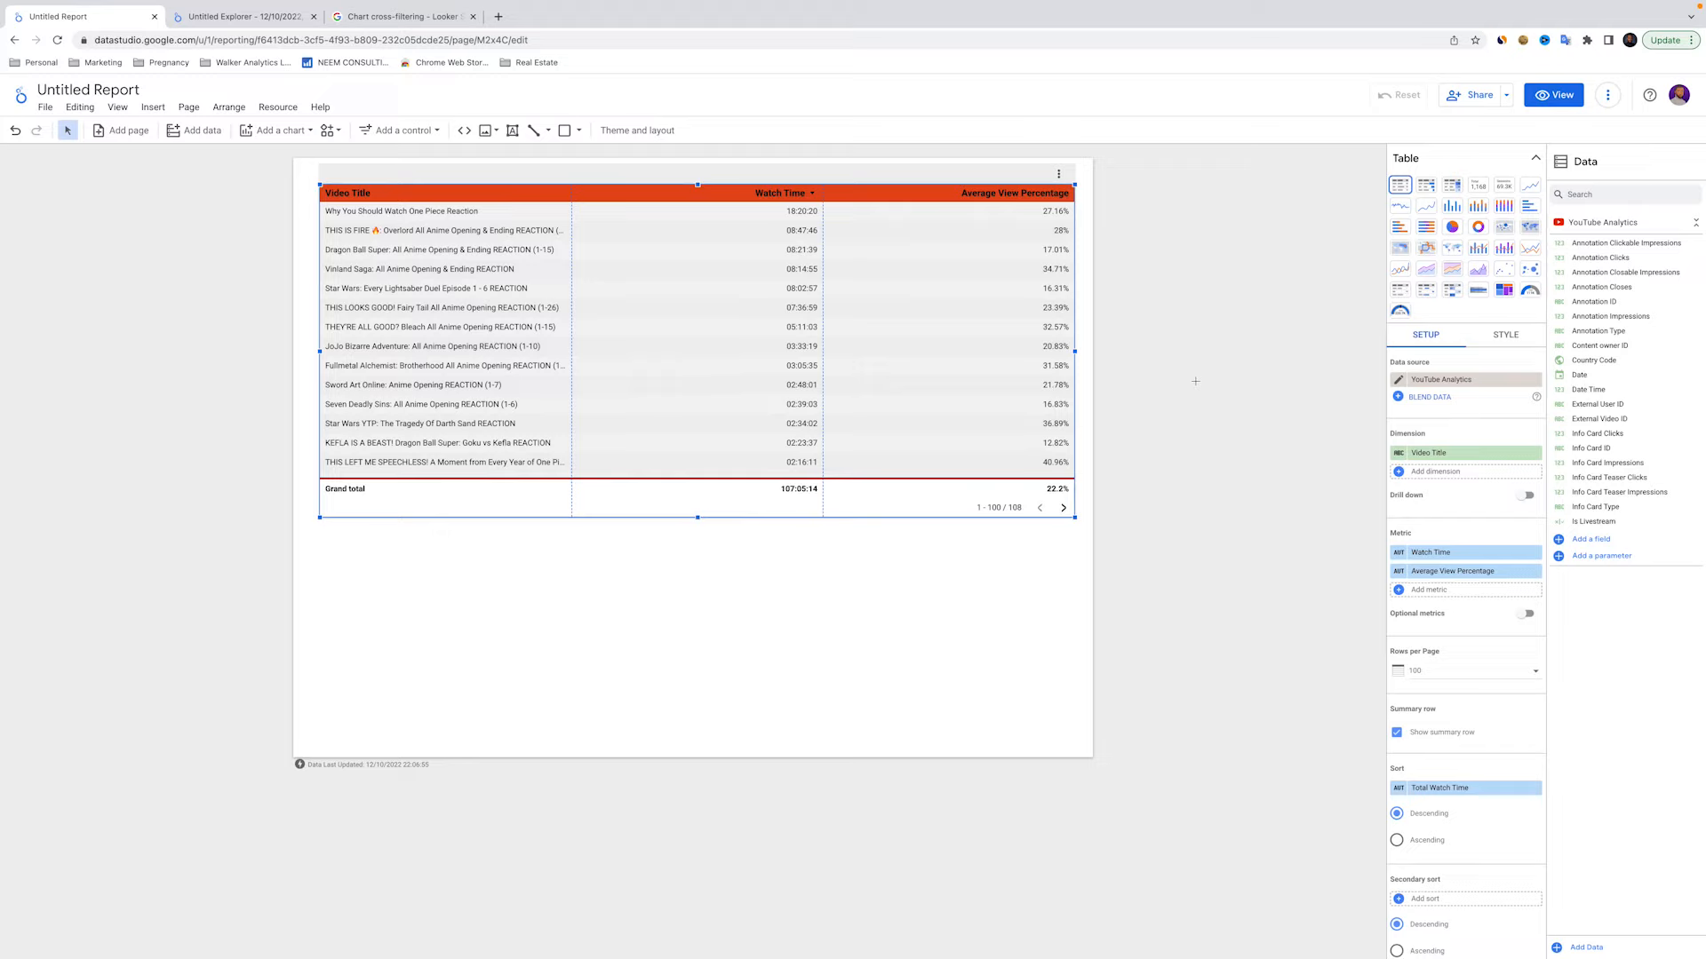
pyautogui.click(1197, 379)
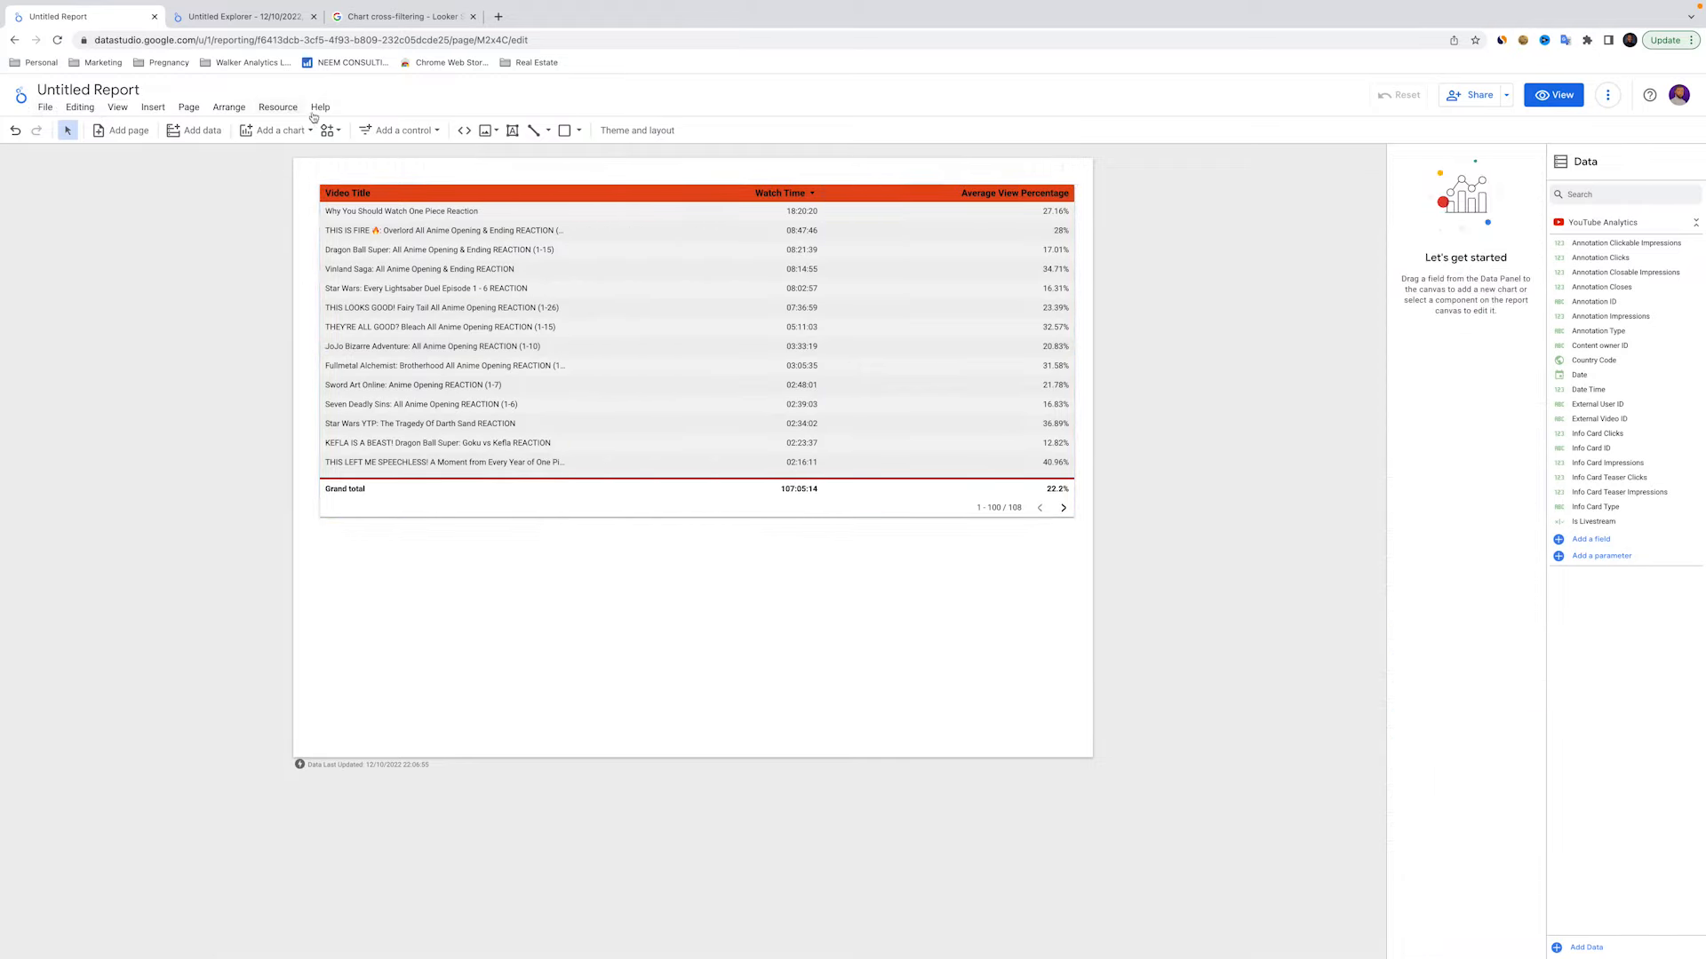
# Open the report's sharing settings and examine the permission options for adding people
pyautogui.click(47, 108)
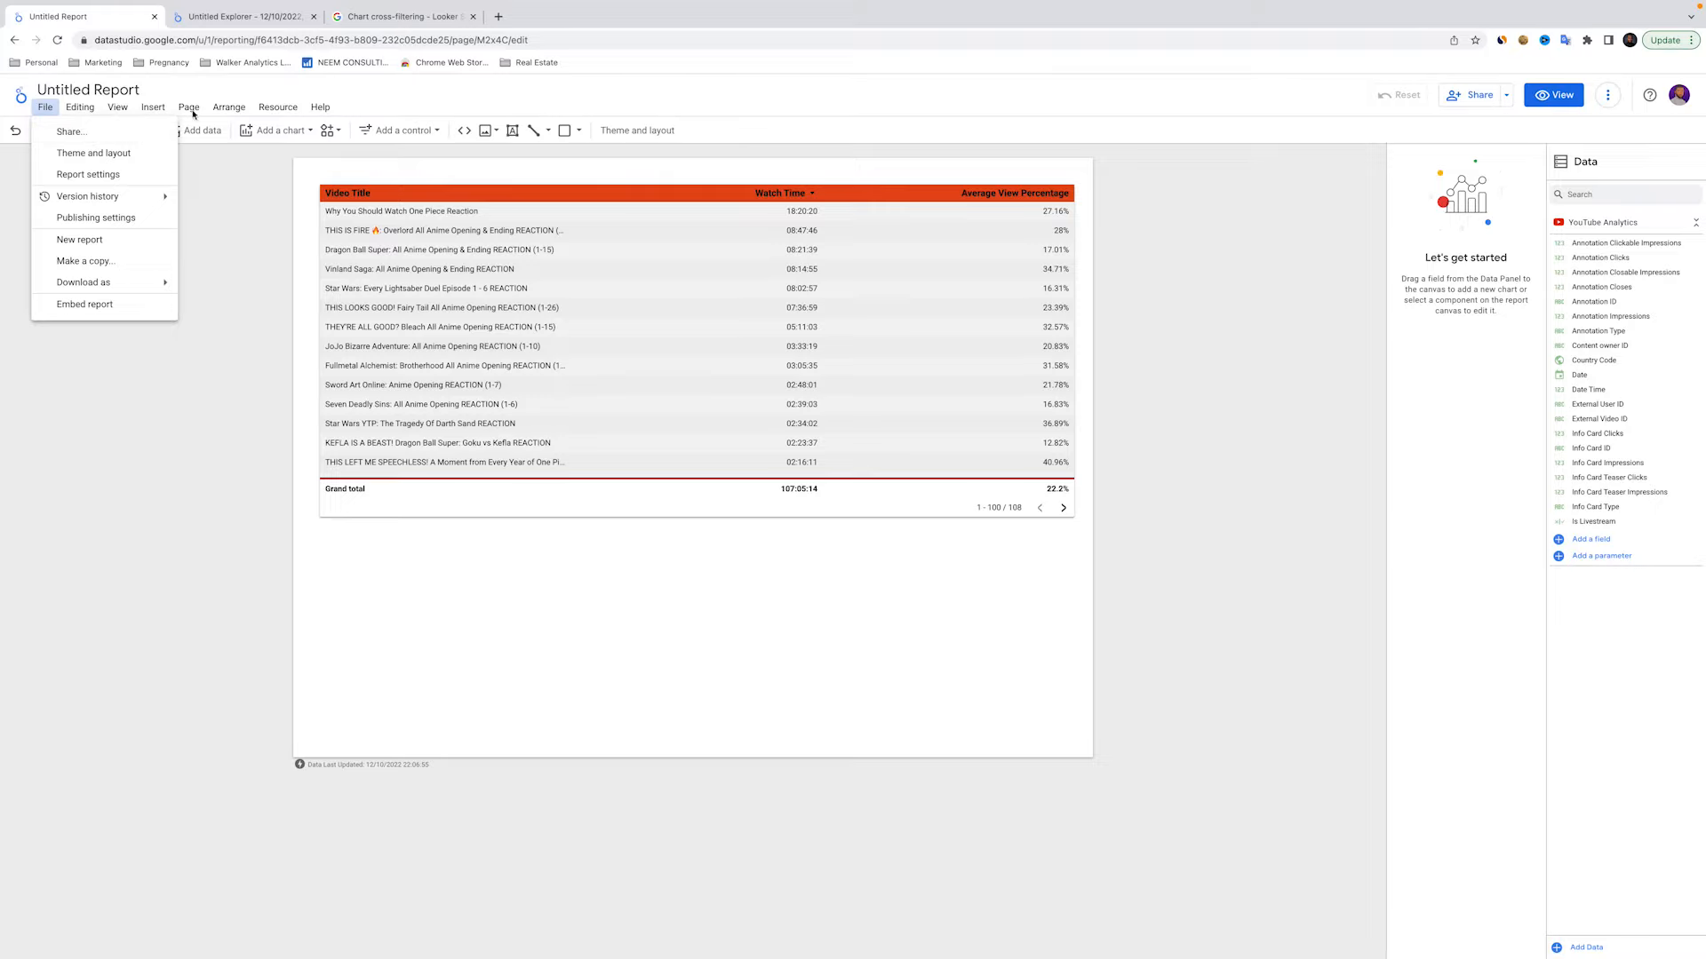
pyautogui.click(71, 132)
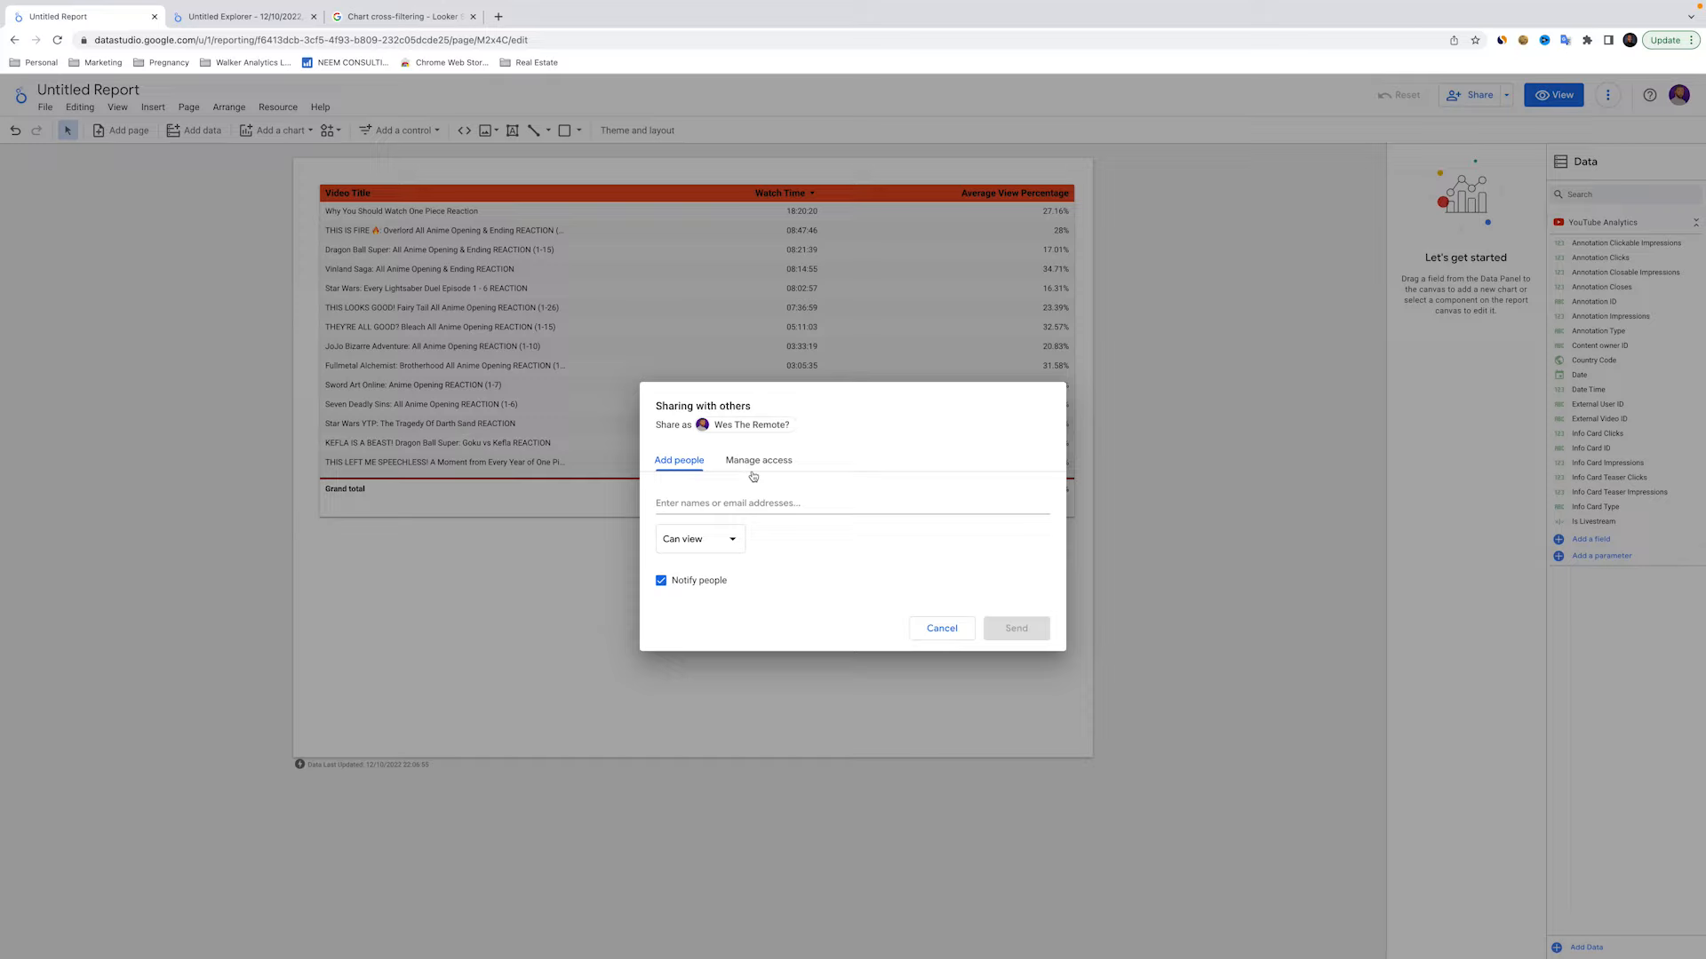
pyautogui.click(747, 494)
pyautogui.click(715, 538)
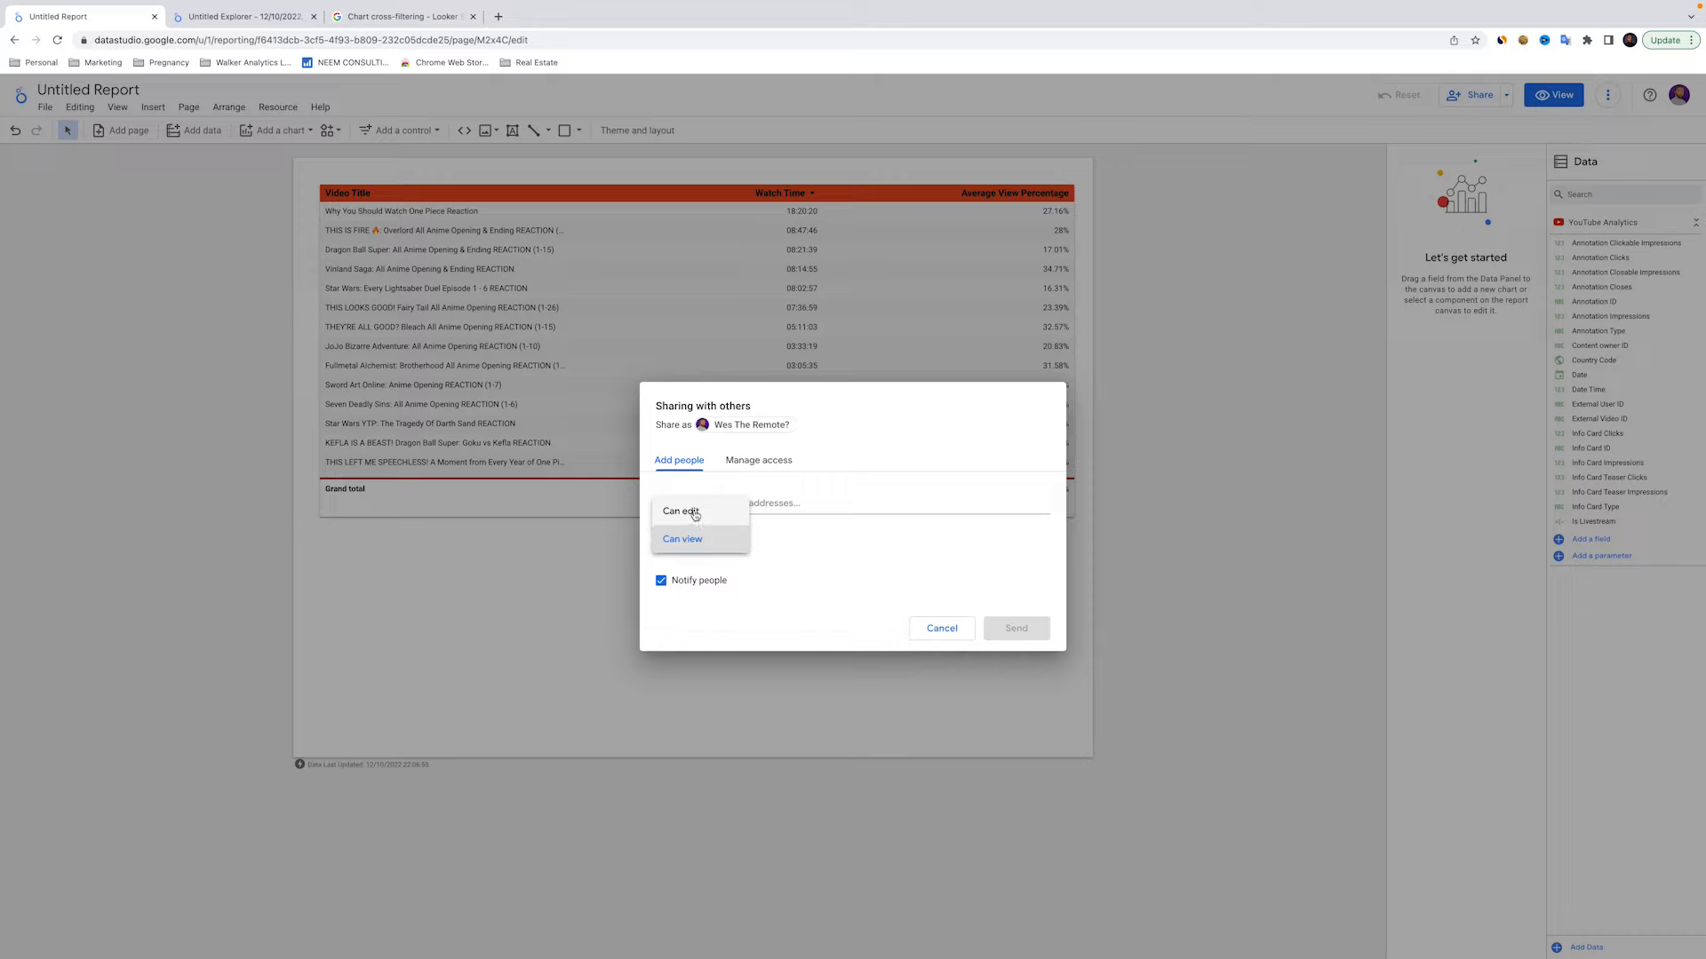
pyautogui.click(749, 461)
# Examine the link-sharing options for managing access to the report and close the sharing settings without changes
pyautogui.click(750, 461)
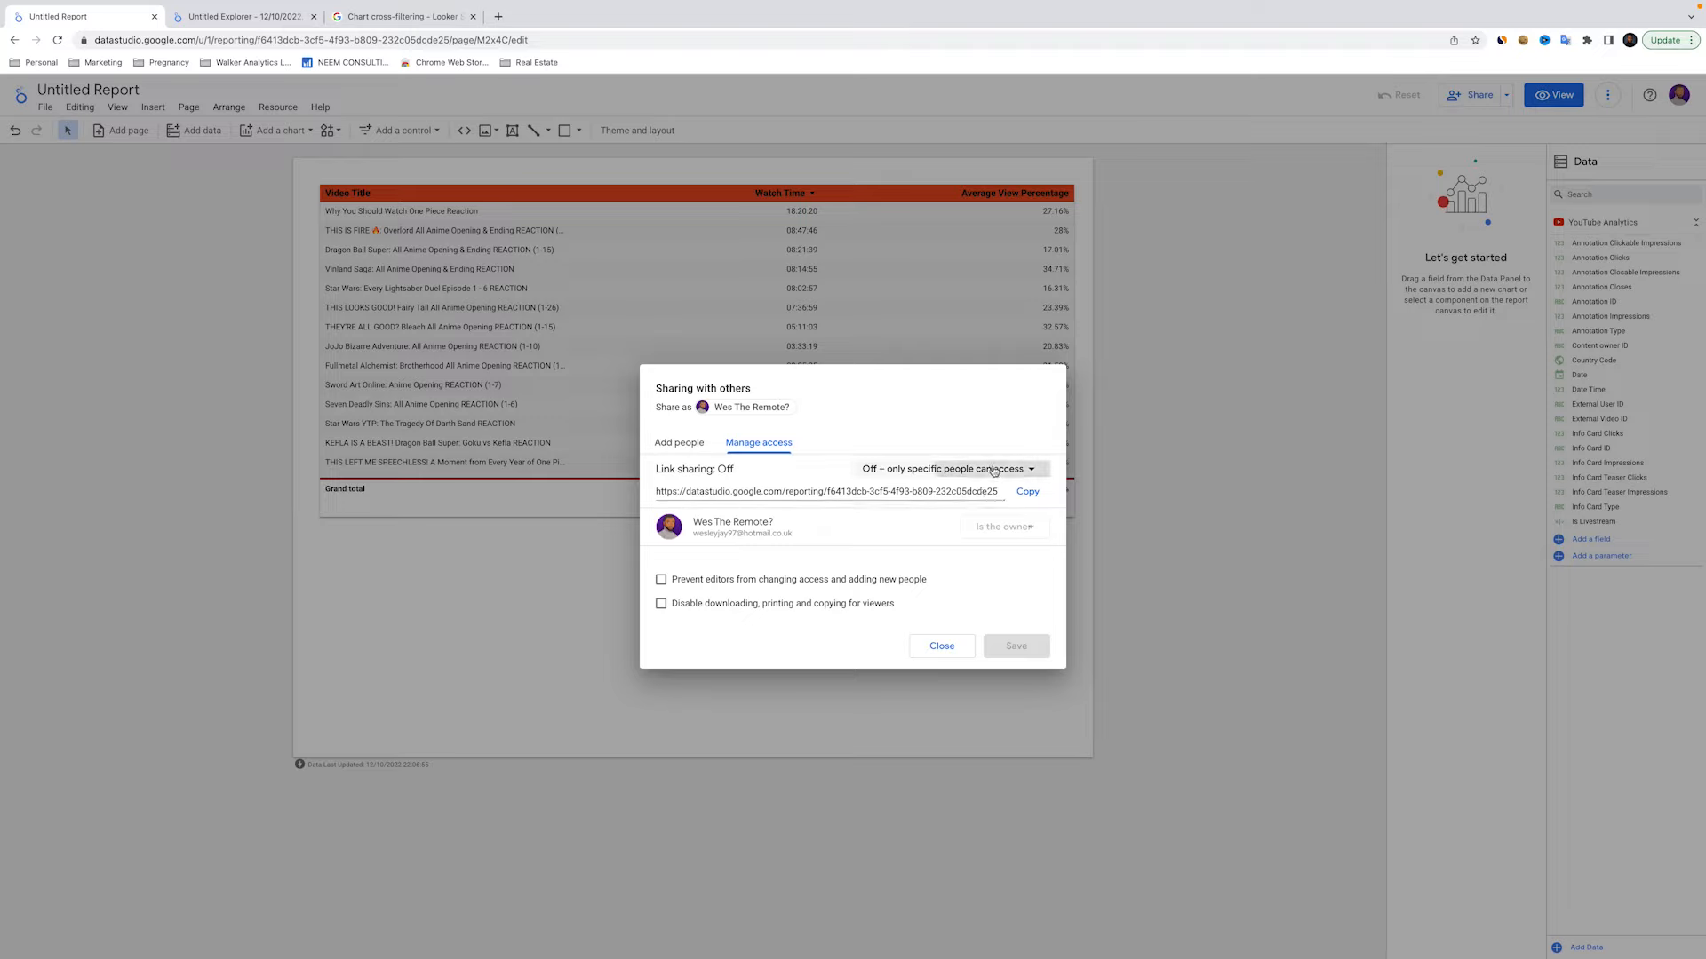
pyautogui.click(960, 469)
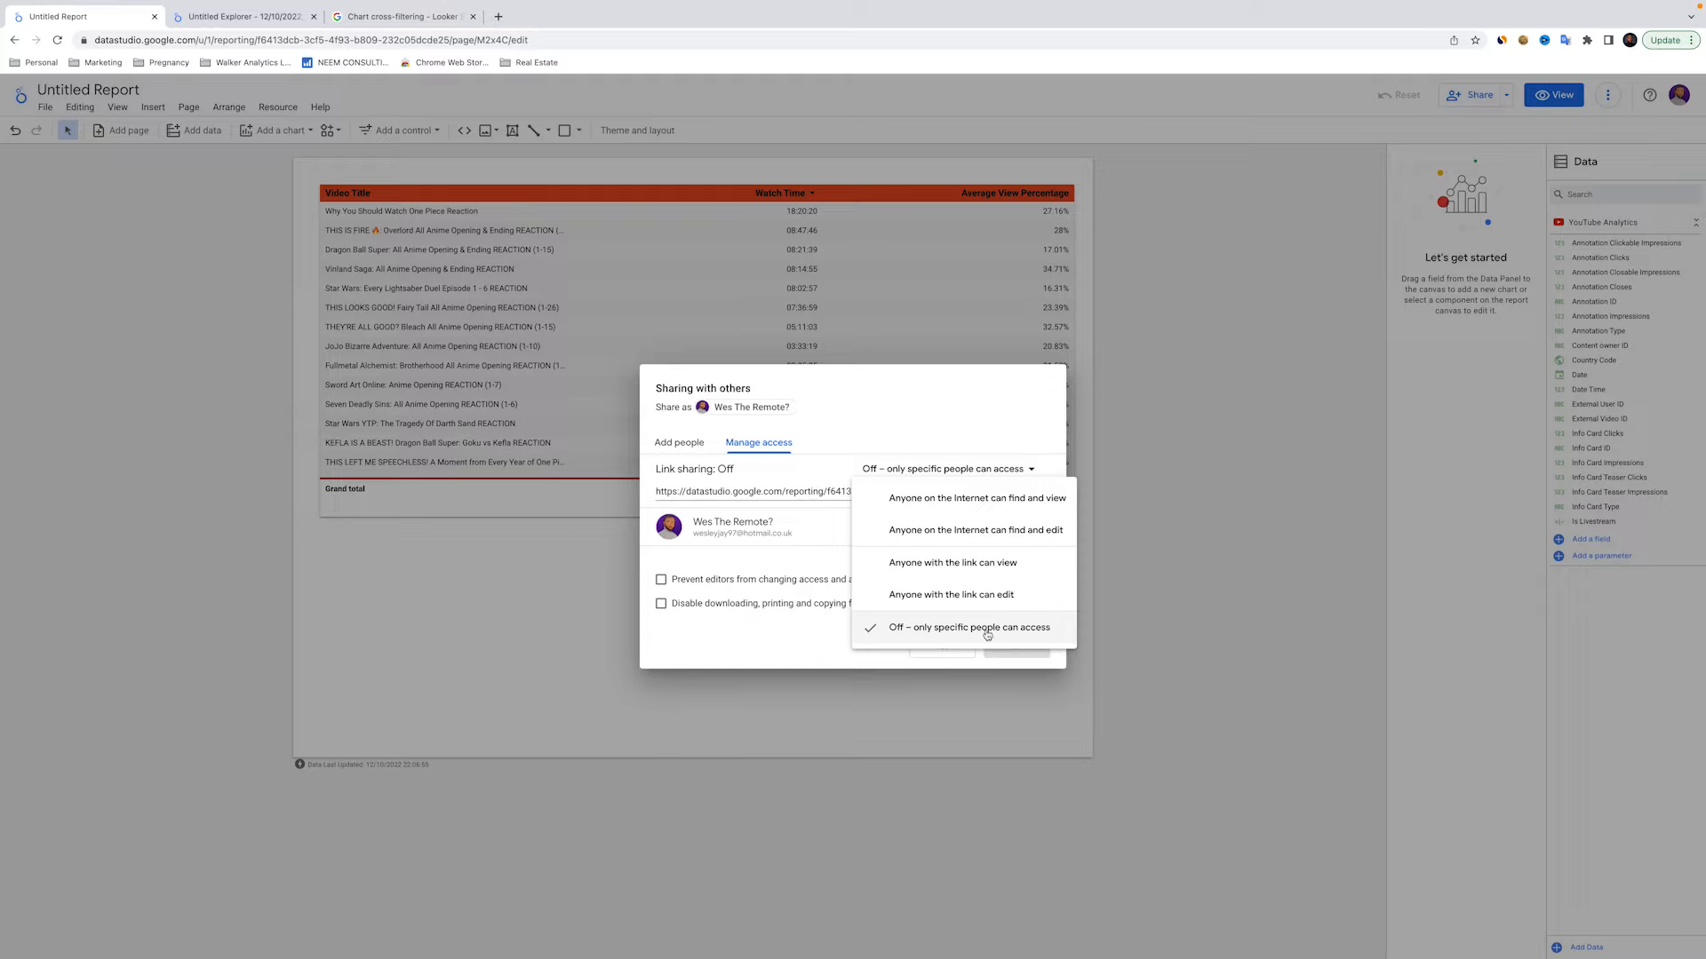
pyautogui.click(769, 552)
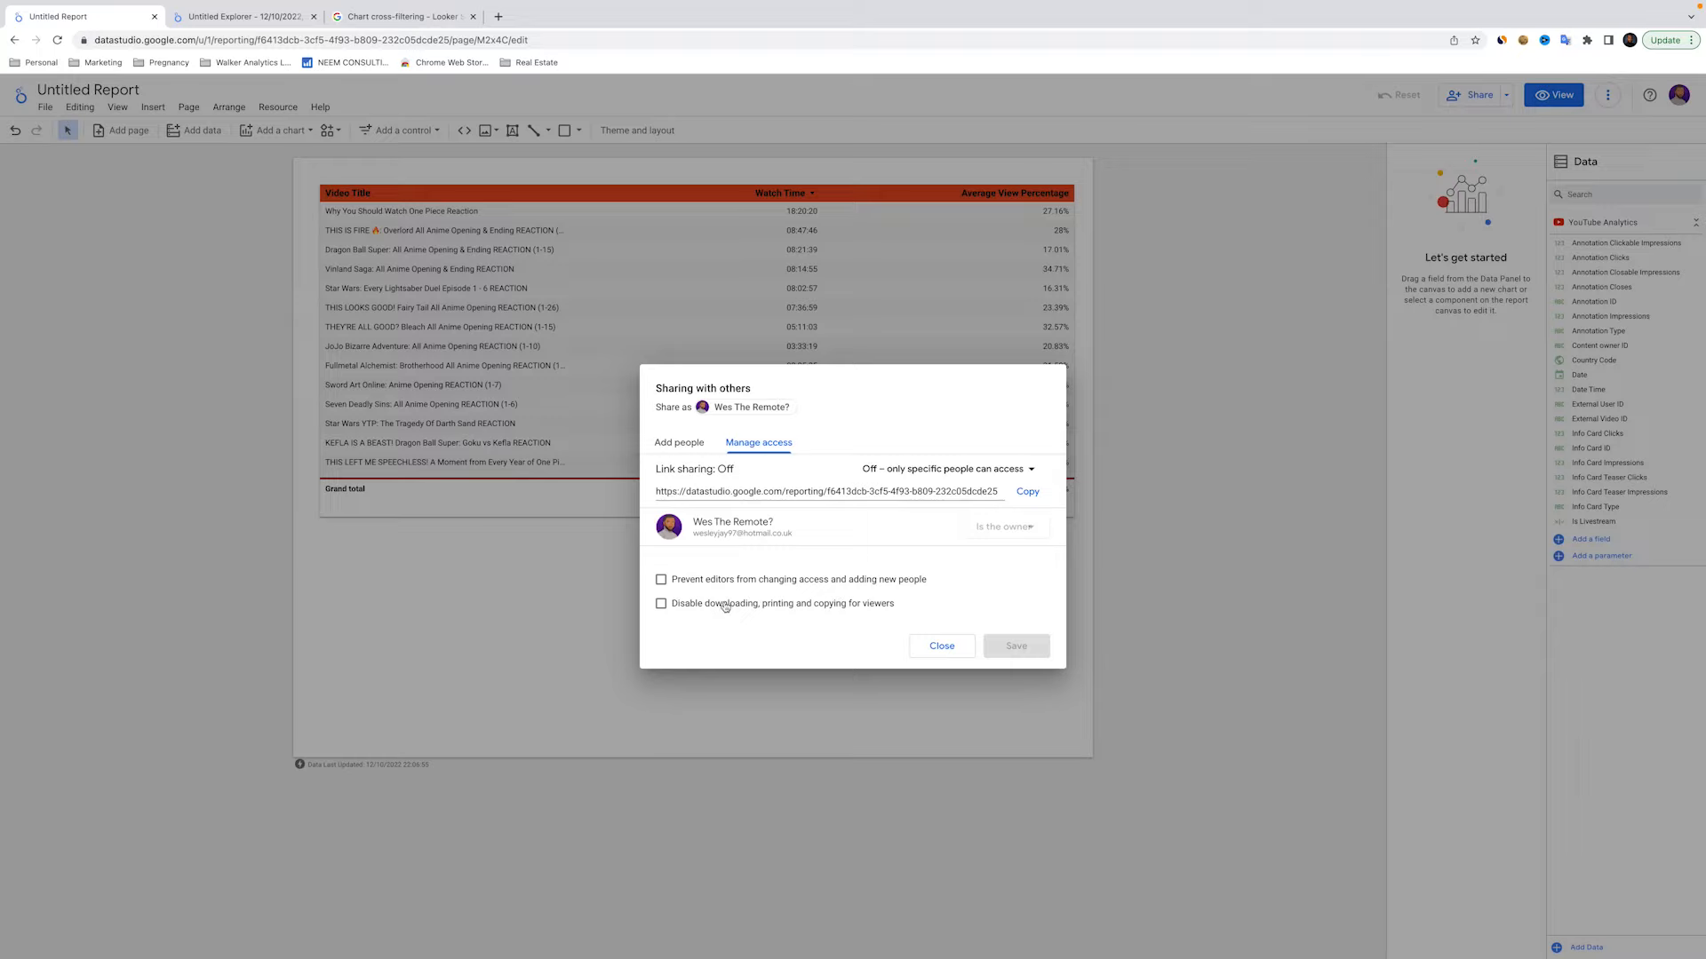
pyautogui.click(937, 646)
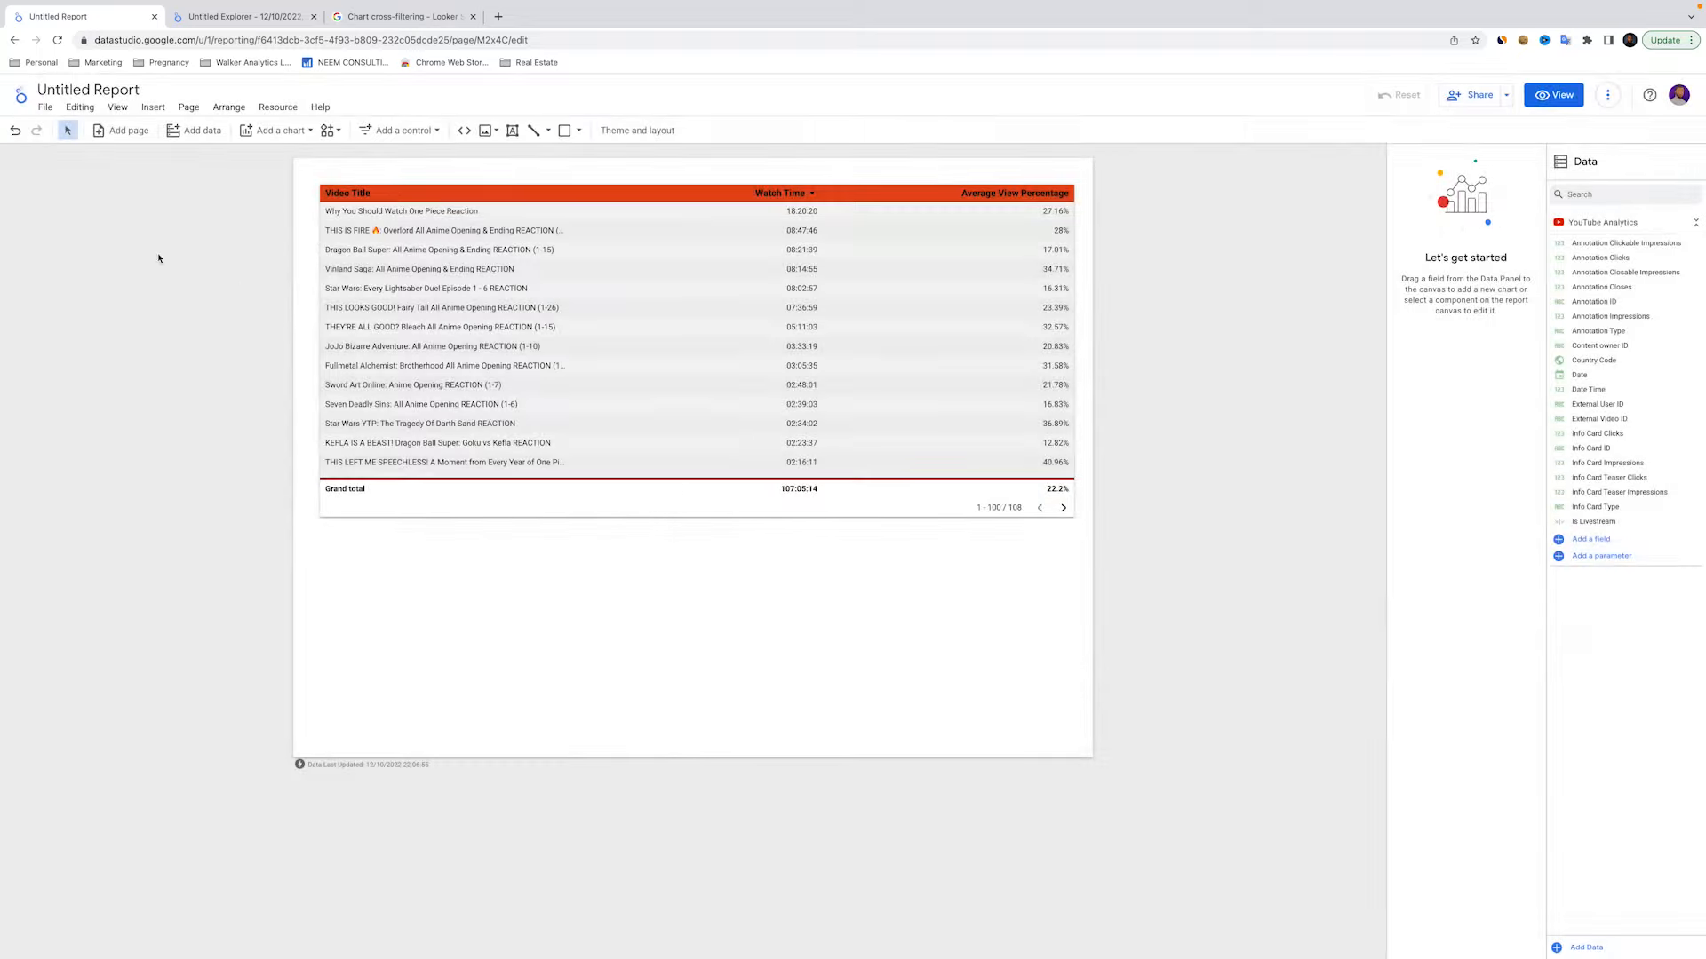
# Preview the report in view mode, present it full screen and exit the presentation
pyautogui.click(1554, 97)
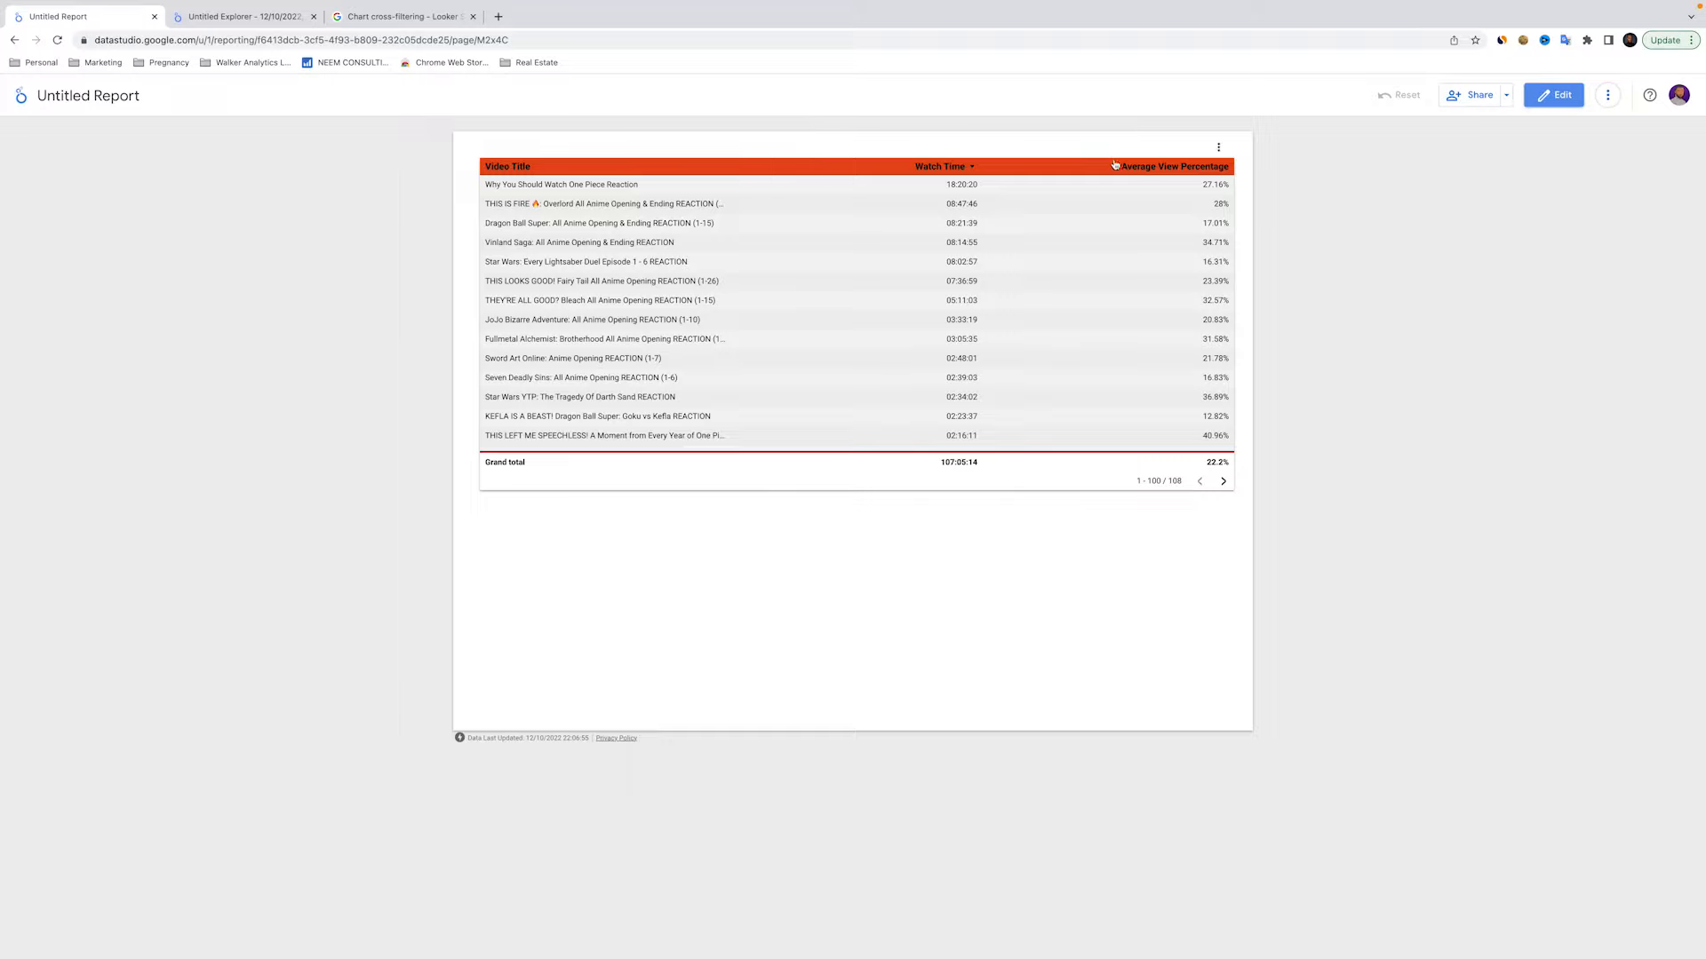
pyautogui.scroll(-3, 902, 243)
pyautogui.scroll(3, 902, 243)
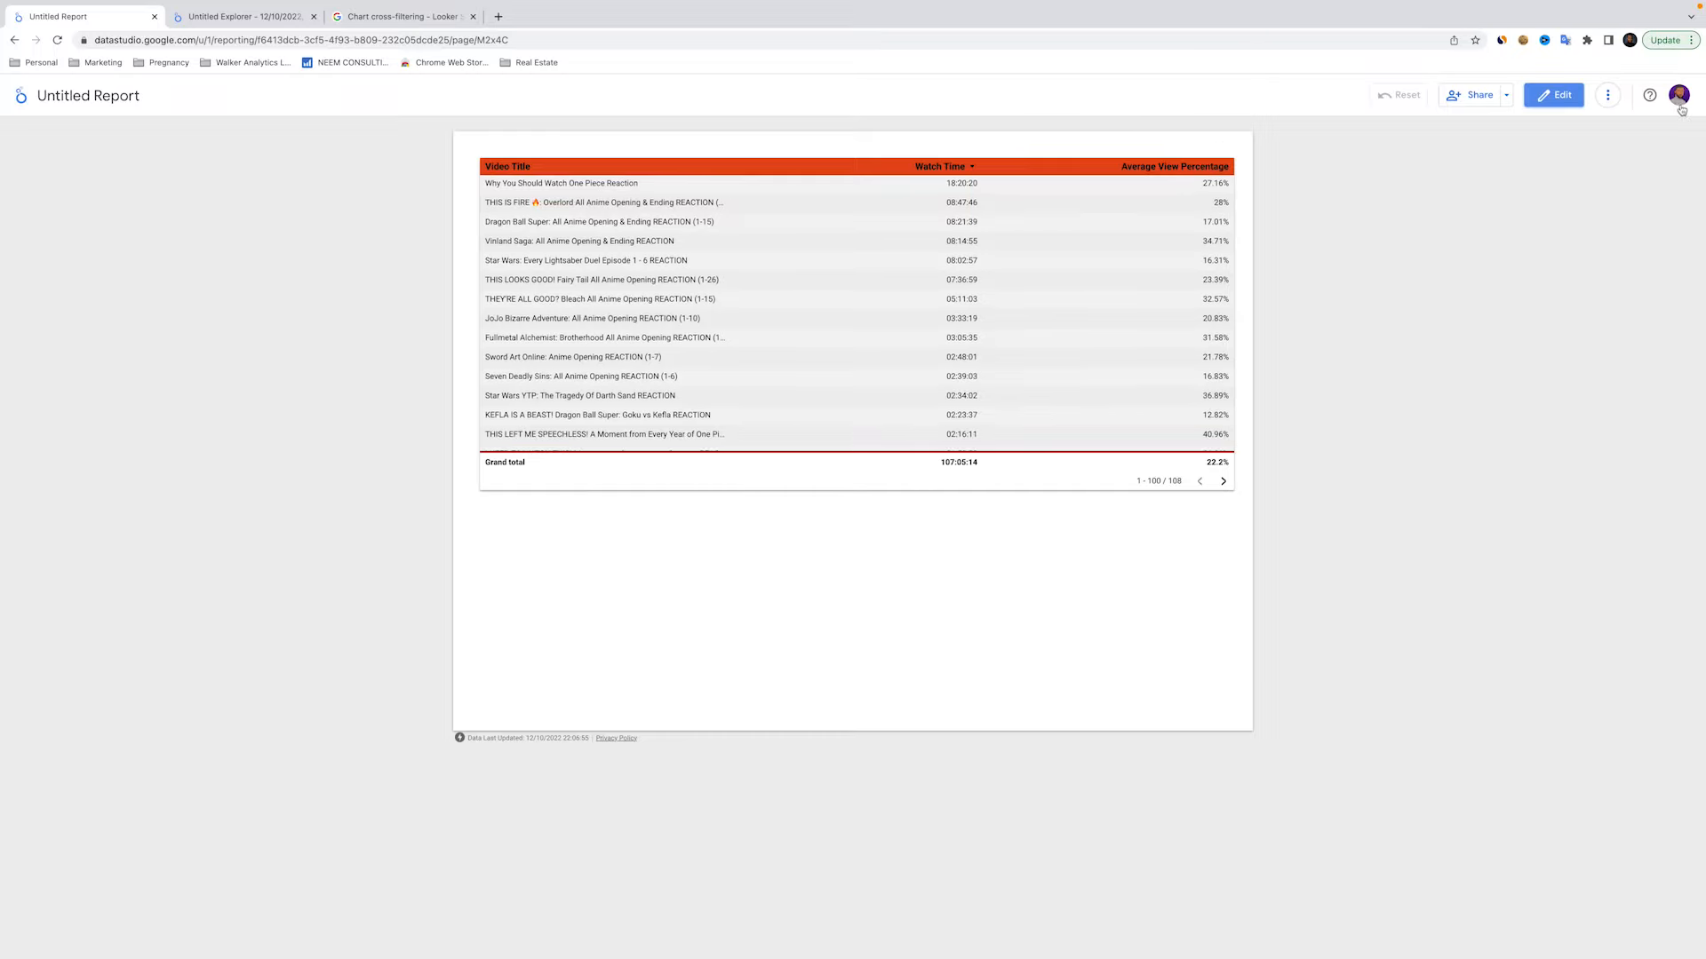
pyautogui.click(1607, 95)
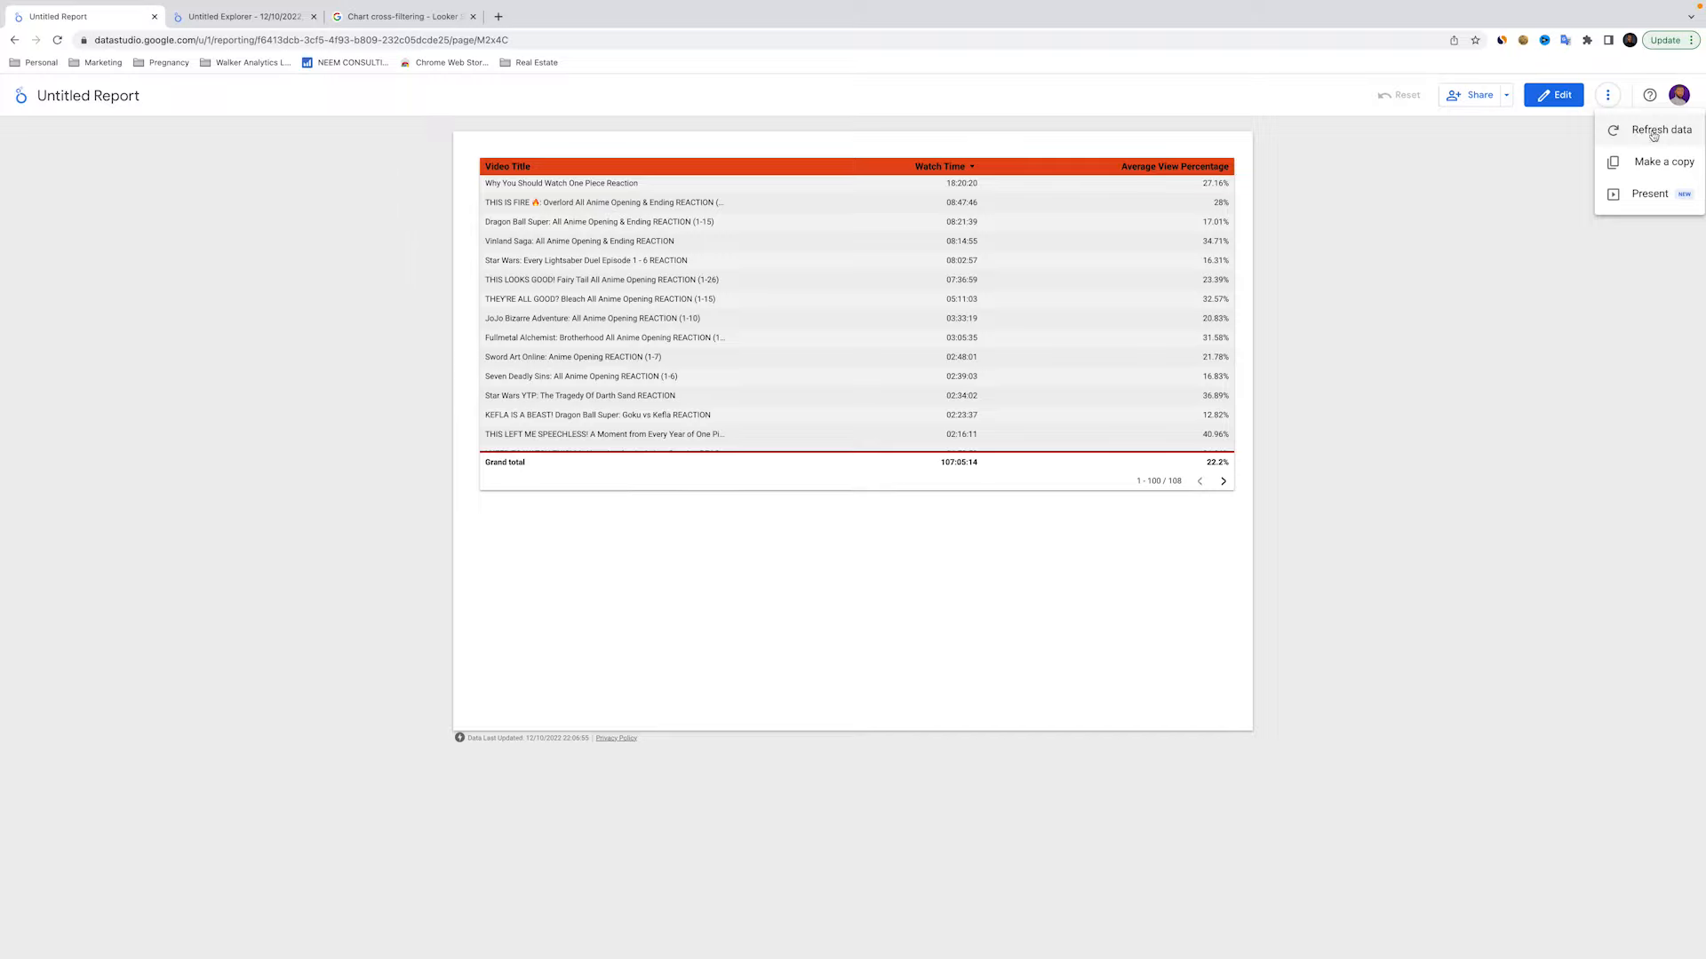
pyautogui.click(1643, 195)
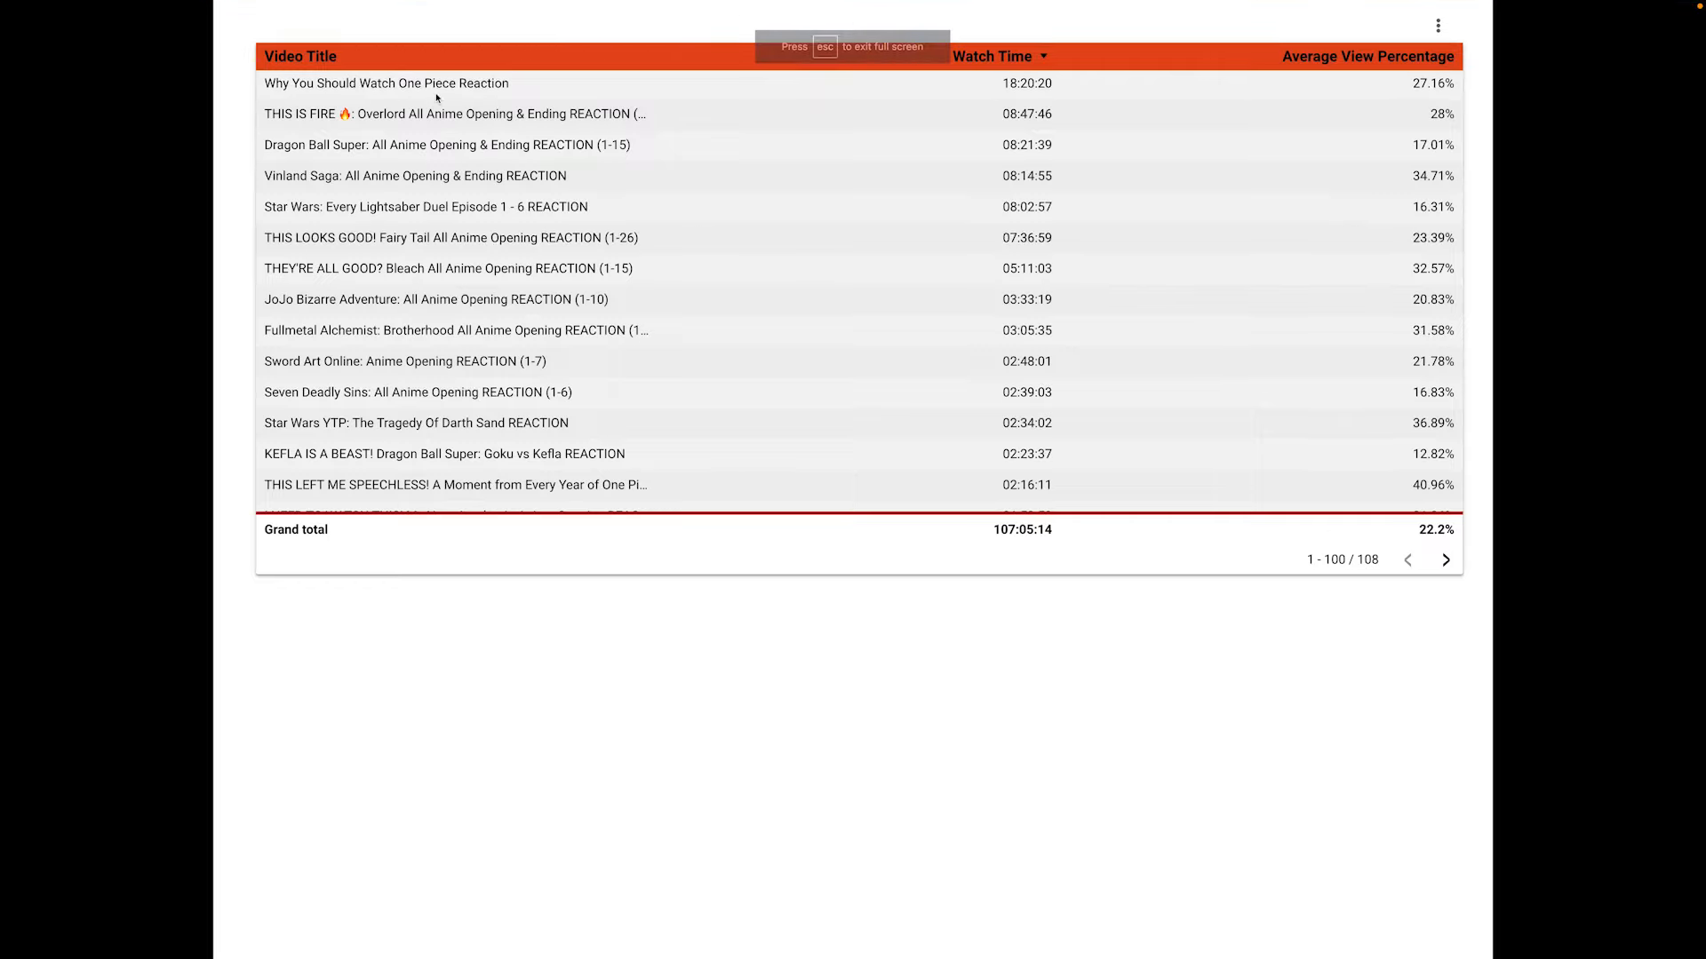
pyautogui.press('Escape')
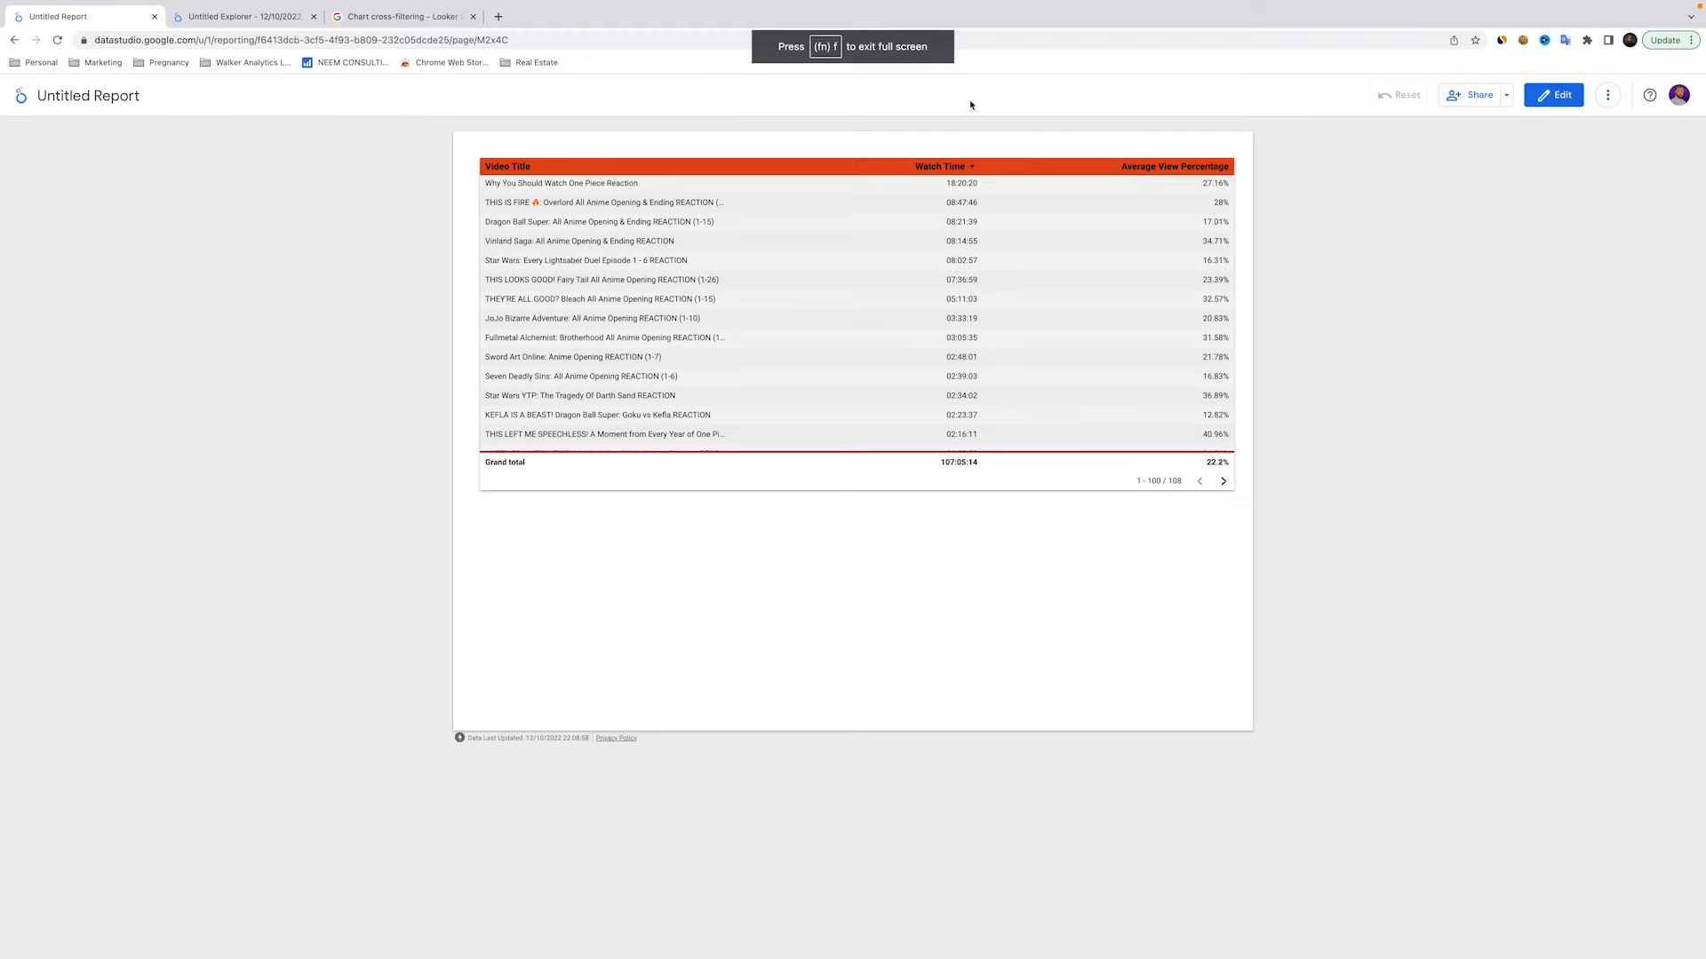
# Return the report to edit mode and open its theme and layout options to browse the available themes
pyautogui.click(1554, 95)
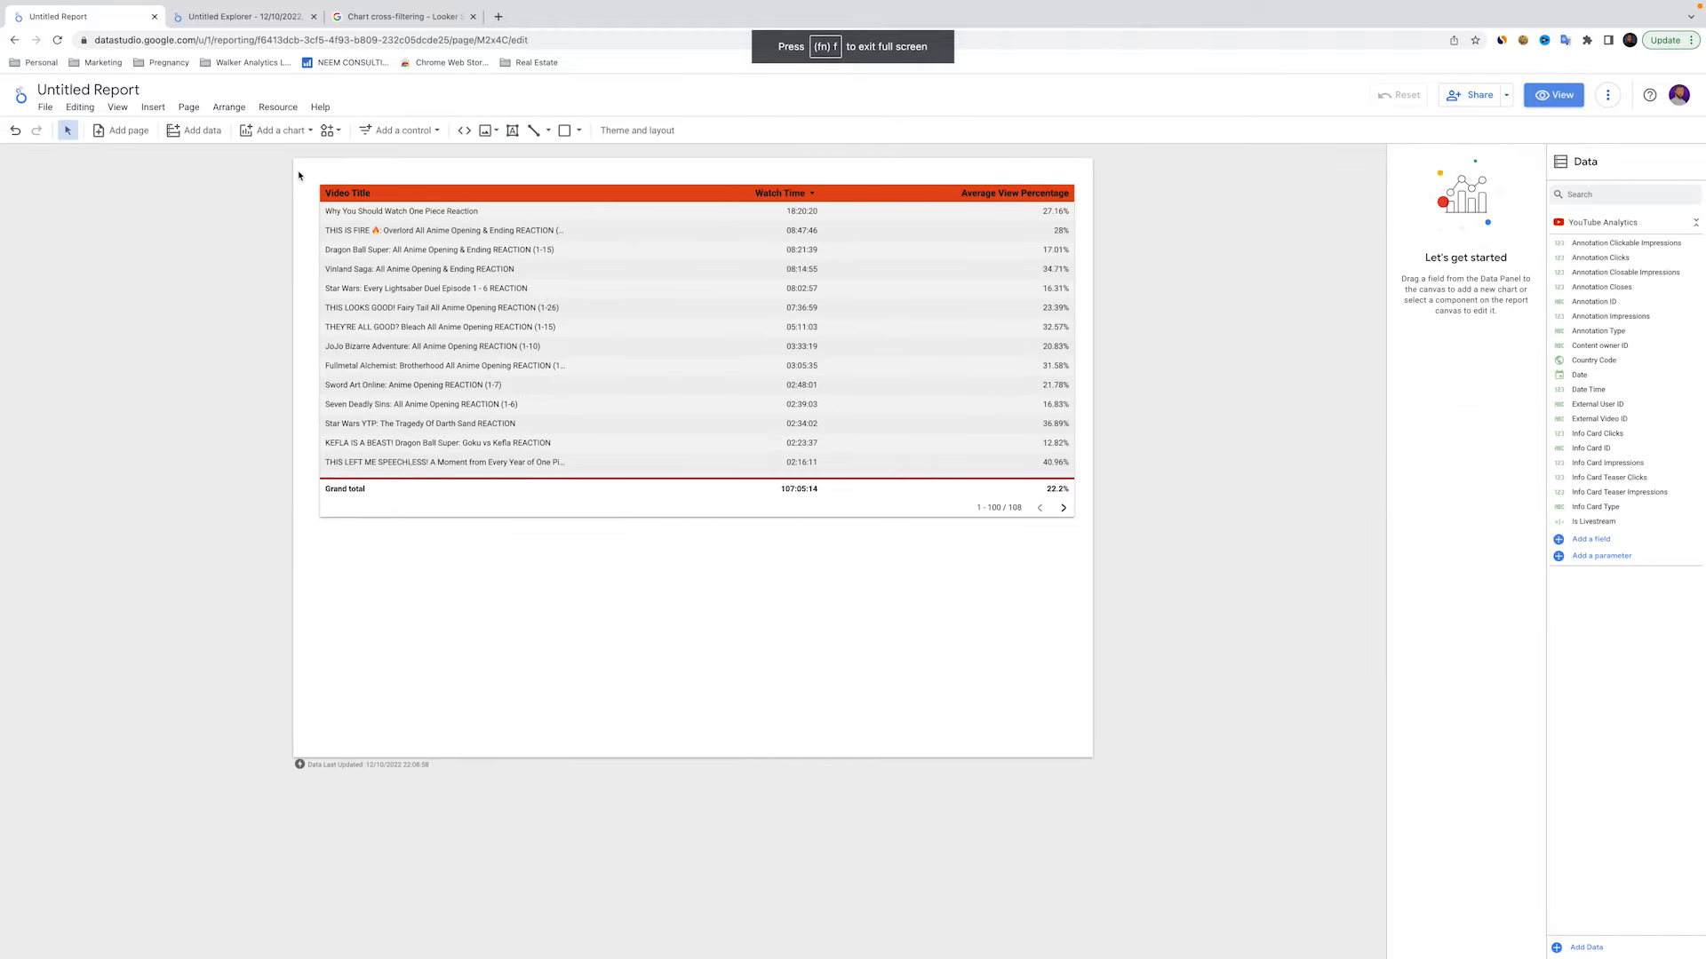
pyautogui.click(46, 107)
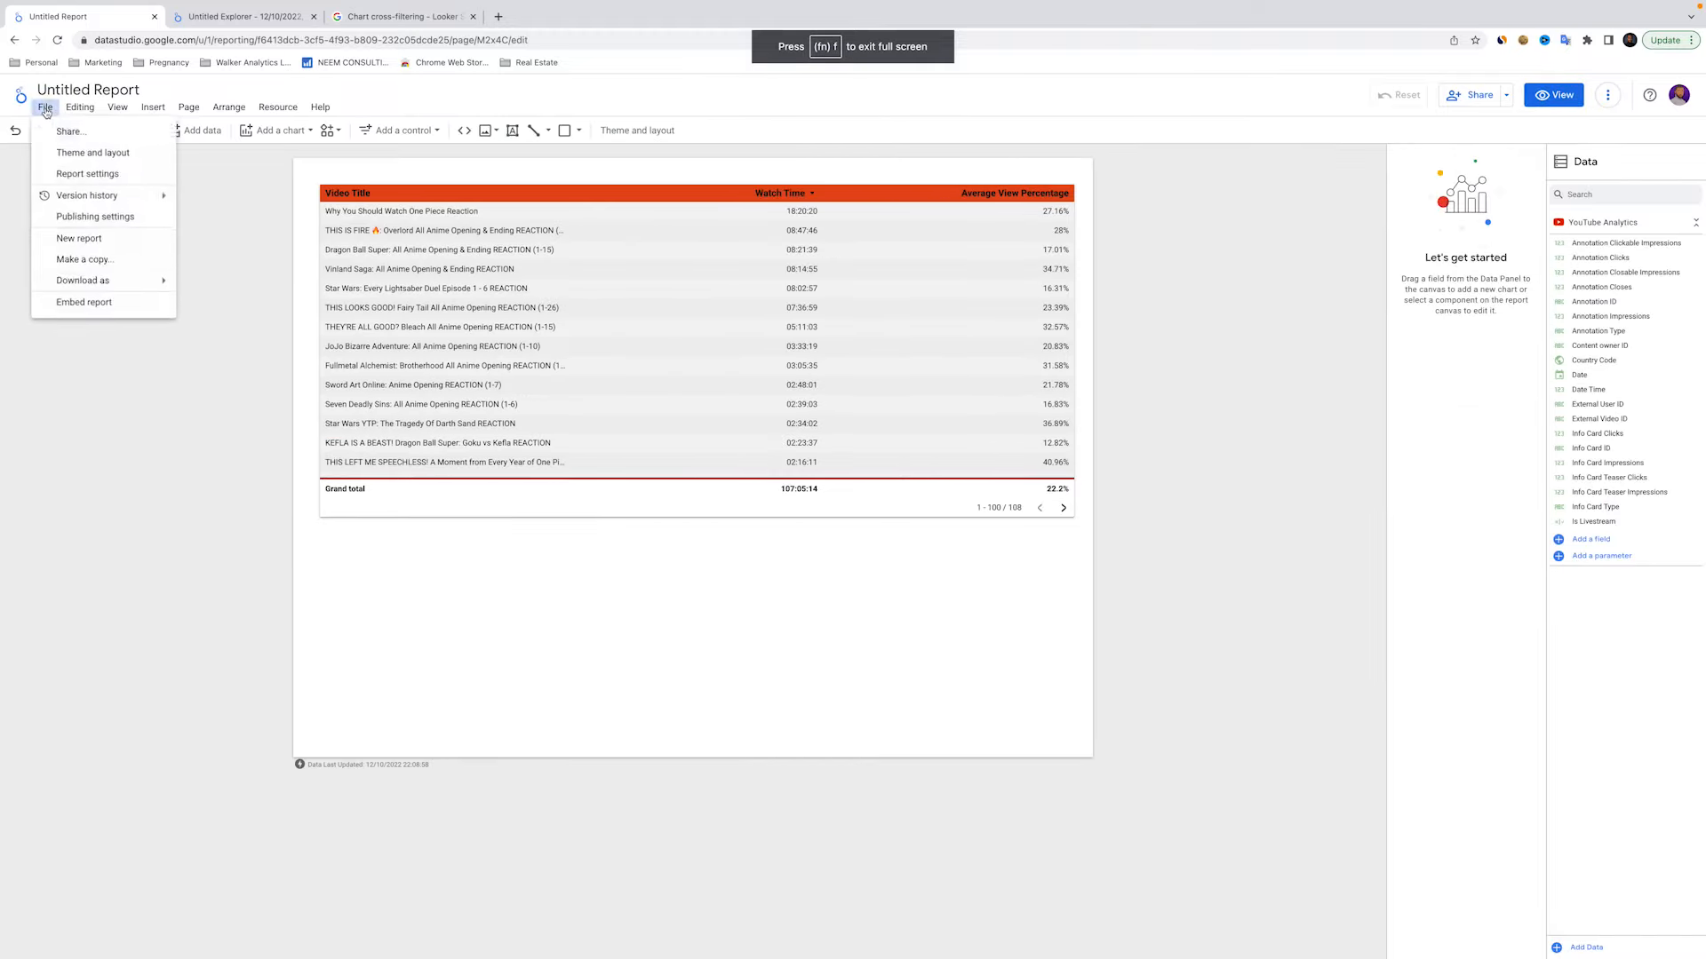
pyautogui.click(83, 154)
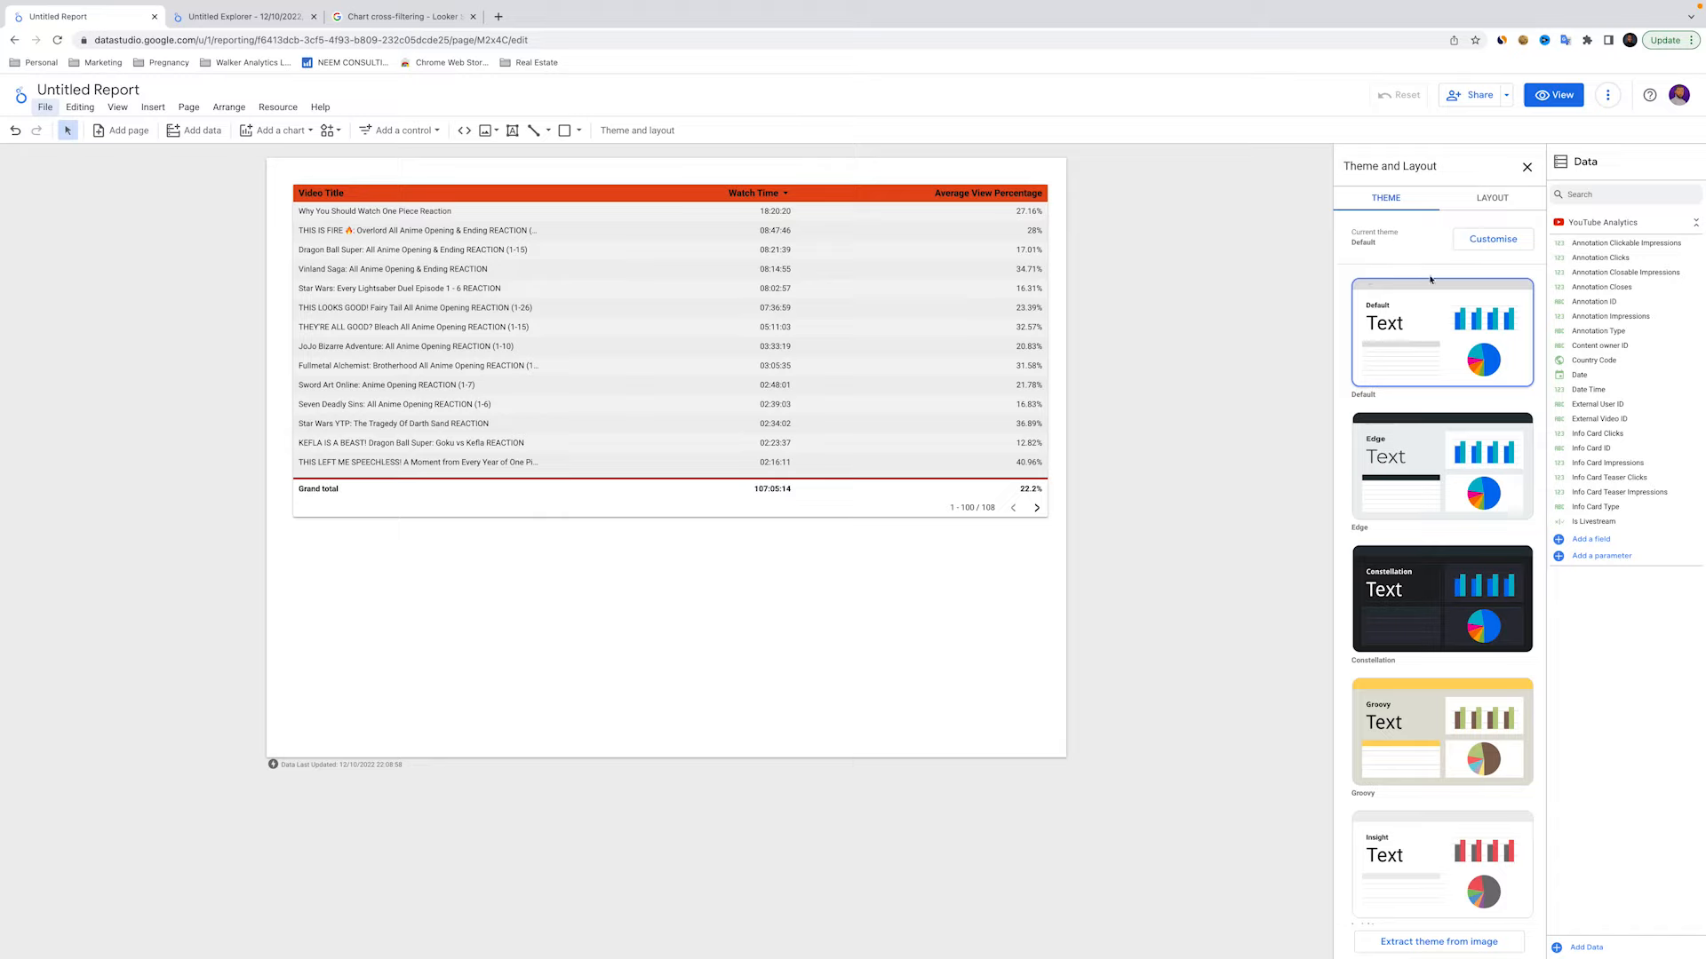
pyautogui.scroll(-3, 1448, 329)
pyautogui.scroll(-1, 1448, 328)
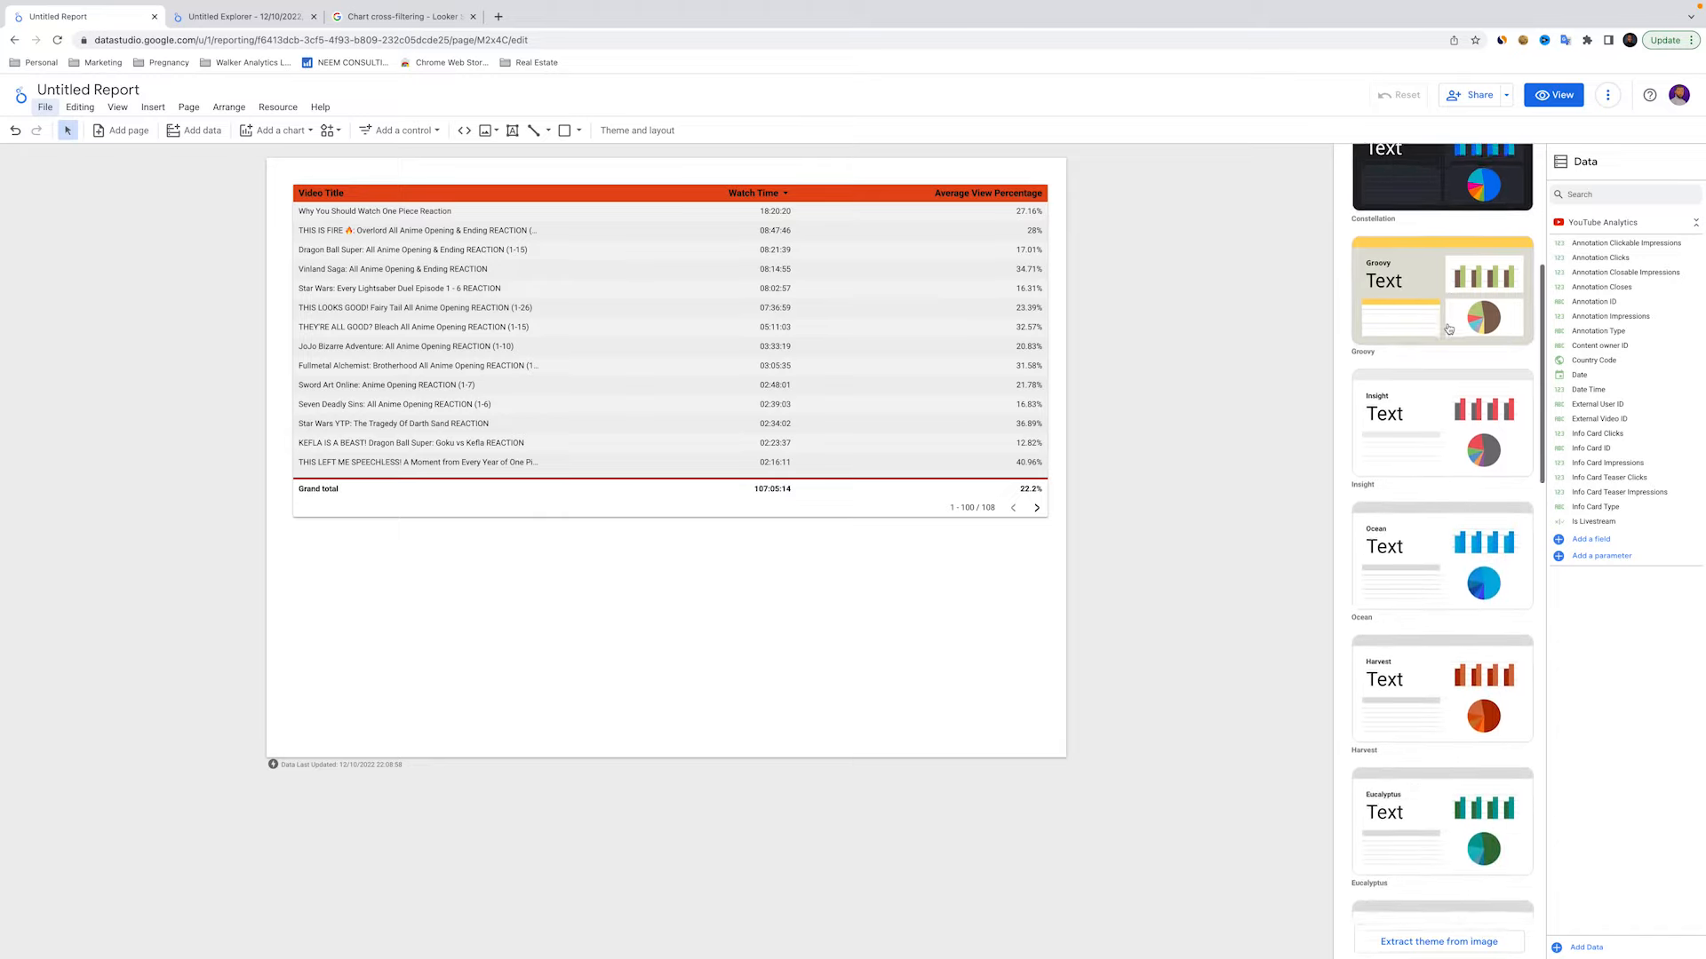
# Try the Constellation theme on the report and replace it with the Sienna theme
pyautogui.scroll(3, 1421, 391)
pyautogui.click(1418, 418)
pyautogui.scroll(-7, 1413, 356)
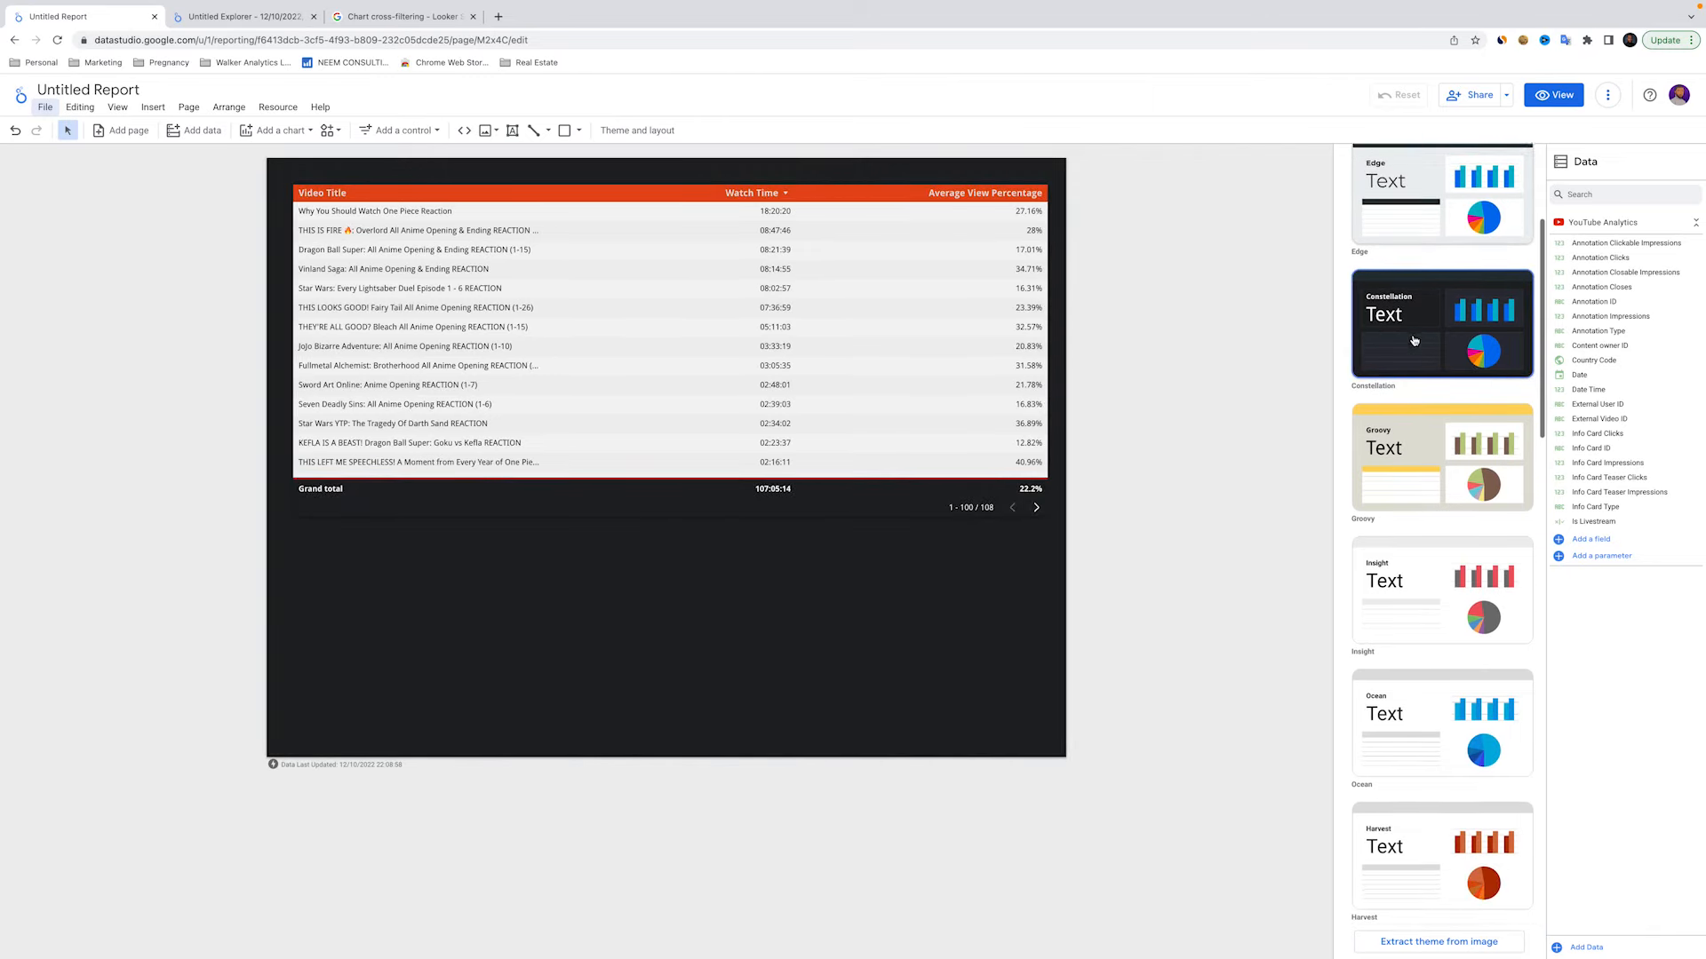
pyautogui.scroll(-6, 1412, 328)
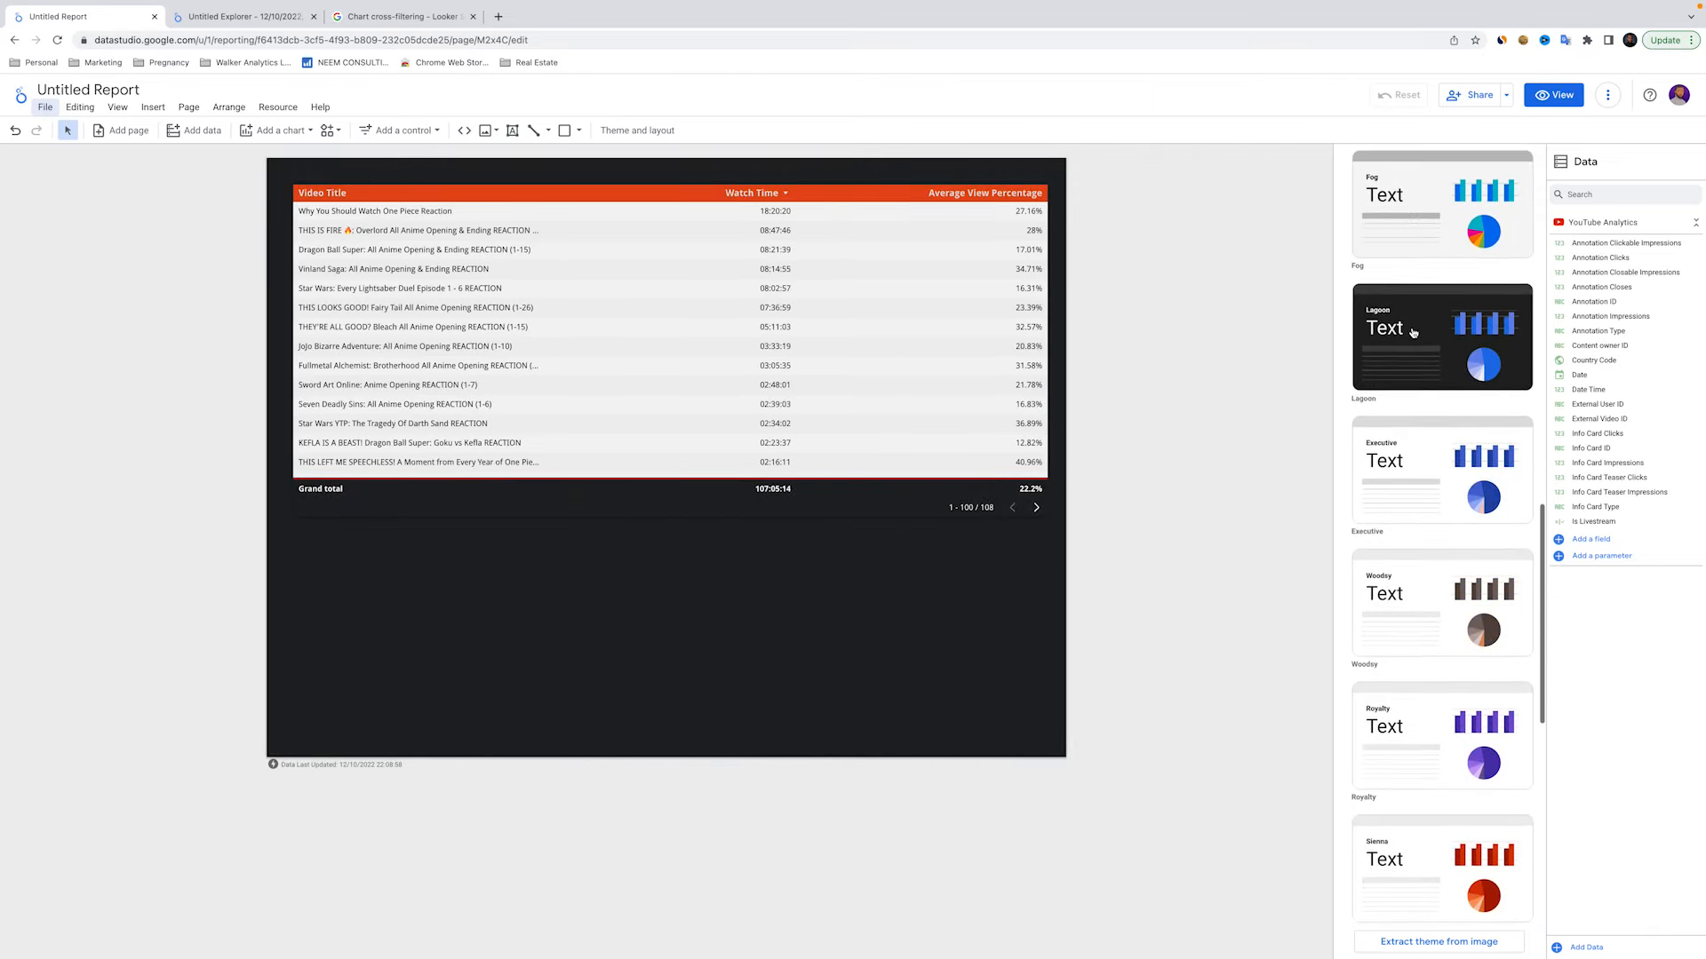
pyautogui.scroll(-7, 1430, 320)
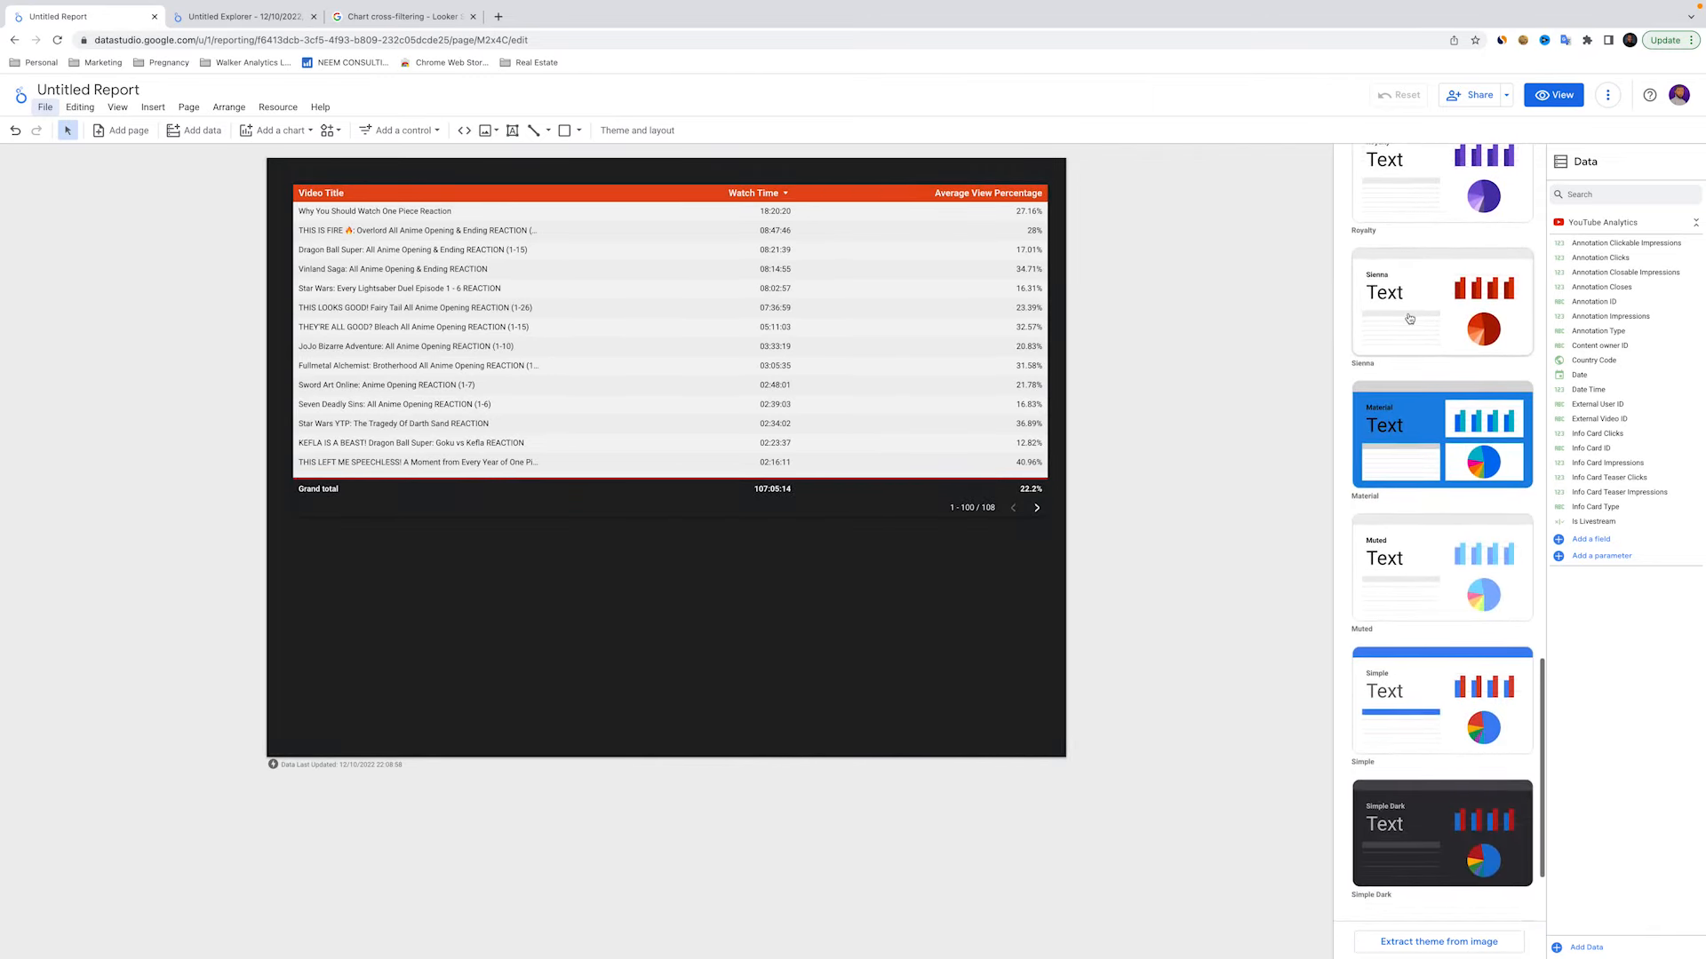
pyautogui.click(1413, 320)
pyautogui.scroll(-2, 1409, 318)
pyautogui.scroll(20, 1409, 318)
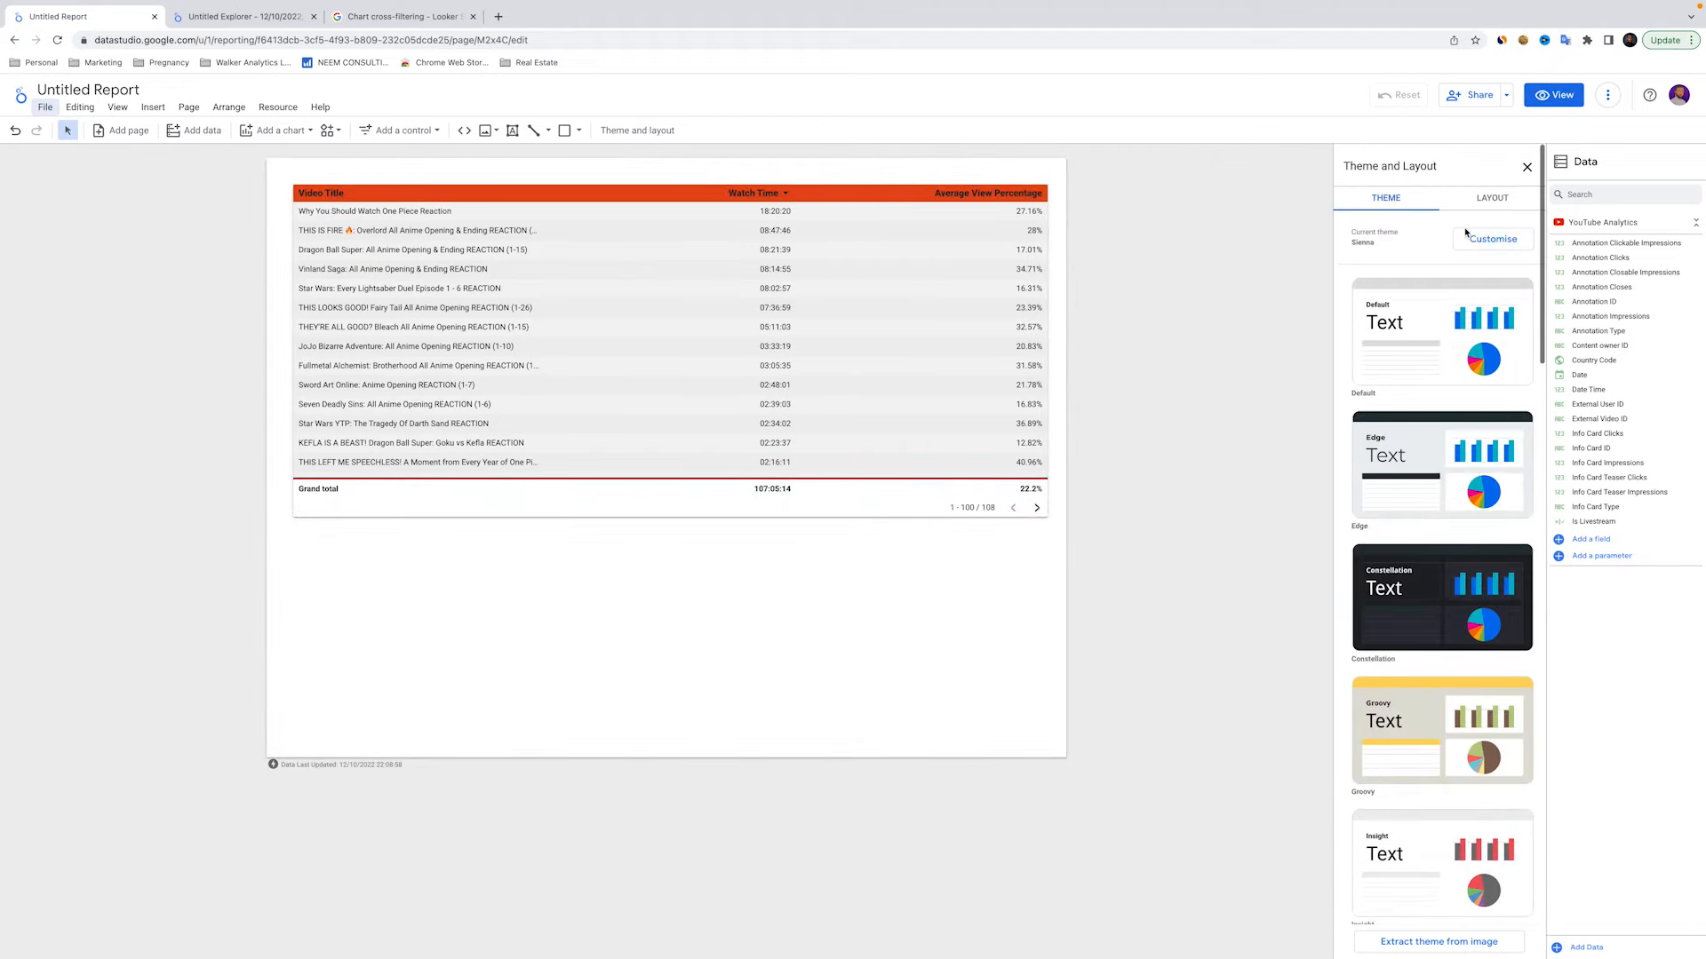
# Open the Sienna theme's customization and examine the component background colour choices without picking one
pyautogui.click(1457, 252)
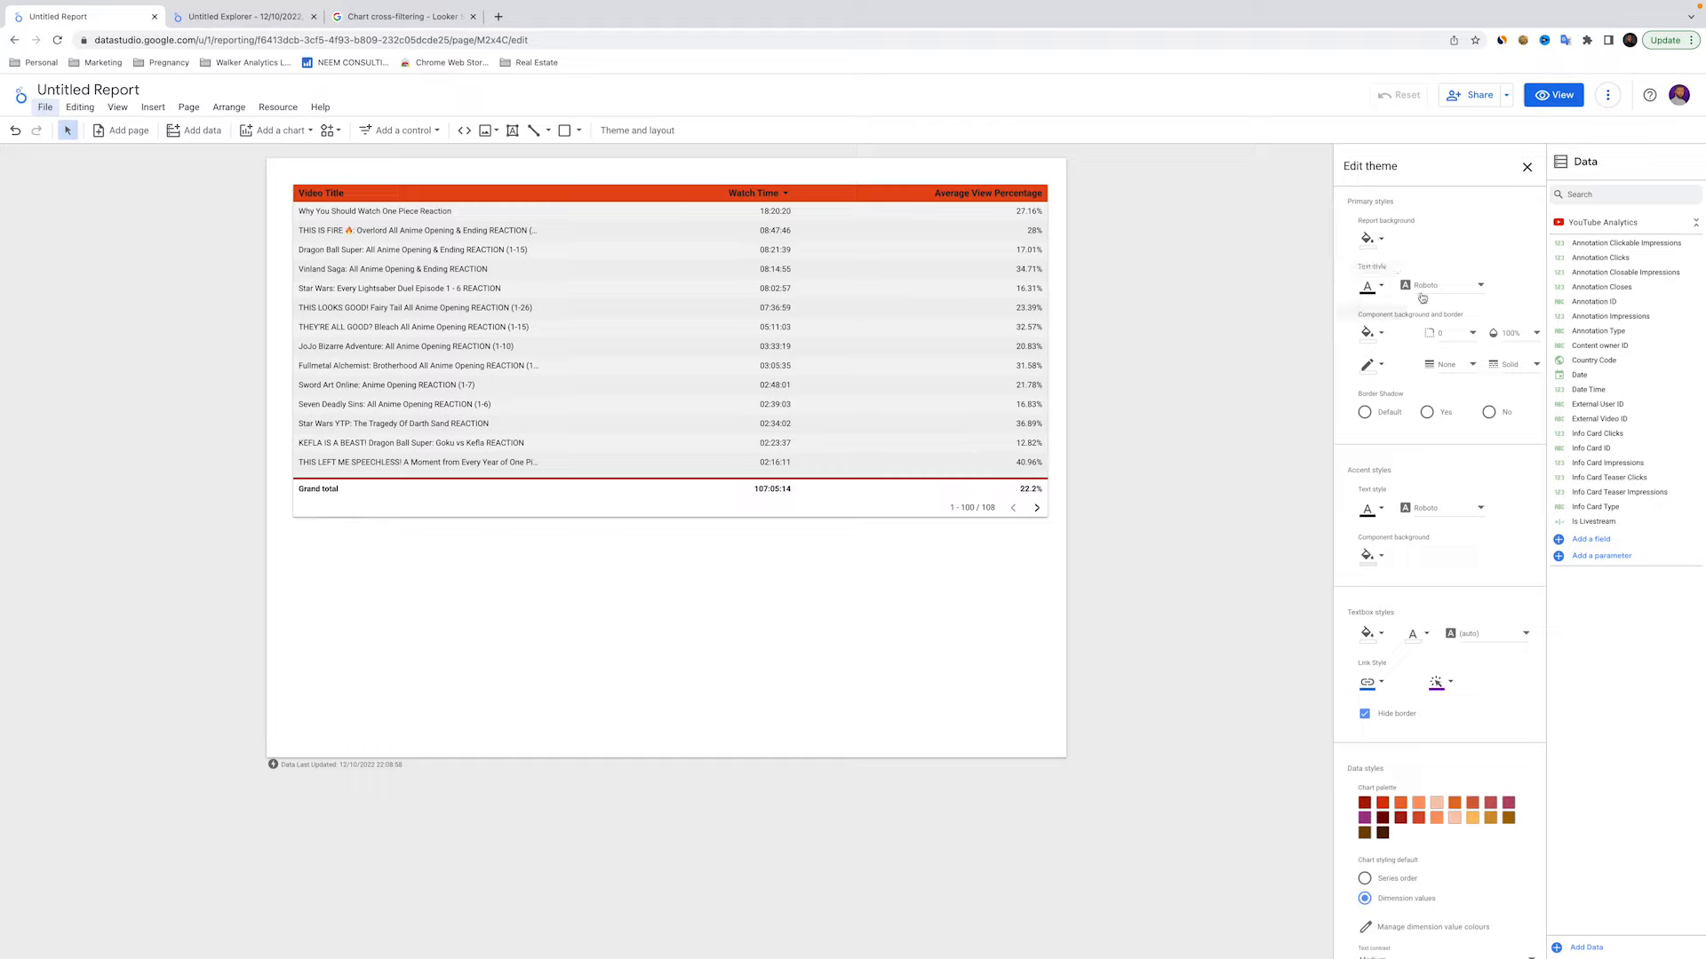
pyautogui.click(1383, 334)
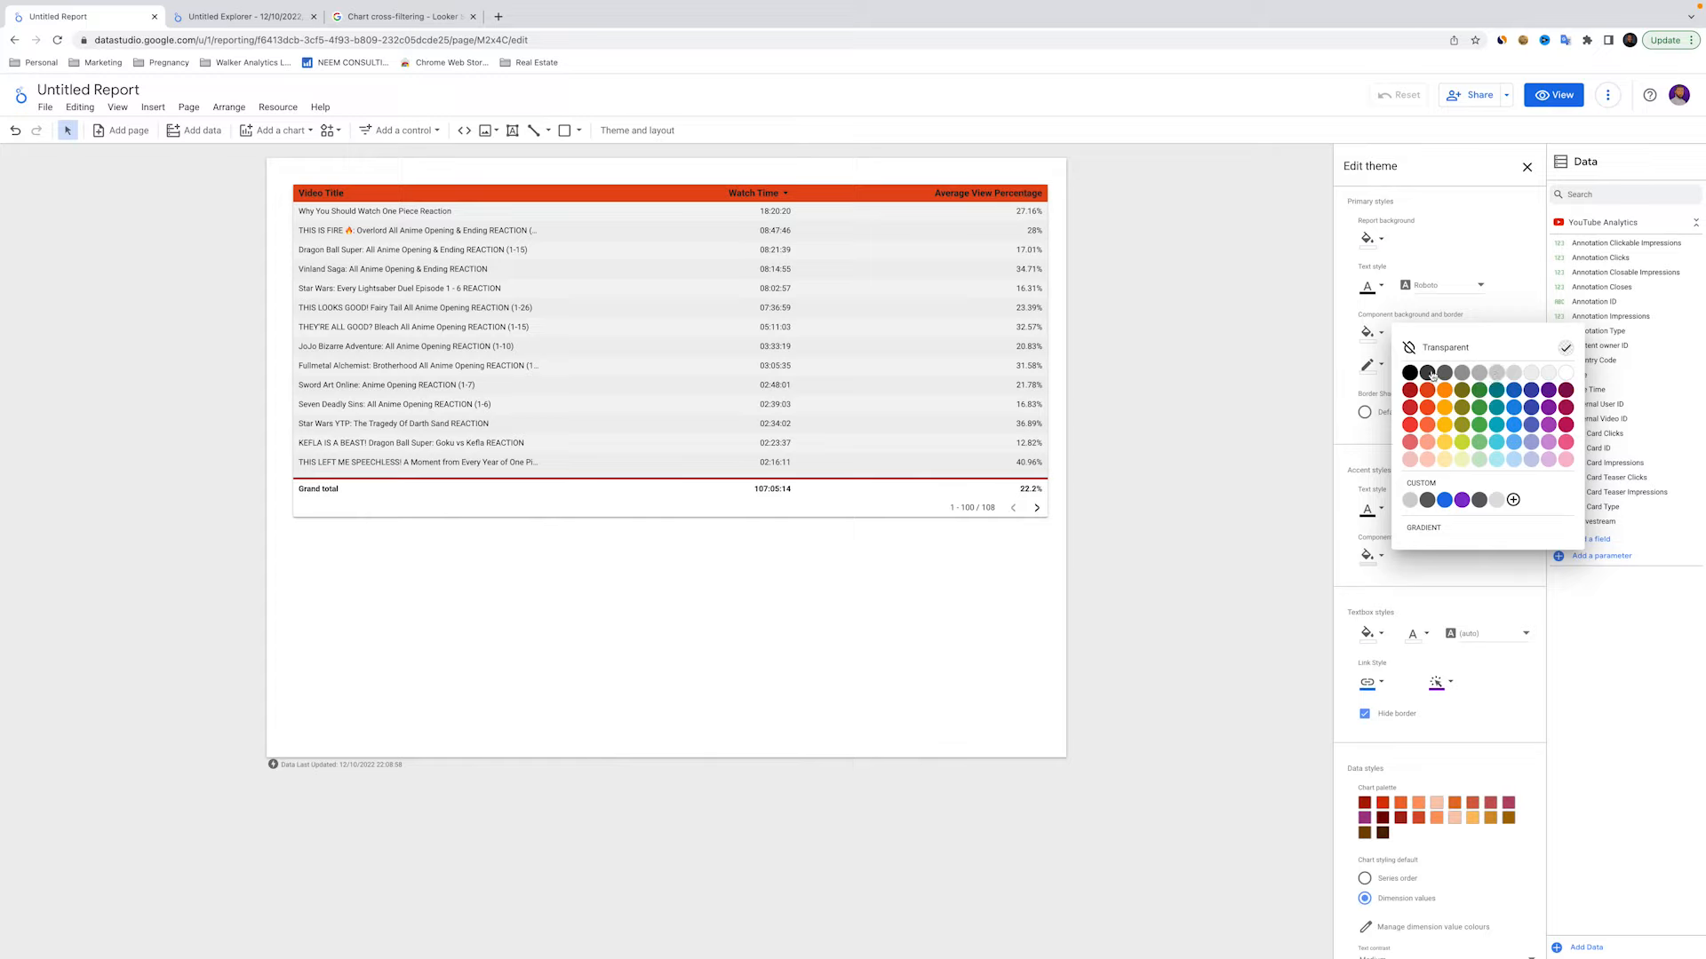
pyautogui.click(1508, 297)
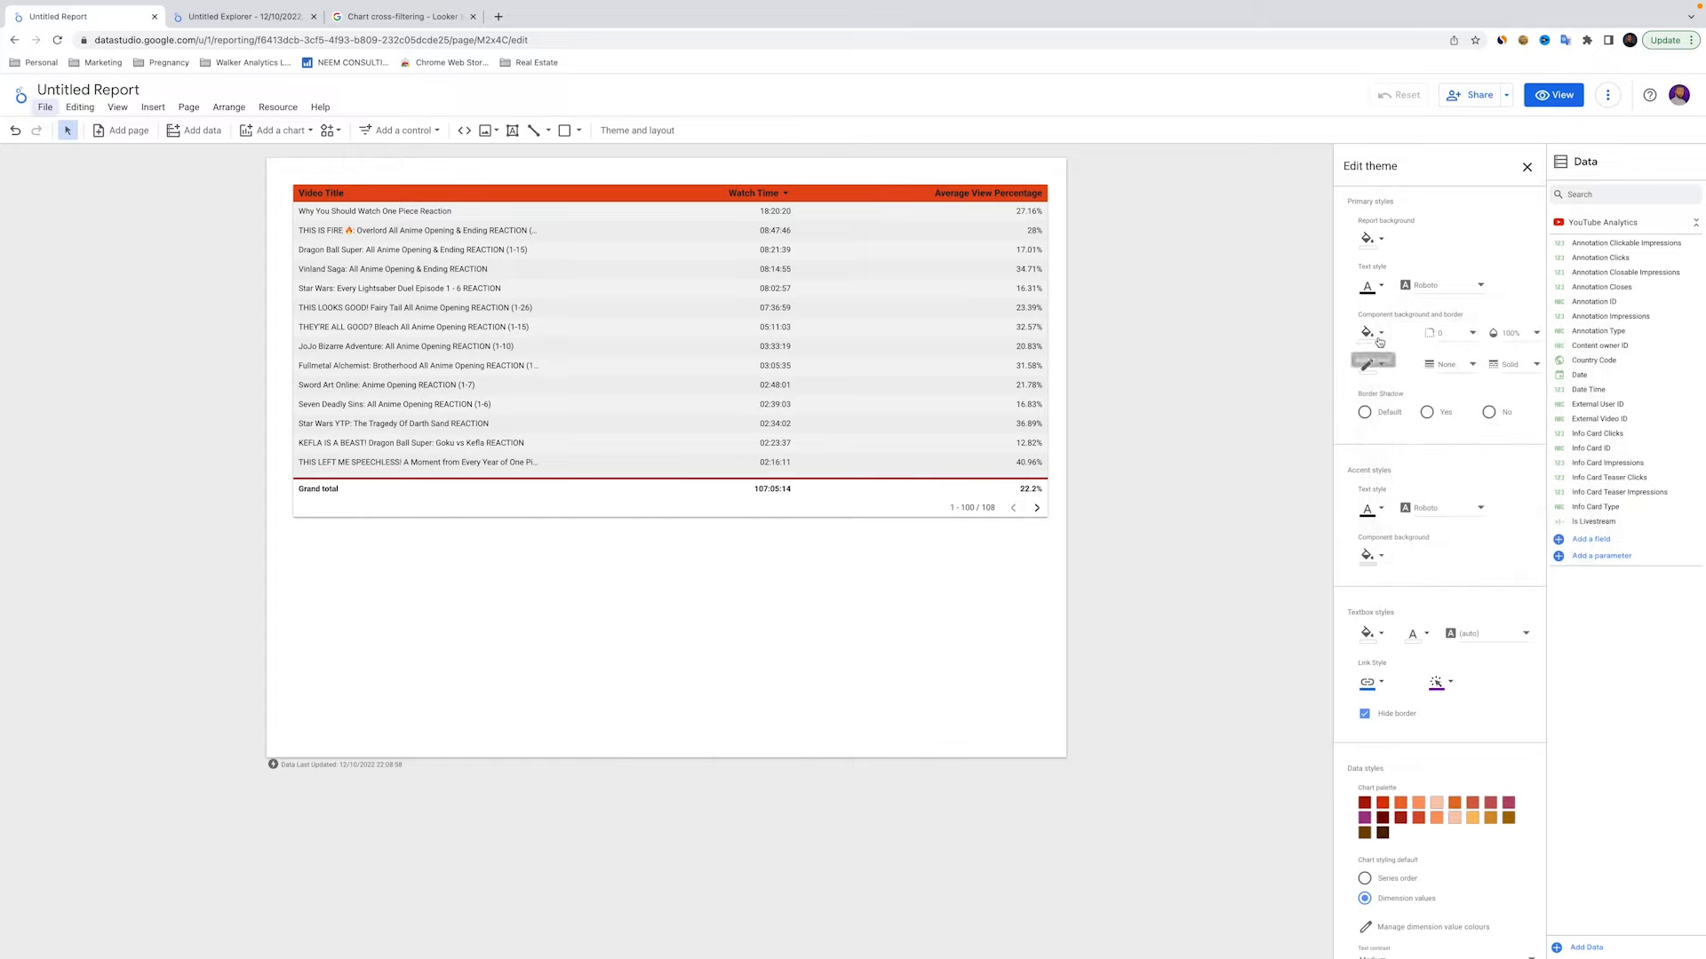
pyautogui.click(1381, 335)
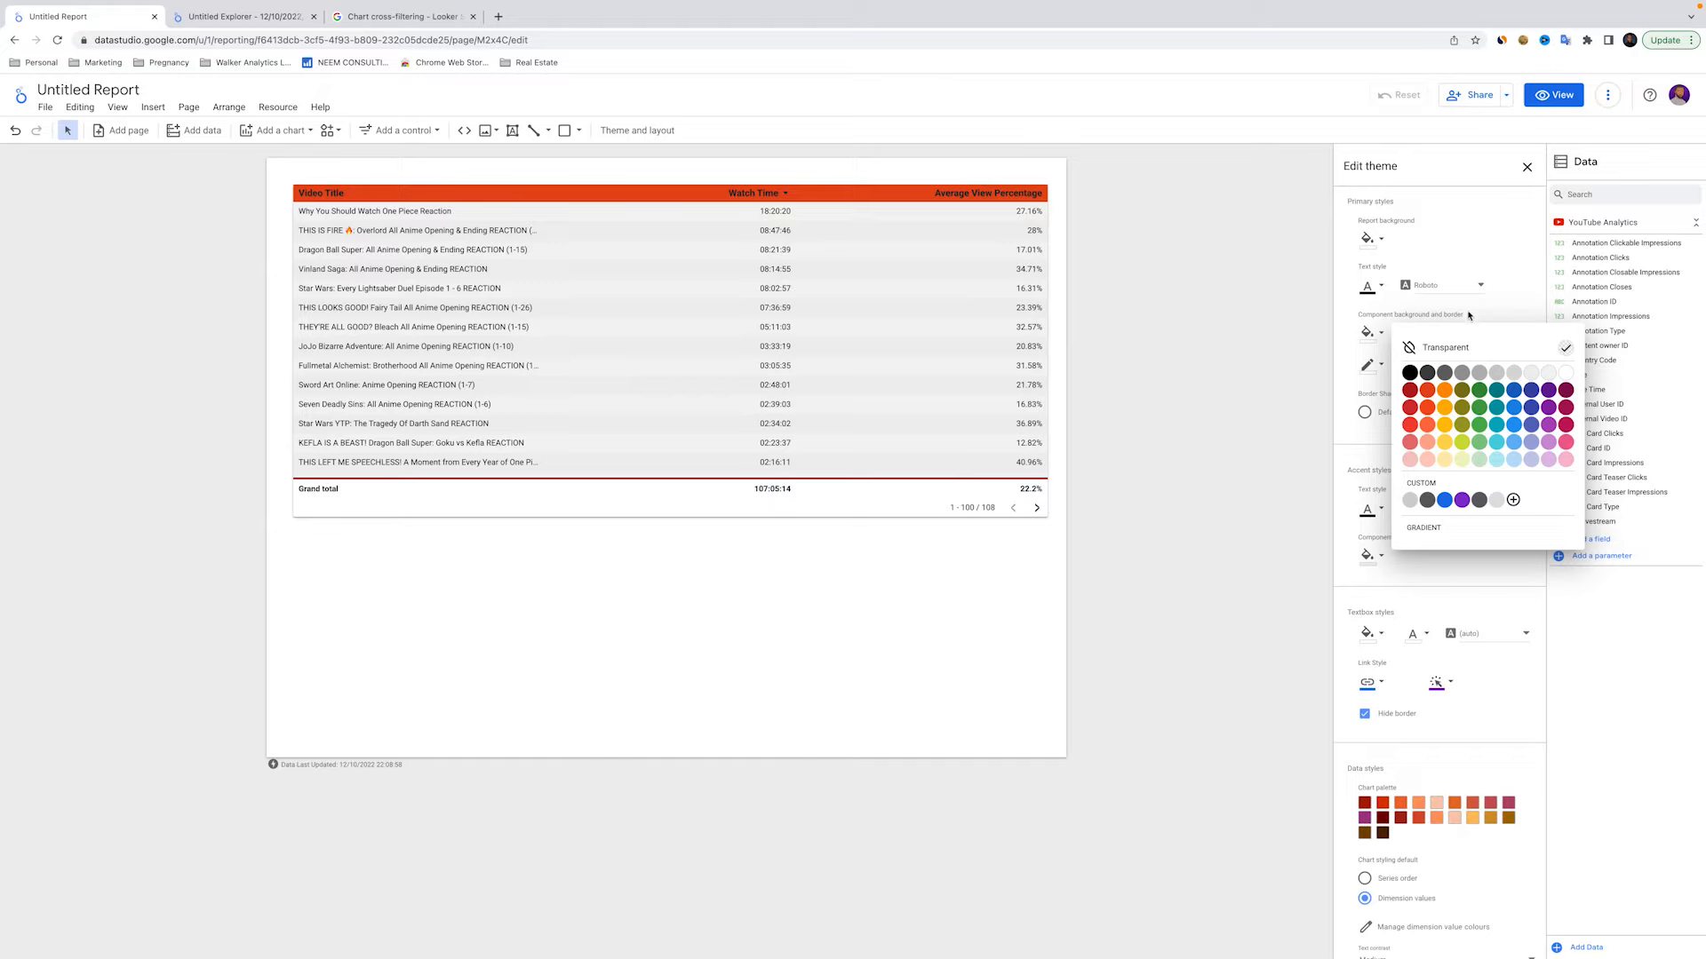
pyautogui.click(1512, 299)
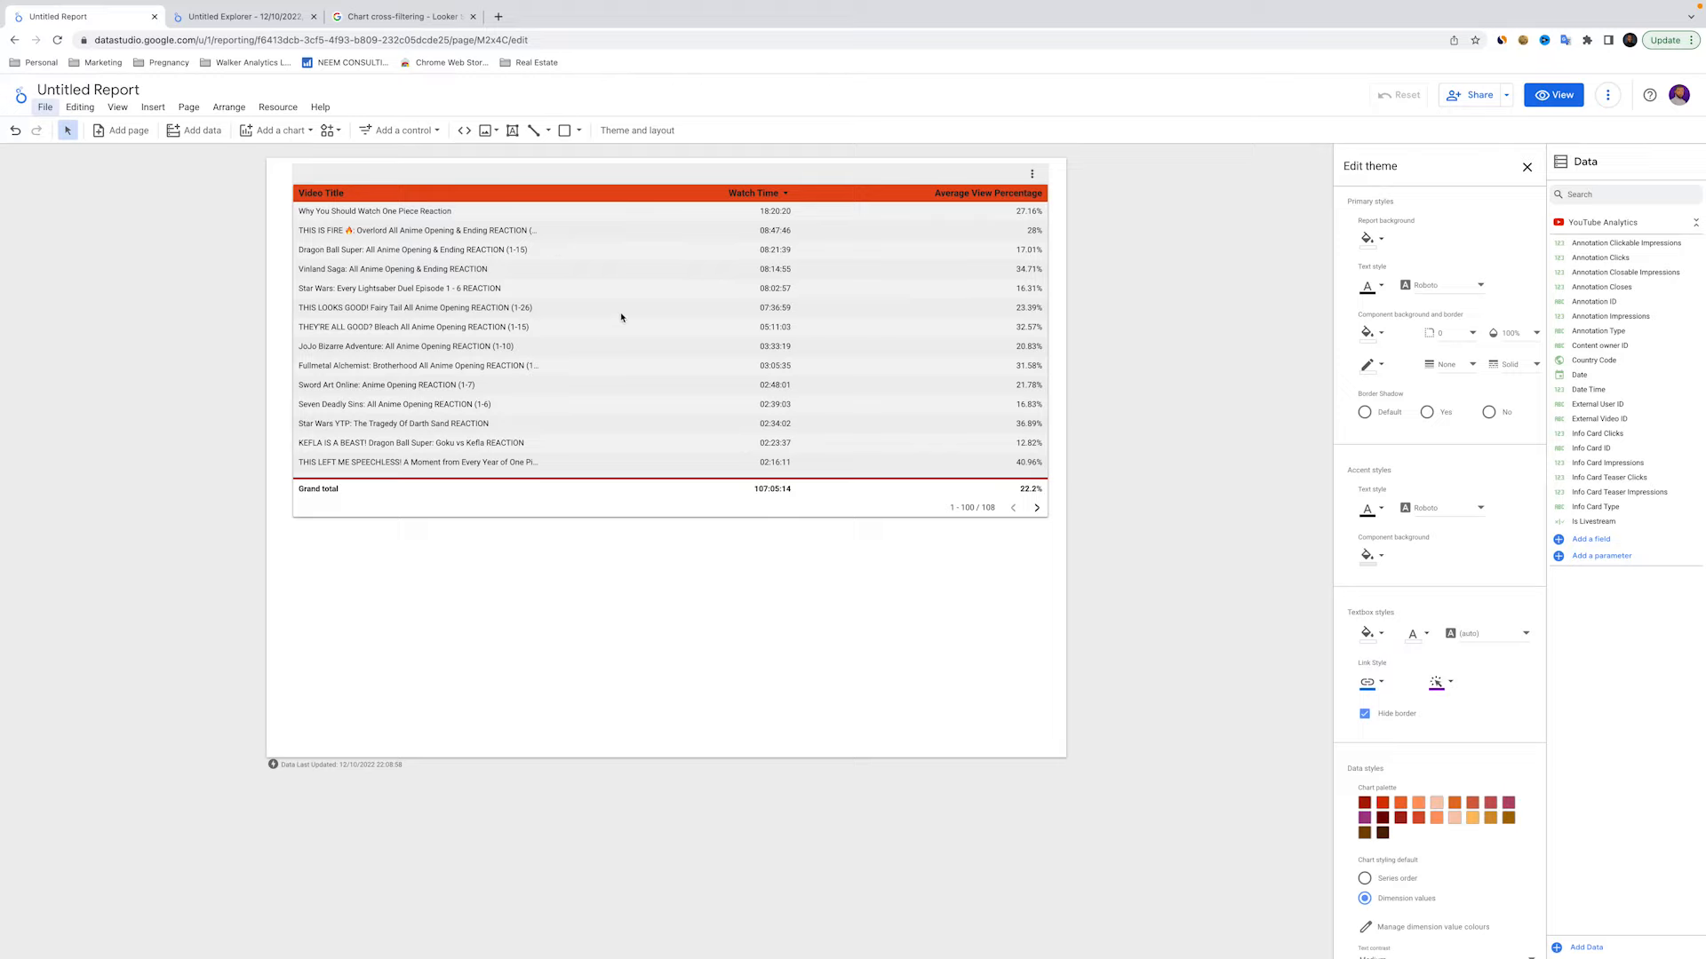
# Select the video table to view its own chart style options and deselect it
pyautogui.click(712, 274)
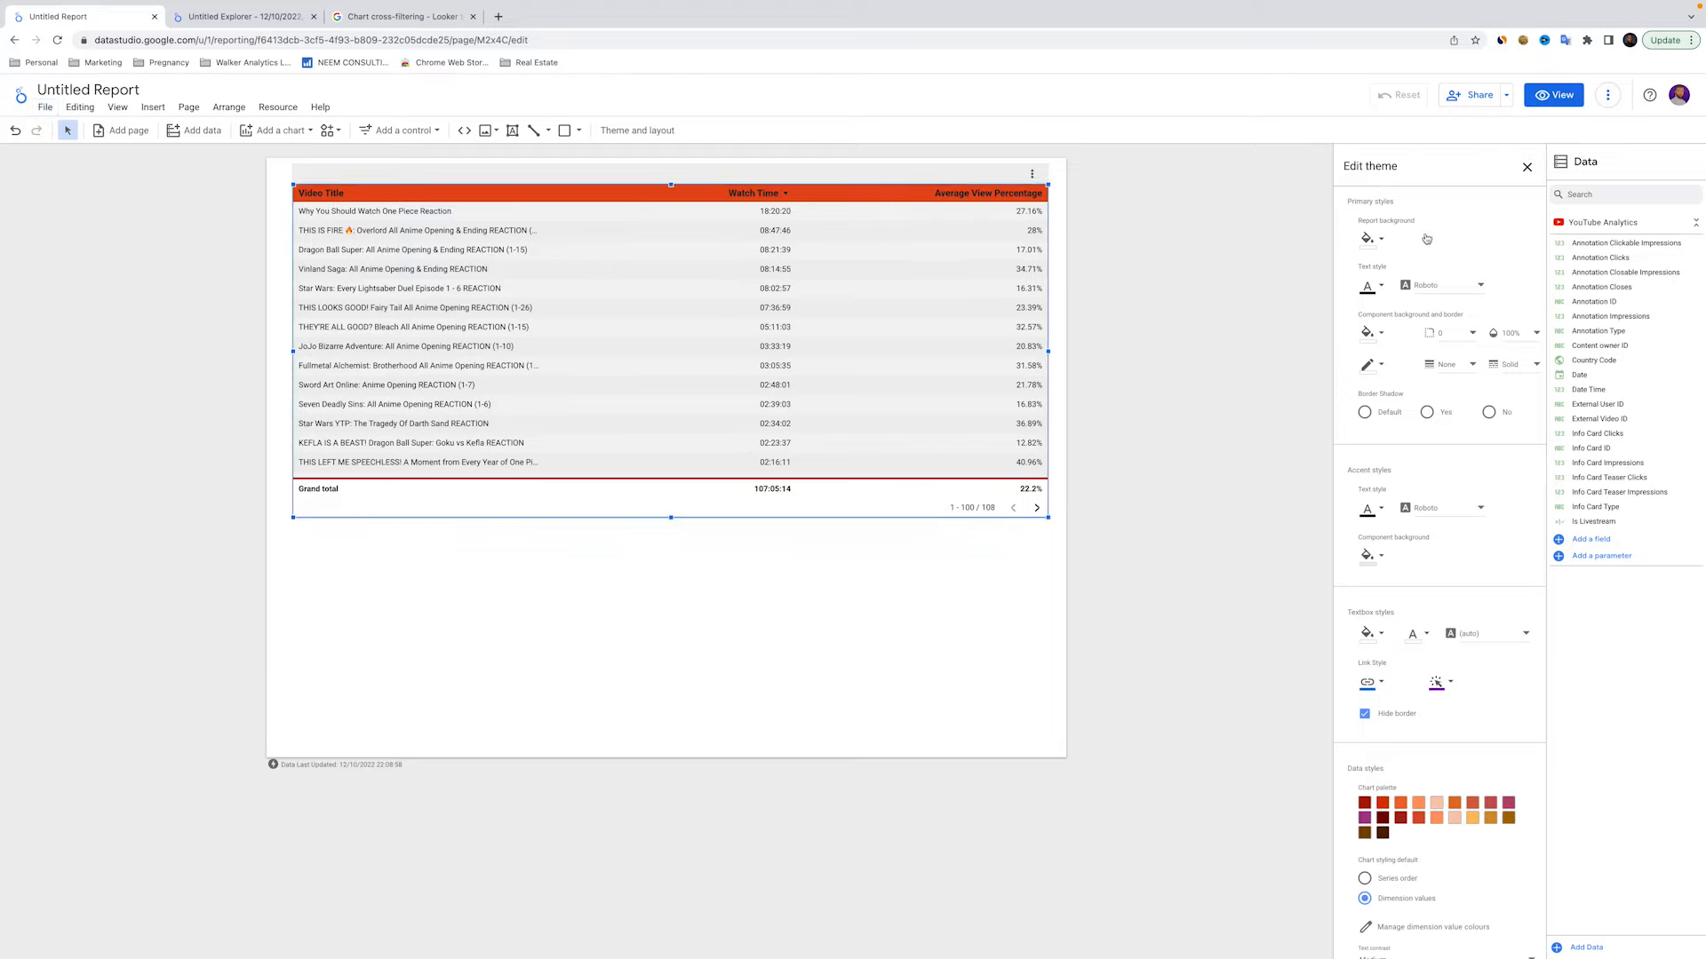
pyautogui.click(1507, 197)
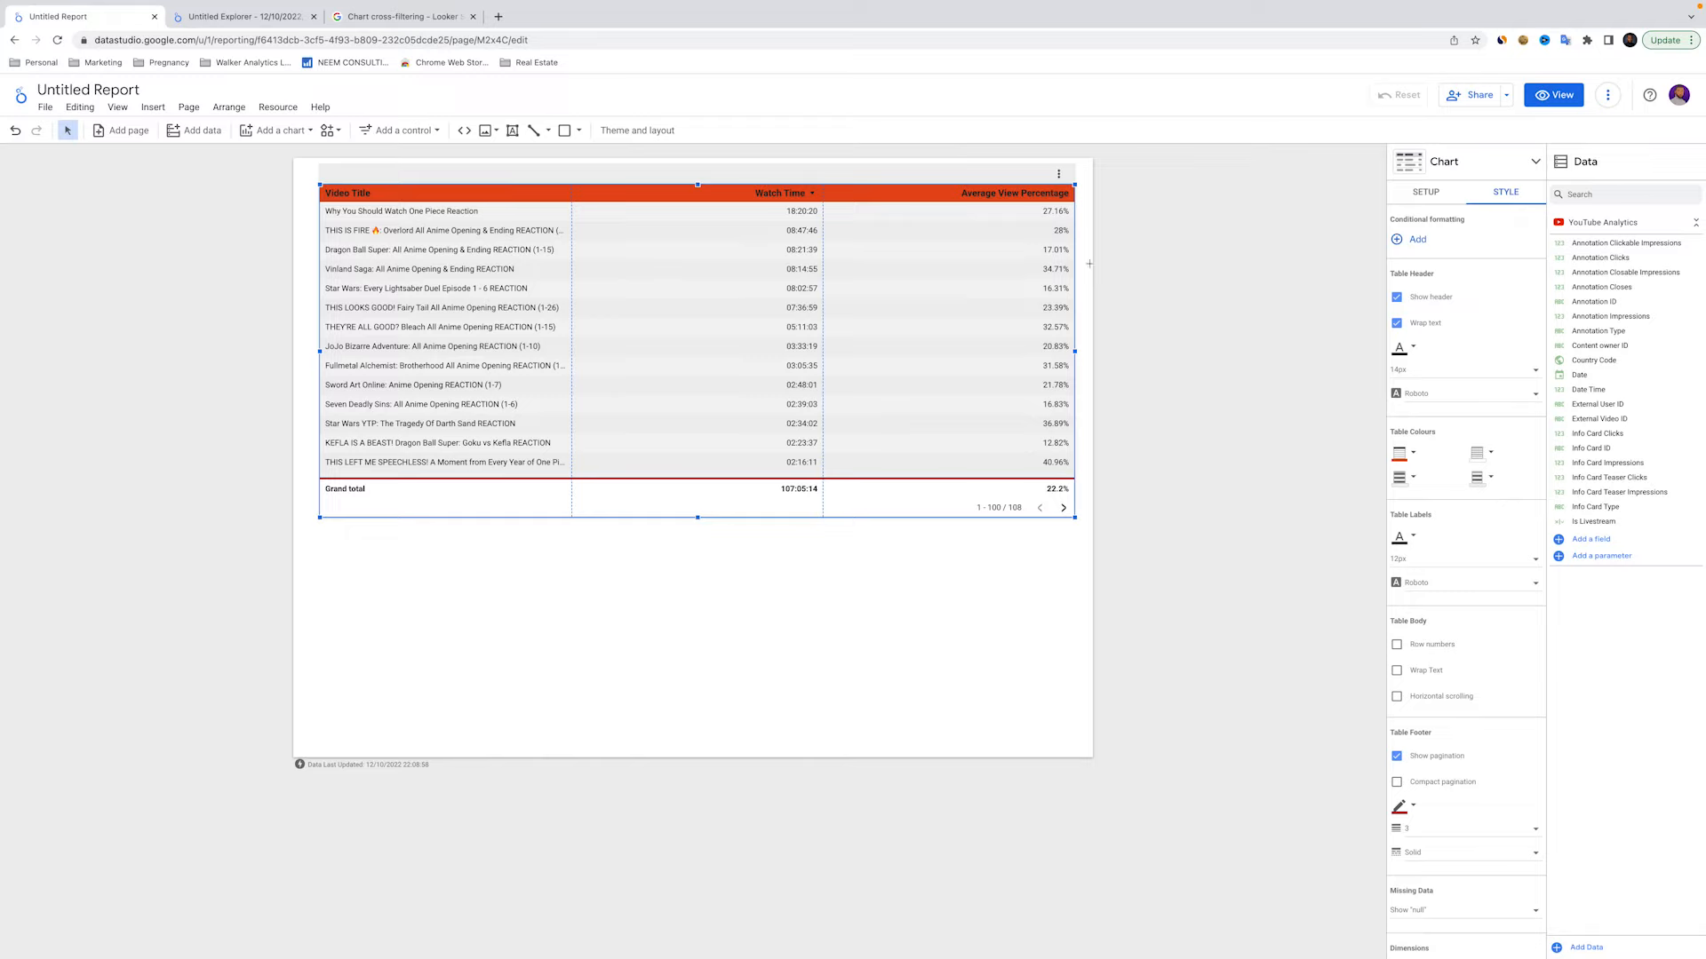
pyautogui.click(1089, 264)
# Reopen the theme customization and examine the primary, accent, textbox and link style options down to the data styles
pyautogui.click(45, 106)
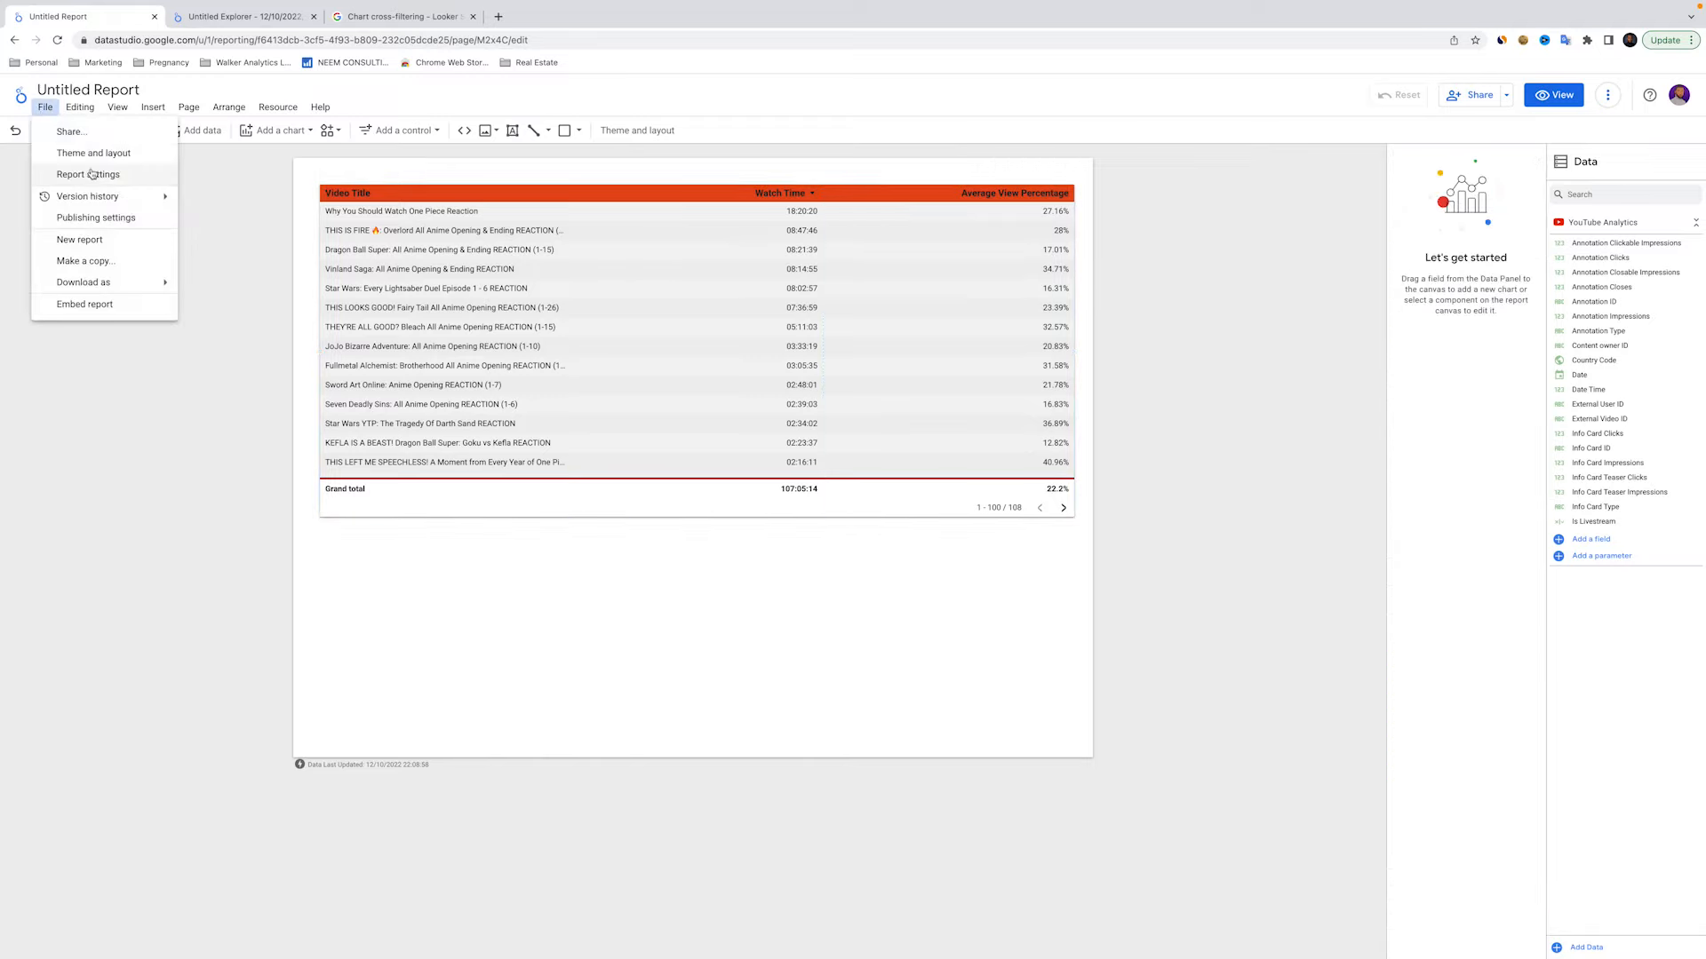
pyautogui.click(627, 131)
pyautogui.click(626, 132)
pyautogui.click(1480, 241)
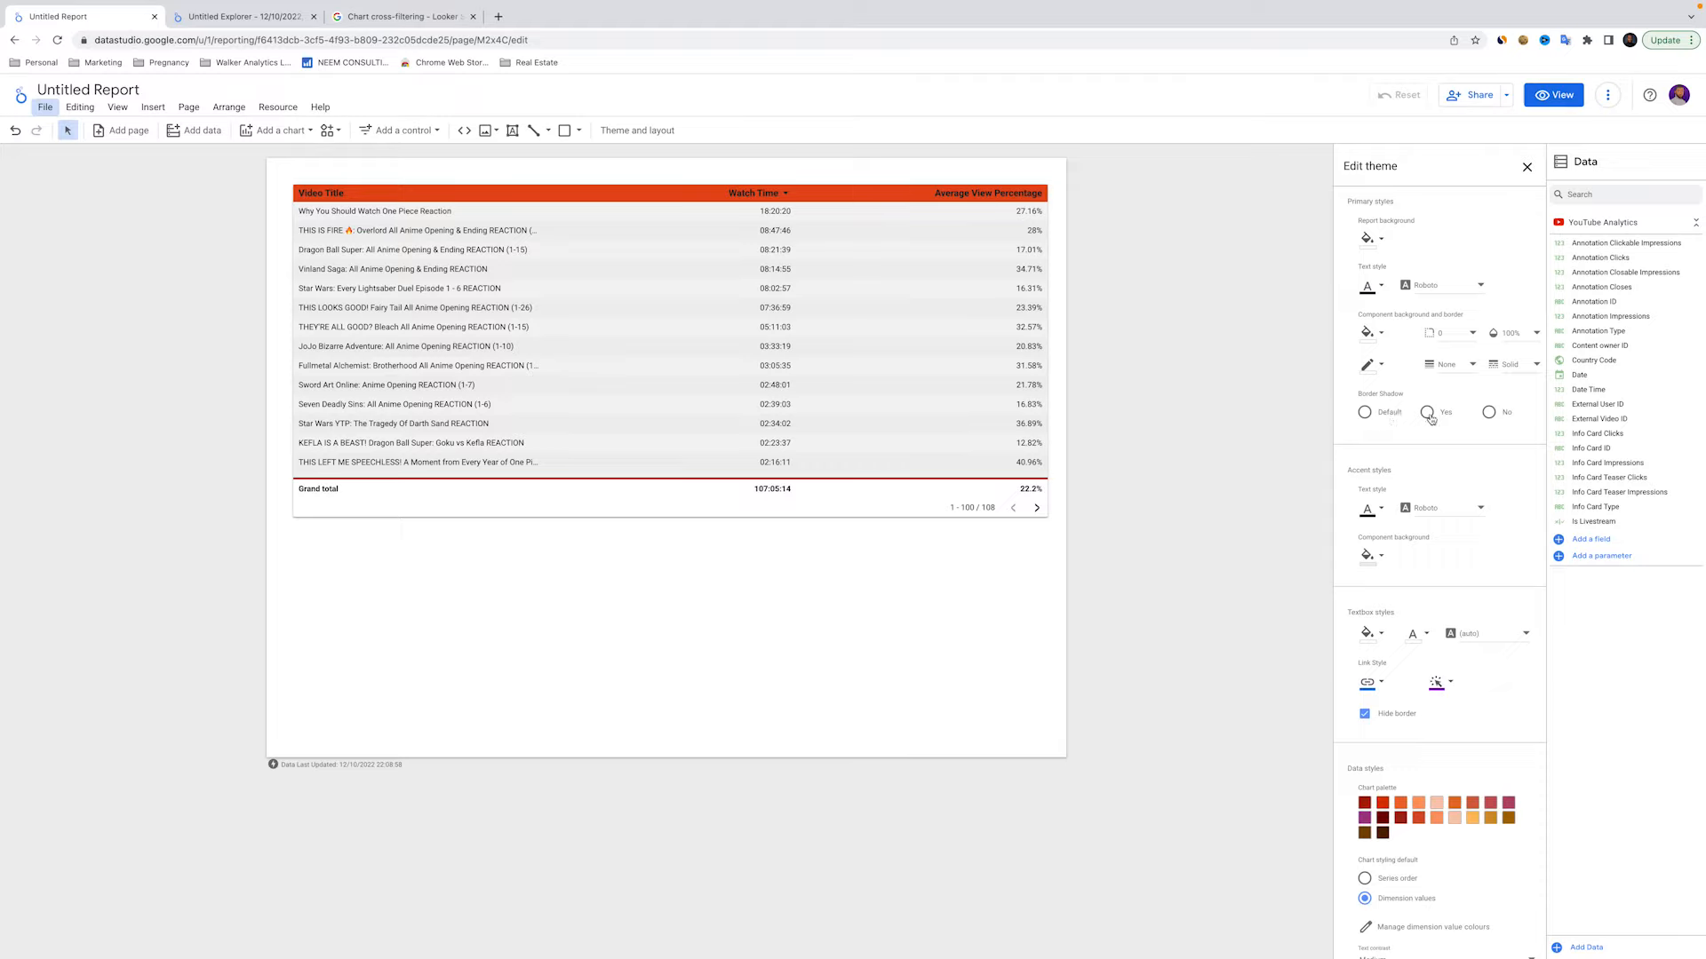
pyautogui.scroll(-3, 1431, 418)
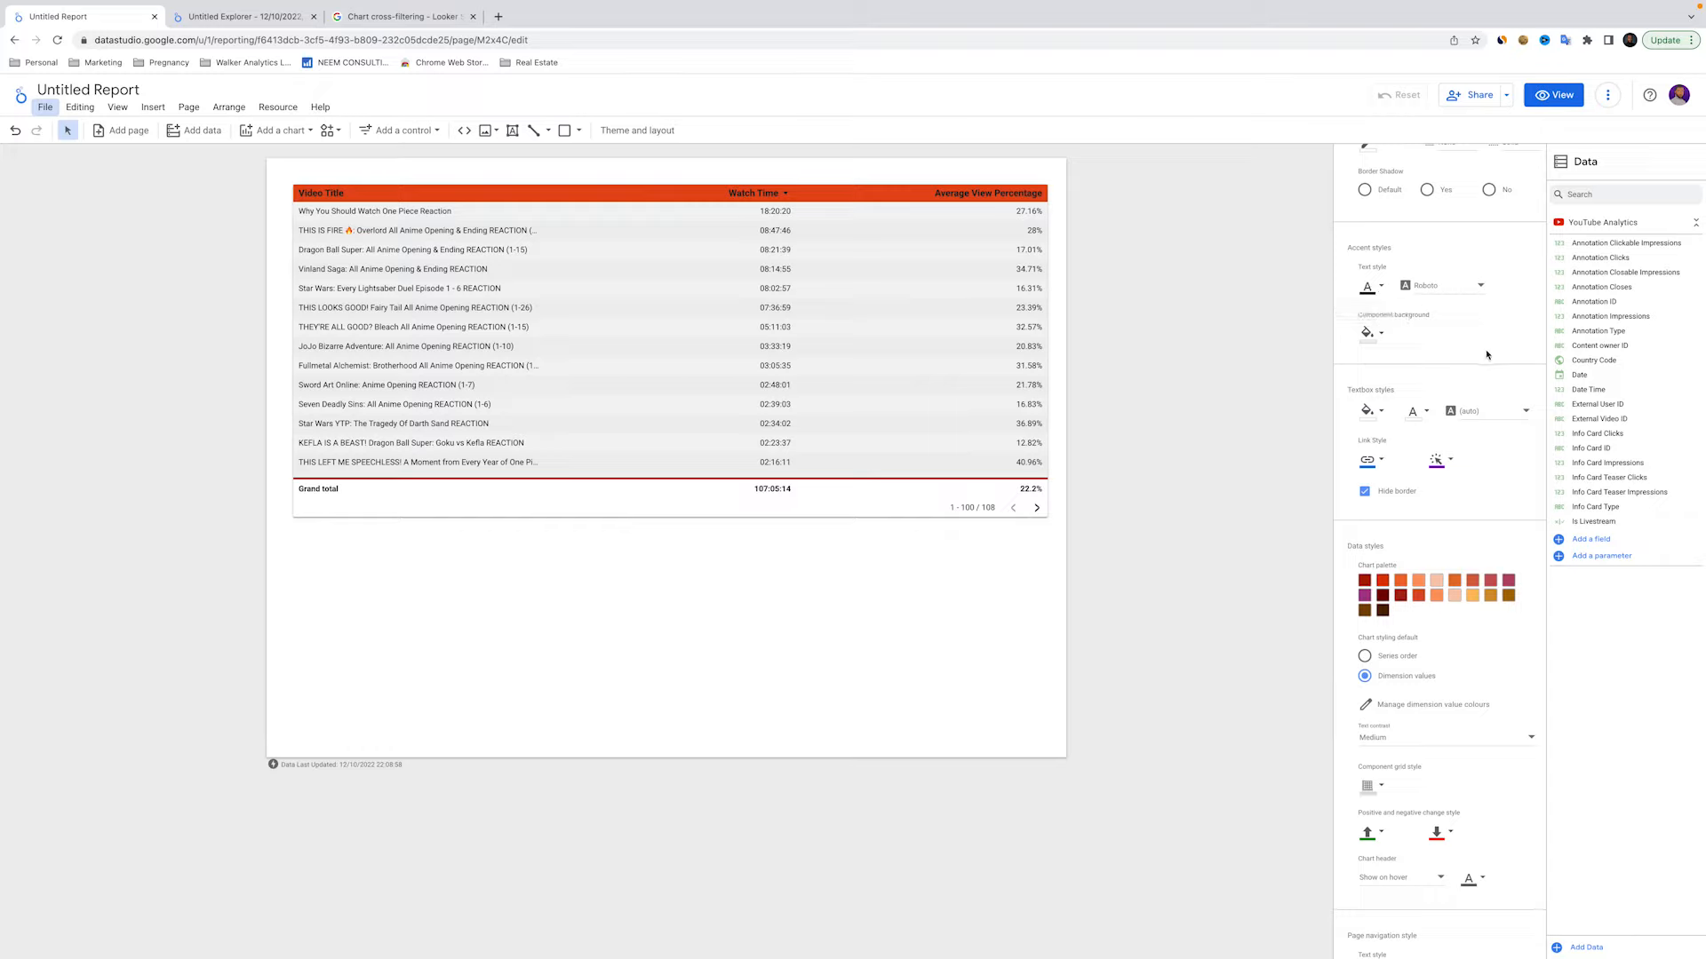
pyautogui.scroll(-2, 1433, 293)
pyautogui.scroll(-1, 1428, 314)
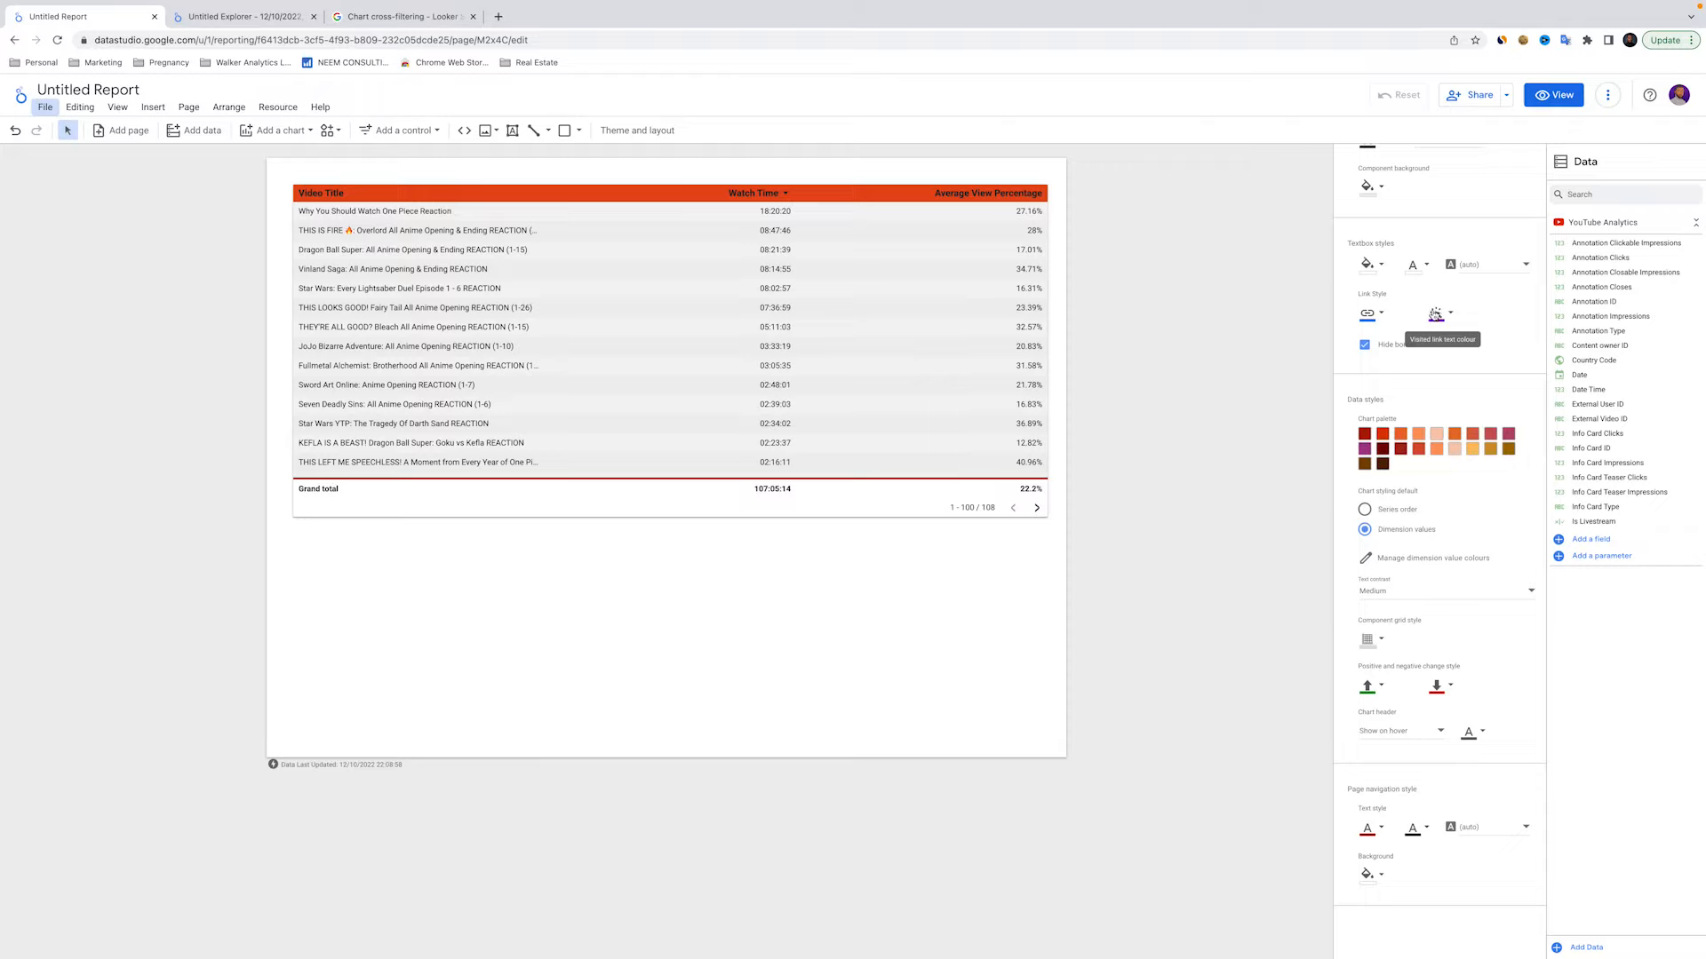
pyautogui.scroll(-1, 1404, 354)
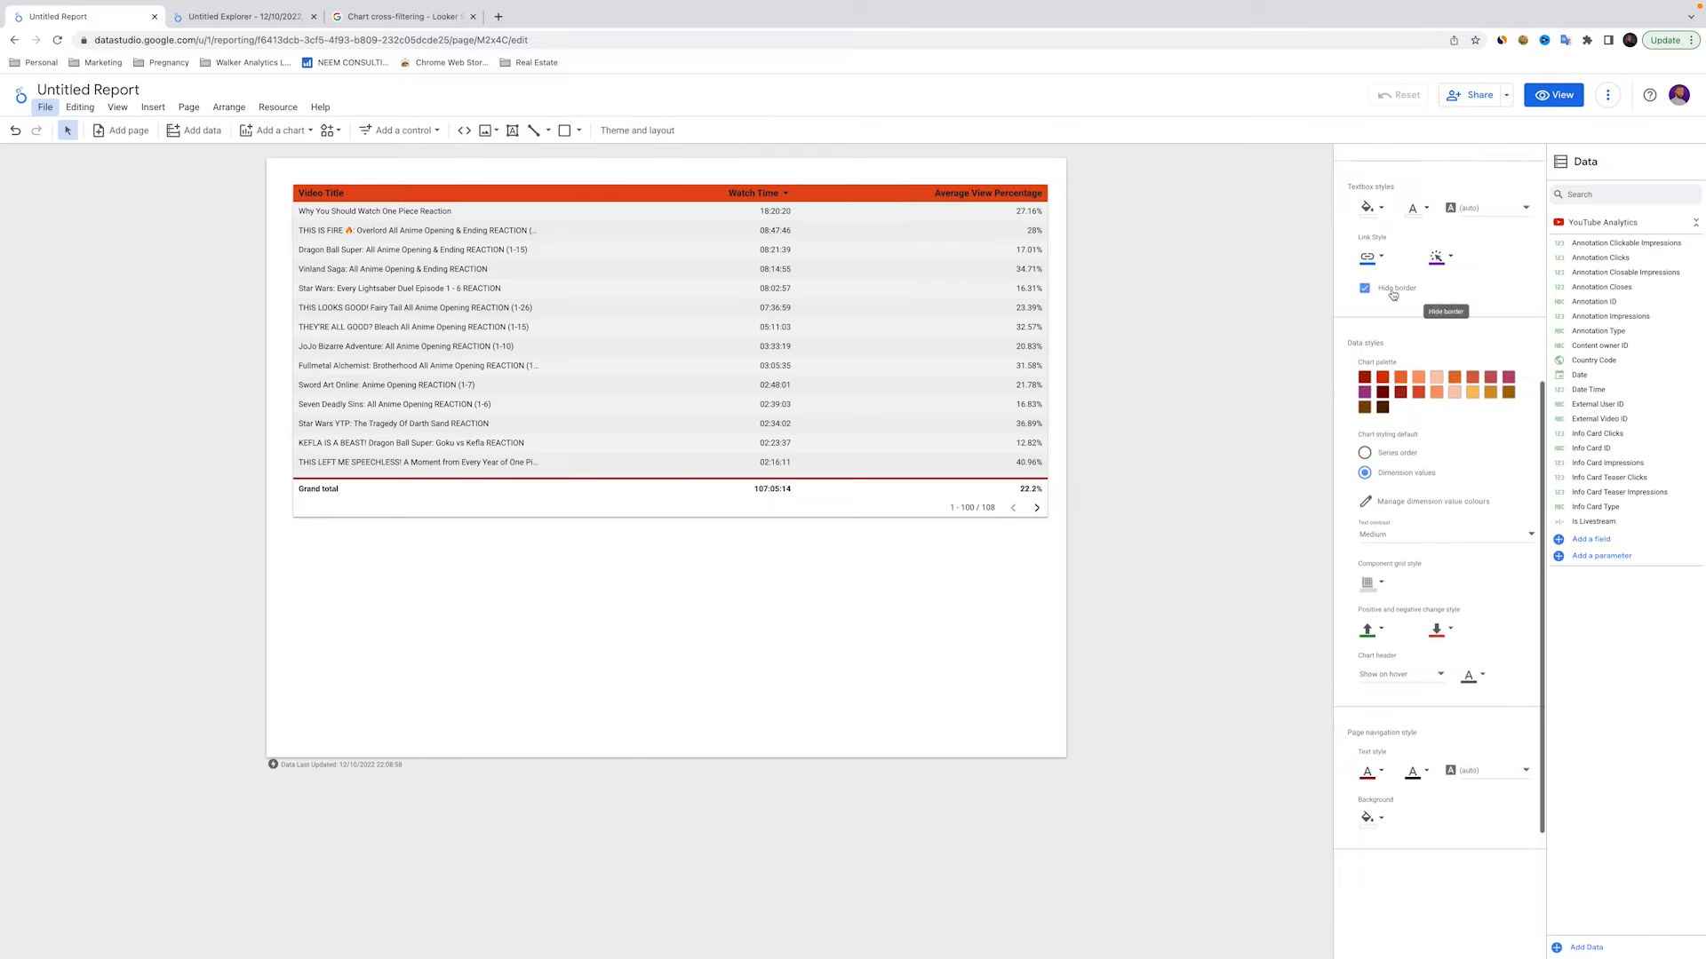
pyautogui.scroll(-2, 1411, 292)
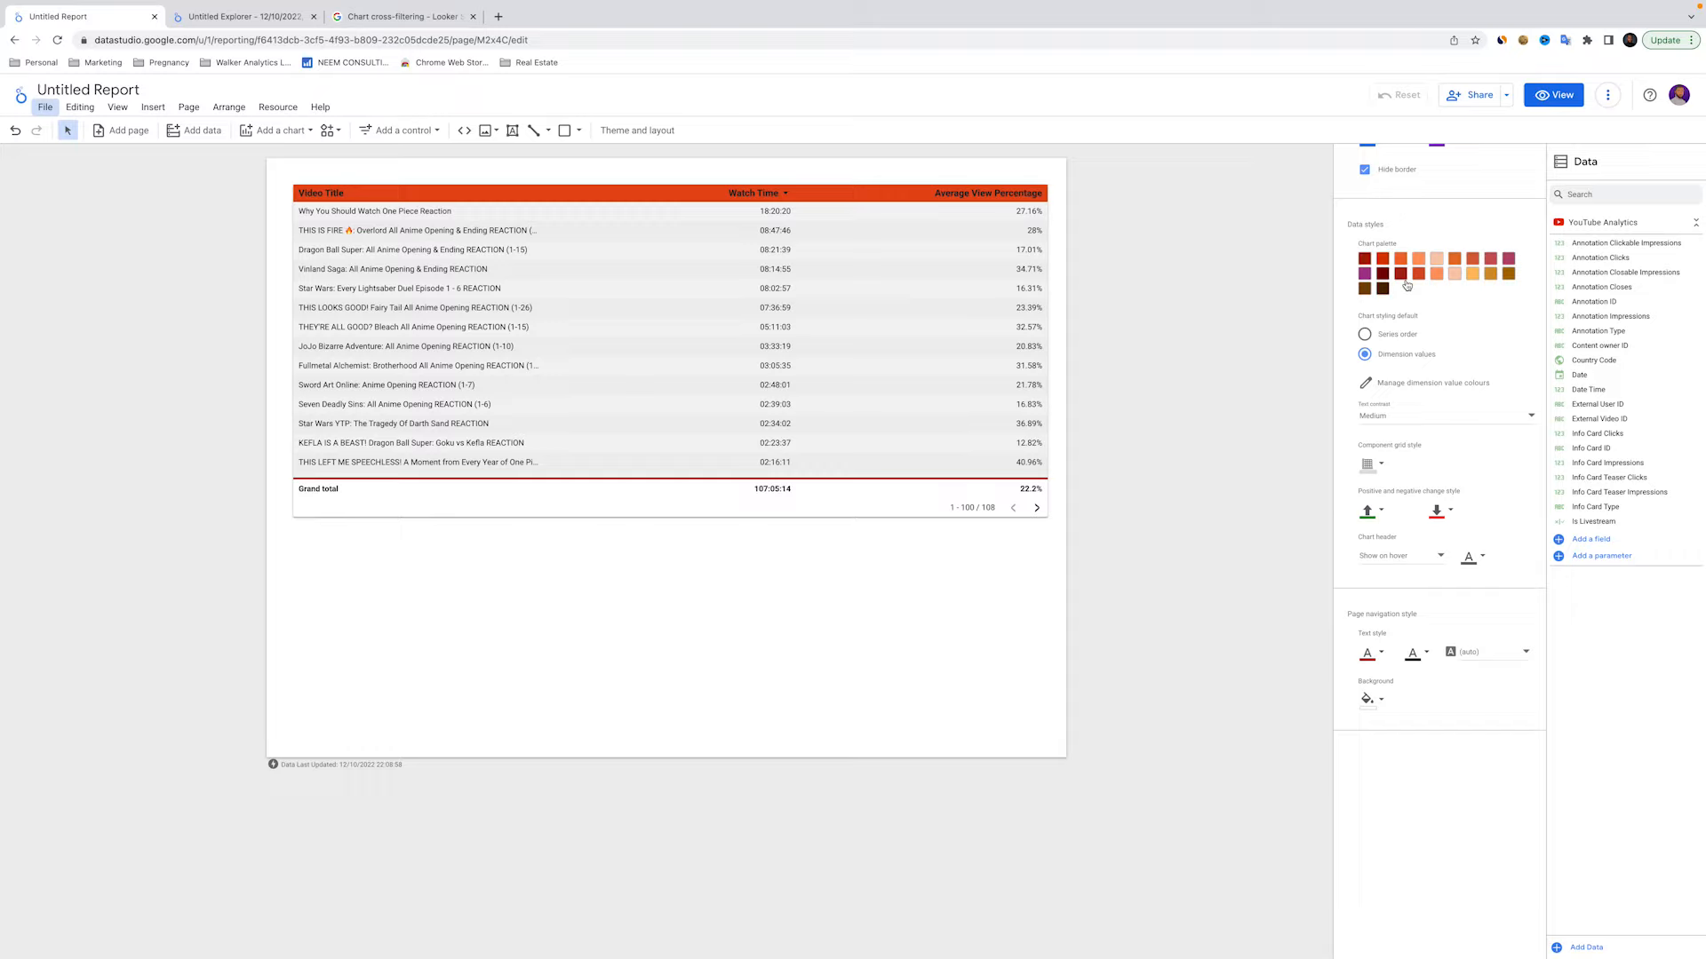
# Examine the theme and custom colour choices for the first chart palette colour and cancel without changing it
pyautogui.click(1364, 259)
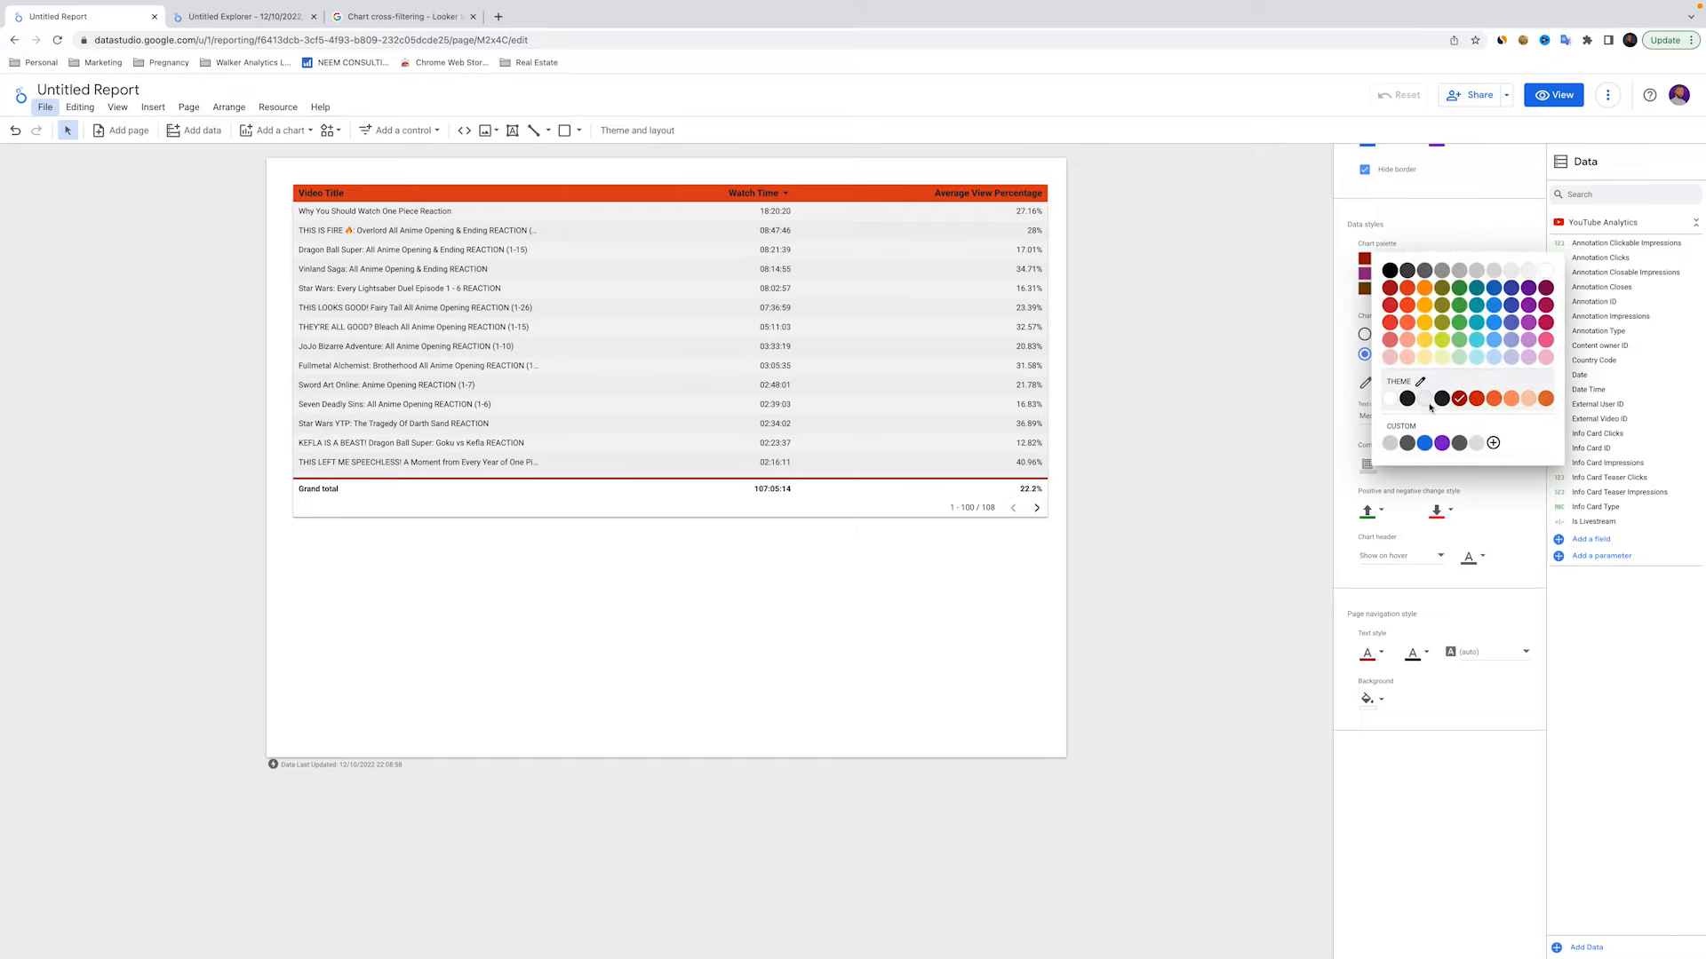
pyautogui.click(1493, 442)
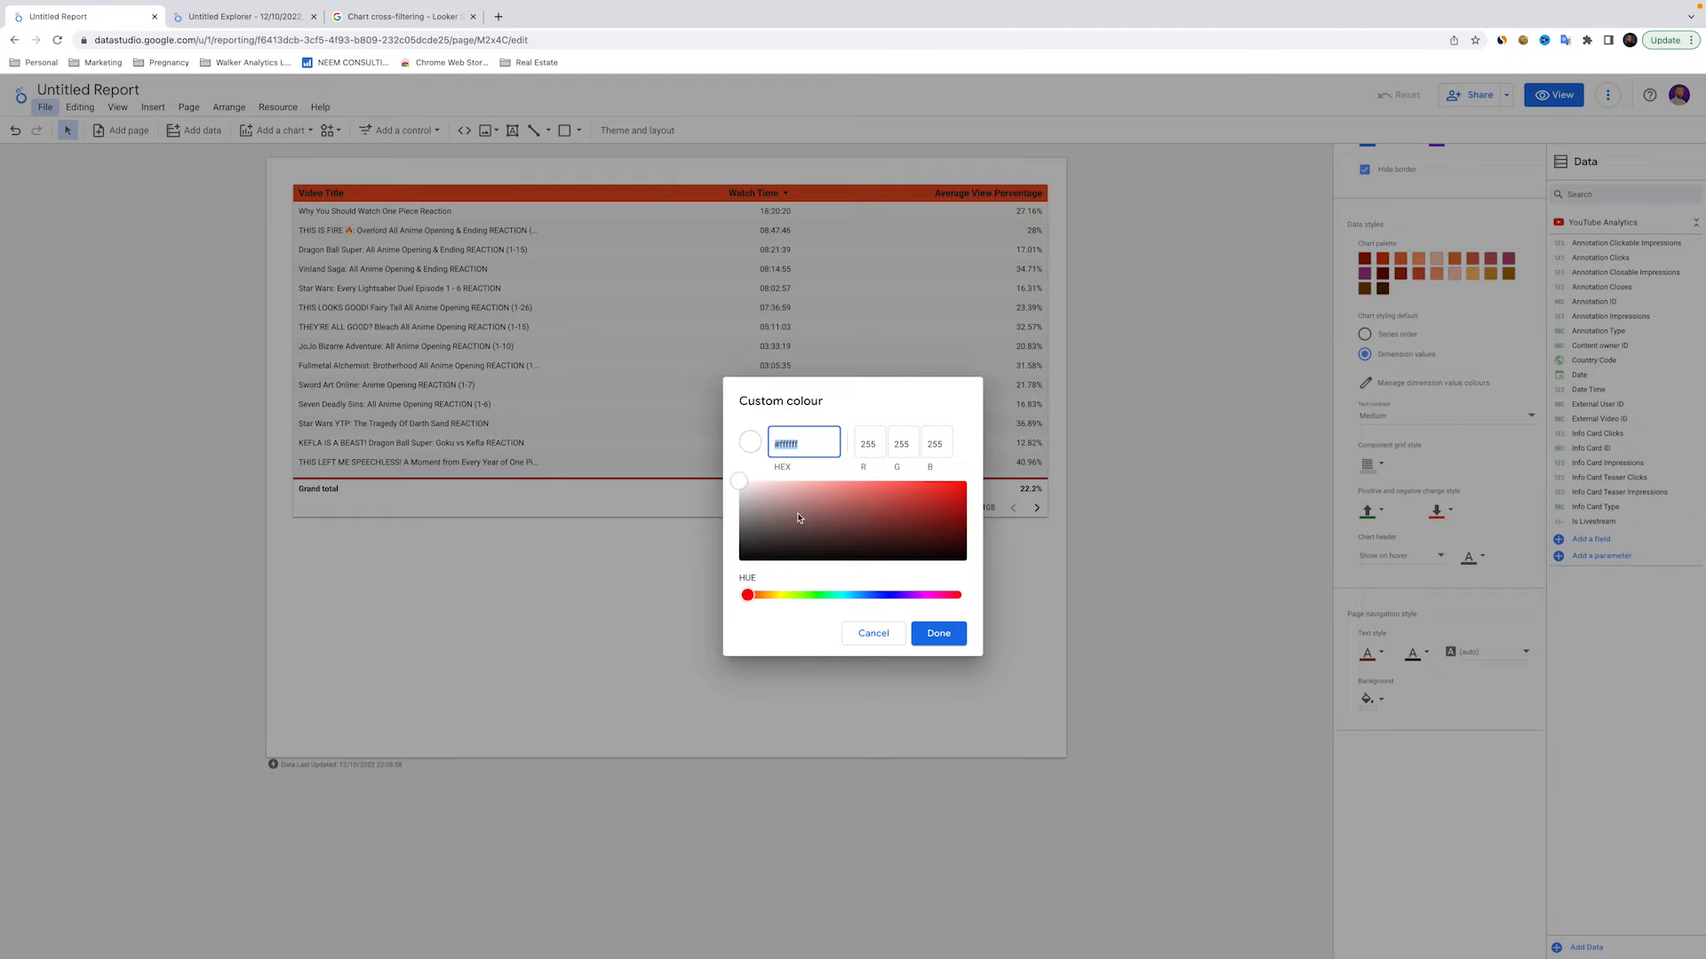
pyautogui.click(875, 635)
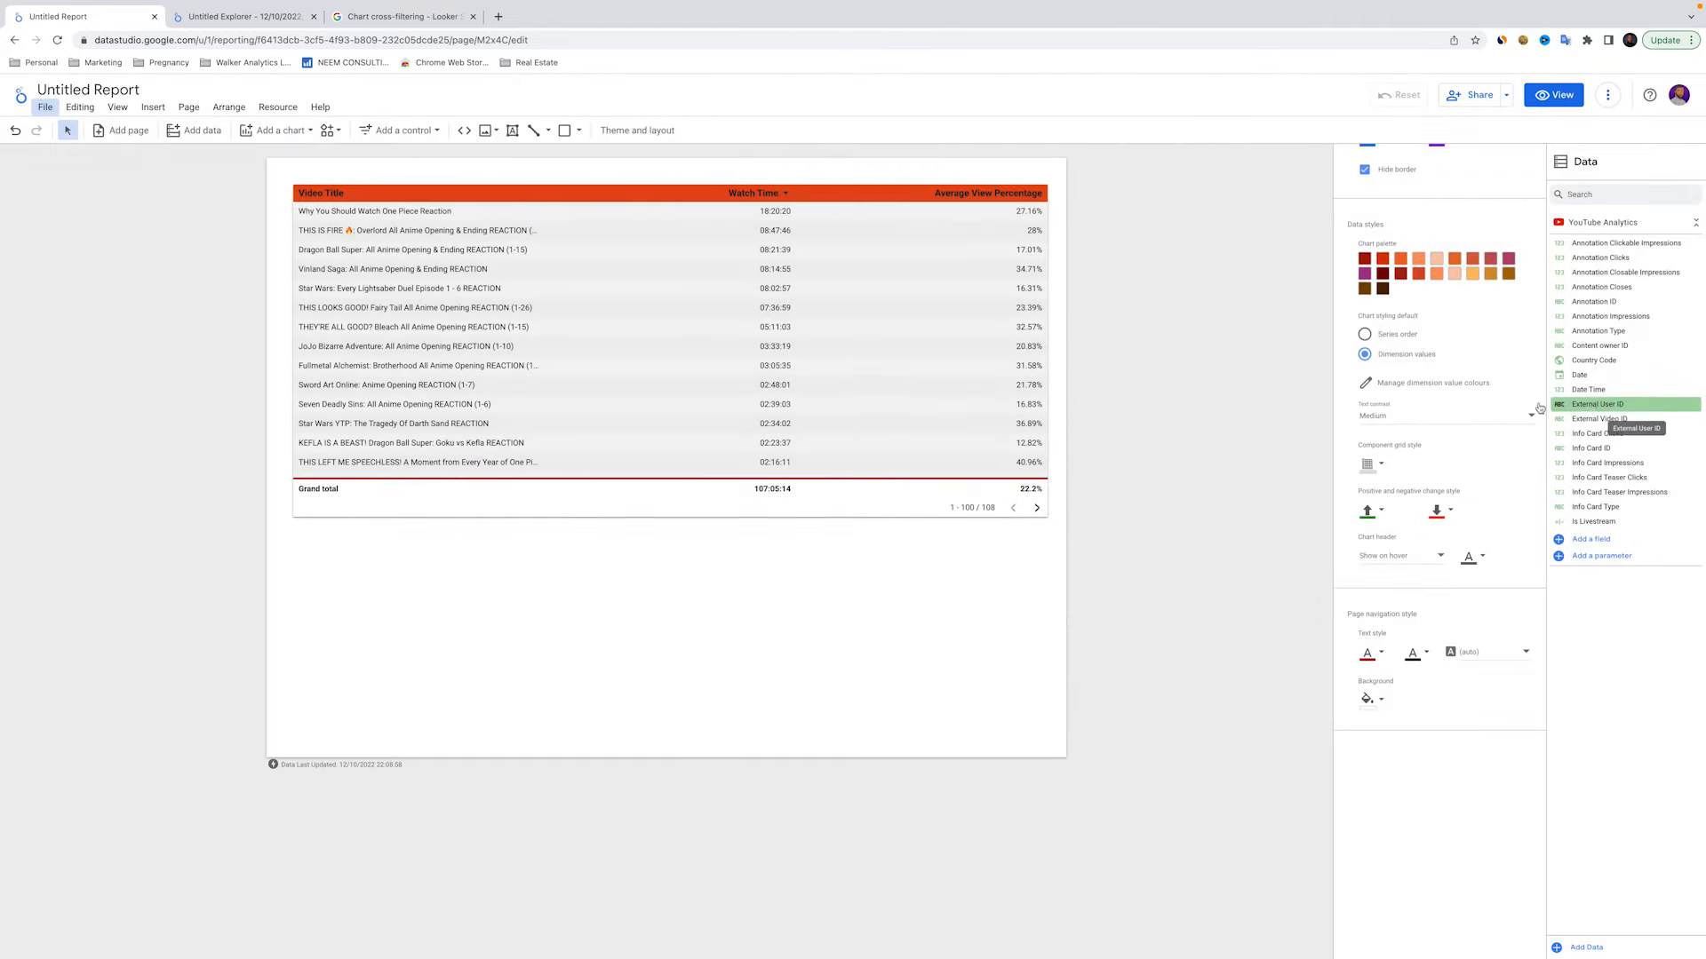
# Try Series order as the theme's chart styling default and return it to Dimension values
pyautogui.click(1365, 338)
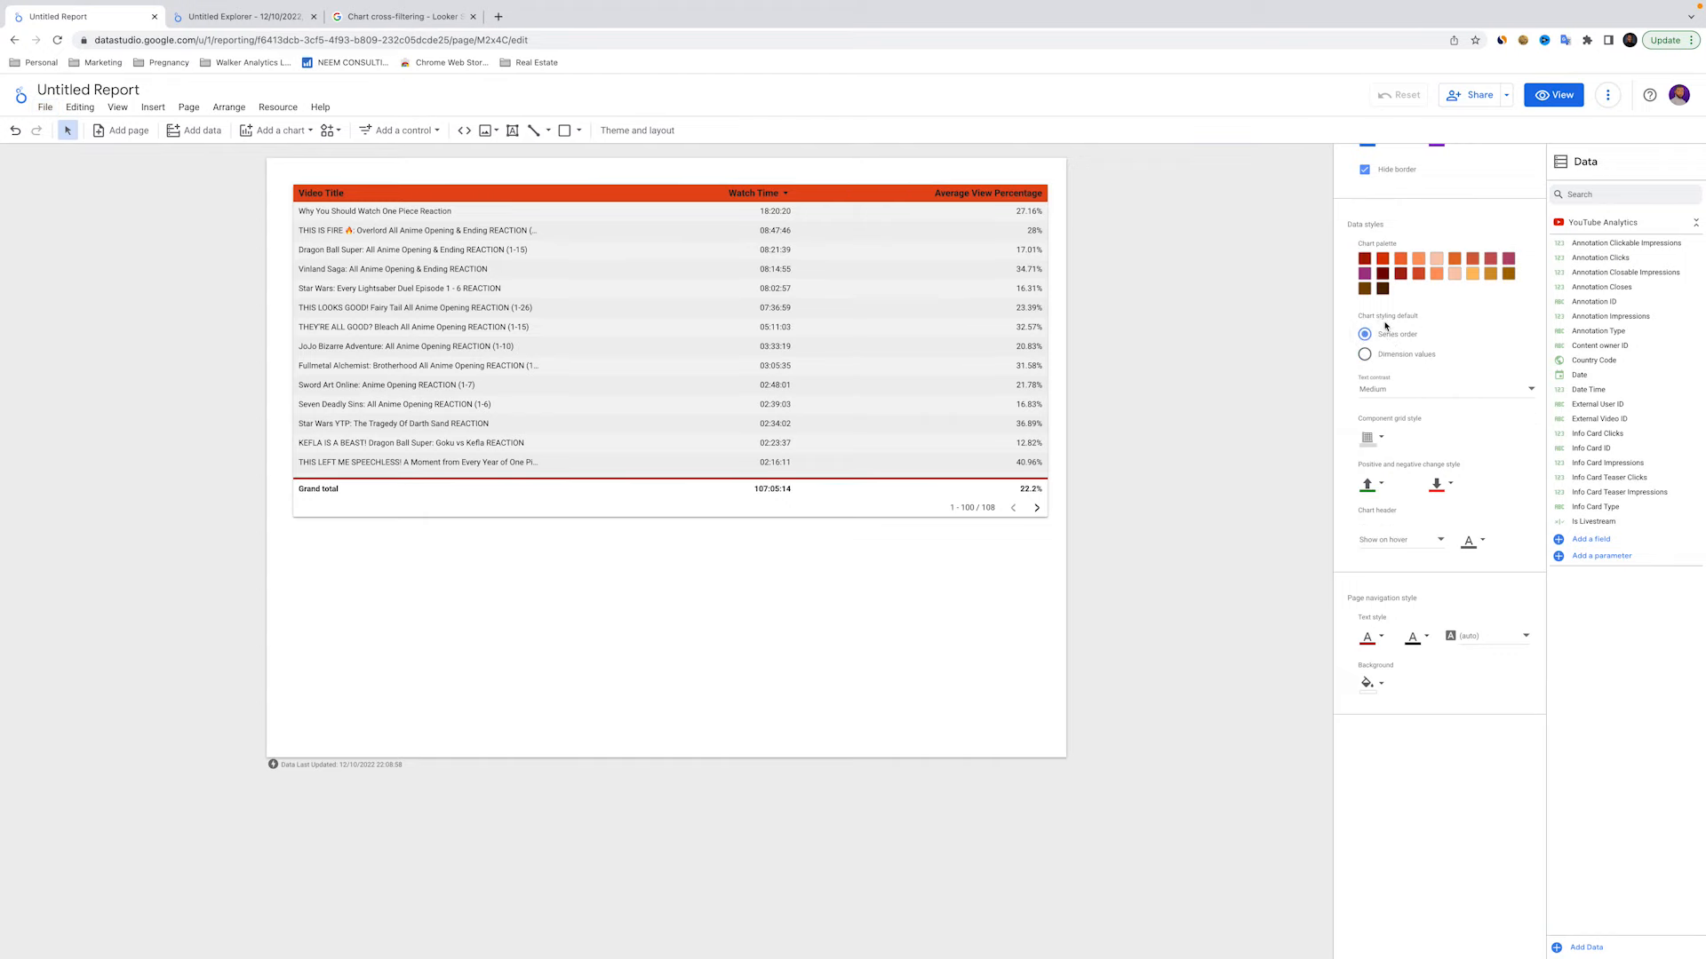
pyautogui.click(1369, 356)
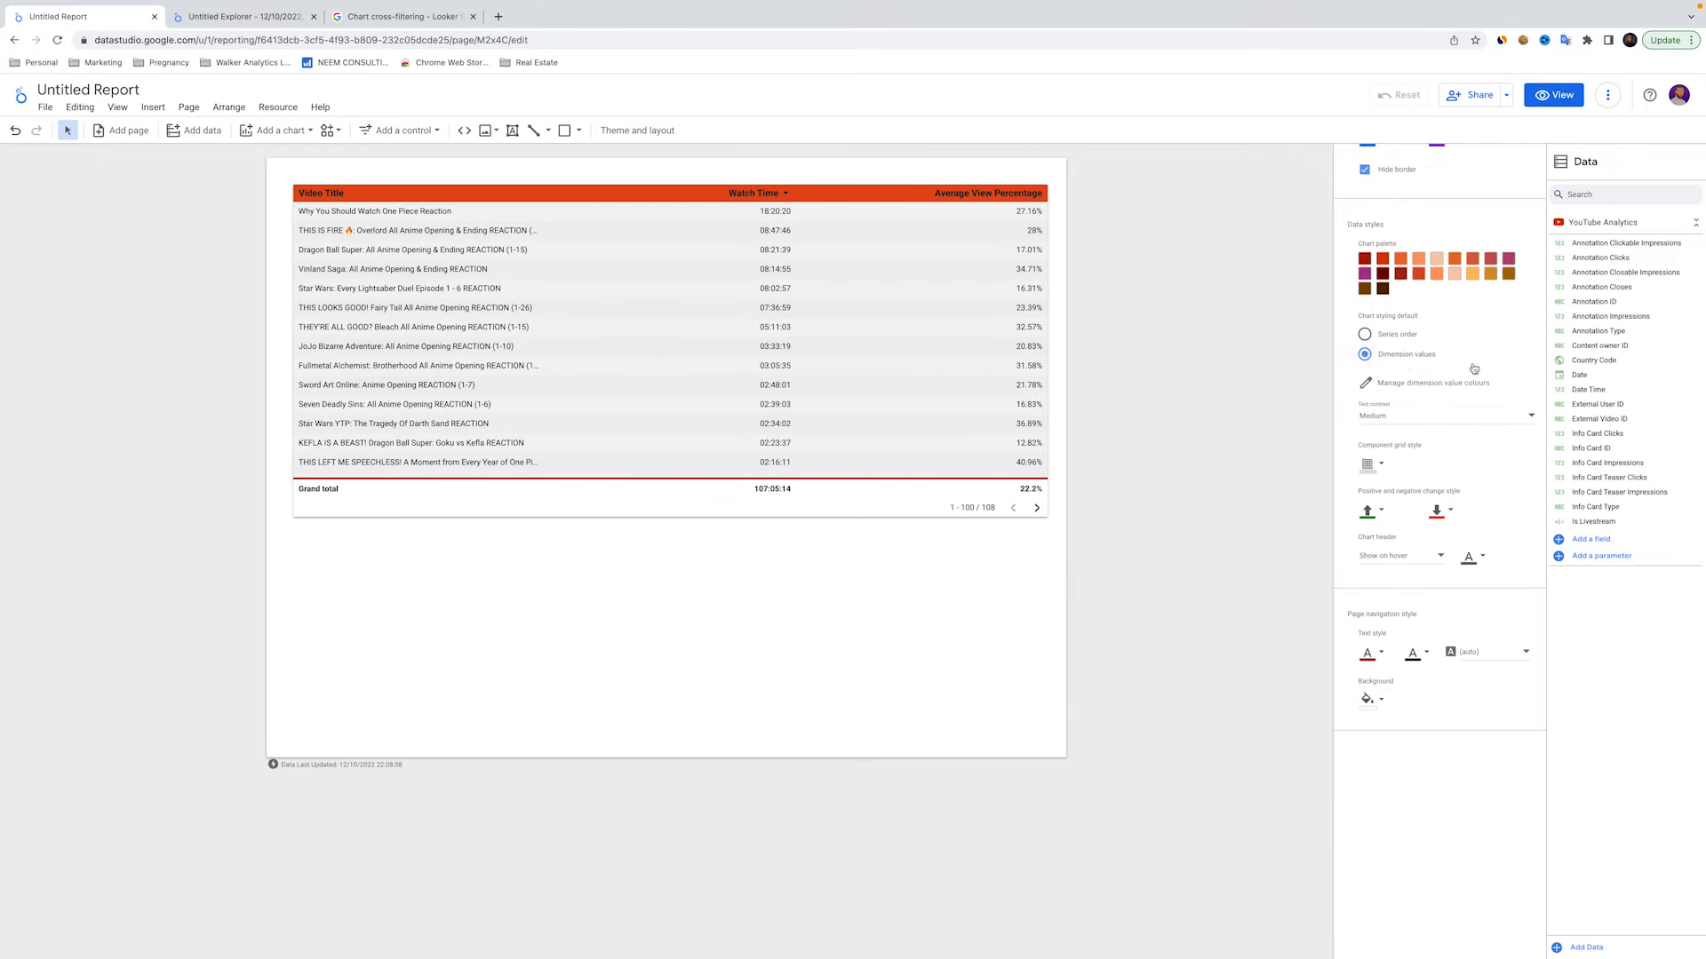
pyautogui.click(1369, 336)
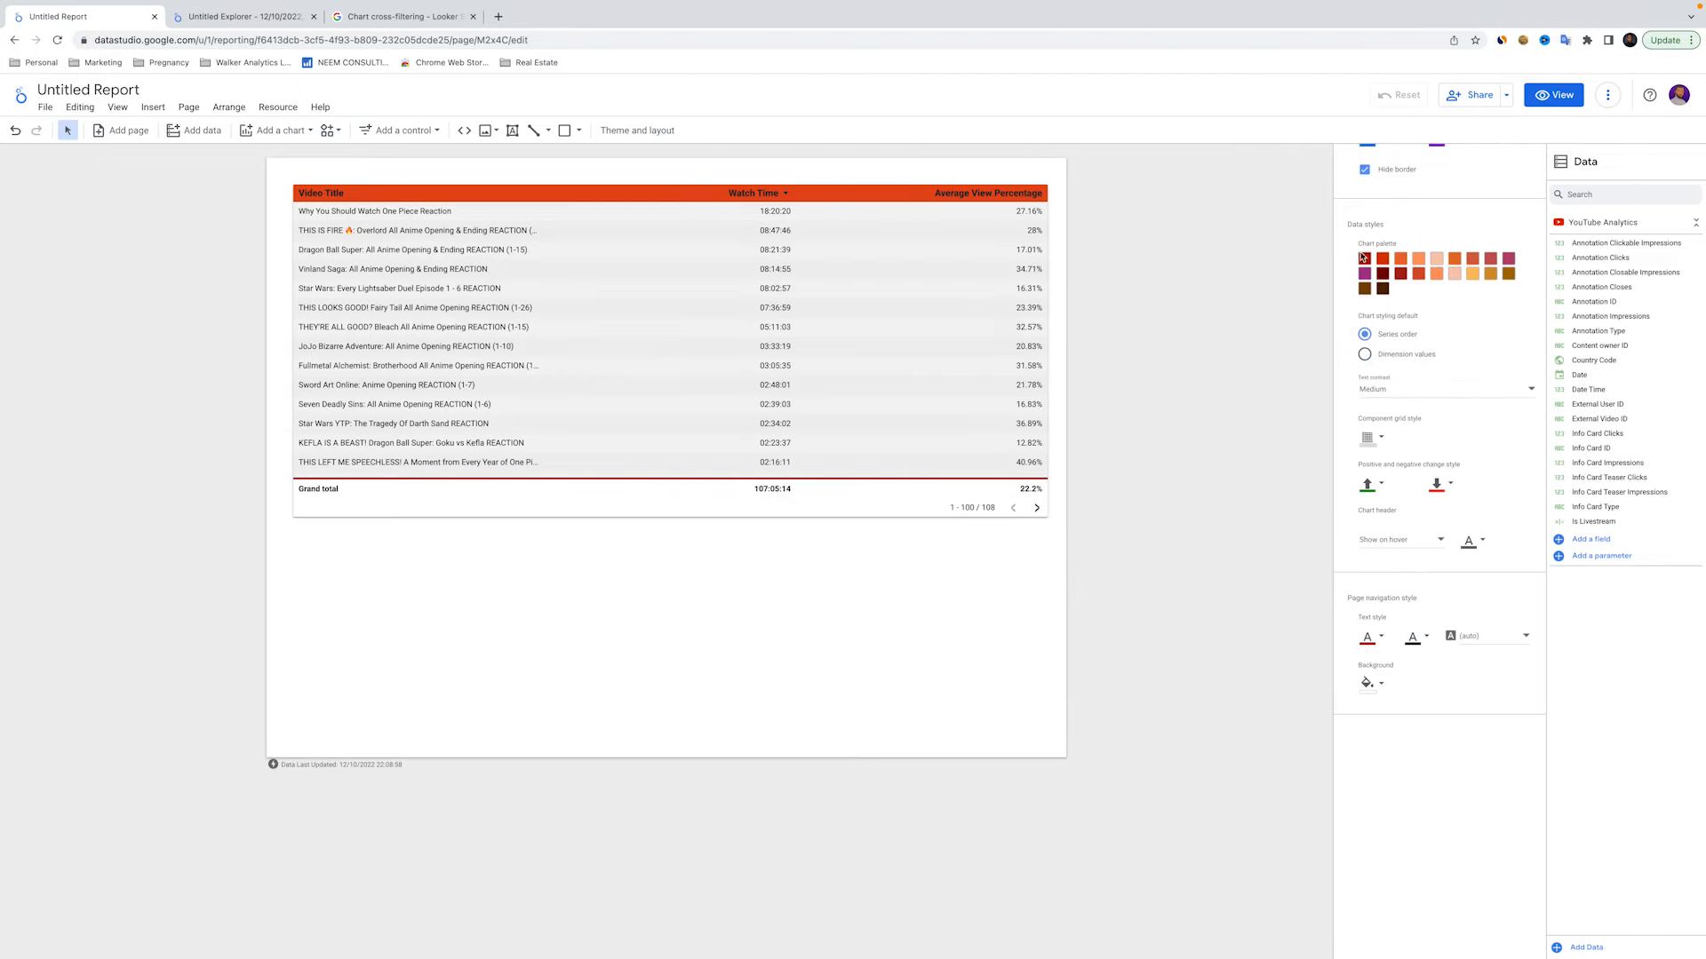
pyautogui.click(1365, 355)
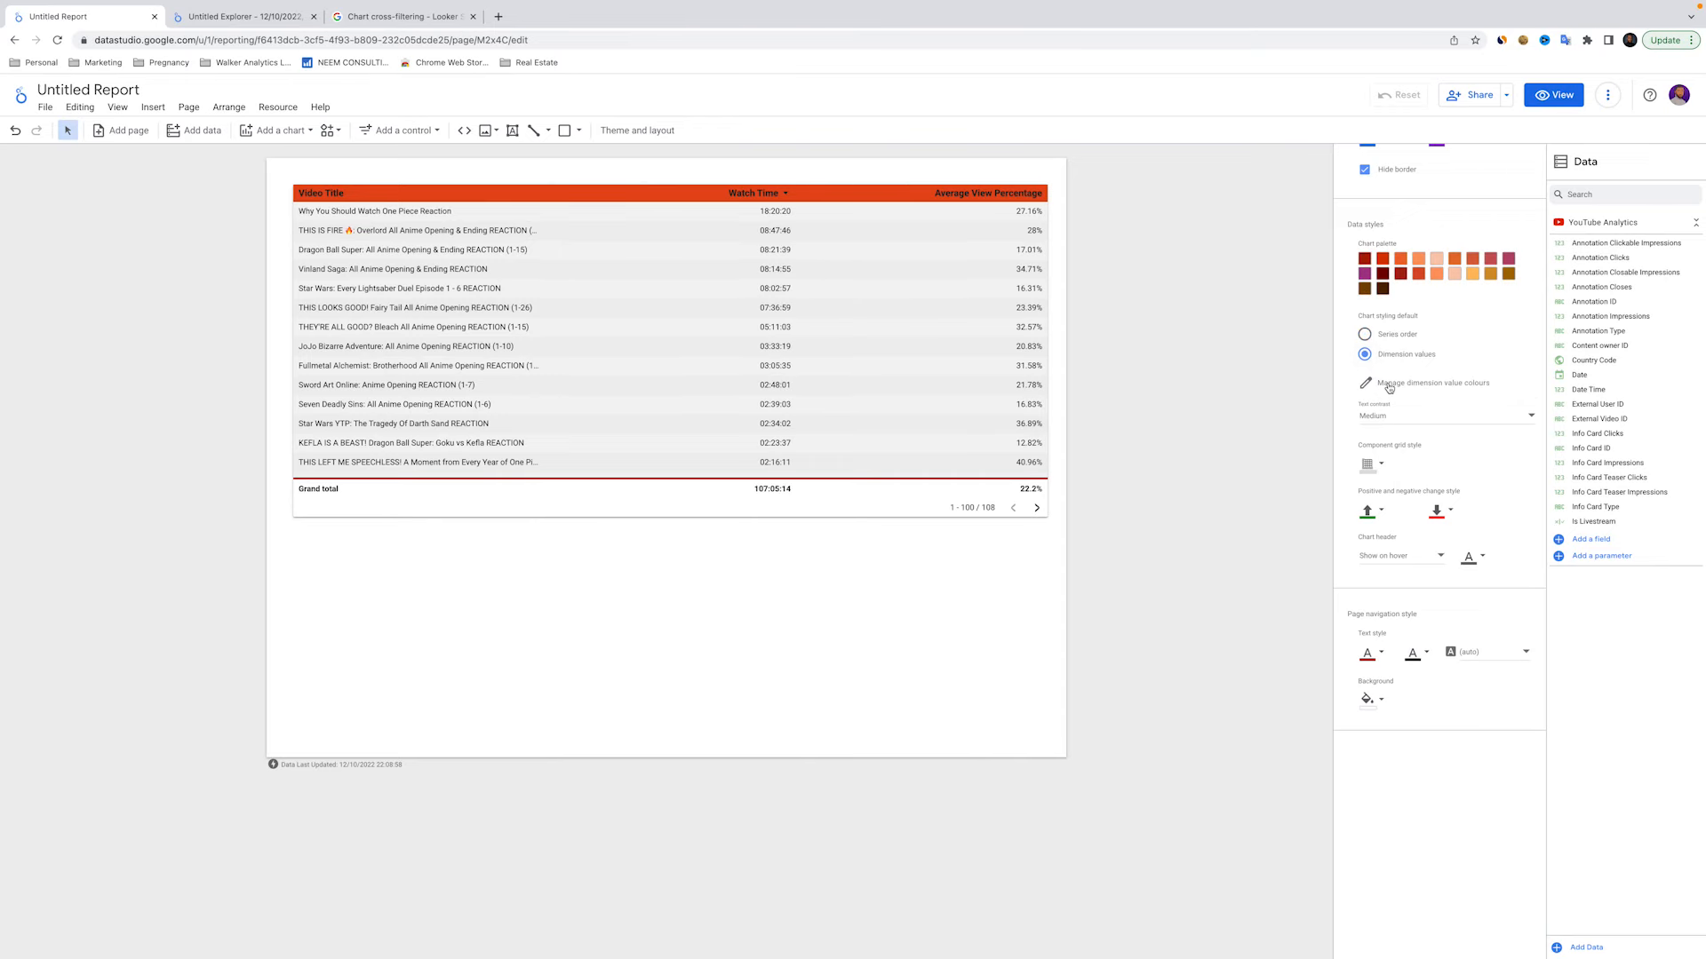
# Examine the dimension value colours list, close it, and review the remaining data and page navigation style options
pyautogui.click(1390, 385)
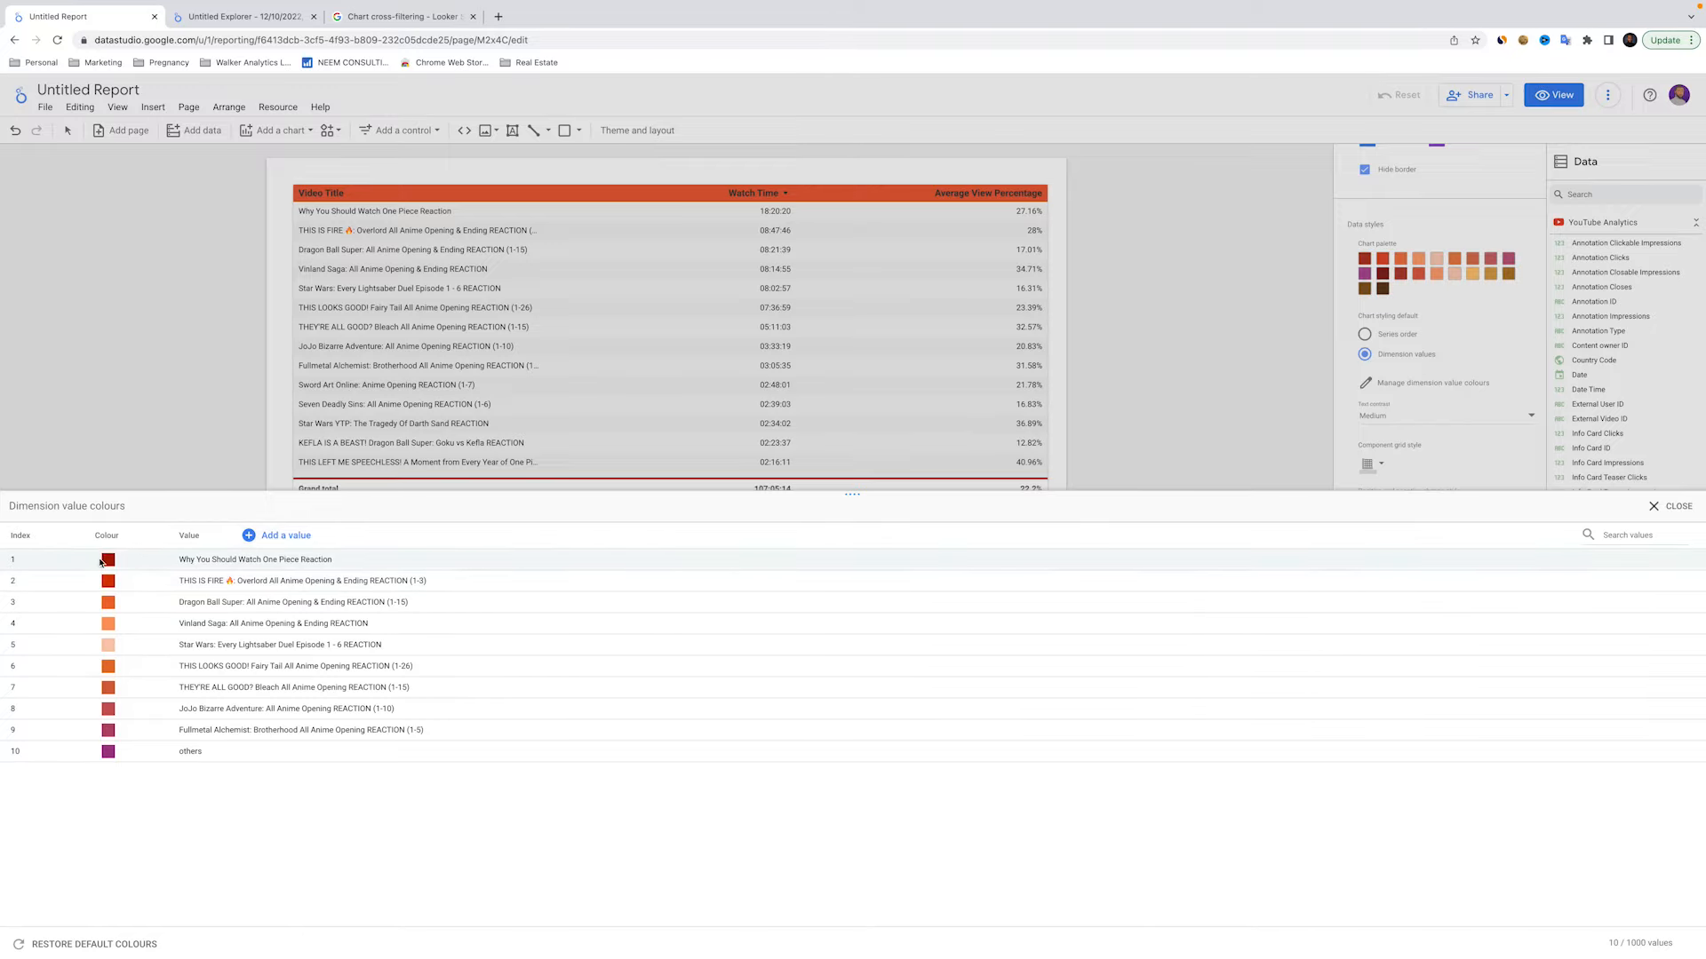
pyautogui.click(1670, 506)
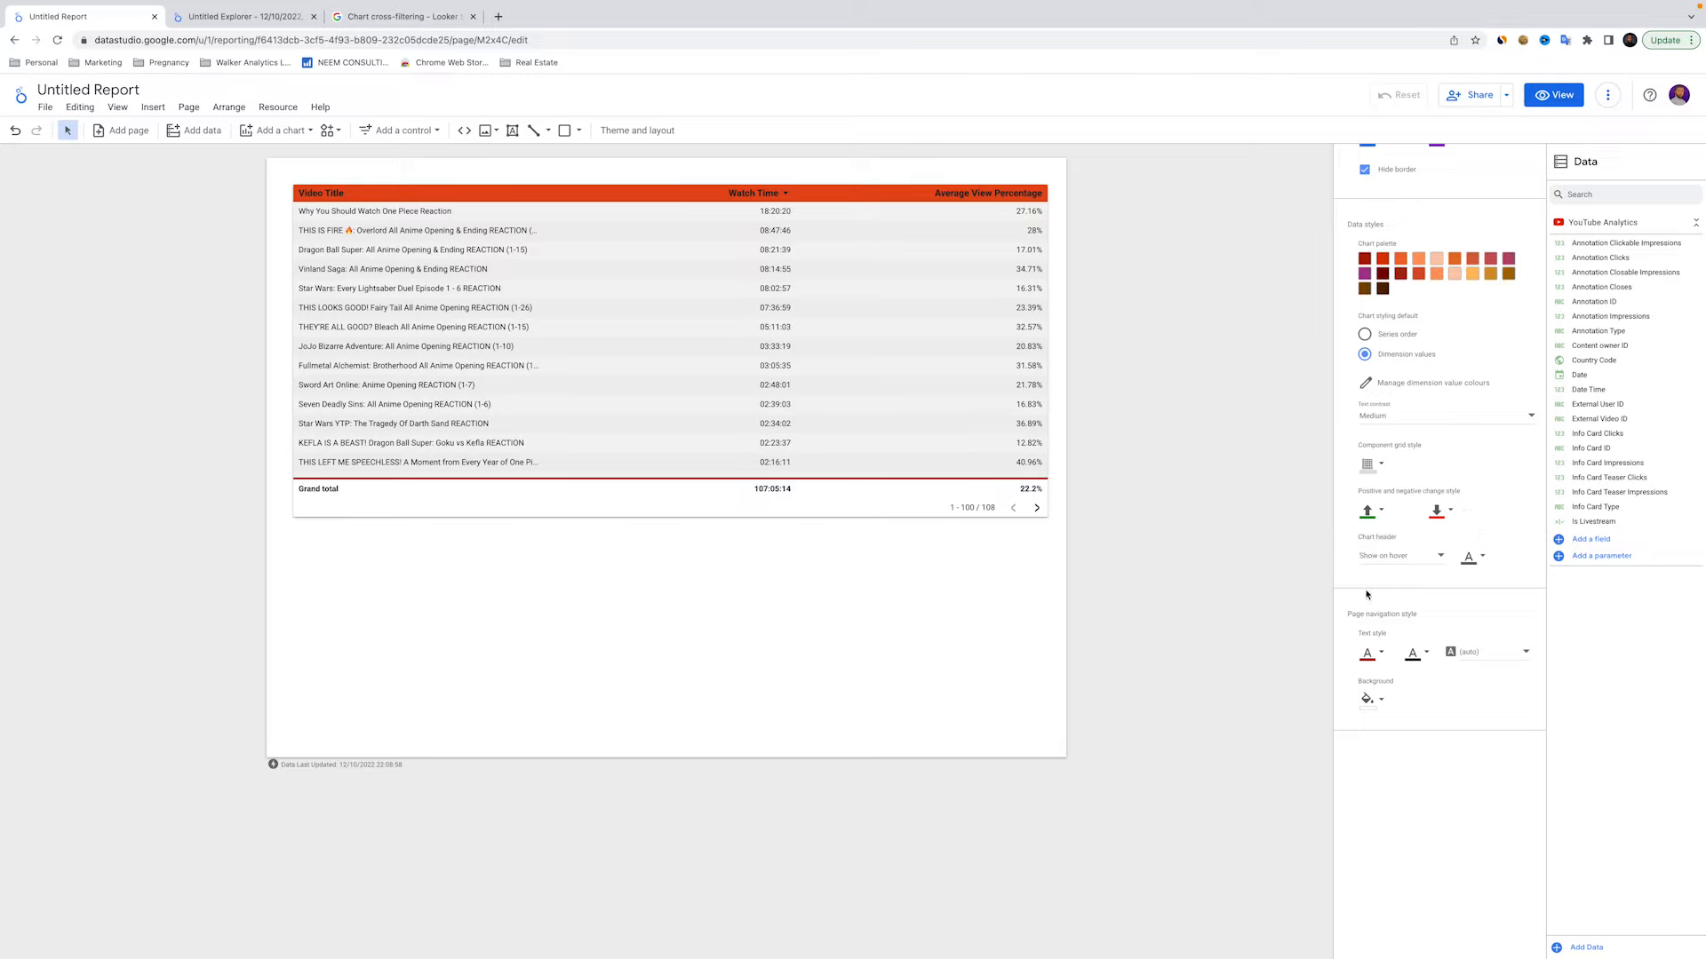
pyautogui.scroll(-2, 1435, 529)
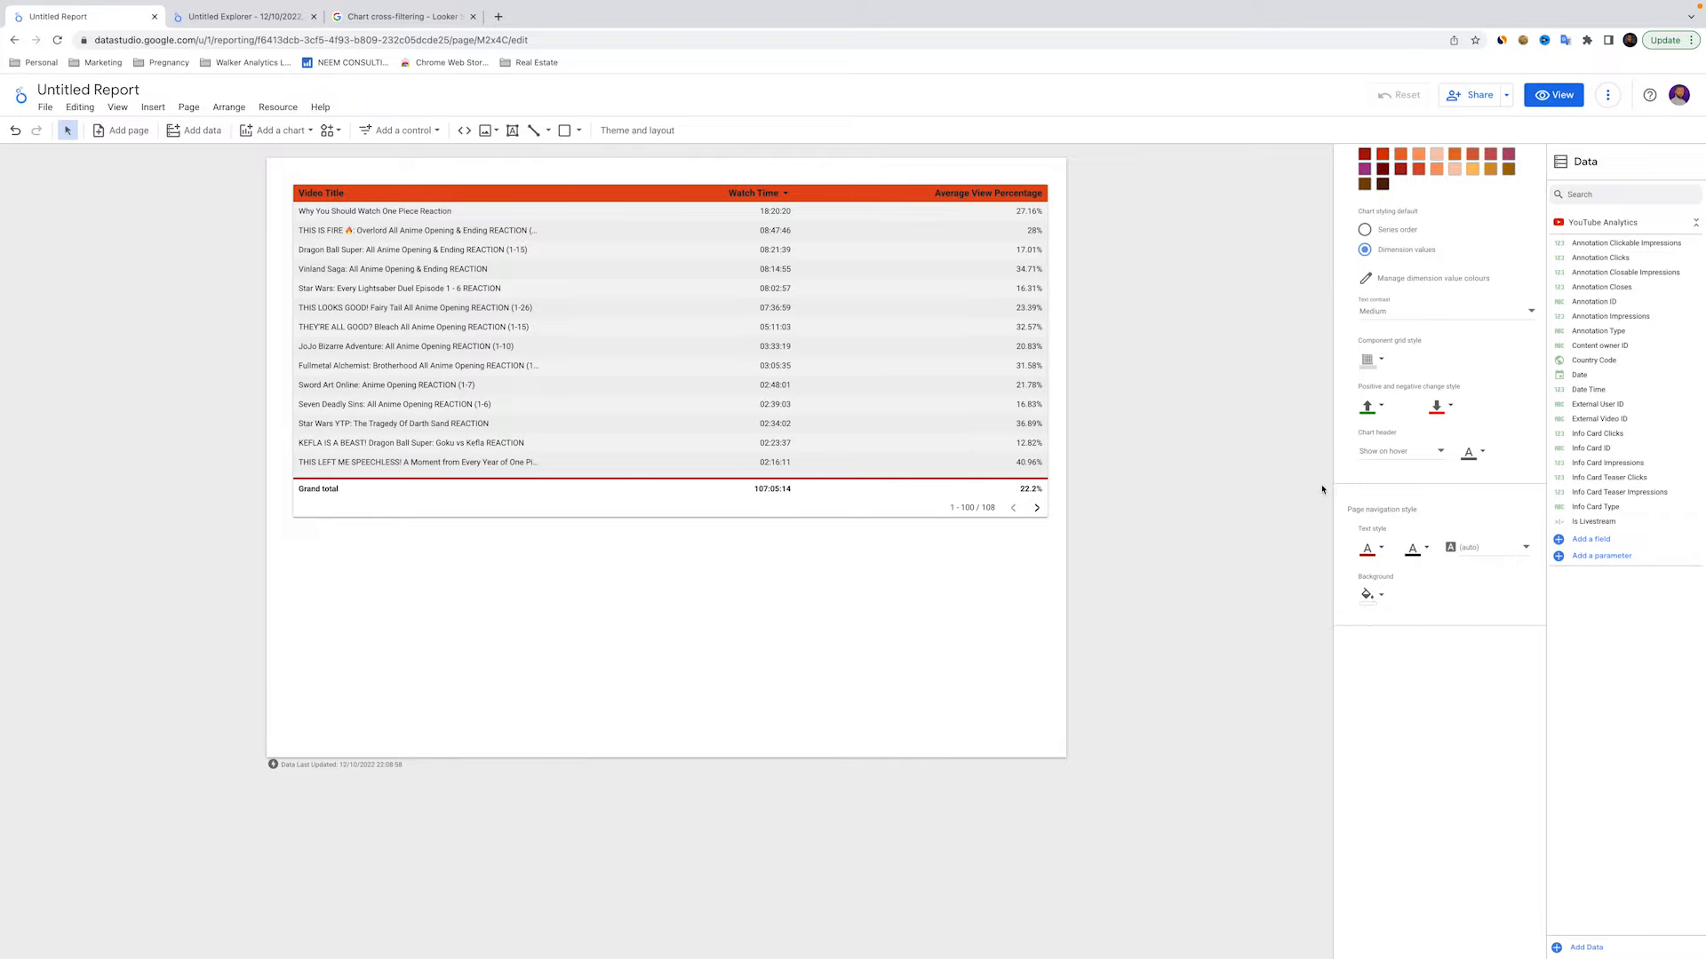
pyautogui.scroll(10, 1416, 486)
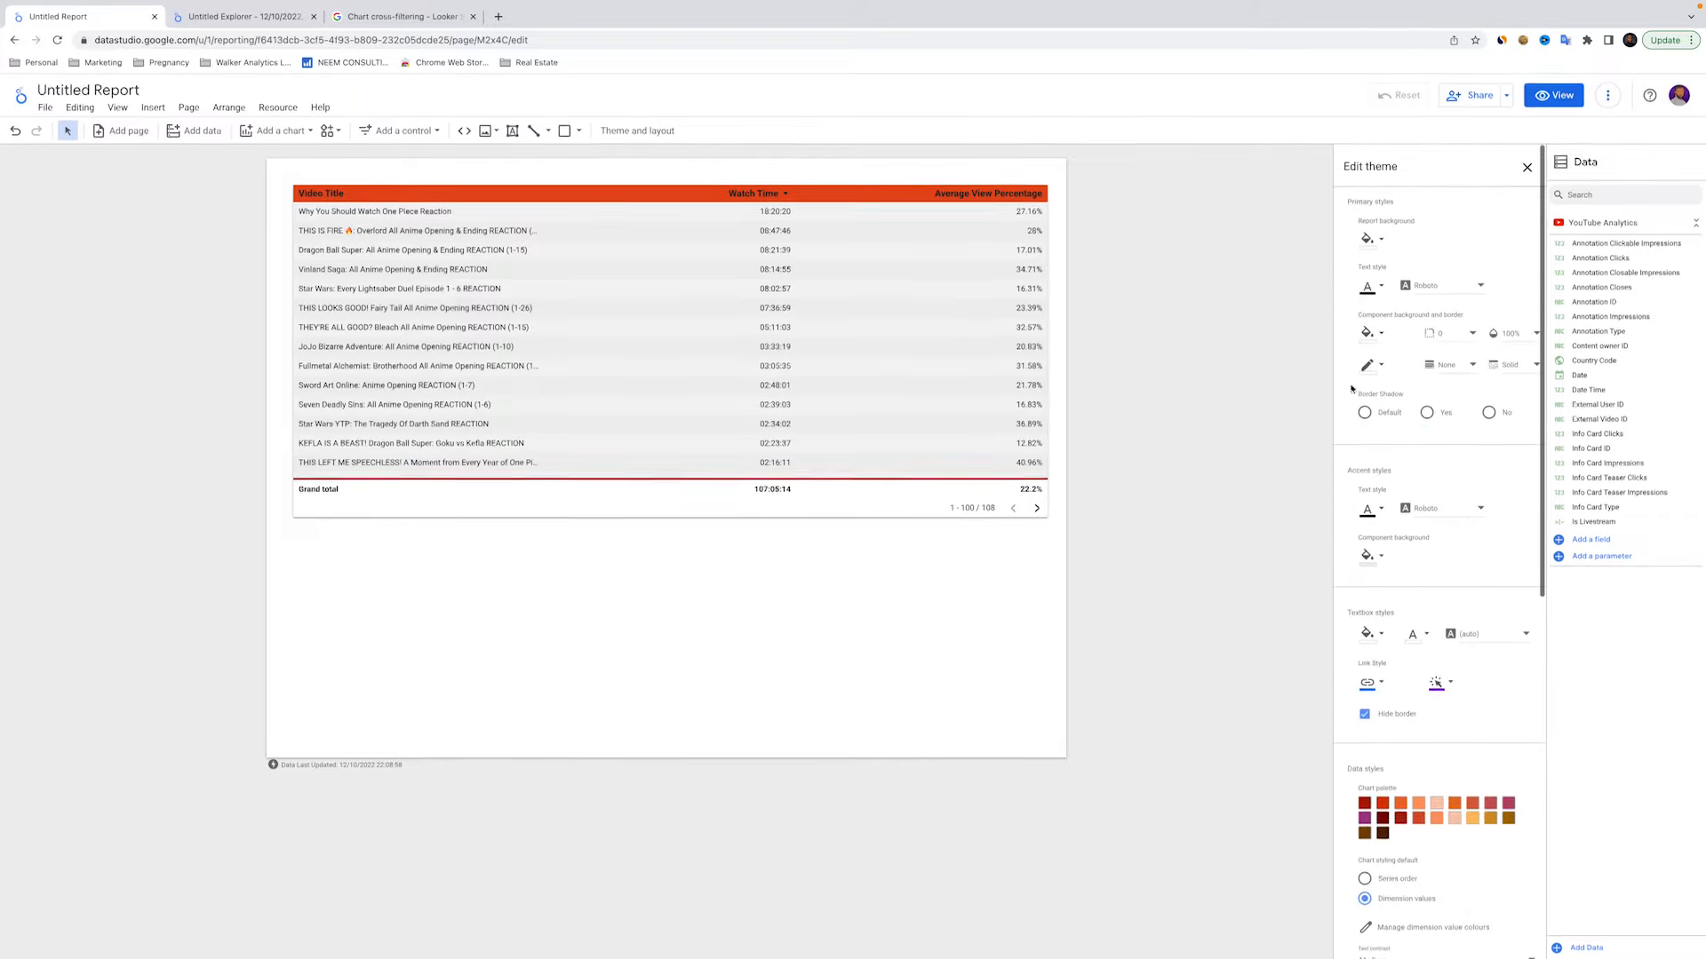
# Set YouTube Analytics as the report-level data source in the report settings and reload the report
pyautogui.click(39, 113)
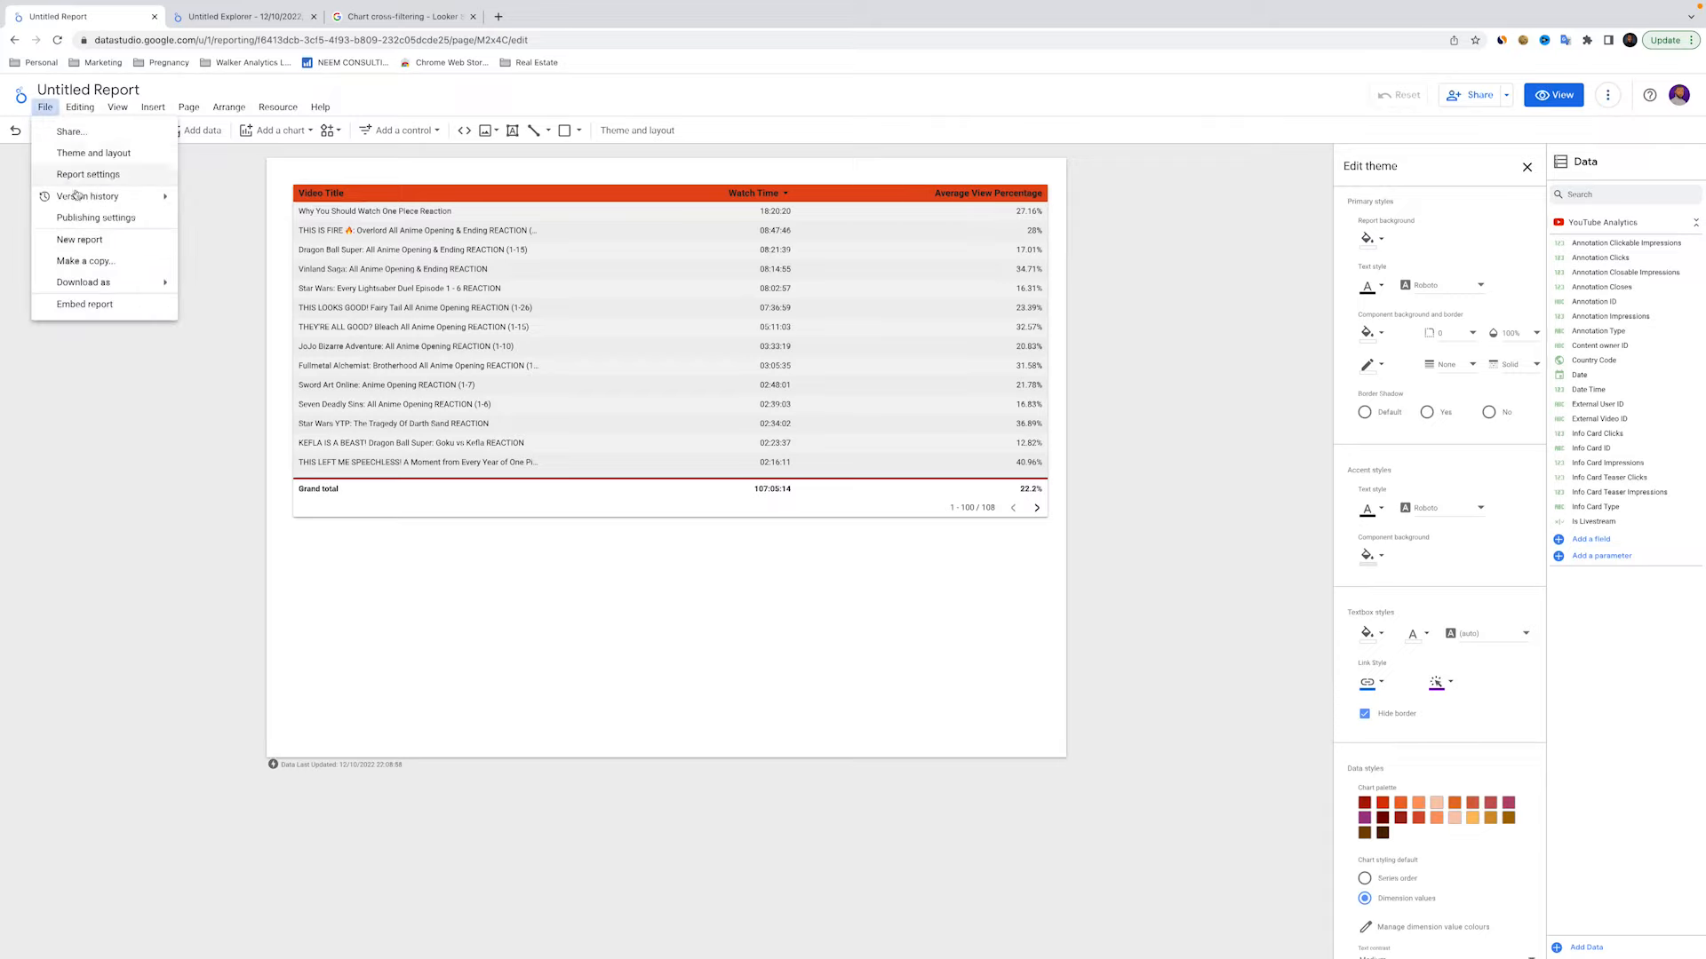
pyautogui.click(84, 172)
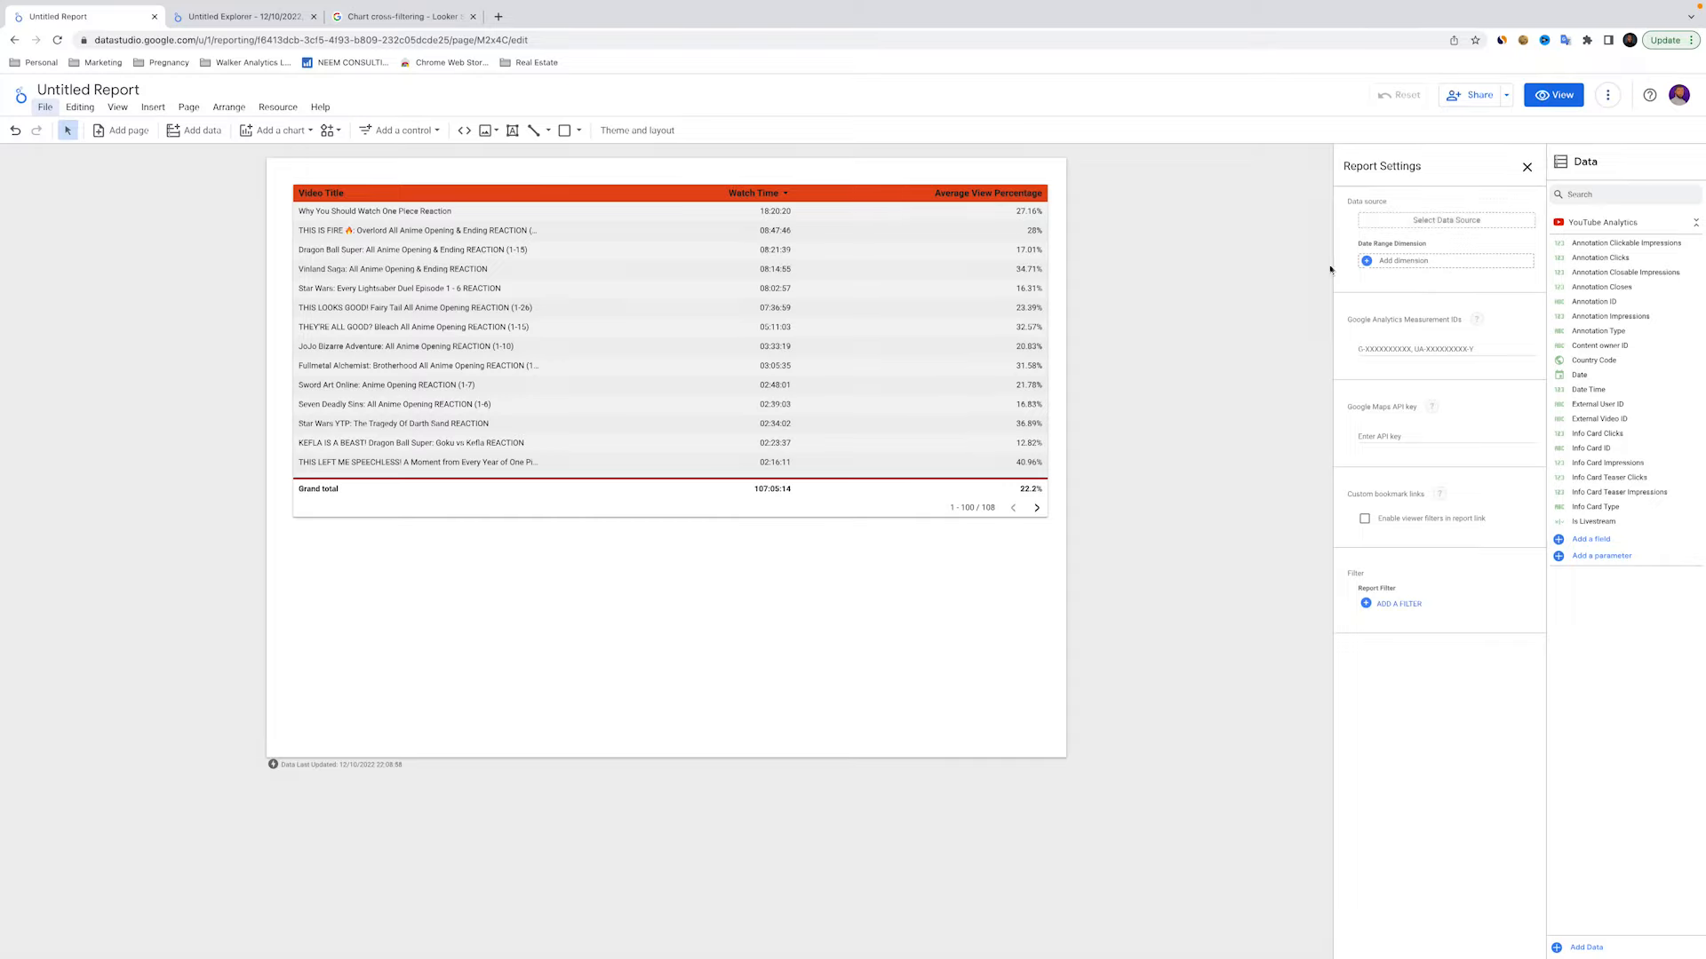
pyautogui.click(1412, 221)
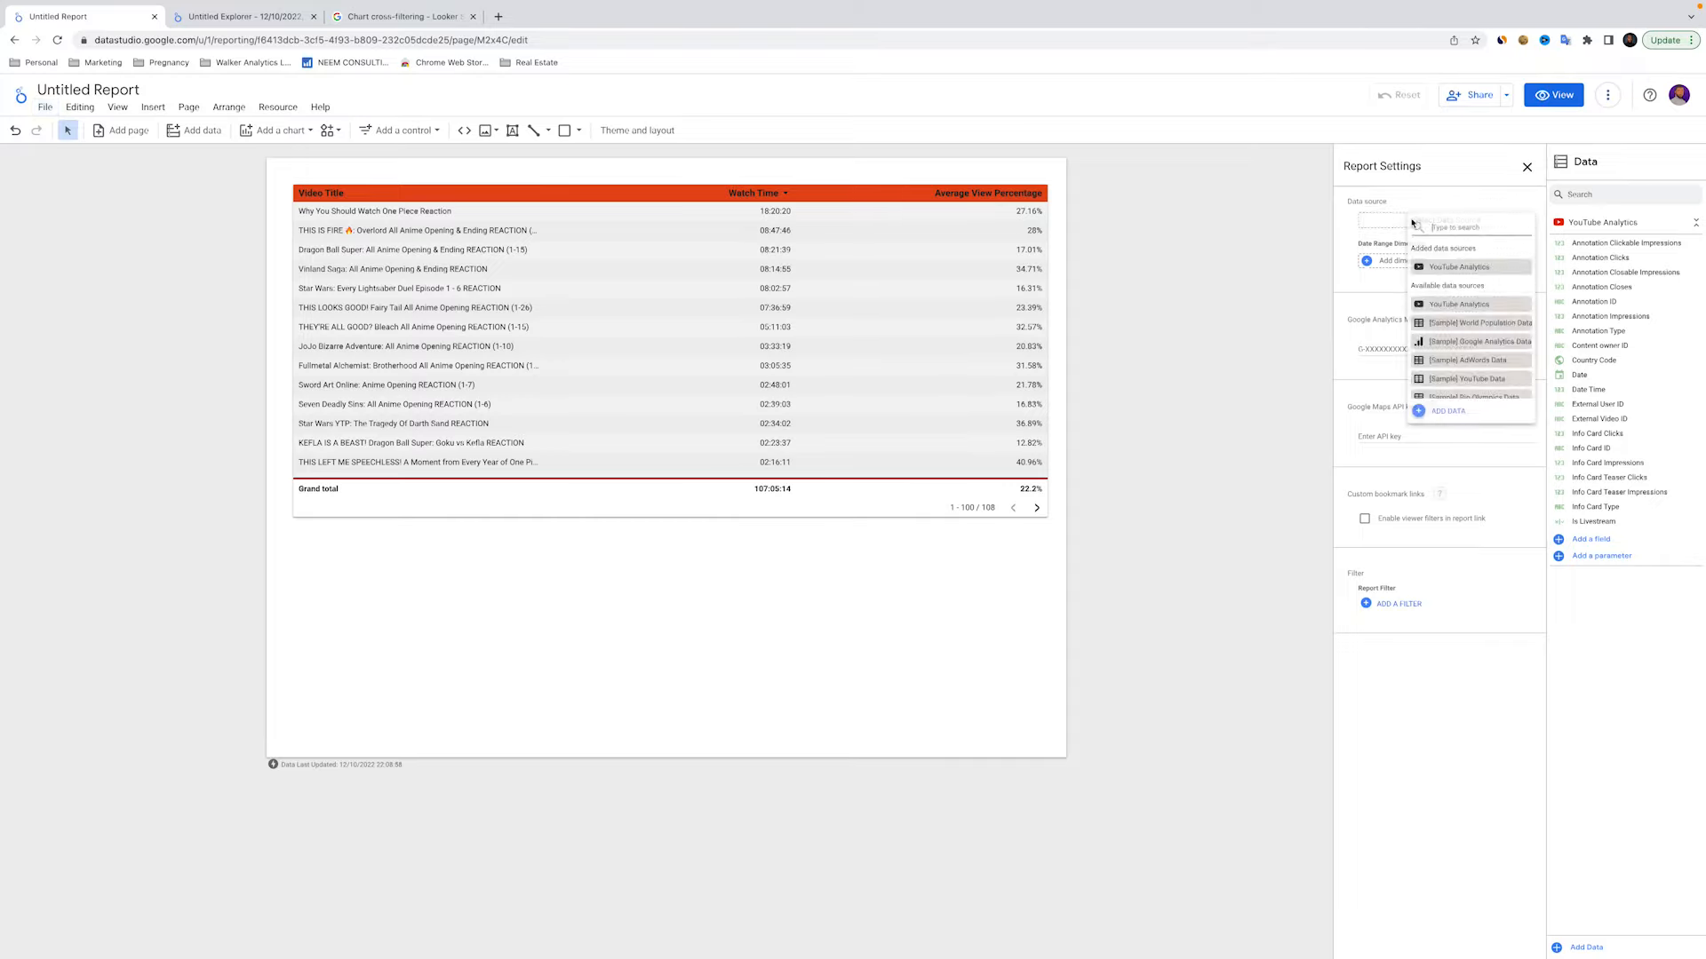
pyautogui.click(1457, 266)
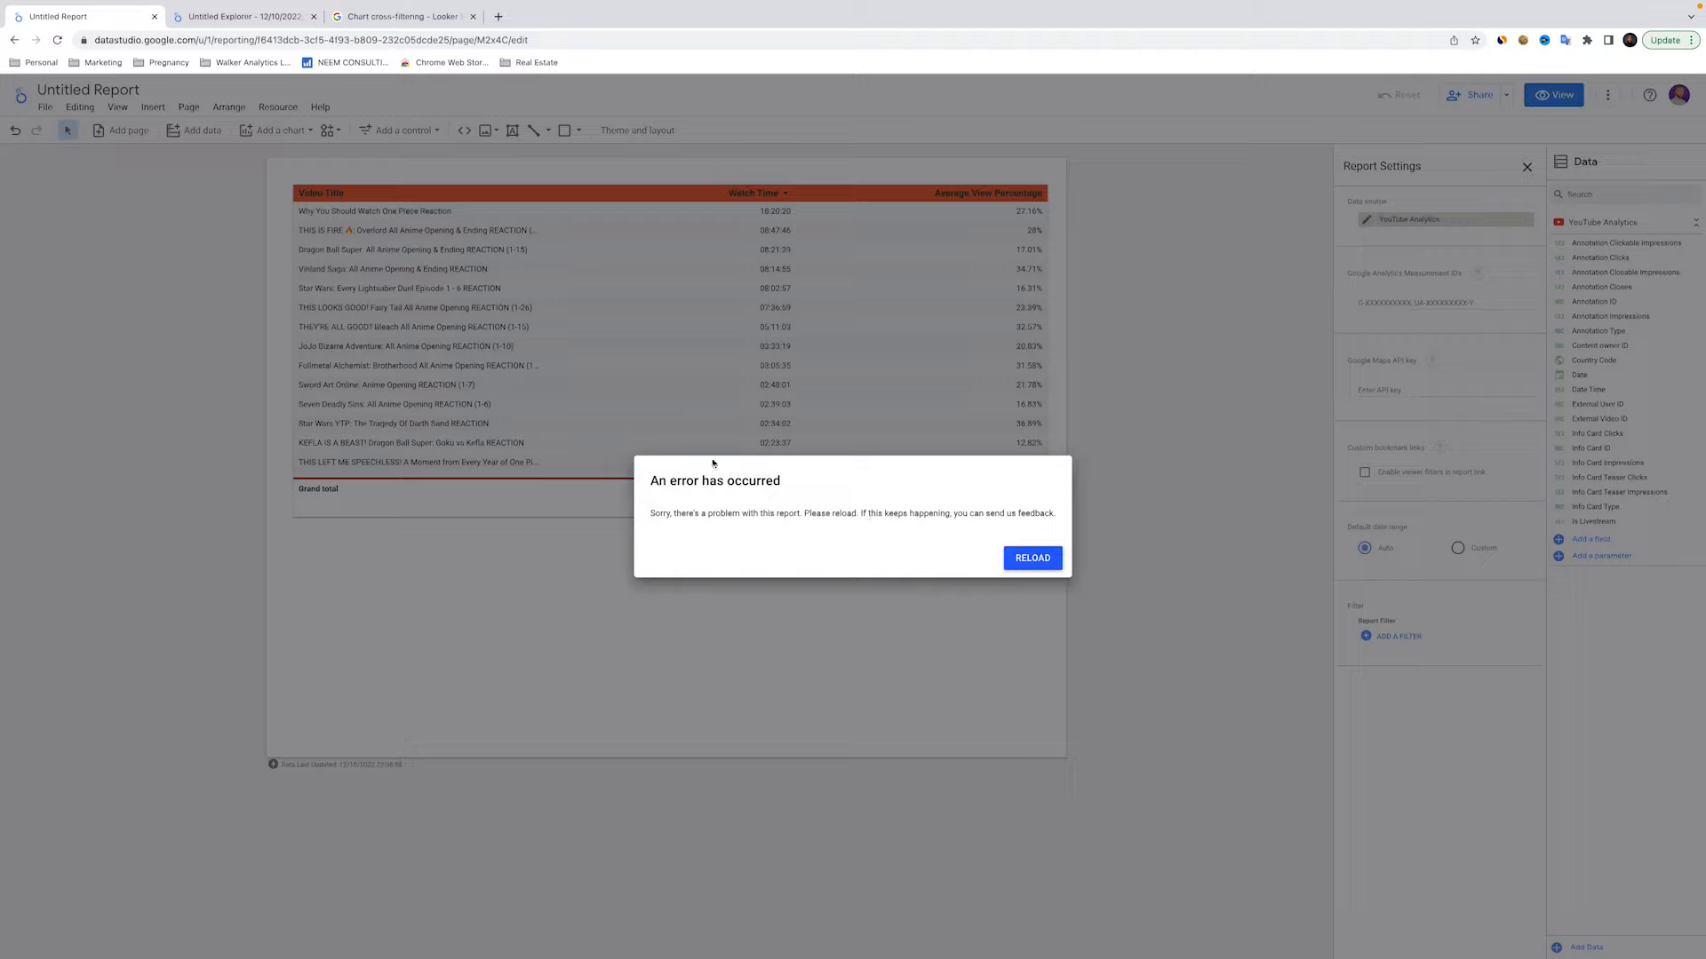
pyautogui.click(1040, 558)
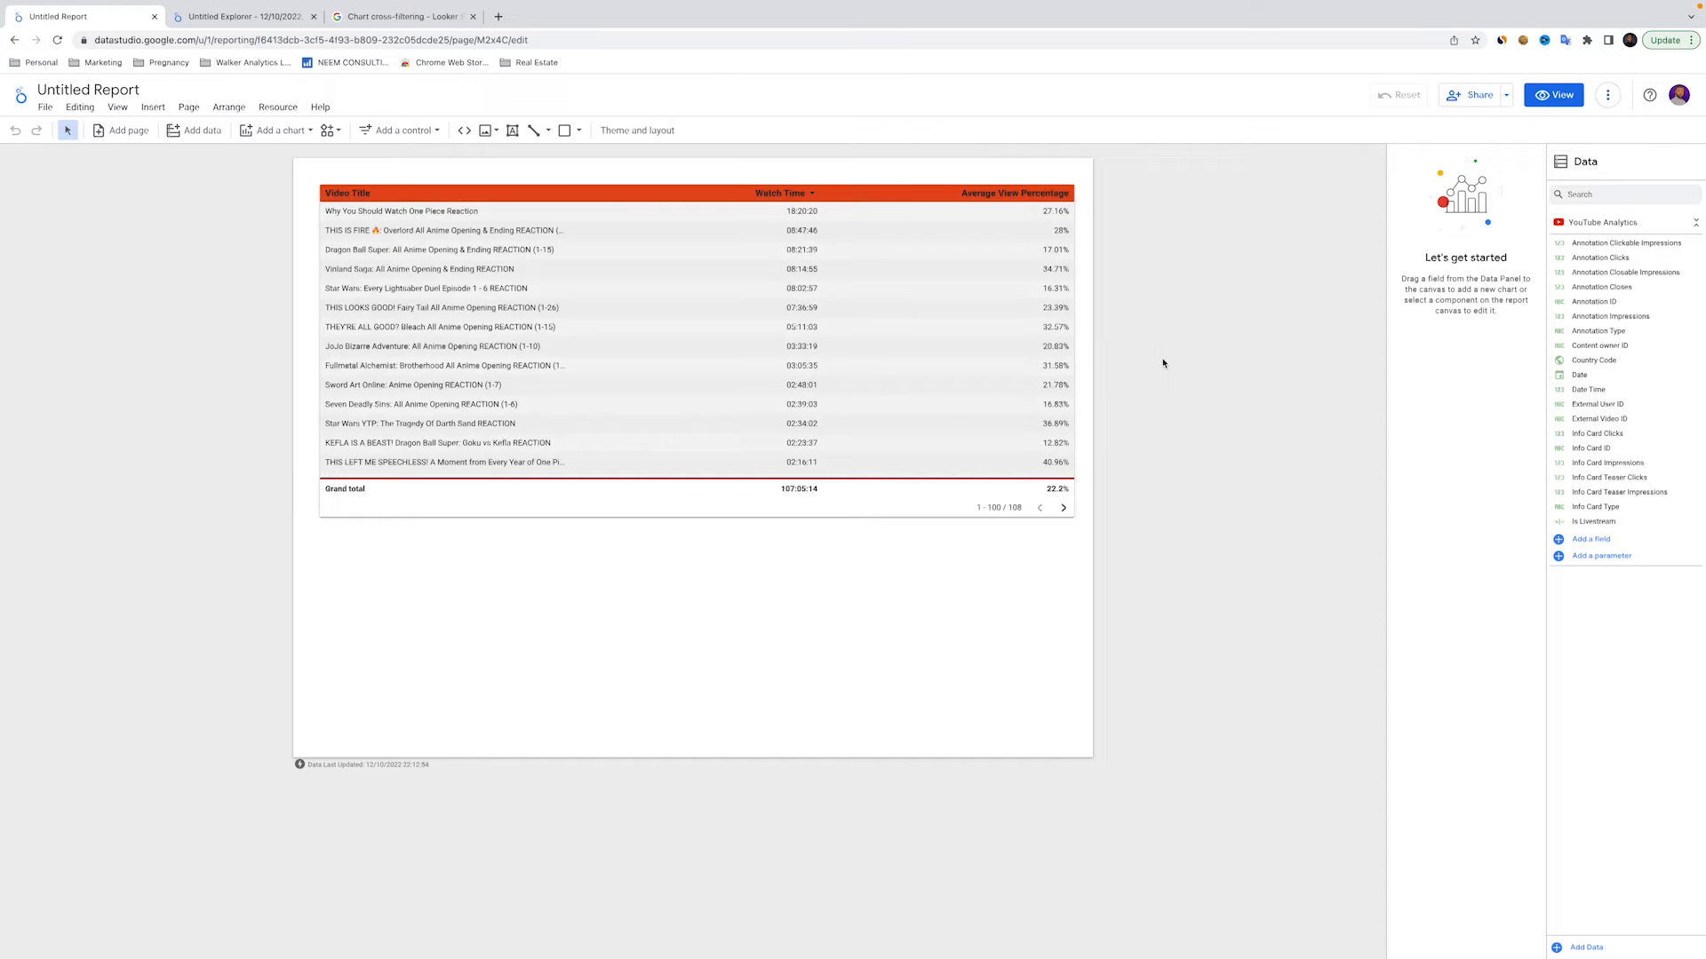
# Reopen the report settings and examine the data source and Google Analytics measurement ID options
pyautogui.click(861, 305)
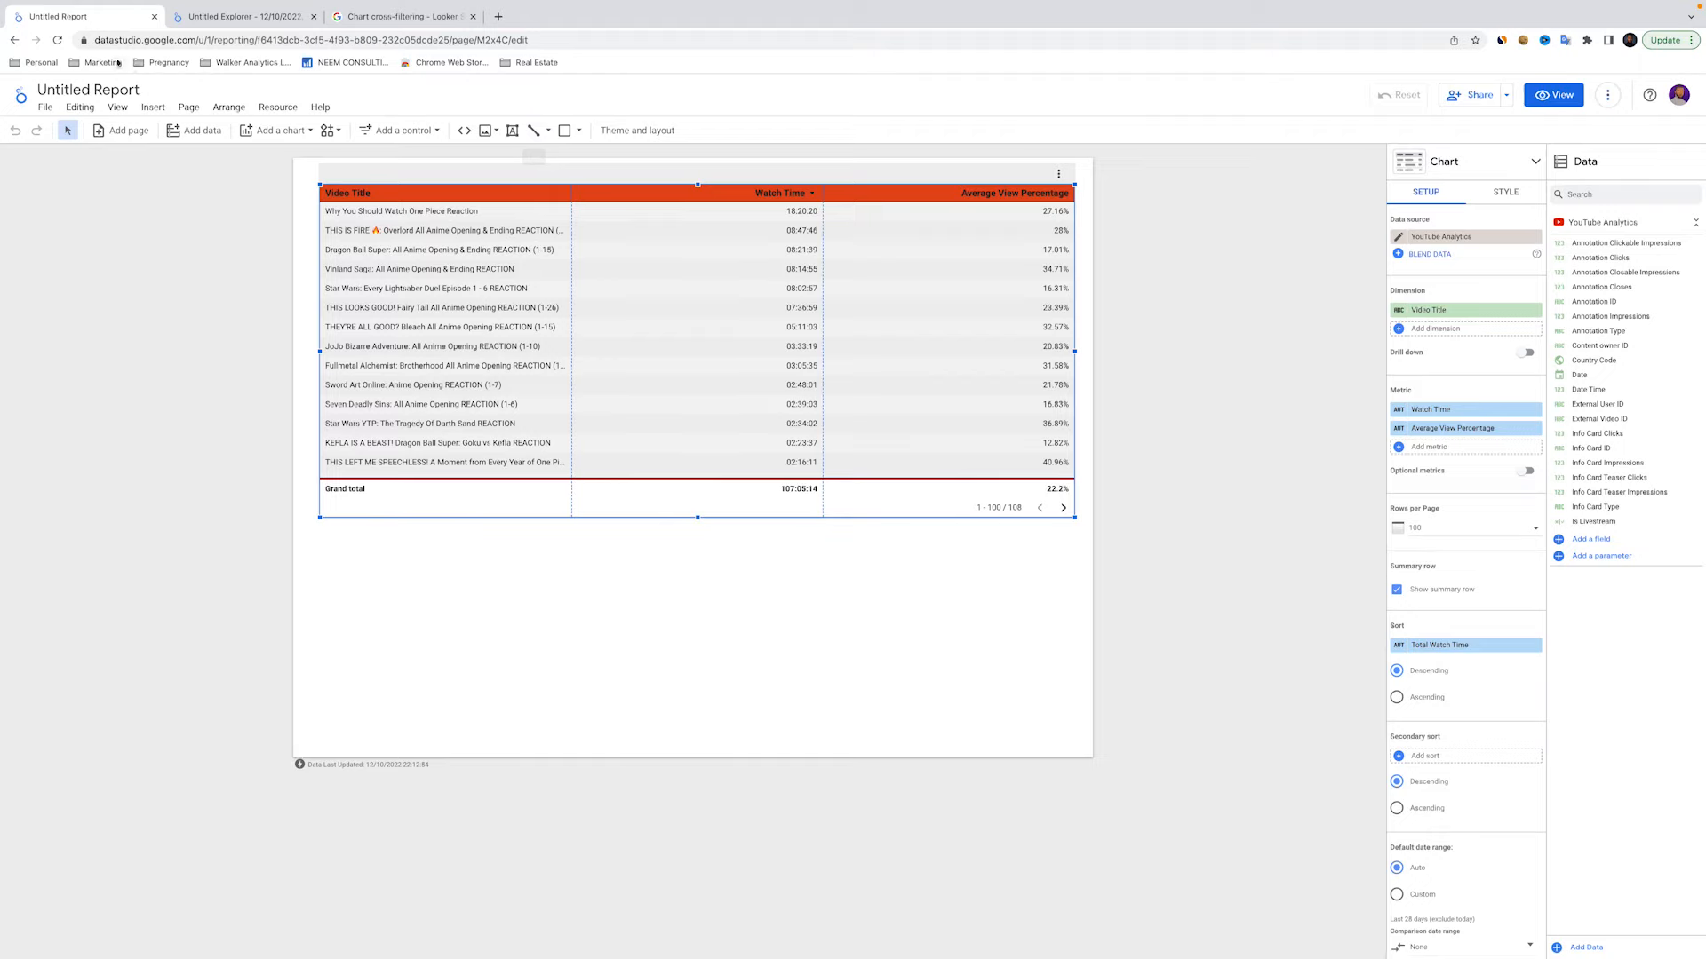
pyautogui.click(45, 107)
pyautogui.click(71, 176)
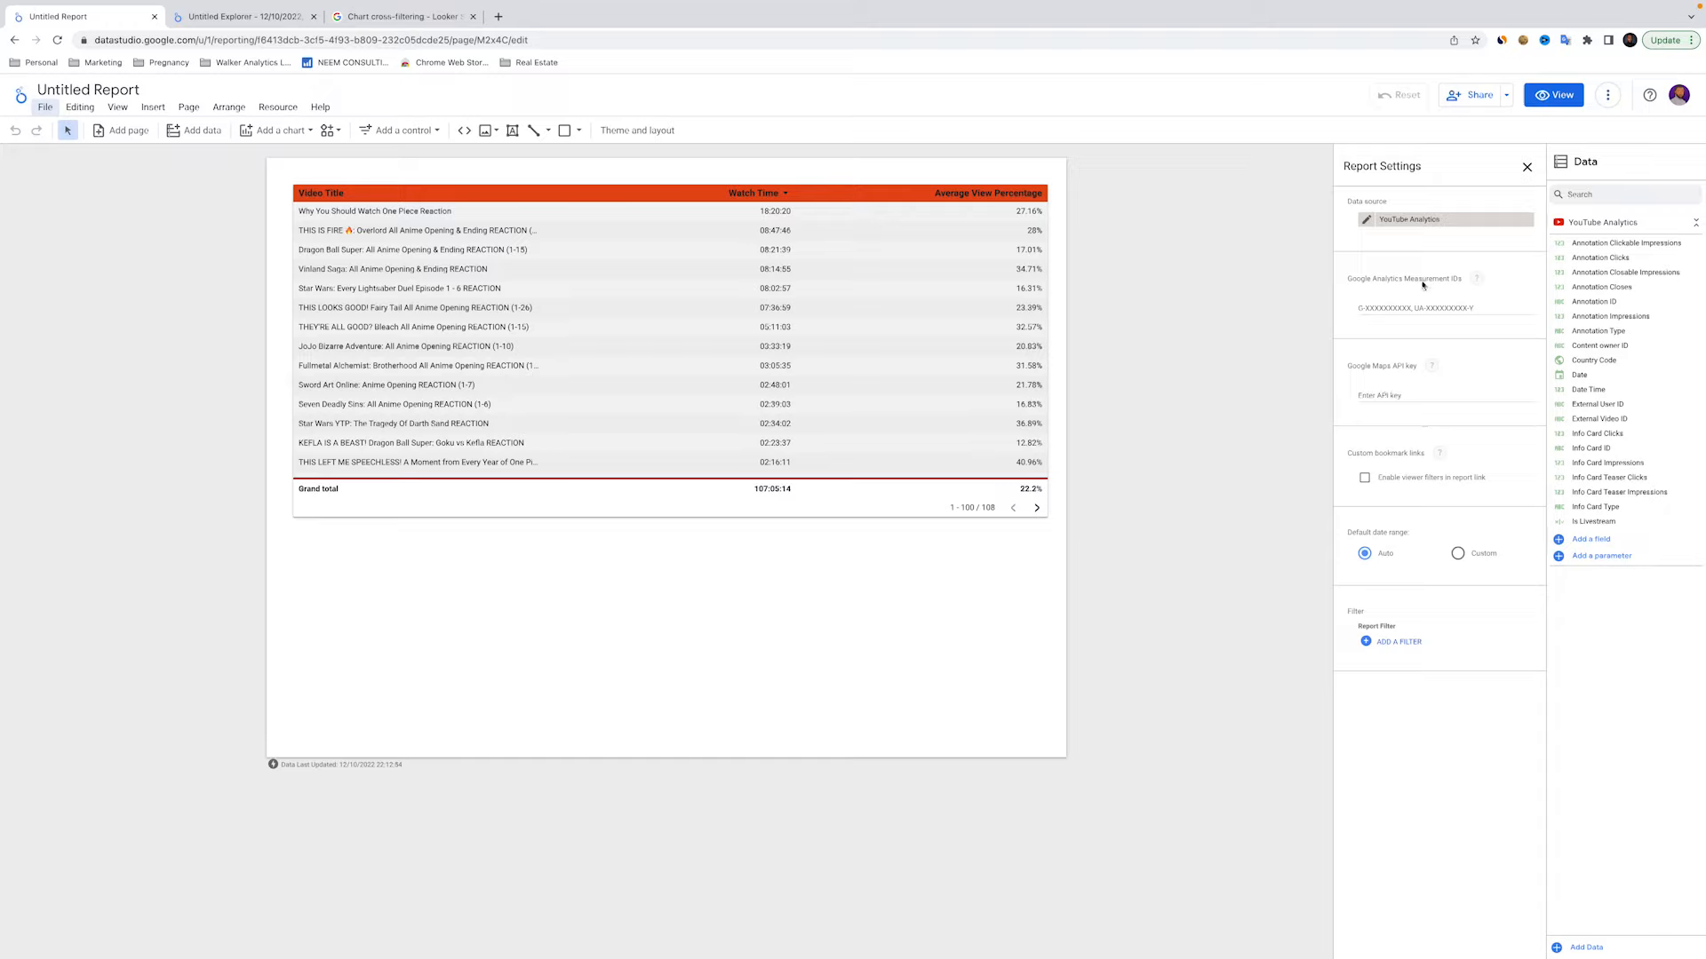
pyautogui.click(1371, 307)
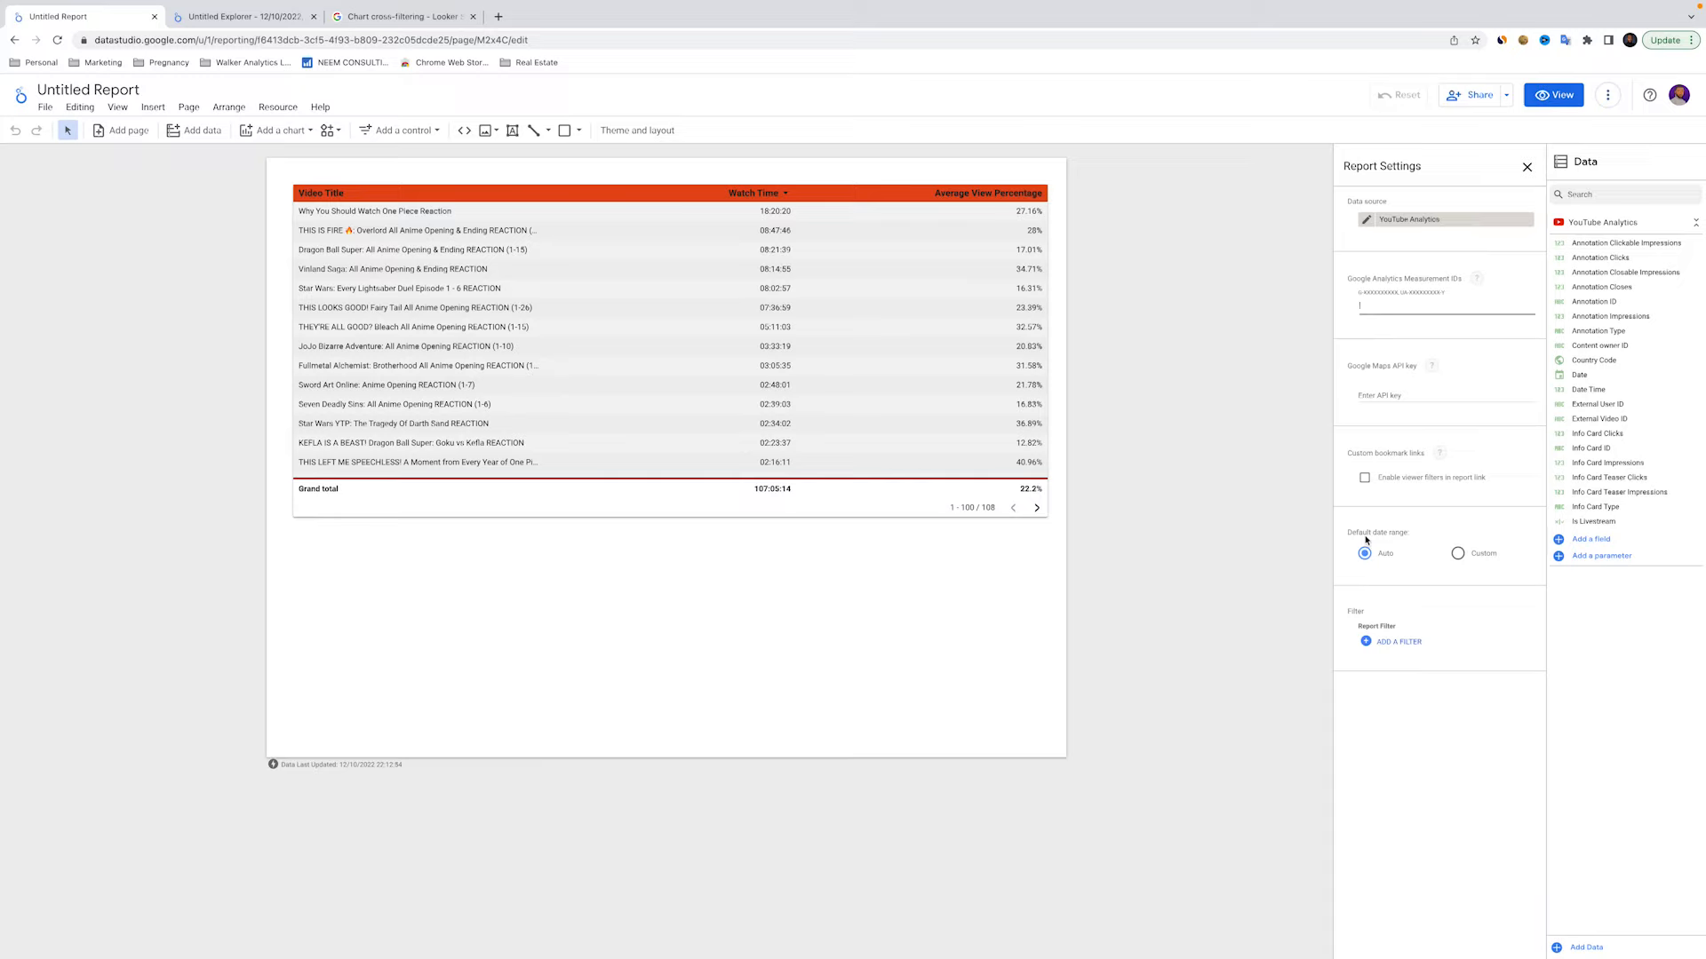
# Set the report's default date range to Custom, look at the calendar's range options and cancel the calendar
pyautogui.click(1458, 553)
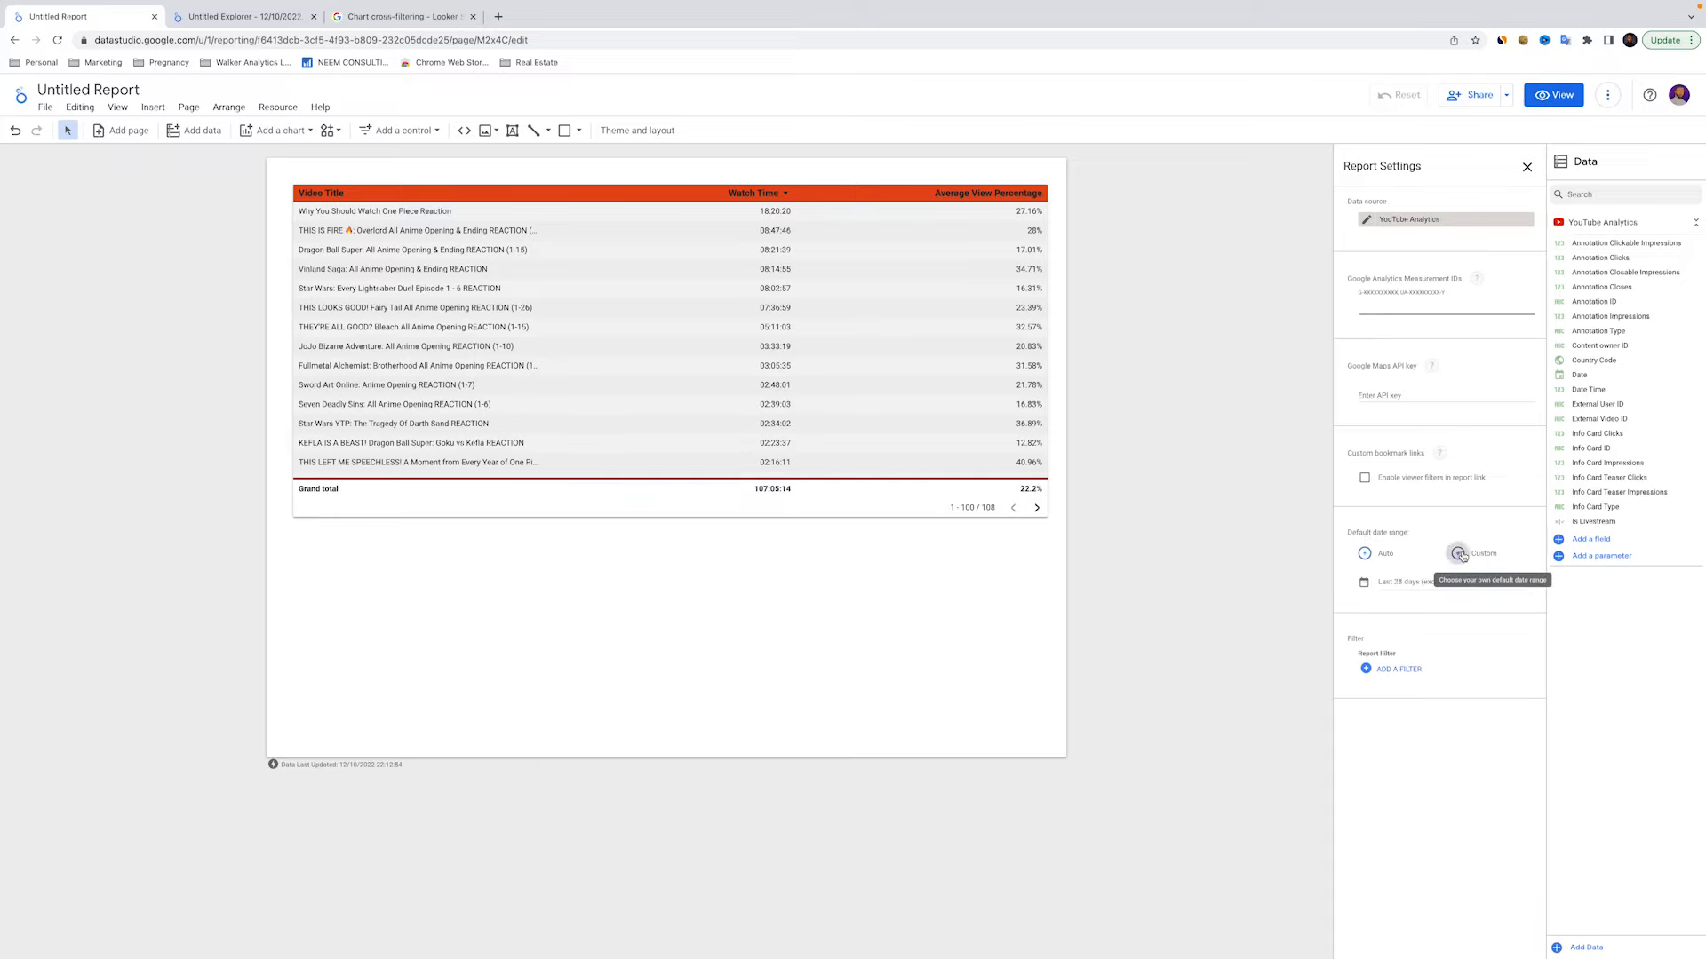
pyautogui.click(1423, 583)
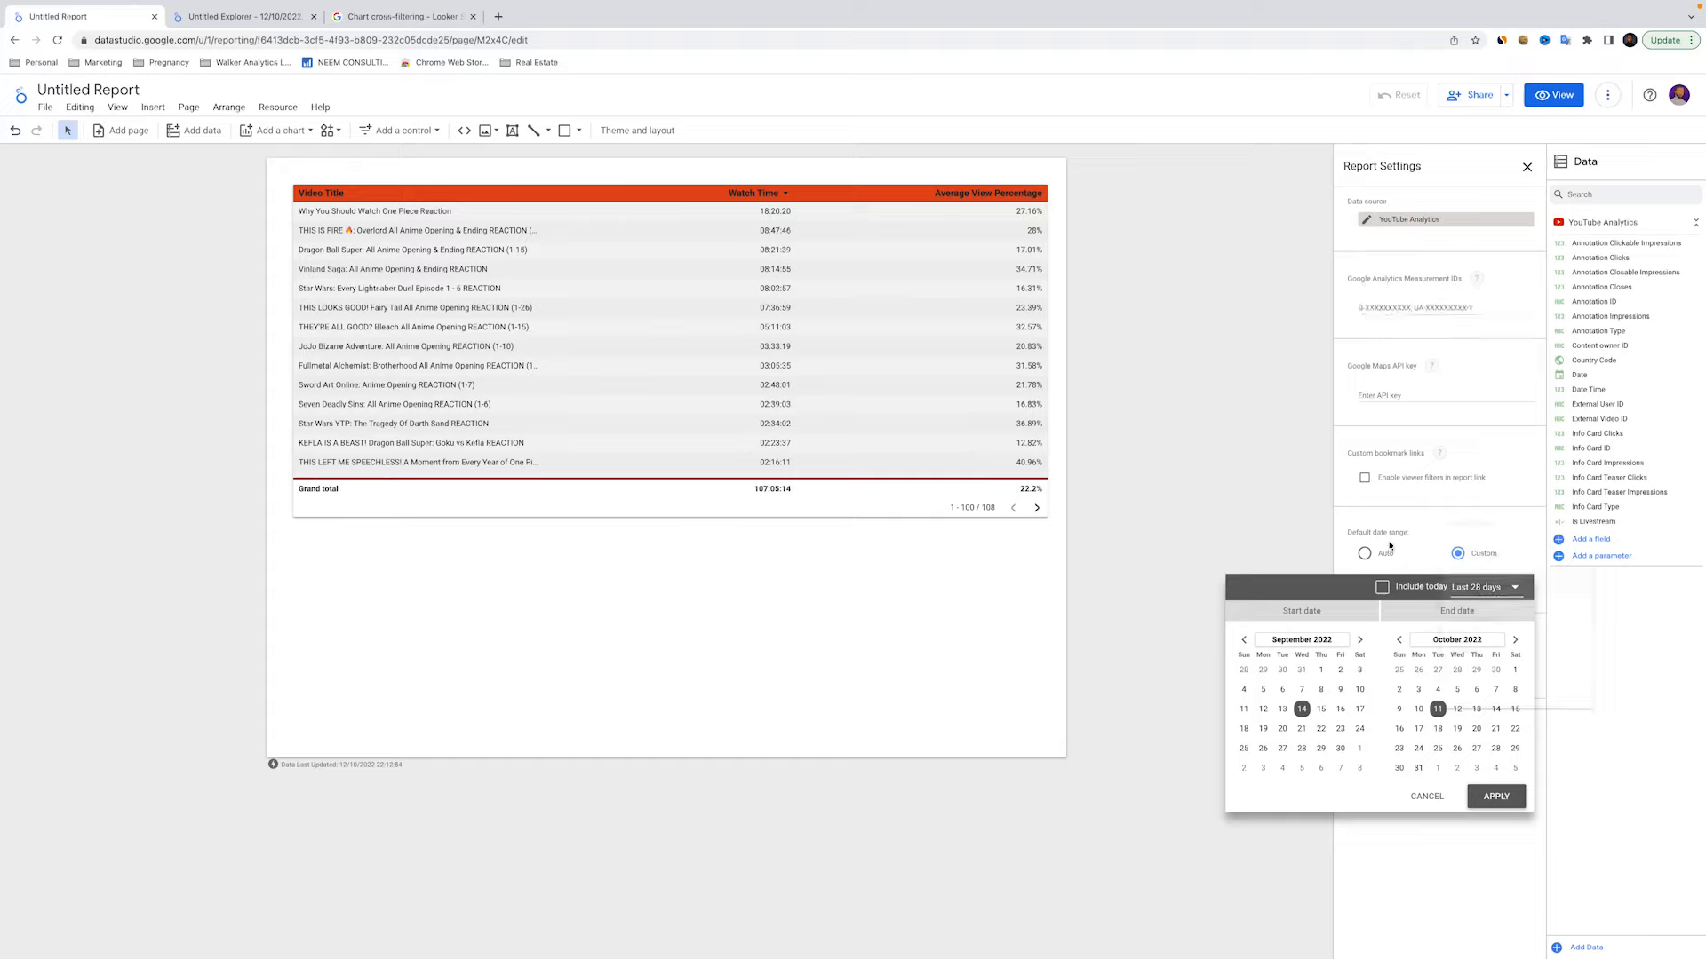
pyautogui.click(1501, 587)
pyautogui.click(1612, 680)
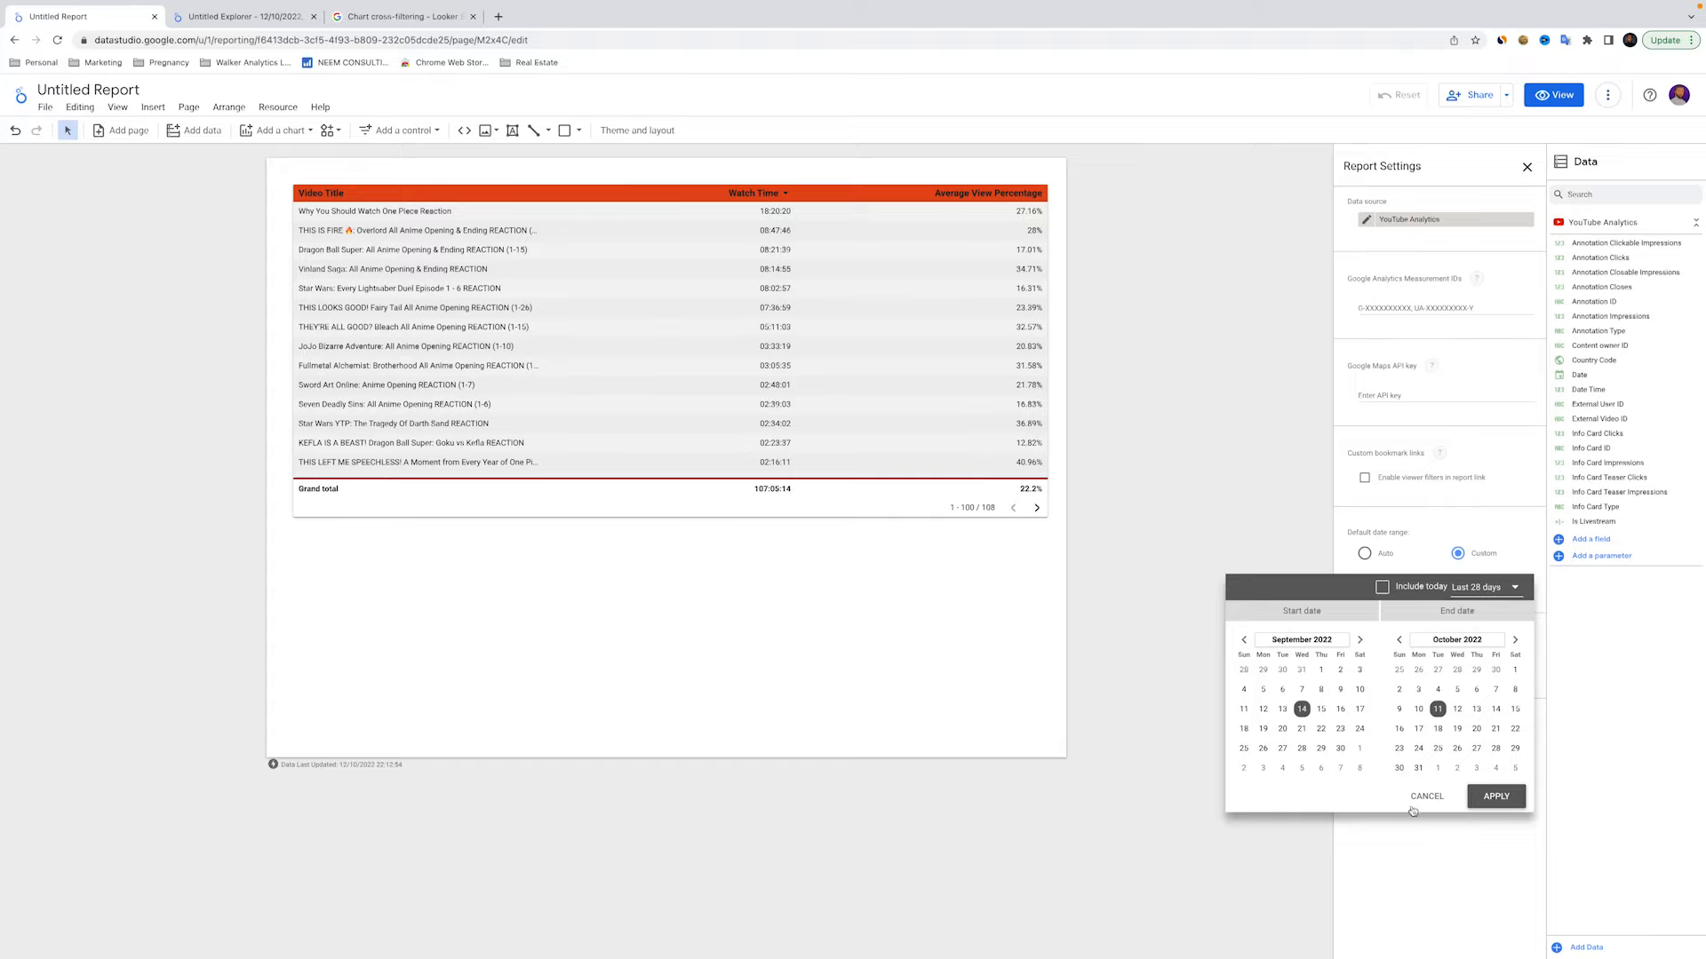
pyautogui.click(1422, 800)
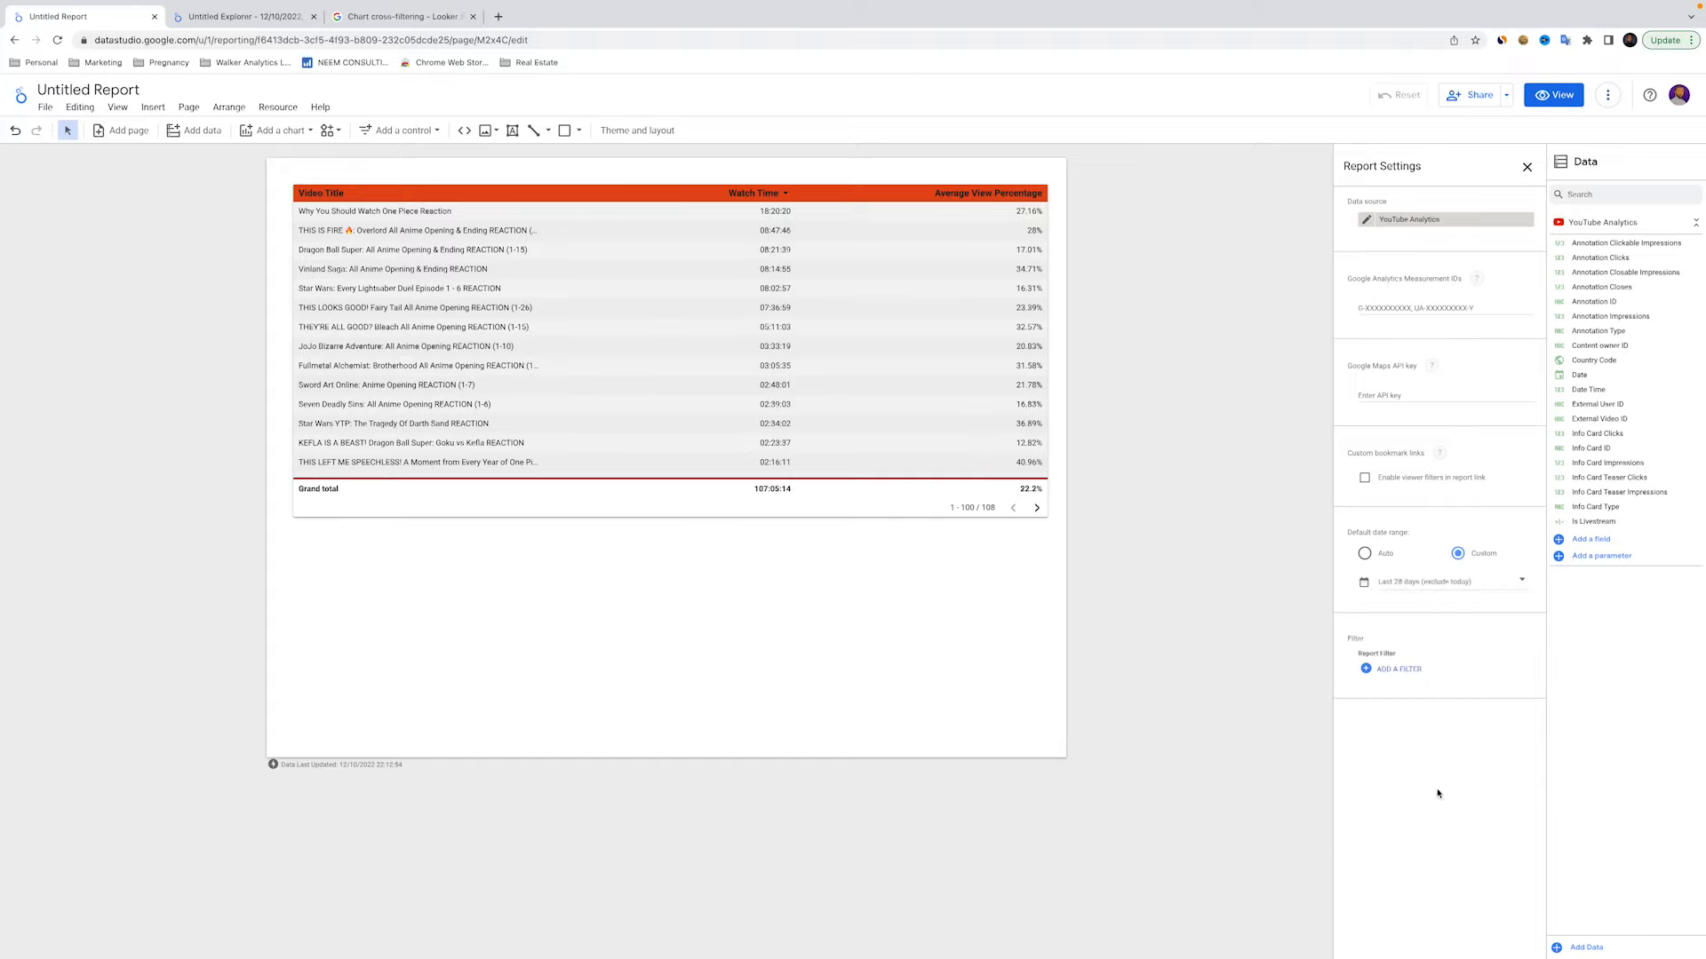
# Examine the filters available for the whole report, go back without adding one, and close the report settings
pyautogui.click(1390, 671)
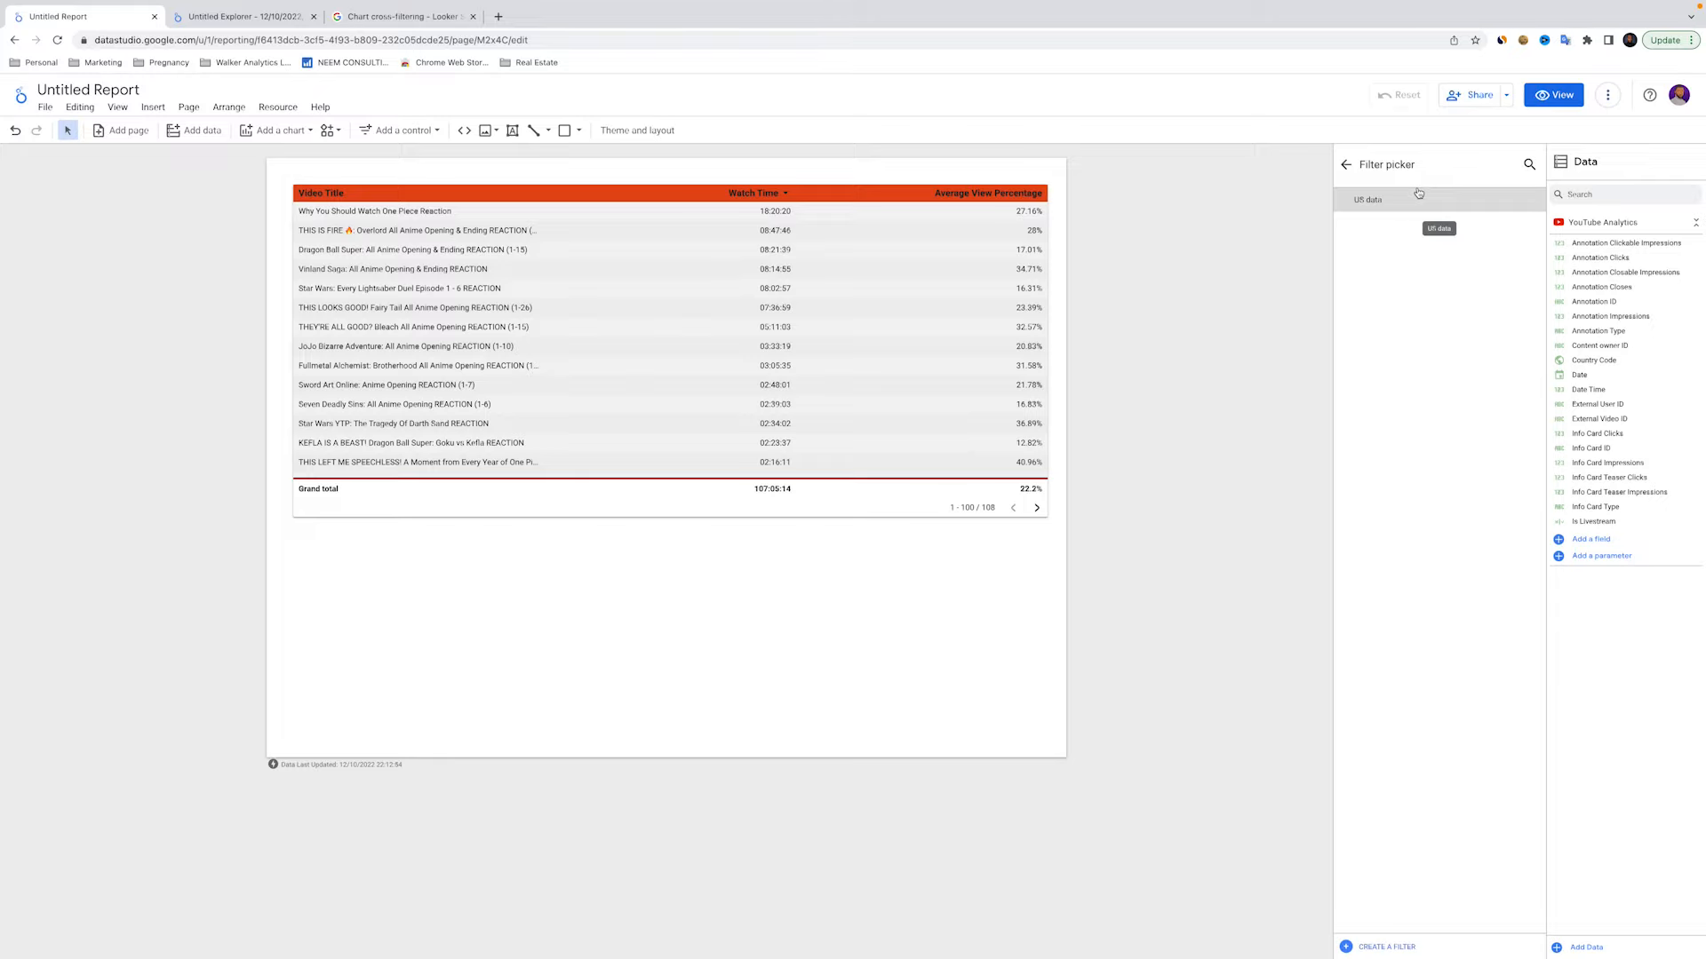
pyautogui.click(1346, 165)
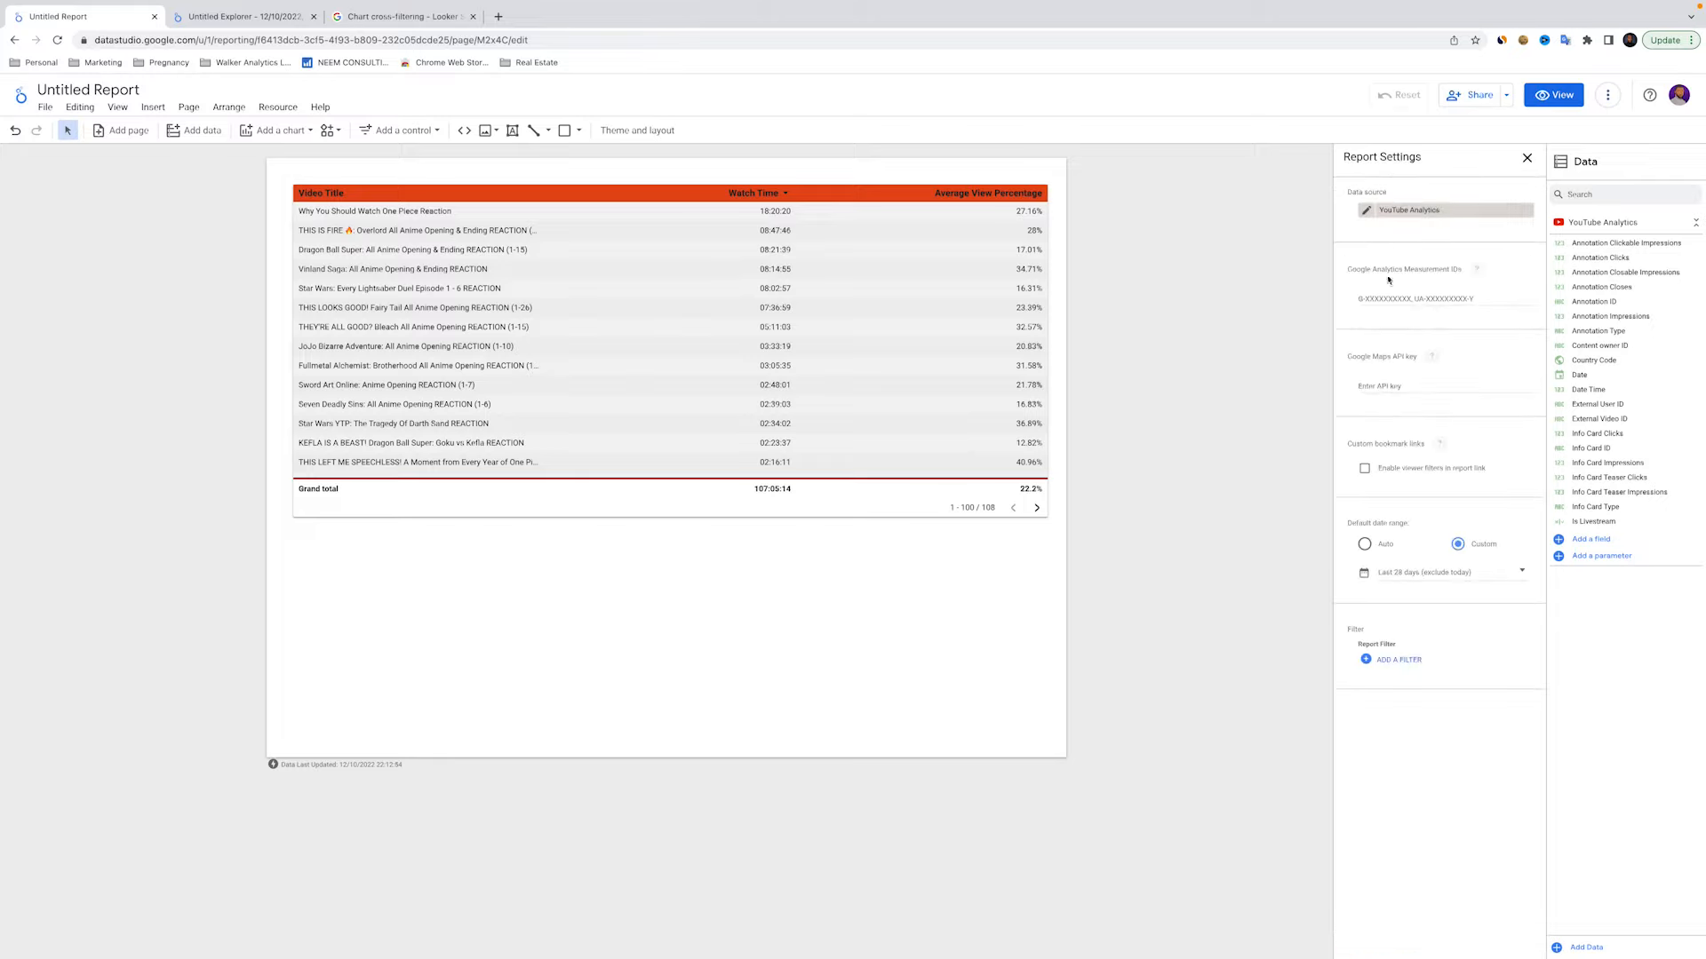
pyautogui.click(1527, 157)
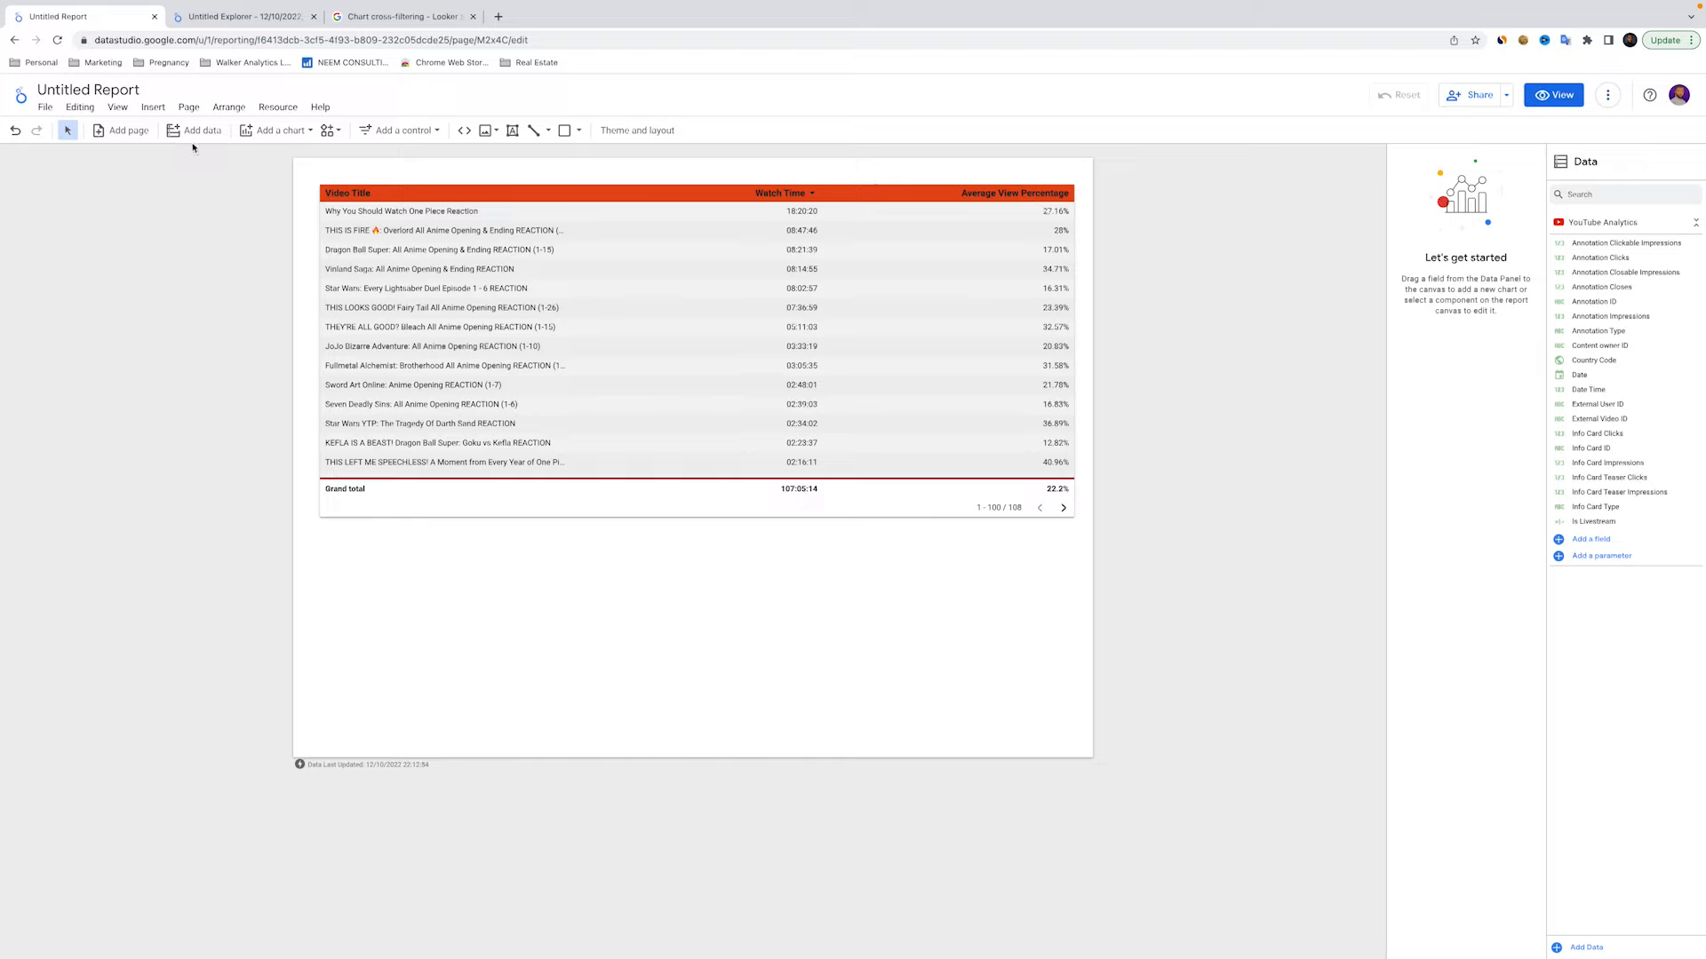
# Turn on manual report publishing in the publishing settings and save the change
pyautogui.moveTo(104, 195)
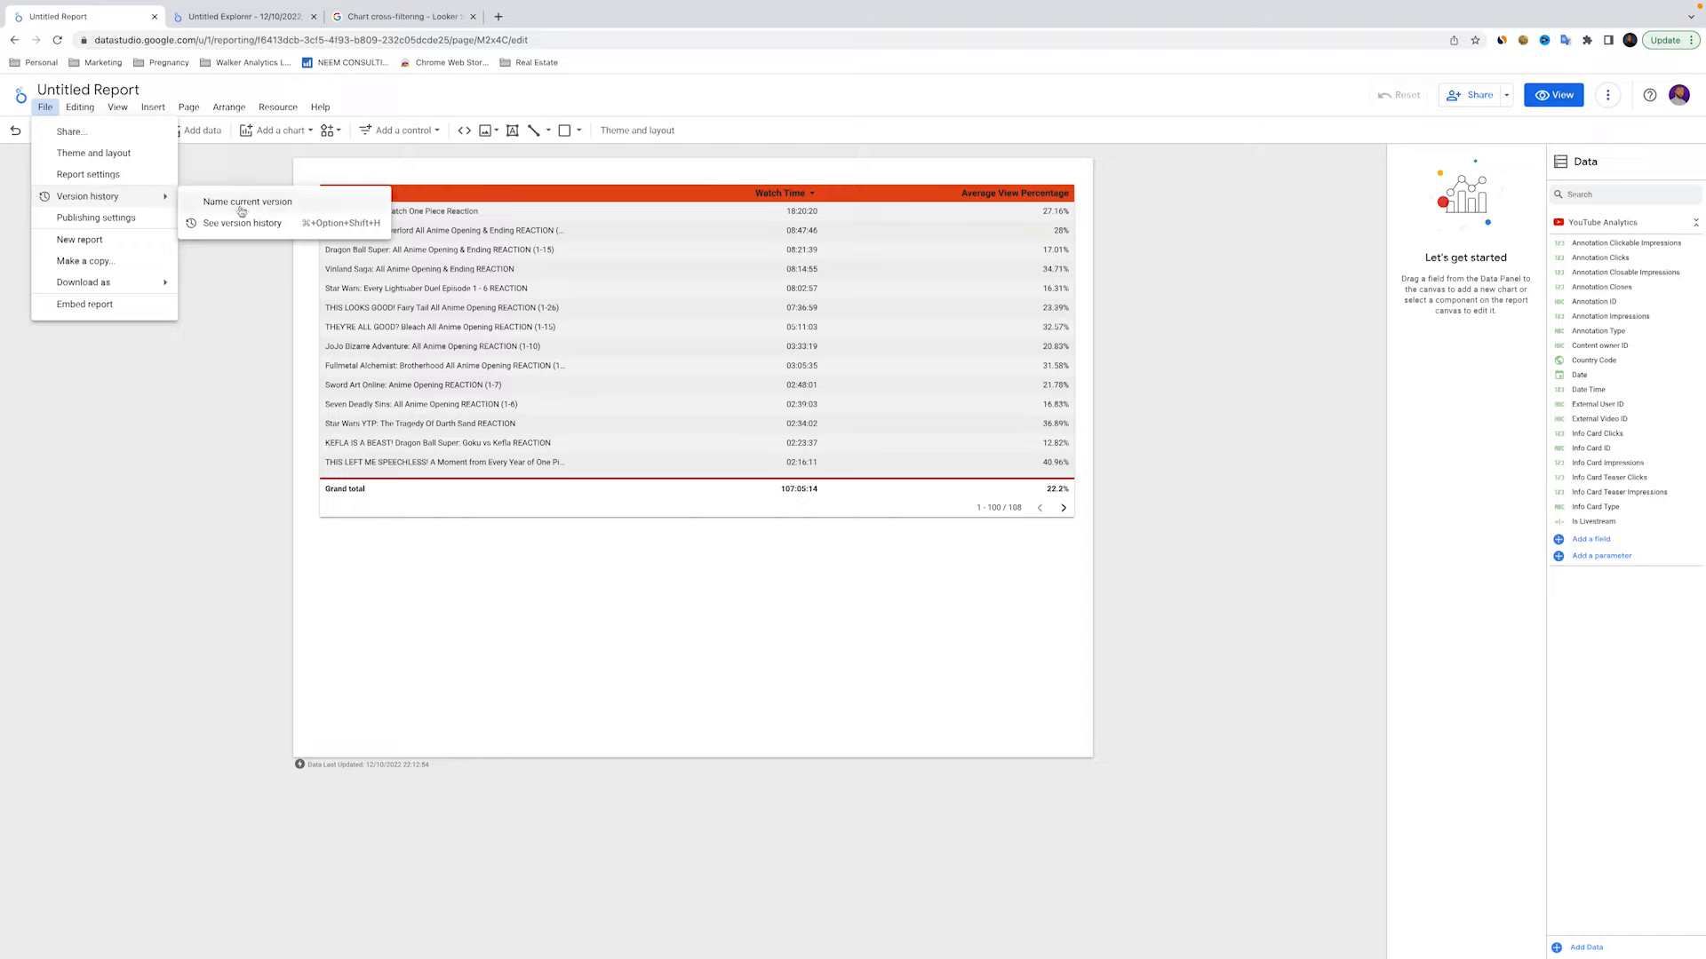
pyautogui.click(107, 222)
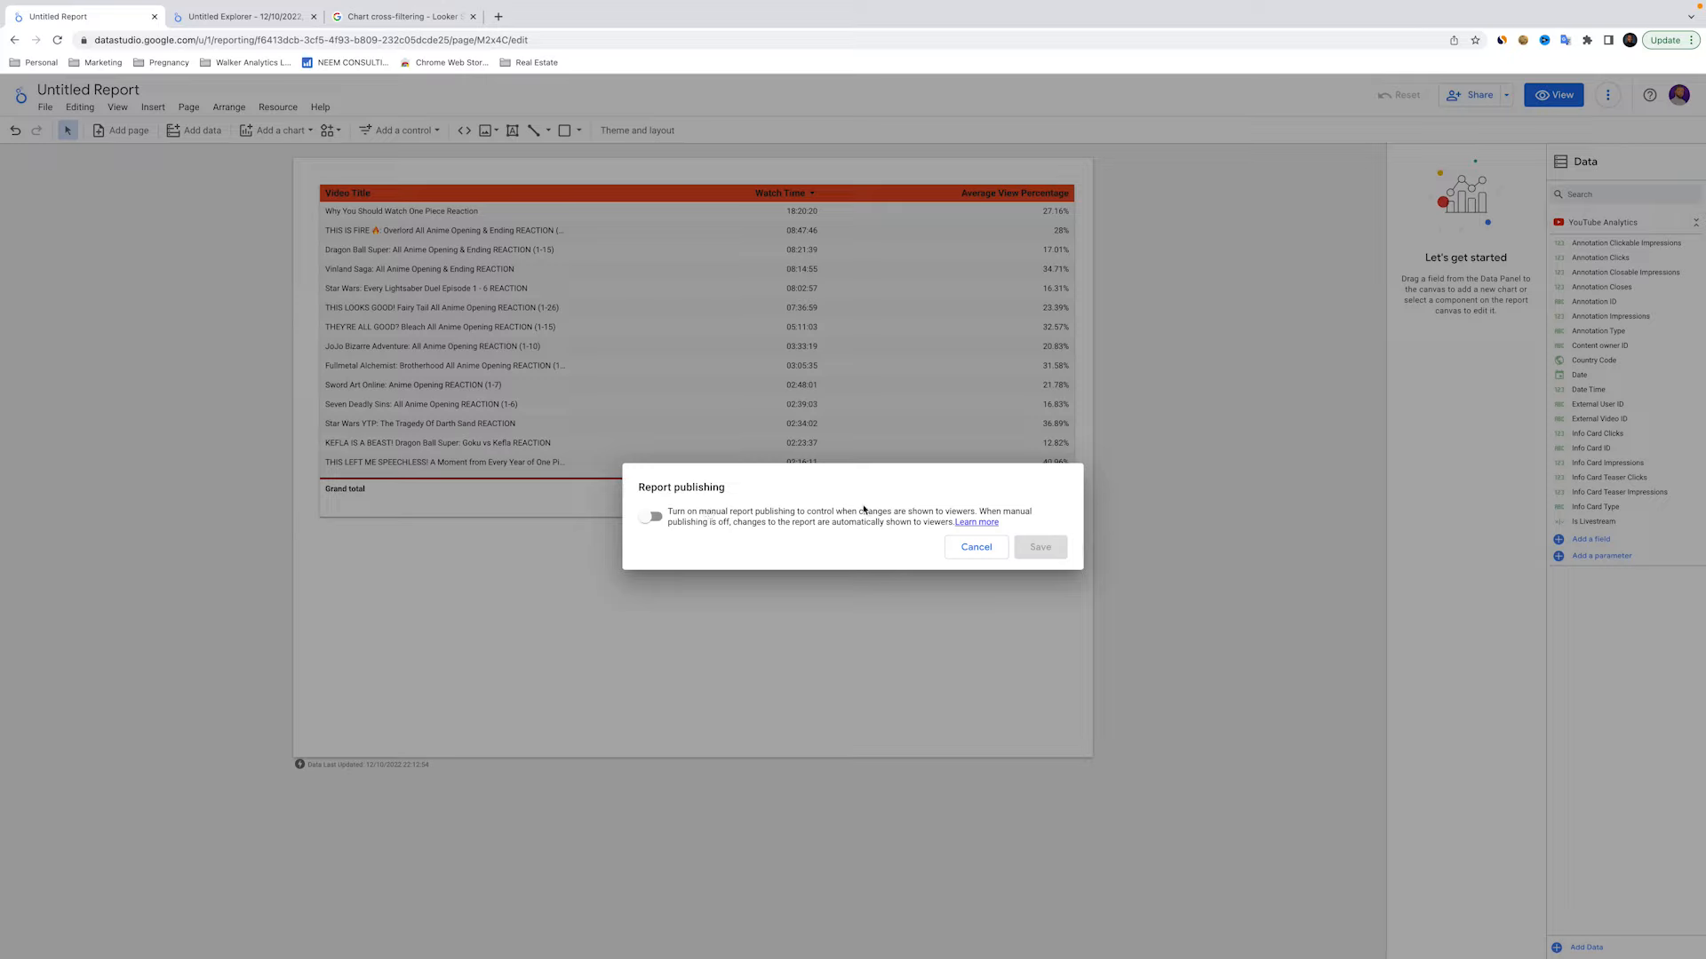
pyautogui.click(643, 518)
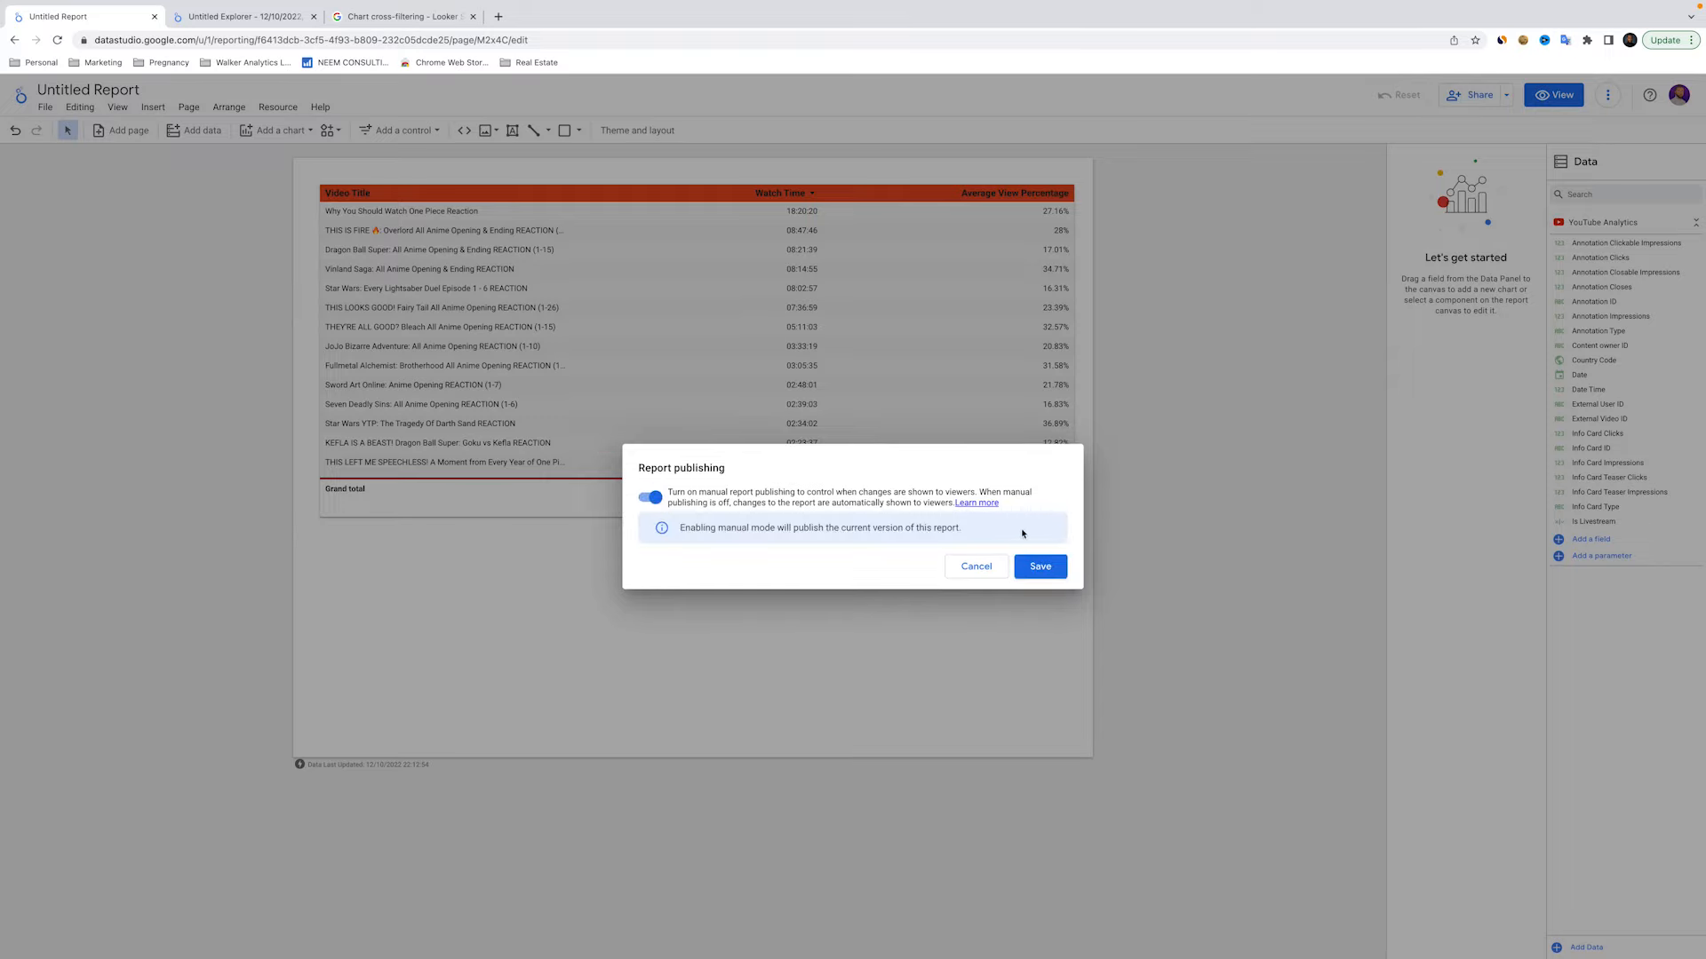
pyautogui.click(1041, 565)
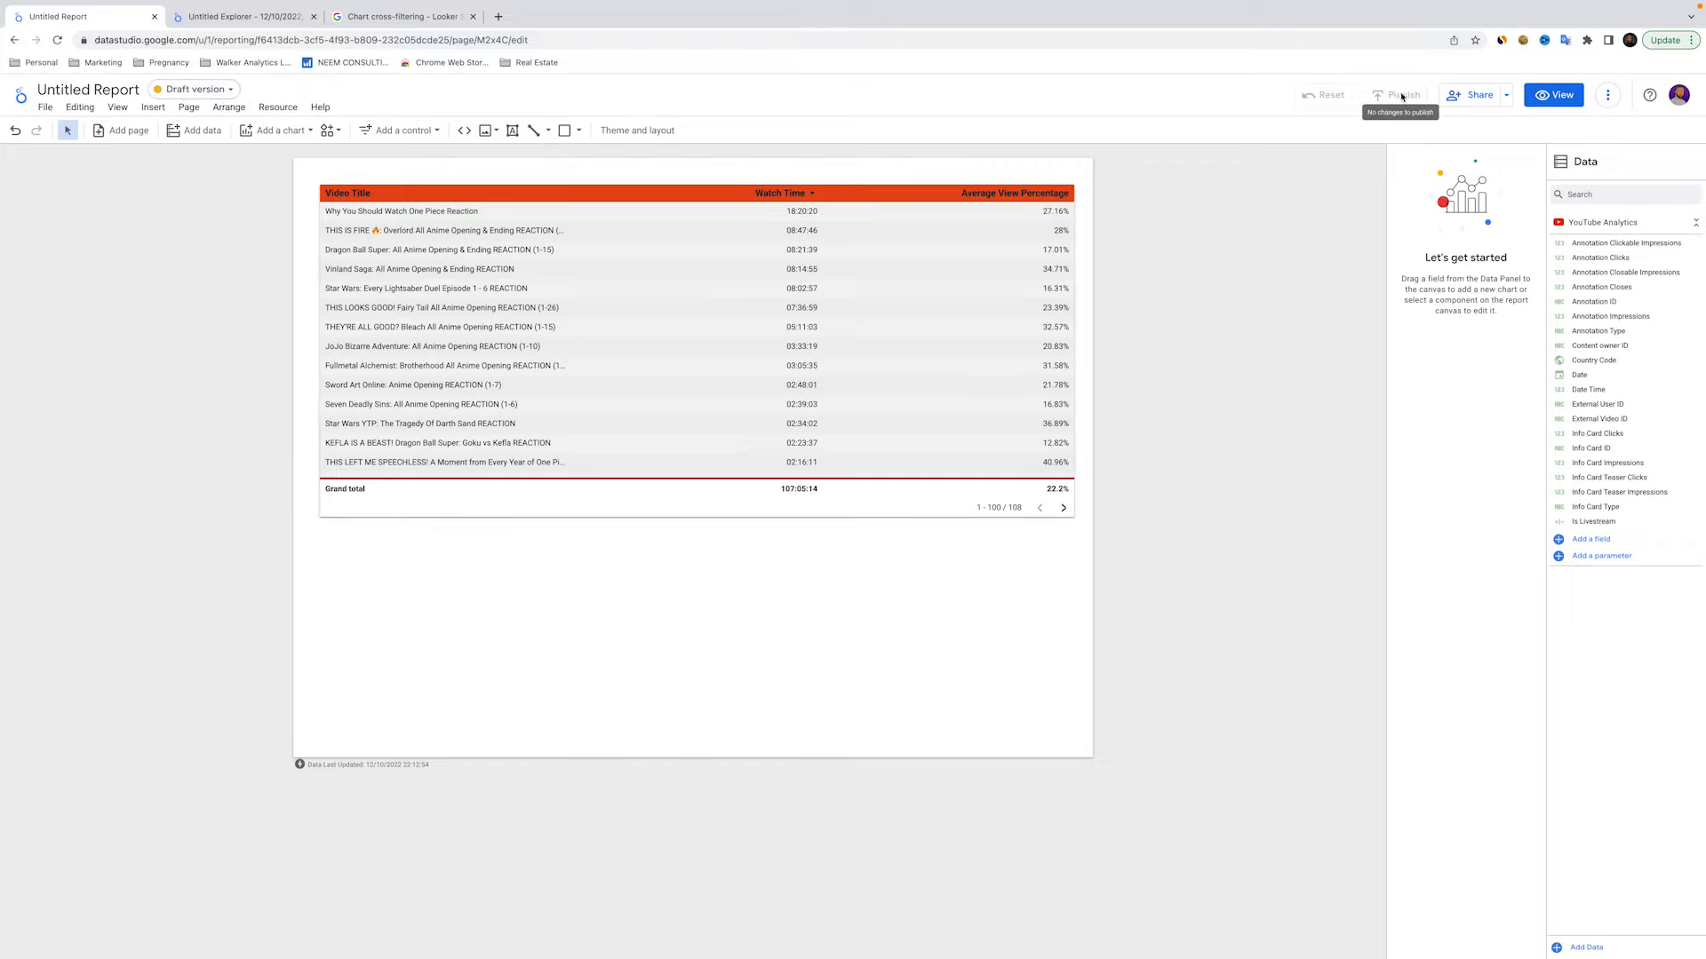
# Narrow the video title table by pulling its right edge inward, and deselect it
pyautogui.click(629, 317)
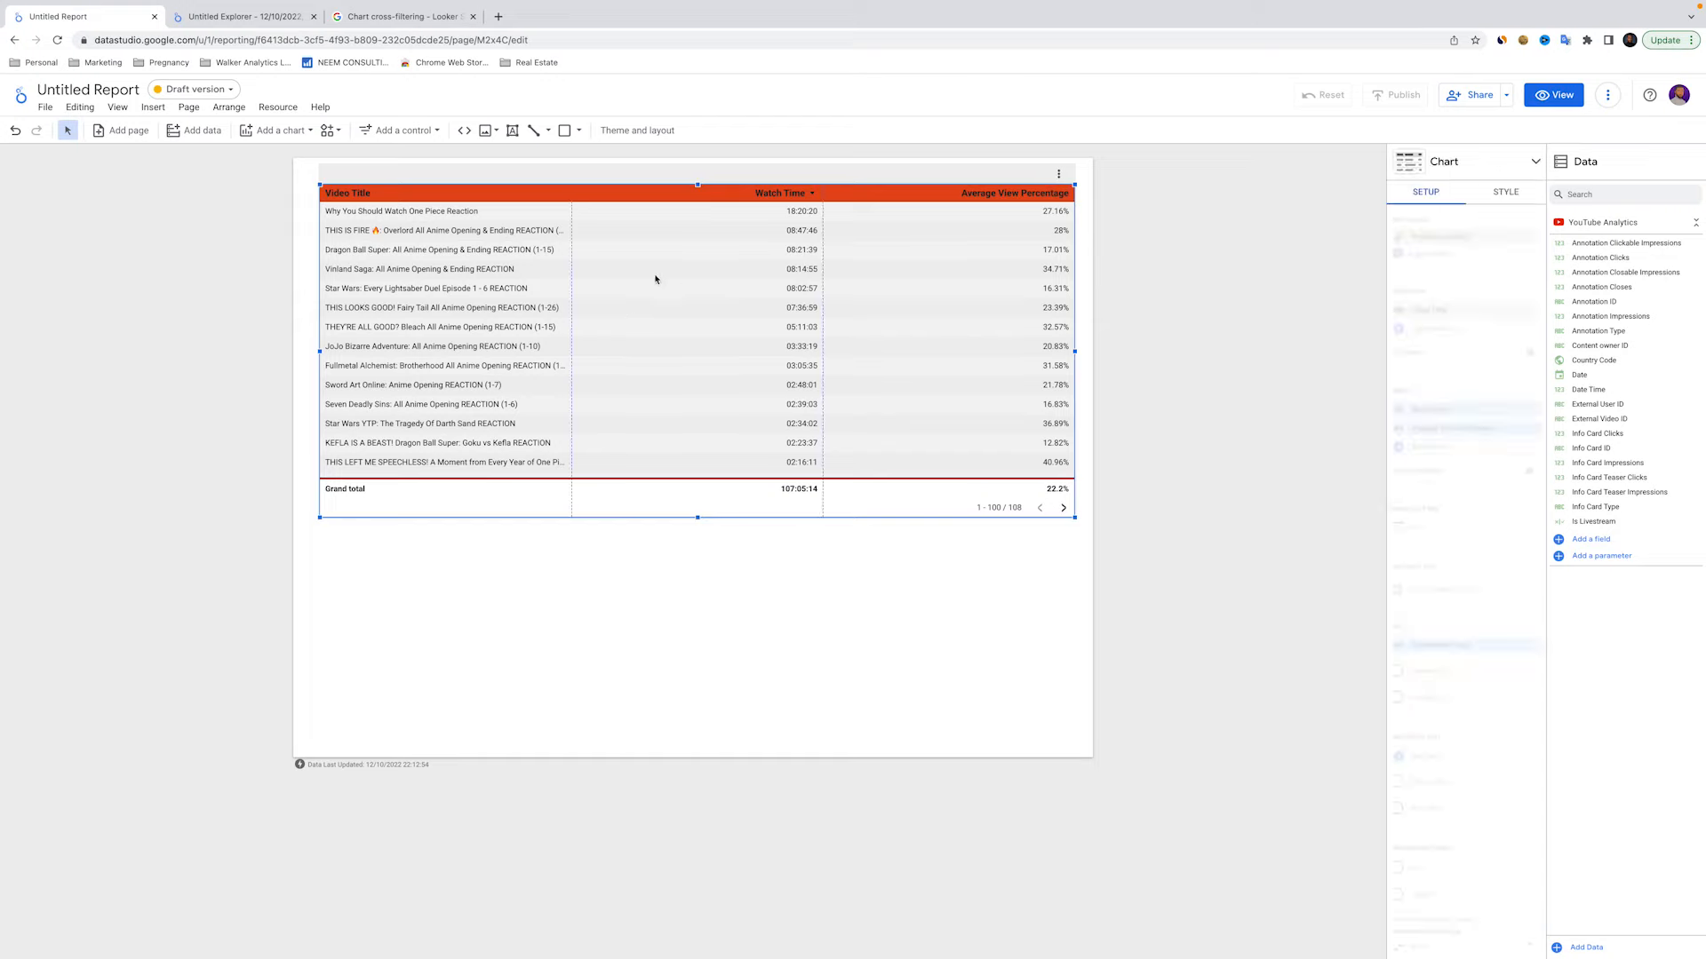
pyautogui.moveTo(1074, 351); pyautogui.dragTo(995, 351)
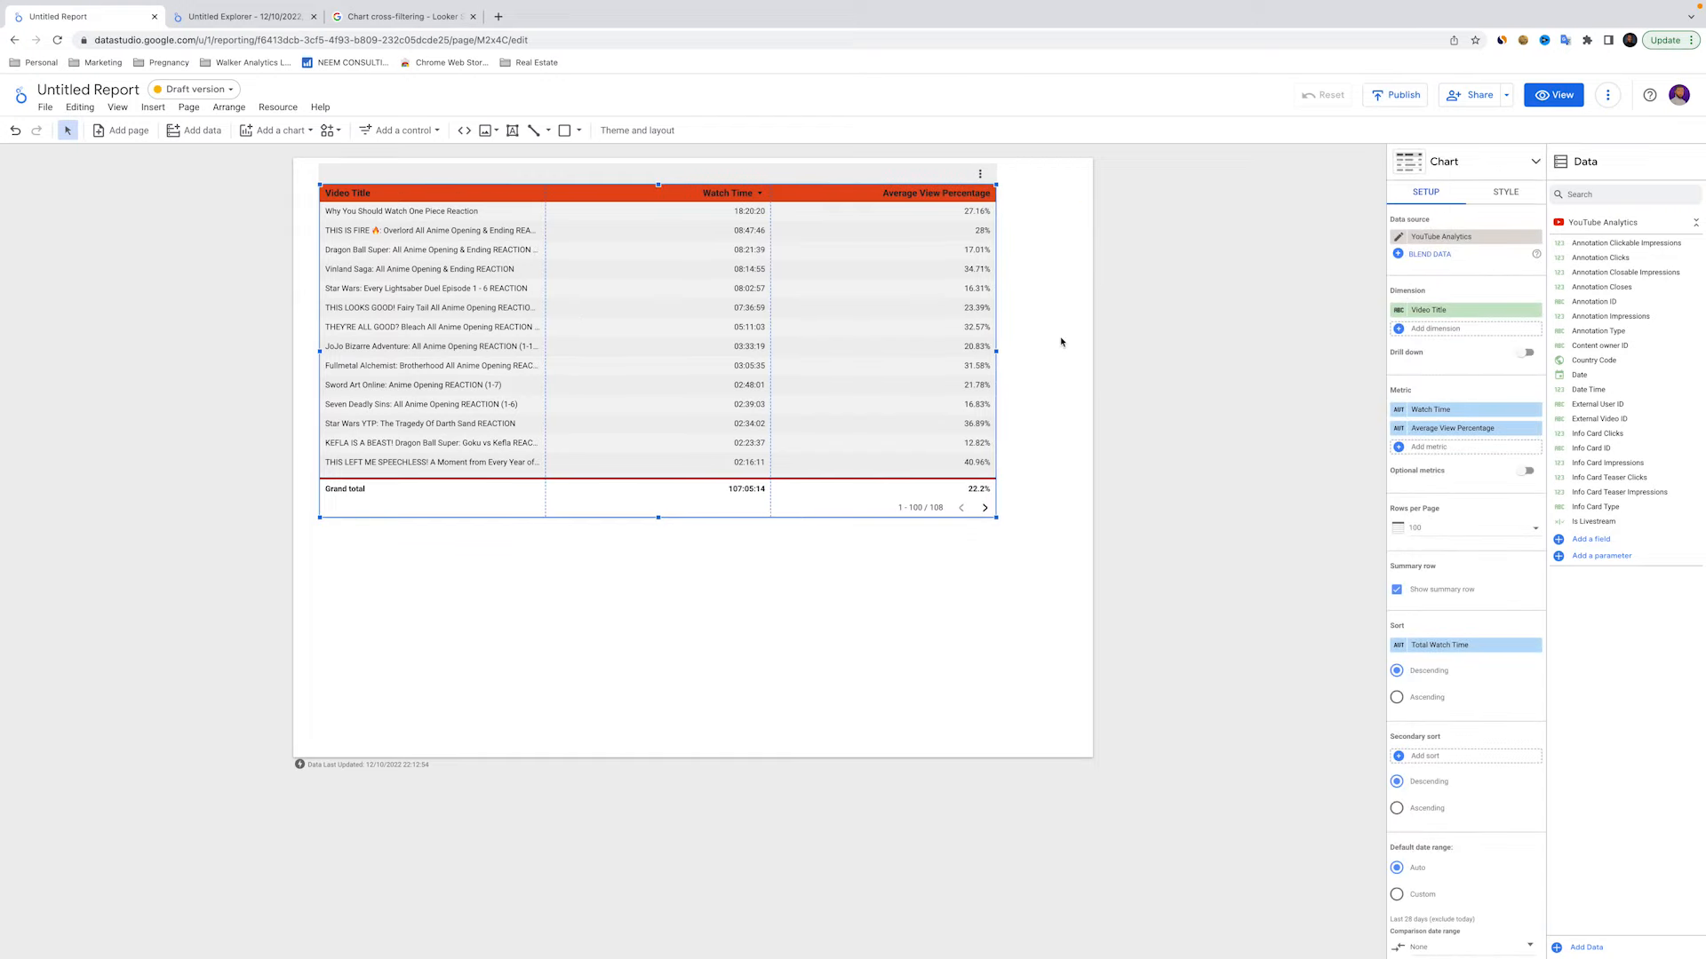
pyautogui.click(1071, 313)
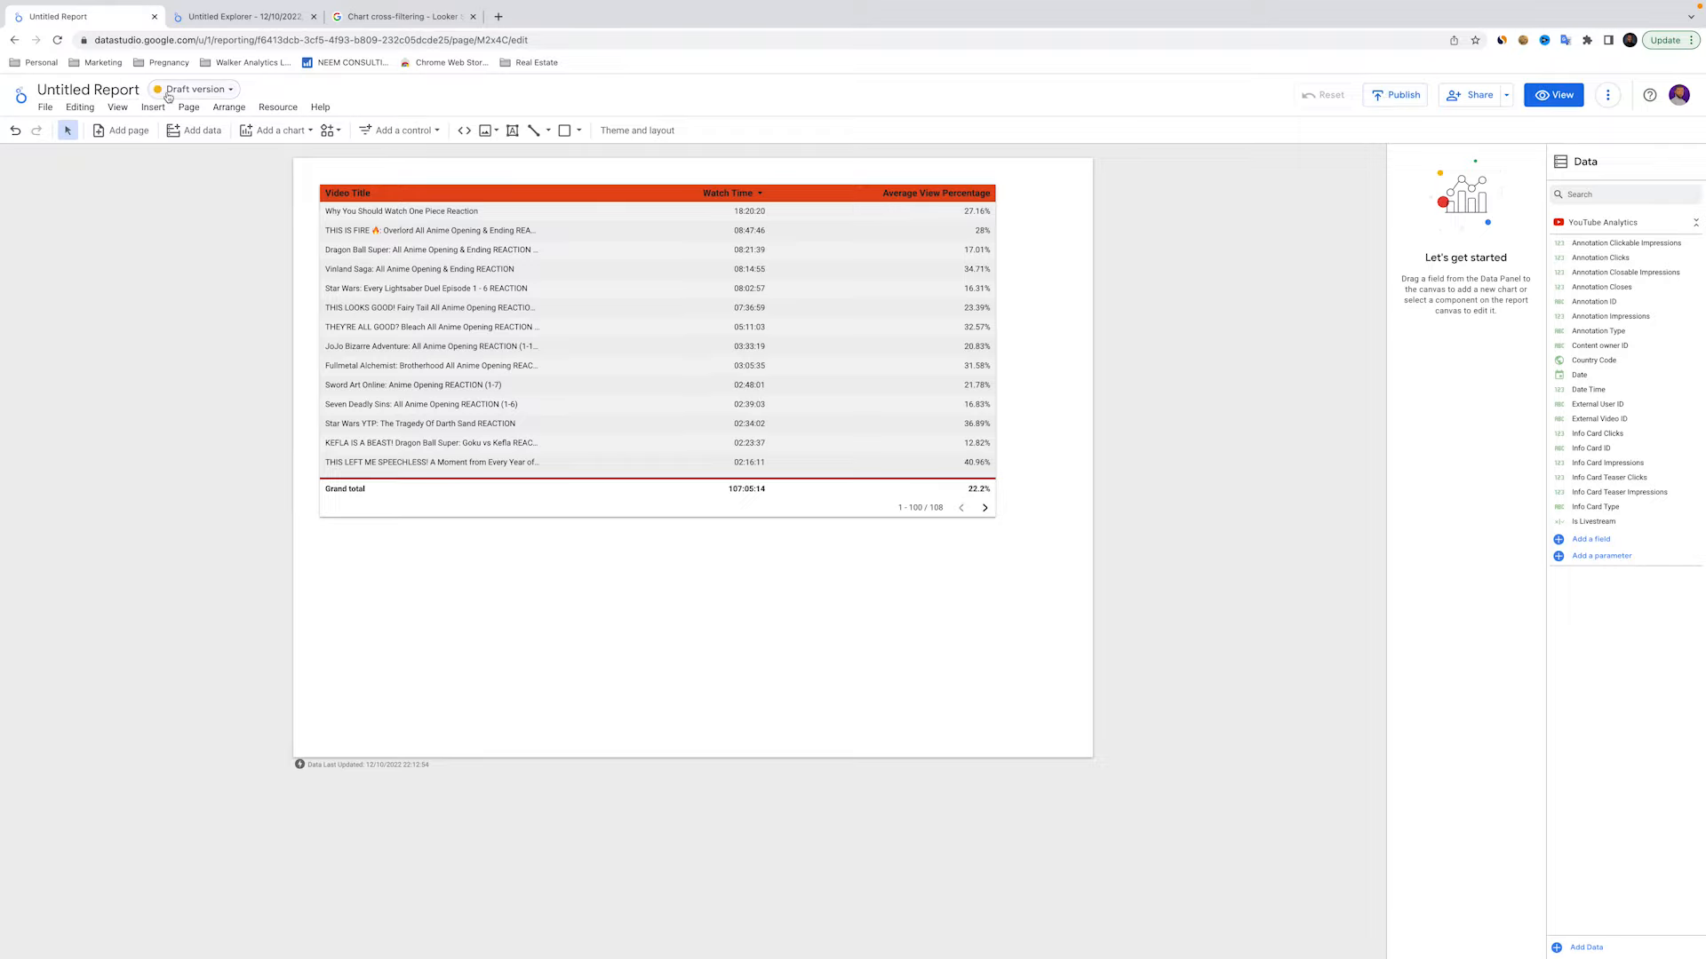
# View the published version of the report and switch back to the draft version to compare the table widths
pyautogui.click(201, 91)
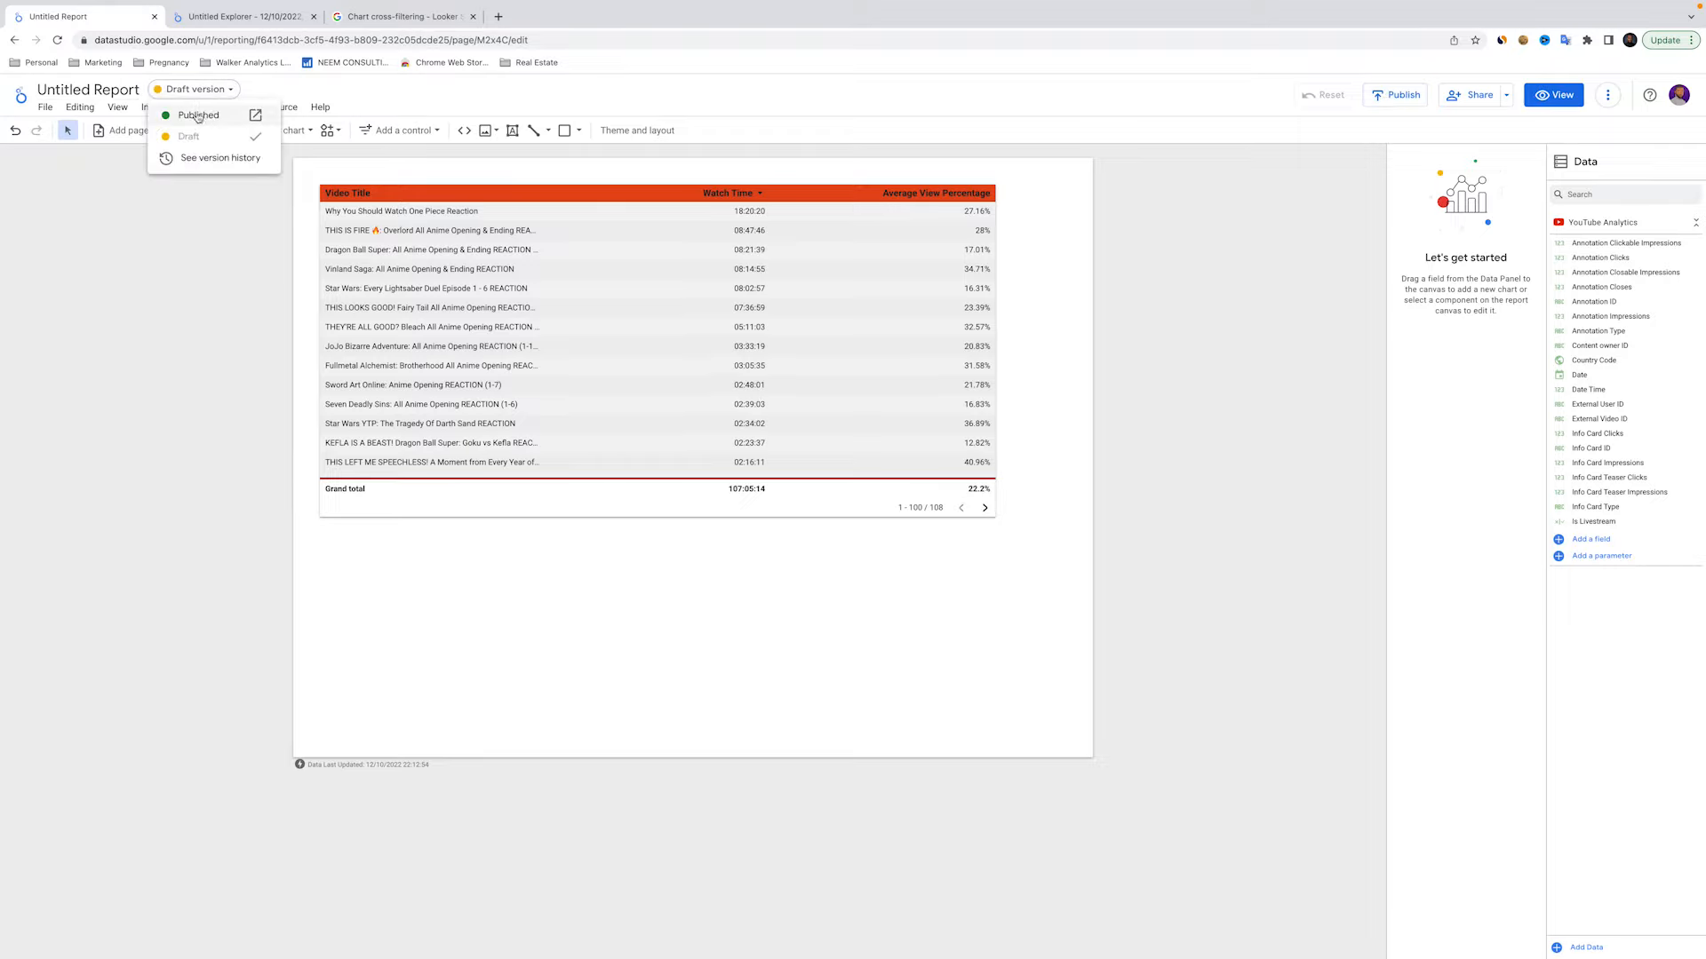
pyautogui.click(198, 114)
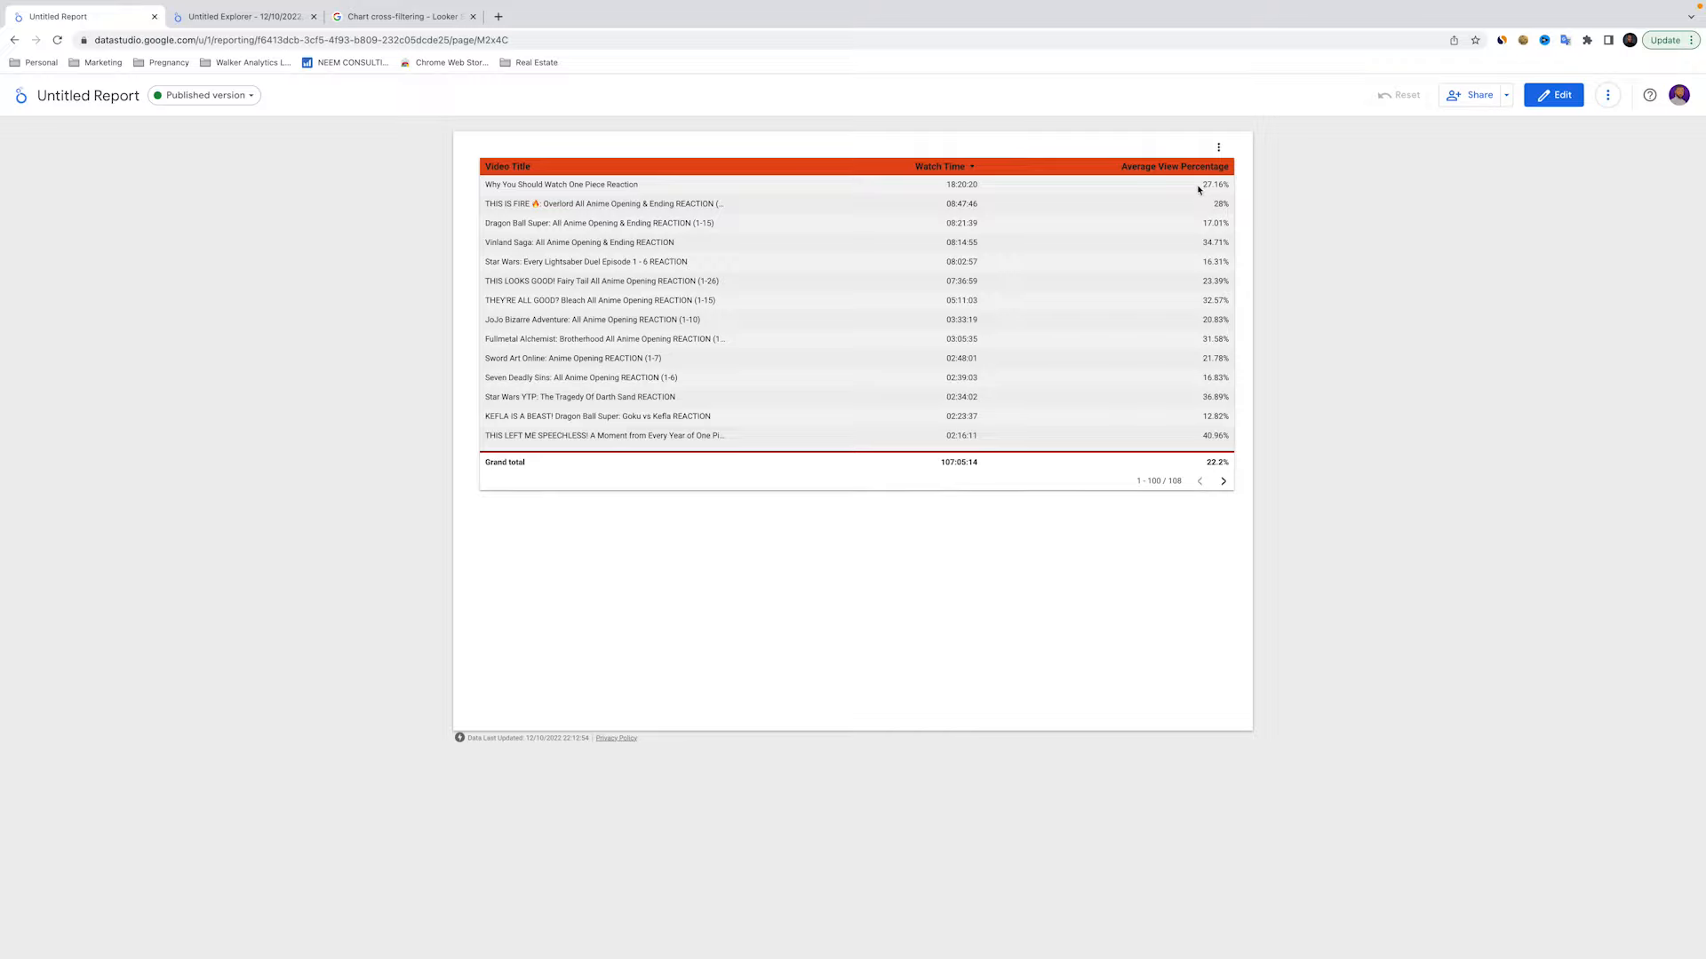
pyautogui.click(204, 95)
pyautogui.click(201, 139)
# Publish the draft version so viewers get the narrowed table, and return to editing the report
pyautogui.click(1399, 98)
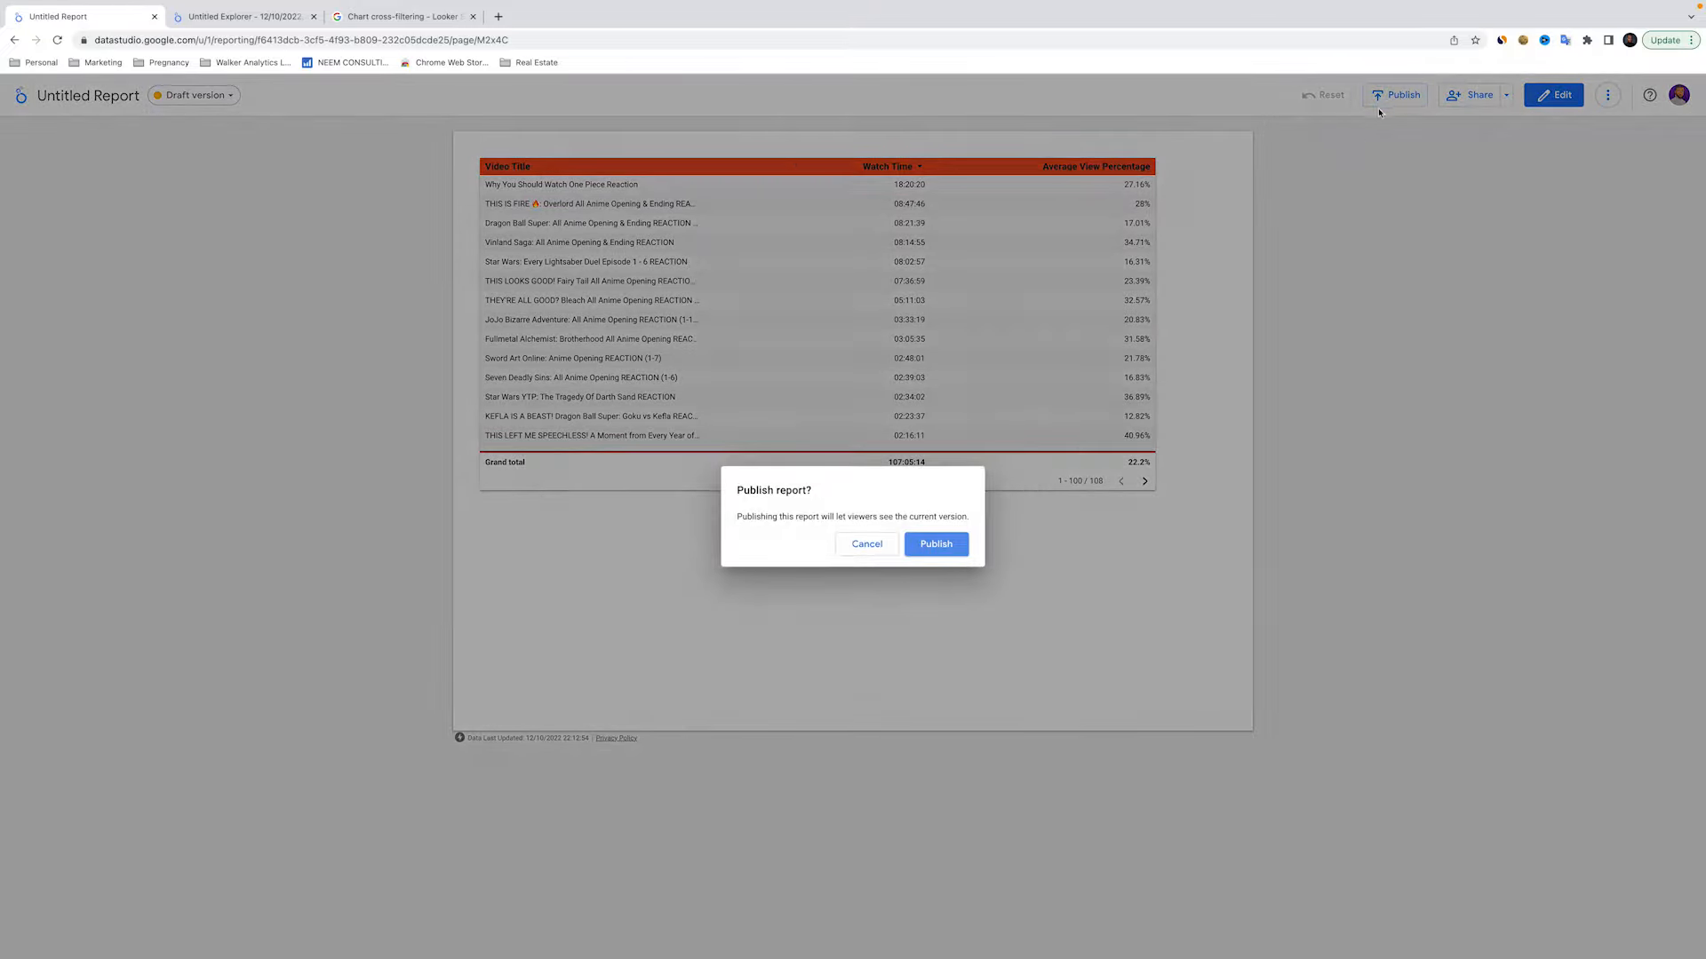
pyautogui.click(942, 546)
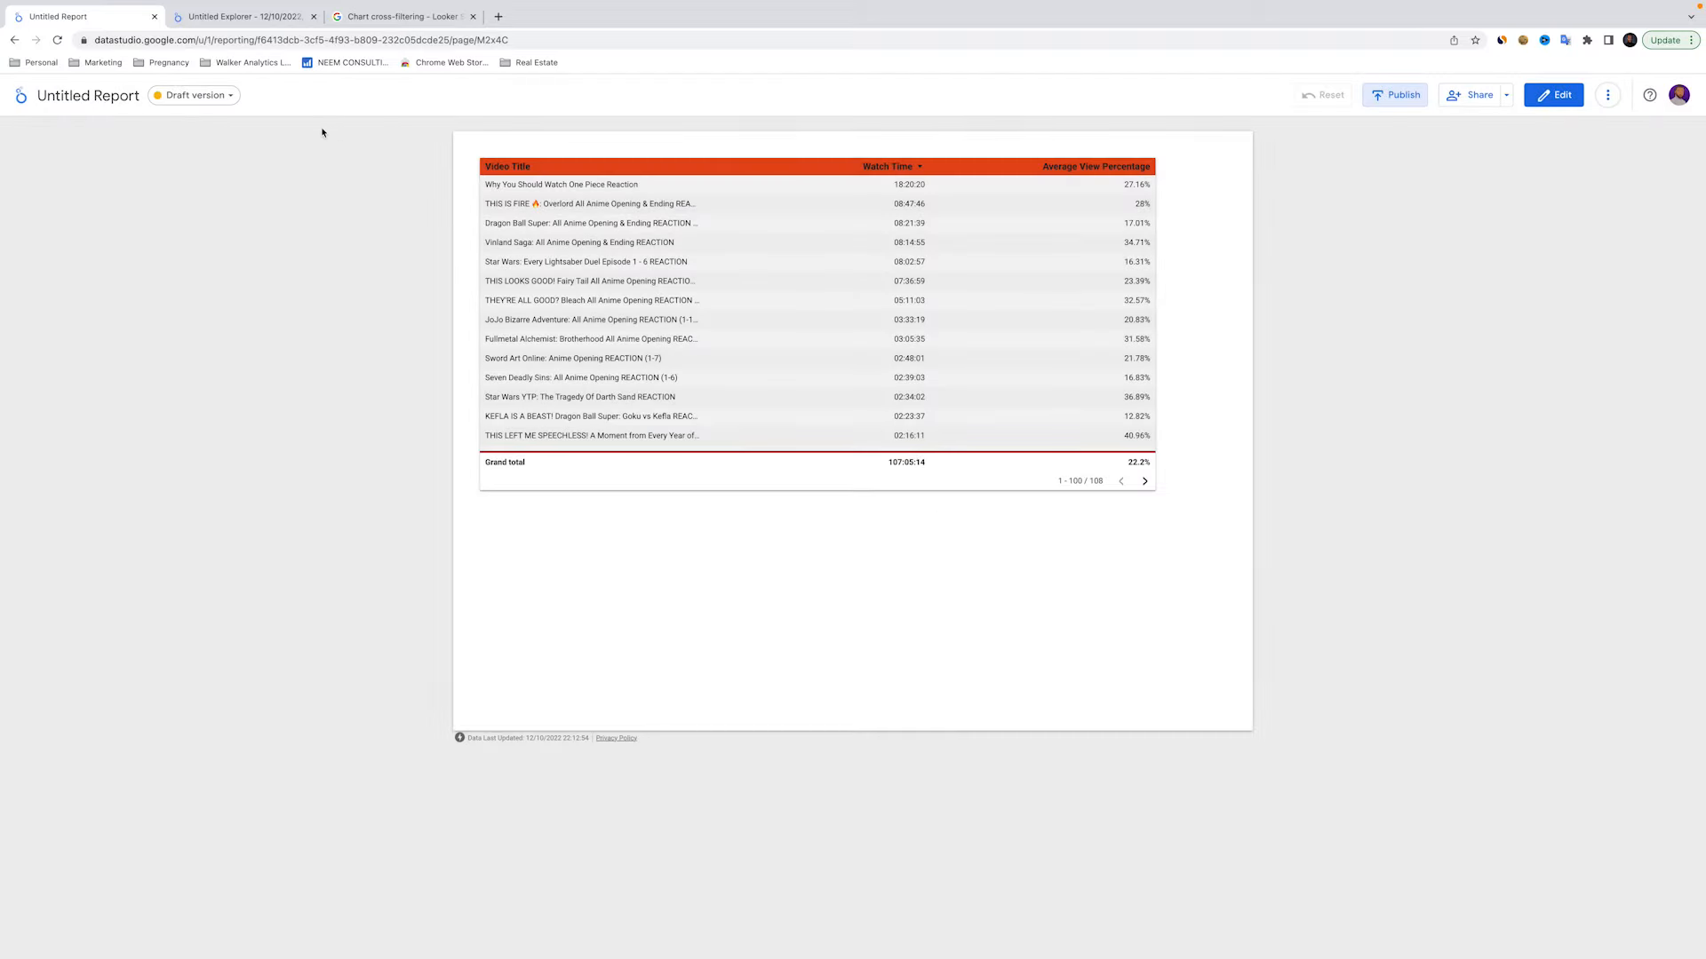
pyautogui.click(1554, 95)
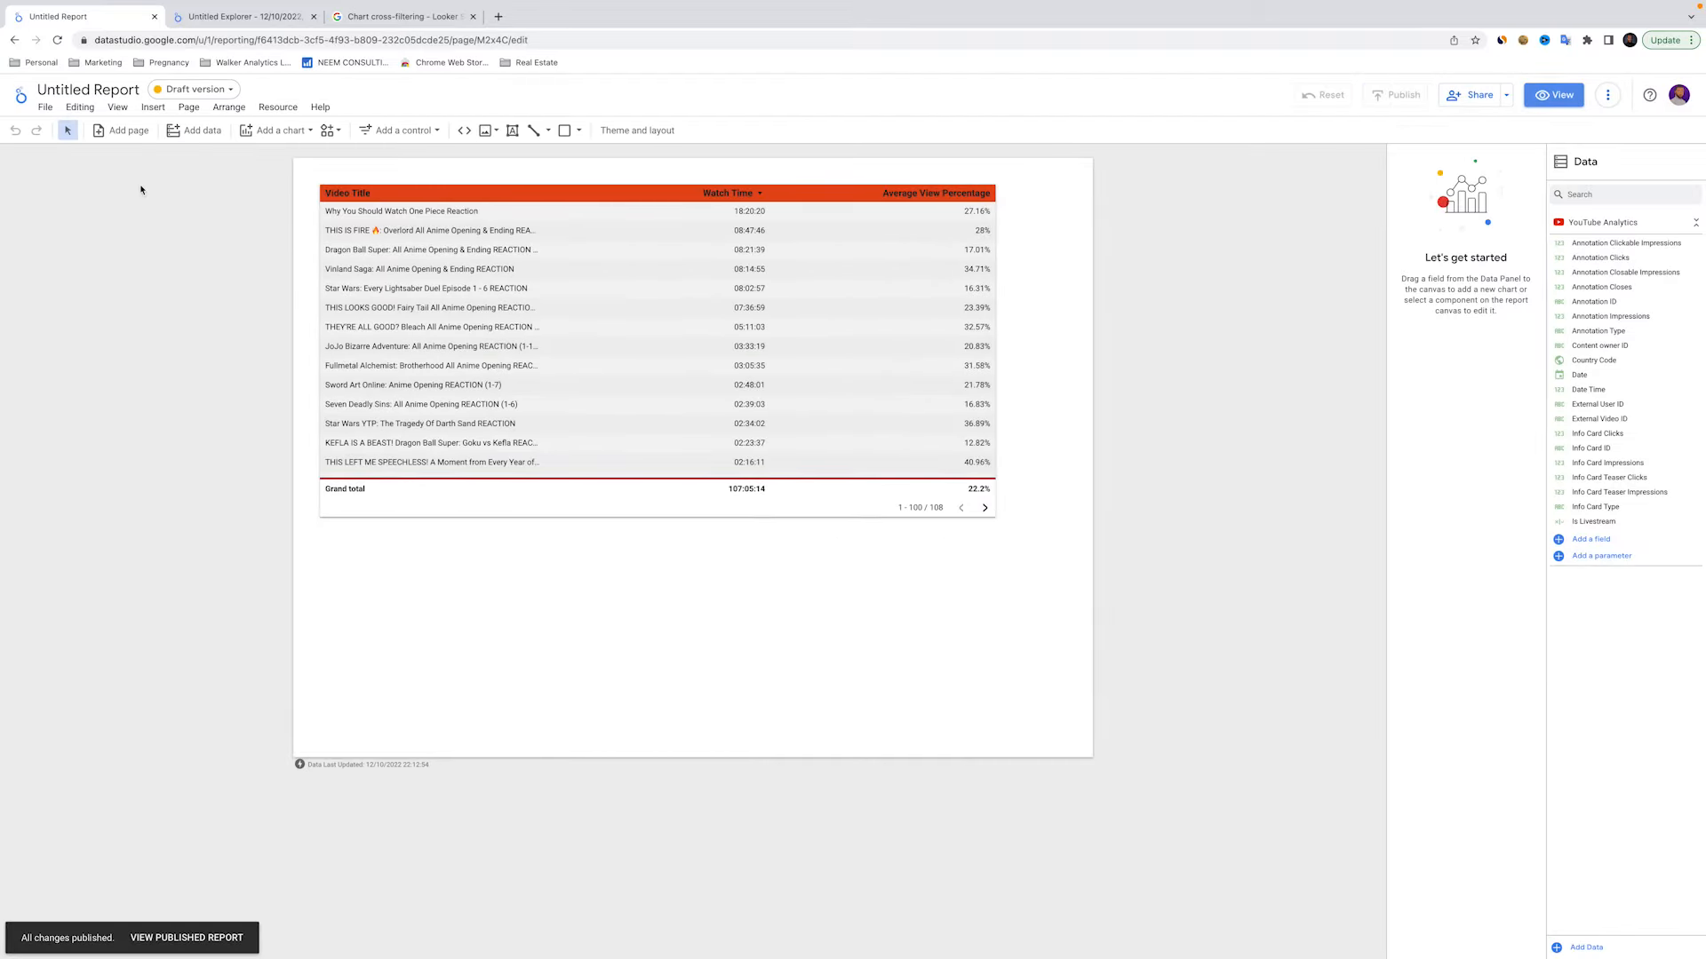
# Turn off manual report publishing in the publishing settings and save the change
pyautogui.click(45, 106)
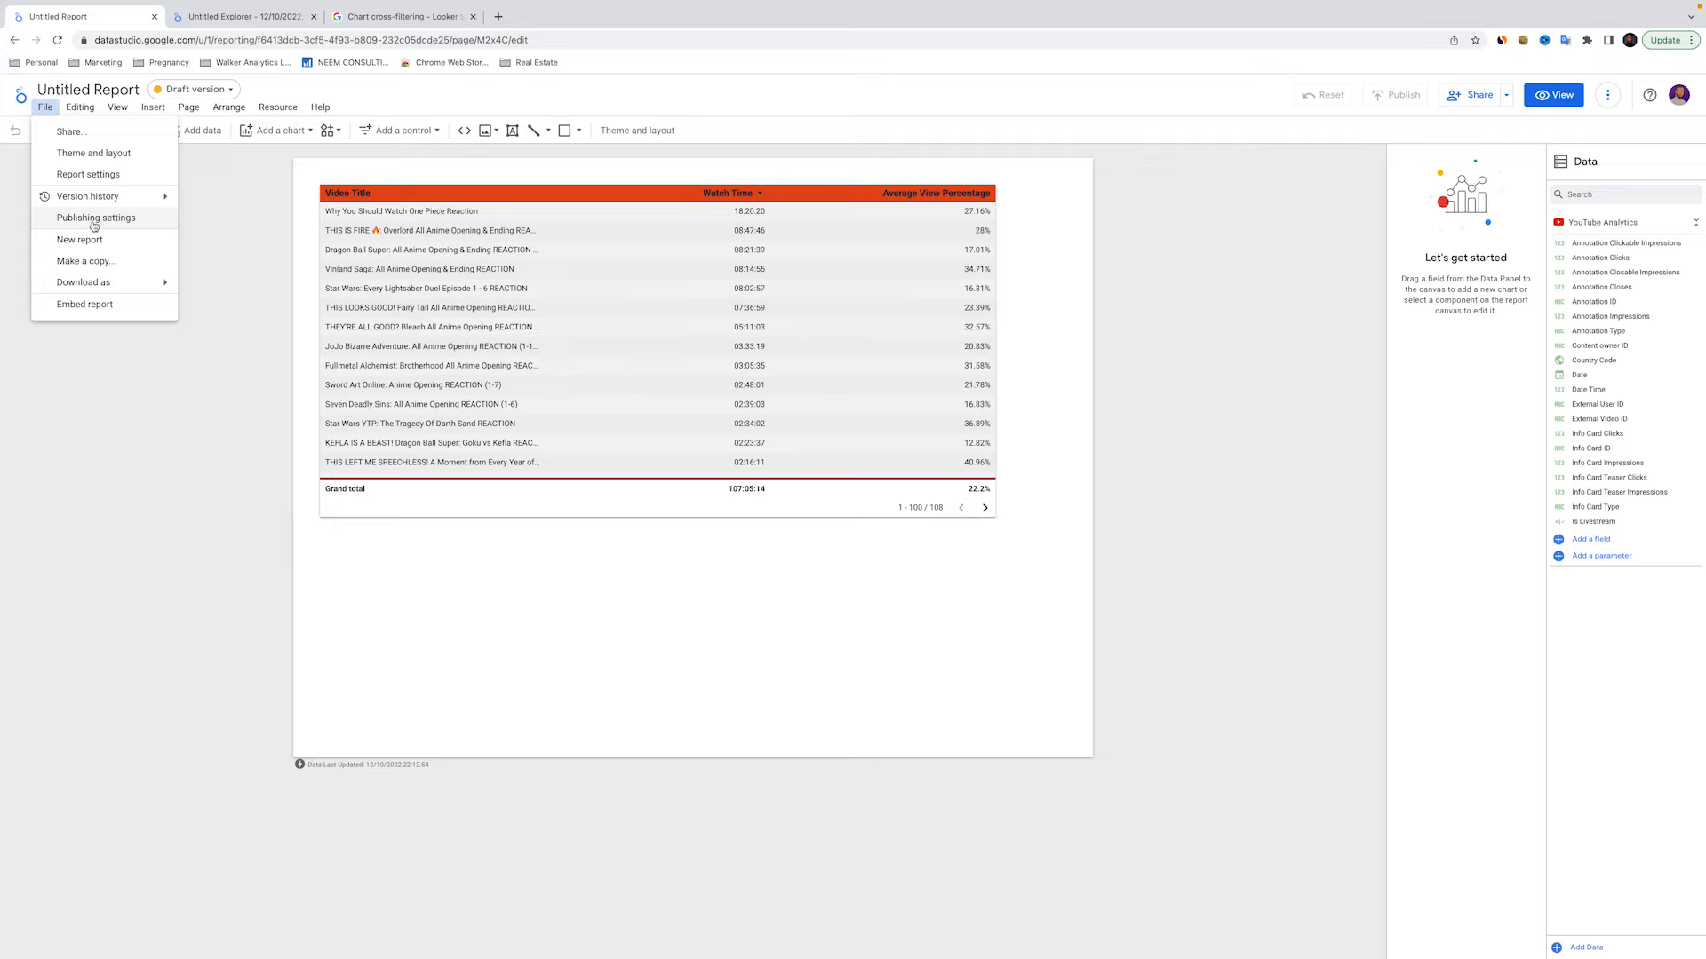
pyautogui.click(94, 218)
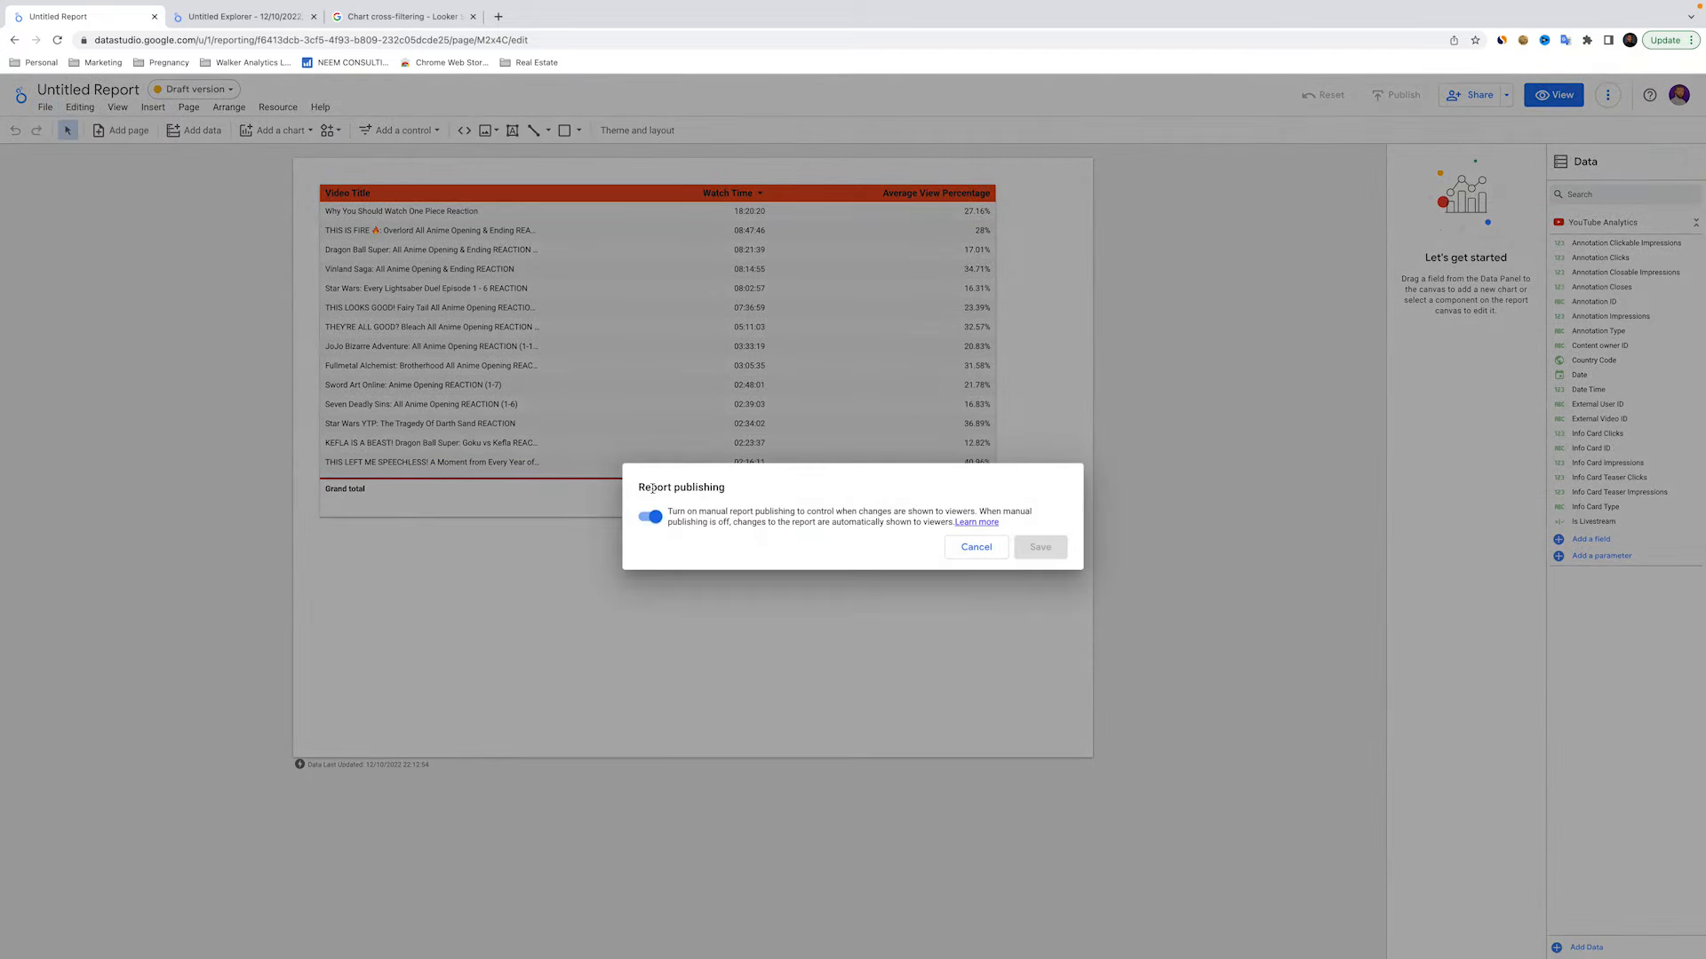
pyautogui.click(652, 517)
pyautogui.click(1040, 547)
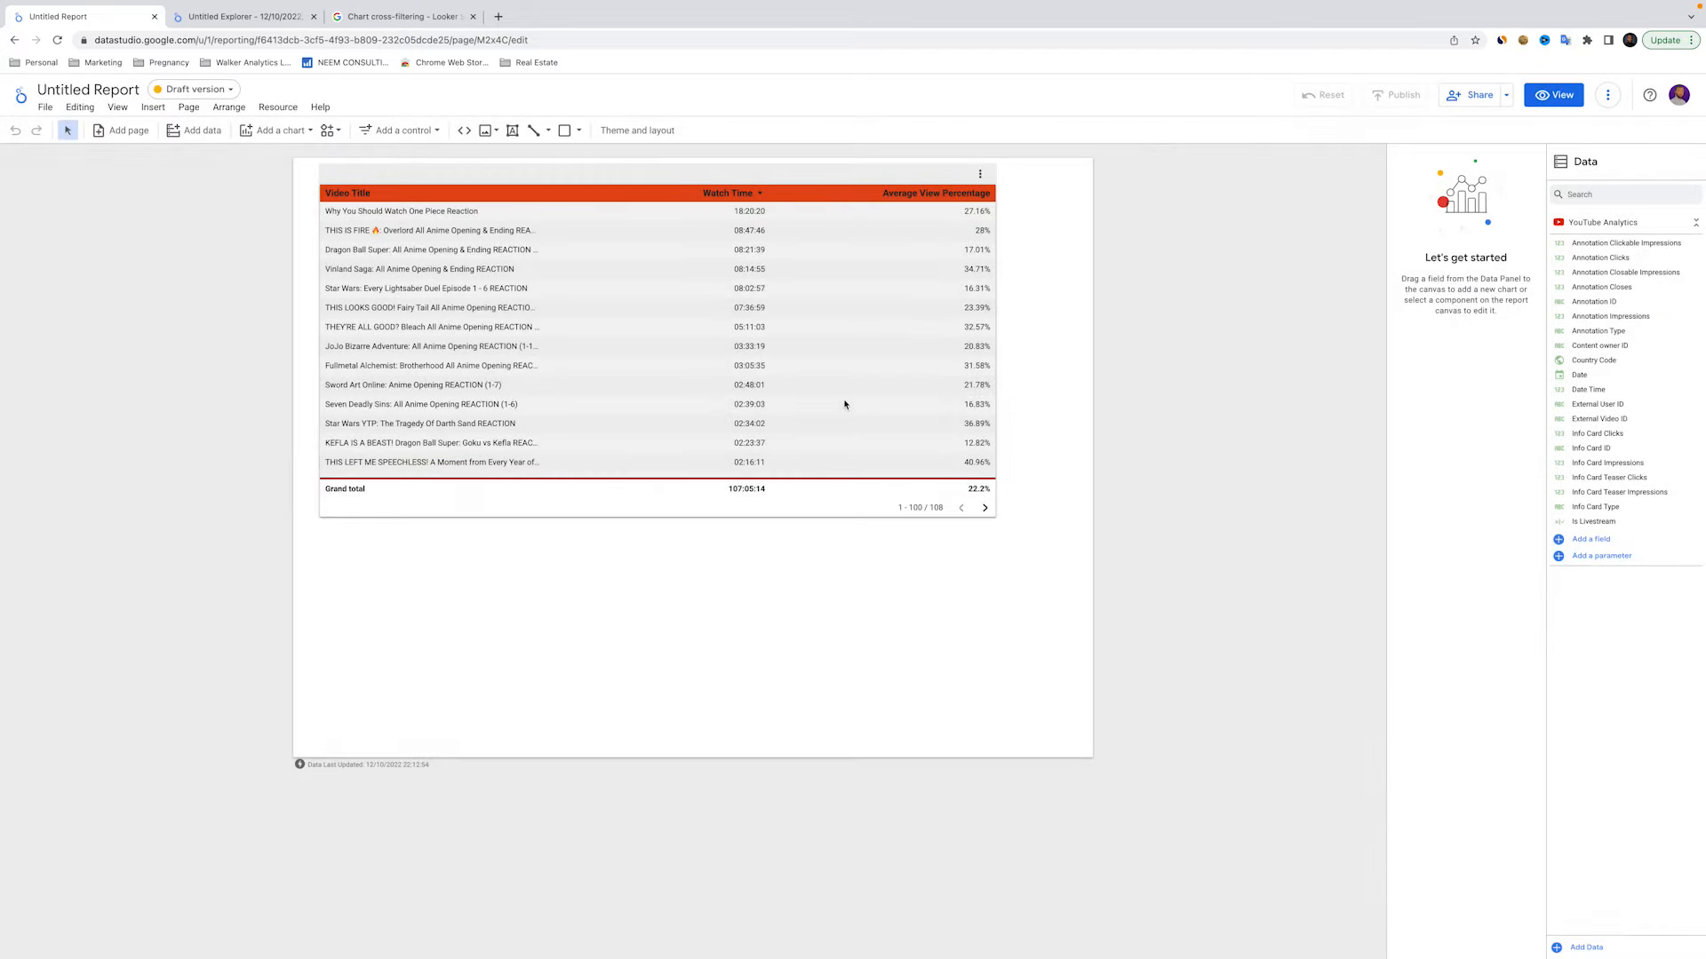
# Look at the report's download formats, enable embedding for the report, and choose Embed URL instead of Embed Code
pyautogui.click(46, 108)
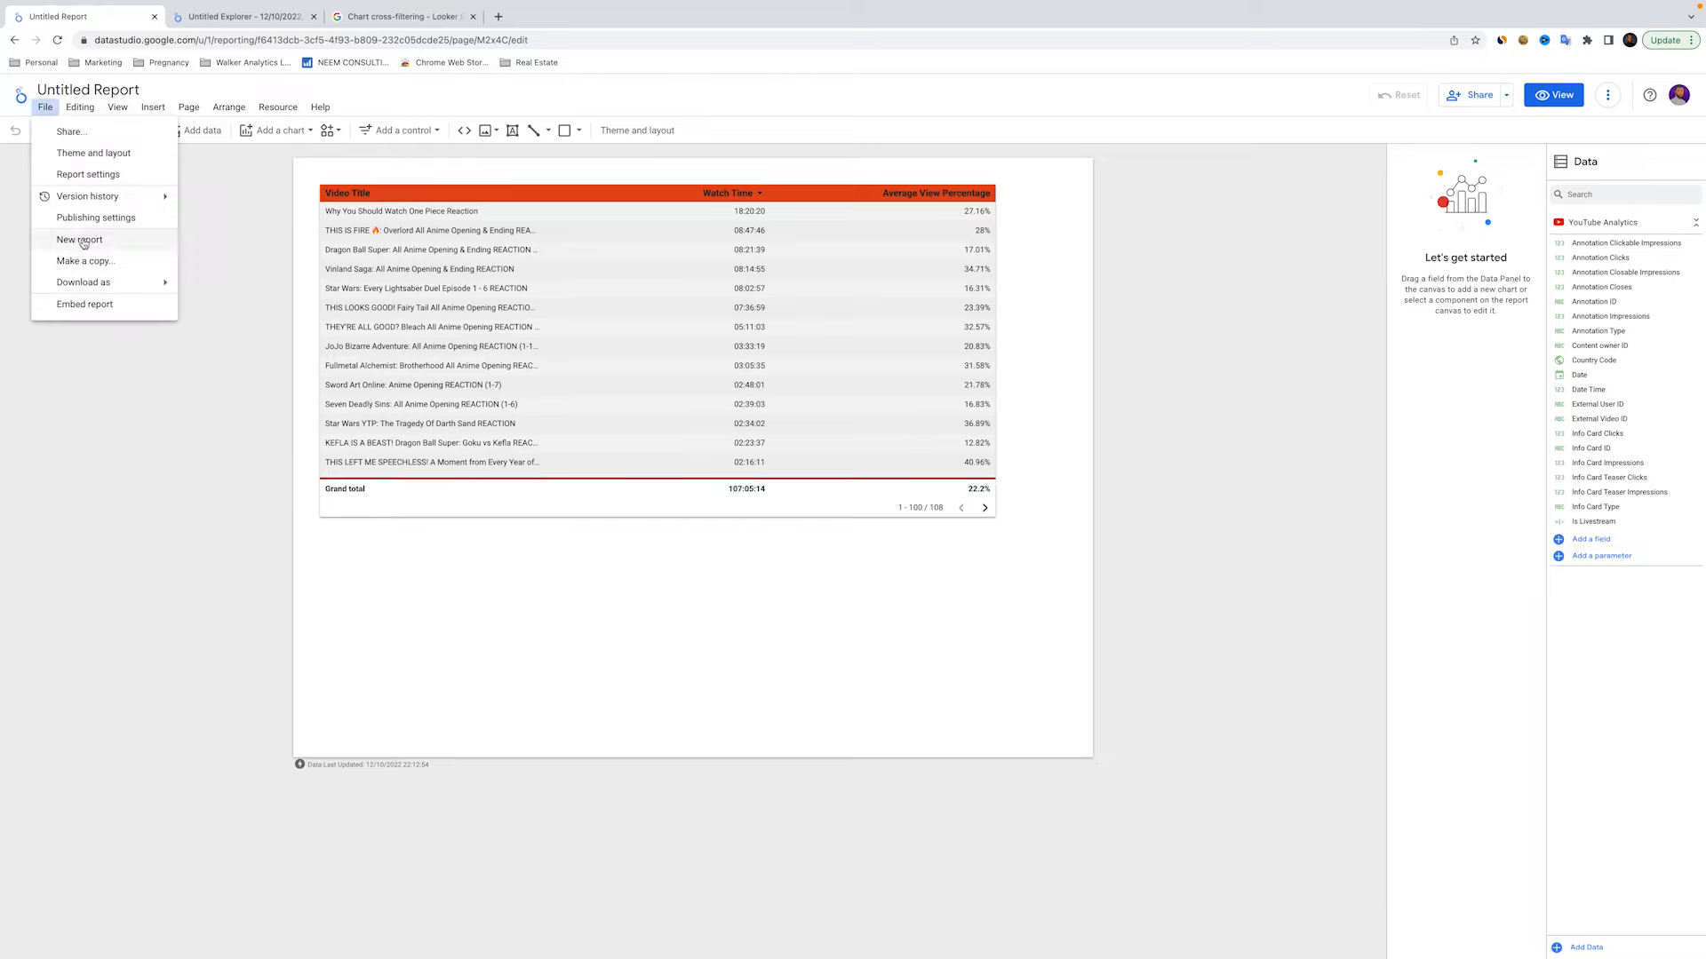
pyautogui.moveTo(110, 279)
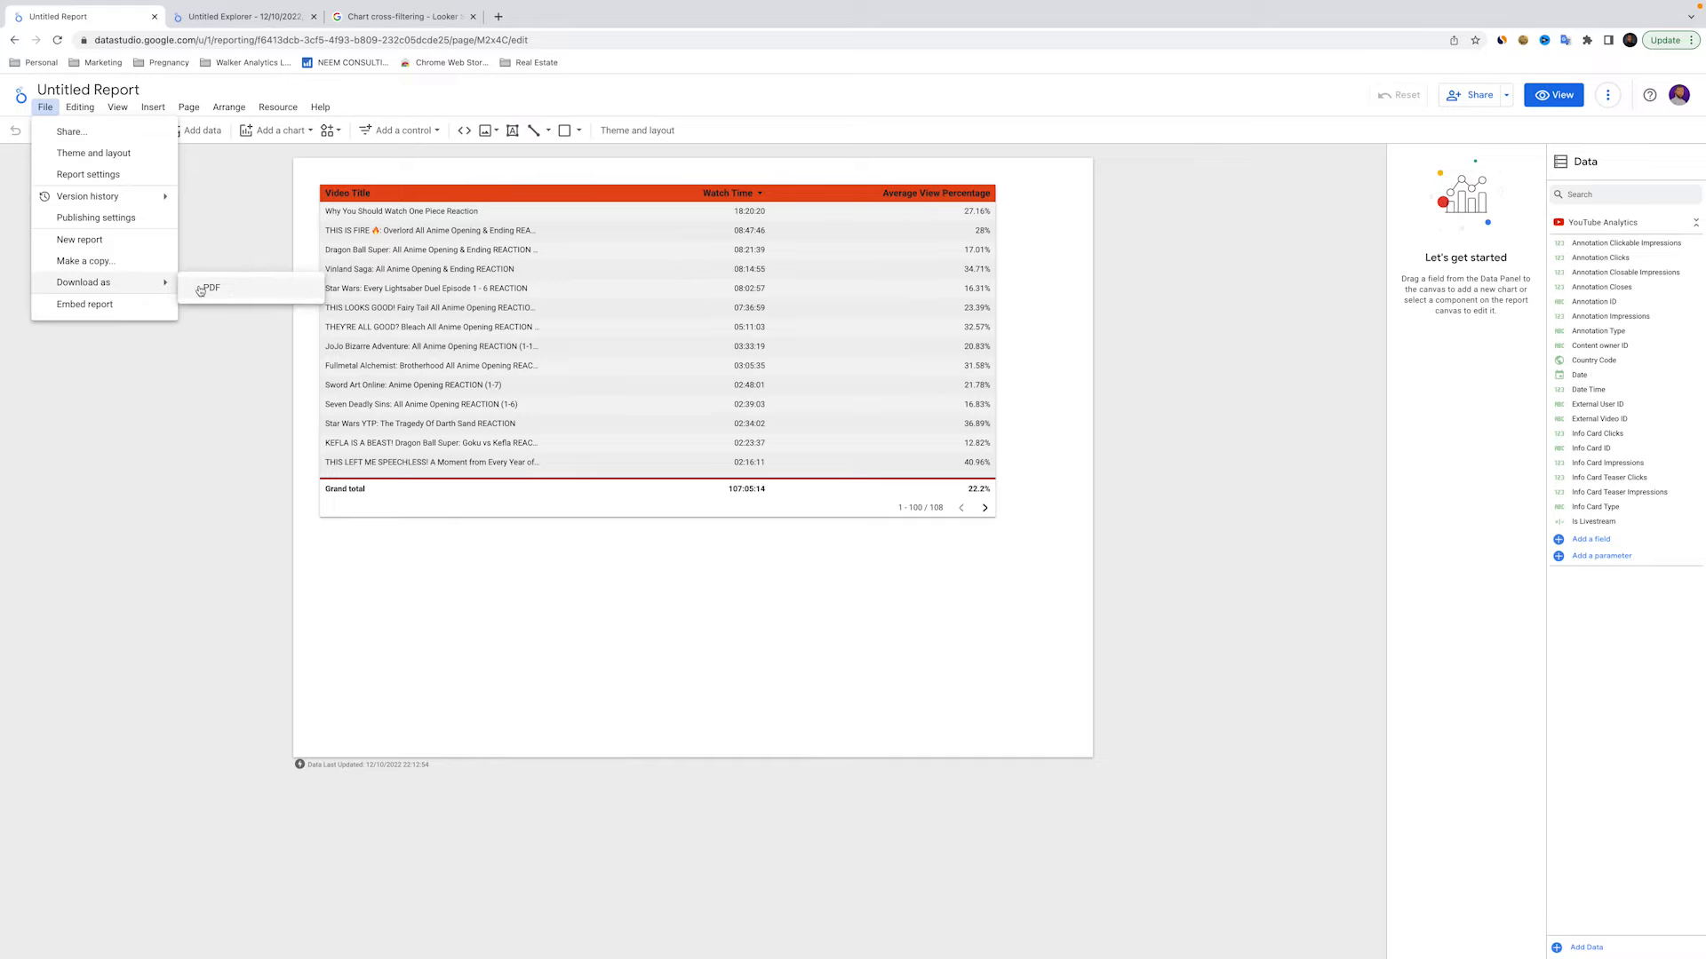
pyautogui.click(114, 306)
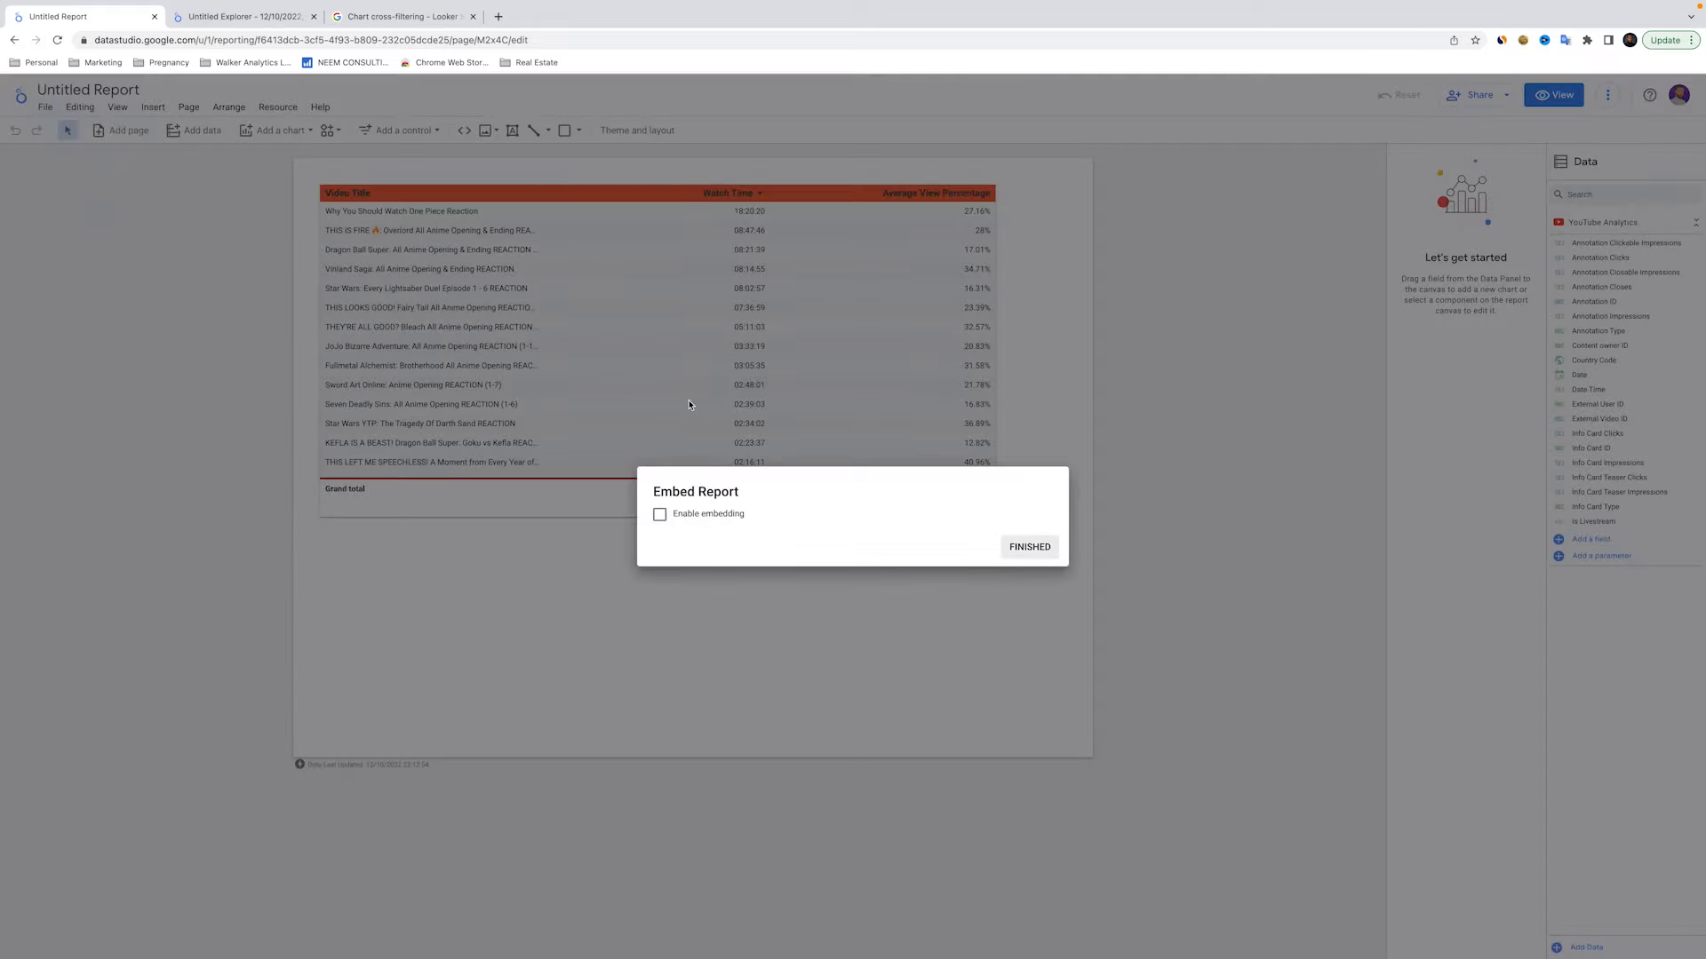
pyautogui.click(677, 516)
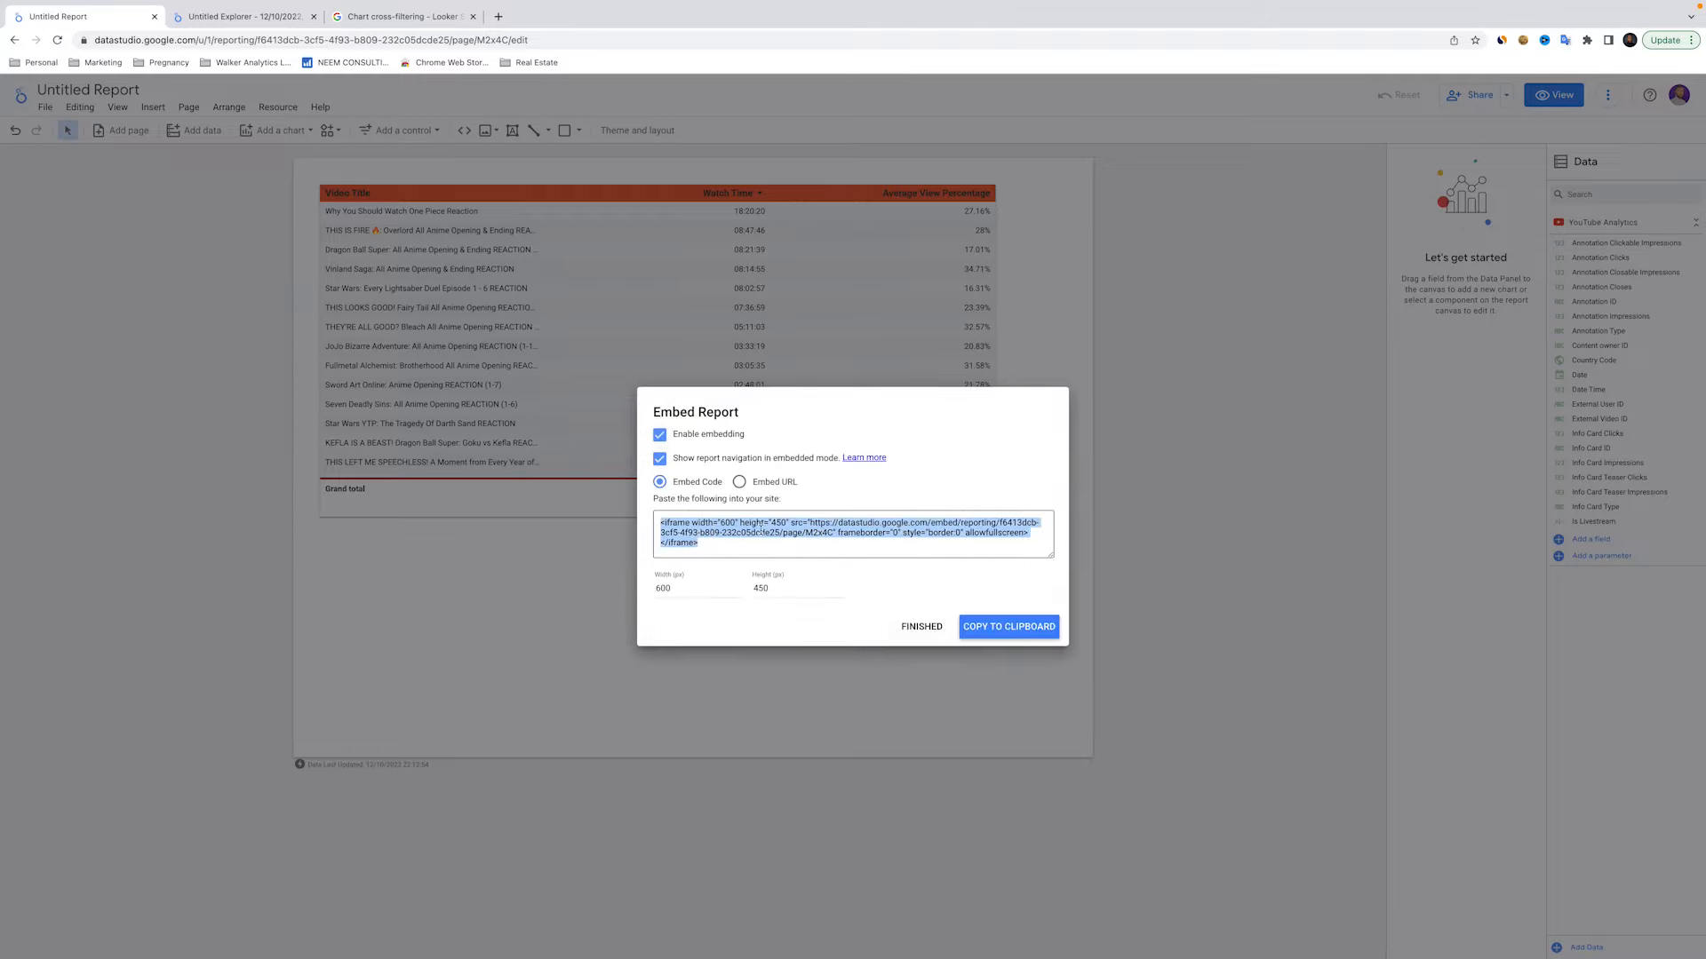
pyautogui.click(742, 482)
pyautogui.click(763, 553)
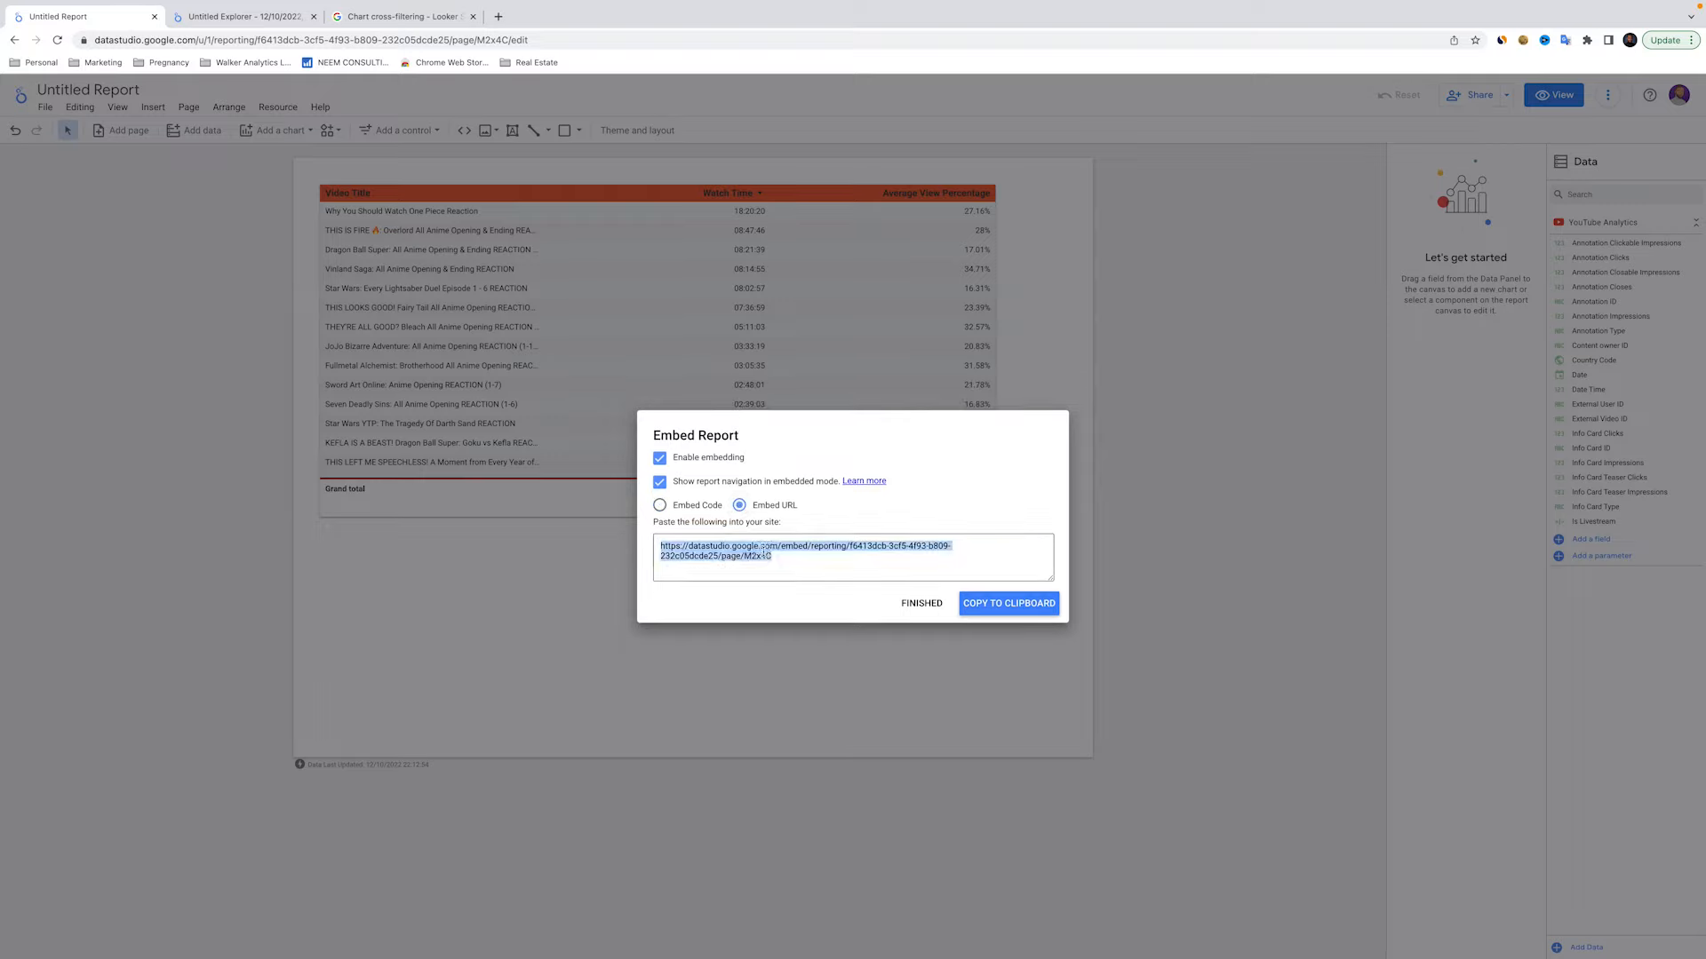
# Finish the embed setup and review the report's editing commands and Snap to options
pyautogui.click(924, 609)
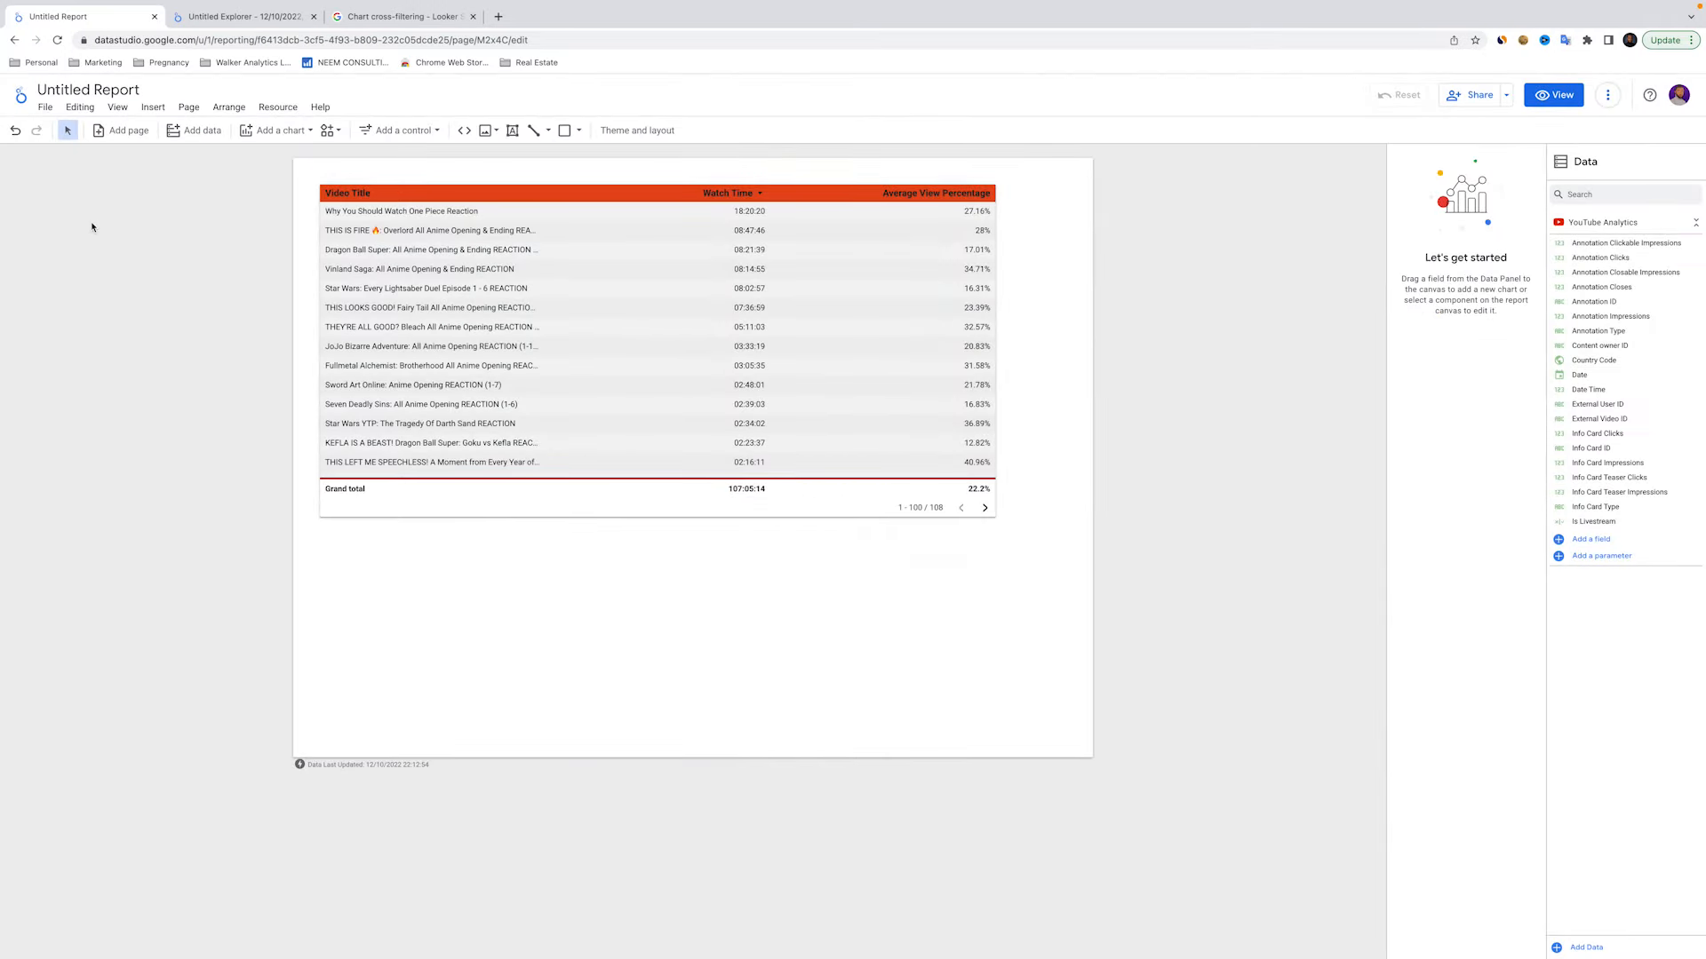
pyautogui.click(79, 107)
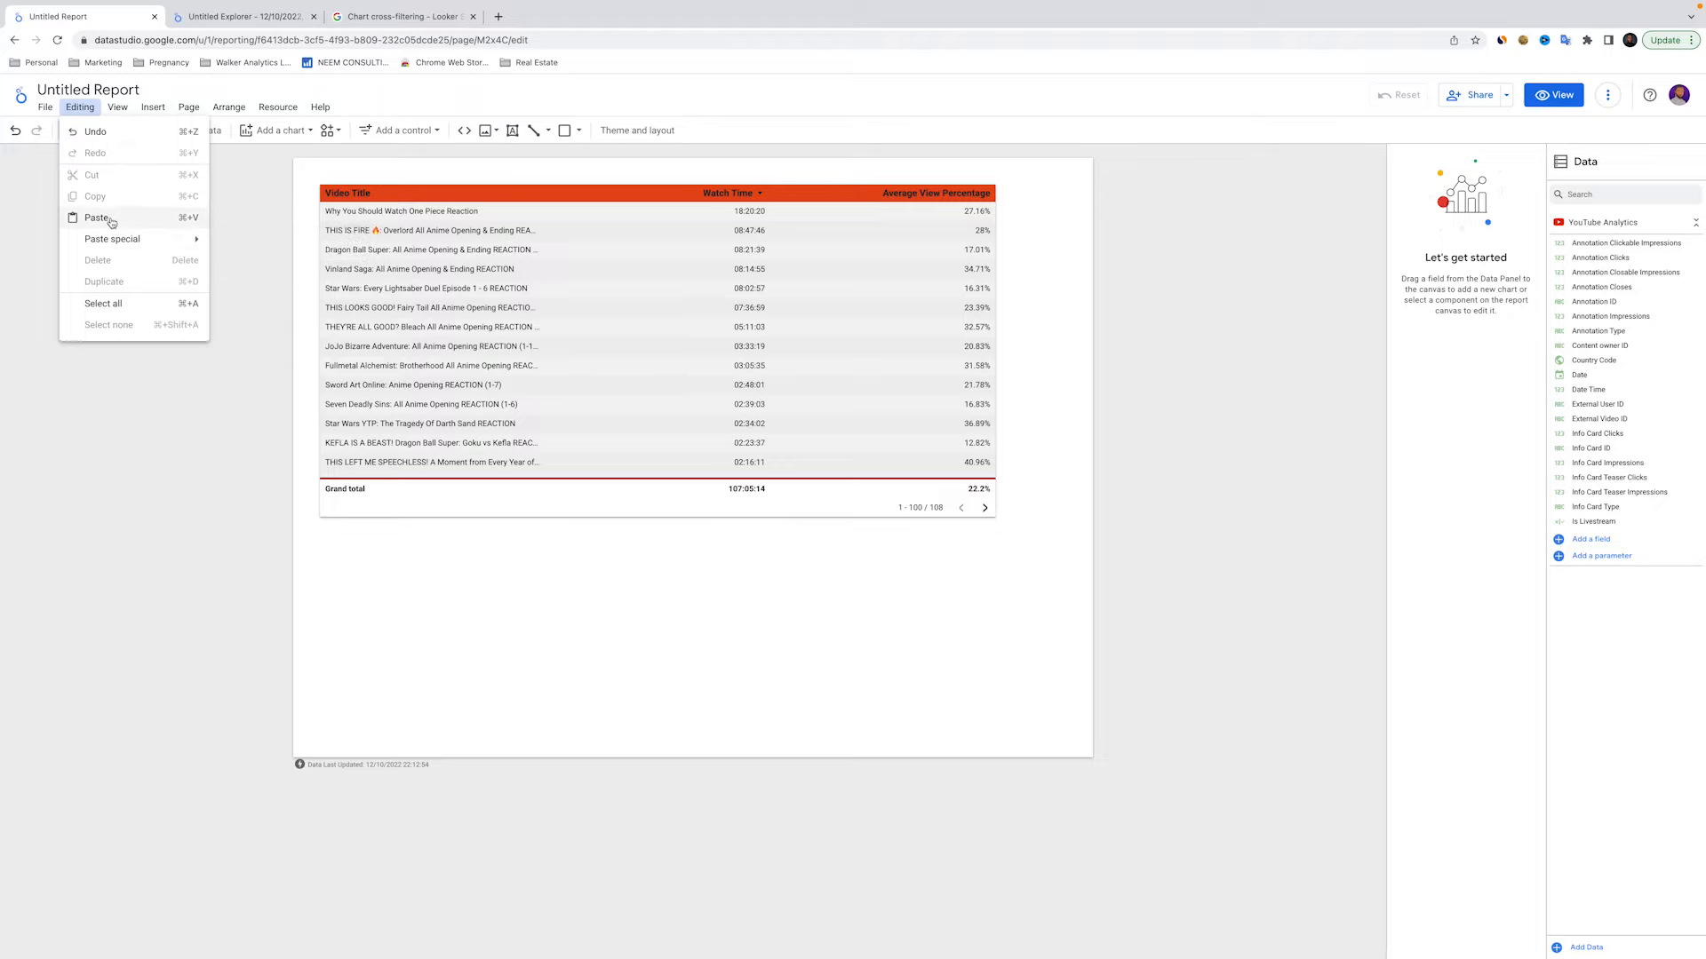
pyautogui.click(118, 109)
pyautogui.click(118, 108)
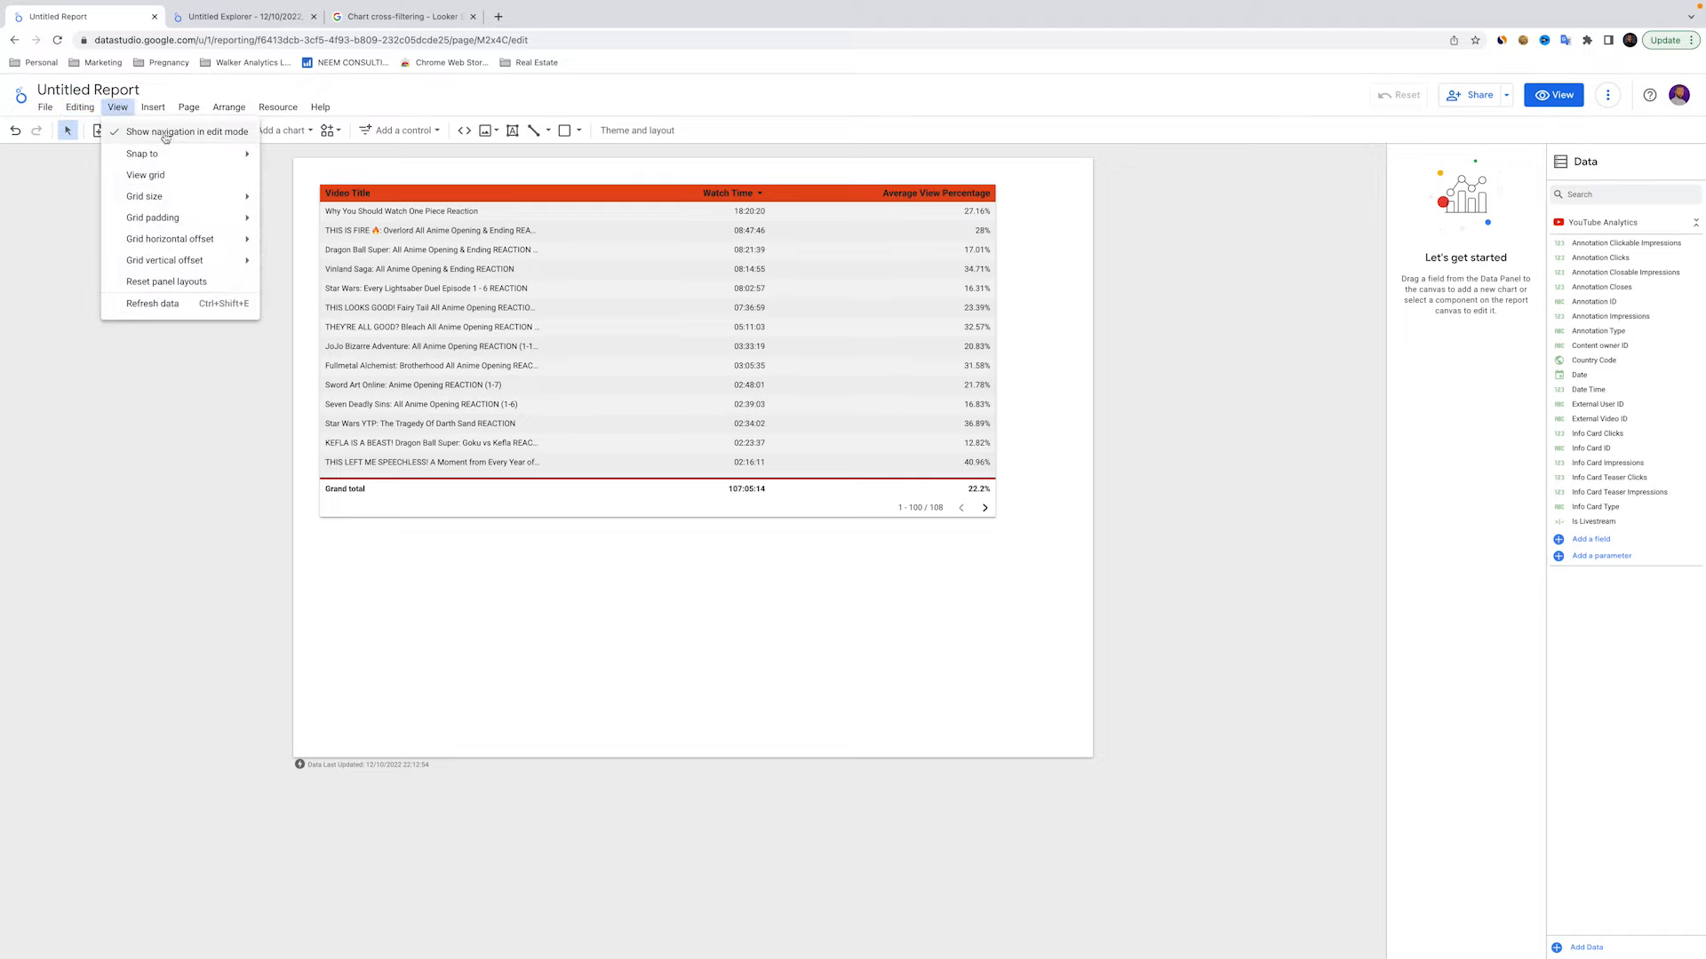
pyautogui.moveTo(188, 150)
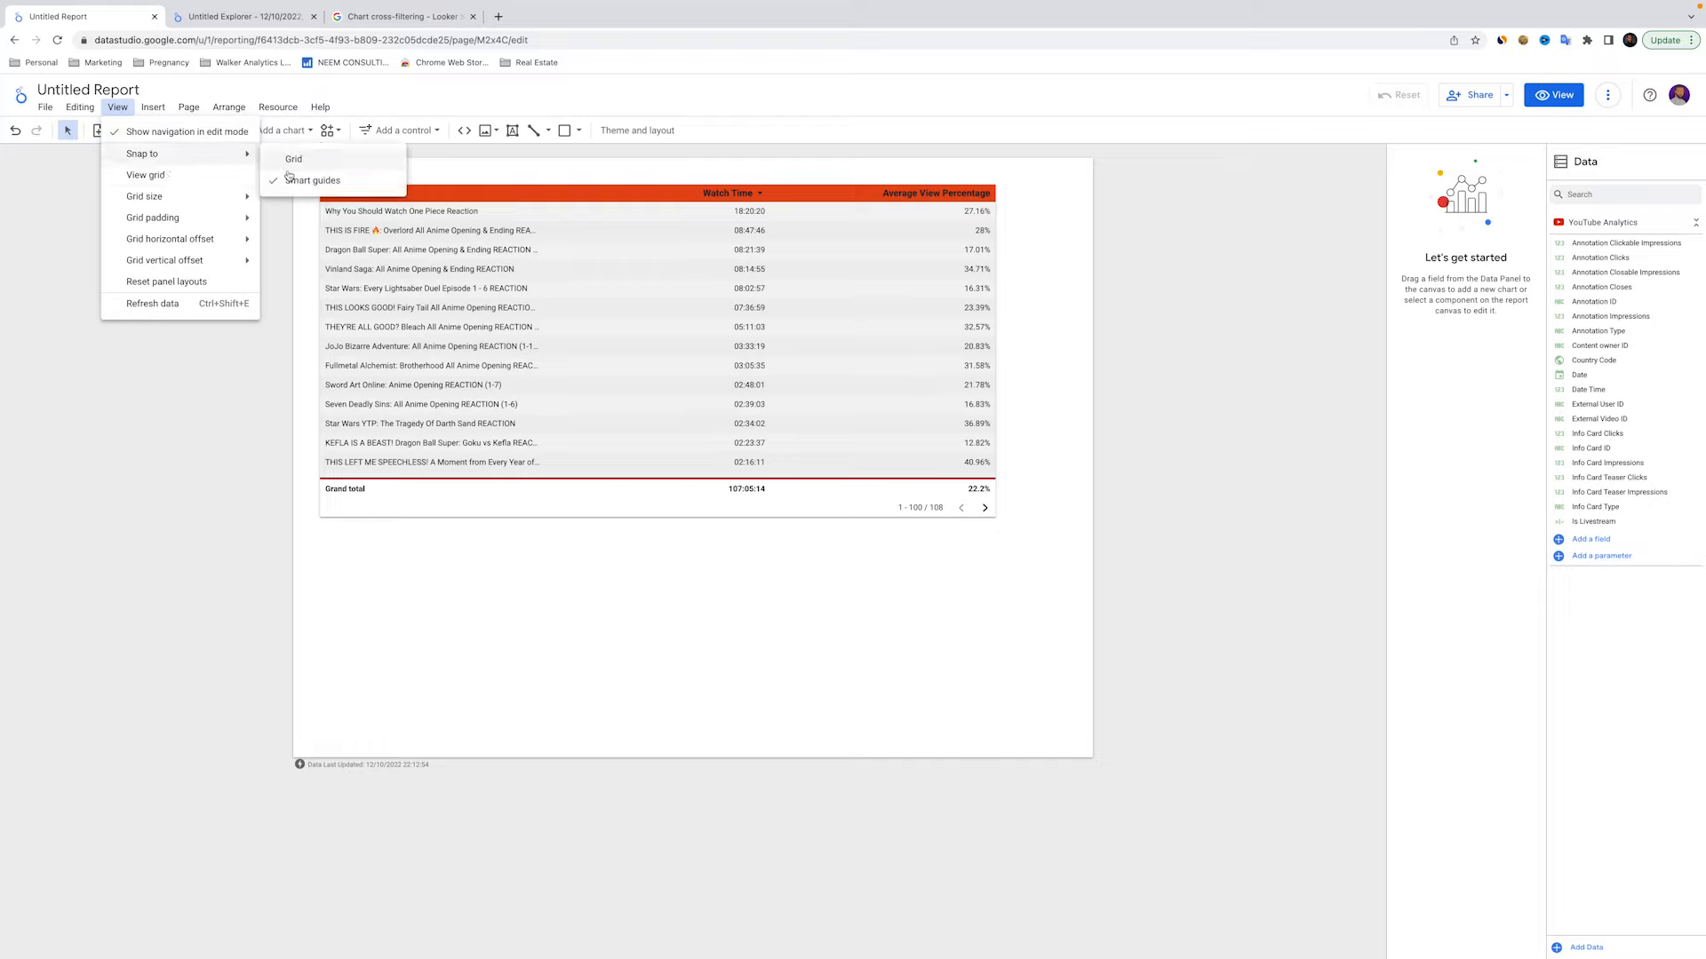
# Show the layout grid on the report canvas and hide it again
pyautogui.click(175, 182)
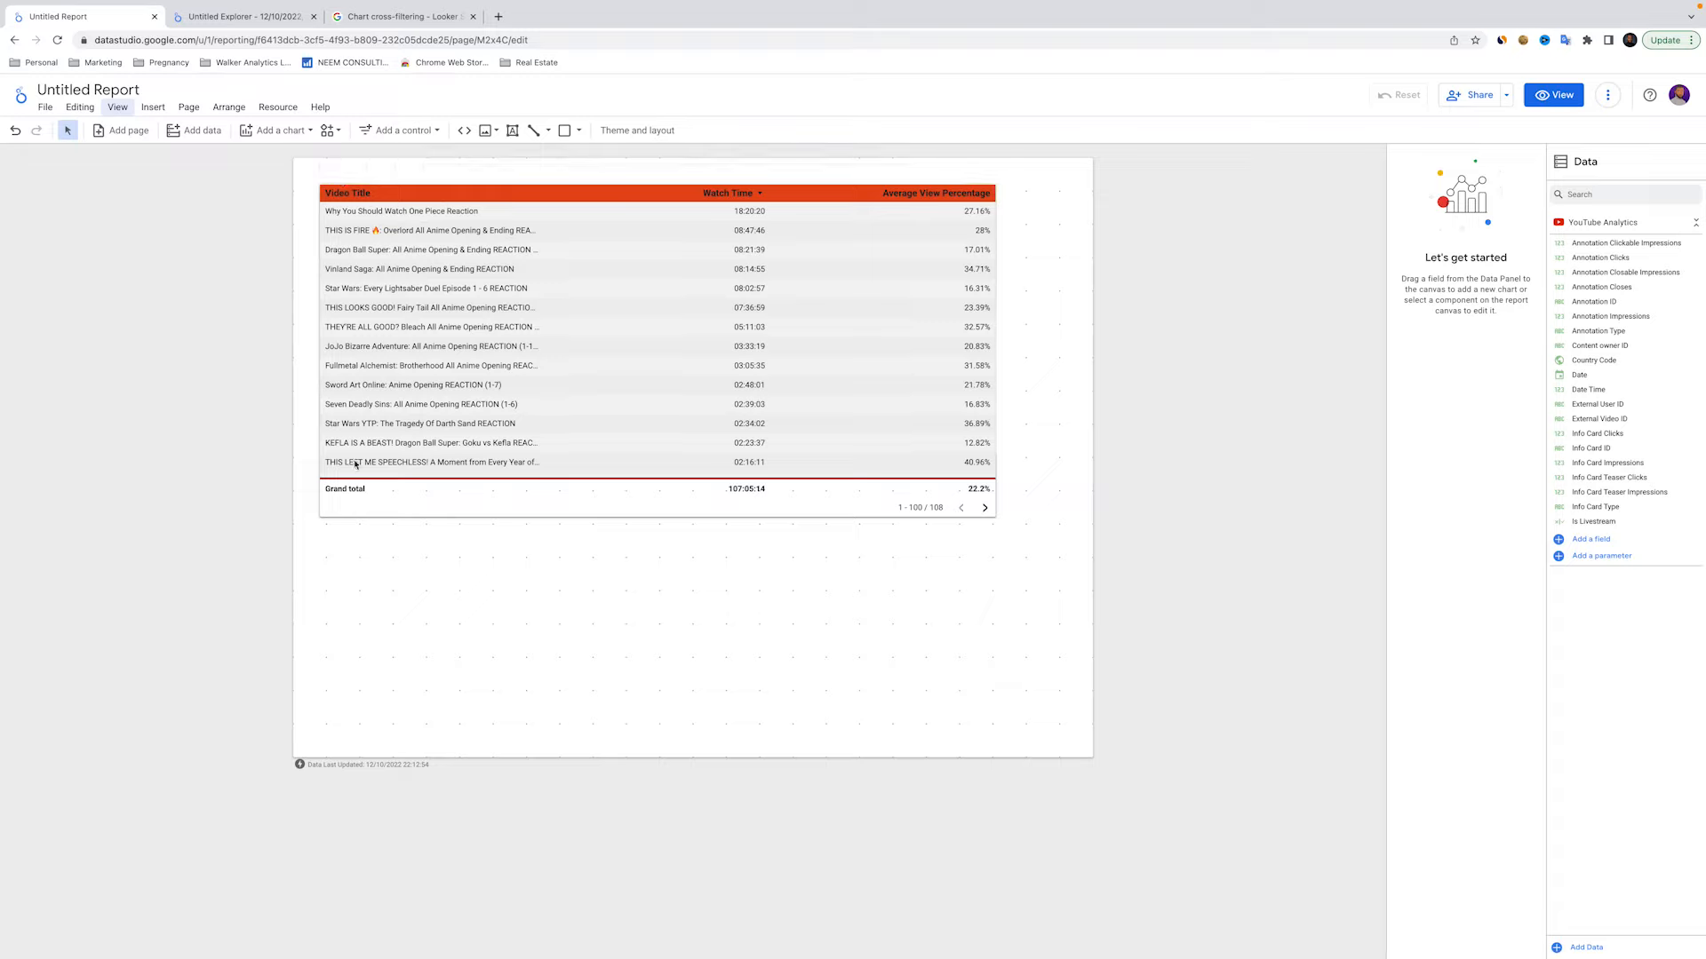
pyautogui.click(117, 107)
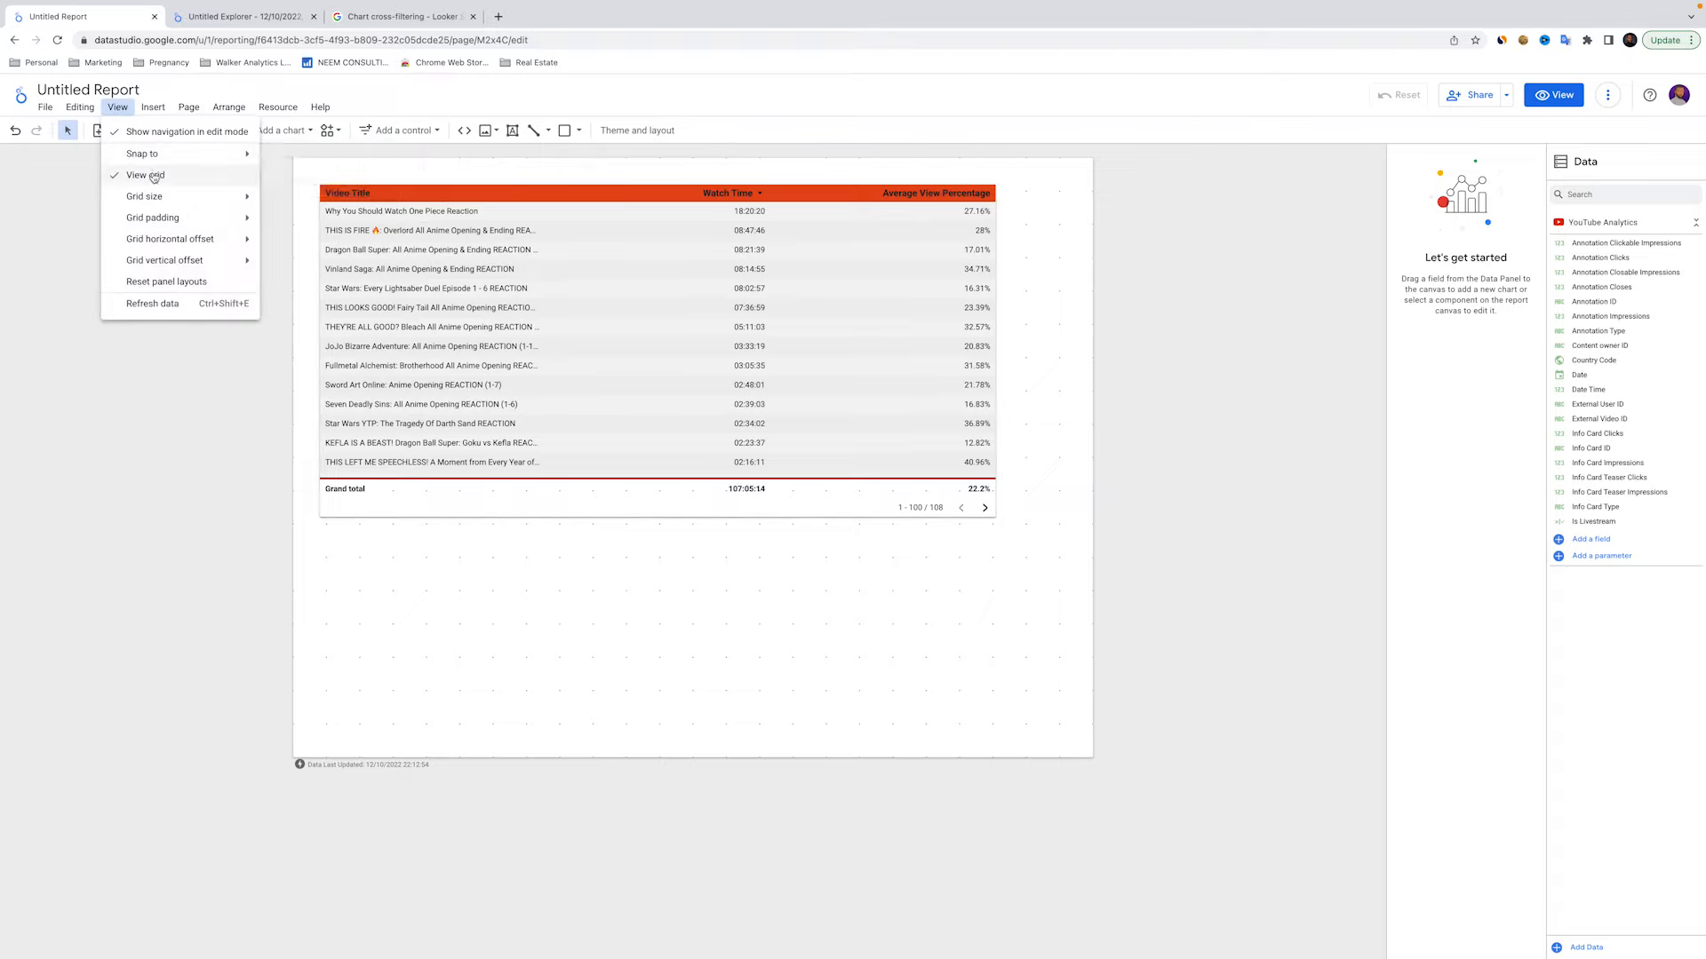
pyautogui.click(152, 181)
# Review the available grid sizes and the charts, controls and shapes that can be inserted into the report
pyautogui.click(117, 107)
pyautogui.moveTo(173, 198)
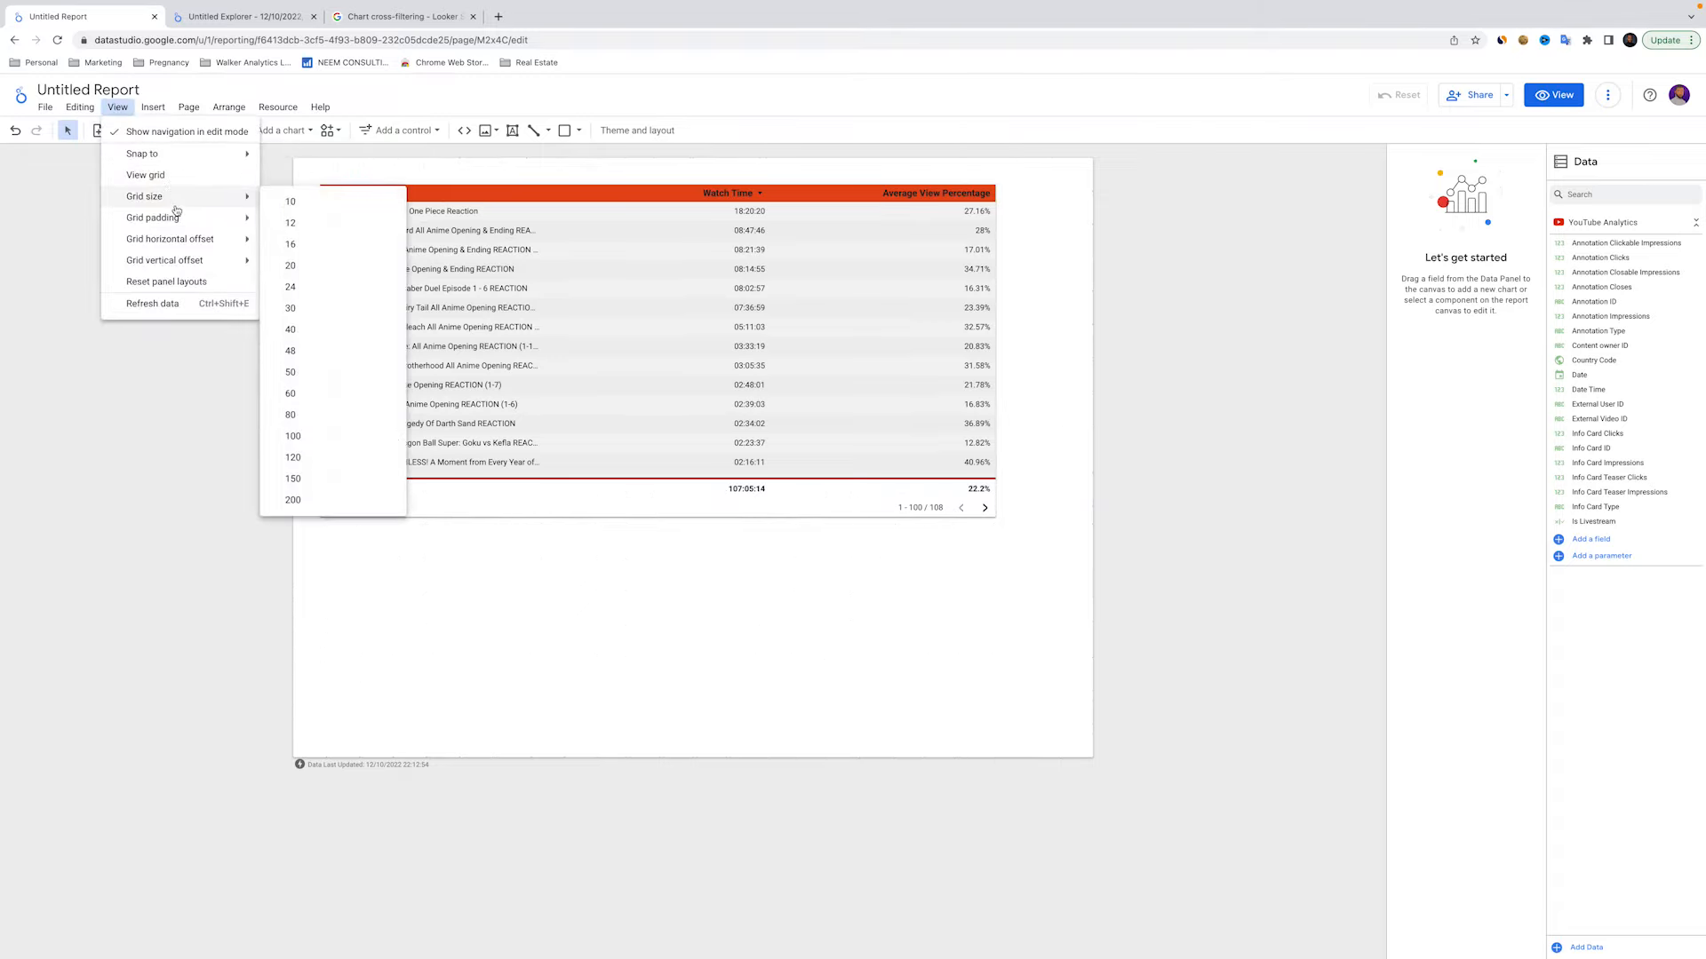
pyautogui.moveTo(191, 242)
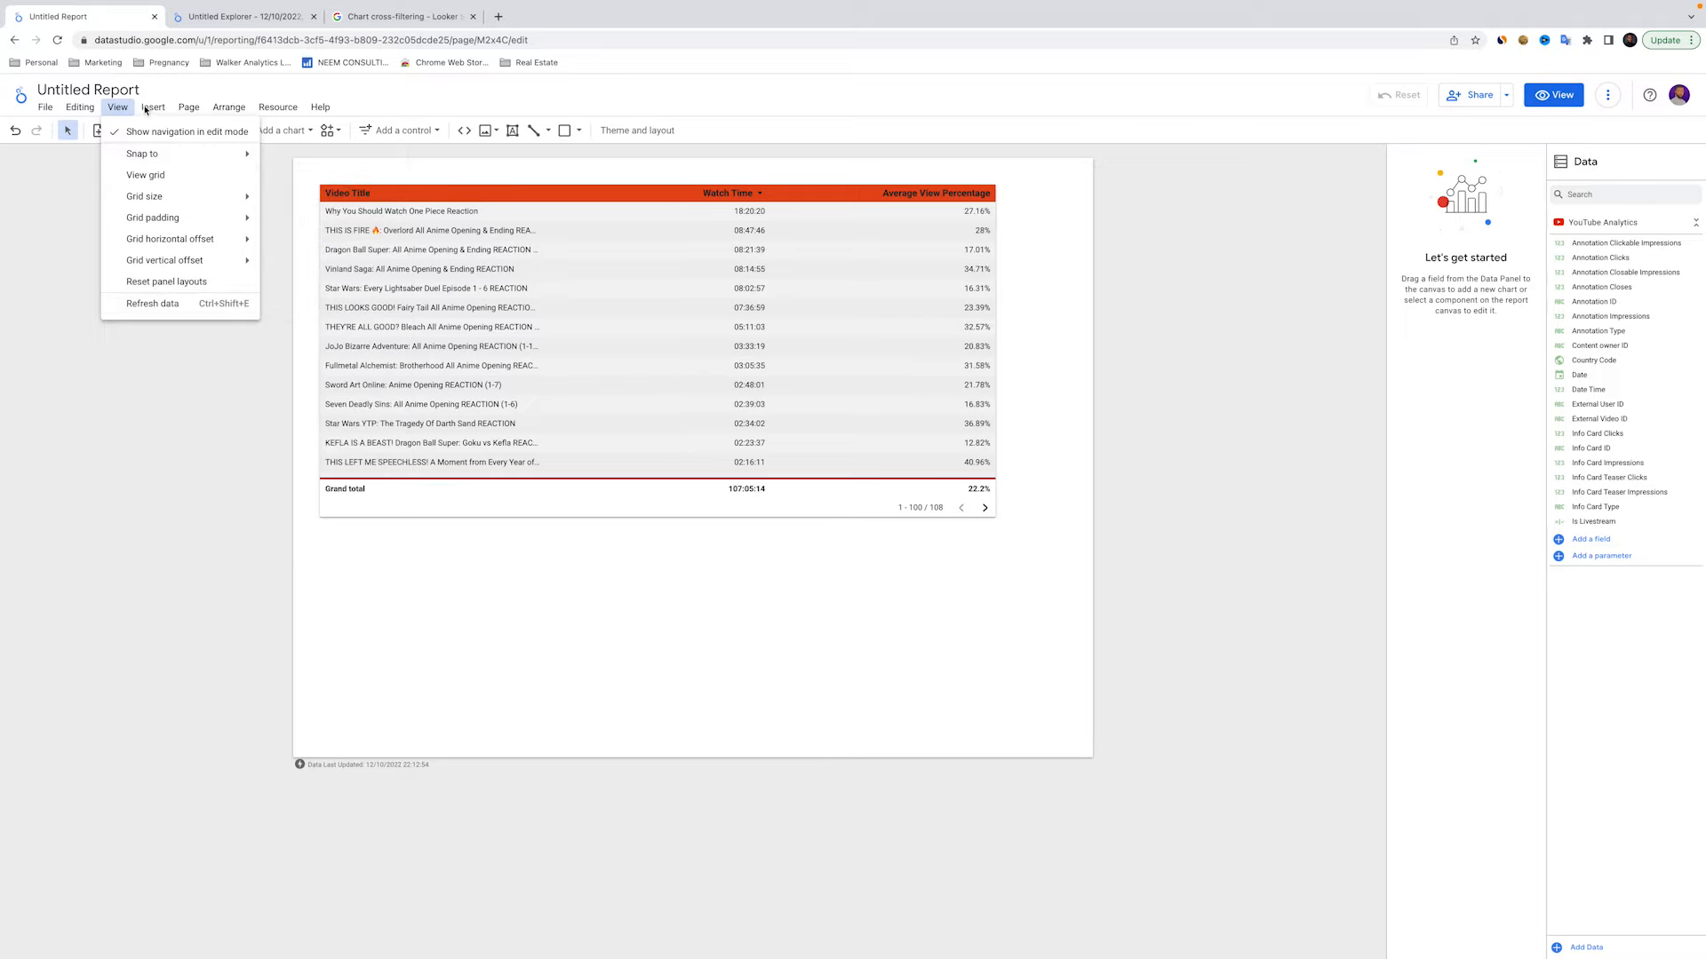
pyautogui.moveTo(153, 108)
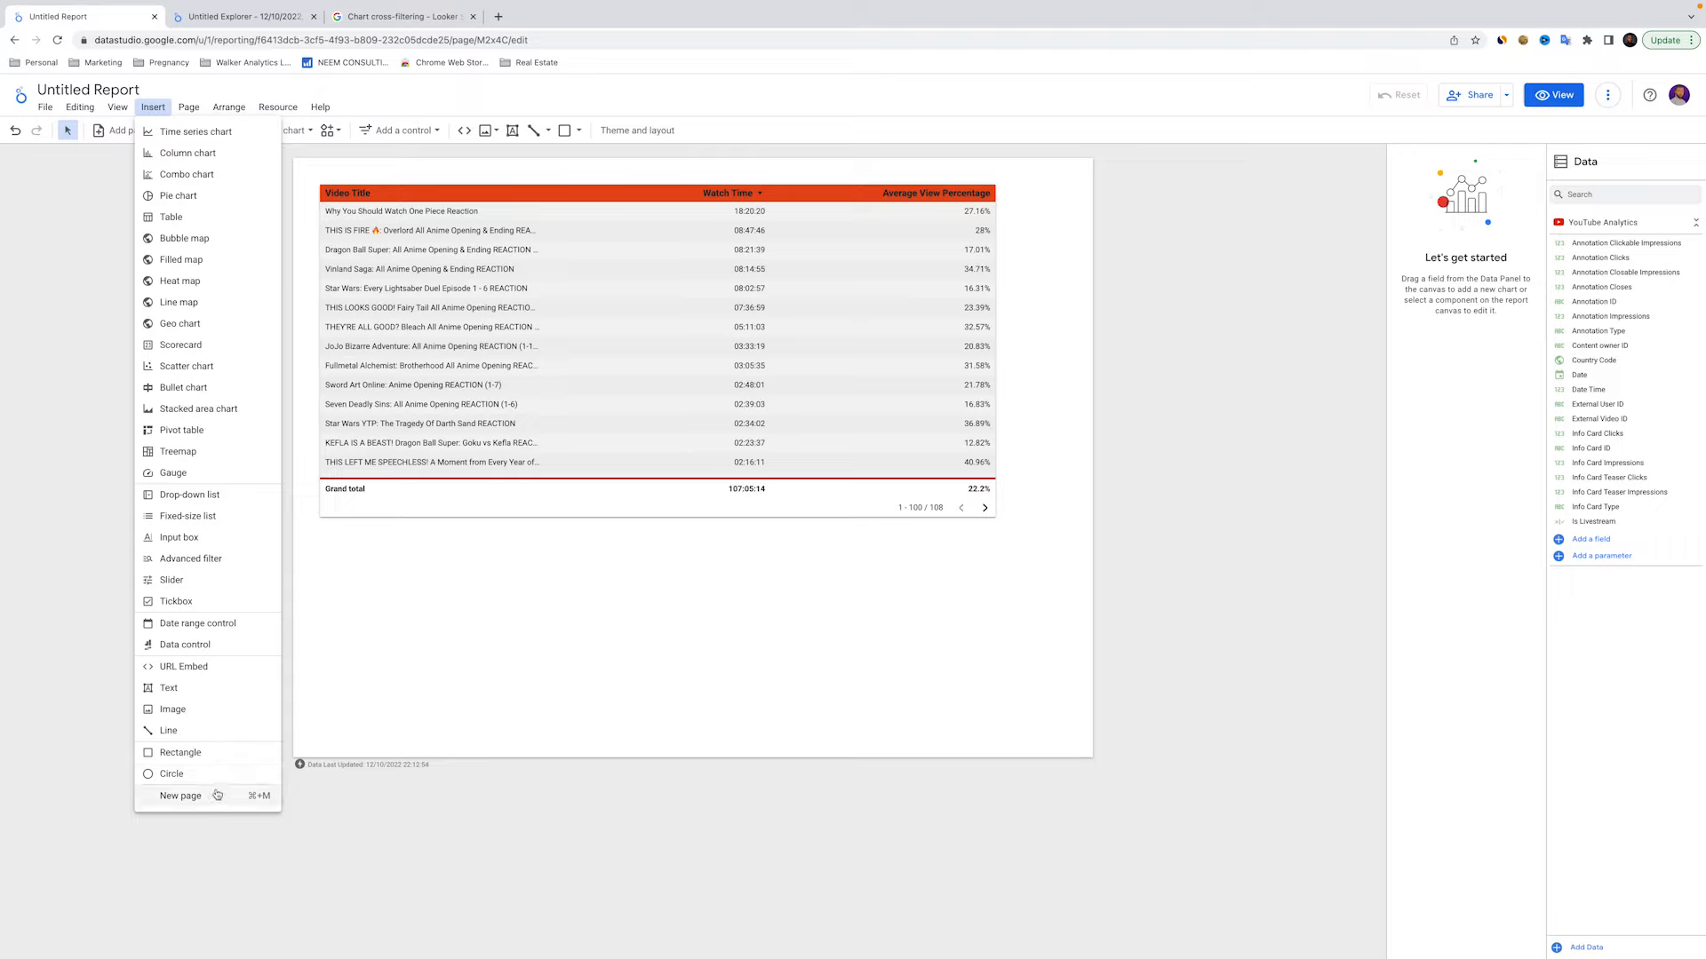
# Add a new page to the report and switch between pages 1 and 2, ending on the new page
pyautogui.click(187, 108)
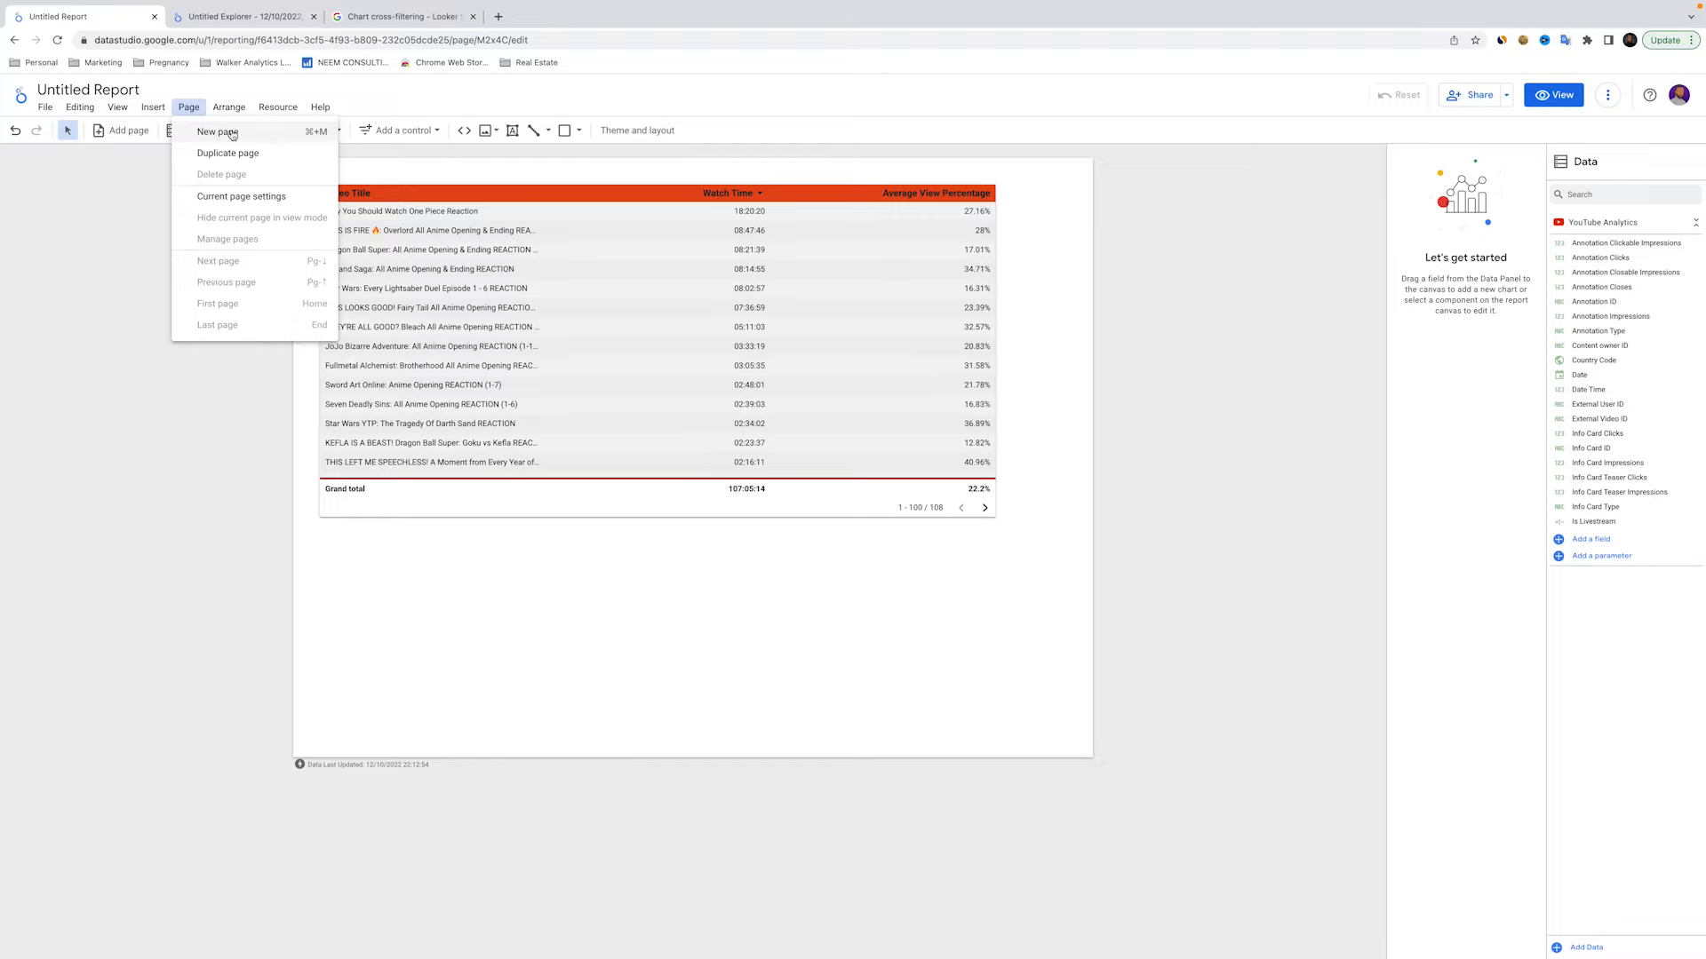
pyautogui.click(217, 130)
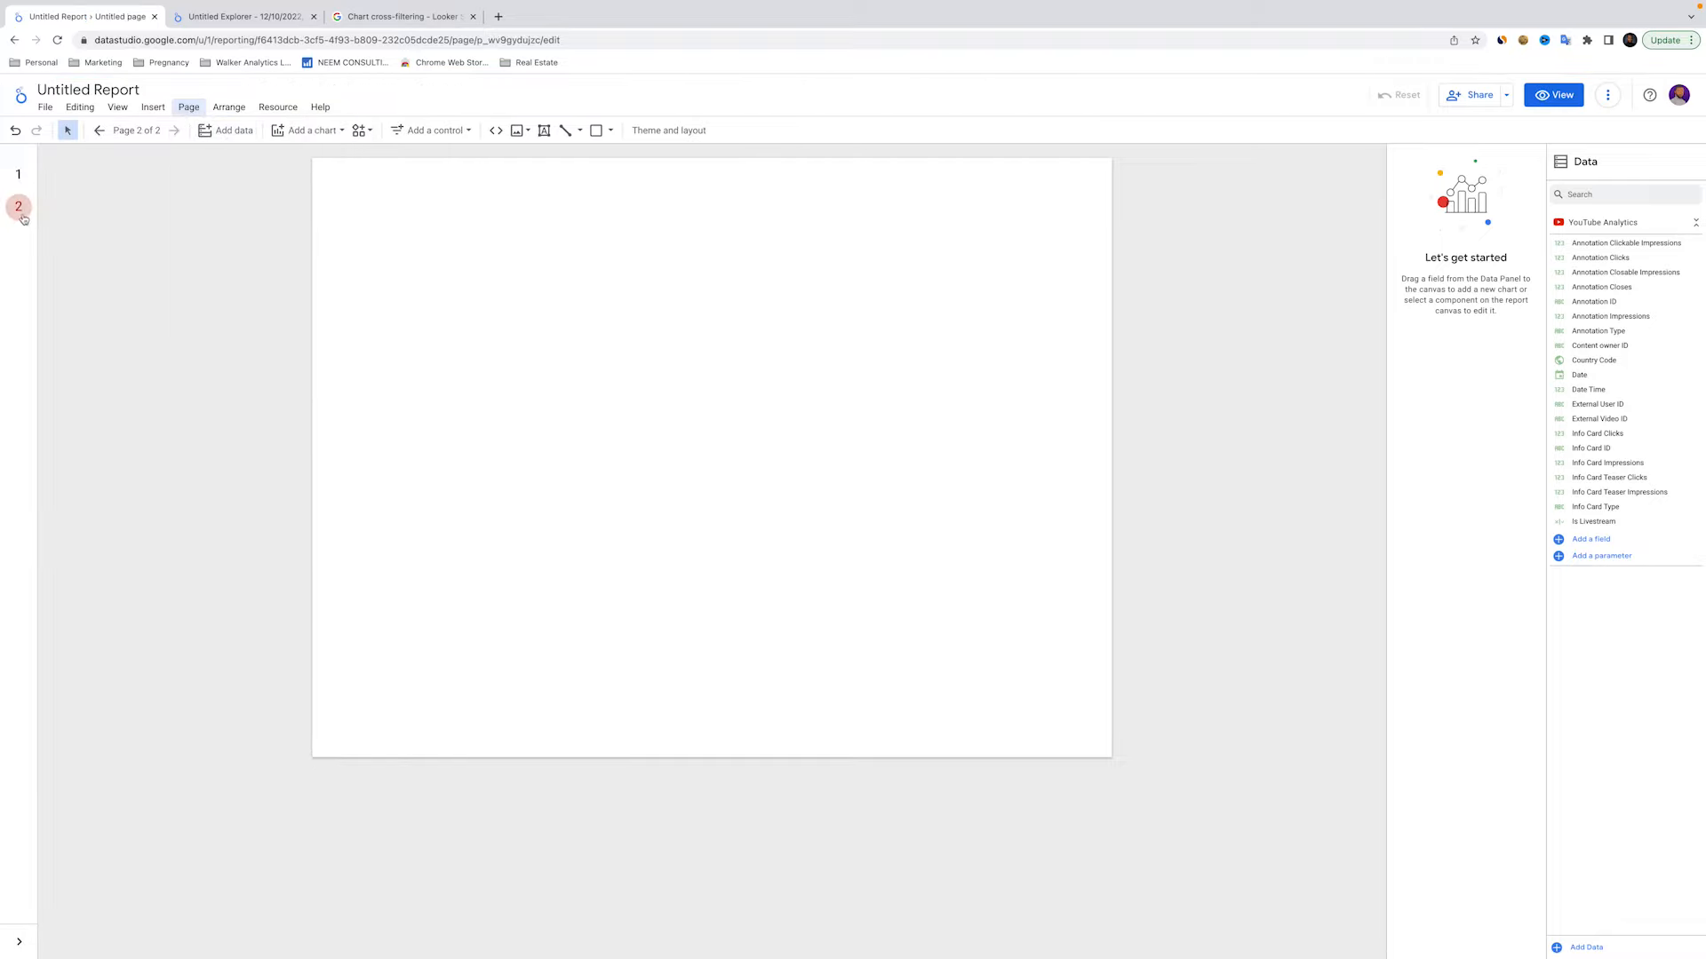
pyautogui.click(18, 175)
pyautogui.click(17, 206)
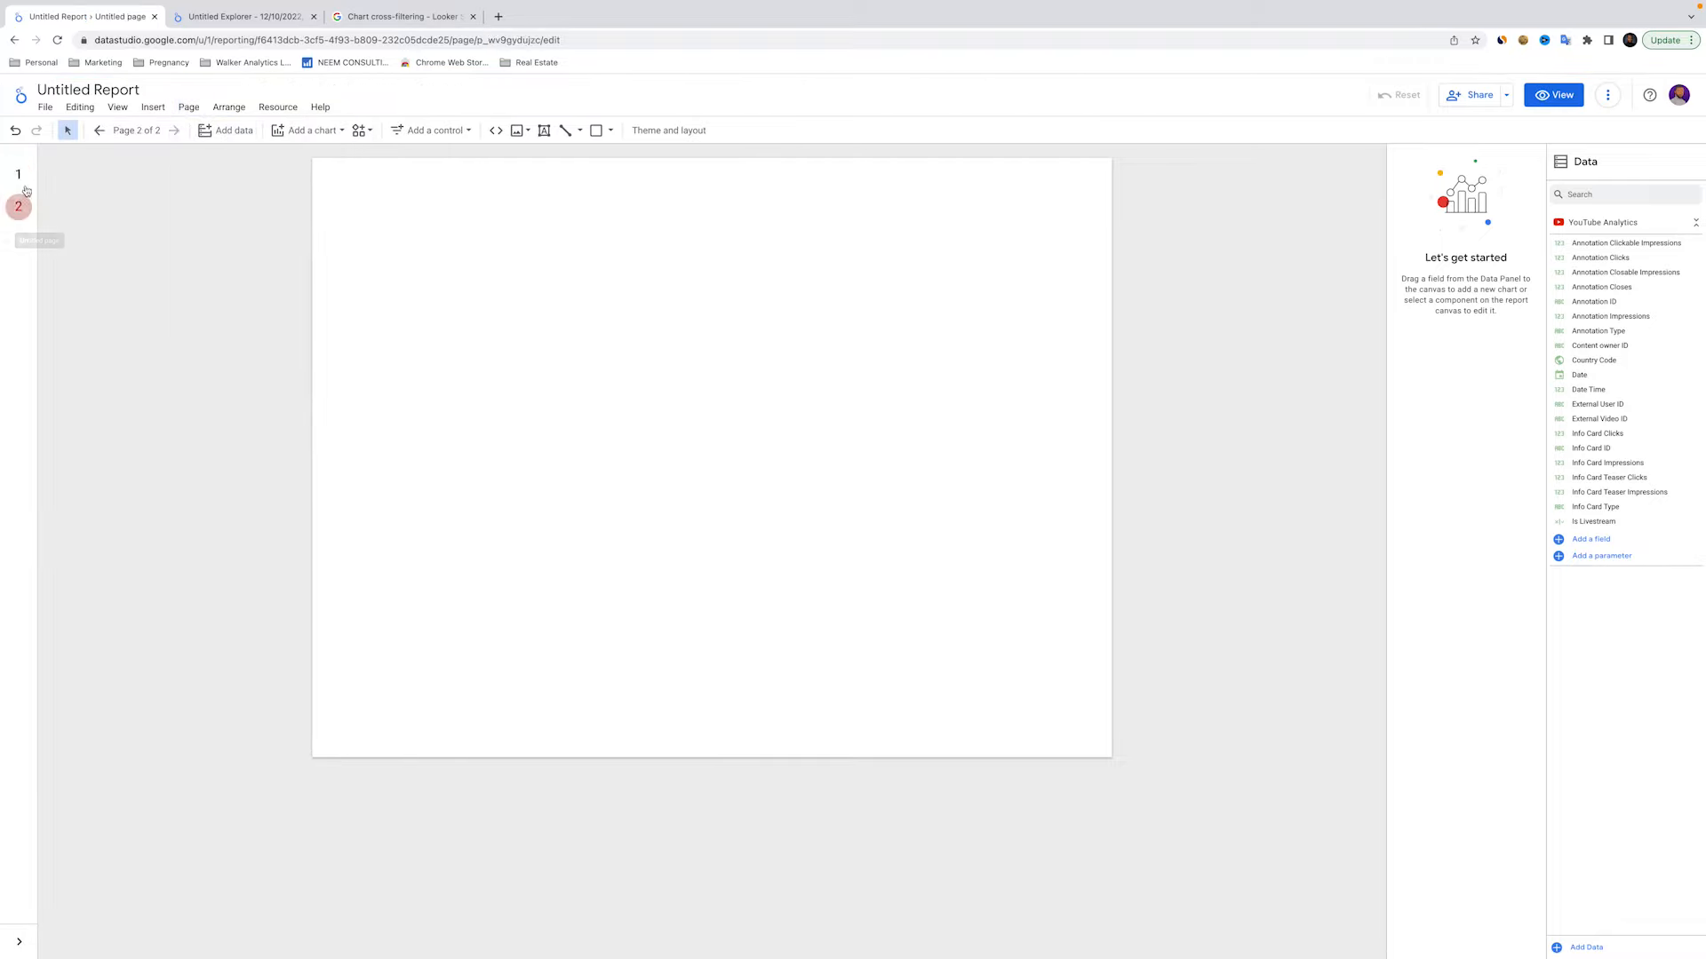
# Examine the setup and style settings of page 2 and the page navigation commands
pyautogui.click(188, 107)
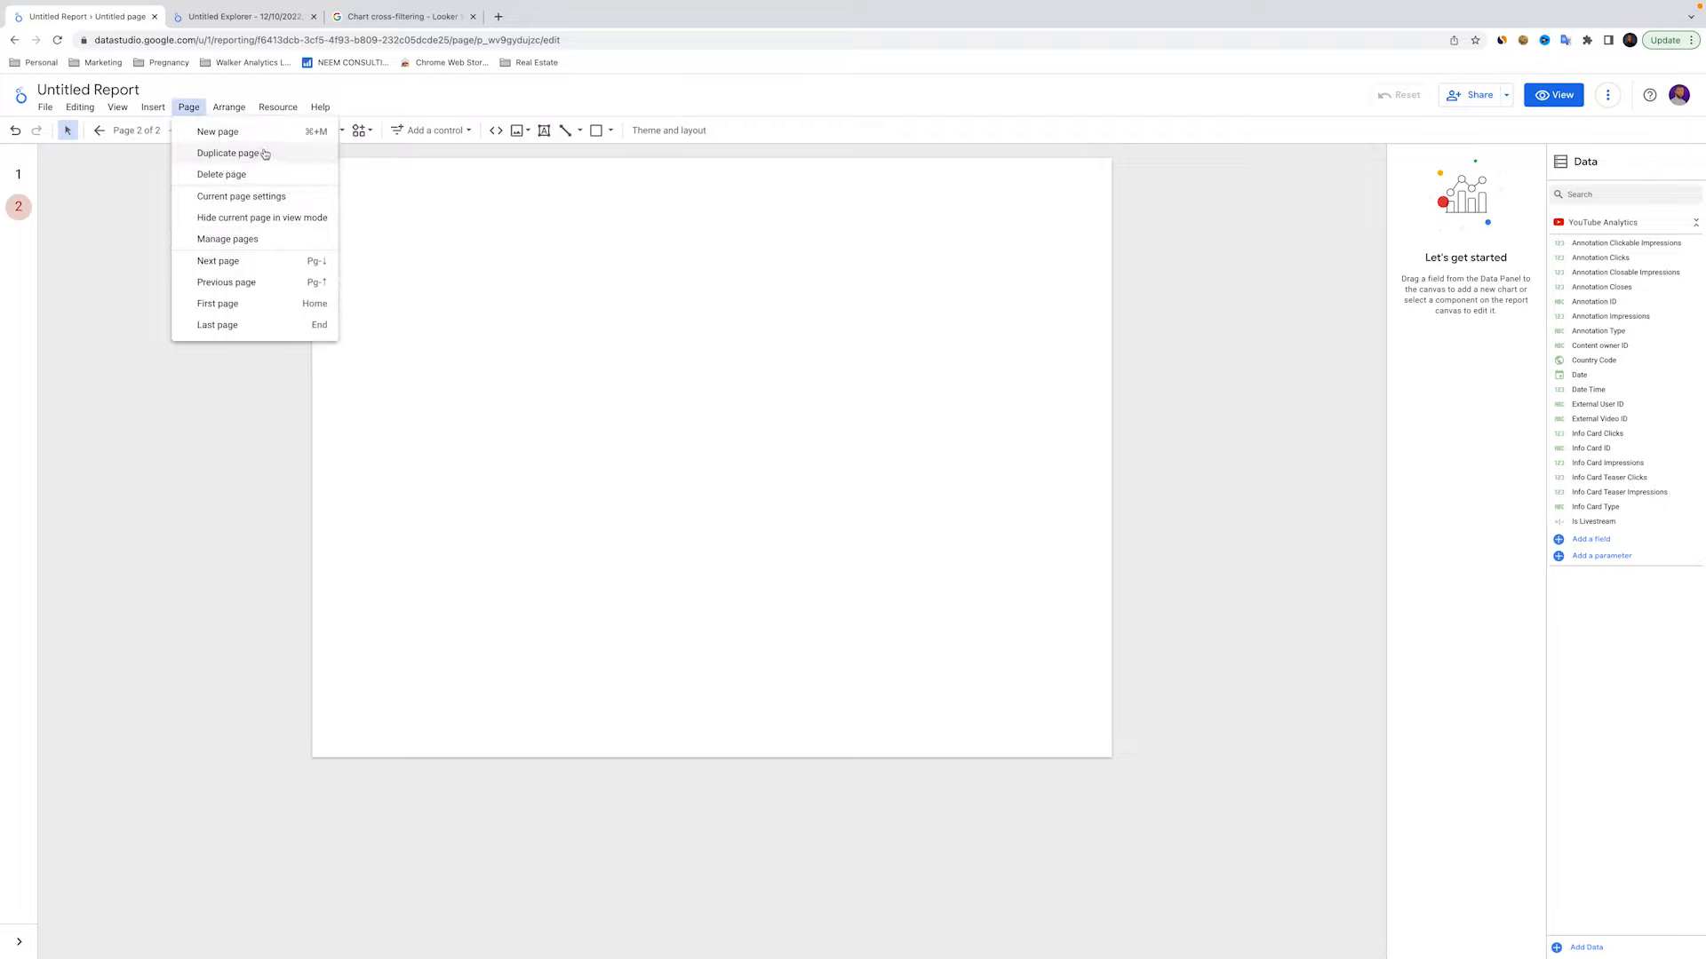
pyautogui.click(234, 196)
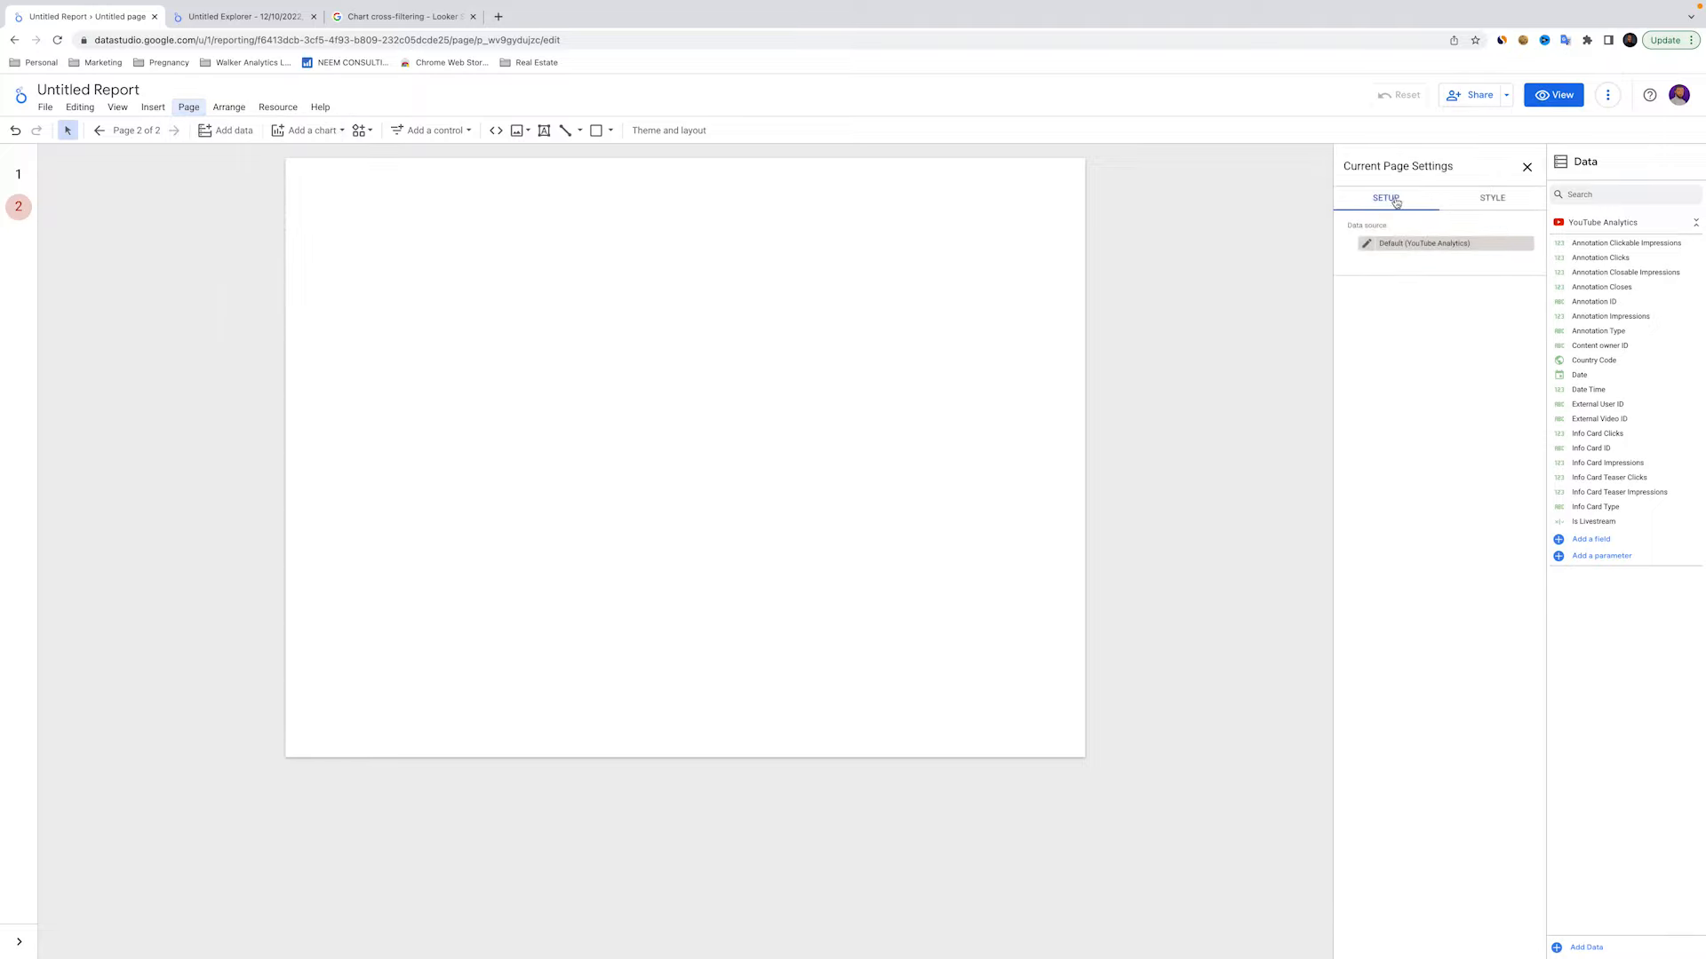
pyautogui.click(1493, 197)
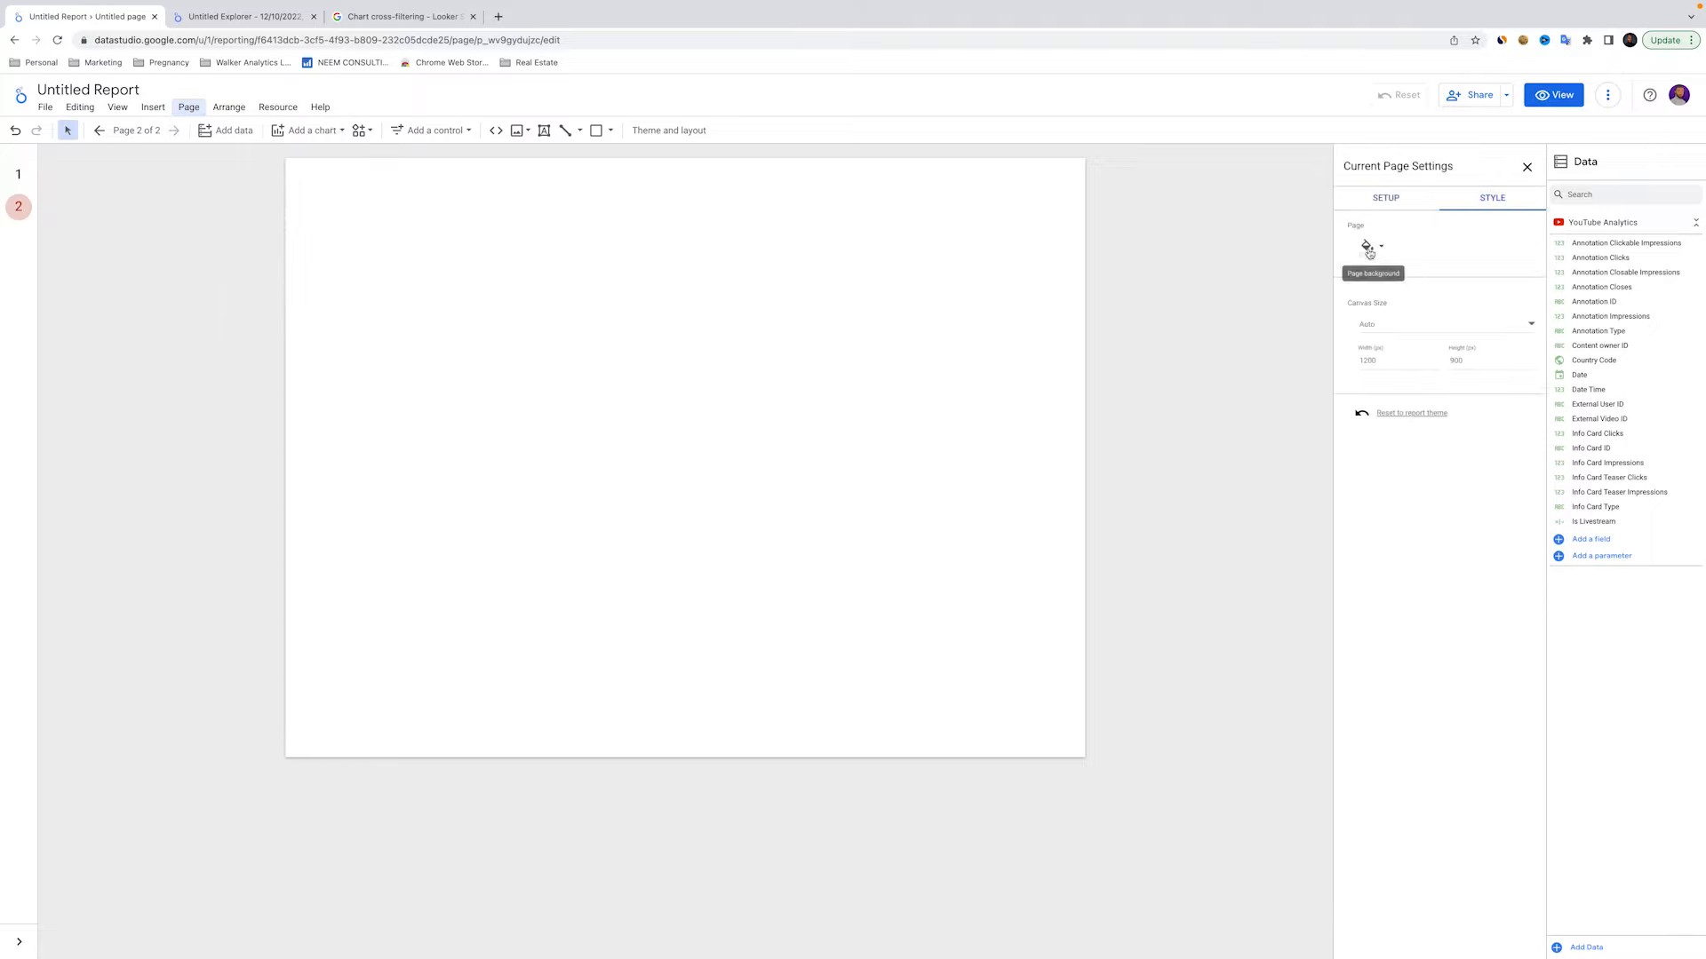
pyautogui.click(189, 106)
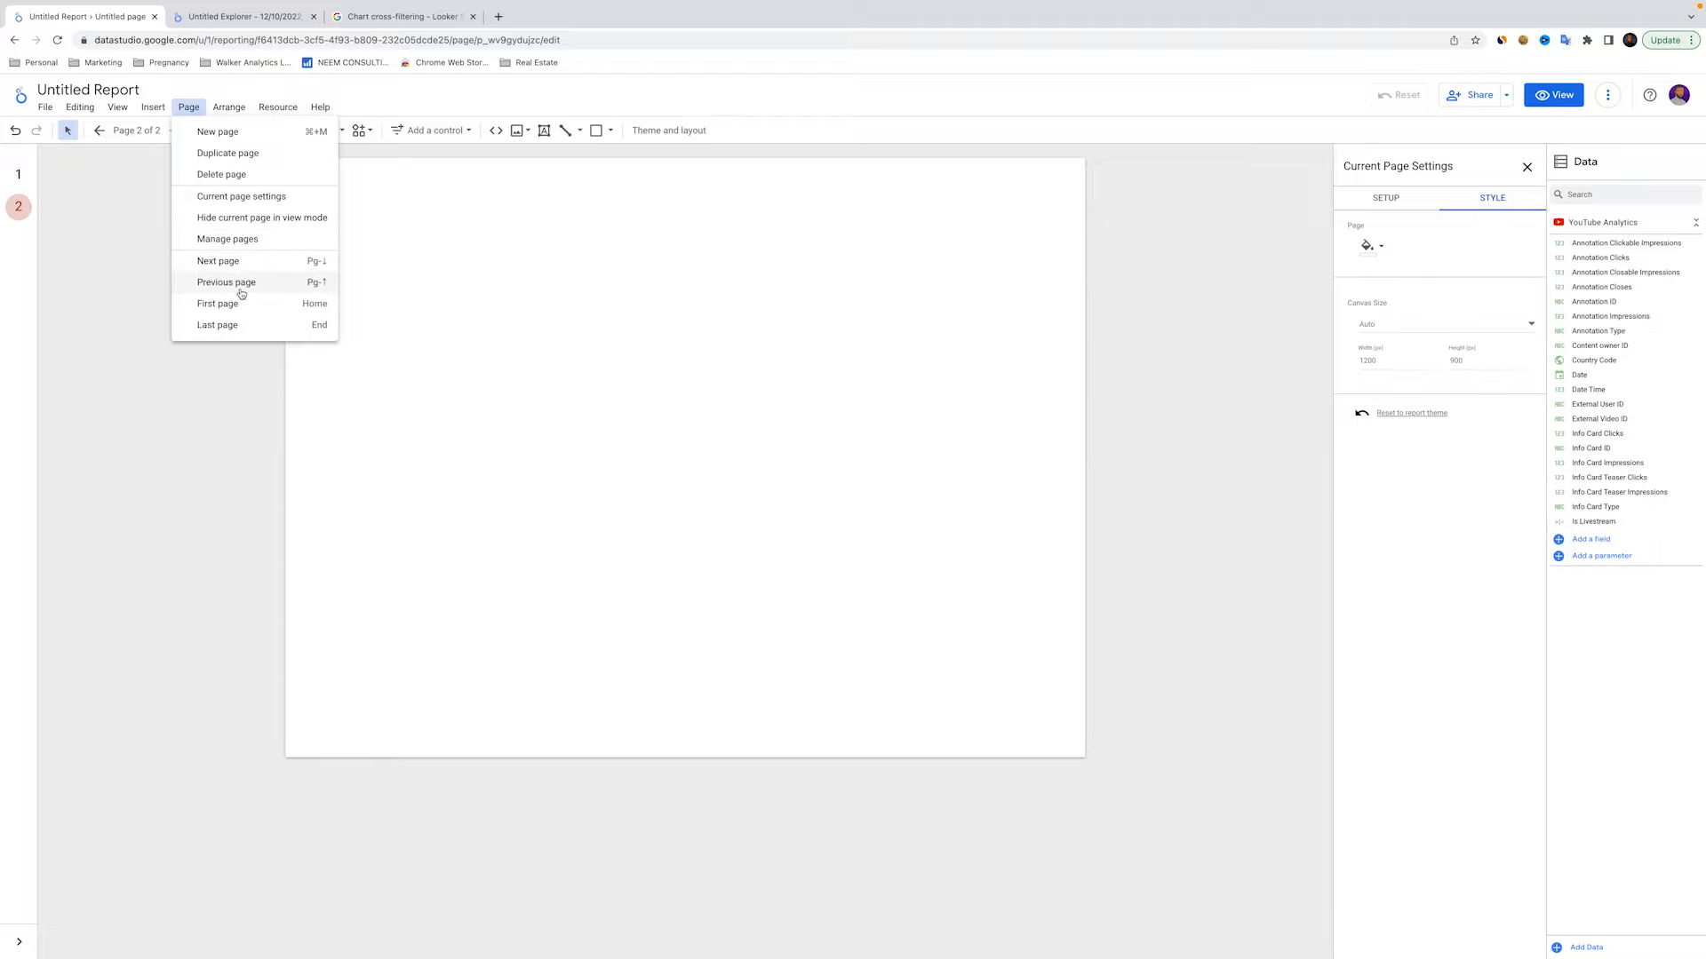
# Go back to page 1, select the video table and review the arrange options available for it
pyautogui.click(233, 108)
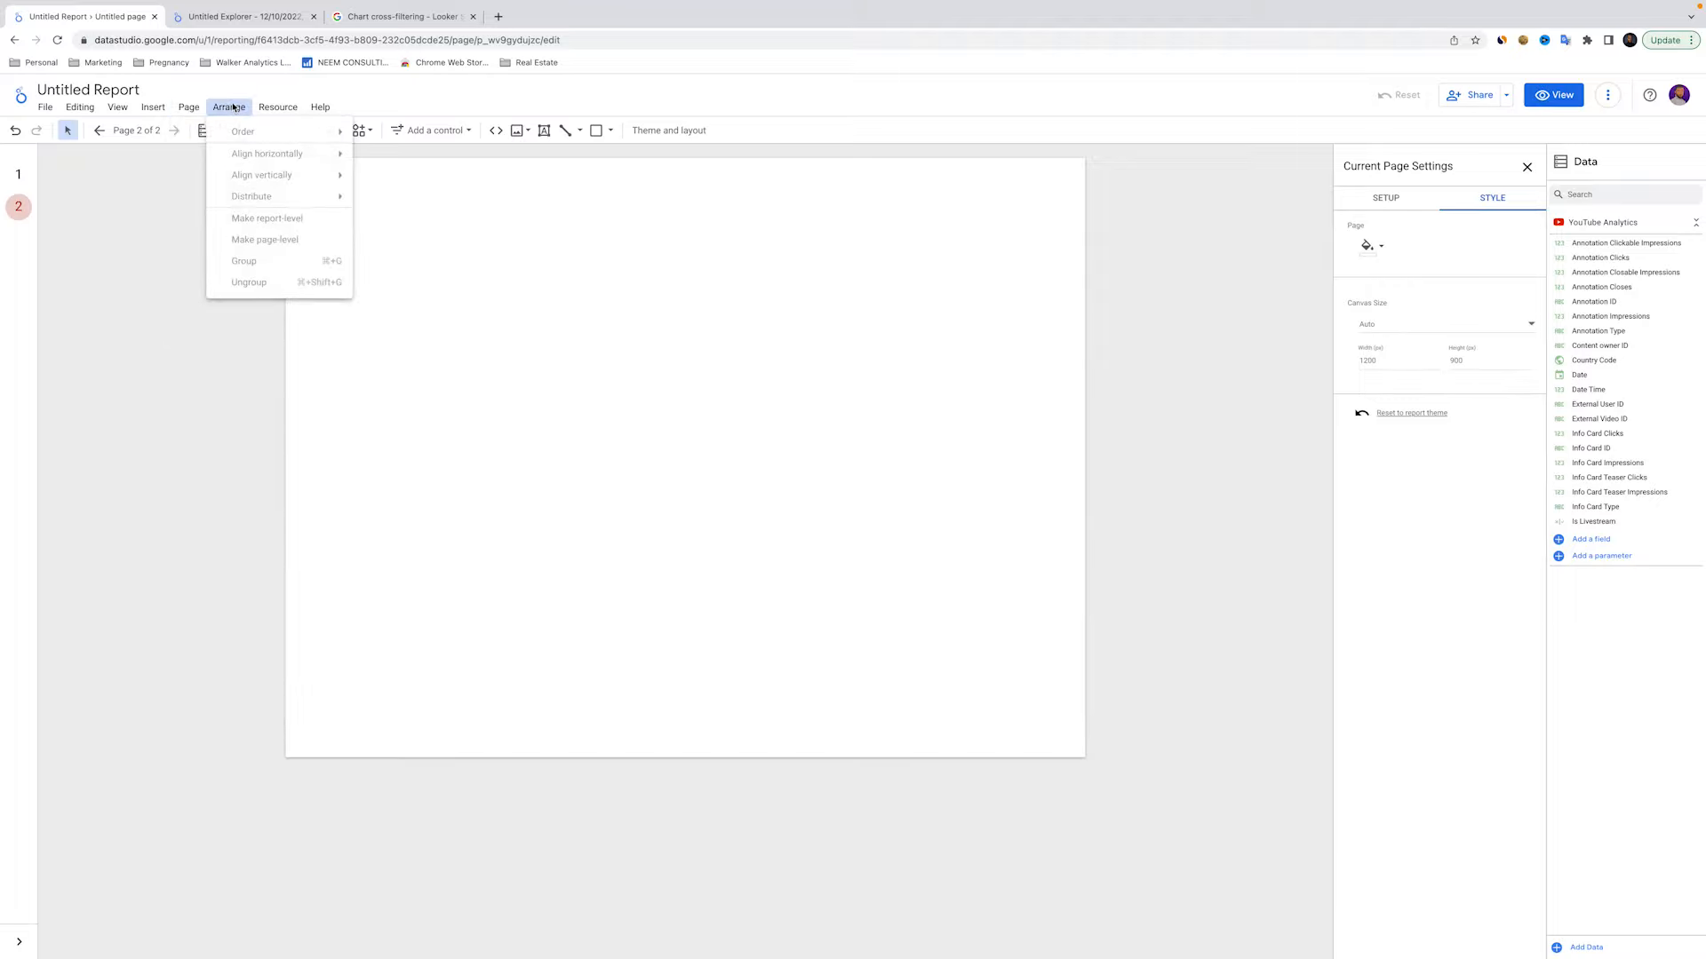
pyautogui.click(18, 174)
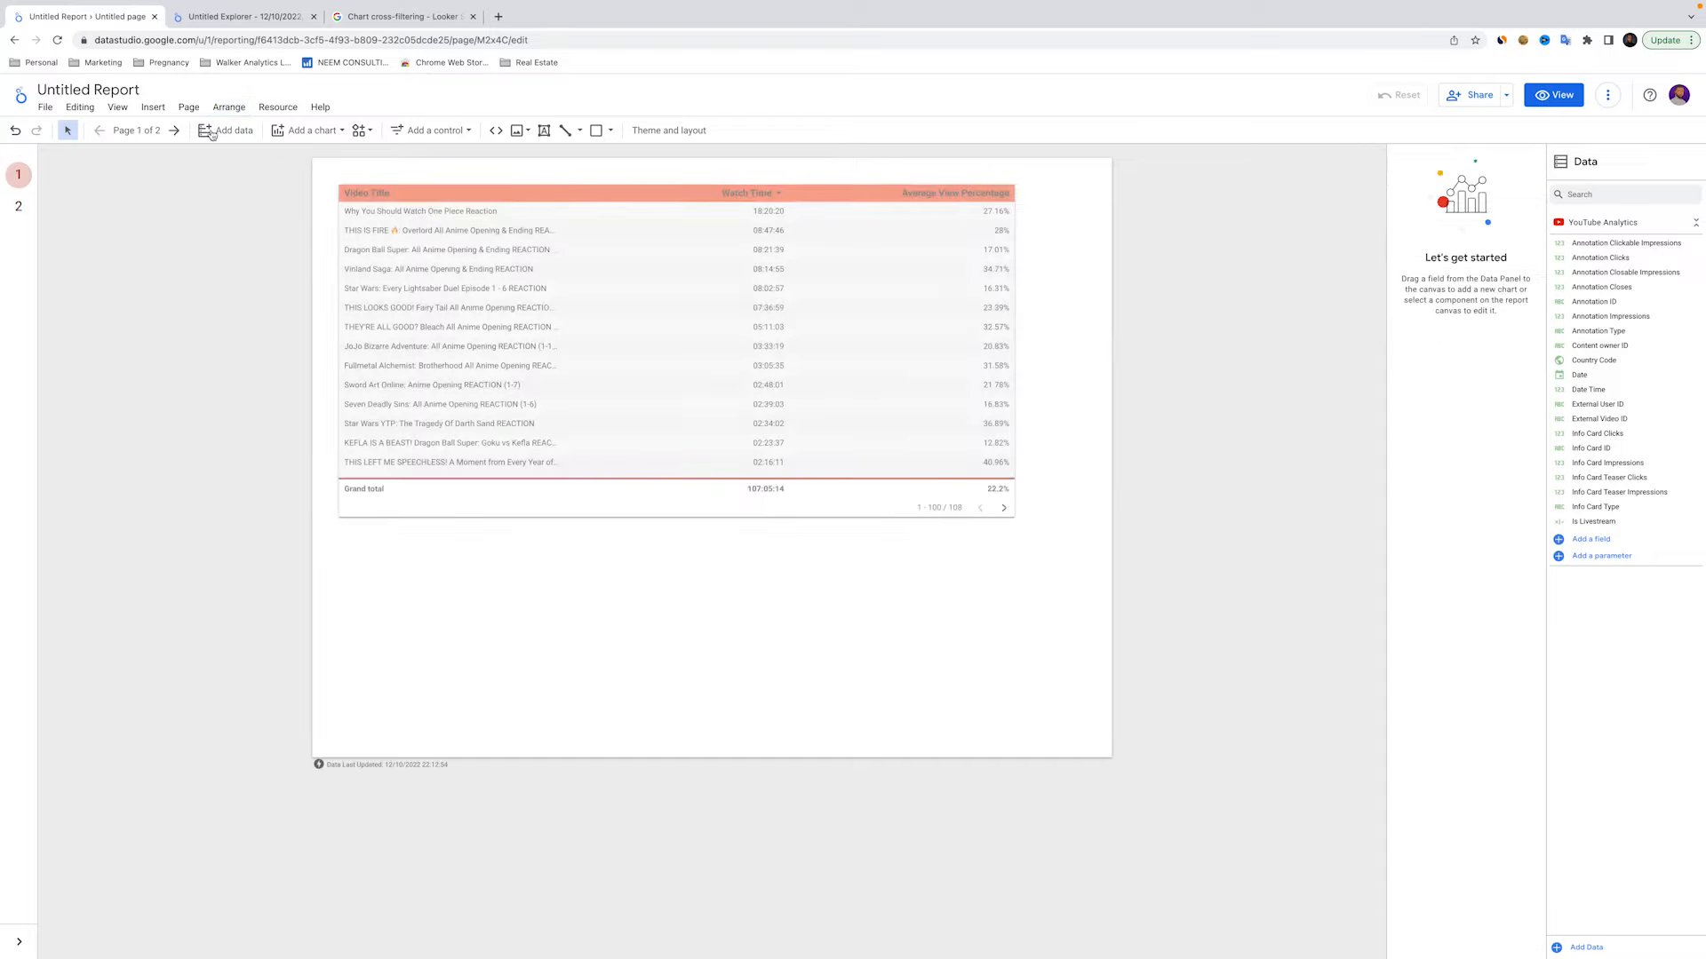
pyautogui.click(230, 108)
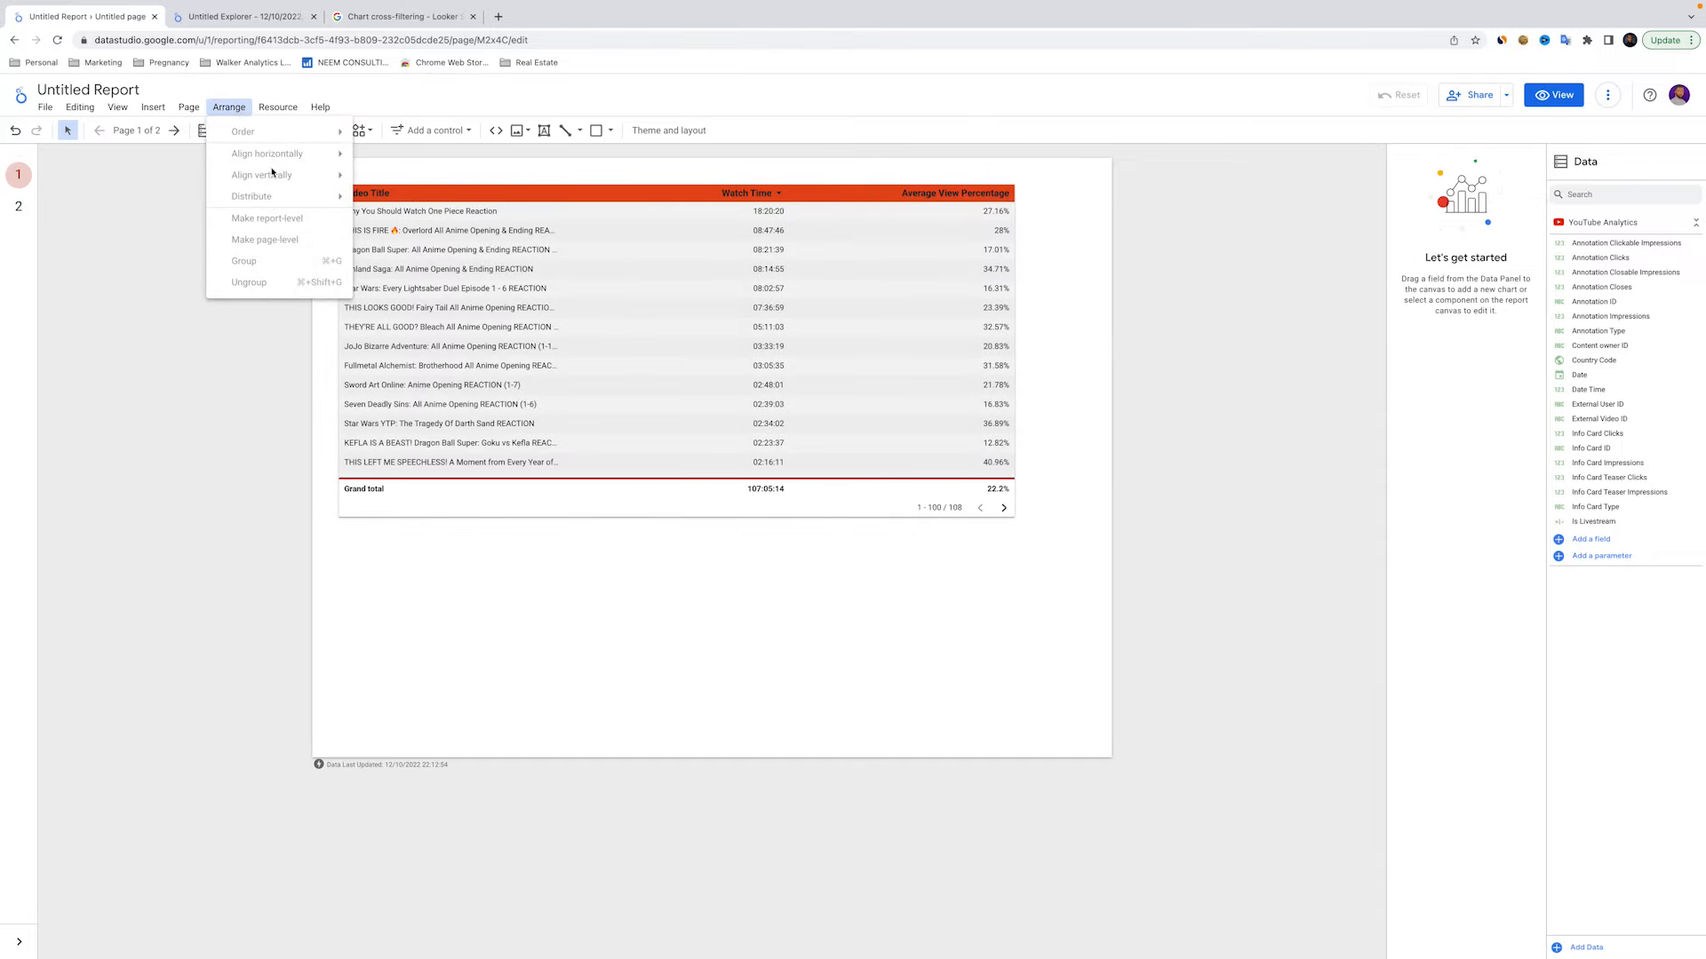
pyautogui.click(402, 193)
pyautogui.click(229, 108)
pyautogui.moveTo(249, 140)
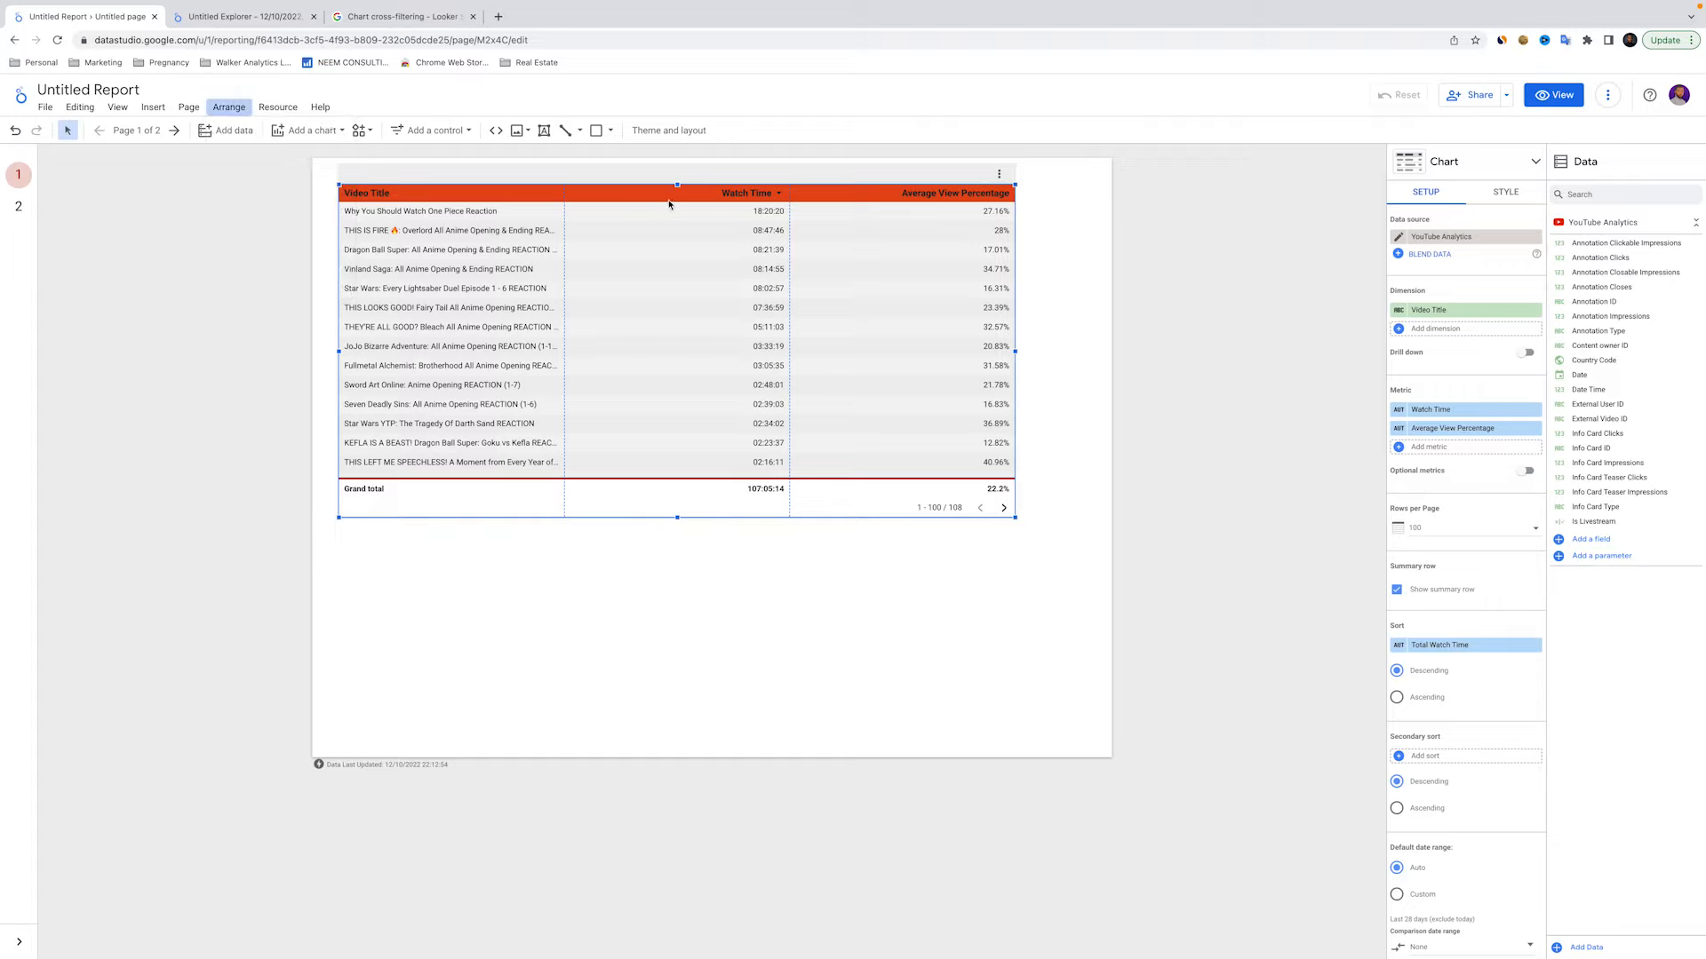
# Look through the table's own commands, including Sort by, and check its Order and Make report-level options
pyautogui.rightClick(640, 193)
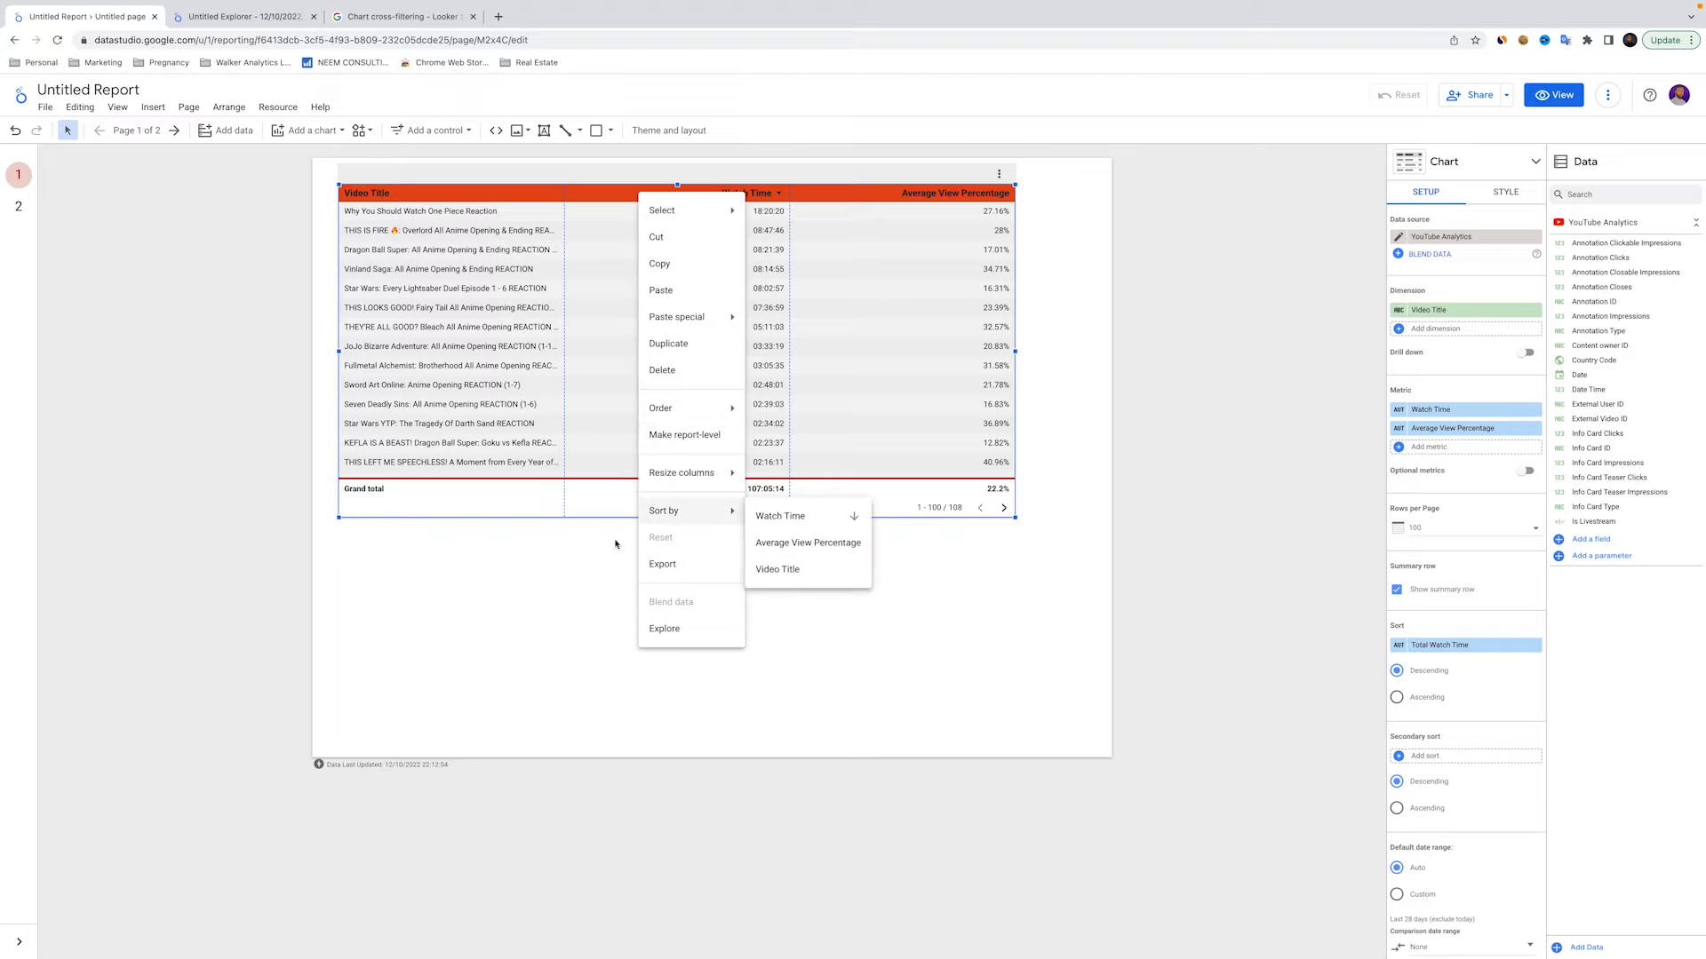
pyautogui.click(491, 556)
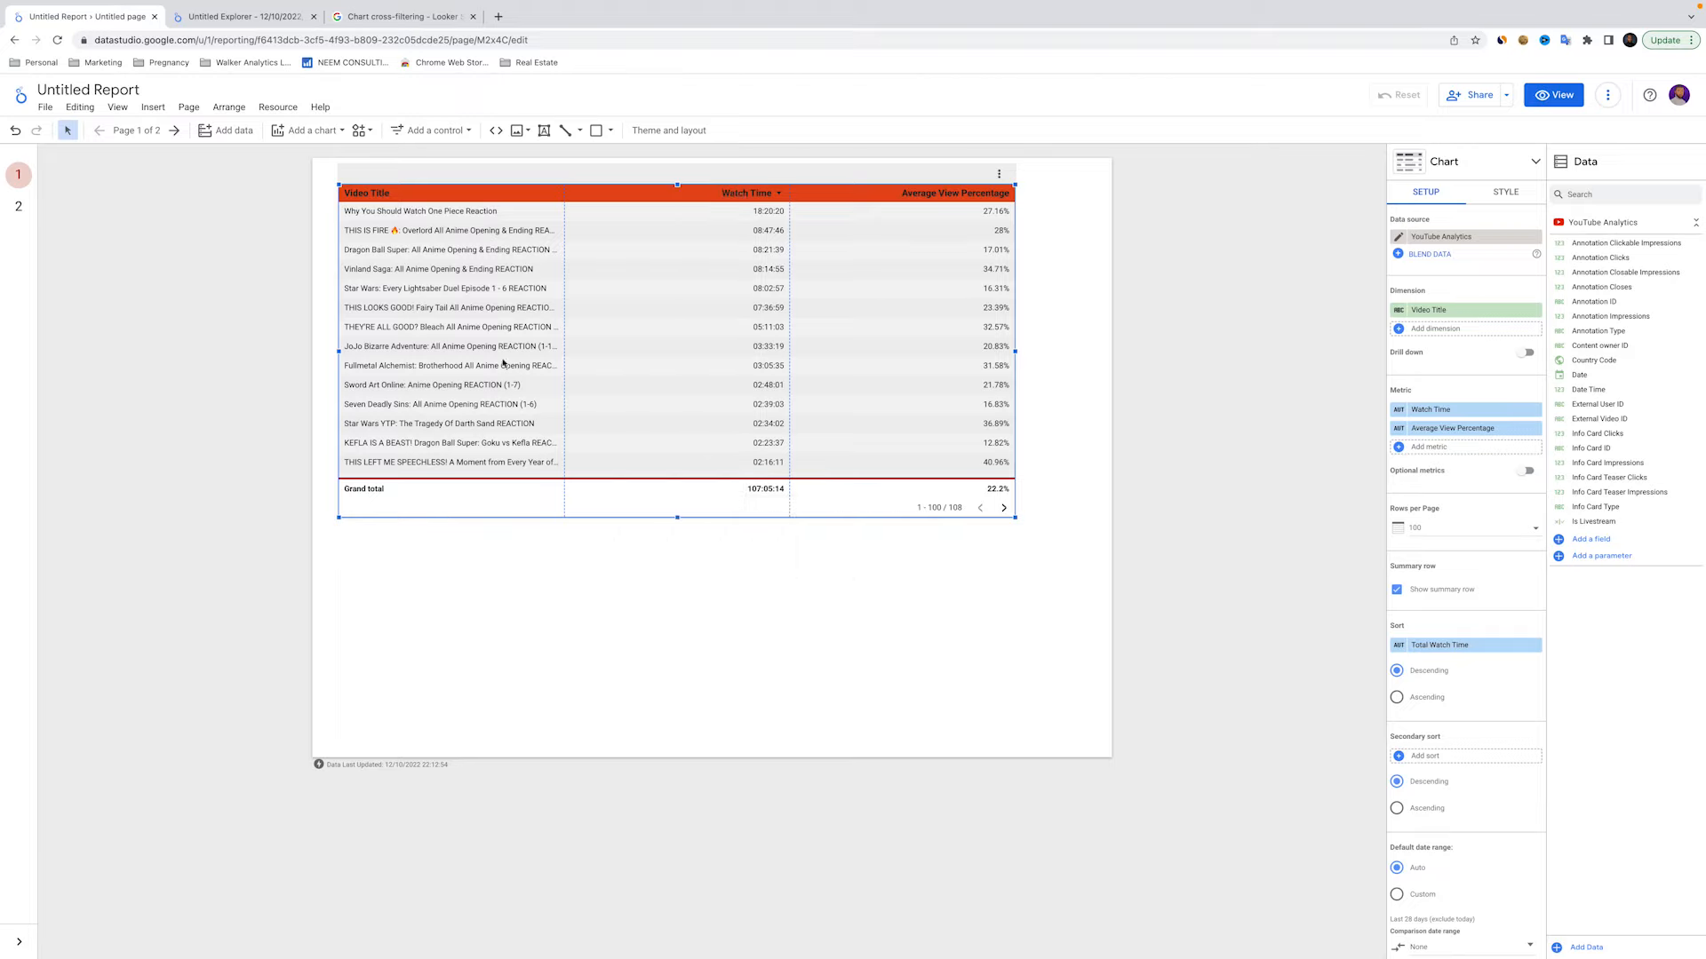
pyautogui.click(278, 109)
pyautogui.click(234, 112)
pyautogui.click(233, 113)
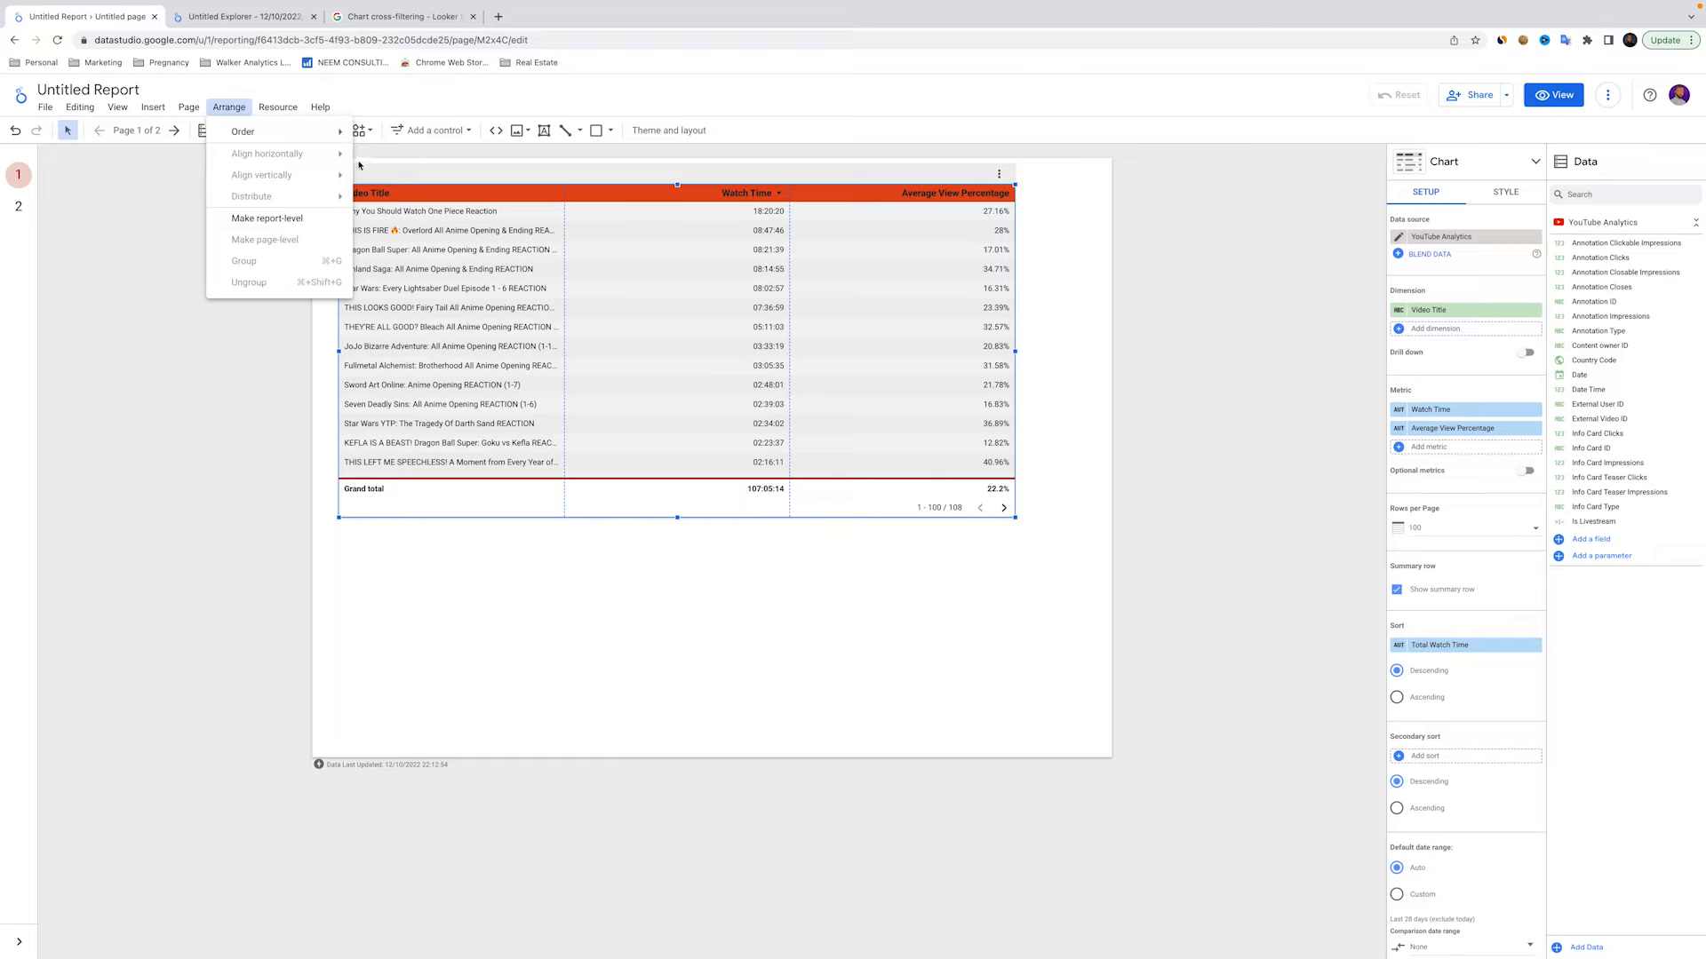
# View the data sources added to the report and return to the canvas
pyautogui.click(275, 109)
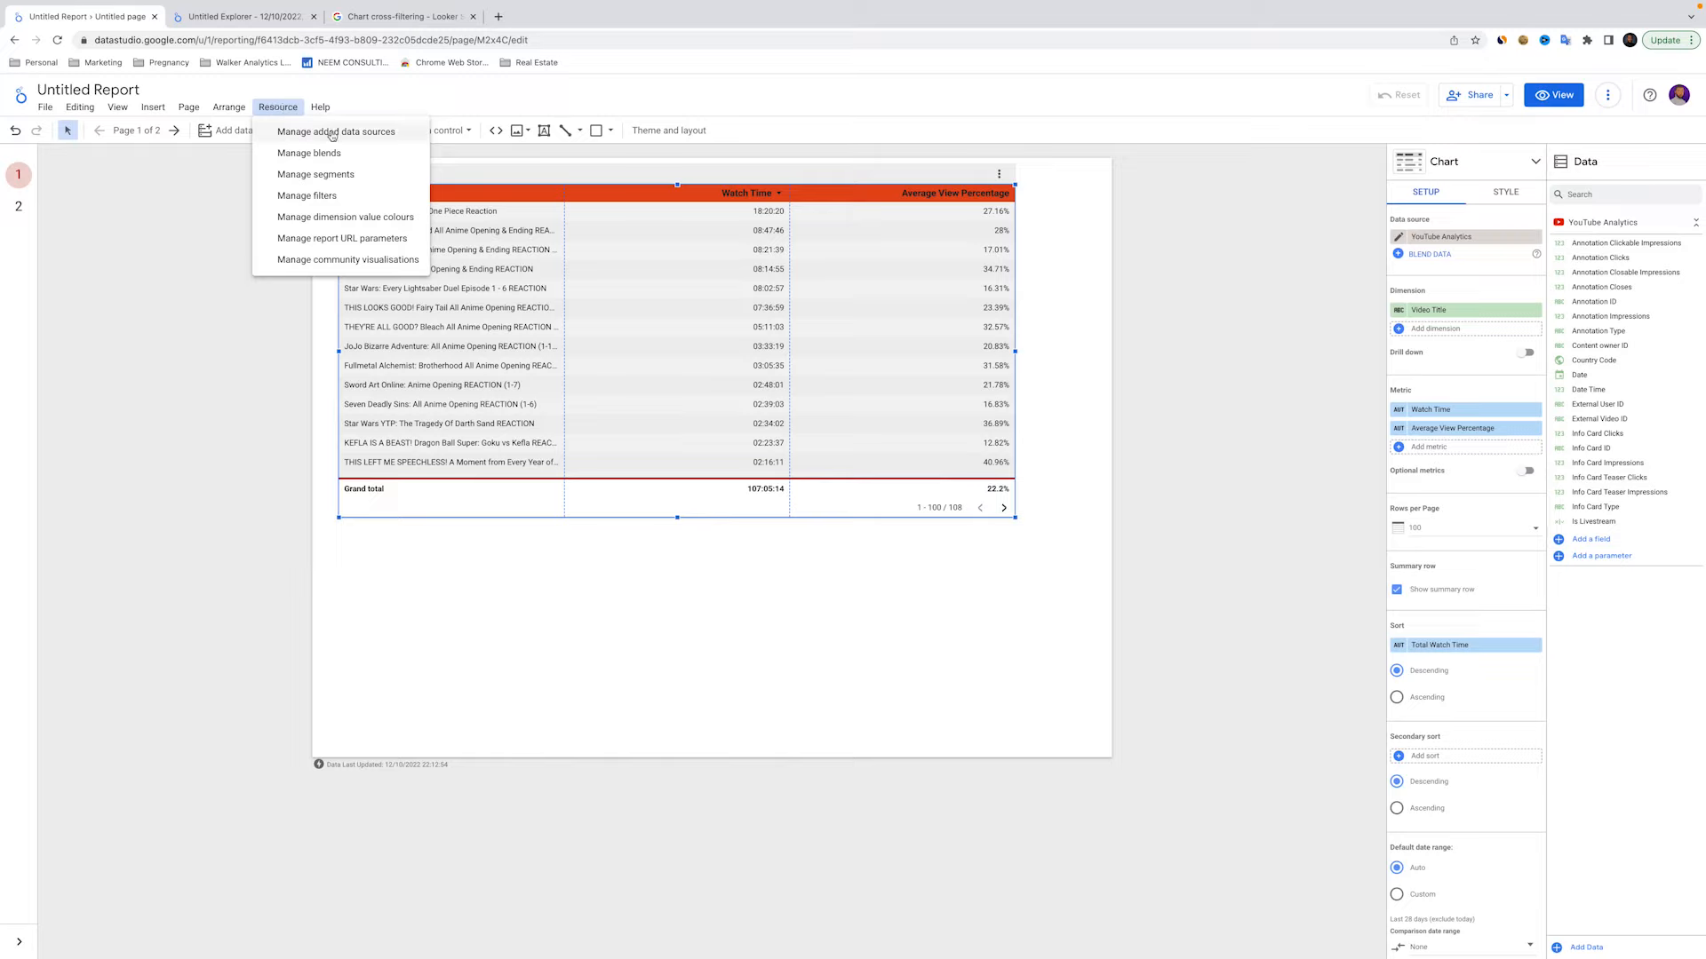
pyautogui.click(331, 134)
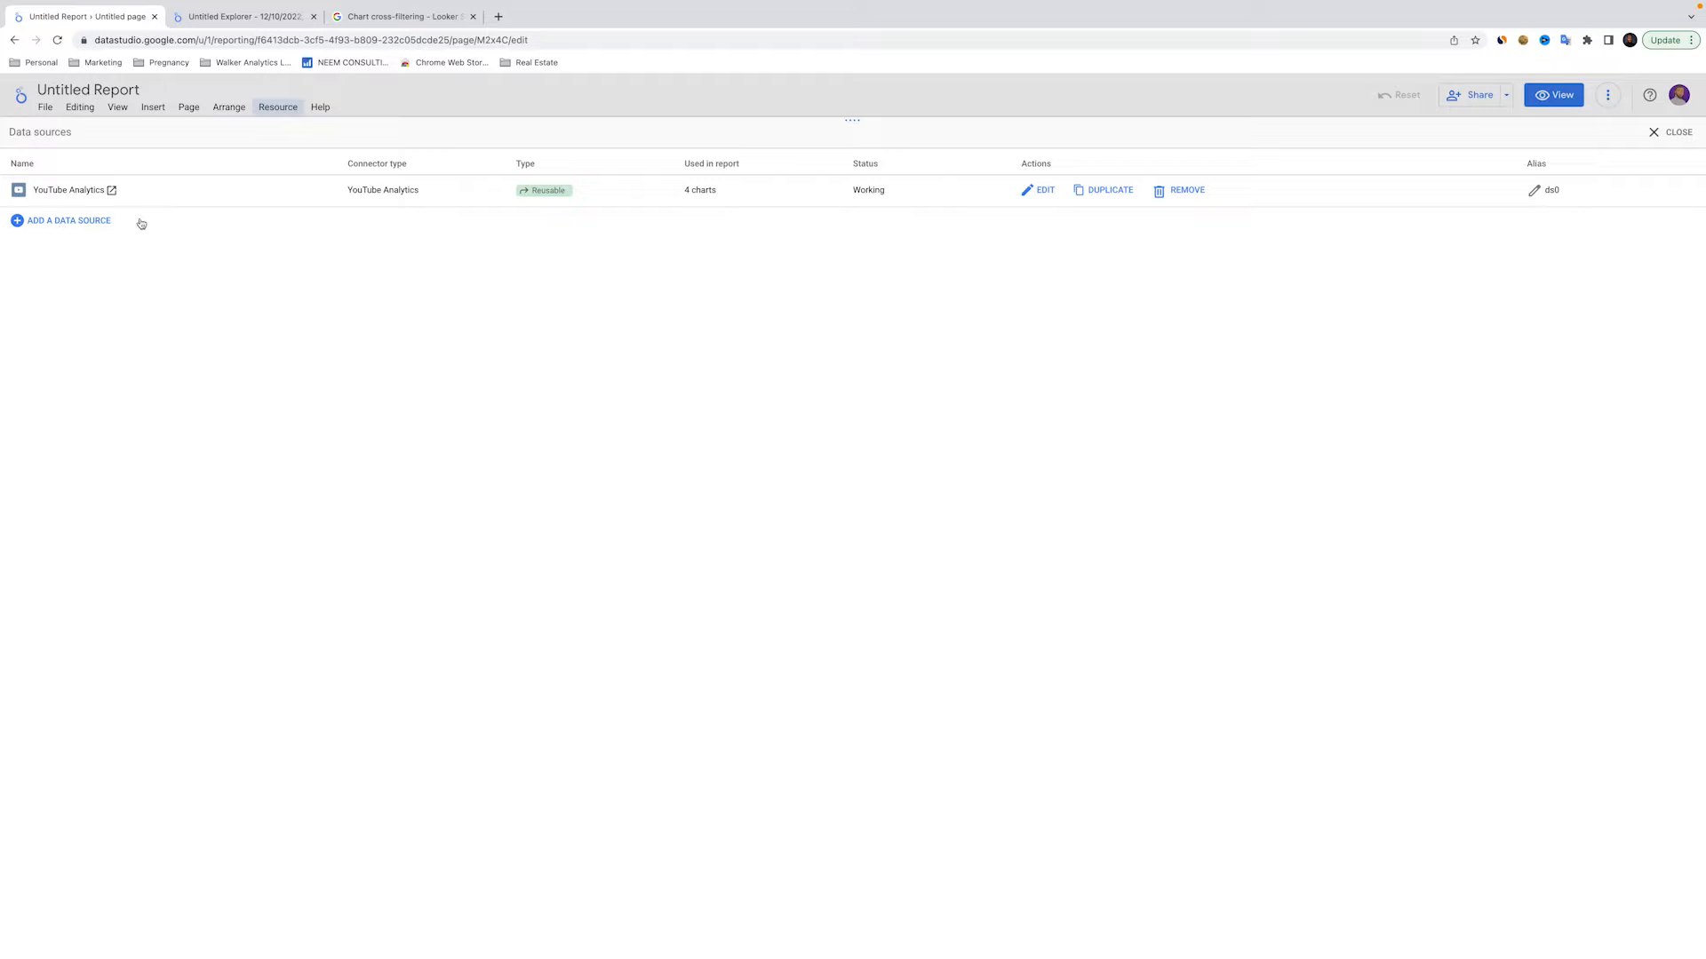
pyautogui.click(1671, 133)
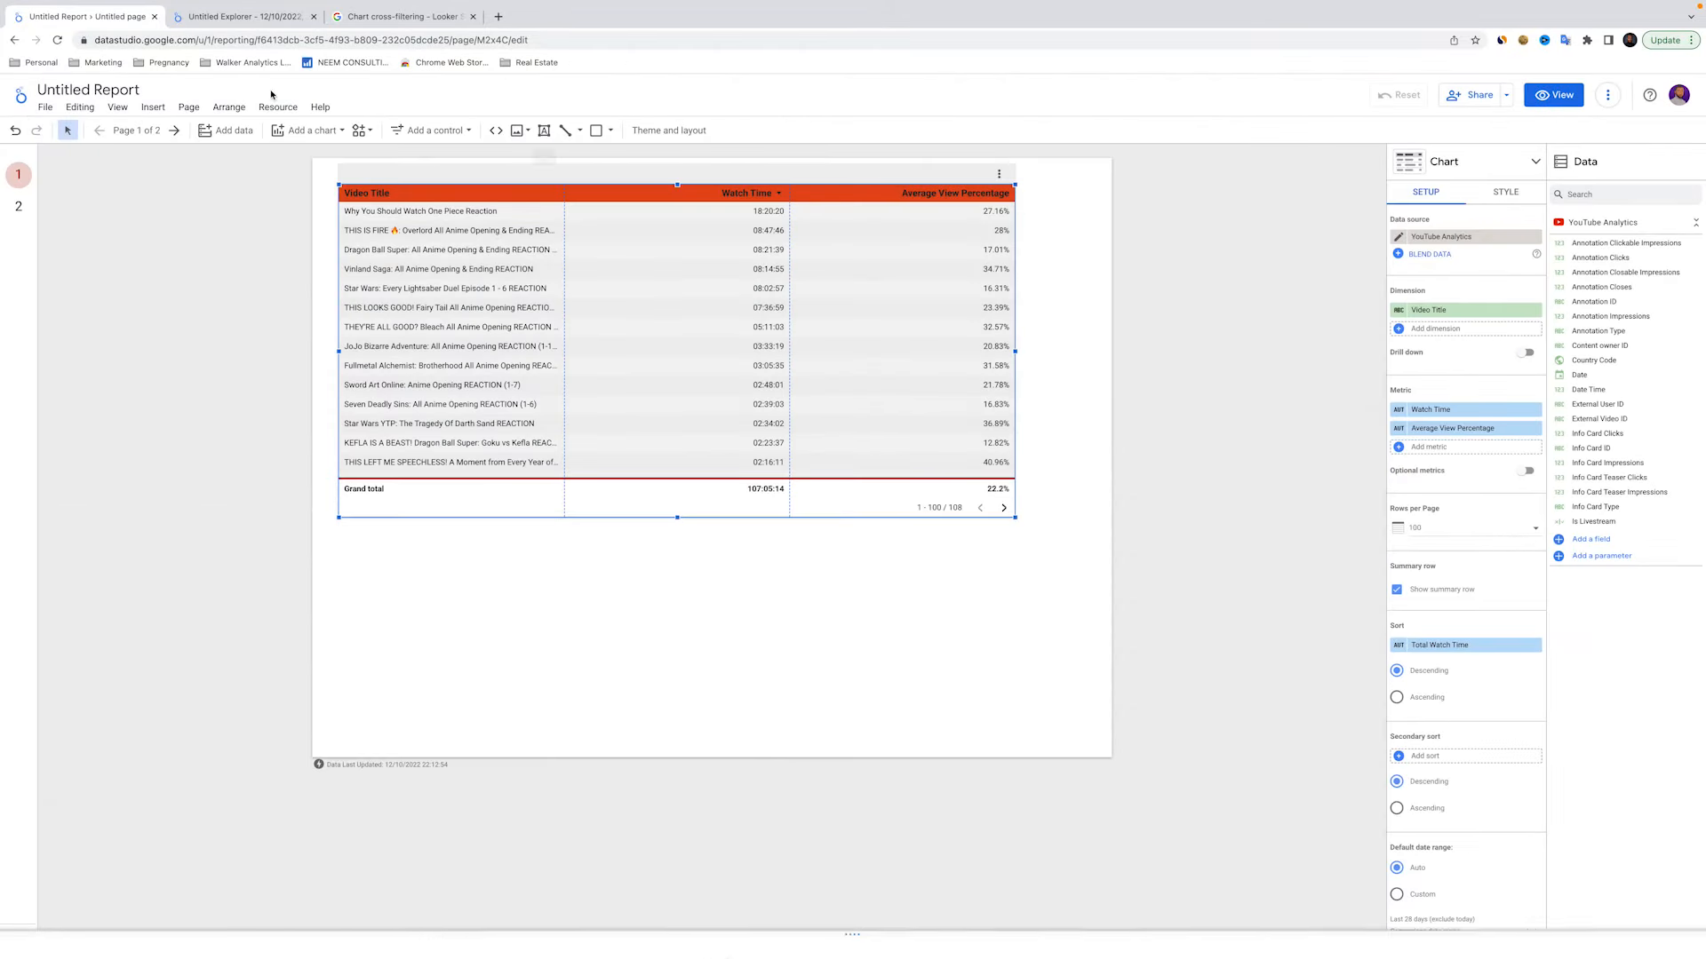
# Check the report's URL parameters and its community visualisation resources, closing each view when done
pyautogui.click(277, 107)
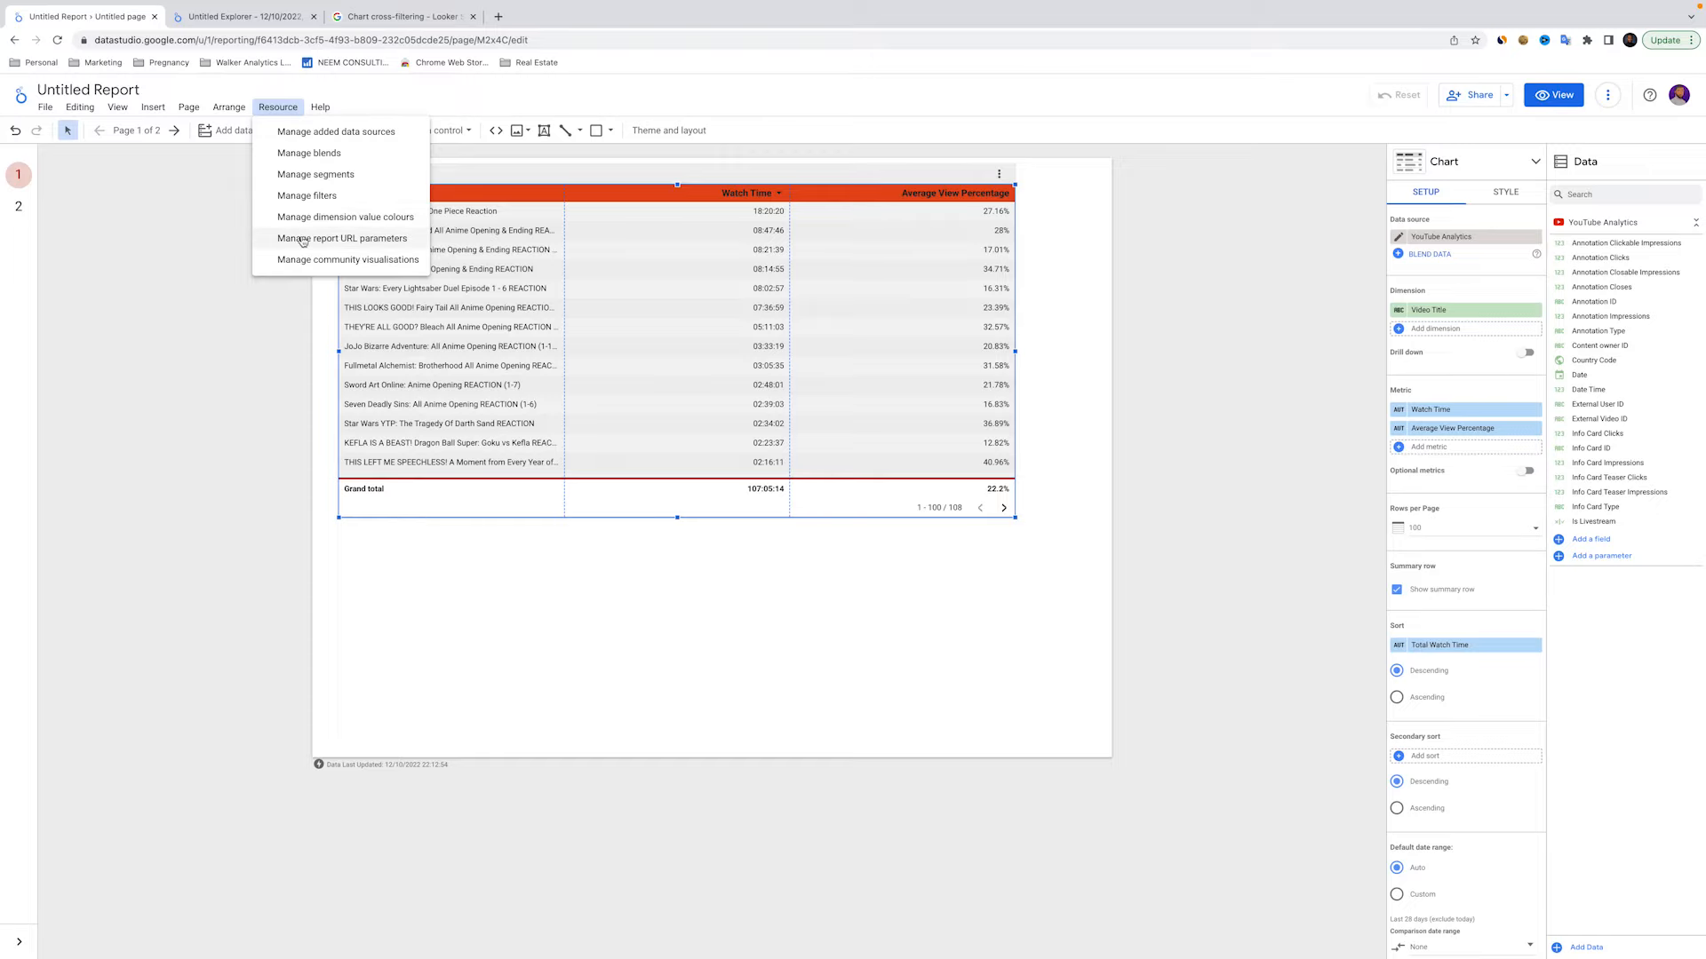
pyautogui.click(342, 238)
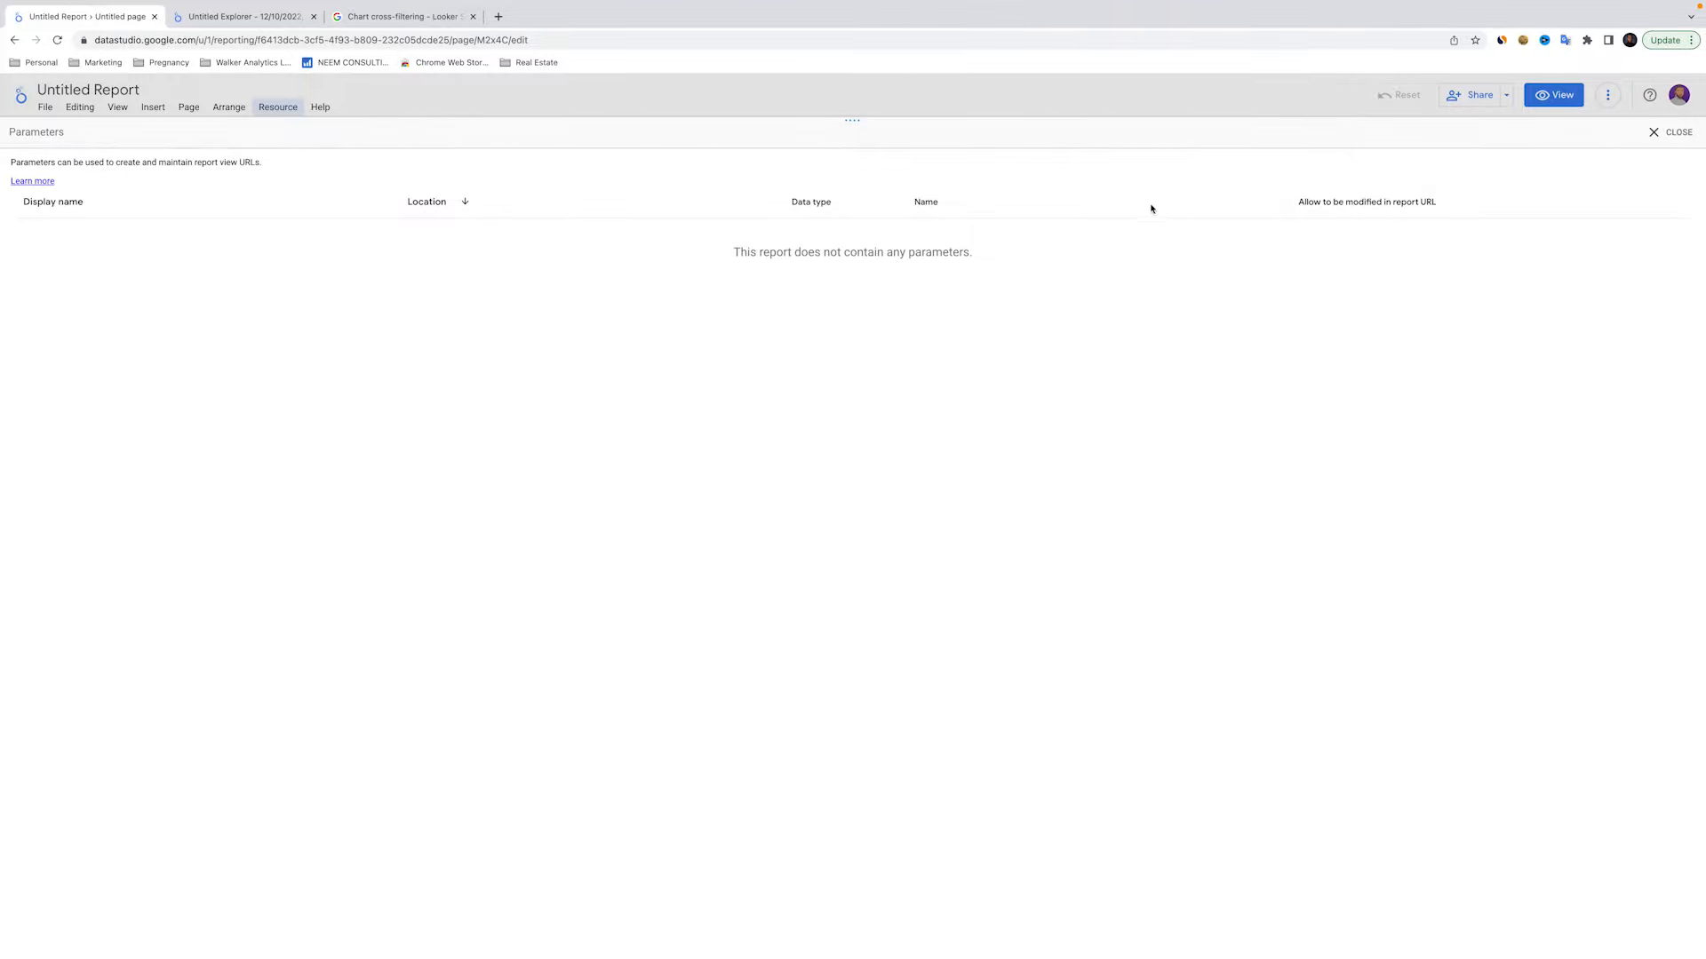
pyautogui.click(1658, 132)
pyautogui.click(275, 107)
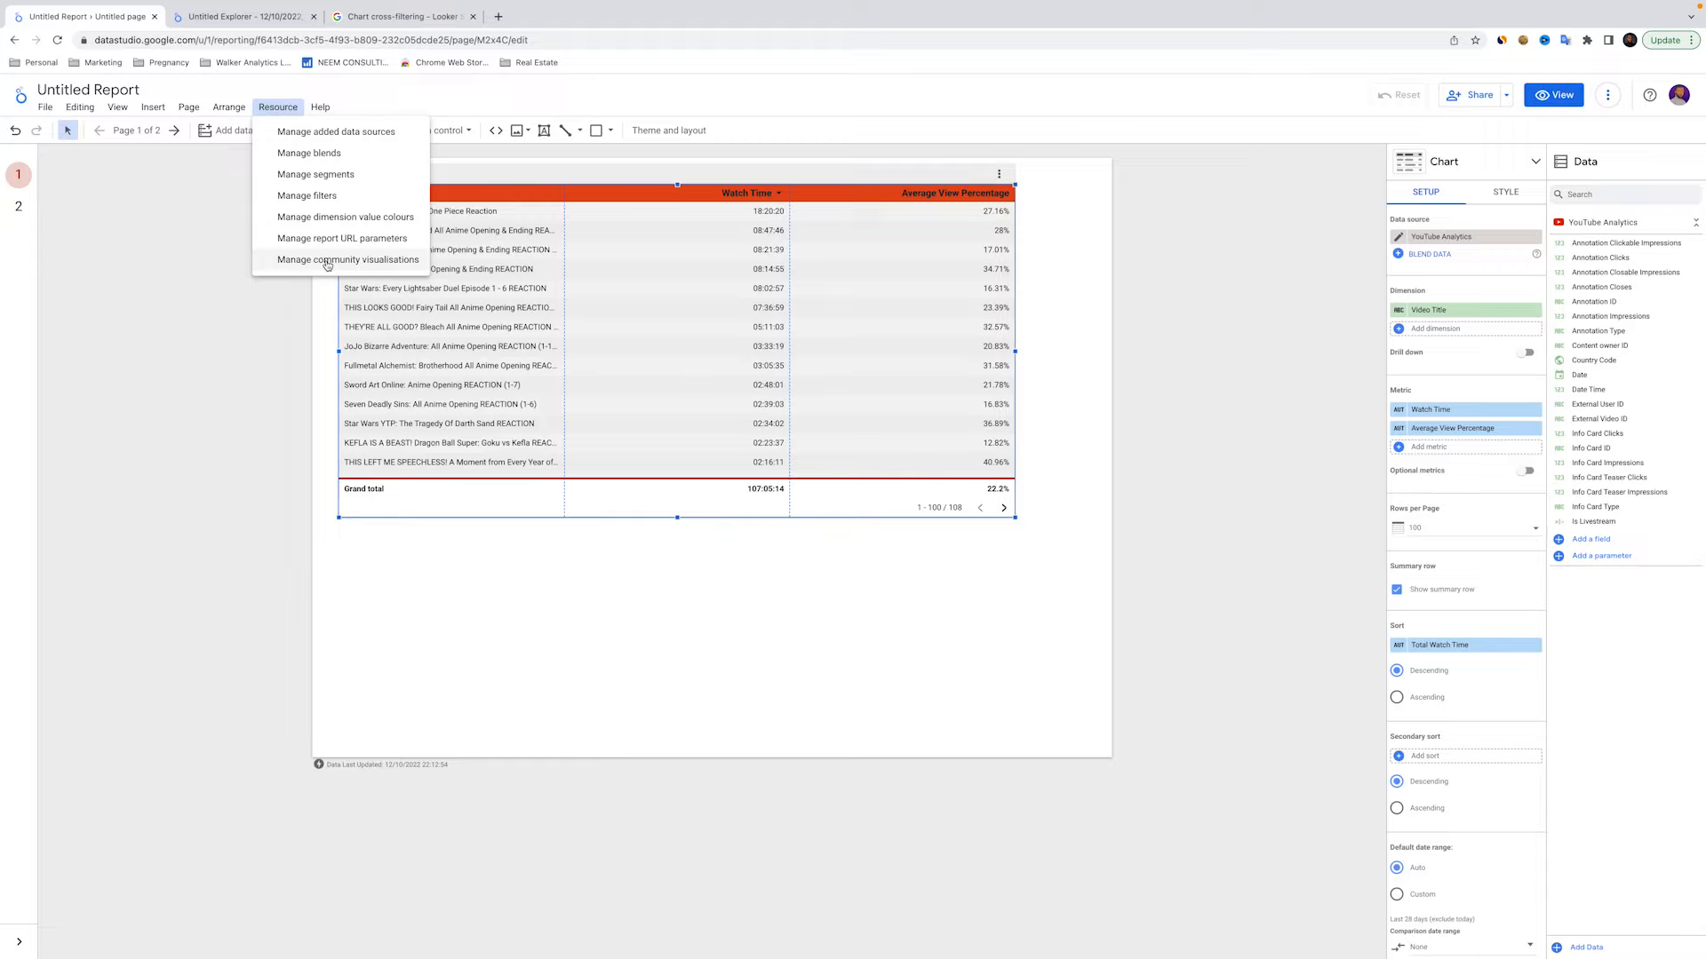
pyautogui.click(327, 261)
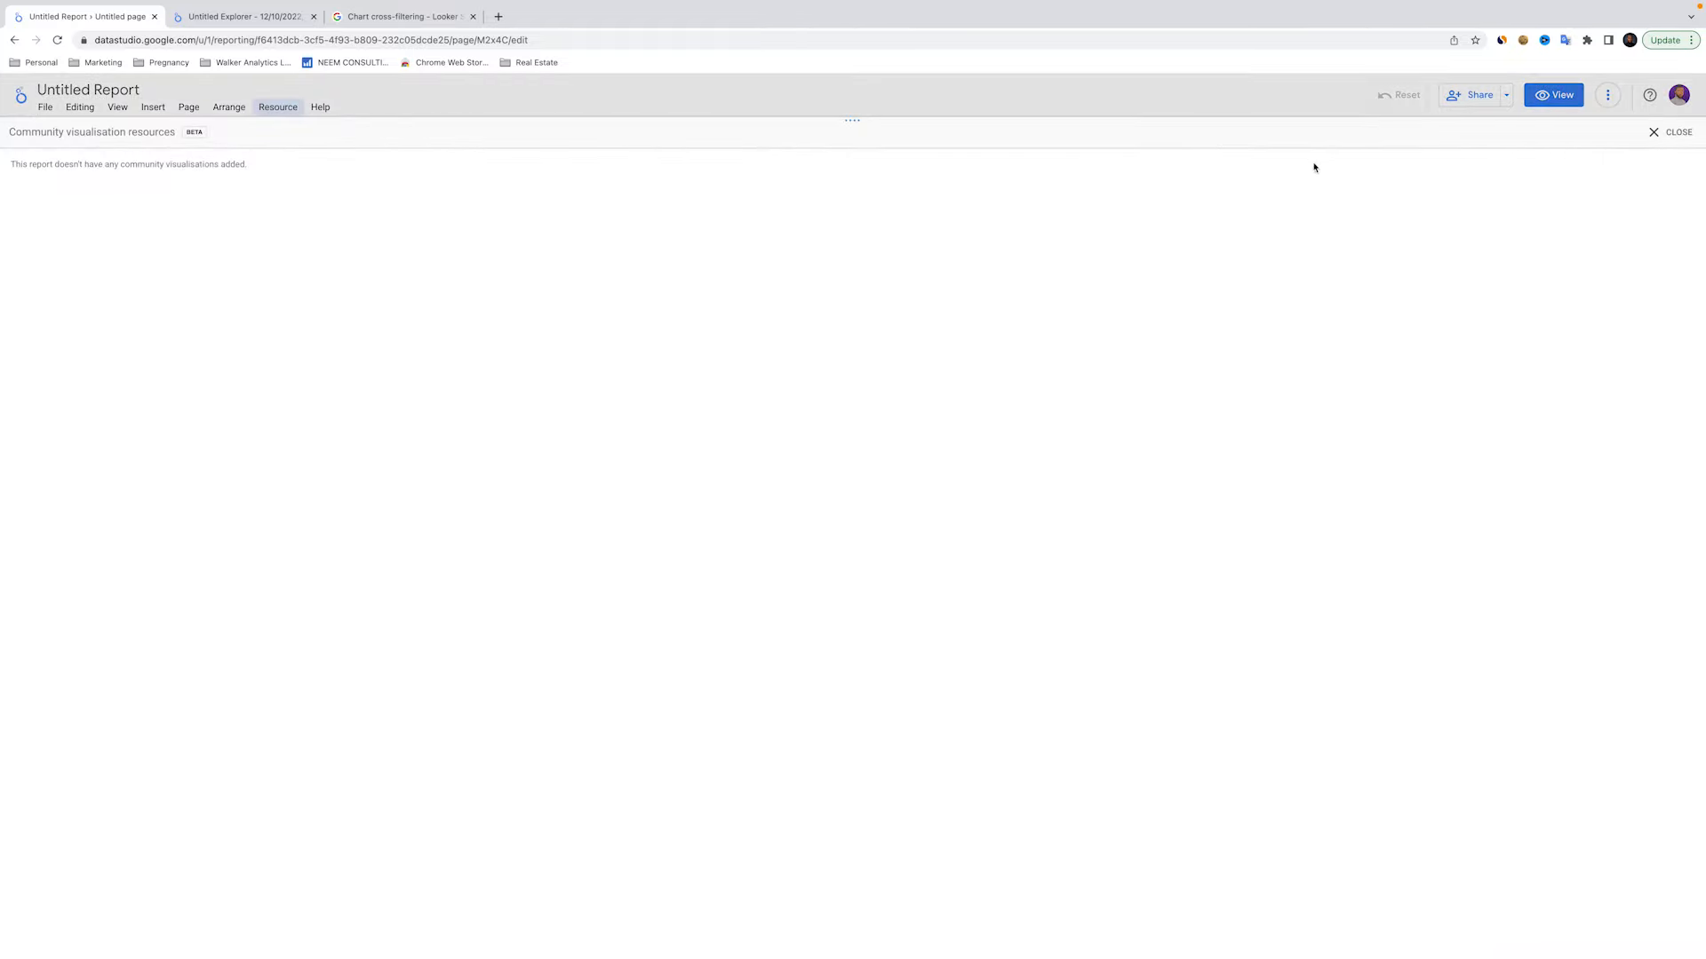
pyautogui.click(1661, 133)
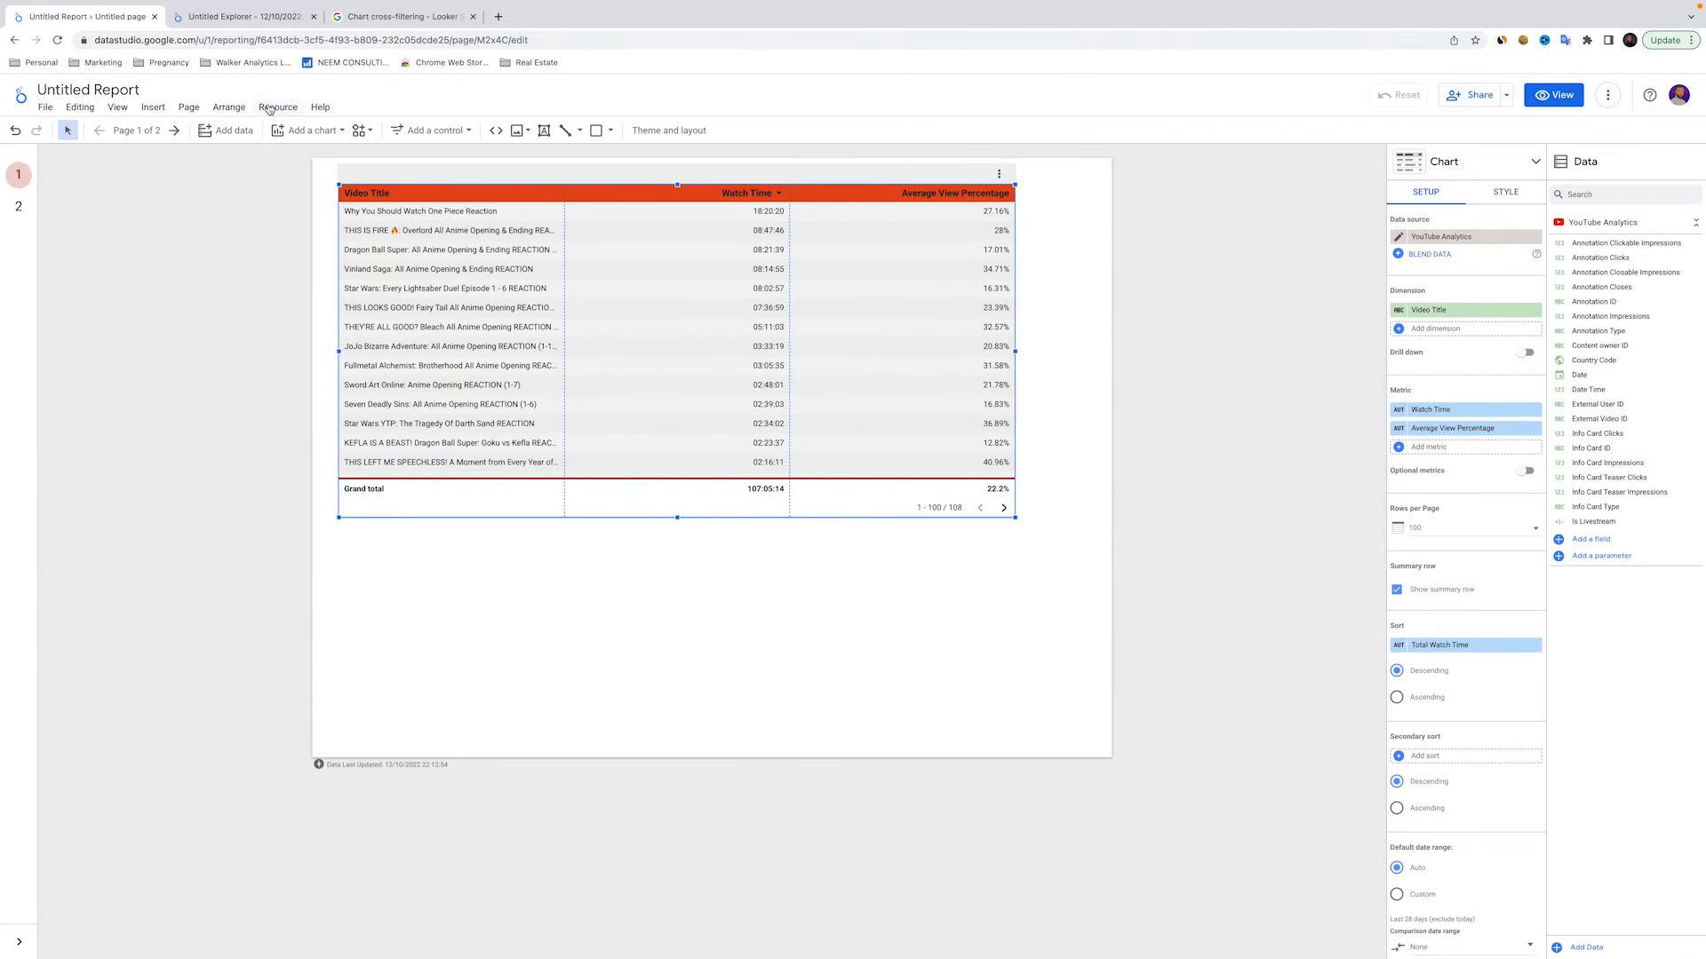
# Review the resource management and help options, and go to page 2 of the report
pyautogui.click(269, 109)
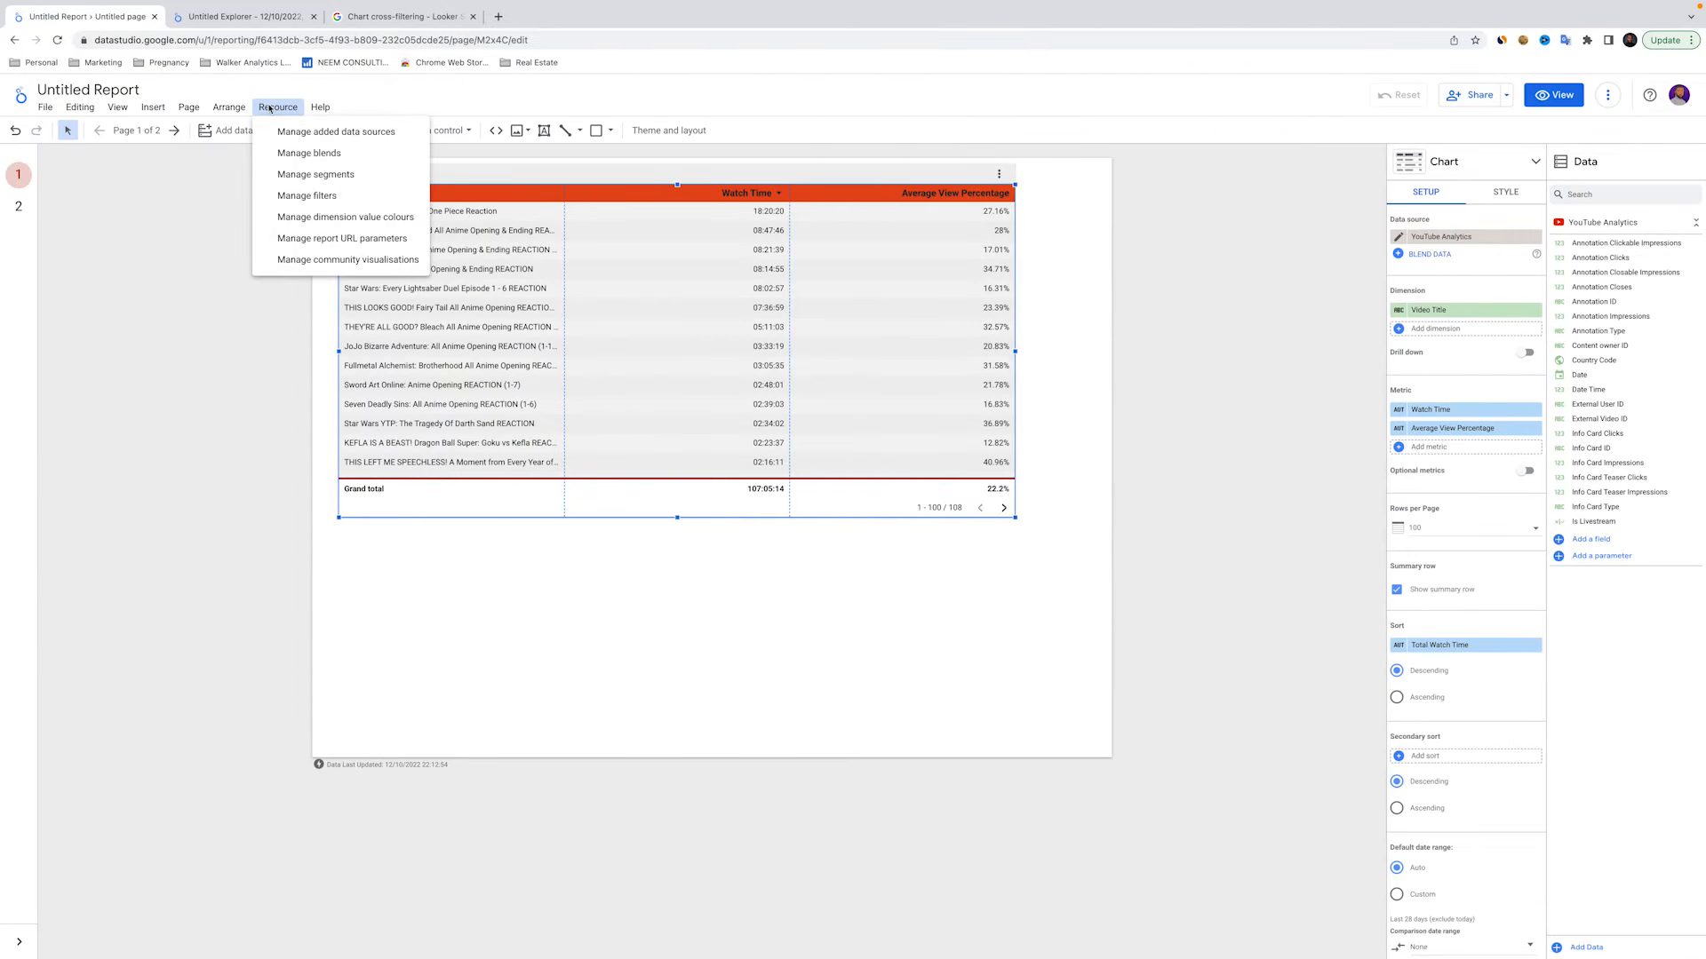
pyautogui.click(319, 108)
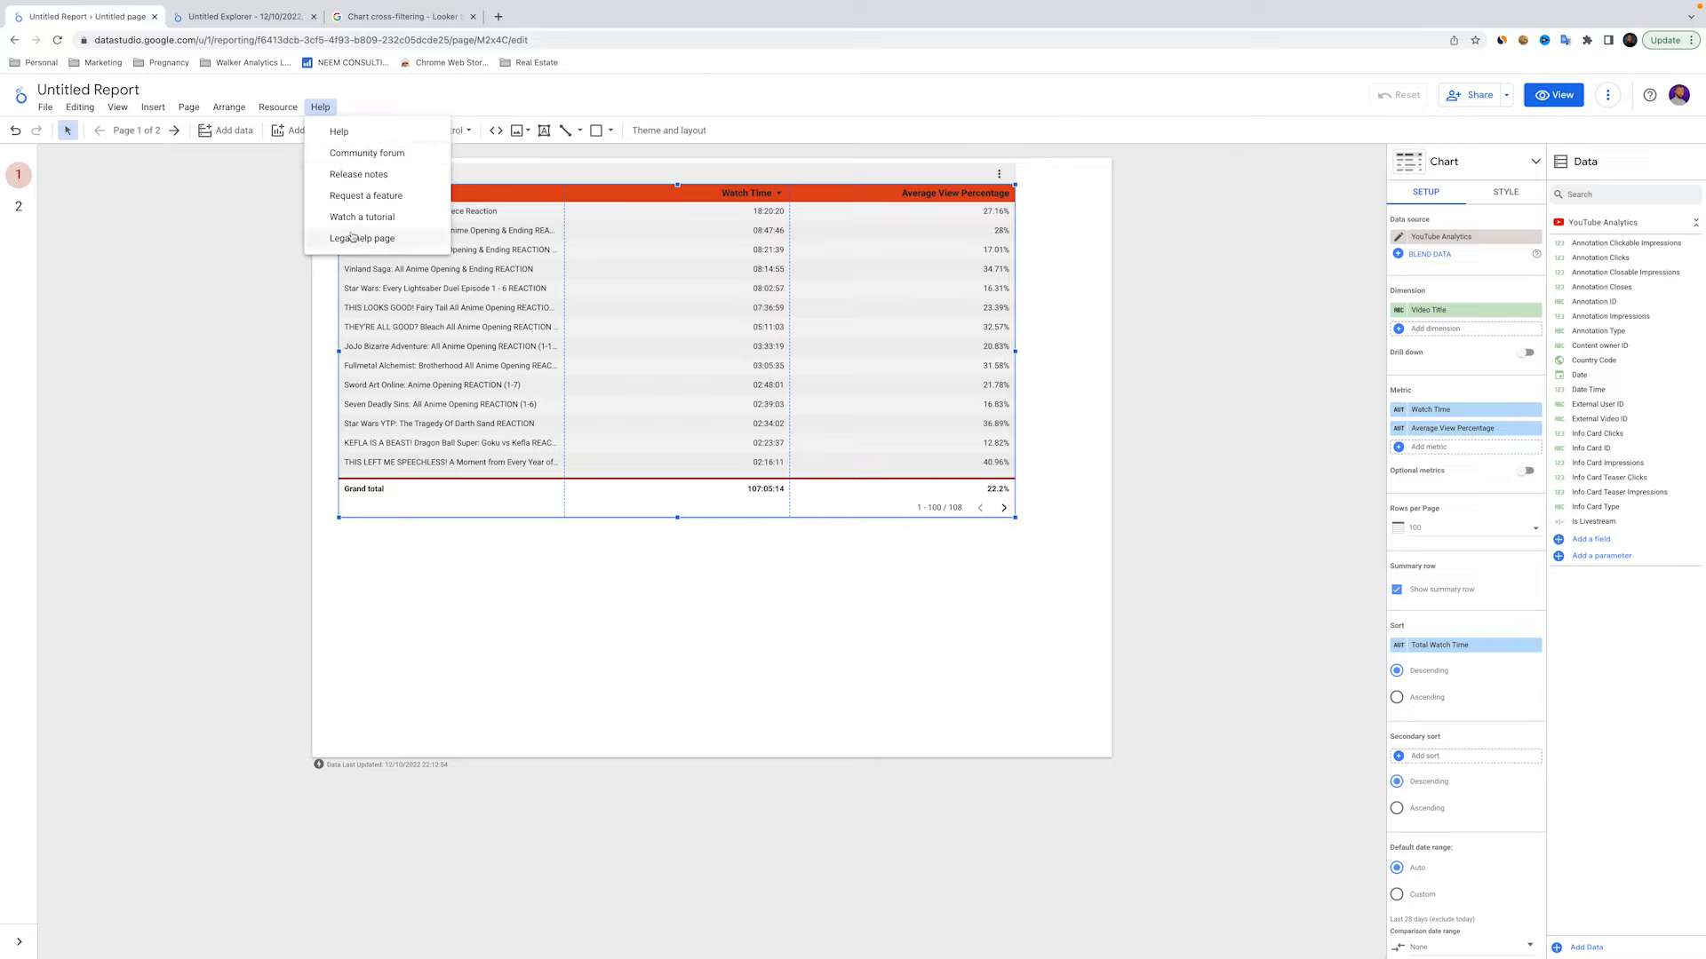
pyautogui.click(239, 220)
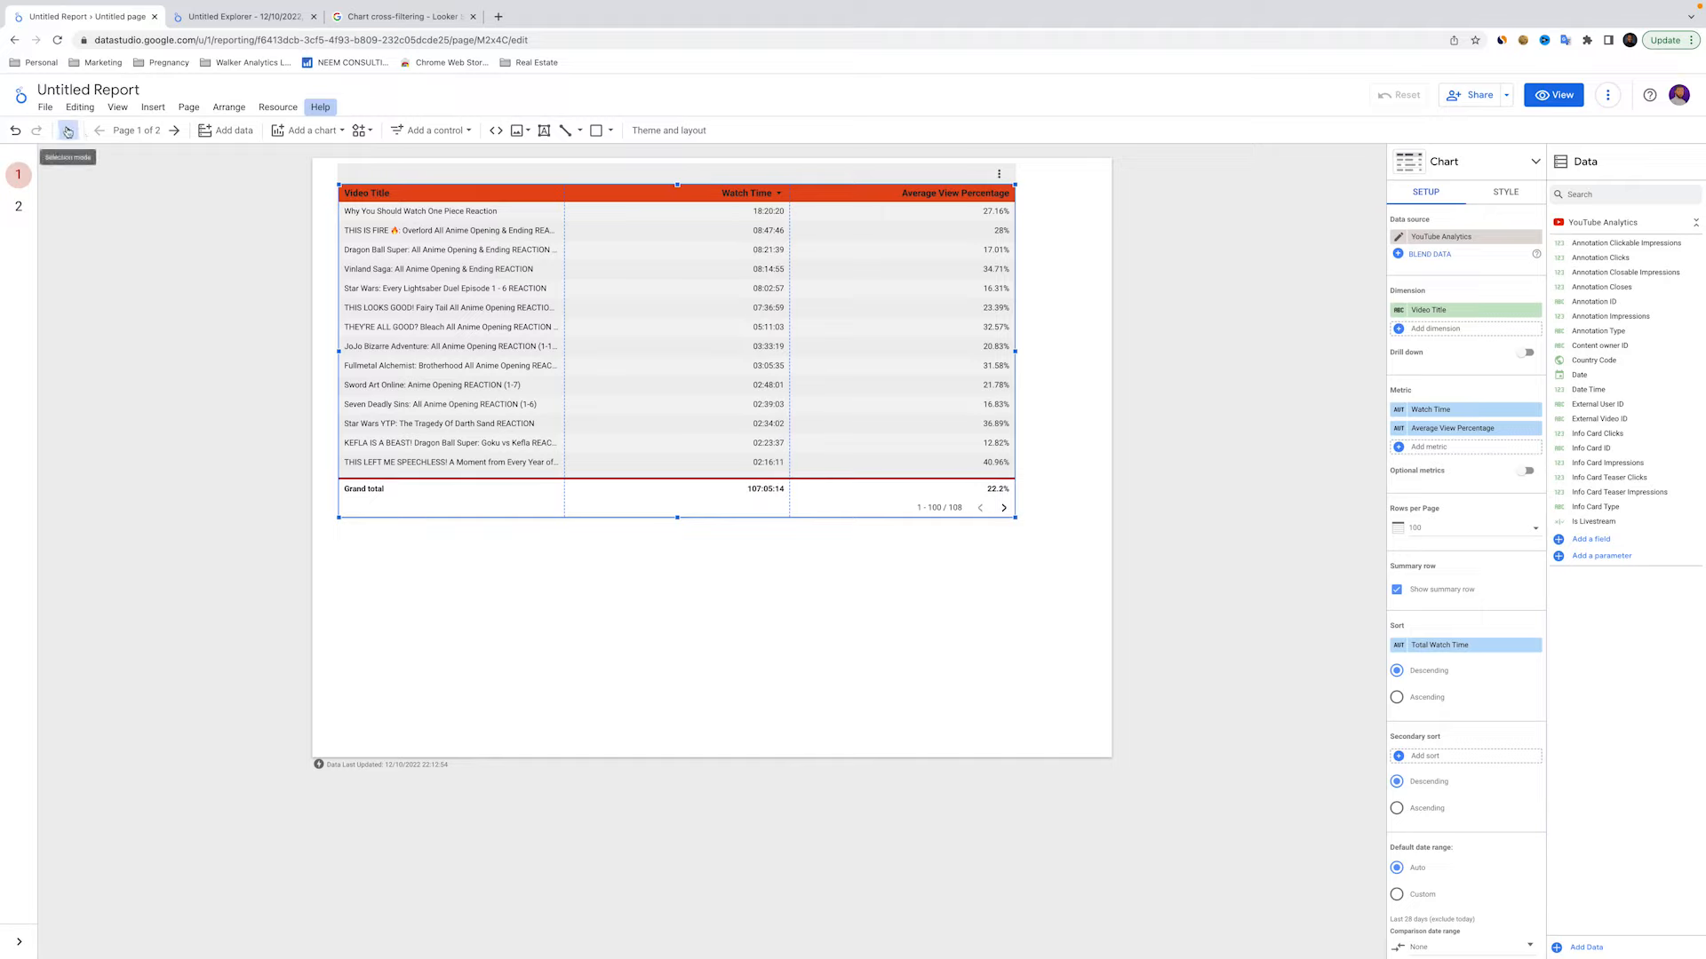
pyautogui.click(175, 130)
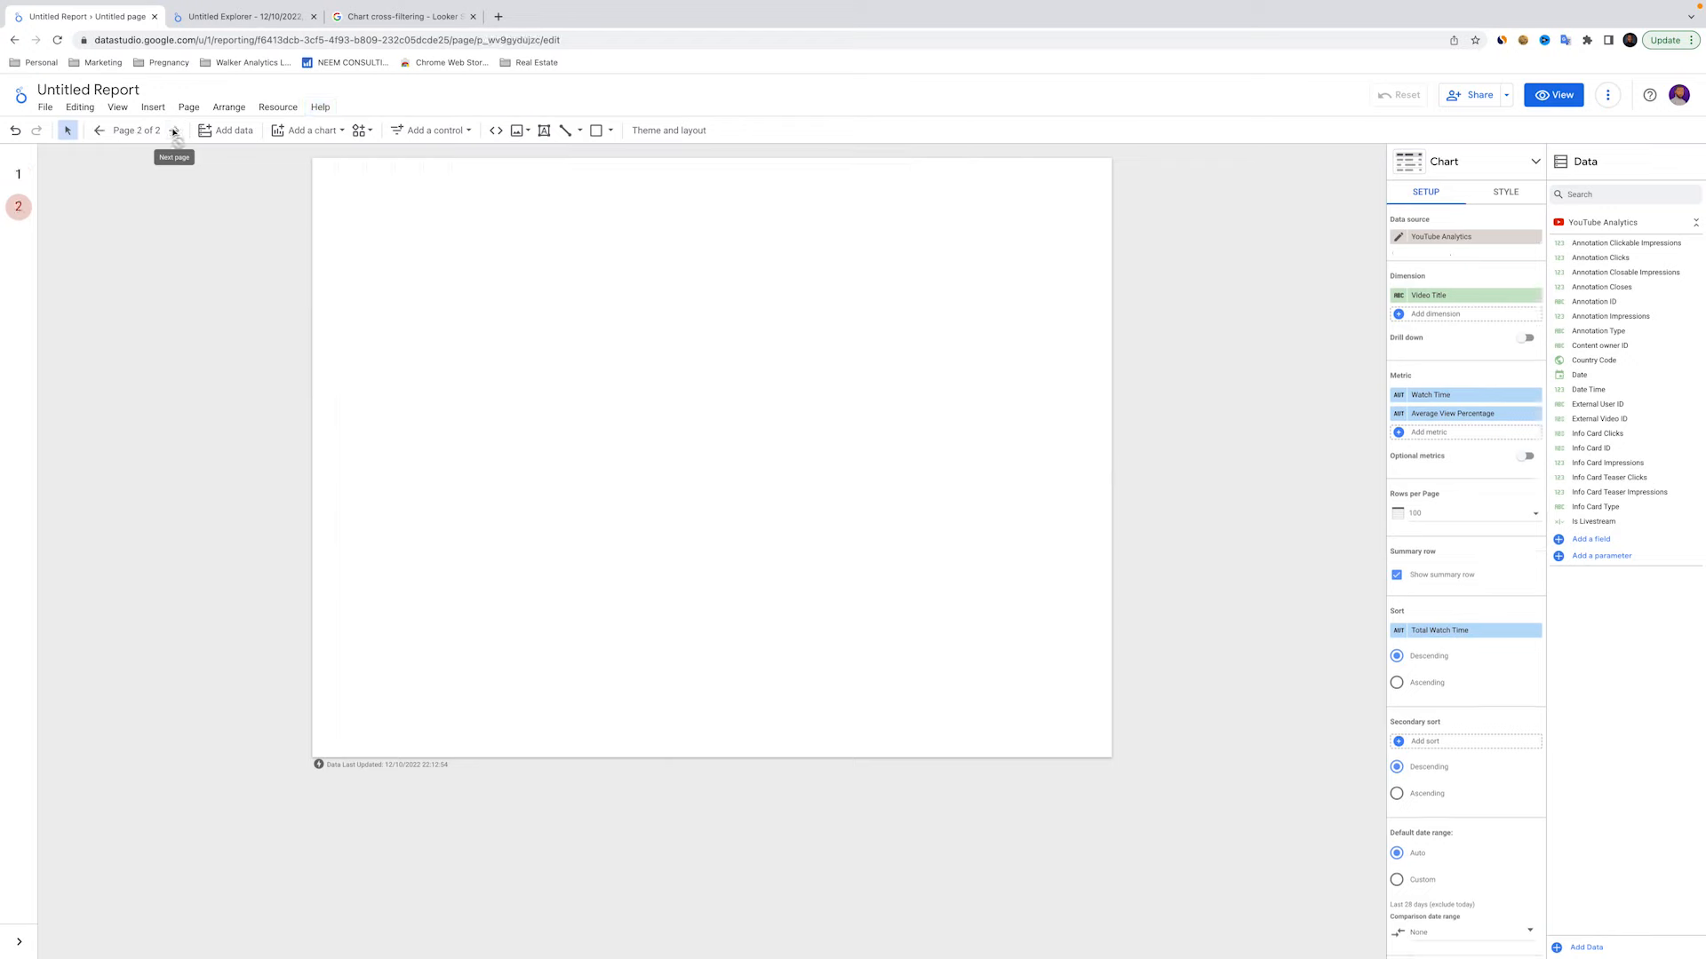
# Return to page 1 and look through the community visualisation gallery and the available control types
pyautogui.click(98, 130)
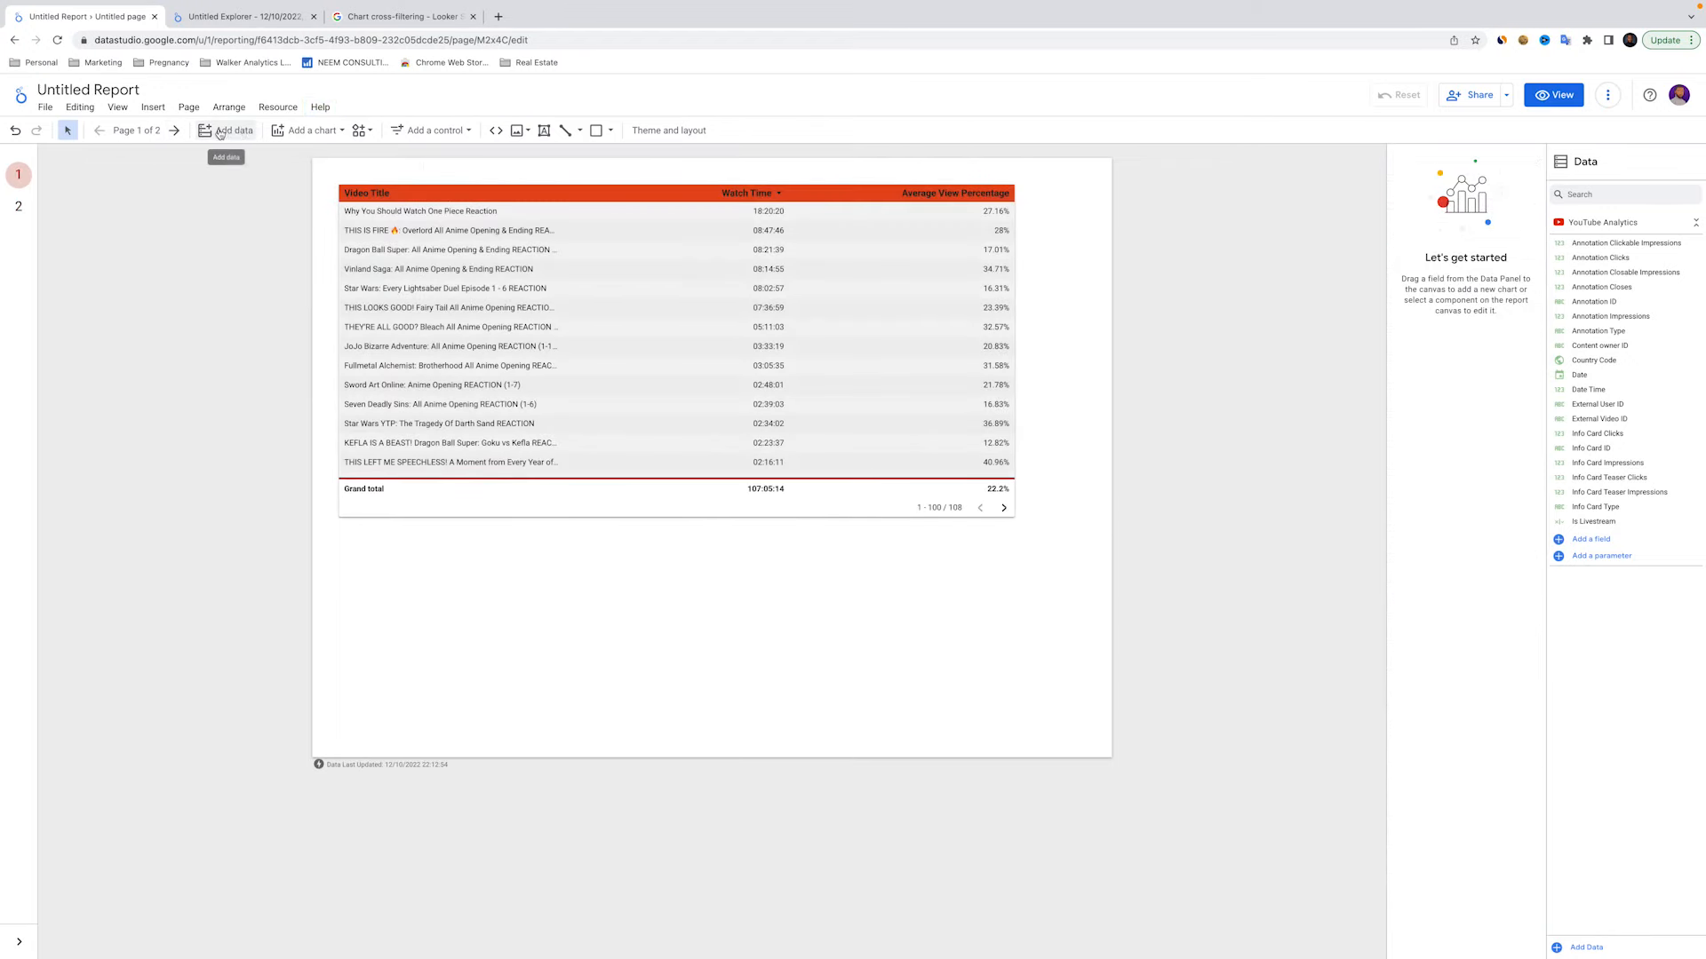
pyautogui.click(361, 131)
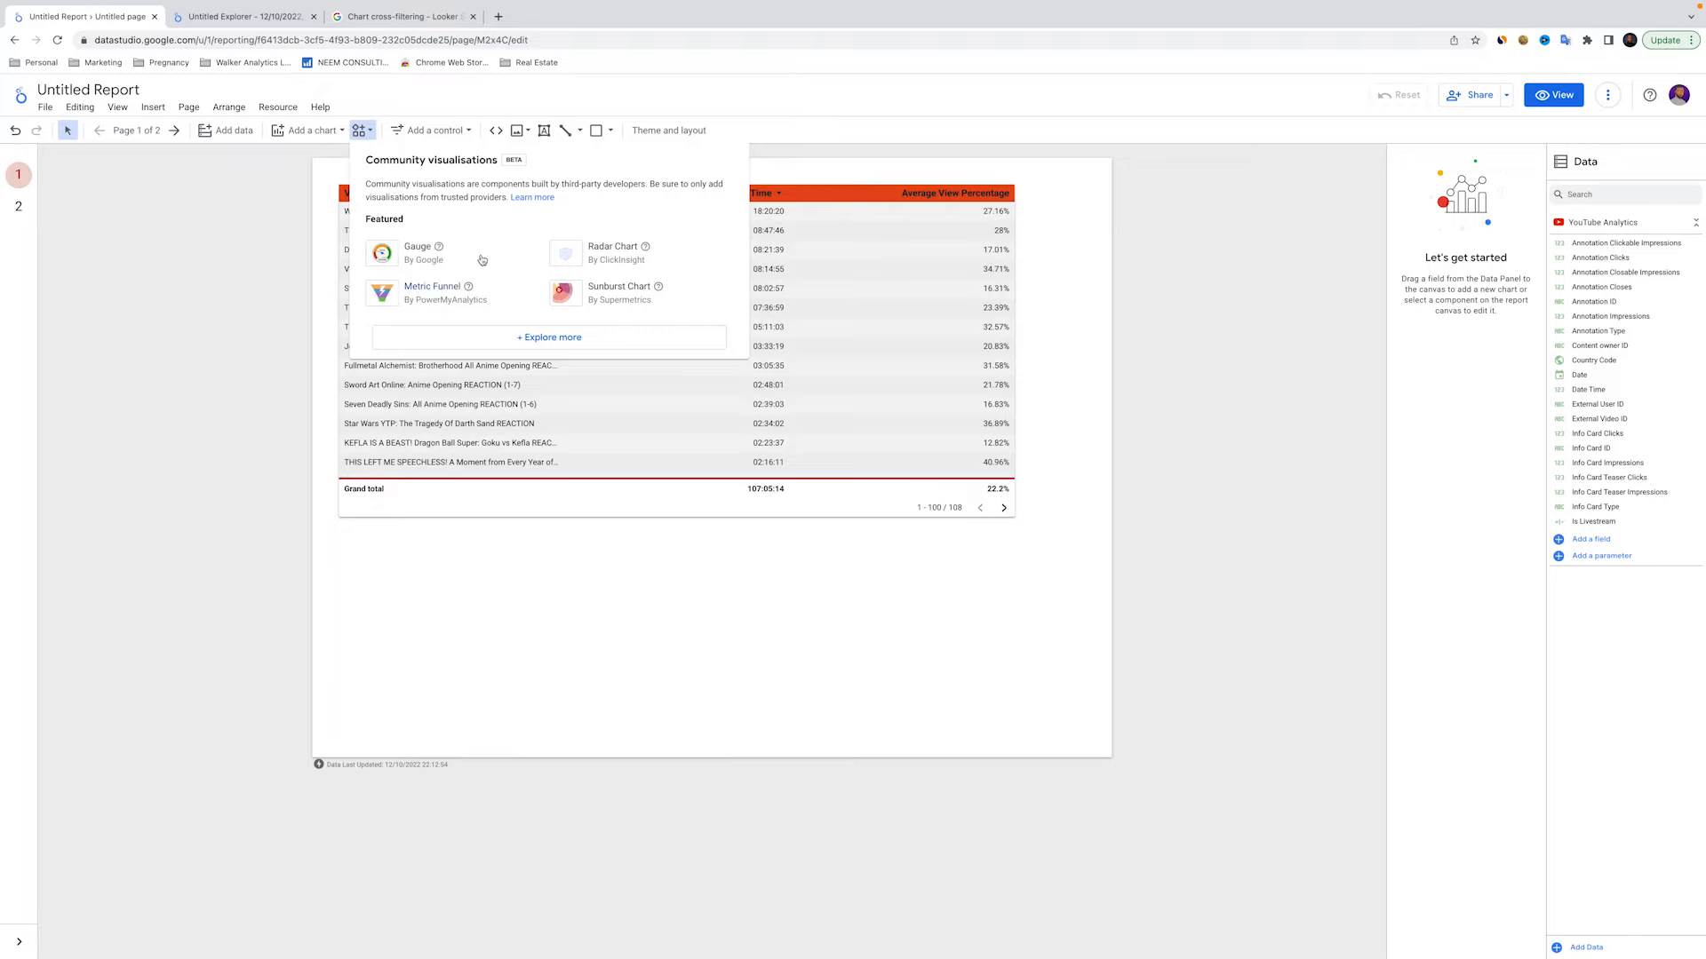
pyautogui.click(536, 336)
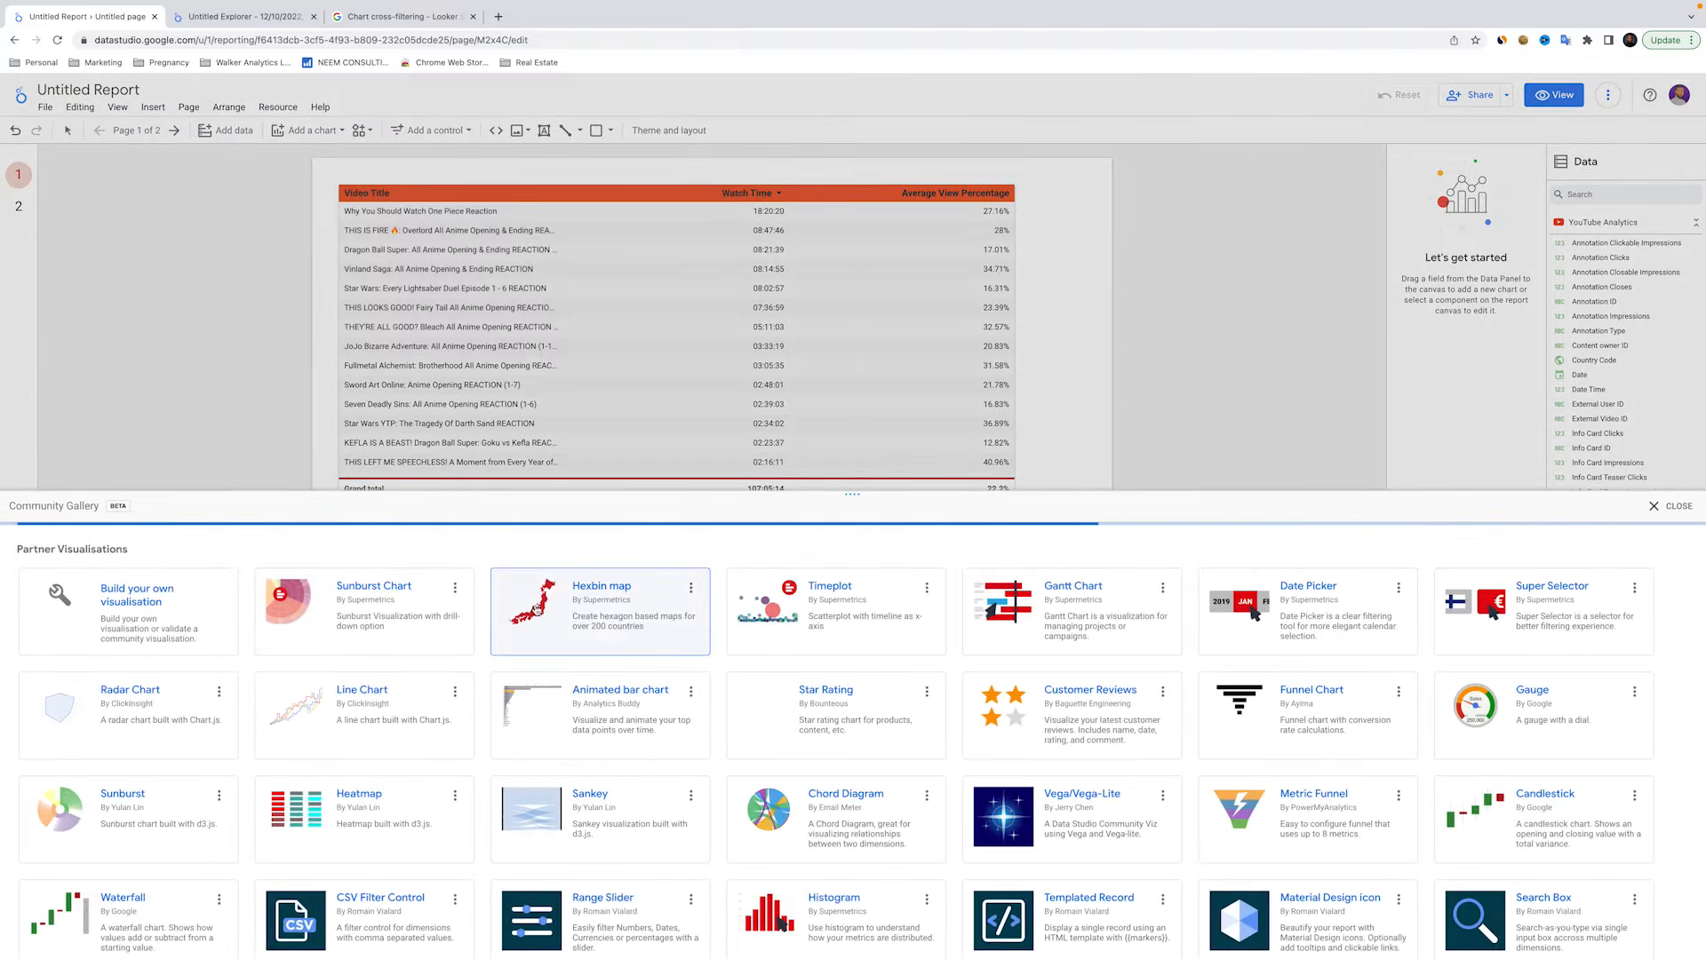
pyautogui.scroll(-3, 537, 609)
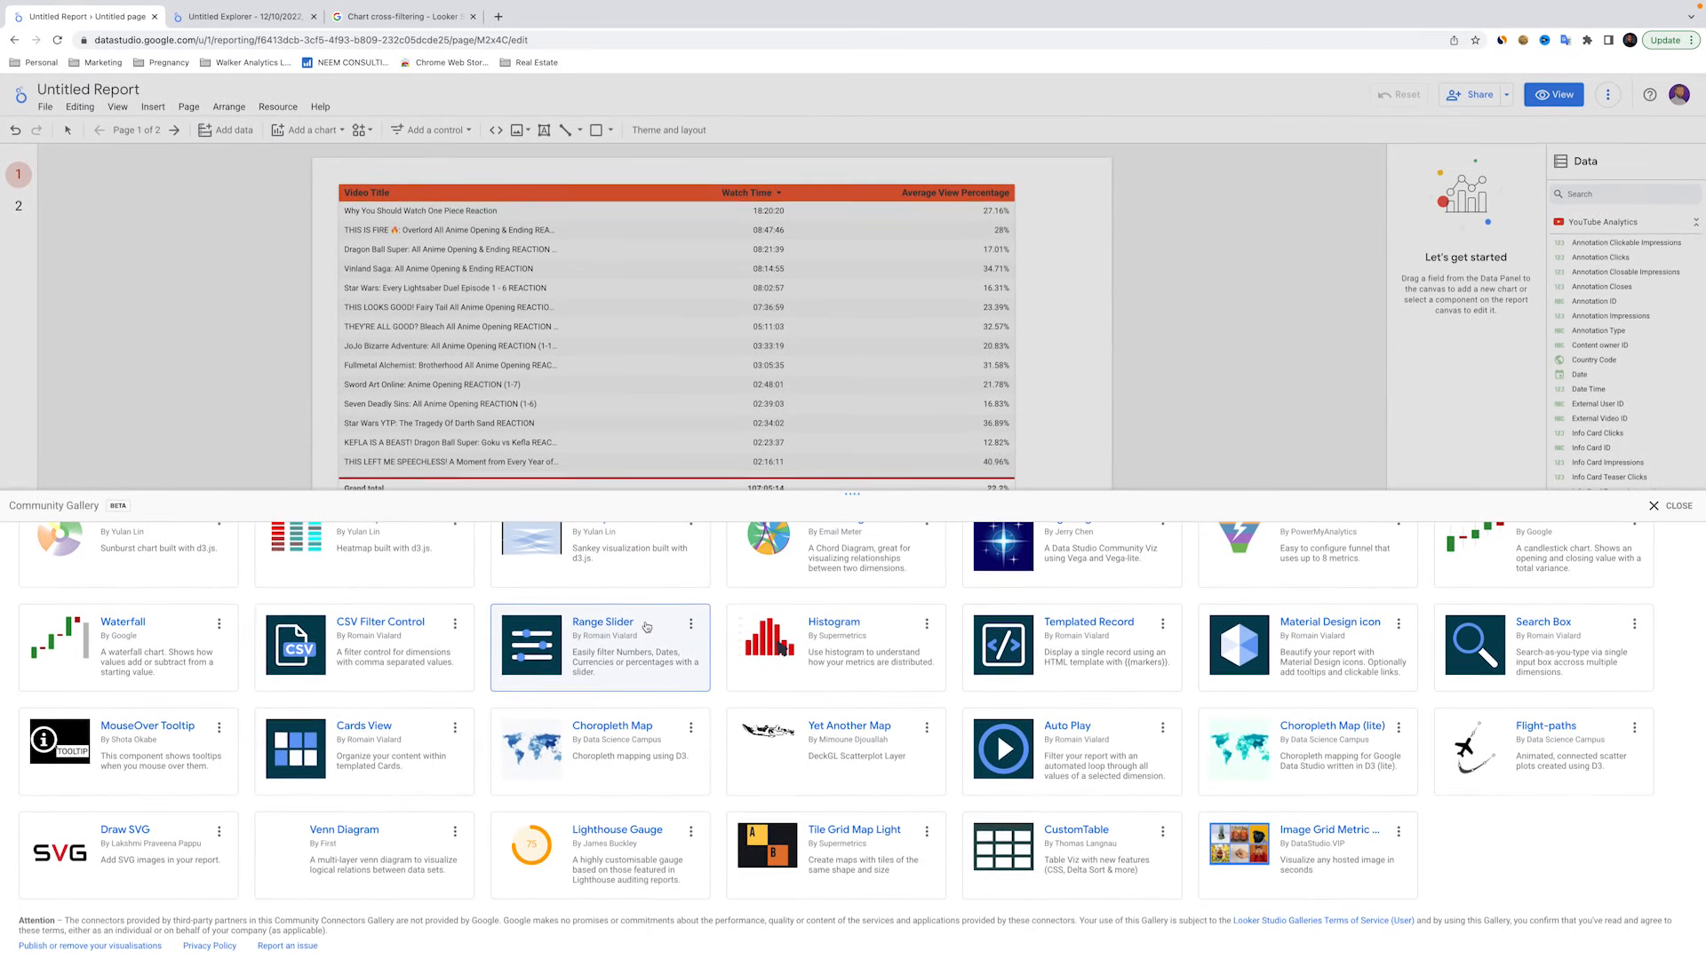
pyautogui.scroll(3, 646, 627)
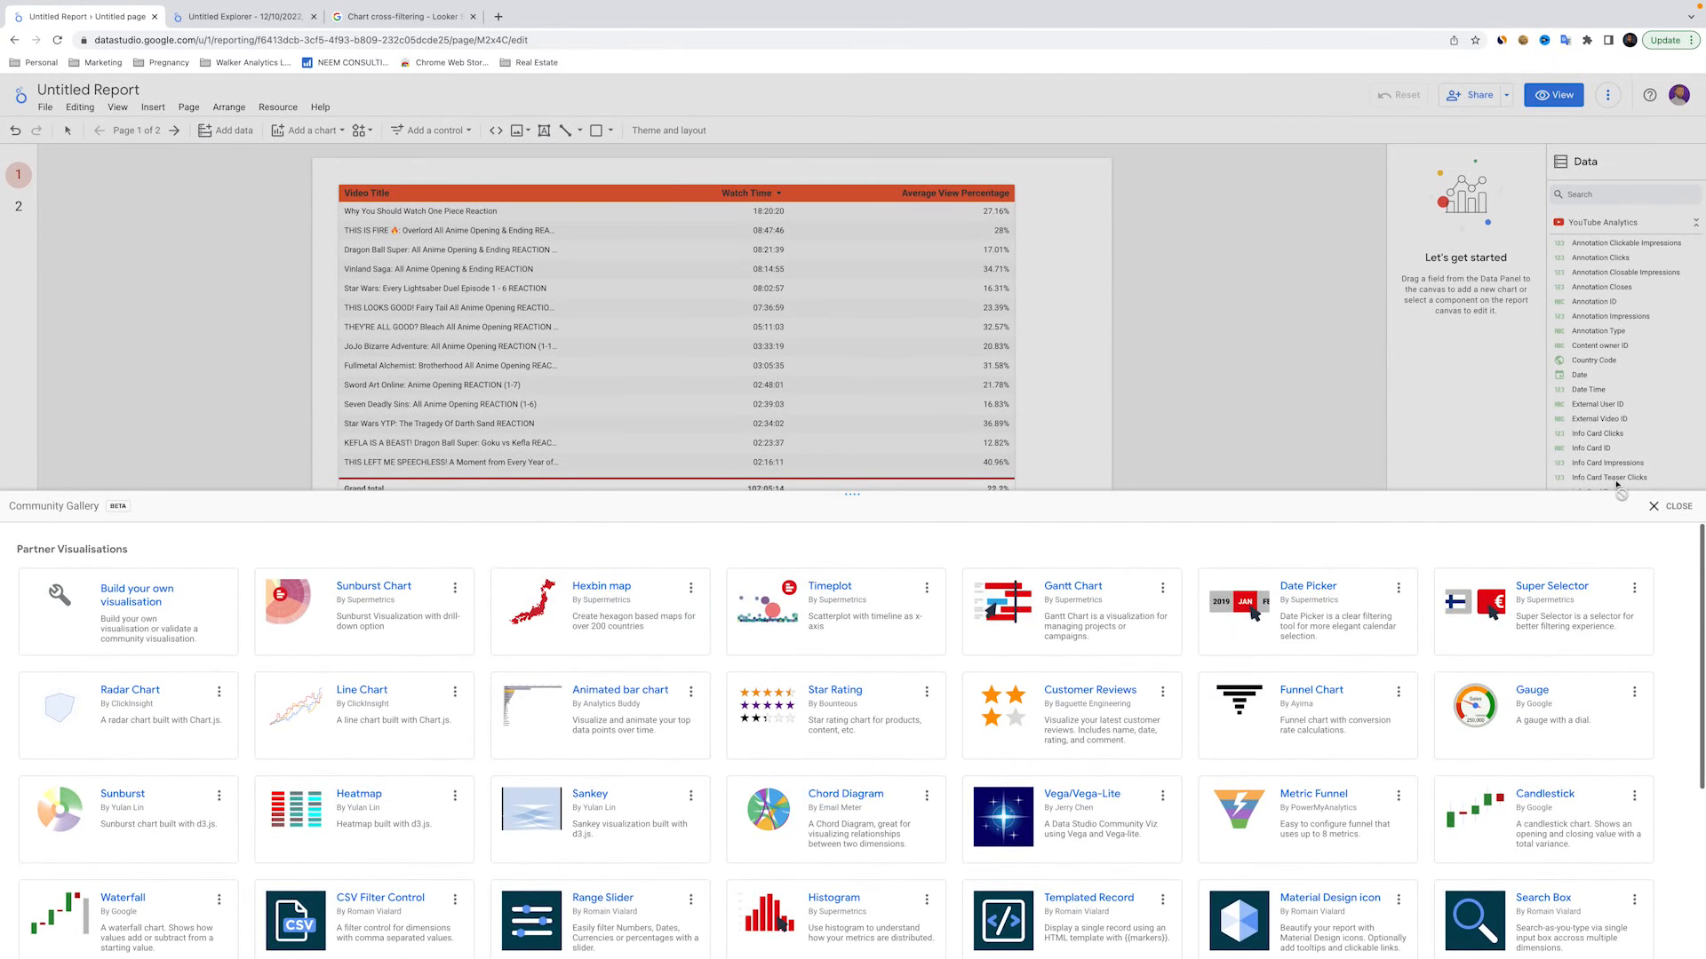
pyautogui.click(1671, 507)
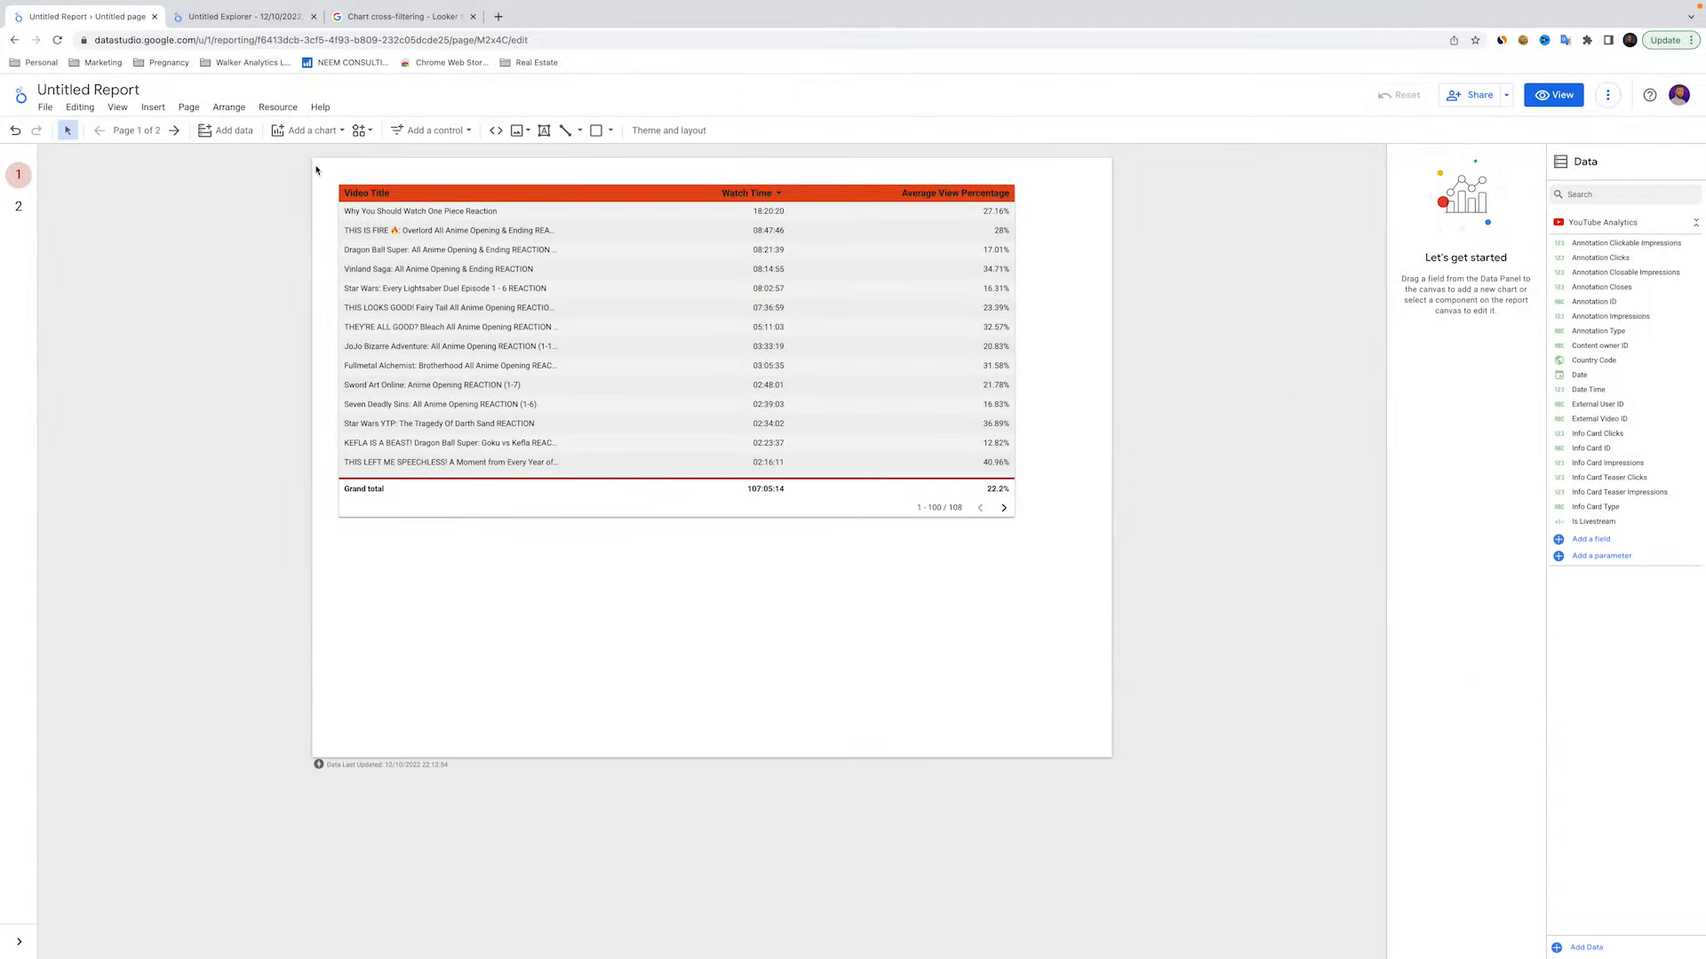
pyautogui.click(436, 131)
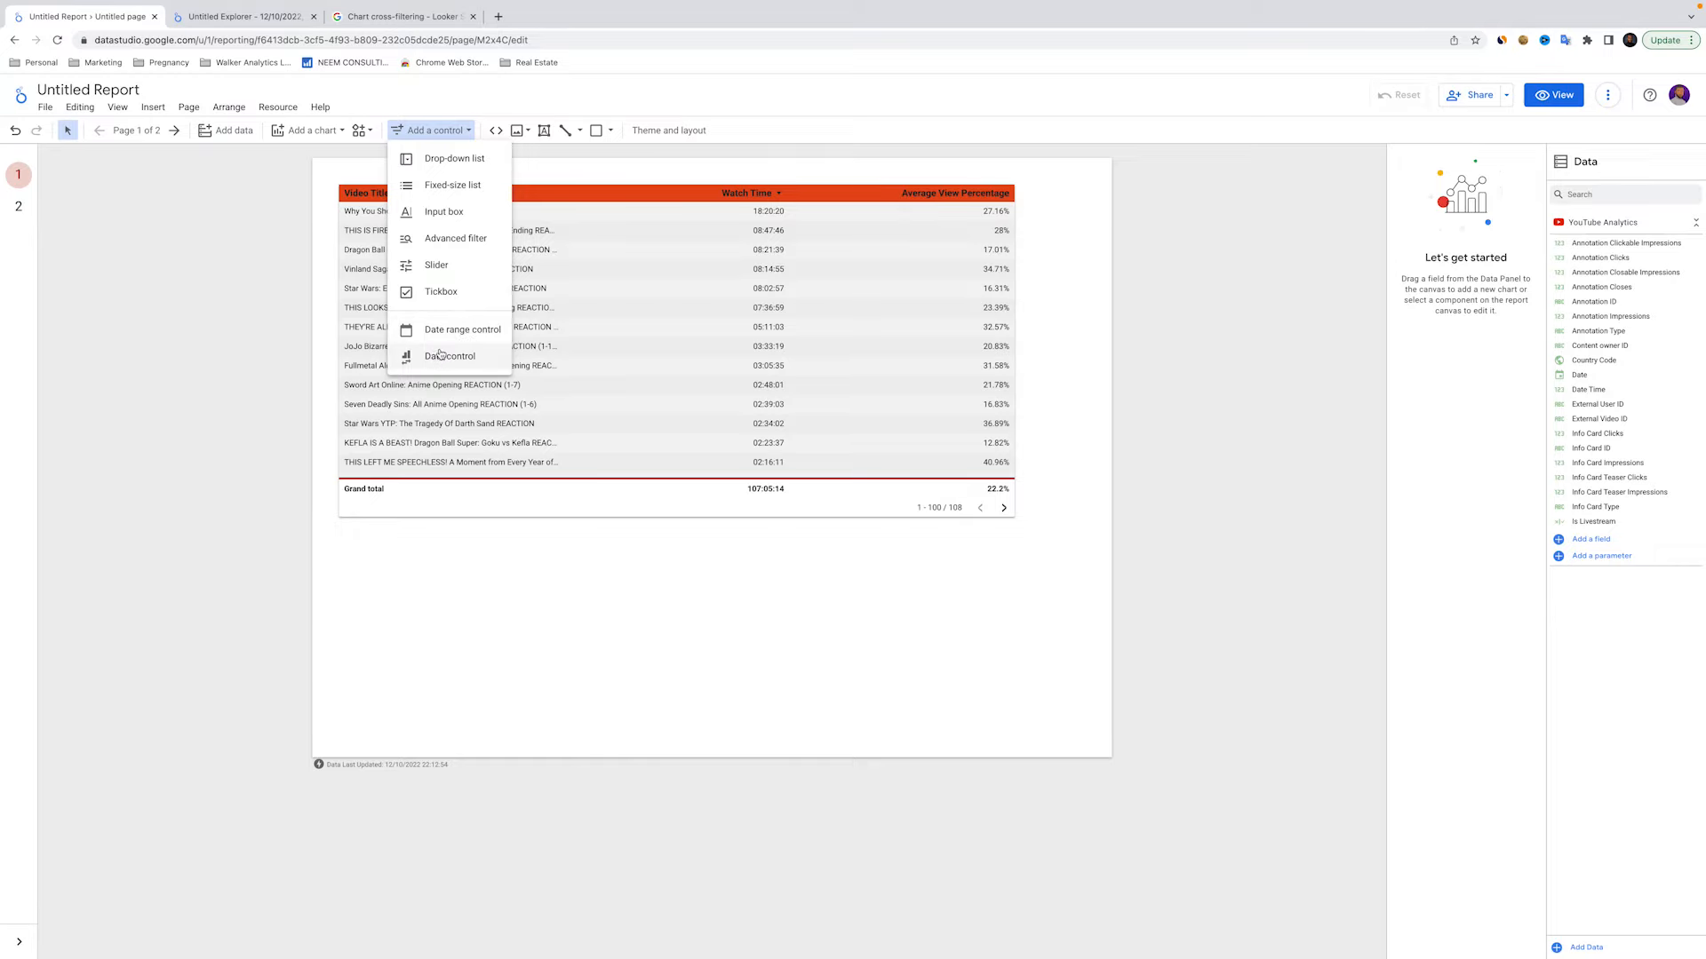
pyautogui.click(497, 134)
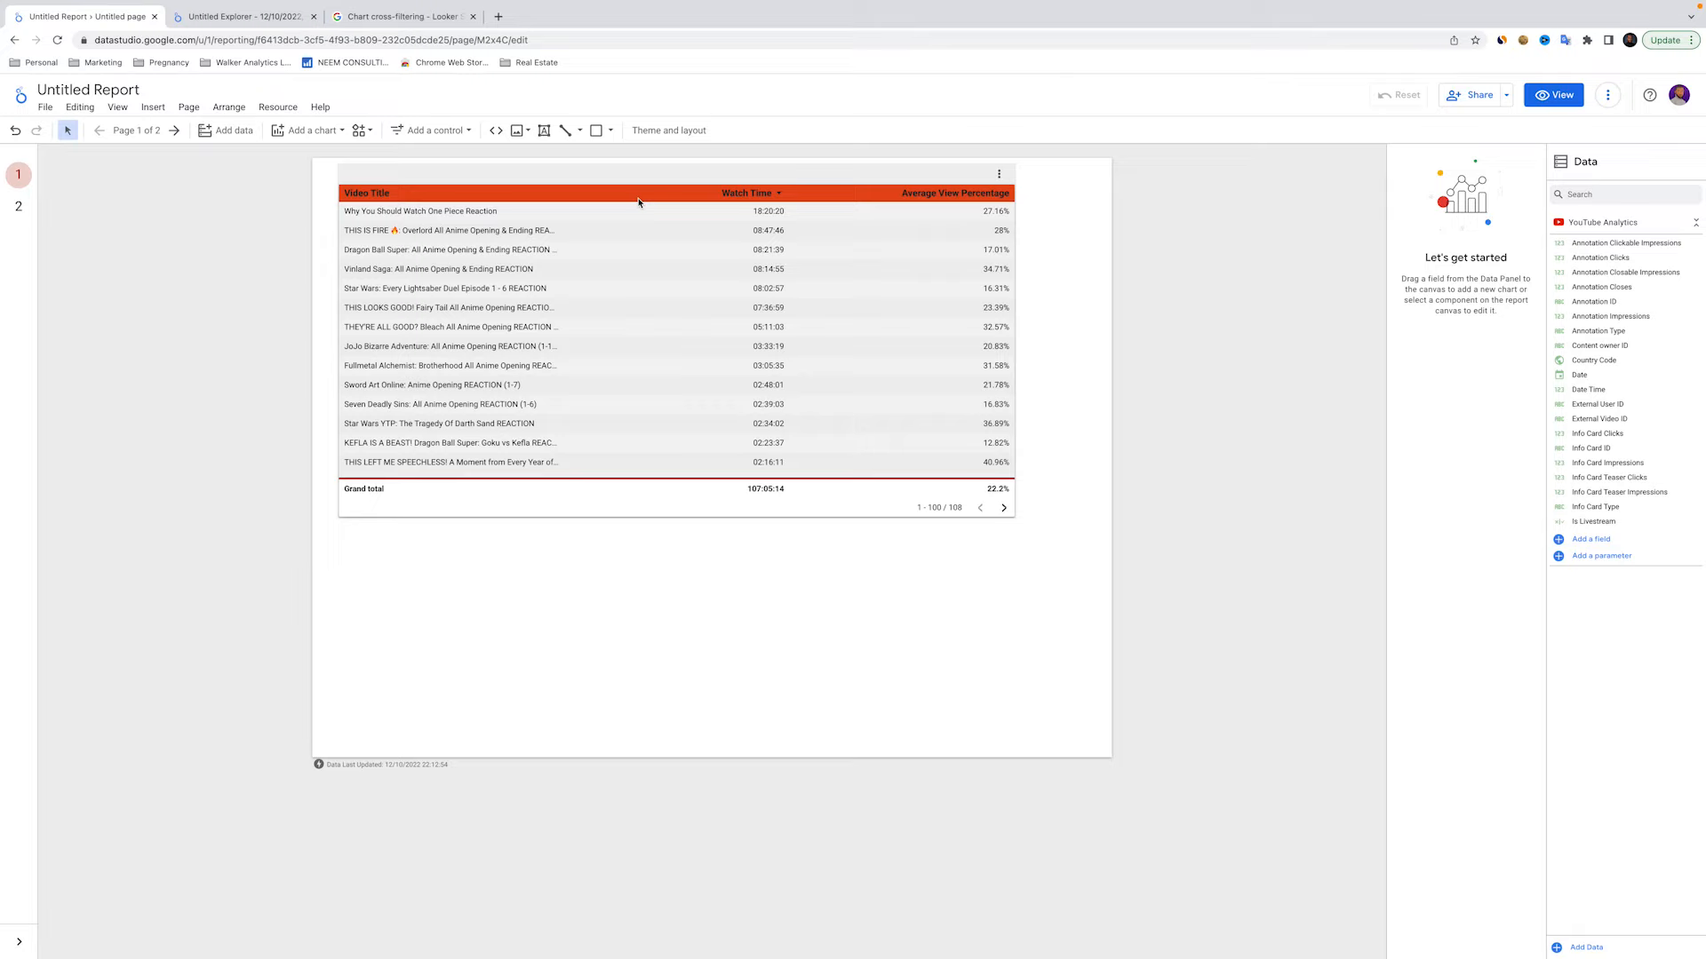
# Move the video table to the lower part of the page and add a scorecard in the page's upper-left corner
pyautogui.moveTo(633, 203); pyautogui.dragTo(624, 419)
pyautogui.click(482, 256)
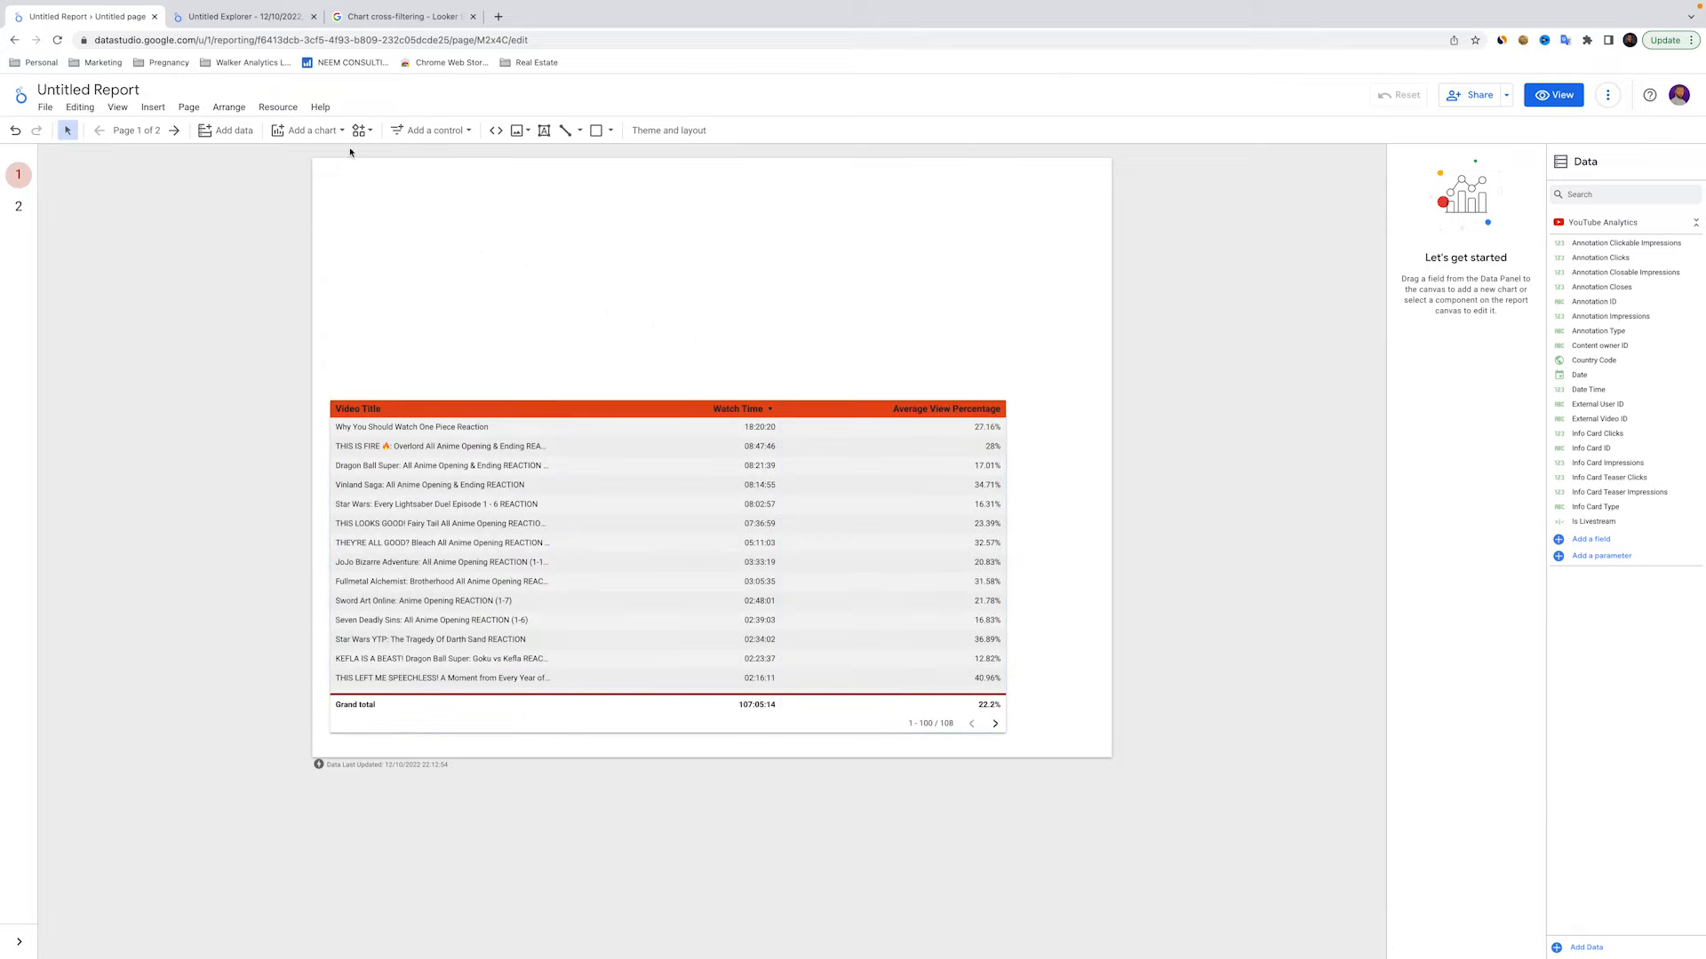
pyautogui.click(153, 109)
pyautogui.click(222, 345)
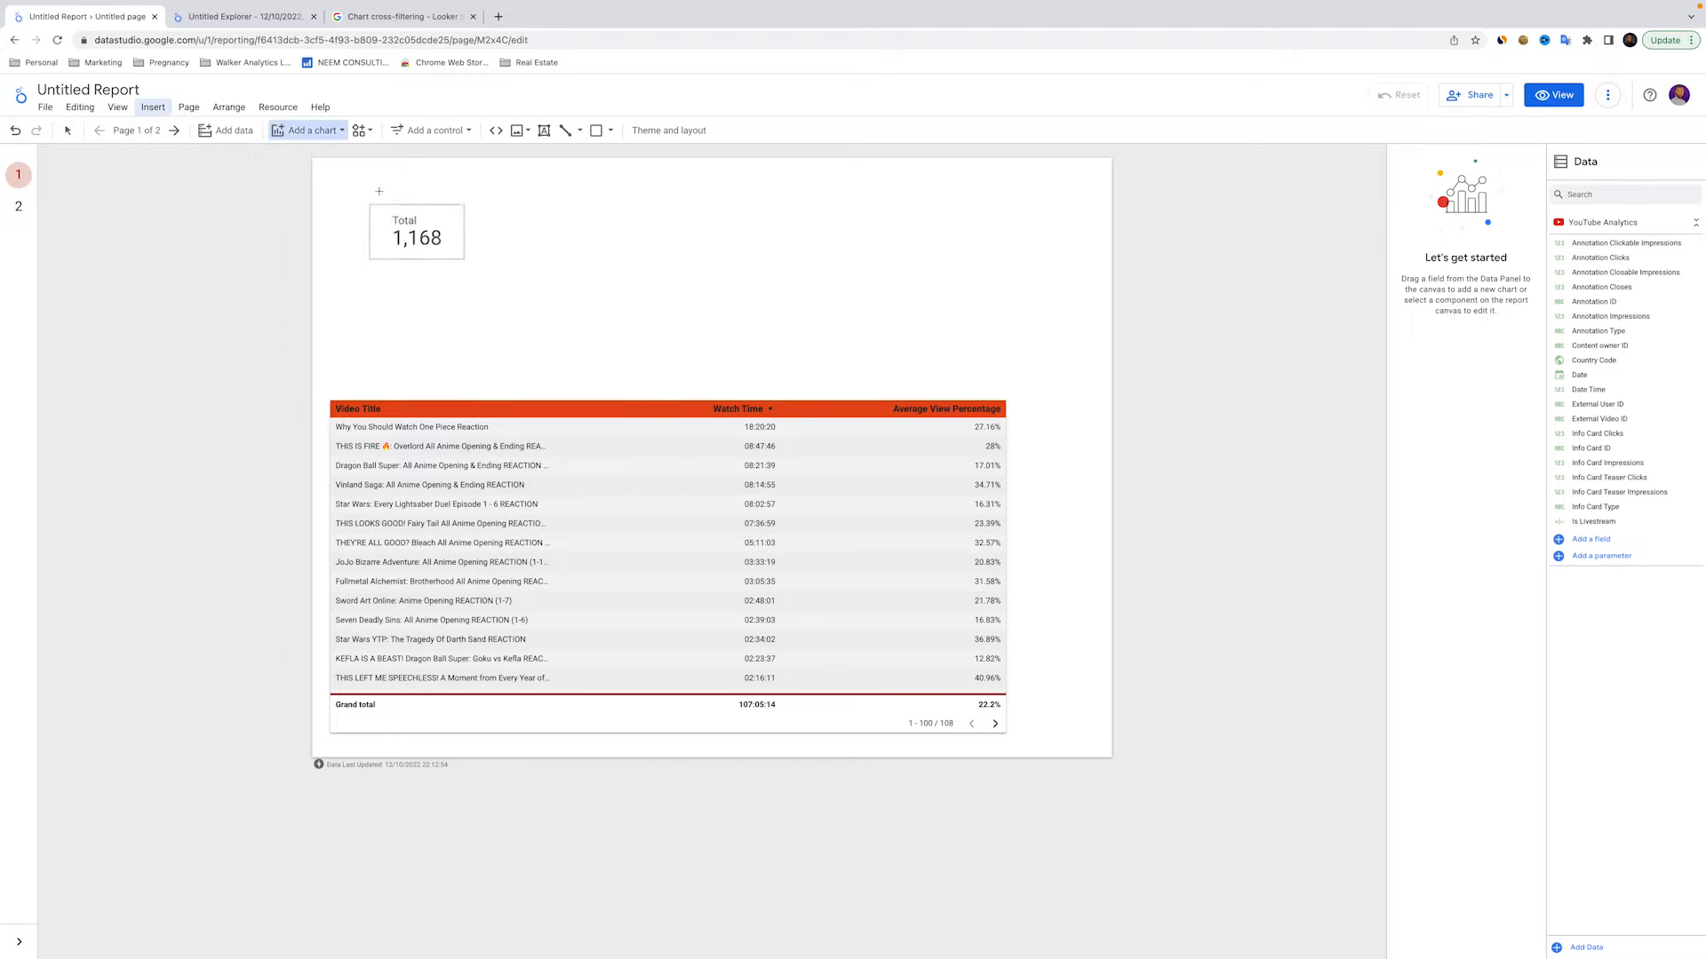
pyautogui.click(380, 191)
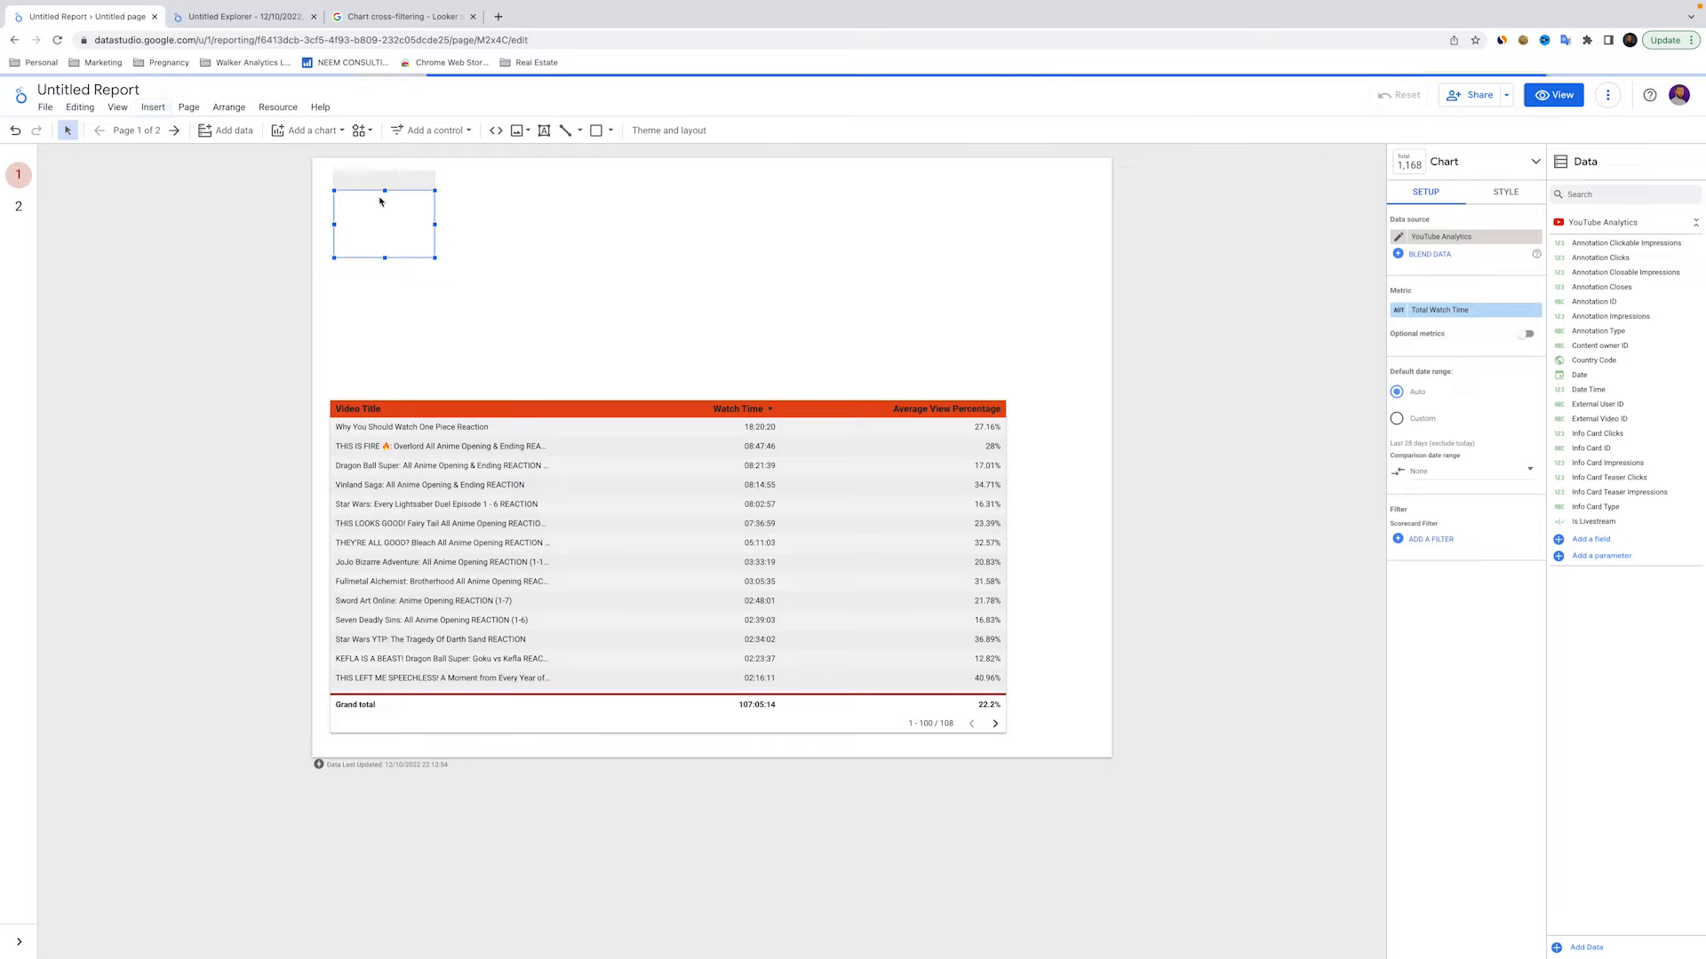
pyautogui.moveTo(380, 197); pyautogui.dragTo(376, 185)
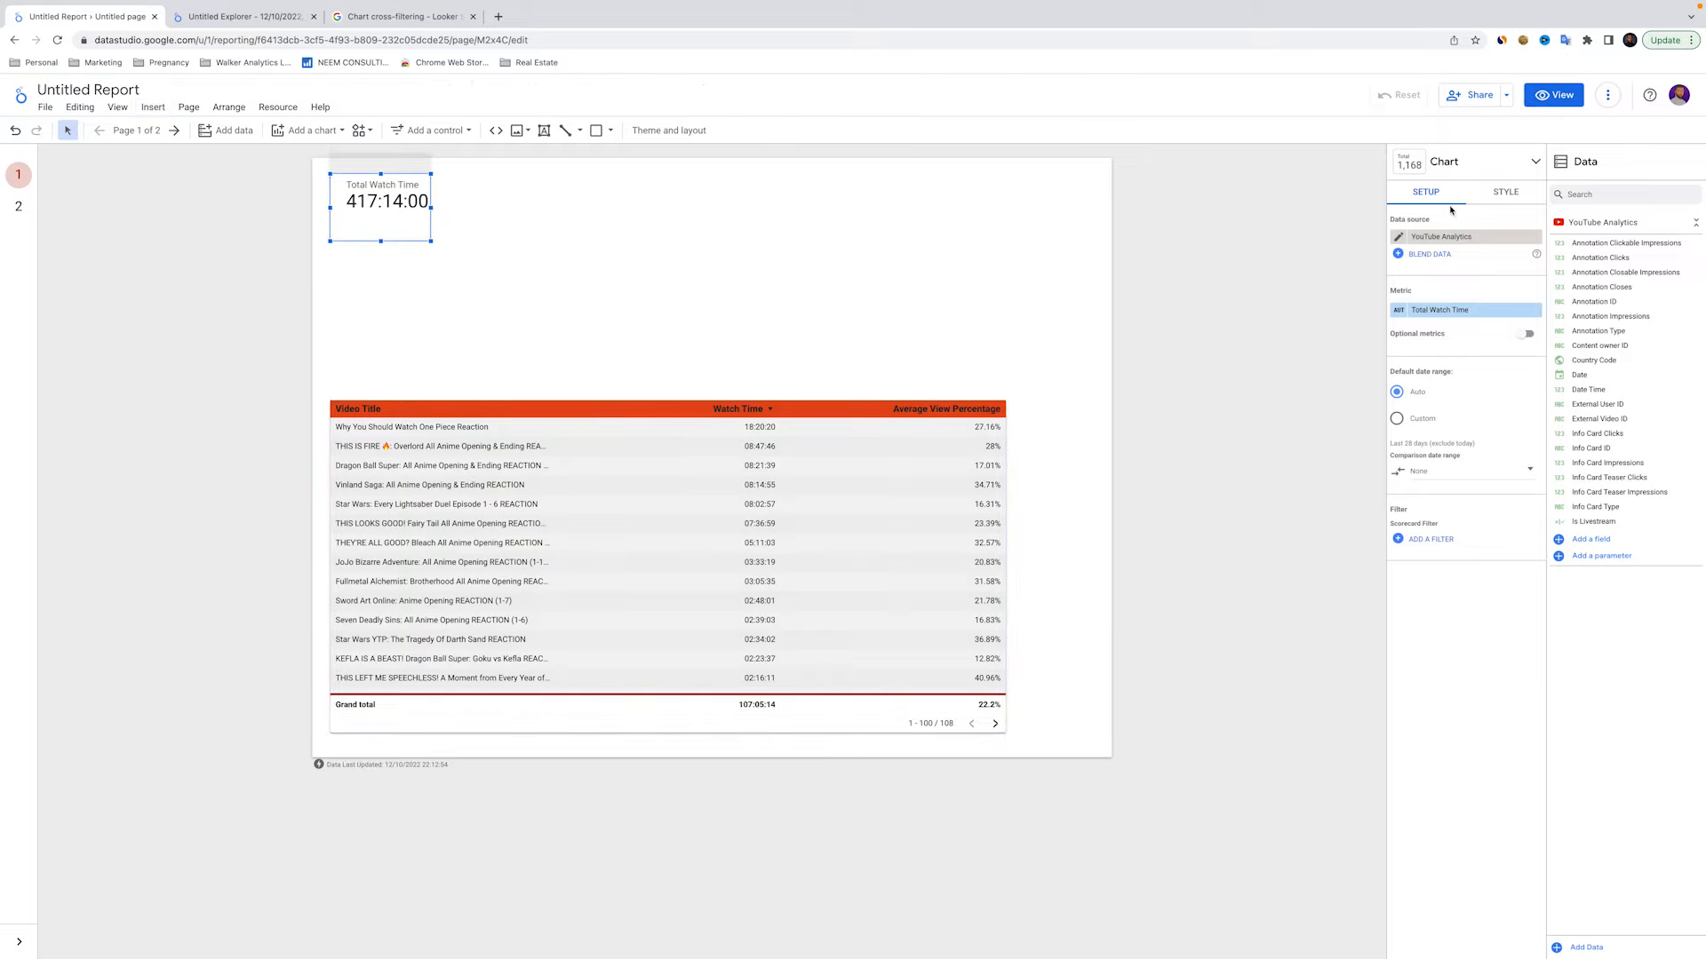
# Set the scorecard's metric to Views
pyautogui.click(1487, 311)
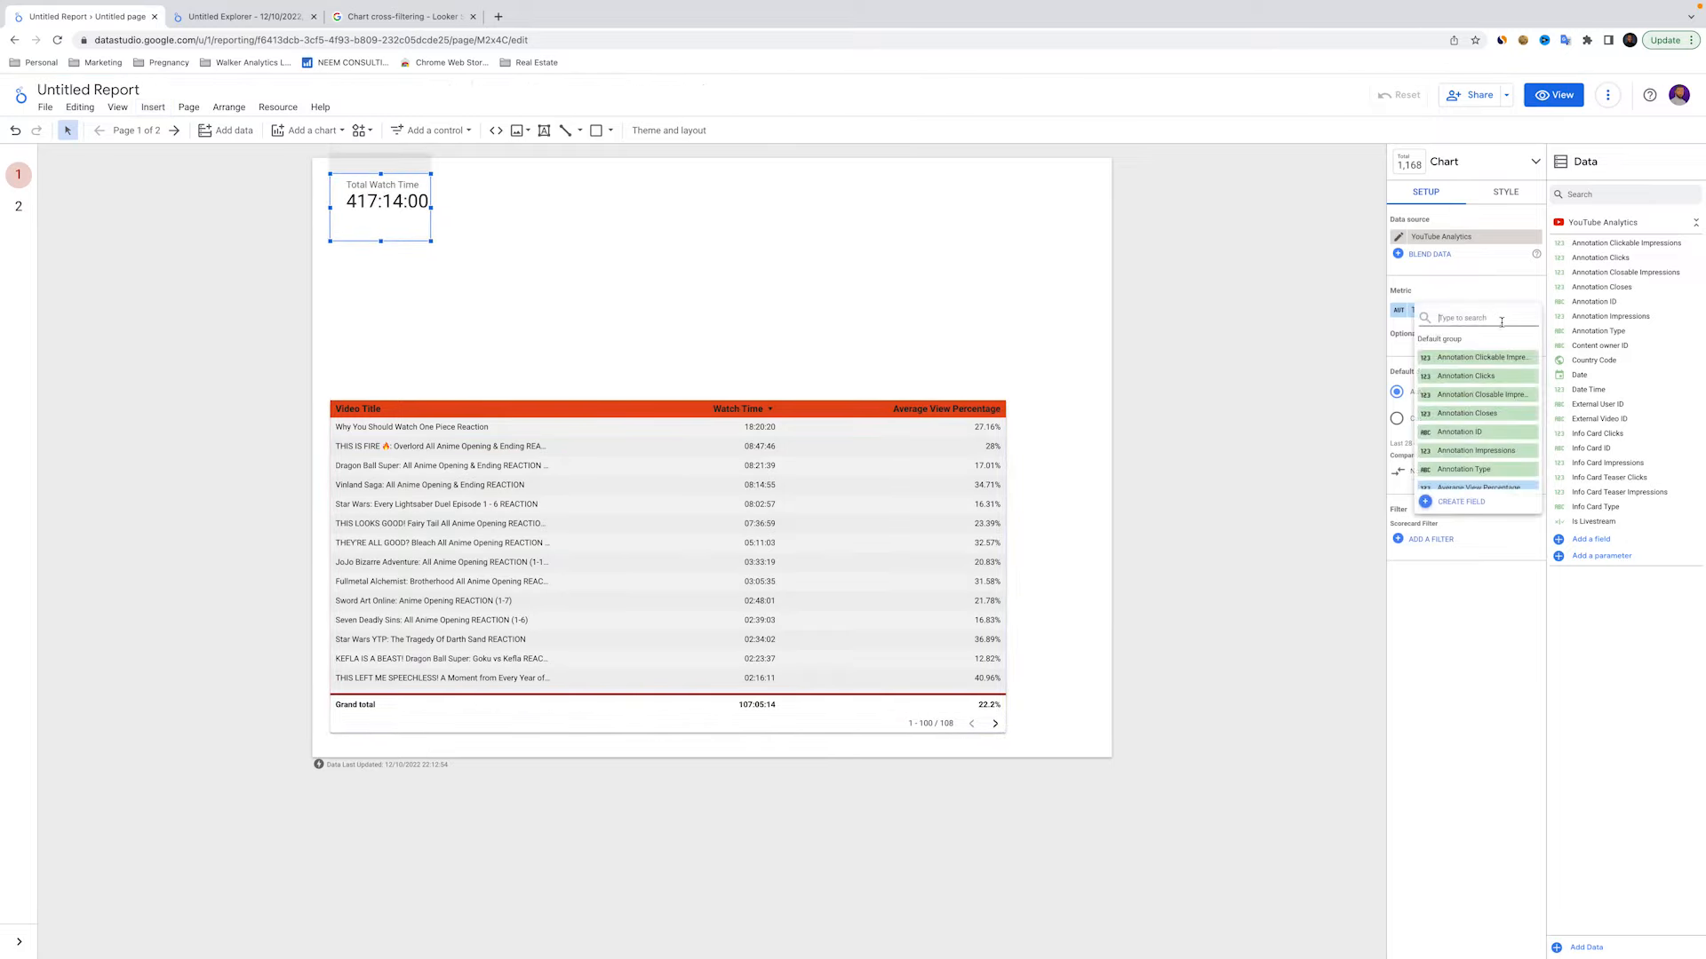
pyautogui.write('vie')
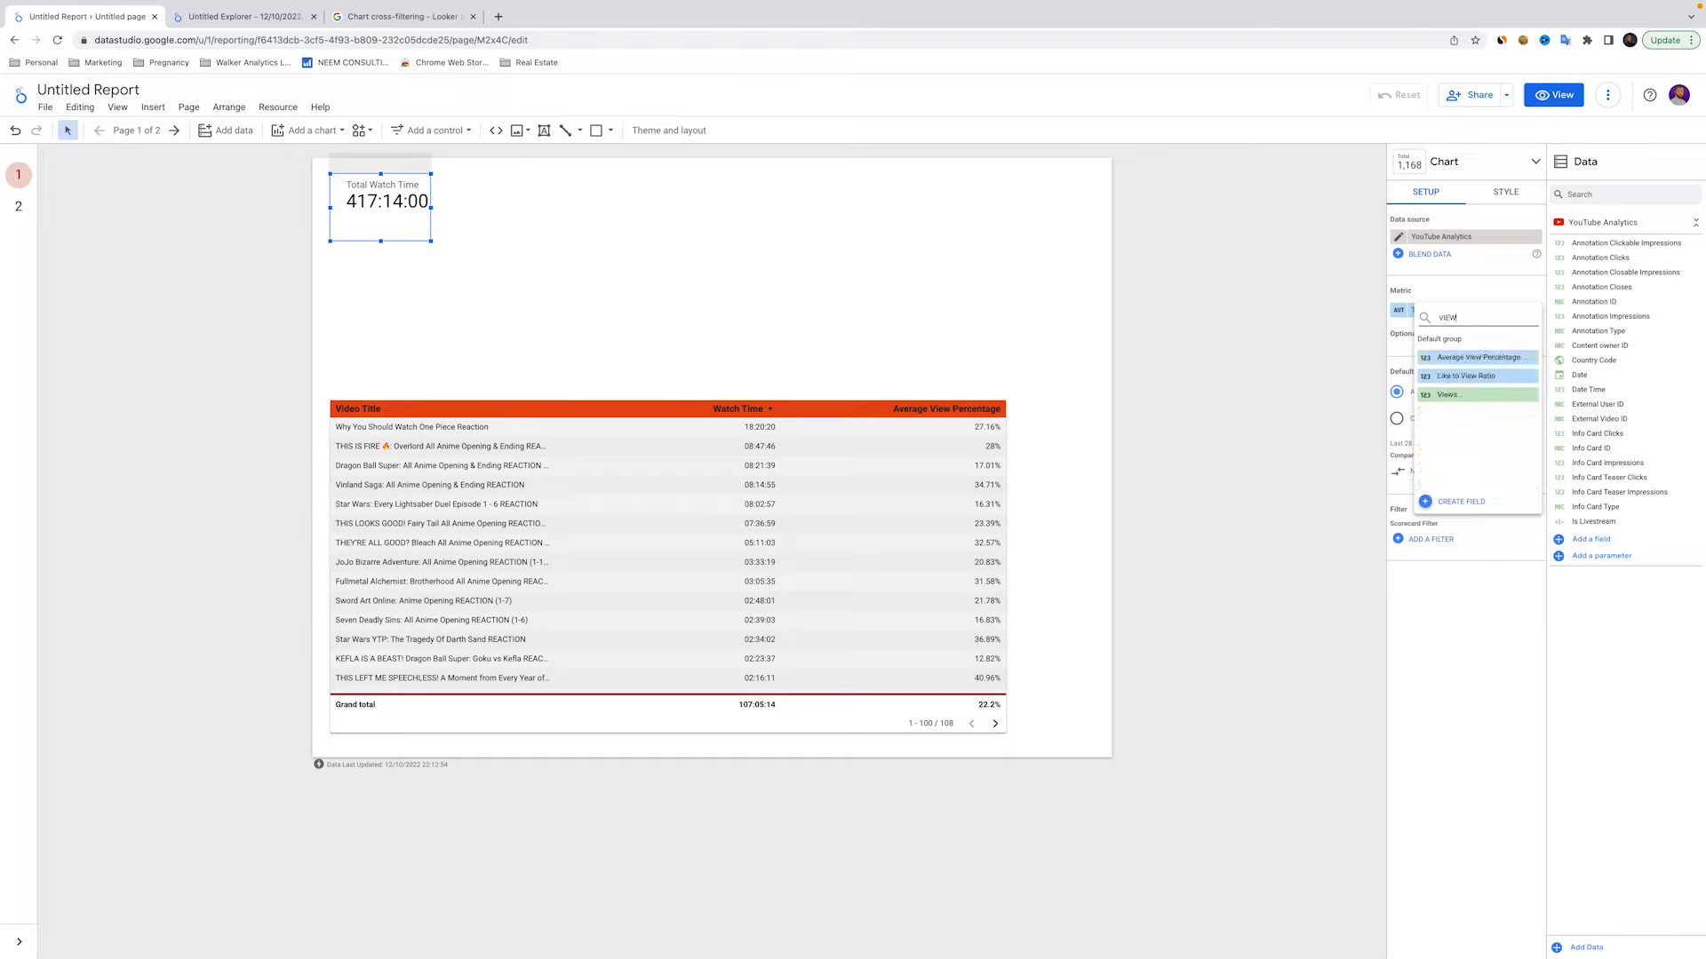
pyautogui.click(1479, 394)
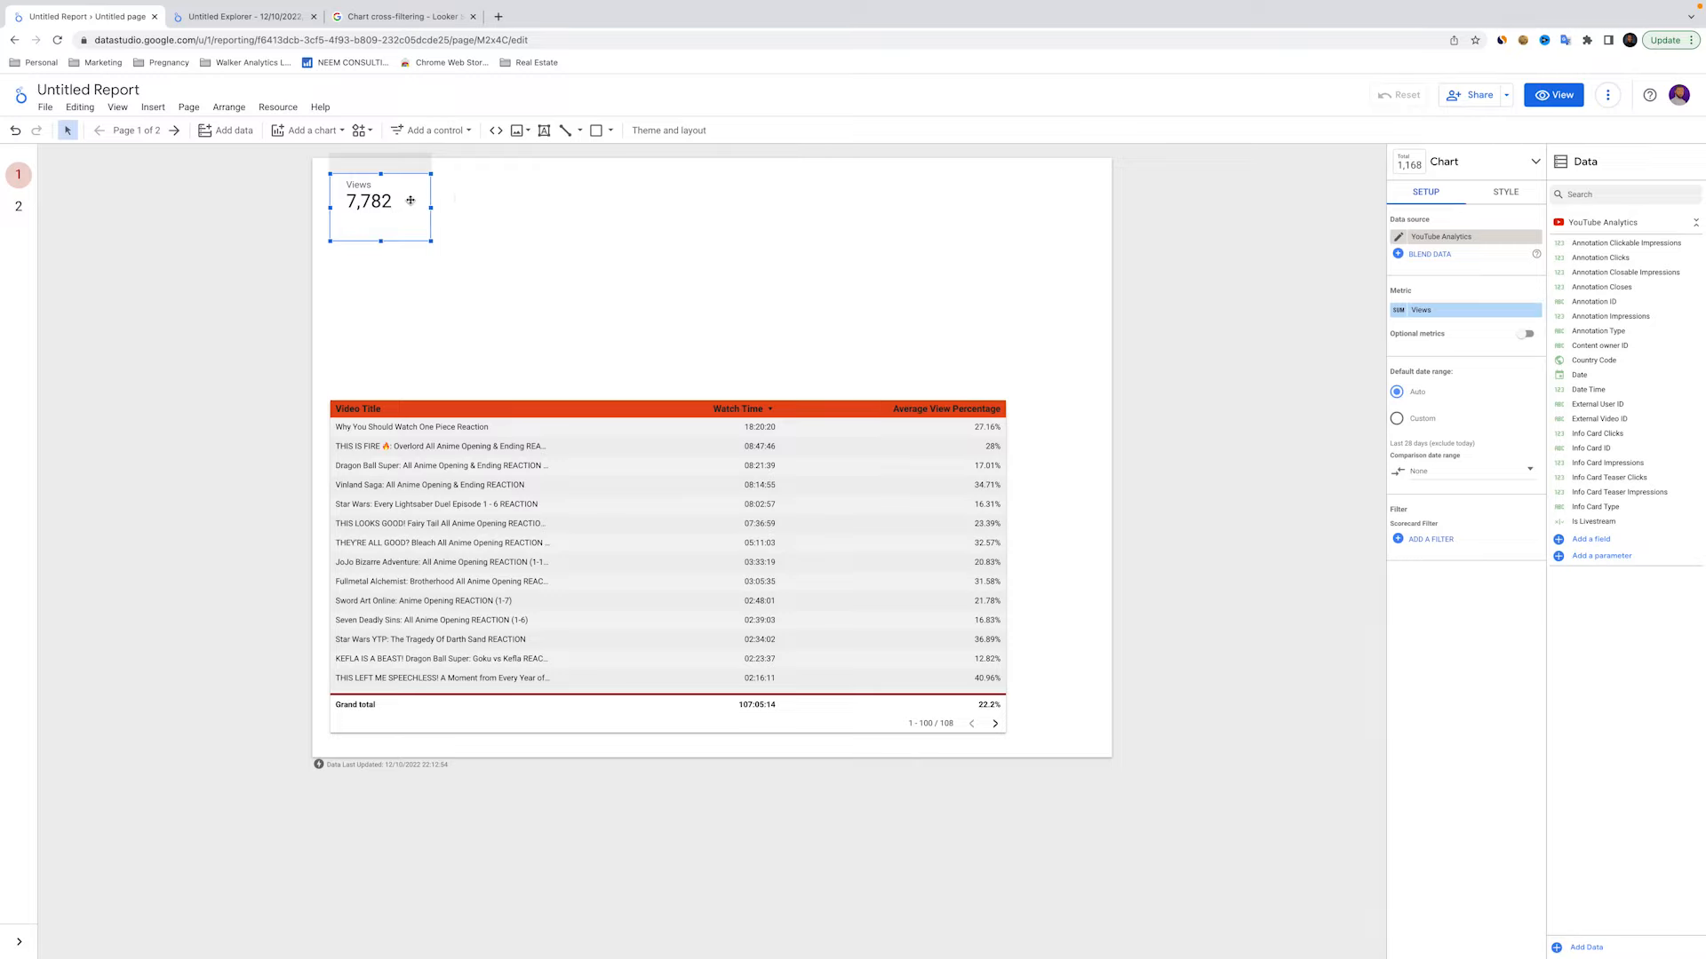
# Centre the Views scorecard's metric name, metric value and comparison, and set its top padding to 24px
pyautogui.click(1490, 195)
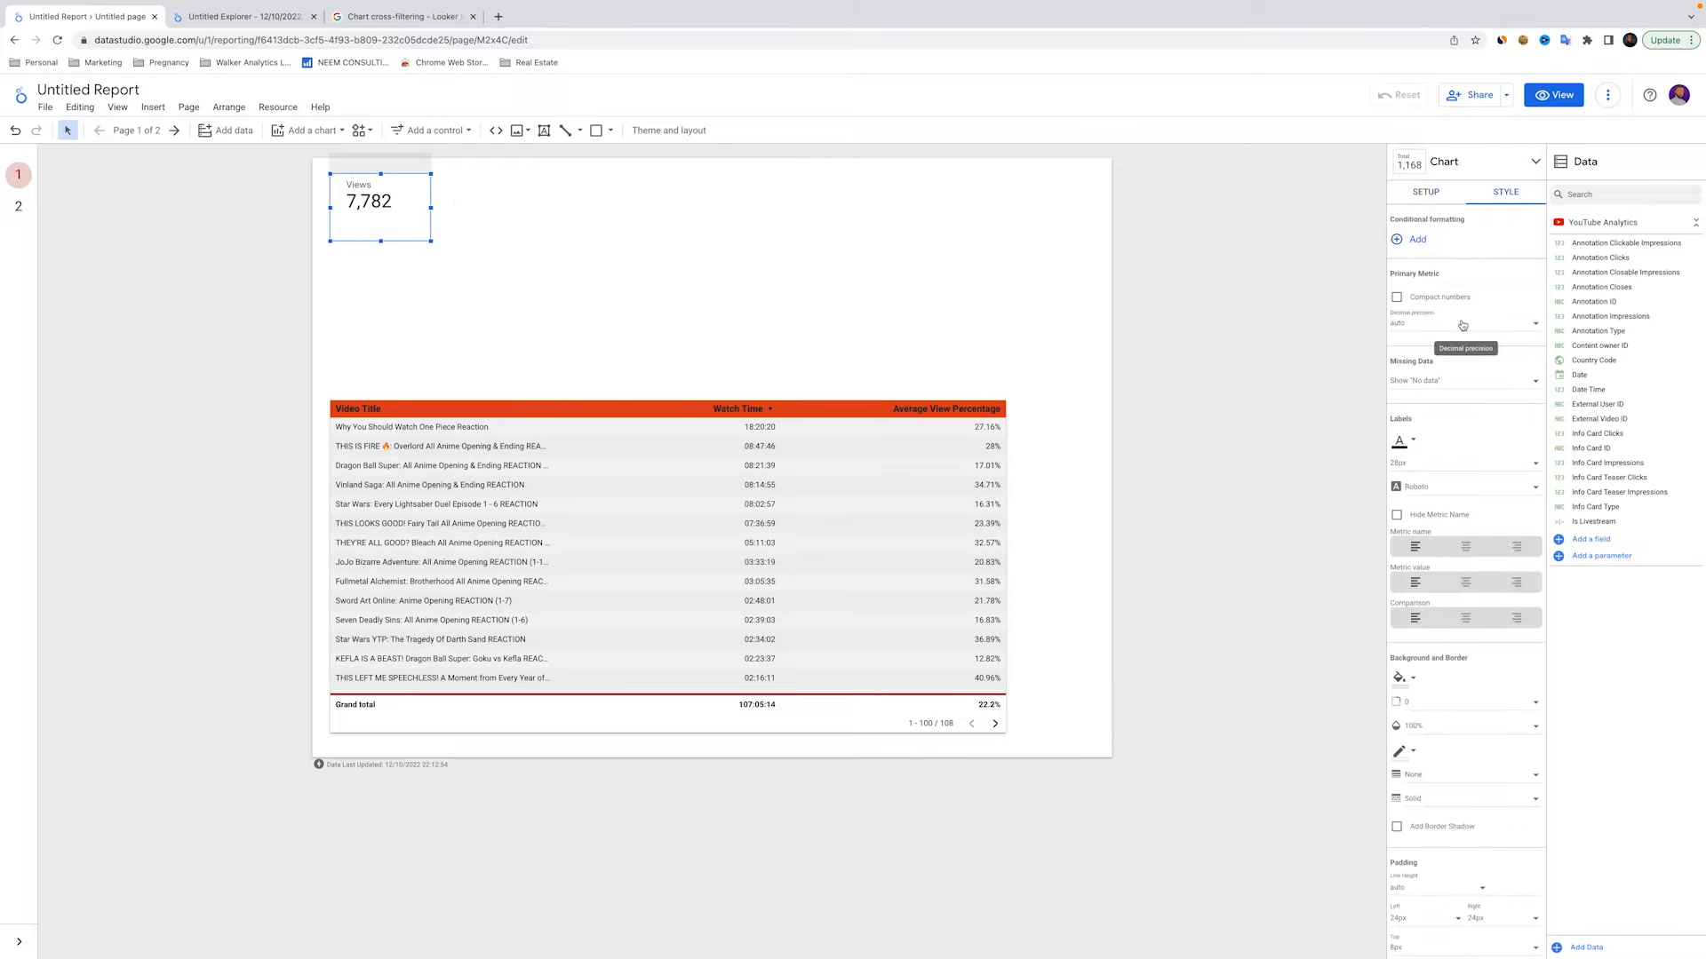
pyautogui.scroll(-3, 1468, 427)
pyautogui.click(1465, 468)
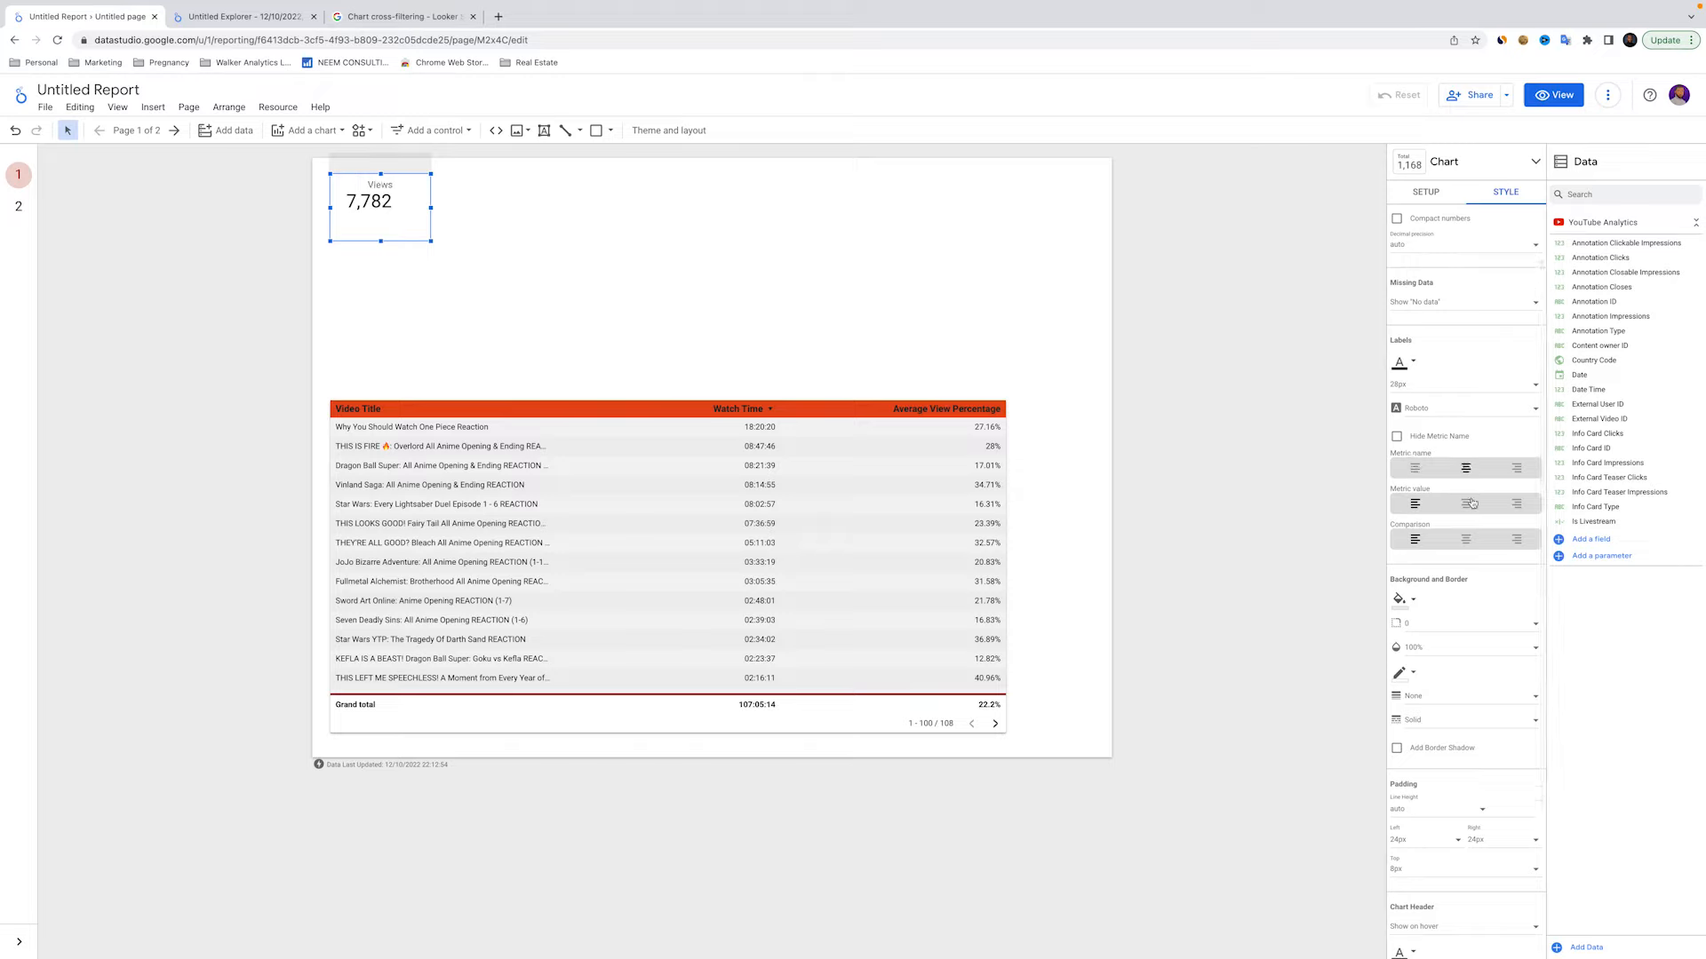
pyautogui.click(1466, 504)
pyautogui.click(1465, 540)
pyautogui.scroll(-3, 1462, 561)
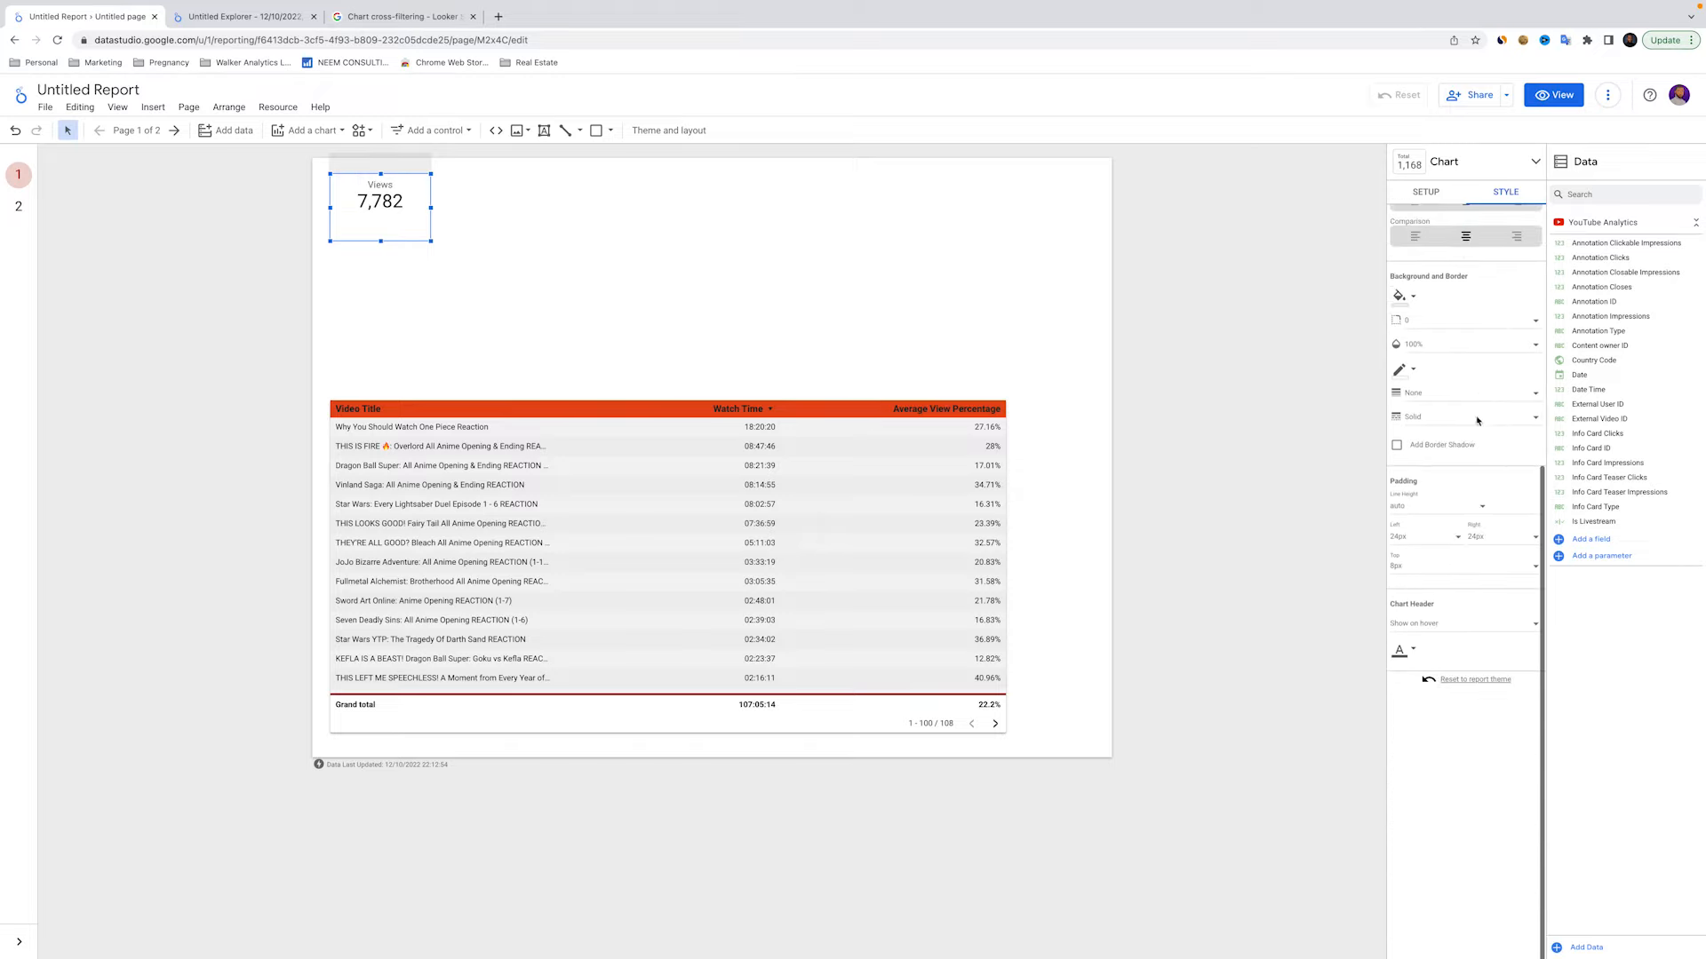
pyautogui.click(1458, 569)
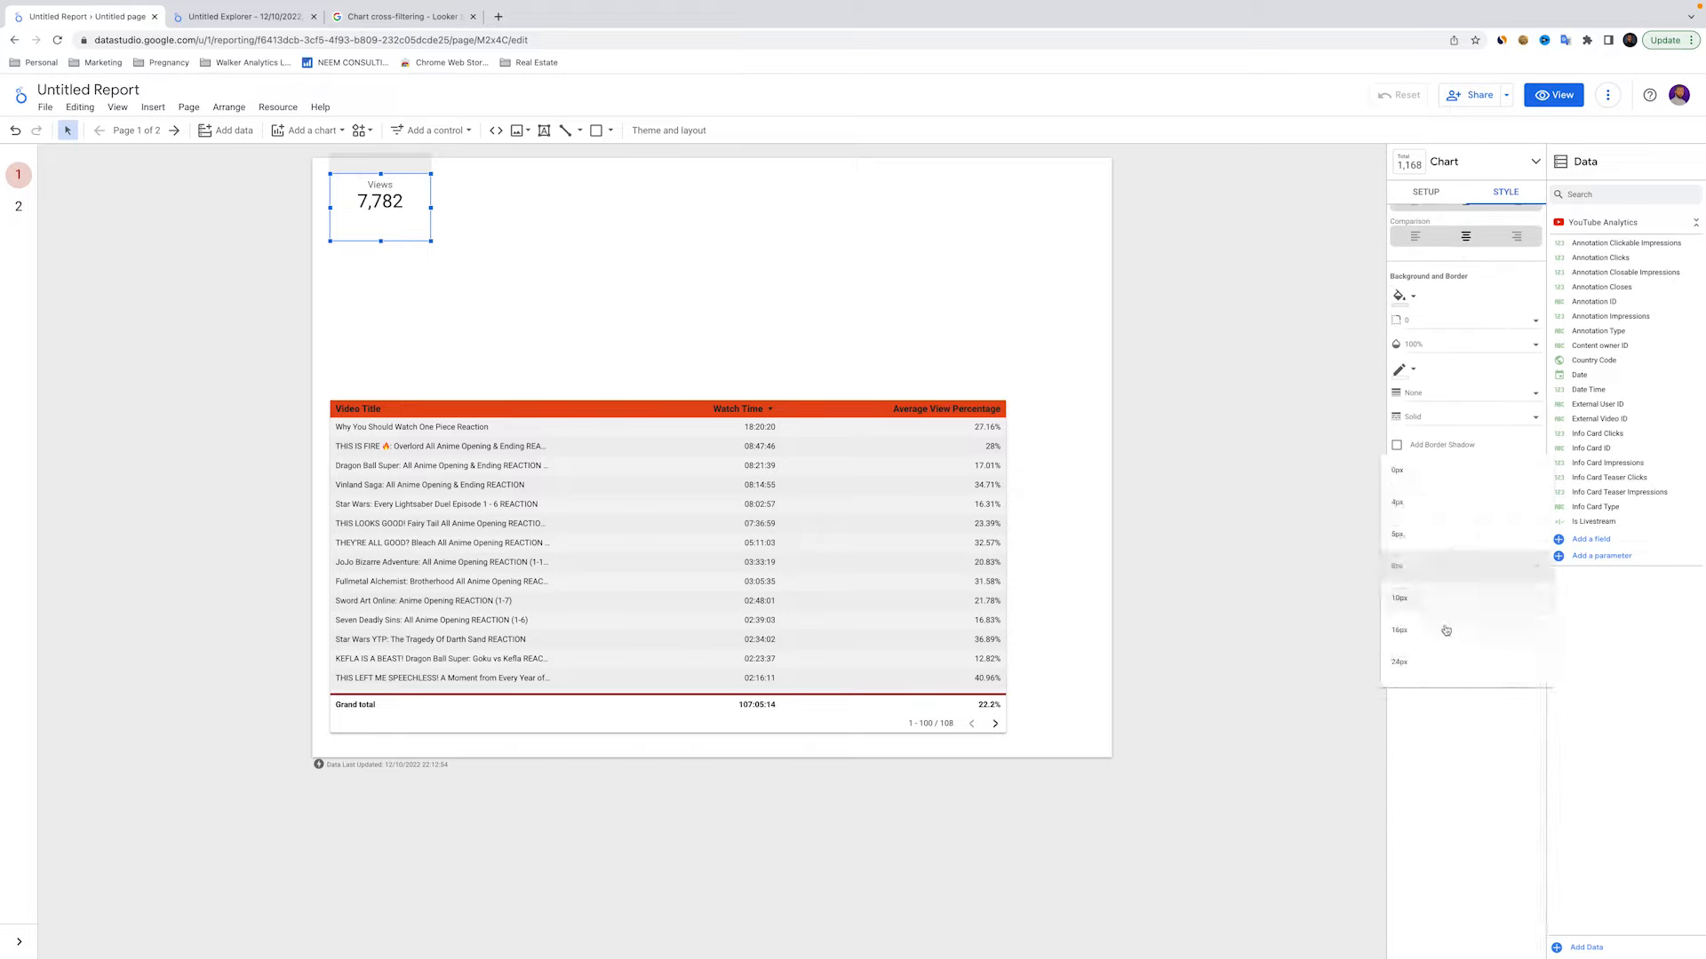
pyautogui.click(1444, 664)
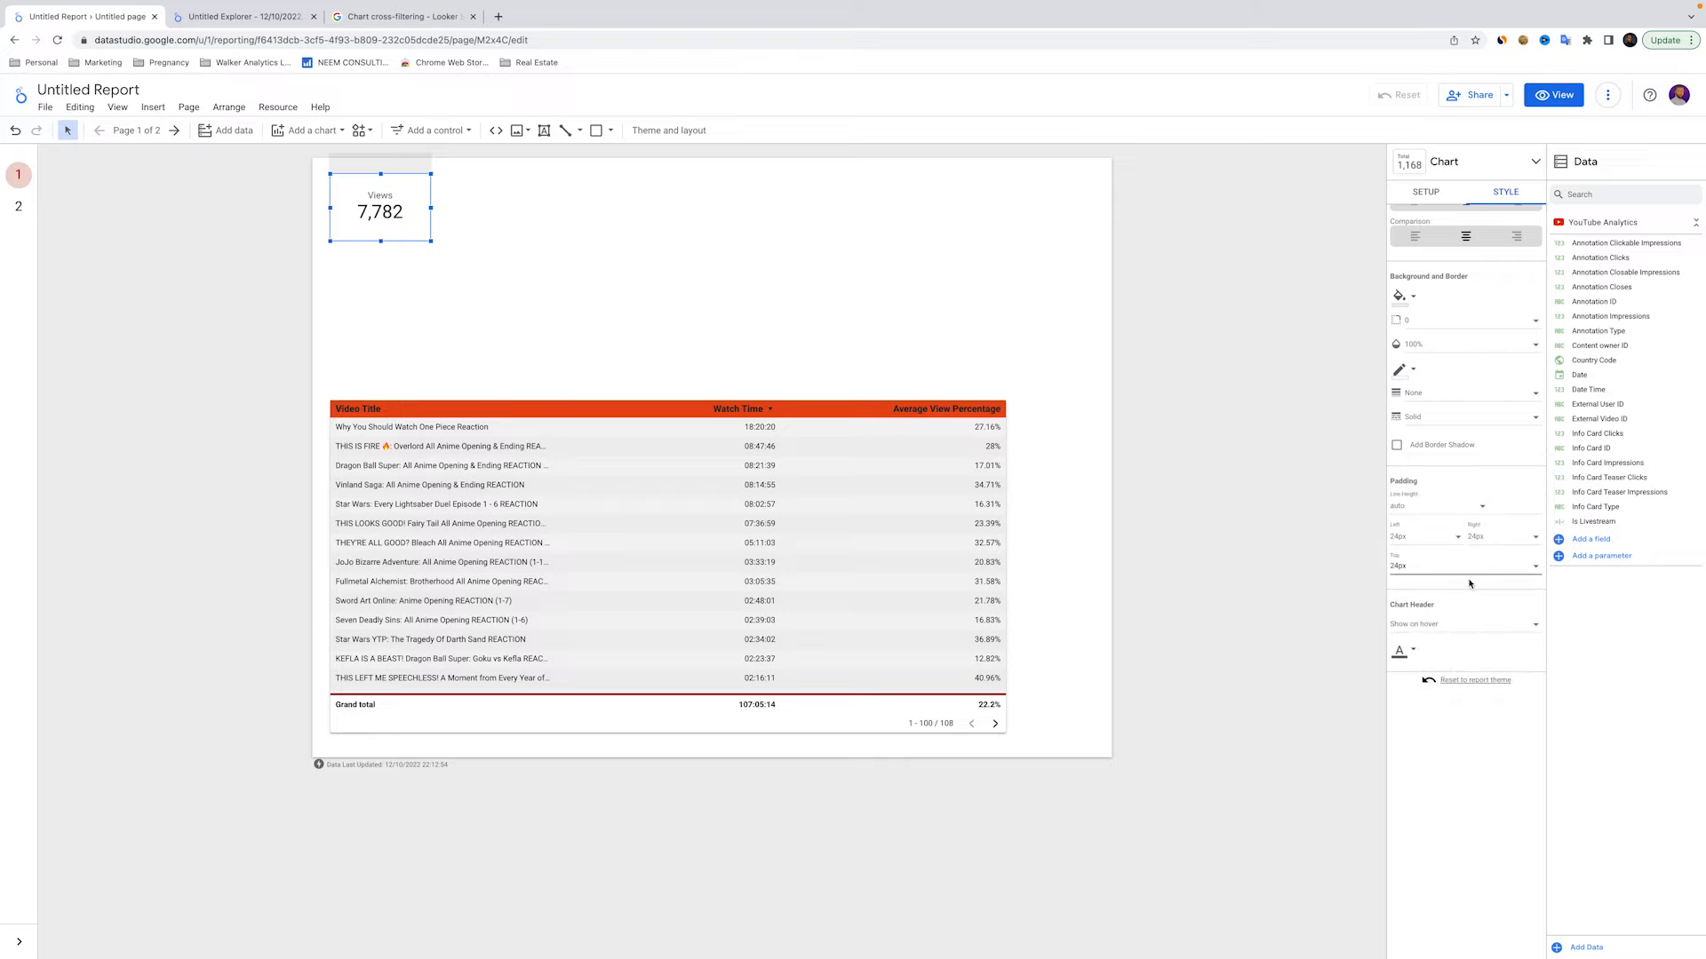
pyautogui.click(935, 333)
# Duplicate the Views scorecard beside the original and set the copy's metric to Total Watch Time
pyautogui.click(391, 213)
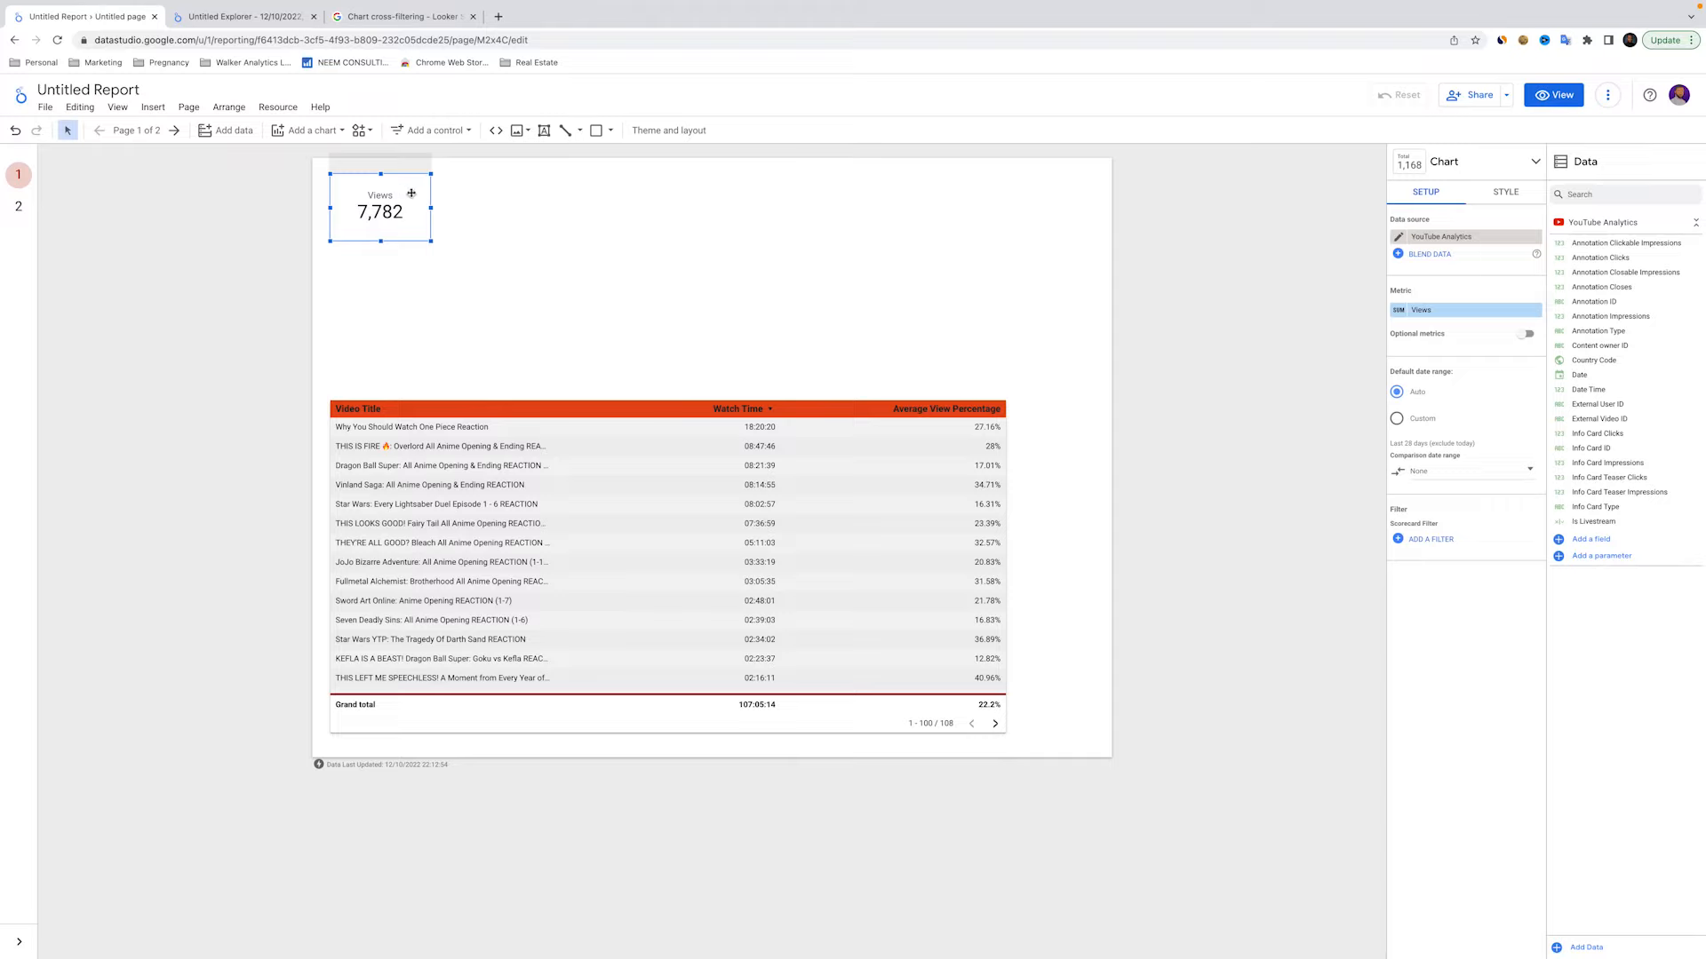
pyautogui.moveTo(411, 192); pyautogui.dragTo(531, 192)
pyautogui.click(1457, 309)
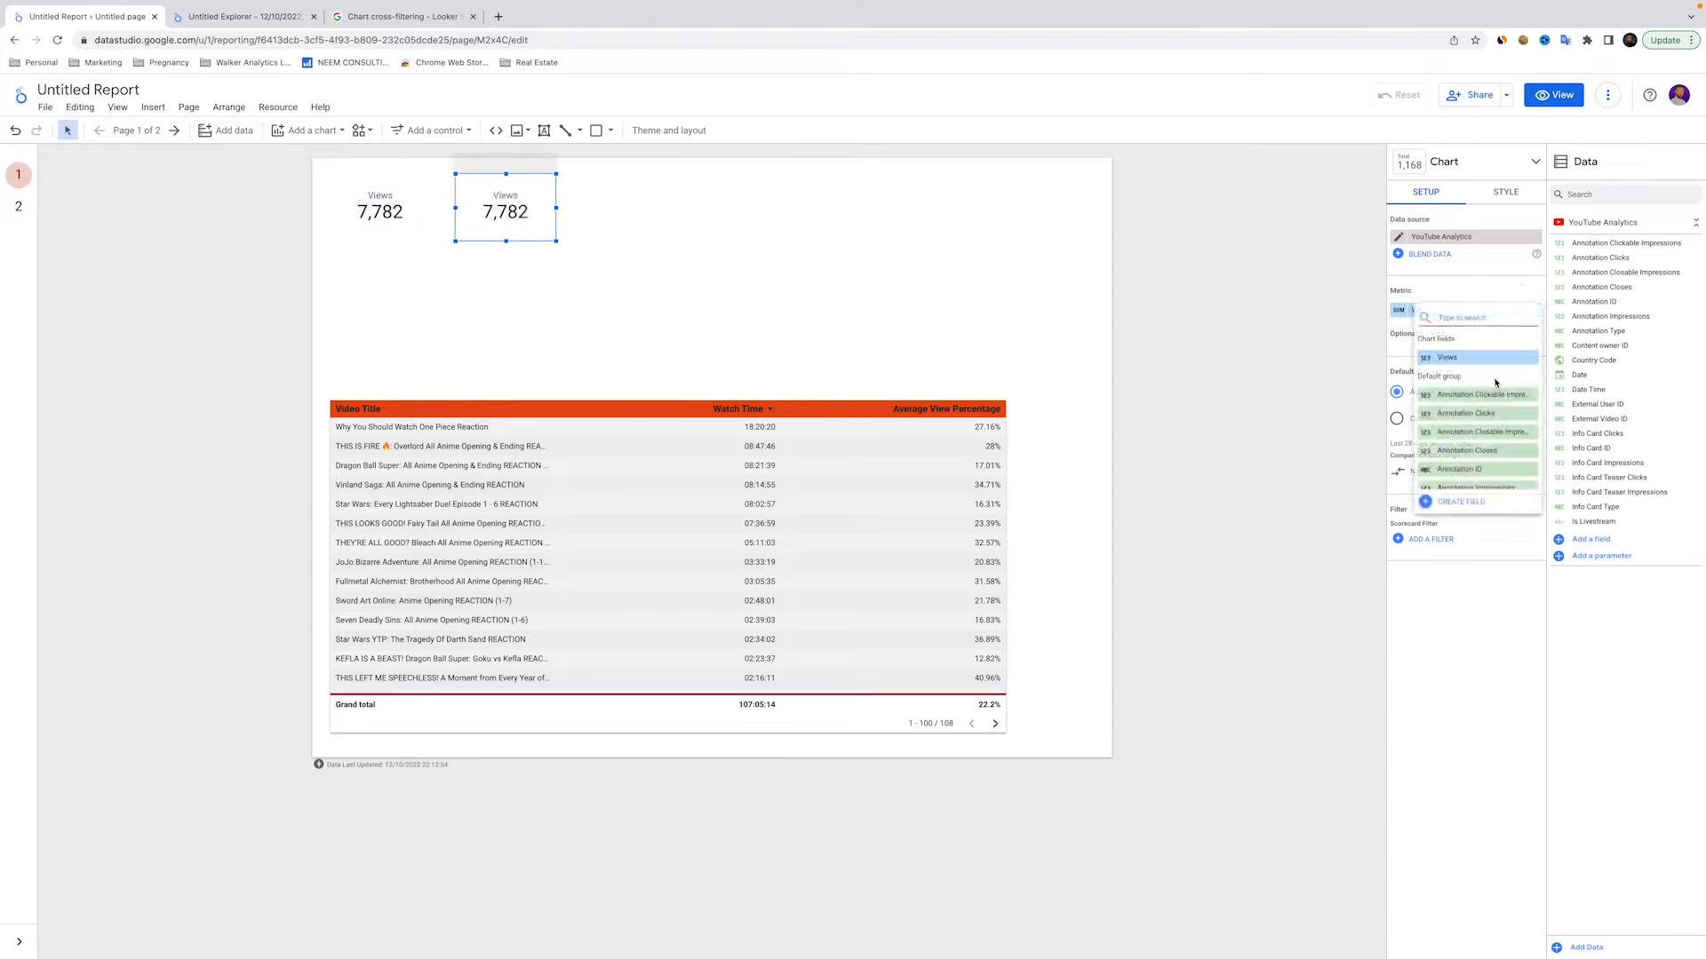
pyautogui.scroll(-10, 1494, 382)
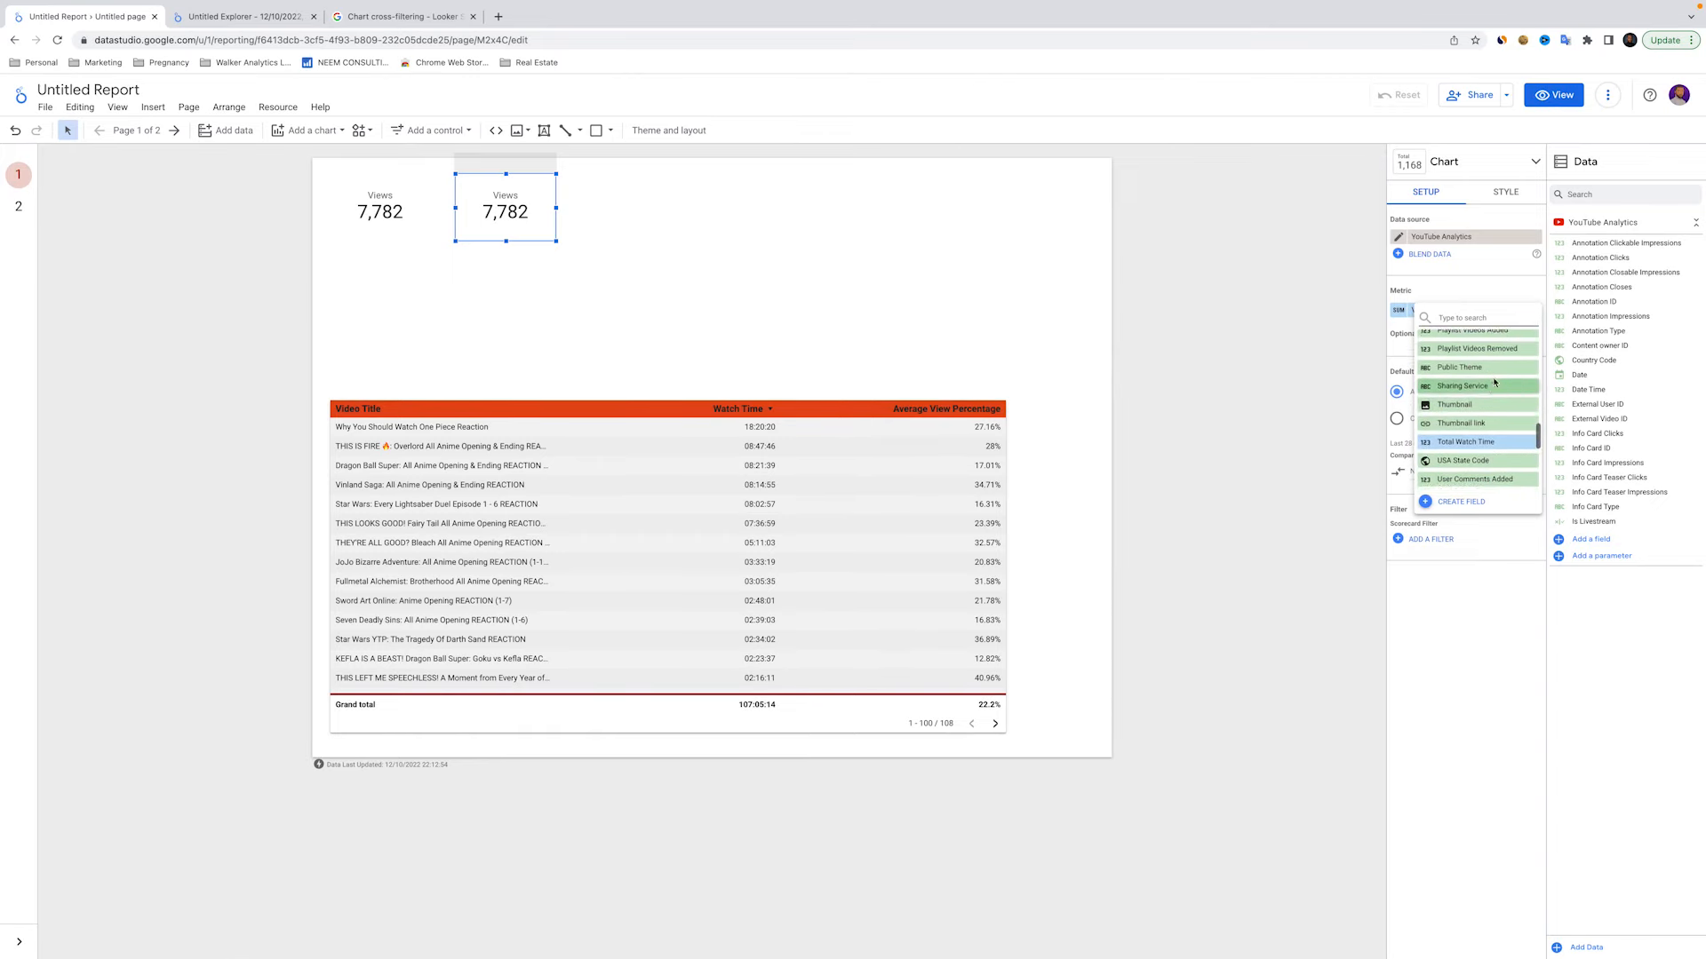
pyautogui.scroll(1, 1494, 382)
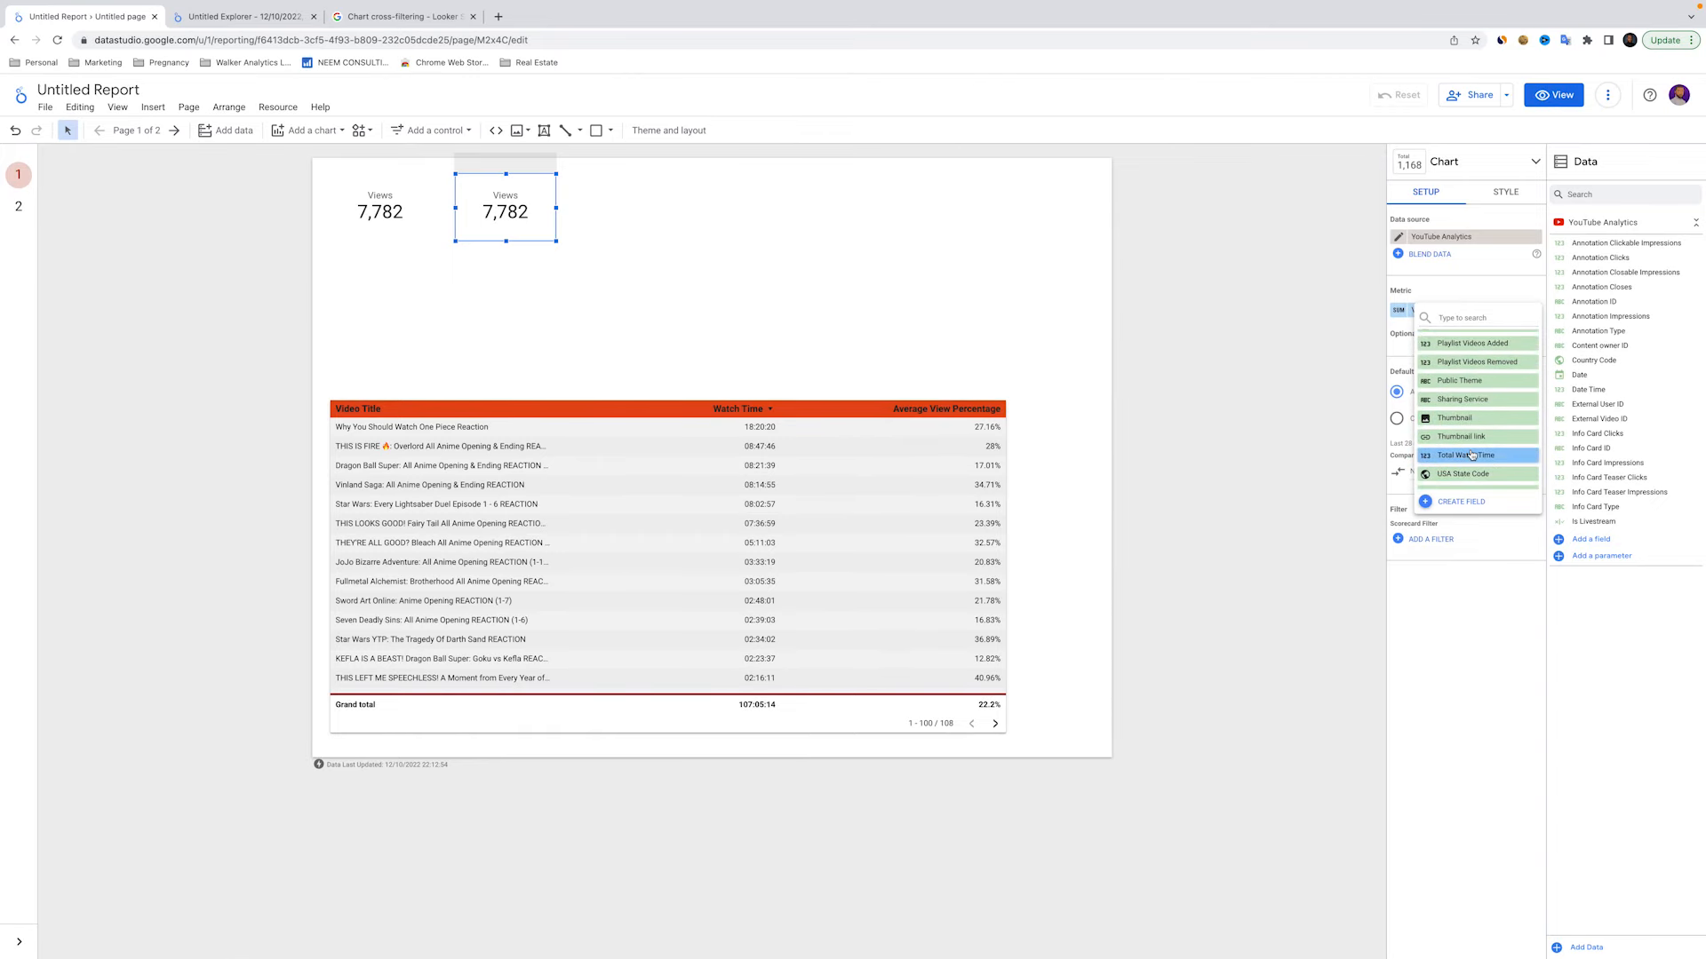
pyautogui.click(1472, 455)
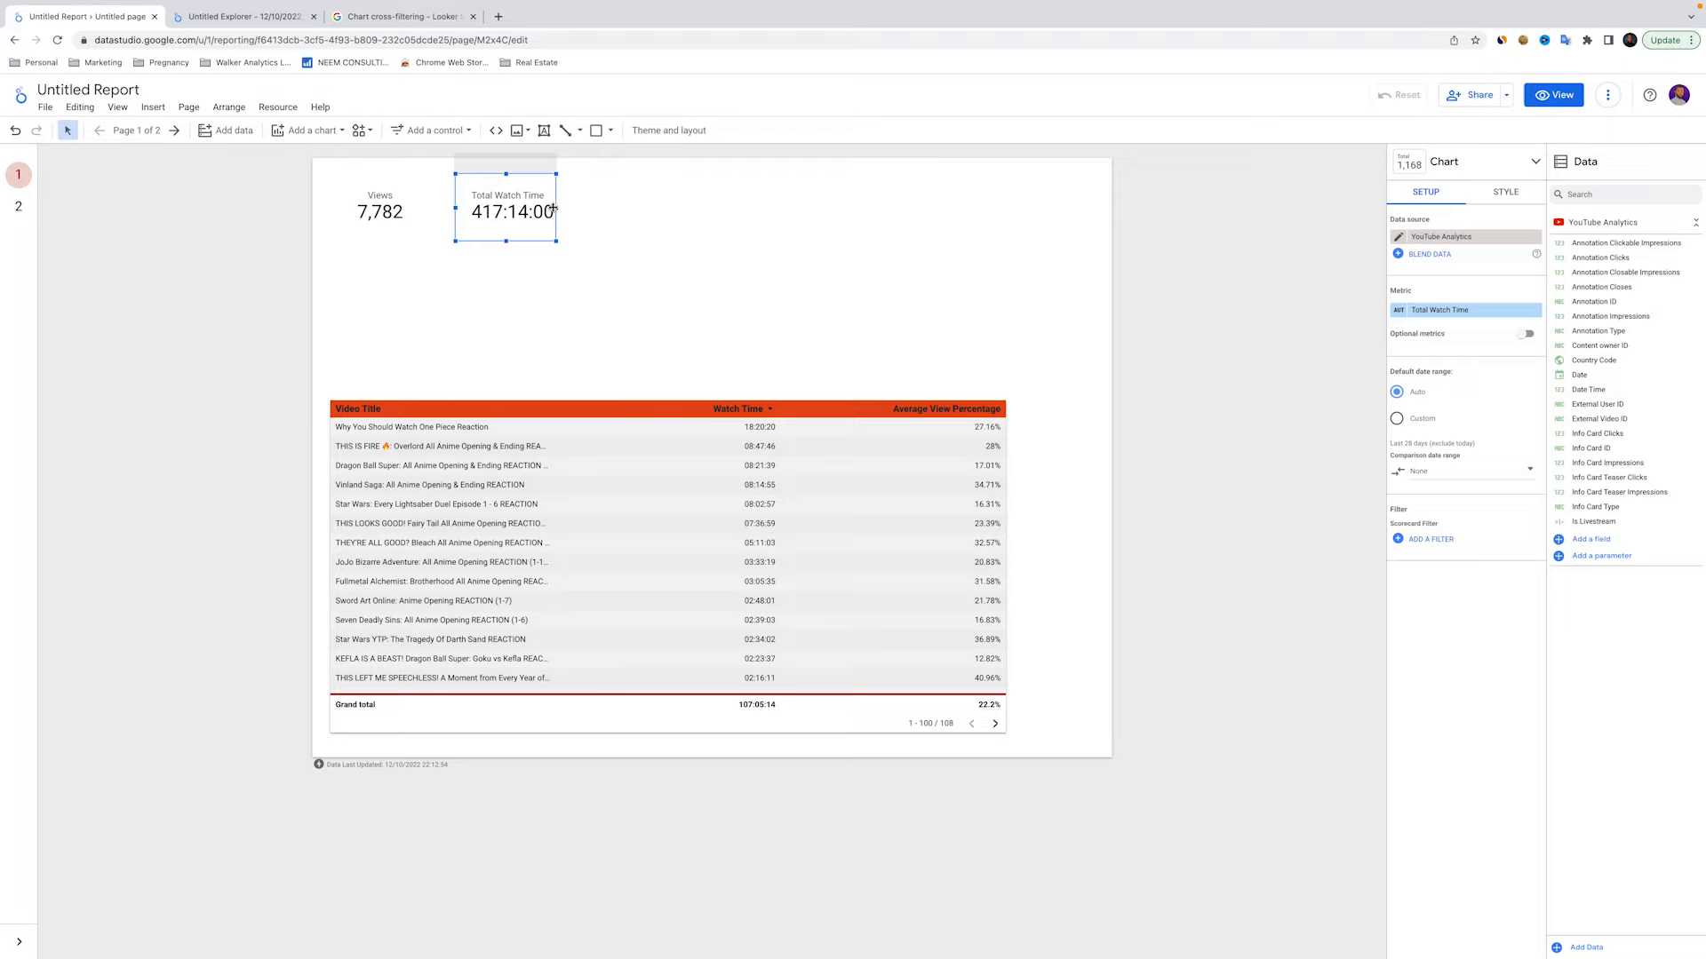
# Widen the Total Watch Time scorecard so its value fits, and place a copy of it alongside in the same row
pyautogui.moveTo(557, 208); pyautogui.dragTo(719, 202)
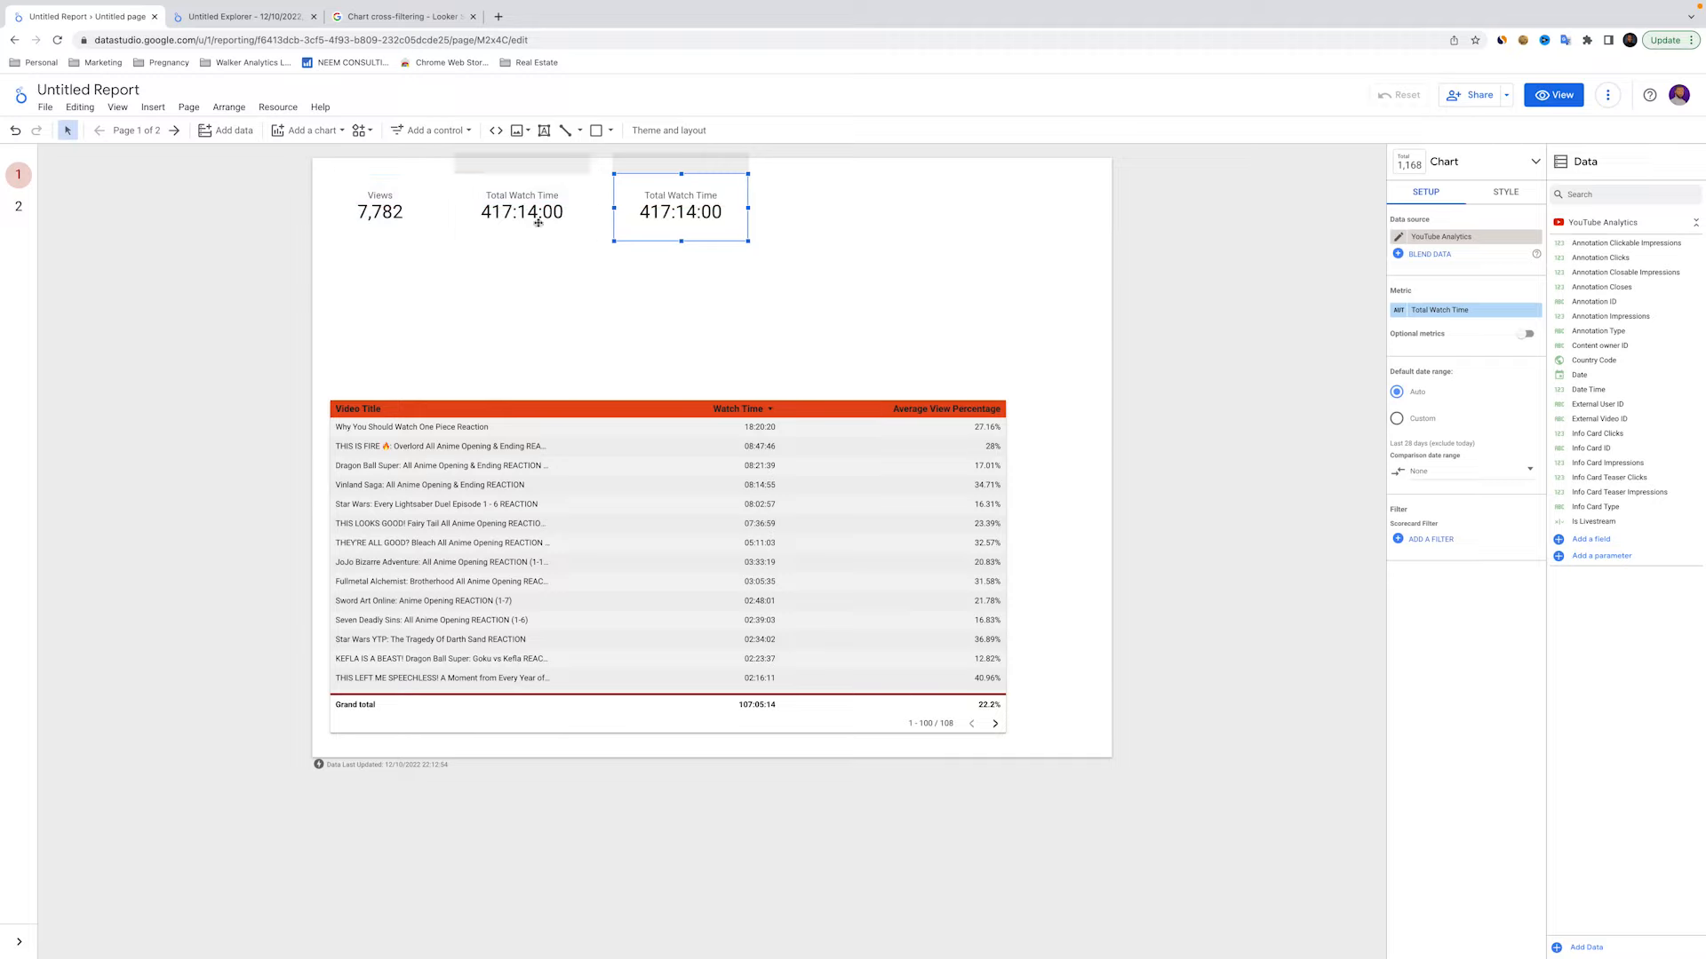
pyautogui.click(504, 209)
pyautogui.click(680, 222)
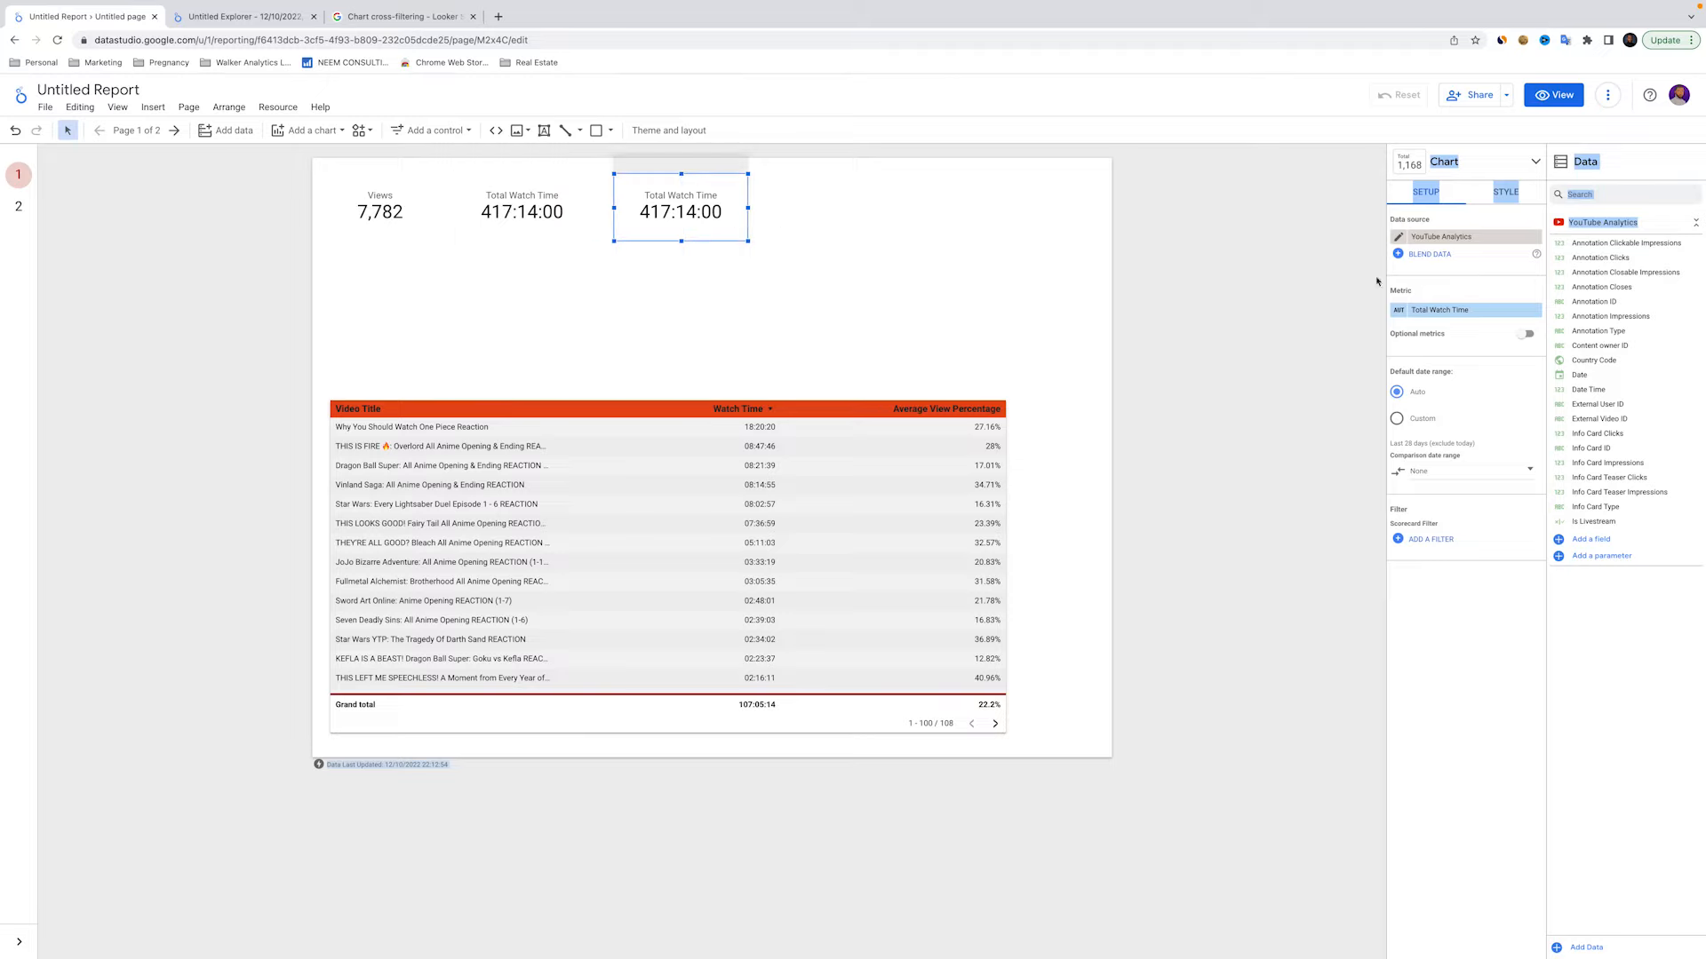
pyautogui.click(1032, 274)
pyautogui.click(715, 225)
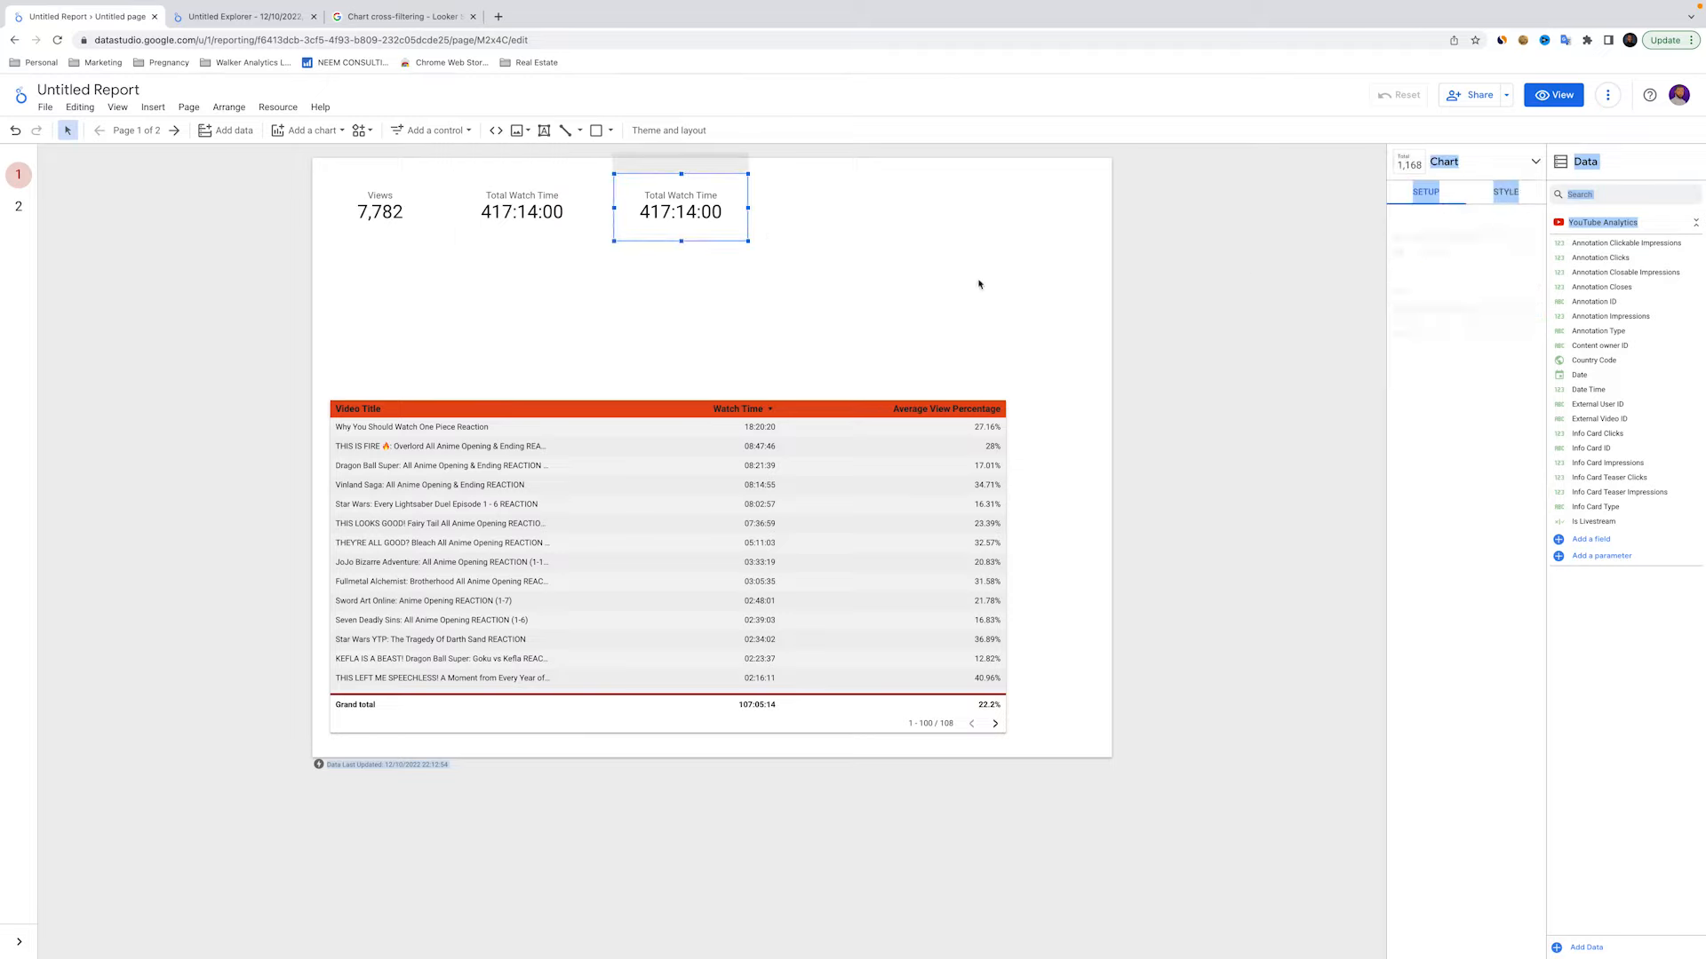
# Set the third scorecard's metric to User Subscriptions Added
pyautogui.click(1478, 310)
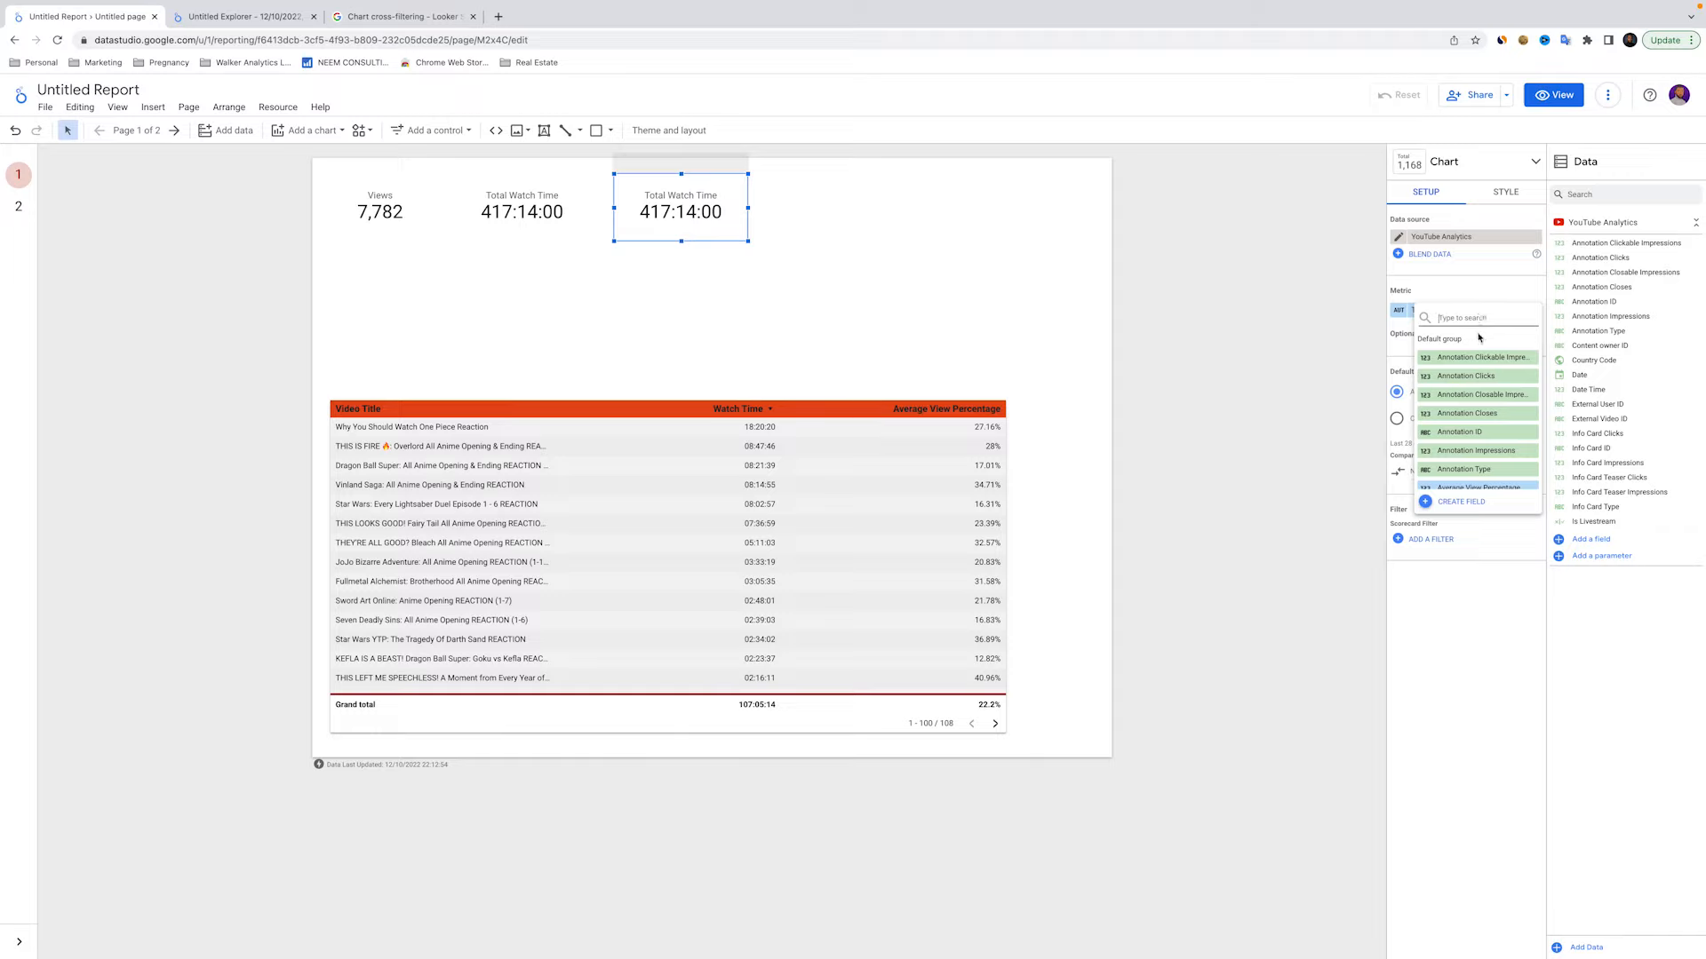
pyautogui.write('sub')
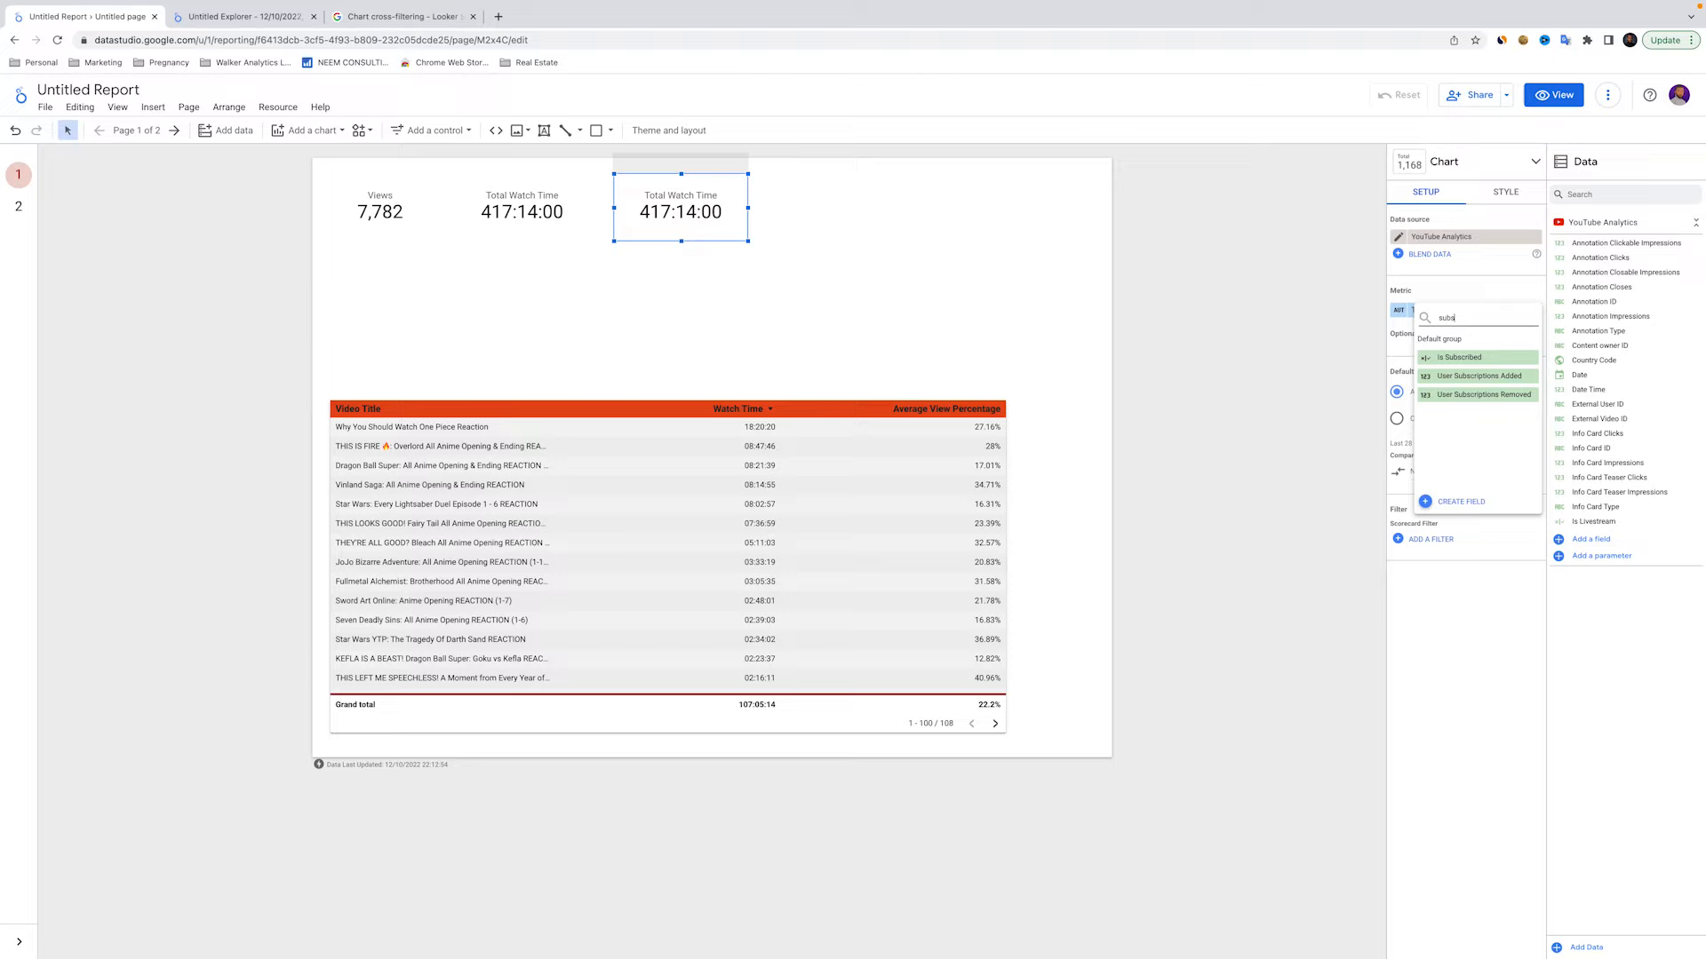
pyautogui.write('s')
pyautogui.click(1479, 375)
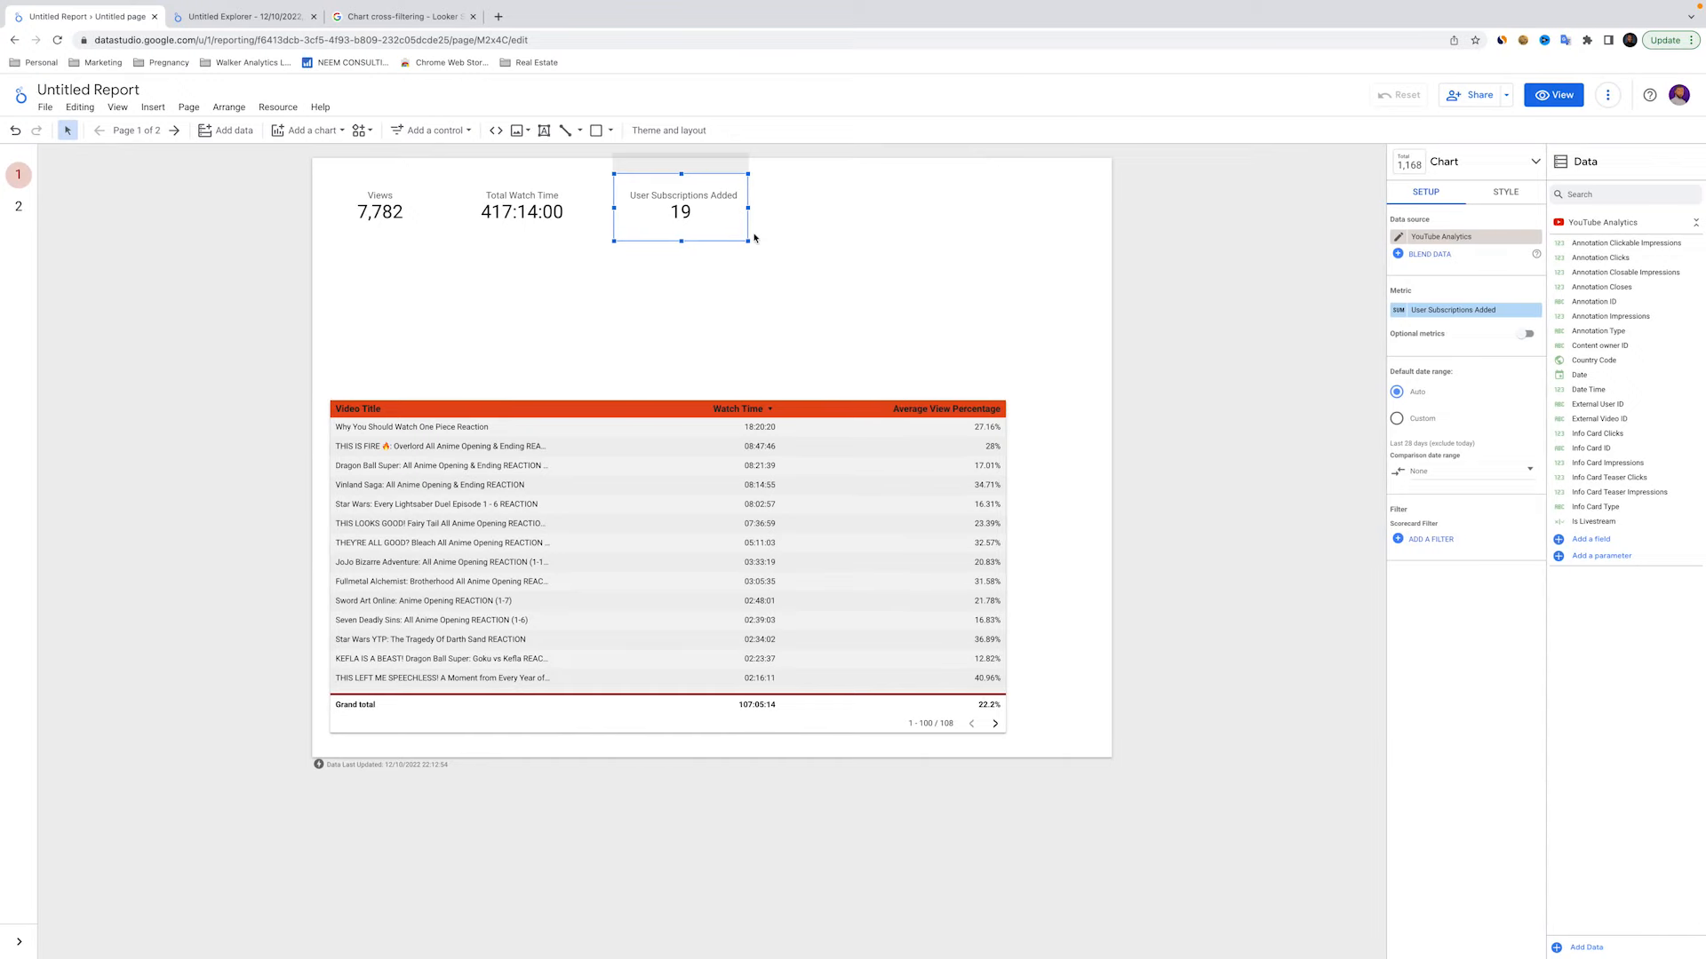
# Duplicate the User Subscriptions Added scorecard as a fourth one in the row and set its metric to Video Likes Added
pyautogui.moveTo(682, 210); pyautogui.dragTo(874, 209)
pyautogui.click(1480, 311)
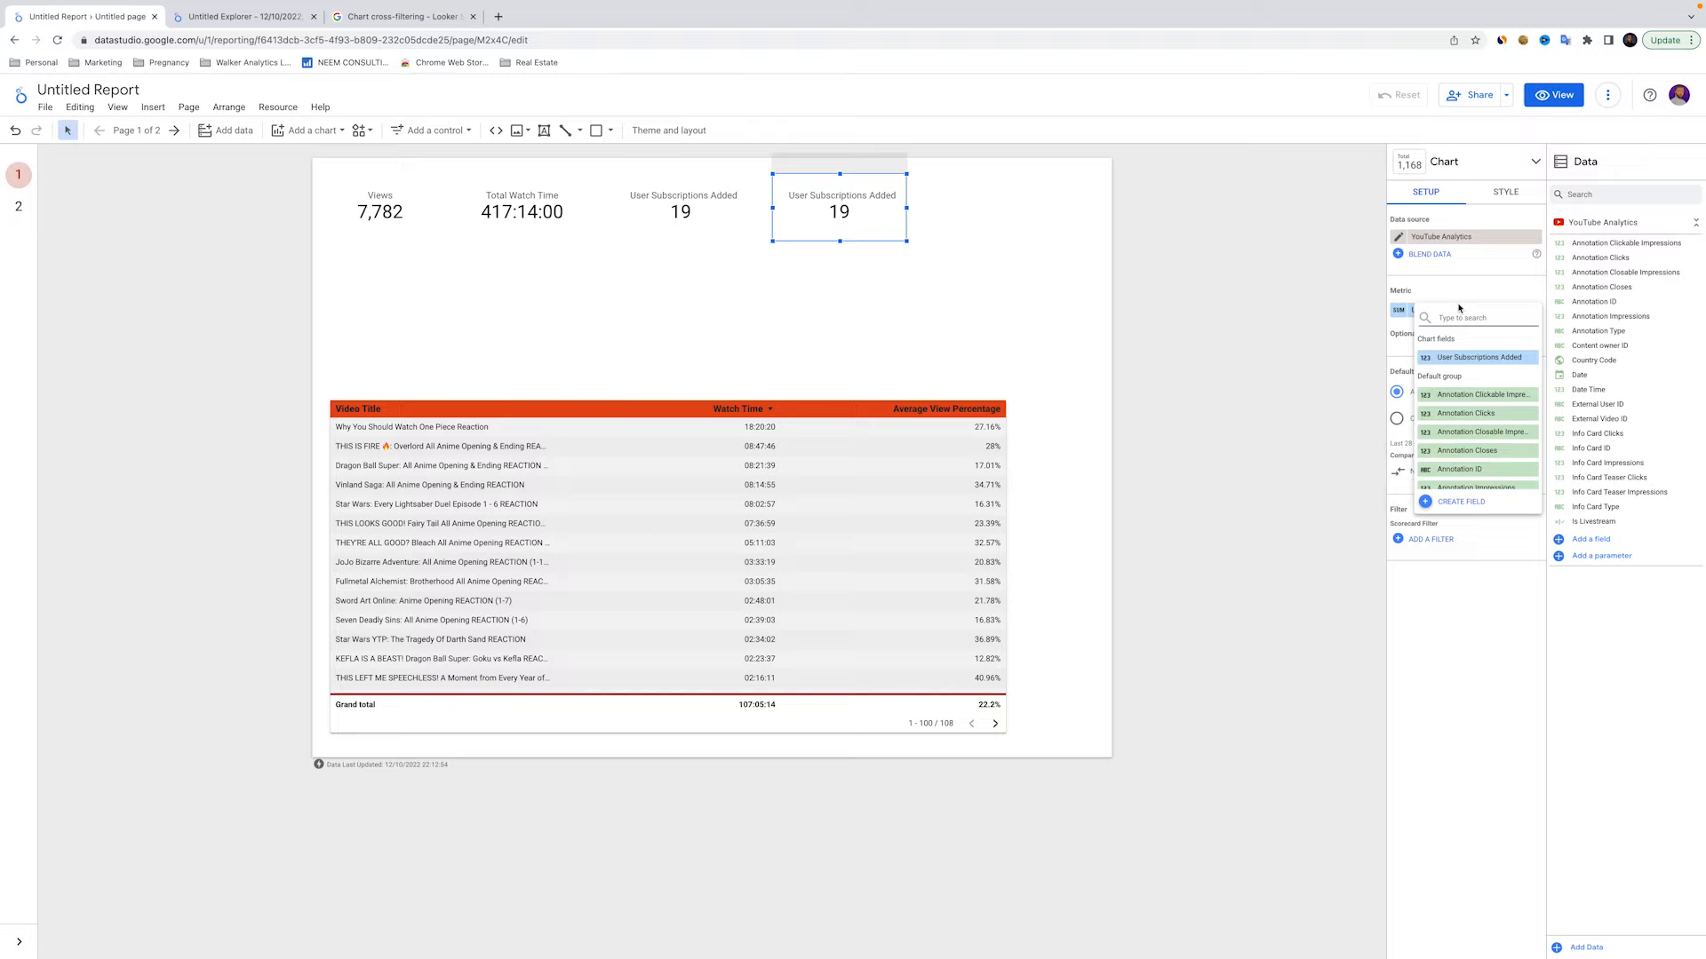
pyautogui.write('likes')
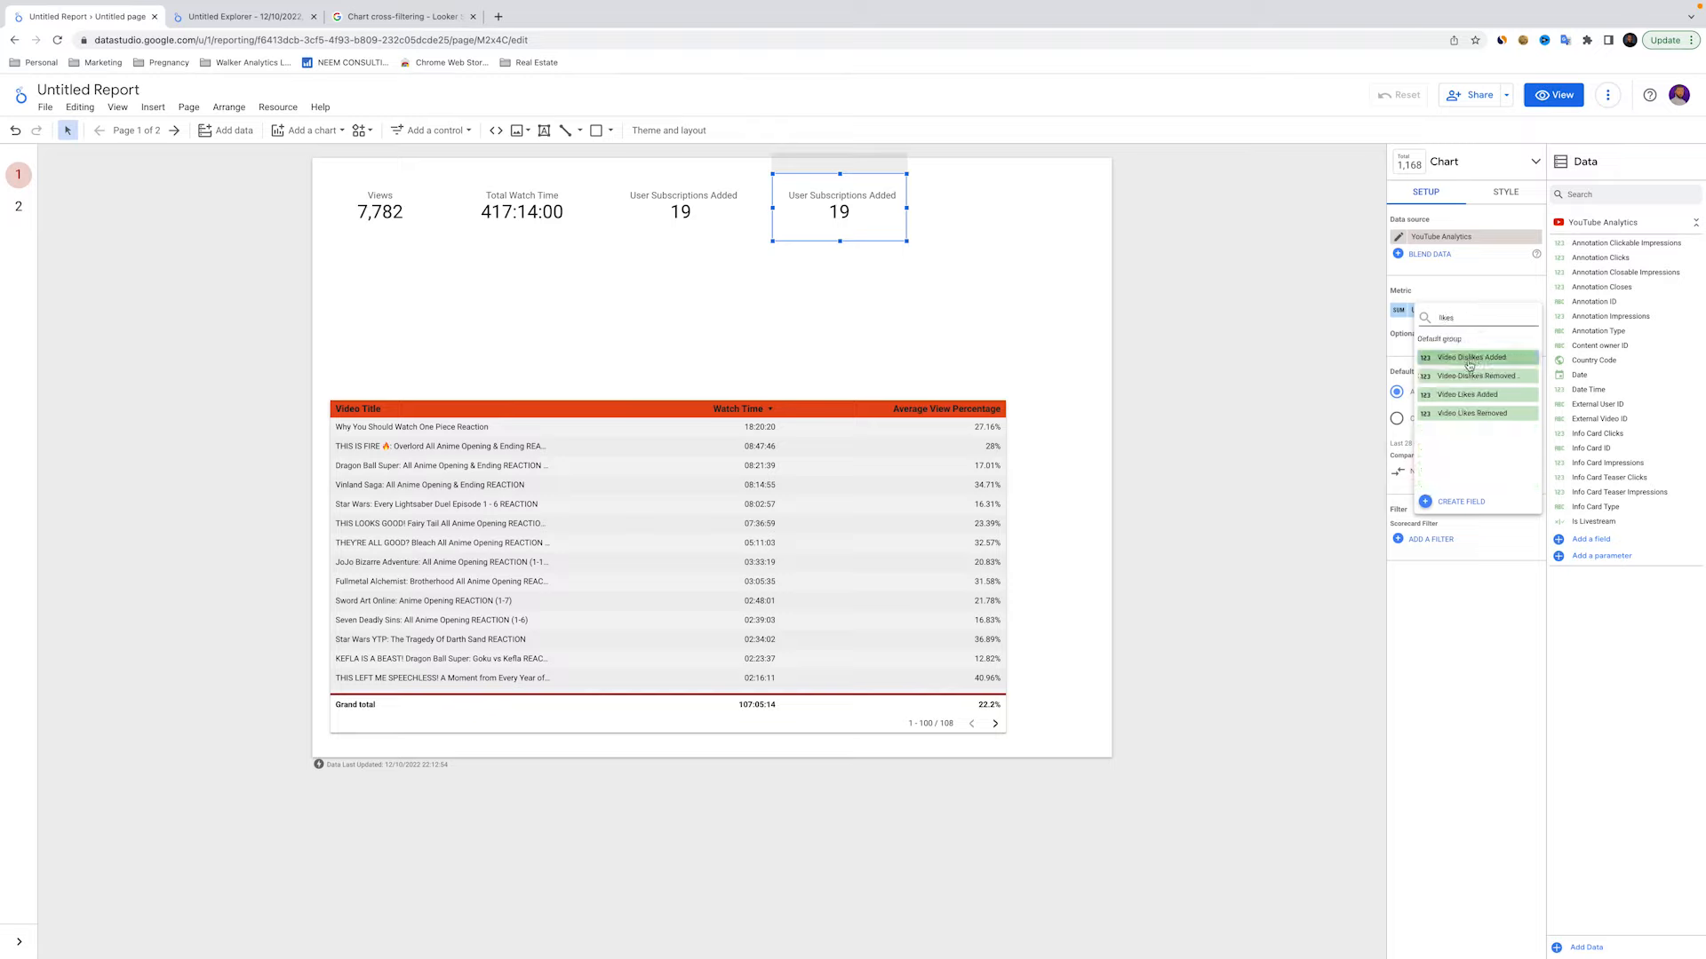
pyautogui.click(1467, 395)
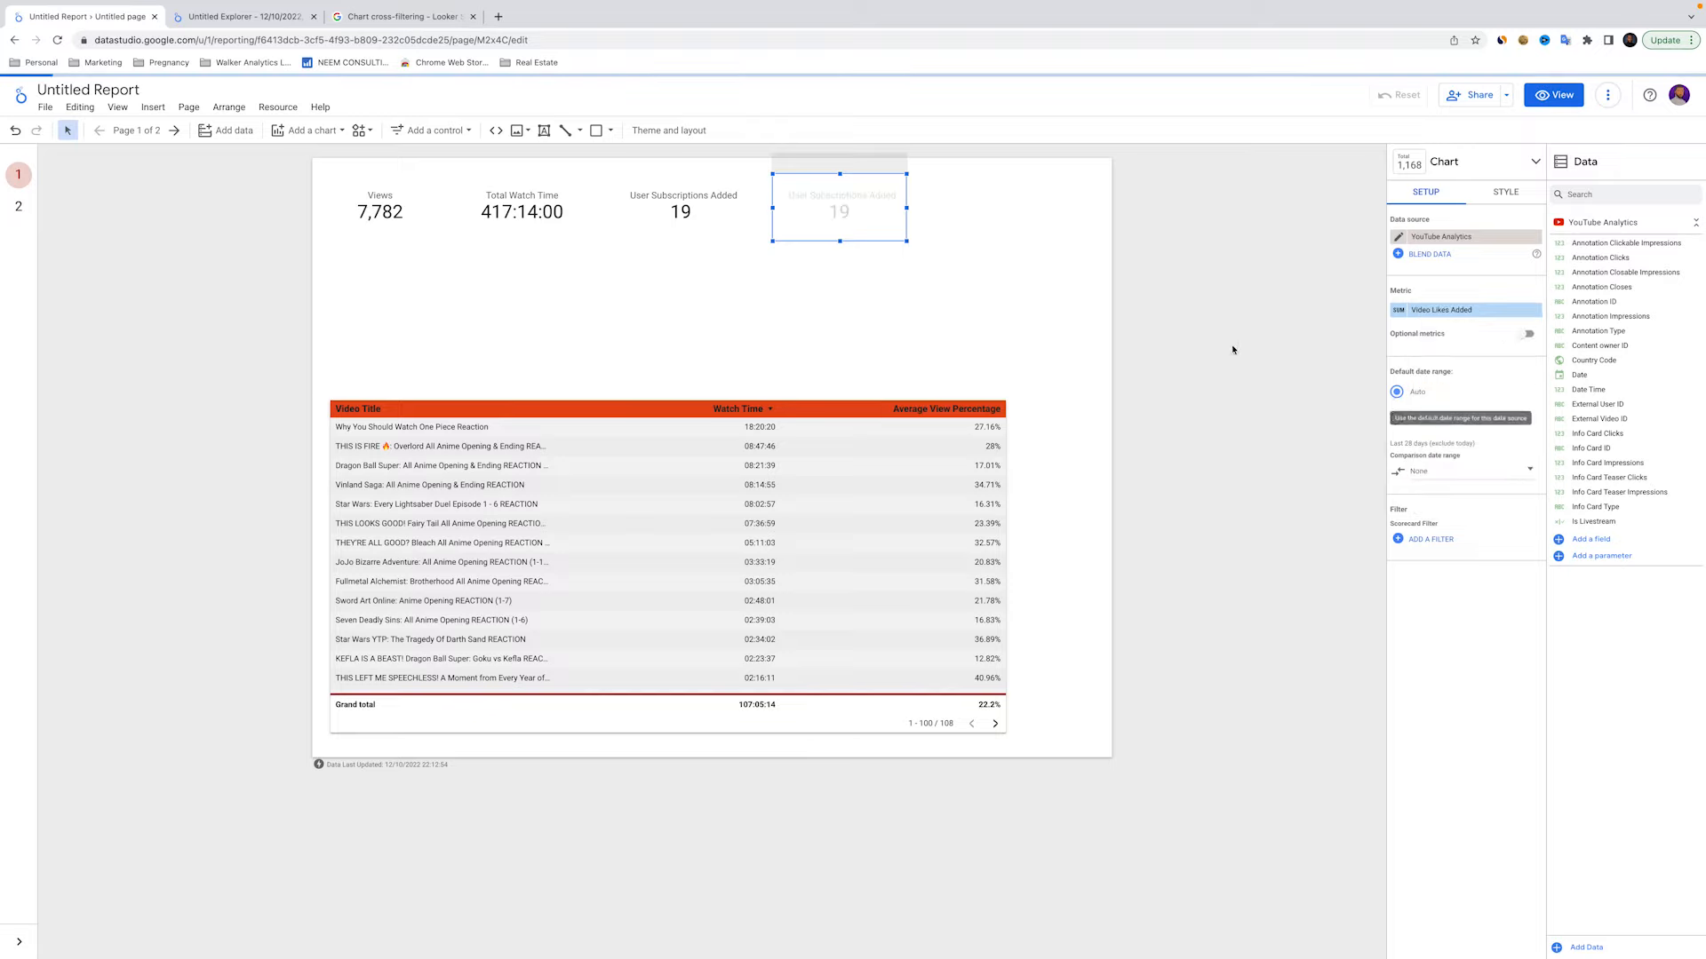
pyautogui.click(870, 289)
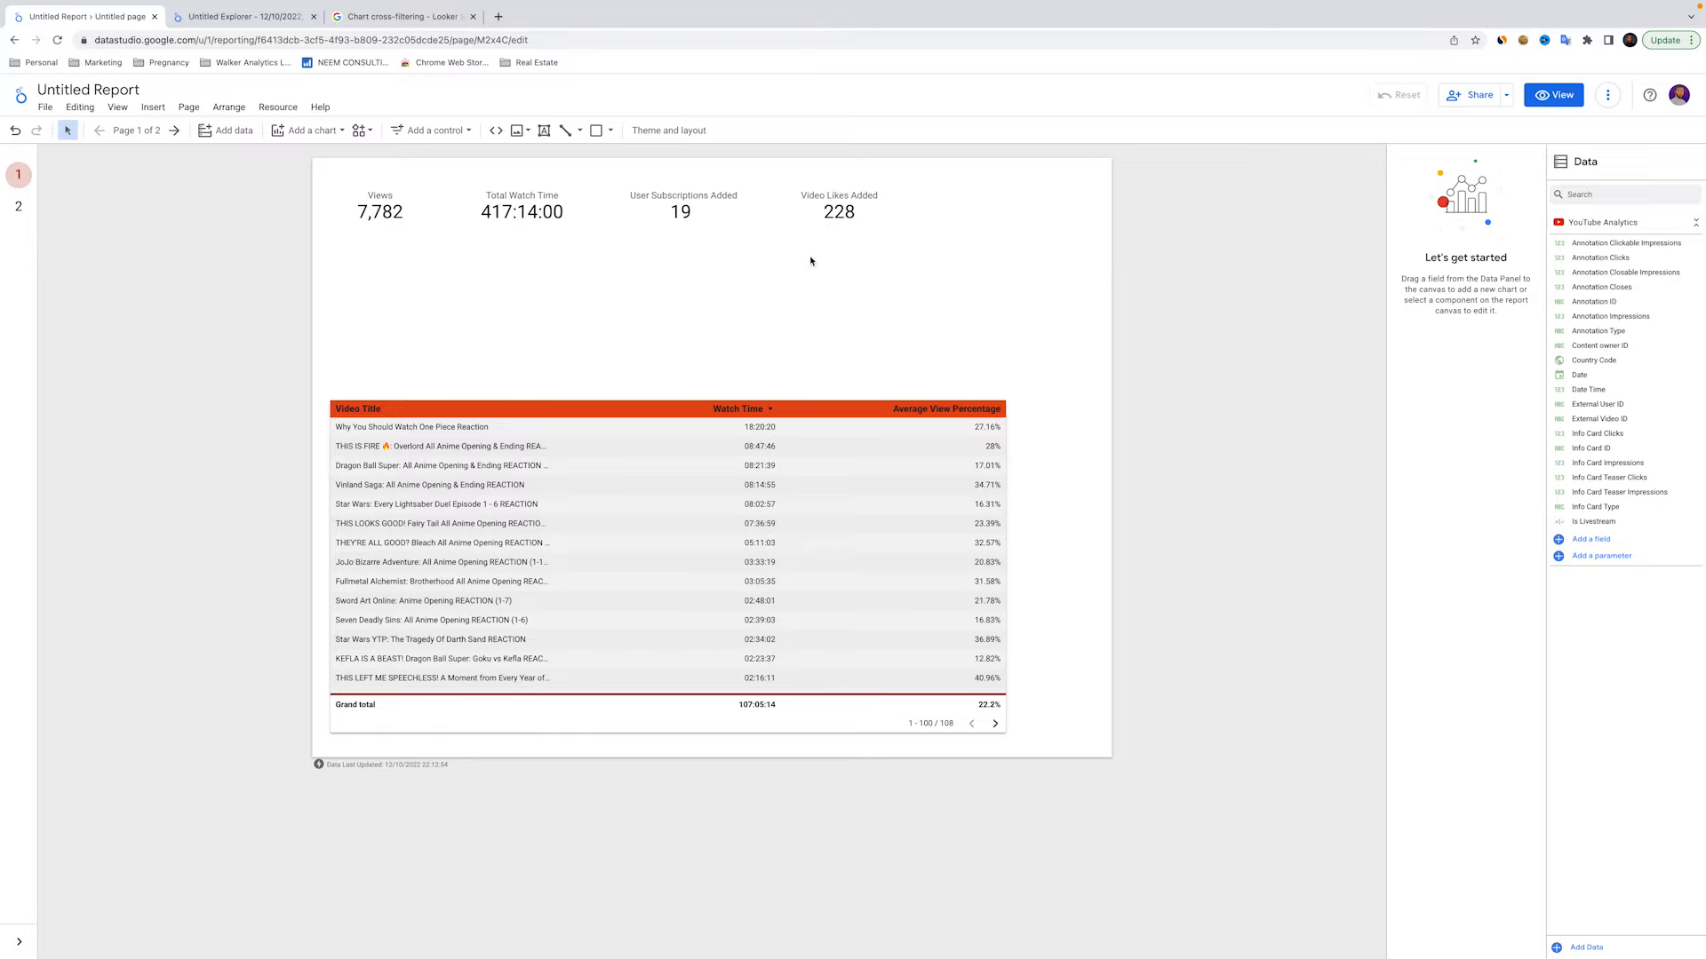
# Customise the report theme with a light grey report background after checking the layout settings
pyautogui.click(662, 129)
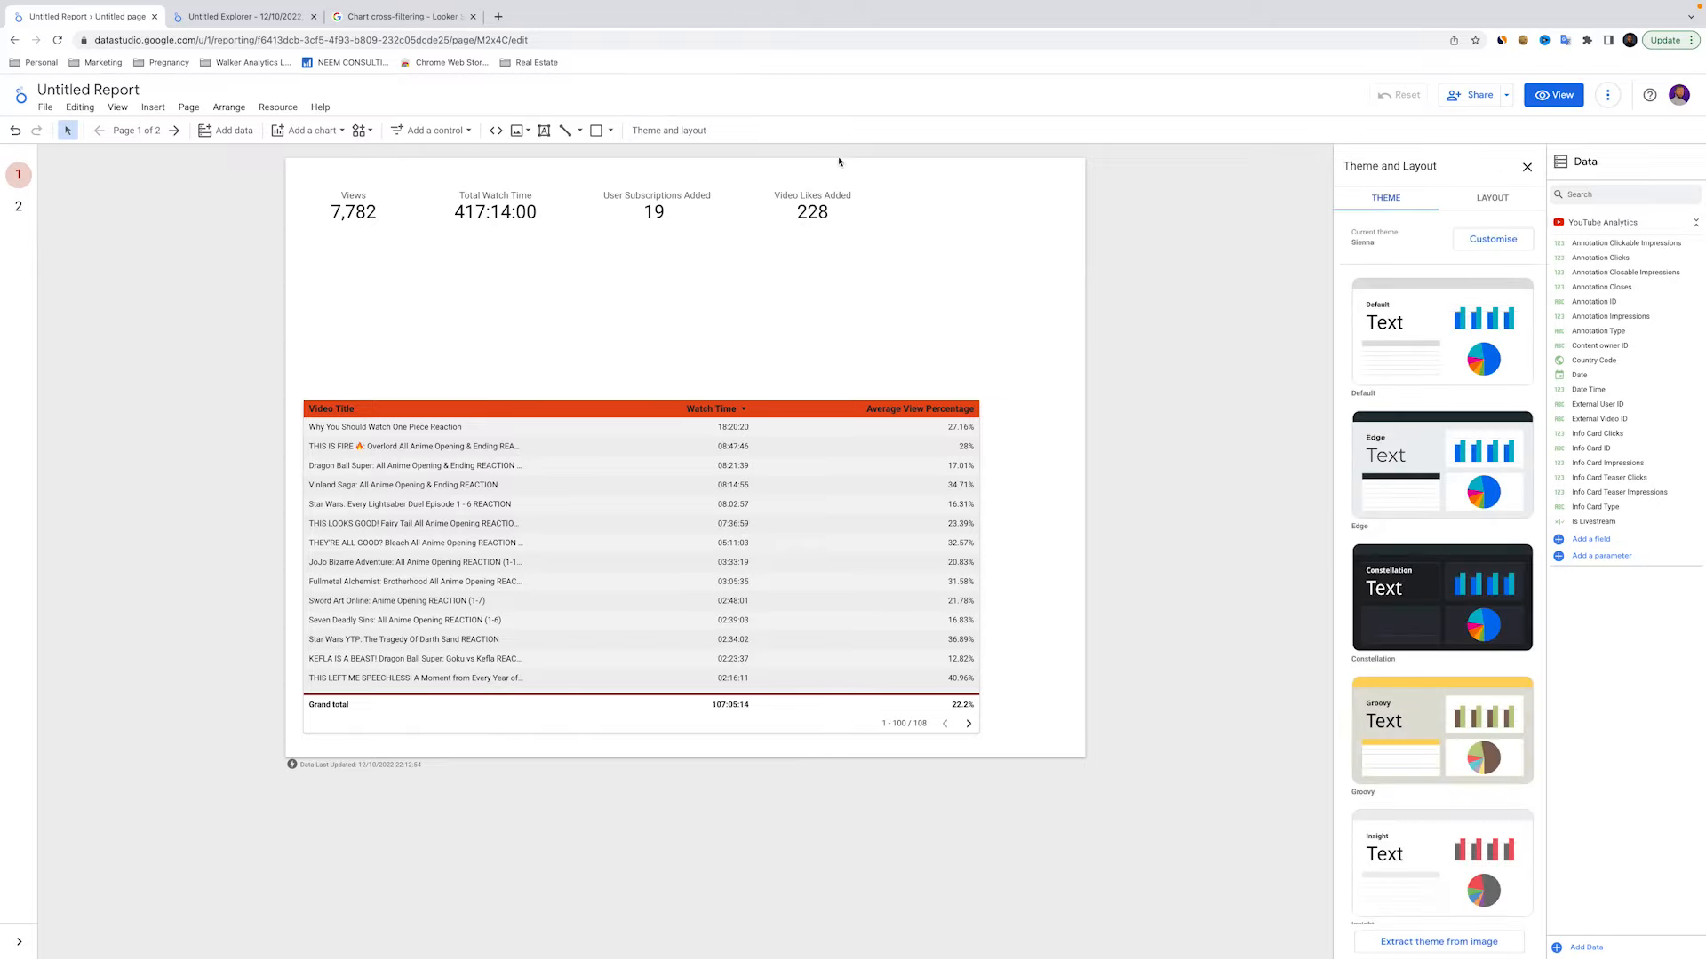
pyautogui.click(1492, 198)
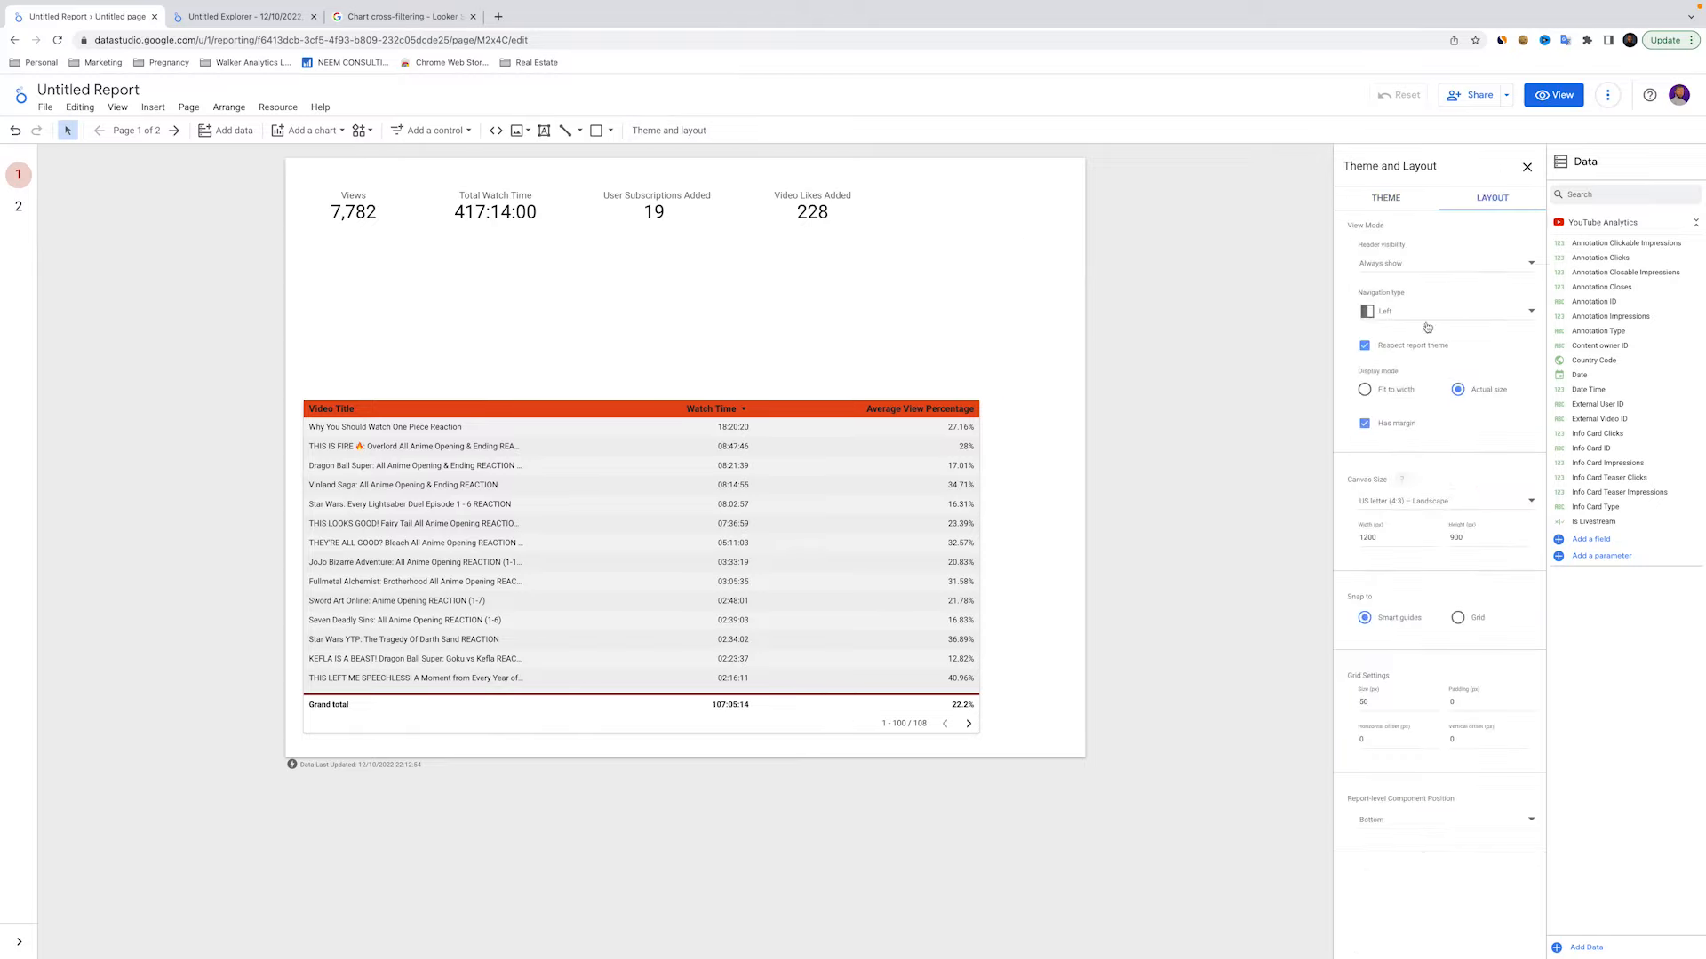
pyautogui.scroll(-2, 1432, 321)
pyautogui.scroll(2, 1436, 328)
pyautogui.click(1377, 199)
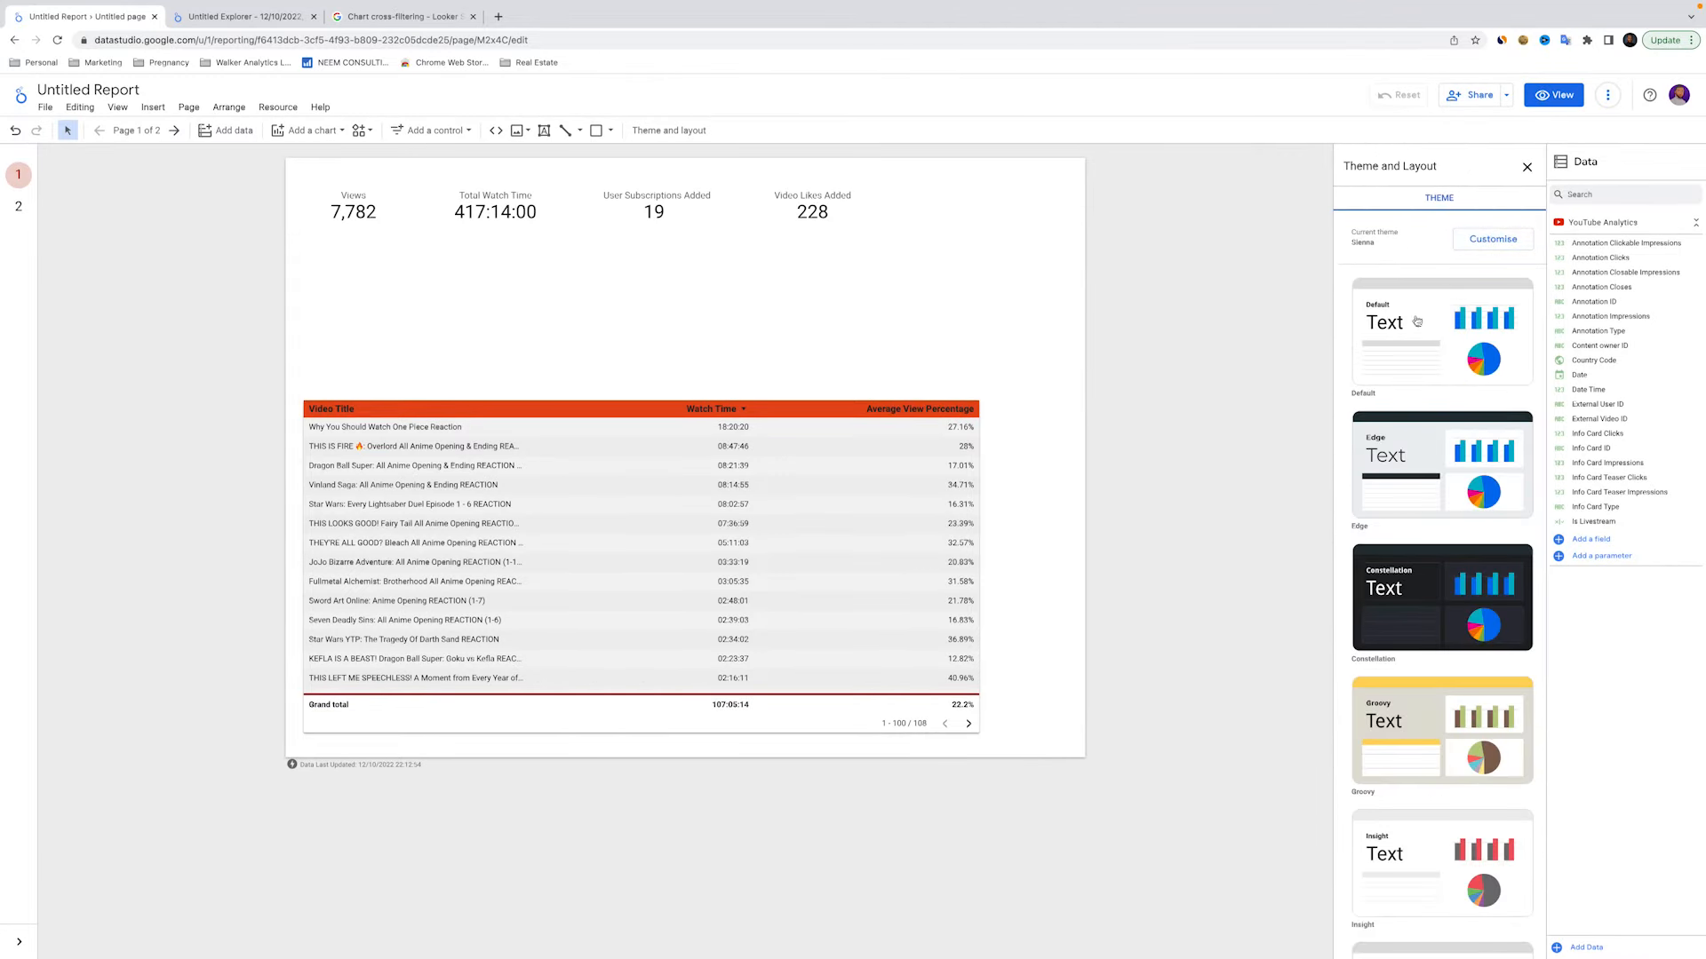
pyautogui.click(1493, 239)
pyautogui.click(1371, 238)
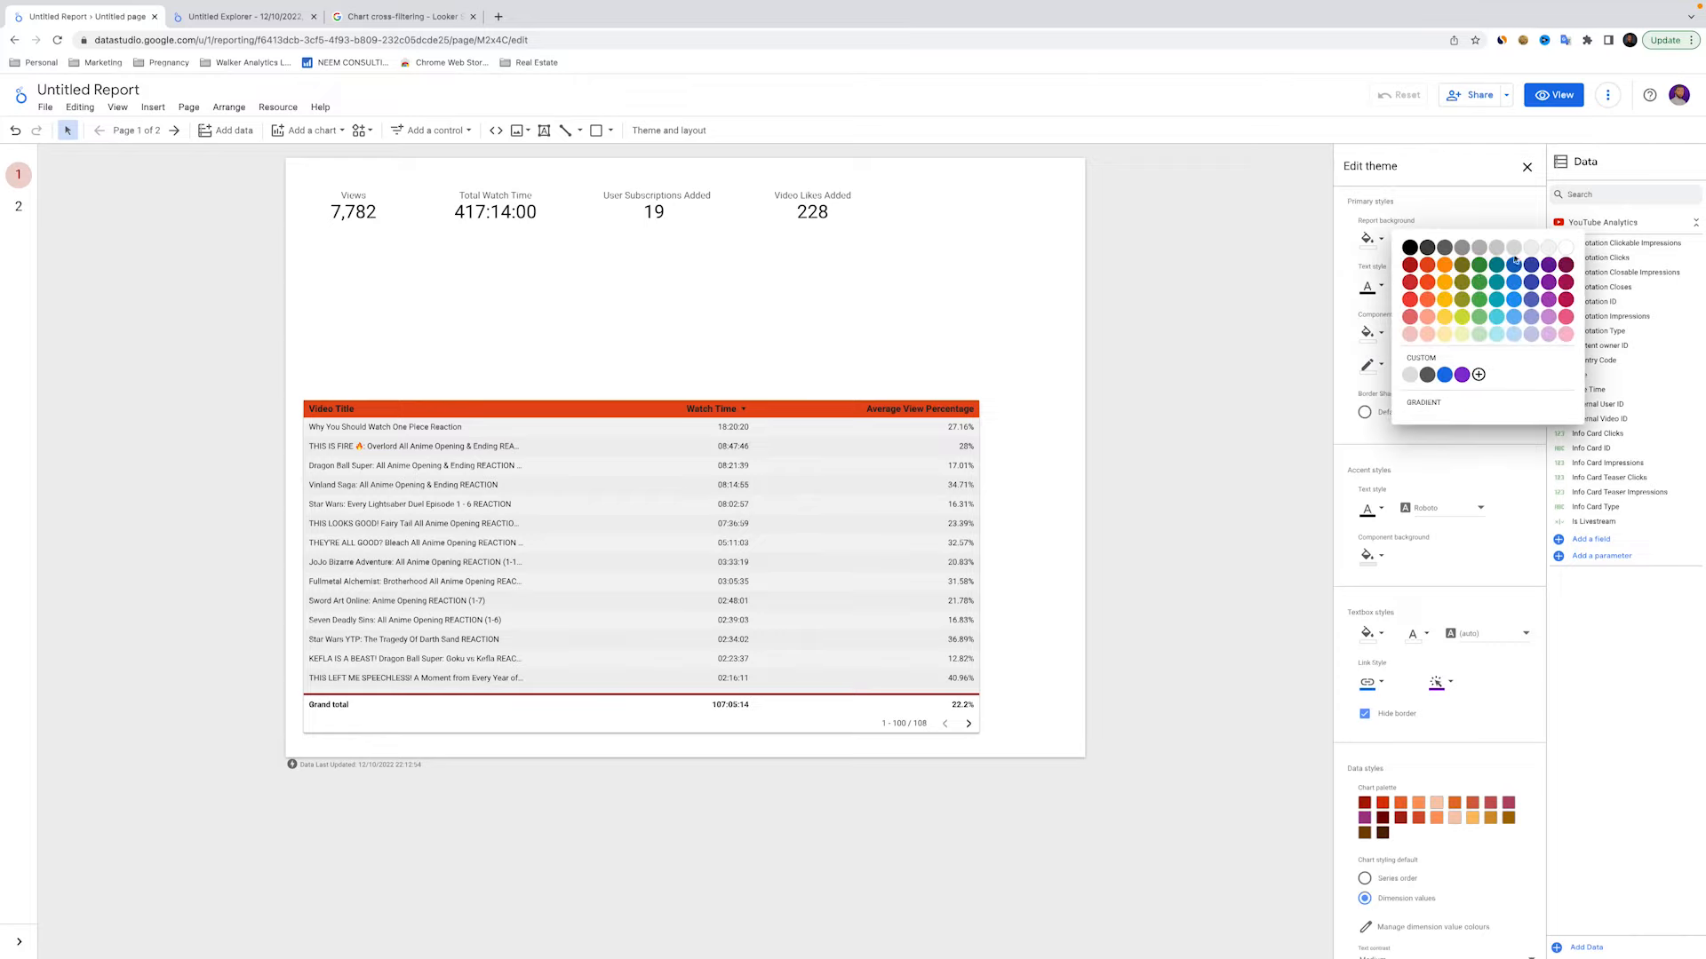
pyautogui.click(1545, 250)
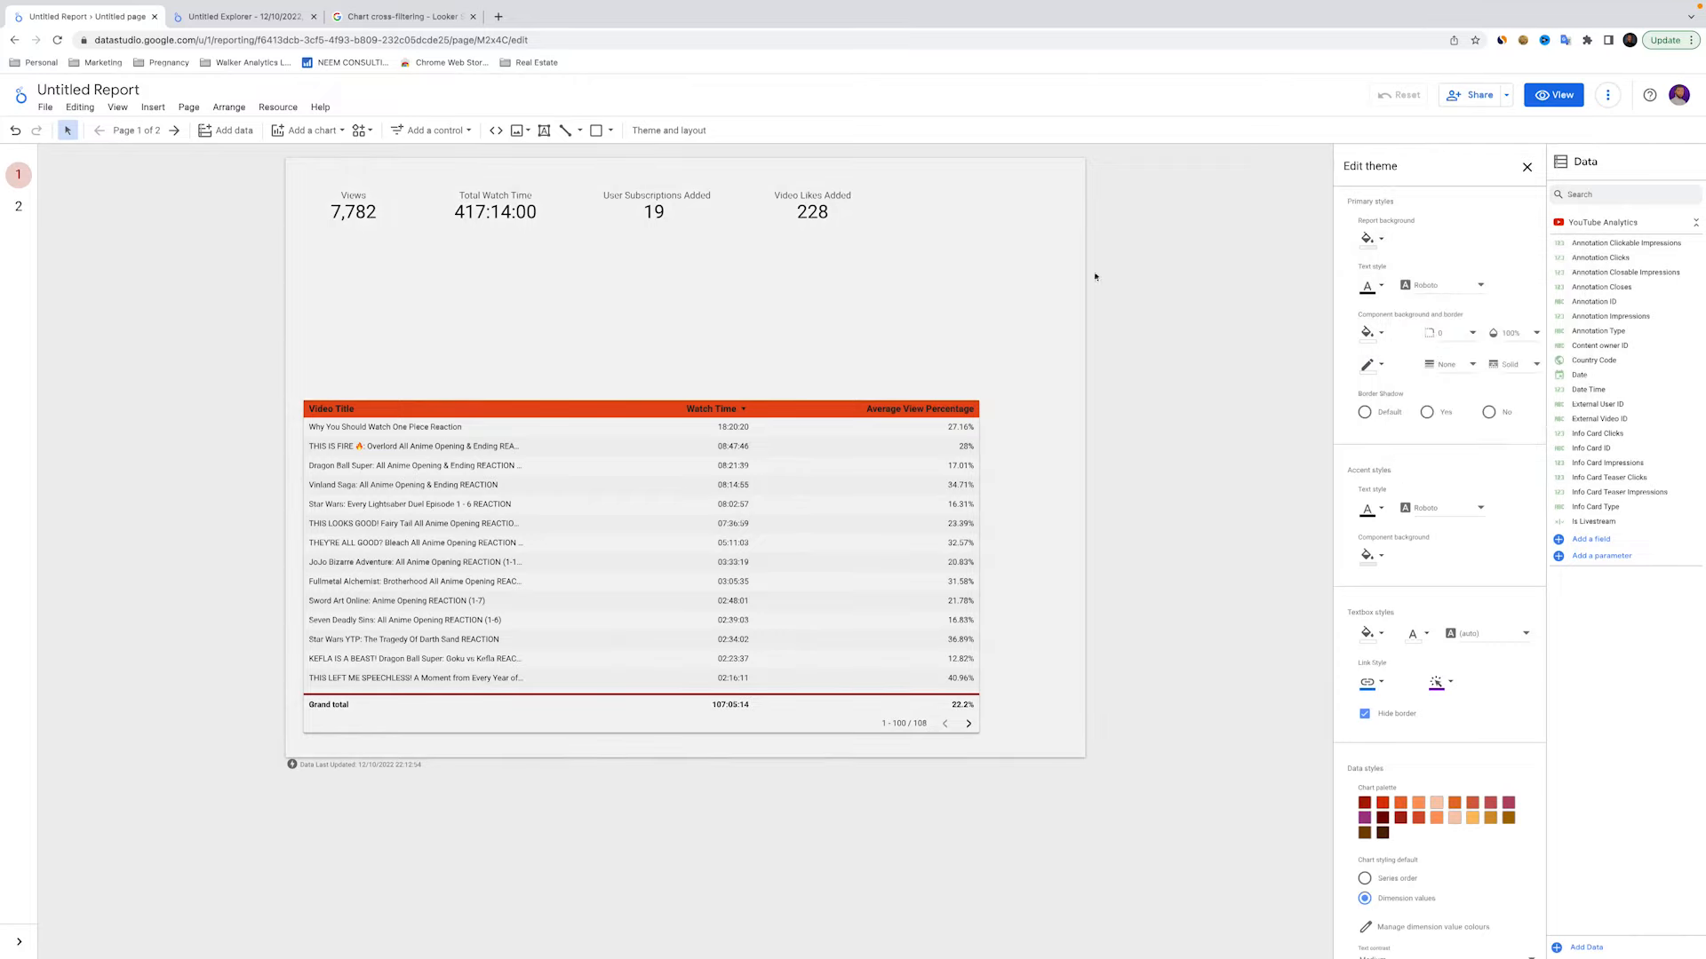
pyautogui.click(1194, 259)
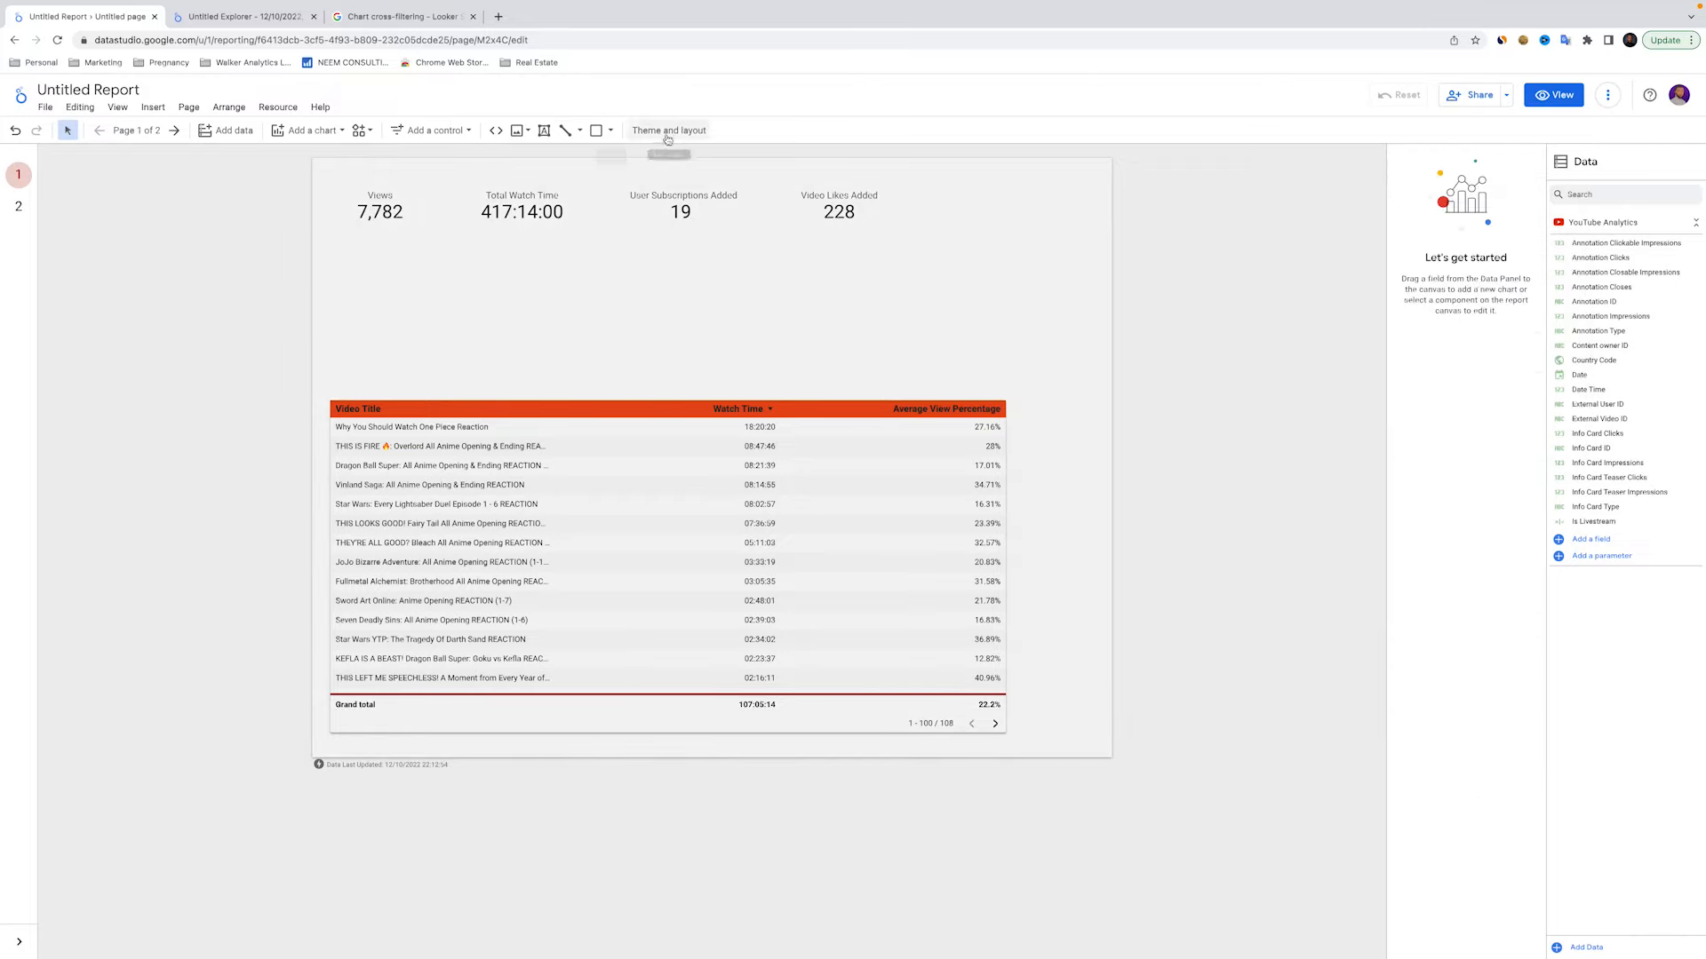
# Set the report theme's primary component background to white so the scorecards stand out from the page
pyautogui.click(669, 130)
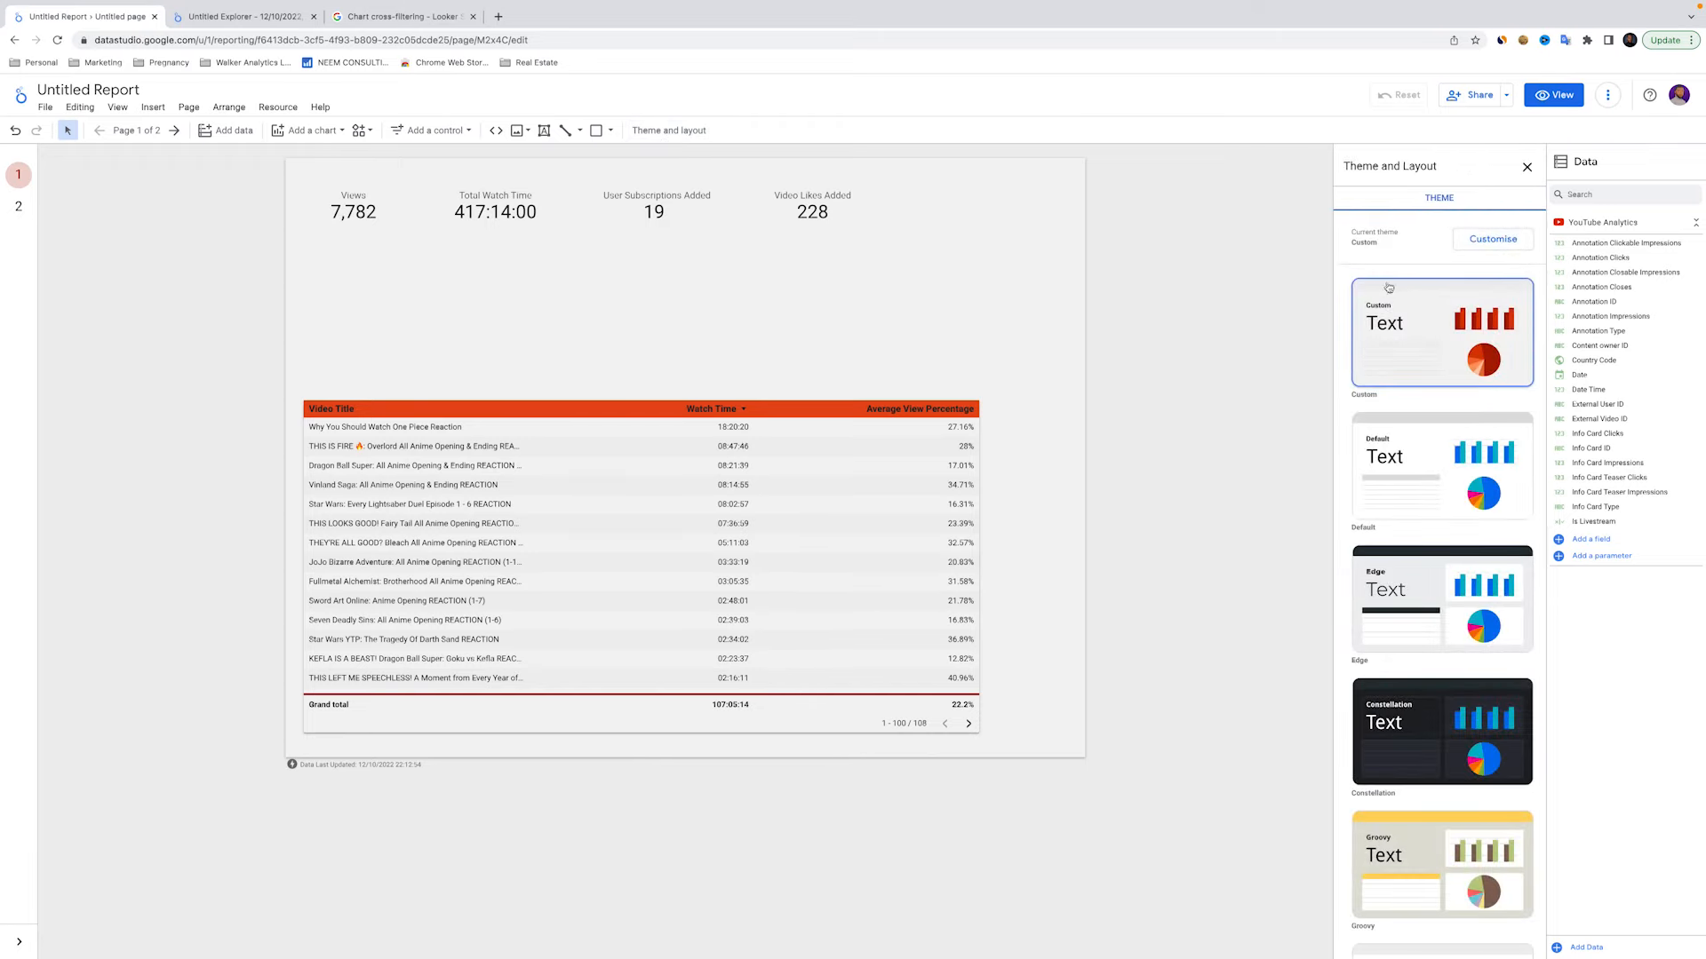
pyautogui.click(1475, 241)
pyautogui.click(1386, 337)
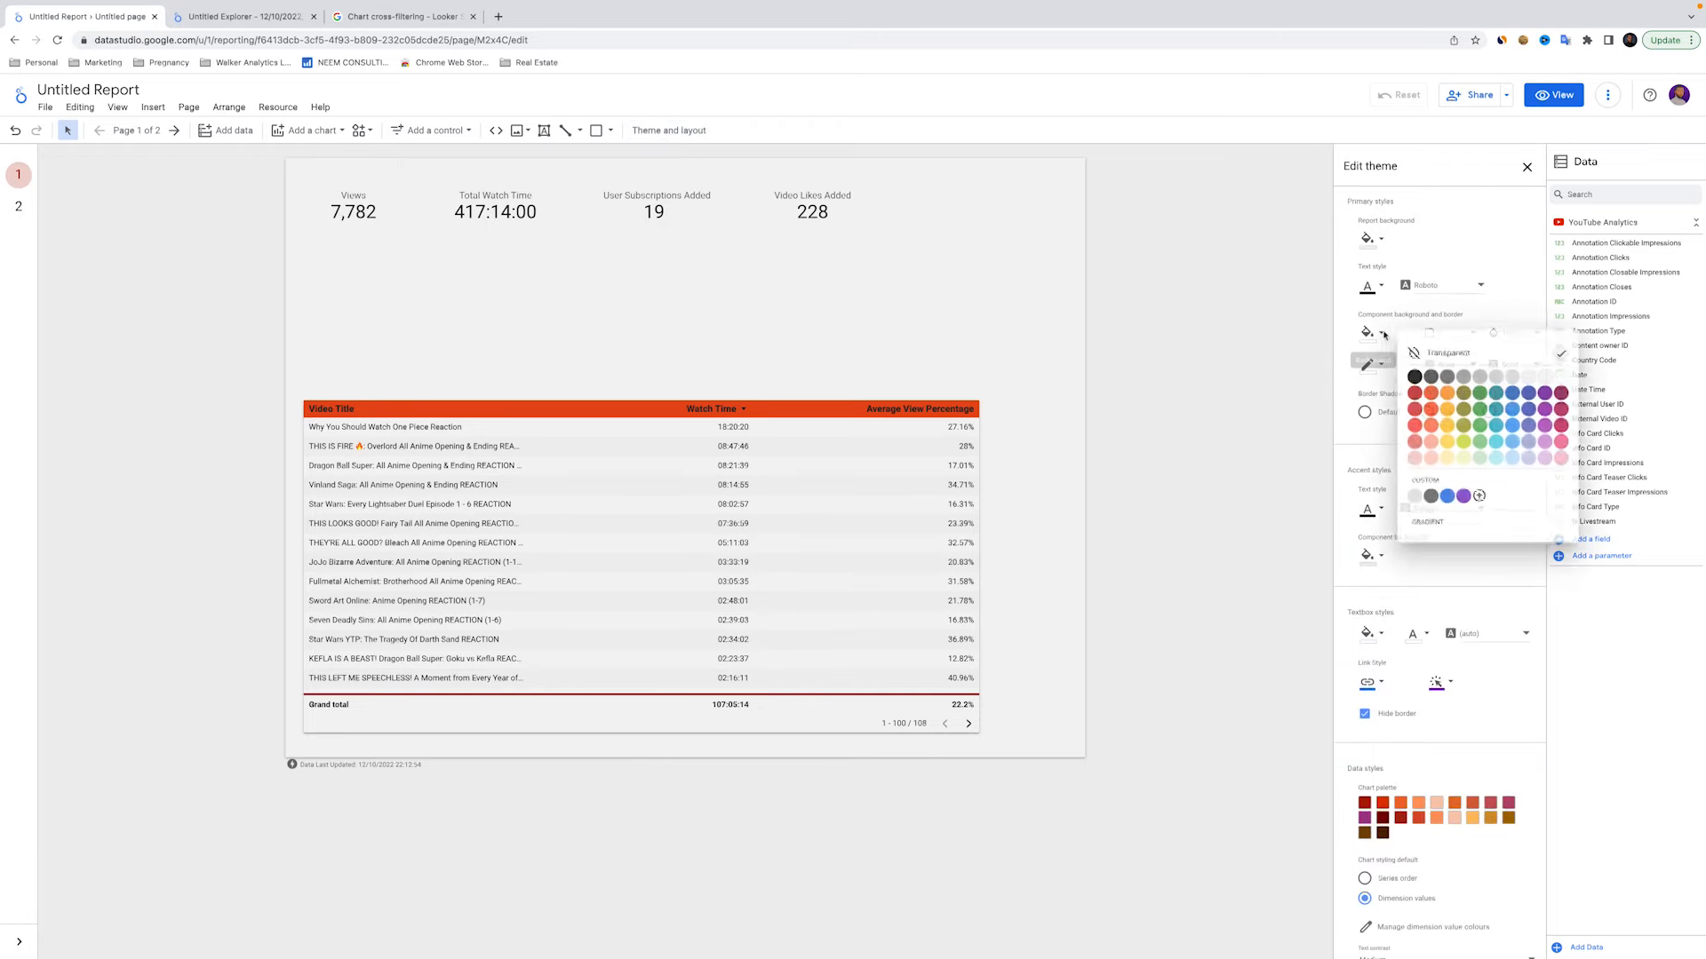
pyautogui.click(1564, 373)
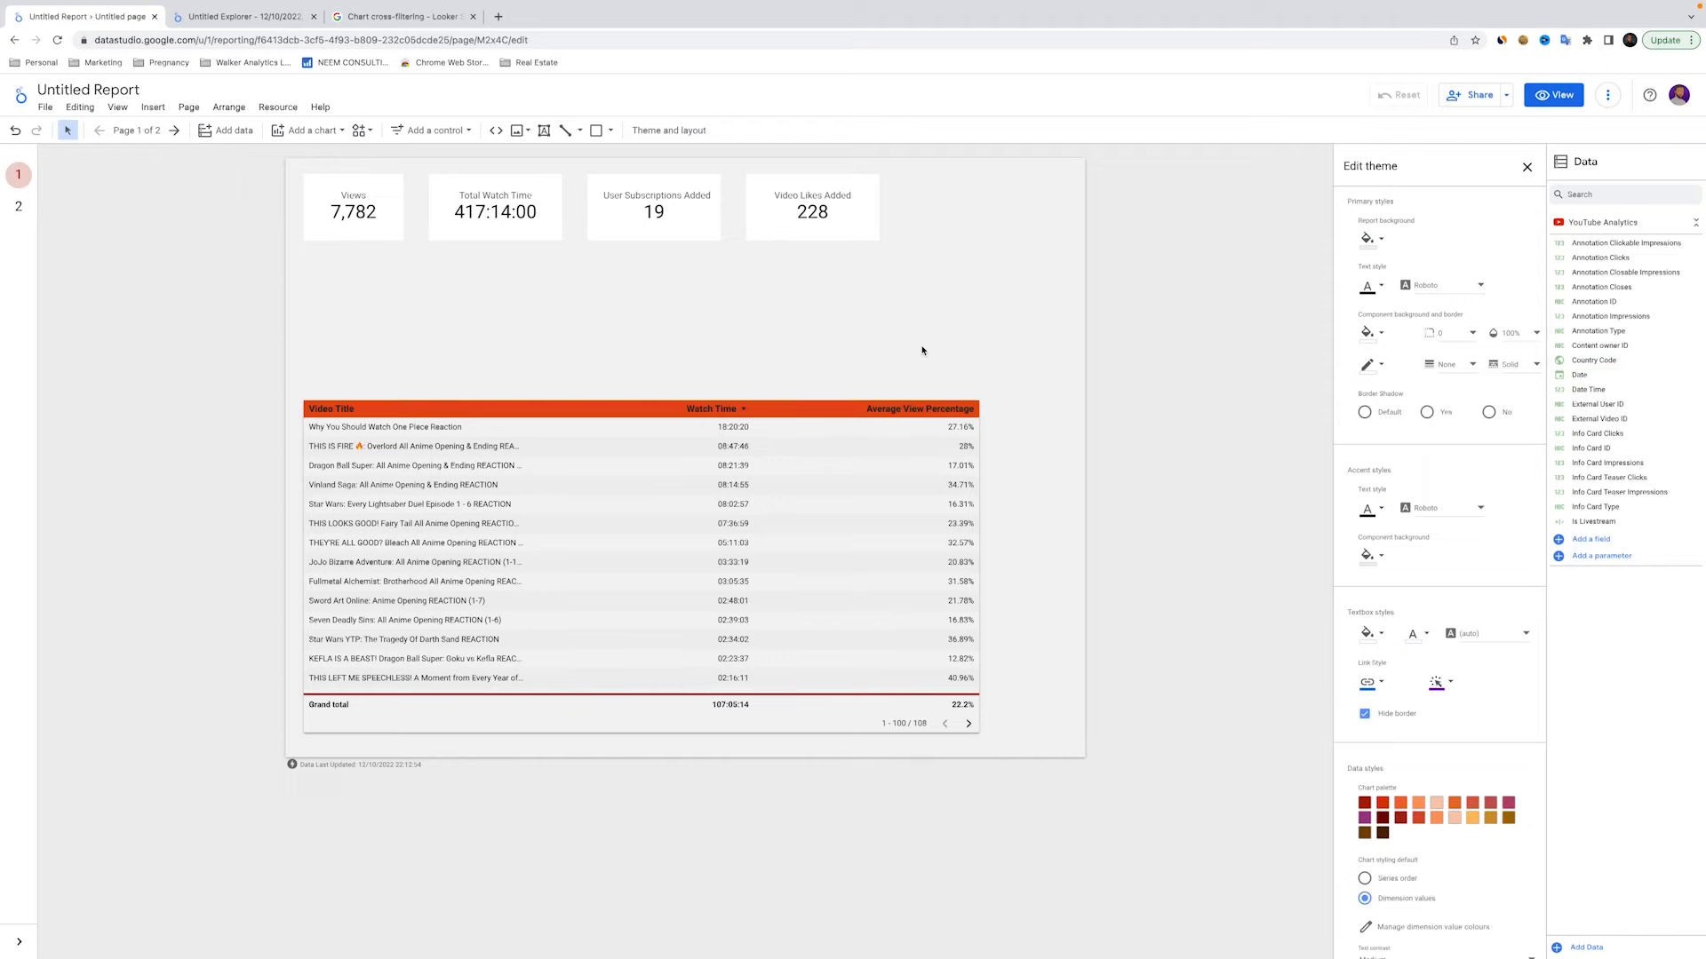
# Remove the even-row shading from the video table through its table colour settings
pyautogui.click(827, 423)
pyautogui.click(940, 432)
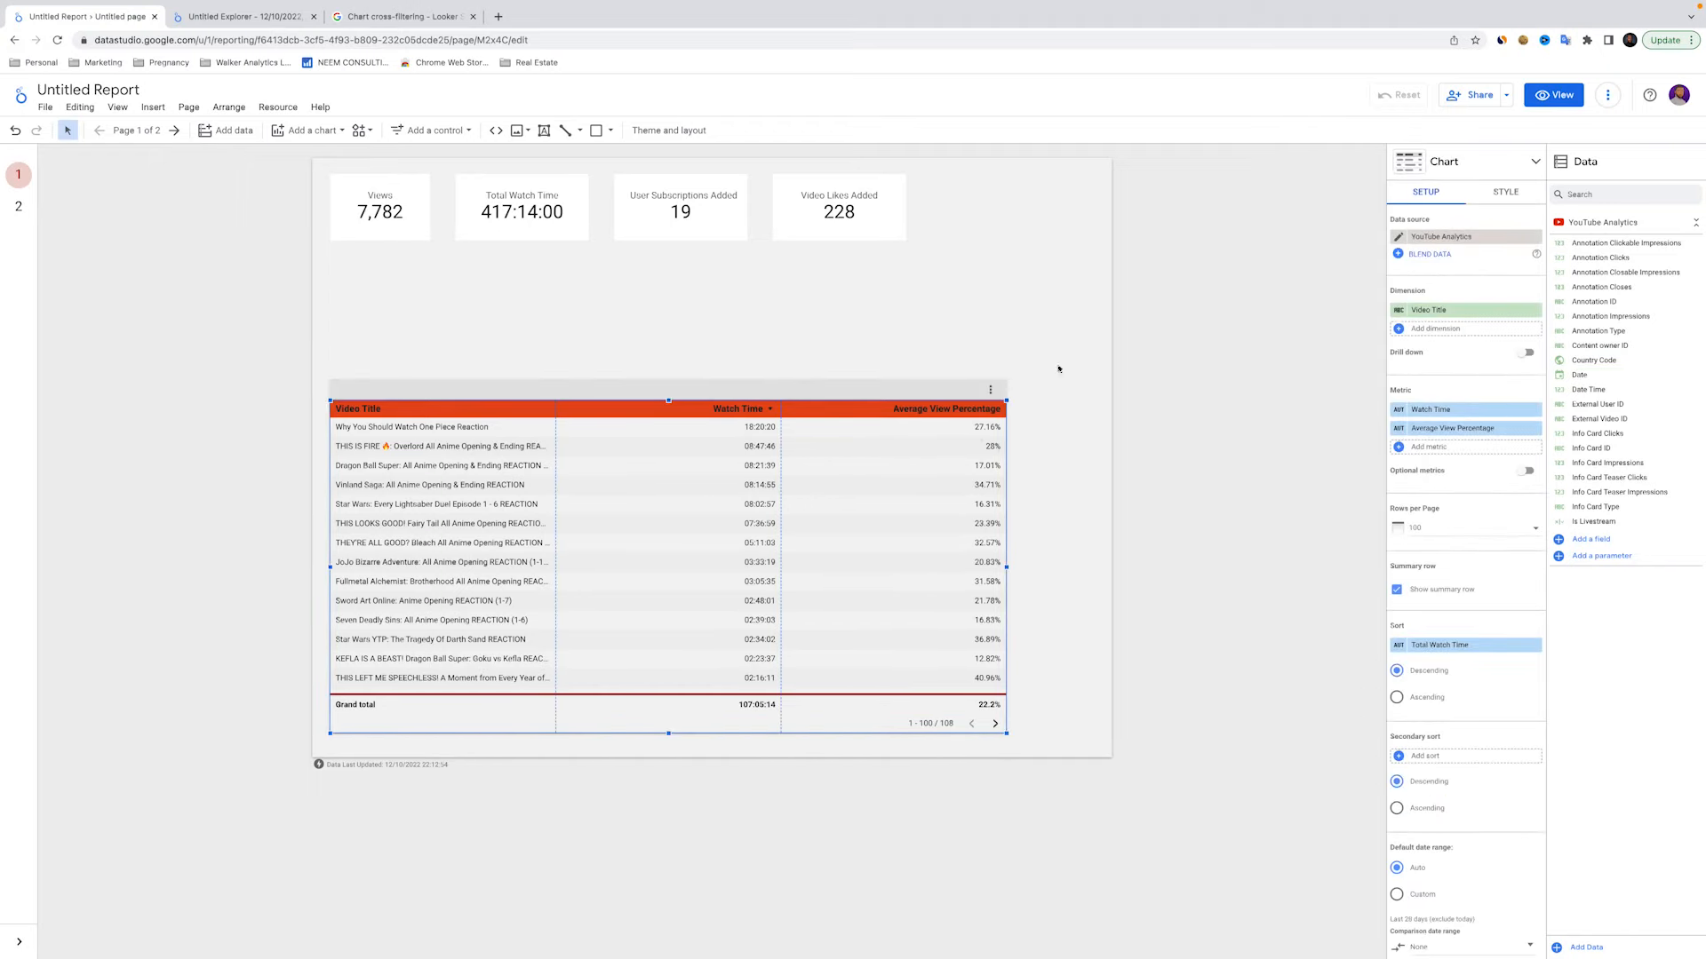
pyautogui.click(1505, 192)
pyautogui.scroll(-5, 1475, 338)
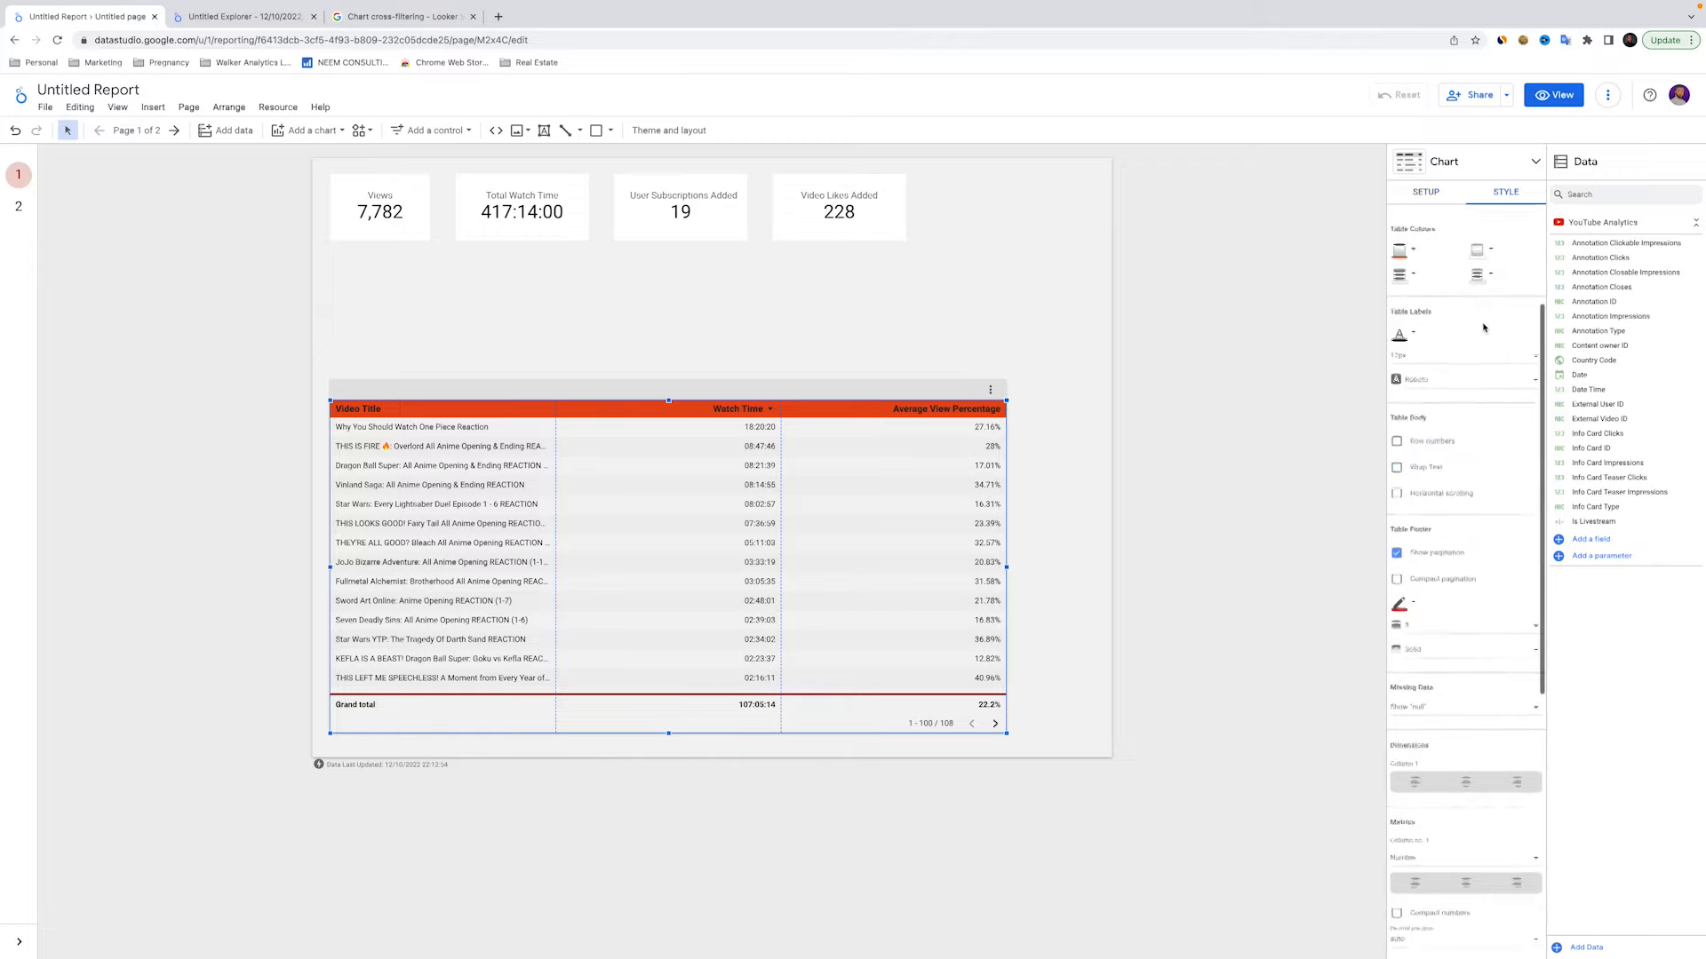
pyautogui.scroll(5, 1483, 328)
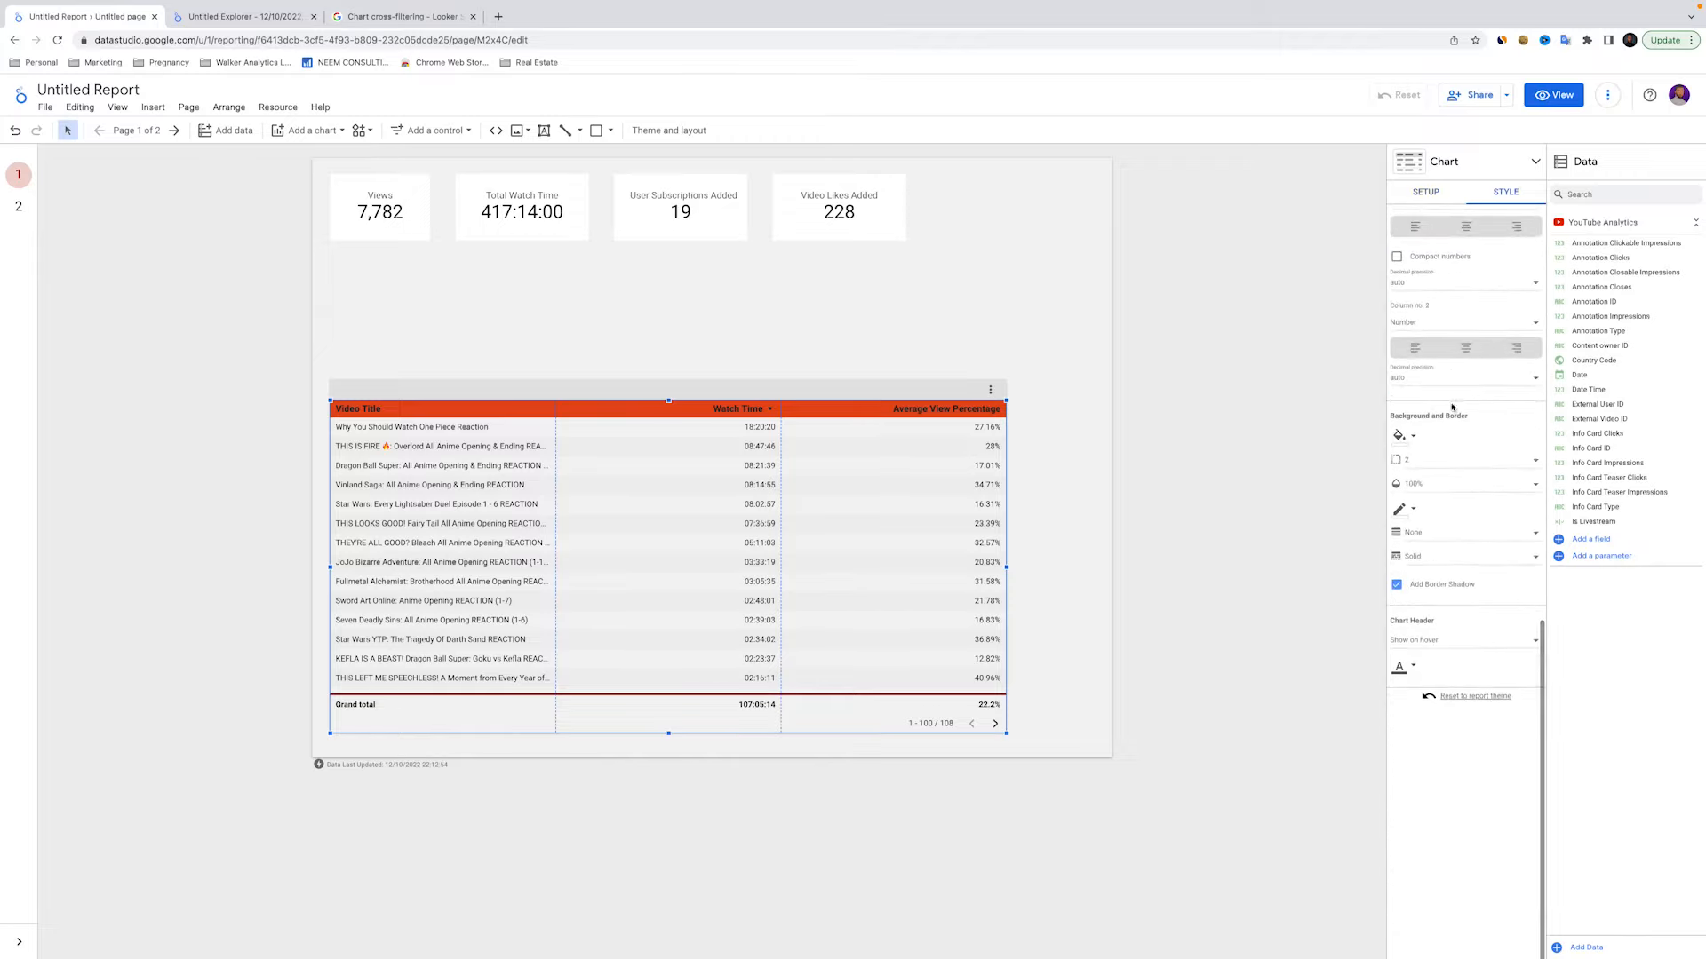
pyautogui.scroll(-1, 1431, 426)
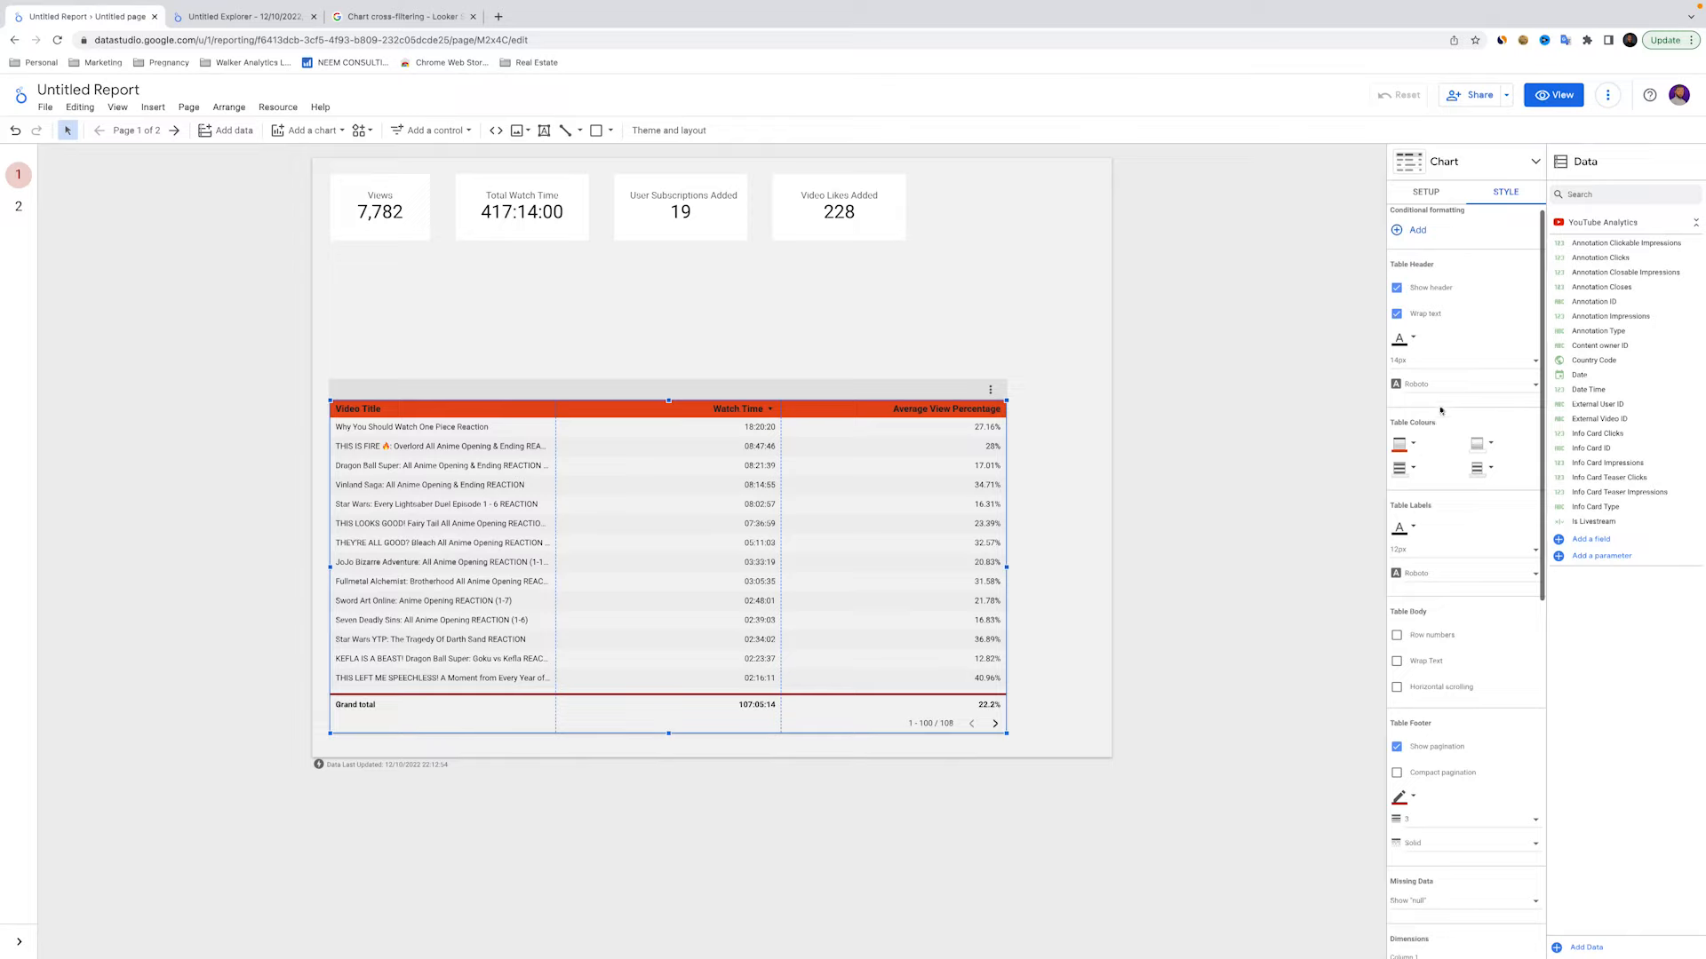
pyautogui.click(1419, 474)
pyautogui.click(1489, 450)
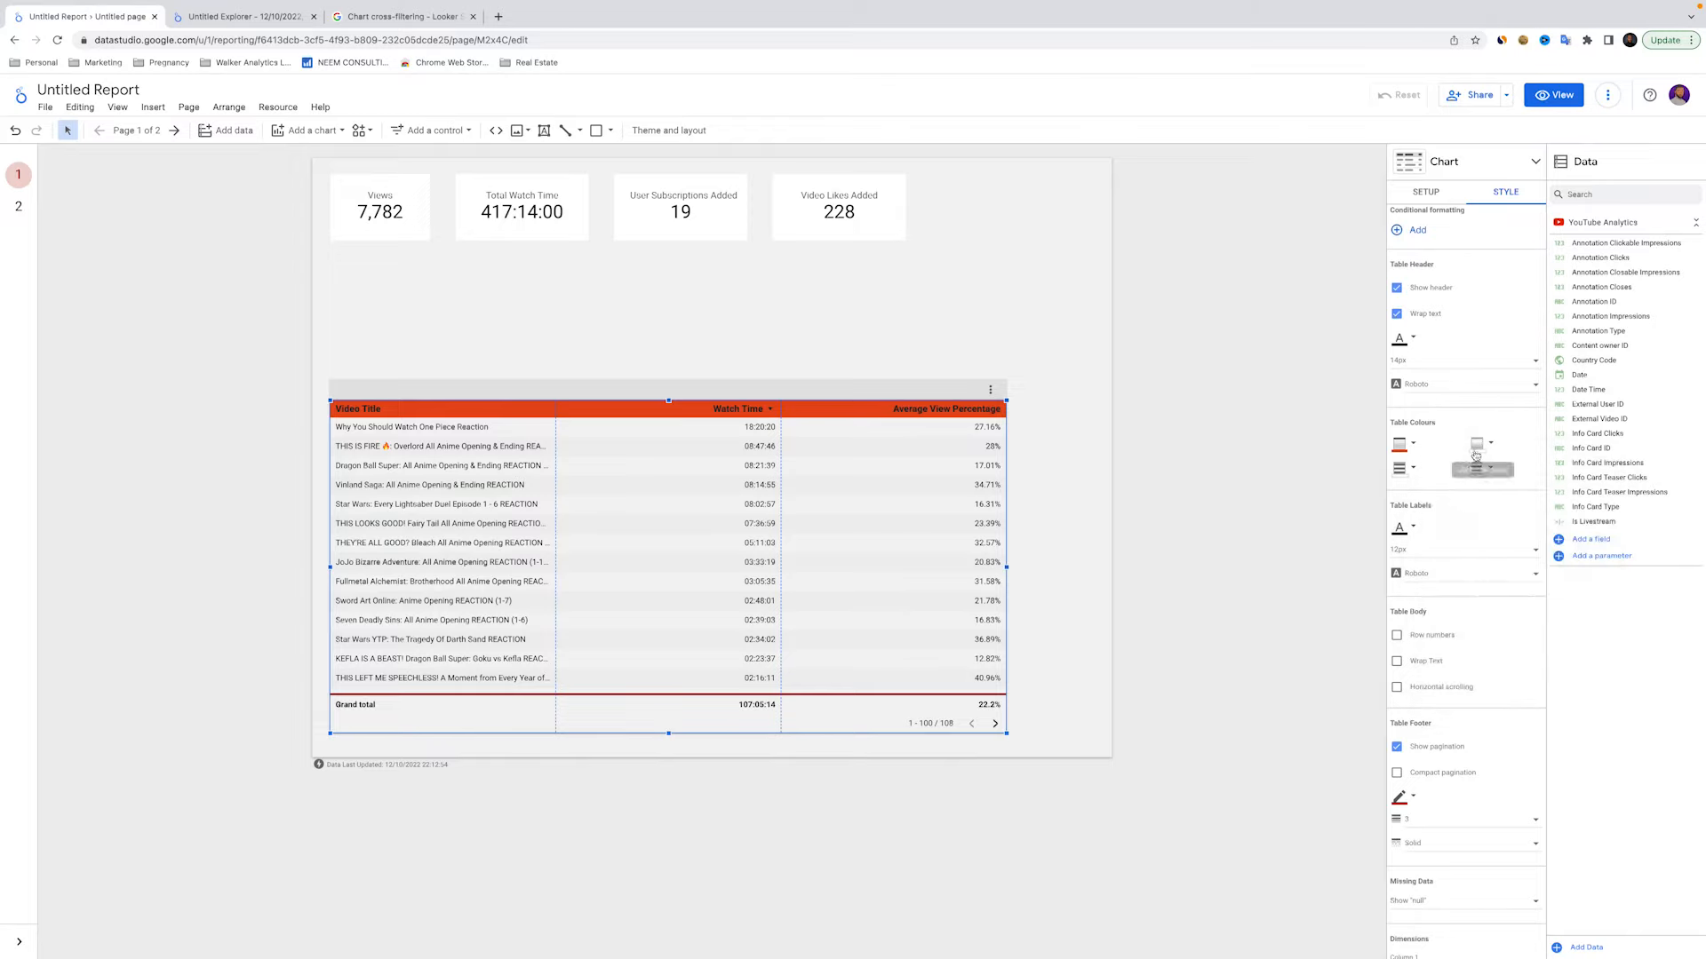
pyautogui.click(1493, 447)
pyautogui.click(1496, 471)
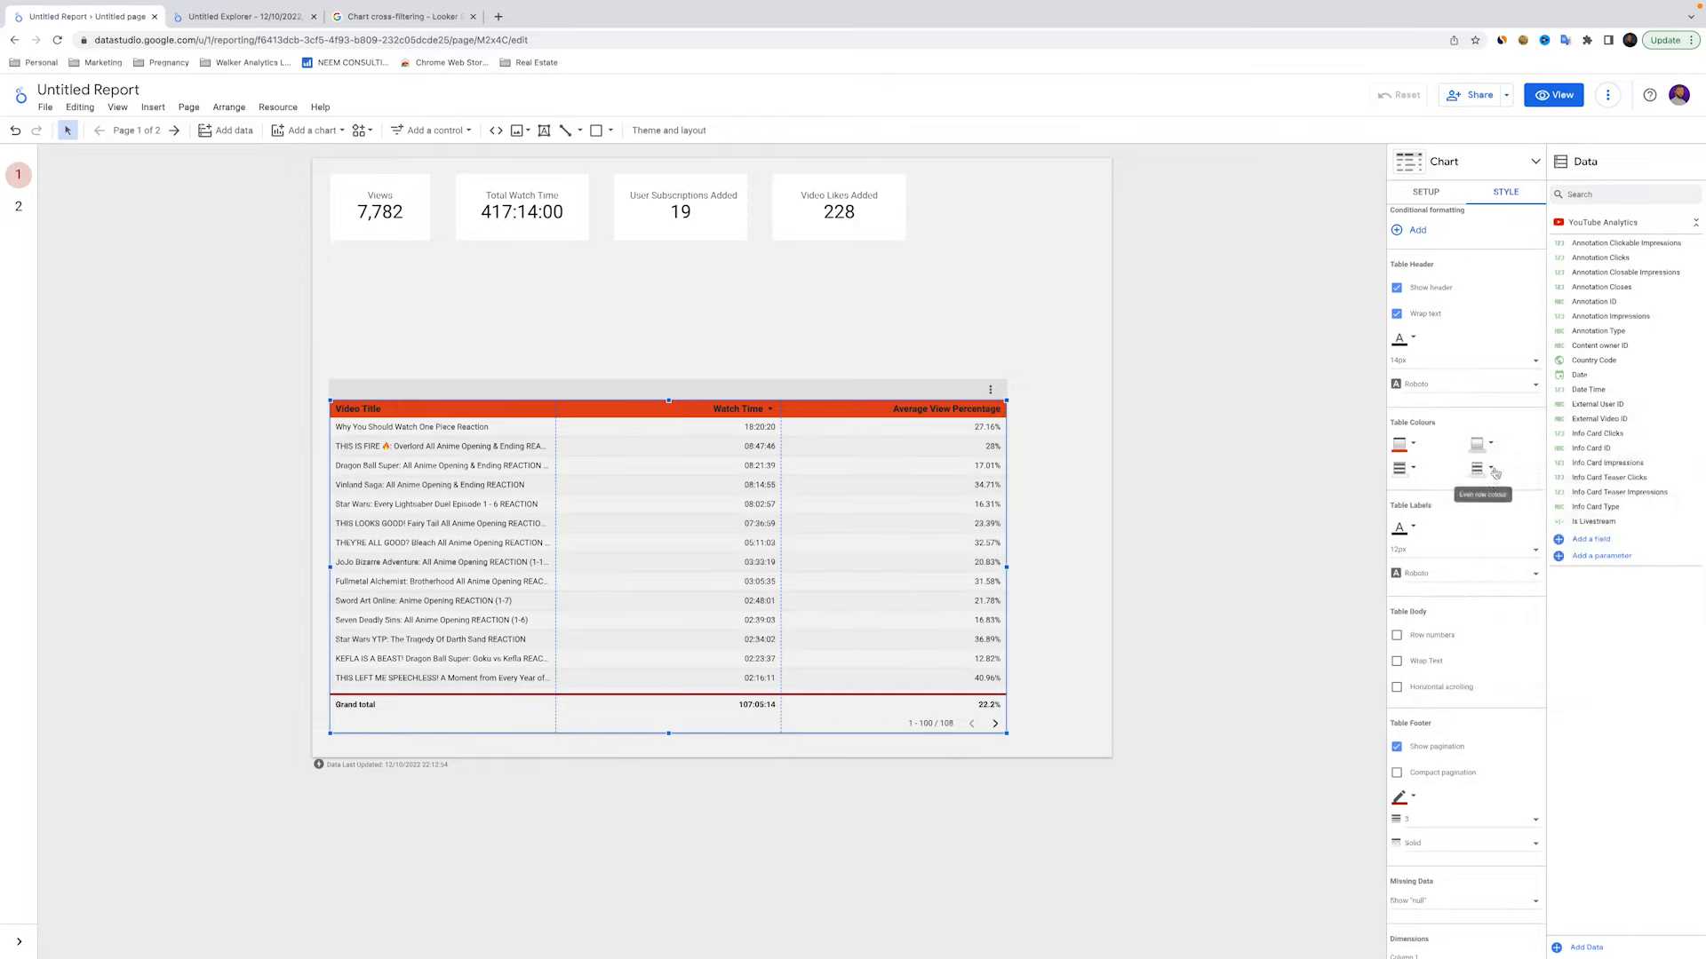
pyautogui.click(1494, 471)
pyautogui.click(1523, 483)
pyautogui.click(1071, 342)
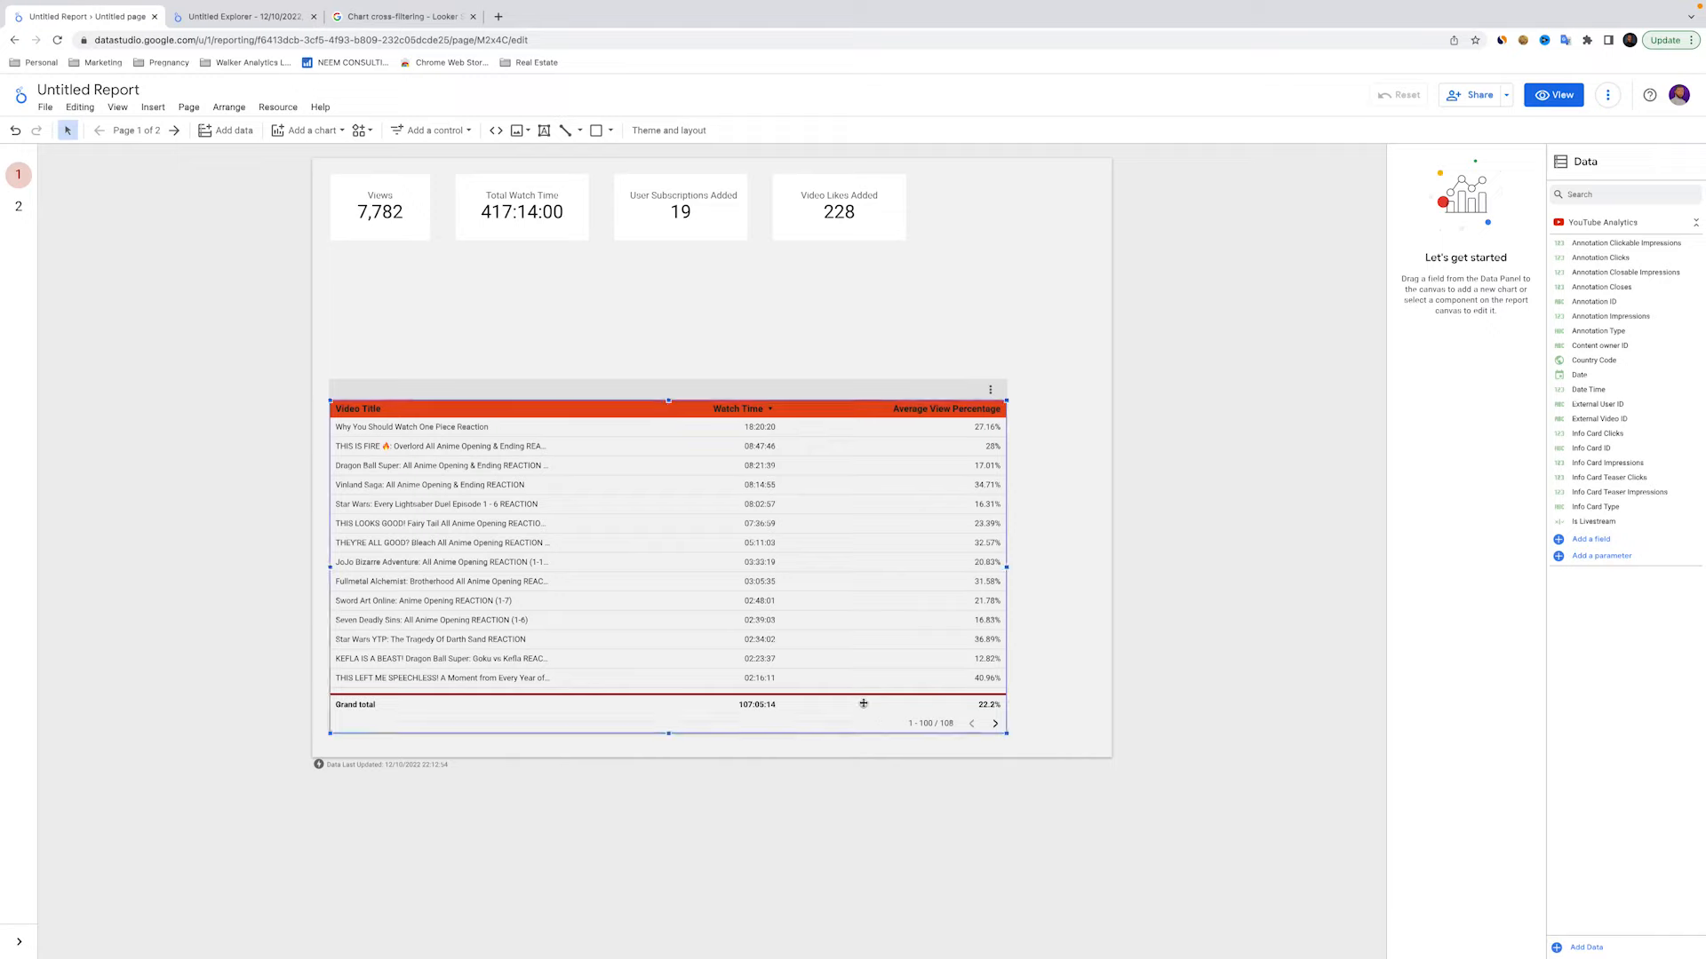
# Try to change the video table's background colour in its own background and border settings
pyautogui.click(811, 525)
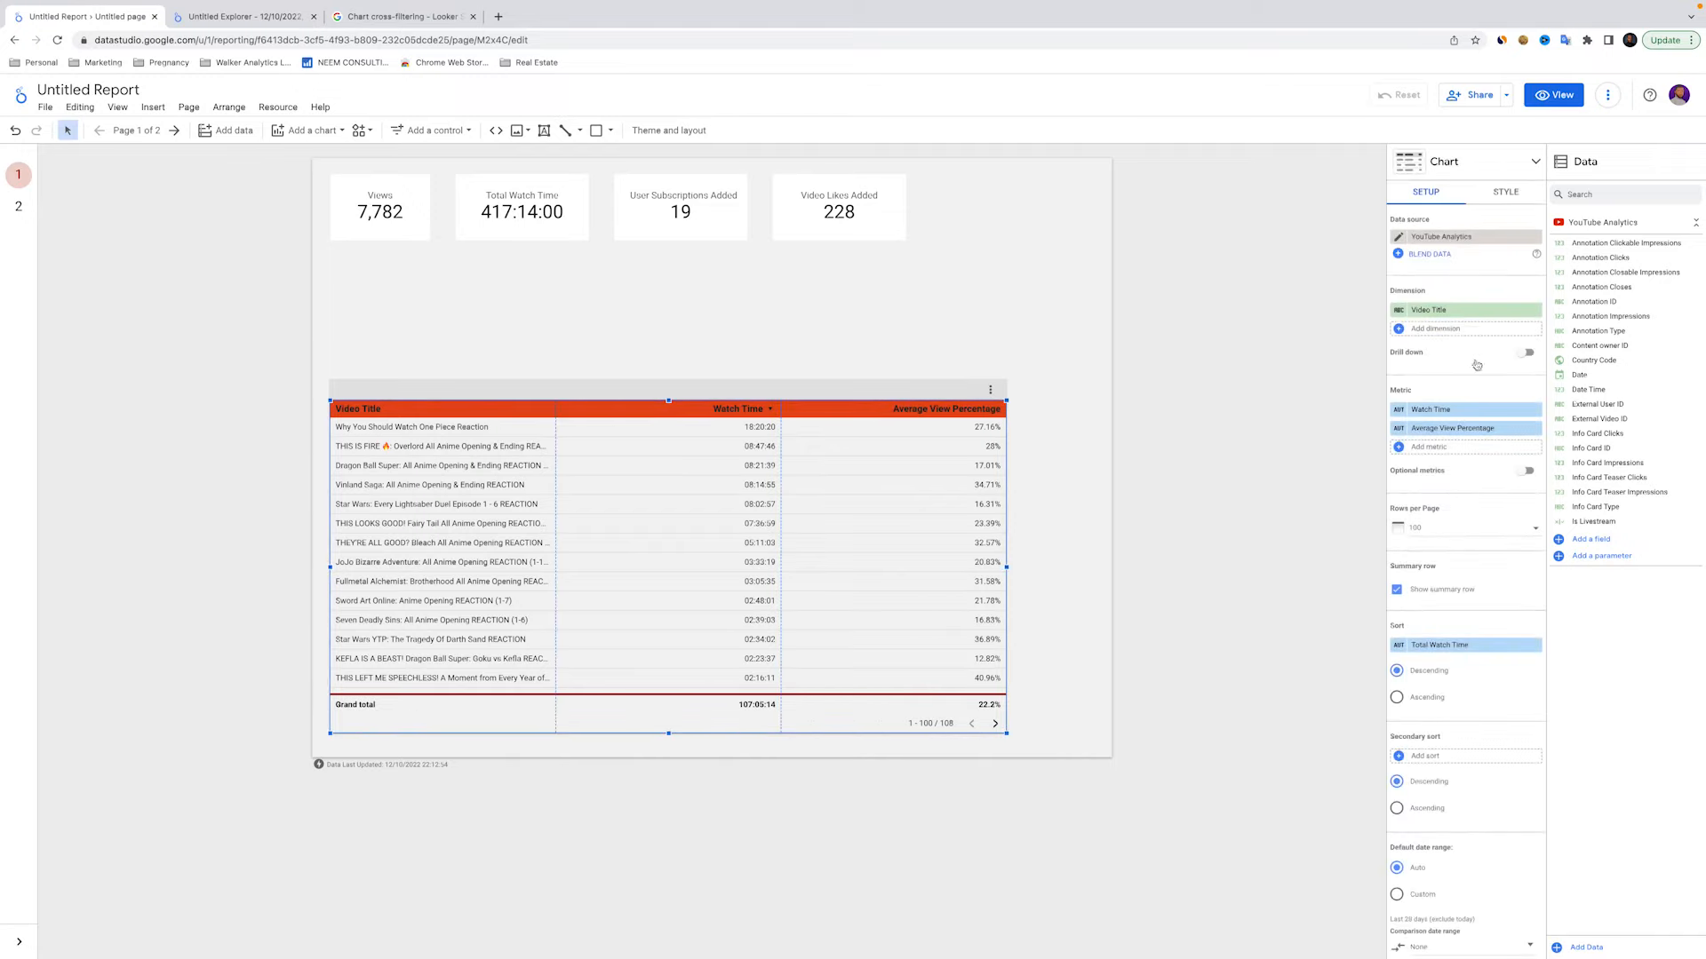
pyautogui.click(1506, 191)
pyautogui.scroll(-10, 1466, 444)
pyautogui.click(1412, 421)
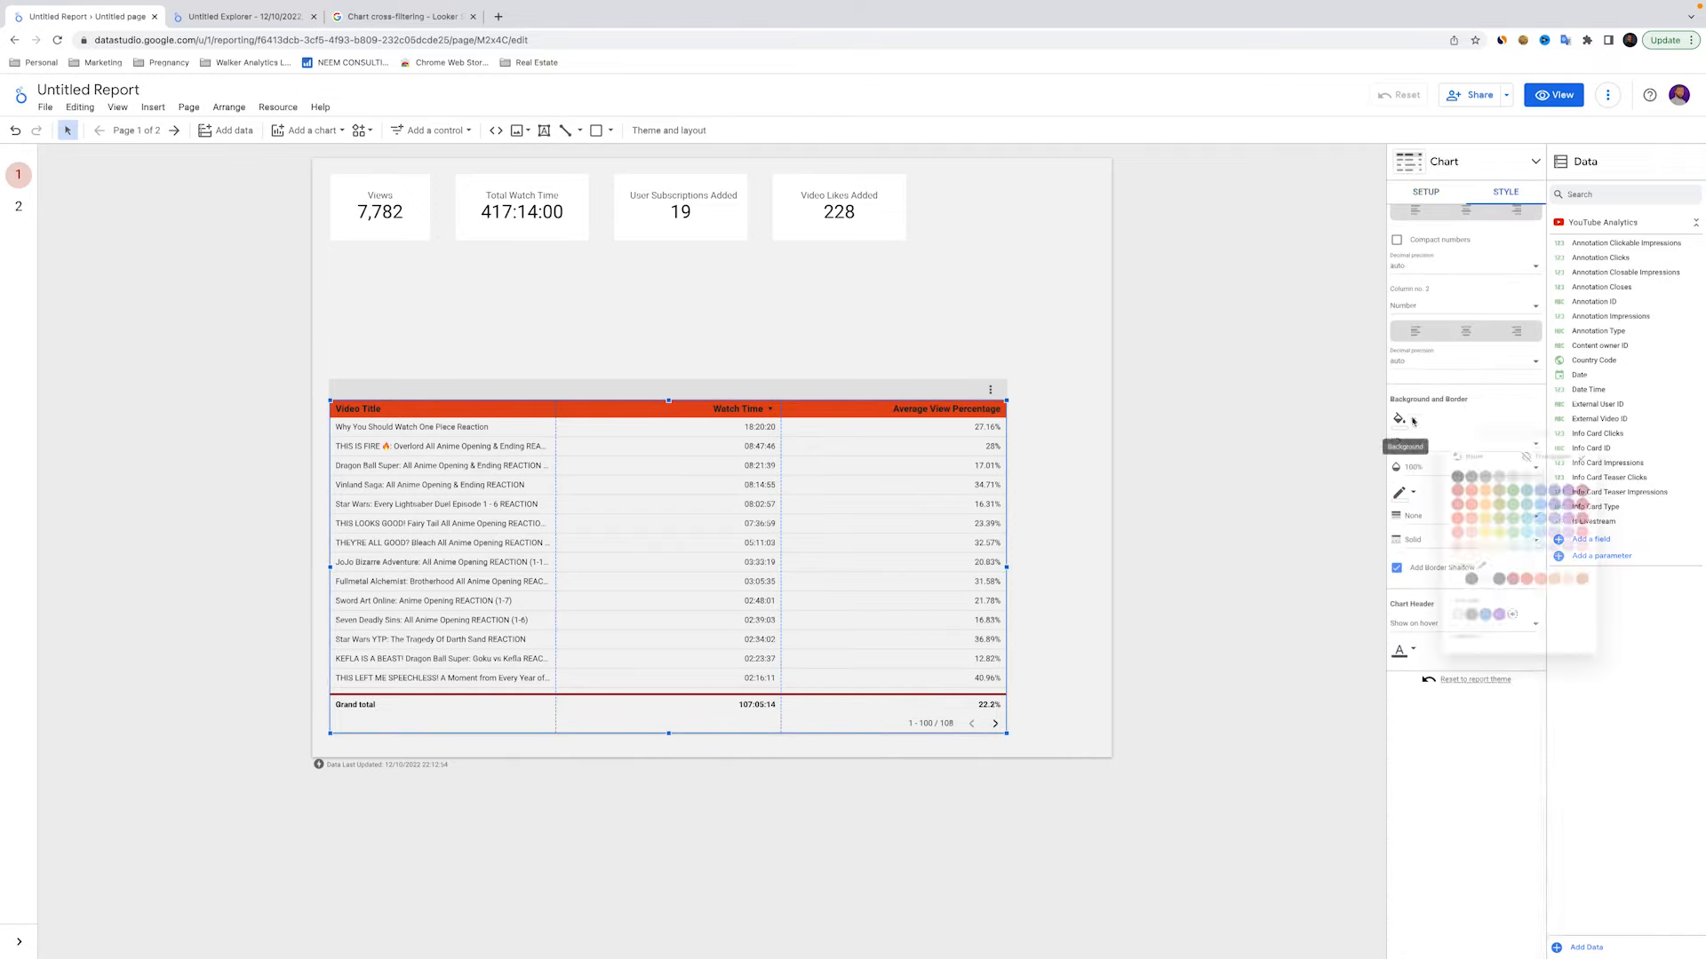
pyautogui.click(1464, 436)
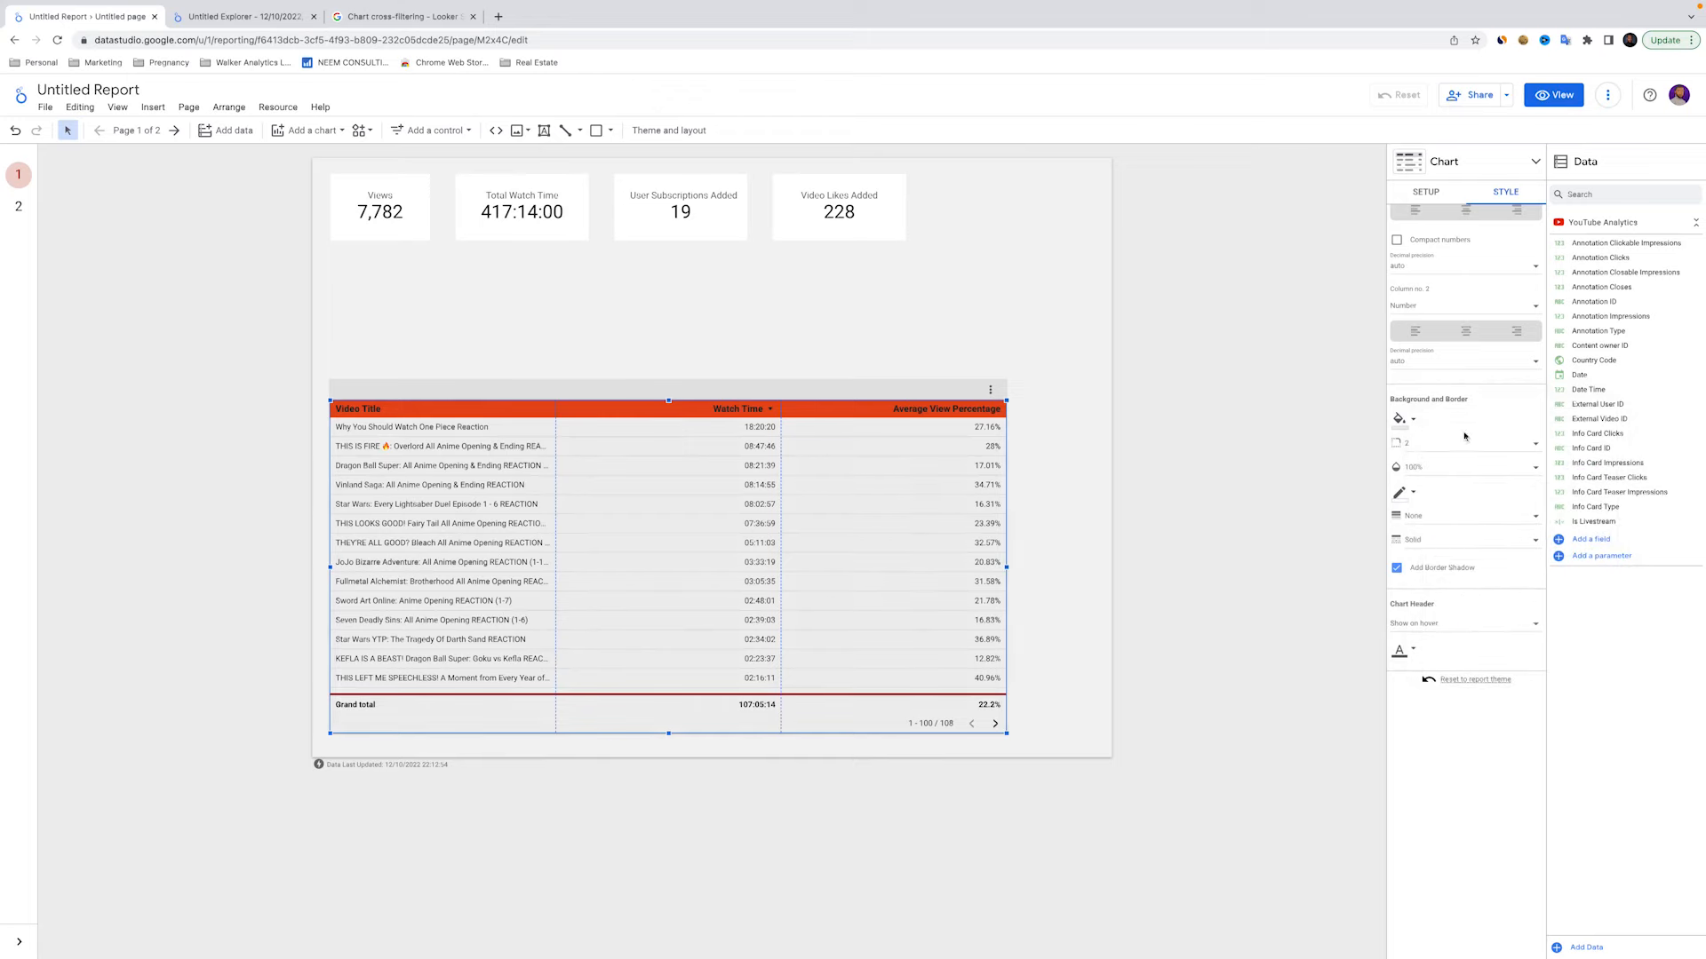
pyautogui.click(1413, 422)
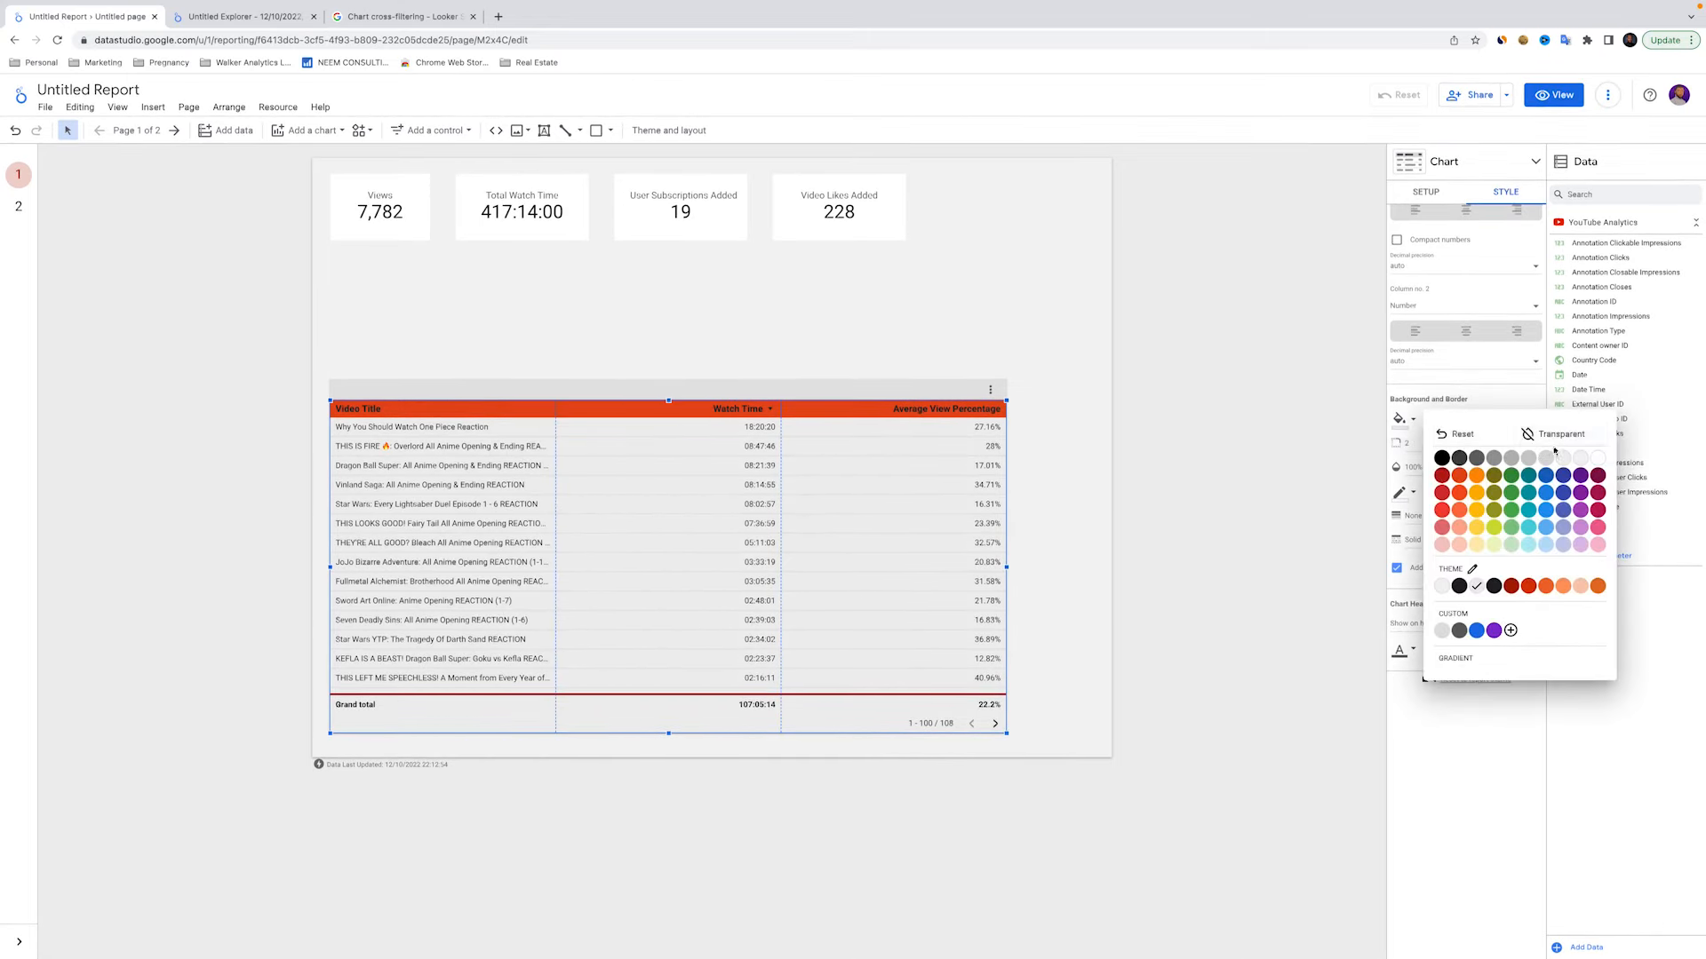
pyautogui.click(1482, 441)
pyautogui.click(1213, 401)
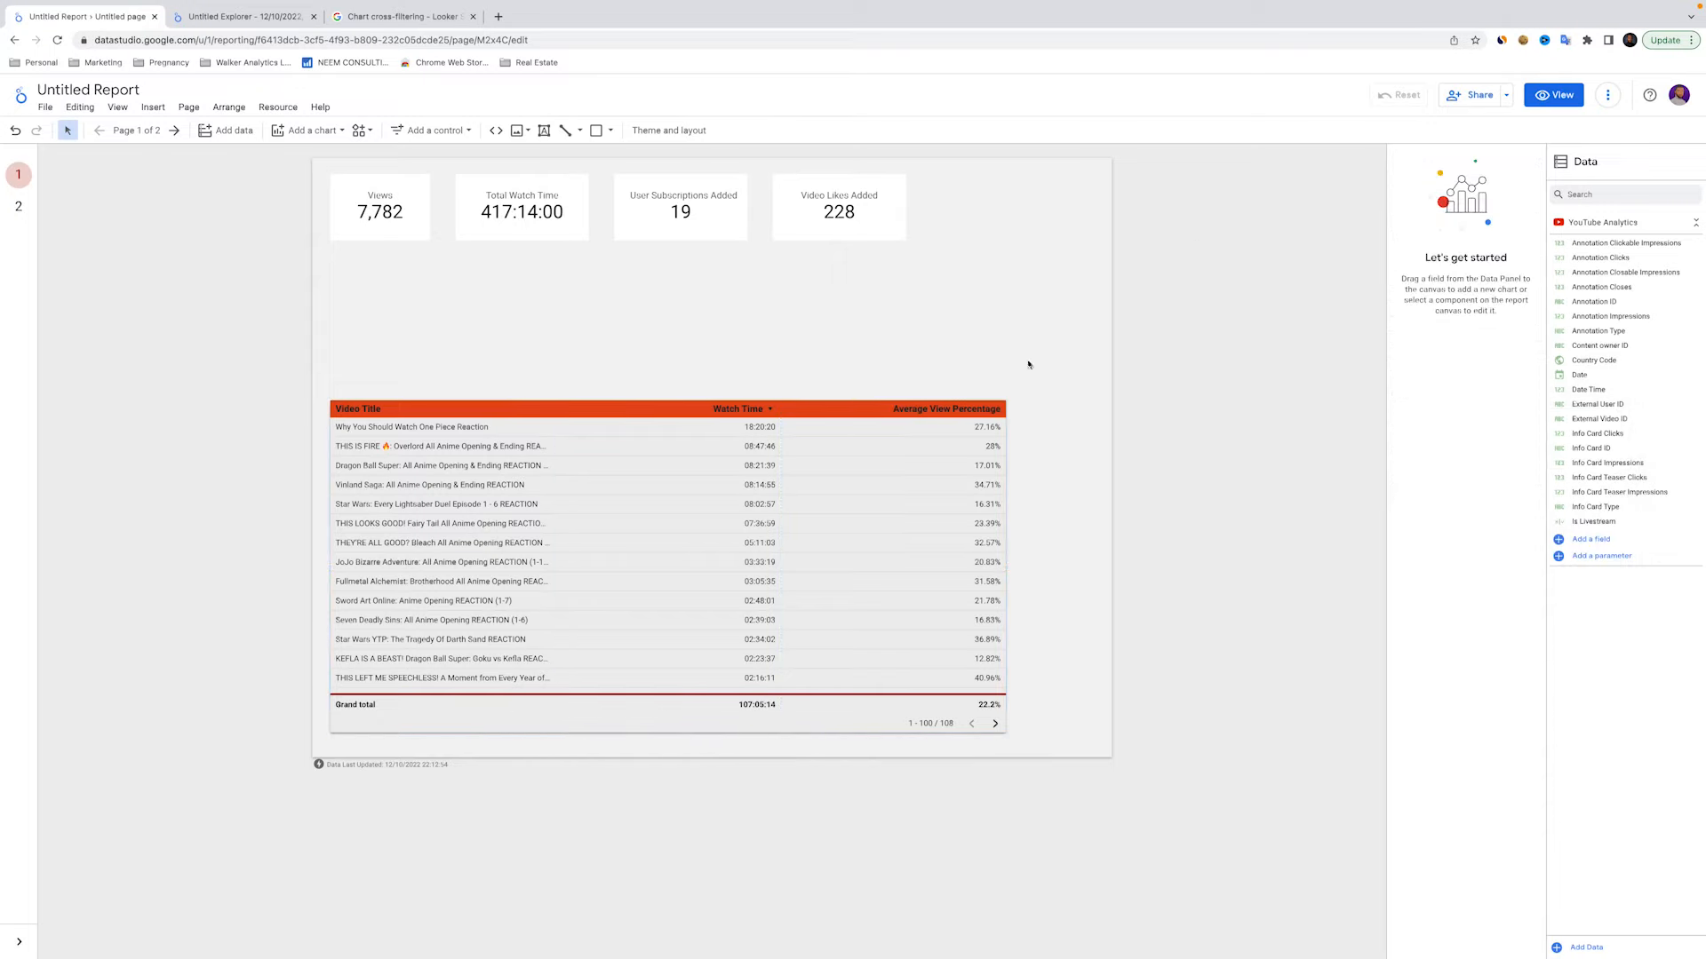
# Customise the report theme to give the video table a white background
pyautogui.click(743, 488)
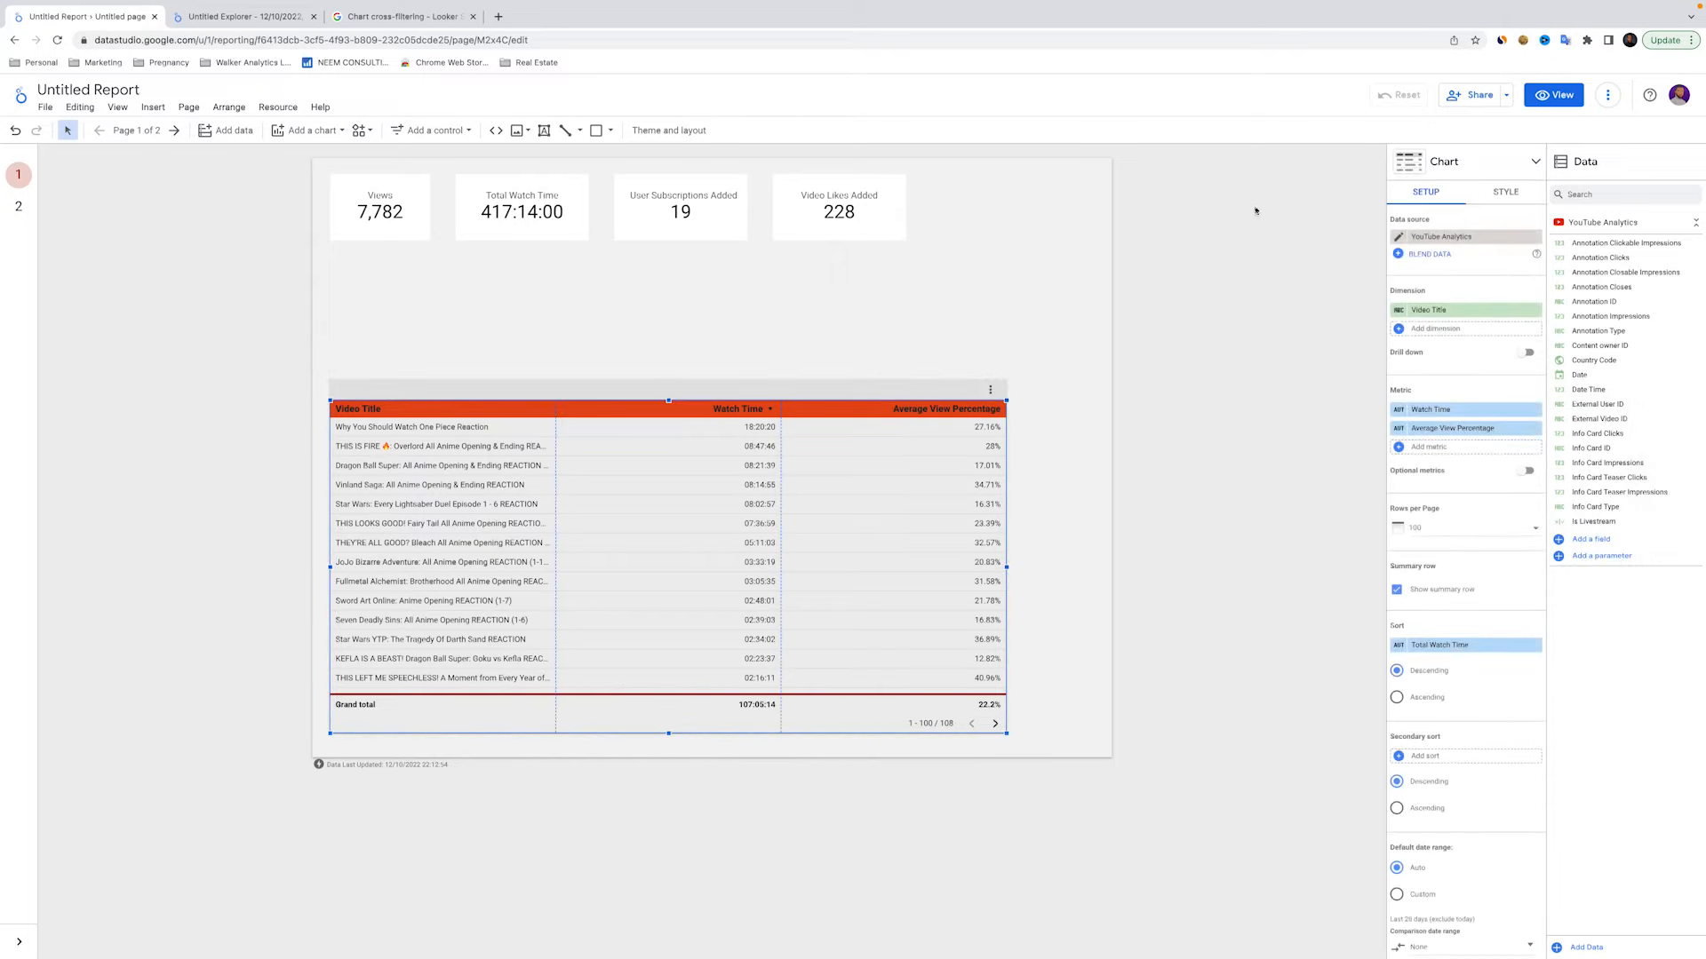
pyautogui.click(669, 130)
pyautogui.click(1485, 239)
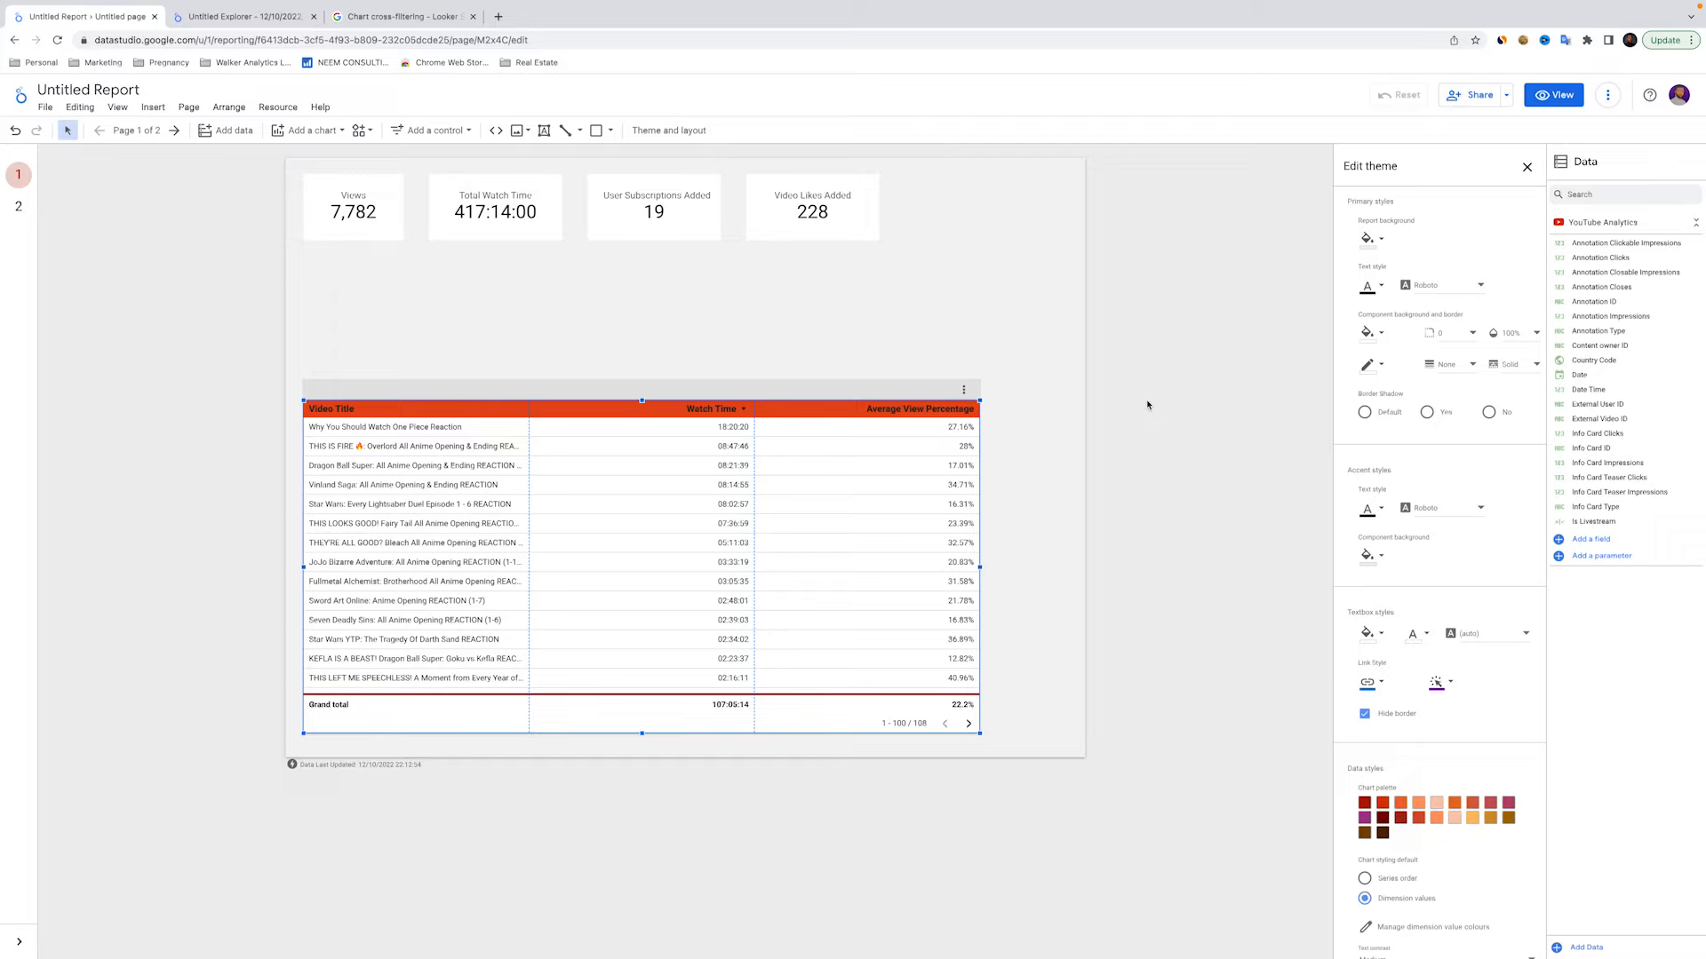
pyautogui.click(1133, 326)
# Widen the video table to nearly the full page width and lower its upper edge to make room for a chart
pyautogui.click(730, 421)
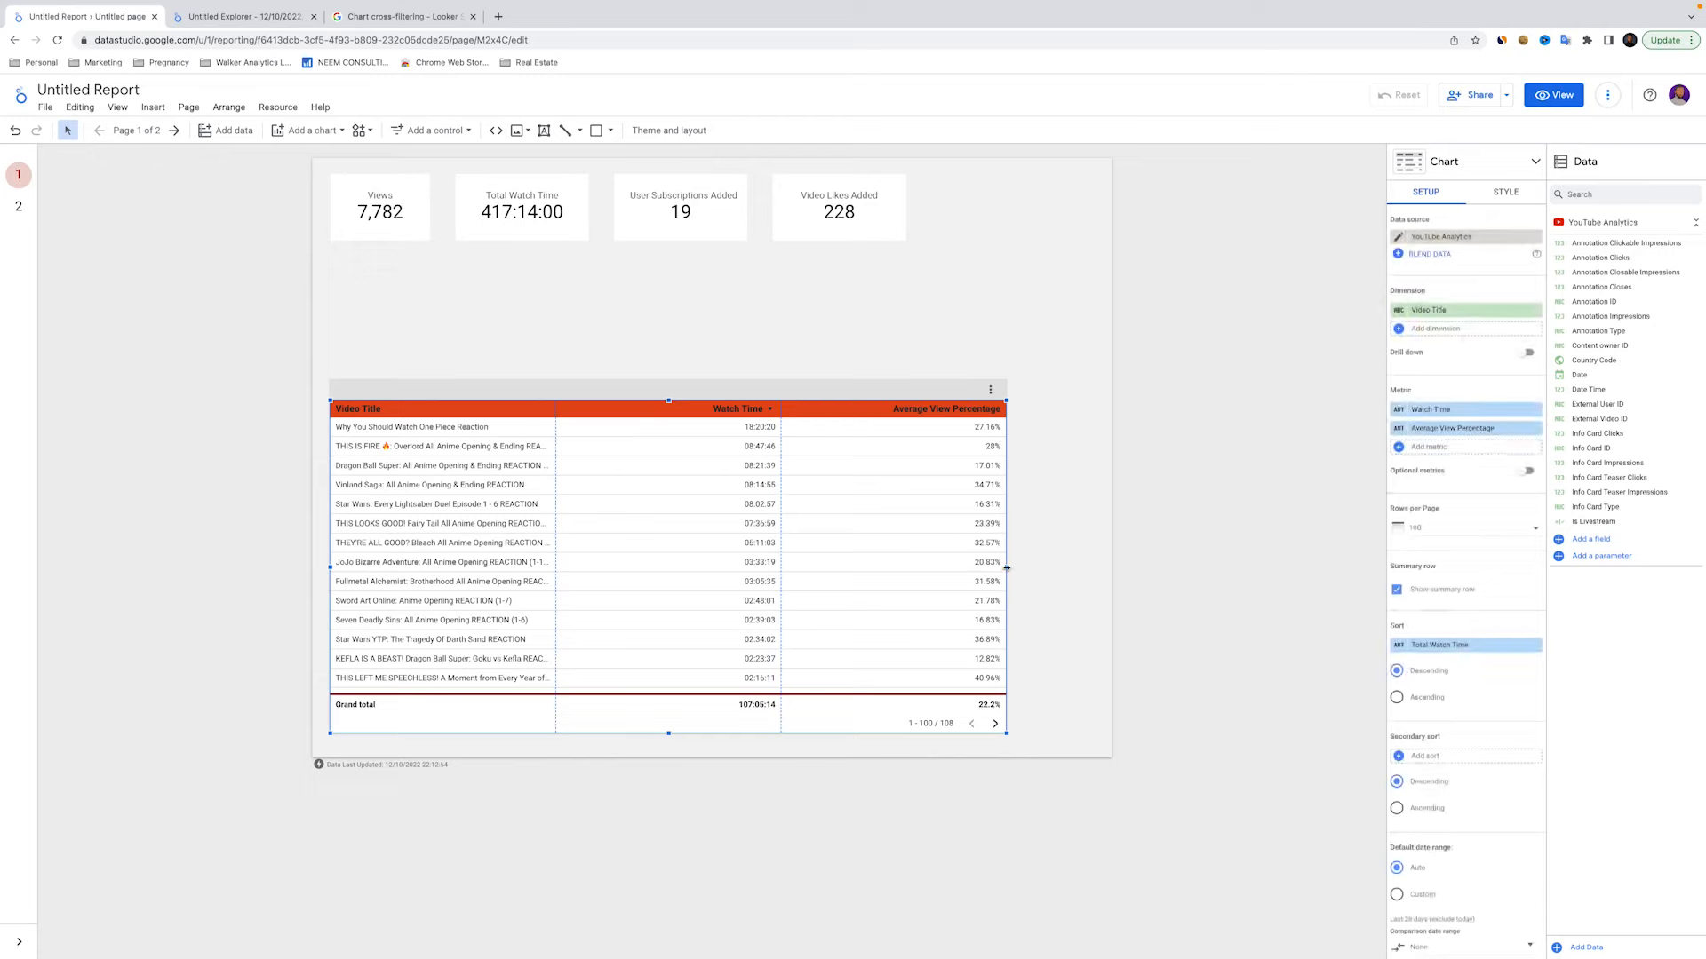
pyautogui.moveTo(1007, 568); pyautogui.dragTo(1098, 533)
pyautogui.moveTo(714, 401); pyautogui.dragTo(702, 464)
pyautogui.click(1210, 305)
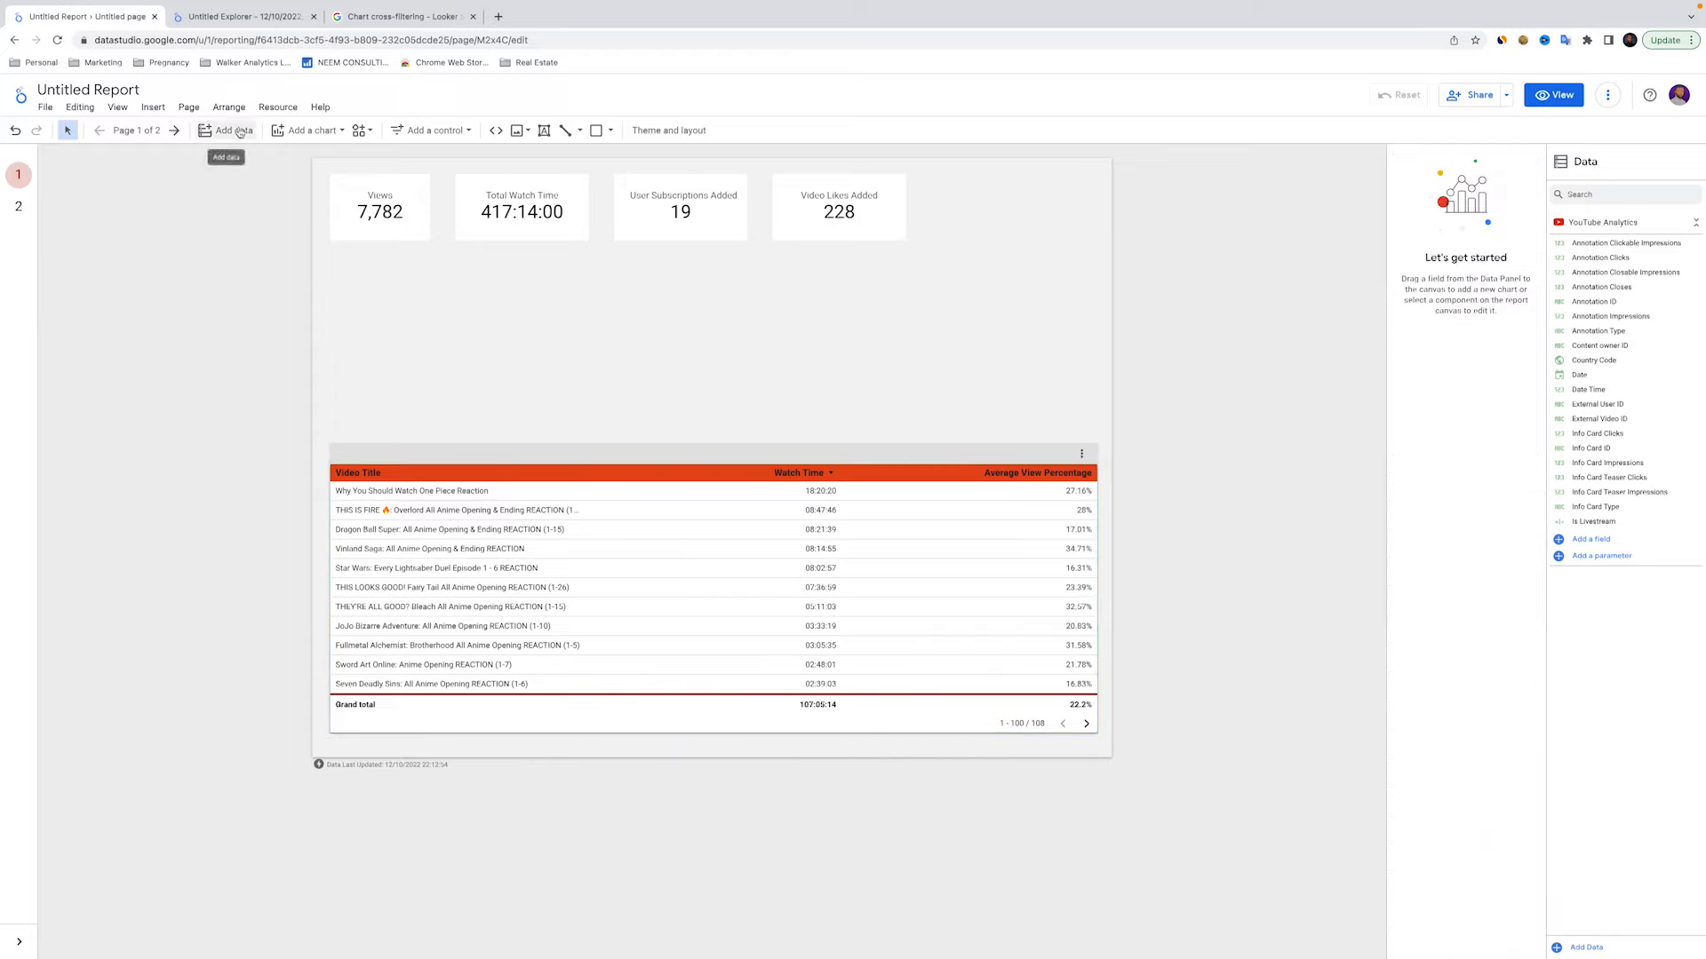
# Add a time series chart between the scorecards and the video table, aligned with the table's left edge
pyautogui.click(308, 130)
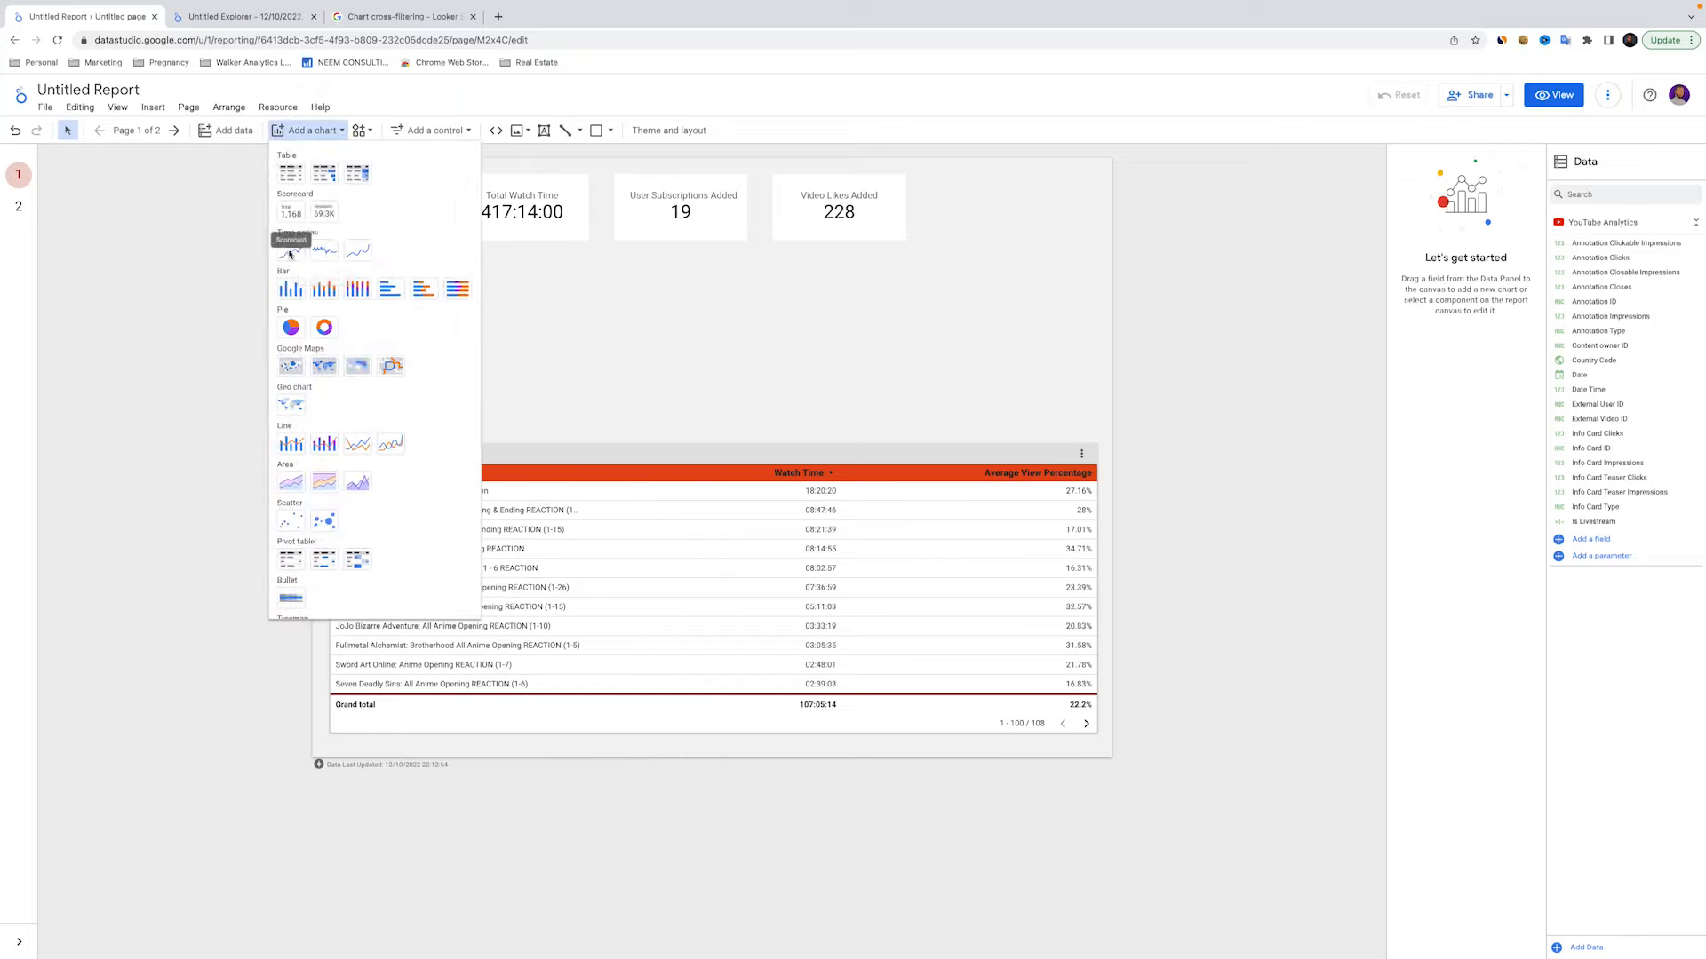
pyautogui.click(293, 248)
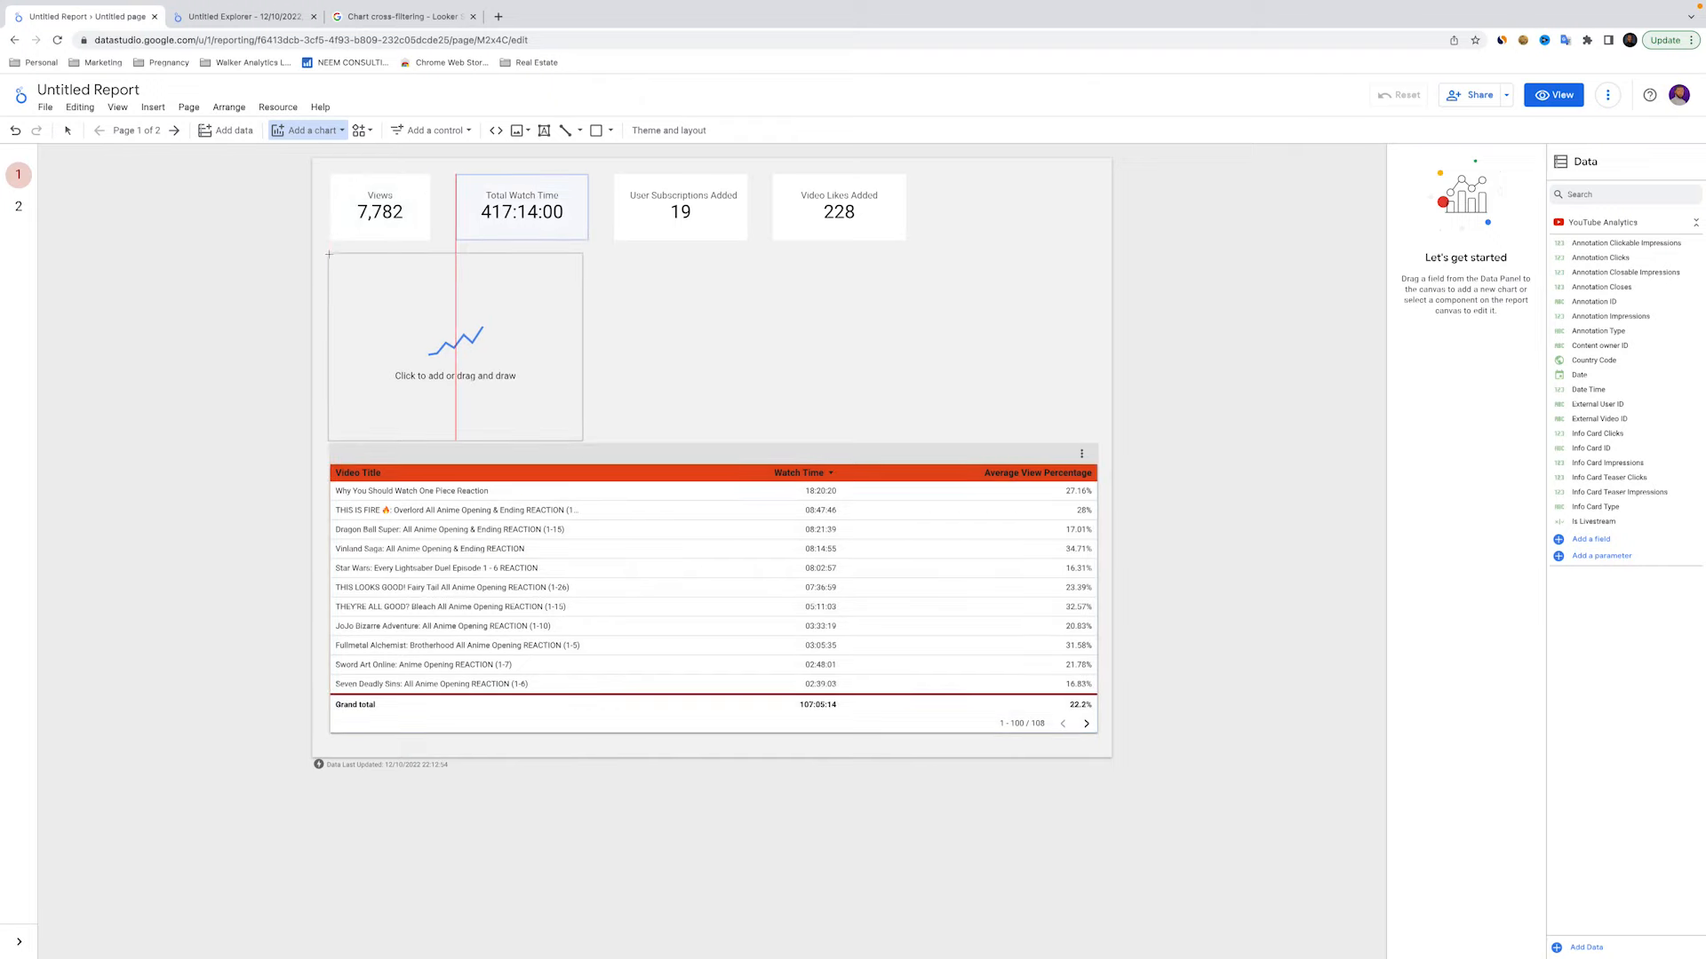
pyautogui.click(329, 255)
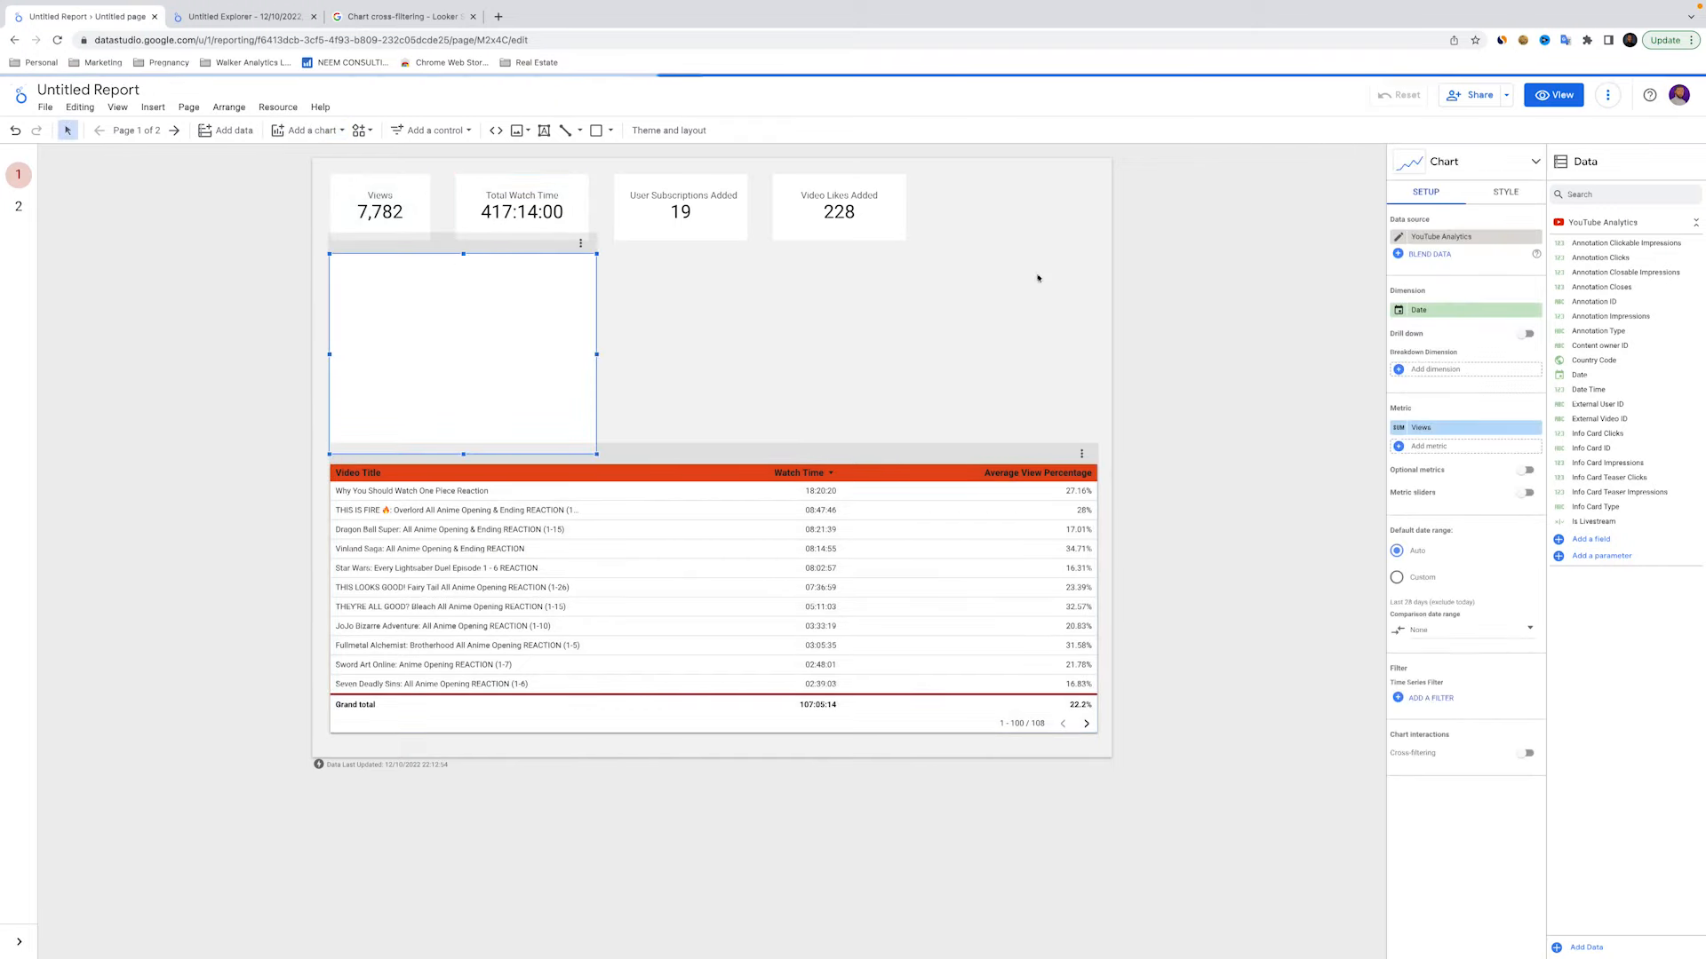
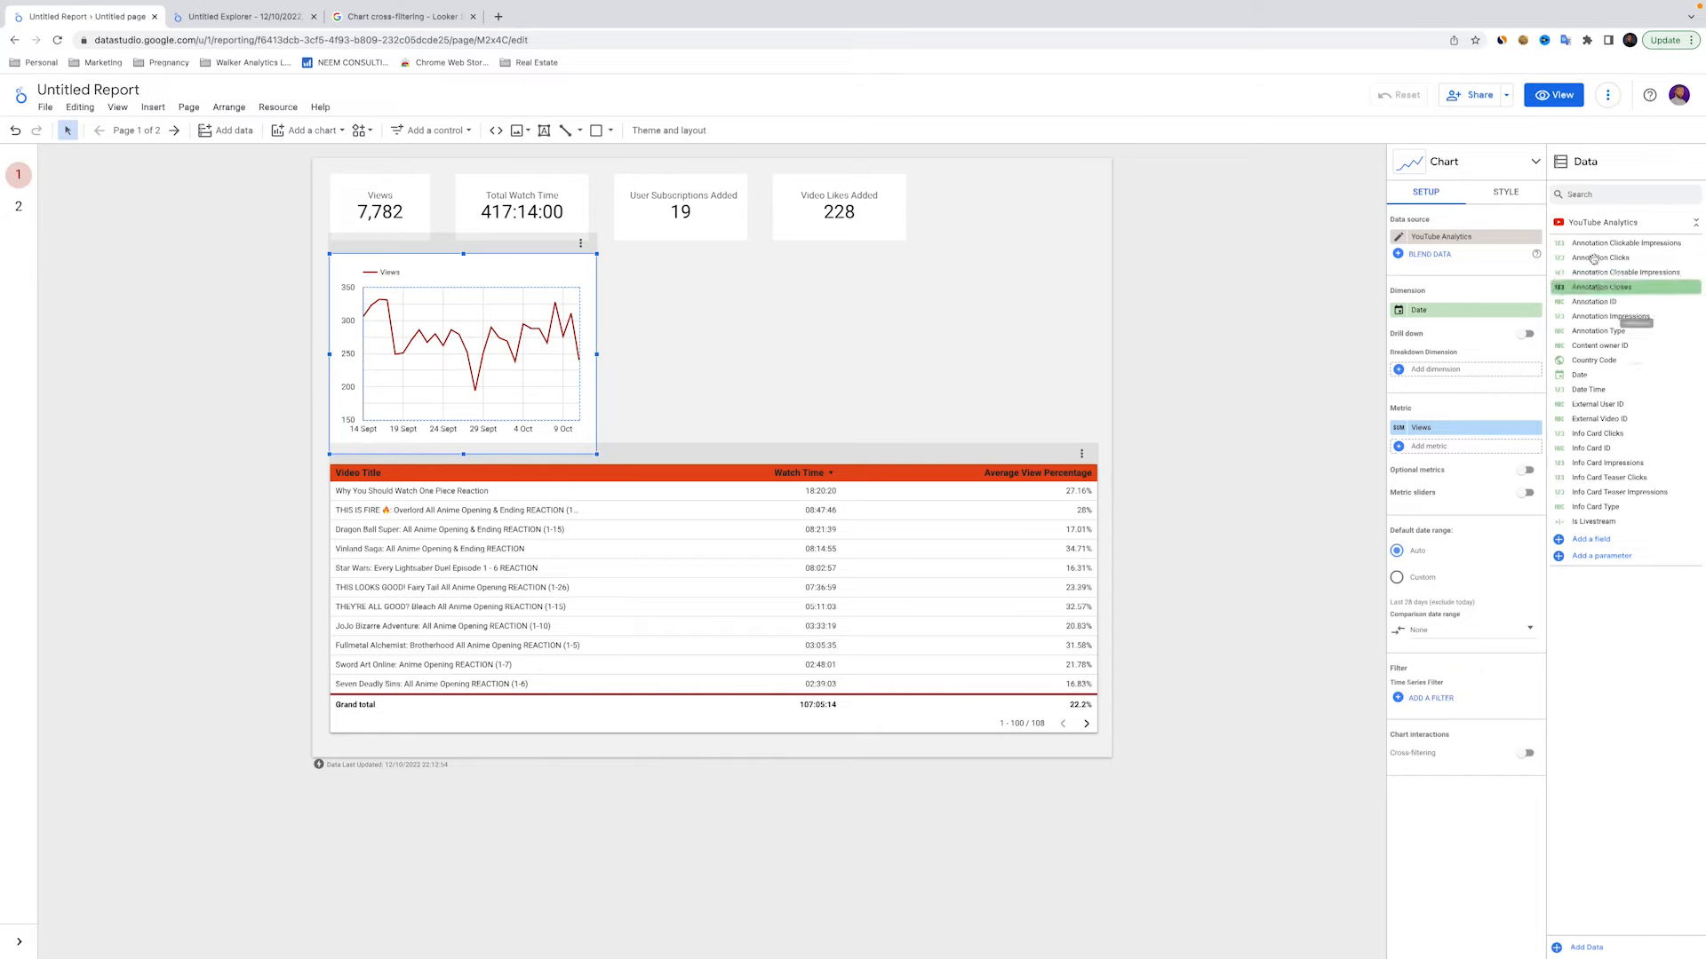
# Set the time series chart's comparison date range to Previous year
pyautogui.click(1468, 631)
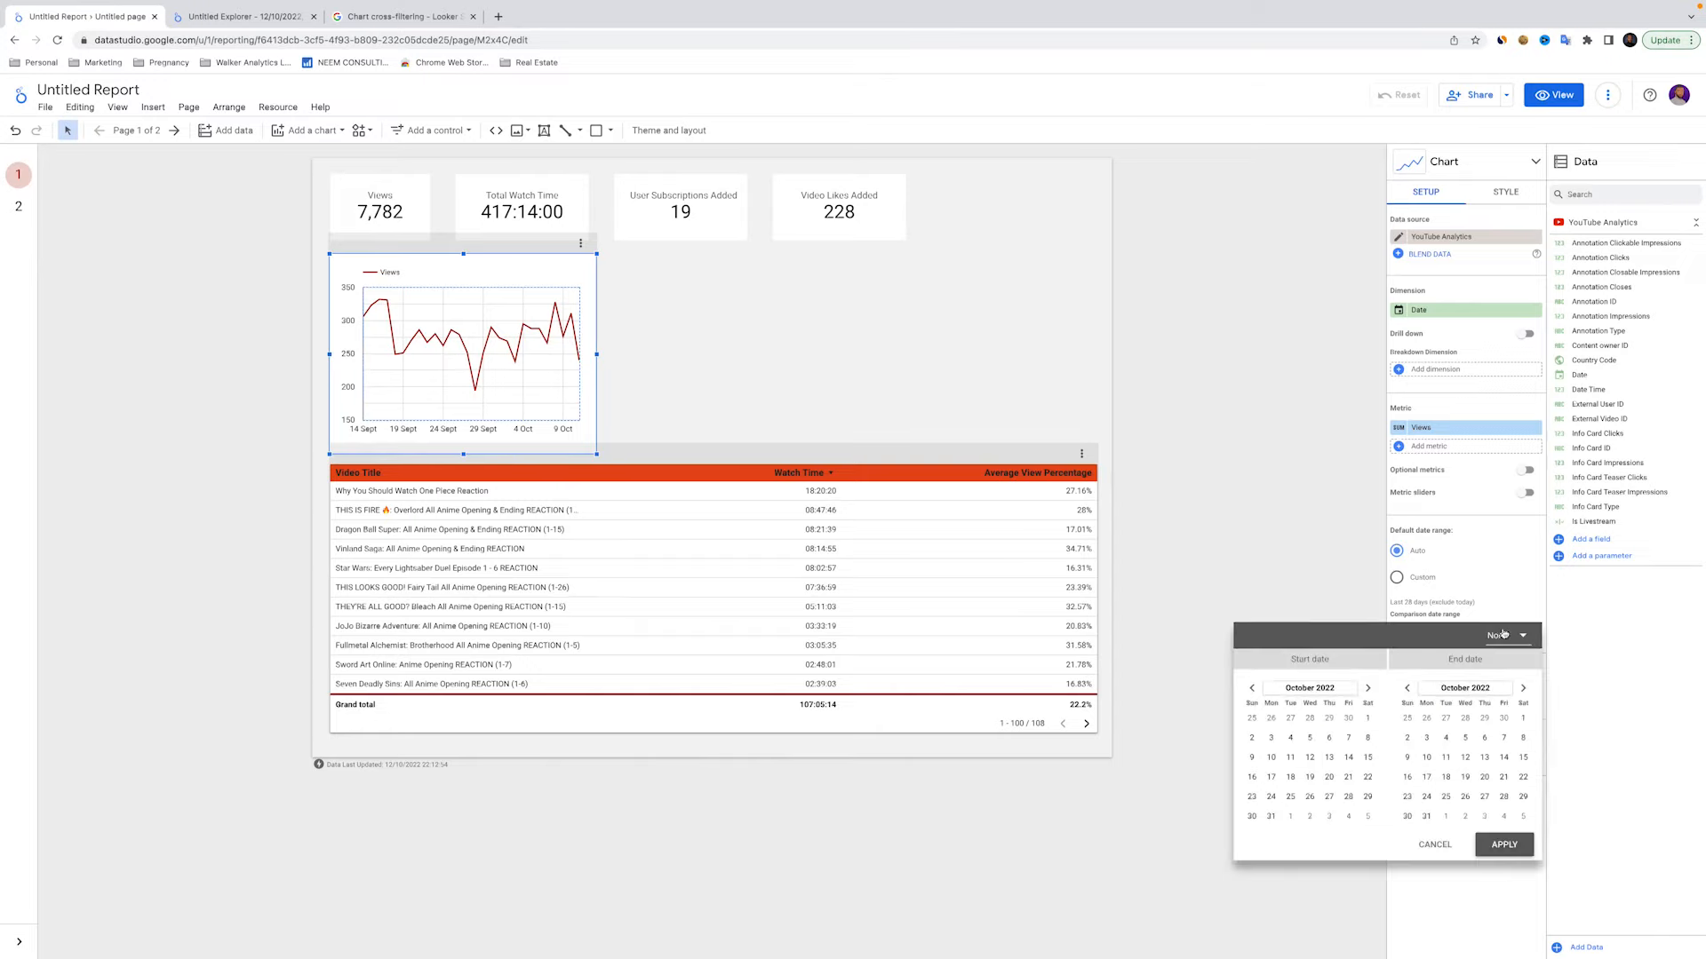
pyautogui.click(1503, 634)
pyautogui.click(1479, 650)
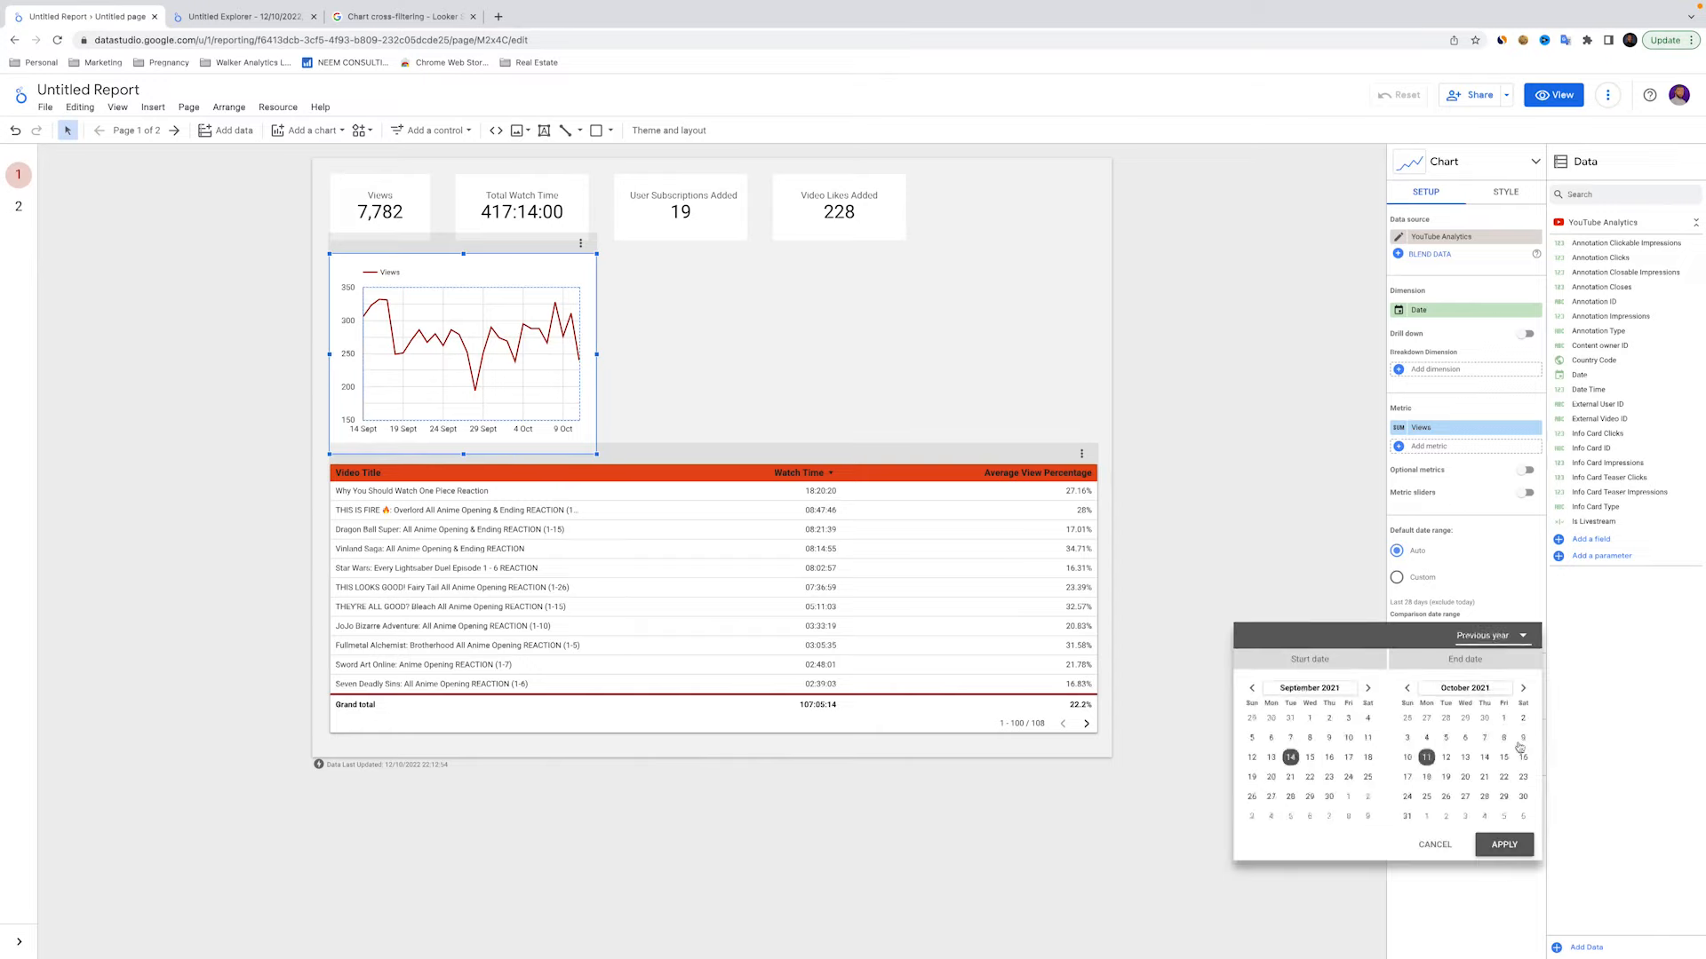
pyautogui.click(1510, 849)
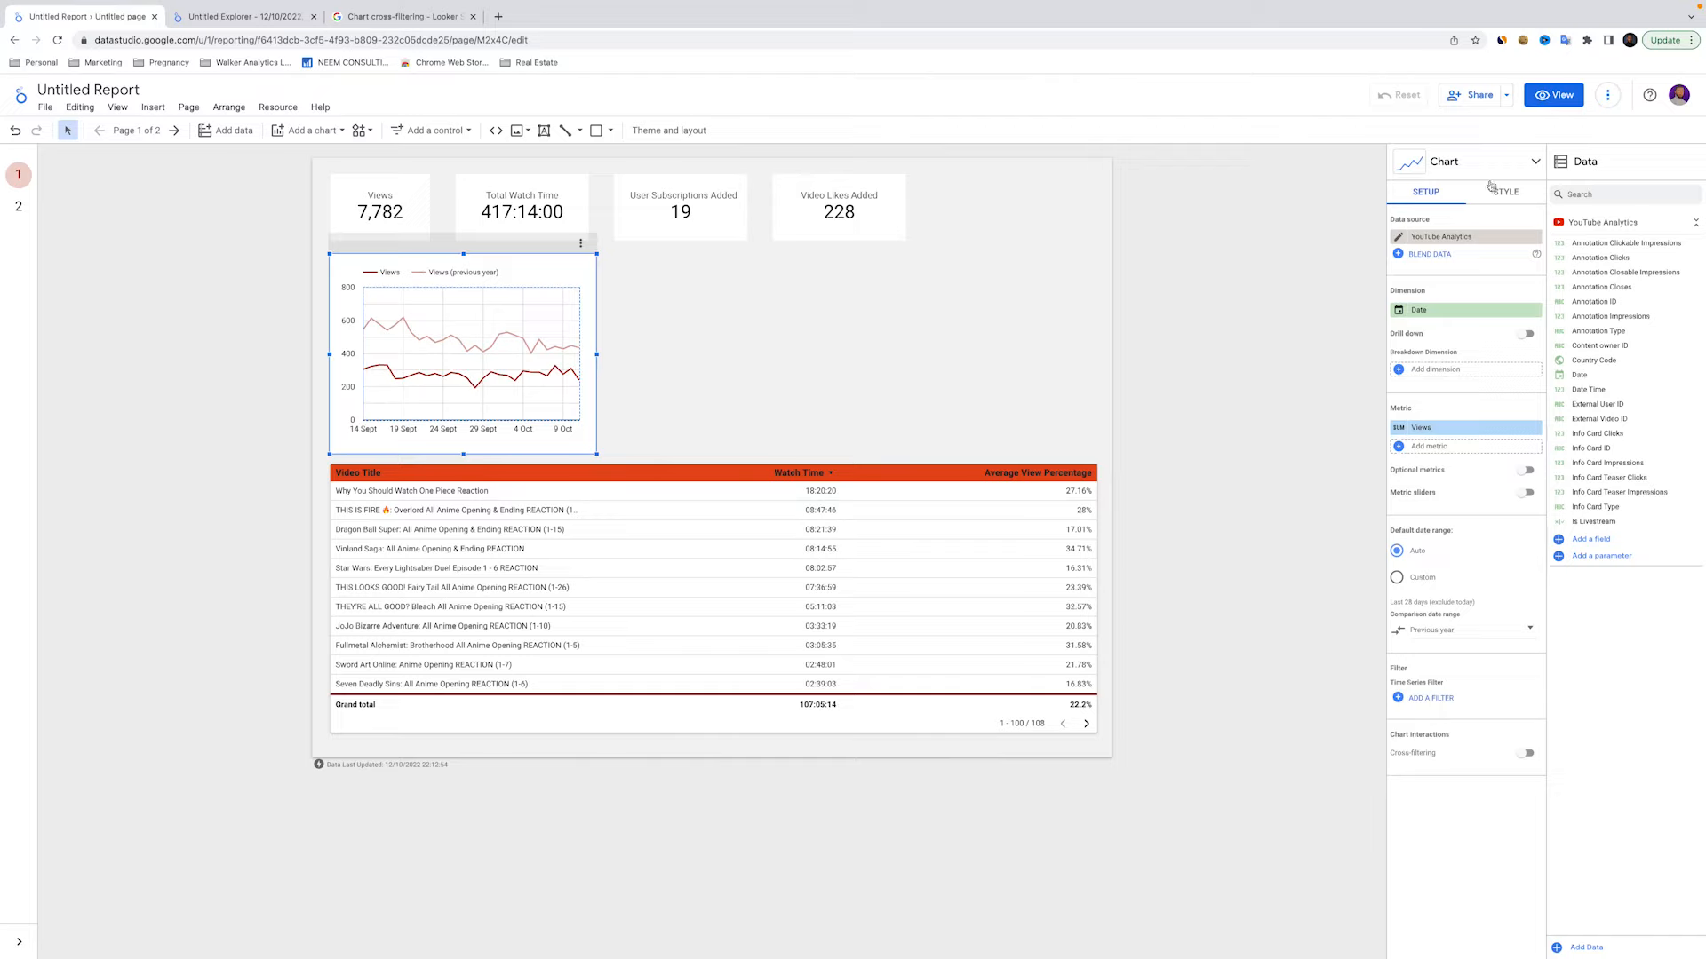
# Show data points on the time series chart's lines and widen the chart to nearly half the table's width
pyautogui.click(1504, 202)
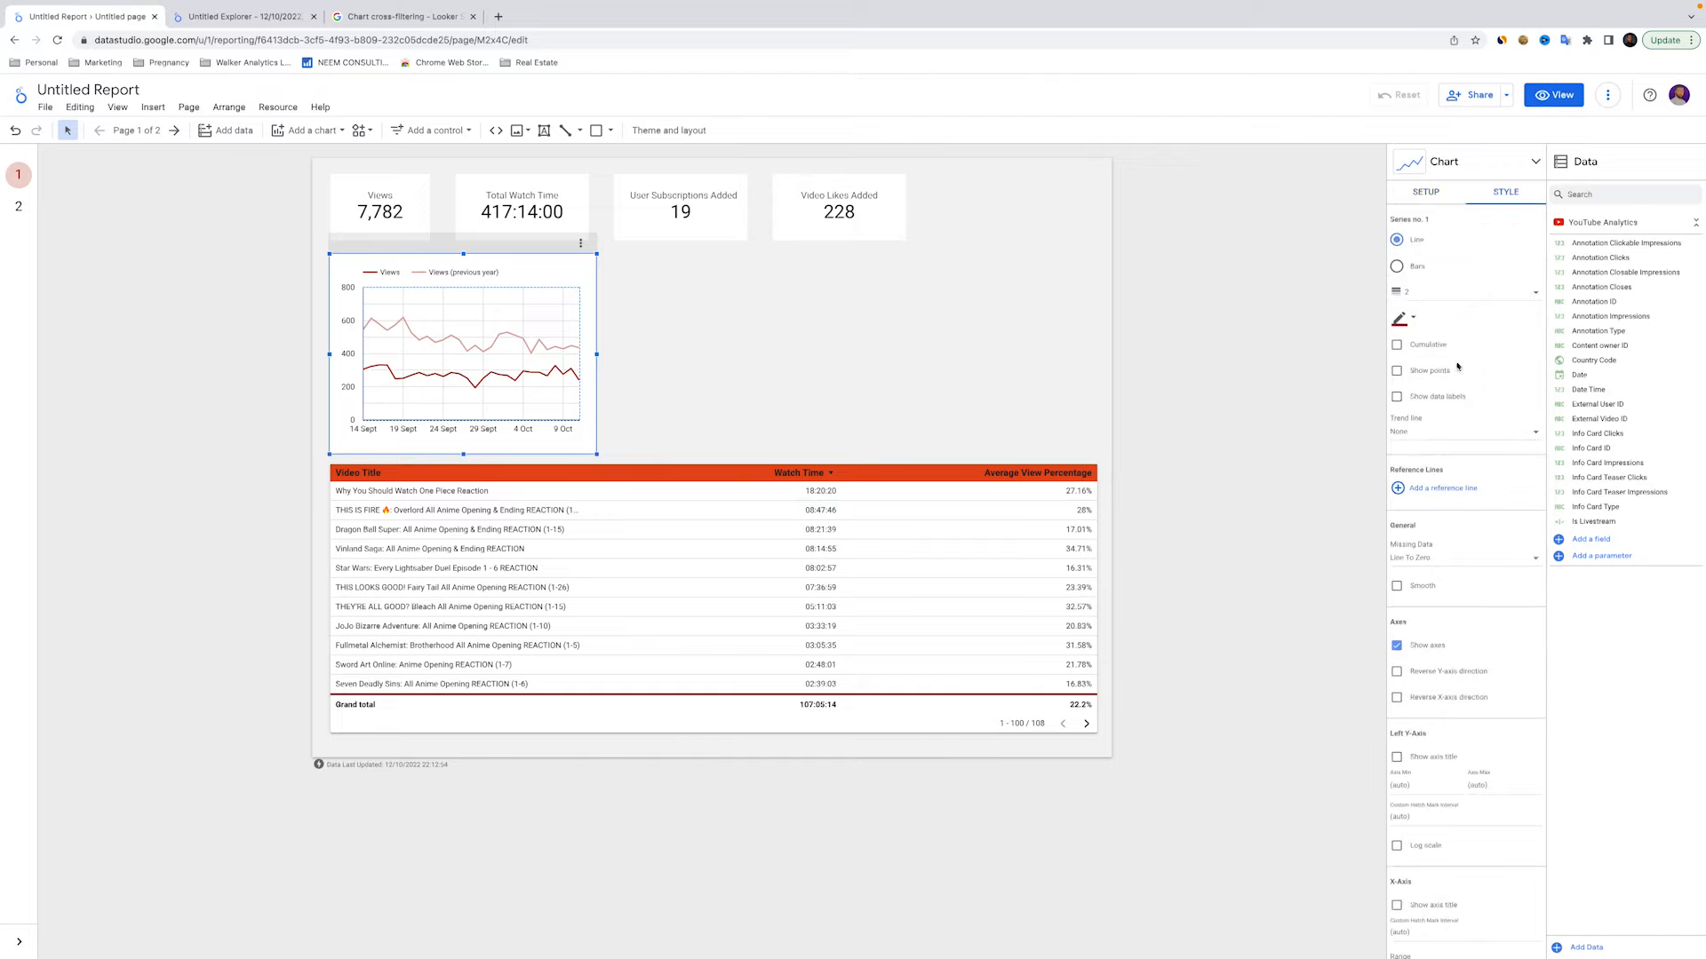
pyautogui.click(1397, 373)
pyautogui.moveTo(595, 358); pyautogui.dragTo(682, 355)
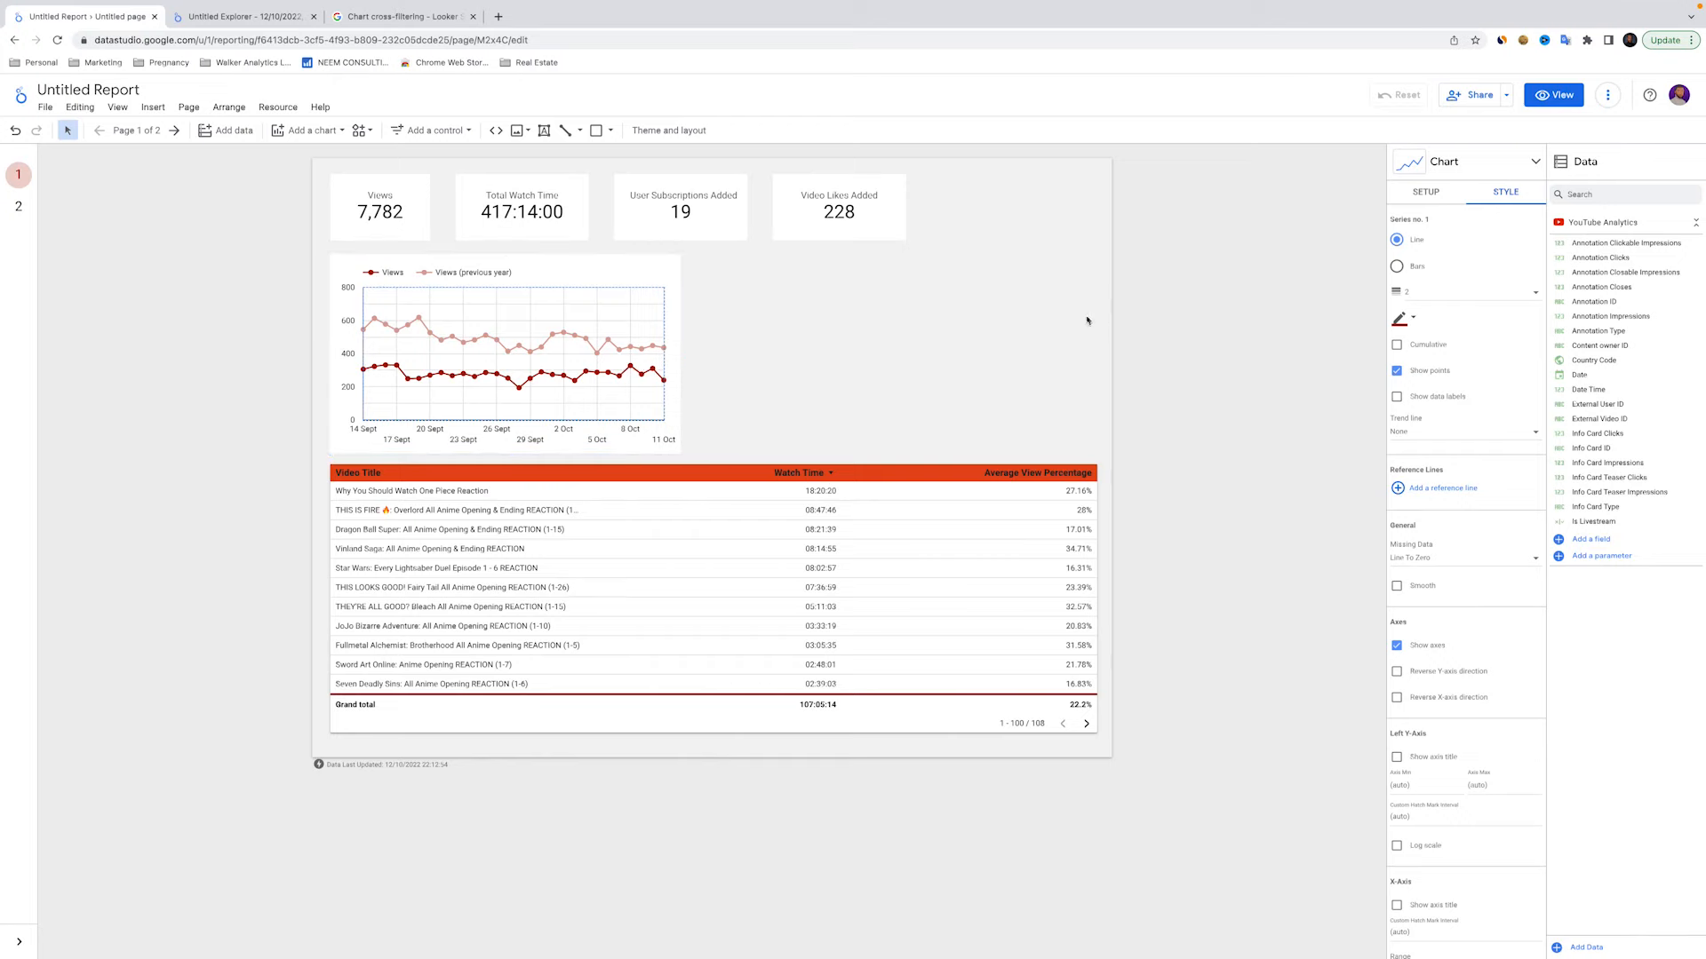
# Duplicate the time series chart and place the copy beside the original, aligned with the video table's right edge
pyautogui.click(1089, 320)
pyautogui.hotkey('ctrl', 'd')
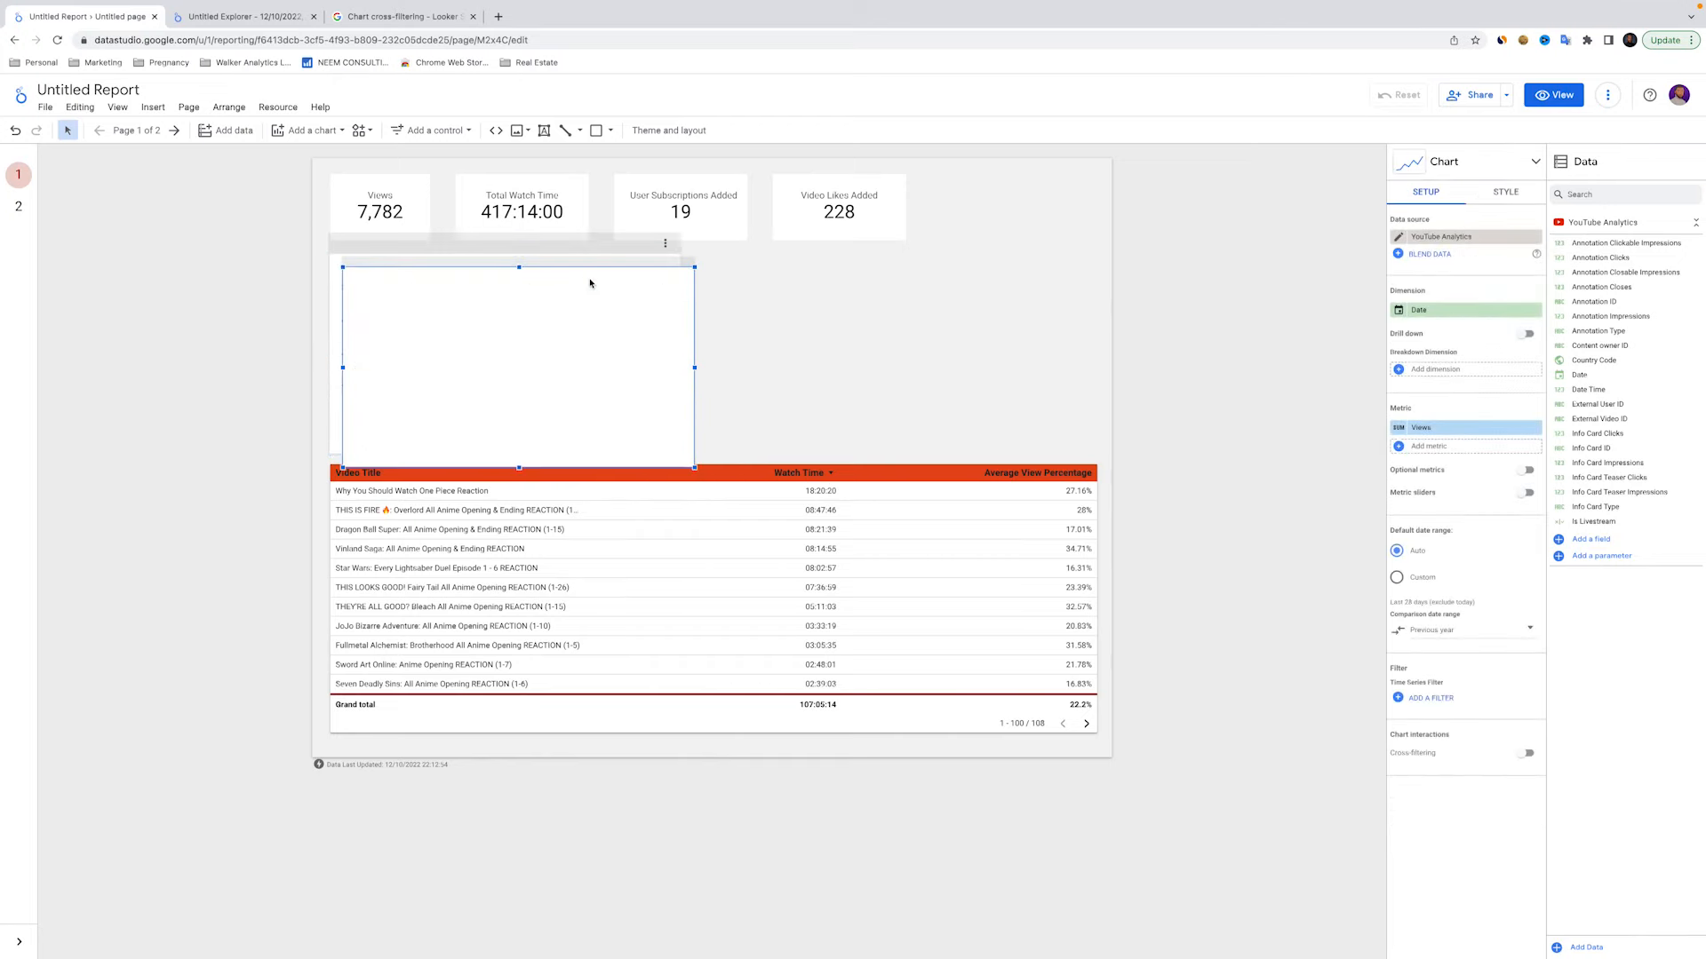
pyautogui.moveTo(590, 280); pyautogui.dragTo(990, 272)
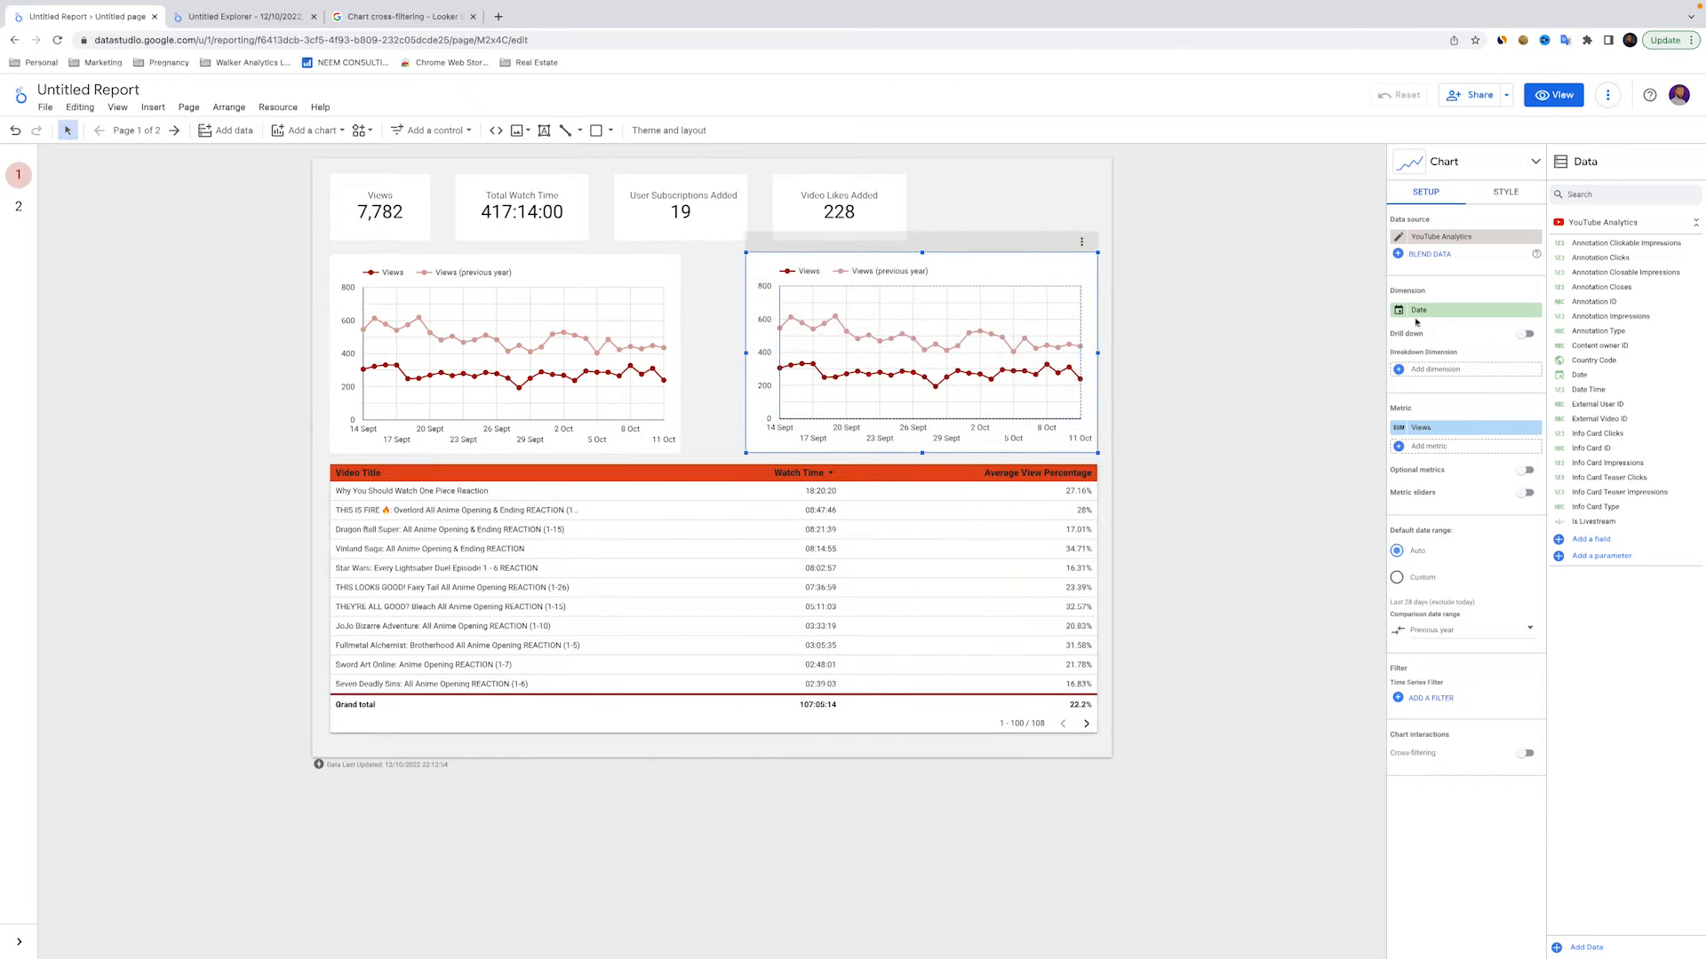
# Convert the duplicated chart to a pie chart and set its dimension to Is Subscribed
pyautogui.click(1455, 427)
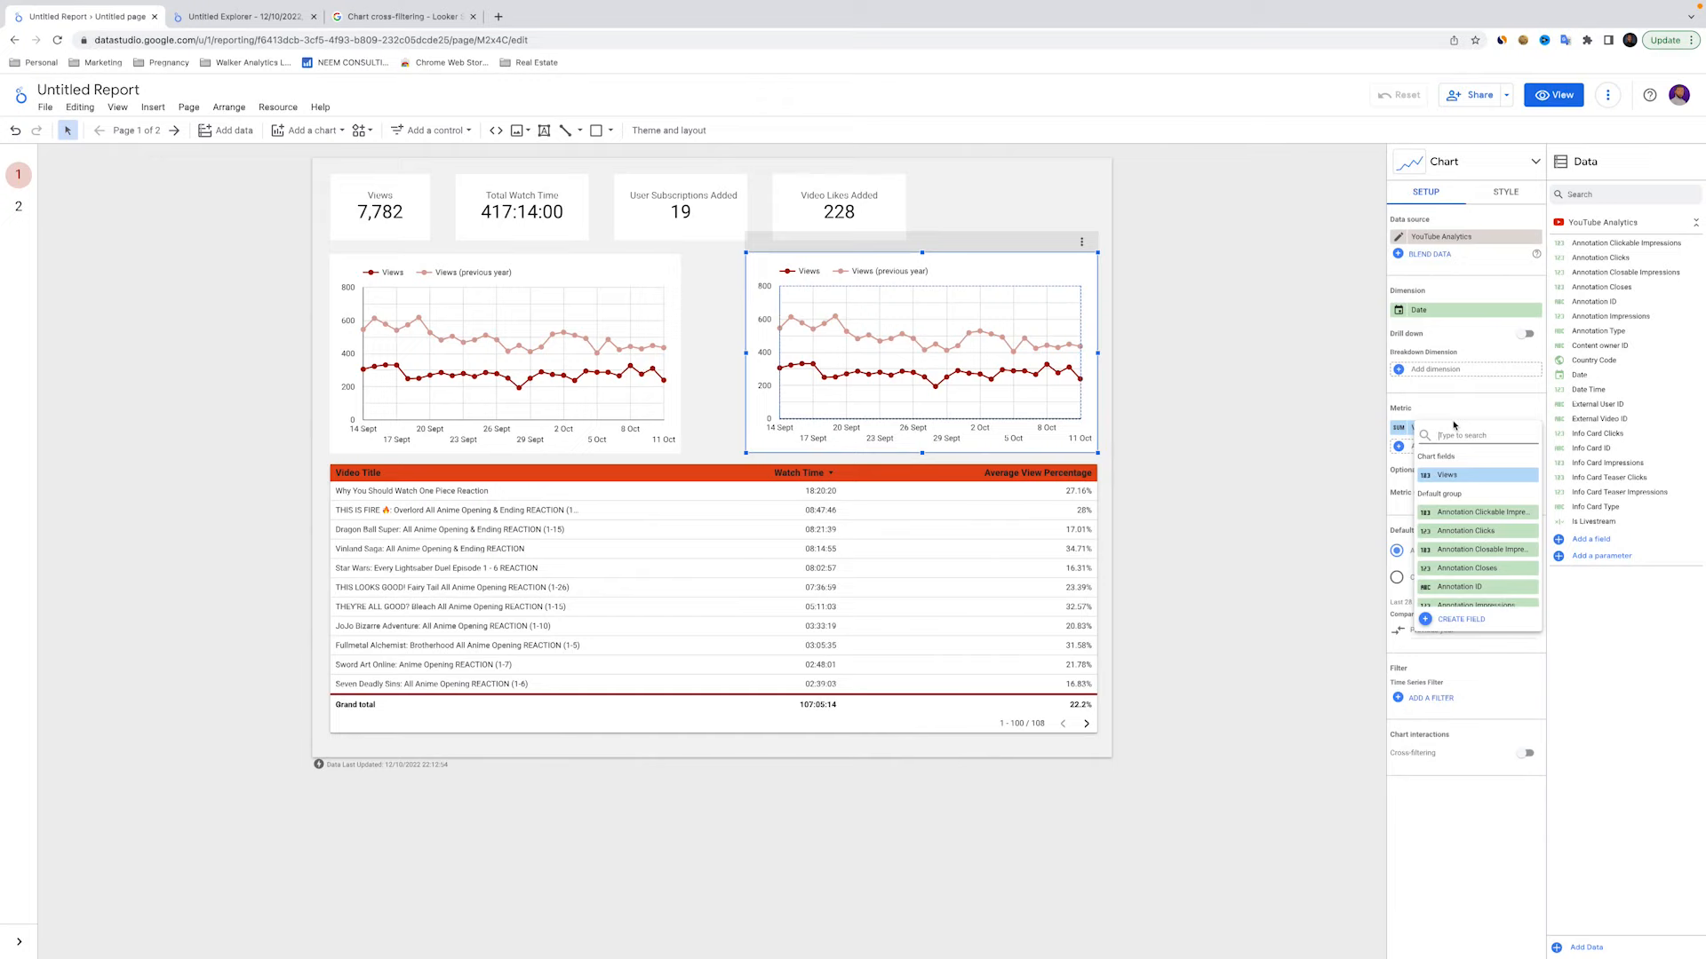
pyautogui.click(1484, 167)
pyautogui.click(1484, 167)
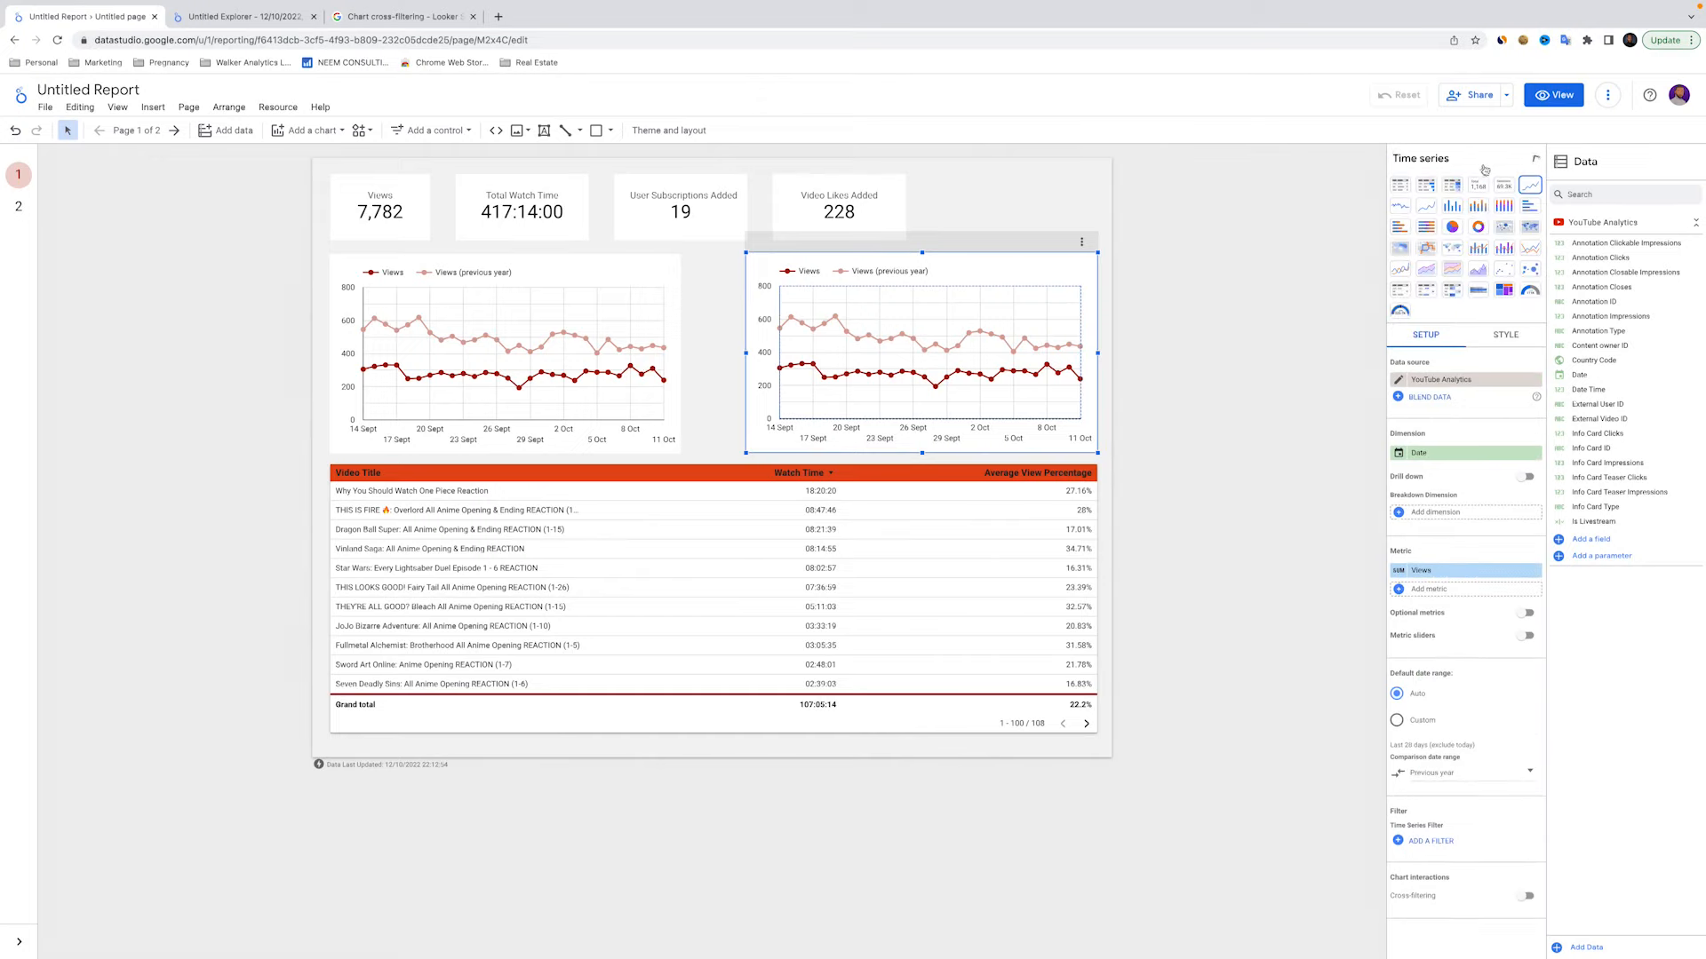
pyautogui.click(1451, 228)
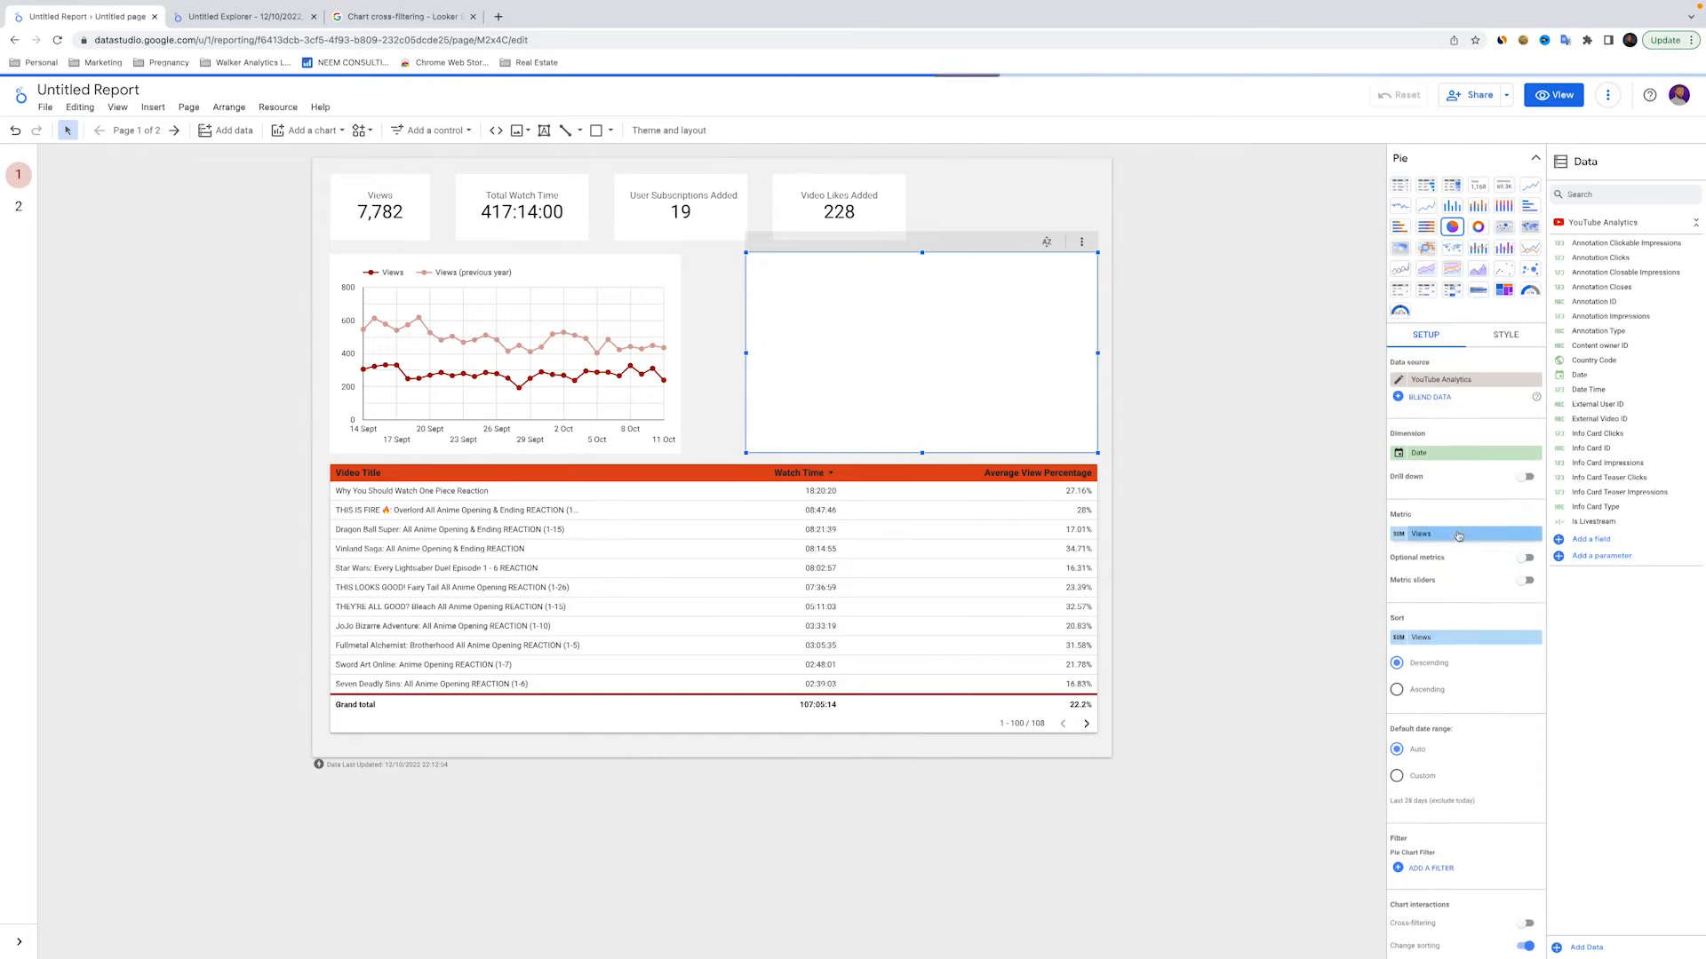
pyautogui.click(1461, 453)
pyautogui.write('sub')
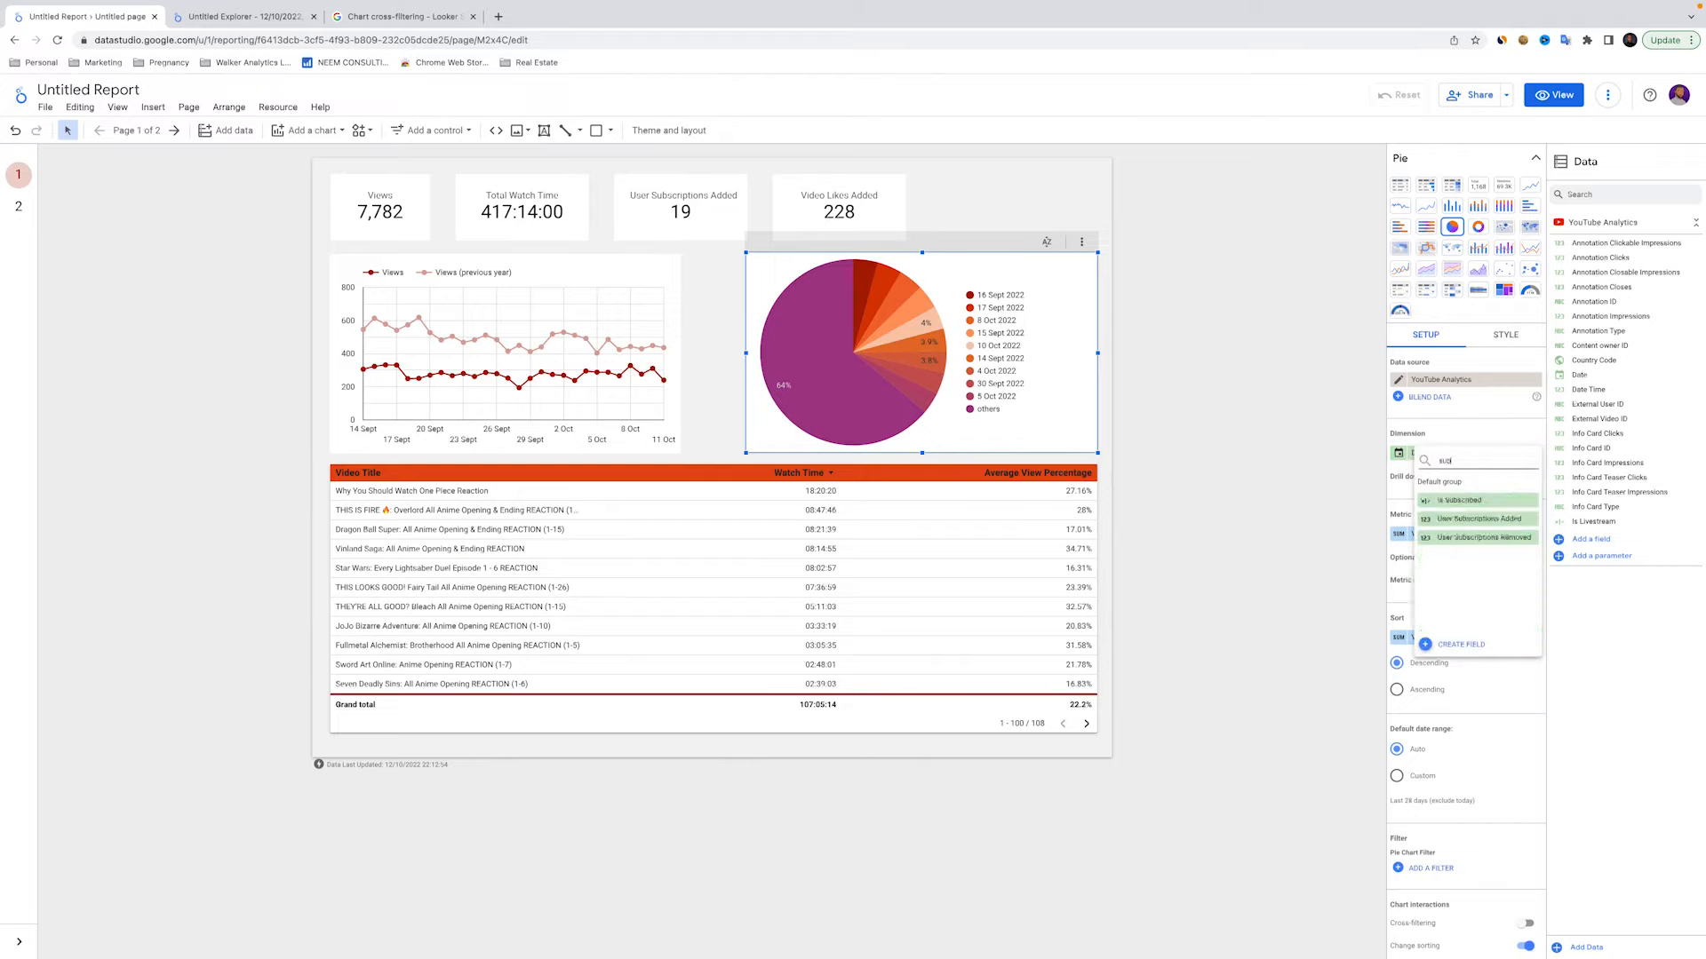
pyautogui.click(1461, 501)
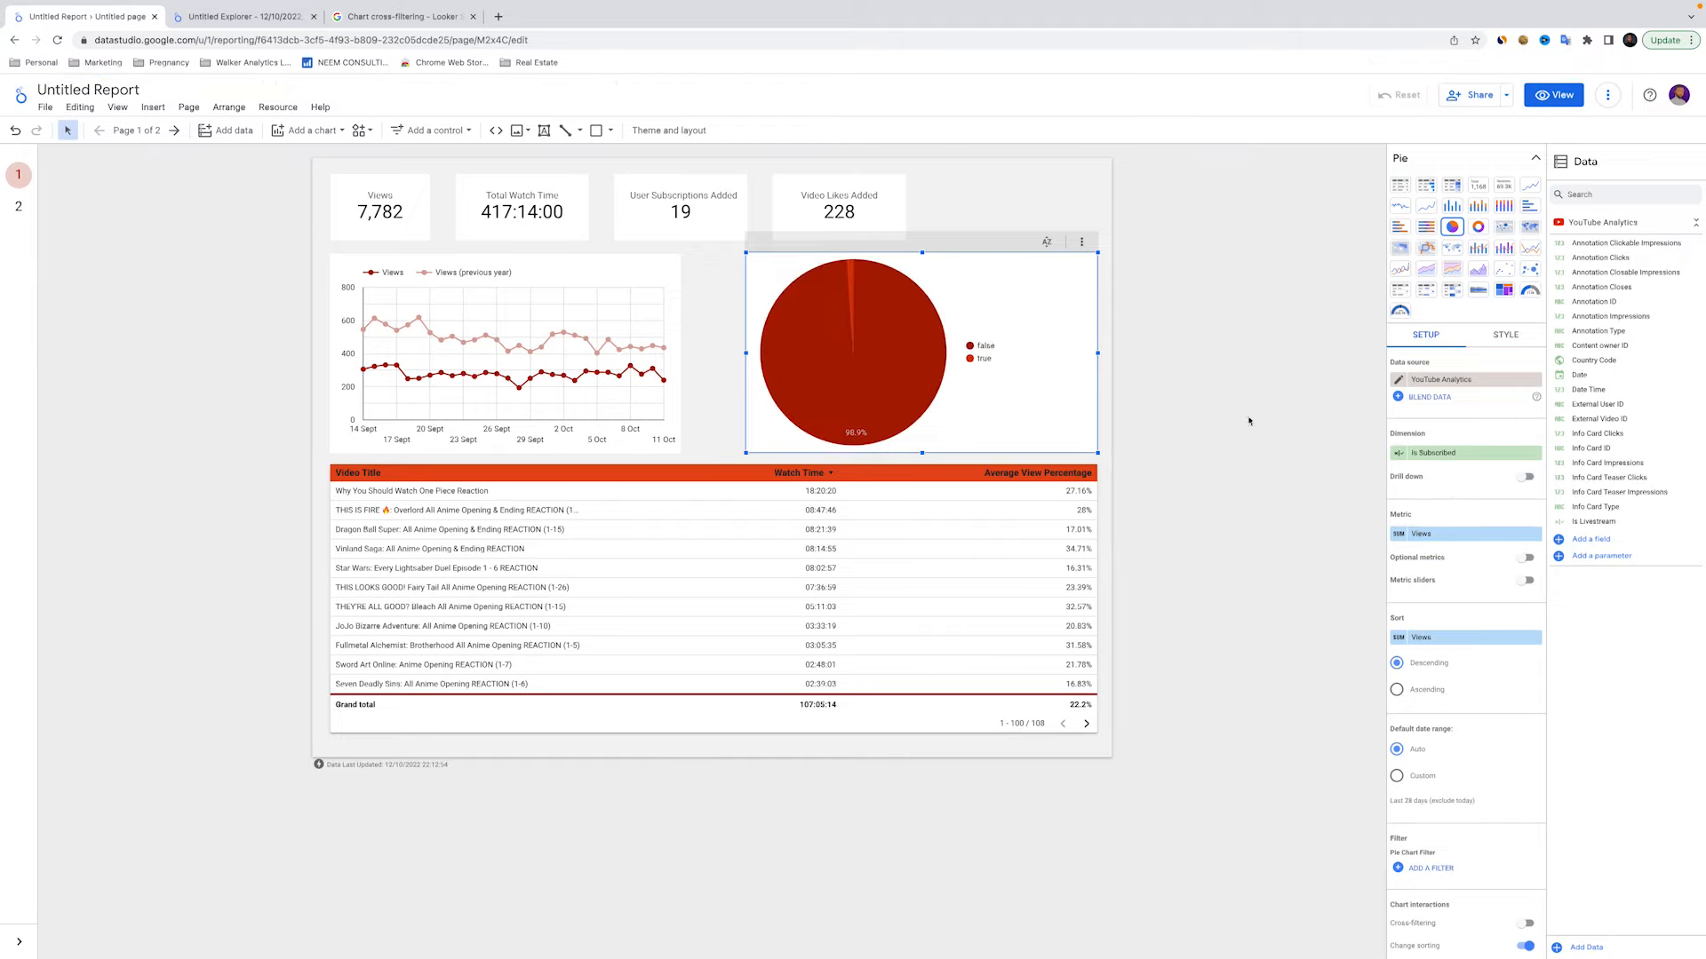
pyautogui.moveTo(931, 345)
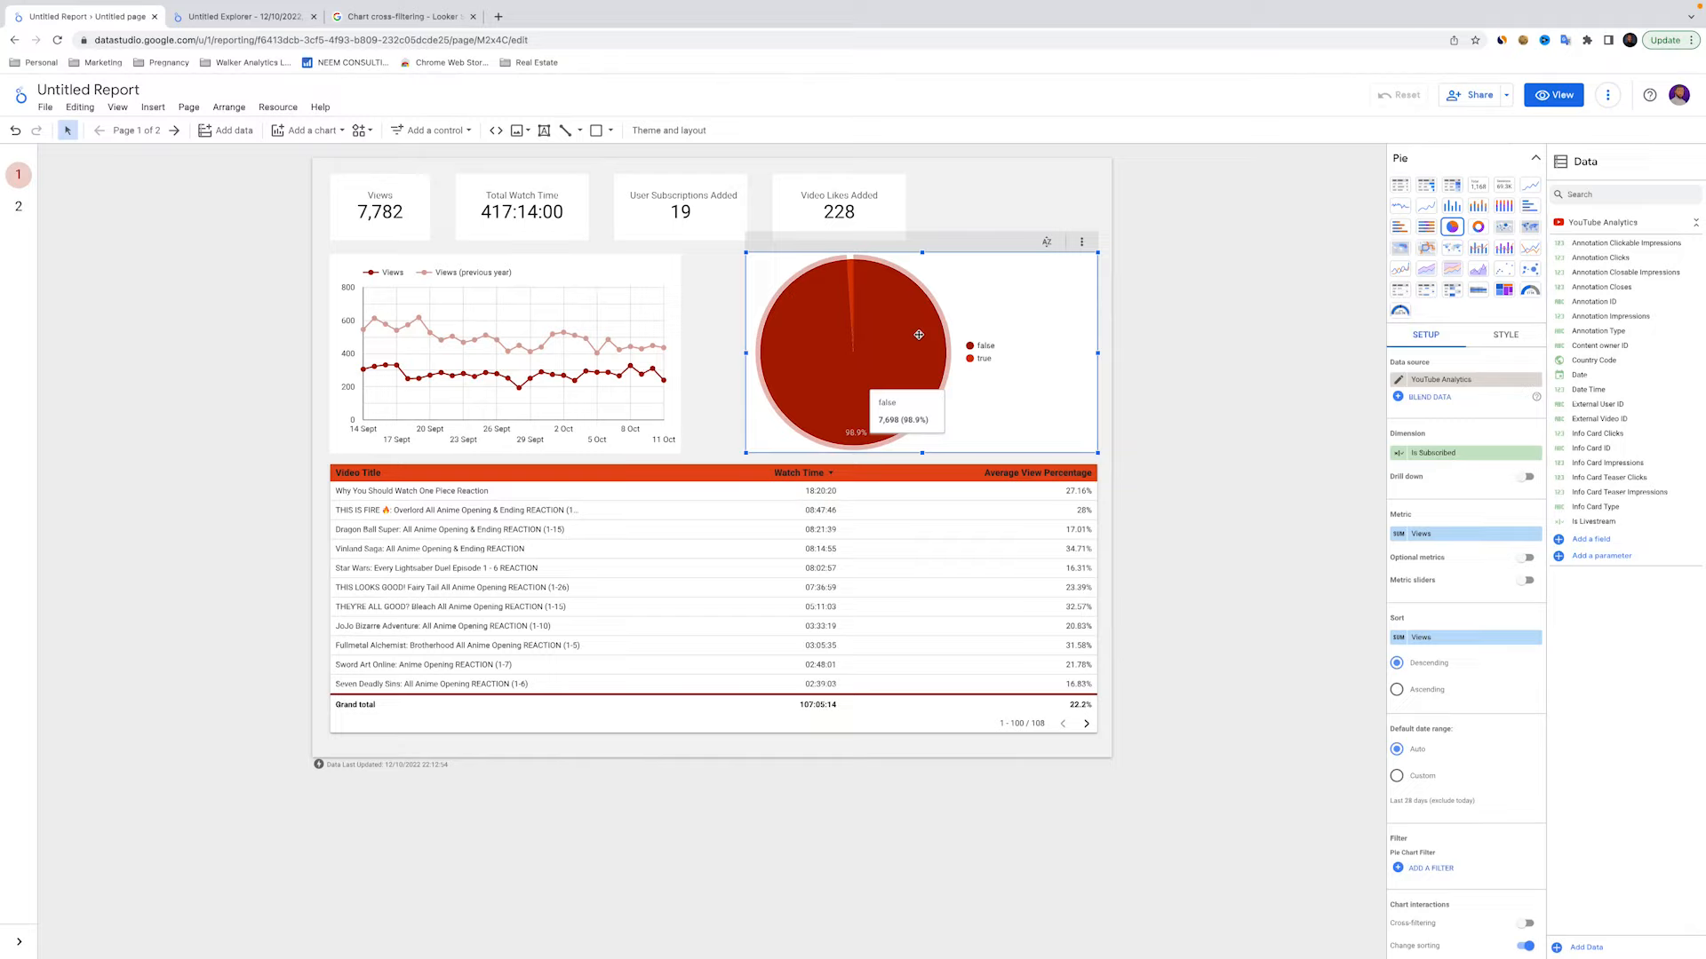
pyautogui.moveTo(851, 272)
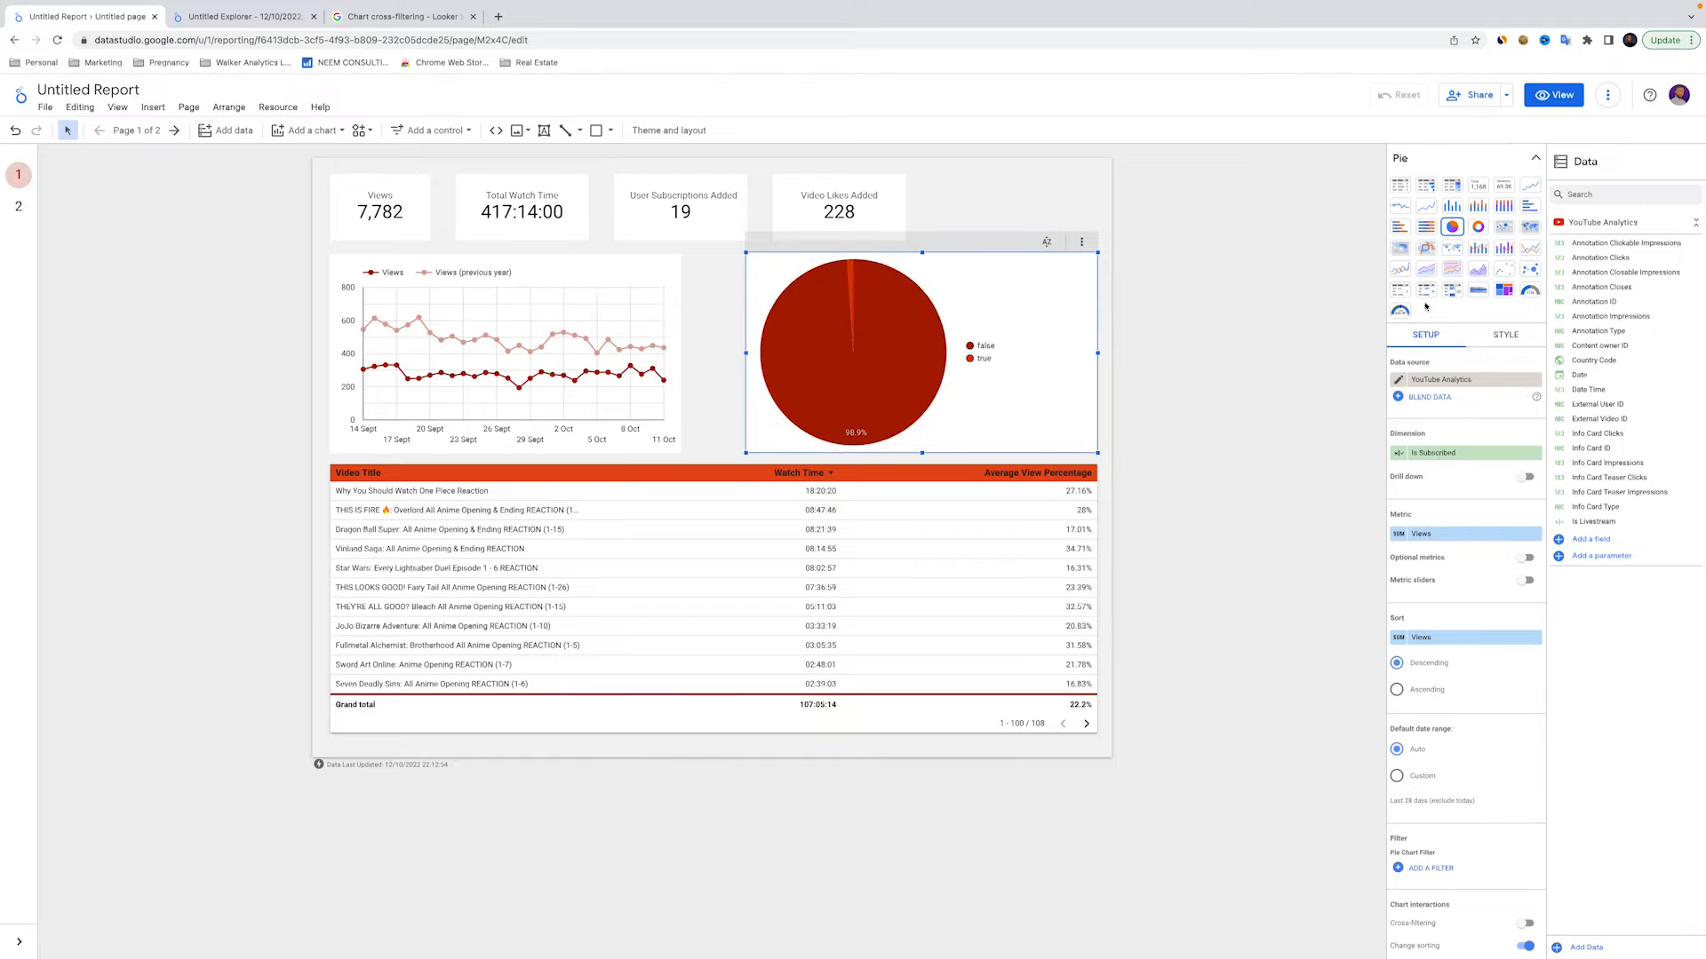
# Colour the pie chart by slice order and make the second slice yellow-orange
pyautogui.click(1538, 159)
pyautogui.click(1498, 197)
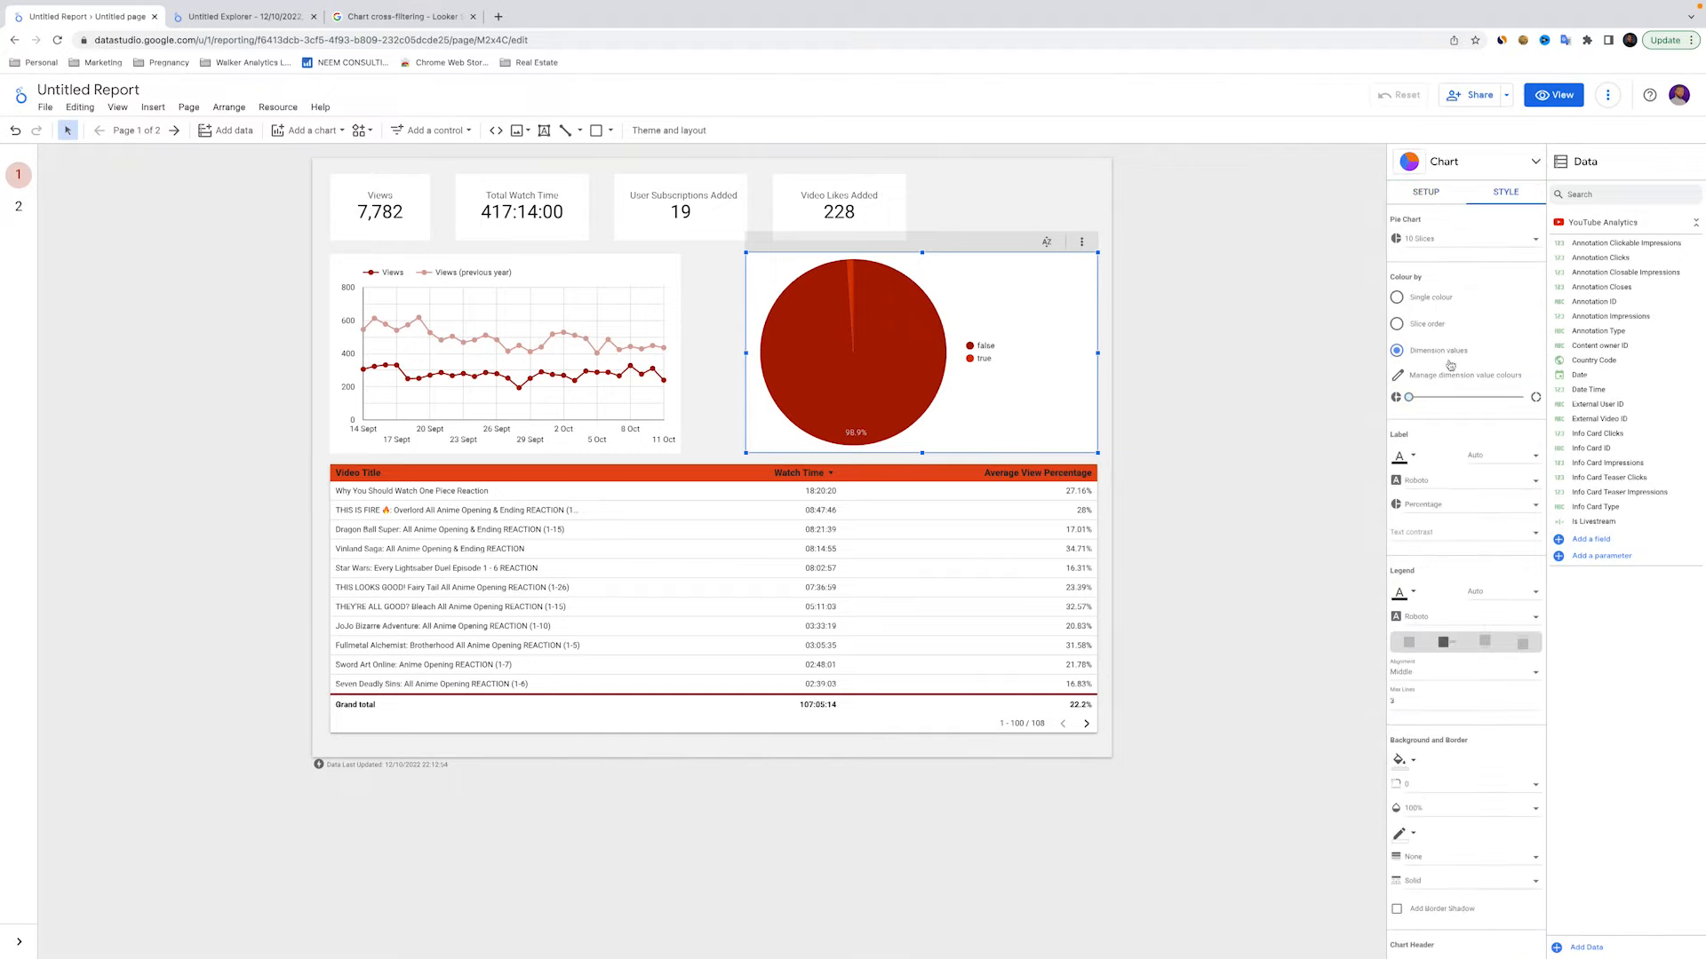
pyautogui.click(1398, 325)
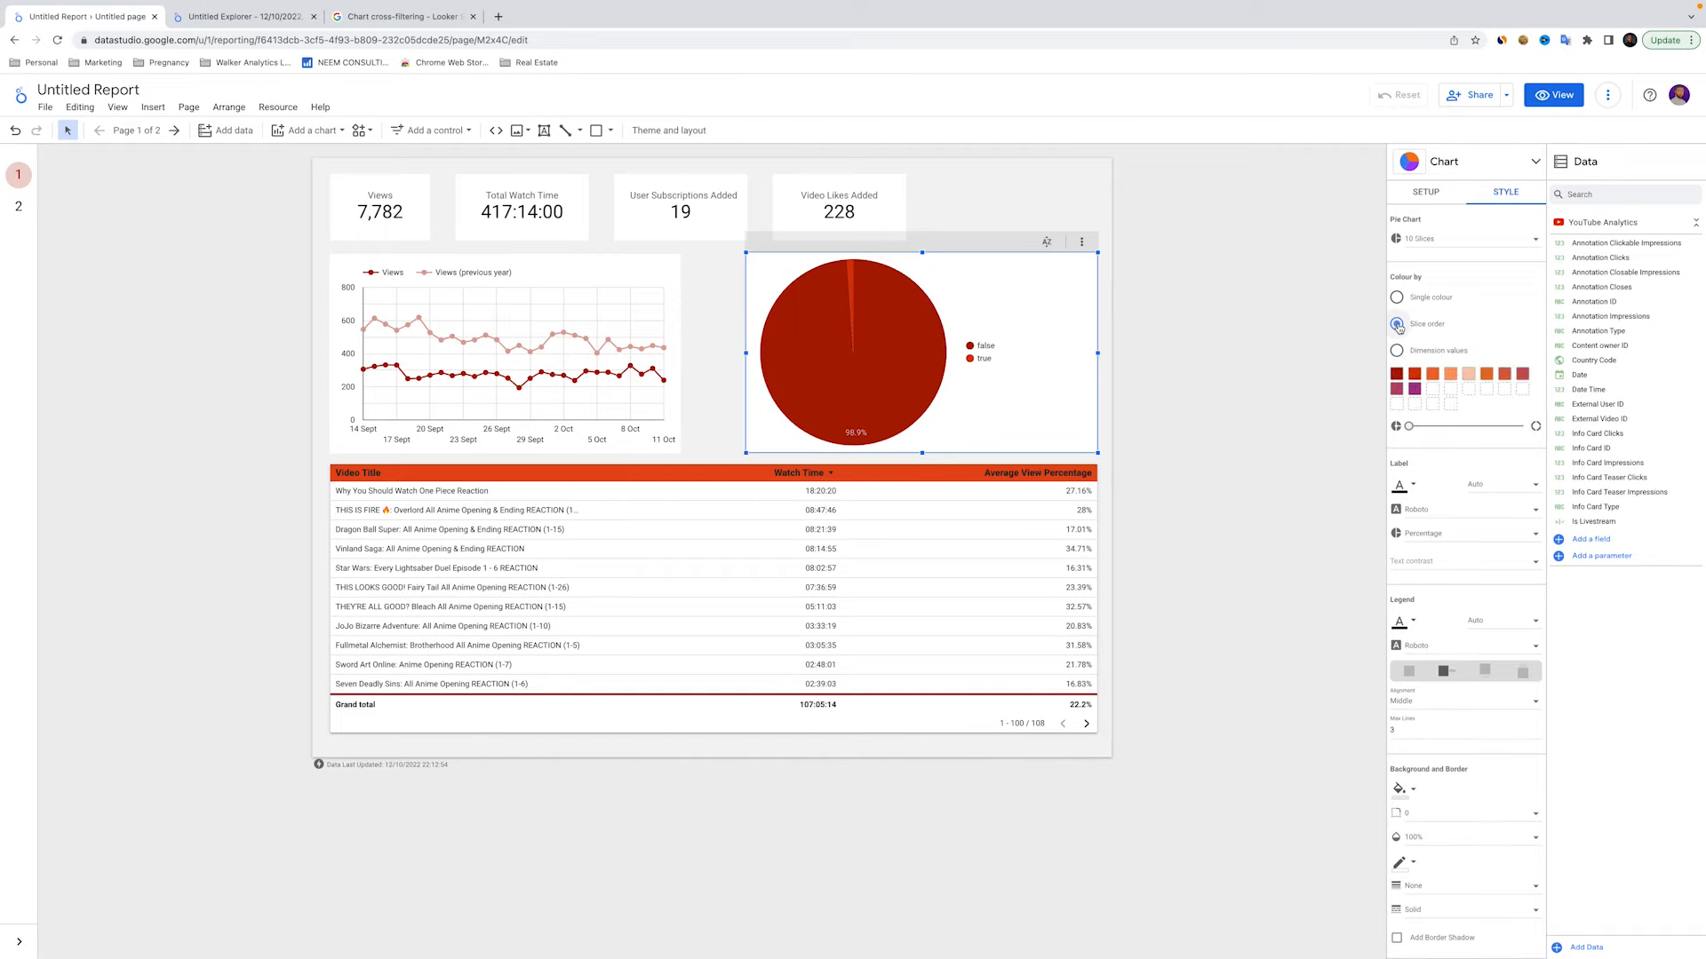
pyautogui.click(1416, 376)
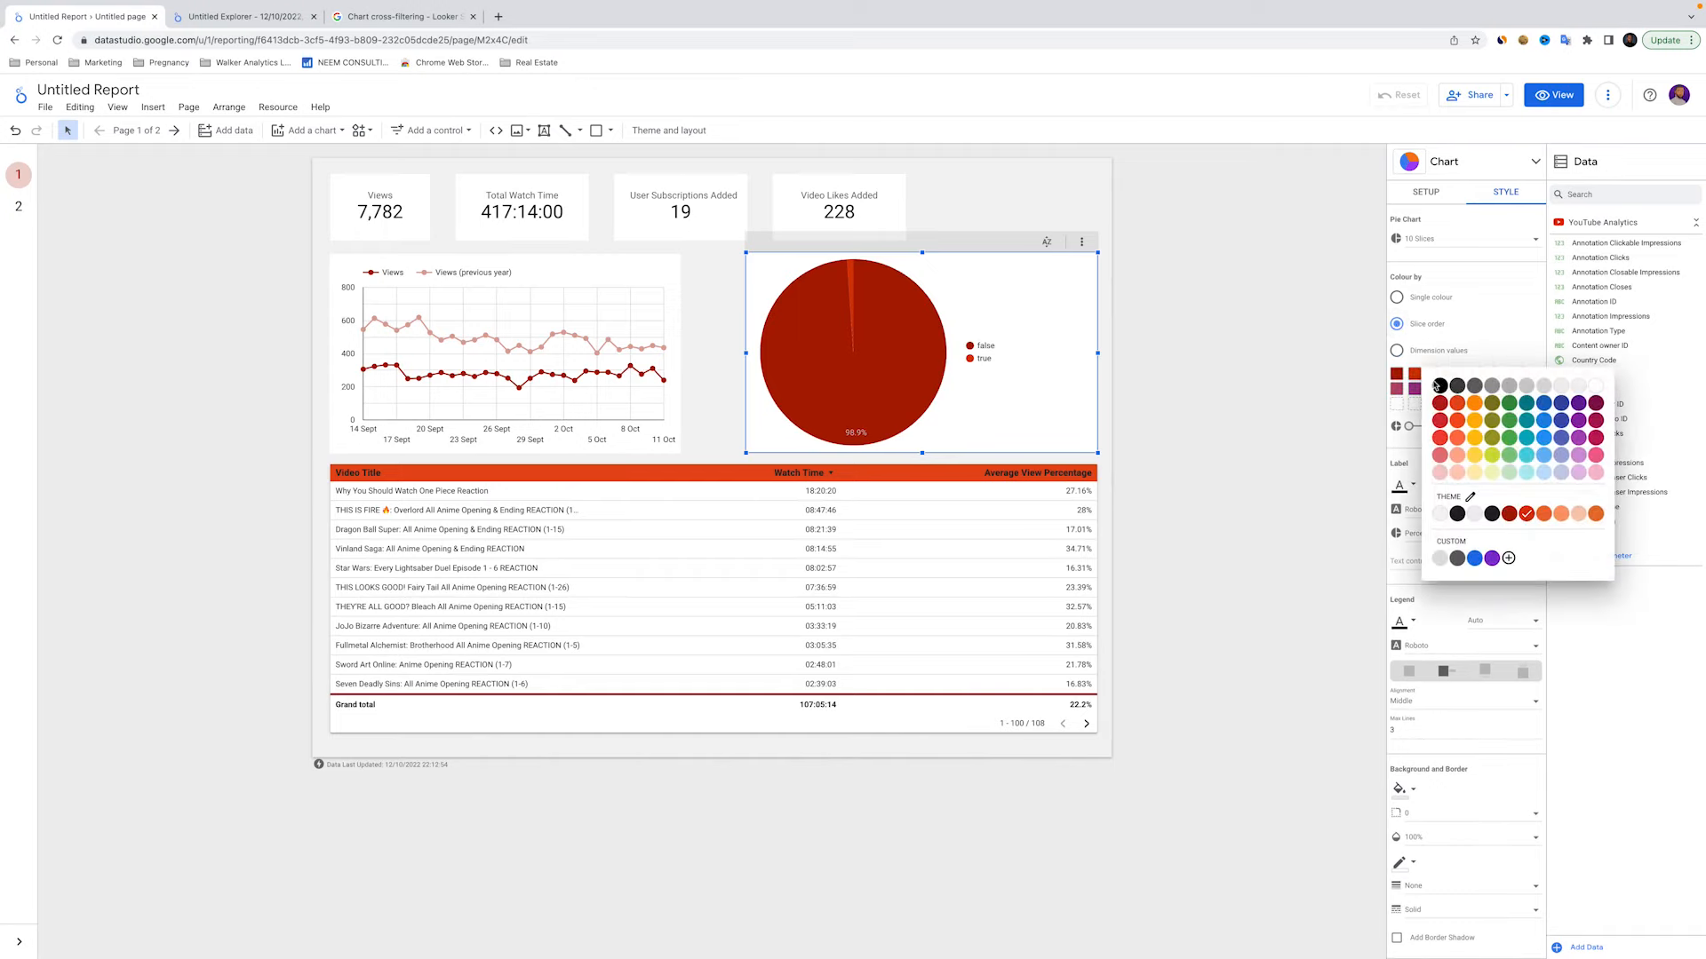
pyautogui.click(1475, 405)
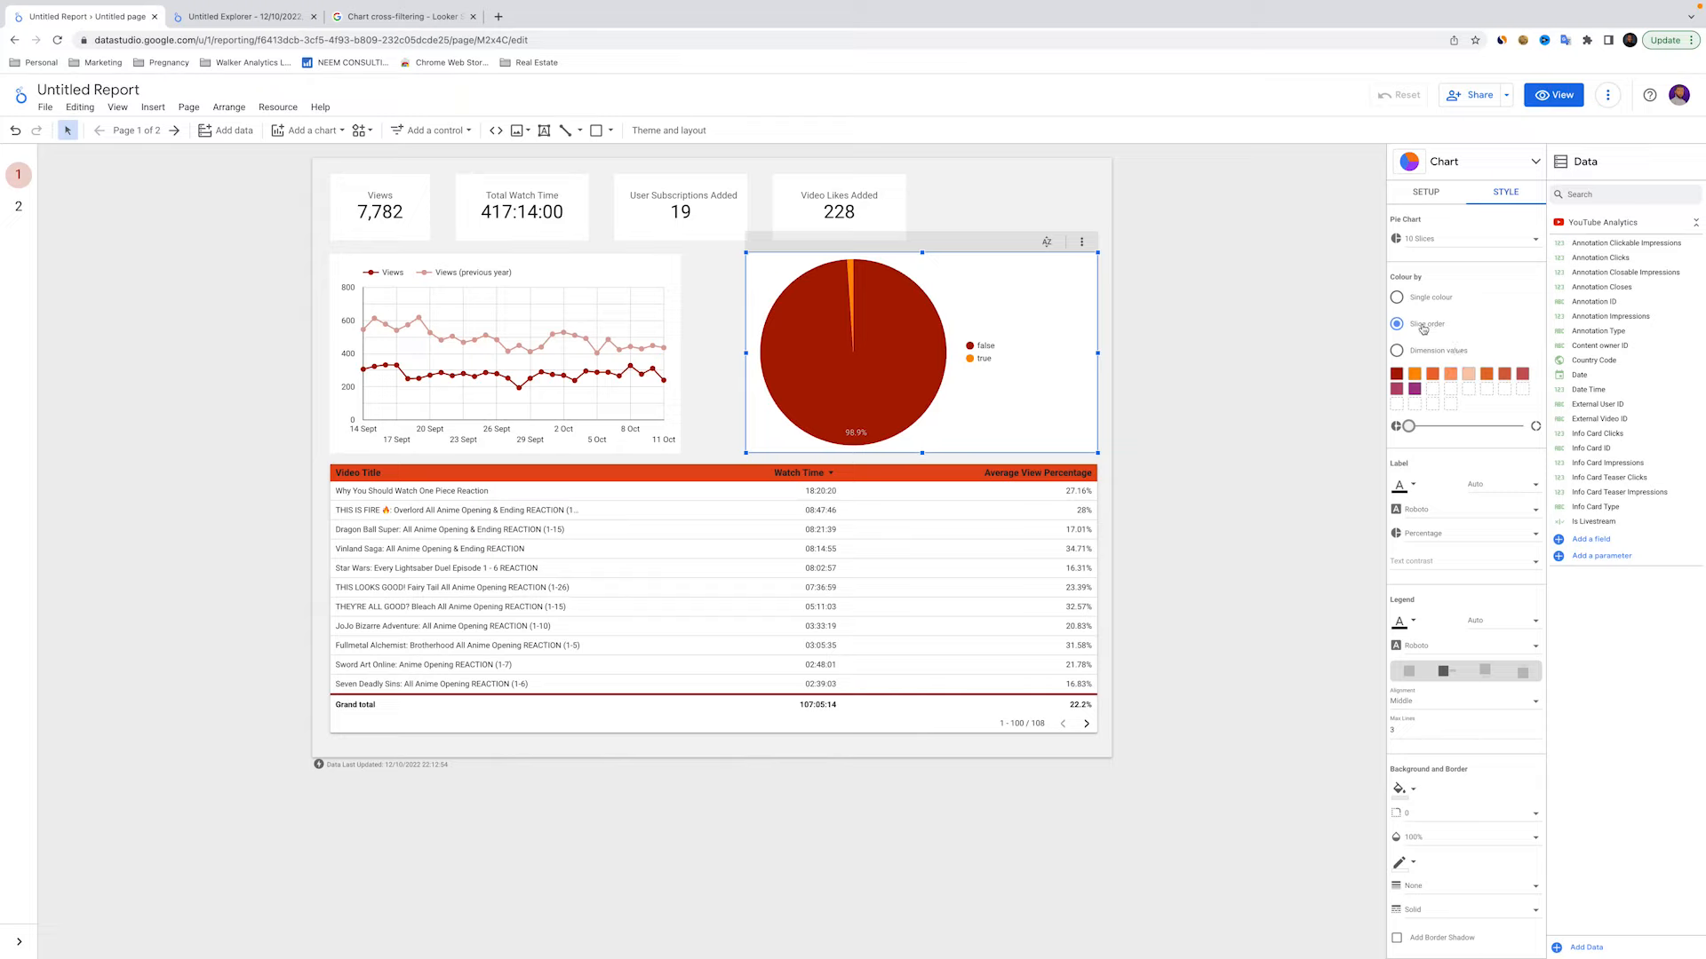
pyautogui.click(1417, 378)
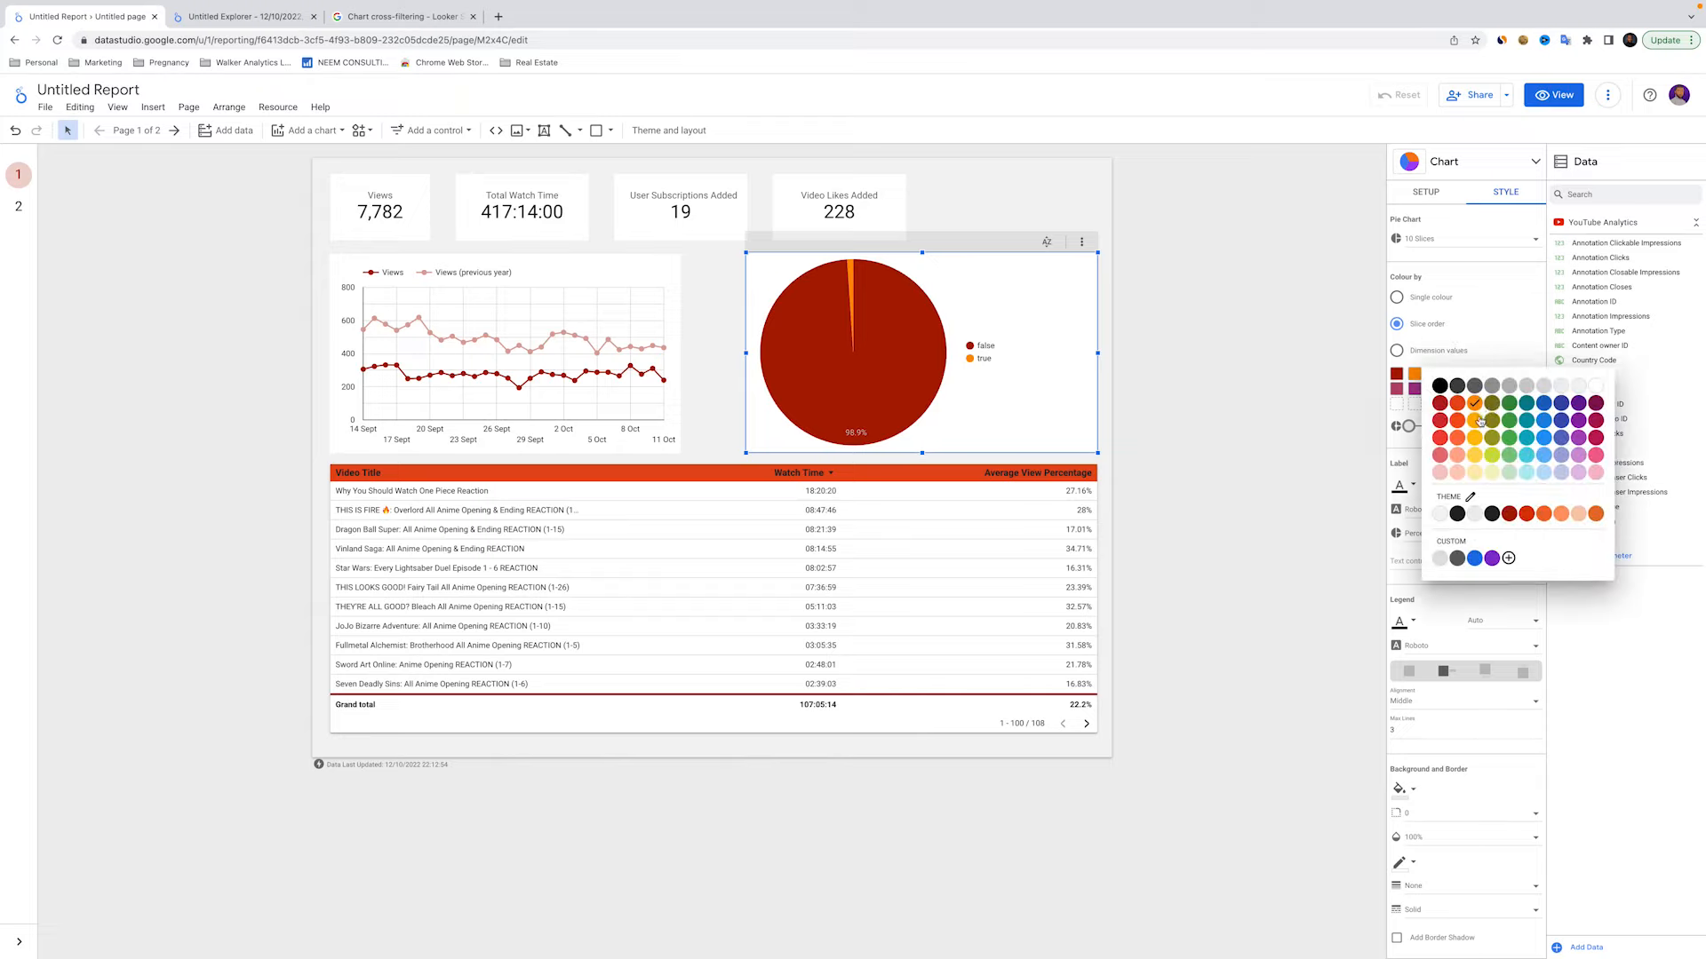
pyautogui.click(1479, 420)
pyautogui.click(1401, 351)
pyautogui.click(1397, 326)
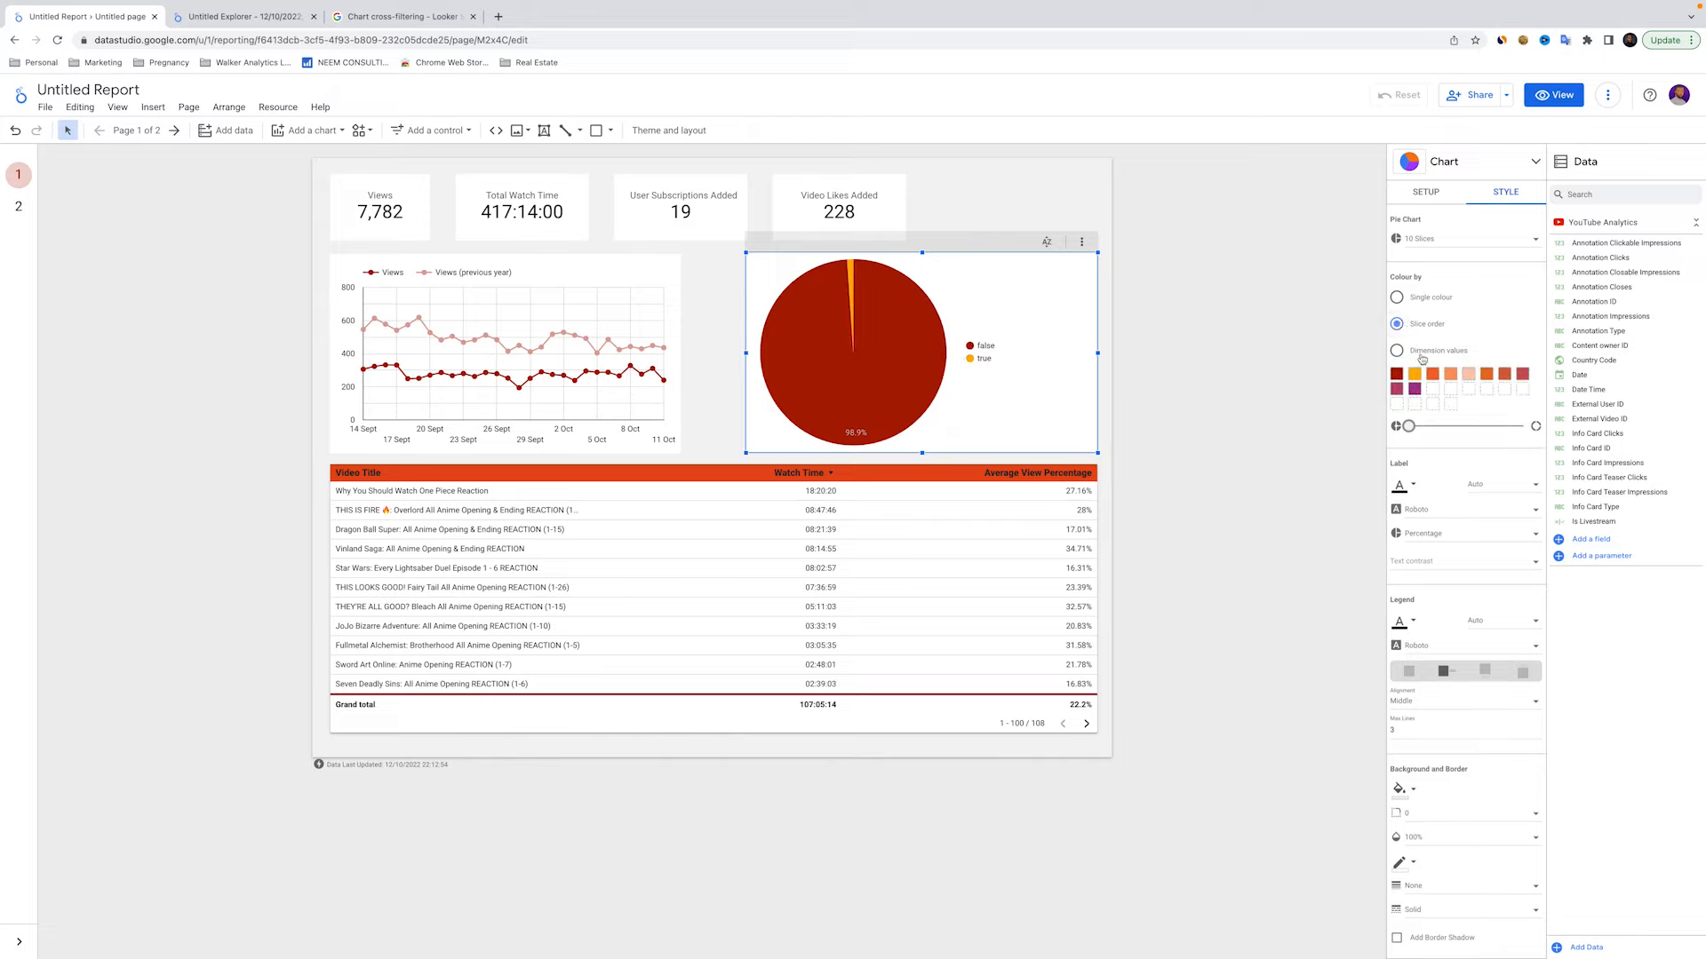
pyautogui.click(1130, 286)
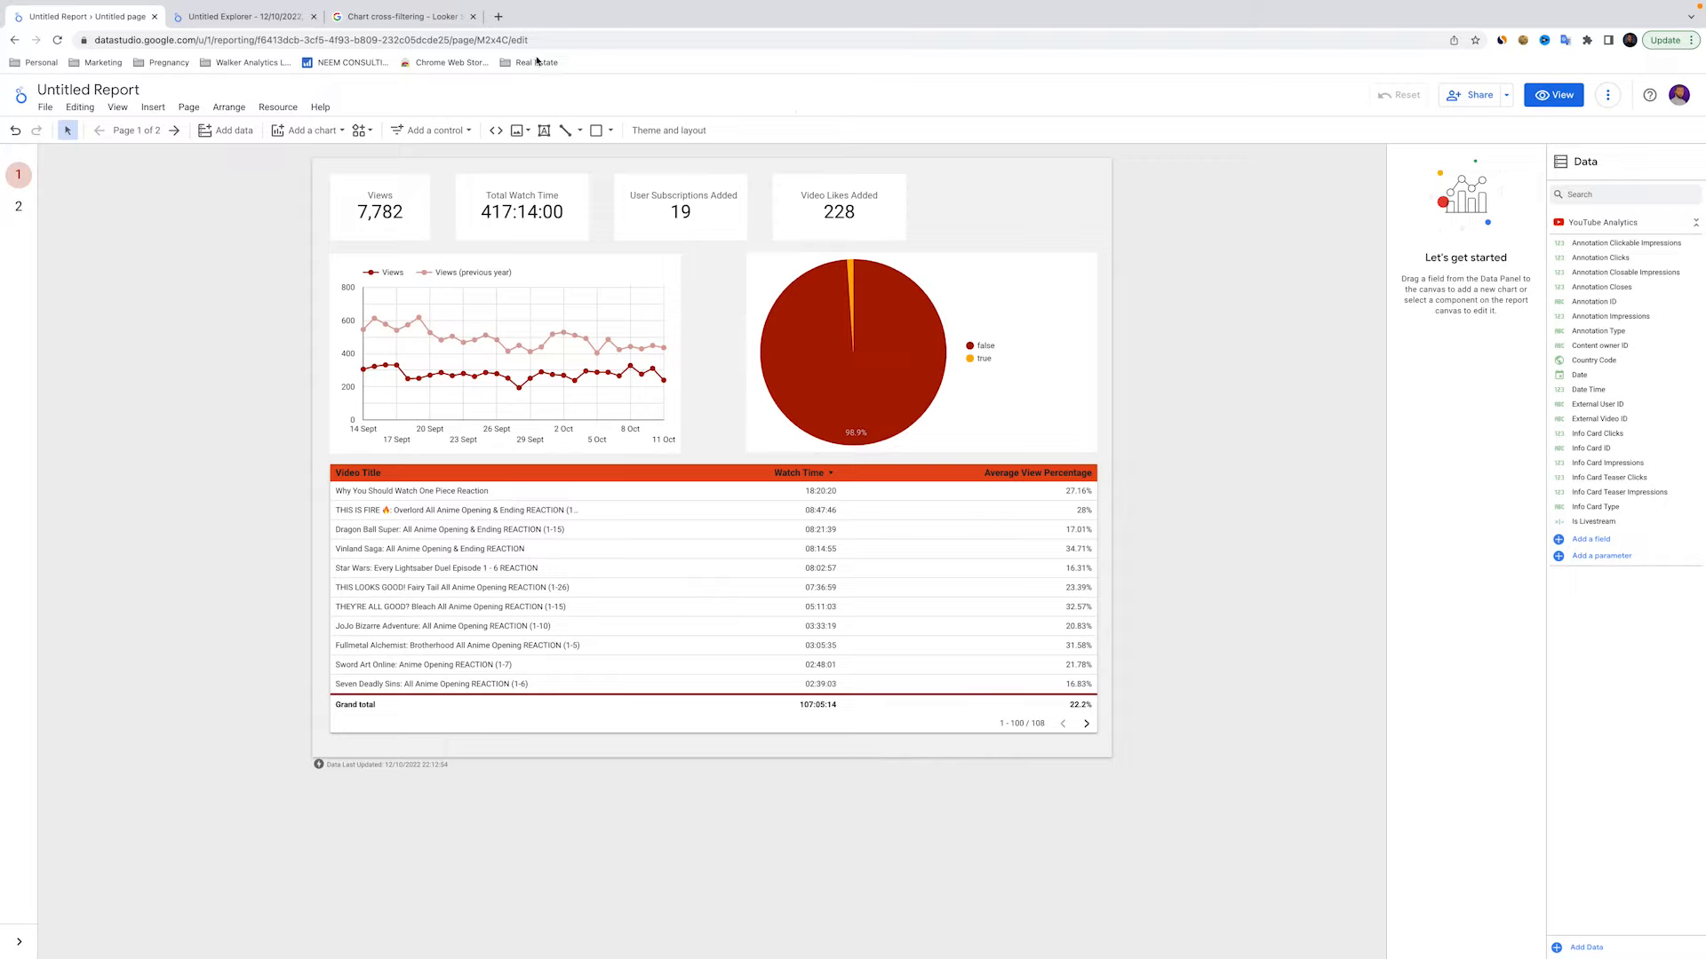
# Search Google Images in a new browser tab for "youtube logo png"
pyautogui.click(502, 16)
pyautogui.write('y')
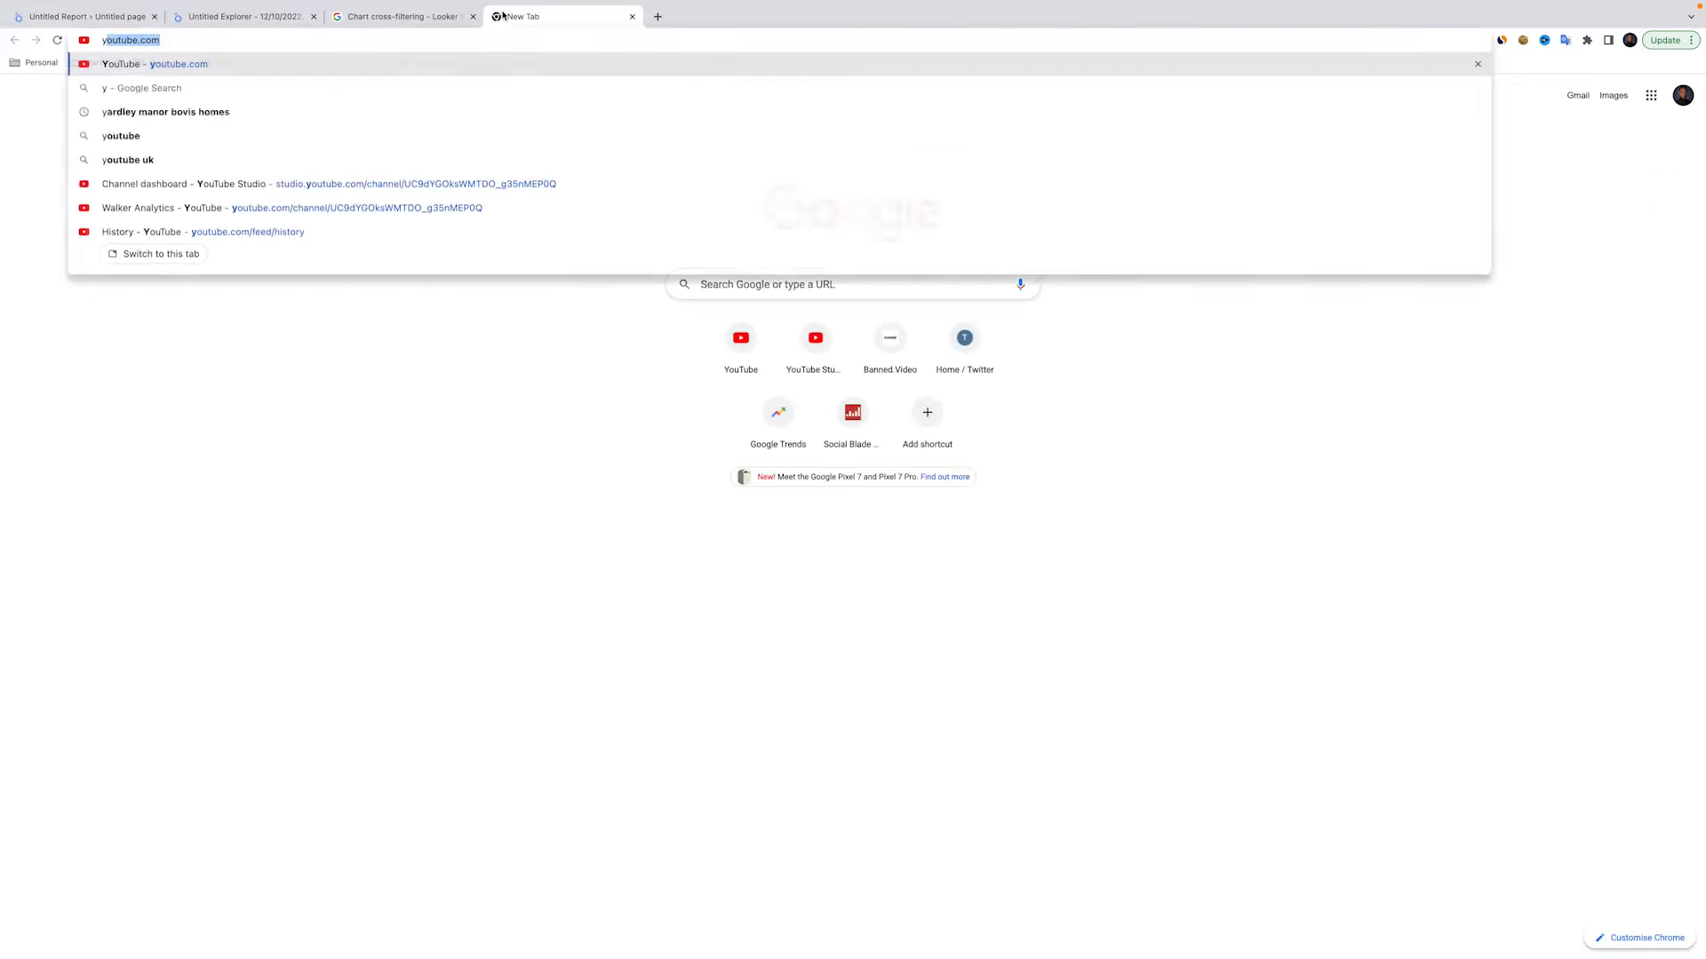
pyautogui.write('outube loog')
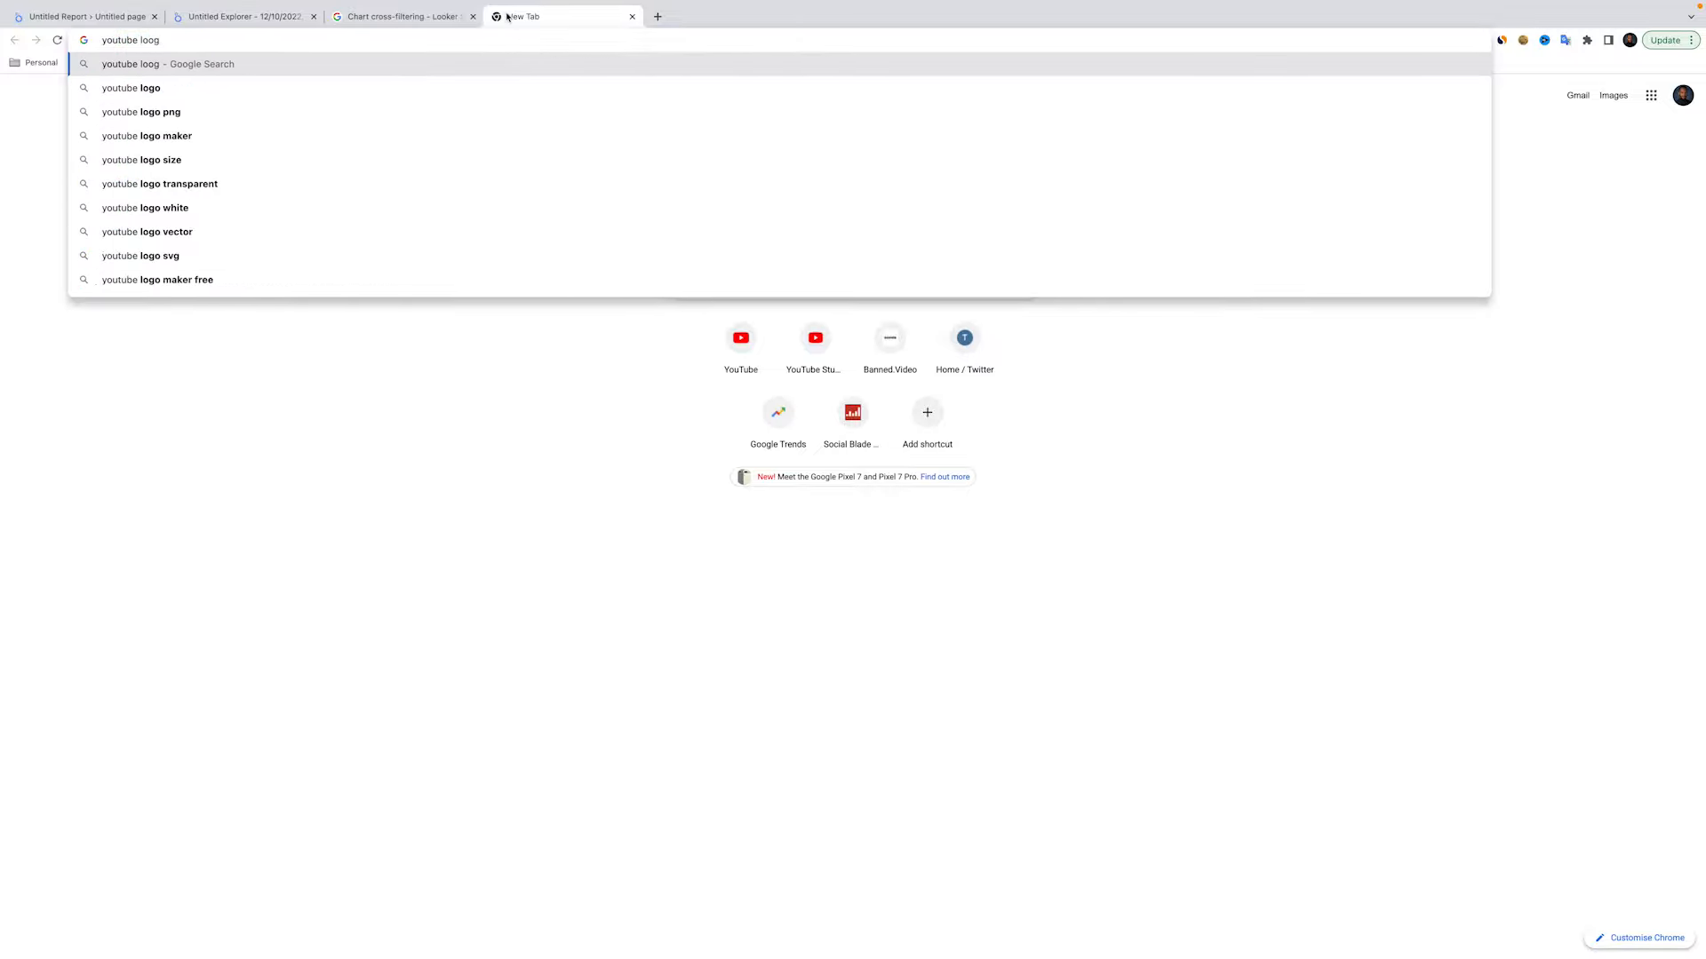
pyautogui.press('Down')
pyautogui.press('Down')
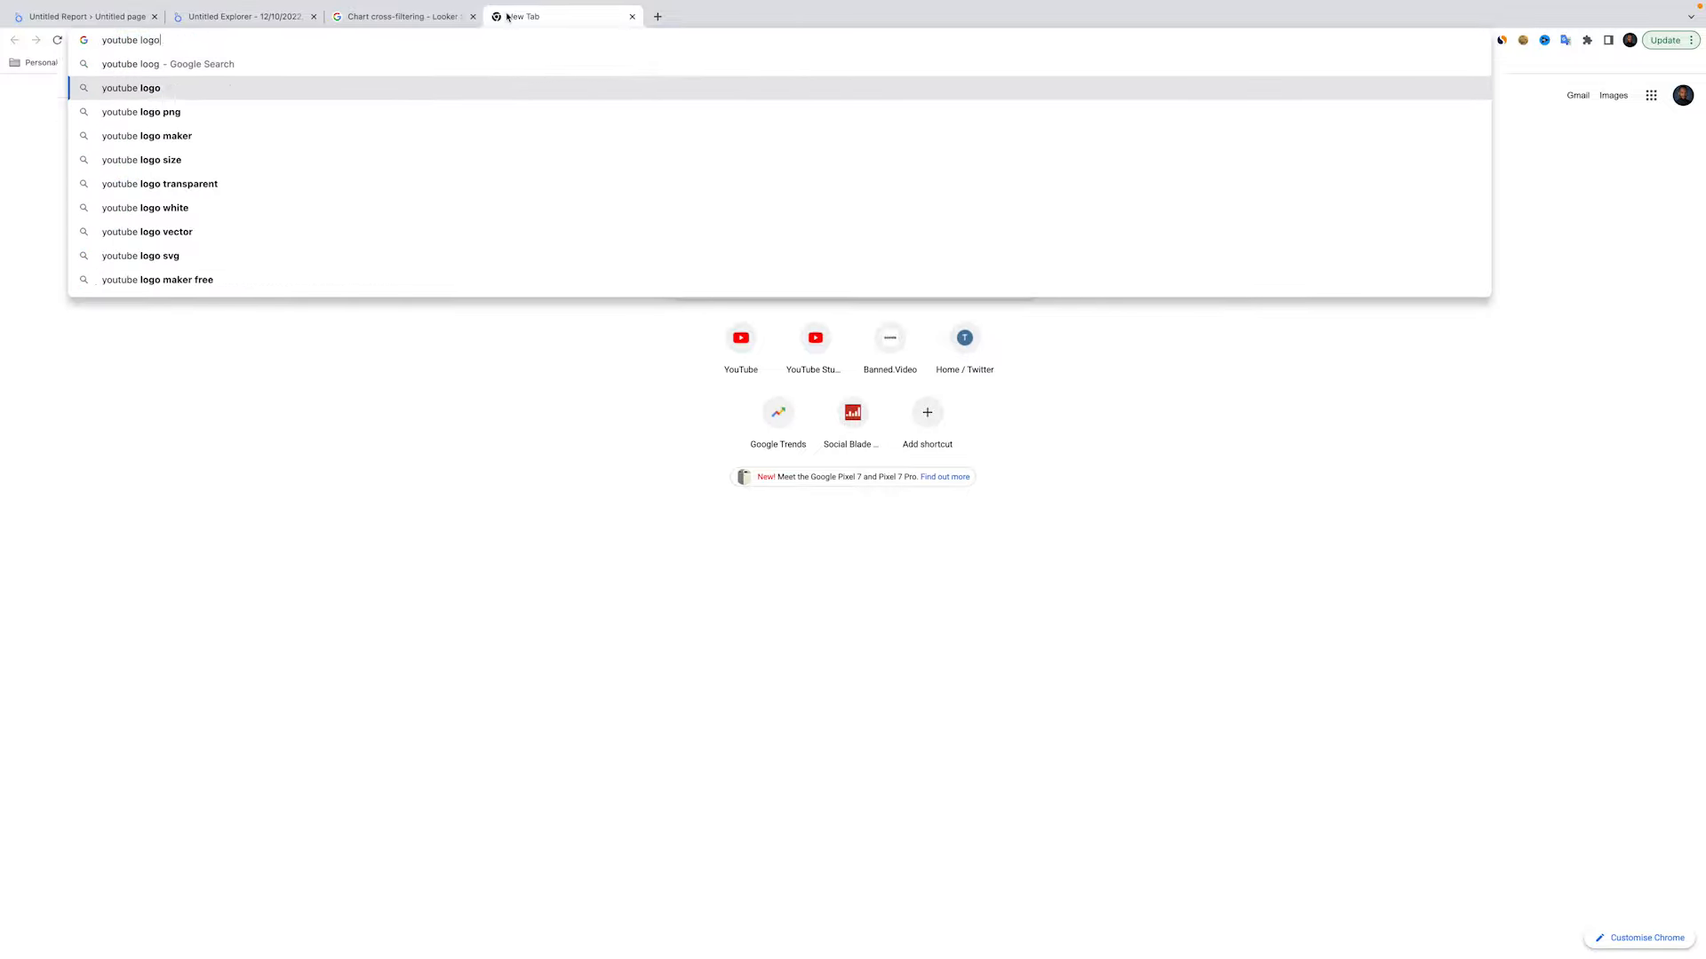
pyautogui.press('Return')
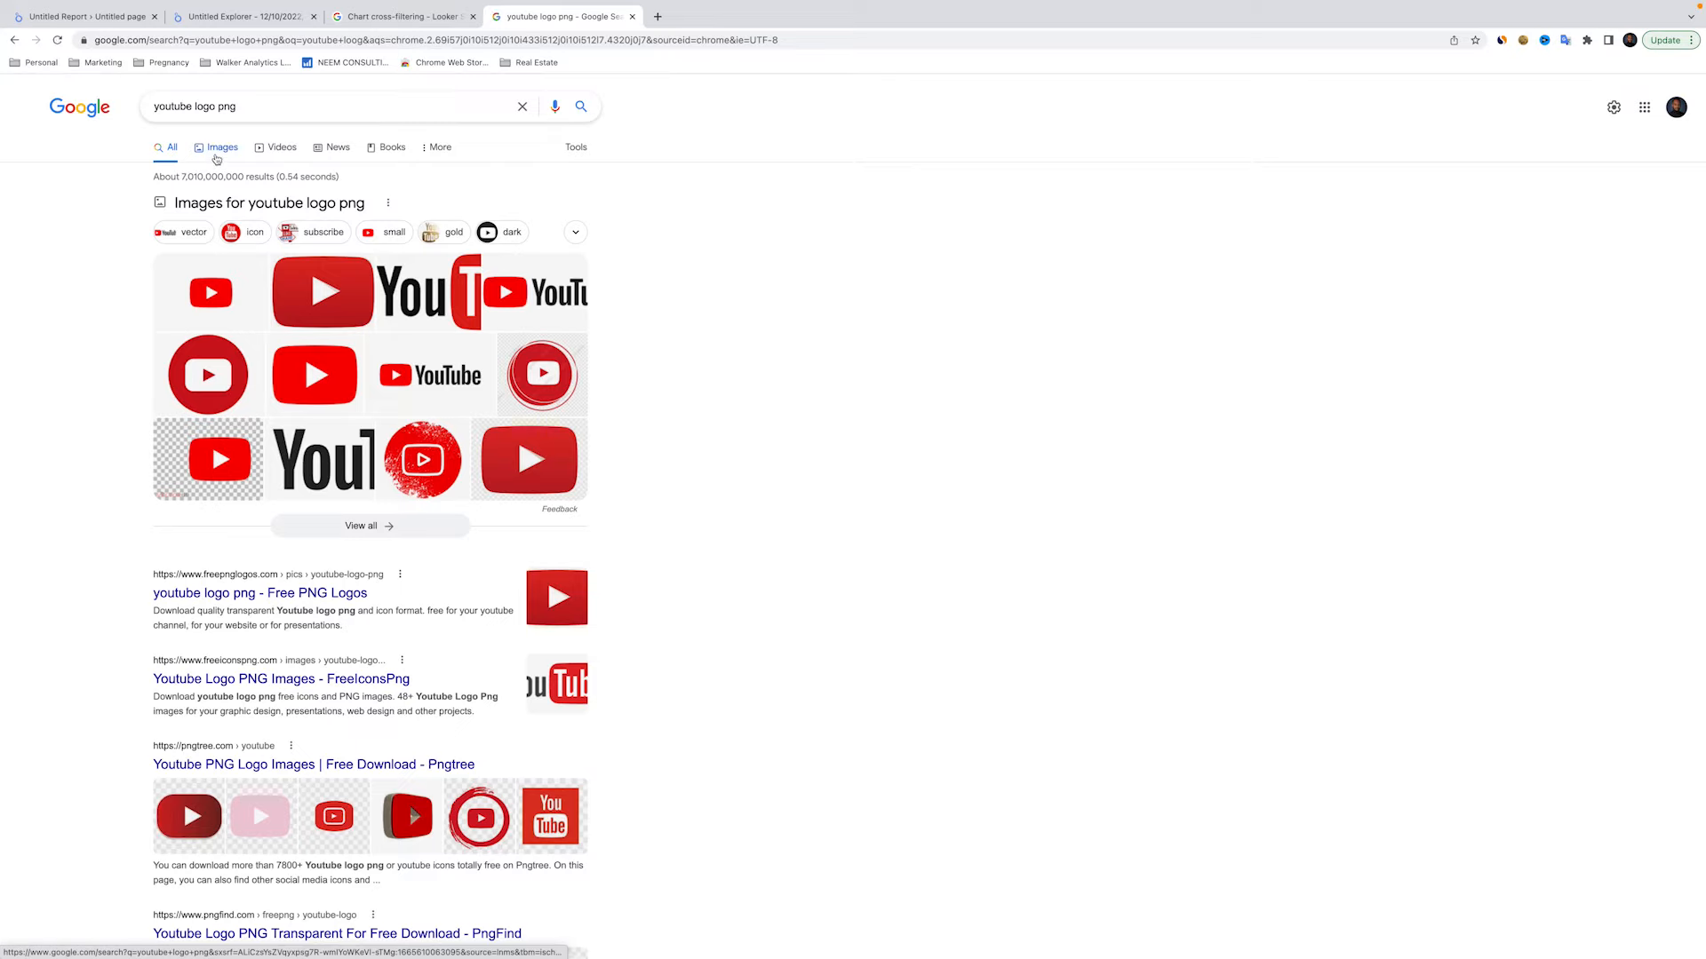
pyautogui.click(216, 153)
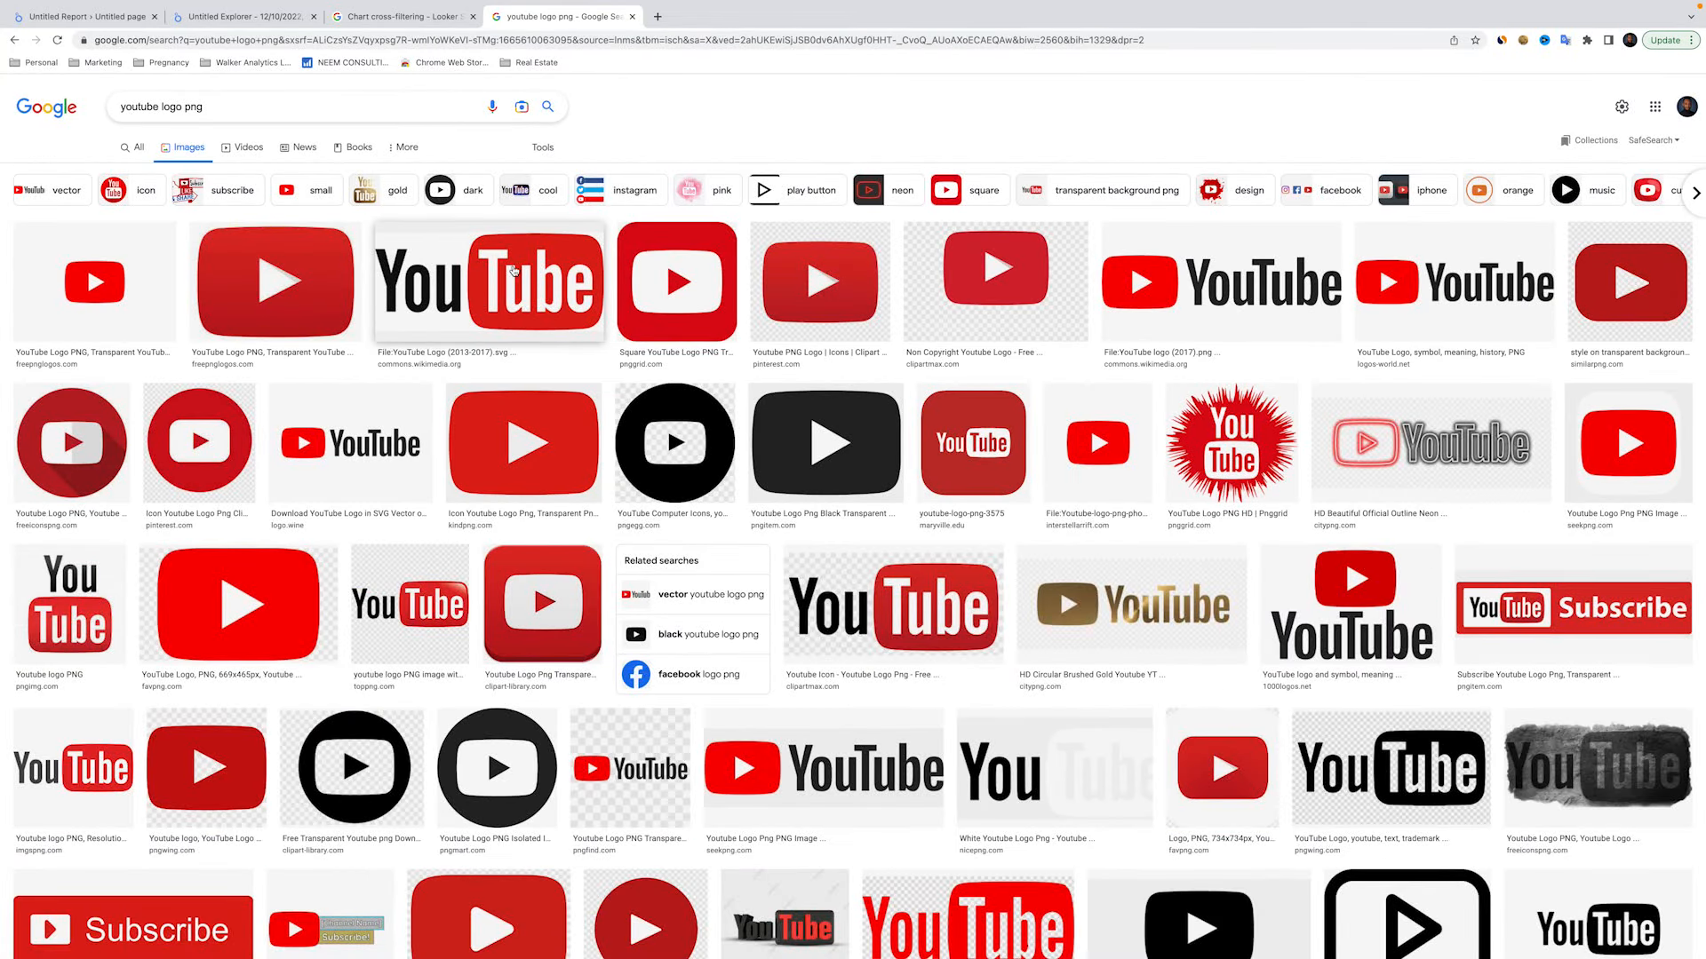
# Save the Wikimedia YouTube Logo (2013-2017) image to the Downloads folder
pyautogui.click(513, 271)
pyautogui.rightClick(1353, 240)
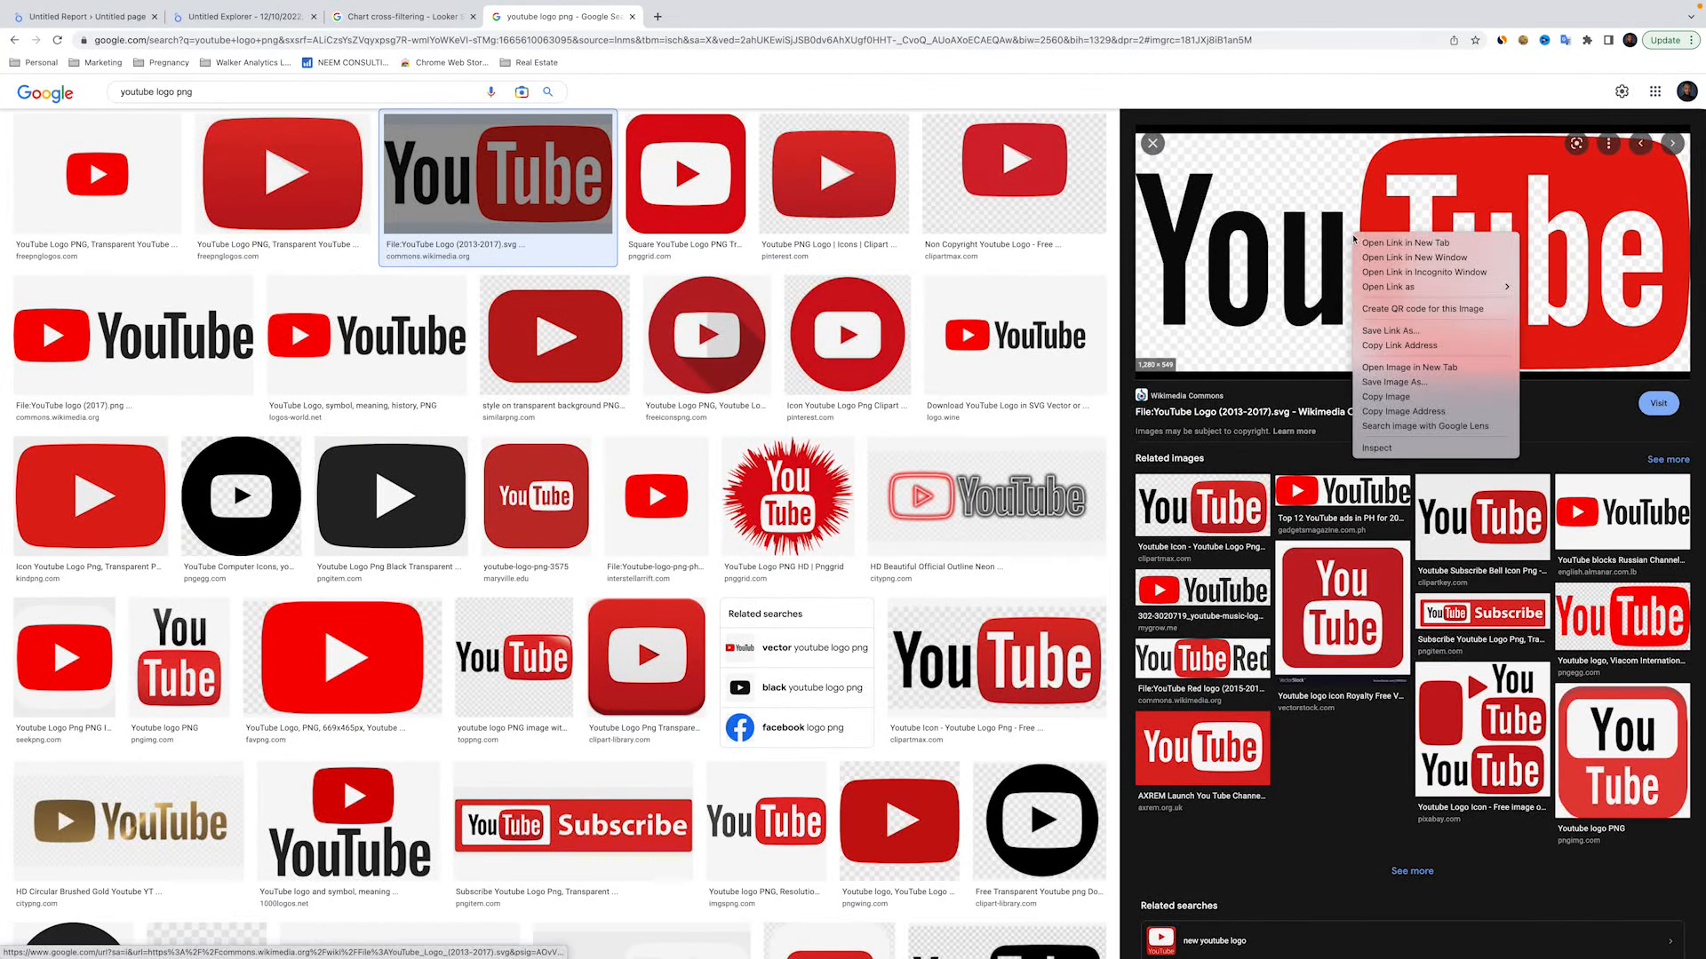
pyautogui.click(1432, 384)
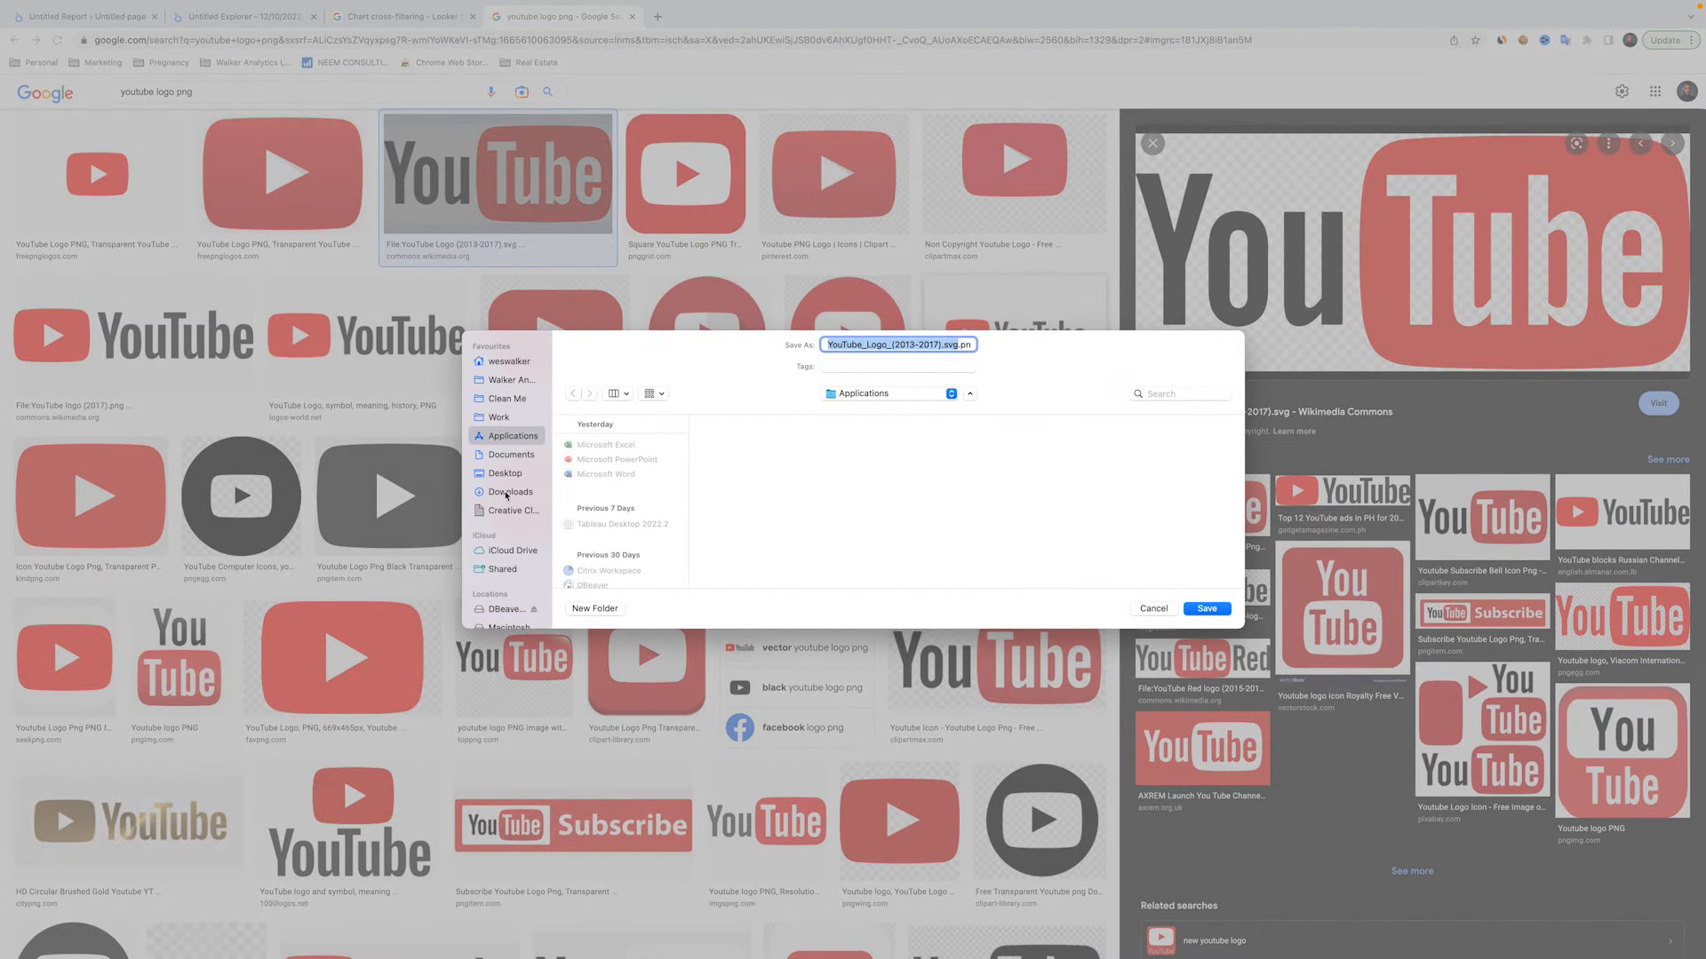
pyautogui.click(506, 494)
pyautogui.click(1206, 609)
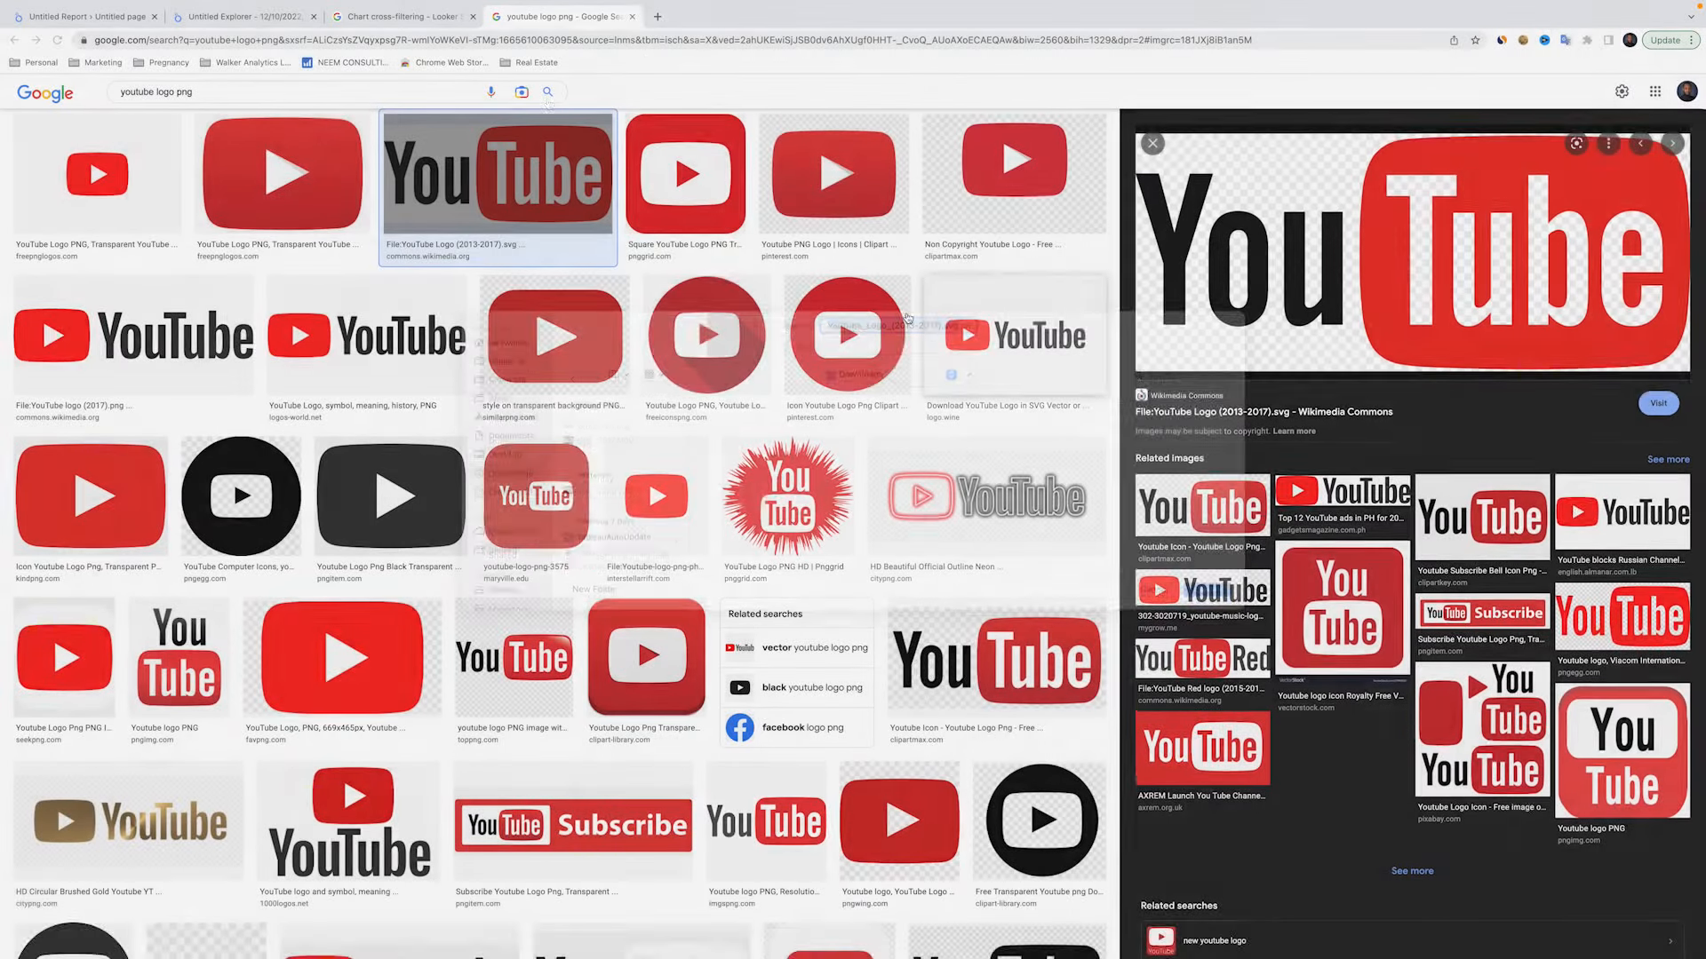
# Back in the report, insert an image beside the Video Likes Added scorecard using YouTube_Logo_(2013-2017).svg.png from Downloads
pyautogui.click(134, 17)
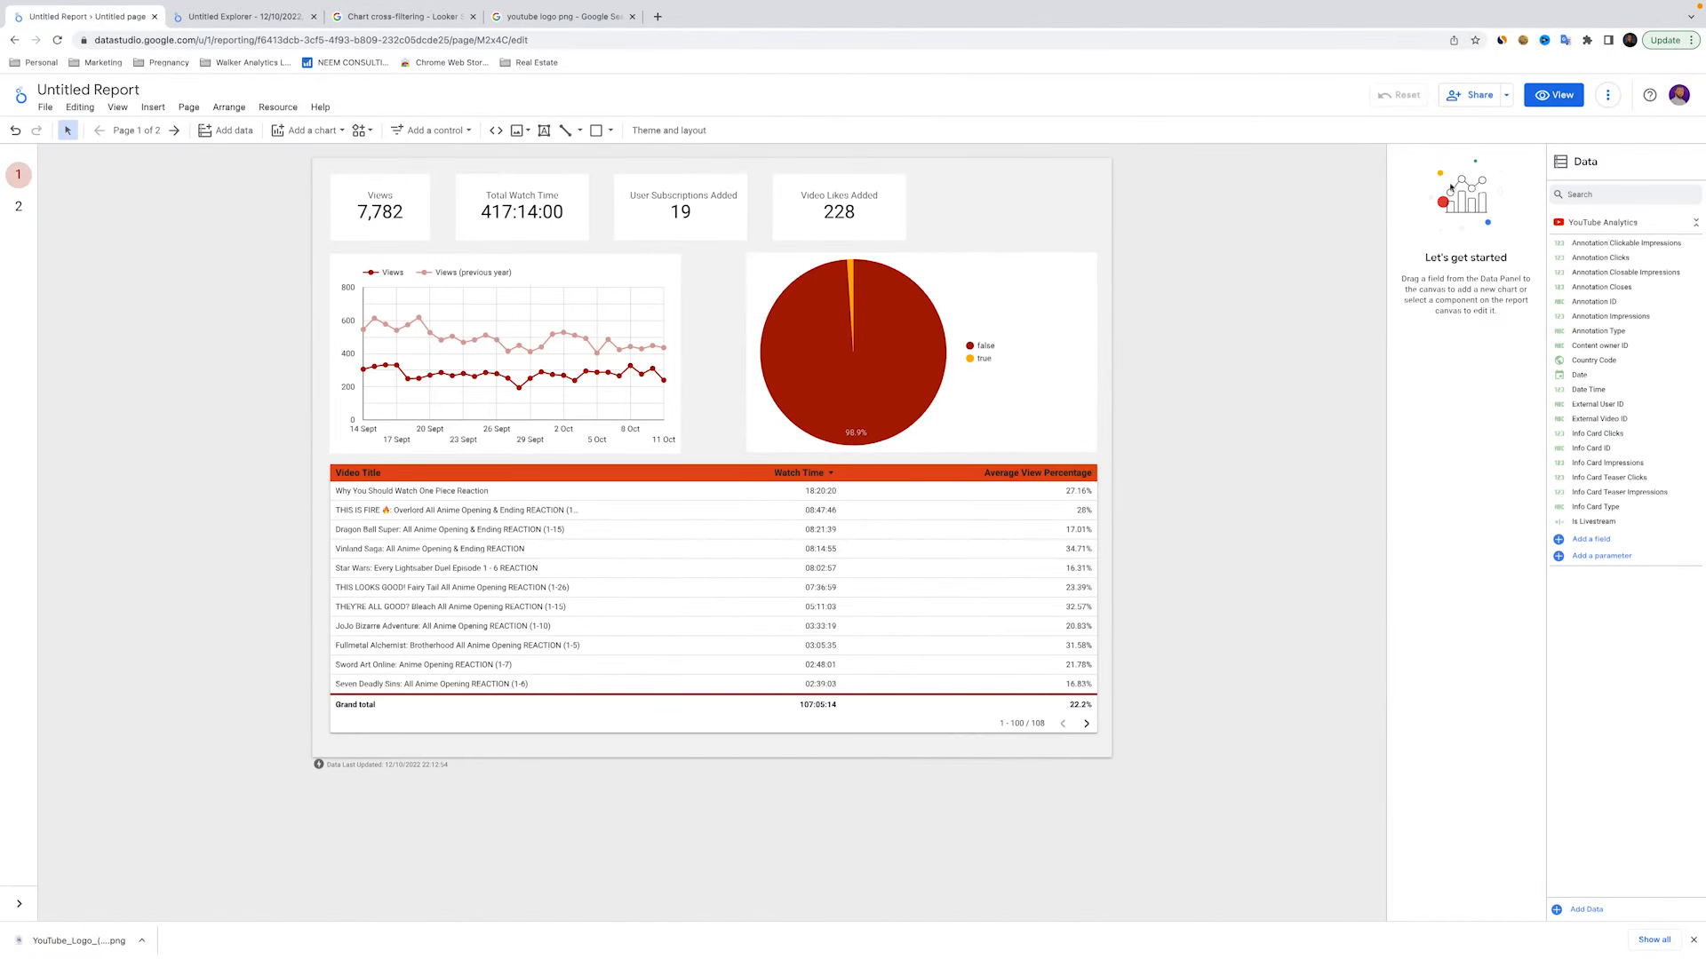
pyautogui.click(152, 107)
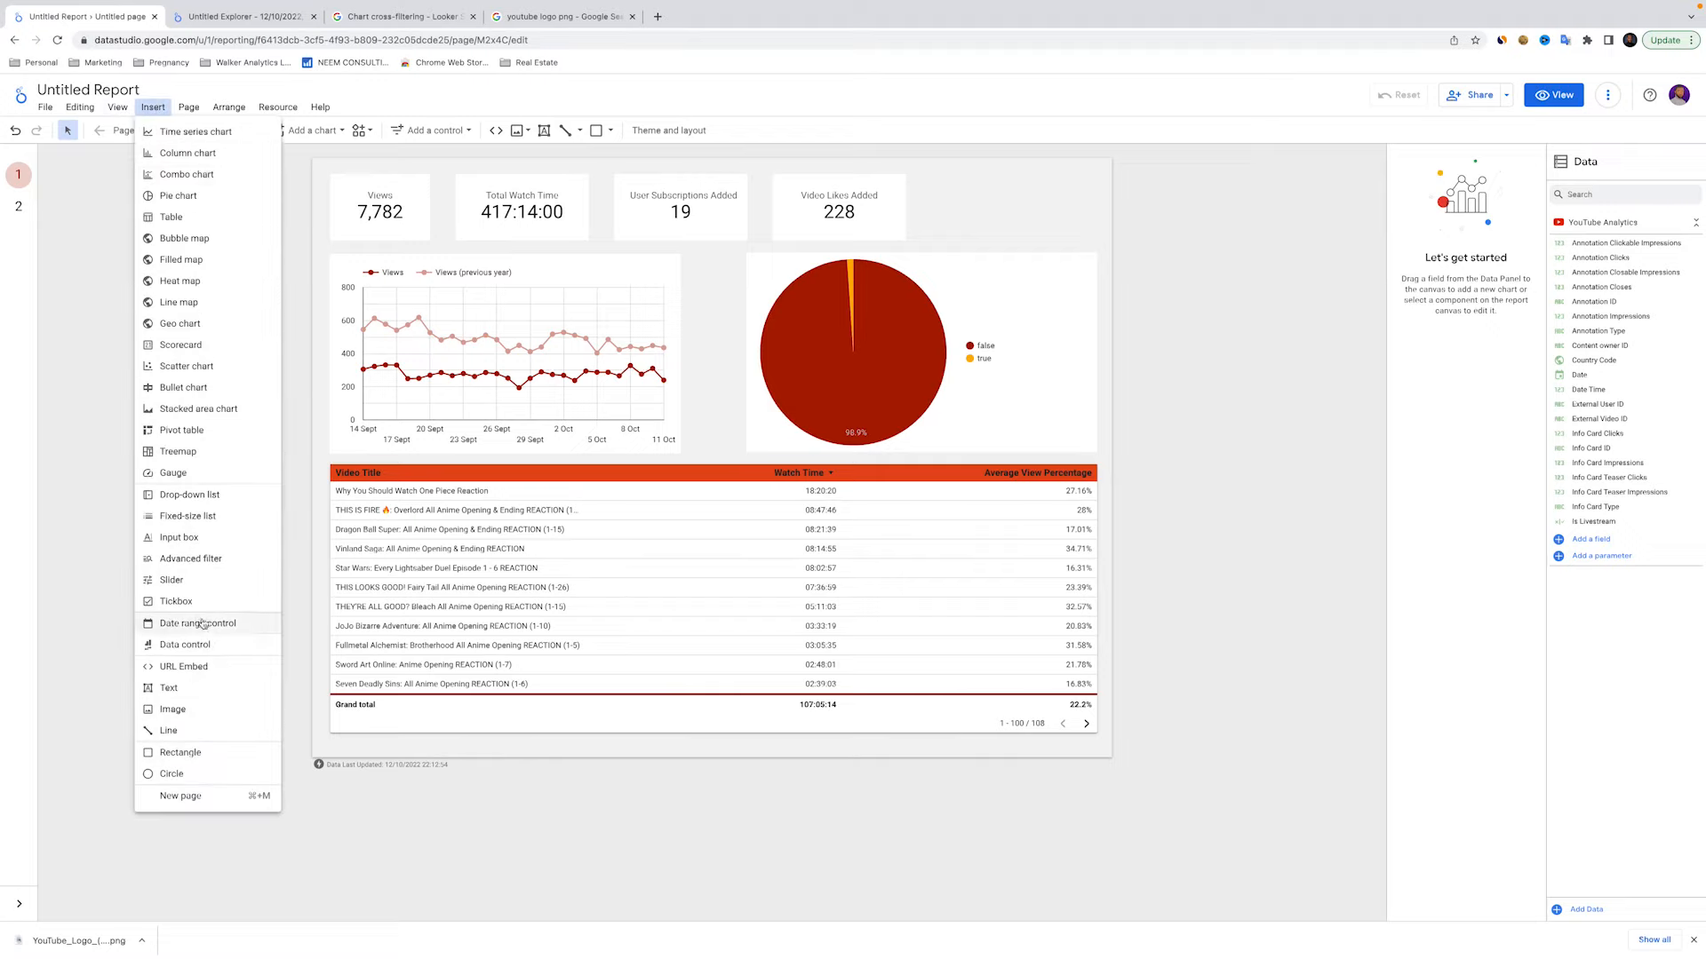
pyautogui.click(177, 709)
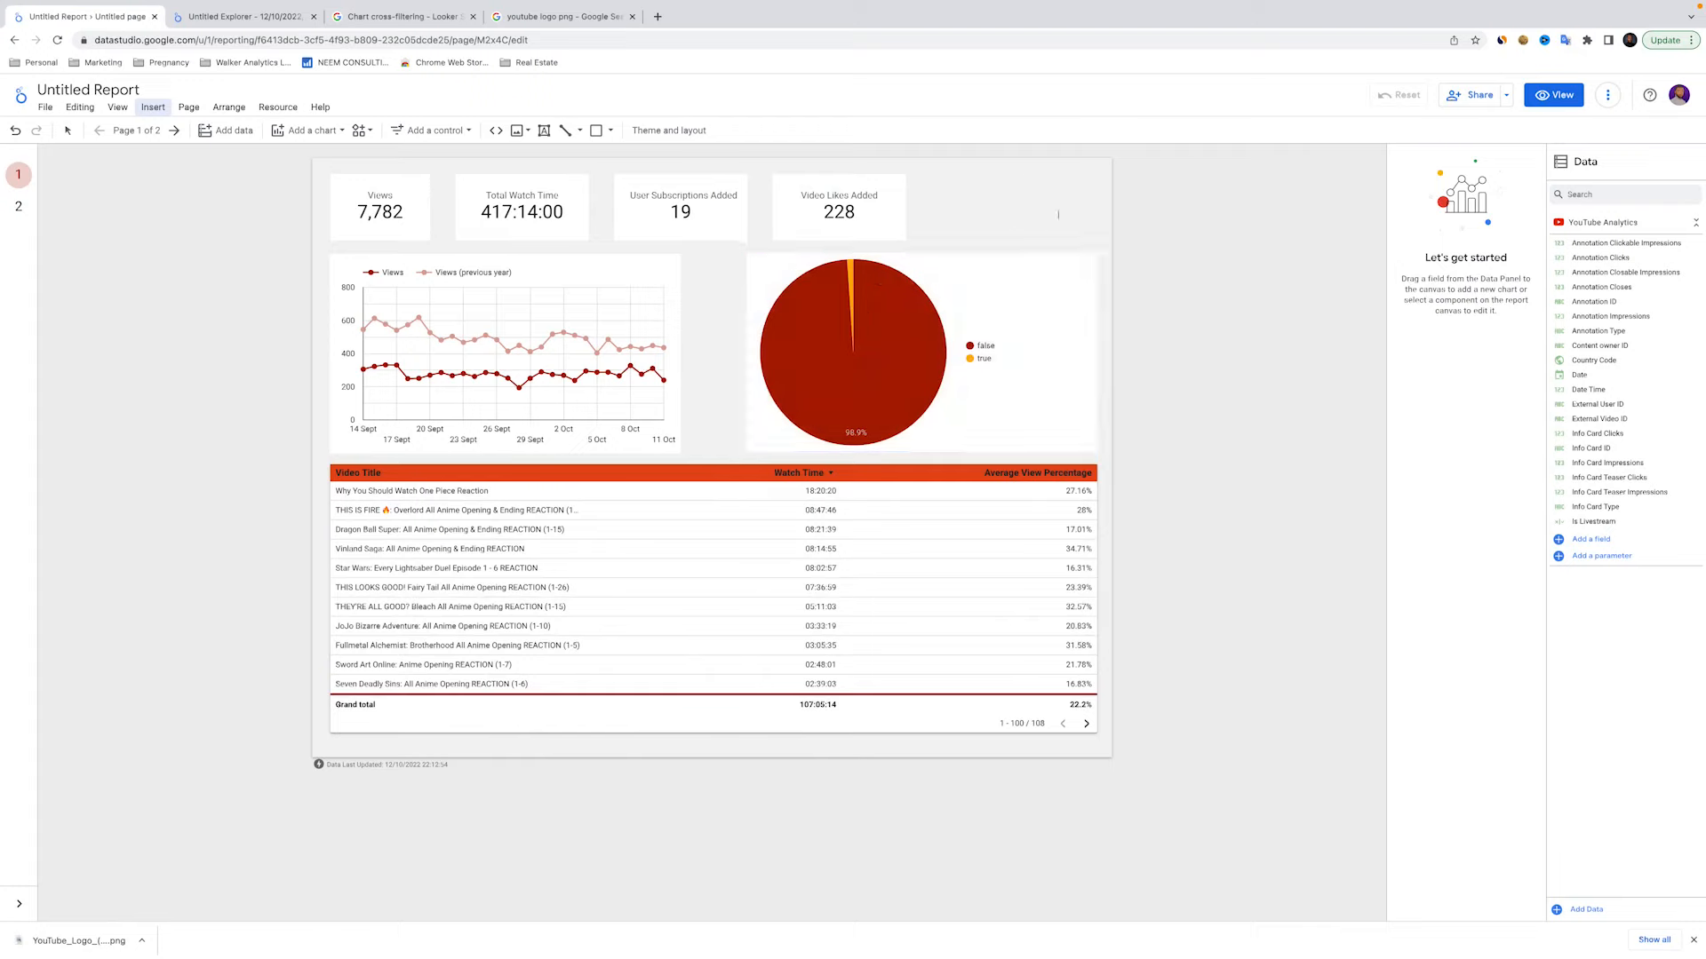
pyautogui.moveTo(927, 176); pyautogui.dragTo(1093, 240)
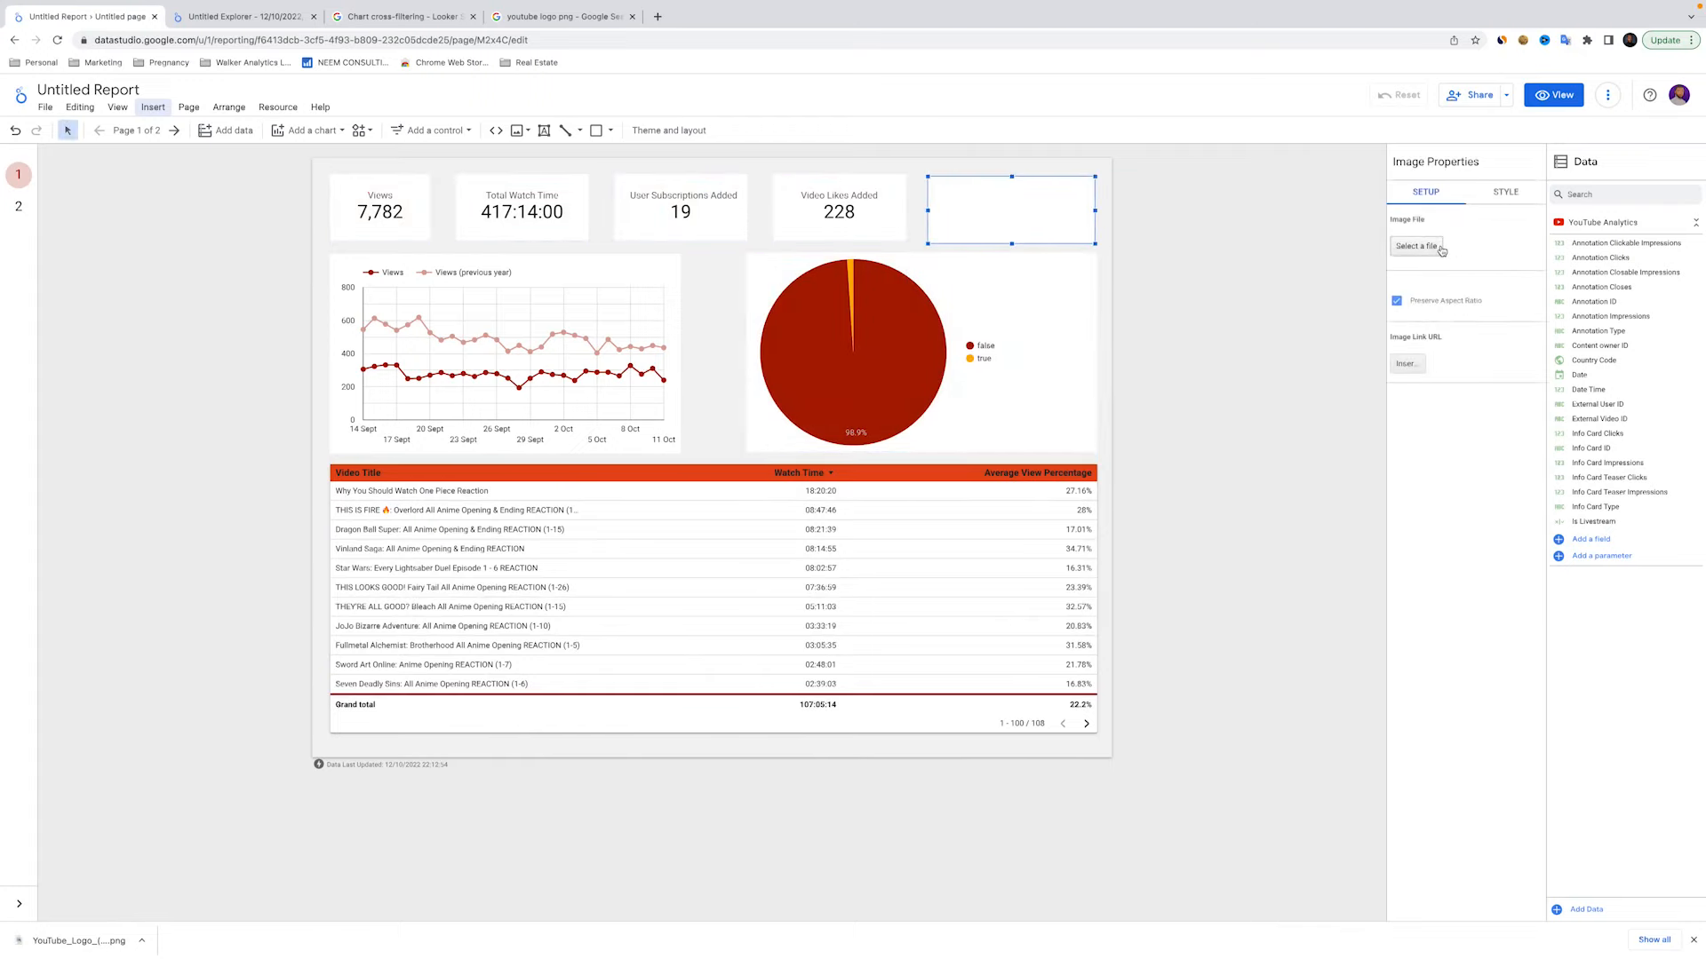
pyautogui.click(1418, 247)
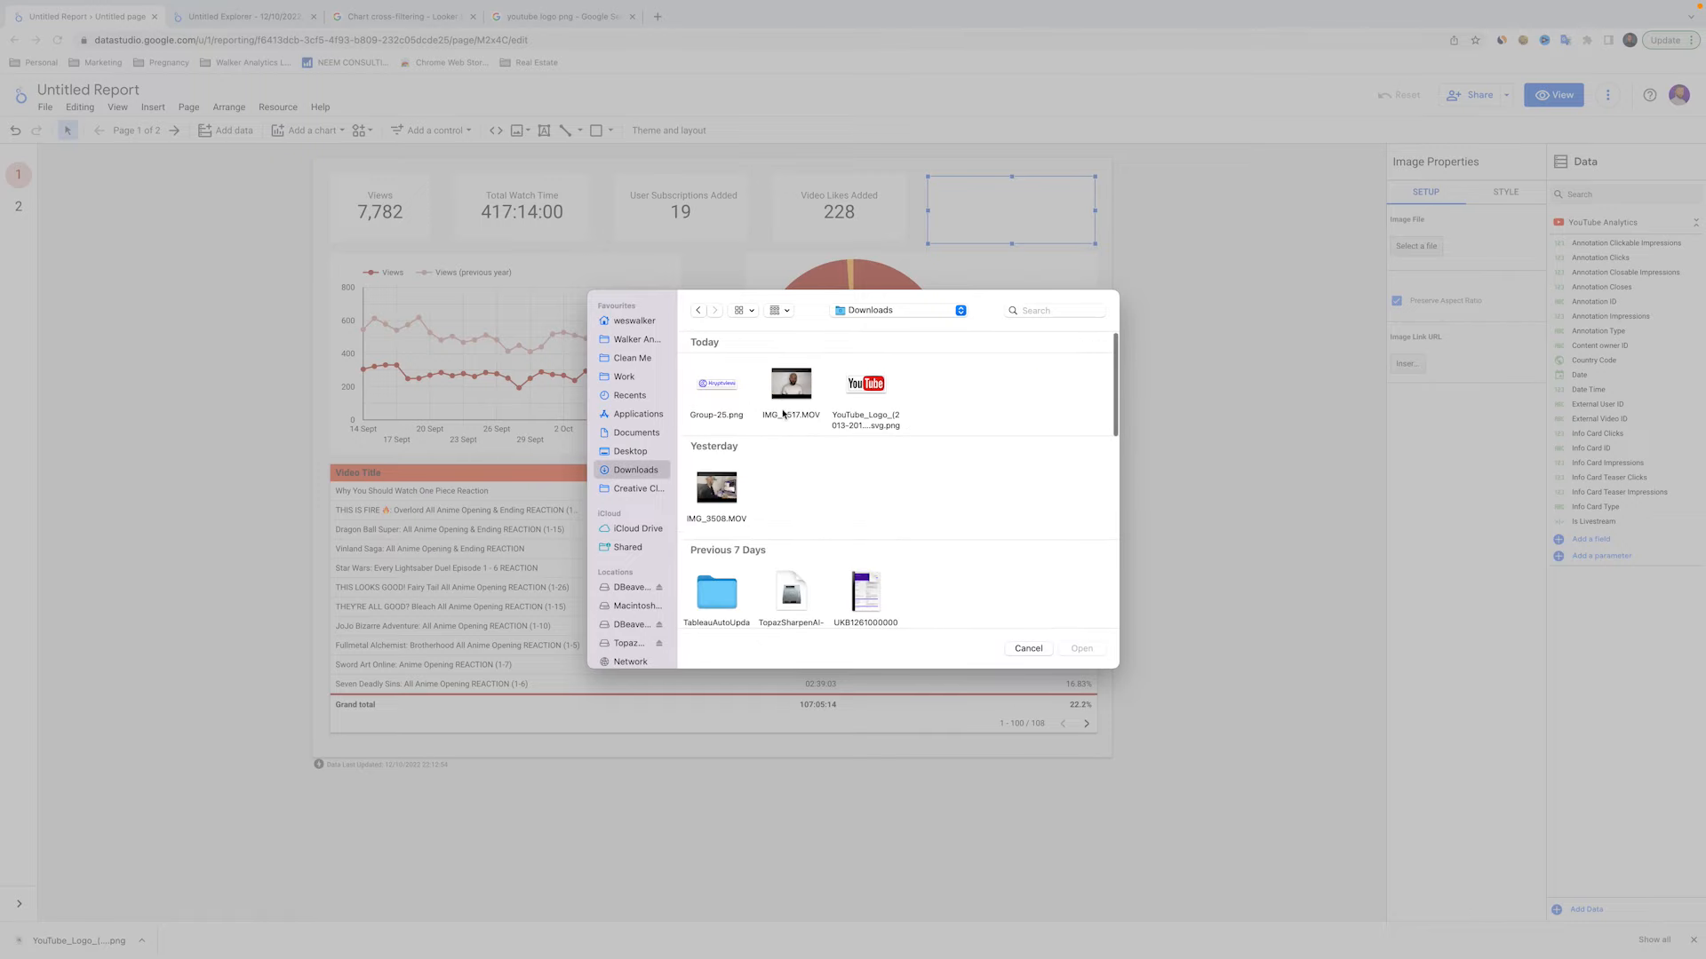
pyautogui.doubleClick(866, 384)
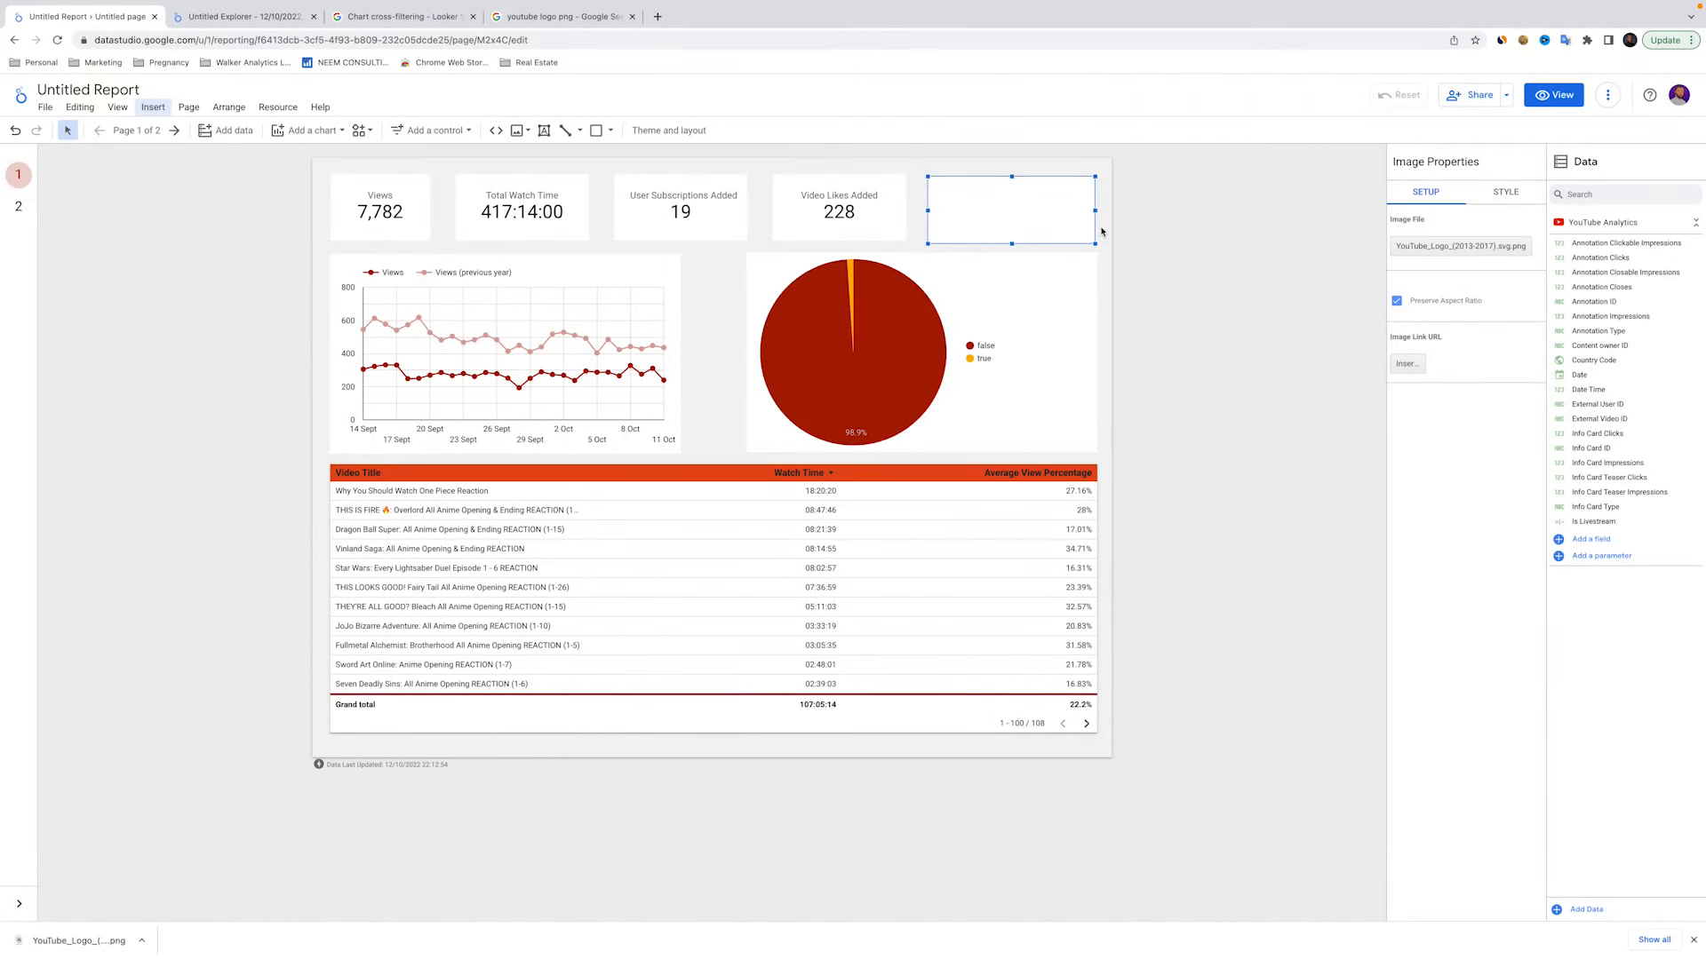
# Adjust the YouTube logo's position so it lines up with the scorecard row and the pie chart's right edge
pyautogui.click(1159, 225)
pyautogui.moveTo(1000, 190); pyautogui.dragTo(995, 196)
pyautogui.click(1159, 224)
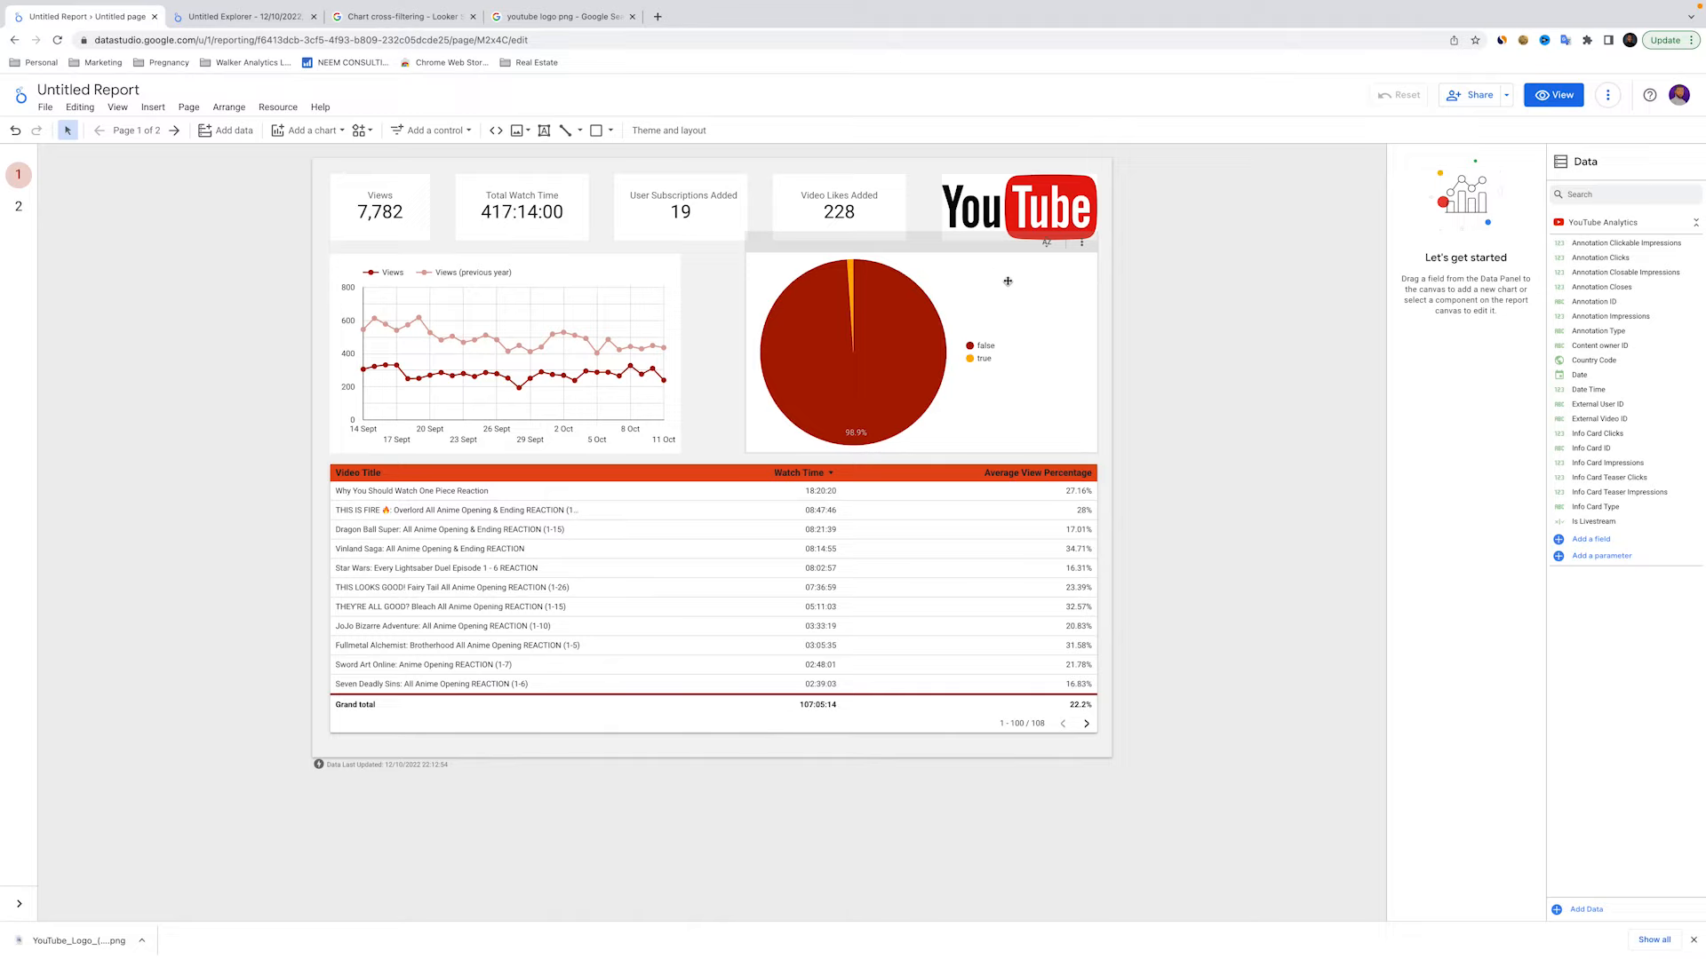
# Lower the upper edges of the pie chart and the time series chart to leave more space below the scorecards
pyautogui.click(979, 264)
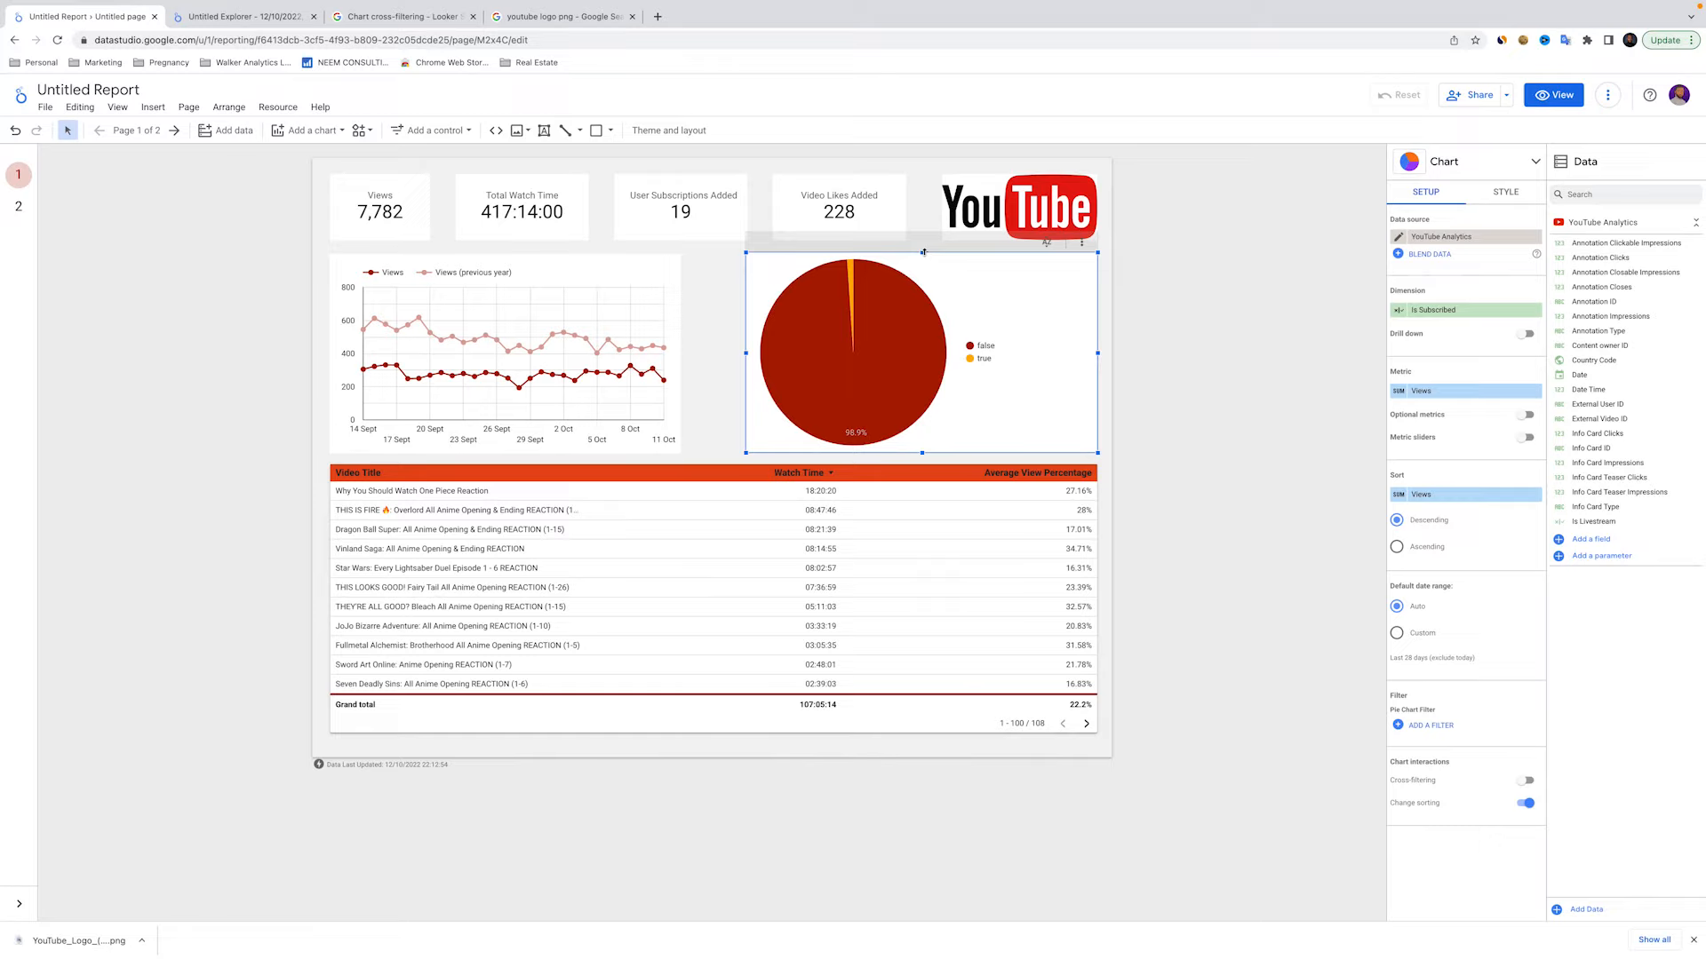
pyautogui.moveTo(924, 252); pyautogui.dragTo(924, 272)
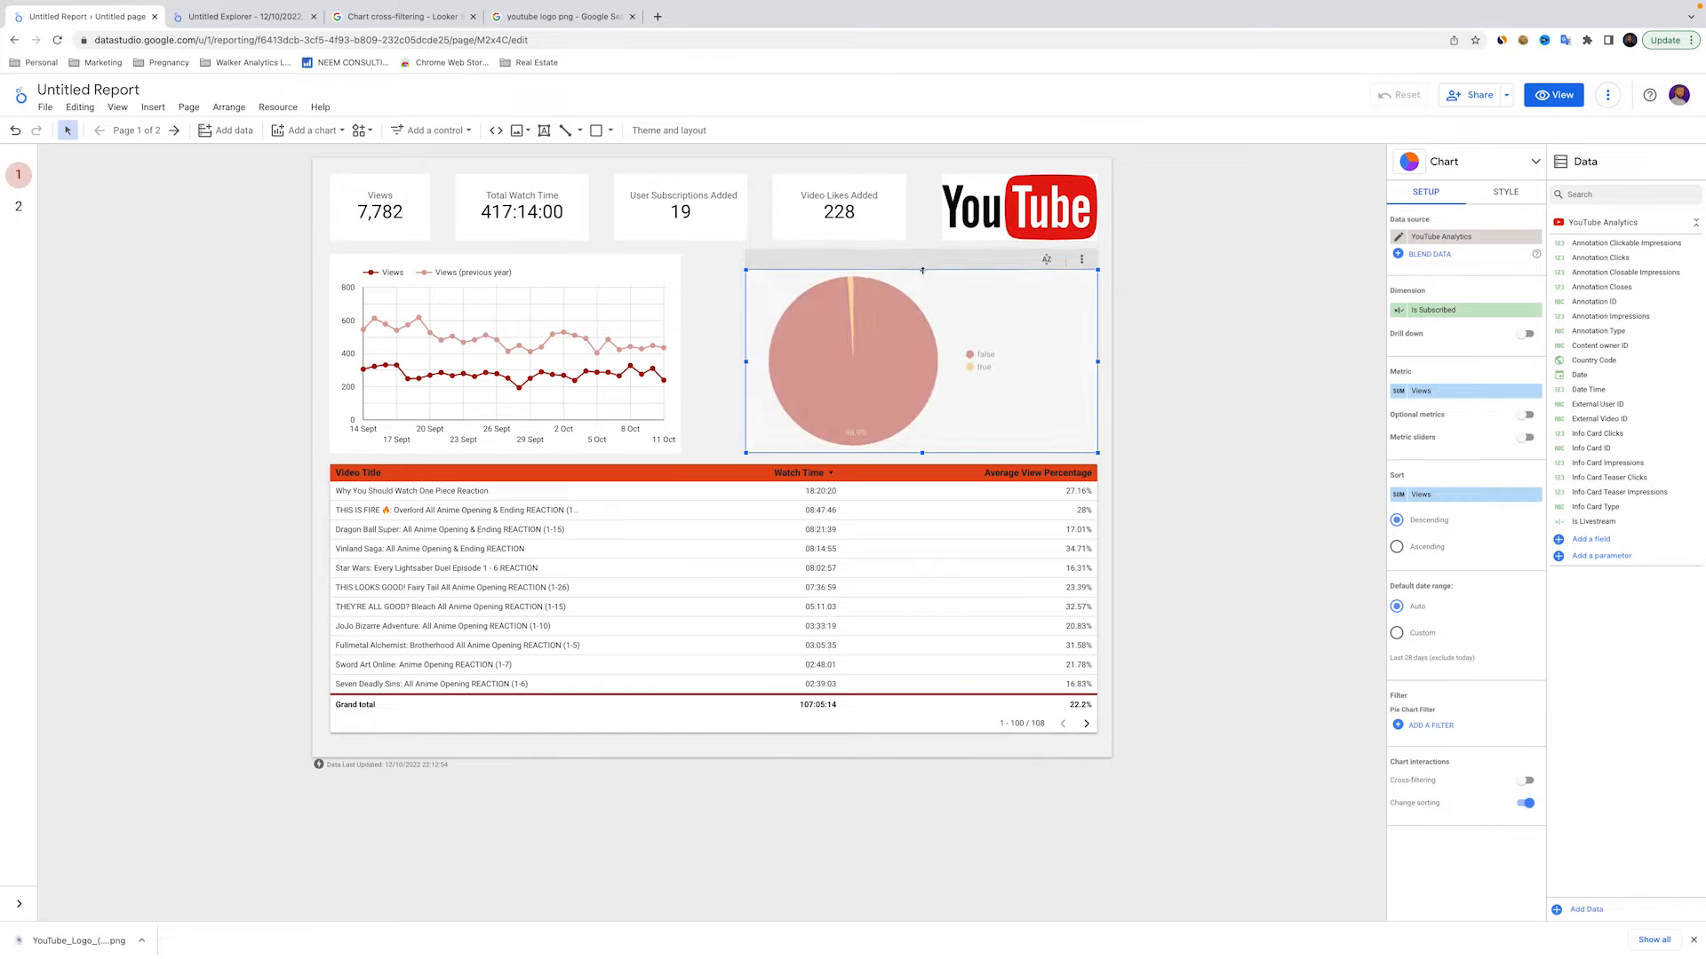
pyautogui.click(526, 263)
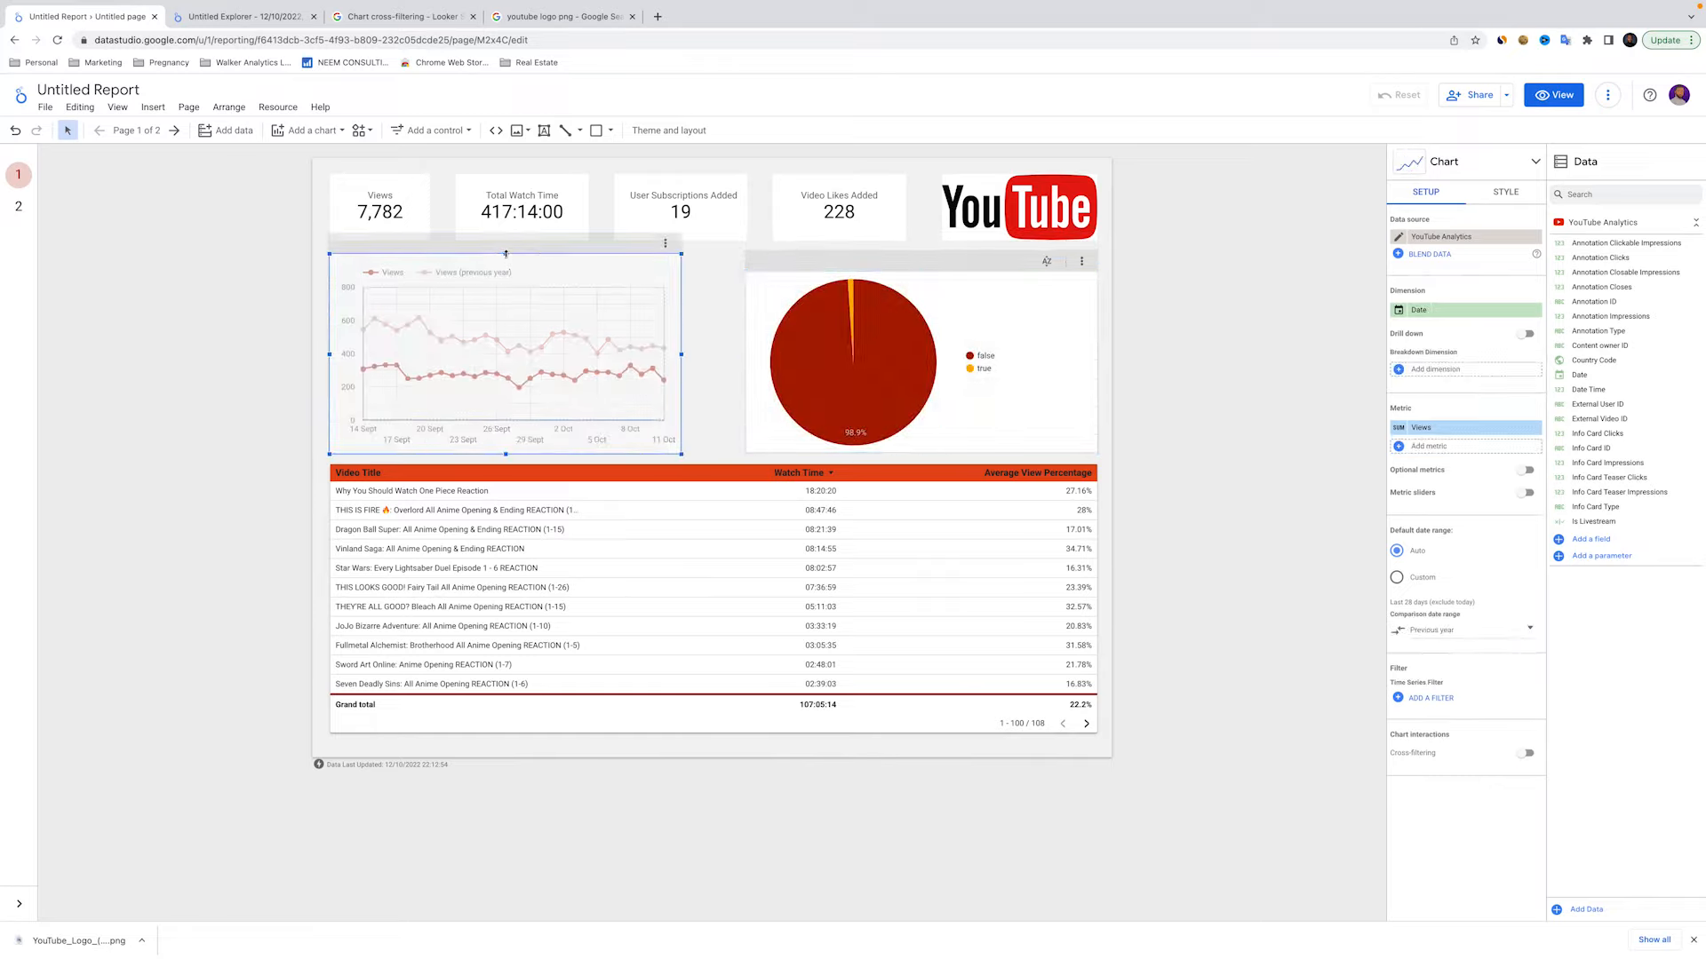
pyautogui.moveTo(506, 254); pyautogui.dragTo(501, 271)
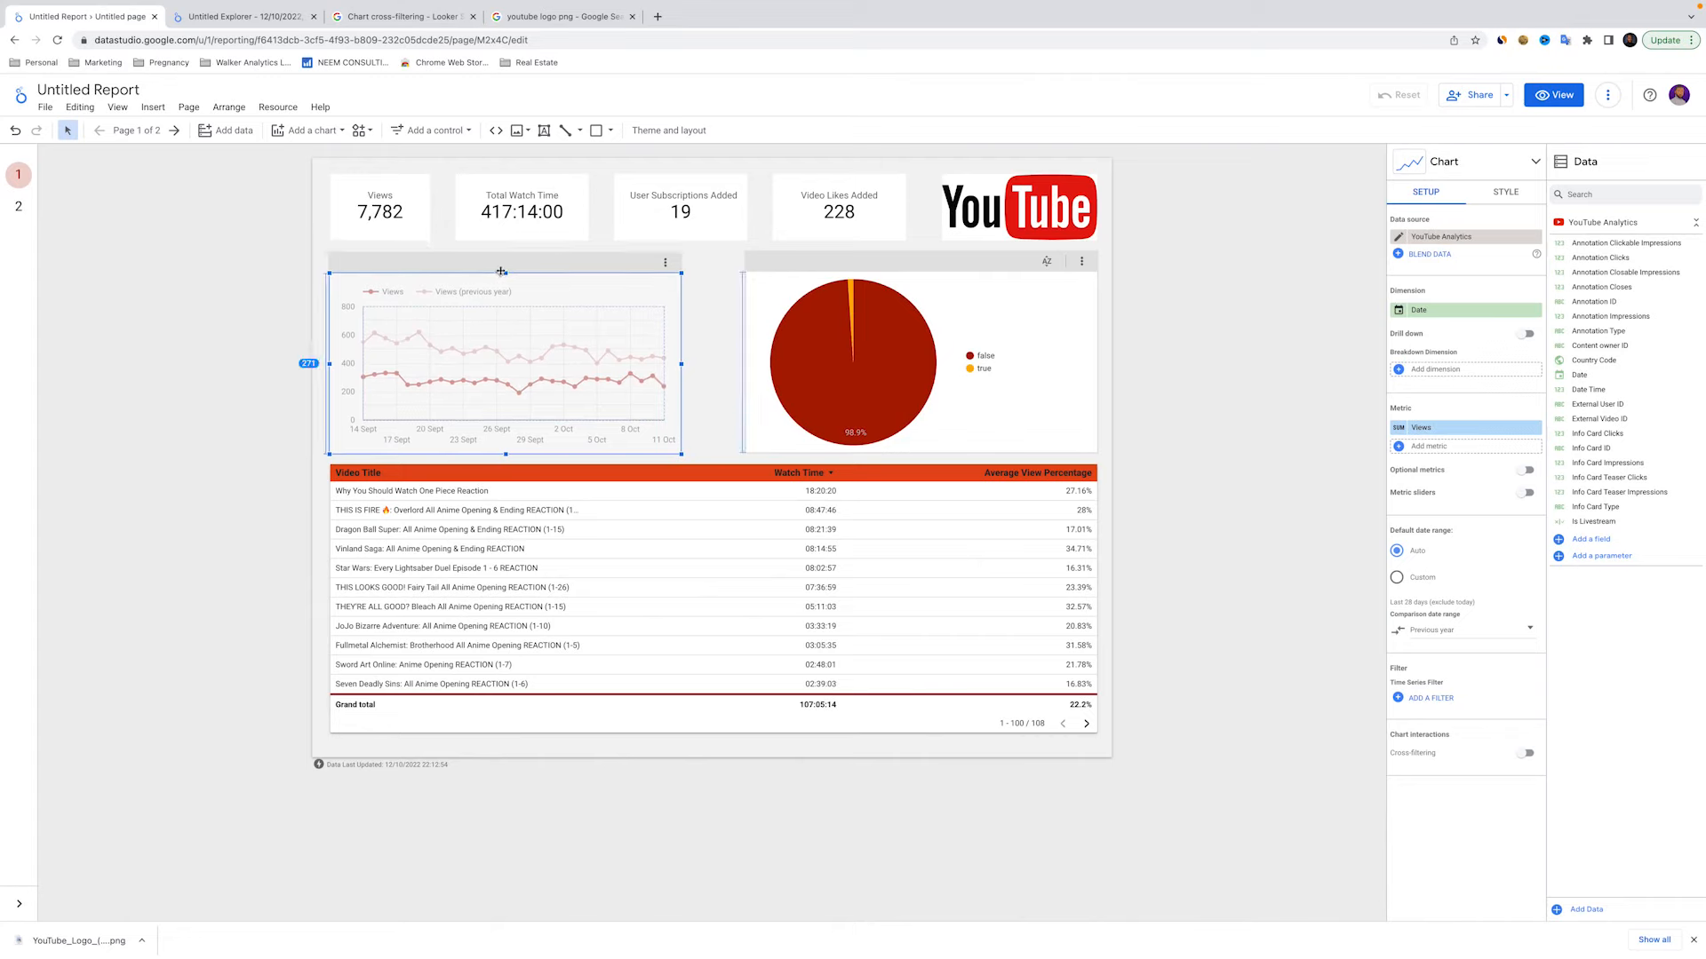
# Widen the time series chart and the pie chart towards each other, leaving only a narrow gap between them
pyautogui.moveTo(681, 364); pyautogui.dragTo(727, 363)
pyautogui.click(753, 357)
pyautogui.click(1145, 263)
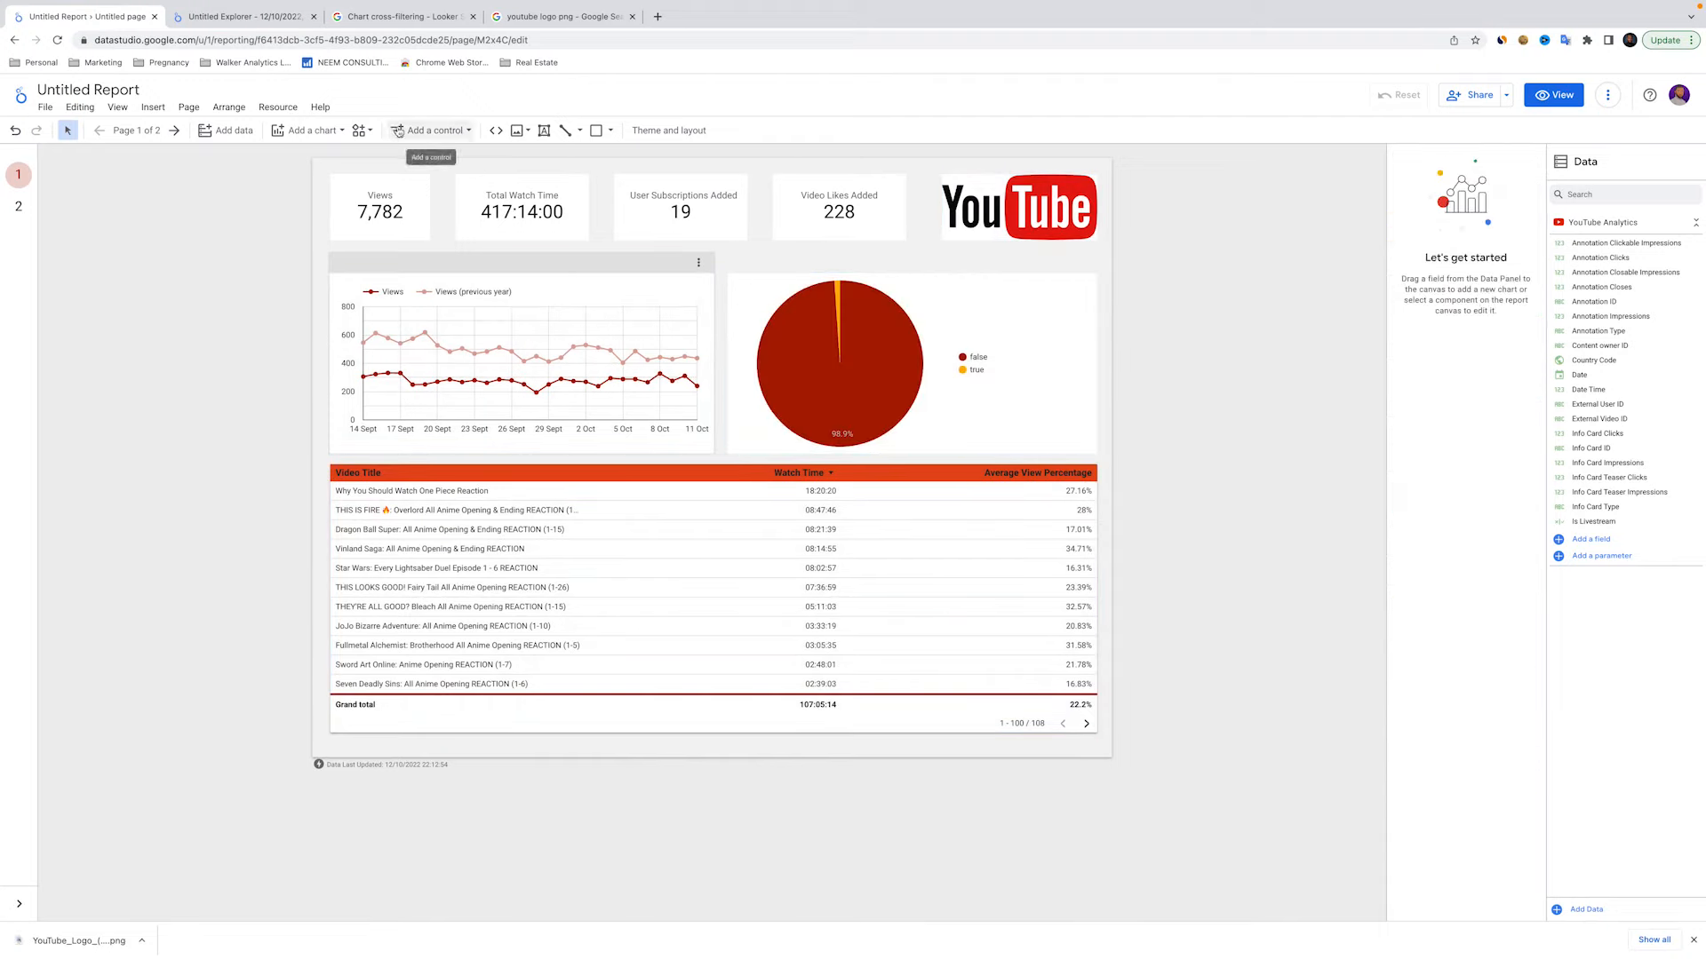
# Add a date range control below the YouTube logo, at the upper right of the pie chart
pyautogui.click(430, 131)
pyautogui.click(449, 331)
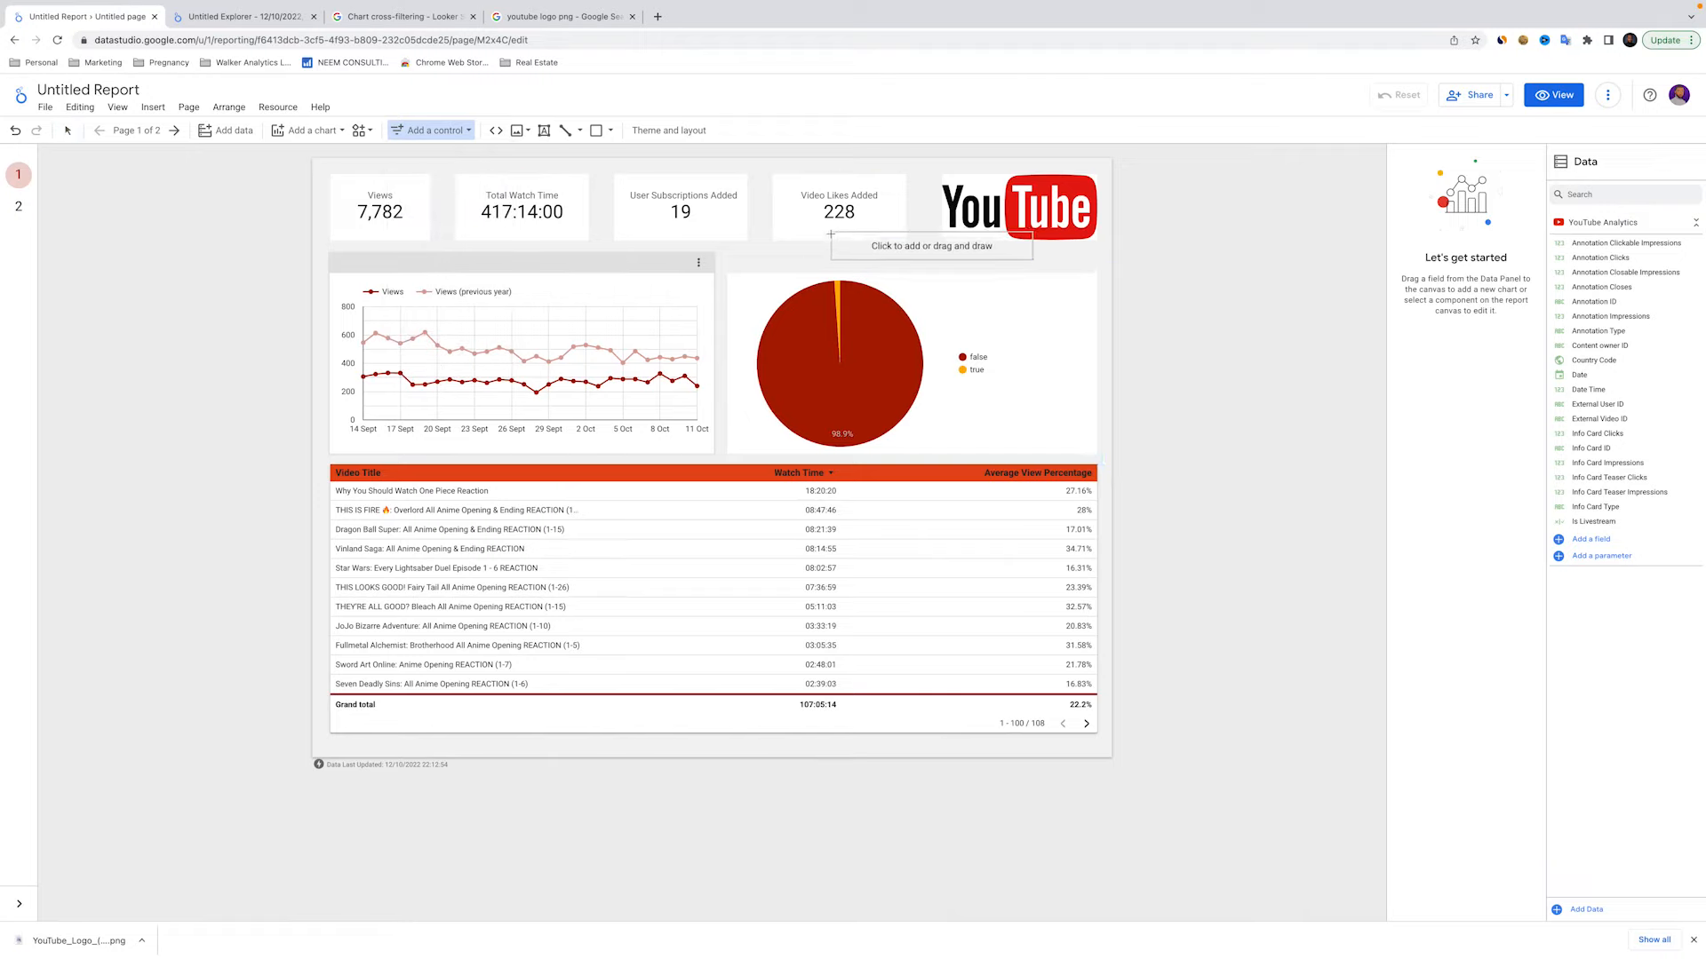
pyautogui.click(898, 246)
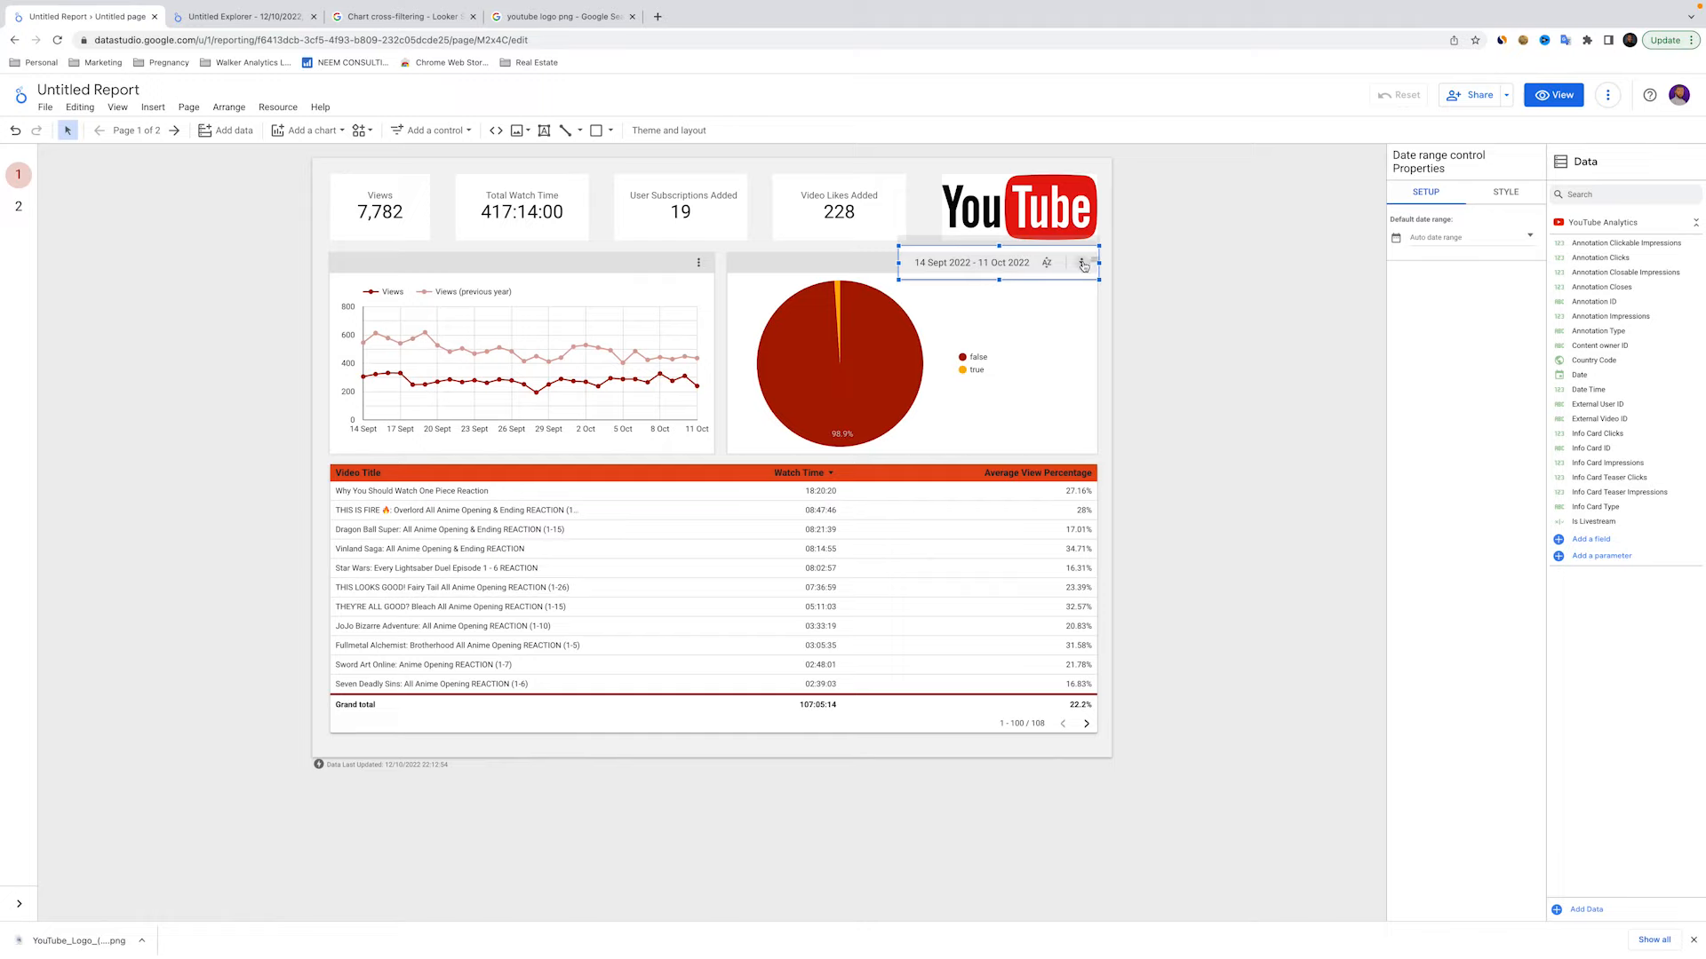
# Lower the pie chart's upper edge to clear the date range control, and raise the time series chart's upper edge towards the scorecards
pyautogui.click(938, 304)
pyautogui.moveTo(910, 273); pyautogui.dragTo(909, 306)
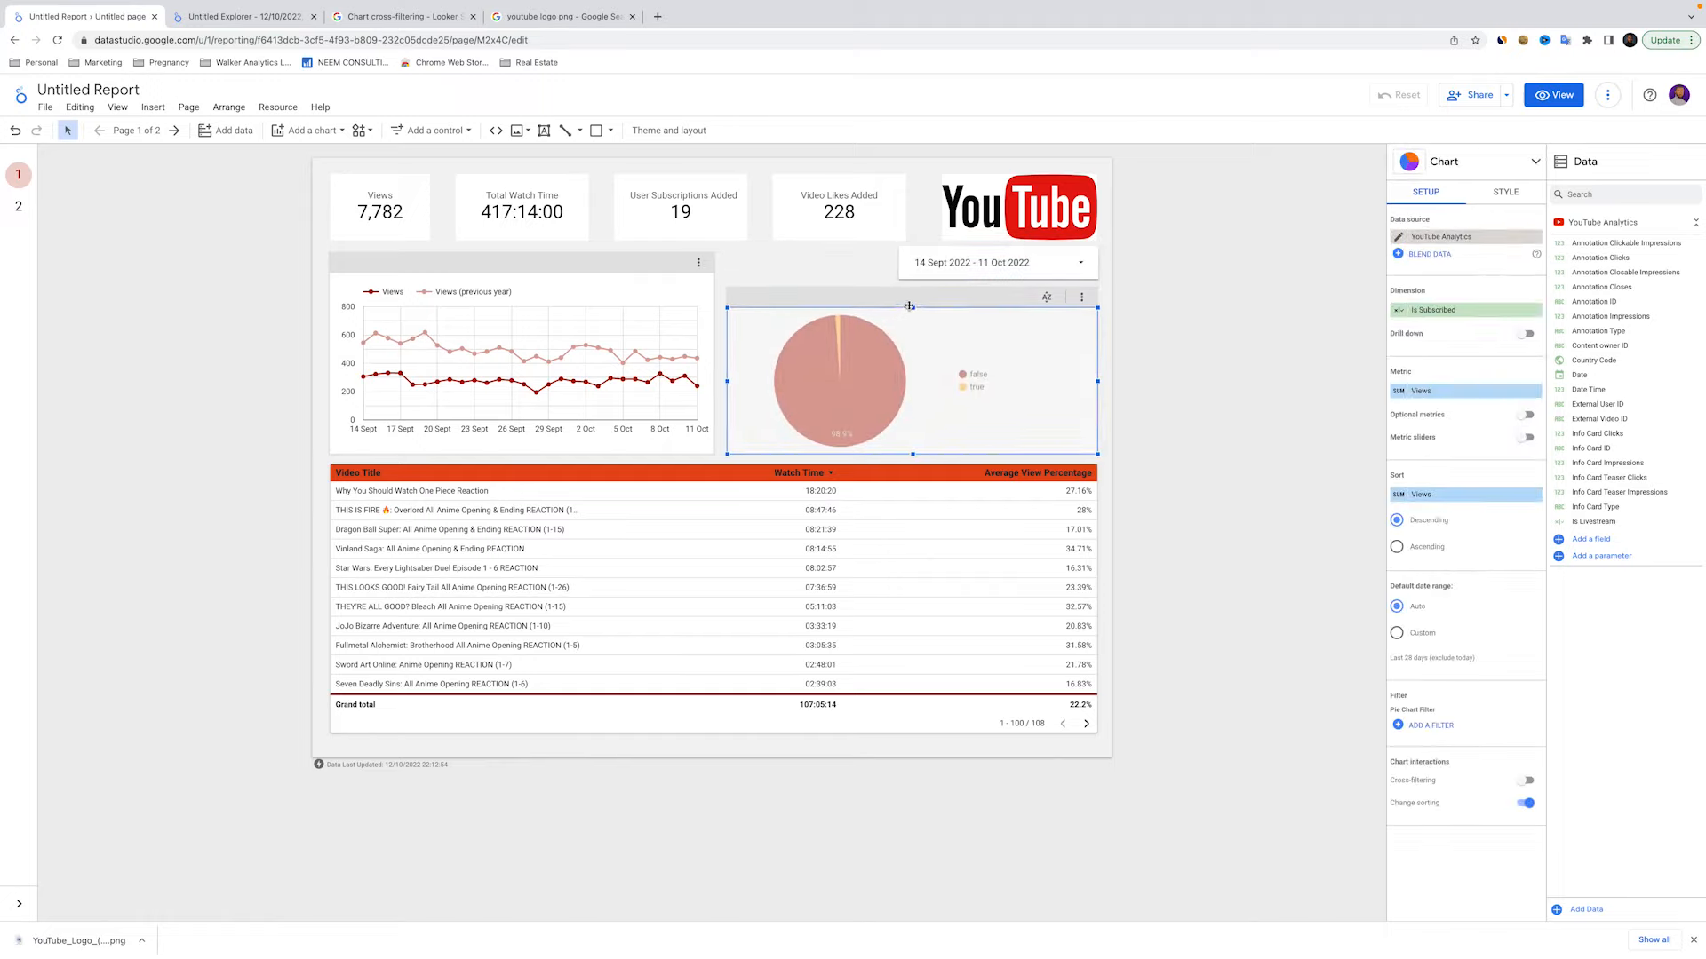
pyautogui.click(616, 278)
pyautogui.moveTo(524, 272); pyautogui.dragTo(526, 253)
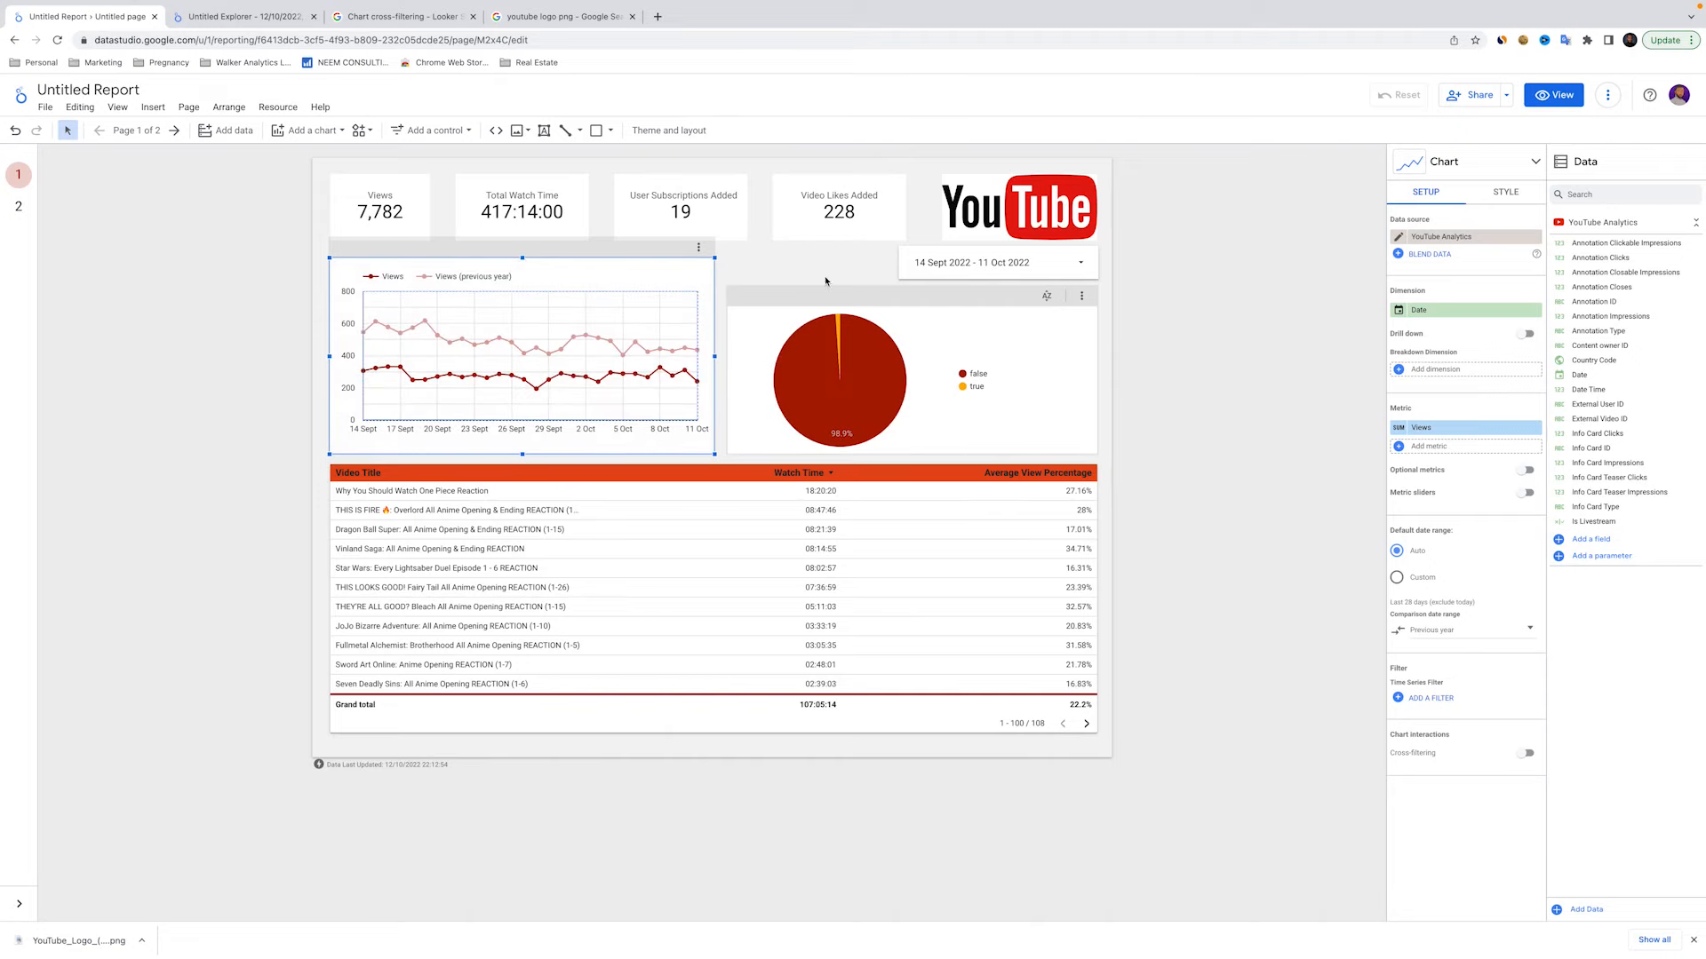
# Move the date range control so it aligns with the pie chart's right edge and the top of the time series chart
pyautogui.moveTo(990, 263); pyautogui.dragTo(1030, 269)
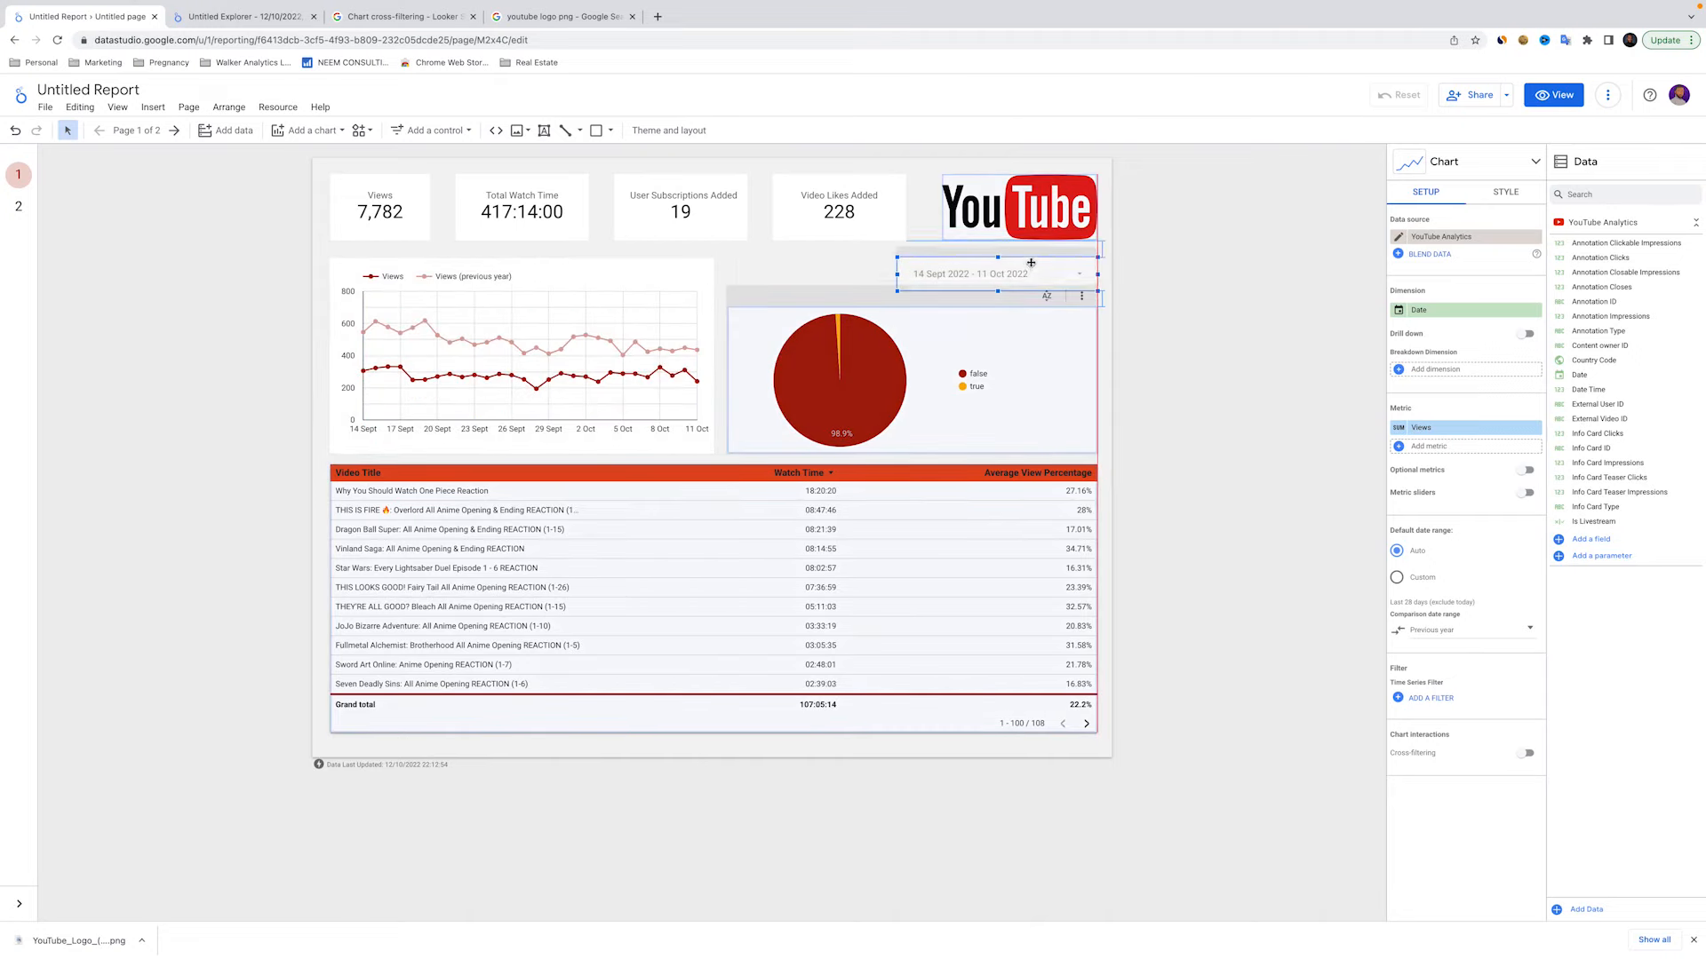
pyautogui.moveTo(1031, 263); pyautogui.dragTo(1031, 264)
pyautogui.click(1162, 316)
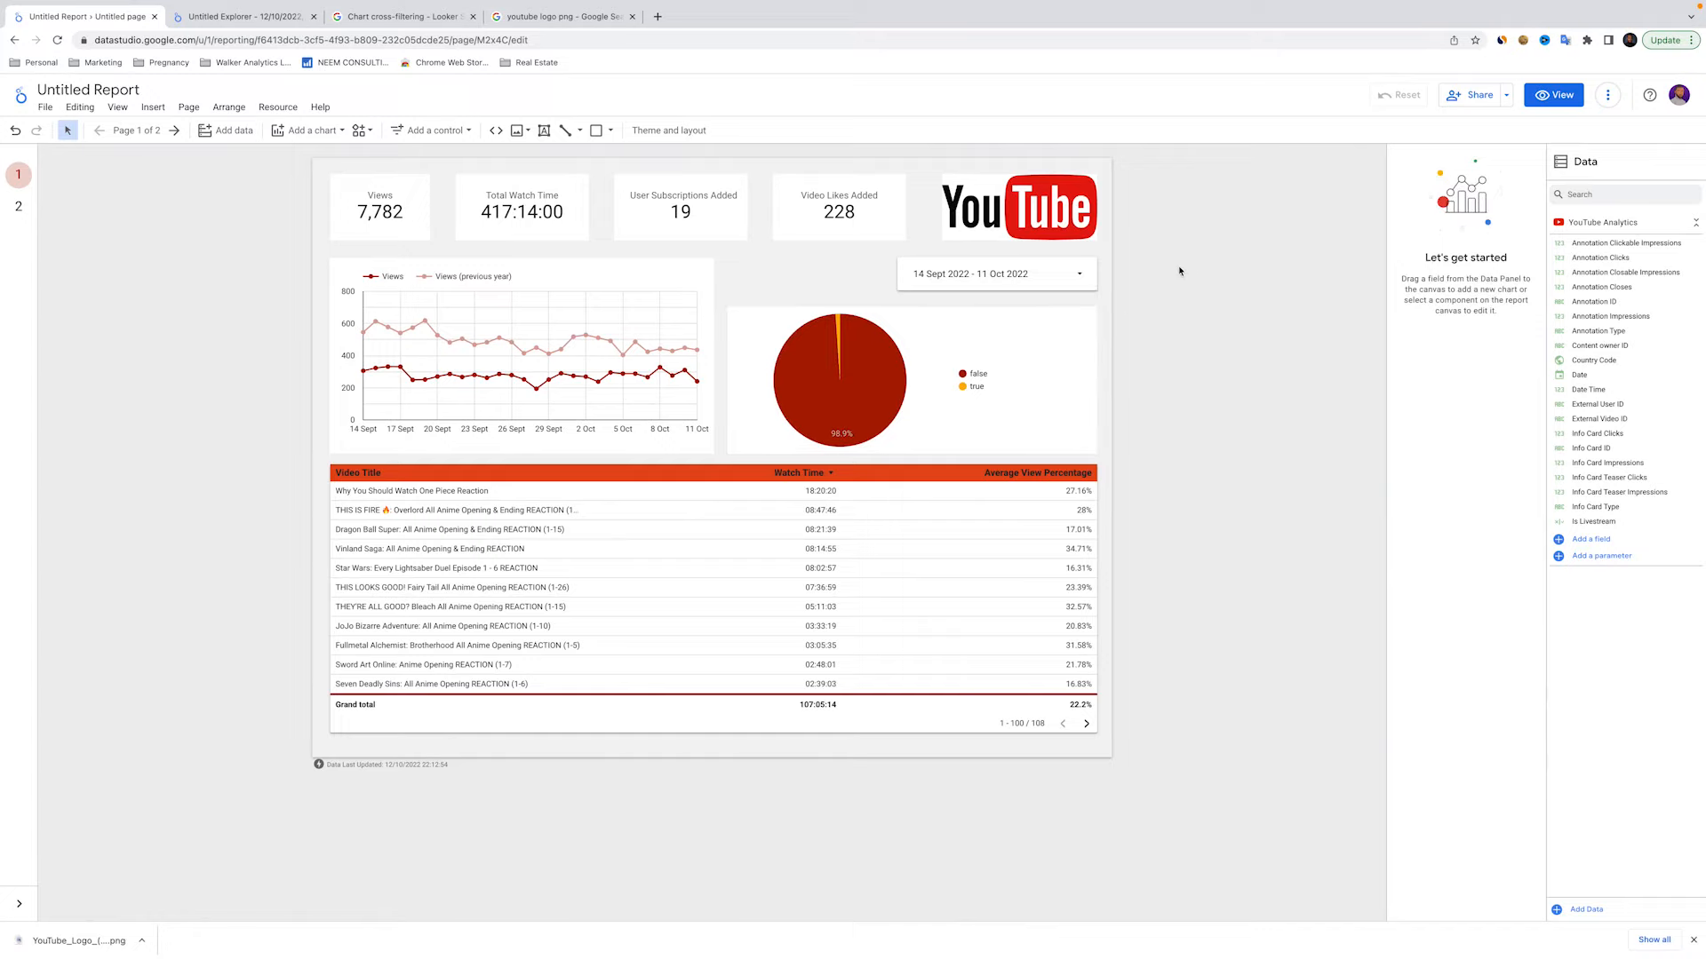
# Switch the report to view mode and apply a Last 7 days range with the date range control
pyautogui.click(1554, 95)
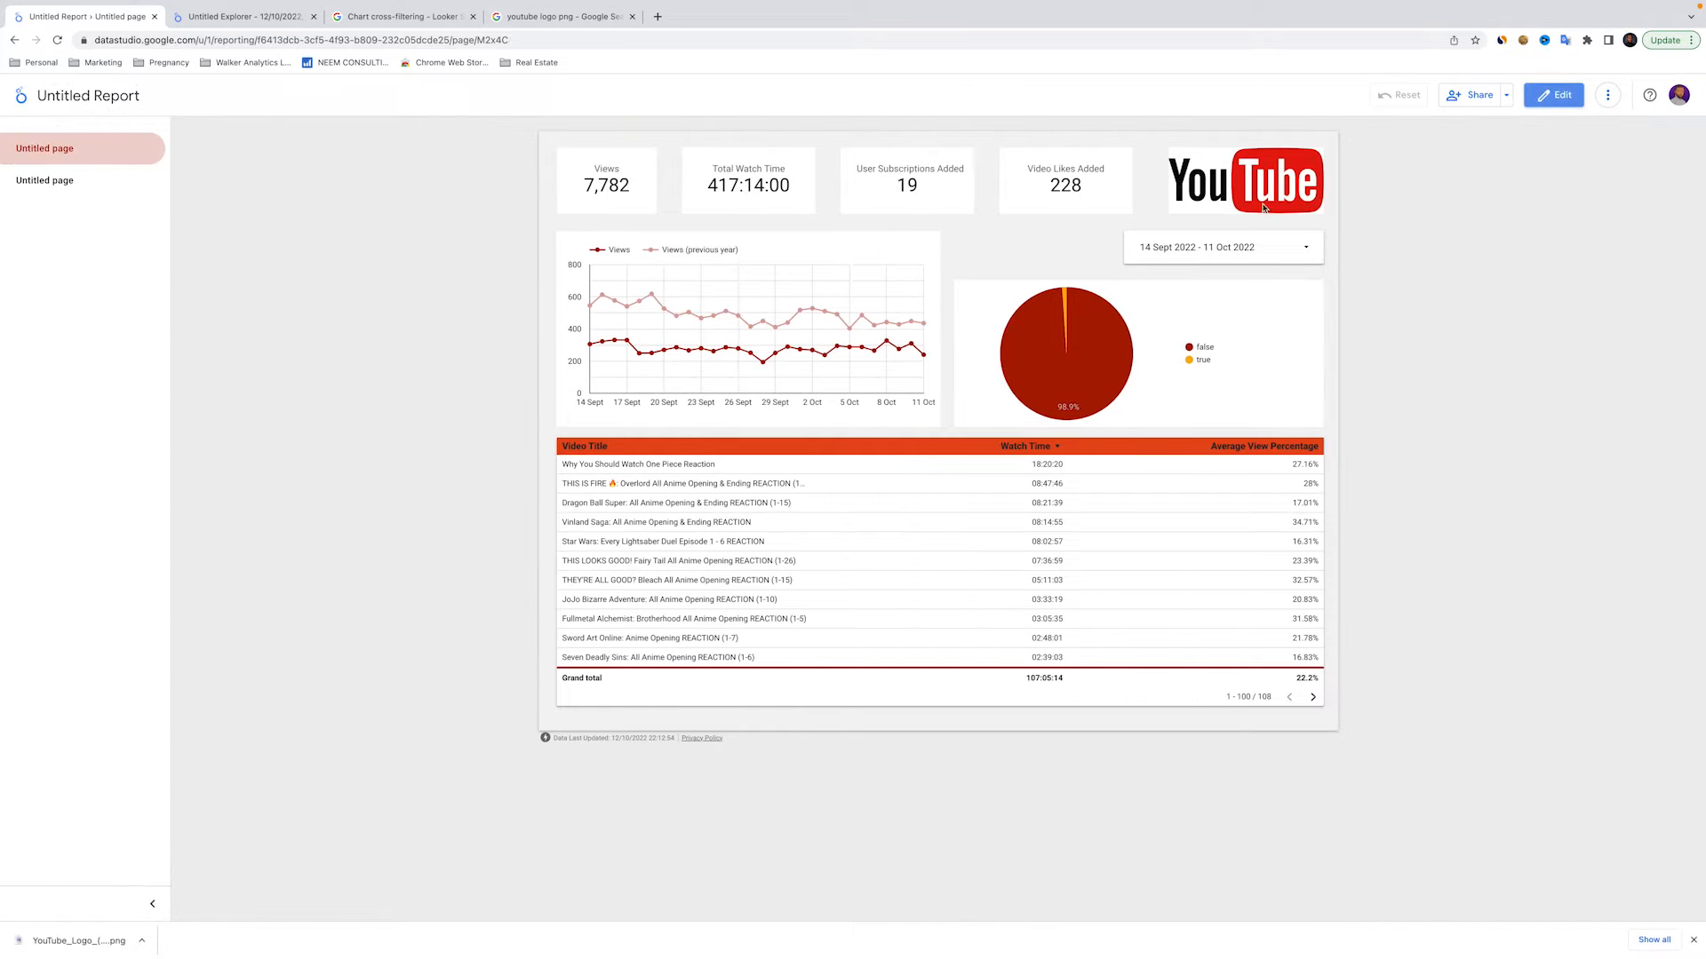
pyautogui.click(1216, 247)
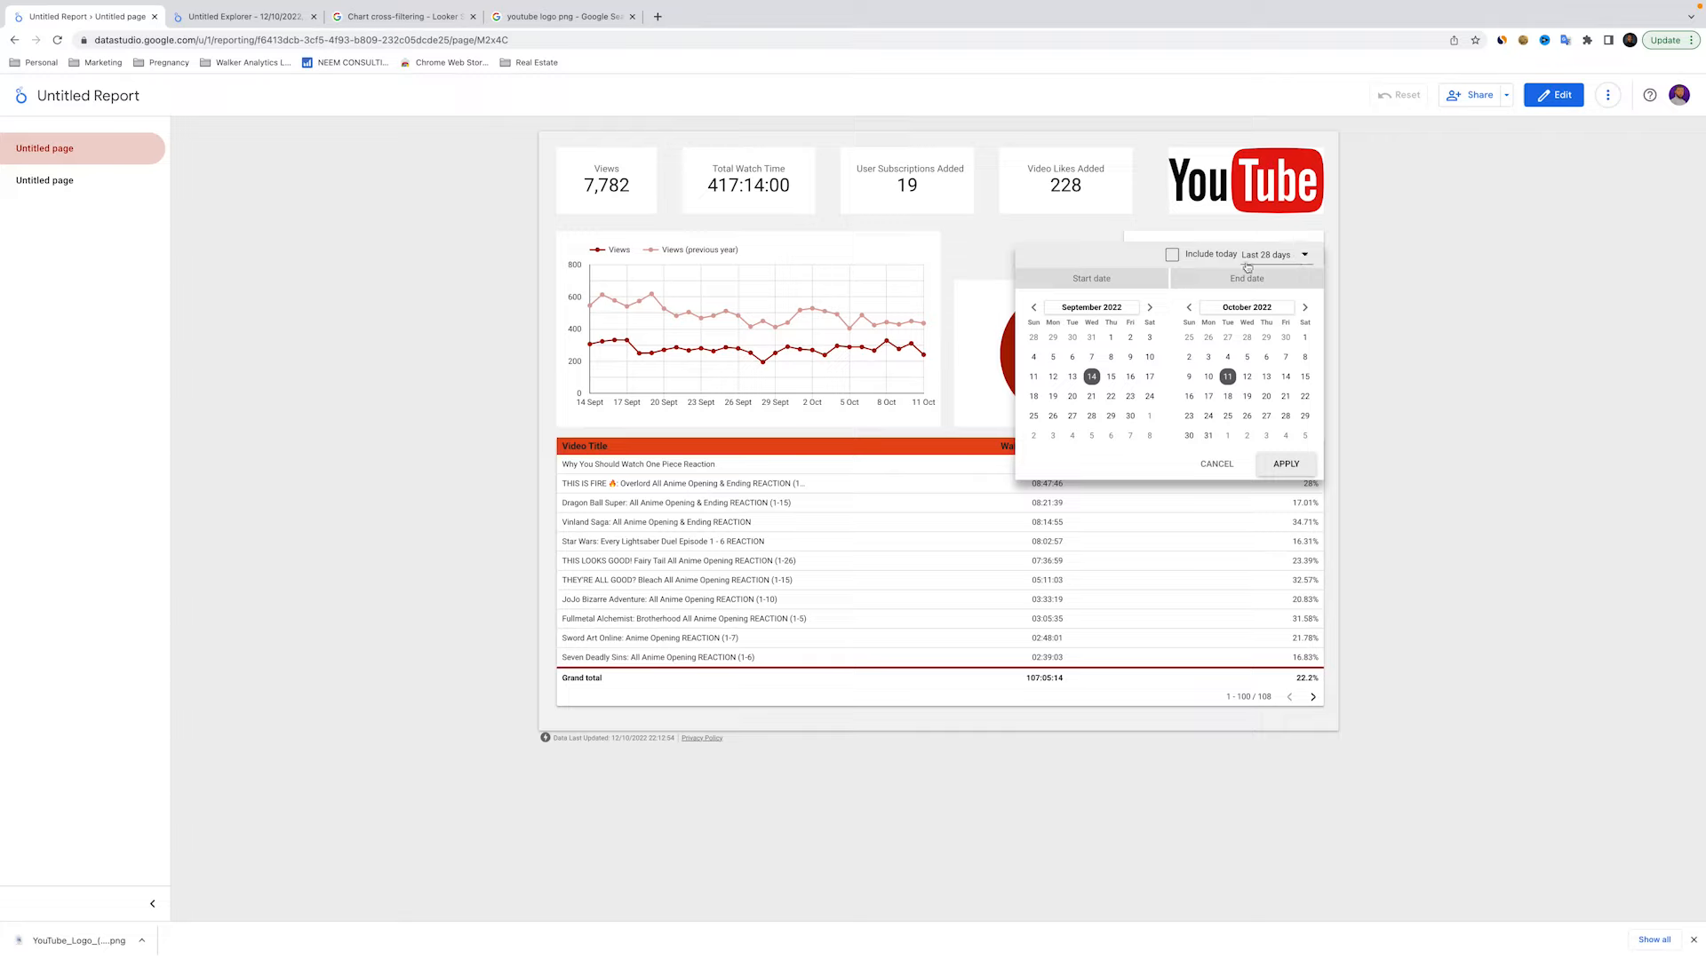
pyautogui.click(1266, 257)
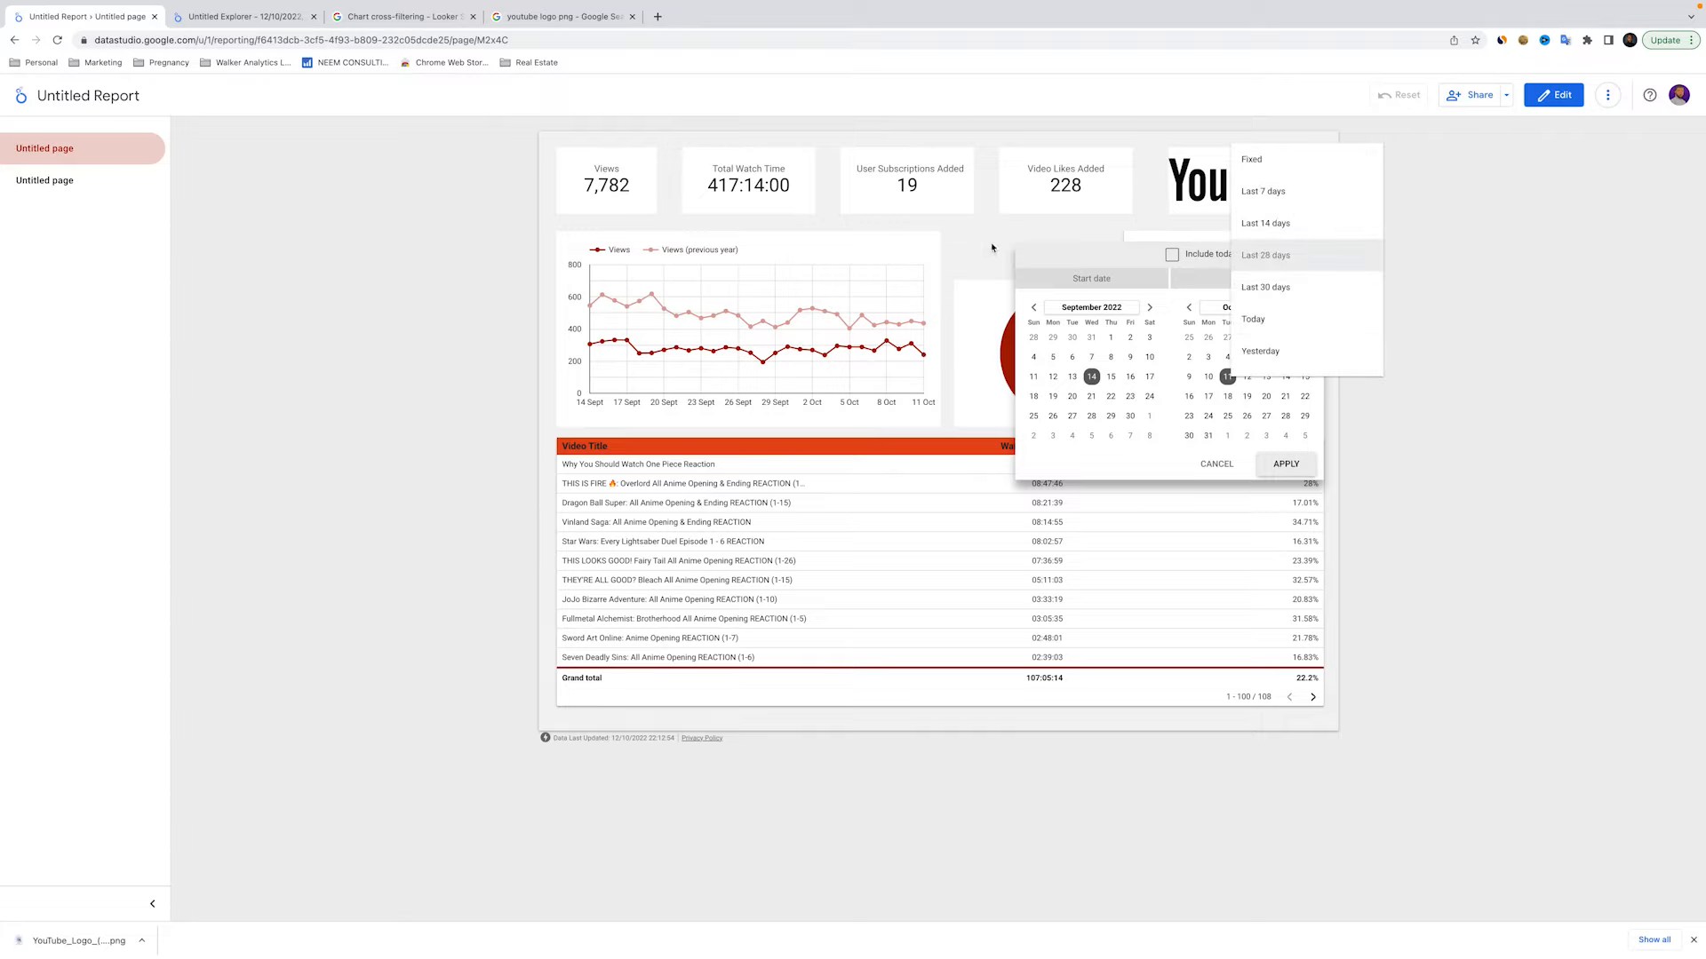
pyautogui.click(1280, 191)
pyautogui.click(1281, 464)
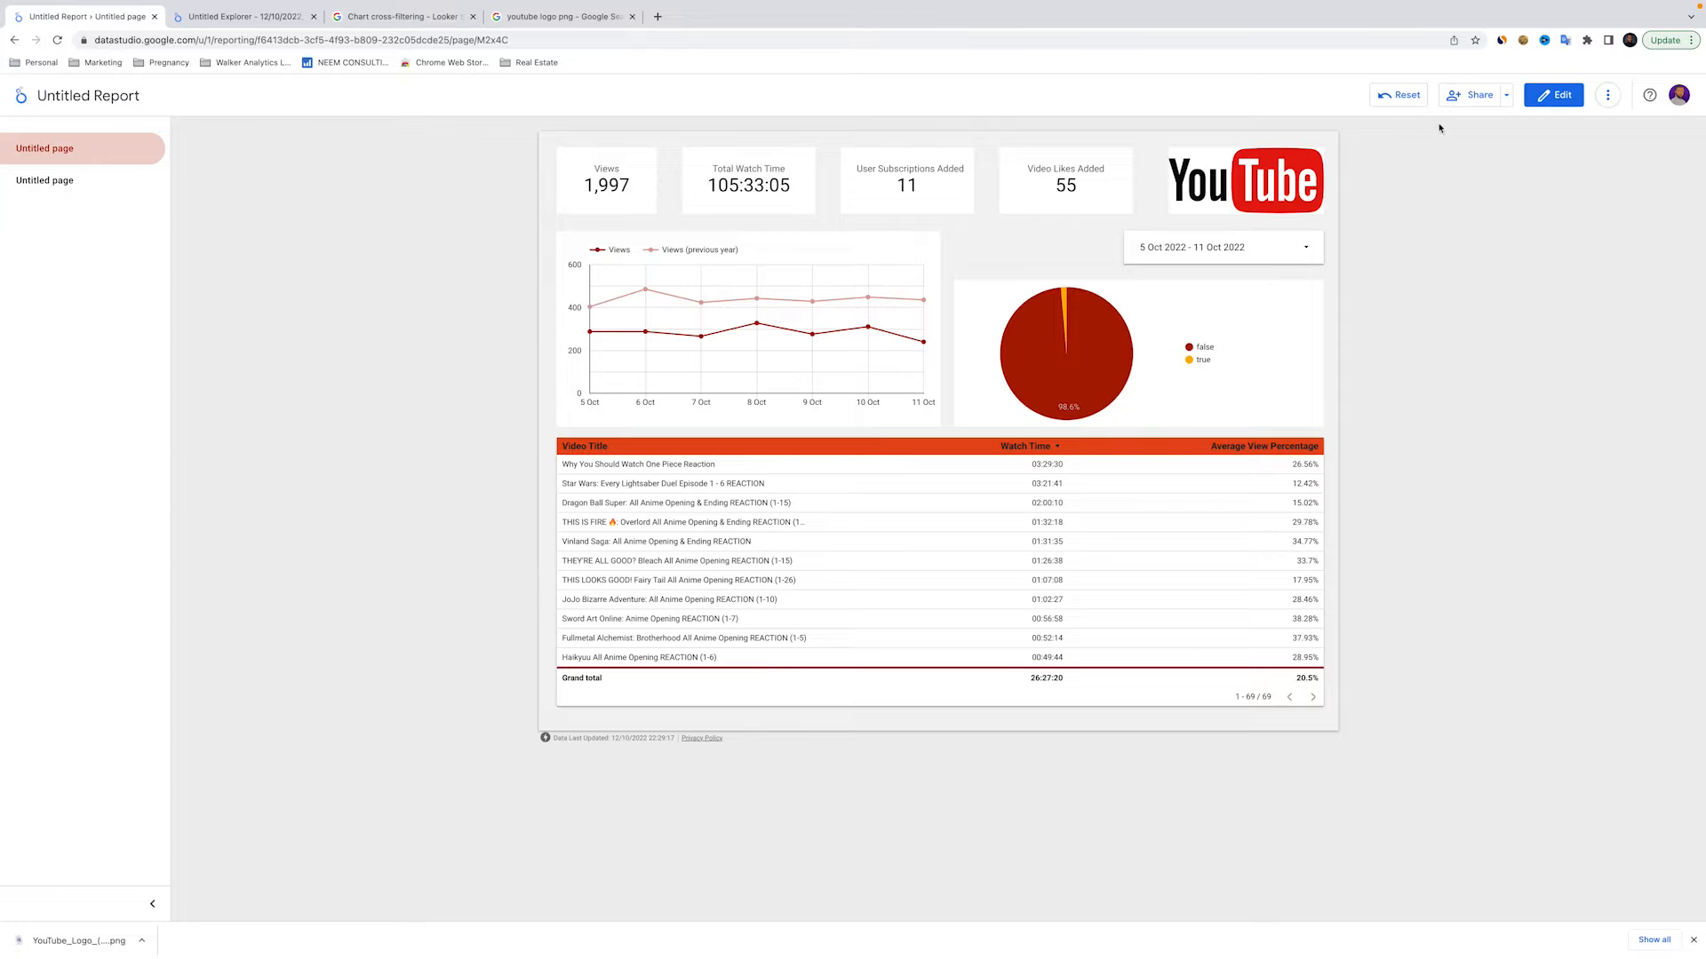
# Set the report's link sharing to Anyone with the link can view, save it and copy the report link
pyautogui.click(1475, 94)
pyautogui.click(757, 424)
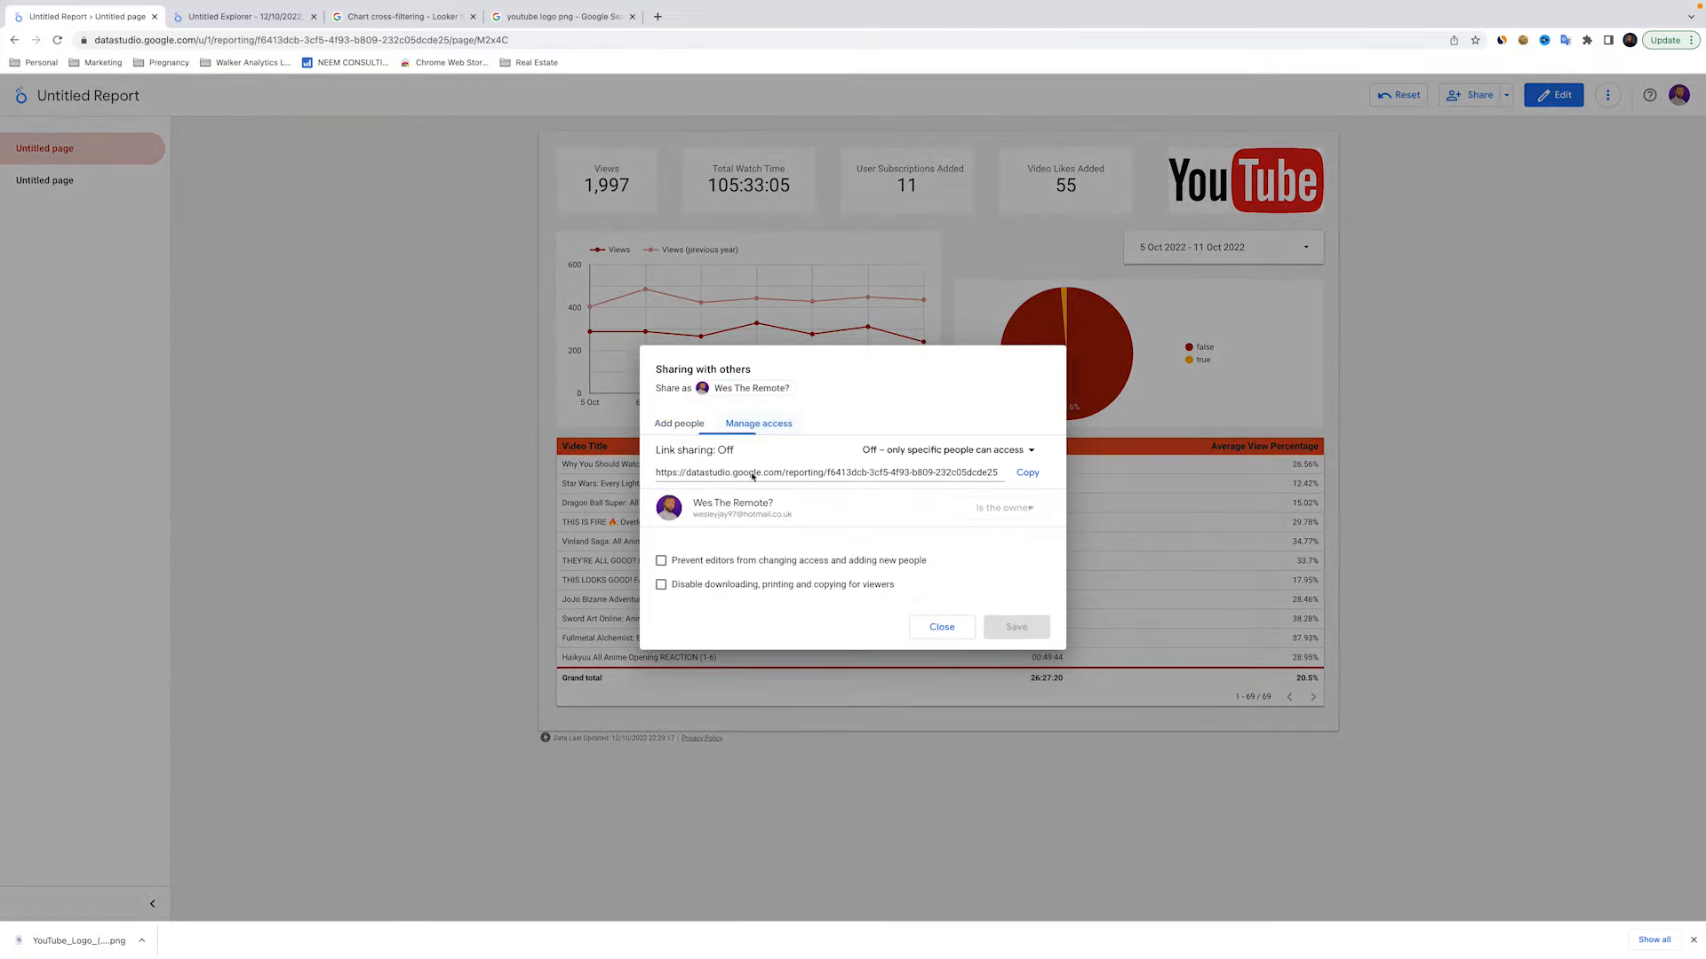
pyautogui.click(955, 450)
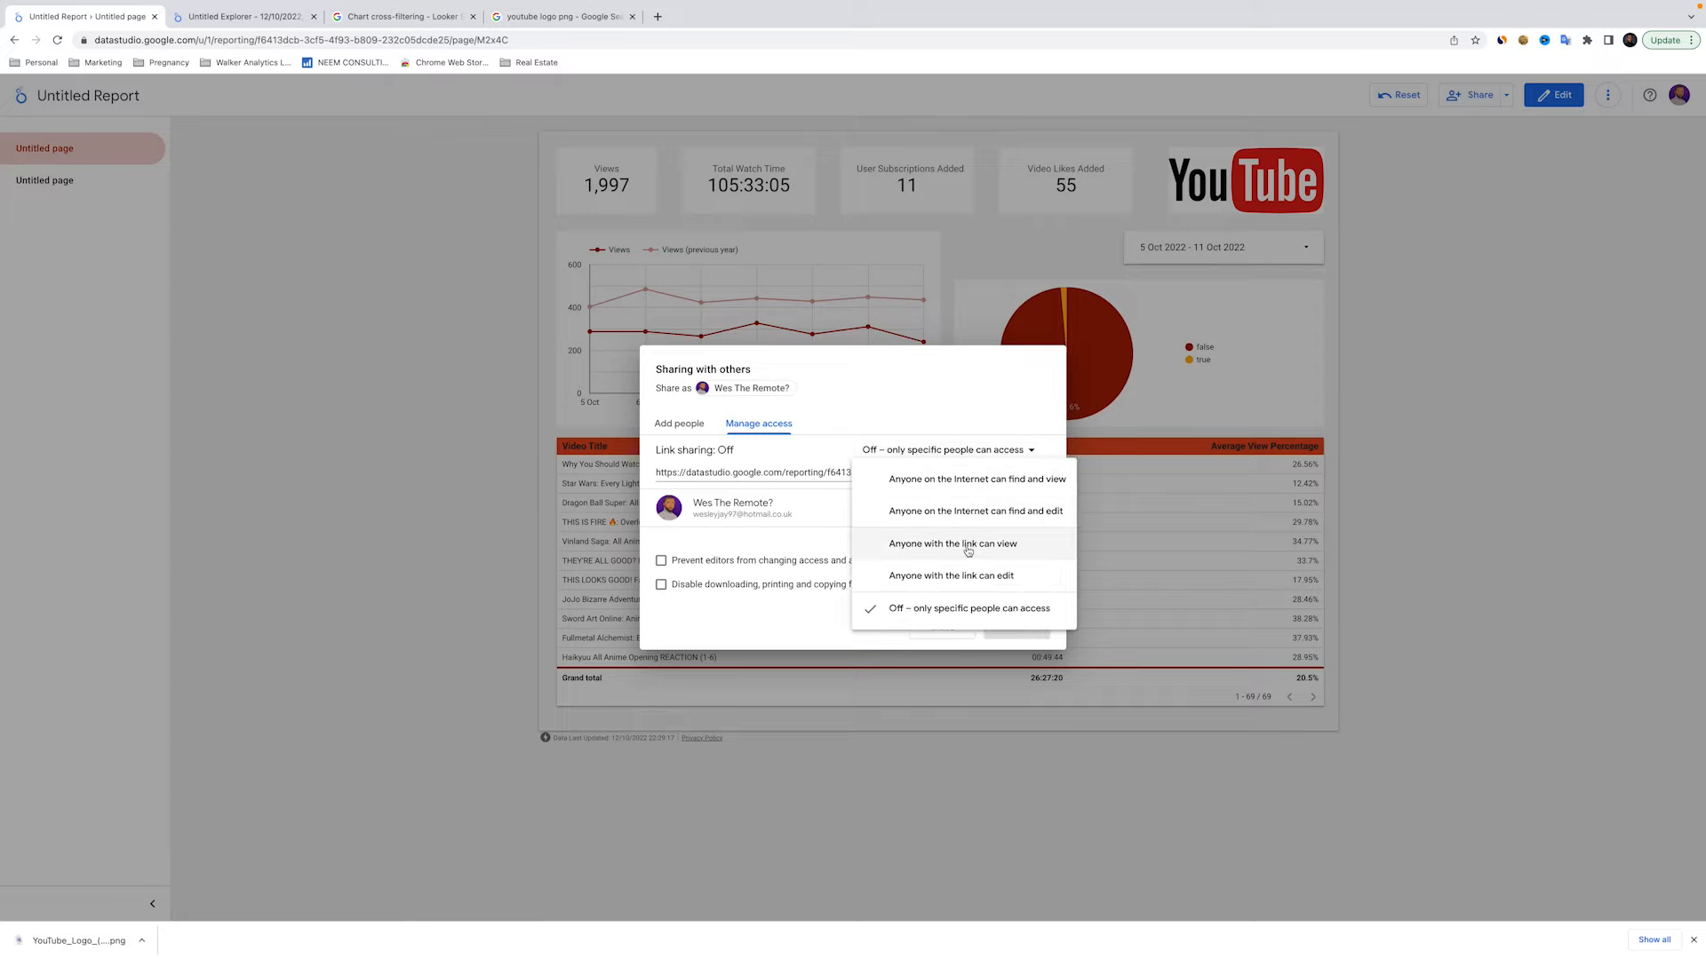
pyautogui.click(968, 548)
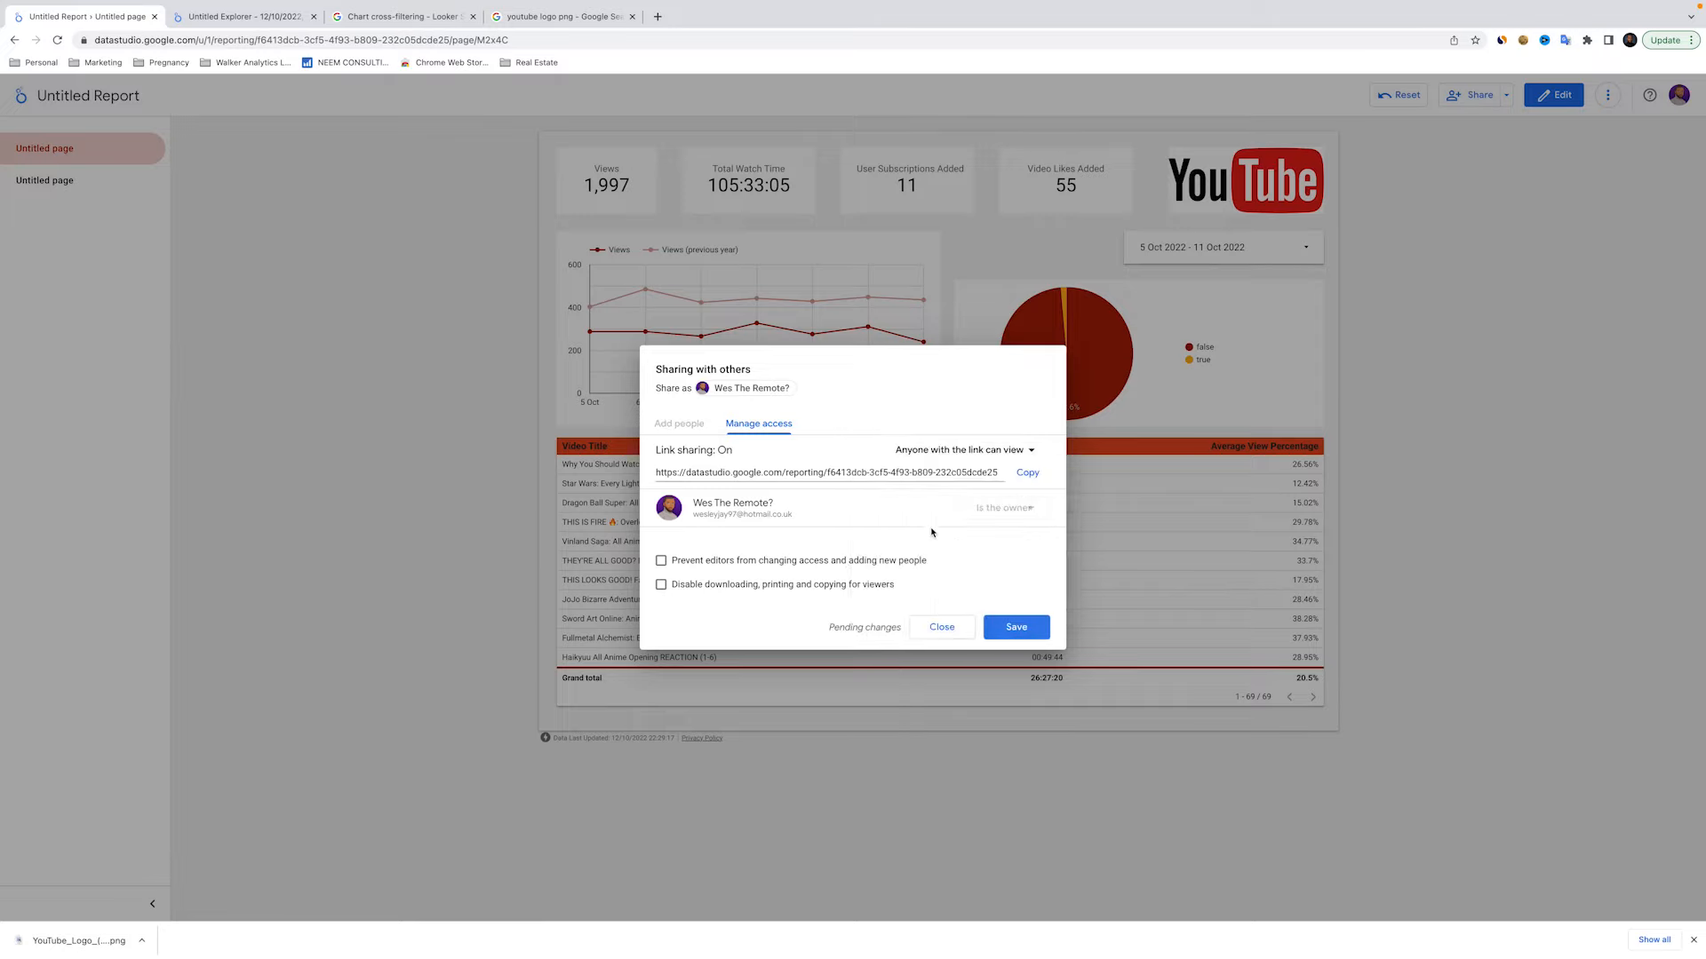
pyautogui.click(1010, 625)
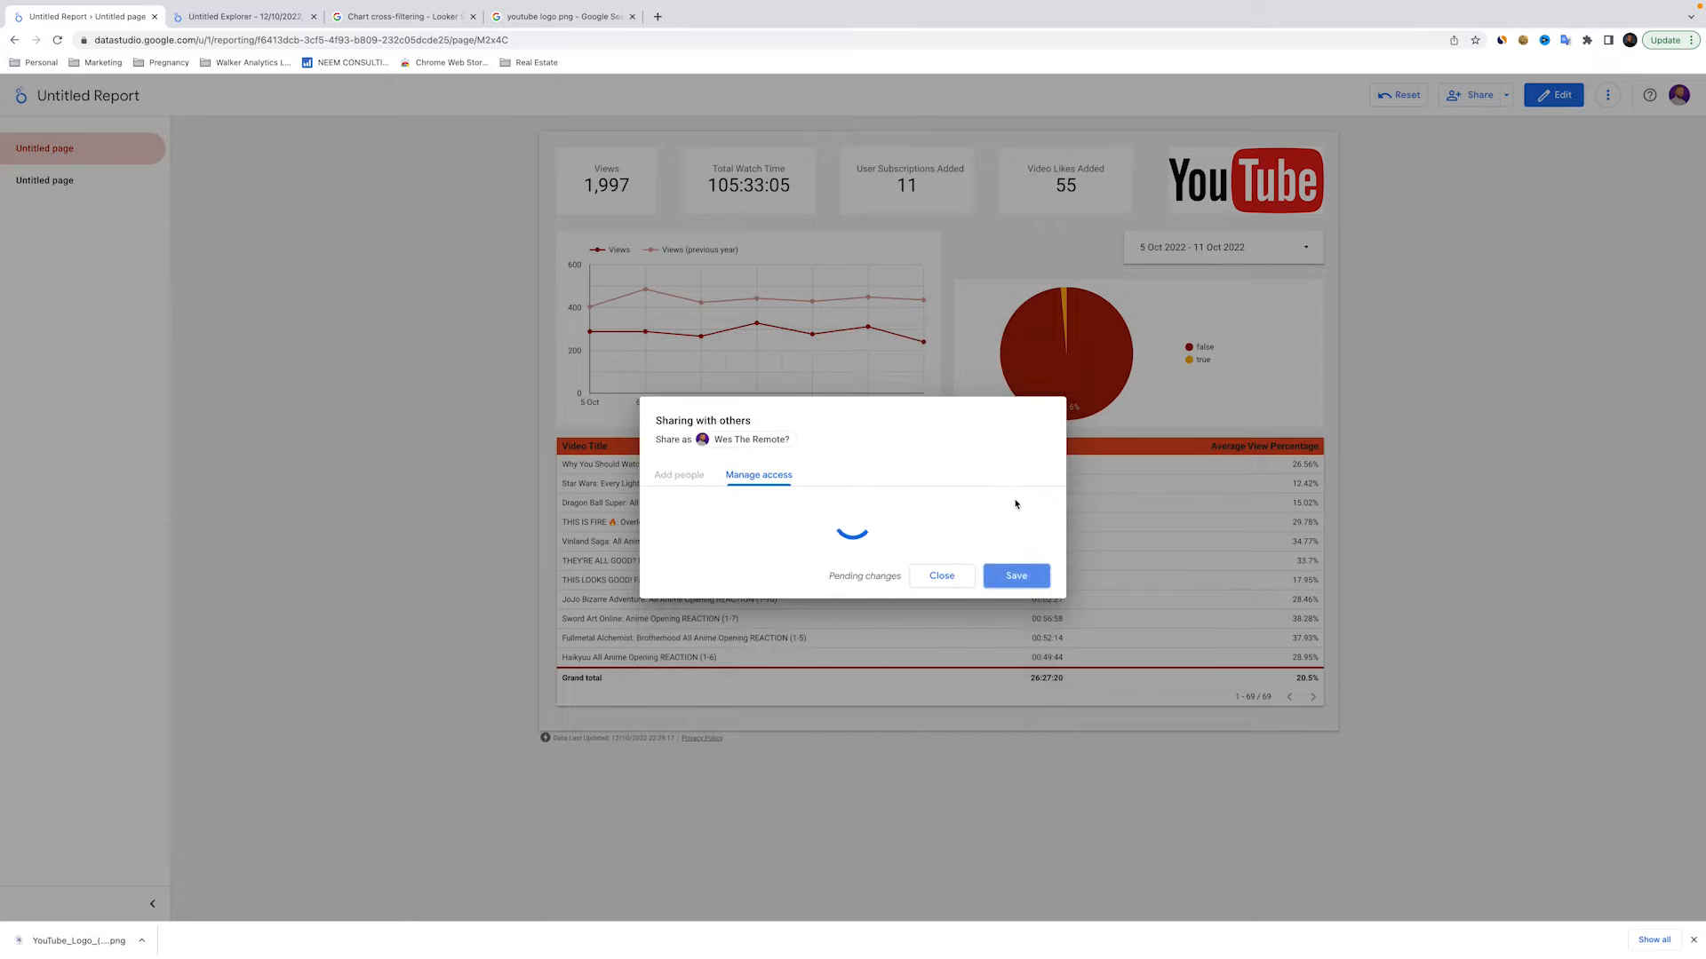
pyautogui.click(1027, 473)
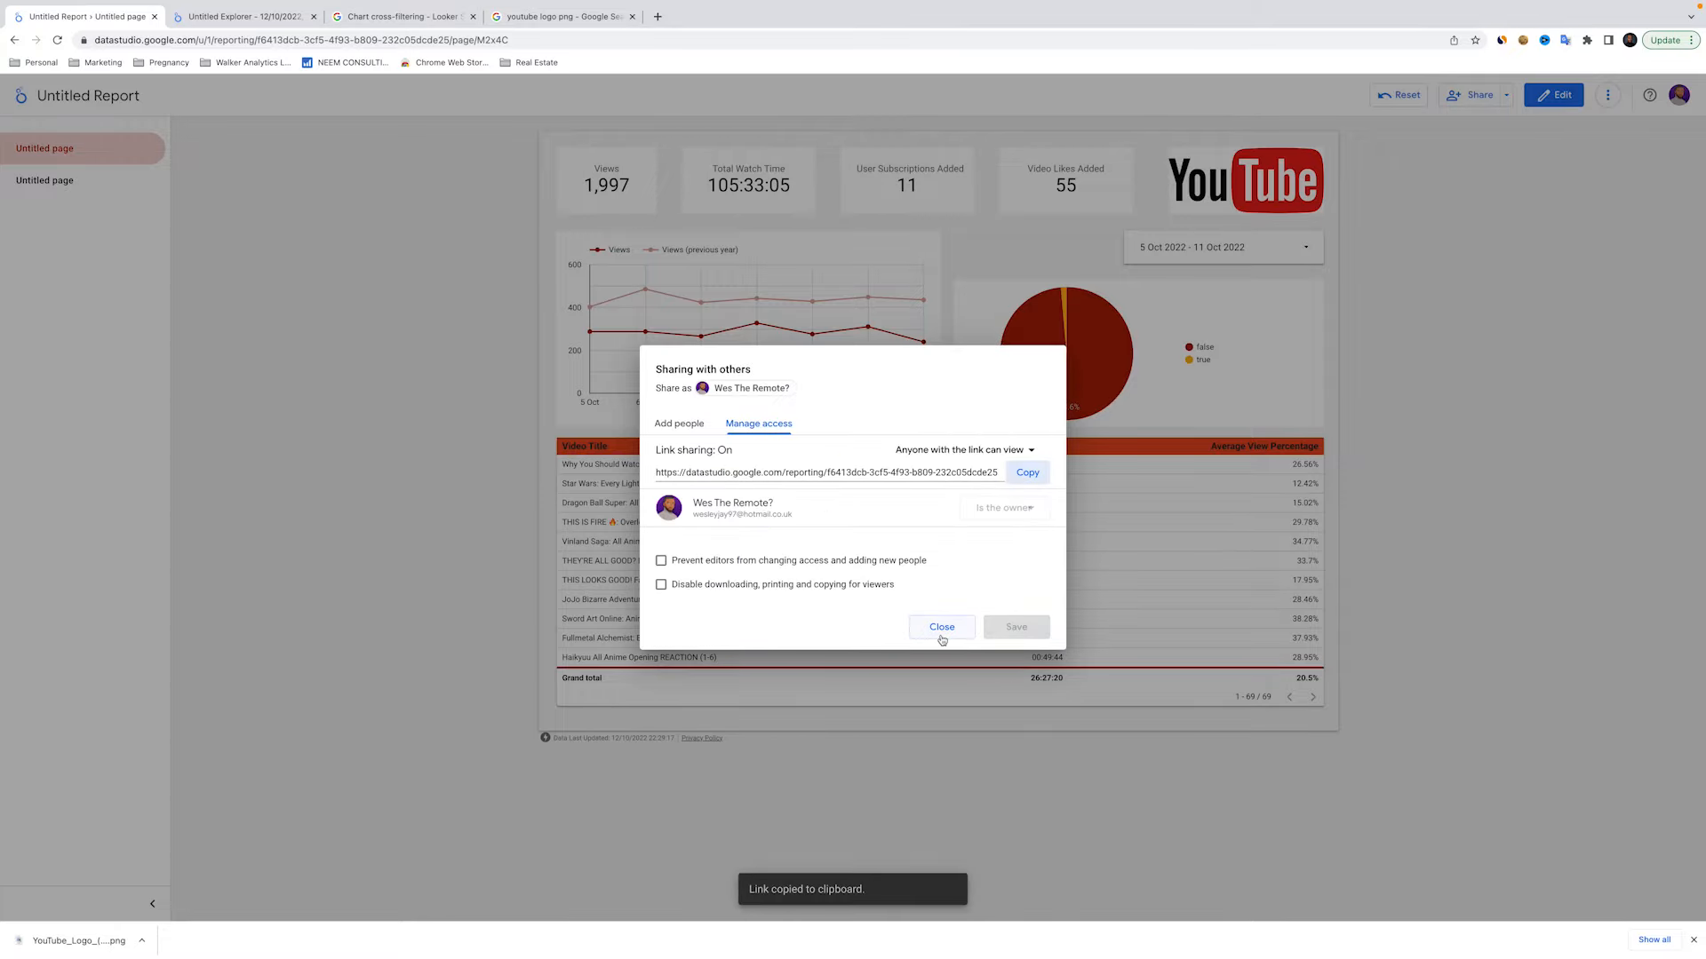
pyautogui.click(942, 627)
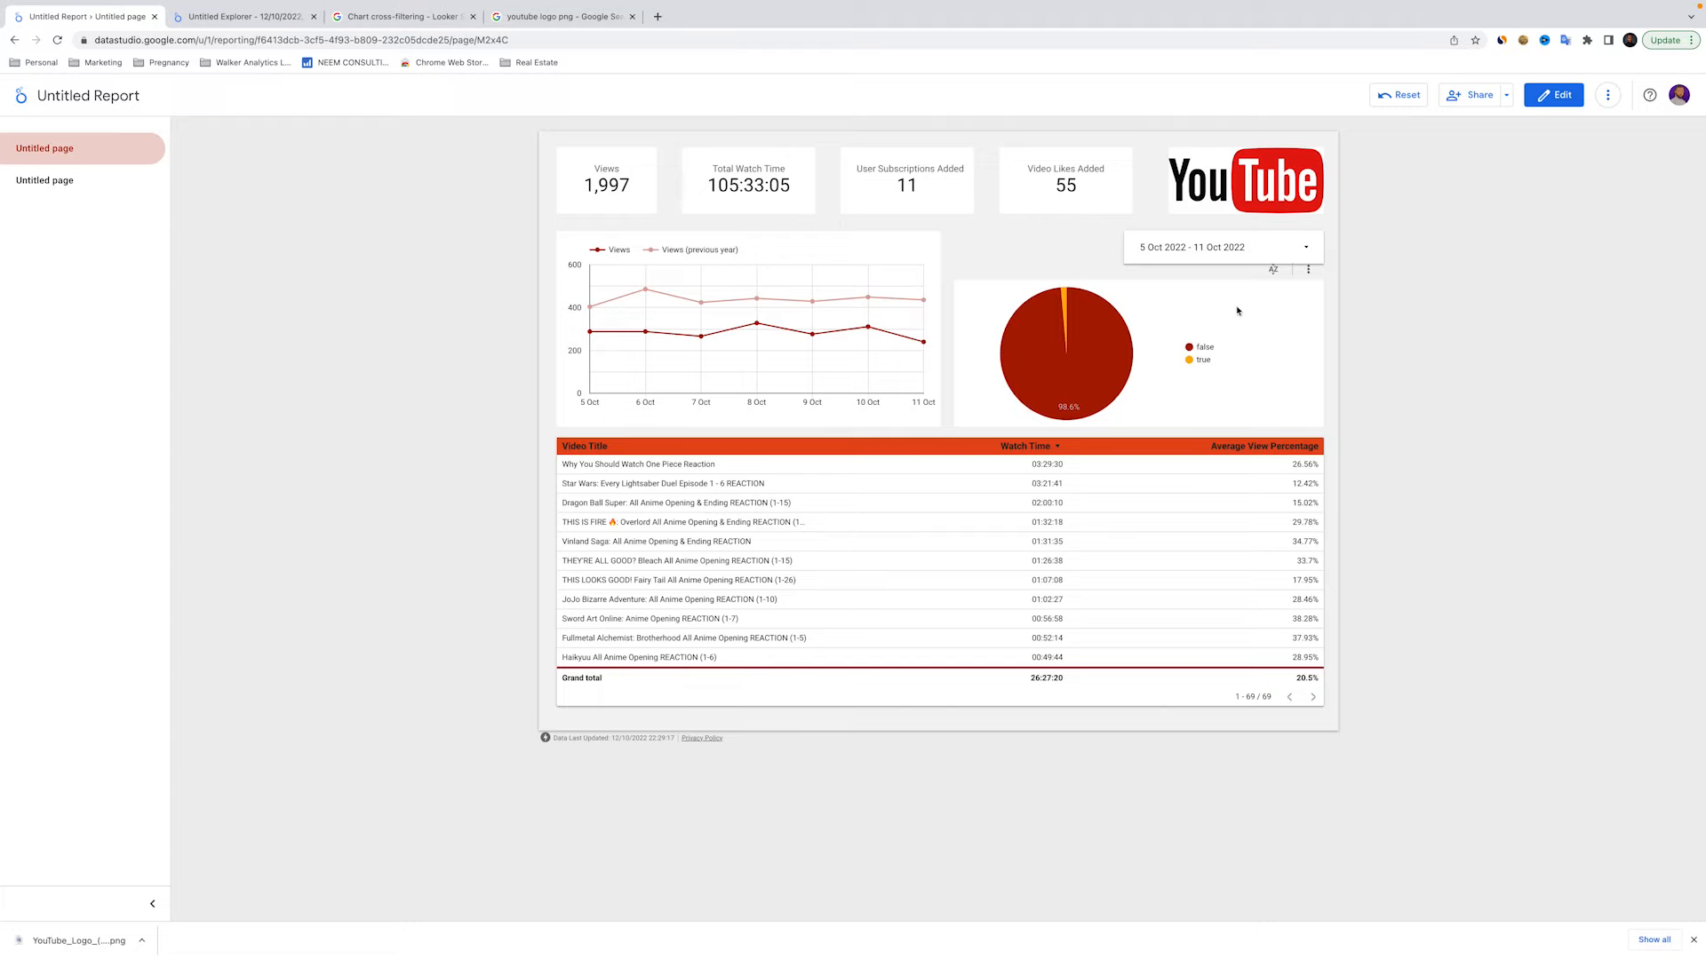
# Return to edit mode and delete the empty second page from the report
pyautogui.click(1553, 96)
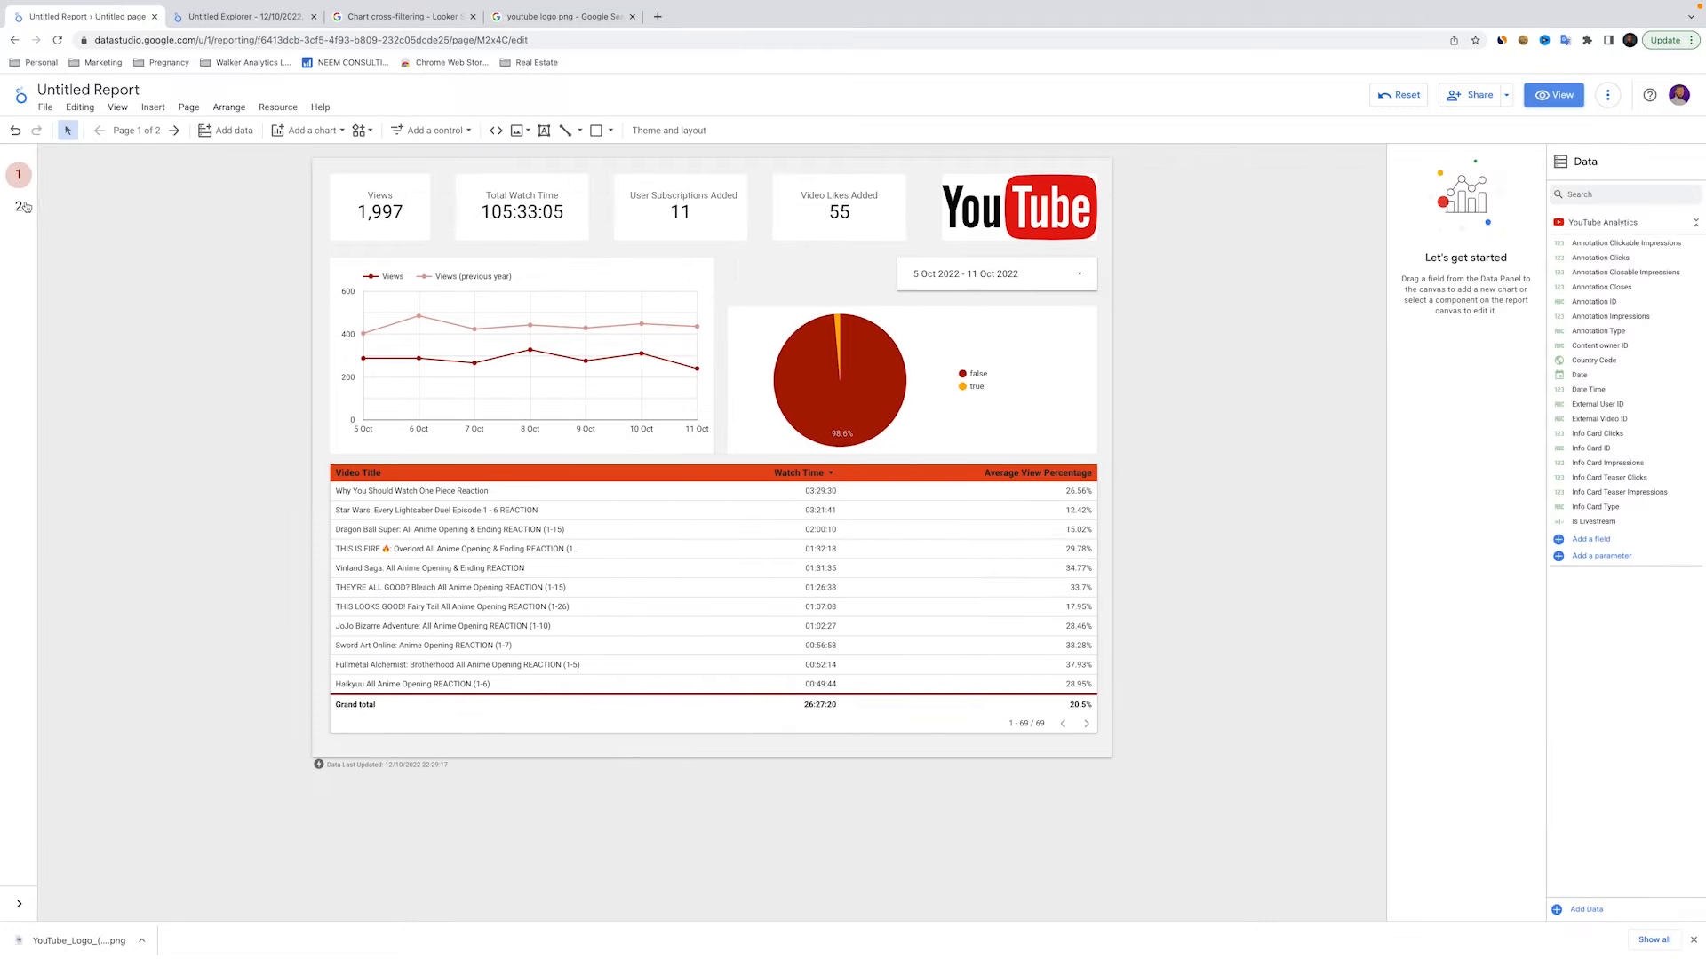
pyautogui.click(26, 206)
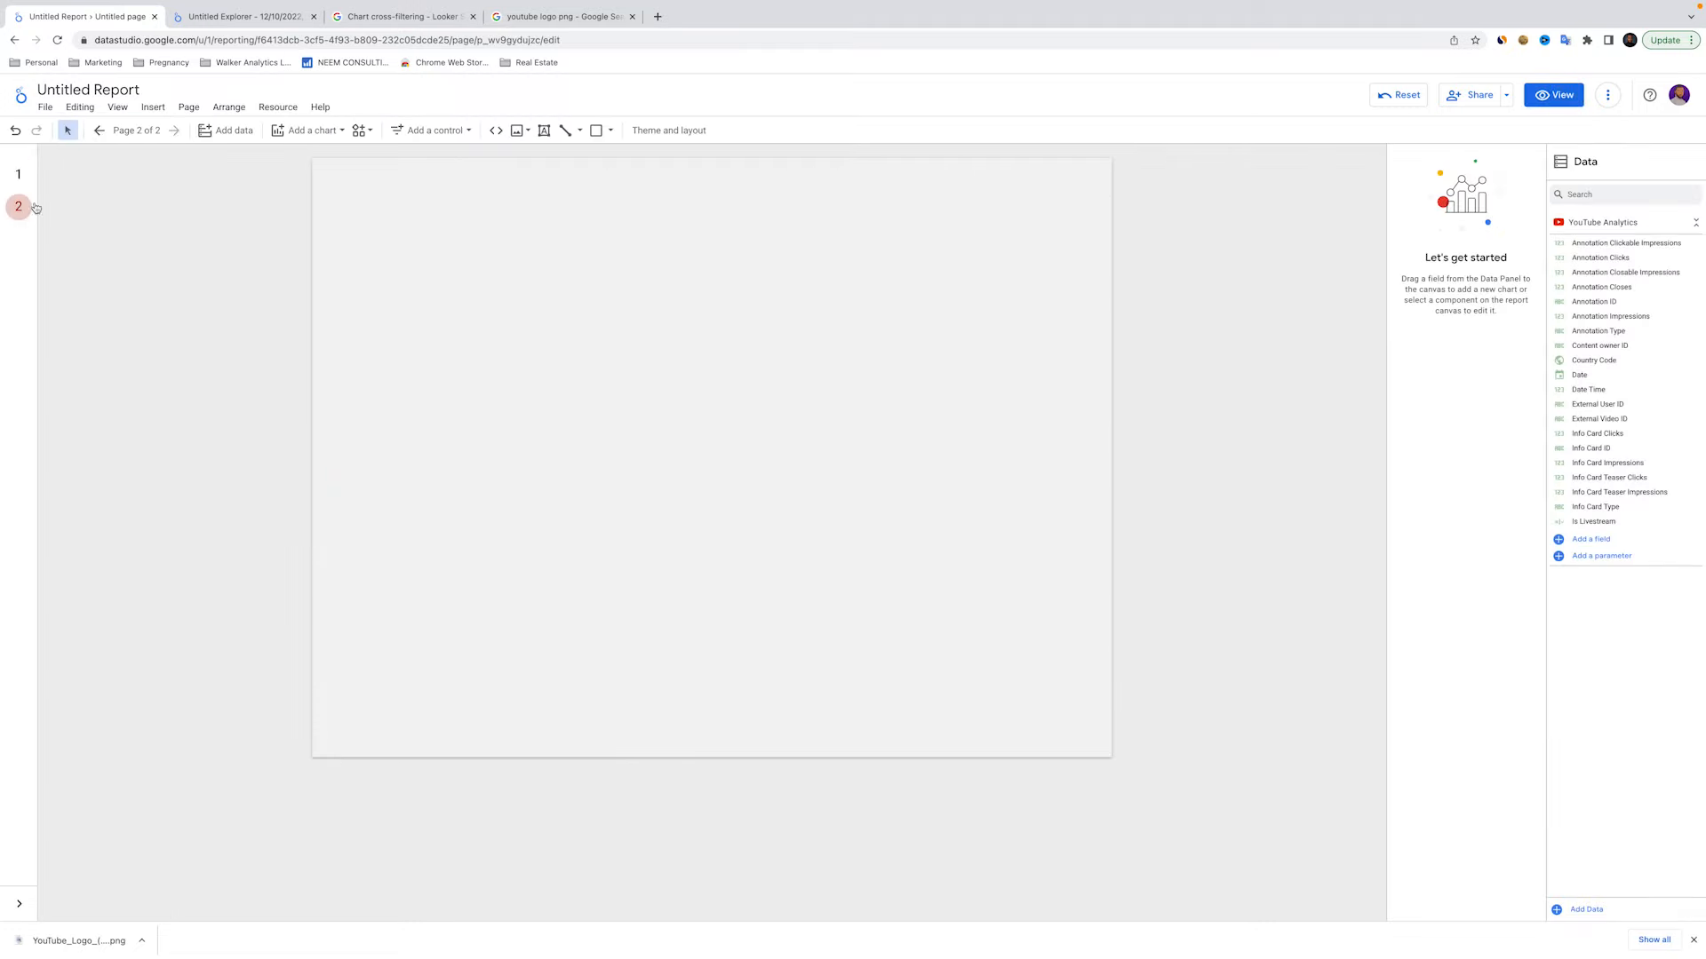
pyautogui.click(137, 131)
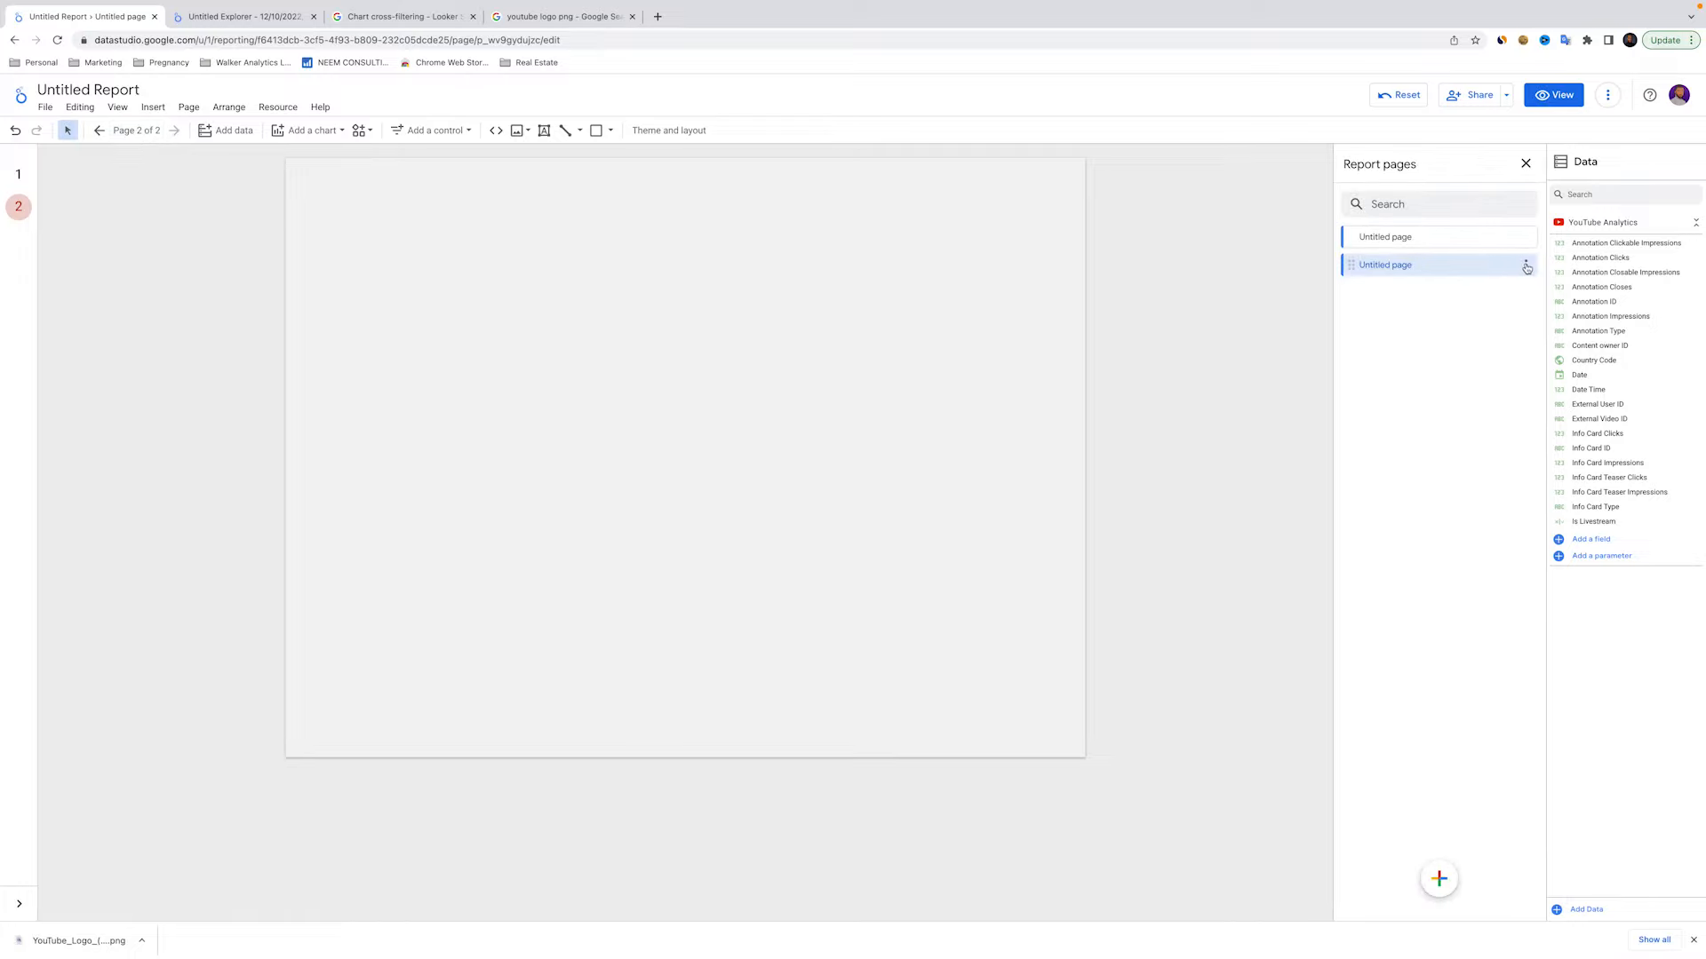
pyautogui.click(1523, 264)
pyautogui.click(1548, 327)
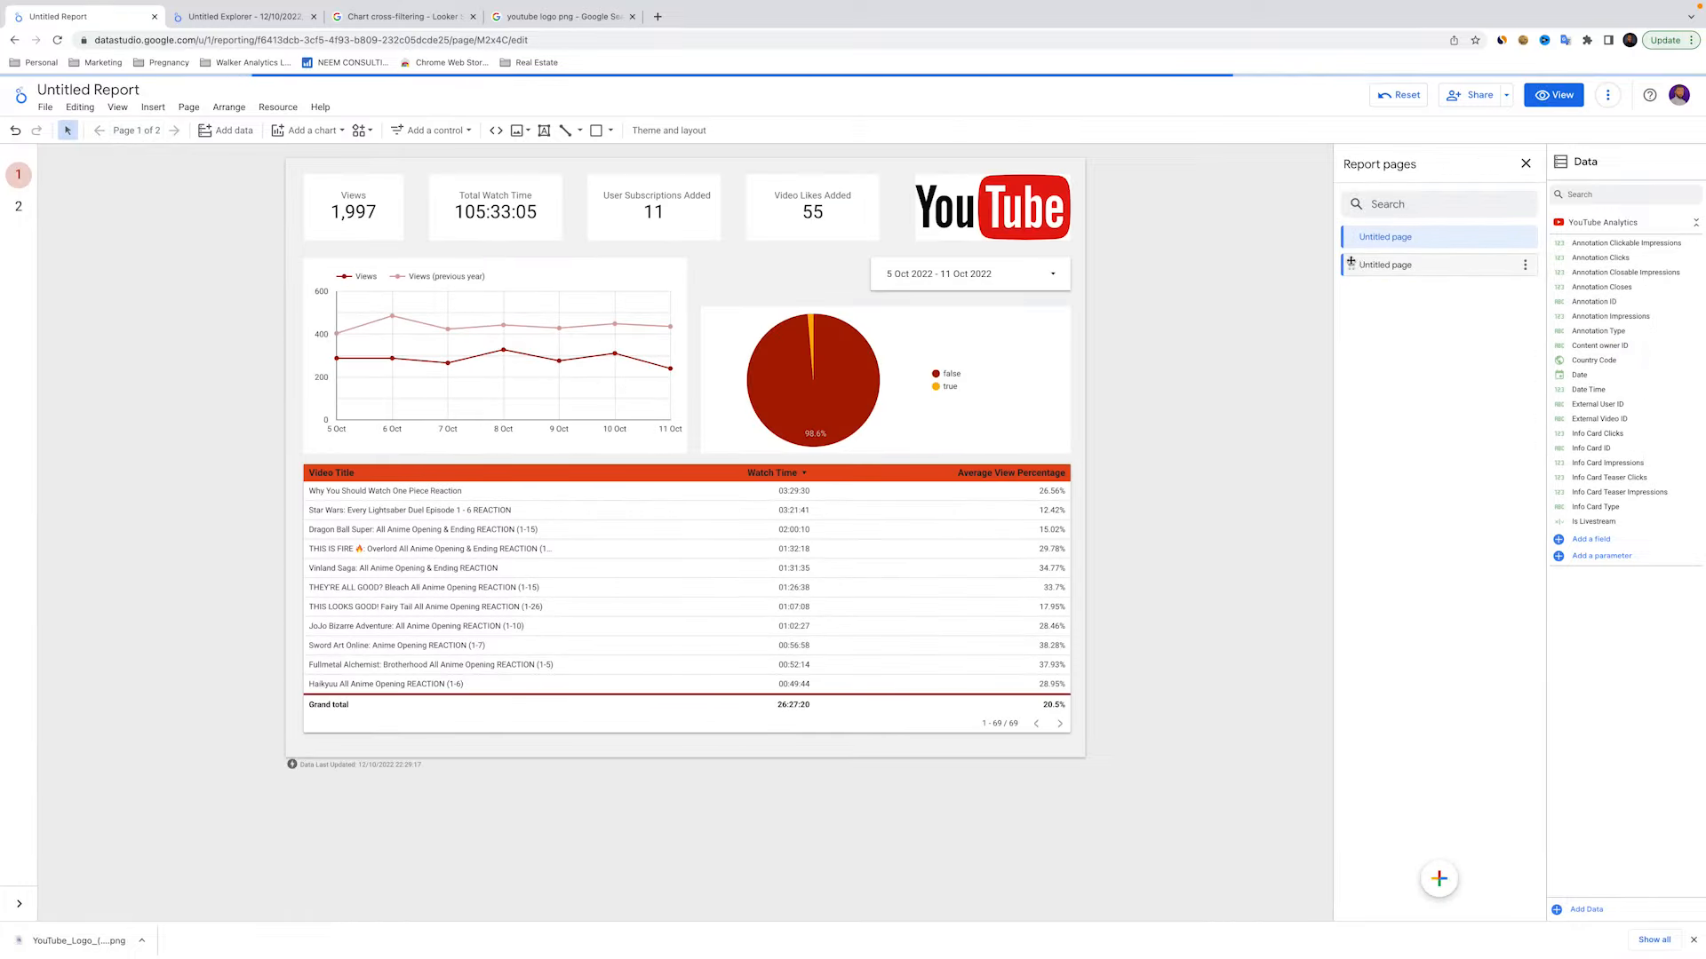
# Rename the remaining report page as Overview and go back to the home page listing recent reports
pyautogui.tripleClick(1409, 236)
pyautogui.write('Overview')
pyautogui.press('Return')
pyautogui.click(1225, 345)
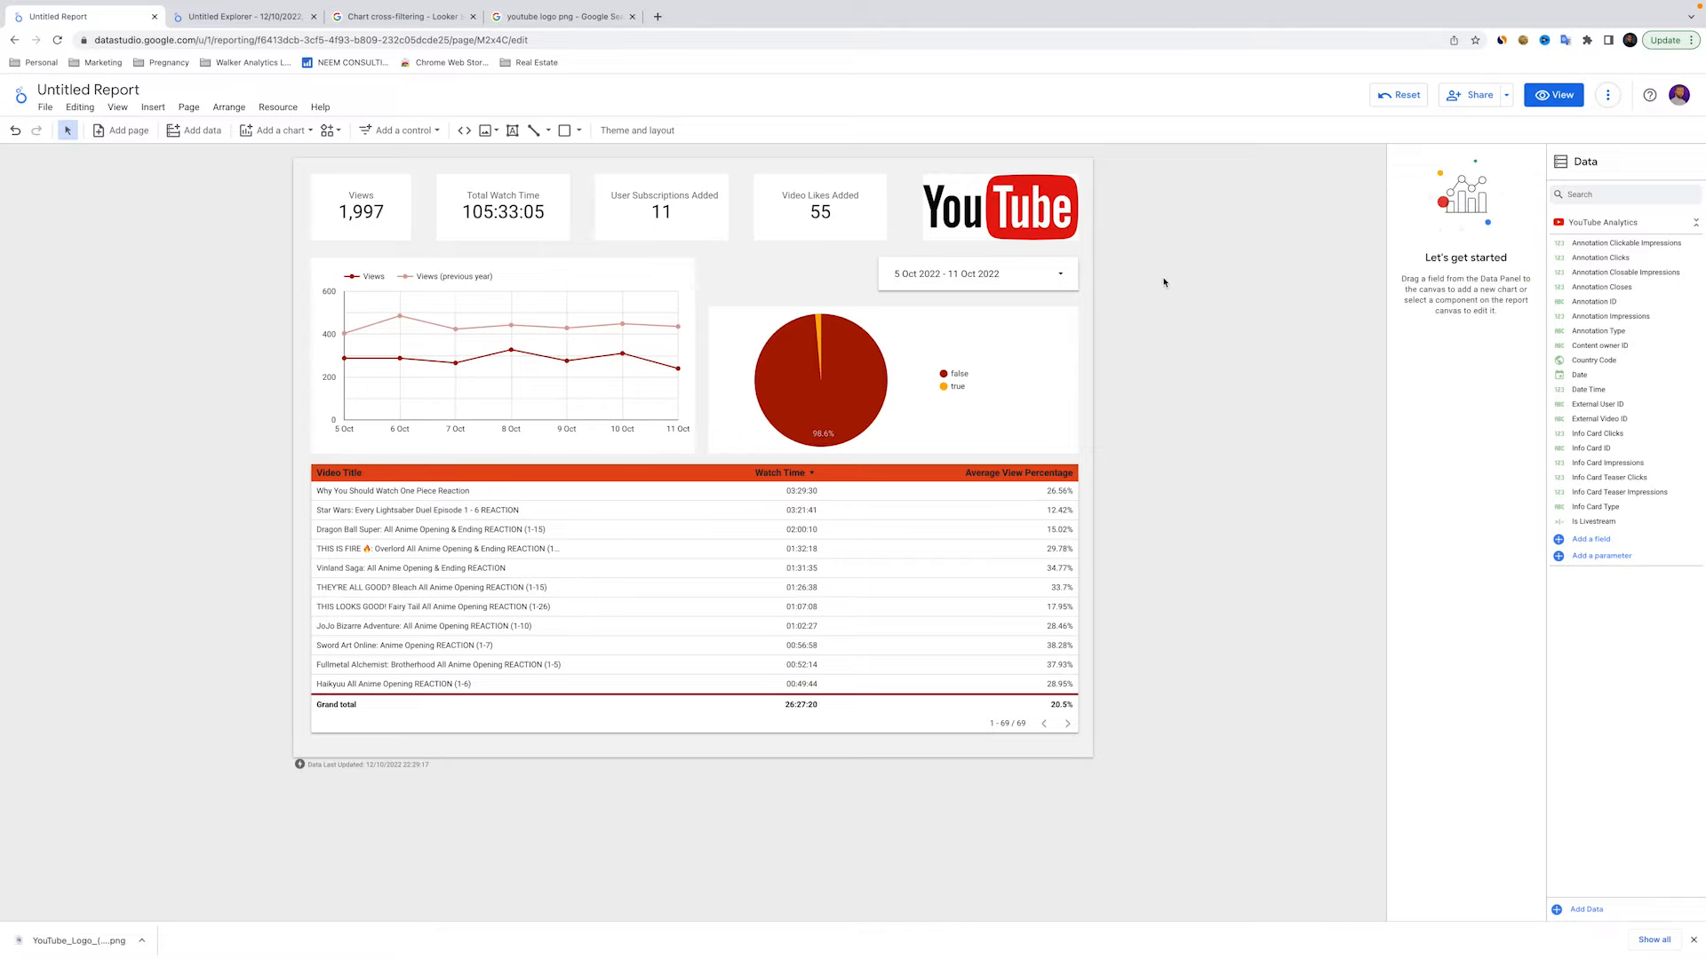
pyautogui.click(21, 95)
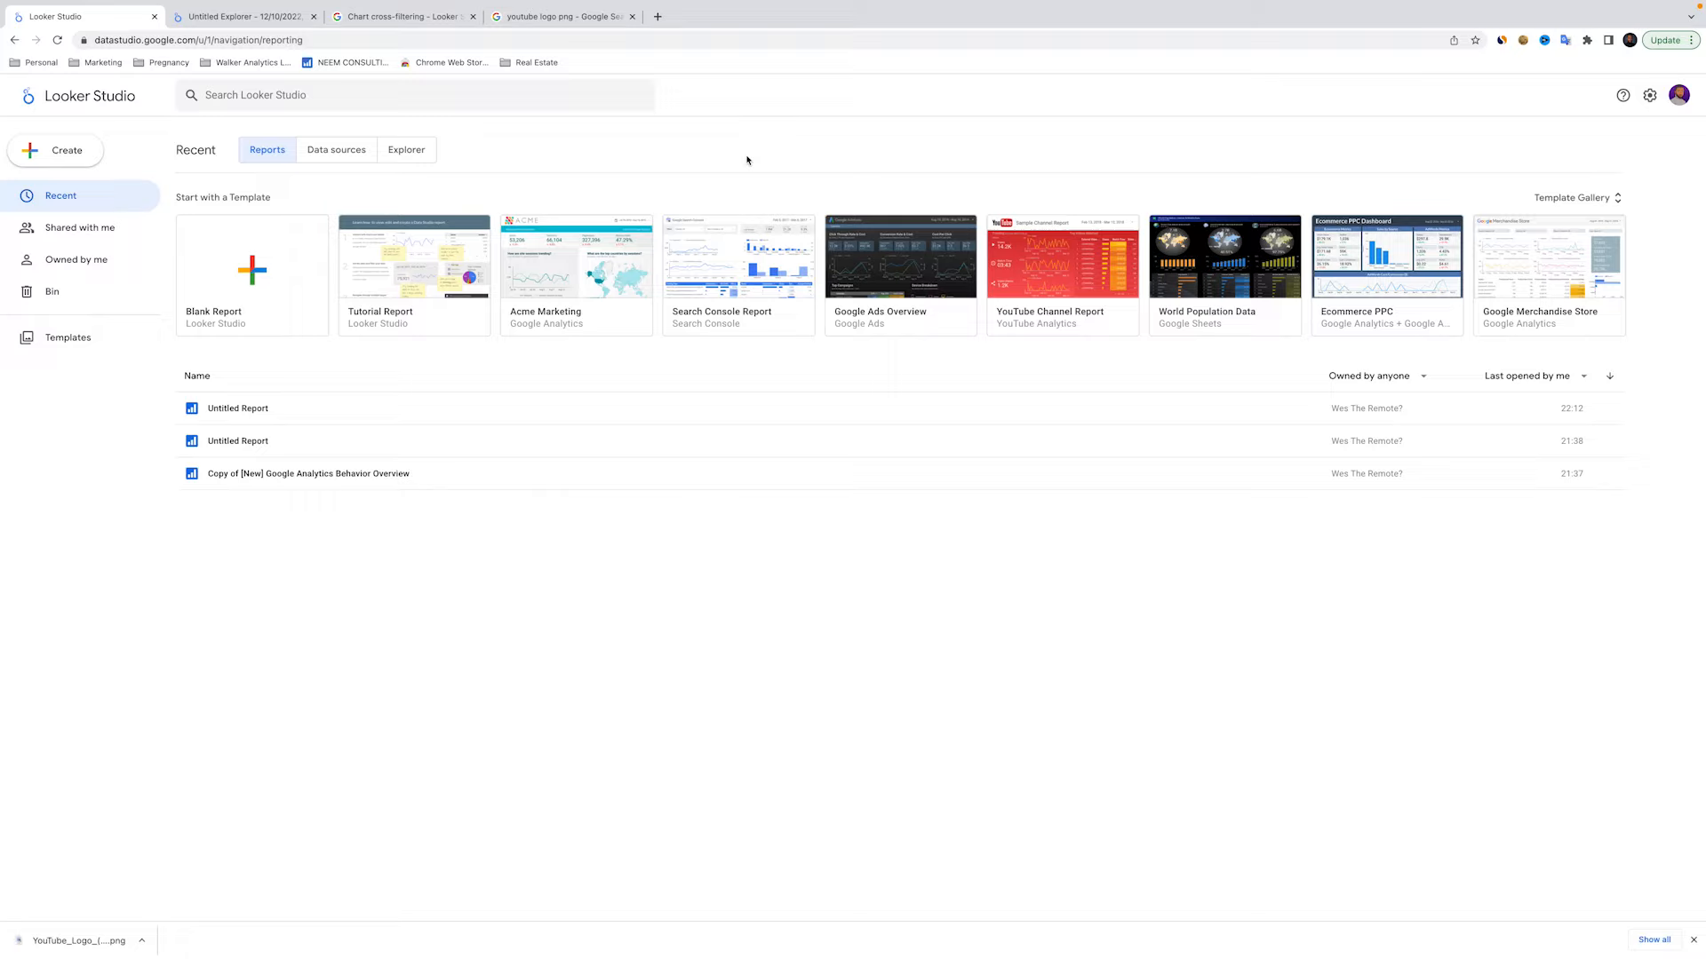